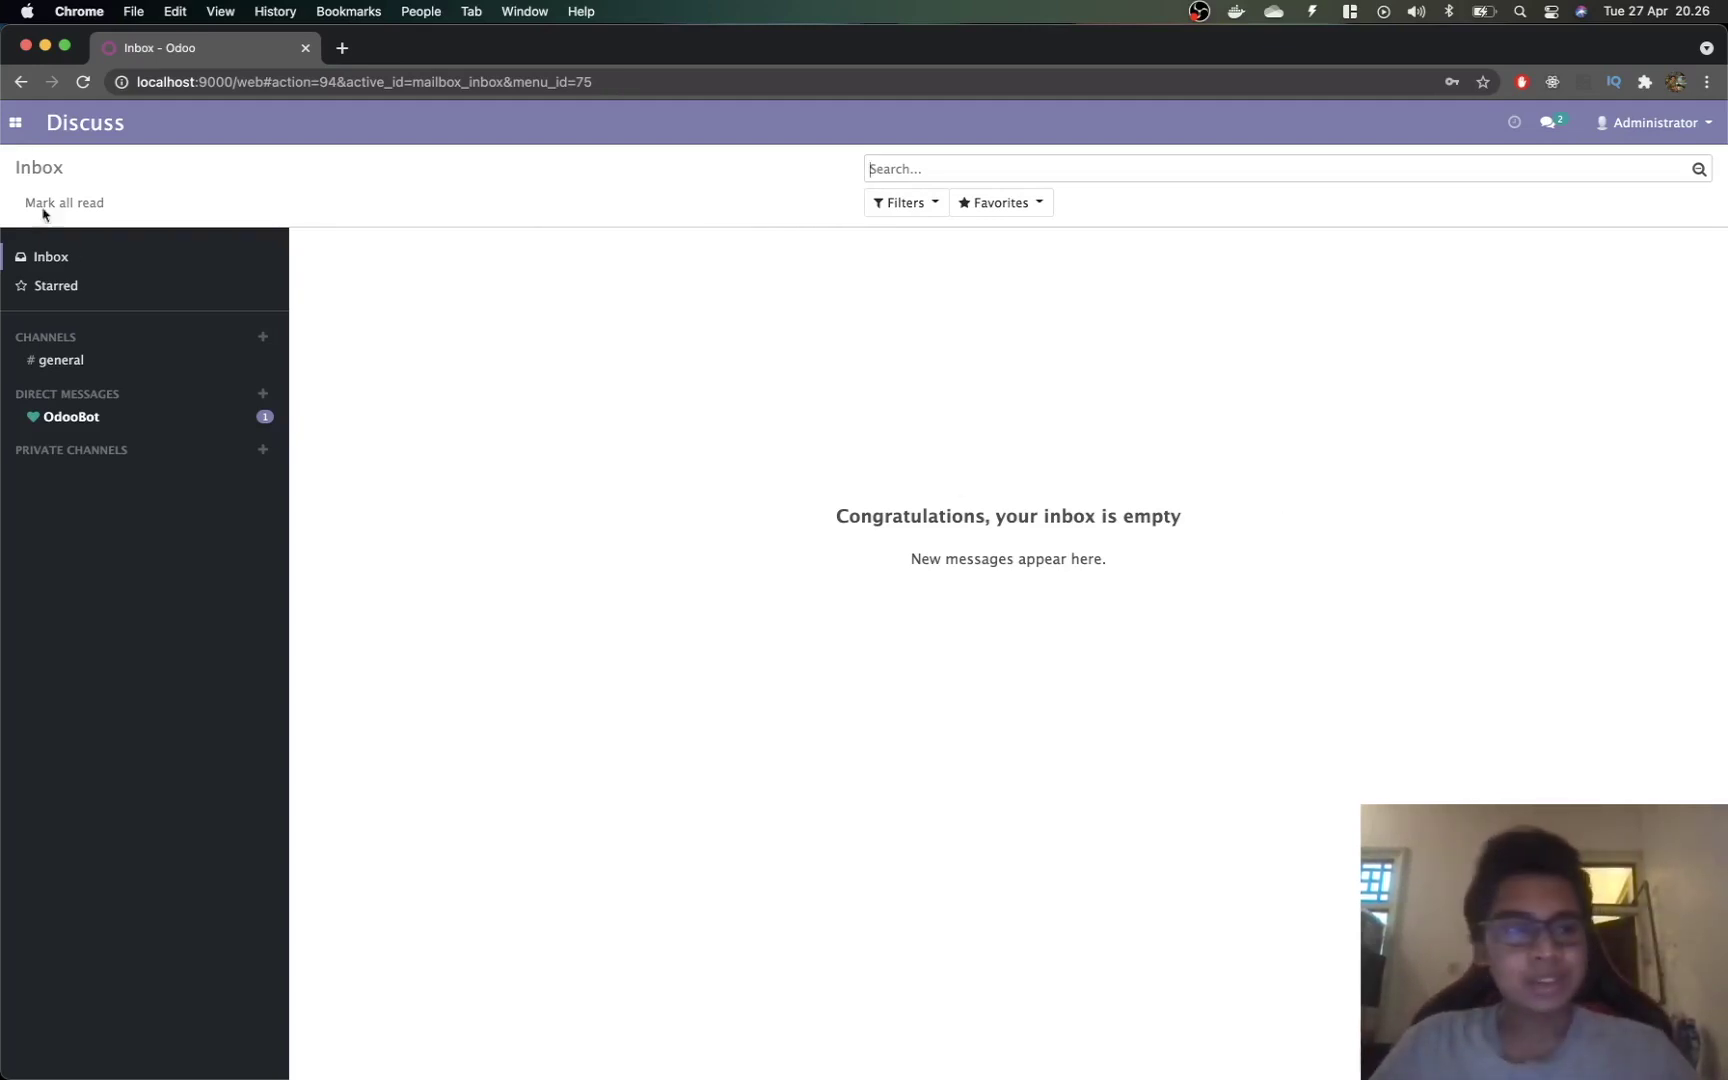
Step: Open the Accounting app from Discuss
{"action": "left_click", "coordinate": [14, 124]}
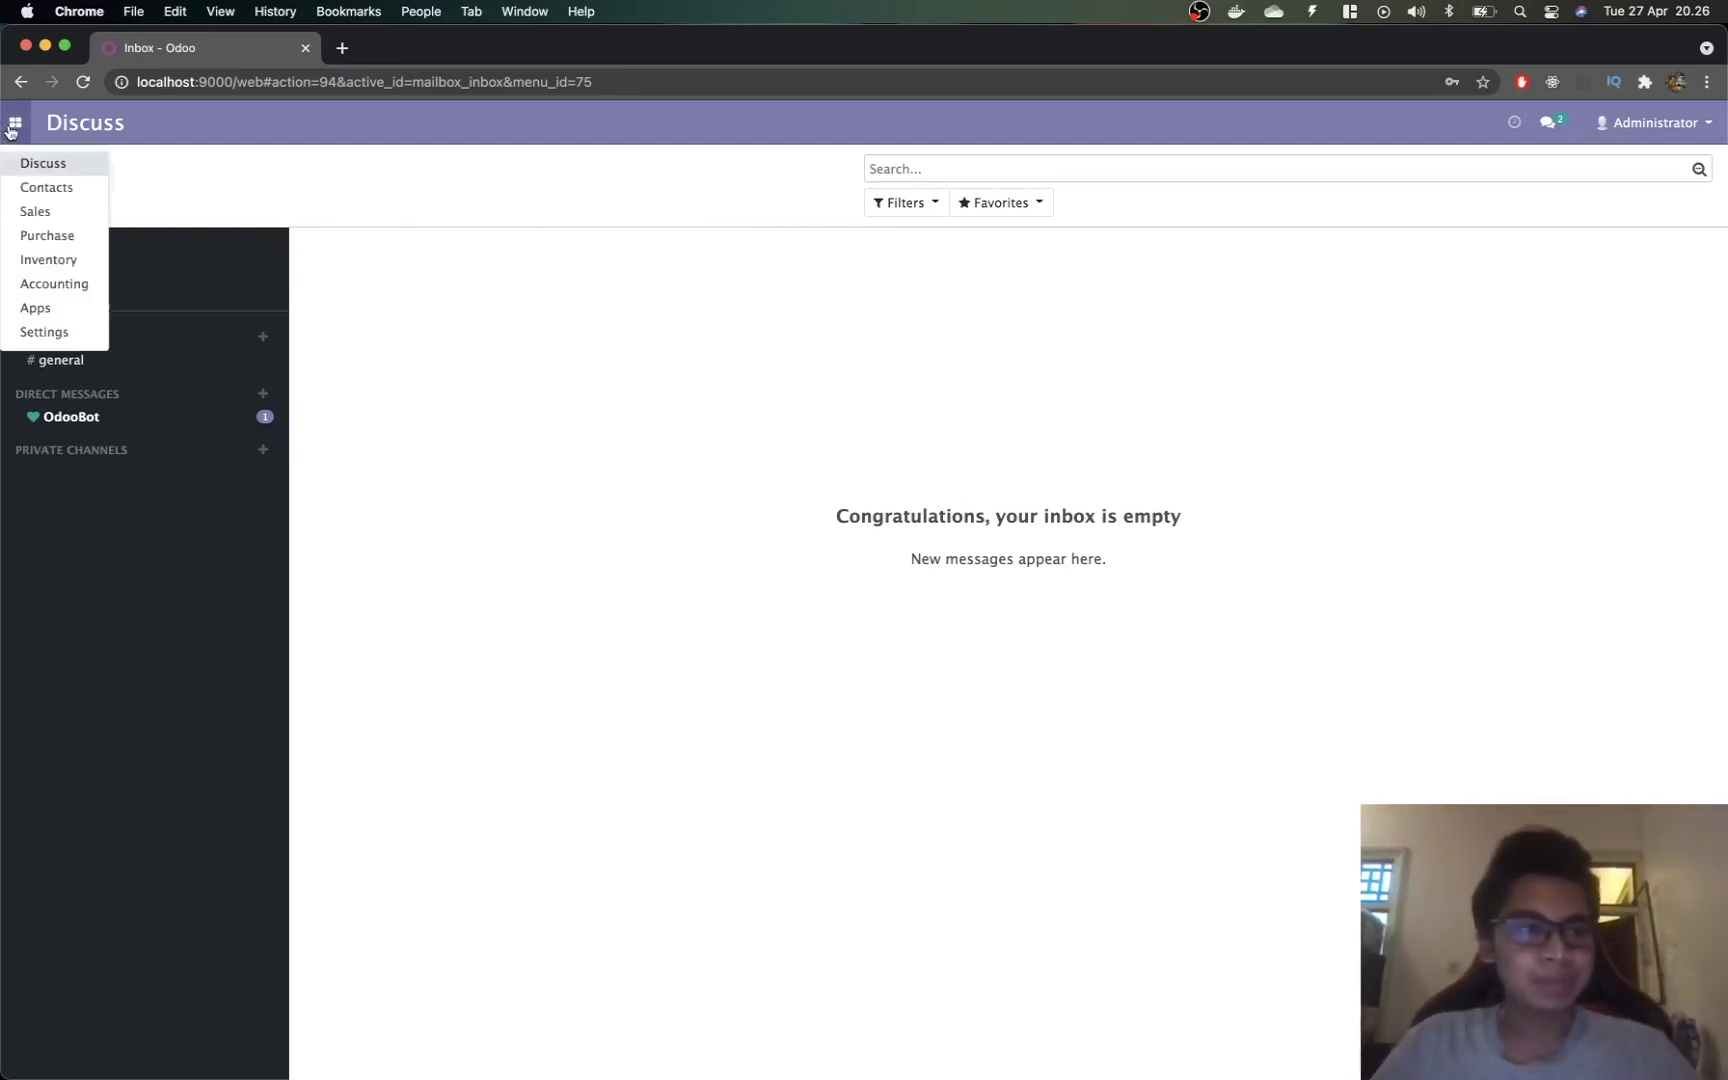
{"action": "left_click", "coordinate": [57, 287]}
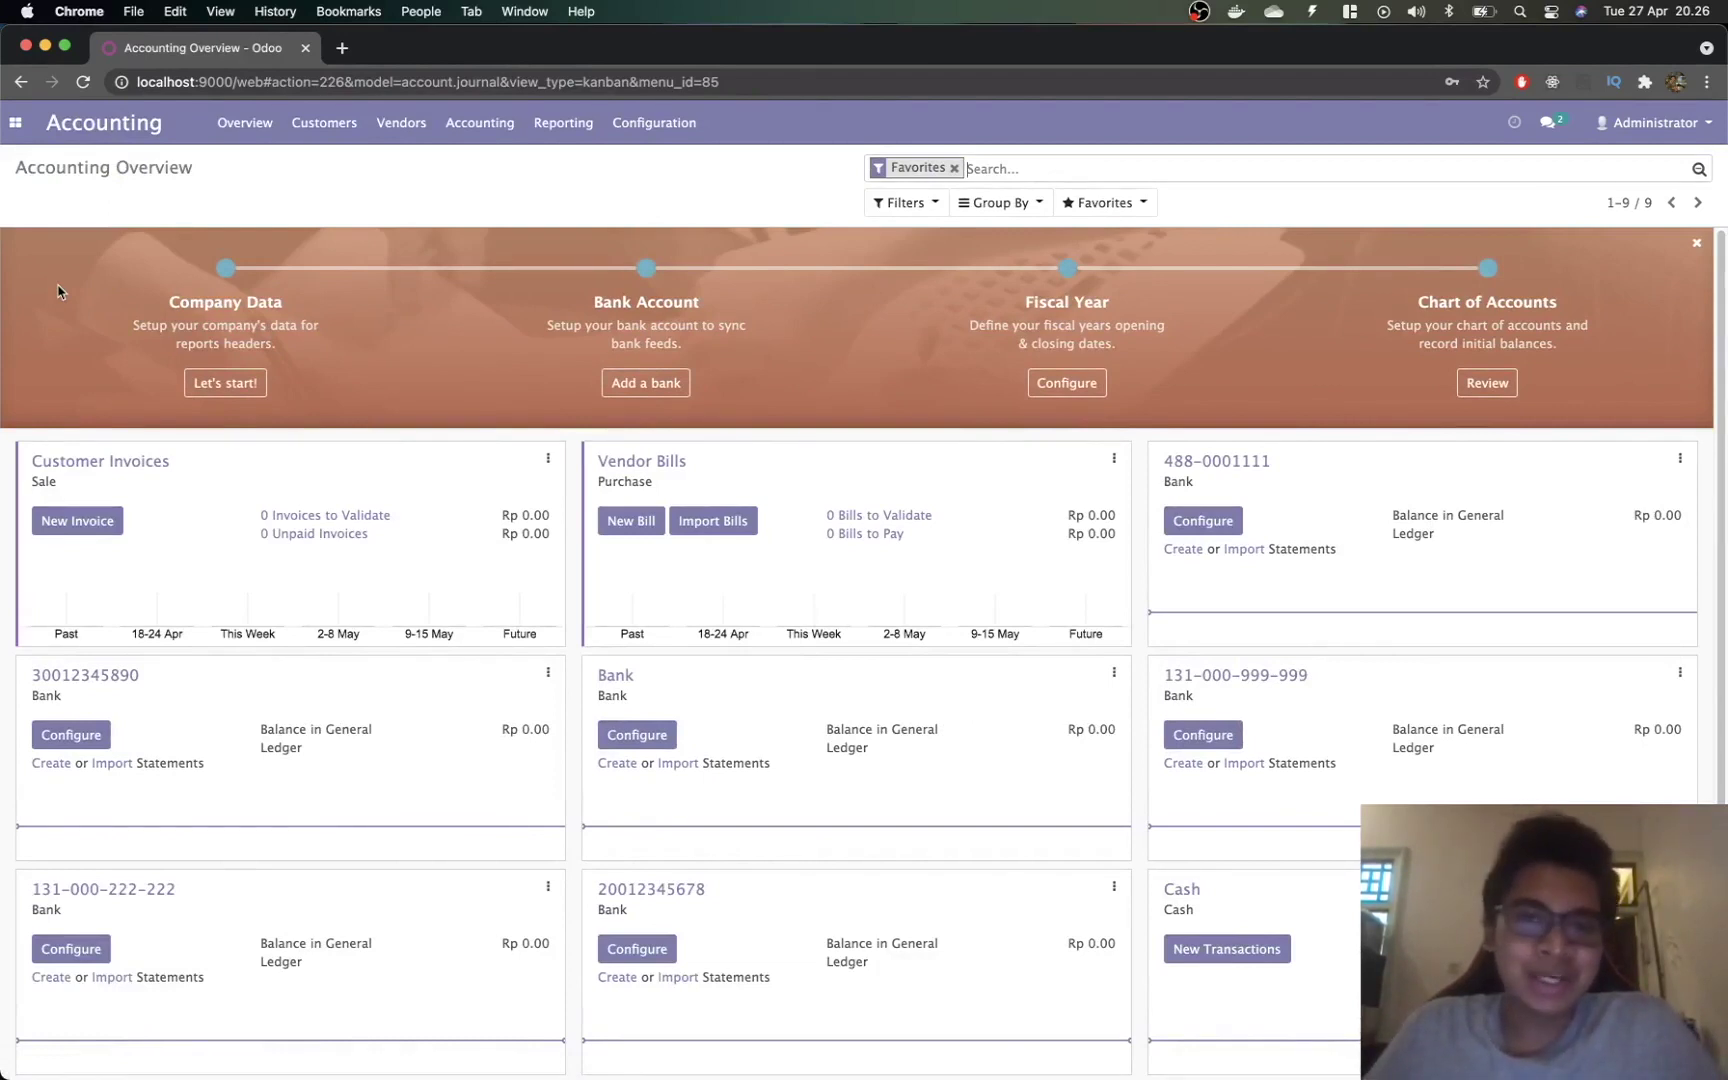
{"action": "left_click", "coordinate": [563, 122]}
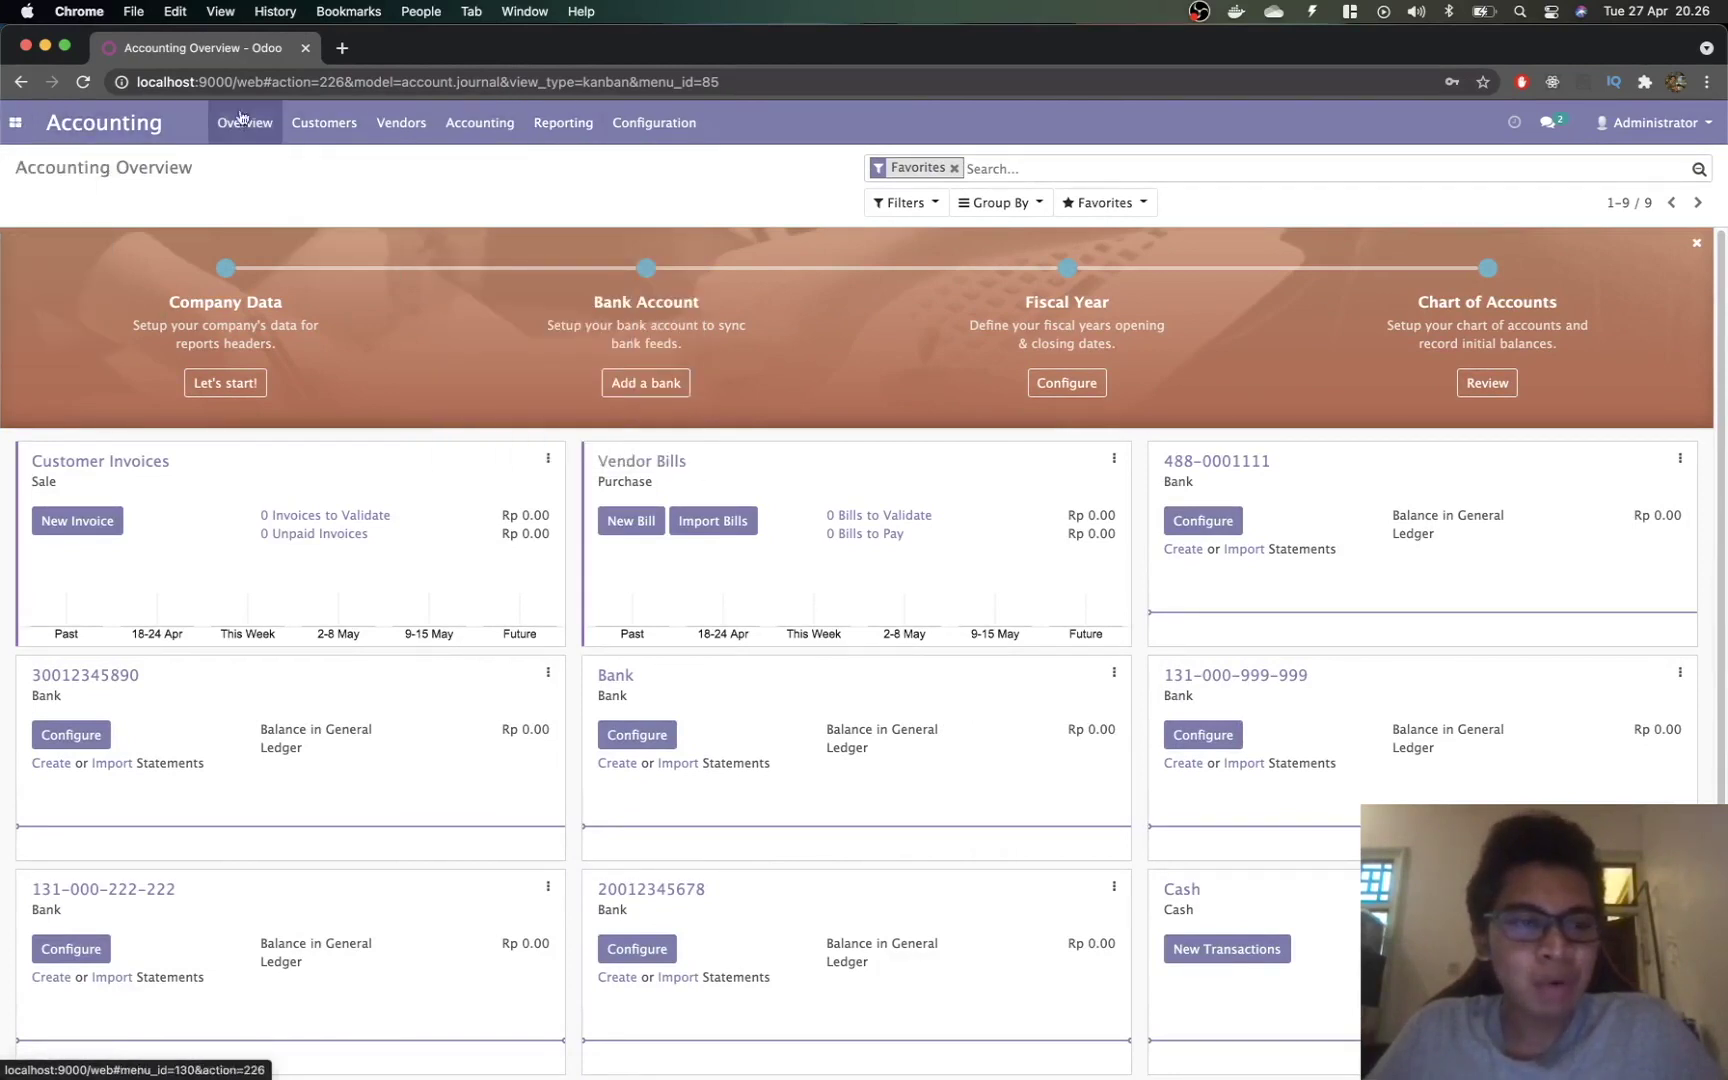
{"action": "left_click", "coordinate": [585, 122]}
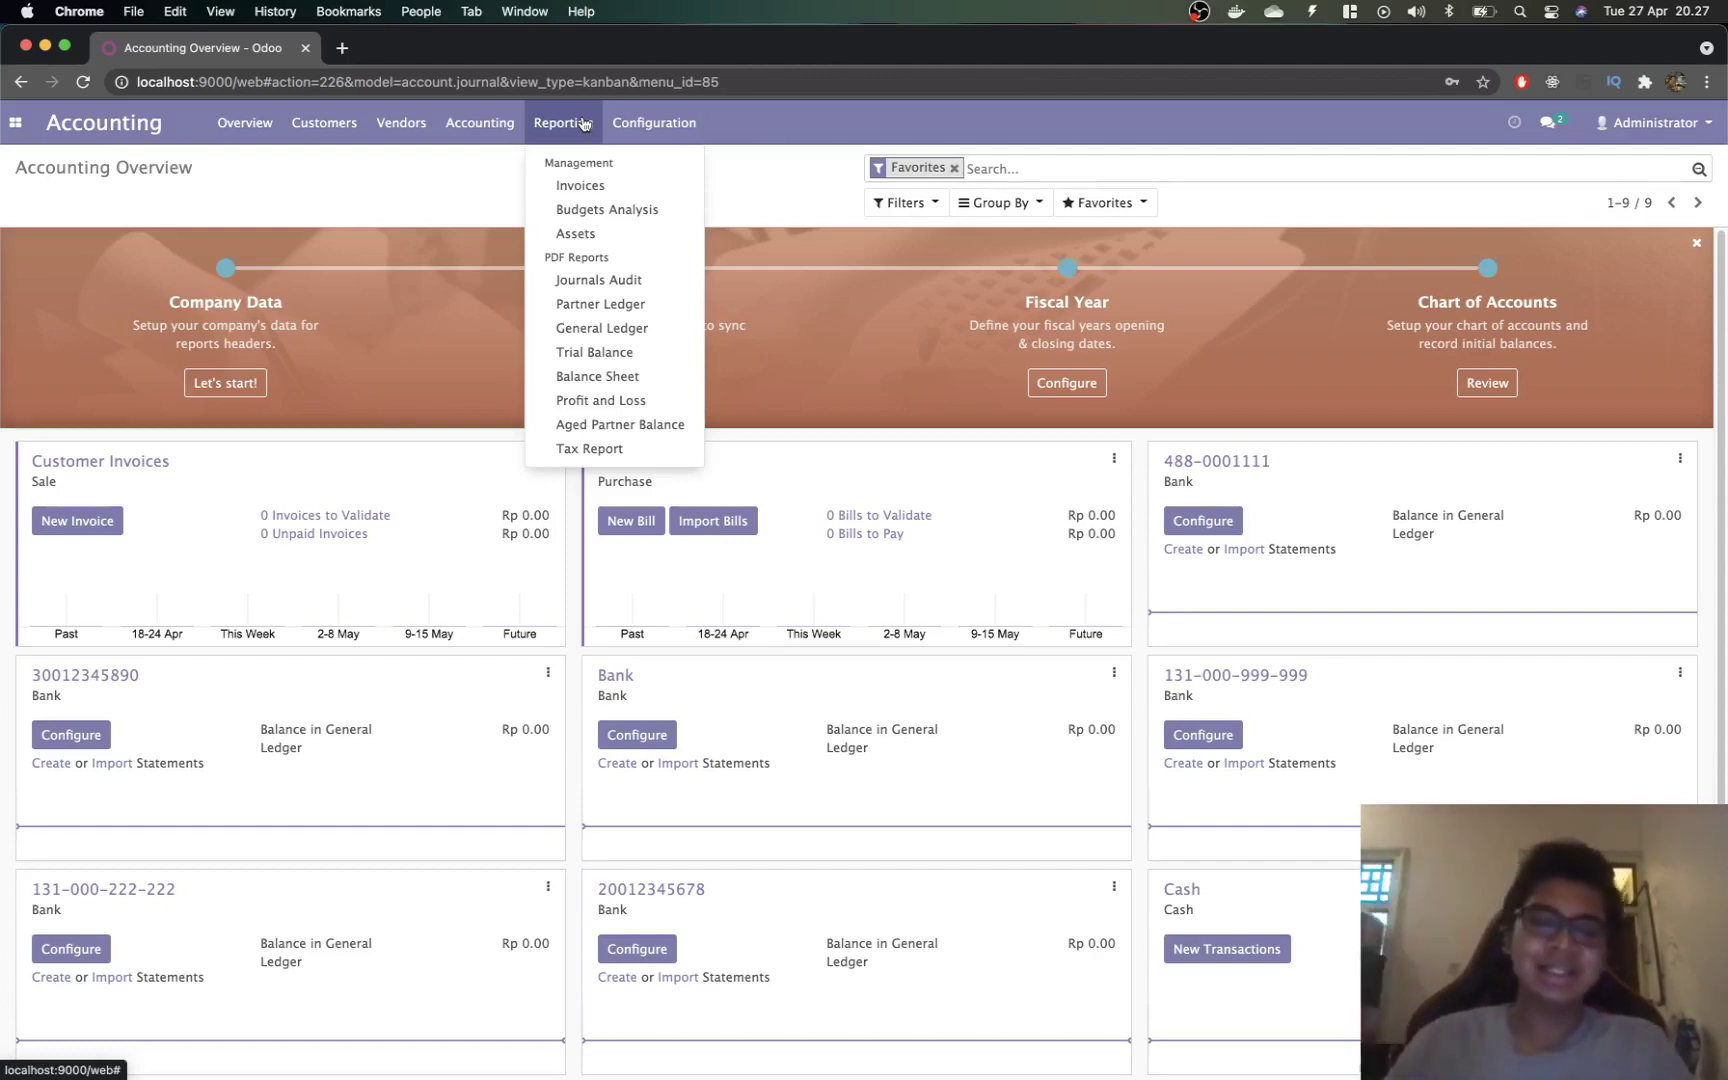
{"action": "left_click", "coordinate": [563, 133]}
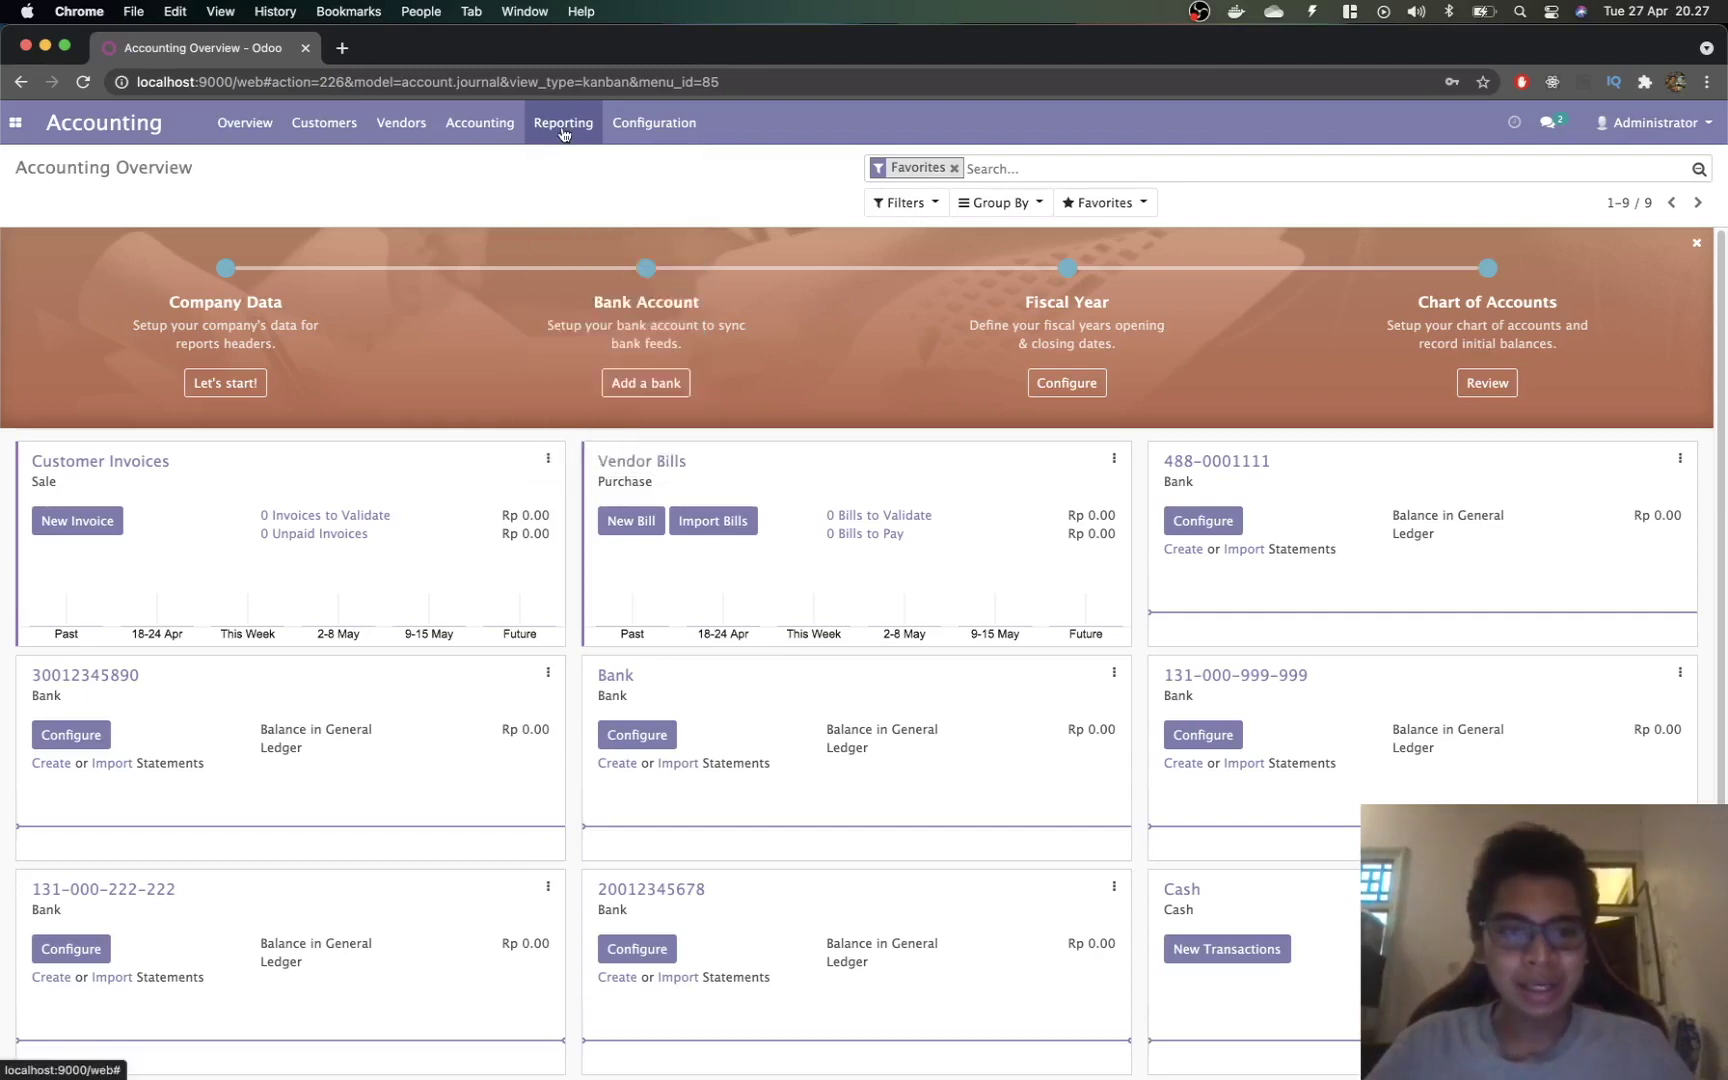
{"action": "left_click", "coordinate": [563, 133]}
{"action": "left_click", "coordinate": [563, 133]}
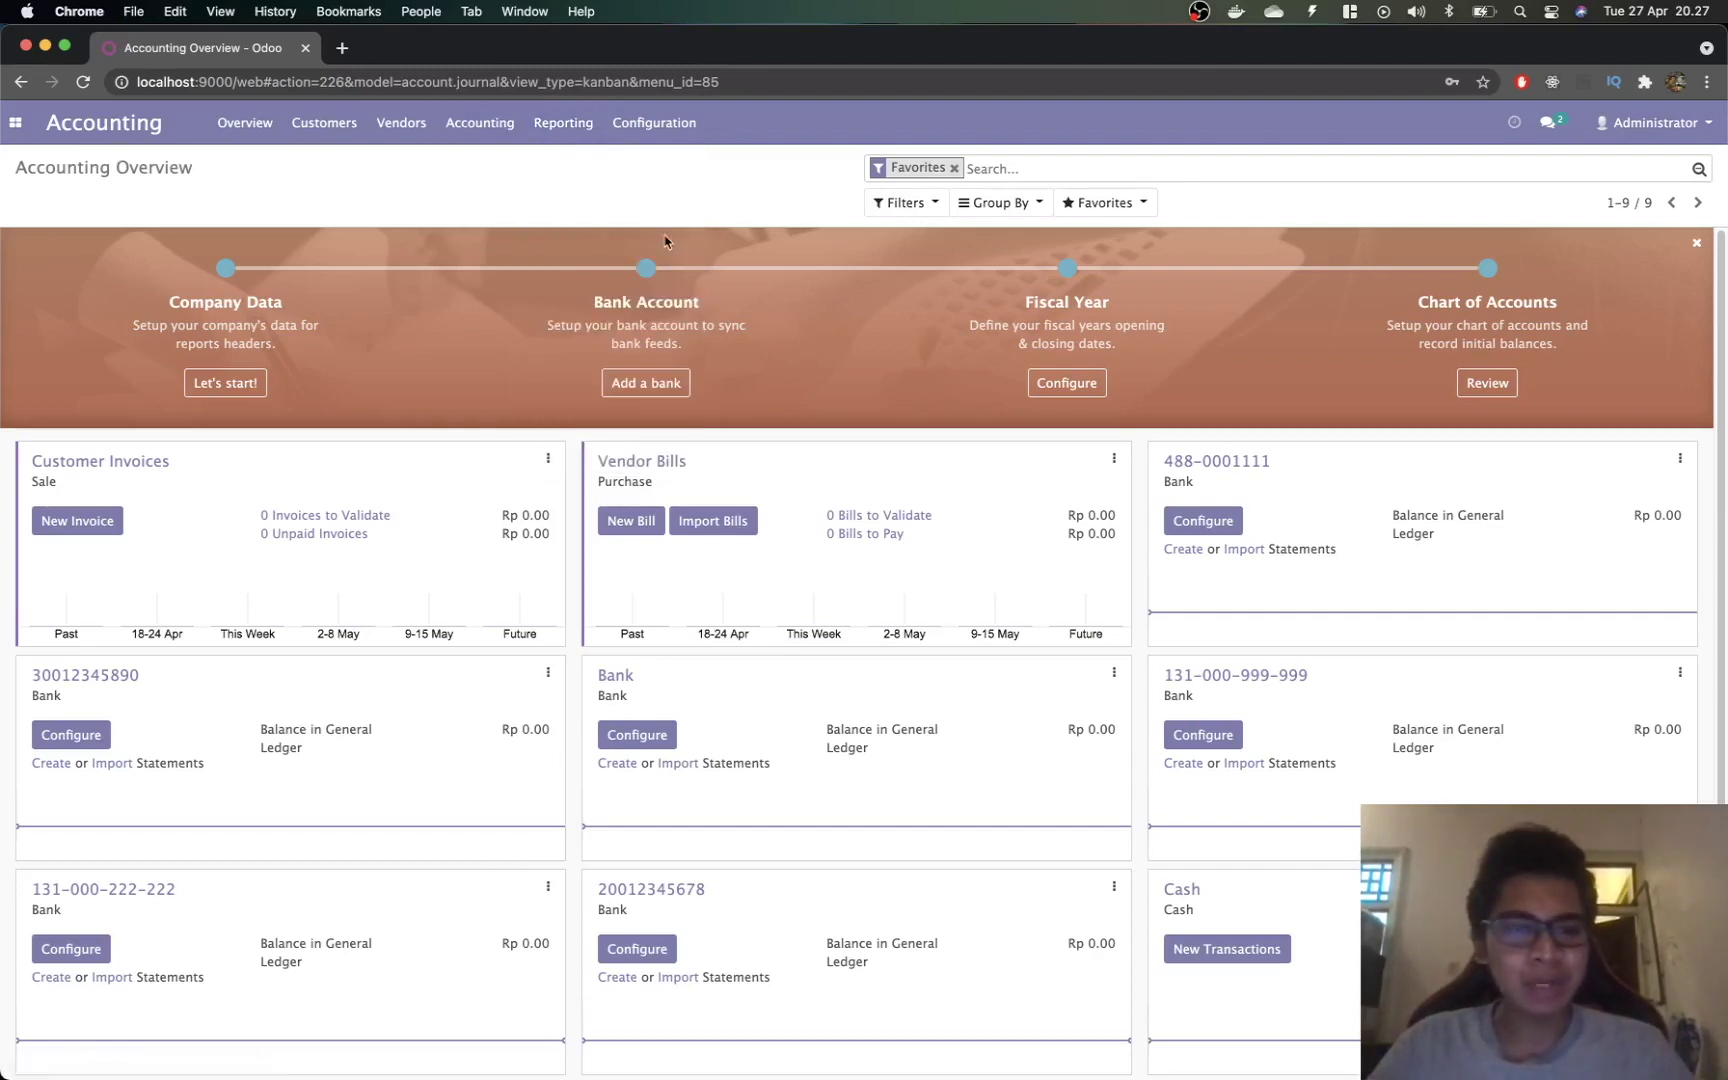
Step: Print the Profit and Loss report for all posted entries, save it as Financial report (2) in Tugas 6, and open the PDF
{"action": "left_click", "coordinate": [583, 131]}
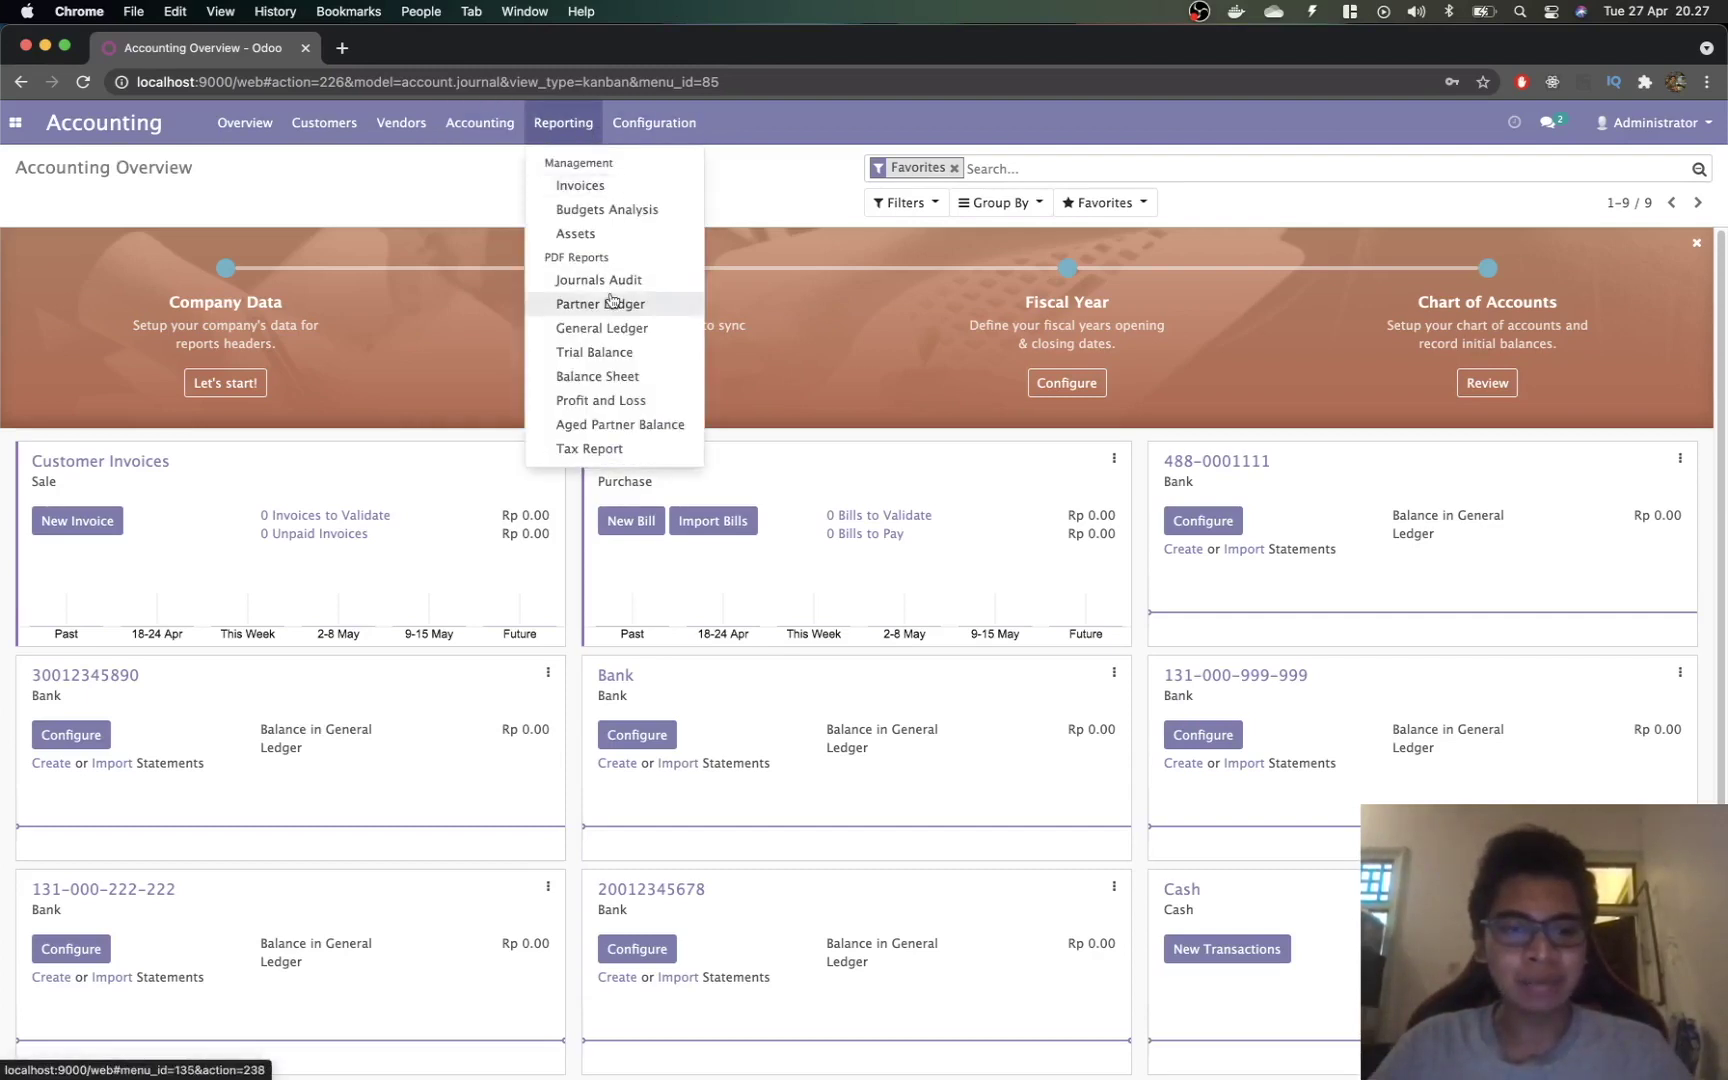
{"action": "left_click", "coordinate": [621, 400]}
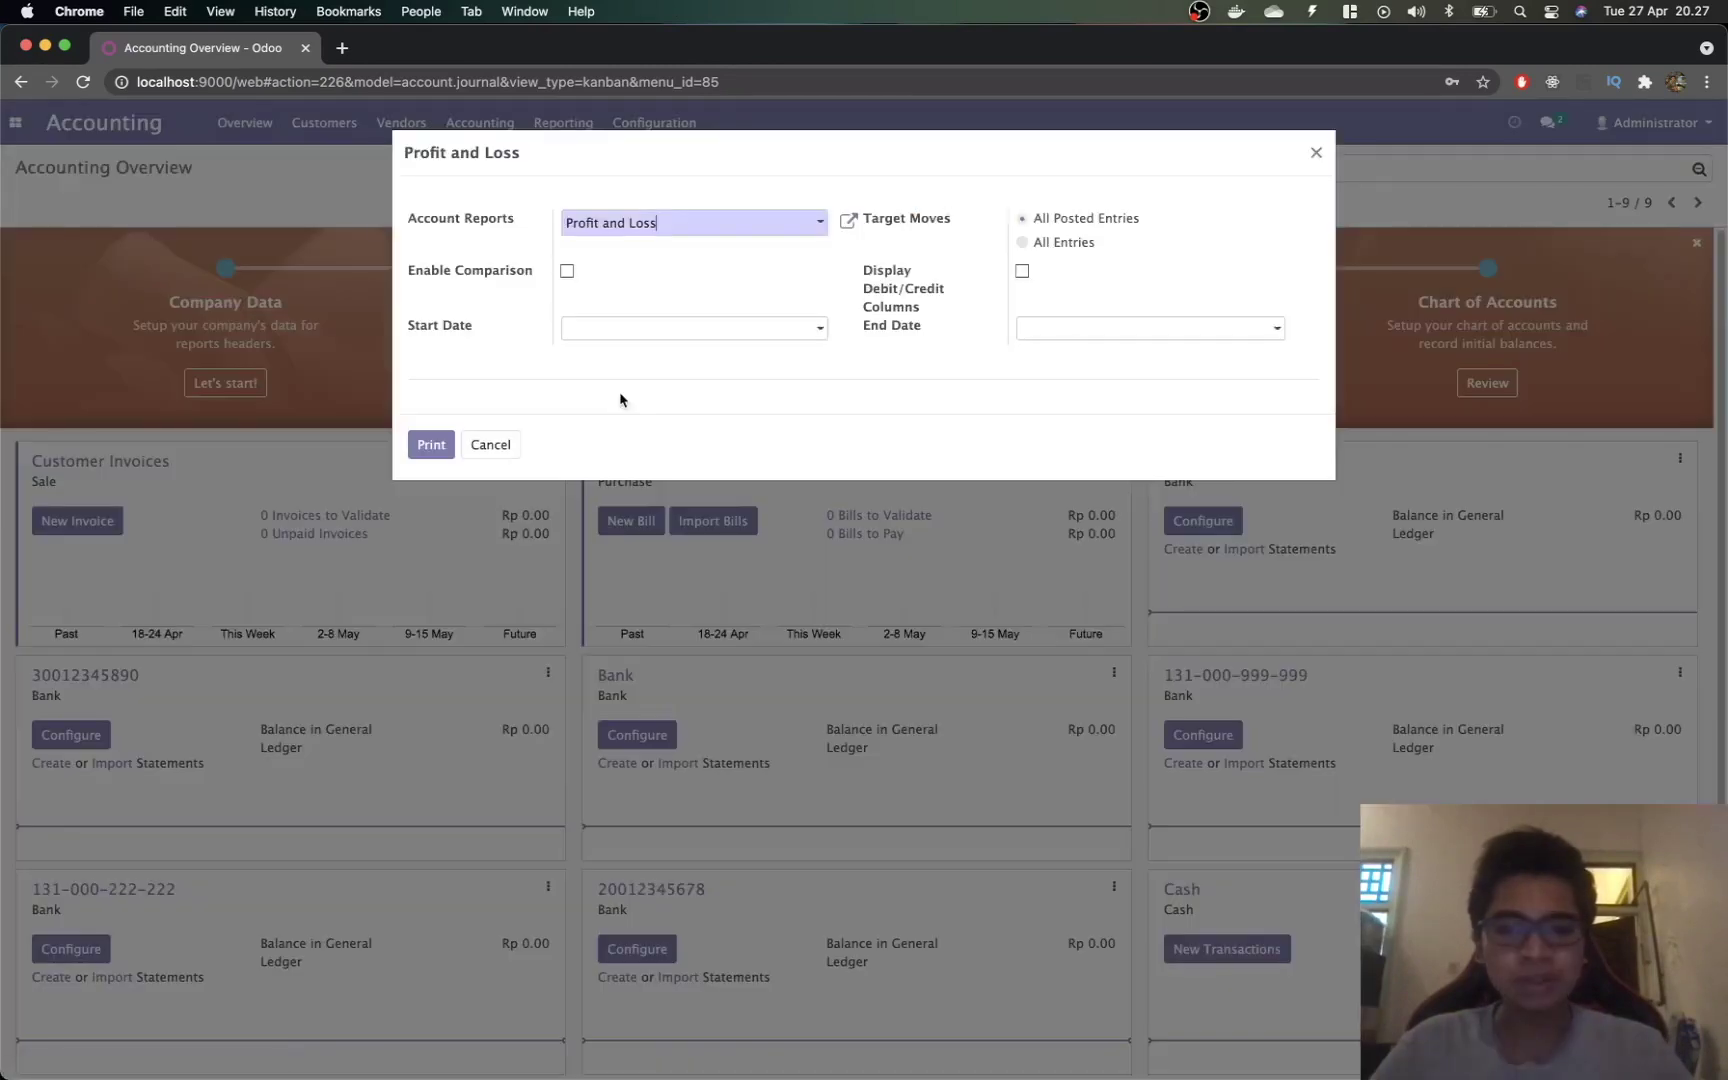
{"action": "left_click", "coordinate": [442, 436]}
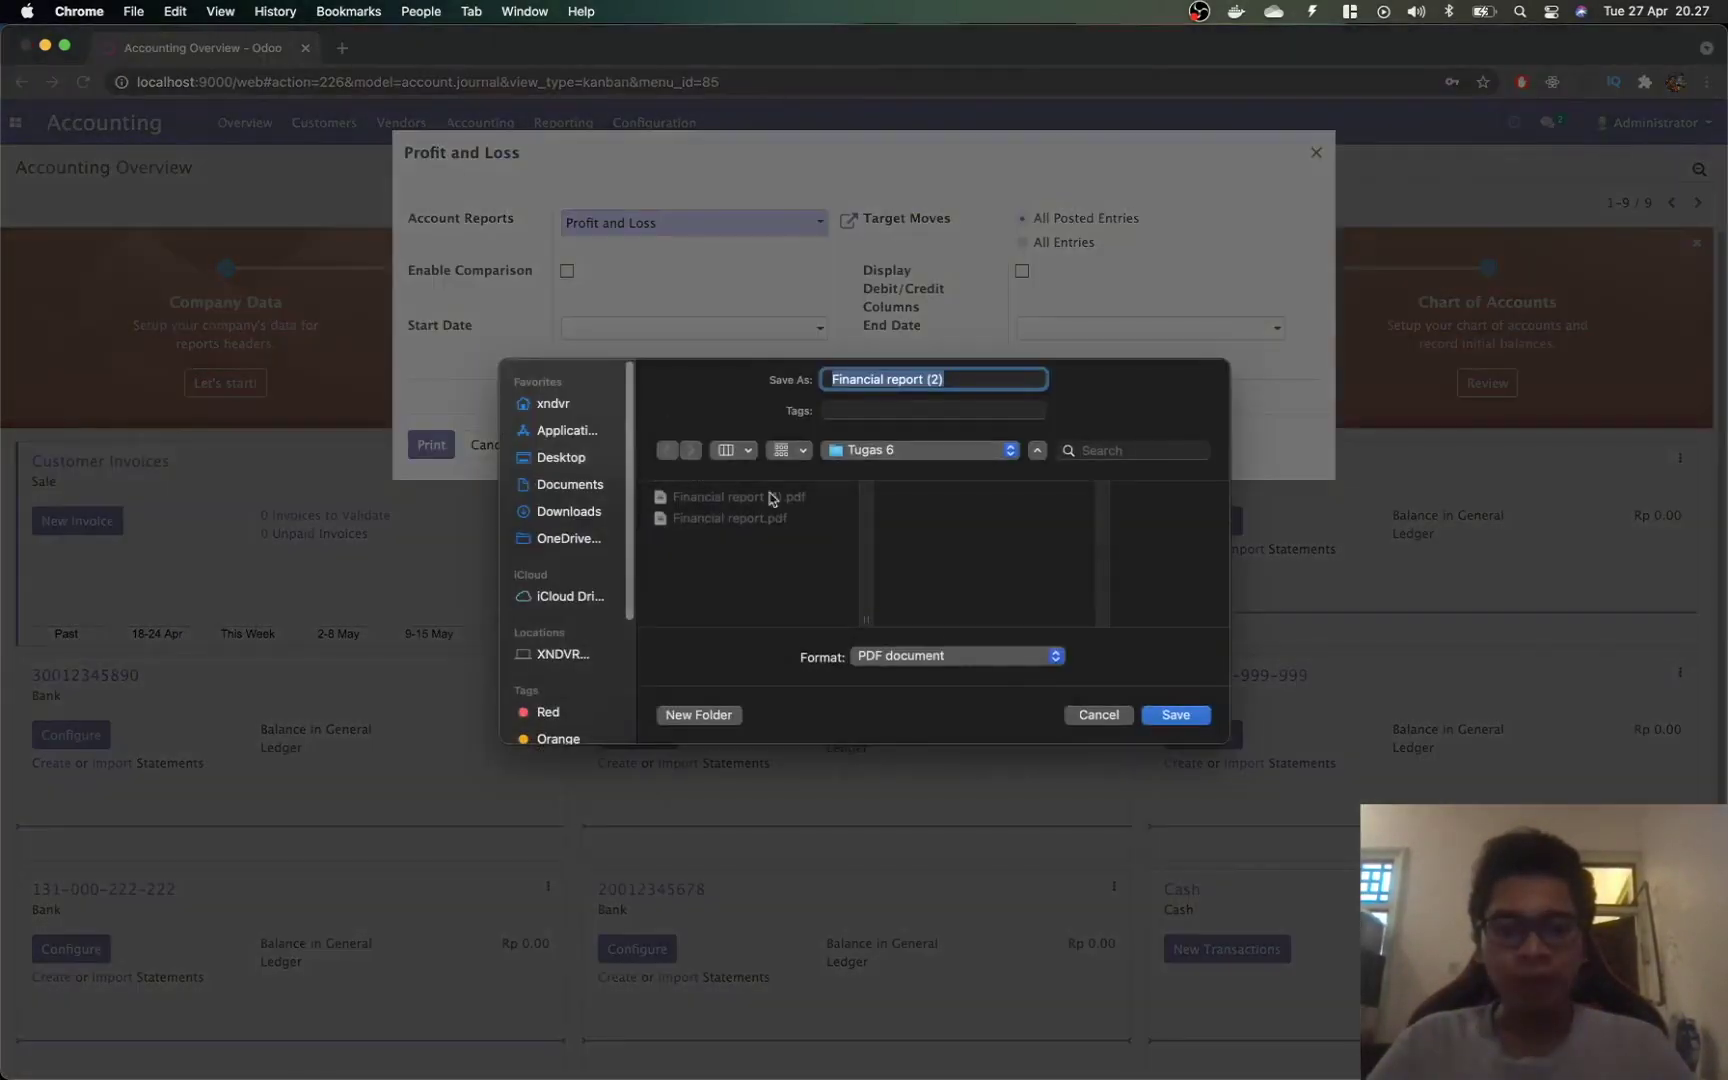
{"action": "left_click", "coordinate": [1155, 712]}
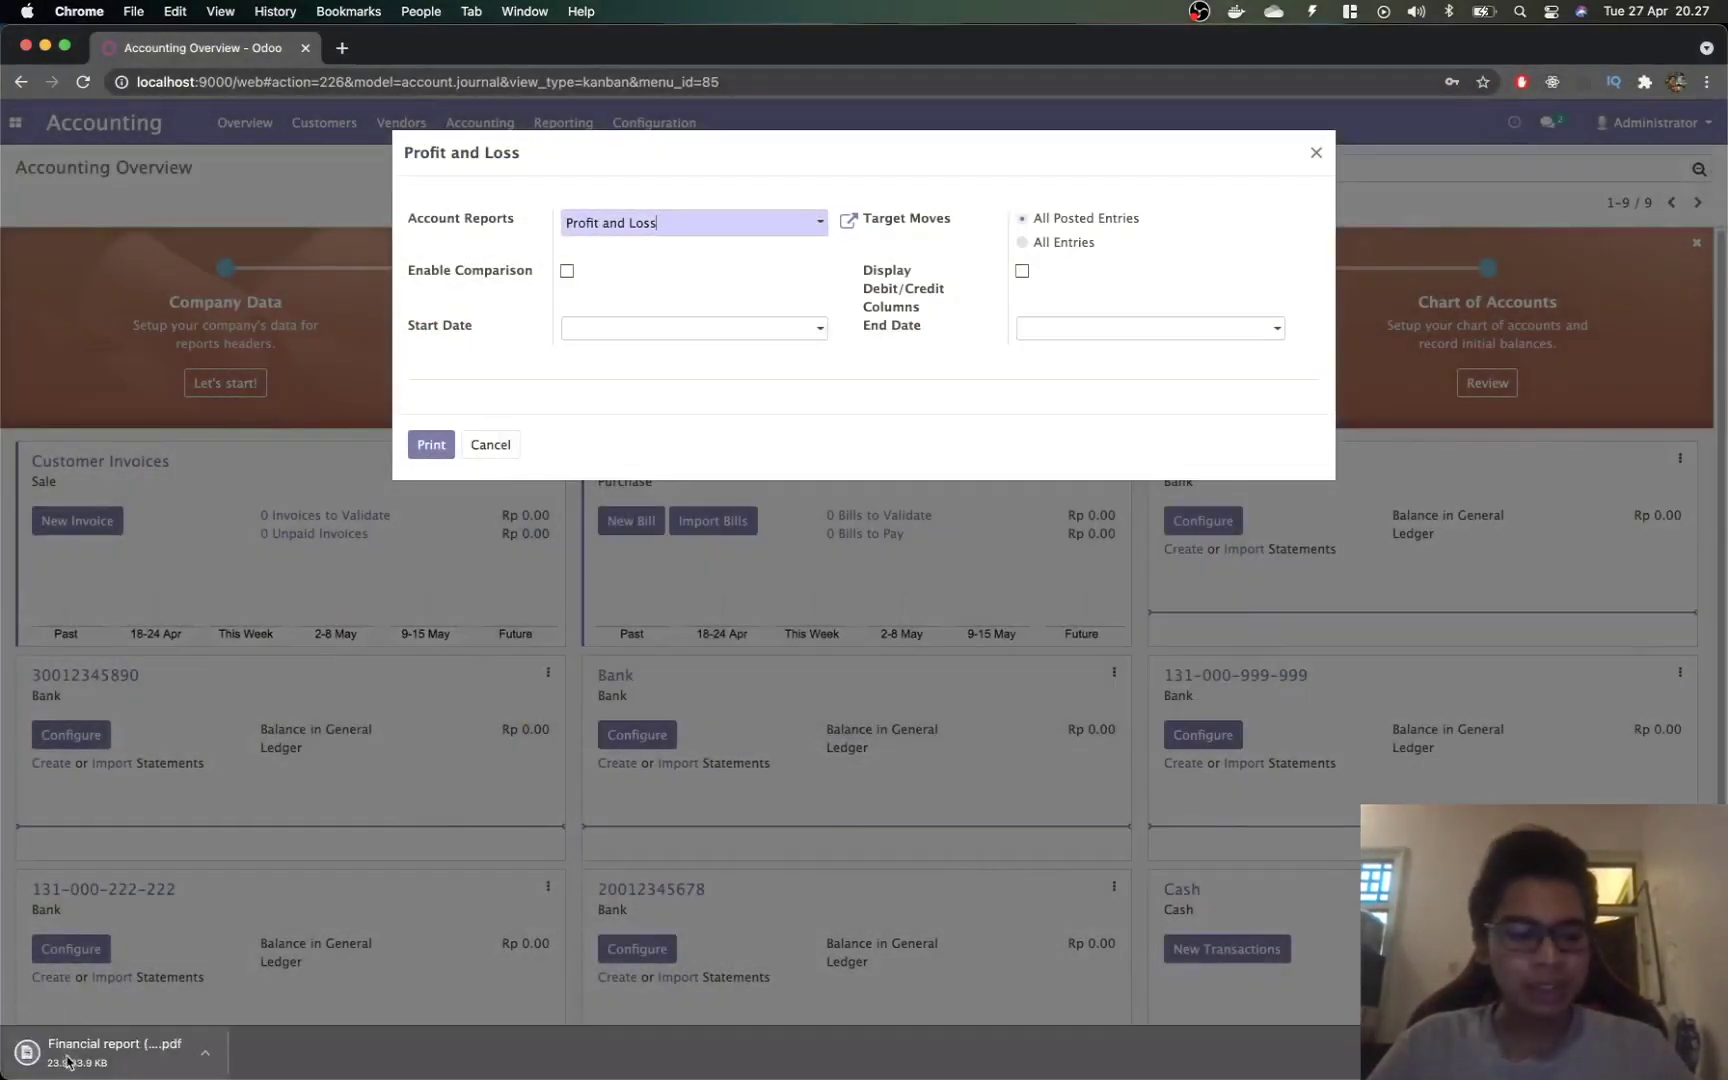
{"action": "left_click", "coordinate": [68, 1058]}
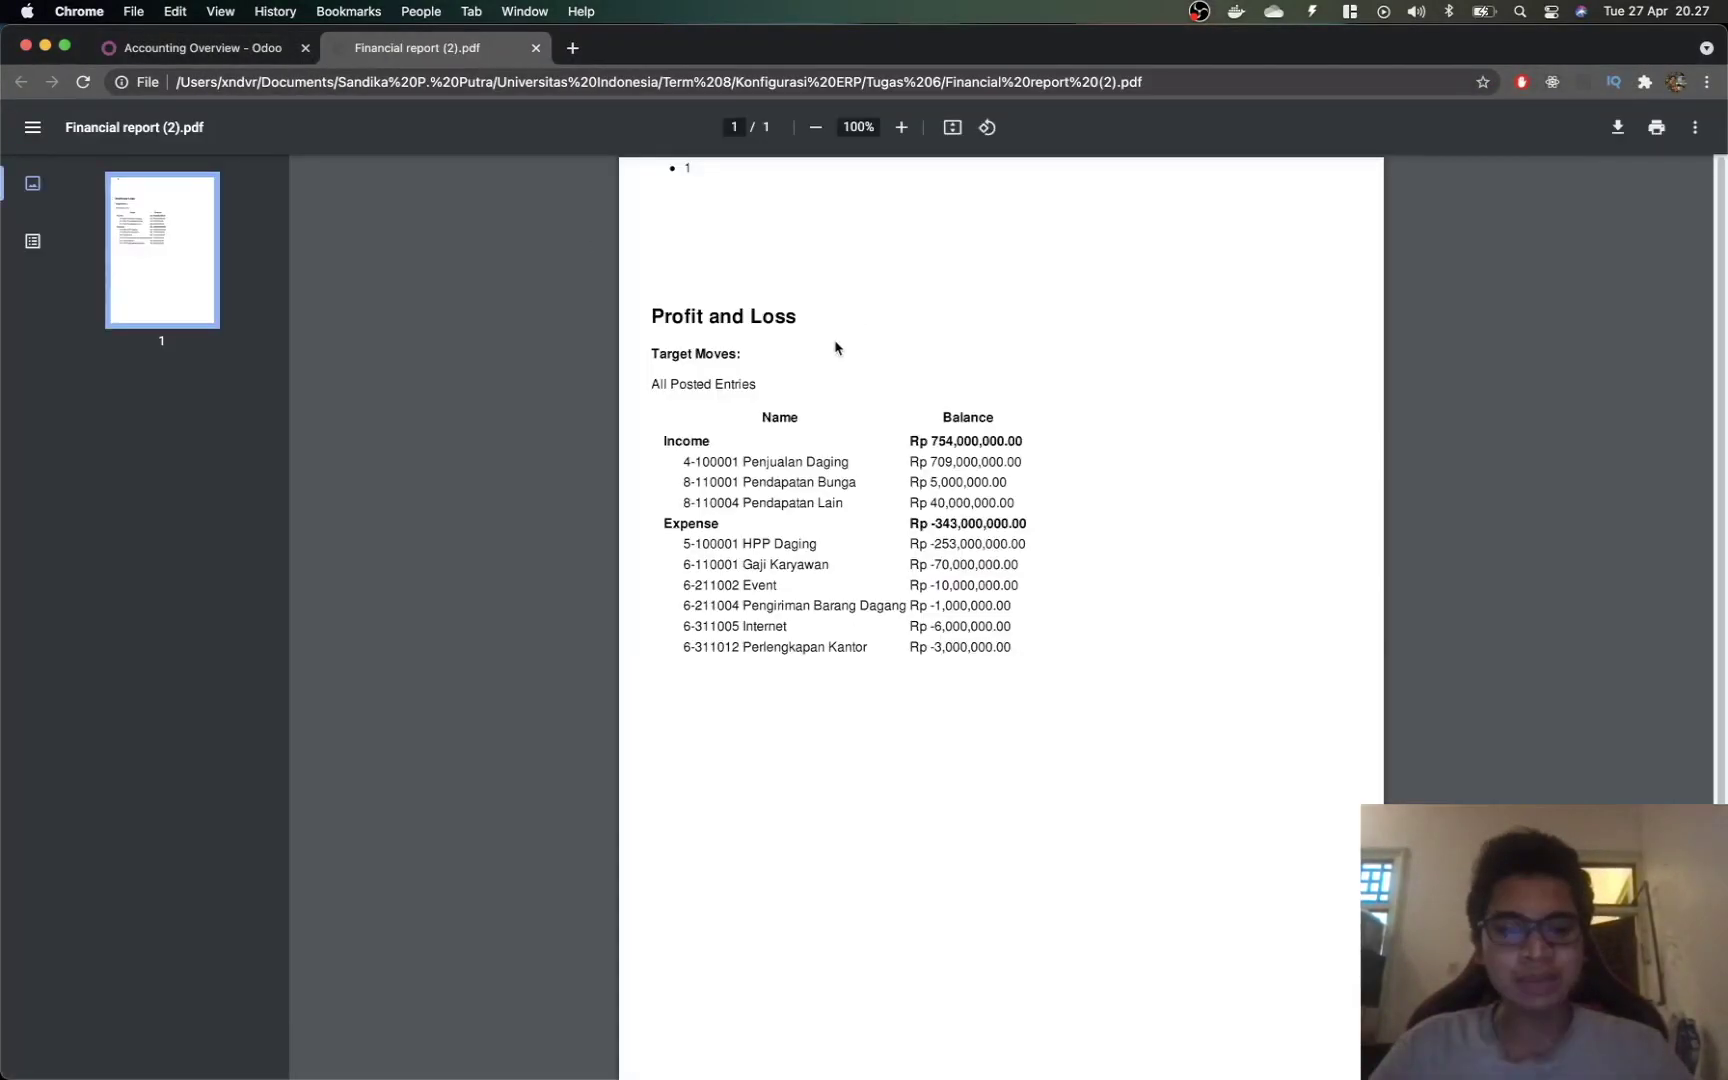
Step: Examine the Expense row of the Profit and Loss PDF and close the document
{"action": "left_click_drag", "start_coordinate": [661, 523], "coordinate": [1325, 523]}
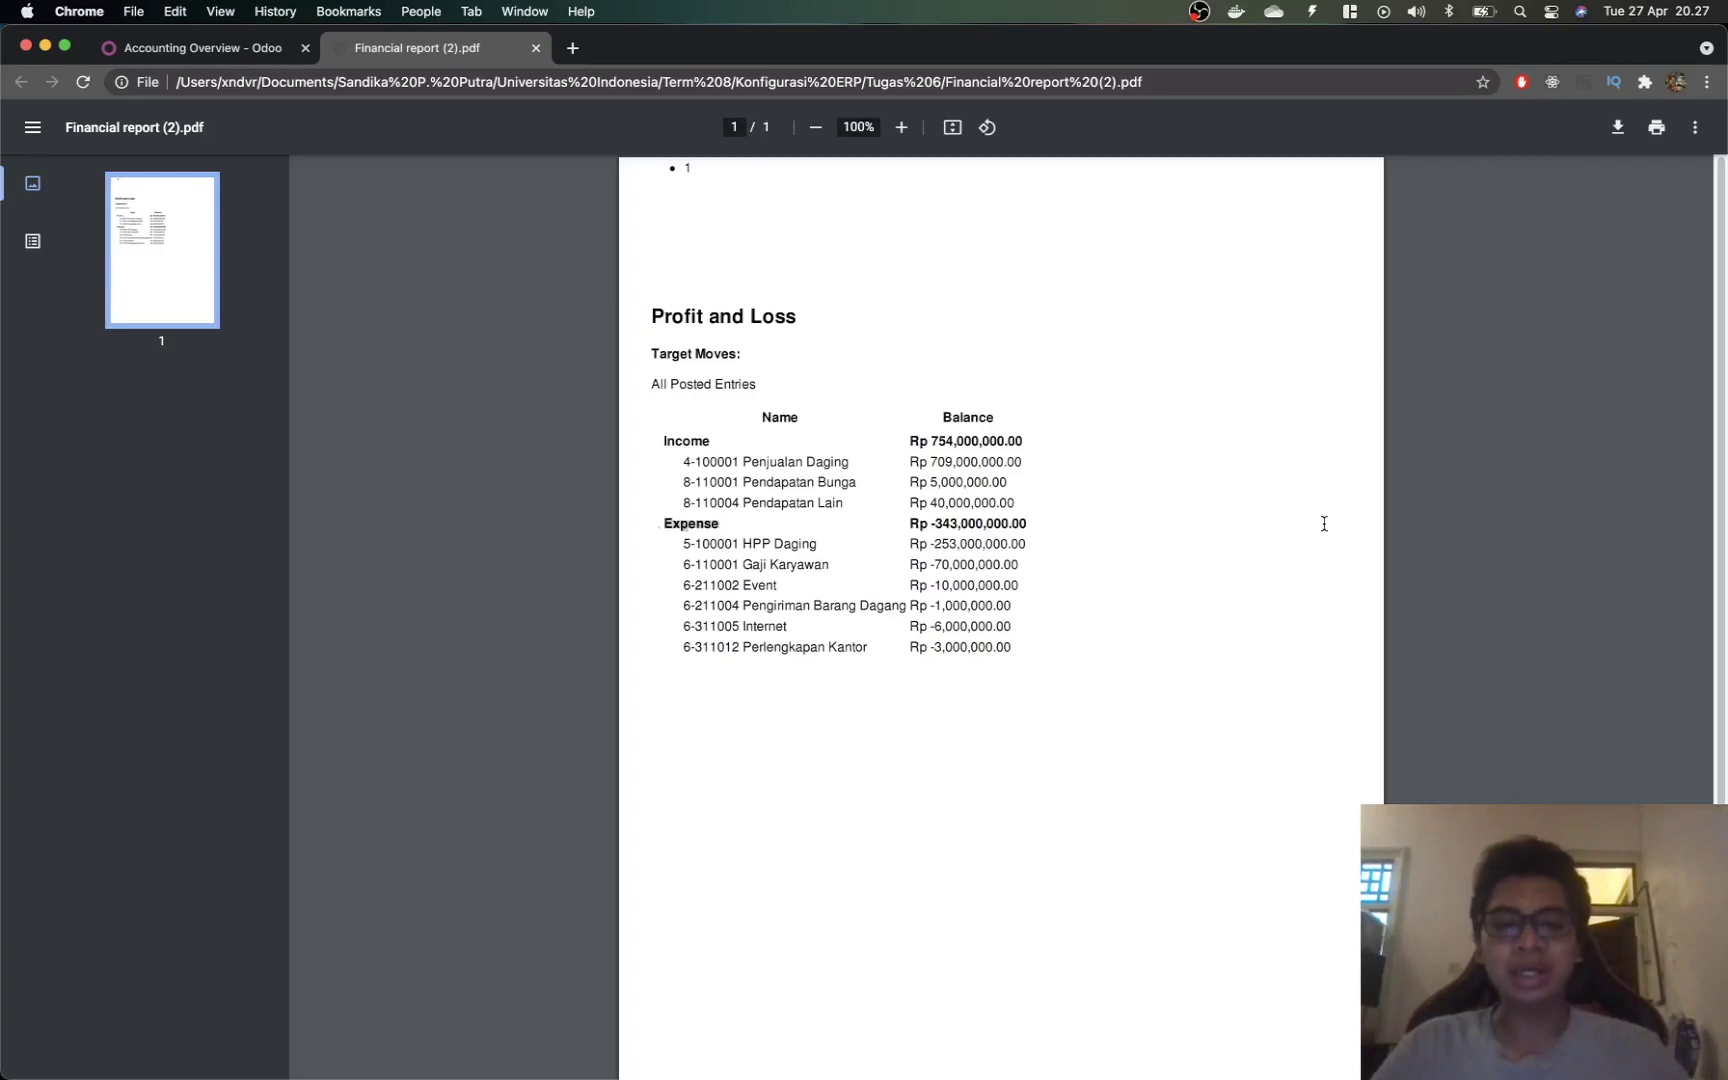
{"action": "left_click", "coordinate": [1070, 533]}
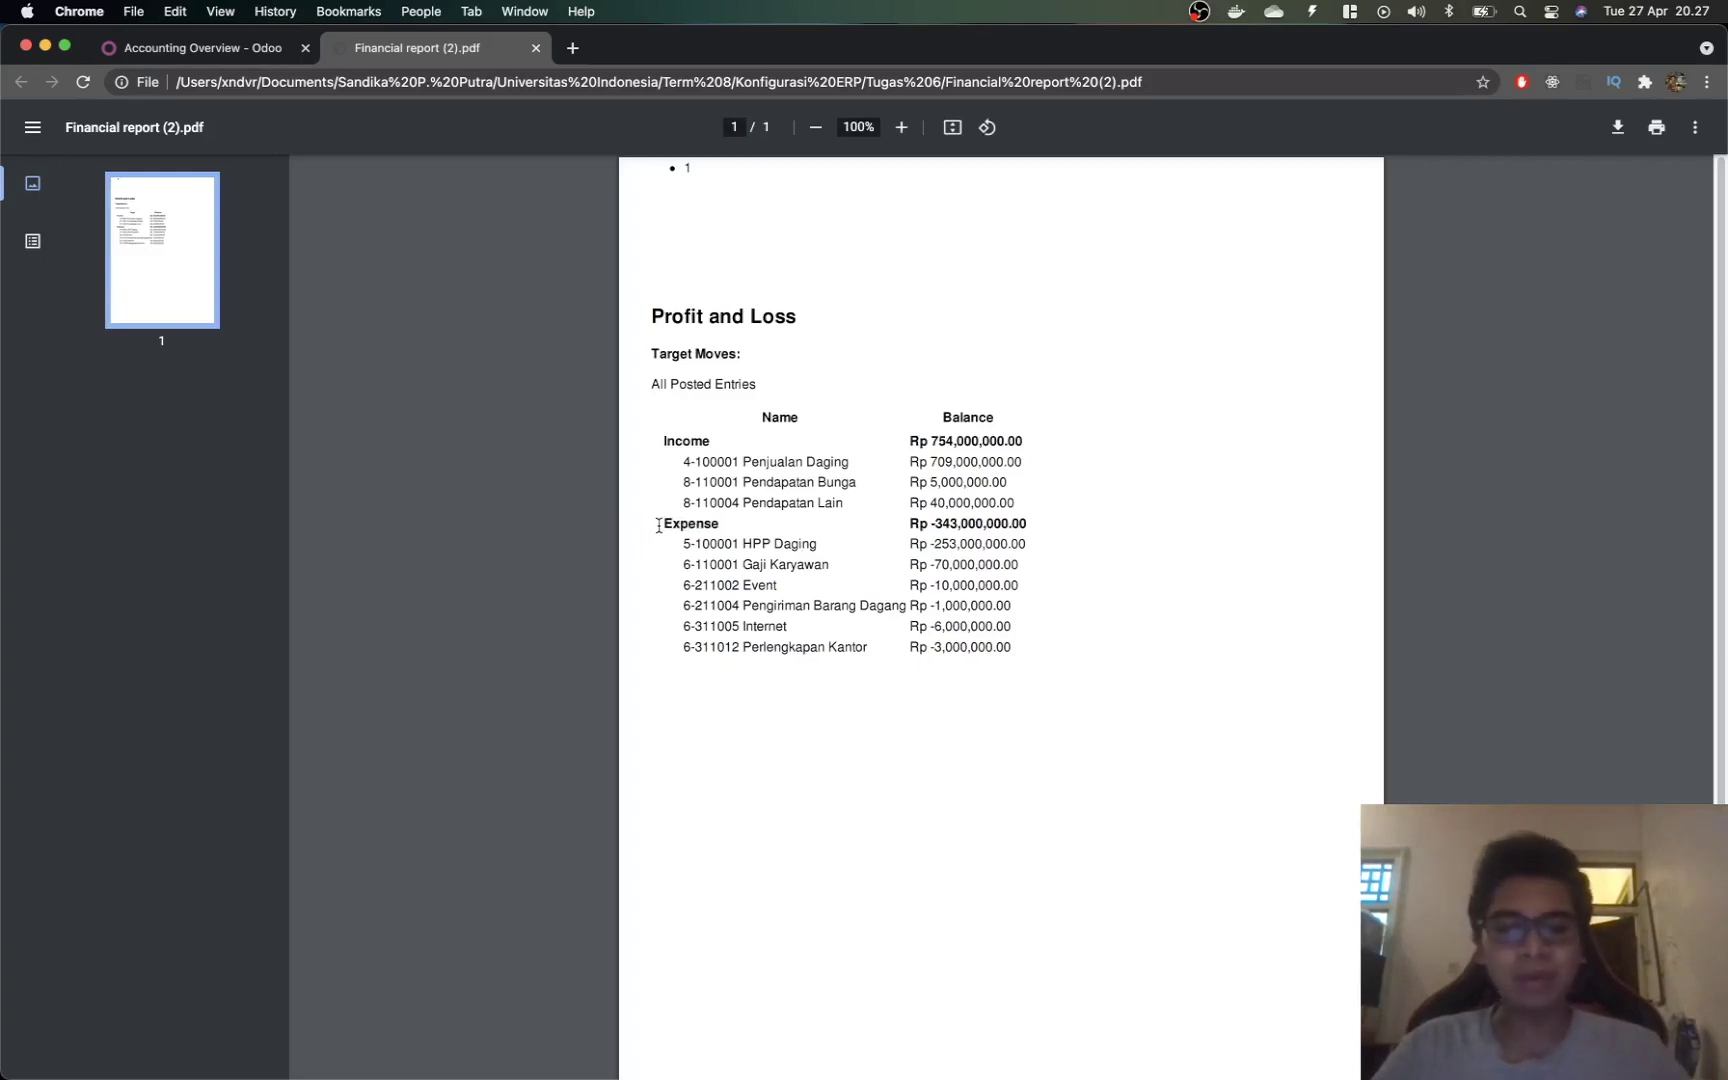
{"action": "left_click_drag", "start_coordinate": [659, 525], "coordinate": [1078, 487]}
{"action": "left_click", "coordinate": [1027, 519]}
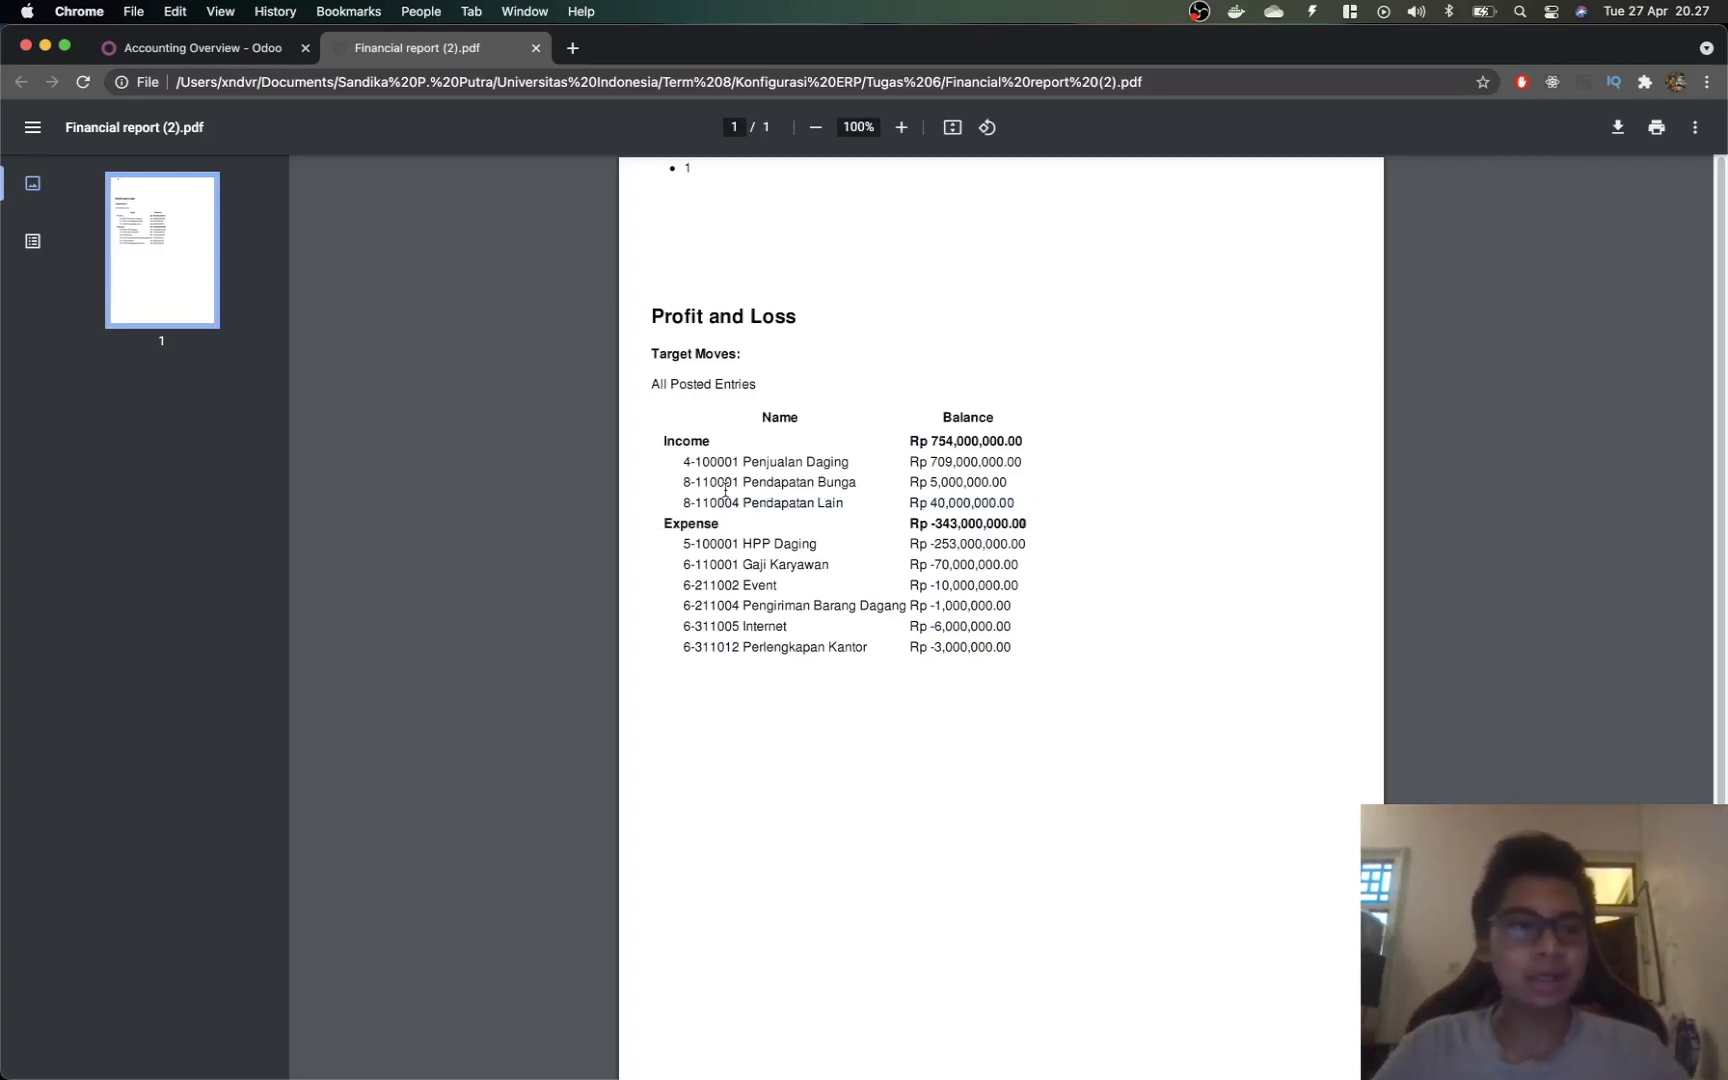
{"action": "key", "text": "super+w"}
Step: Print the Balance Sheet report for all posted entries, save it as Financial report (3) in Tugas 6, and open the PDF
{"action": "left_click", "coordinate": [632, 220]}
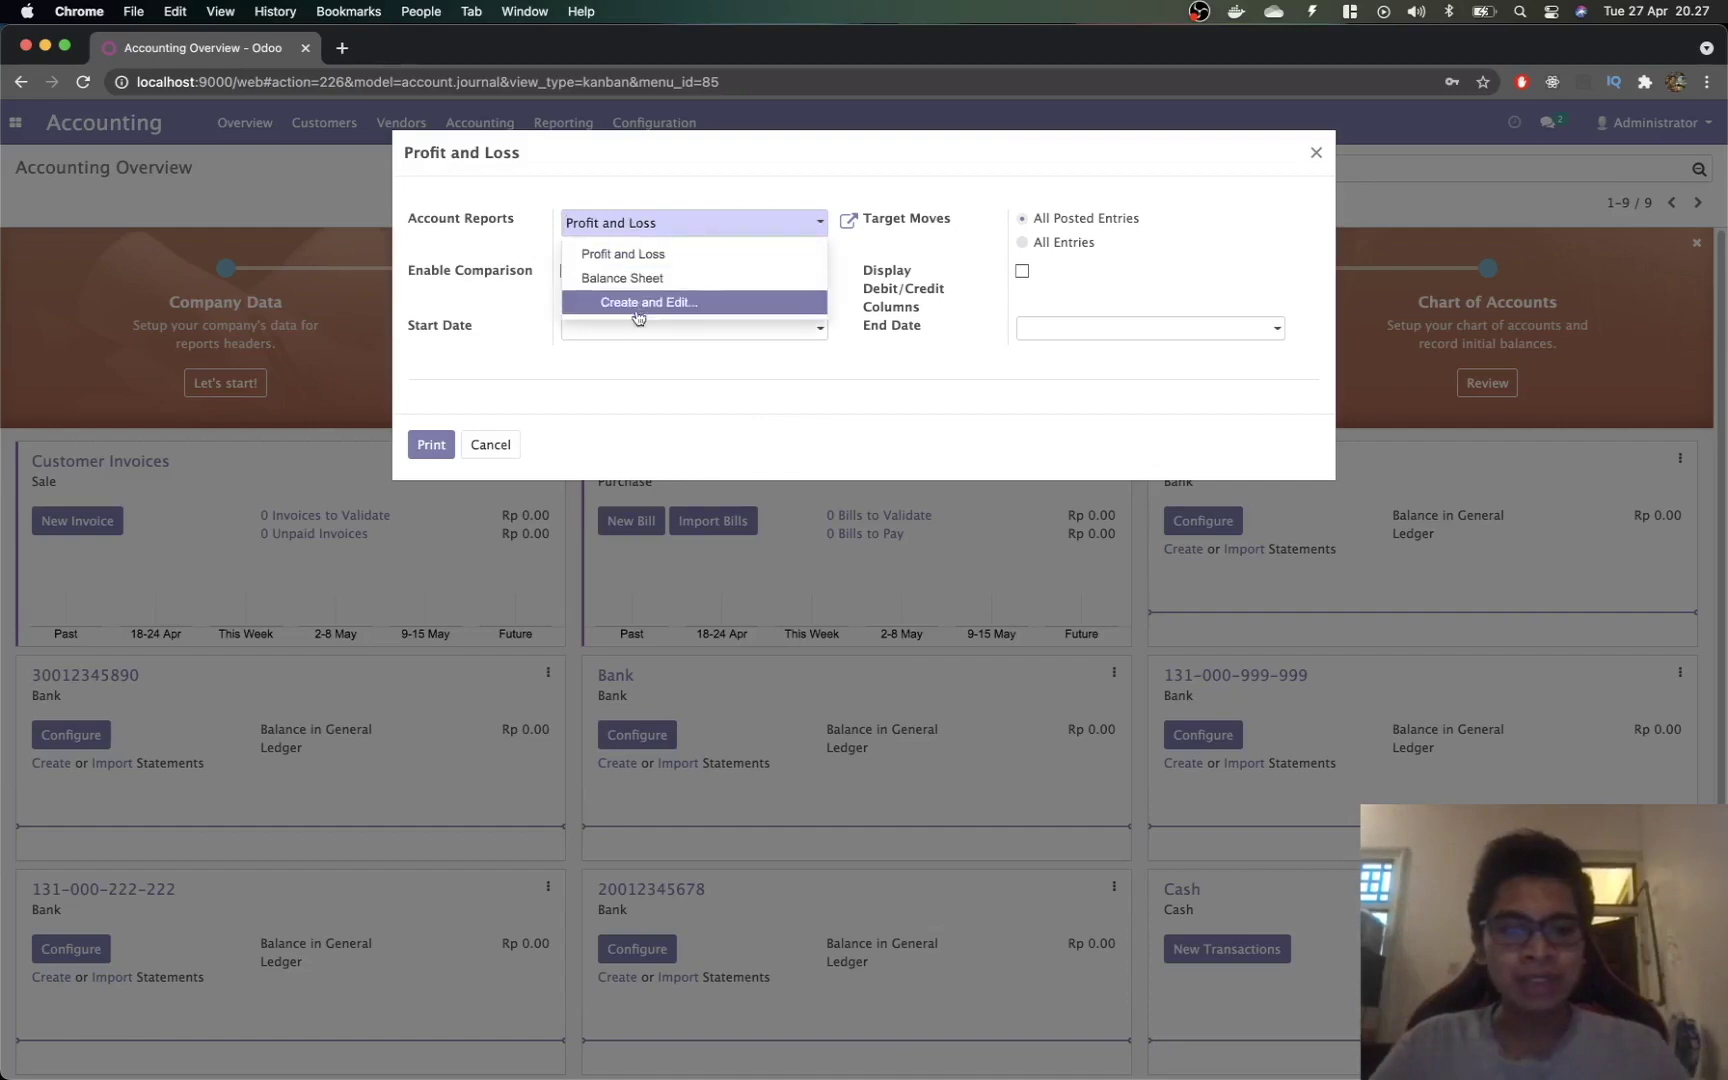
{"action": "left_click", "coordinate": [600, 279]}
{"action": "left_click", "coordinate": [428, 441]}
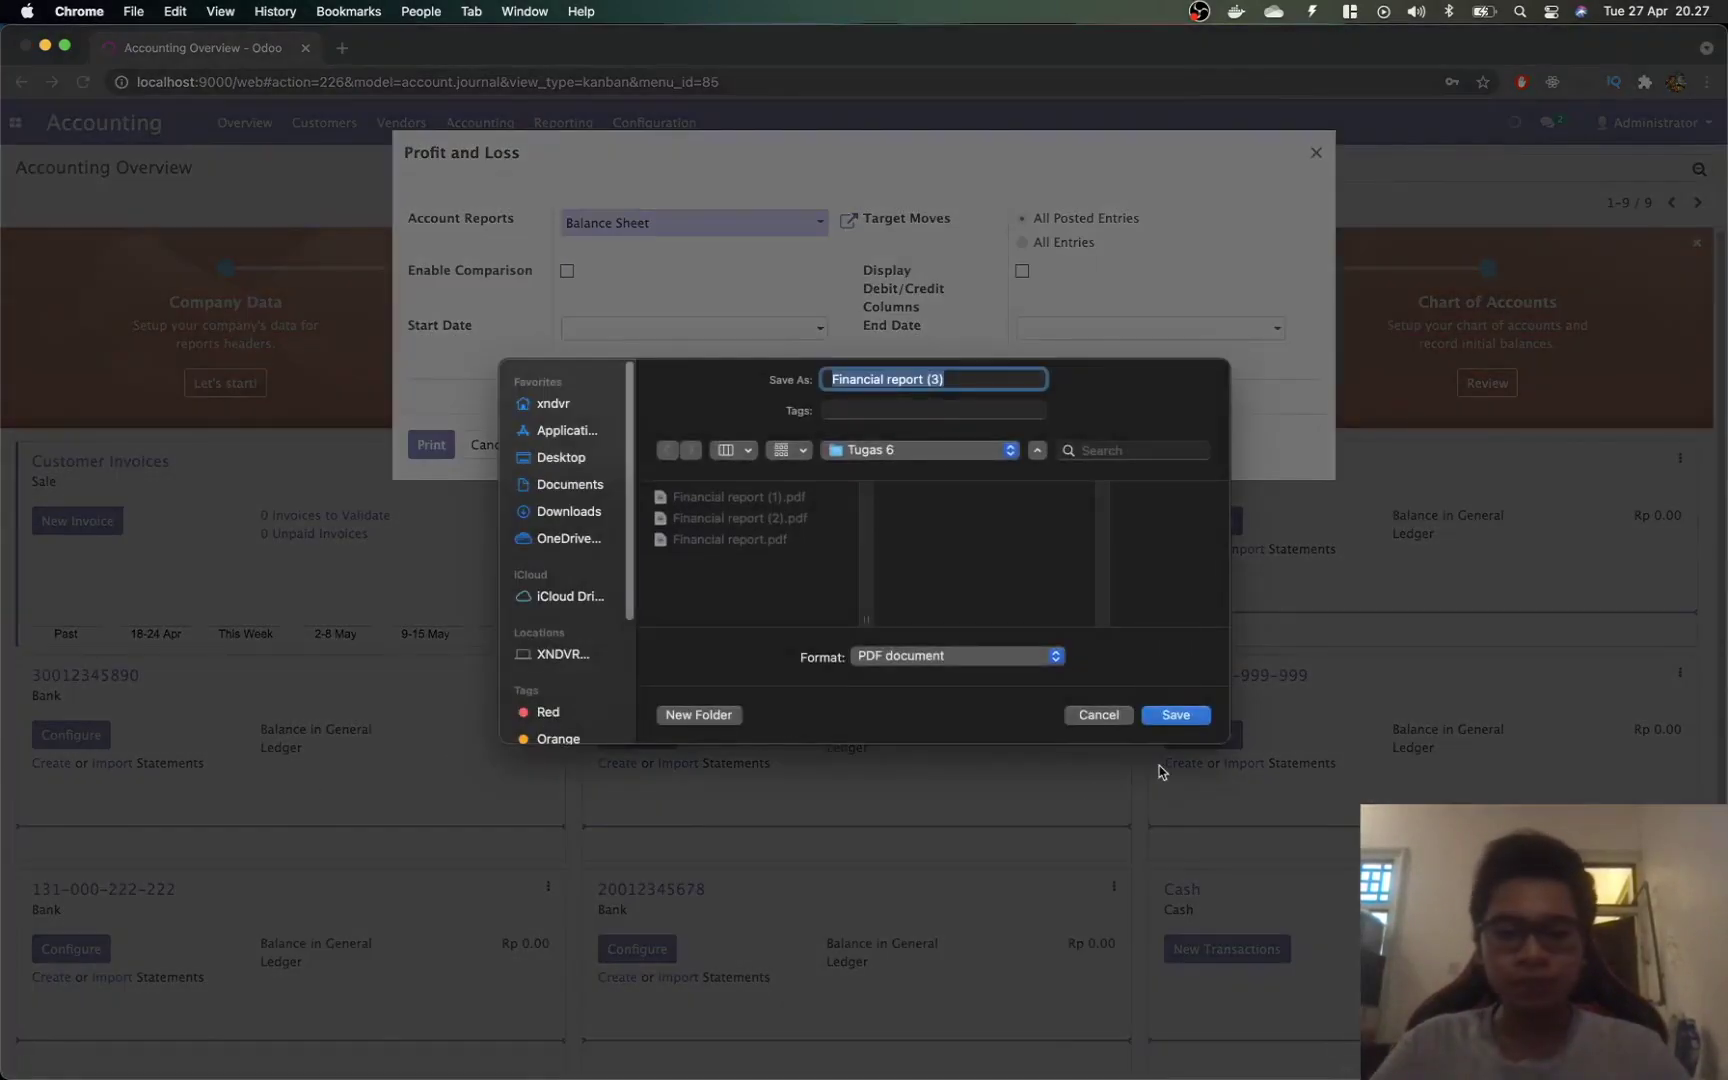
{"action": "left_click", "coordinate": [1176, 716]}
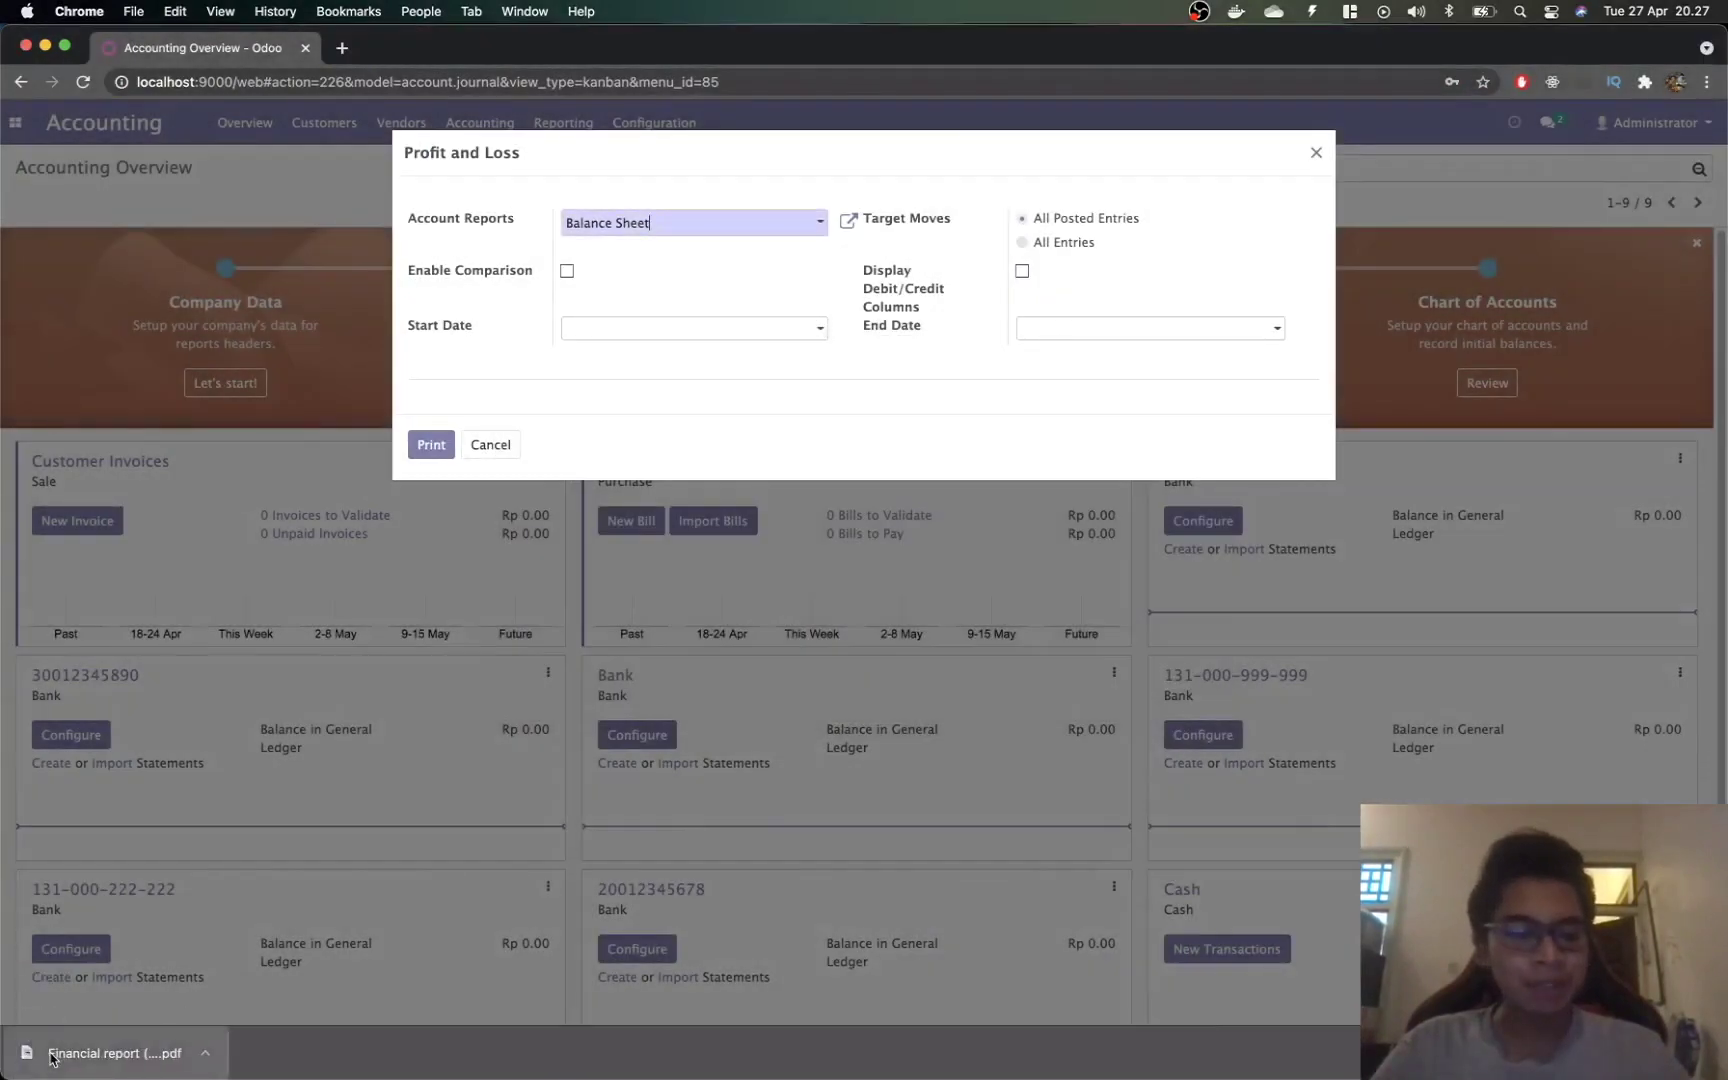
{"action": "left_click", "coordinate": [100, 1053]}
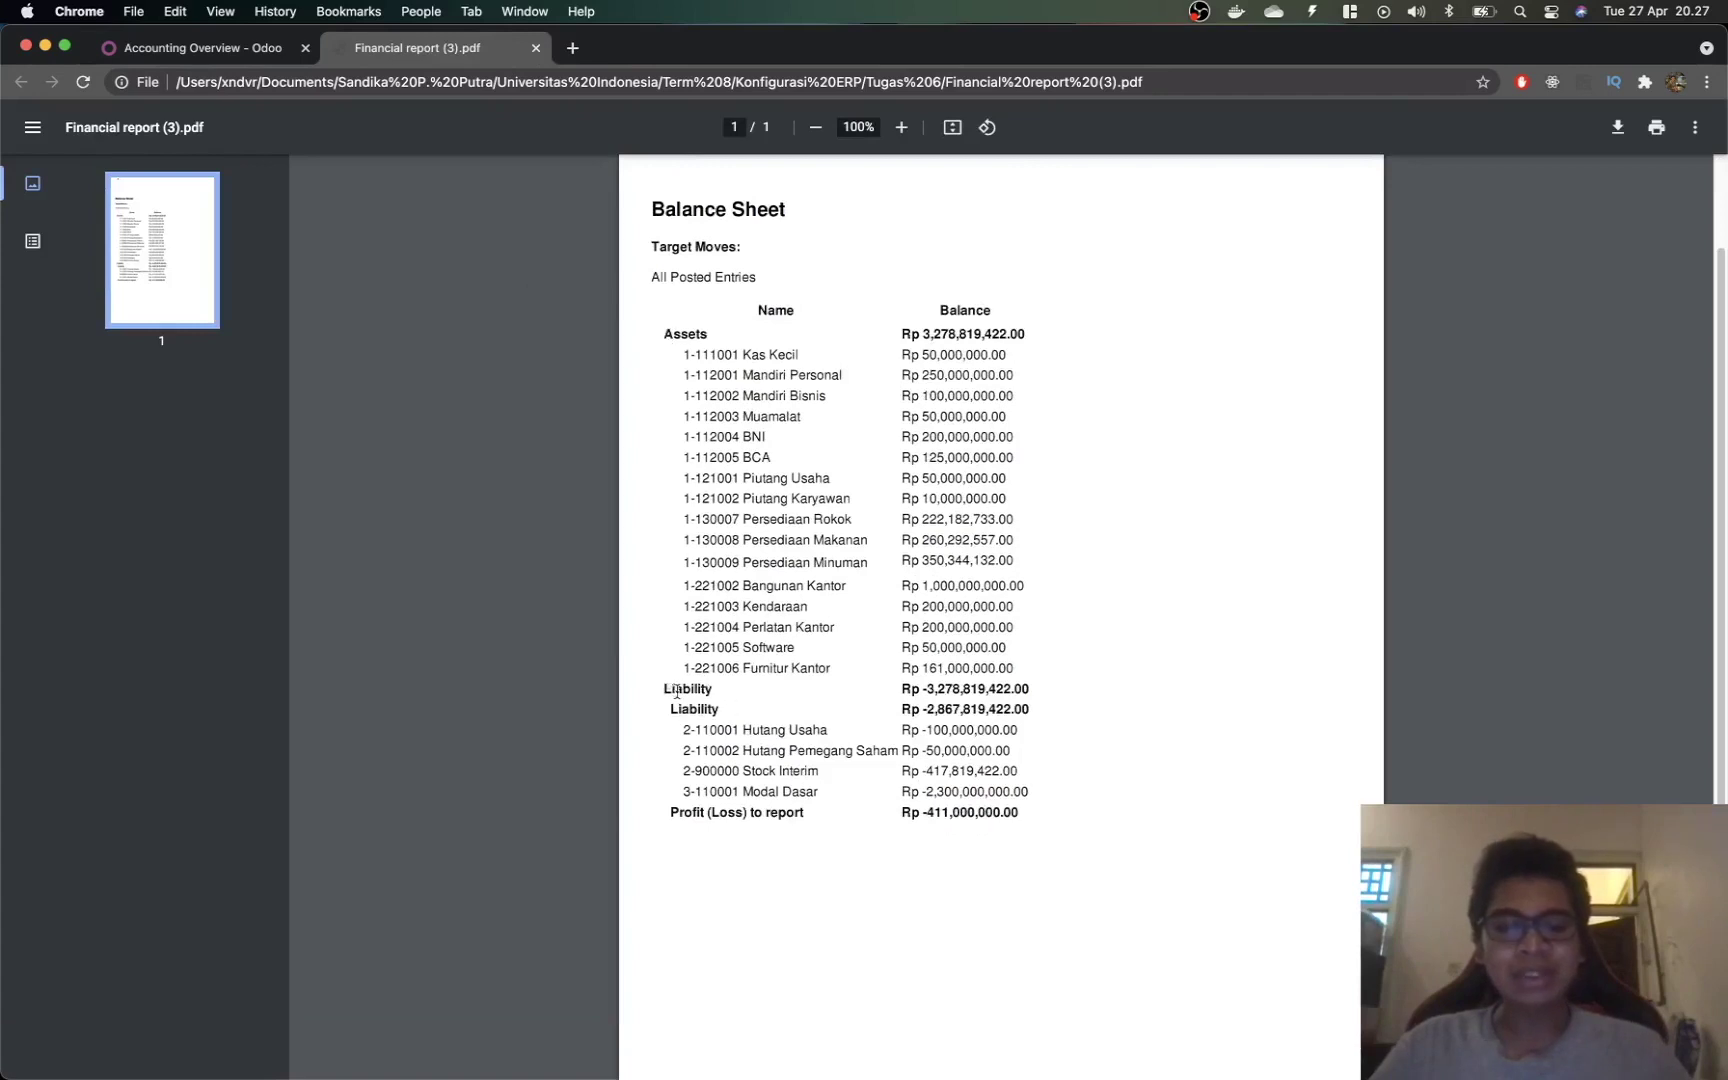
Step: Compare the Balance Sheet PDF with the Neraca layout in the Odoo 10 for Indonesian Retail guide in Preview
{"action": "key", "text": "super+Tab"}
{"action": "key", "text": "super+Tab"}
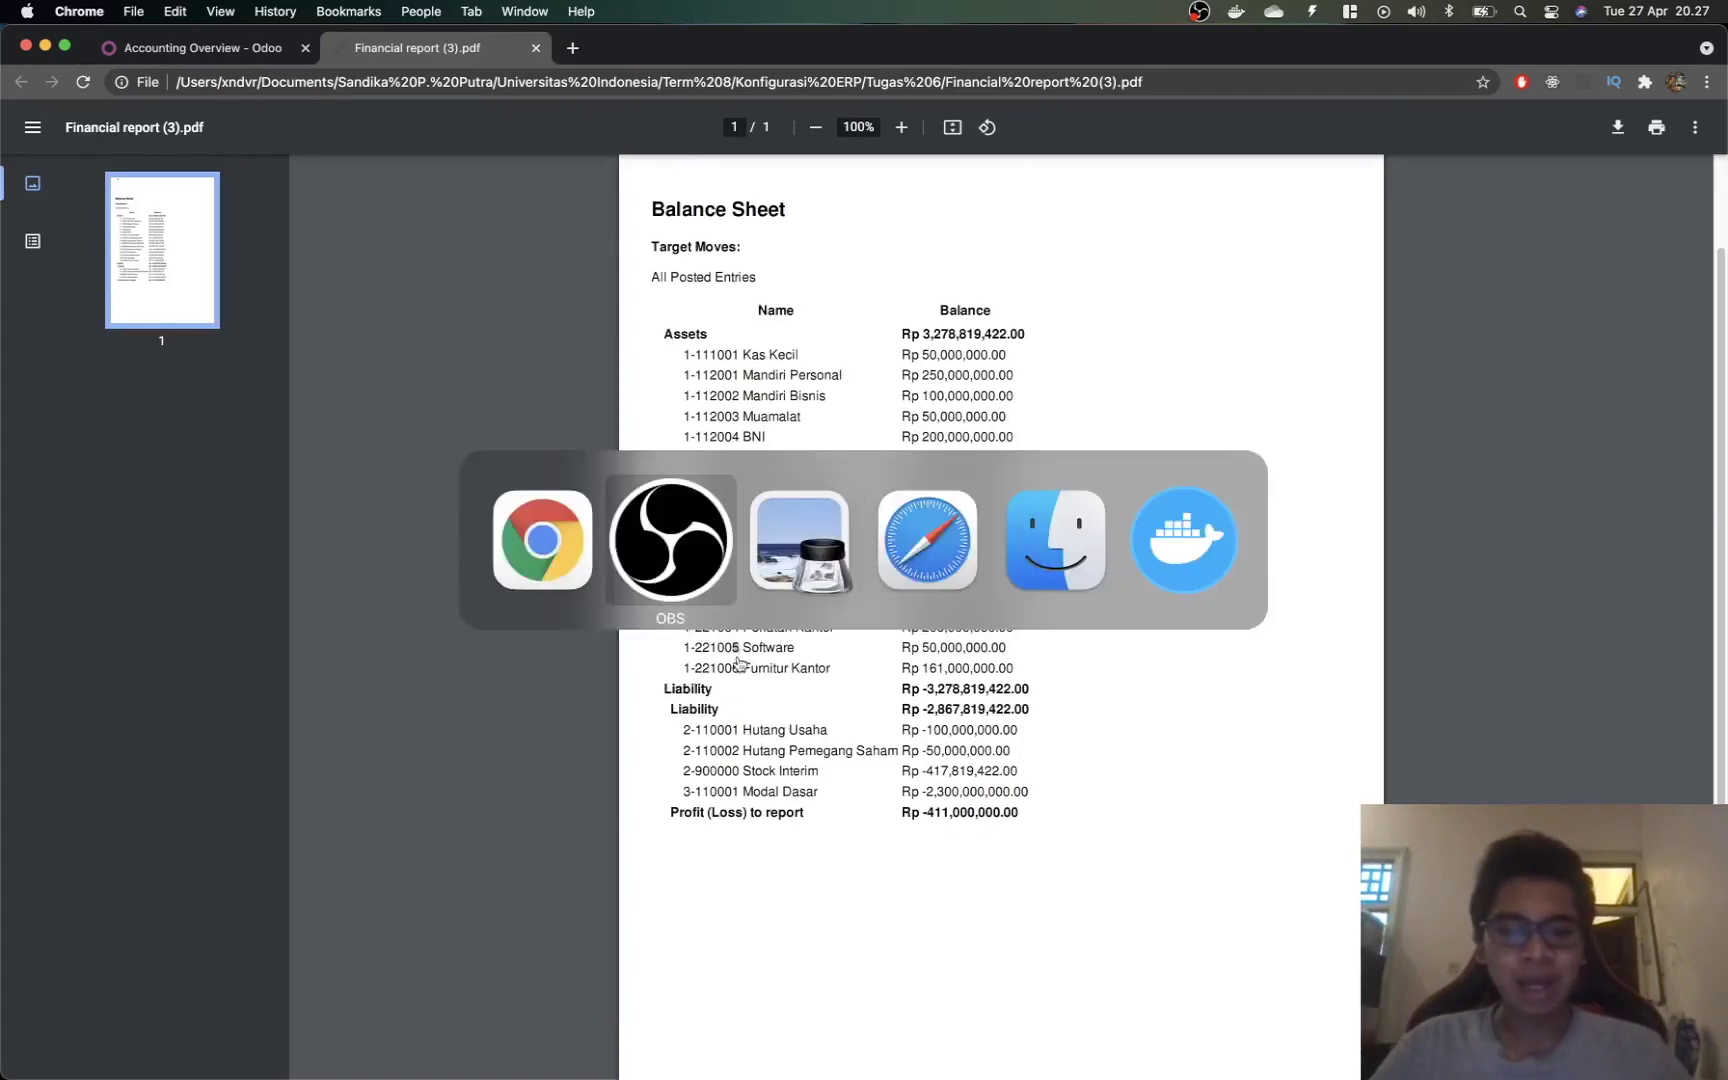
{"action": "scroll", "coordinate": [521, 512], "scroll_direction": "down", "scroll_amount": 1}
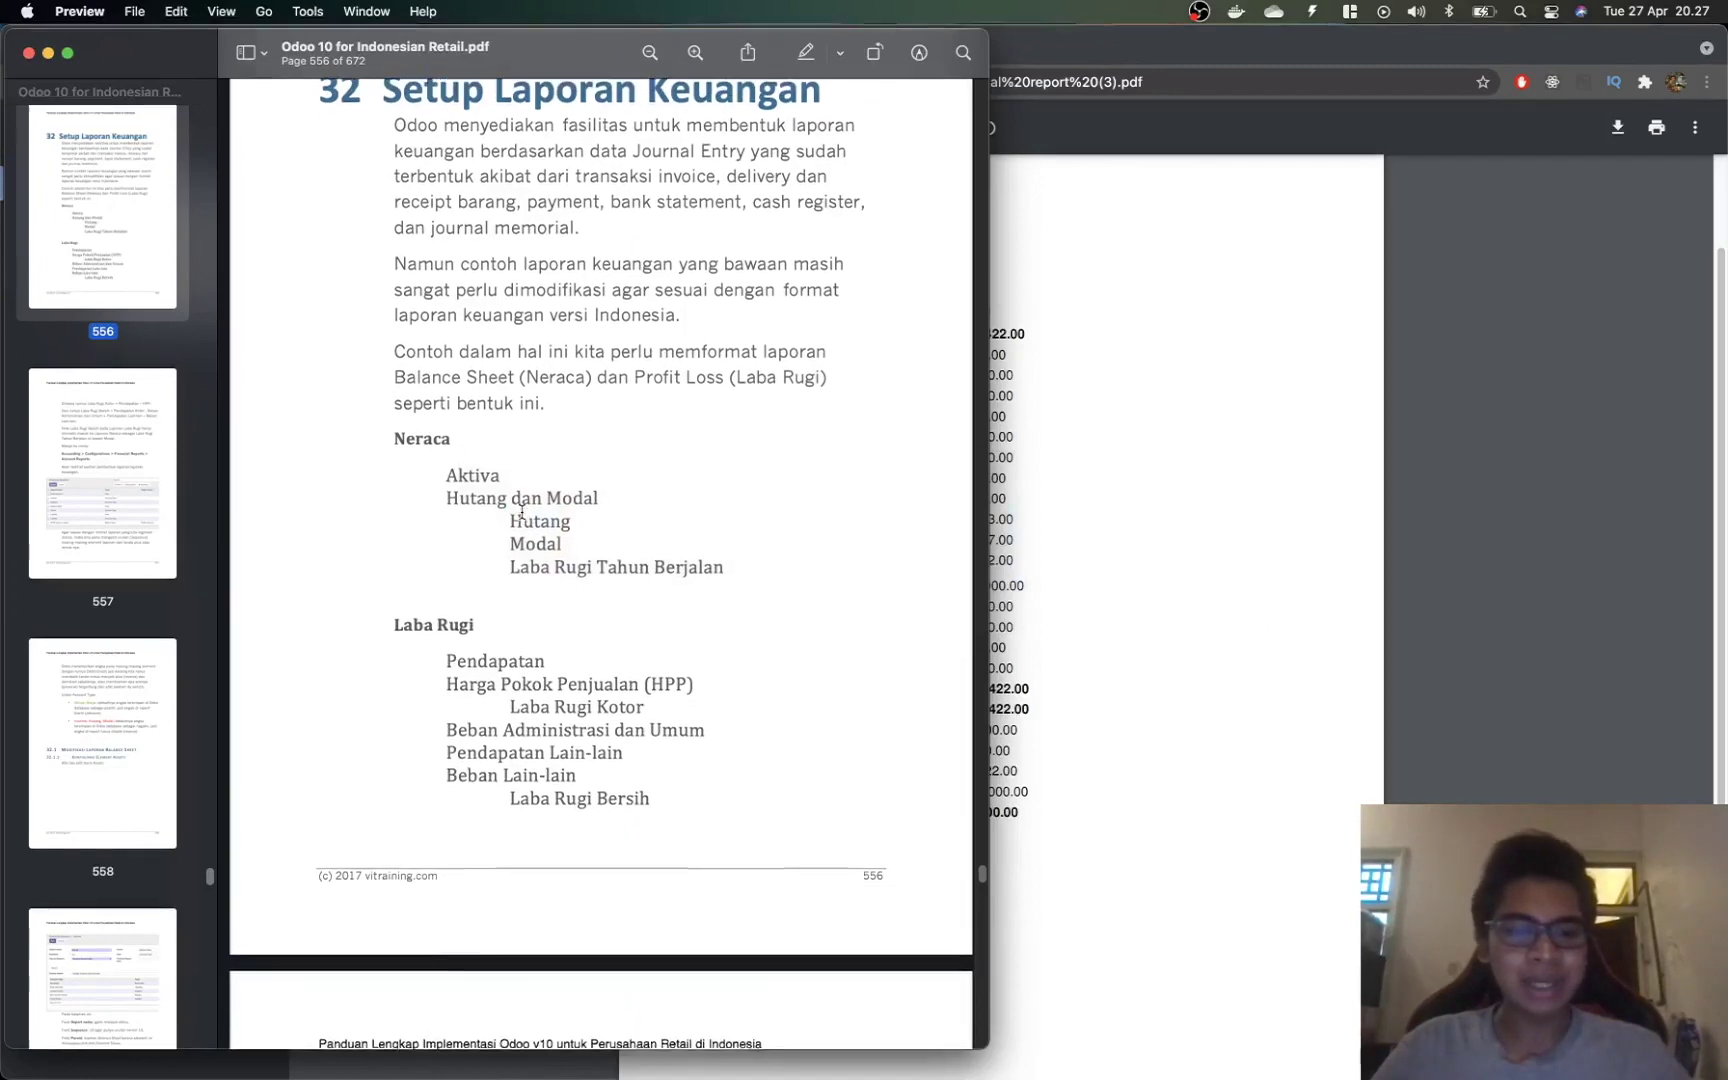
{"action": "left_click_drag", "start_coordinate": [485, 485], "coordinate": [591, 520]}
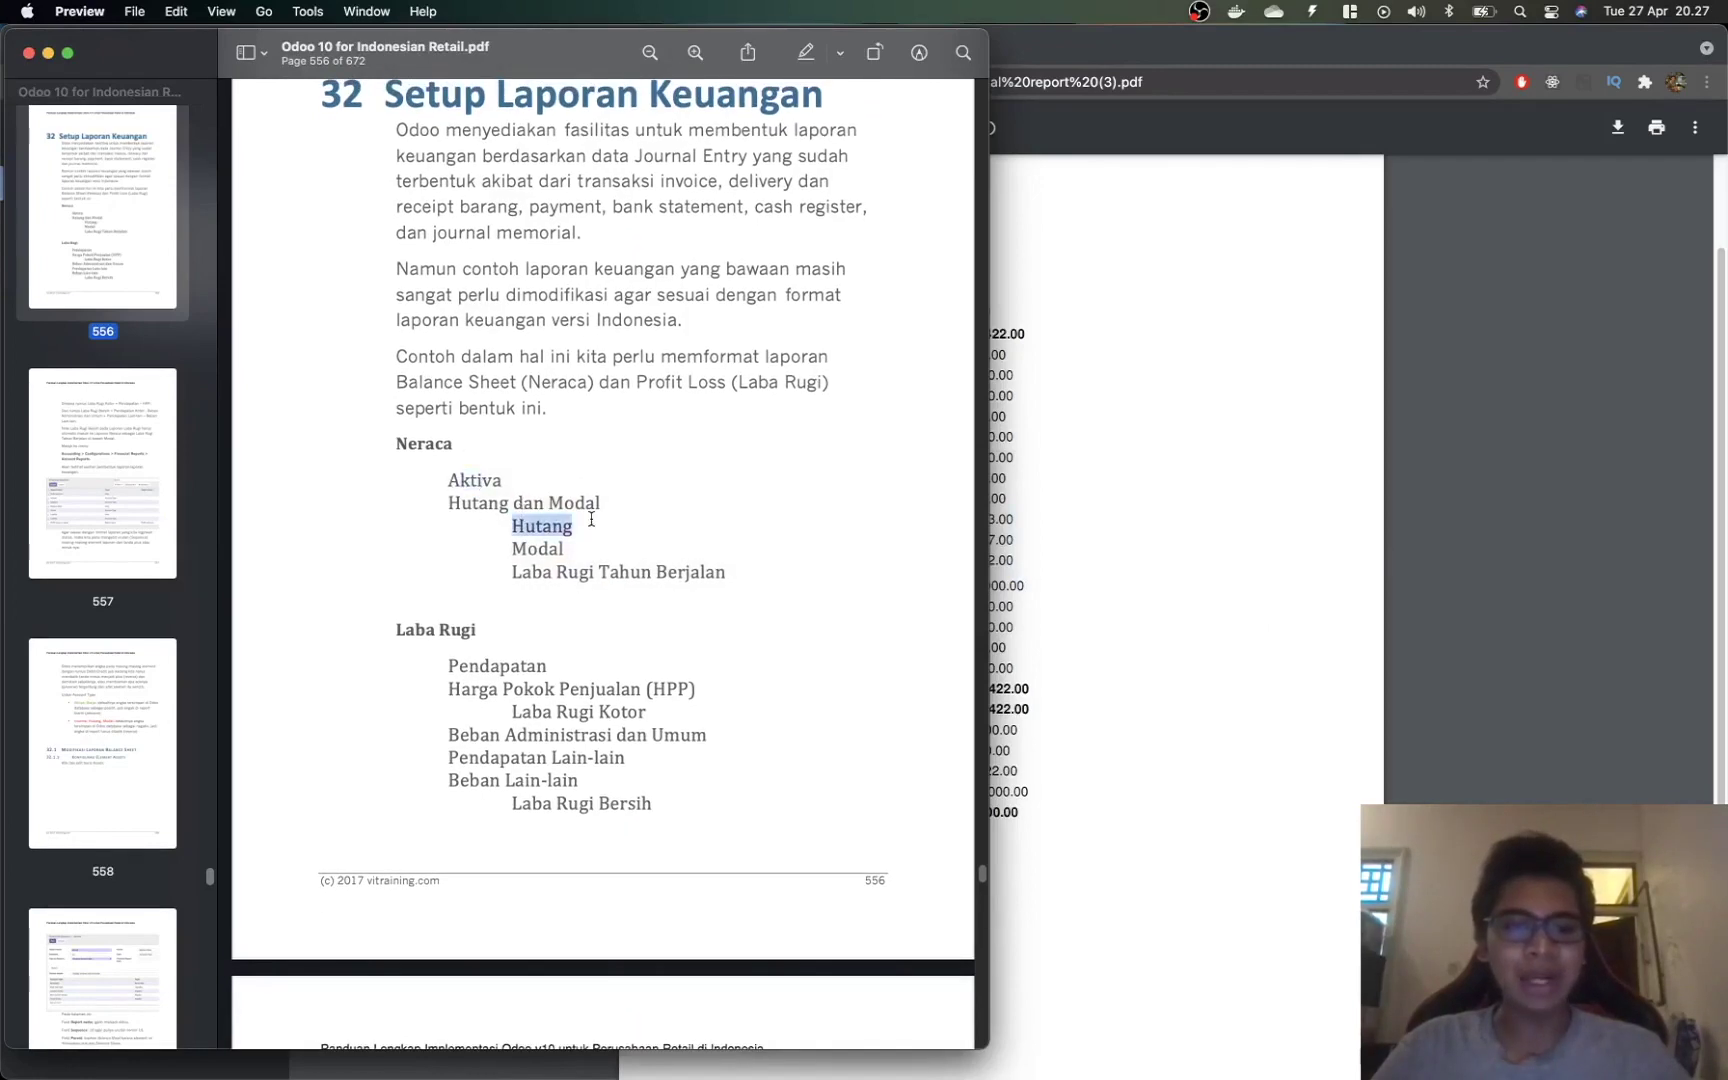
{"action": "left_click", "coordinate": [1204, 603]}
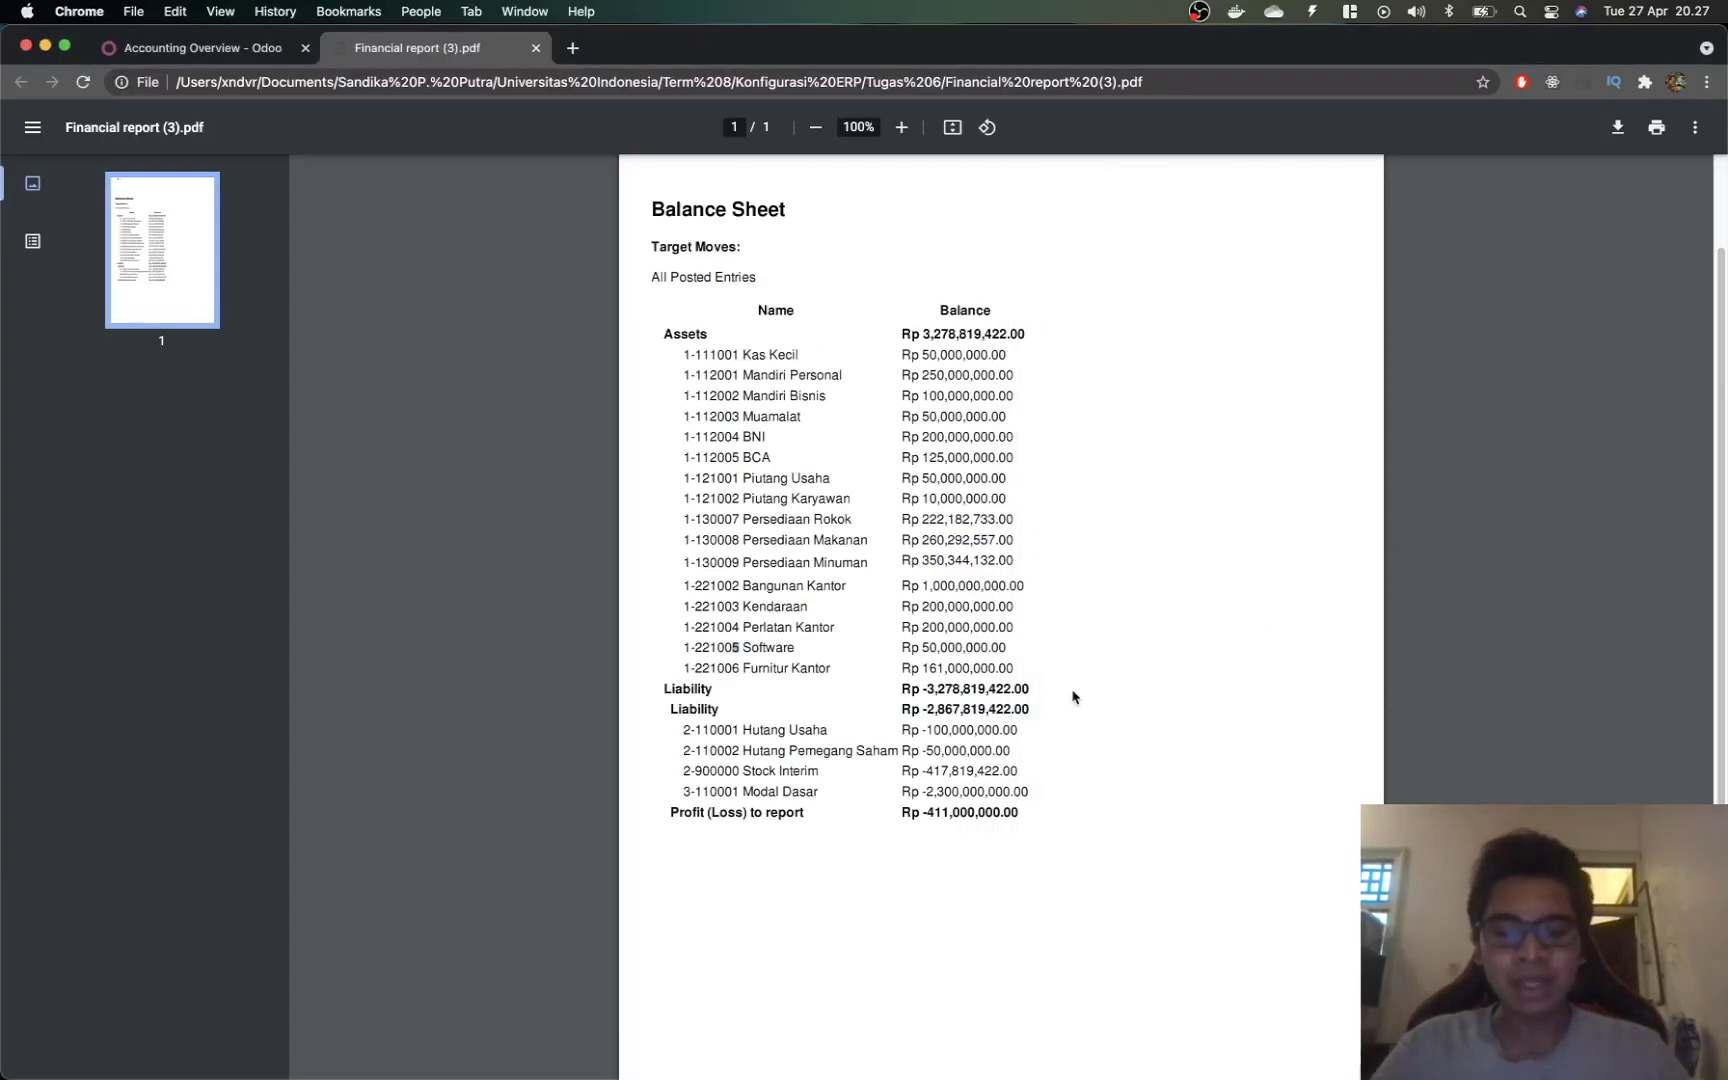
Step: Close the Balance Sheet PDF and dismiss the report print dialog
{"action": "key", "text": "super+Tab"}
{"action": "key", "text": "super+Tab"}
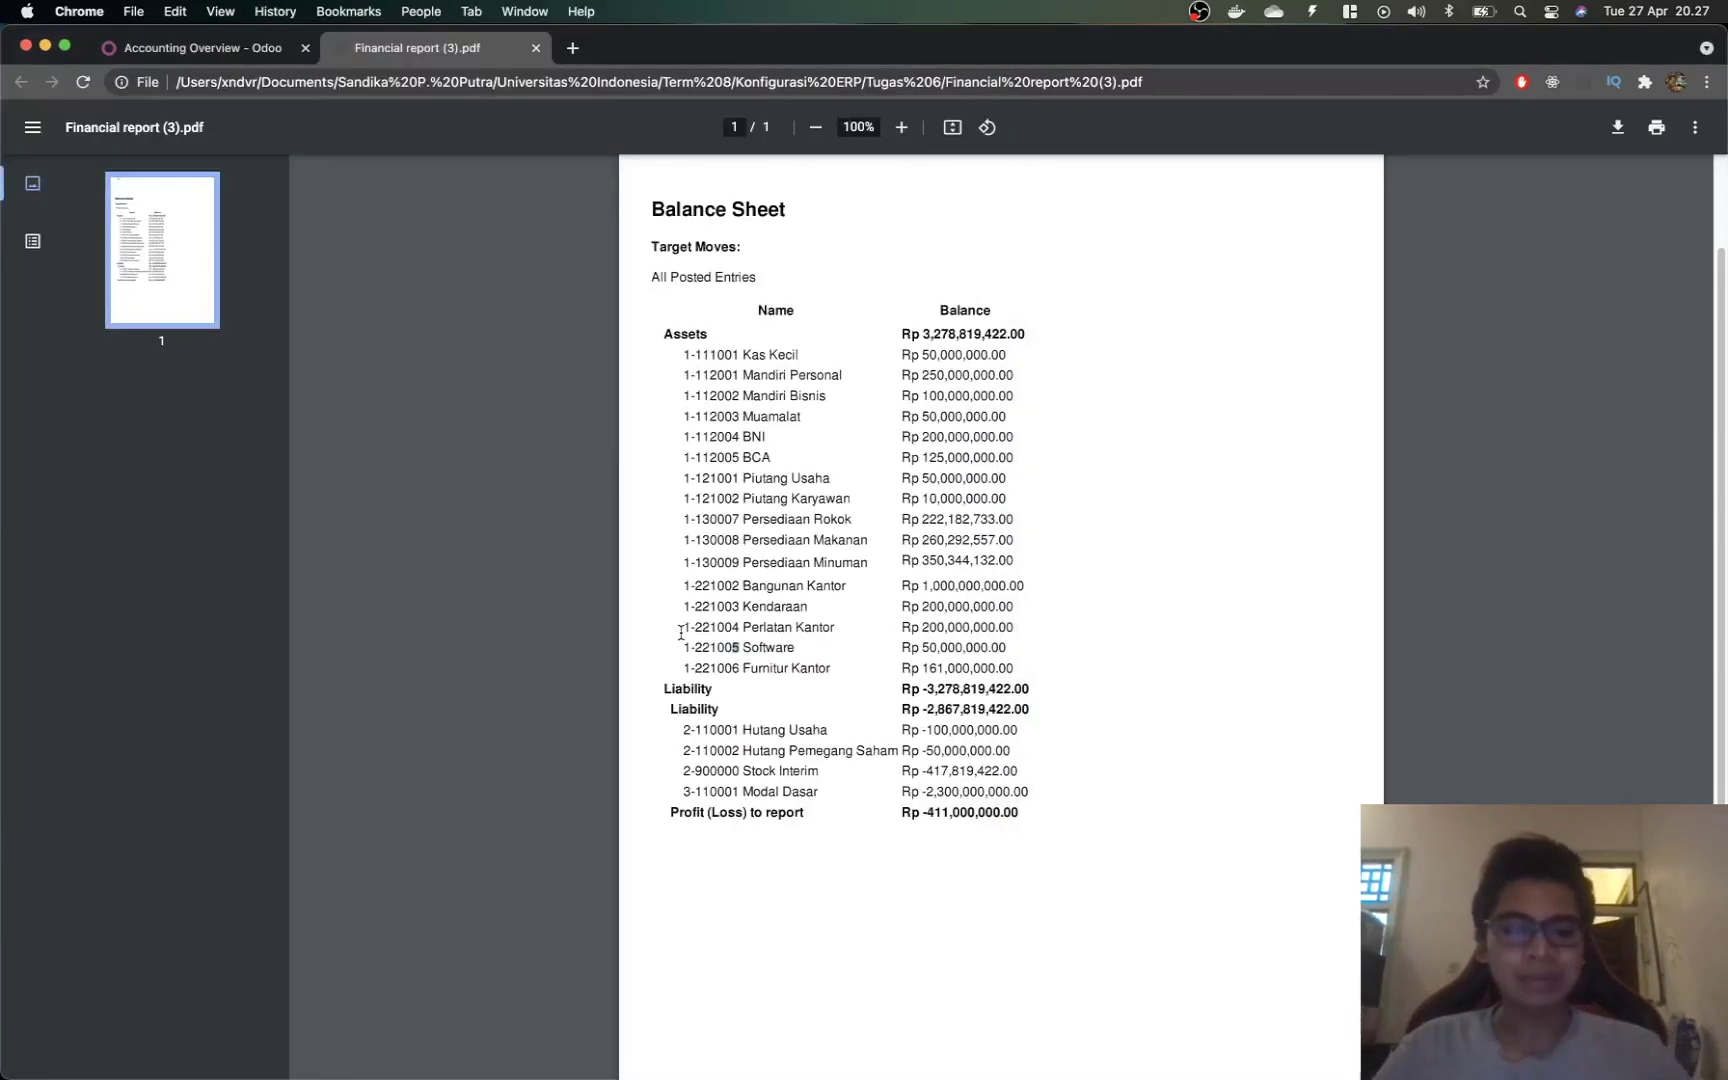
{"action": "key", "text": "super+w"}
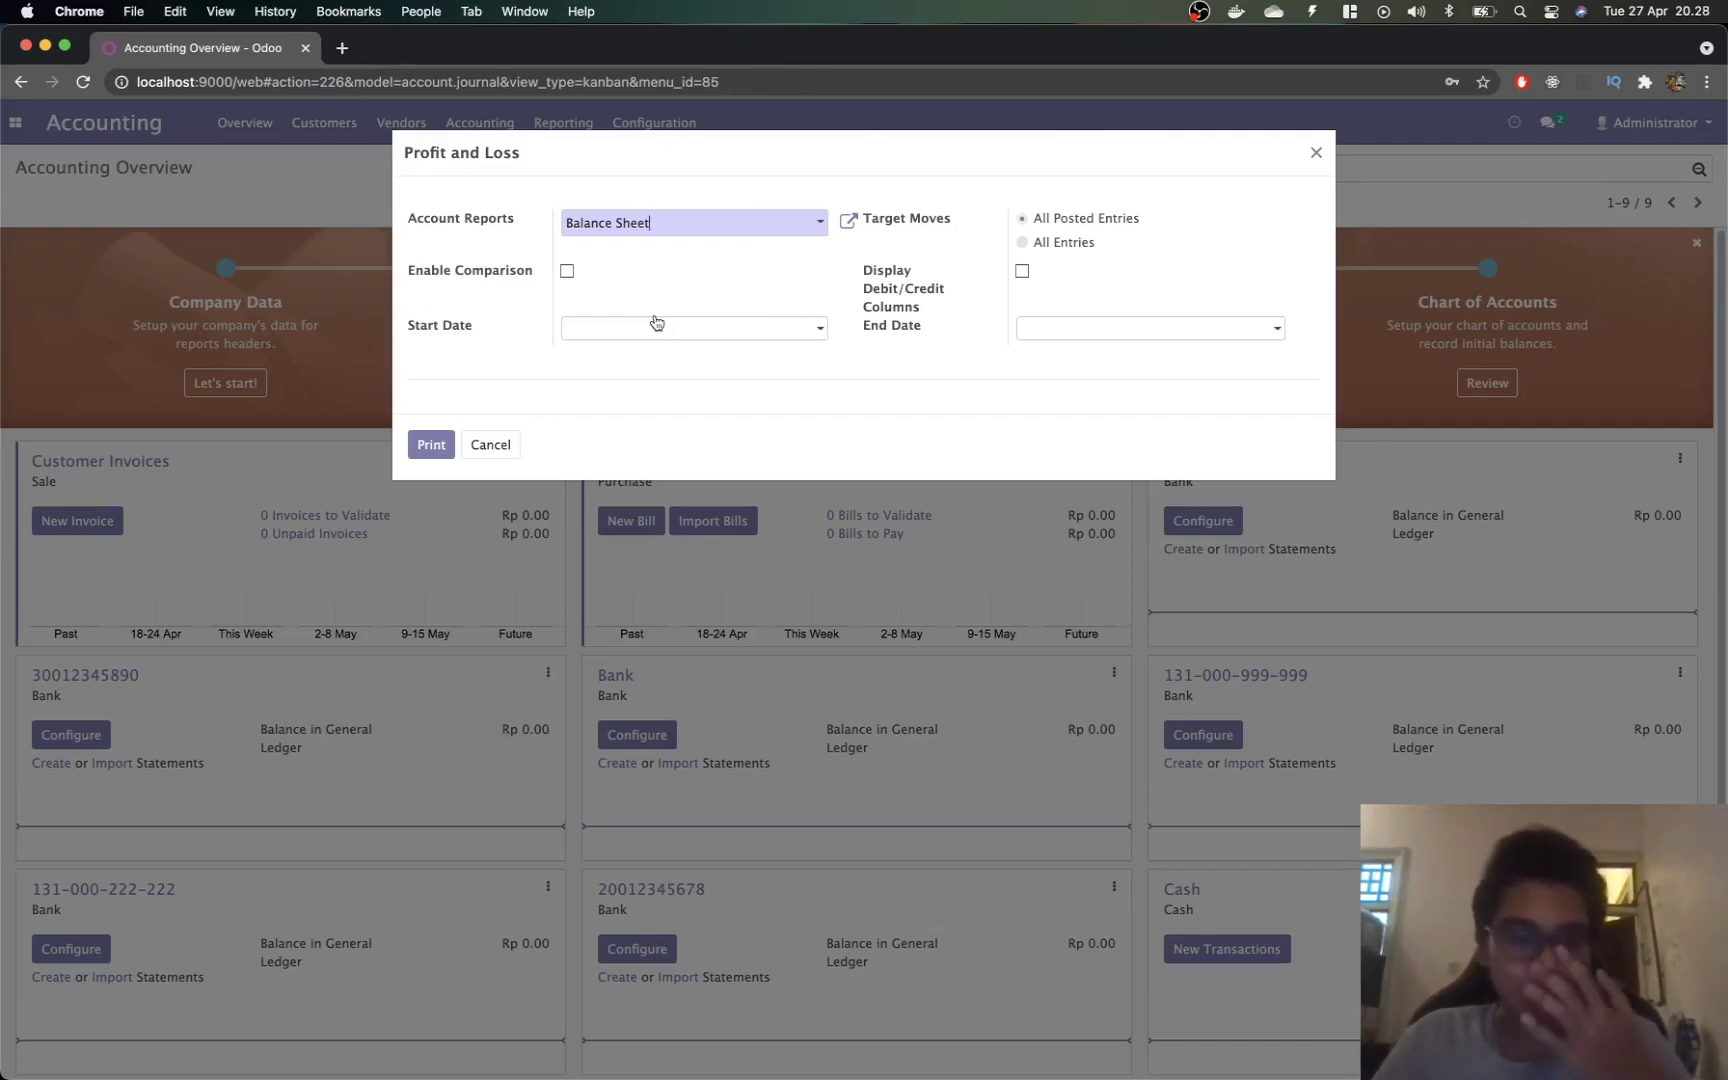
{"action": "left_click", "coordinate": [496, 448]}
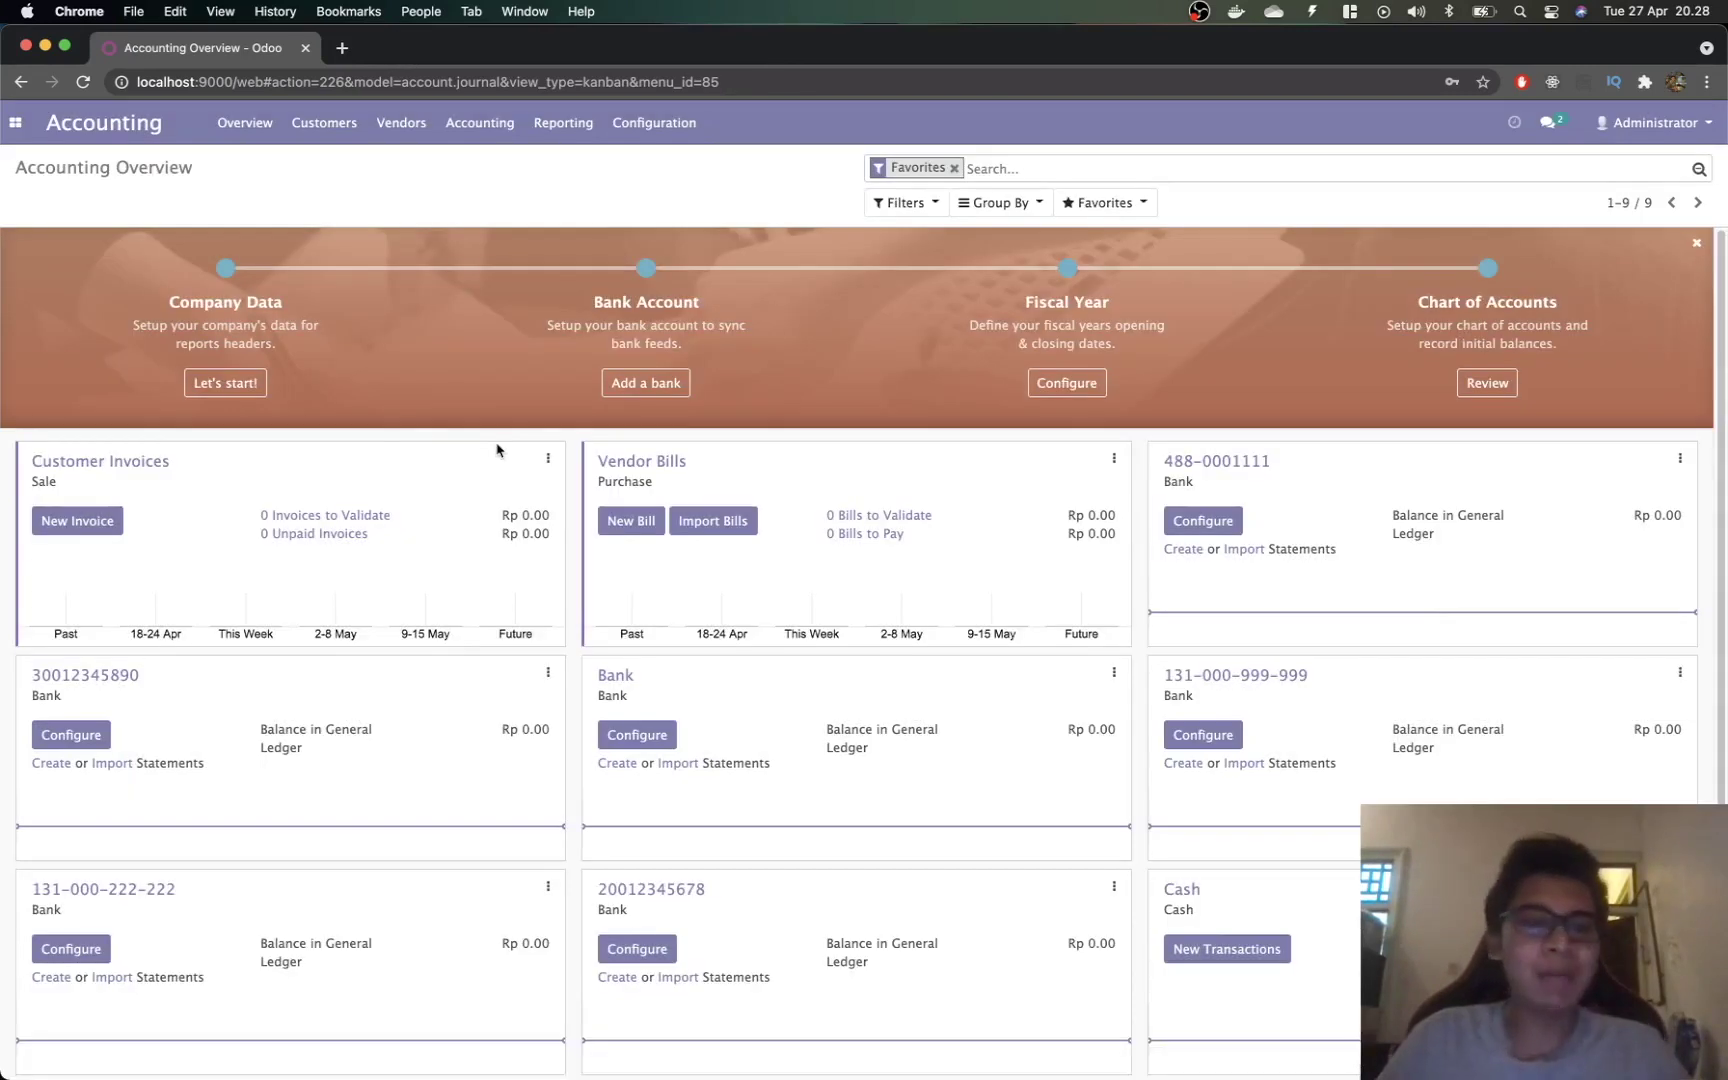
Step: Review the Neraca and Laba Rugi report structures in chapter 32 of the Odoo guide in Preview
{"action": "key", "text": "super+Tab"}
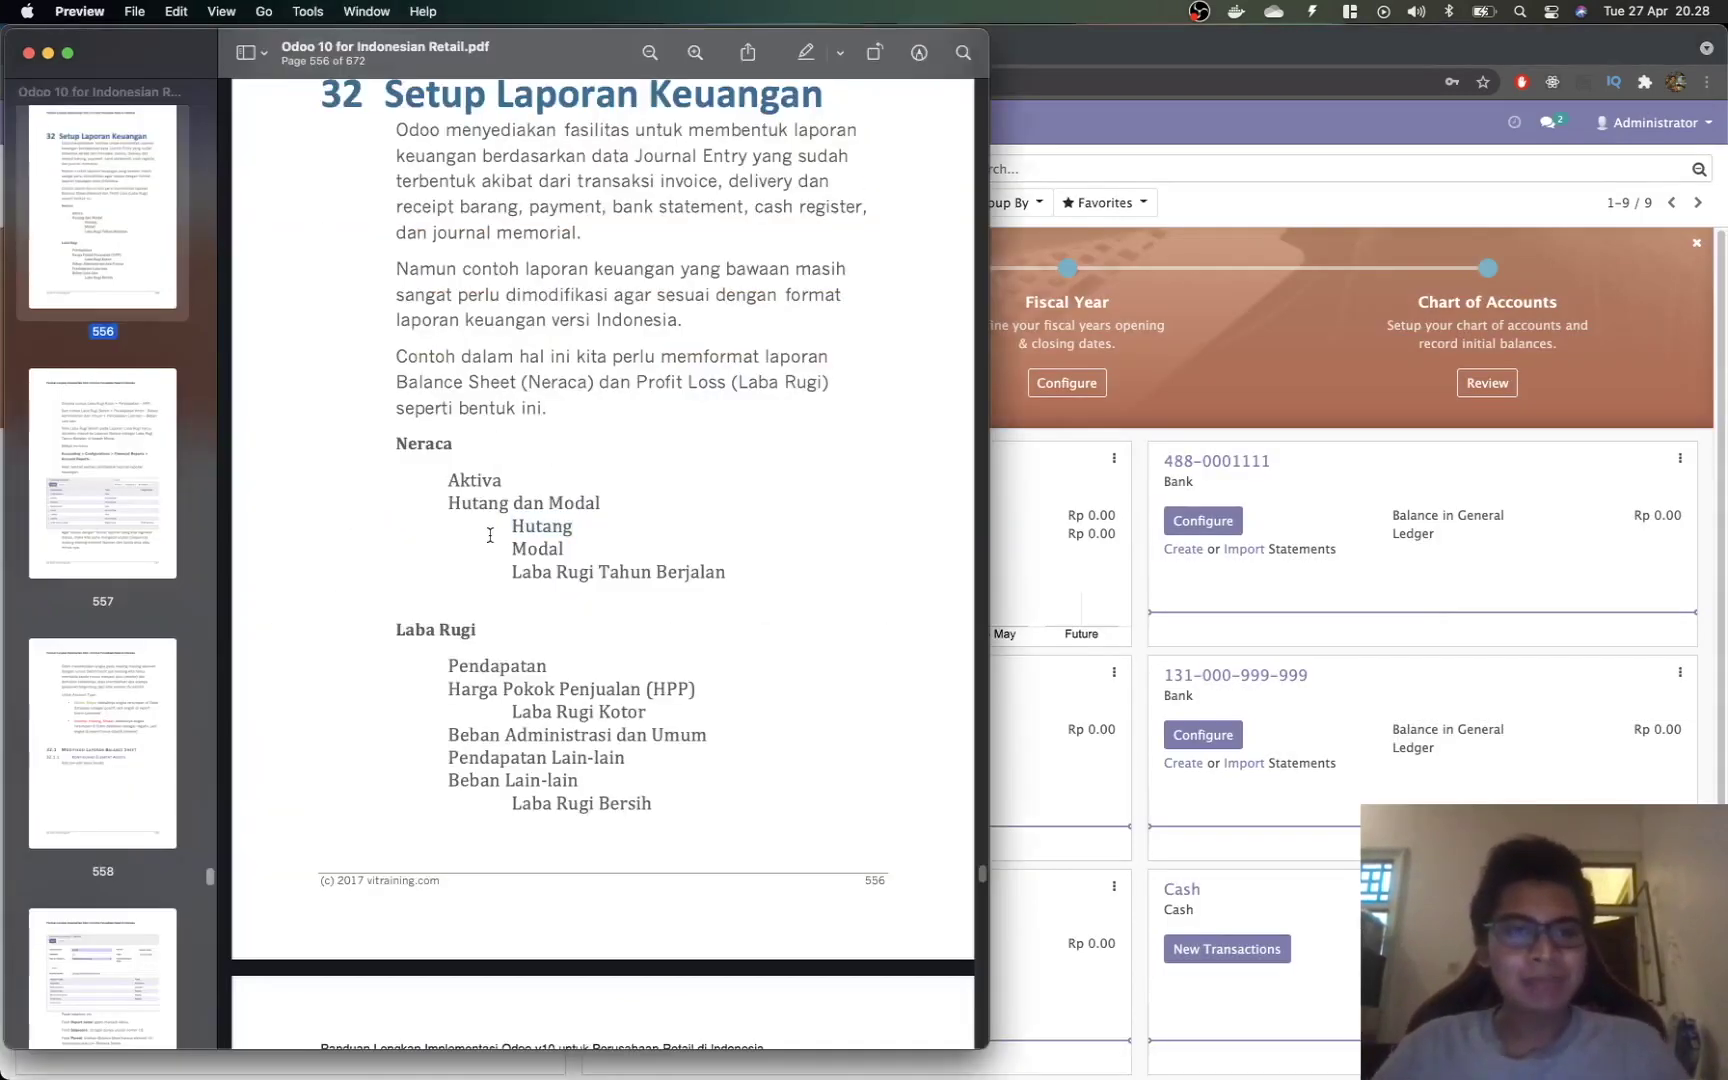
{"action": "scroll", "coordinate": [490, 535], "scroll_direction": "down", "scroll_amount": 3}
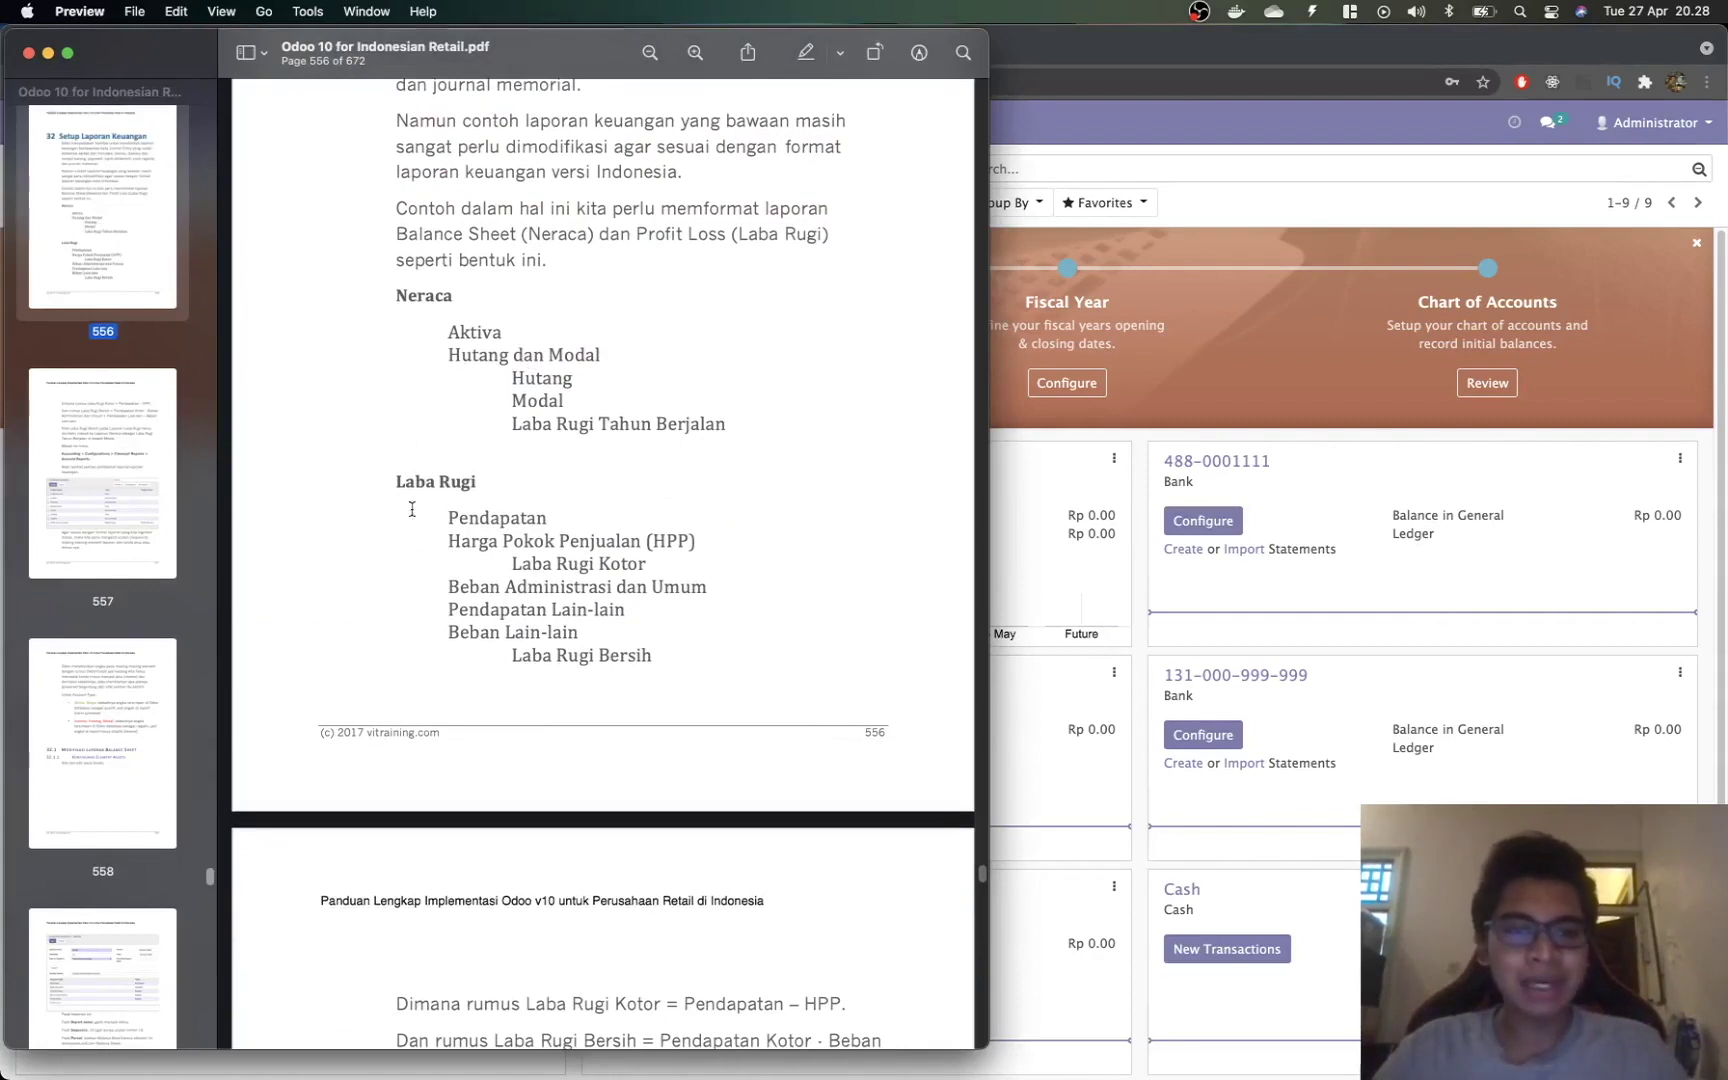
{"action": "left_click_drag", "start_coordinate": [401, 297], "coordinate": [463, 295]}
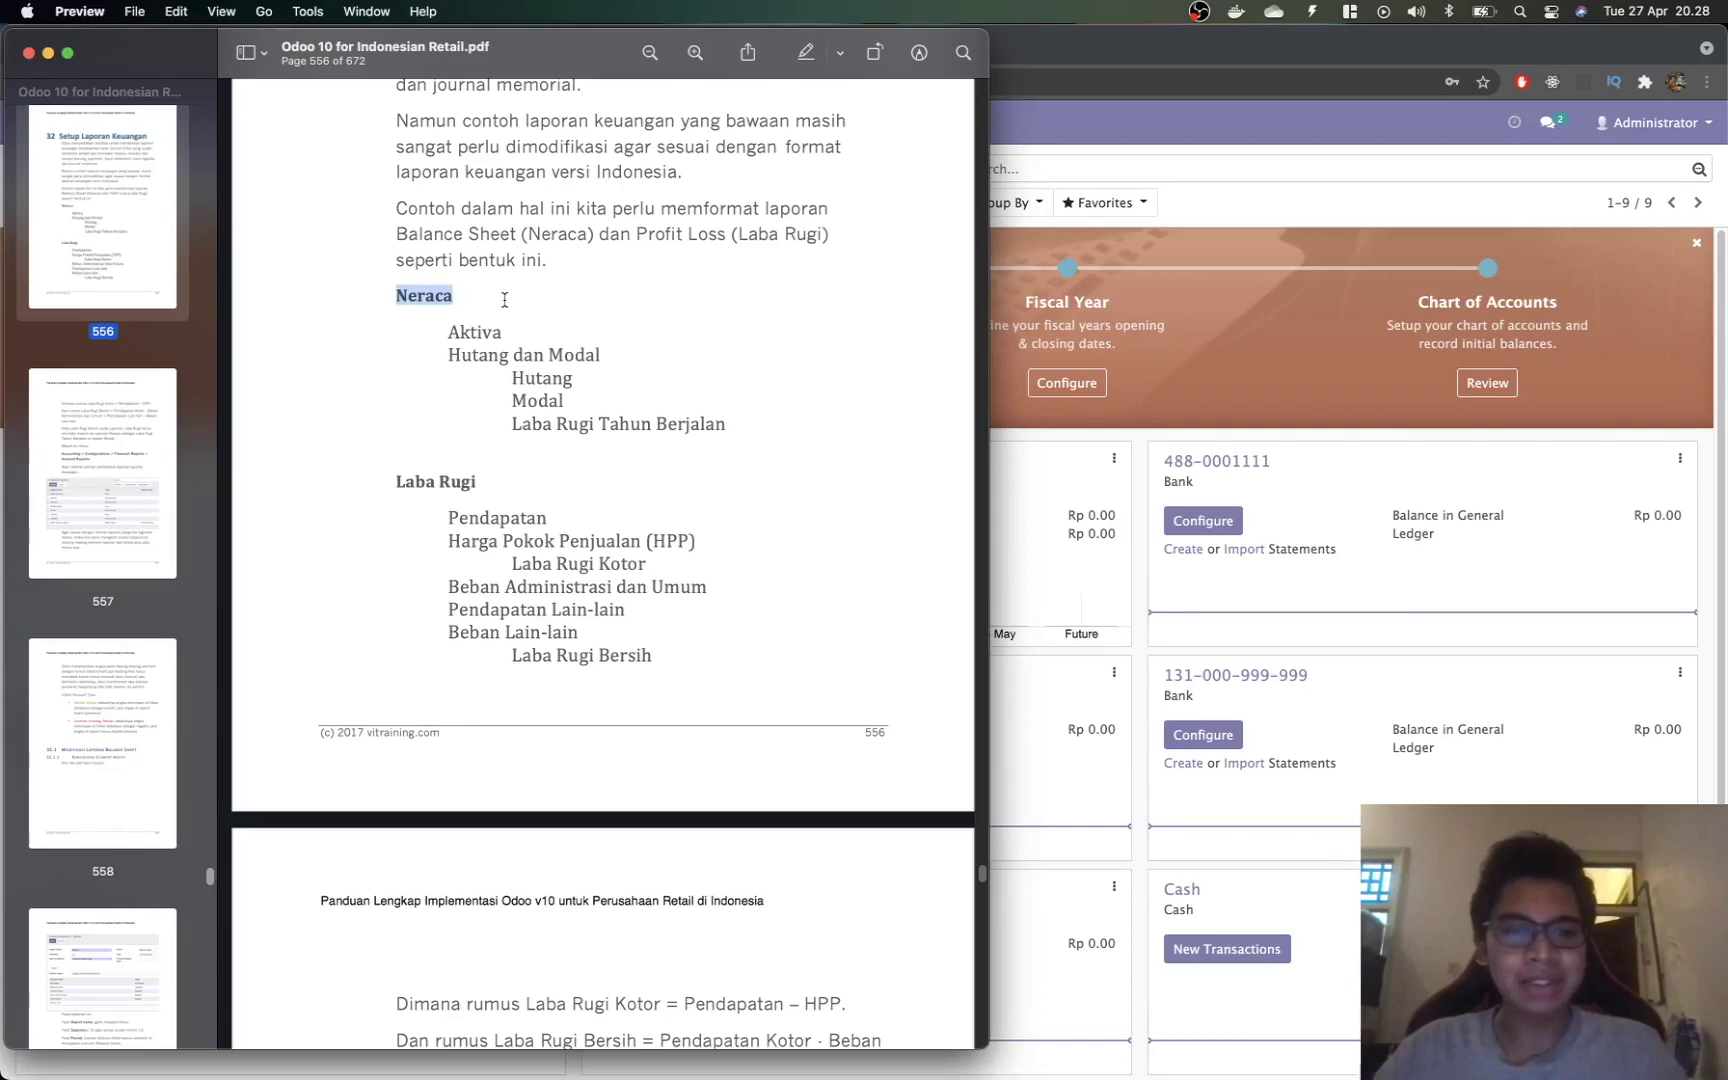
{"action": "left_click_drag", "start_coordinate": [396, 486], "coordinate": [532, 482]}
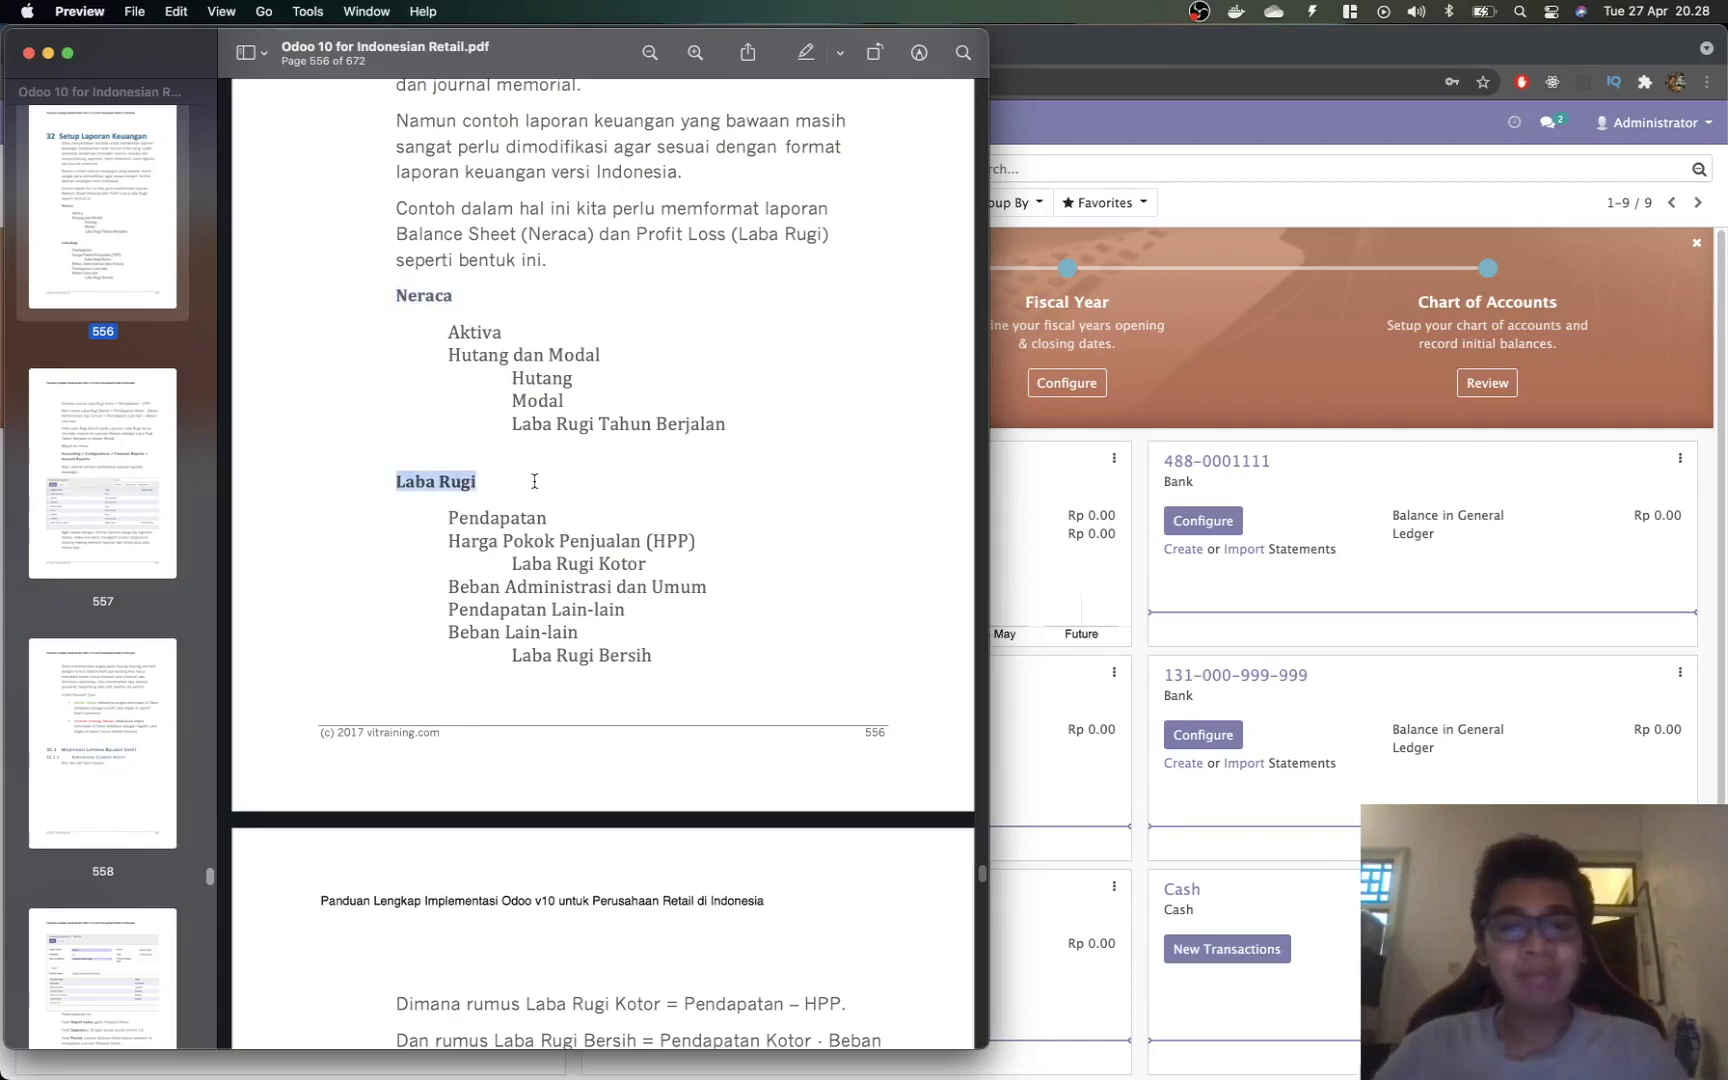
{"action": "key", "text": "super+Tab"}
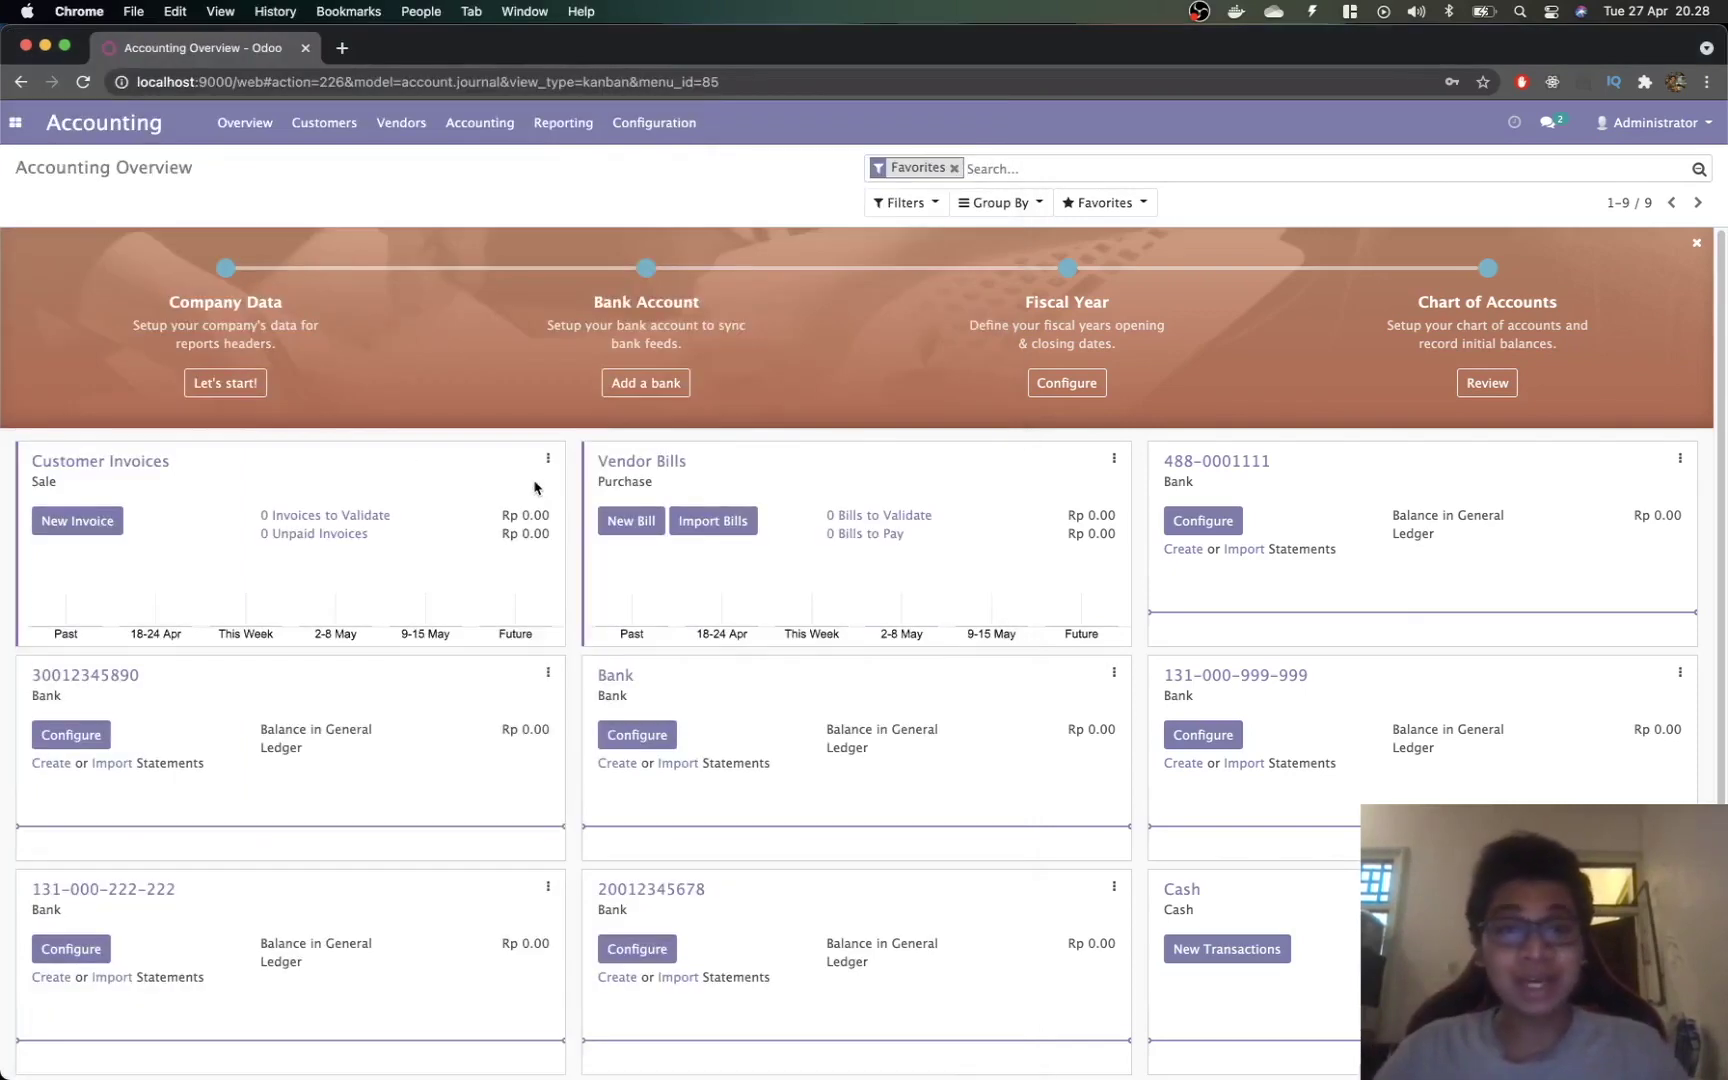
{"action": "key", "text": "super+Tab"}
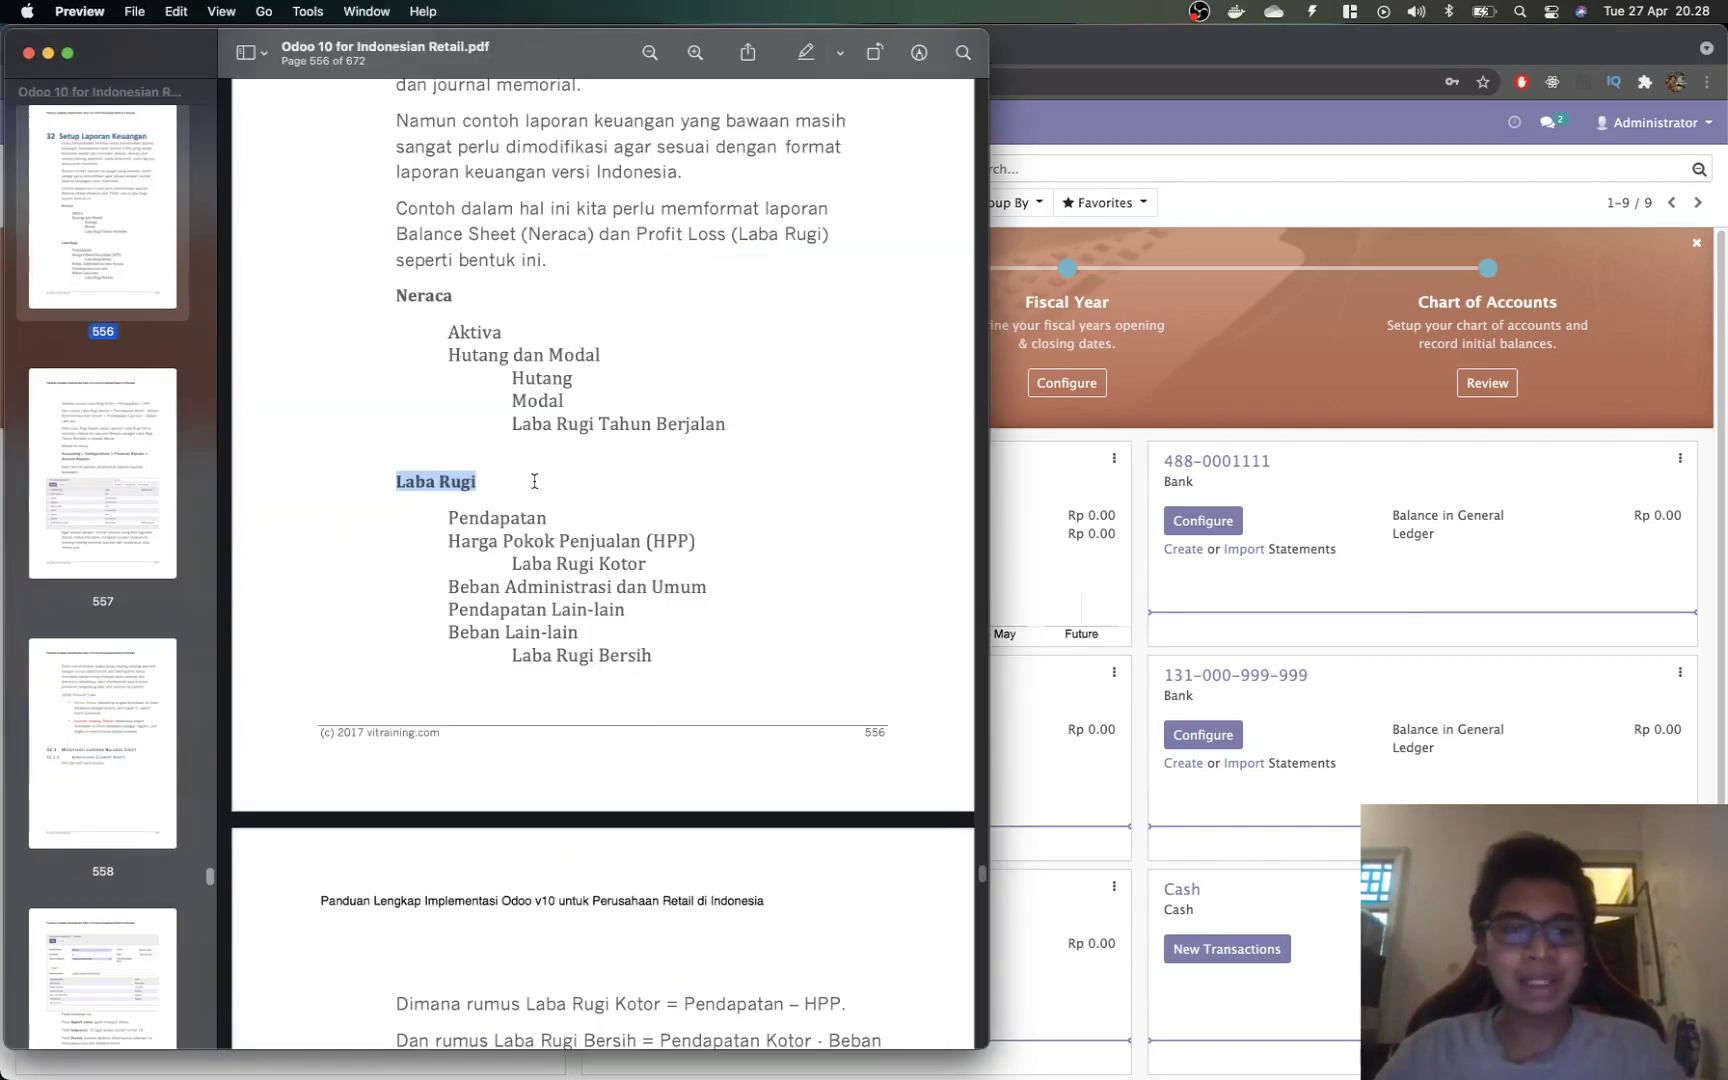
{"action": "left_click", "coordinate": [531, 481]}
{"action": "left_click_drag", "start_coordinate": [395, 480], "coordinate": [499, 478]}
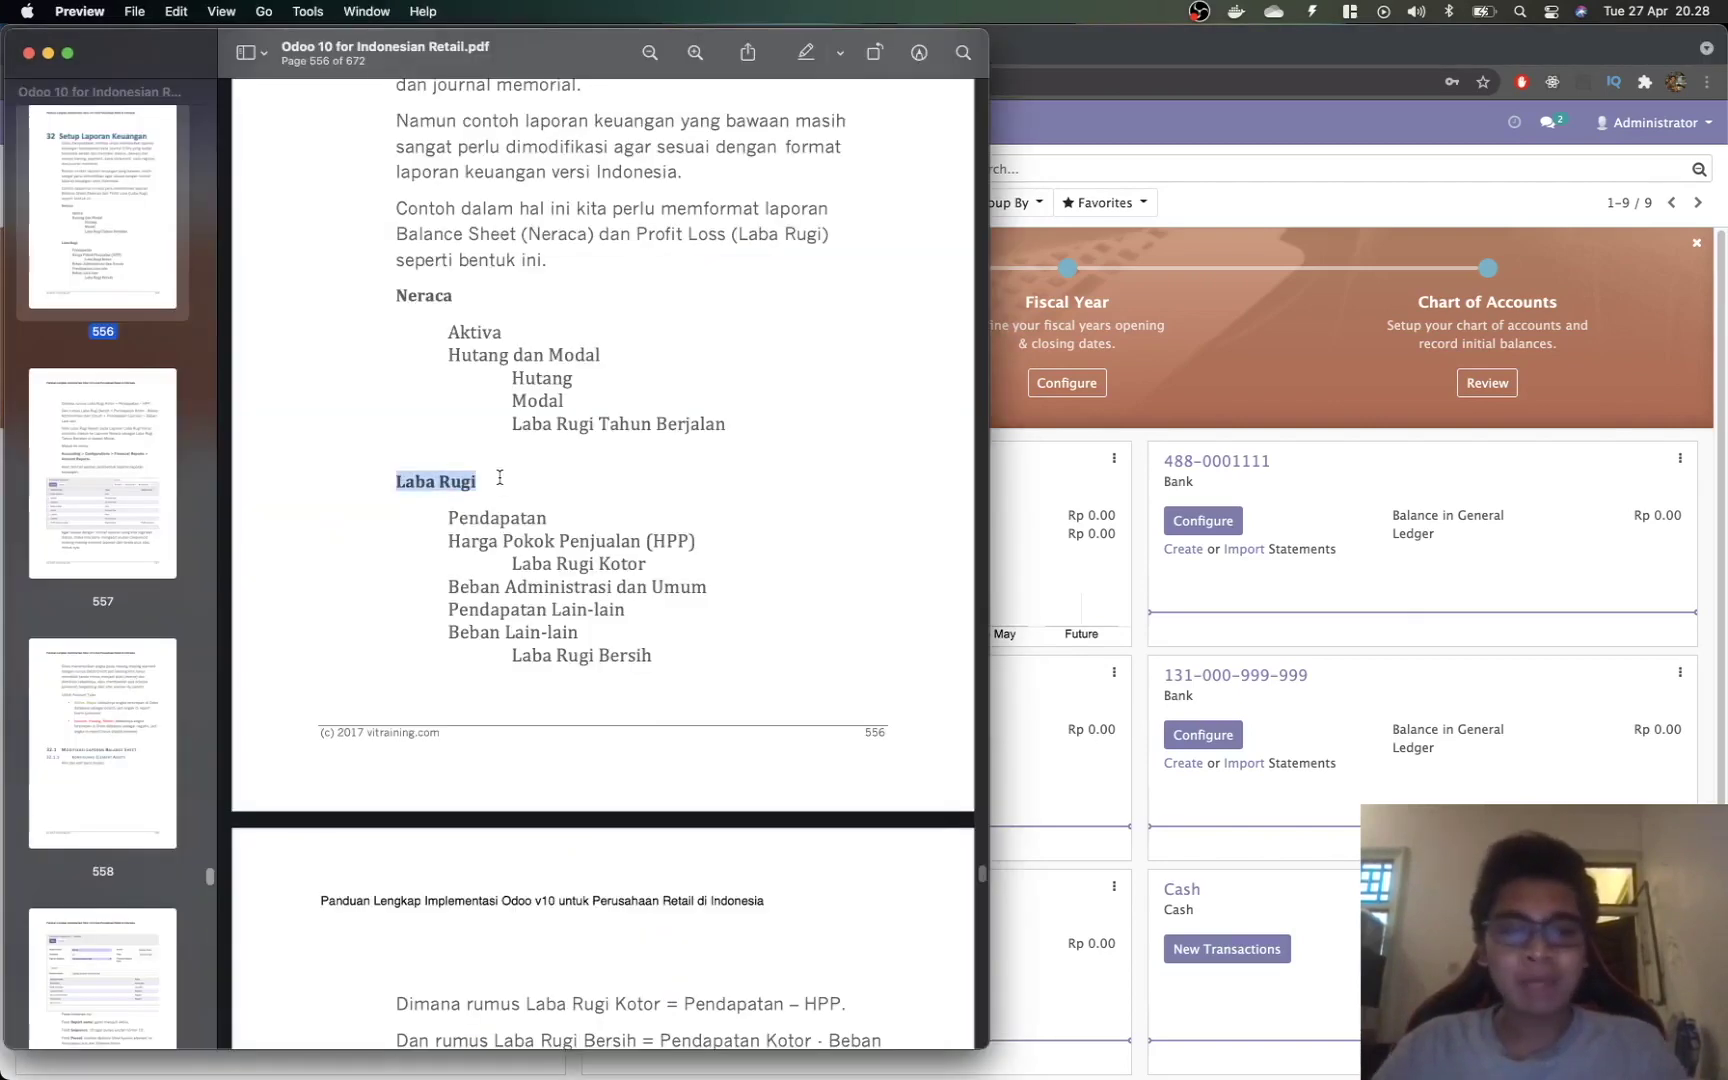
Step: Return to Odoo in Chrome and open the Account Reports configuration list for the financial reports
{"action": "key", "text": "super+Tab"}
{"action": "left_click", "coordinate": [640, 122]}
{"action": "left_click", "coordinate": [549, 123]}
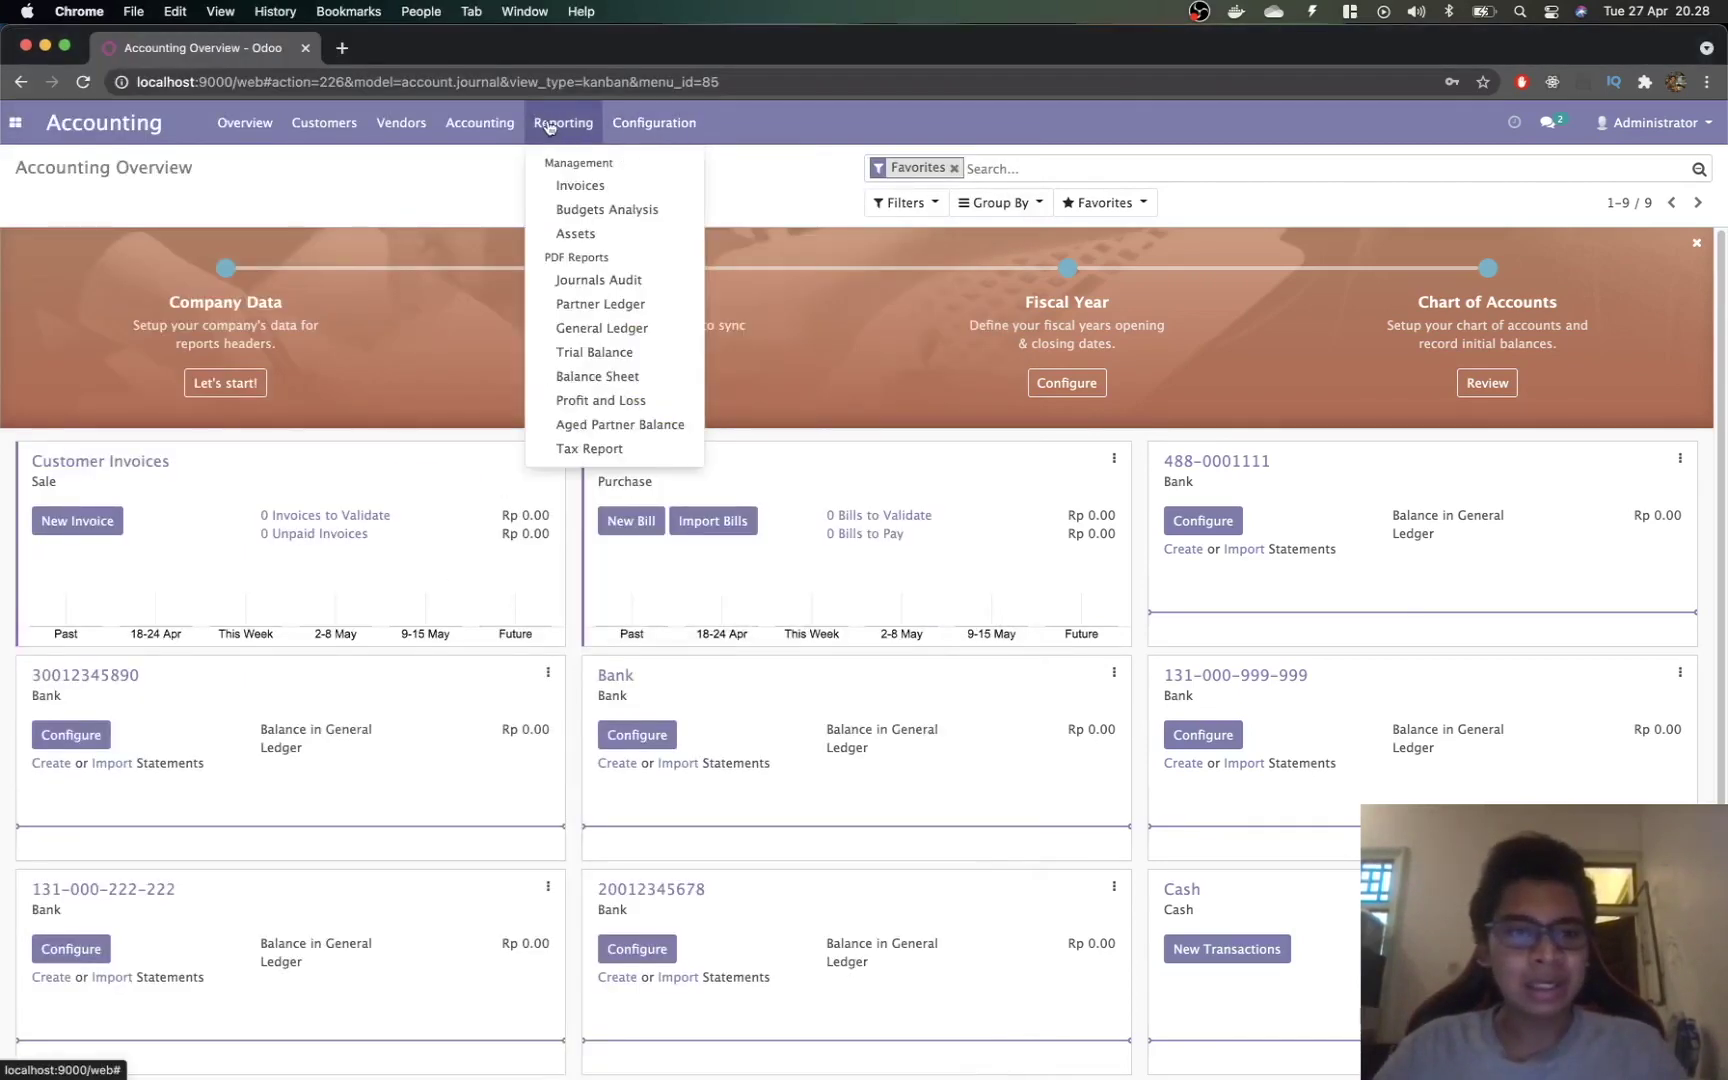
{"action": "left_click", "coordinate": [647, 123]}
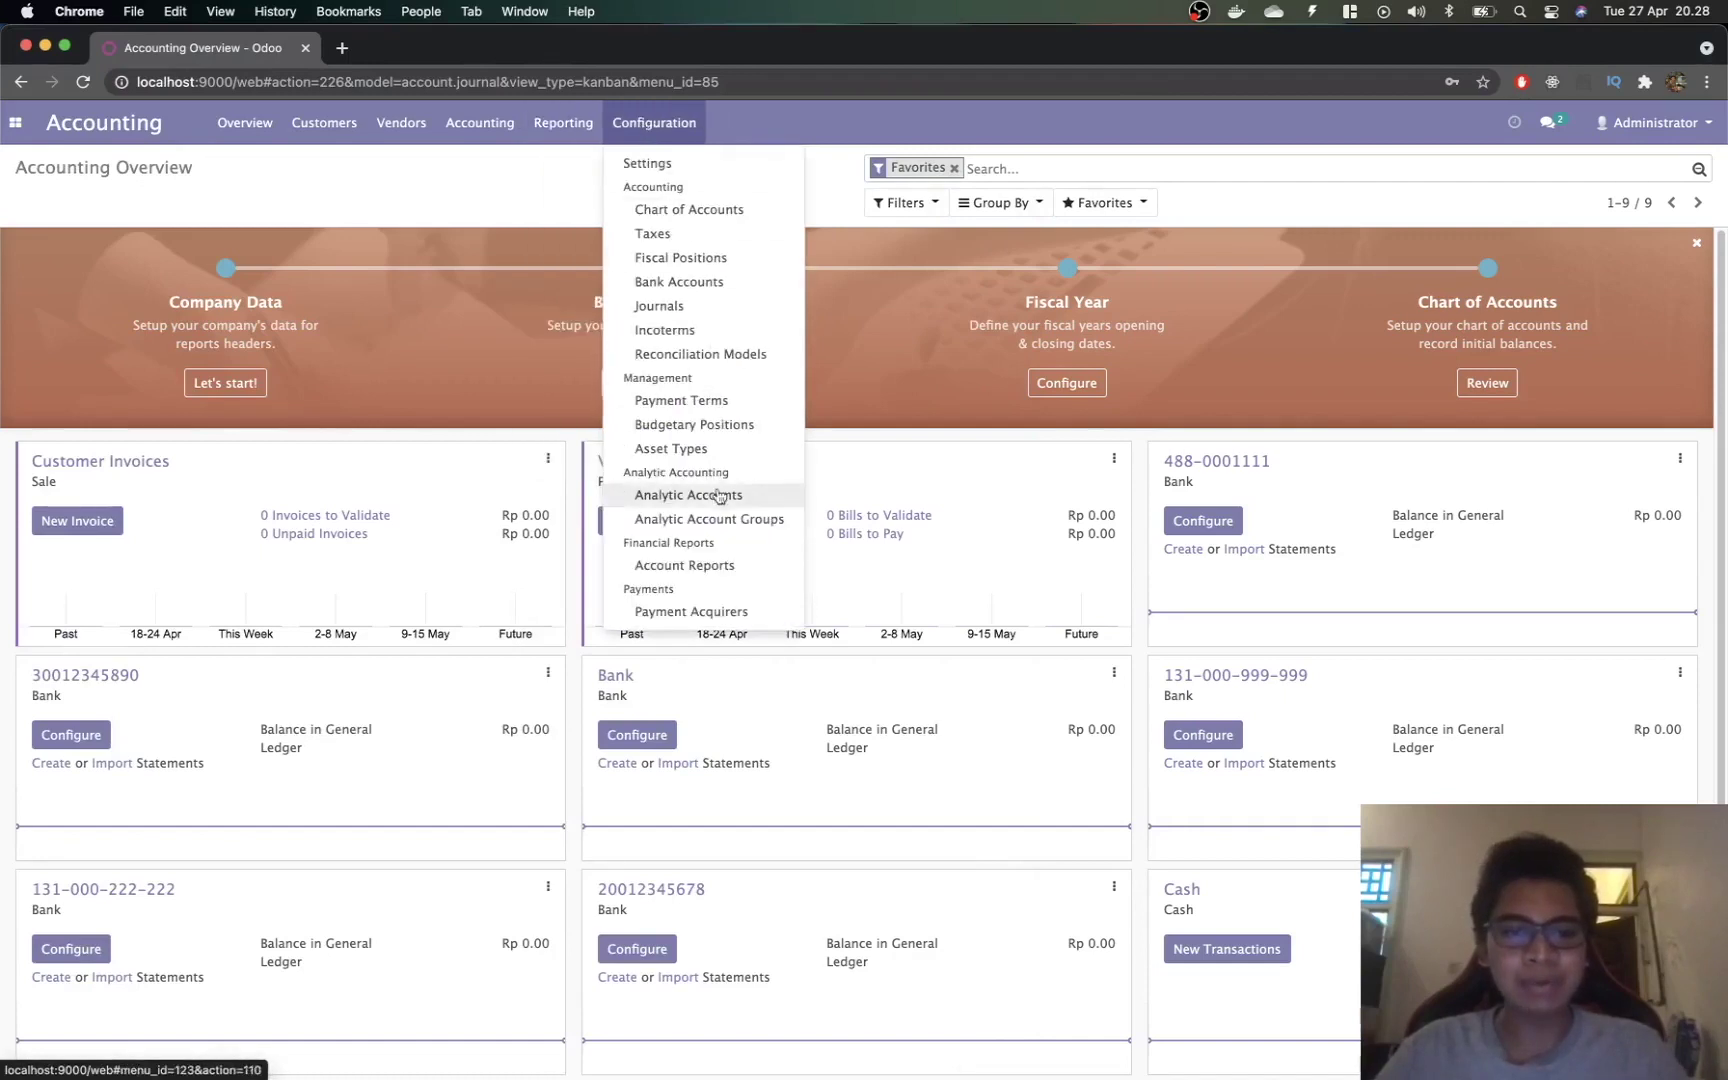
{"action": "left_click", "coordinate": [714, 566]}
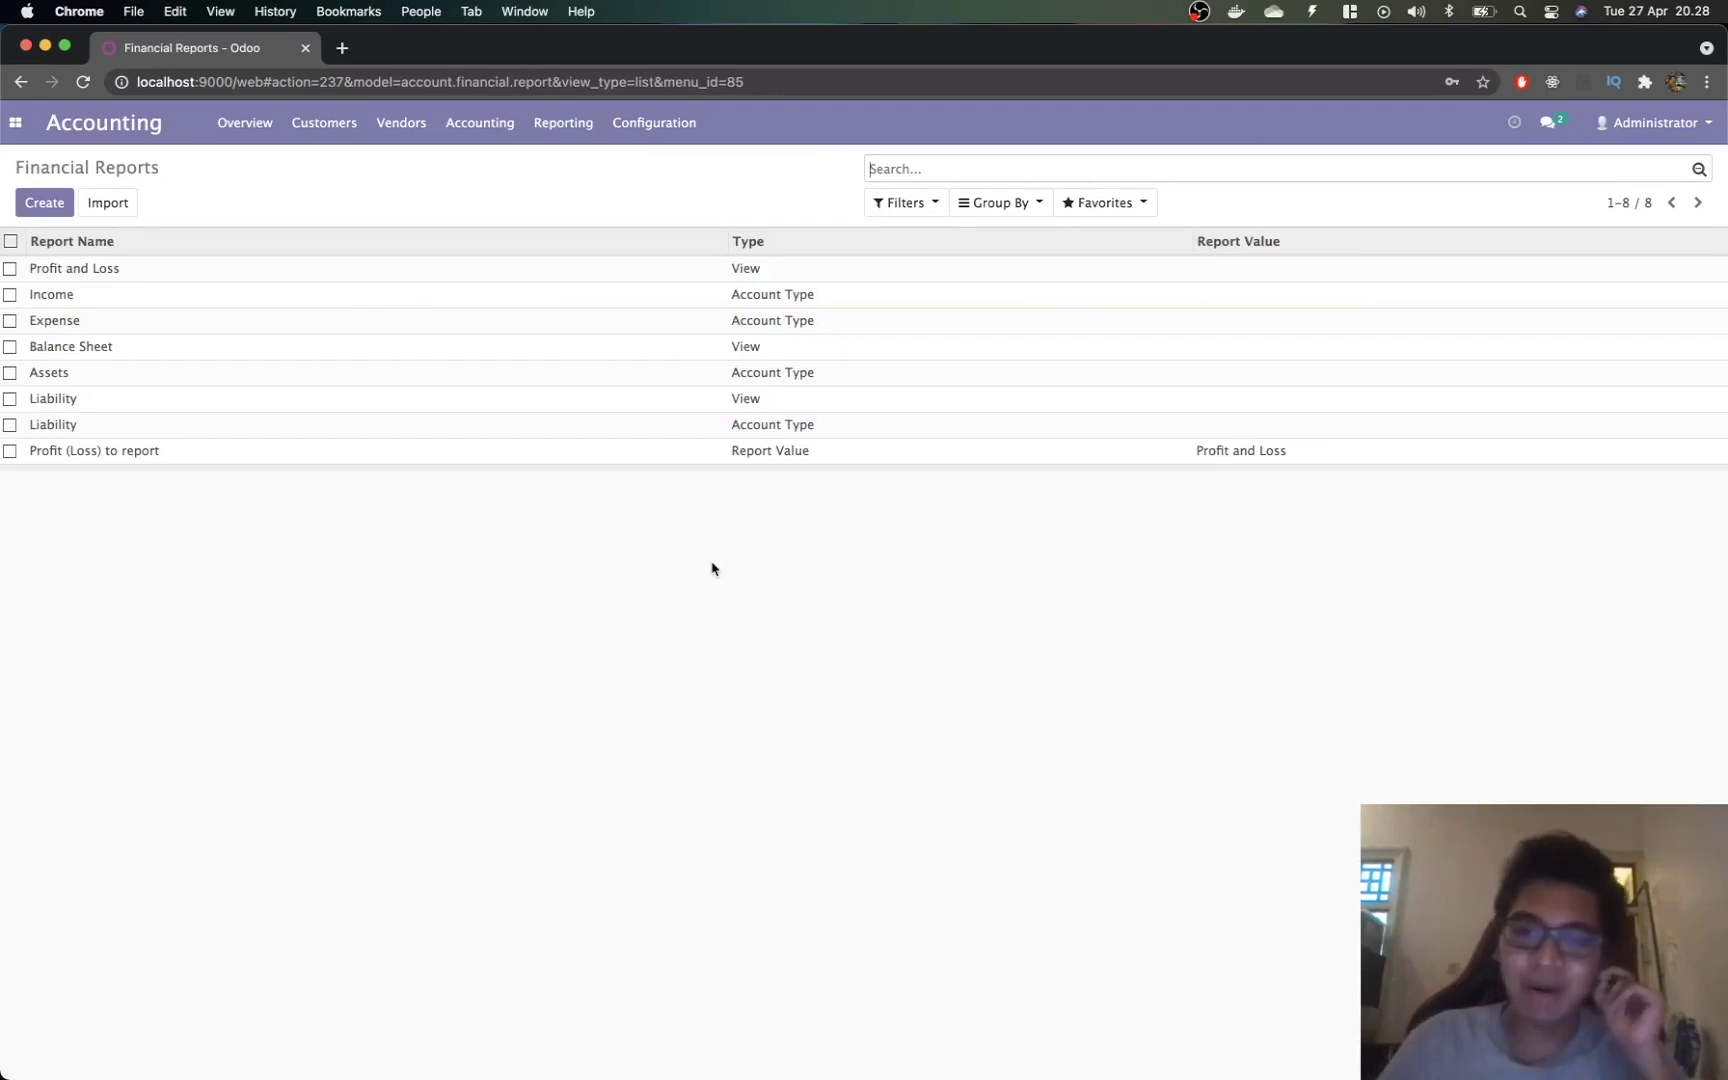
Step: Group the Financial Reports list by Parent Report
{"action": "left_click", "coordinate": [1015, 202]}
{"action": "left_click", "coordinate": [1012, 242]}
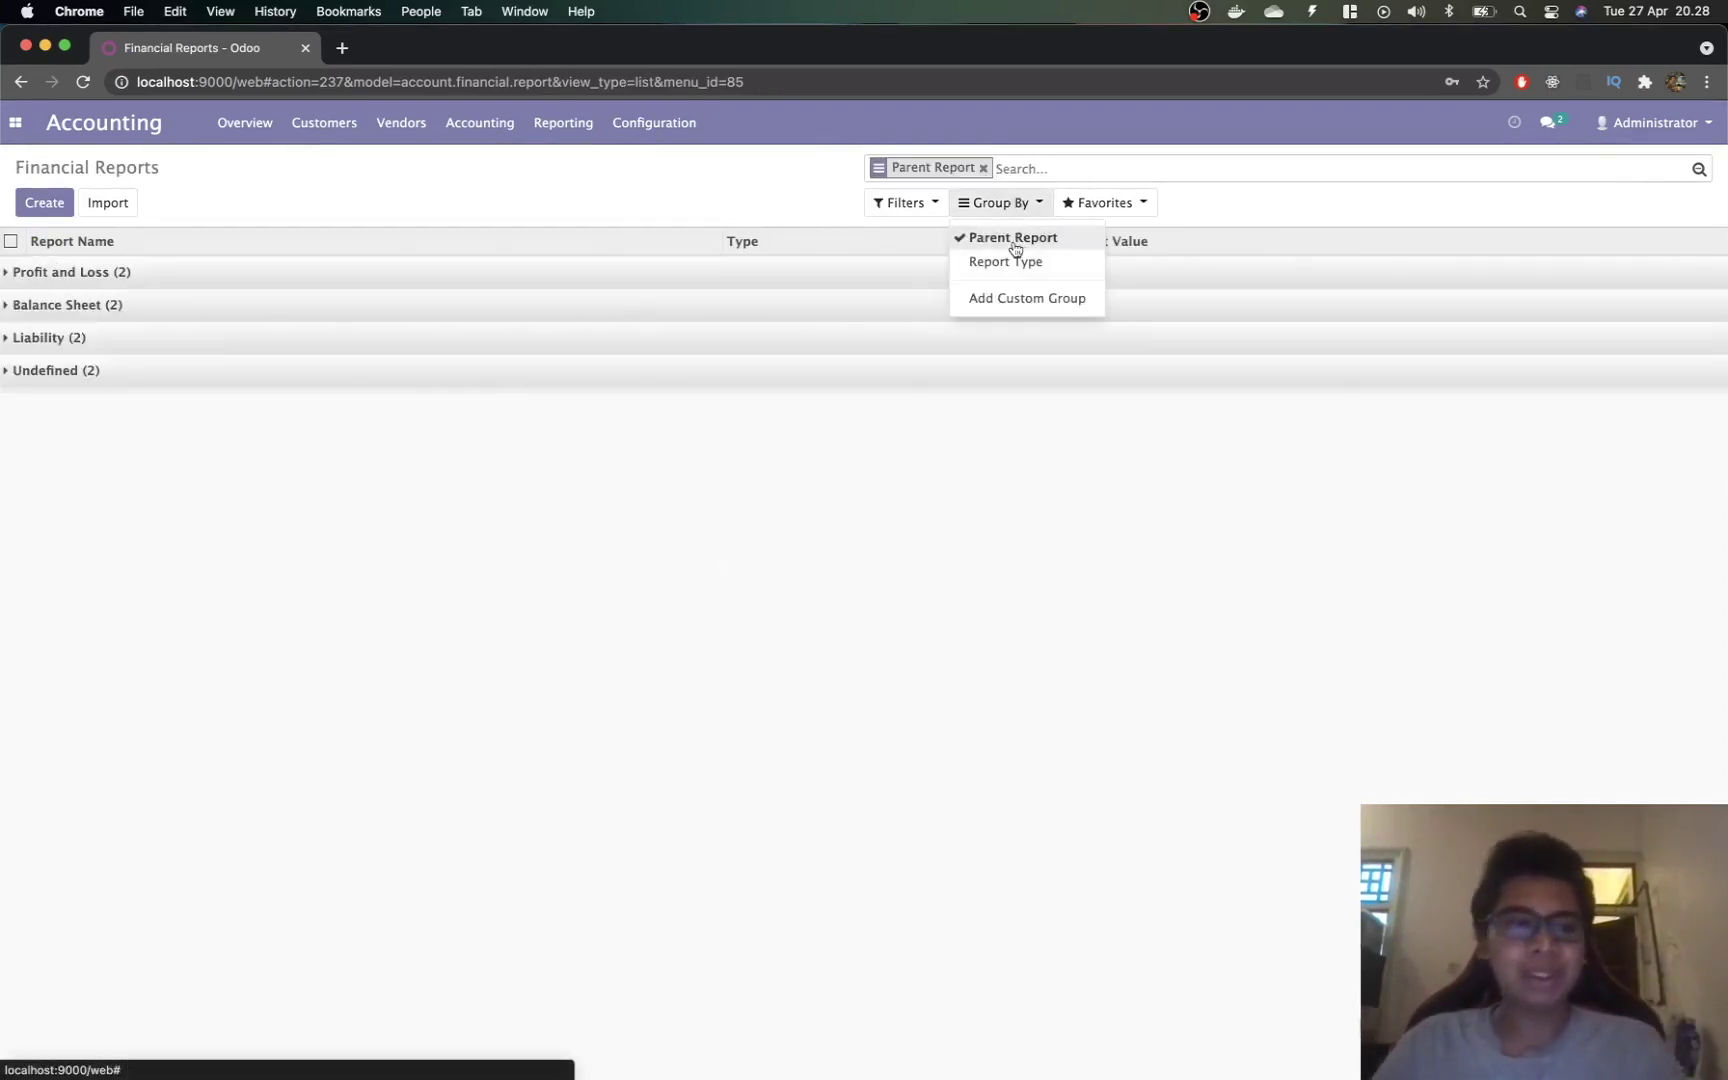
{"action": "left_click", "coordinate": [591, 546]}
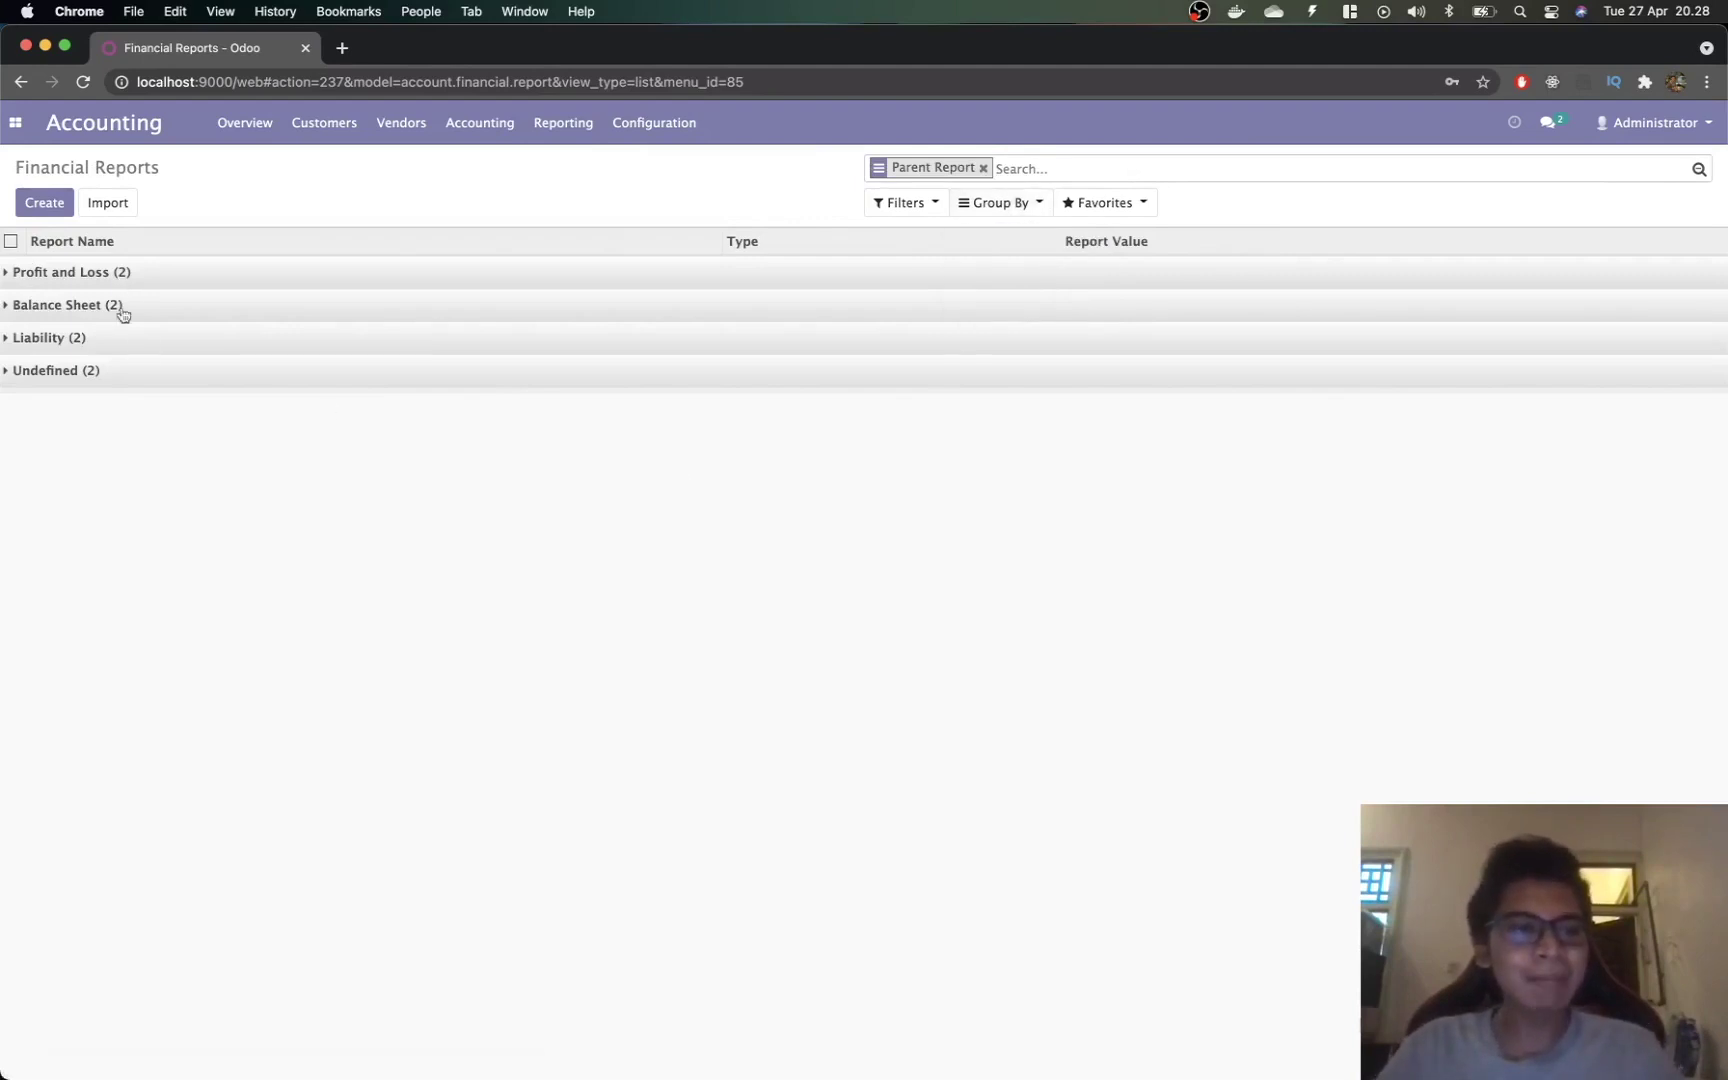
Step: Examine the child reports under the Undefined, Profit and Loss, Balance Sheet and Liability groups, leaving only Profit and Loss expanded
{"action": "left_click", "coordinate": [152, 385]}
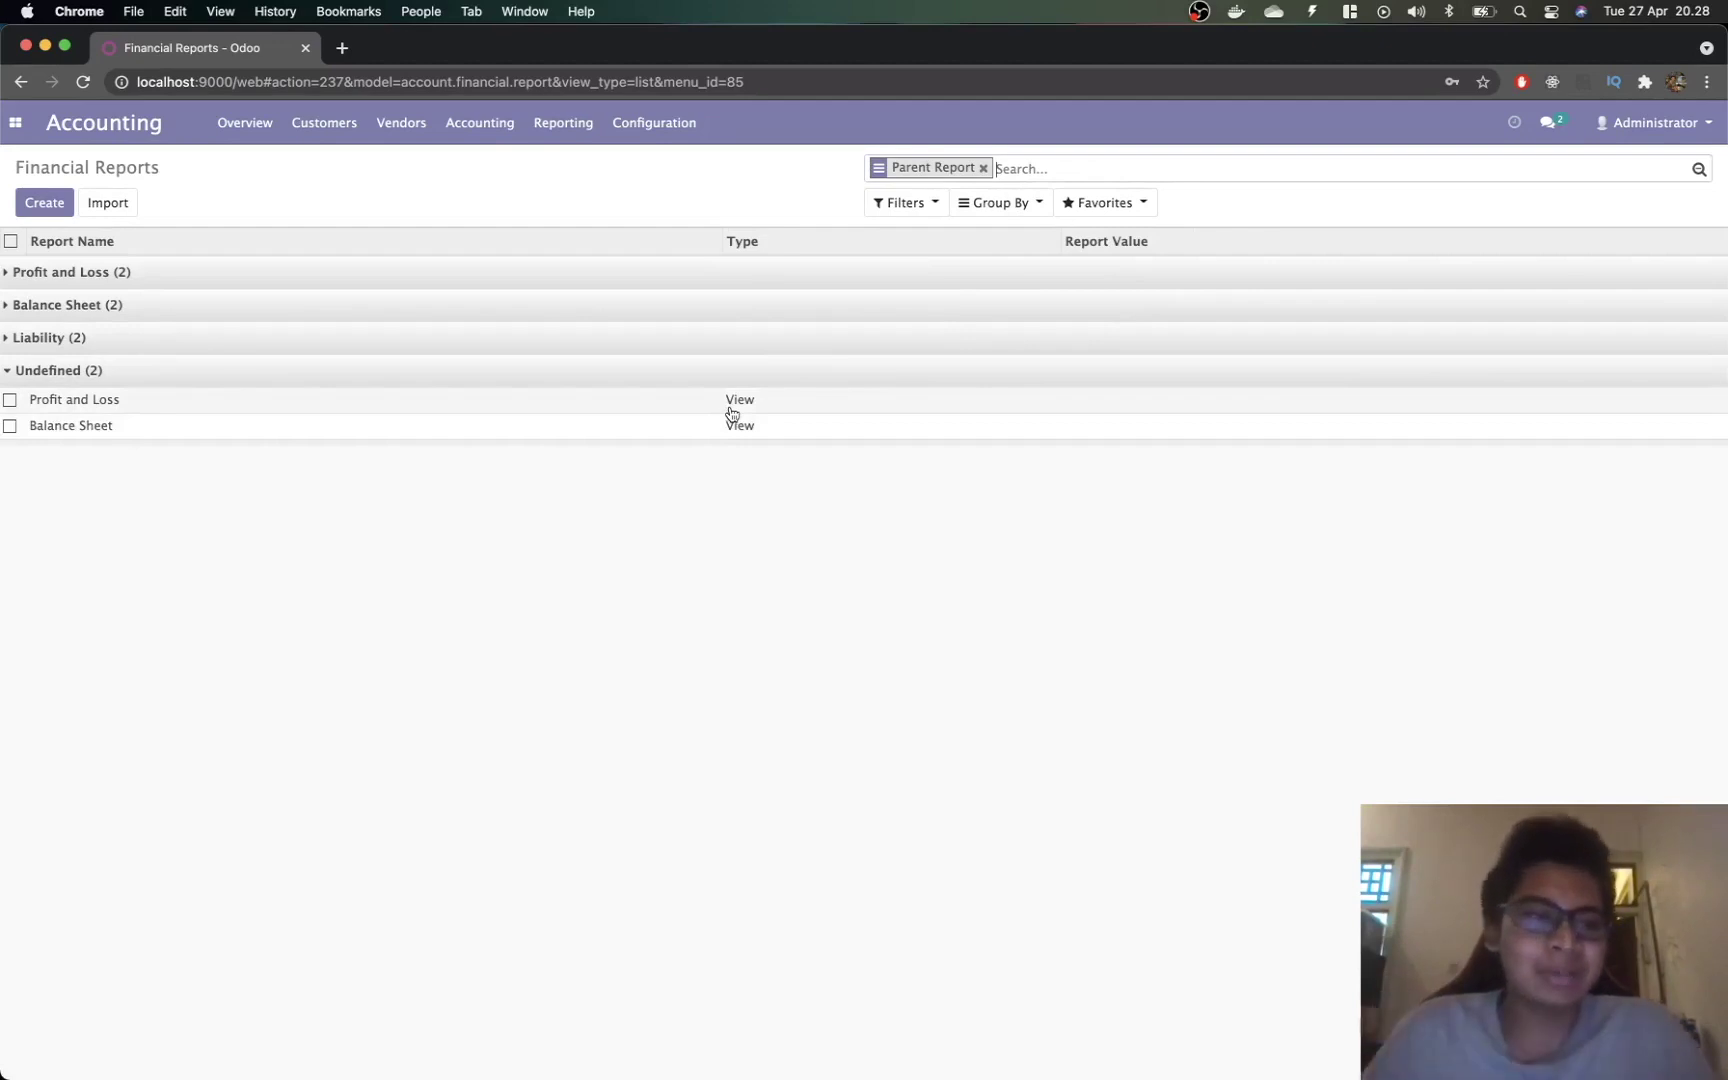
{"action": "double_click", "coordinate": [146, 374]}
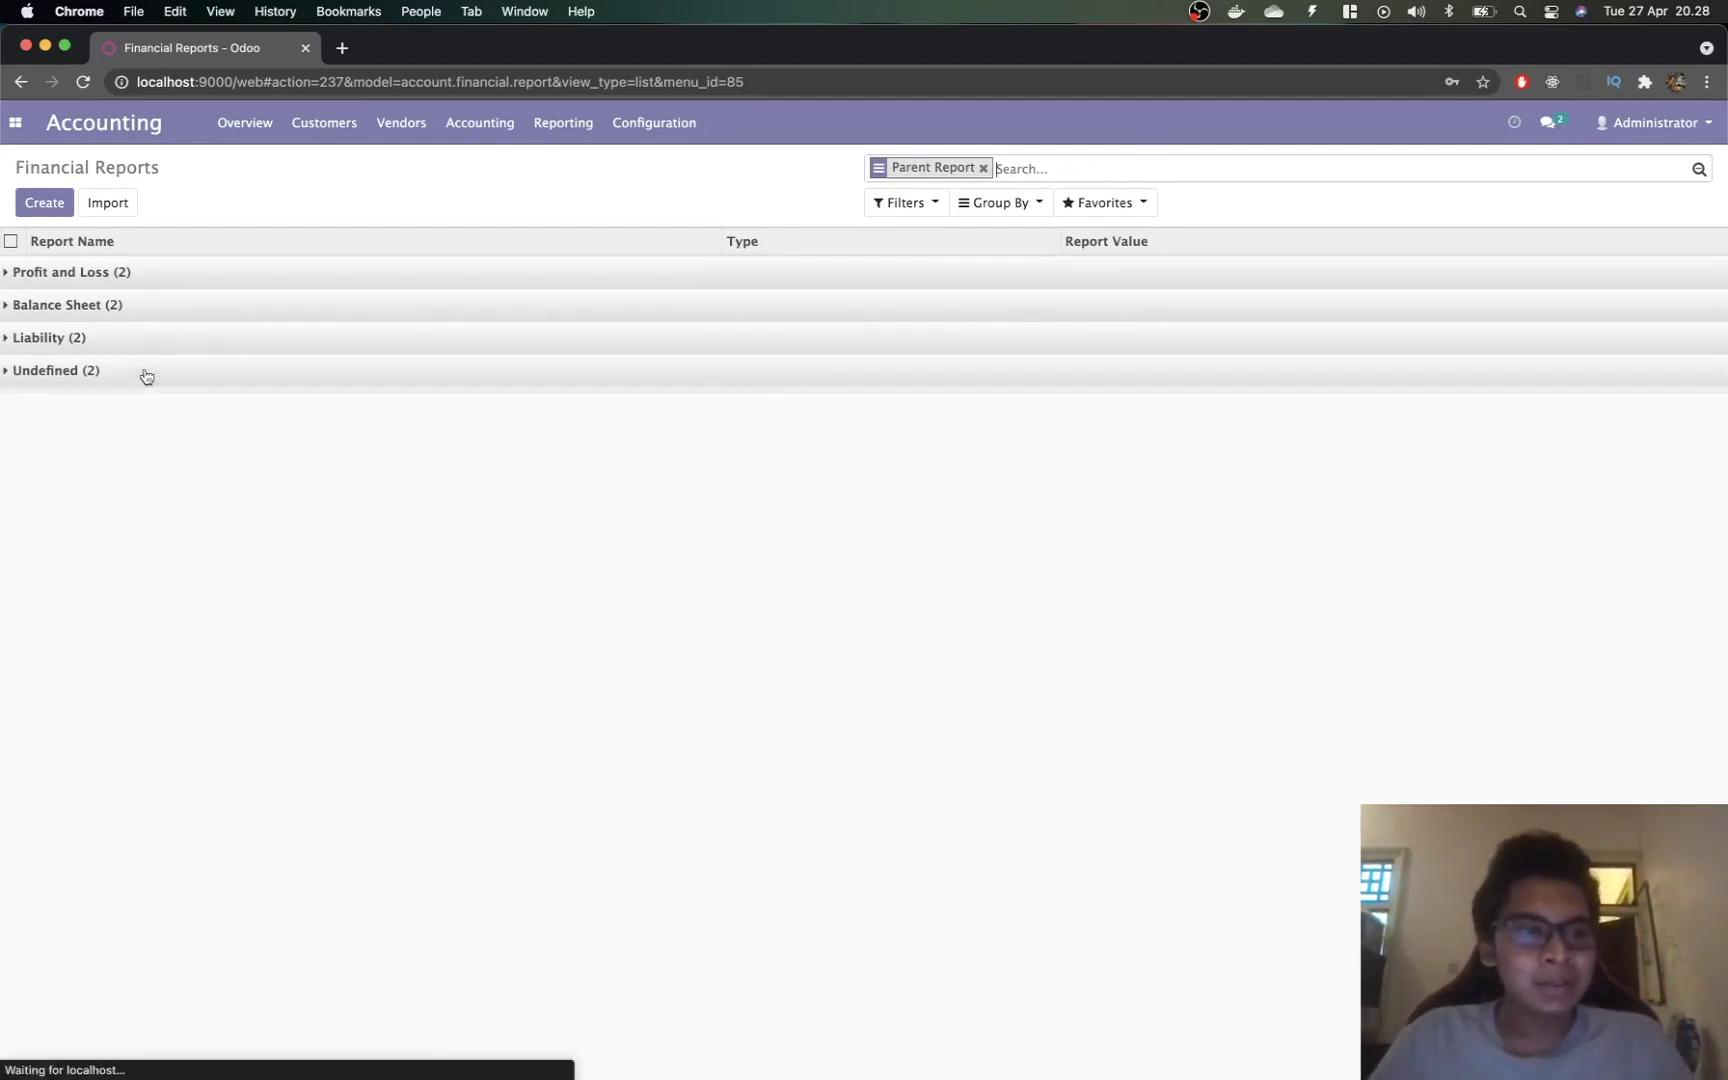
{"action": "left_click", "coordinate": [133, 275]}
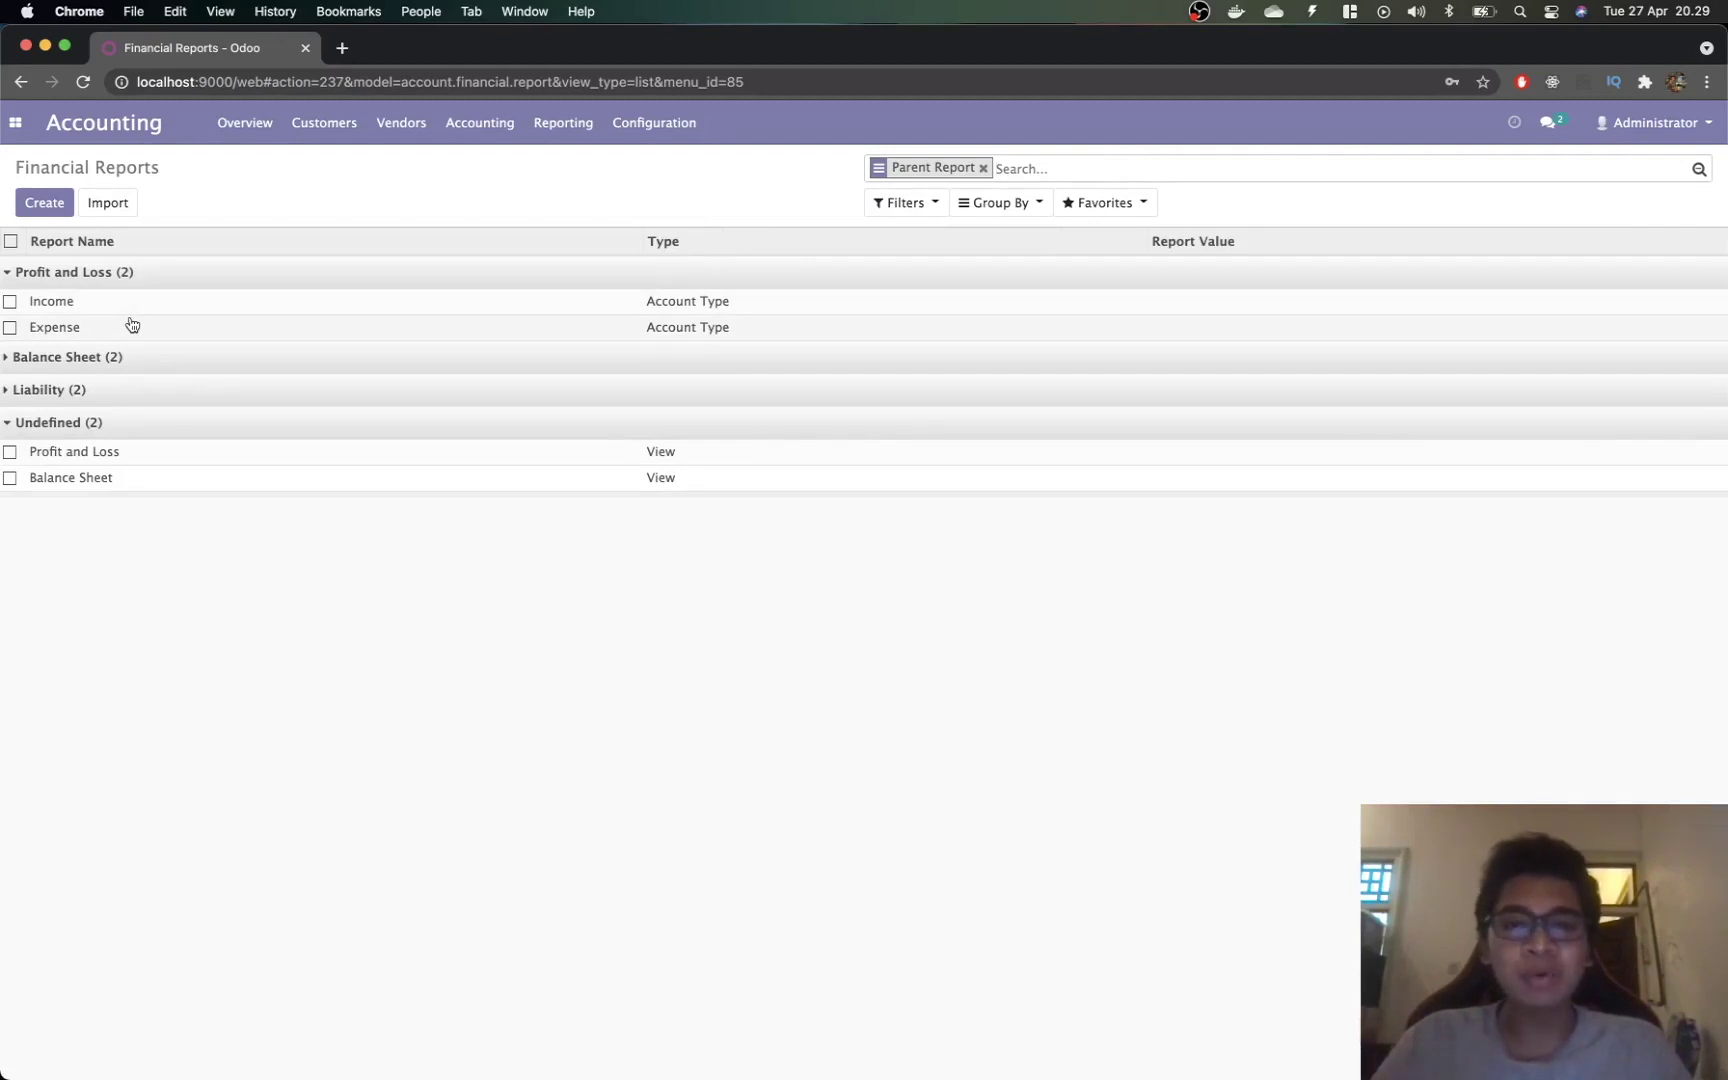
{"action": "left_click", "coordinate": [131, 366]}
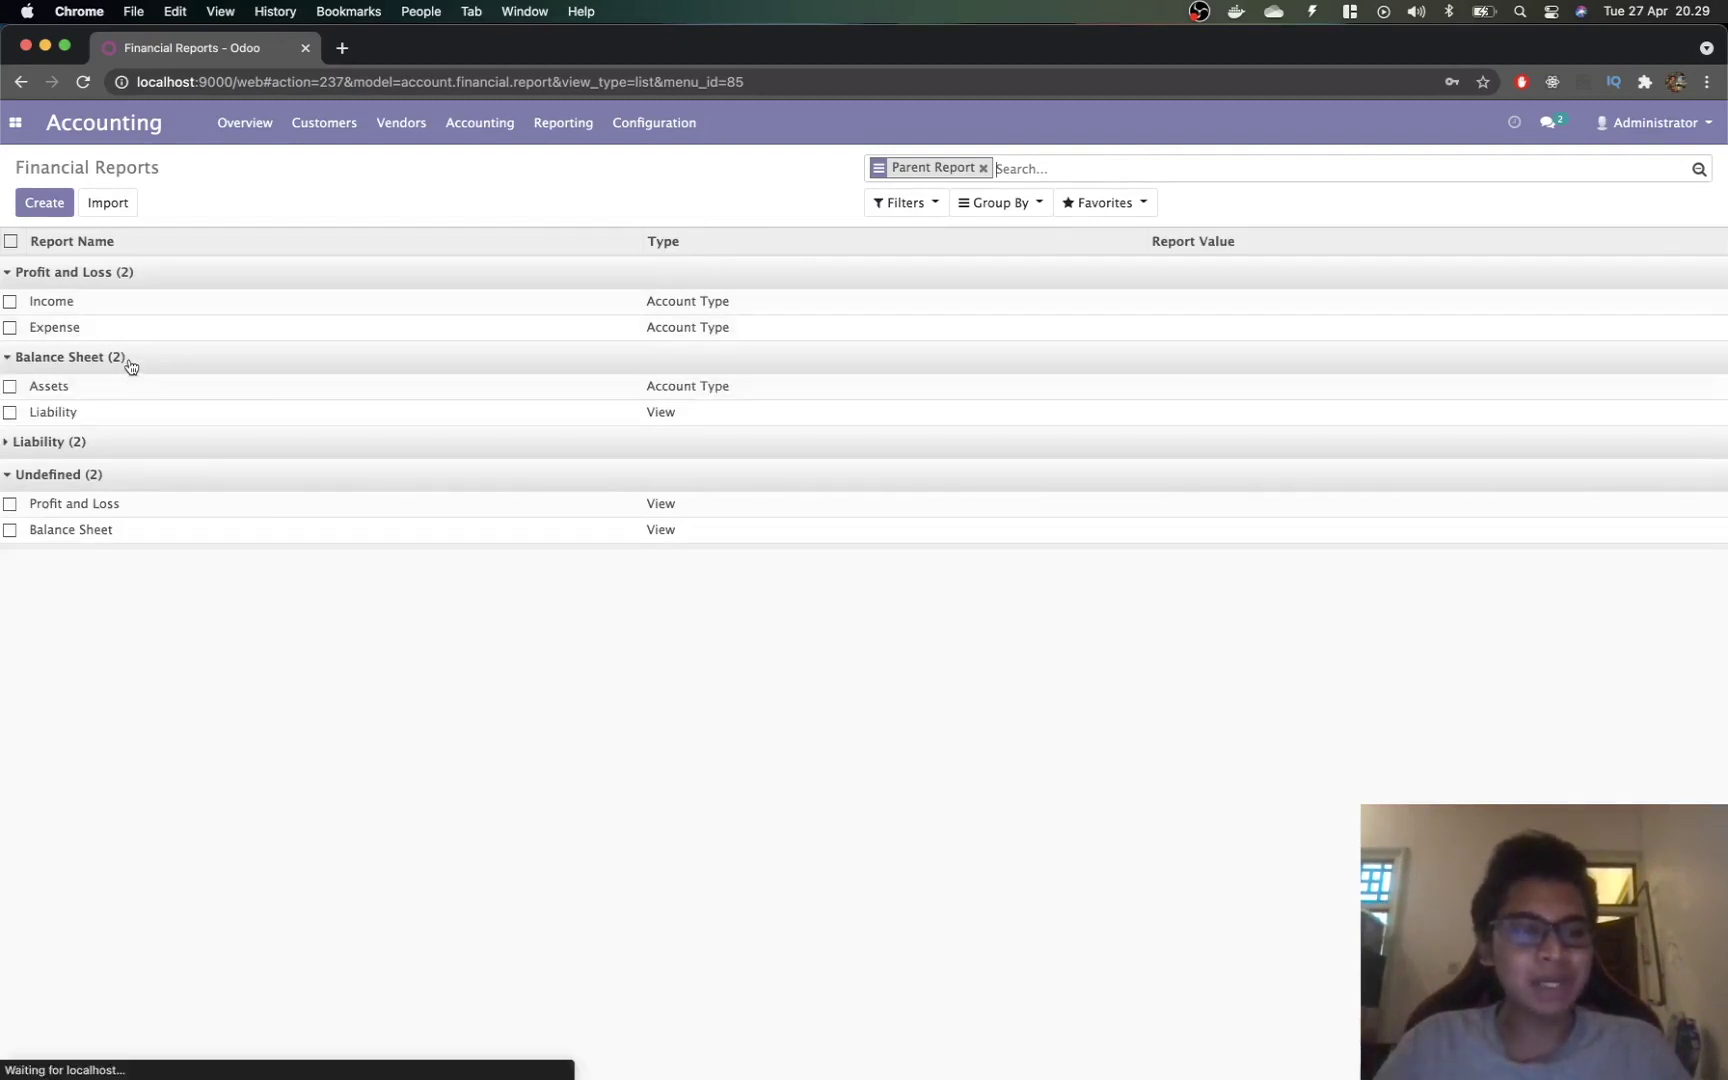
{"action": "left_click", "coordinate": [114, 442]}
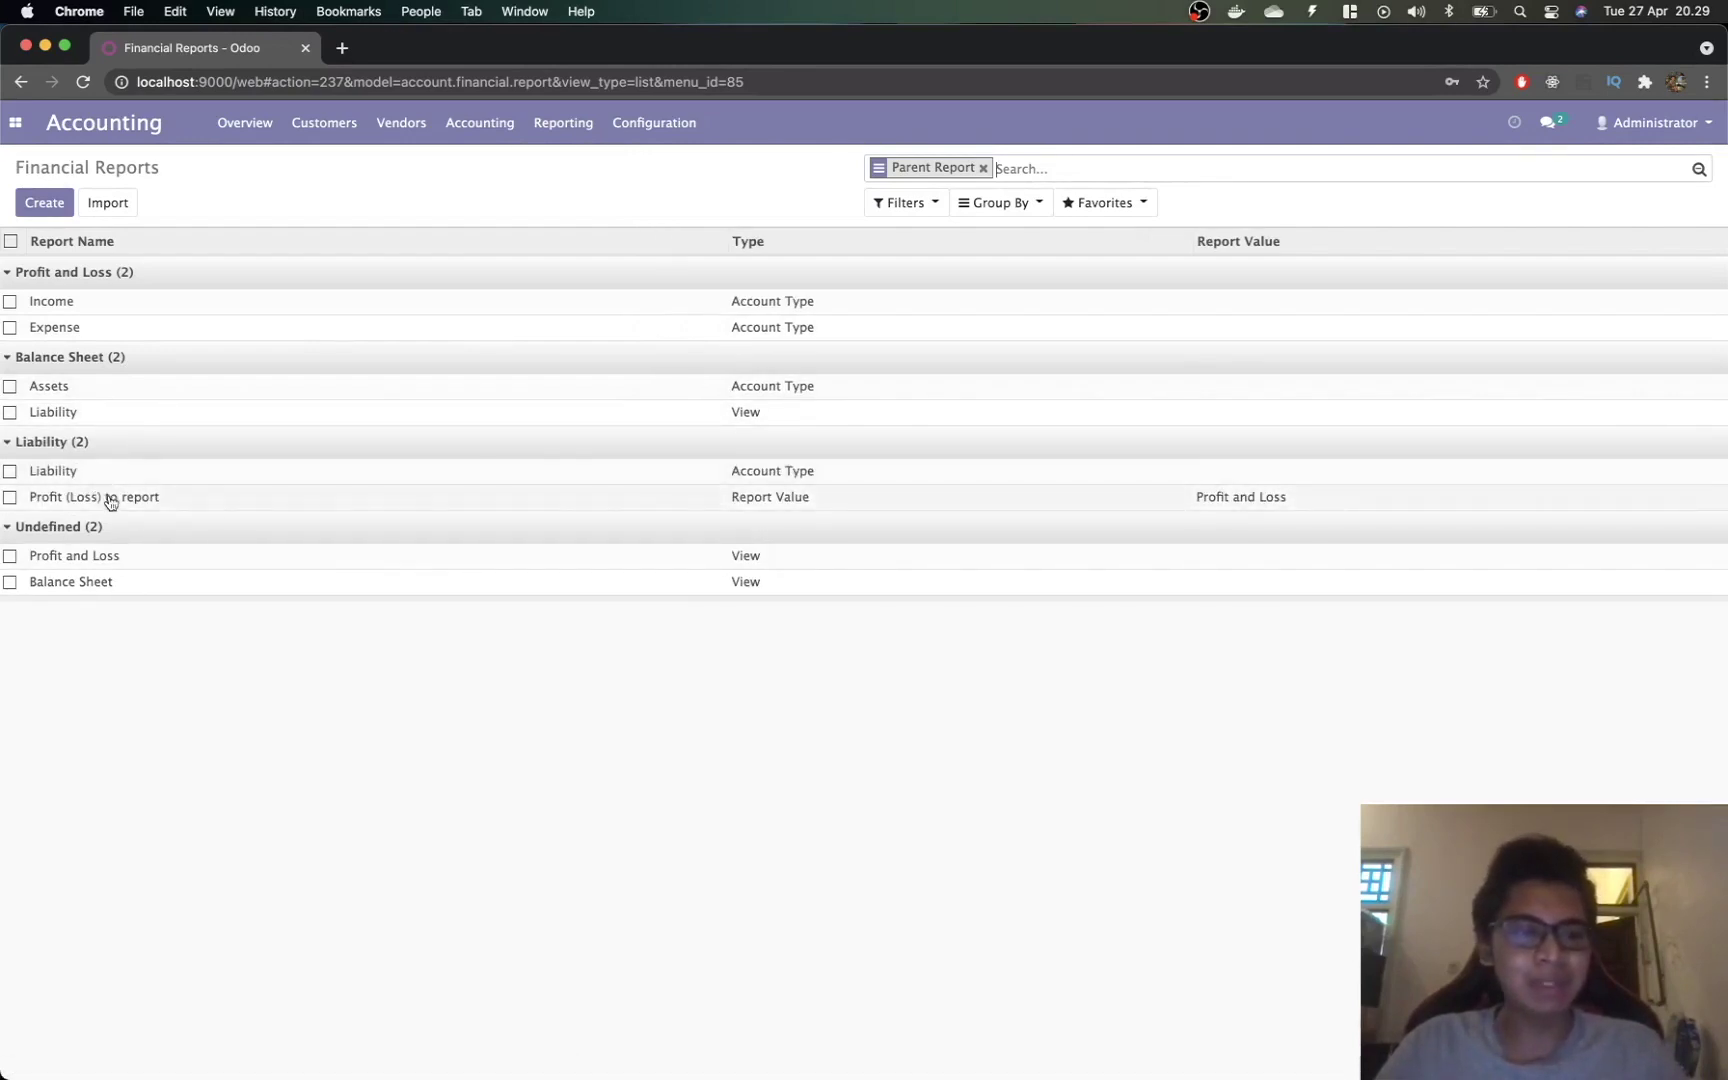
{"action": "left_click", "coordinate": [87, 443]}
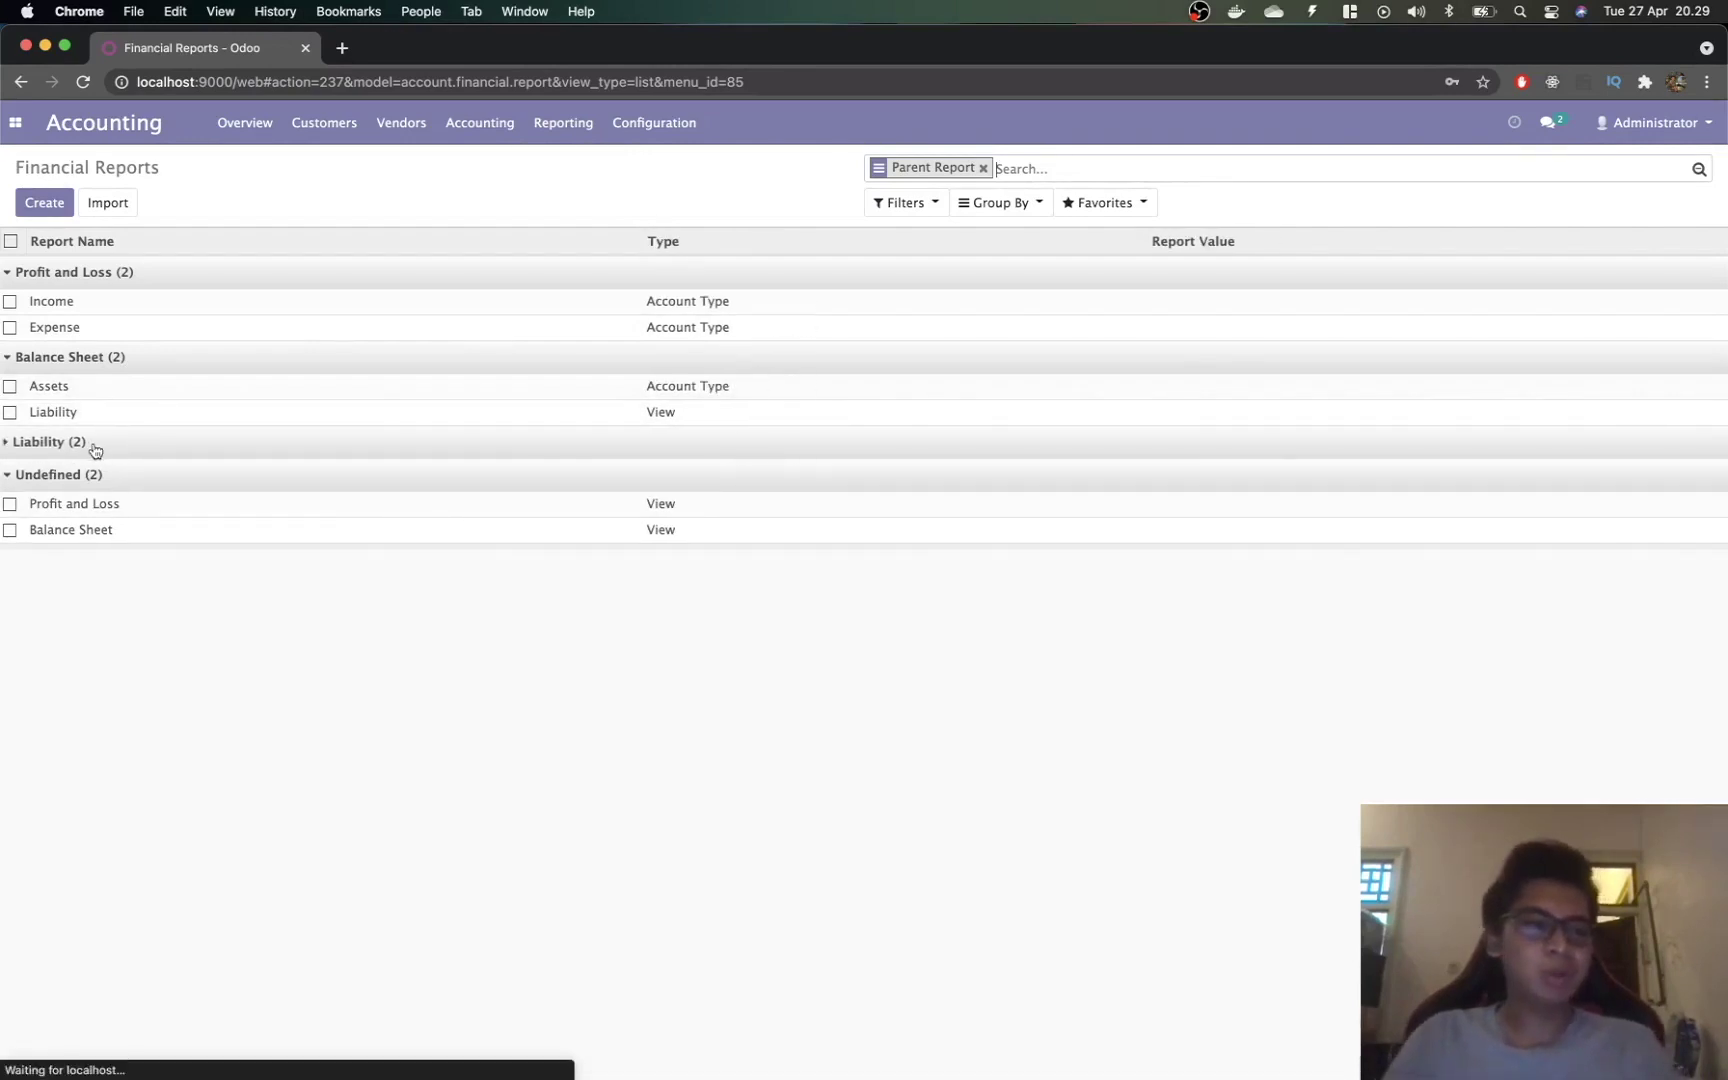
{"action": "left_click", "coordinate": [83, 368]}
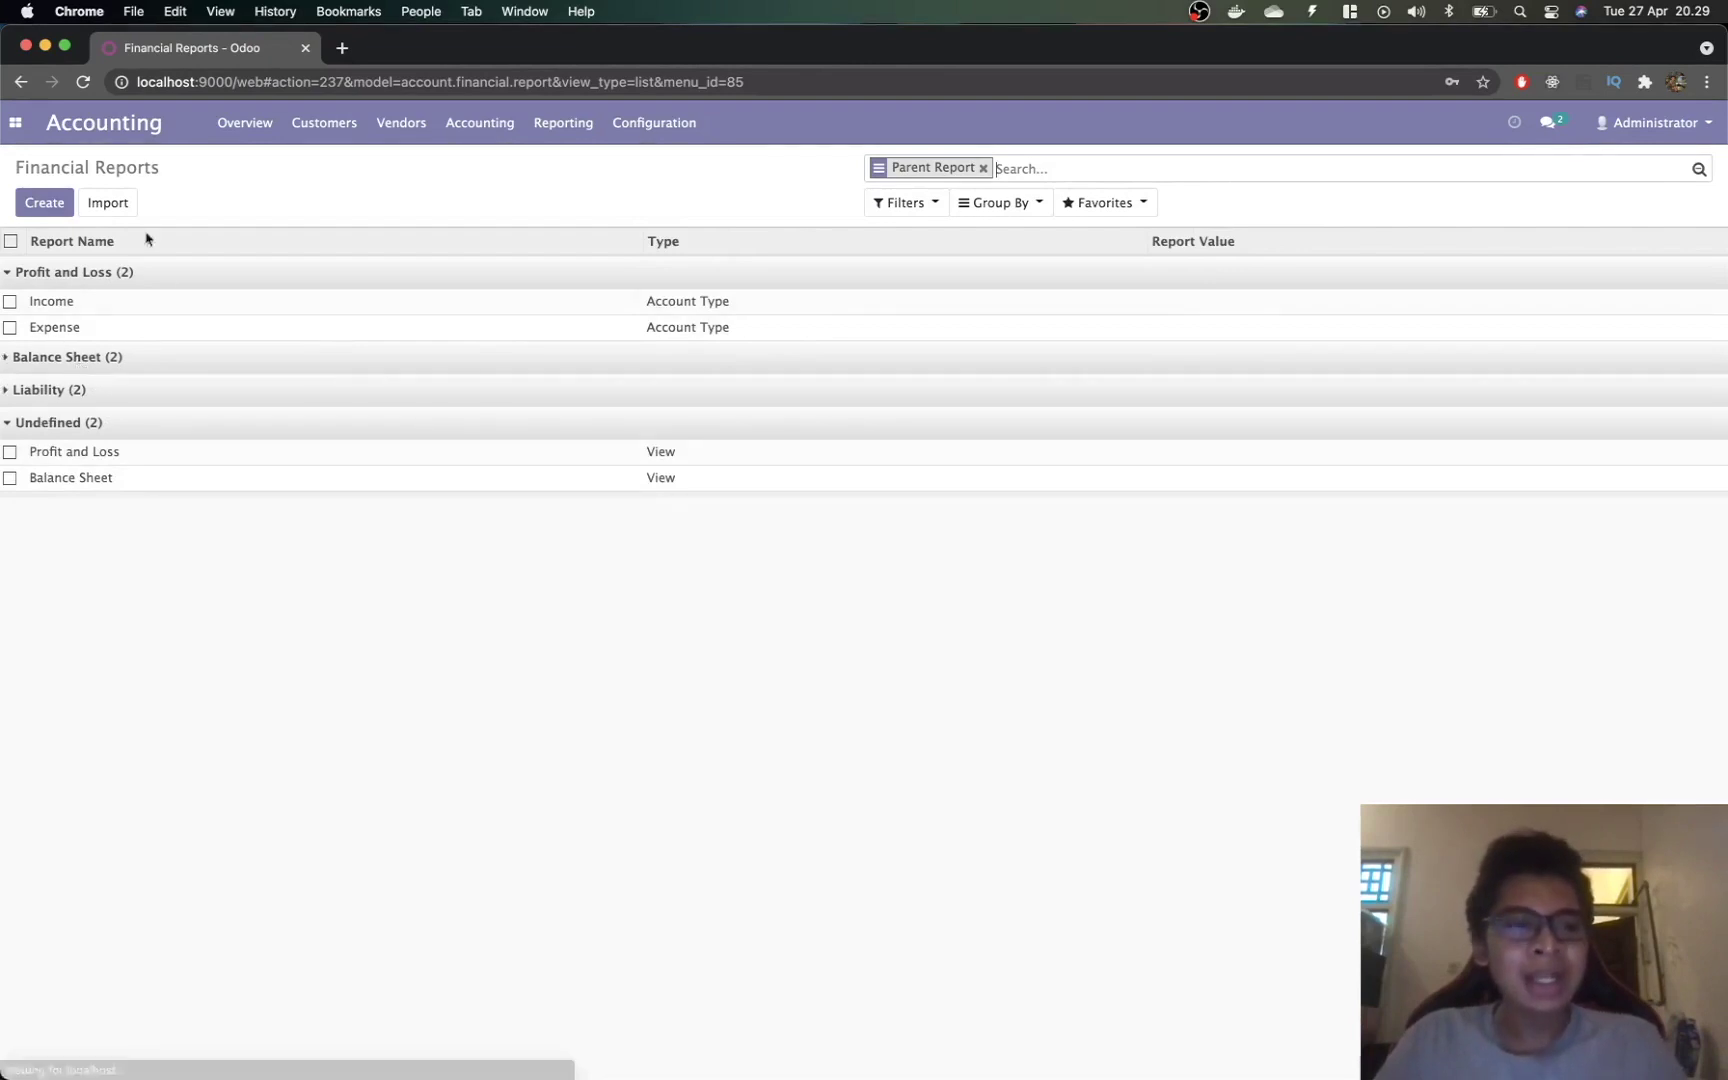
{"action": "left_click", "coordinate": [57, 424]}
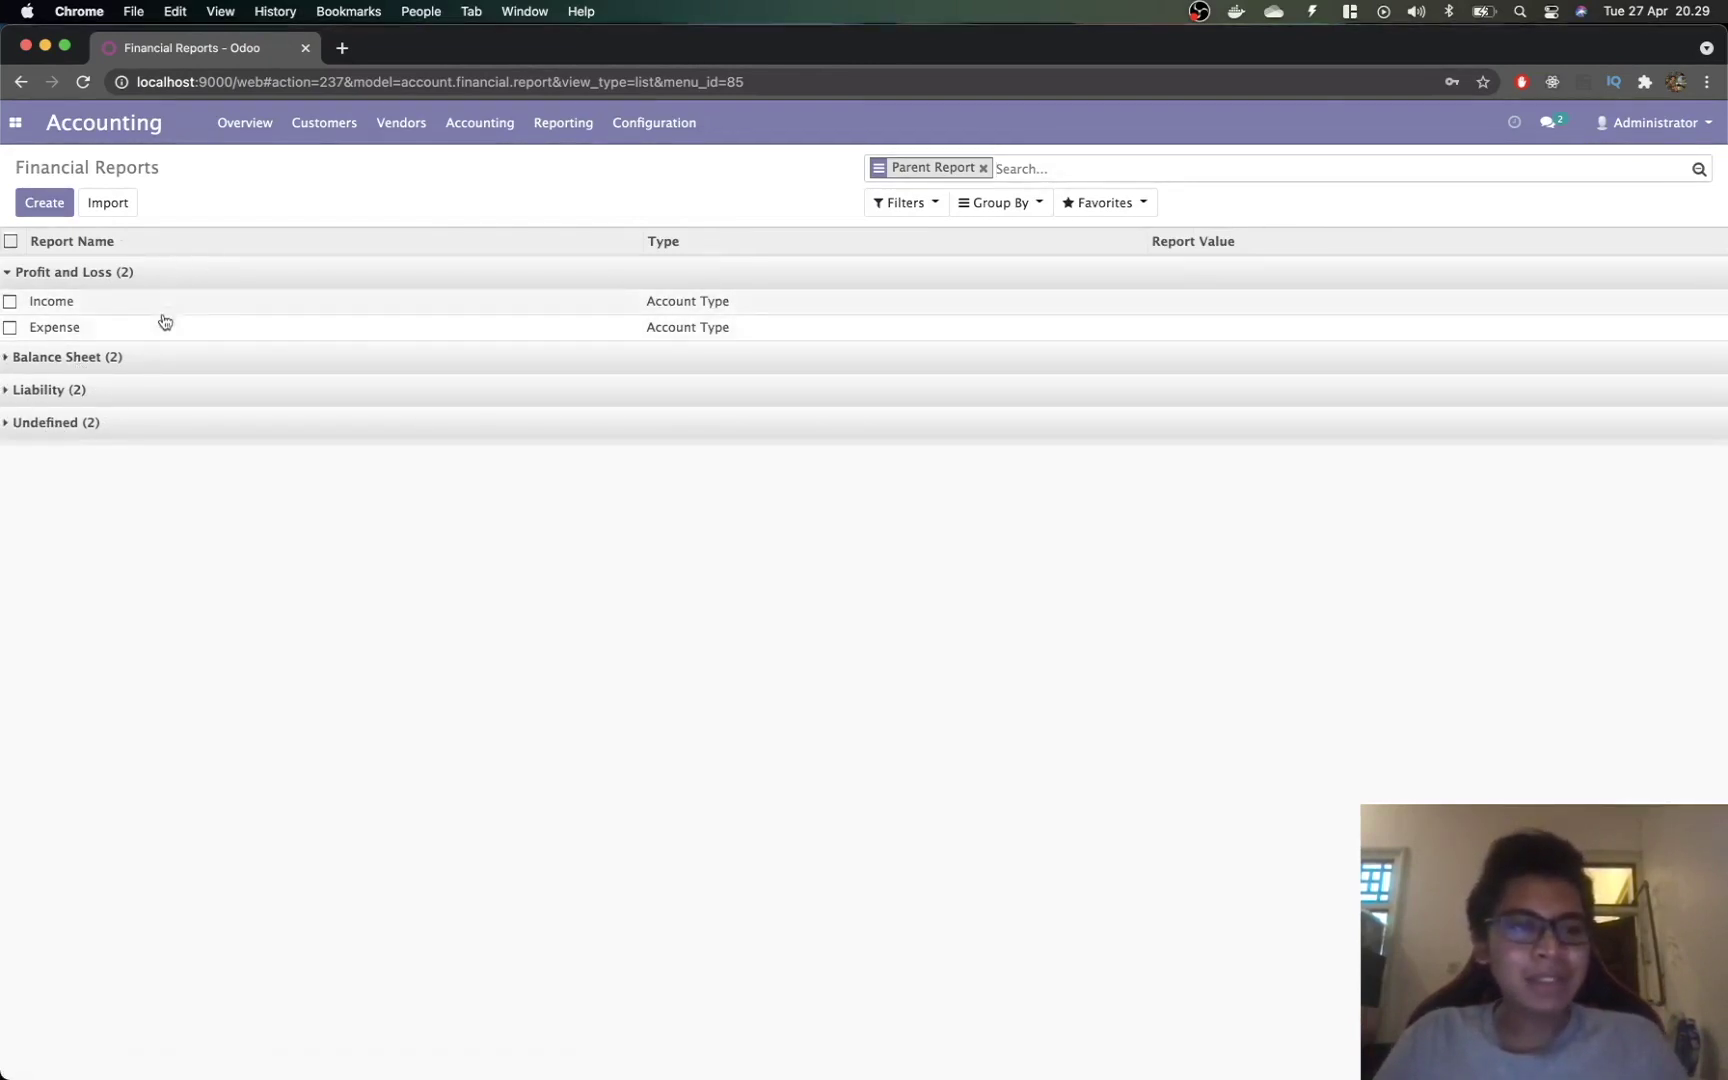
Step: Review the Laba Rugi structure in the Odoo guide in Preview, and open the Income report back in Odoo in Chrome
{"action": "key", "text": "super+Tab"}
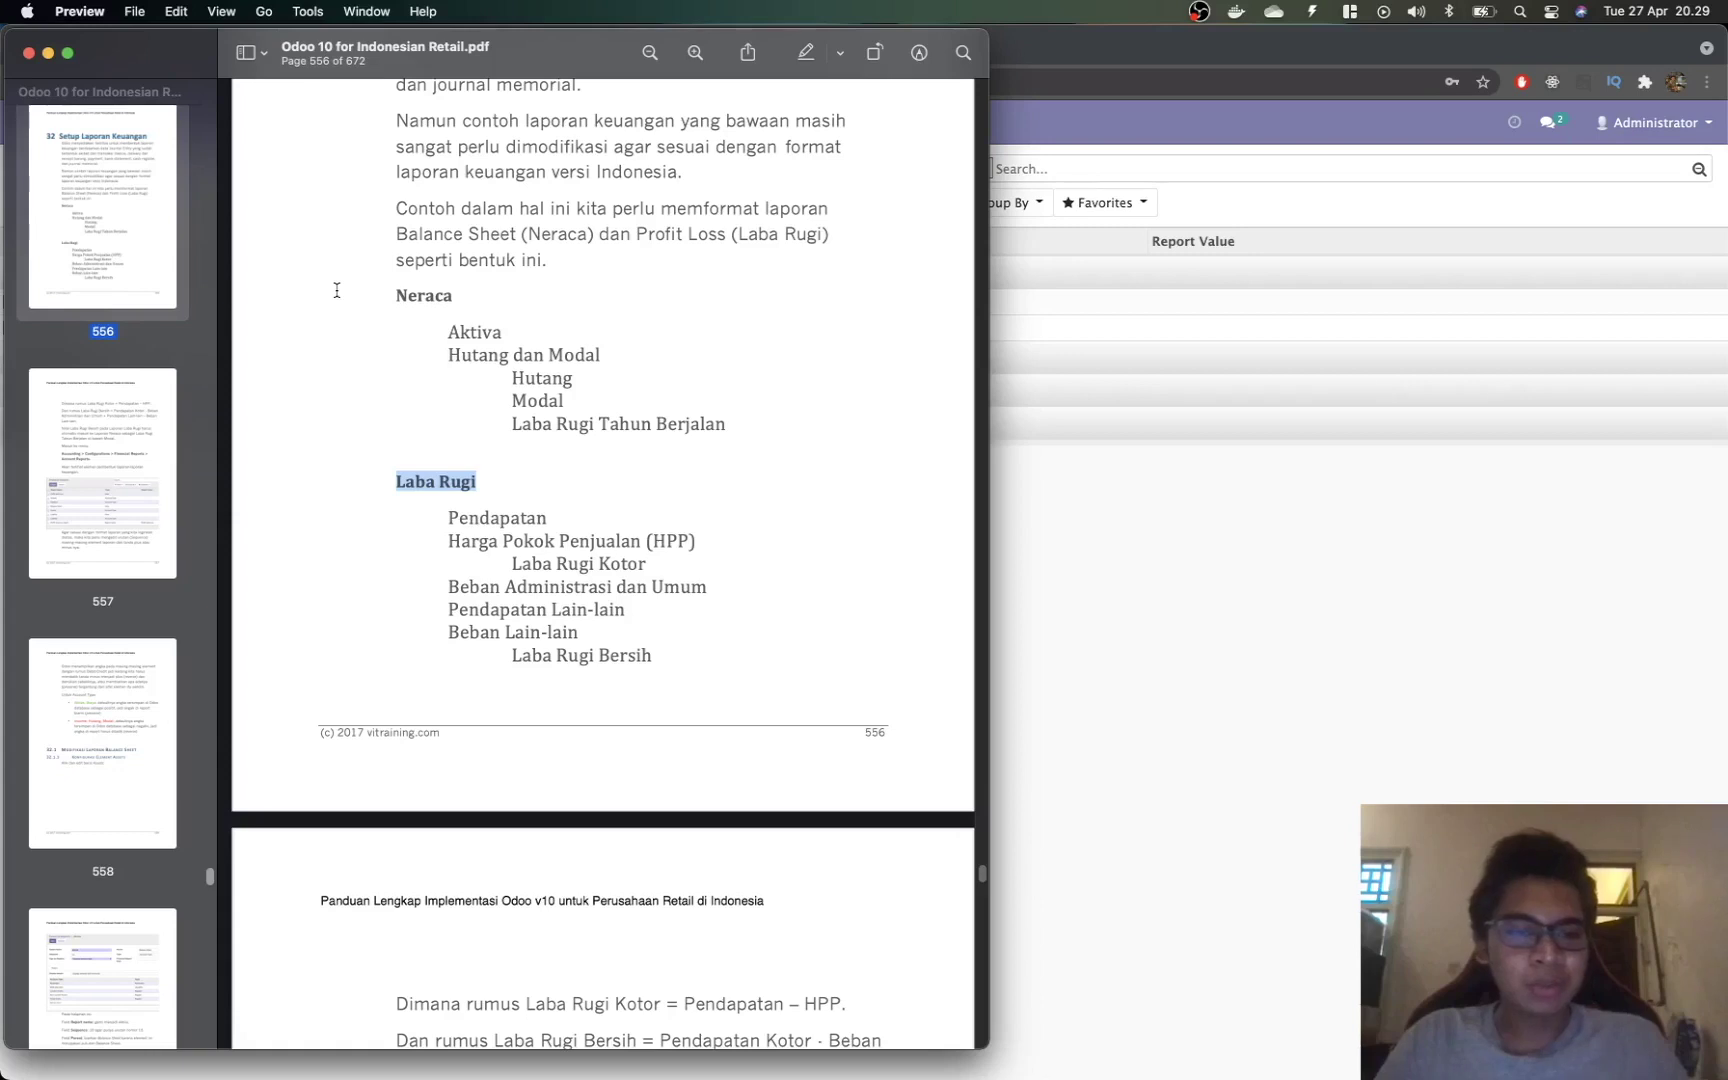
{"action": "left_click", "coordinate": [513, 447]}
{"action": "scroll", "coordinate": [510, 450], "scroll_direction": "down", "scroll_amount": 2}
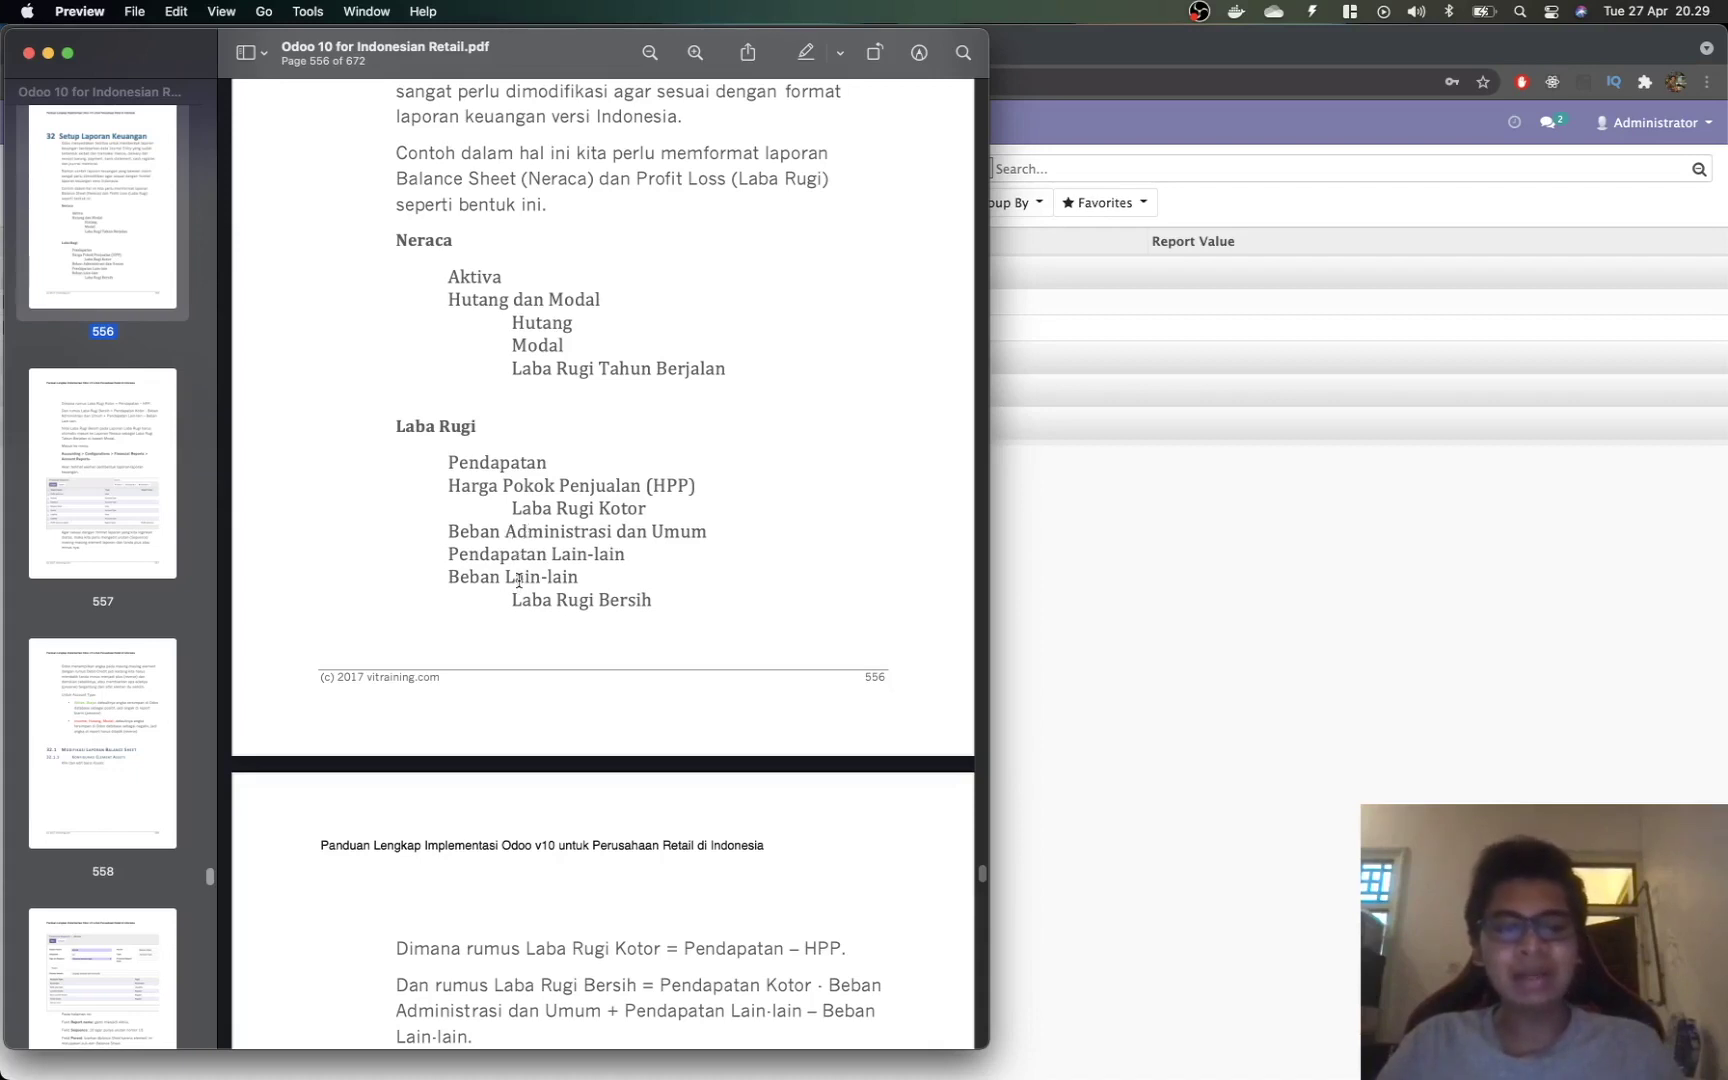
{"action": "scroll", "coordinate": [519, 580], "scroll_direction": "up", "scroll_amount": 3}
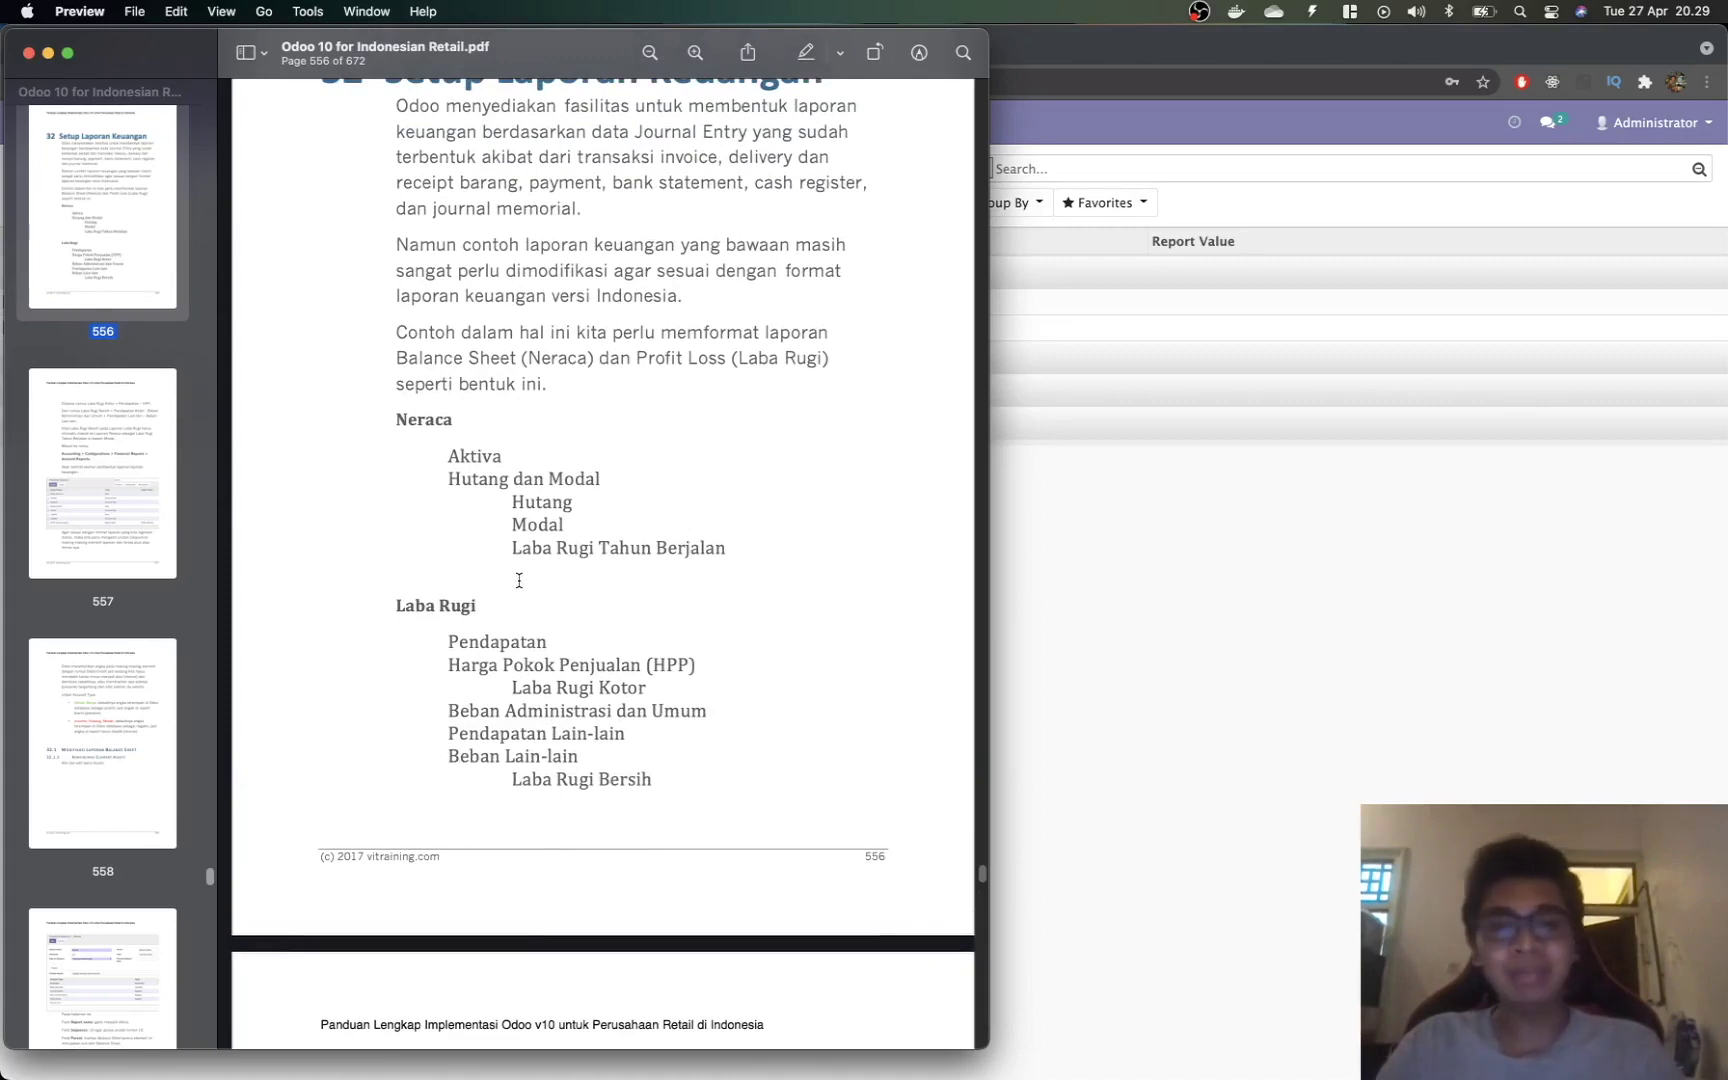
{"action": "key", "text": "super+Tab"}
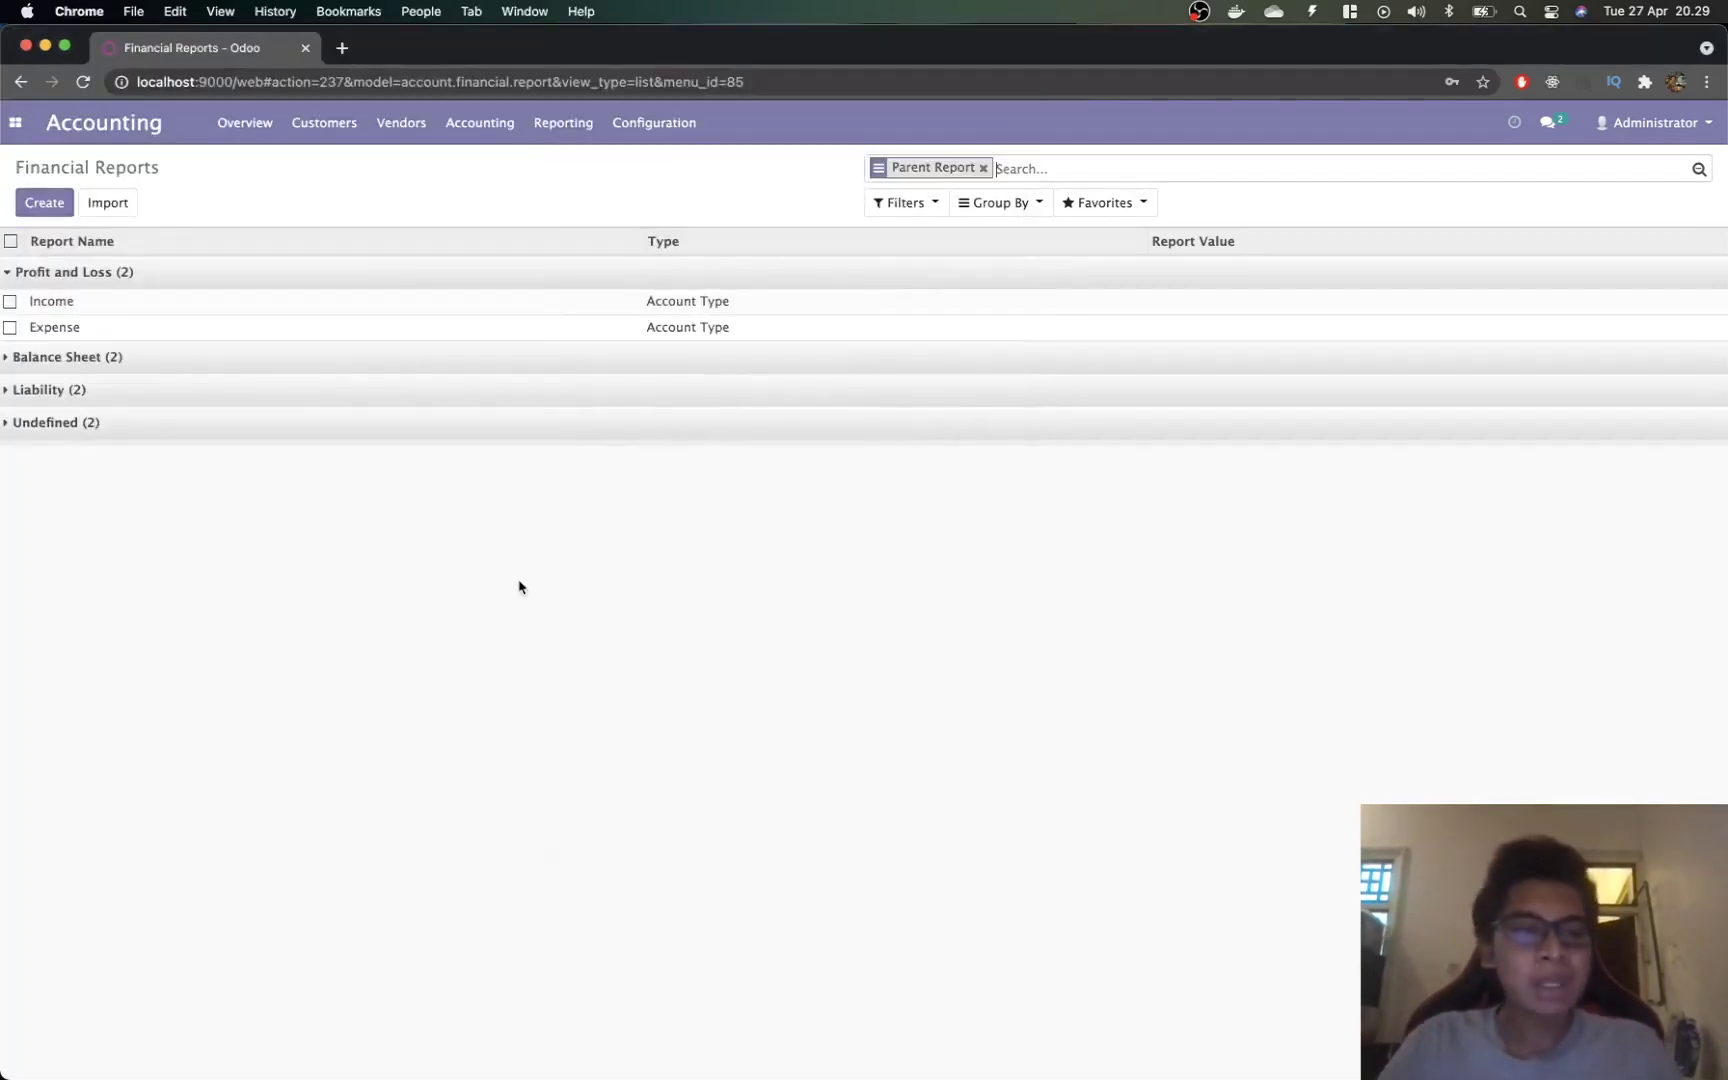
{"action": "key", "text": "super+Tab"}
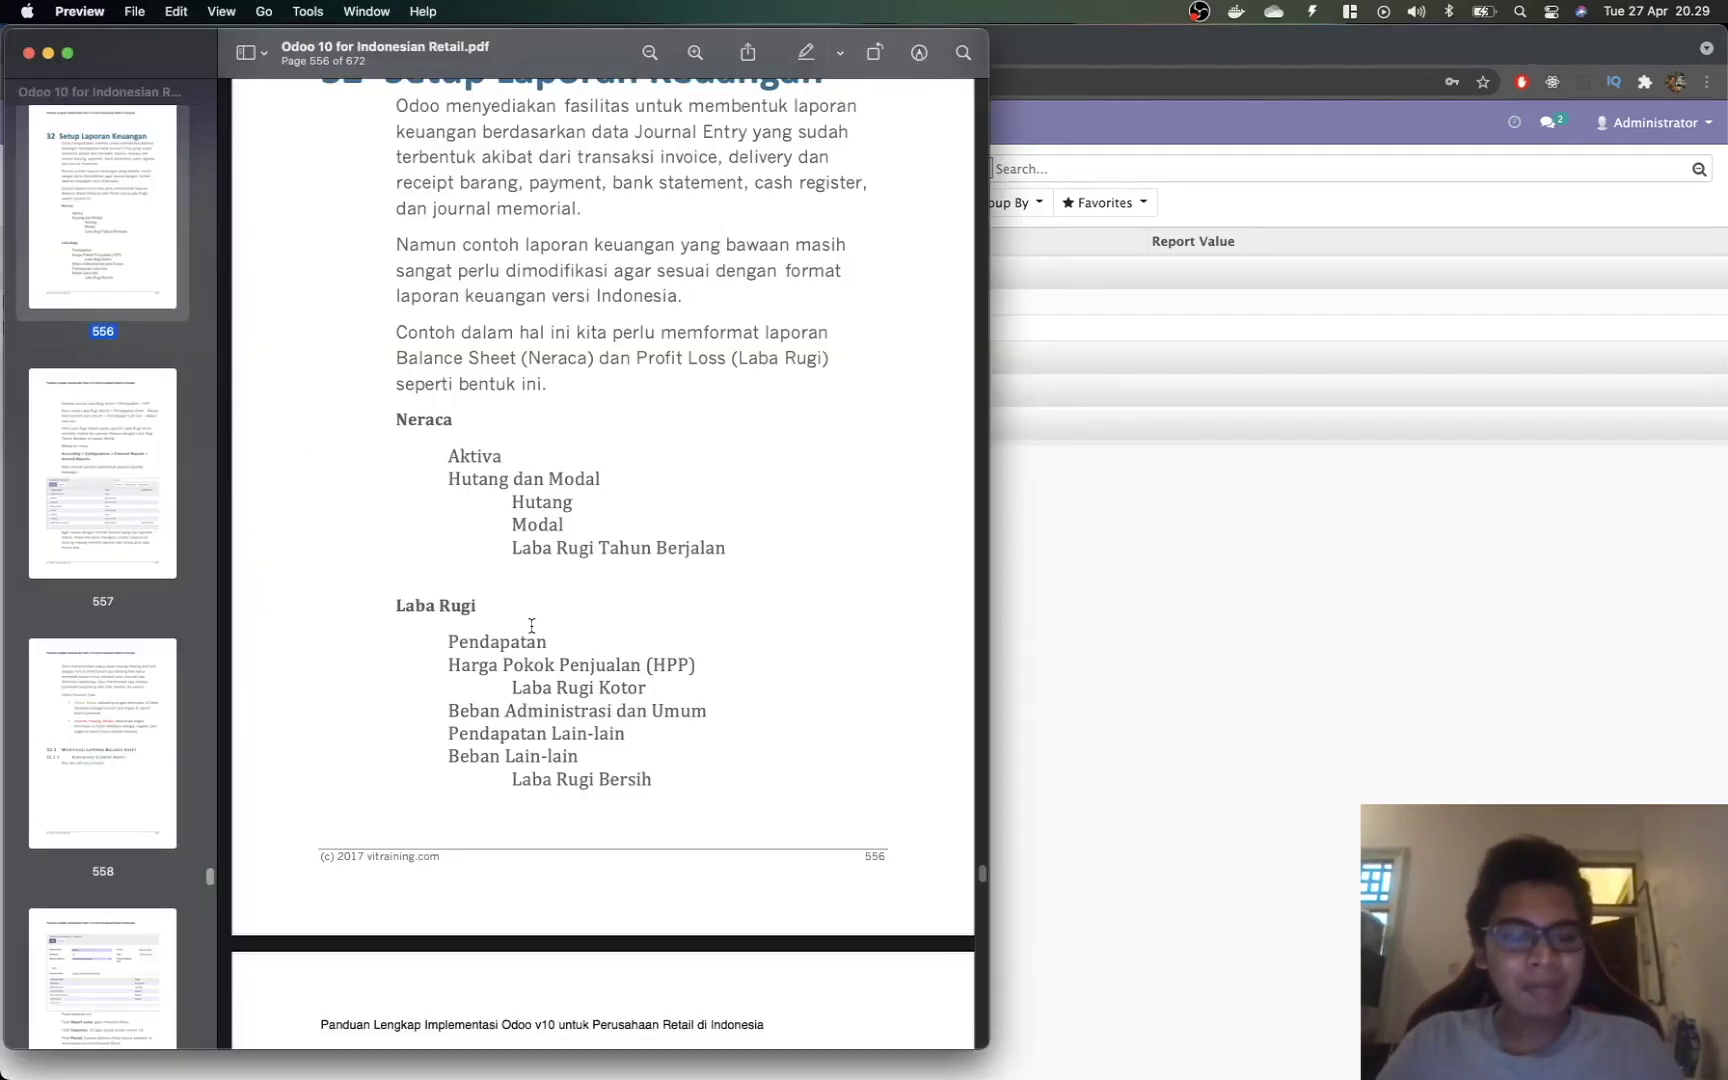
{"action": "key", "text": "super+Tab"}
{"action": "left_click", "coordinate": [197, 308]}
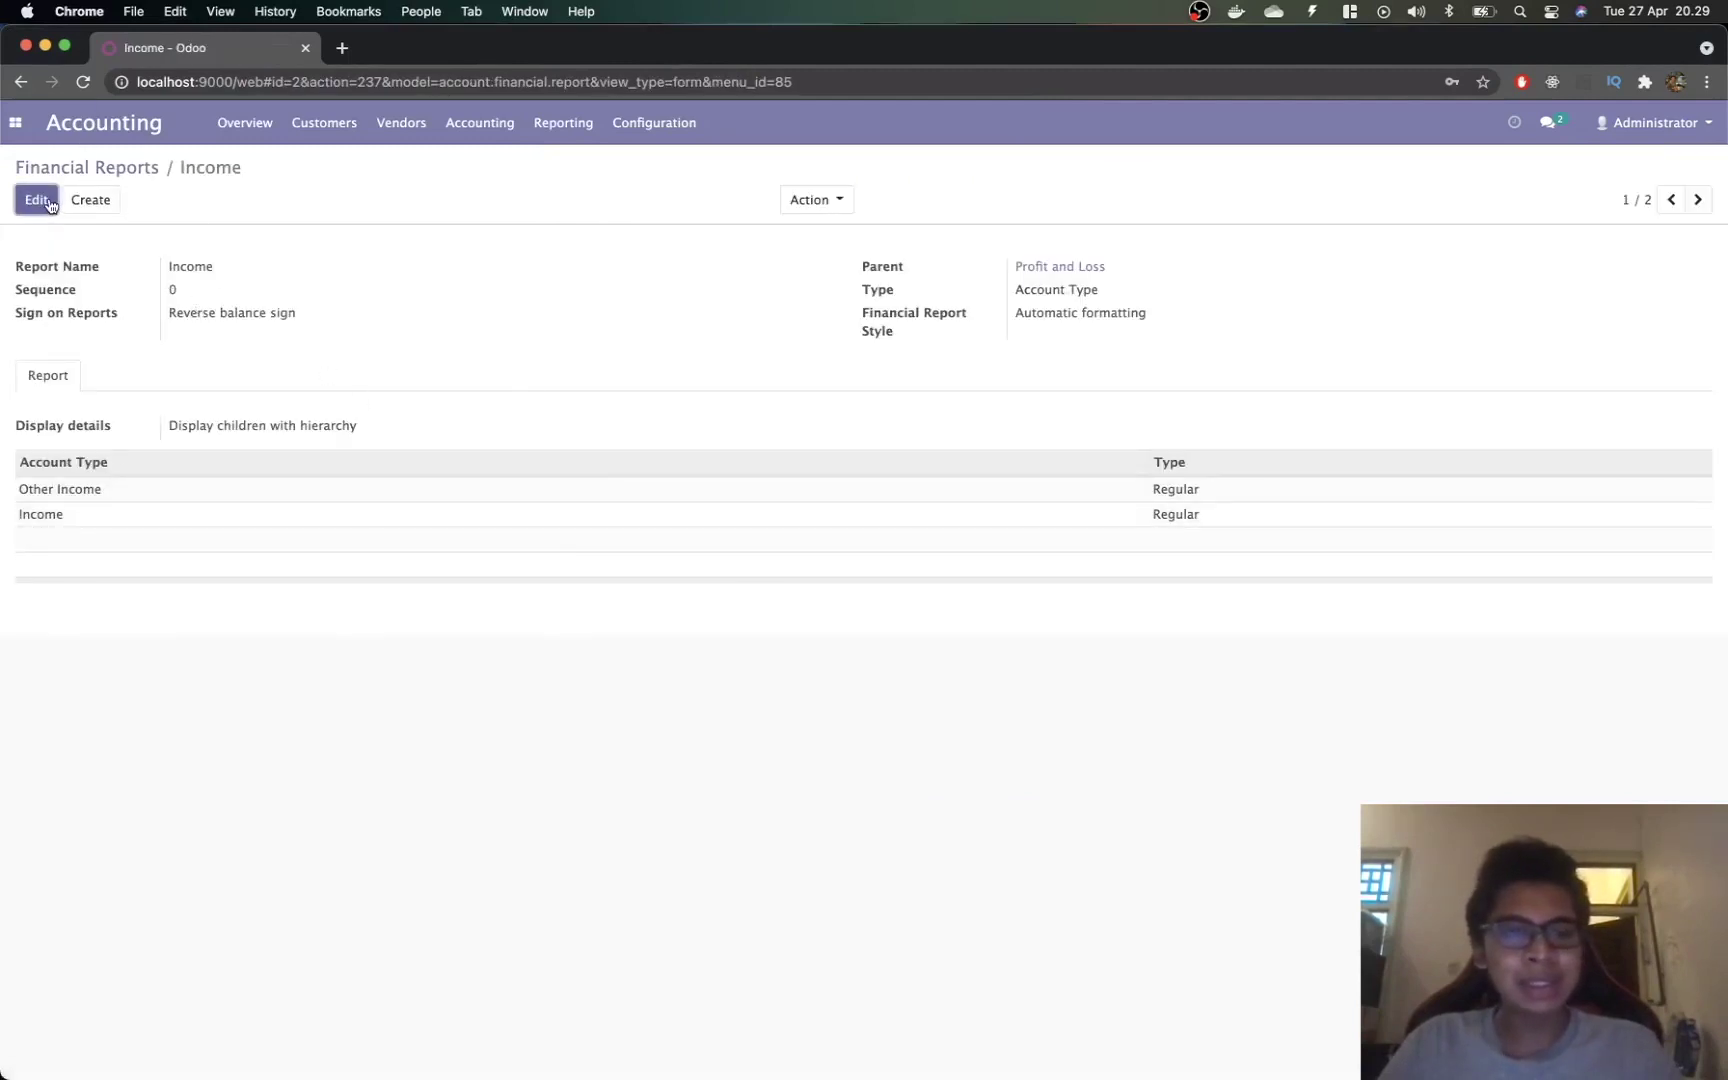
Step: Print the Profit and Loss report for all posted entries to a PDF in the Tugas 6 folder and open the file
{"action": "left_click", "coordinate": [563, 123]}
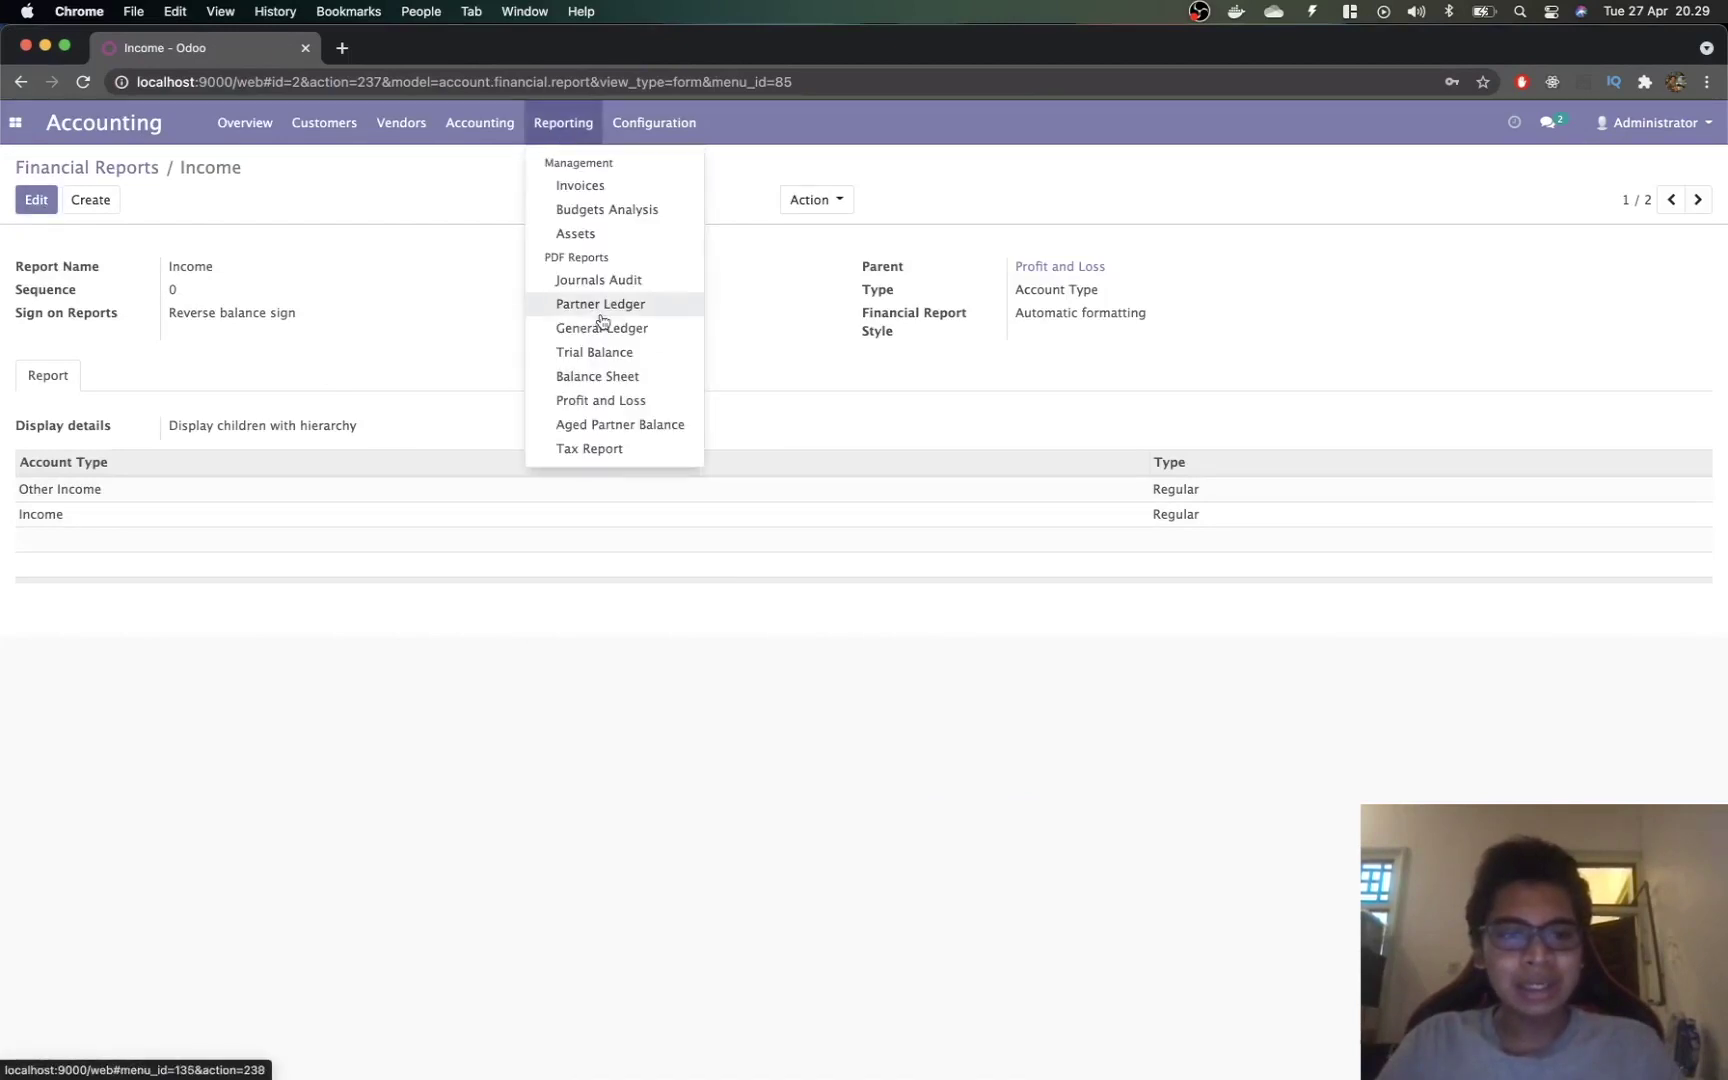
{"action": "left_click", "coordinate": [603, 400]}
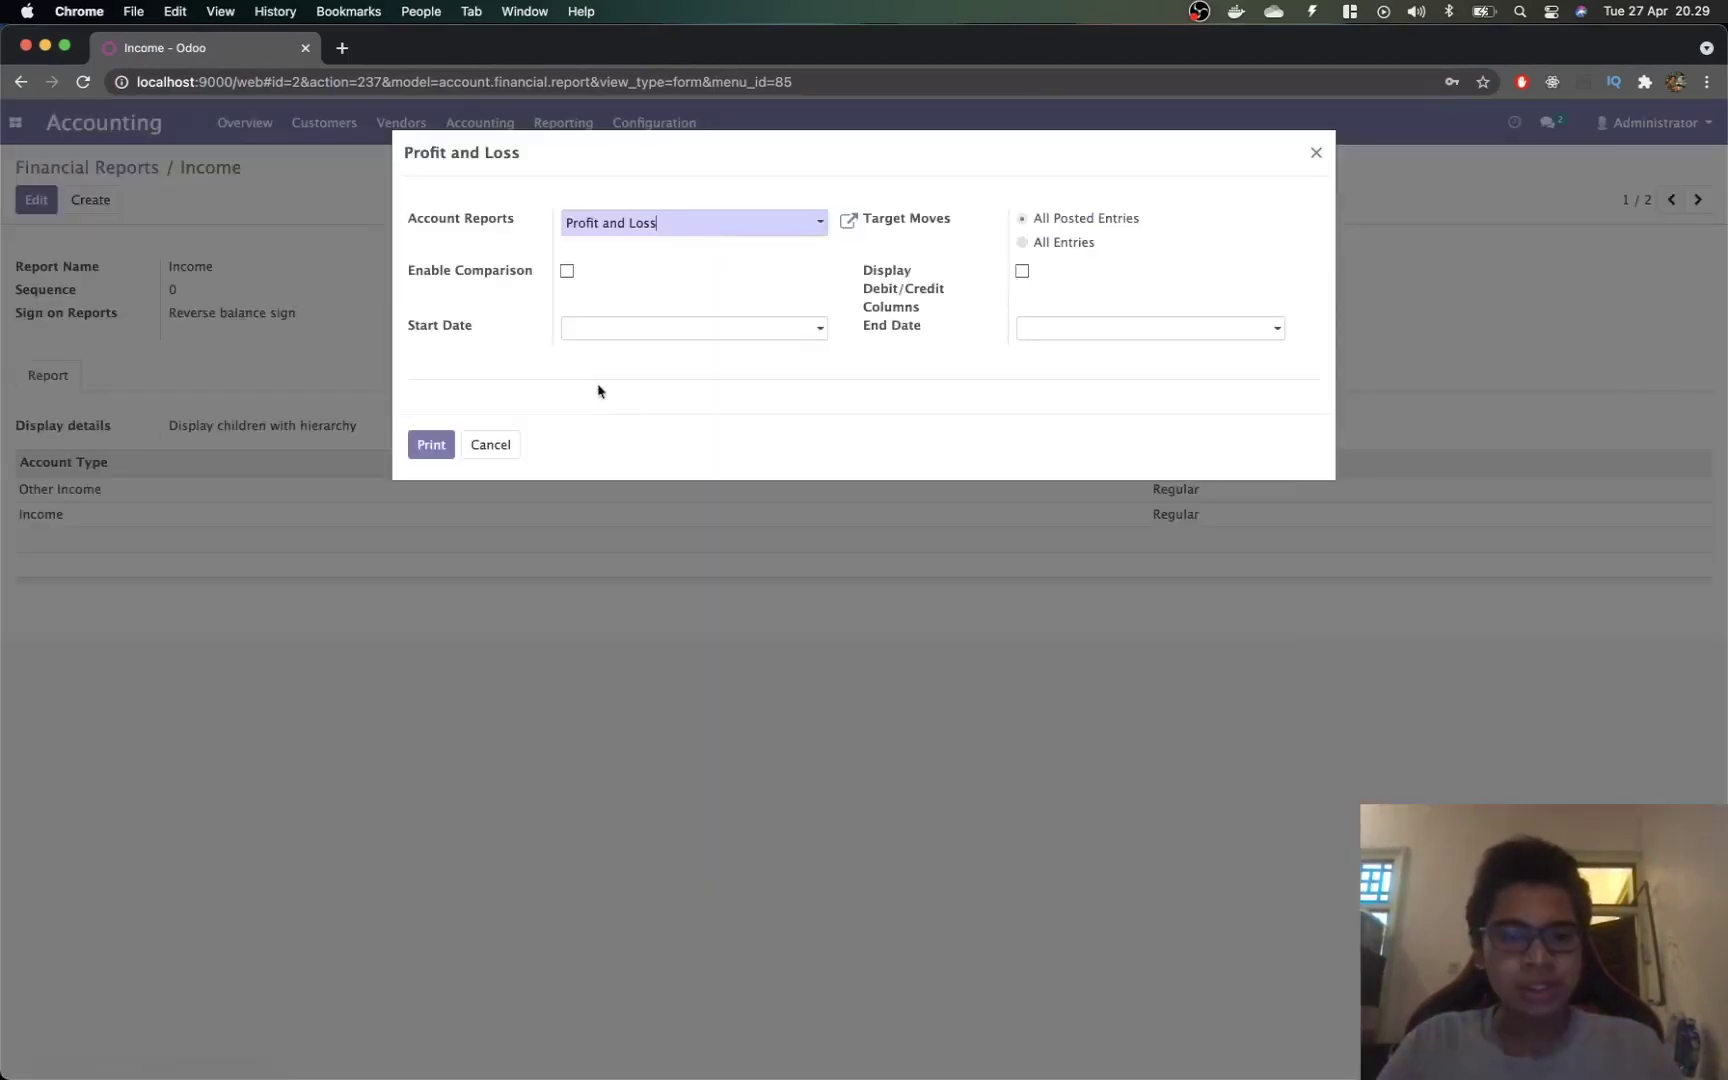
{"action": "left_click", "coordinate": [416, 445]}
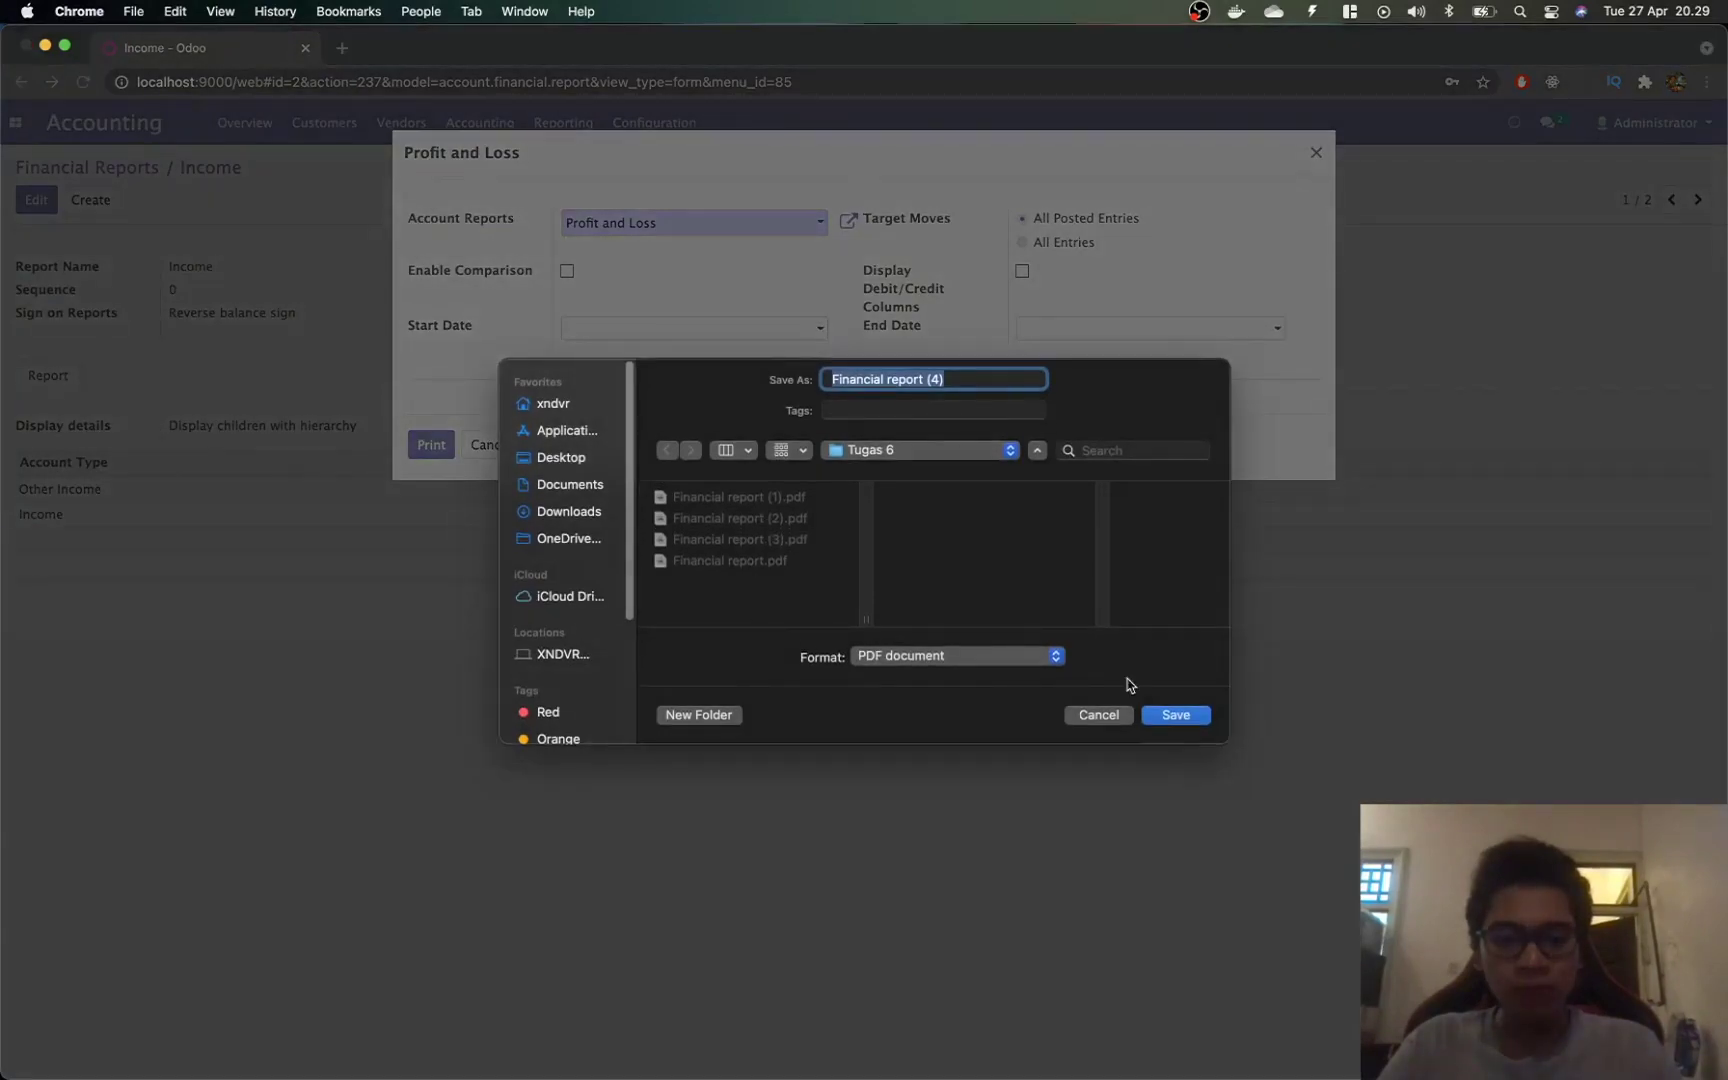
{"action": "left_click", "coordinate": [1176, 716]}
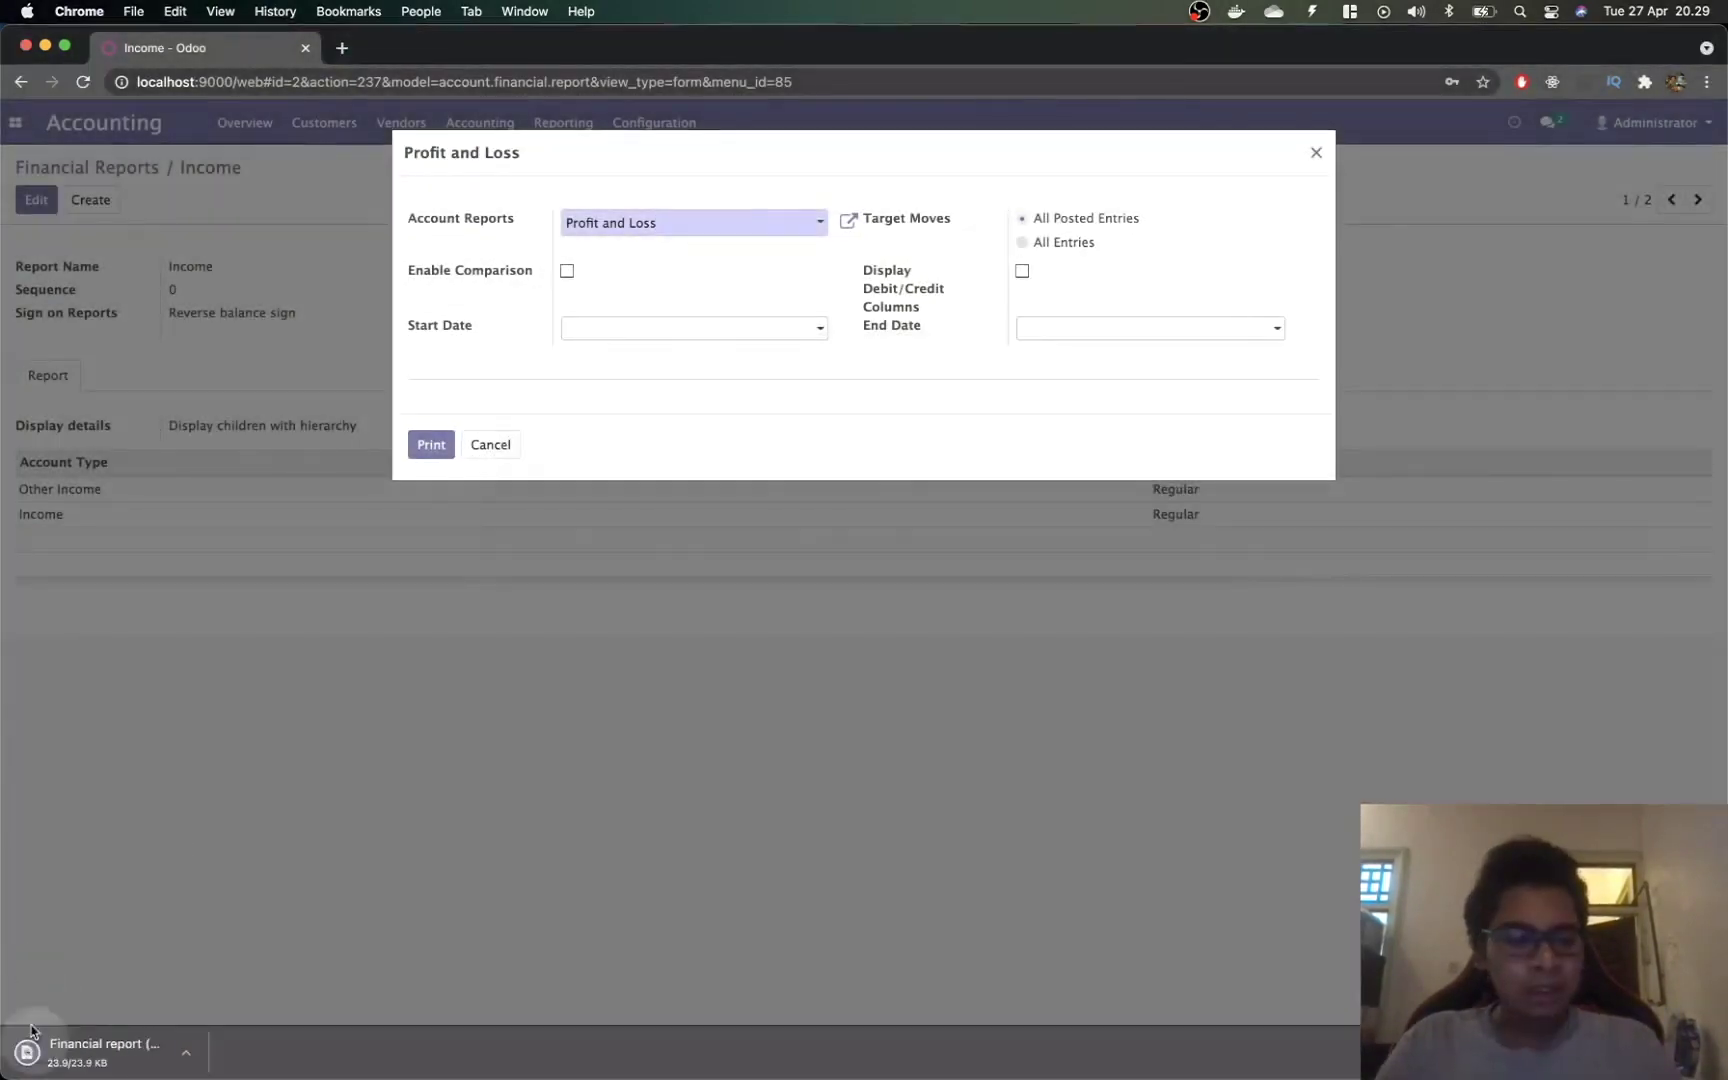
{"action": "left_click", "coordinate": [31, 1031]}
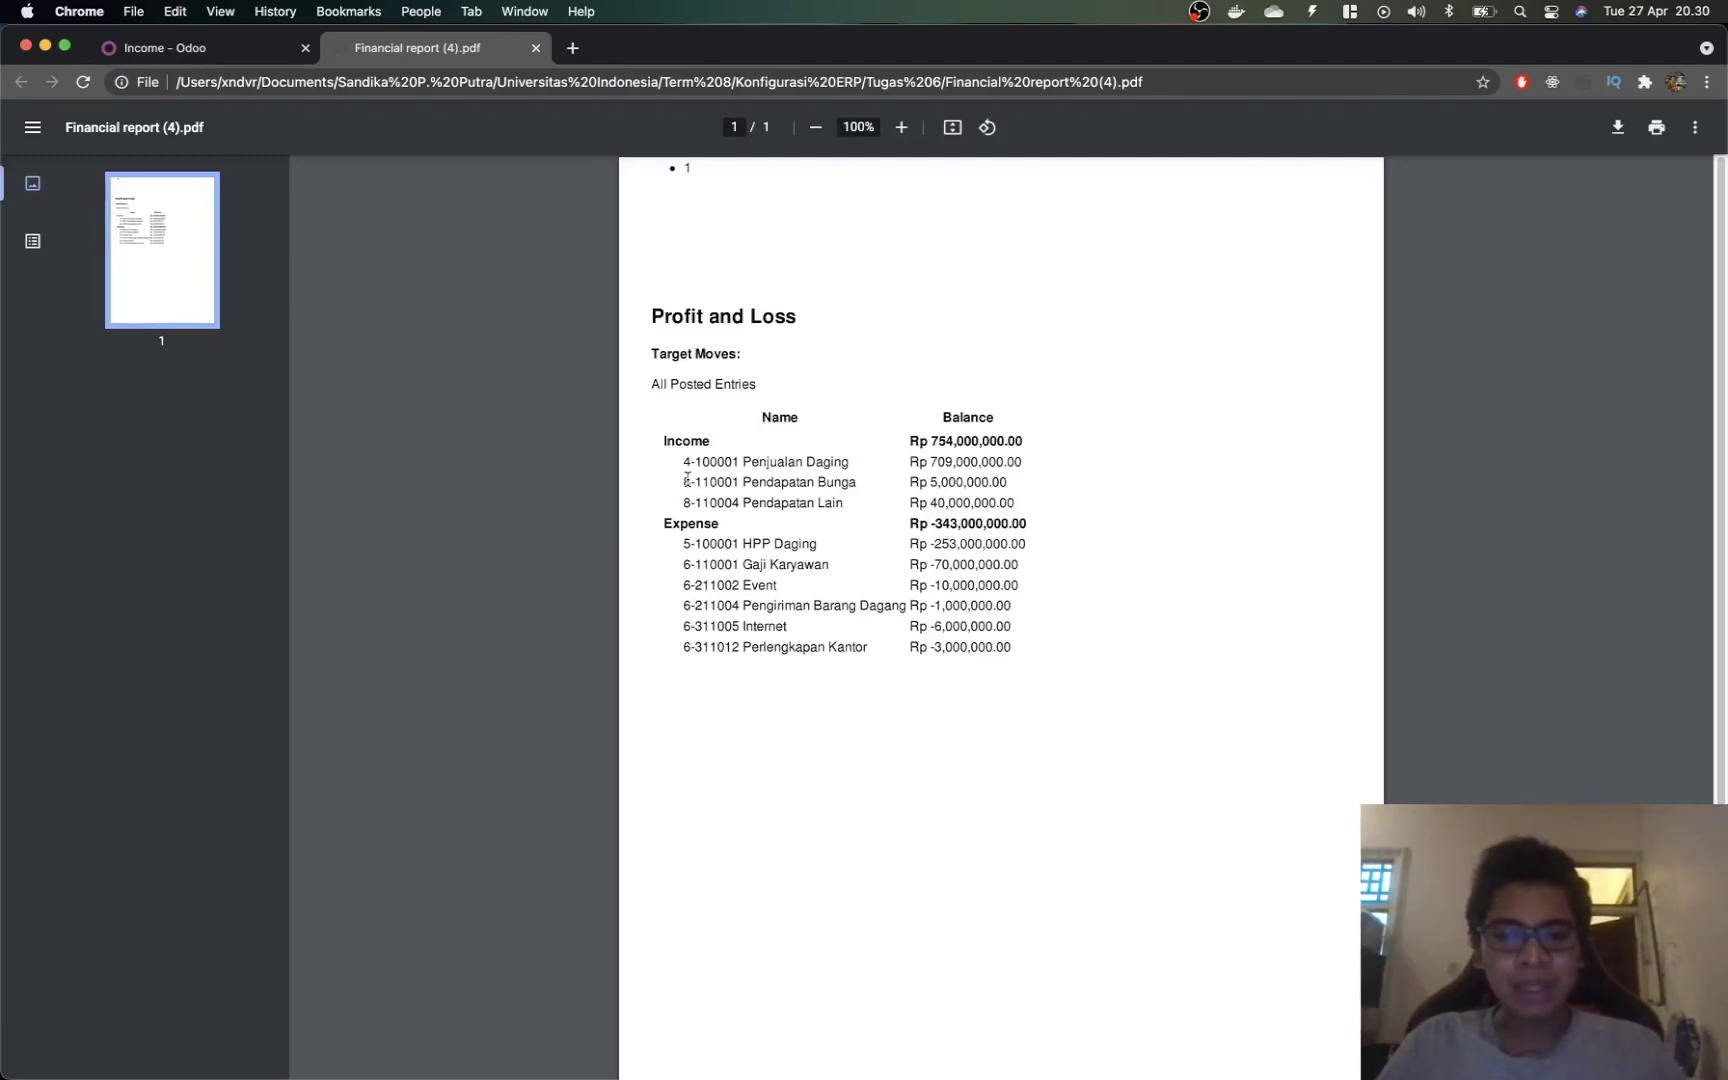
Step: Compare the Profit and Loss PDF's income lines with Pendapatan and Pendapatan Lain-lain in the guide in Preview
{"action": "left_click_drag", "start_coordinate": [684, 482], "coordinate": [771, 517]}
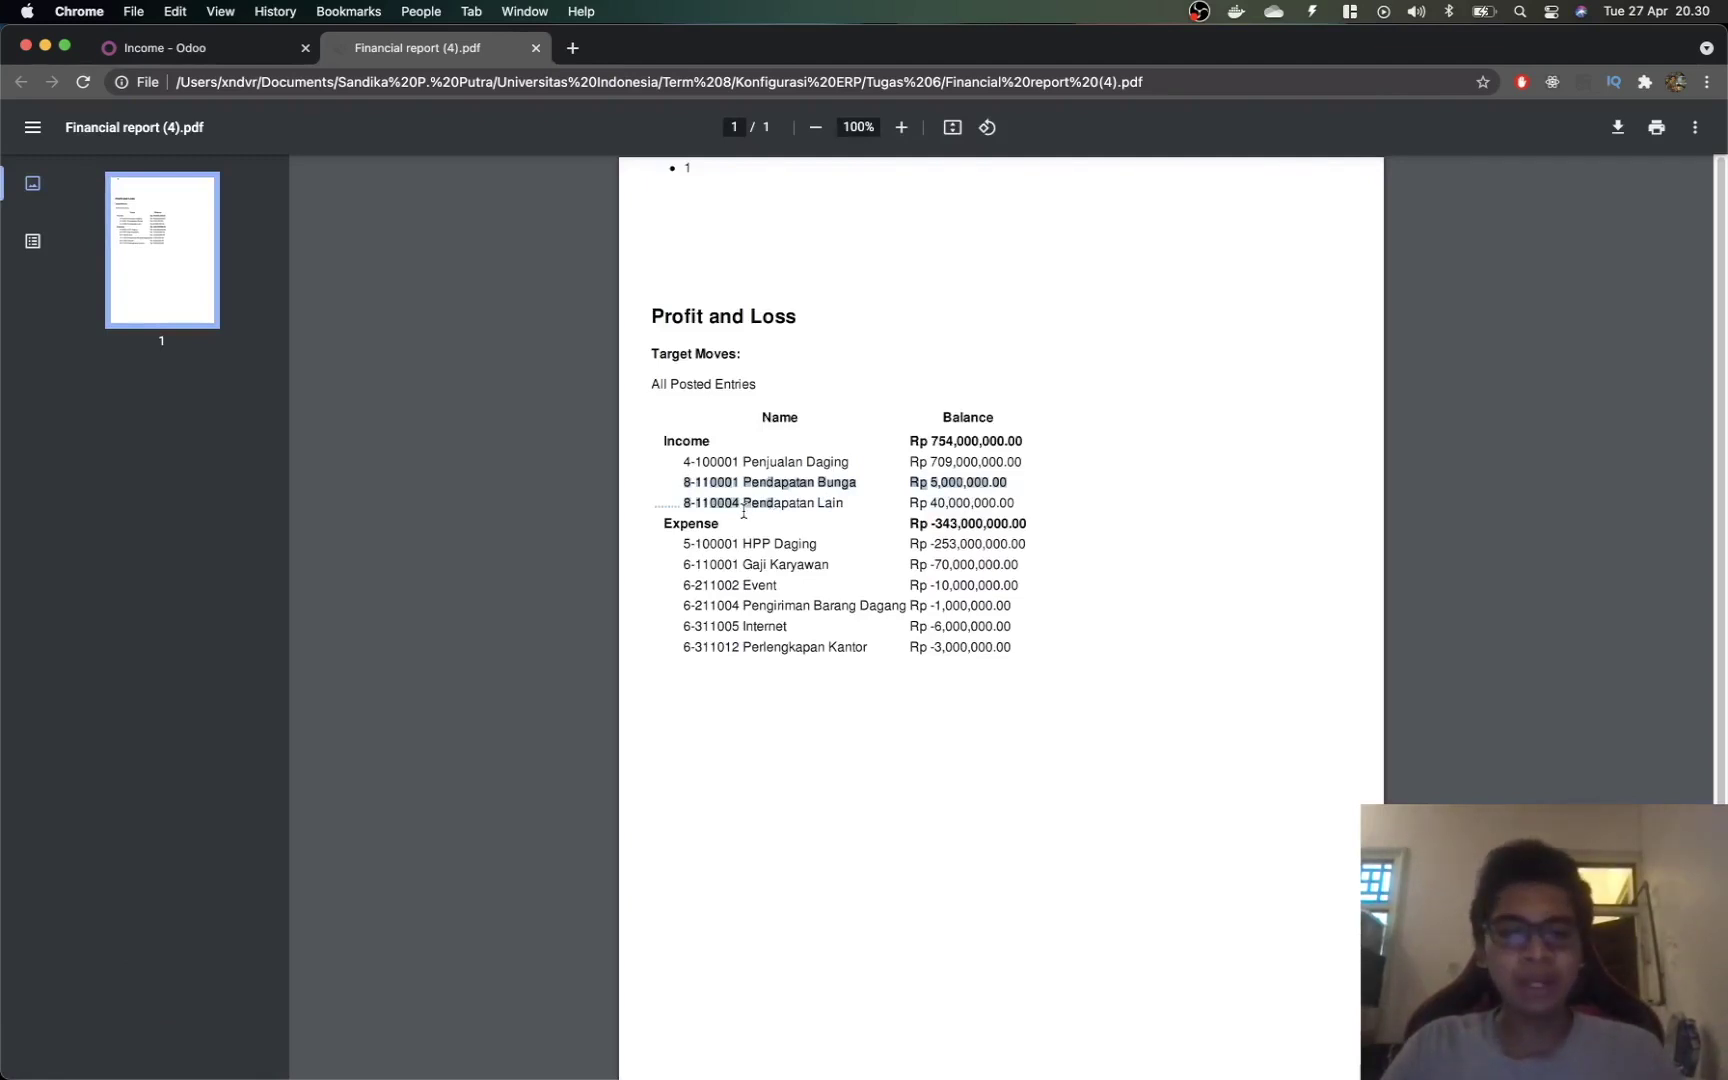
{"action": "left_click", "coordinate": [689, 490]}
{"action": "left_click_drag", "start_coordinate": [688, 486], "coordinate": [855, 518]}
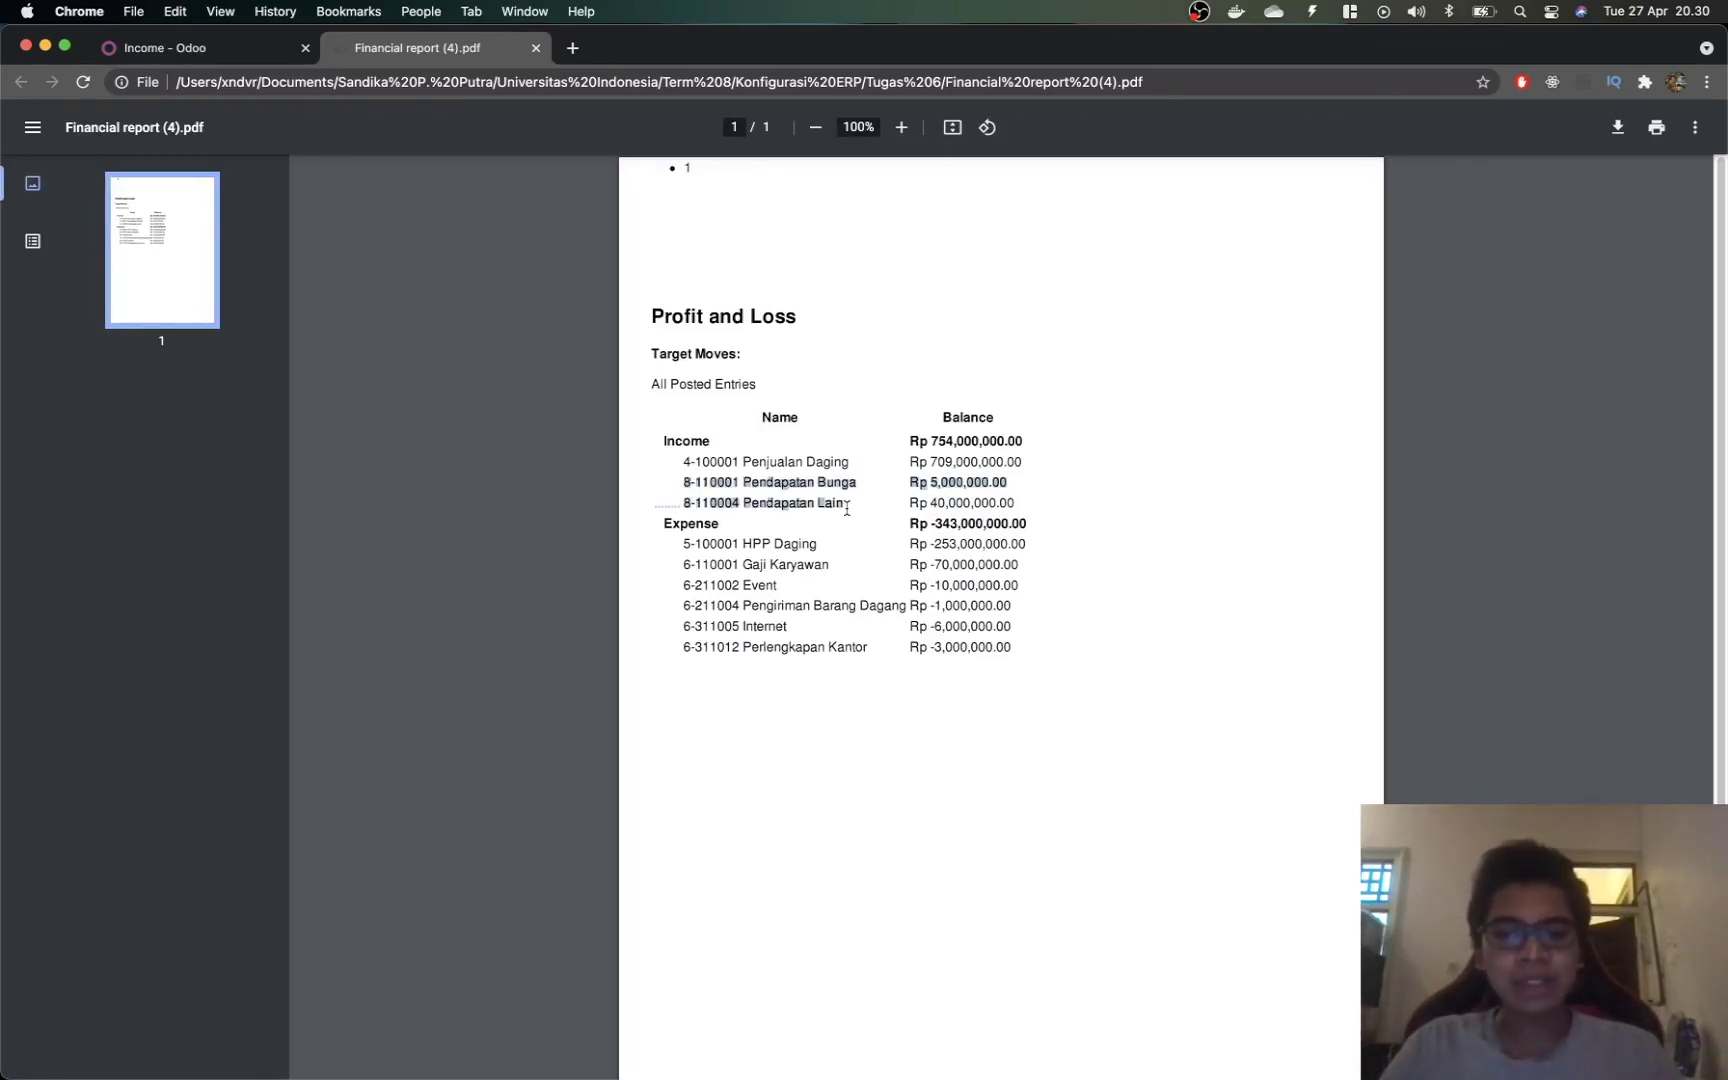
{"action": "left_click", "coordinate": [756, 480]}
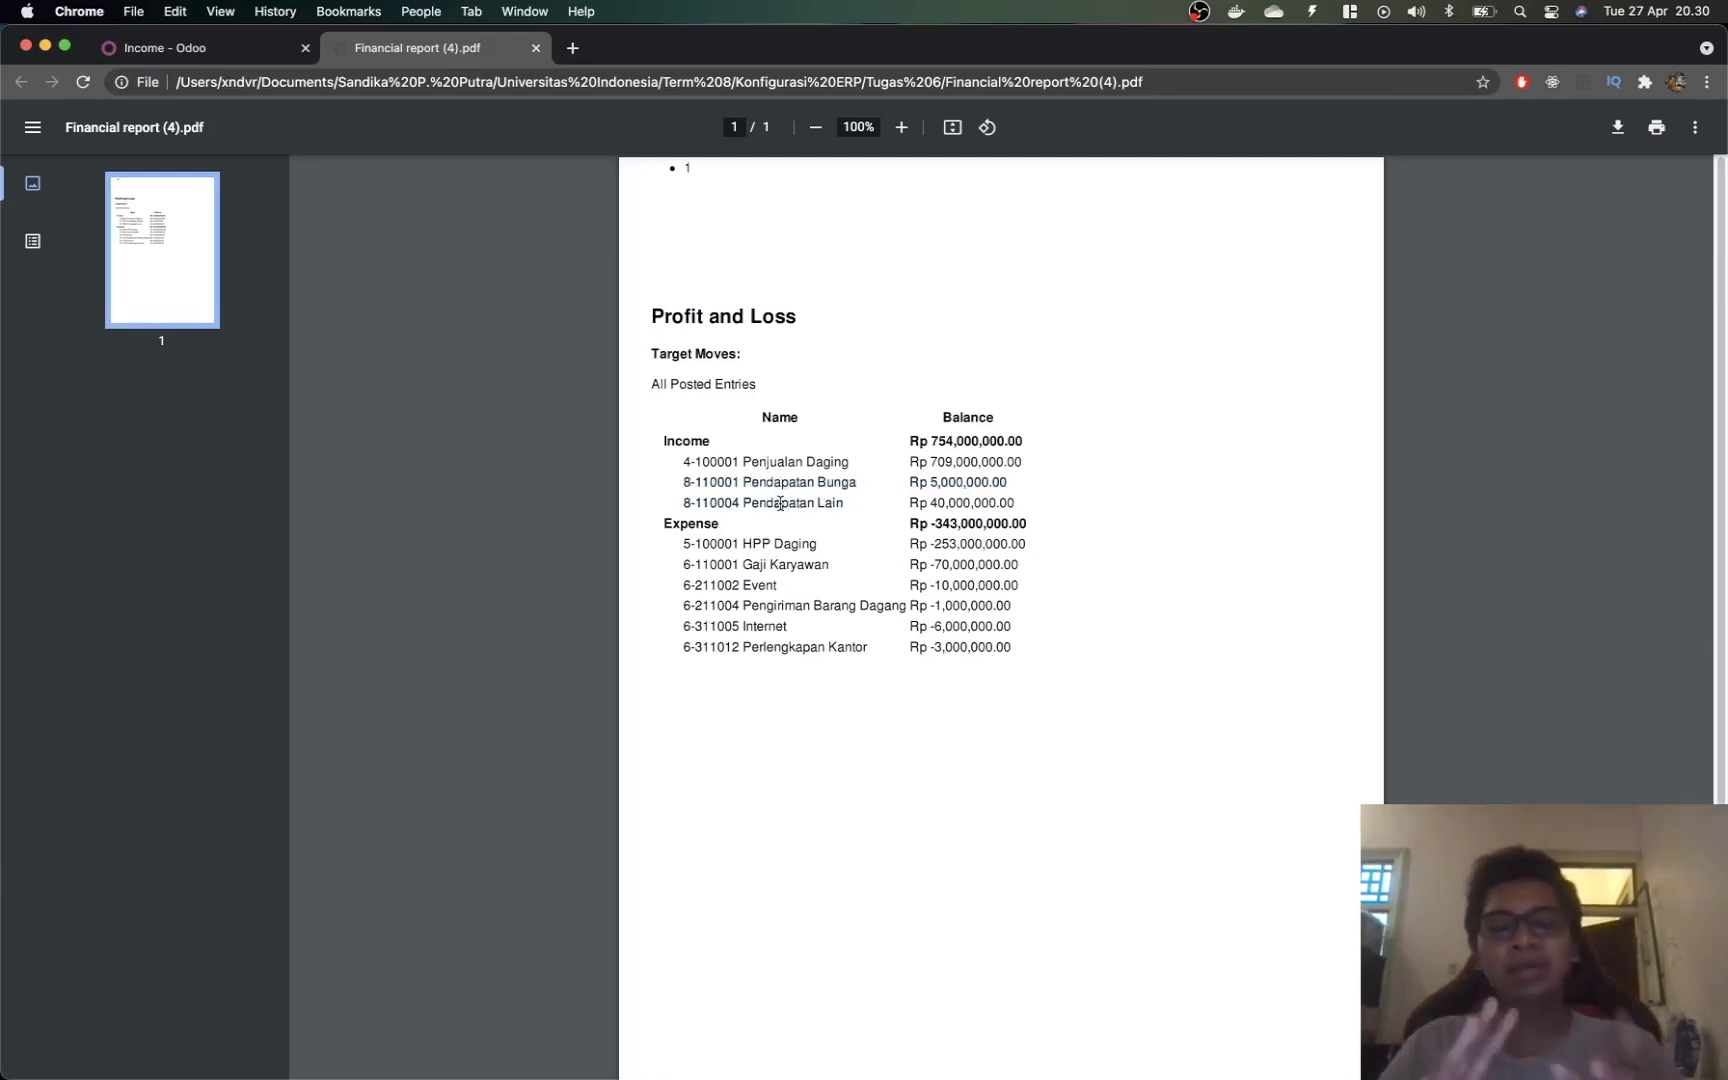
{"action": "key", "text": "super+Tab"}
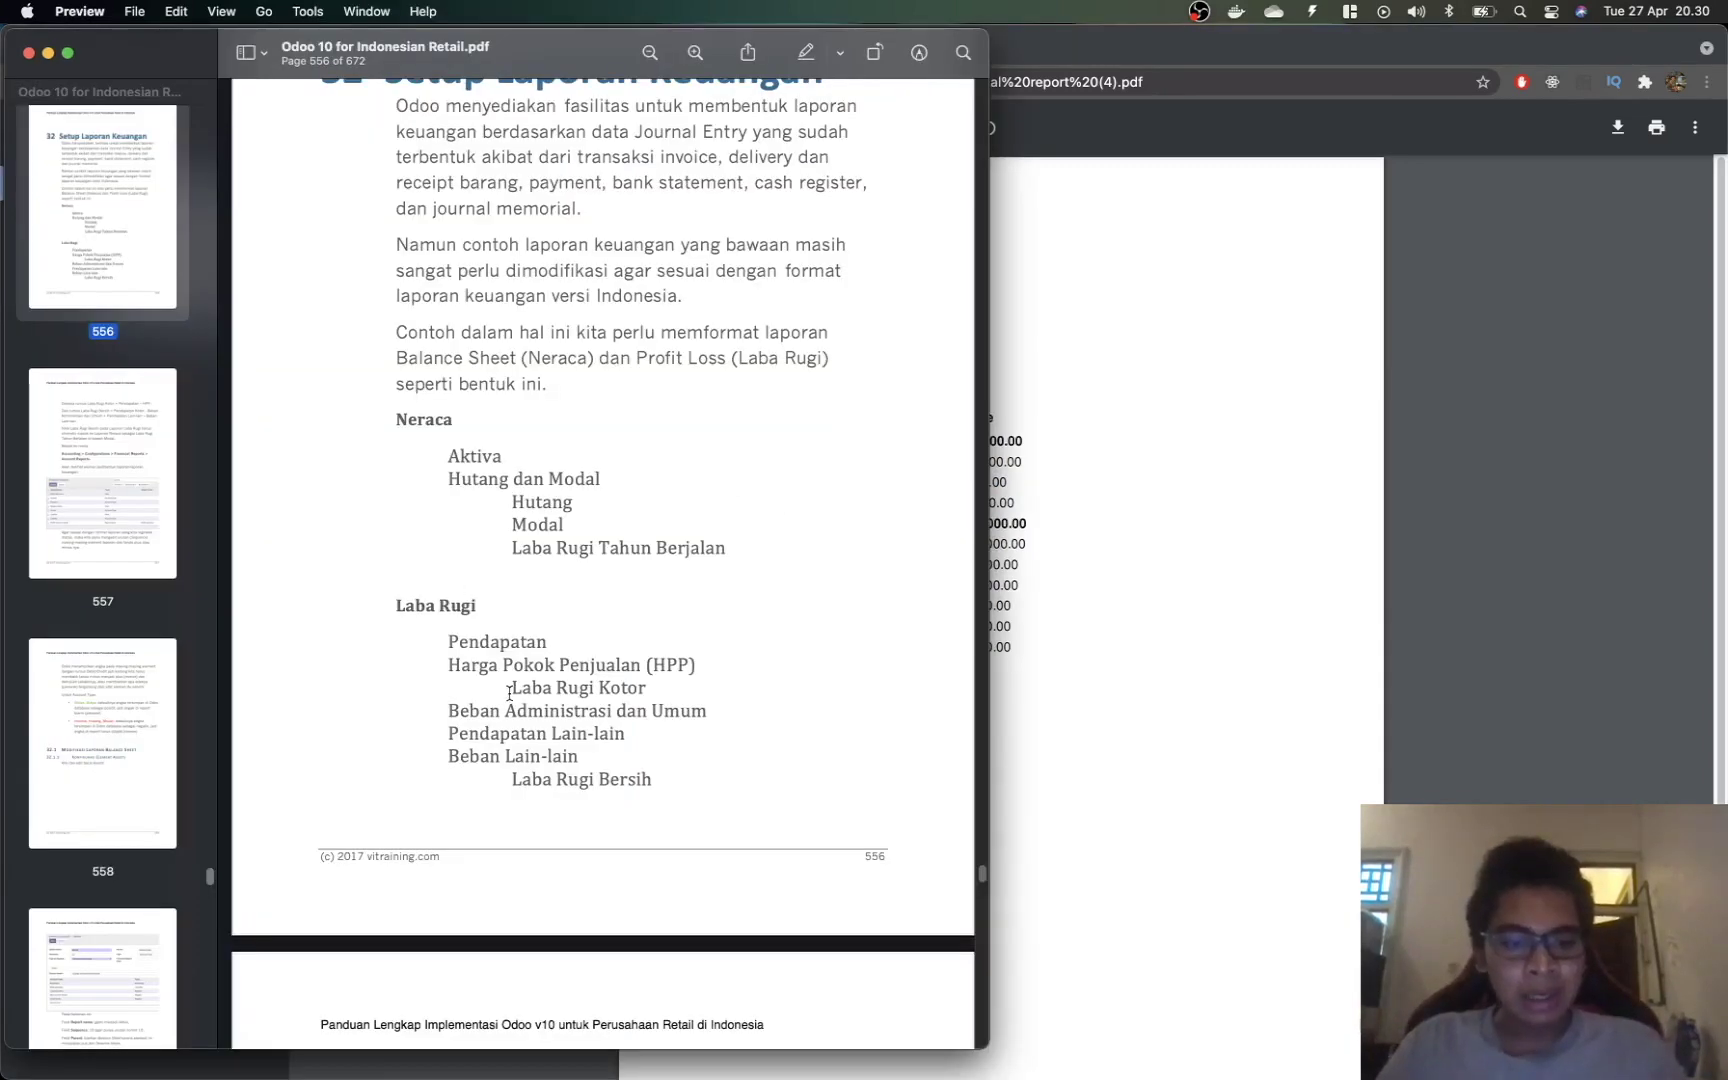
{"action": "left_click_drag", "start_coordinate": [449, 733], "coordinate": [679, 732]}
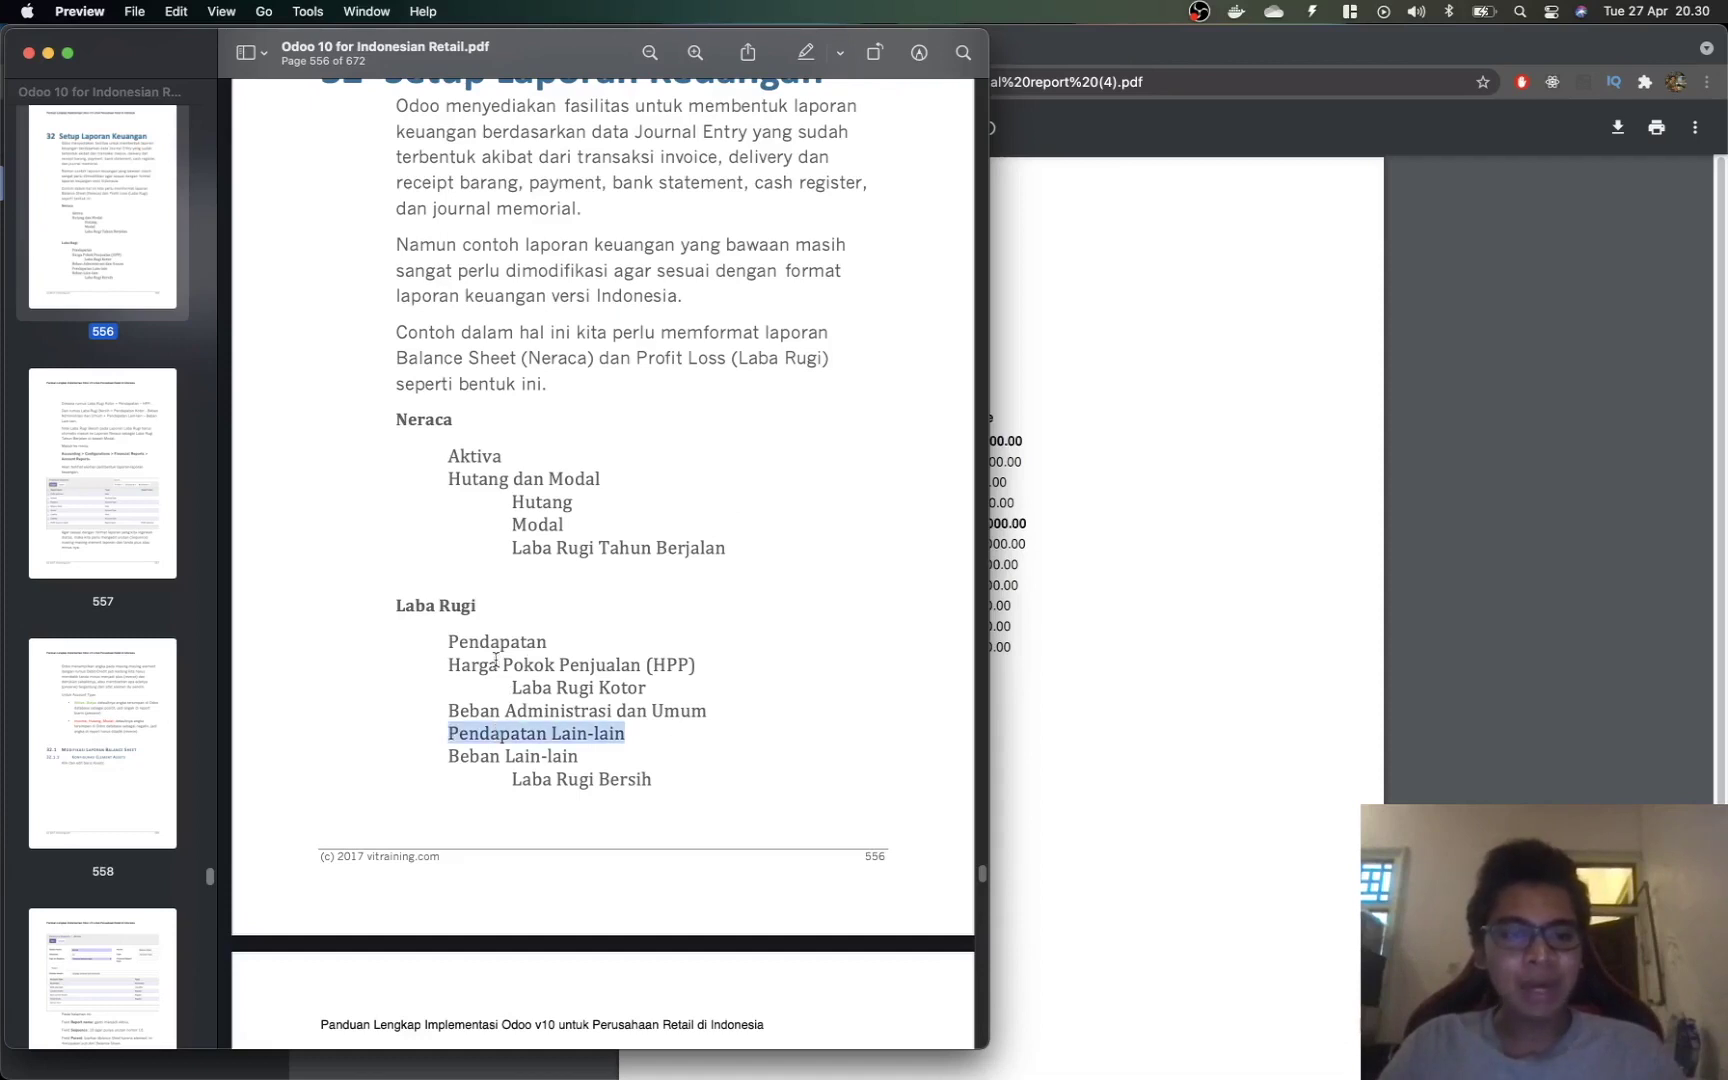
{"action": "left_click_drag", "start_coordinate": [449, 641], "coordinate": [660, 640]}
{"action": "key", "text": "super+Tab"}
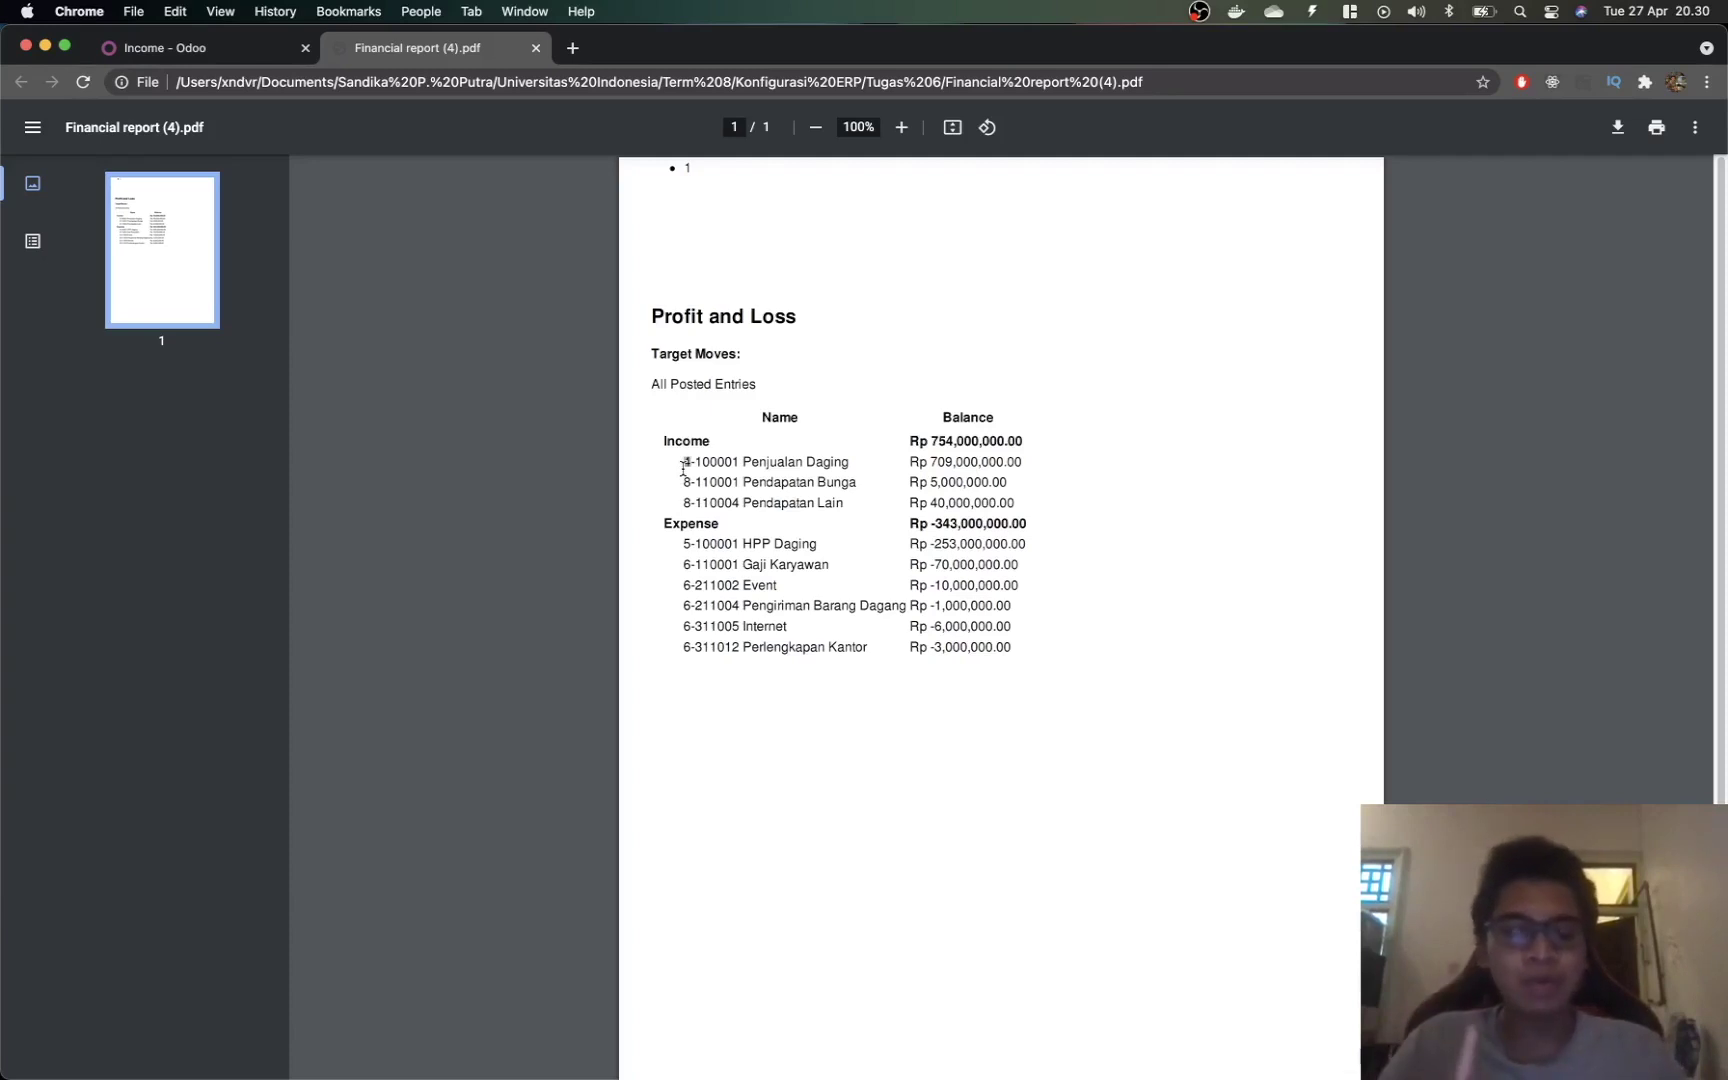
Step: Return to the Odoo tab, close the print dialog, and edit the Income report with sequence 1 and without the Other Income account type
{"action": "left_click", "coordinate": [229, 48]}
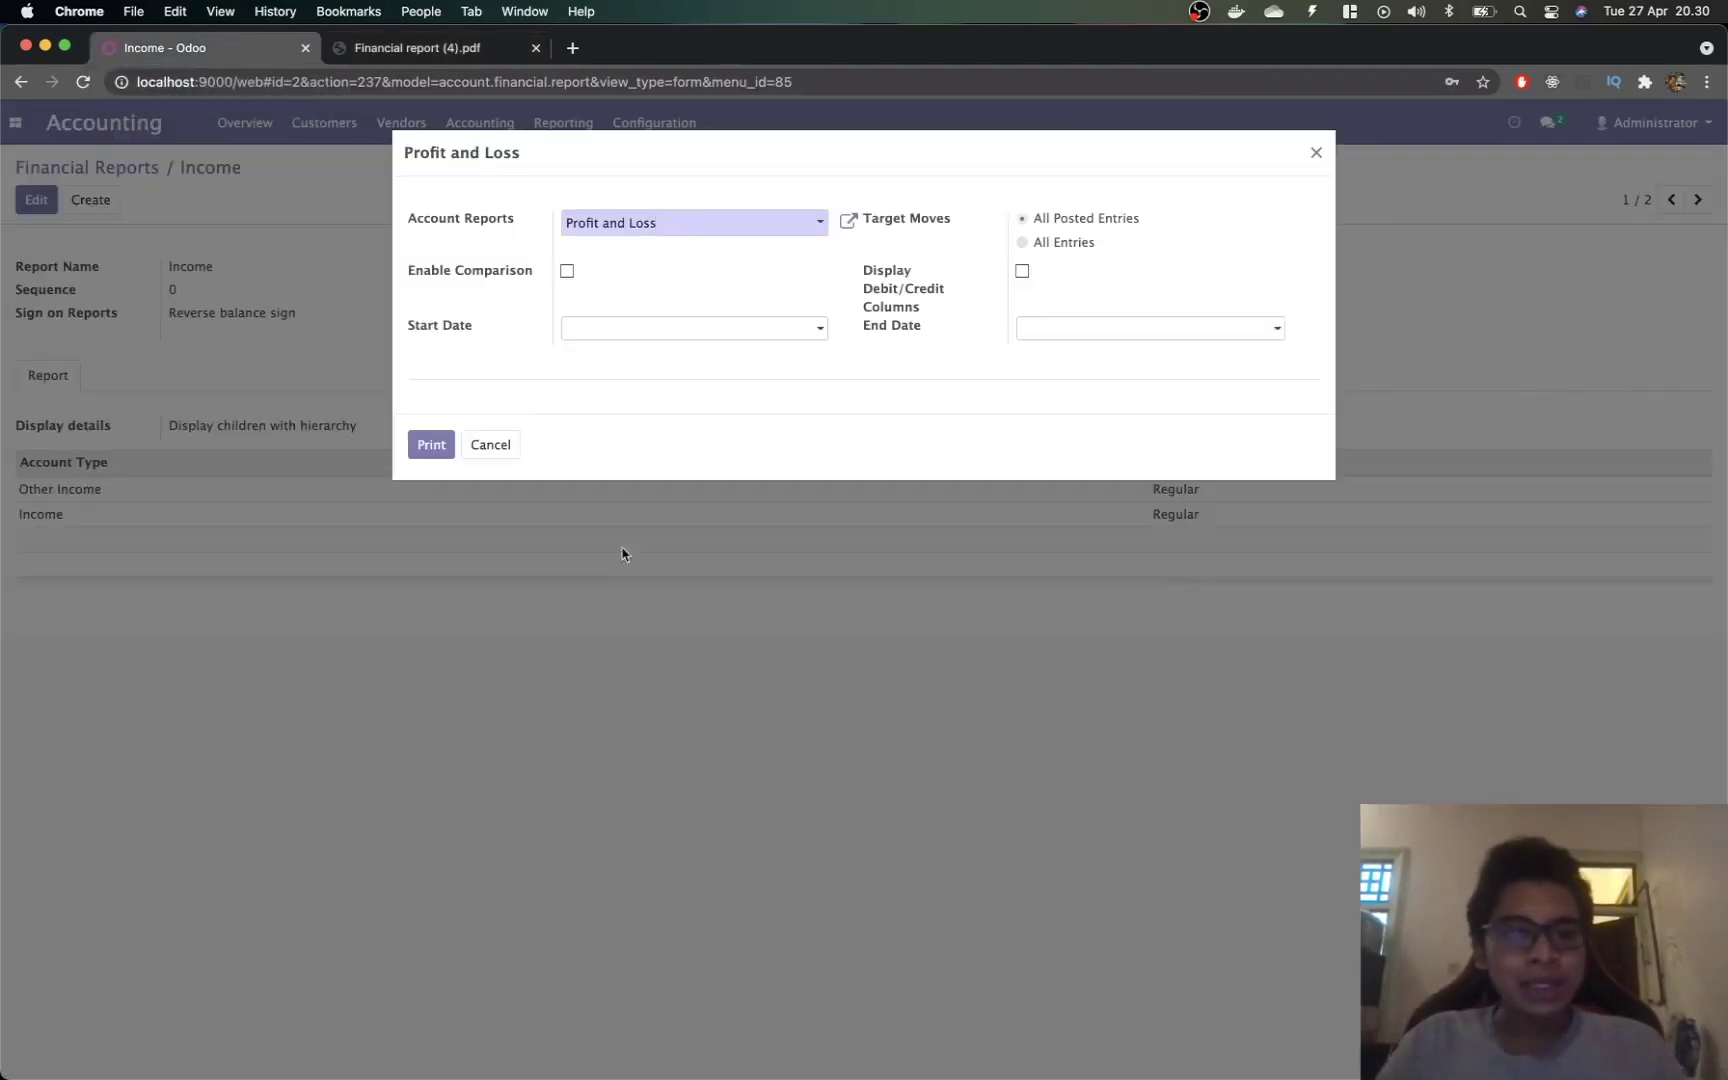
{"action": "key", "text": "Escape"}
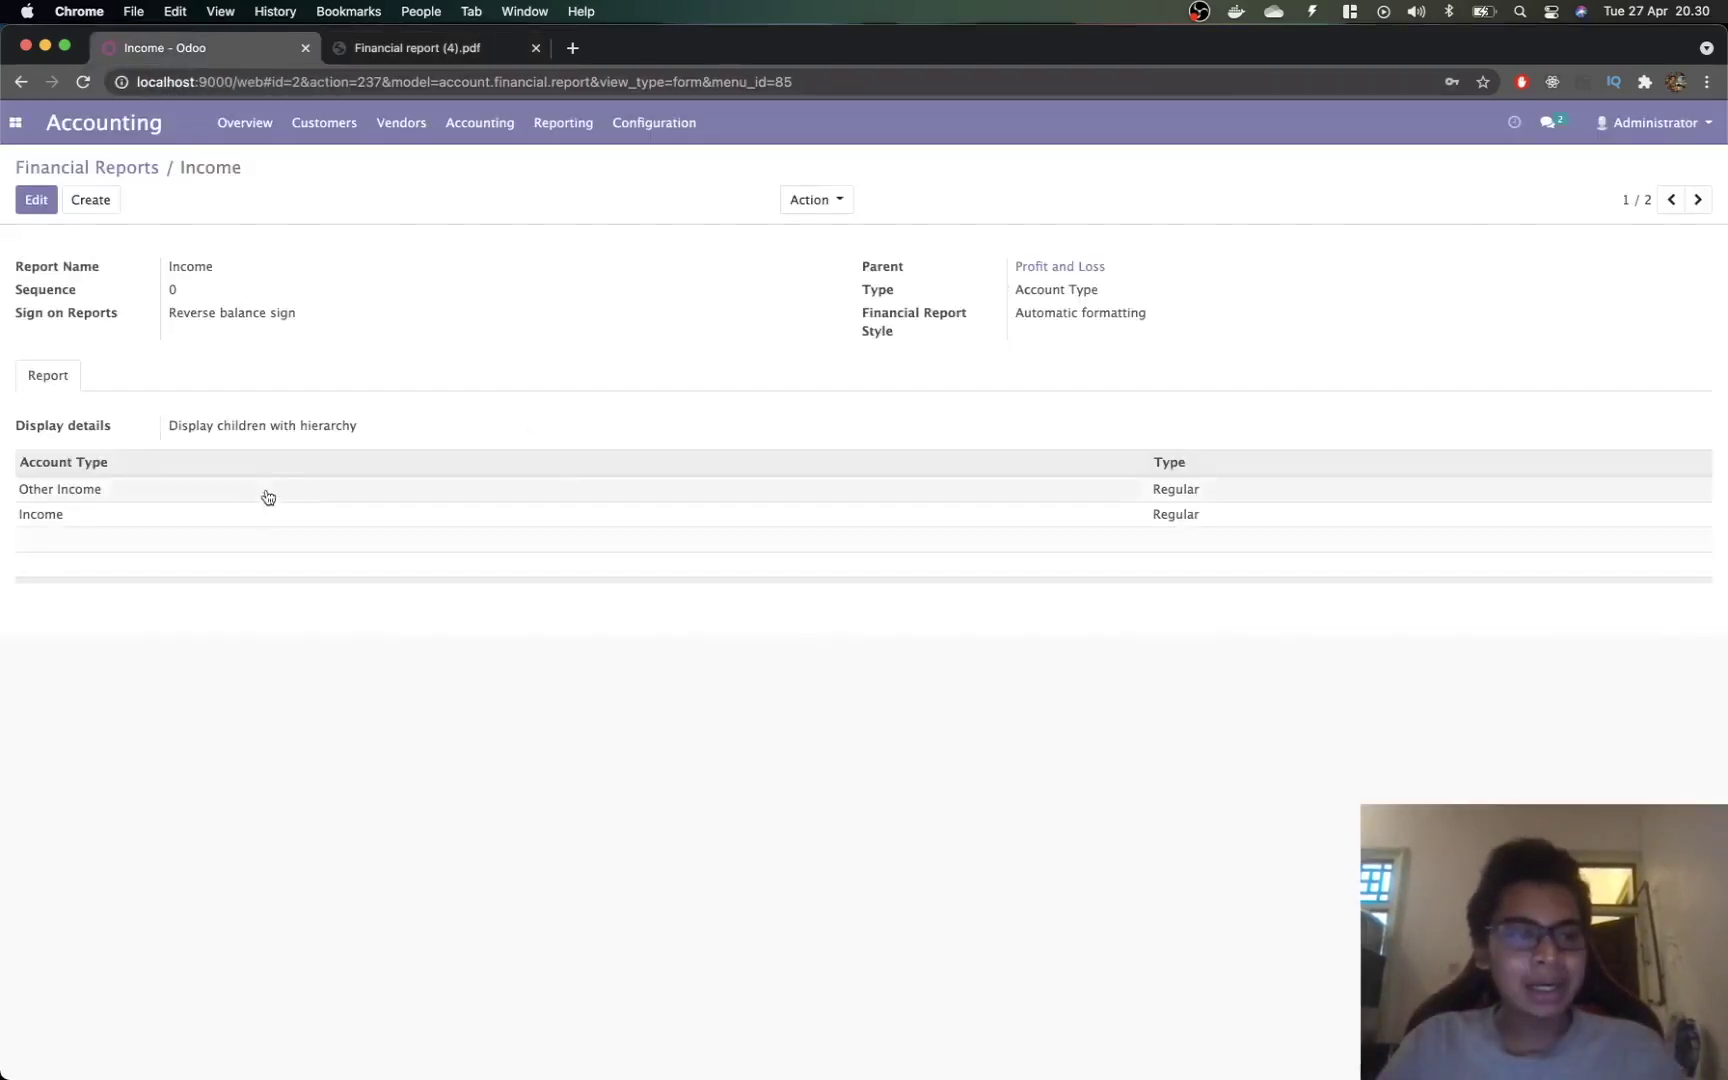
{"action": "left_click", "coordinate": [125, 168]}
{"action": "left_click", "coordinate": [62, 311]}
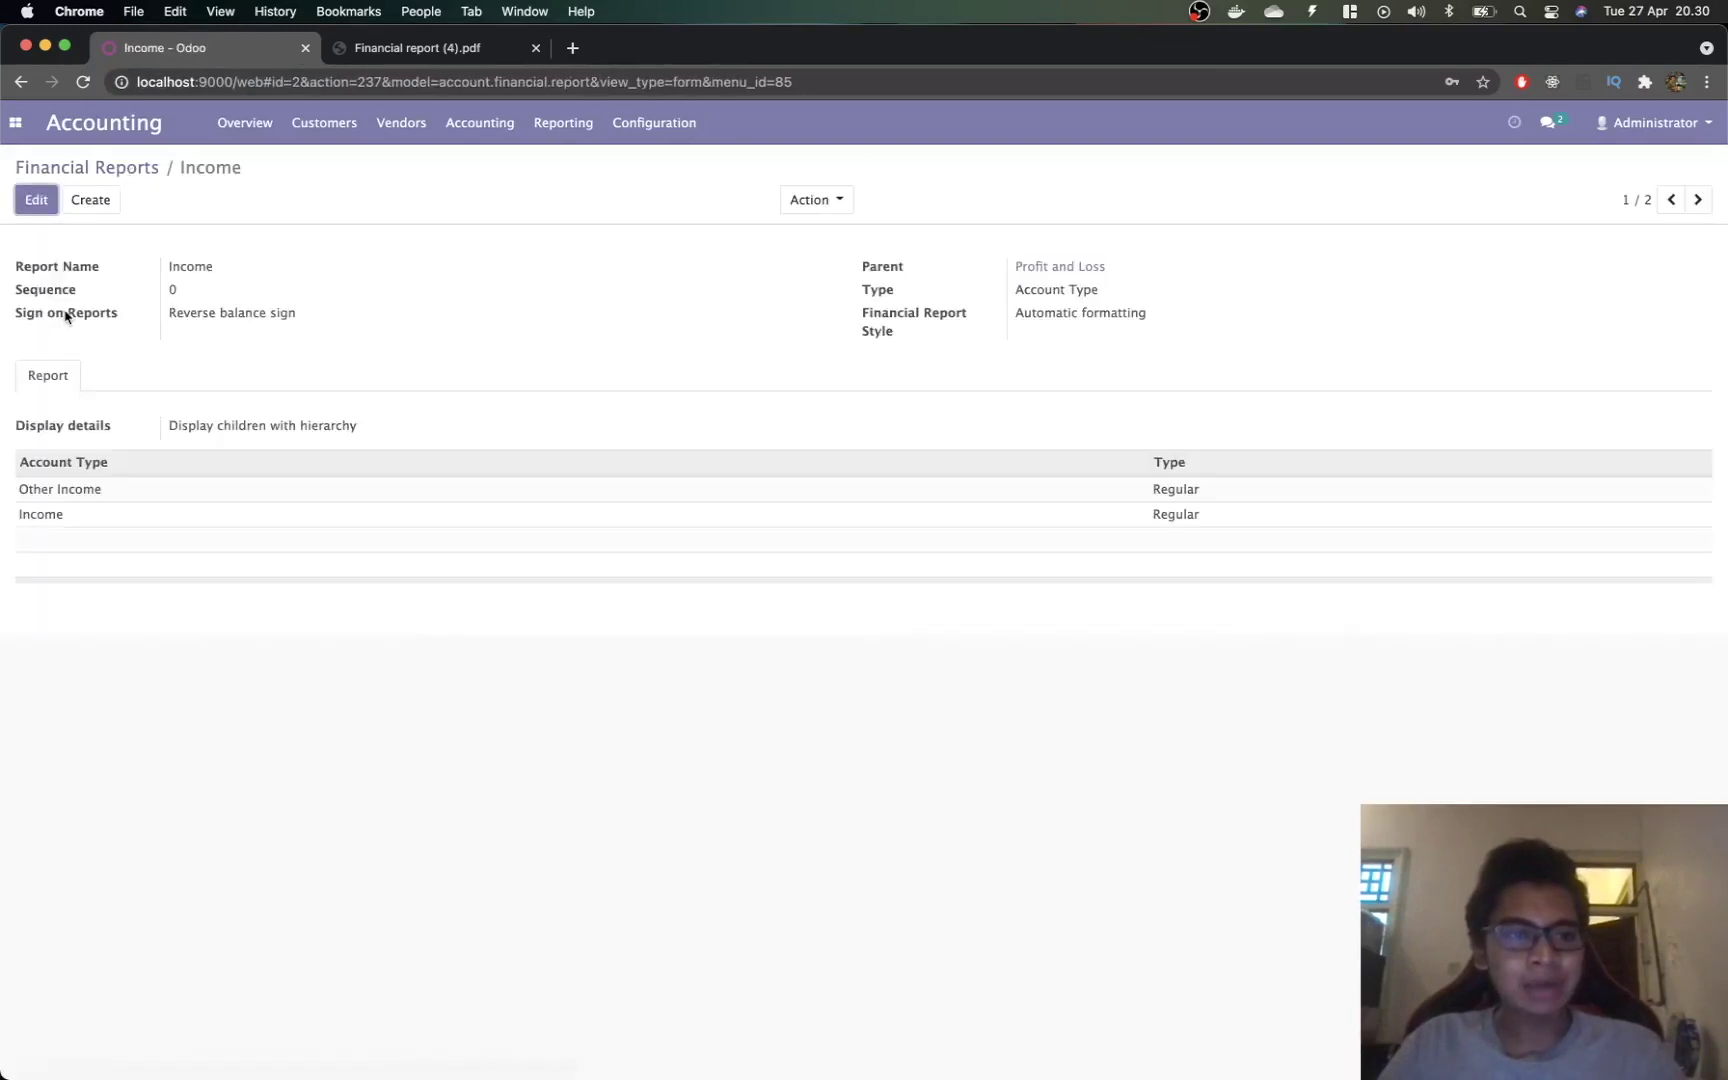
{"action": "left_click", "coordinate": [40, 201]}
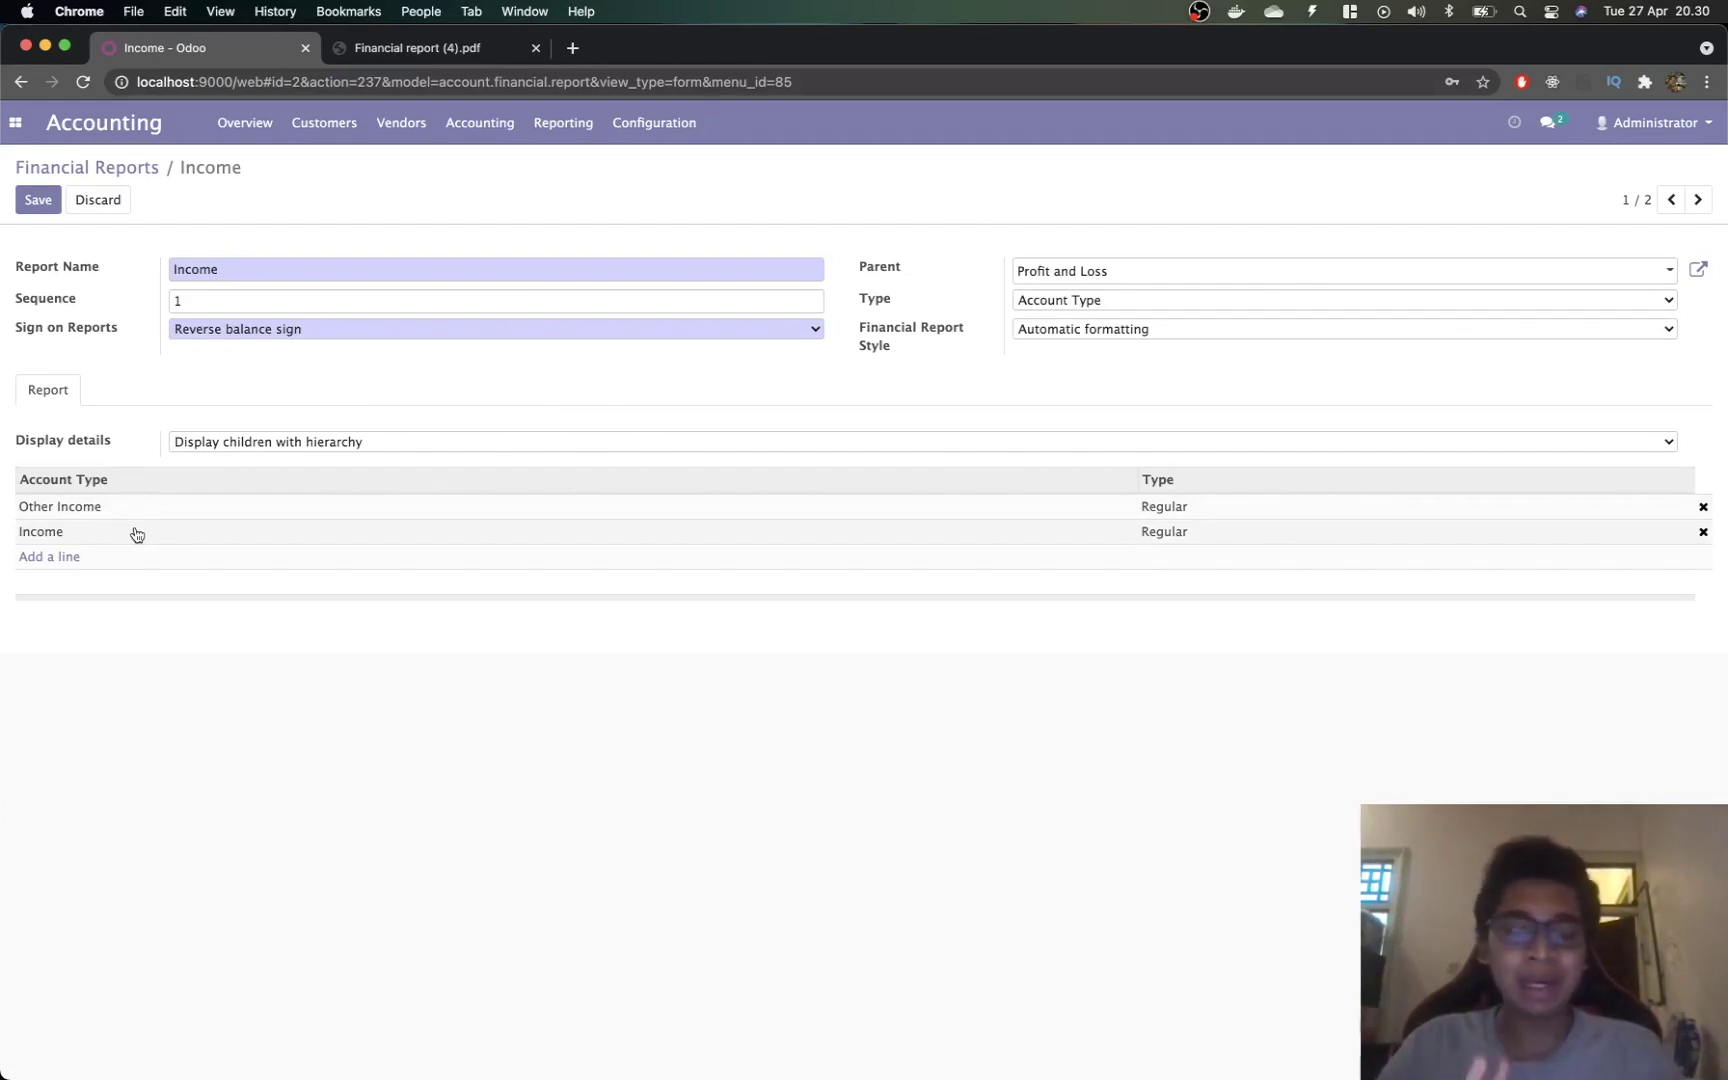
{"action": "left_click", "coordinate": [1704, 510]}
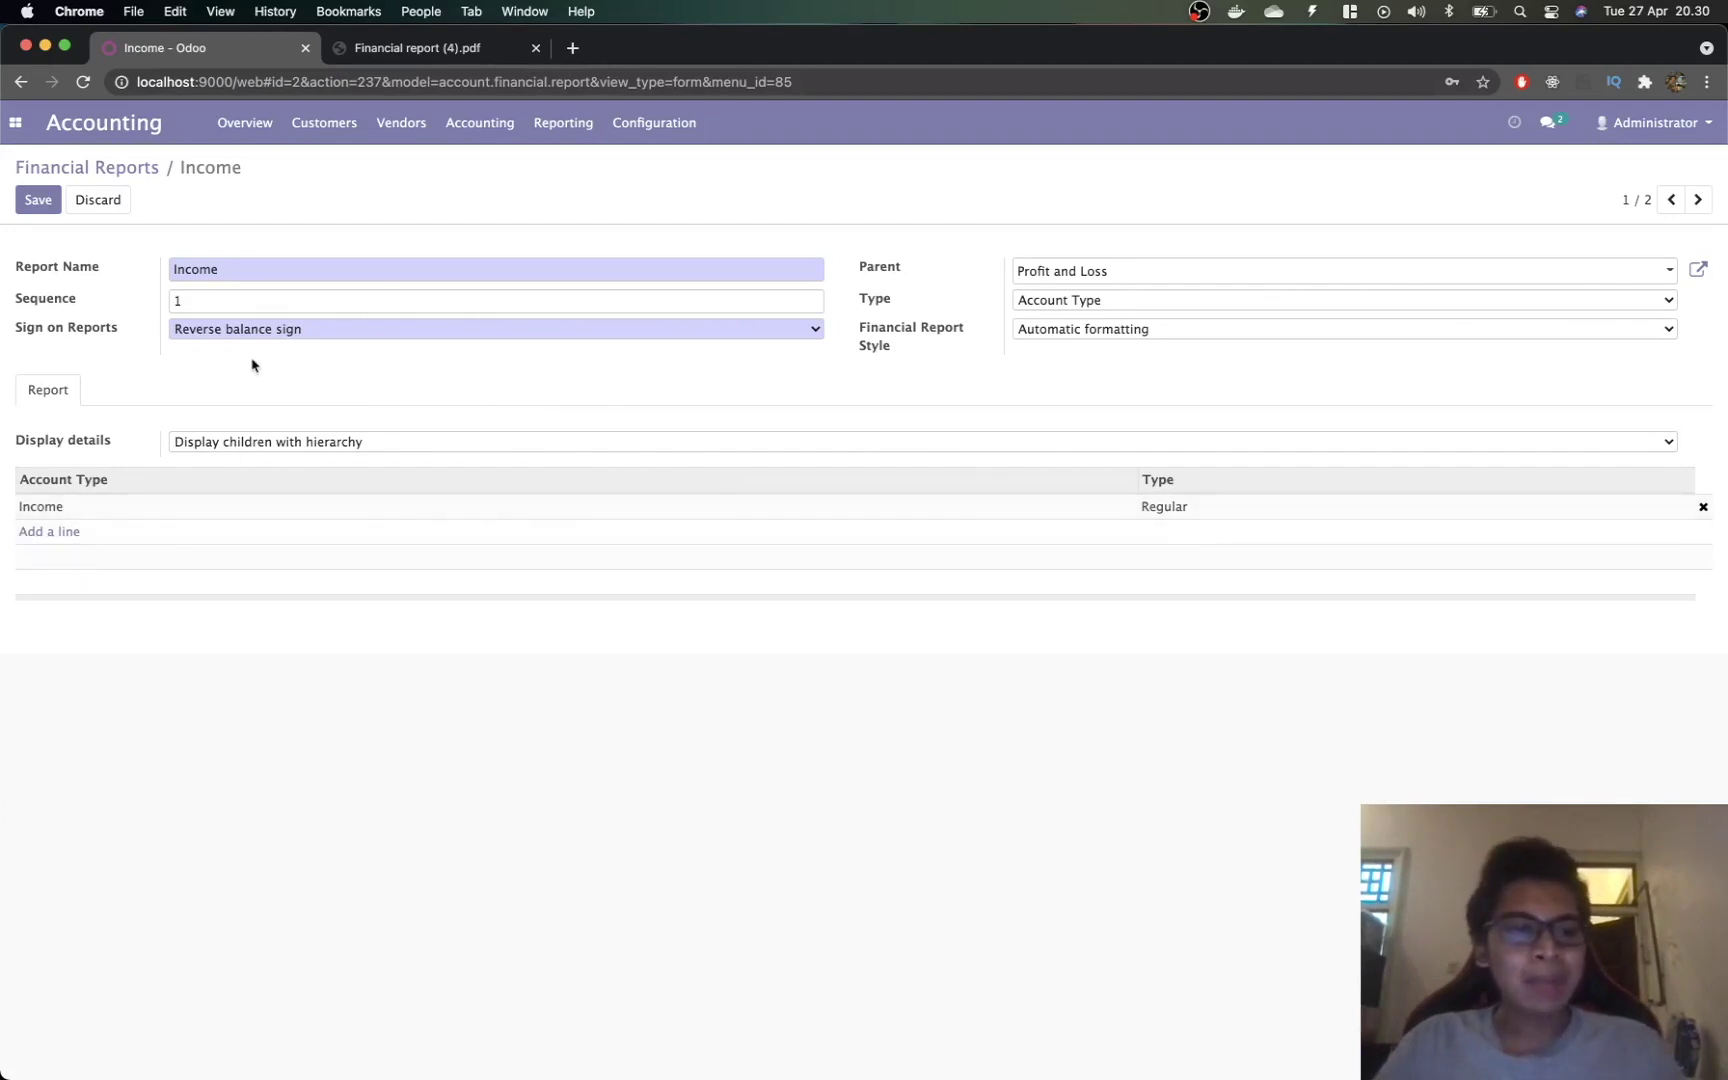
Step: Read the preserve and reverse sign rules for account types on page 558 of the guide in Preview
{"action": "key", "text": "super+Tab"}
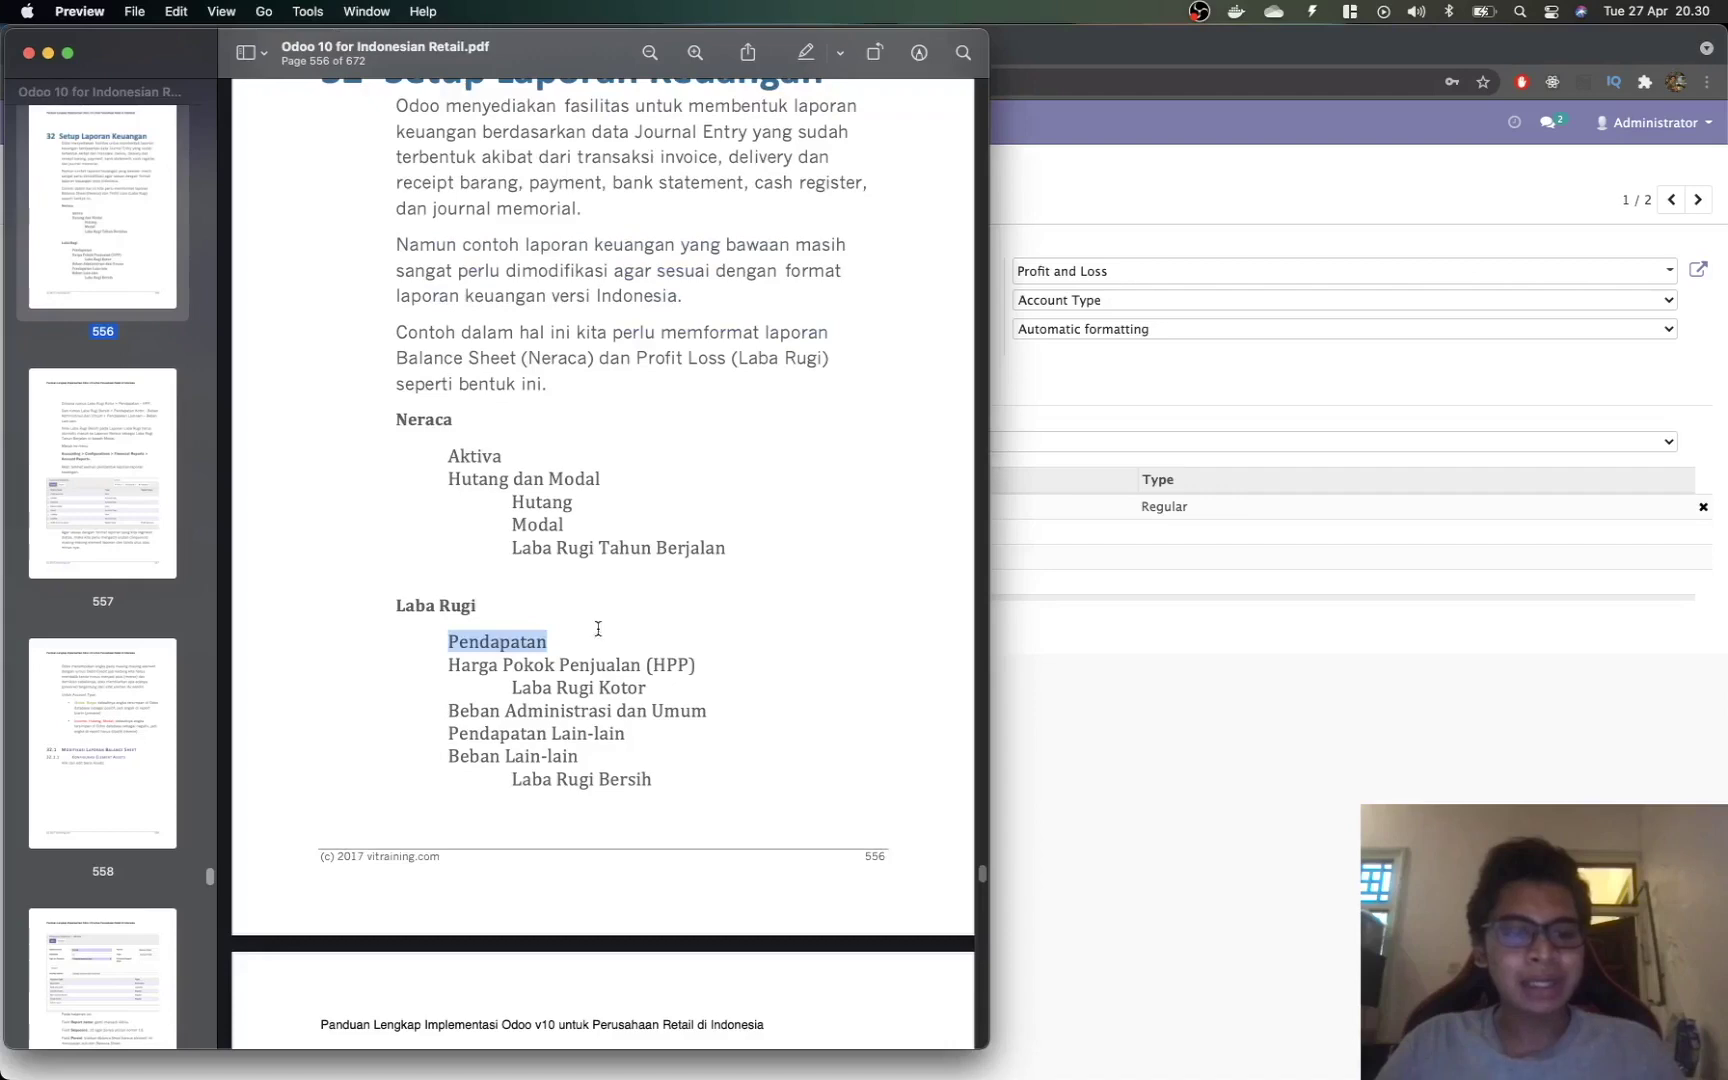
{"action": "scroll", "coordinate": [598, 628], "scroll_direction": "down", "scroll_amount": 20}
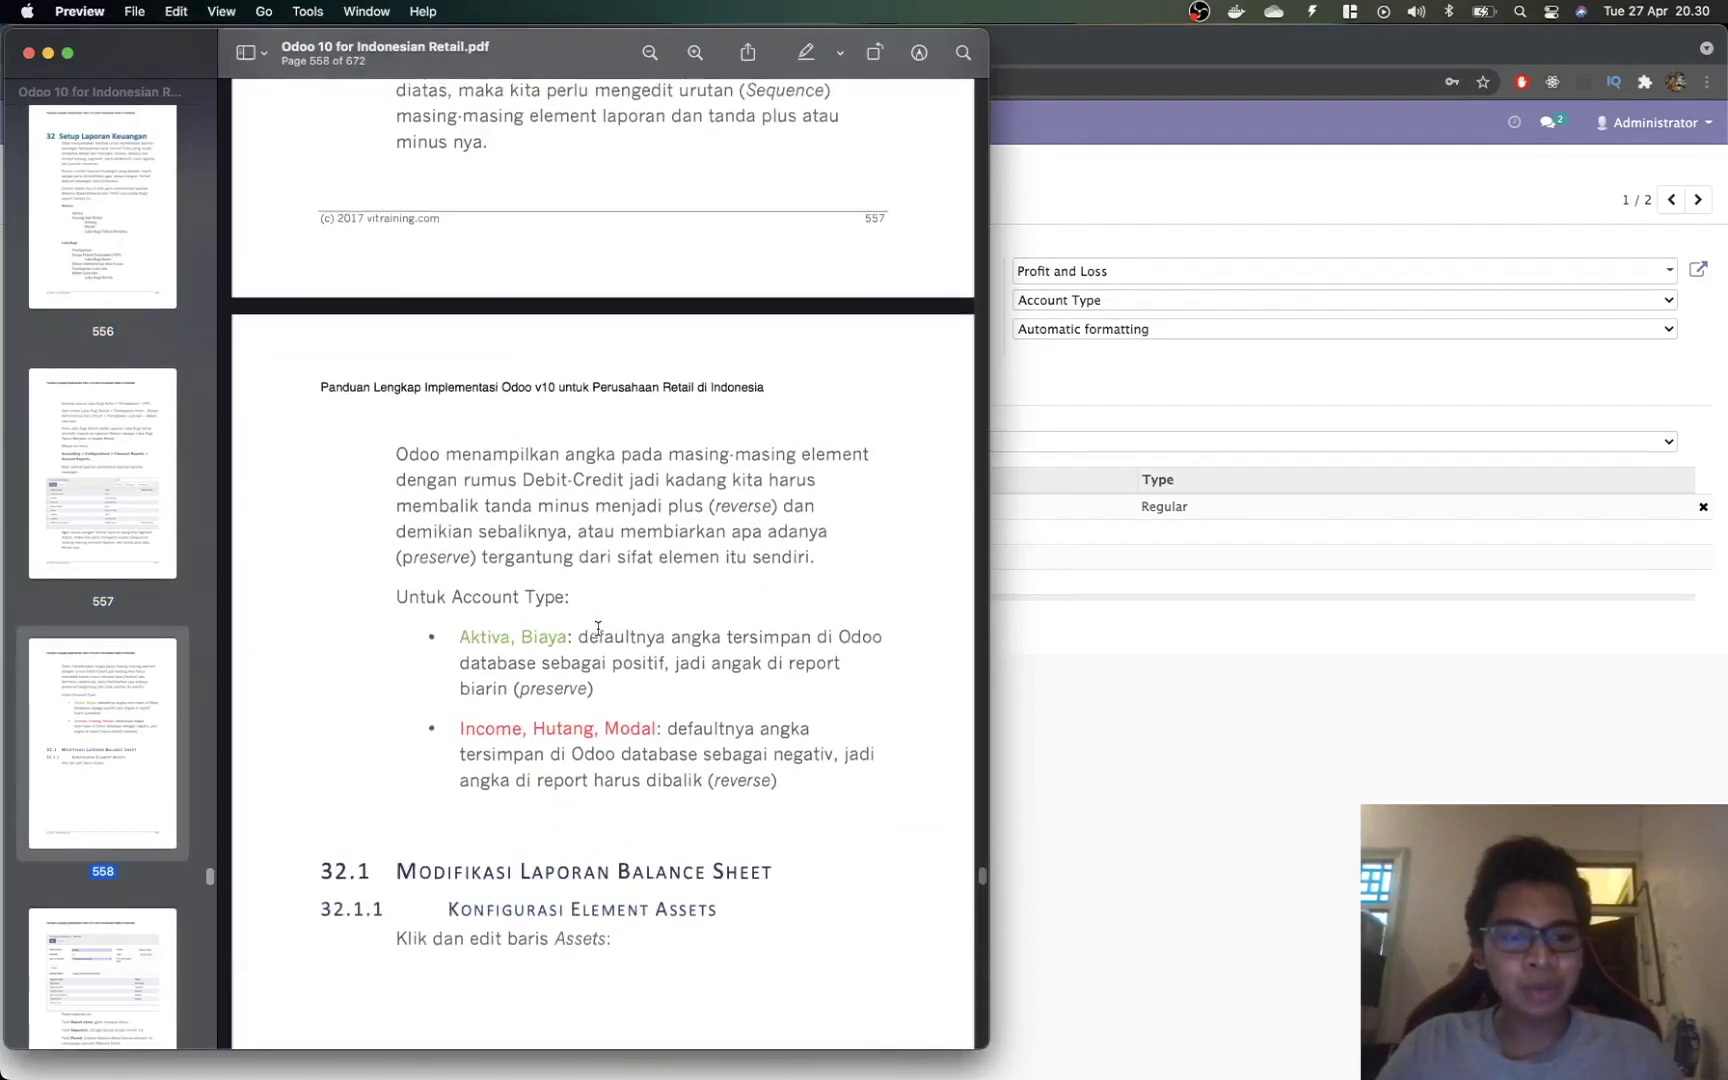
{"action": "scroll", "coordinate": [598, 628], "scroll_direction": "down", "scroll_amount": 1}
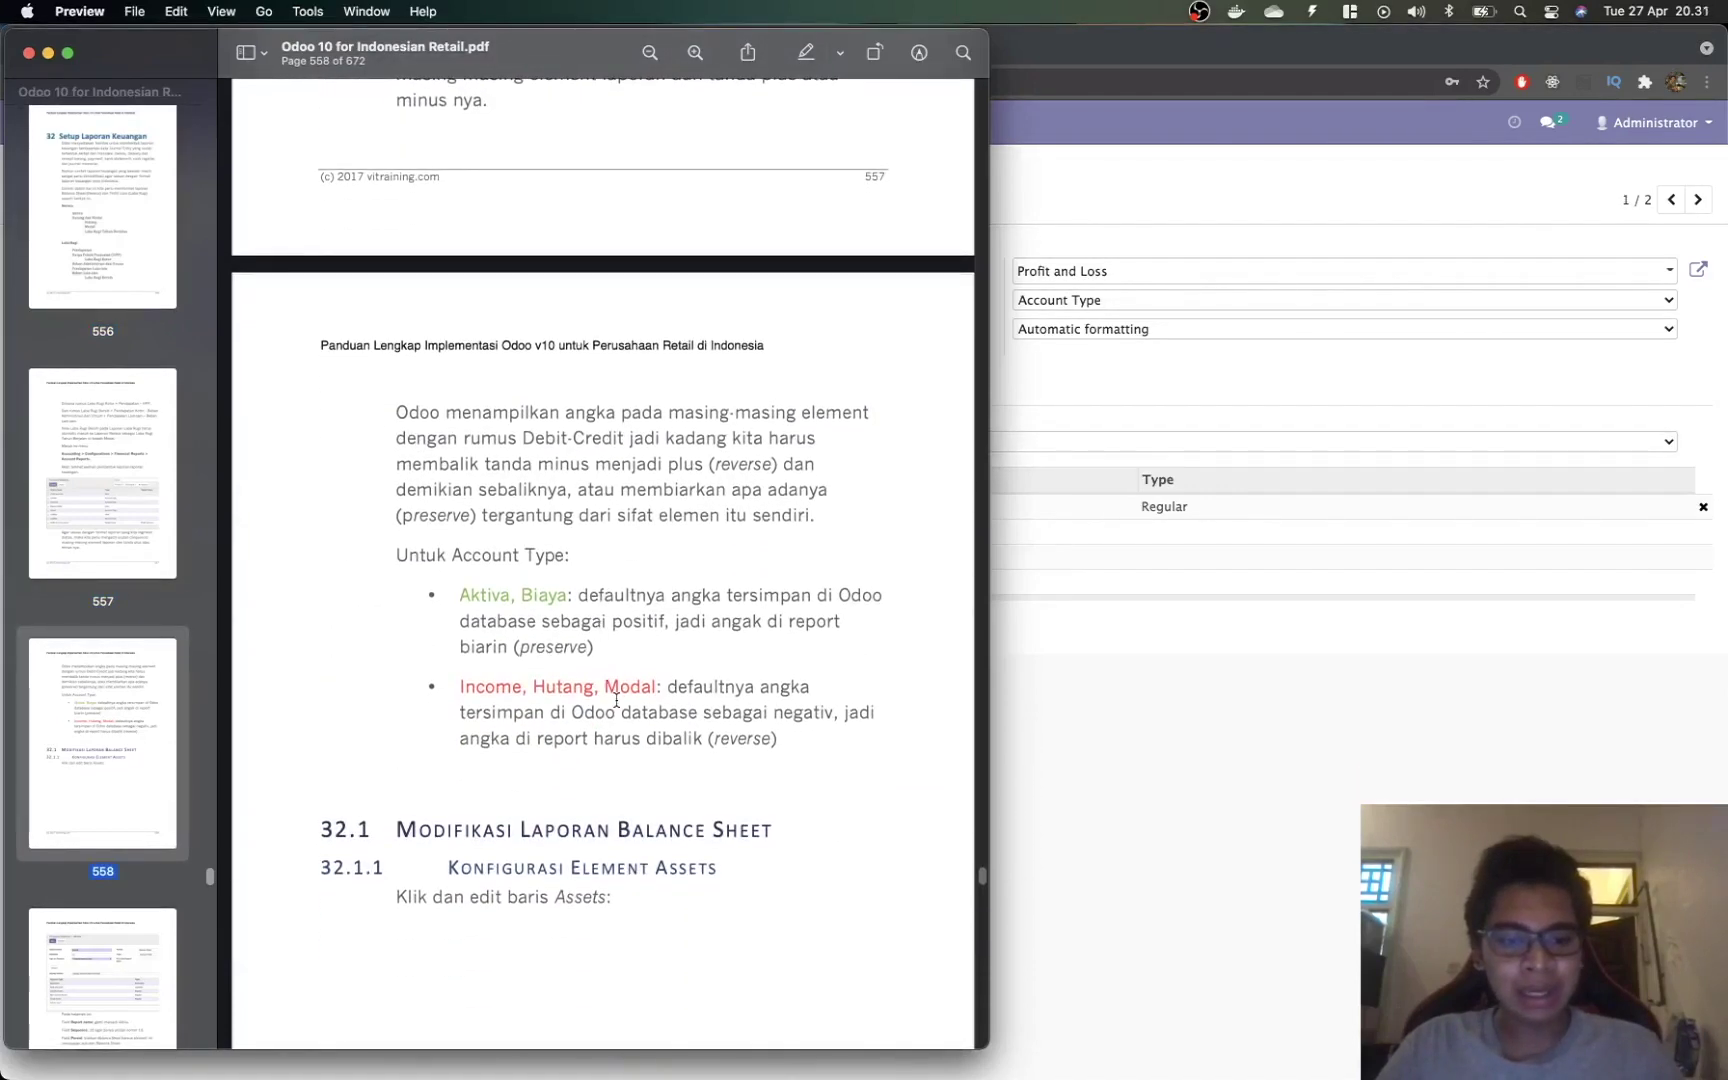
Step: Switch back to Odoo, set the Income report's sign on reports to Reverse balance sign, save it and return to the Financial Reports list
{"action": "scroll", "coordinate": [651, 703], "scroll_direction": "up", "scroll_amount": 15}
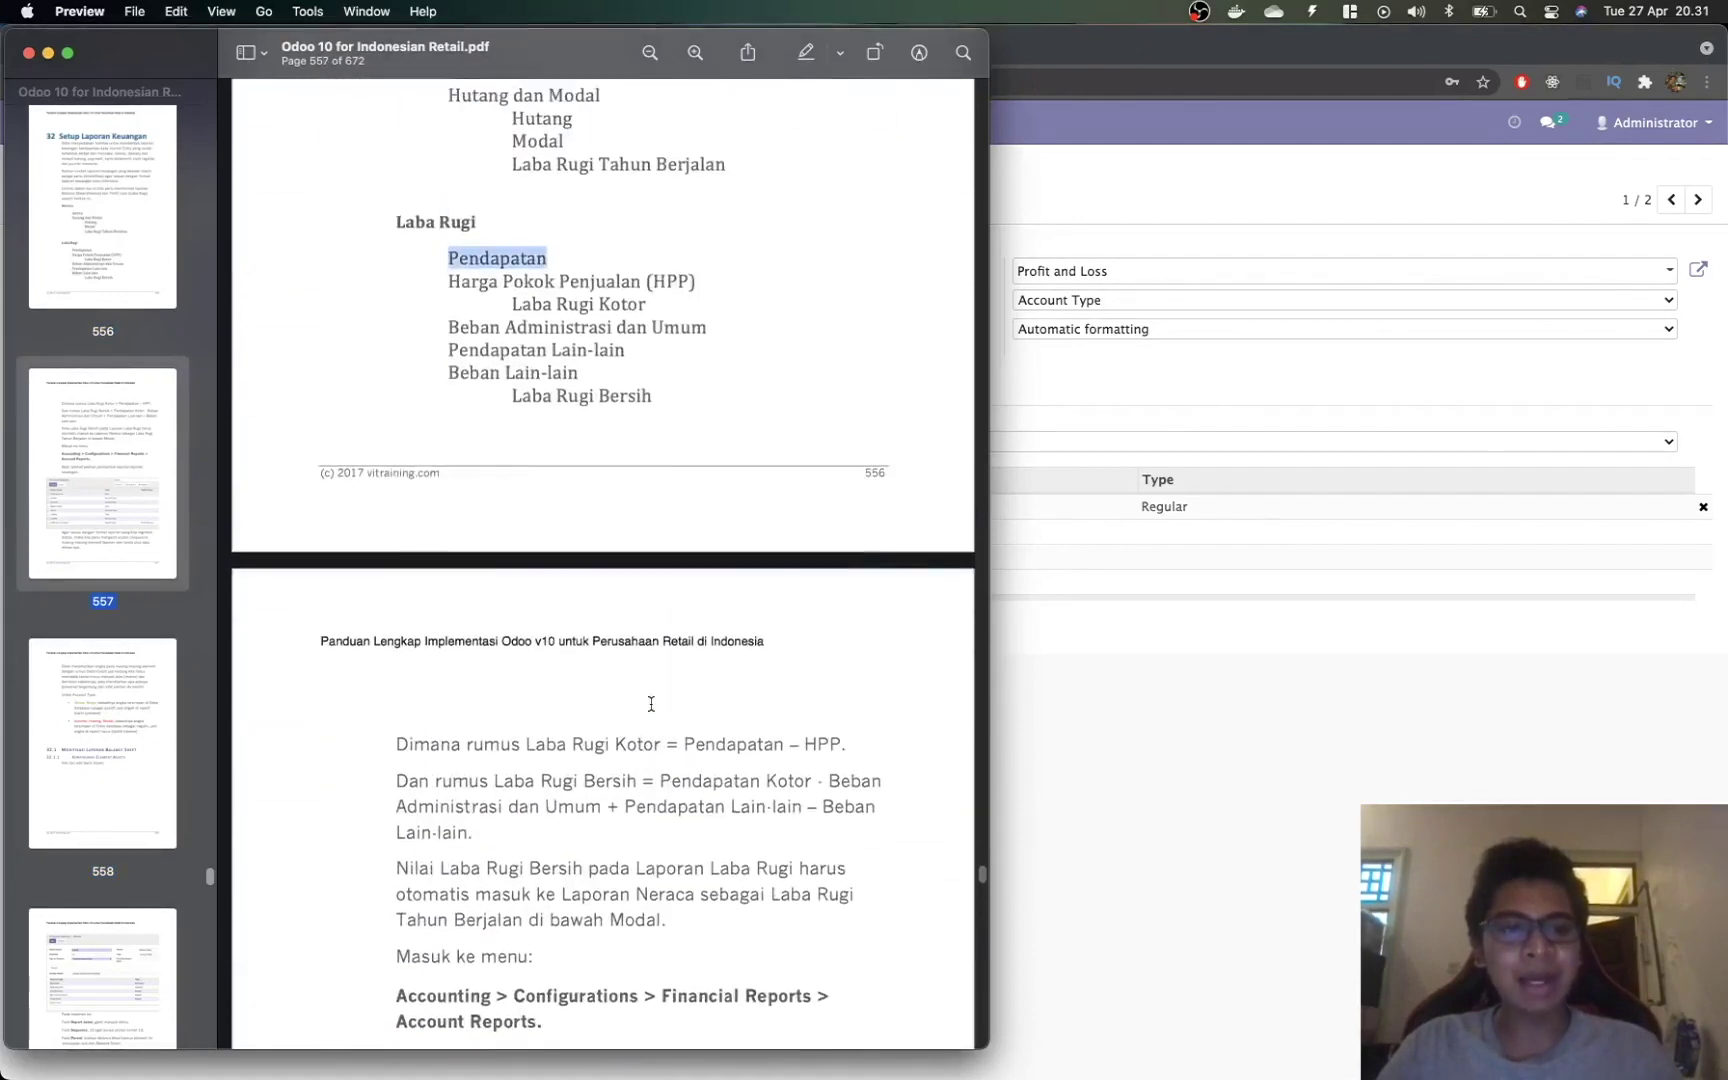
{"action": "key", "text": "super+Tab"}
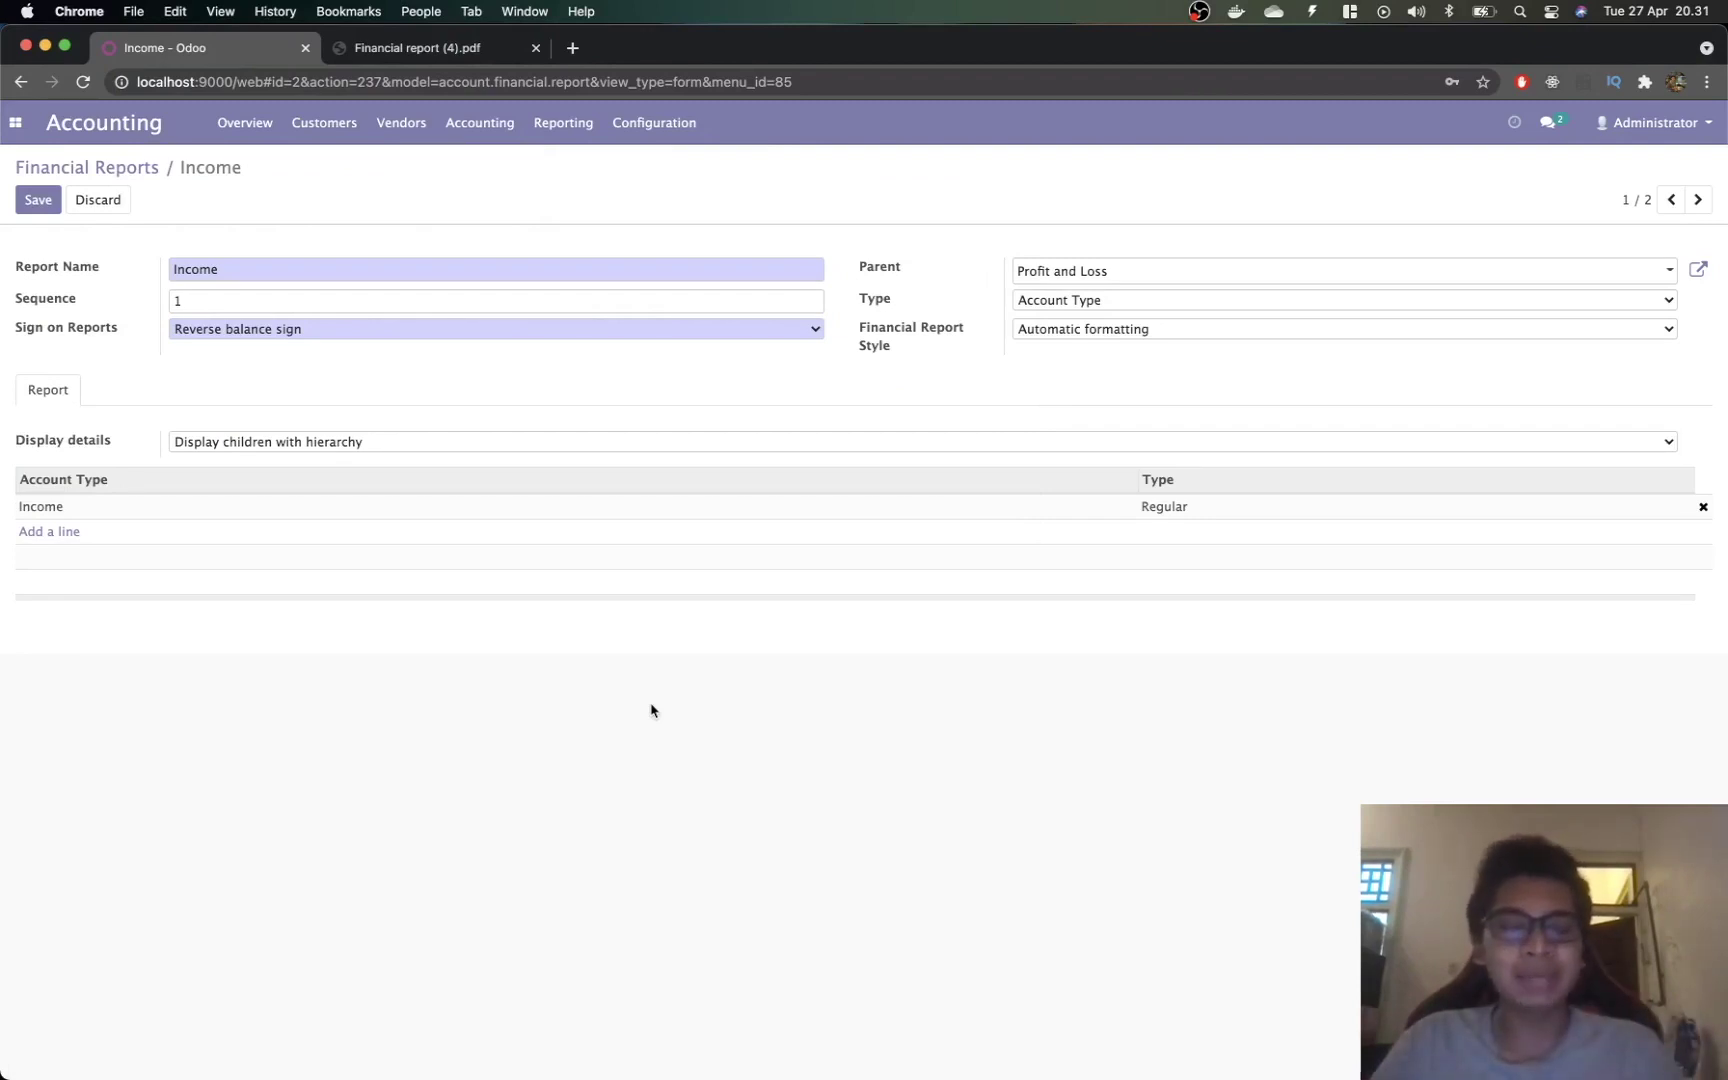
{"action": "left_click", "coordinate": [305, 334]}
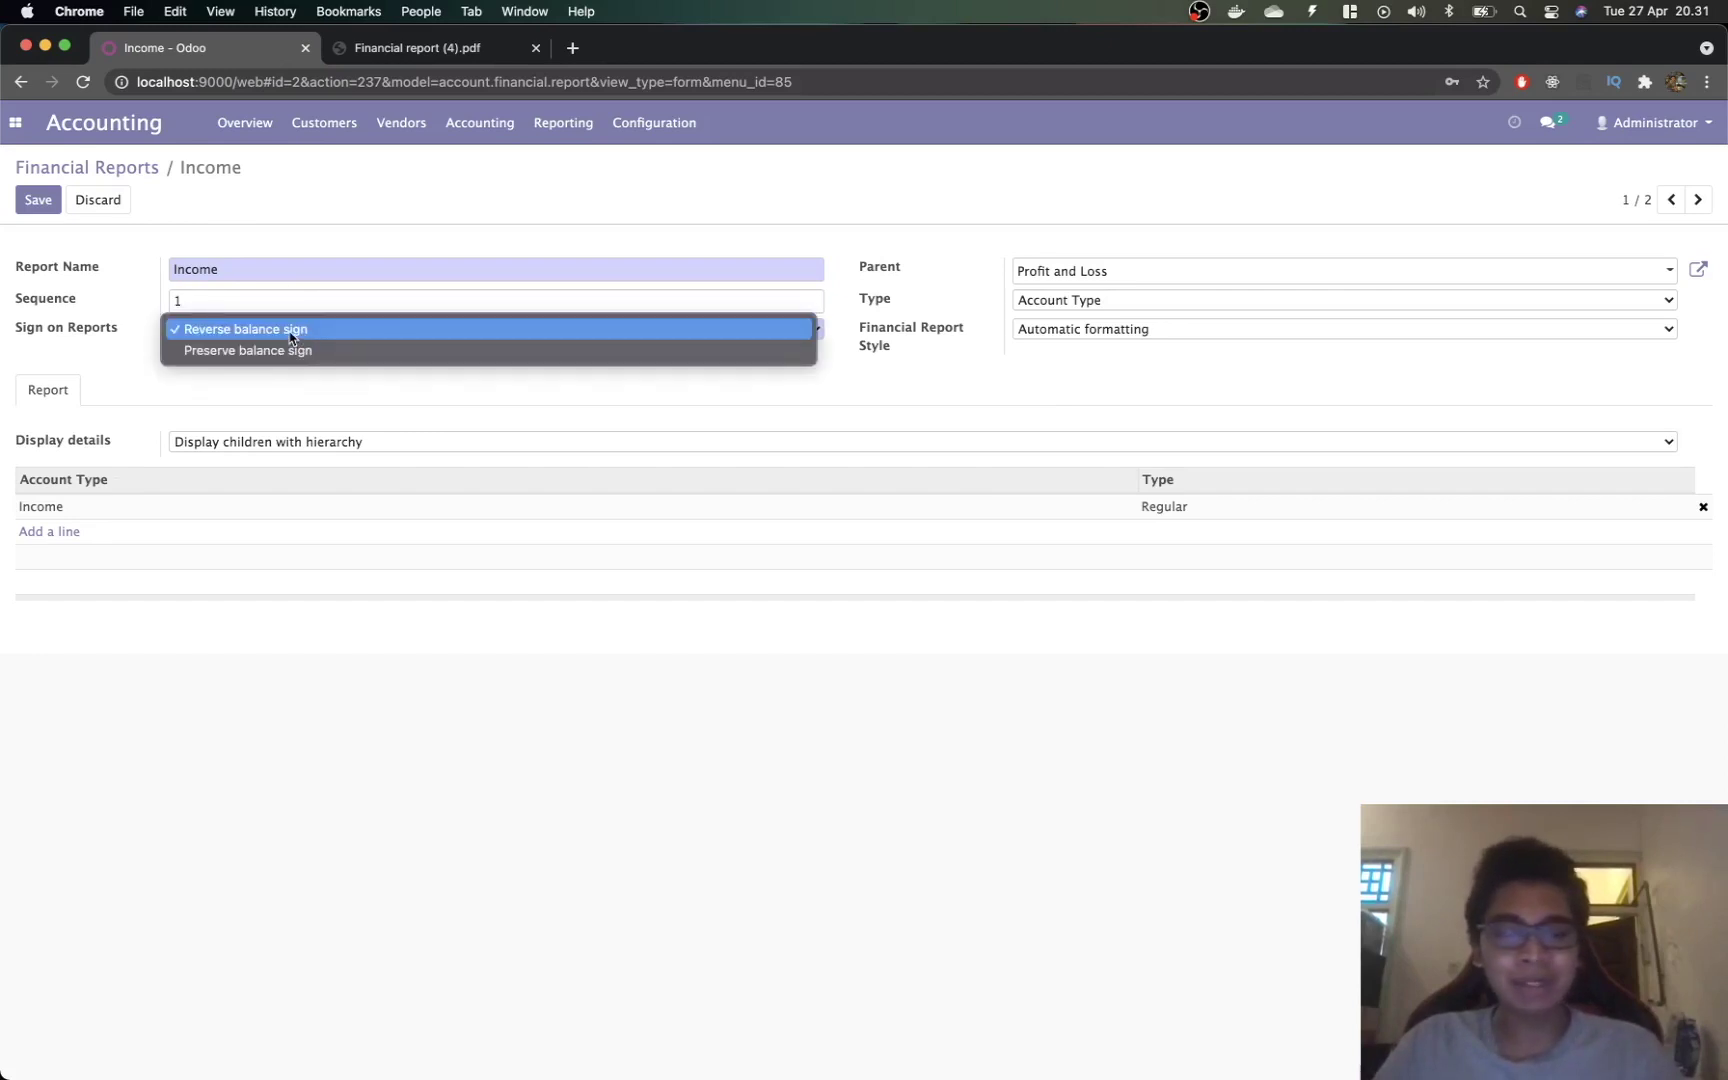
{"action": "left_click", "coordinate": [290, 338]}
{"action": "left_click", "coordinate": [289, 335]}
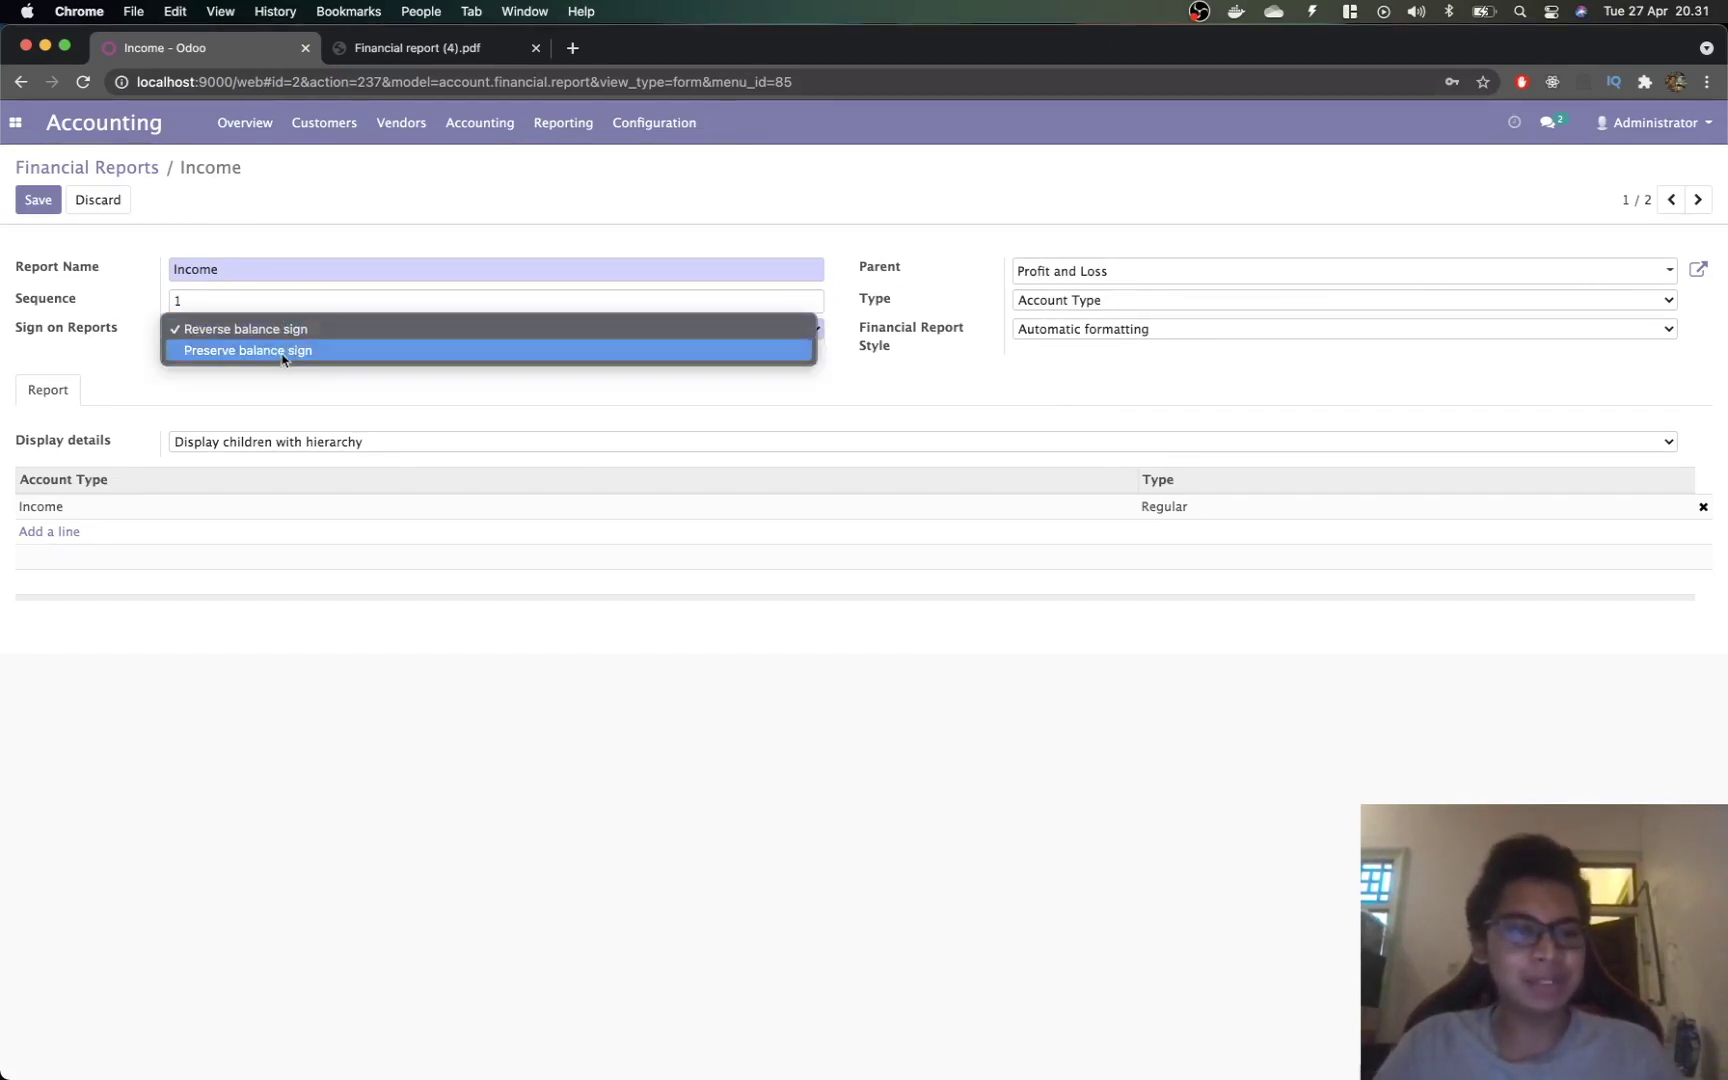
{"action": "left_click", "coordinate": [282, 350]}
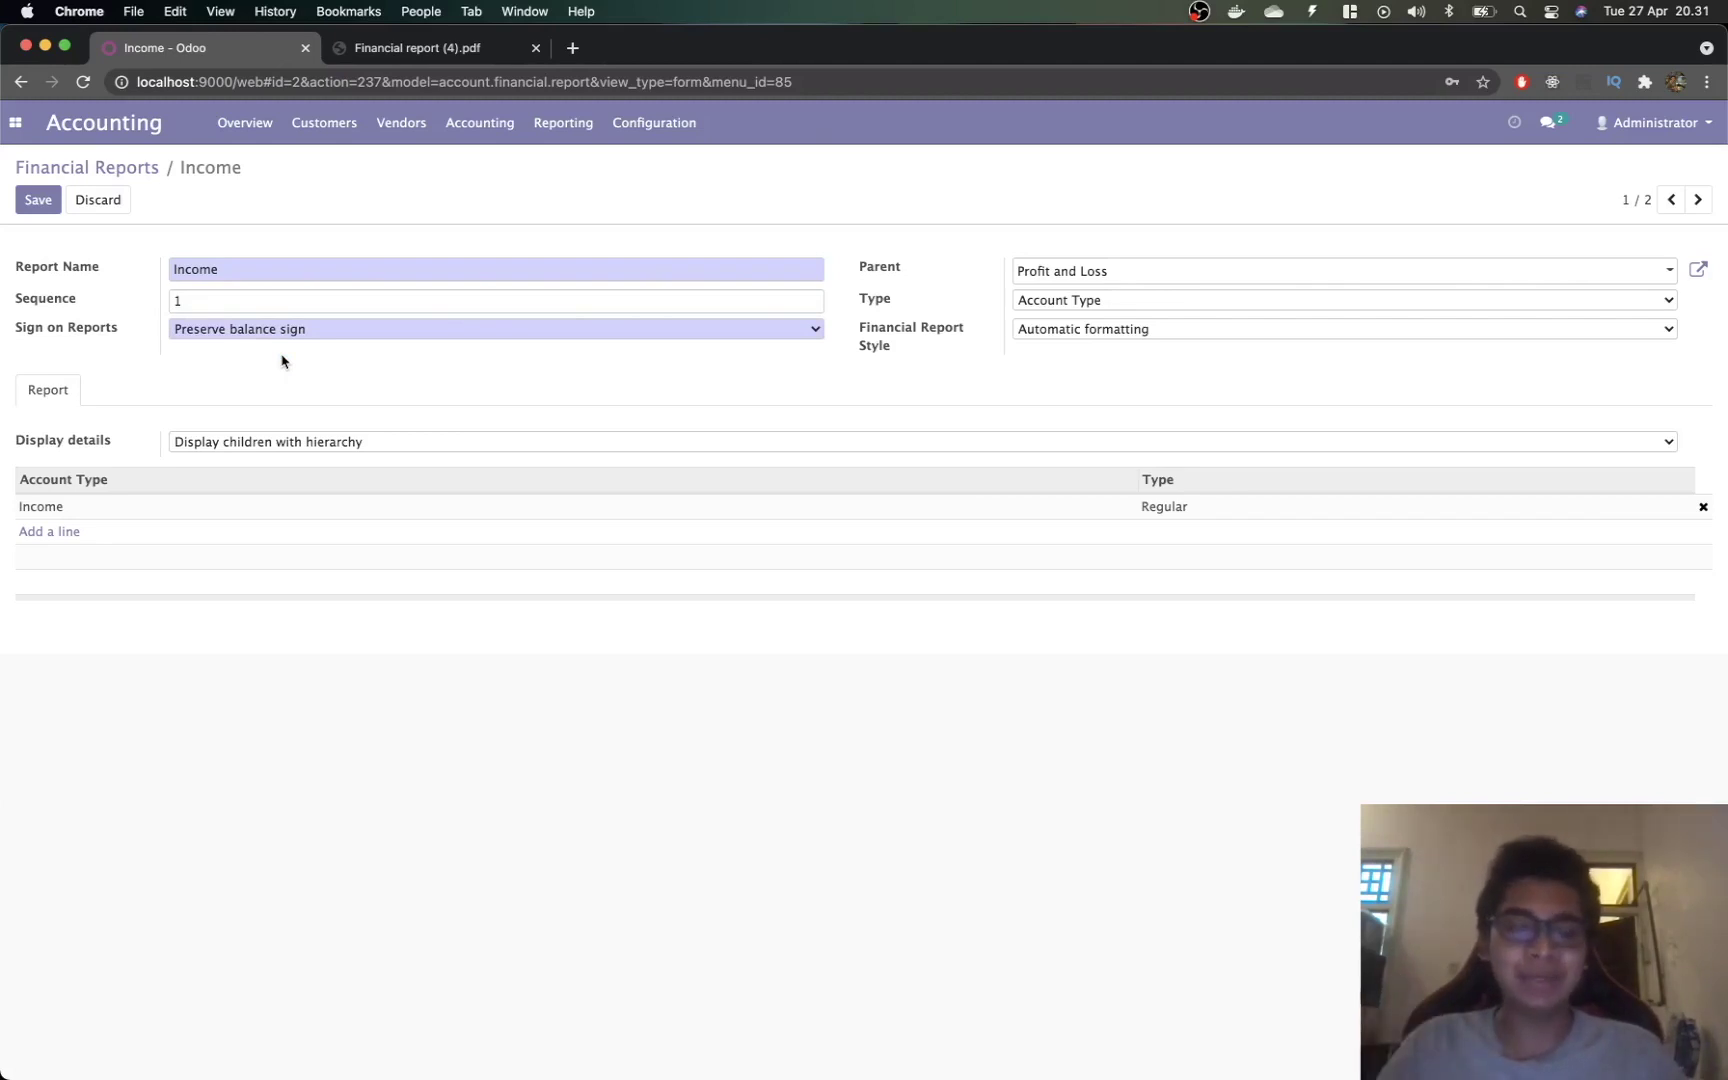
{"action": "left_click", "coordinate": [276, 329]}
{"action": "left_click", "coordinate": [259, 308]}
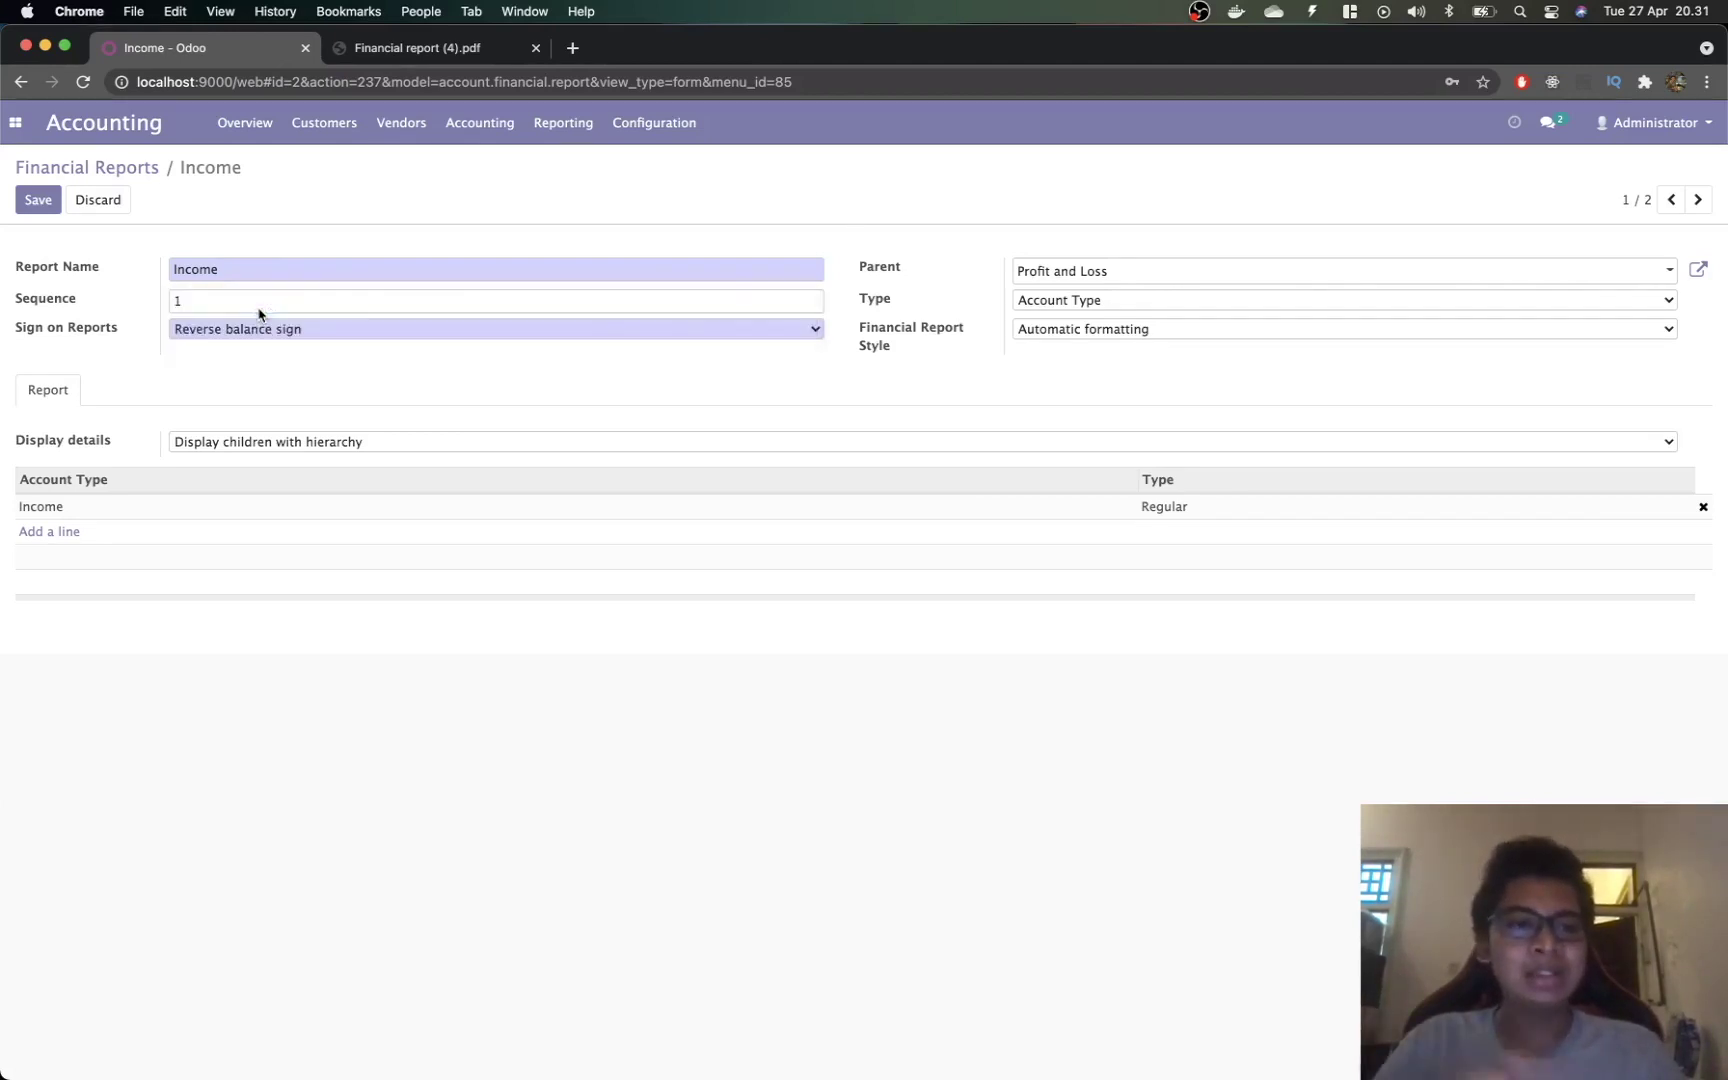
{"action": "left_click", "coordinate": [40, 202]}
{"action": "left_click", "coordinate": [86, 167]}
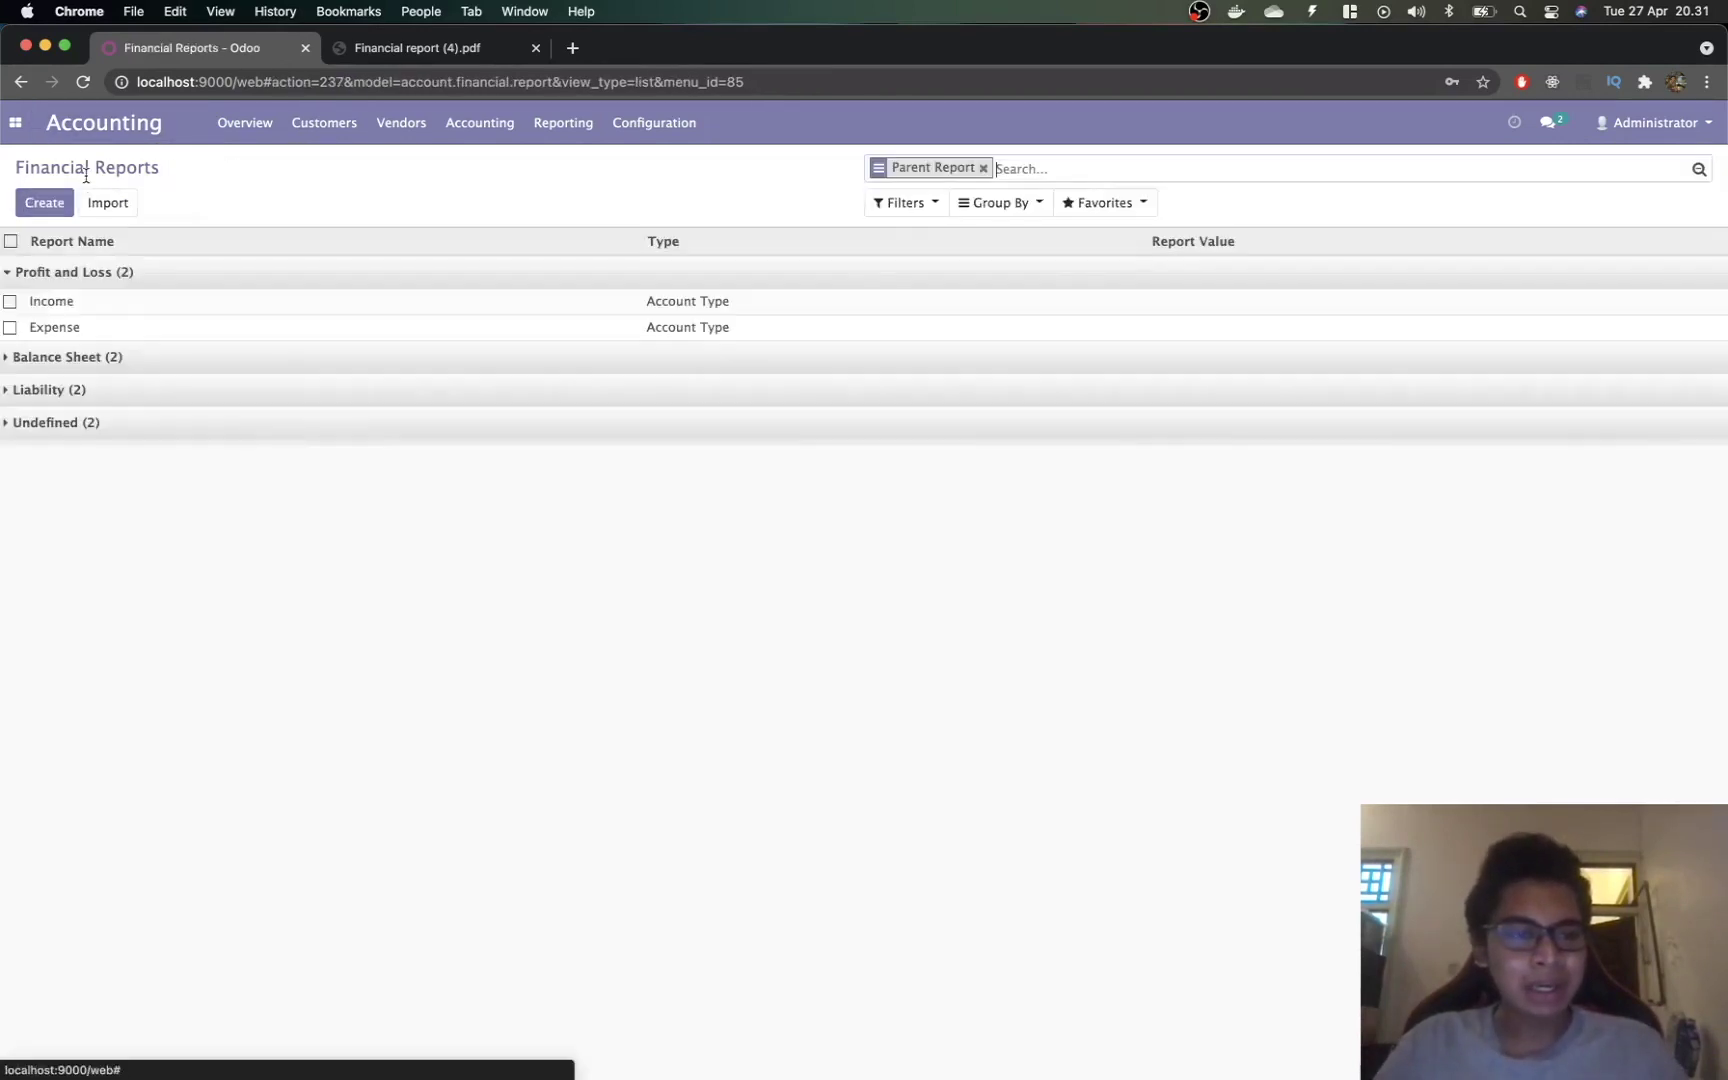
Step: Rename the Income report as Pendapatan, save it, and return to the Financial Reports list
{"action": "left_click", "coordinate": [135, 306]}
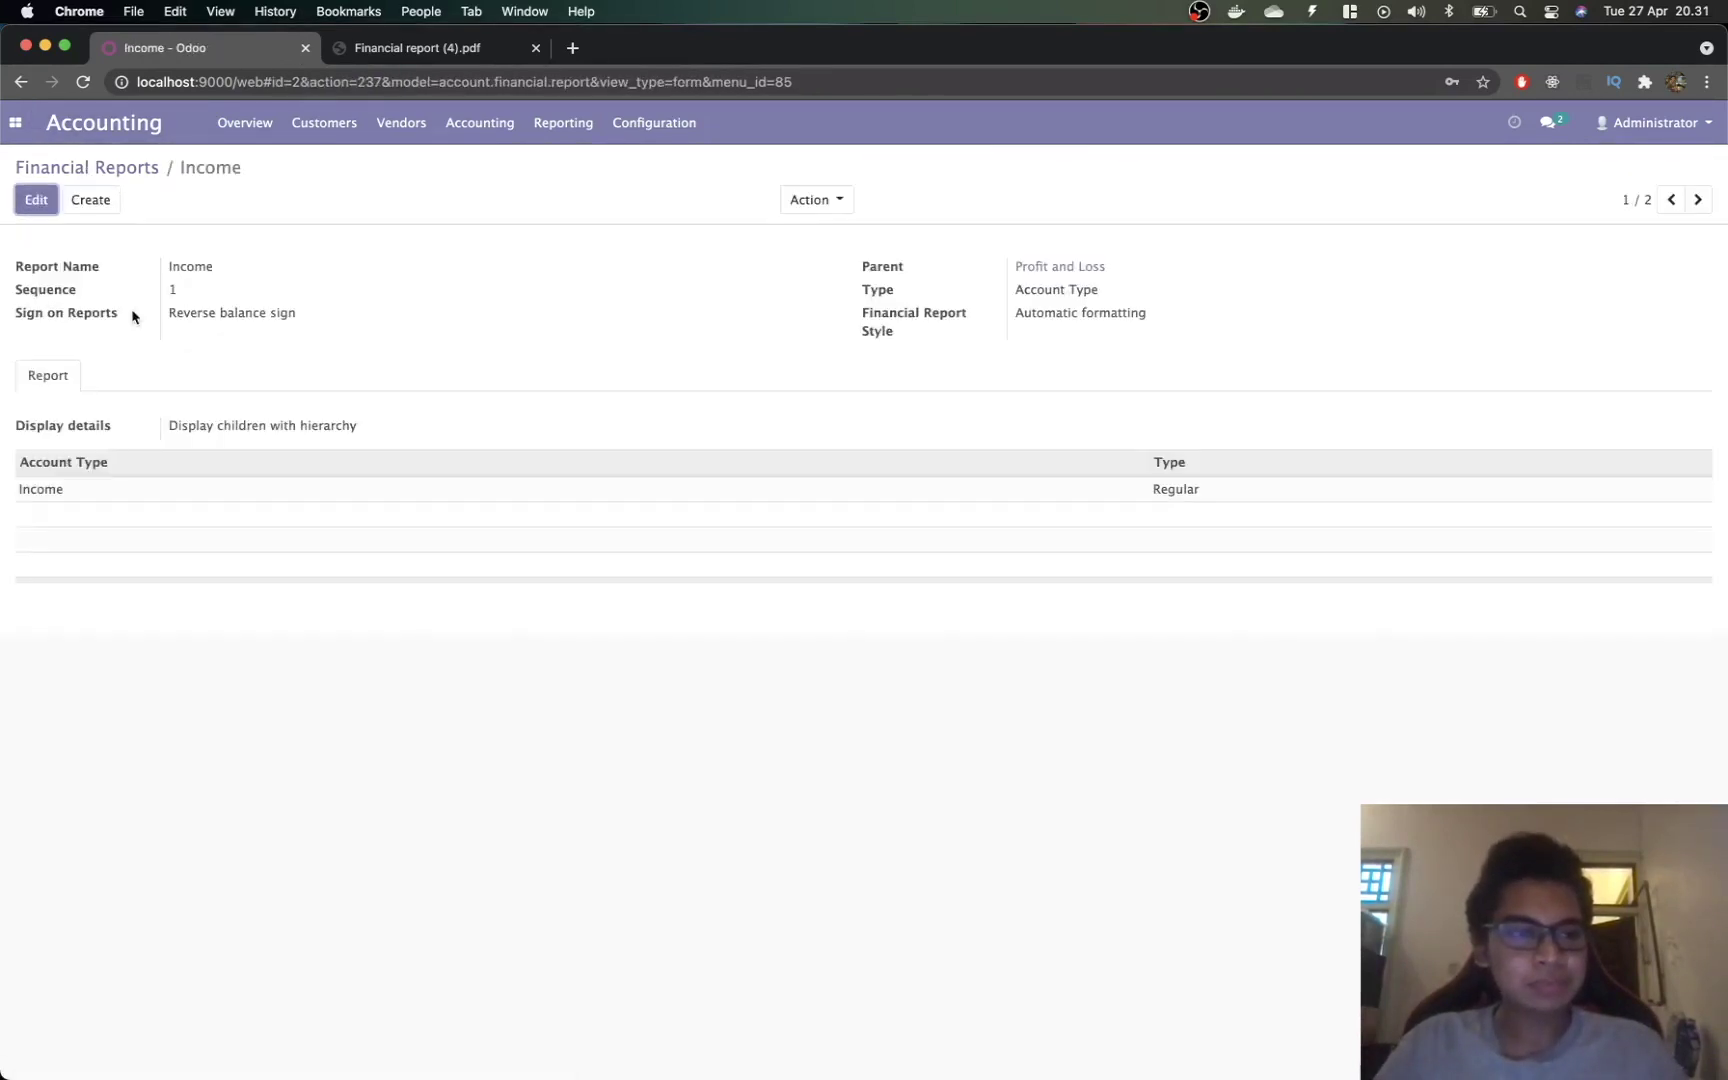
{"action": "left_click", "coordinate": [36, 200]}
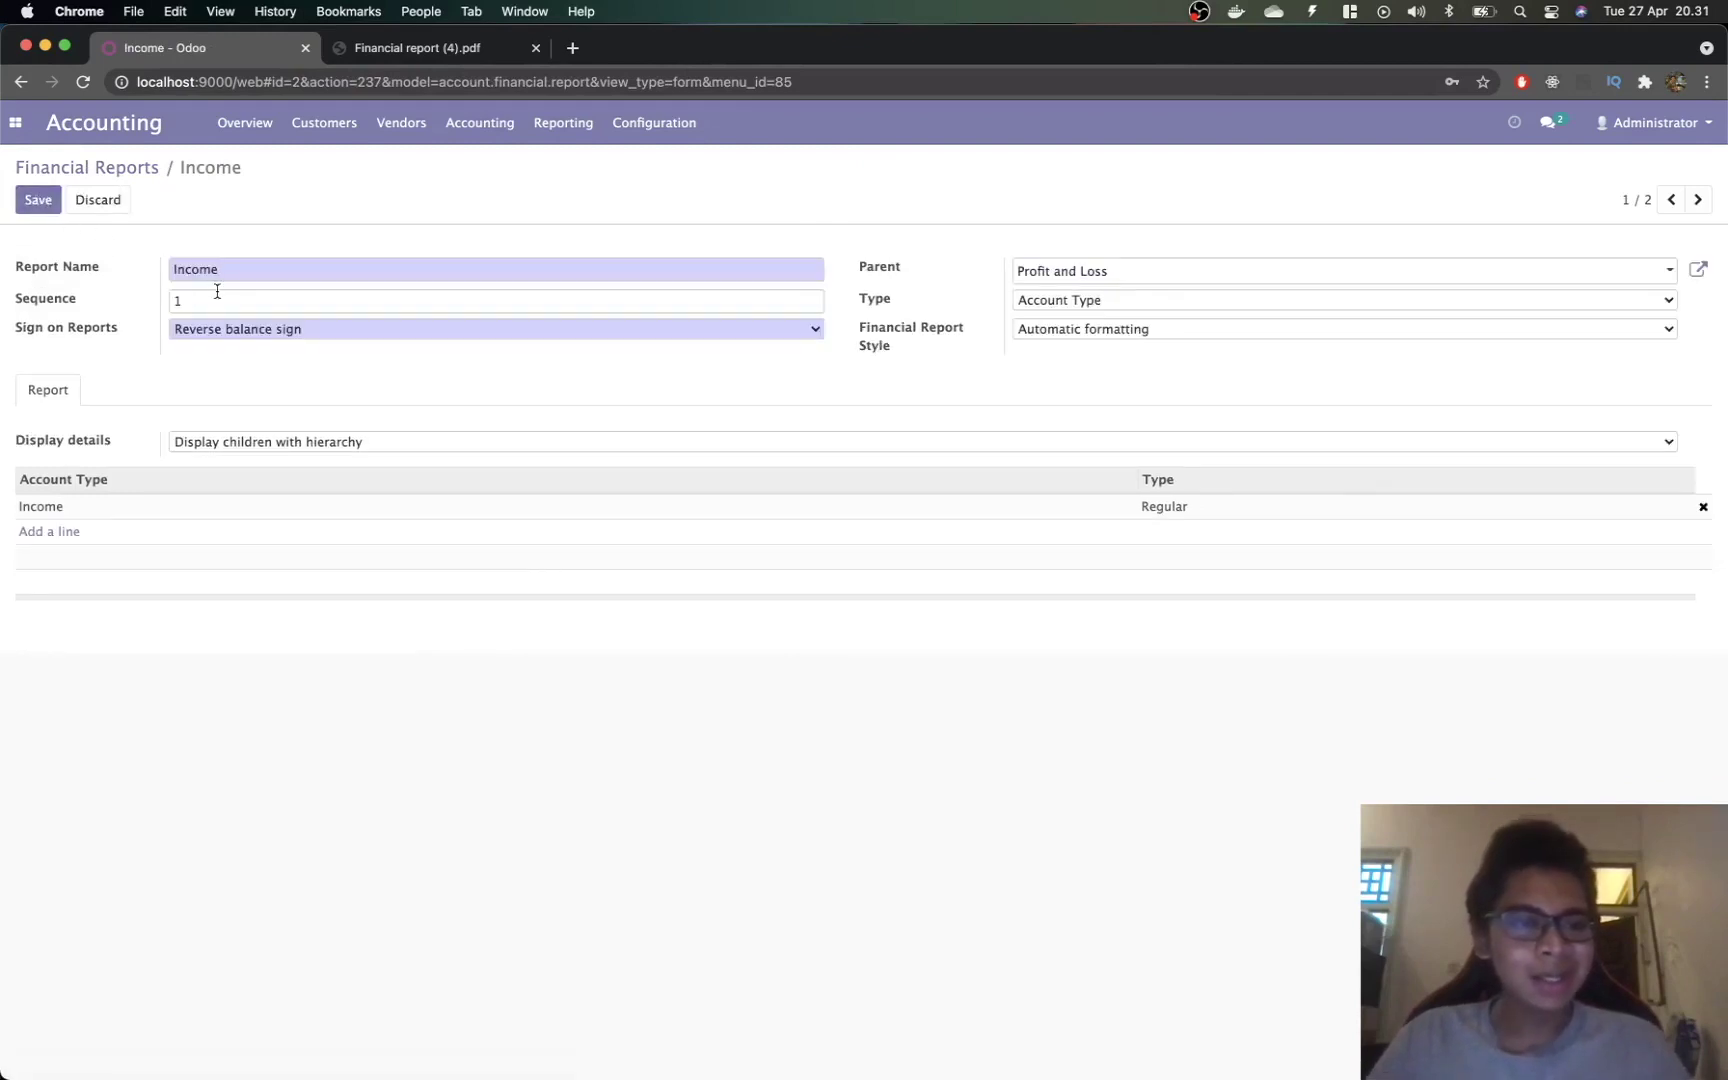
{"action": "double_click", "coordinate": [200, 270]}
{"action": "key", "text": "super+Tab"}
{"action": "key", "text": "super+Tab"}
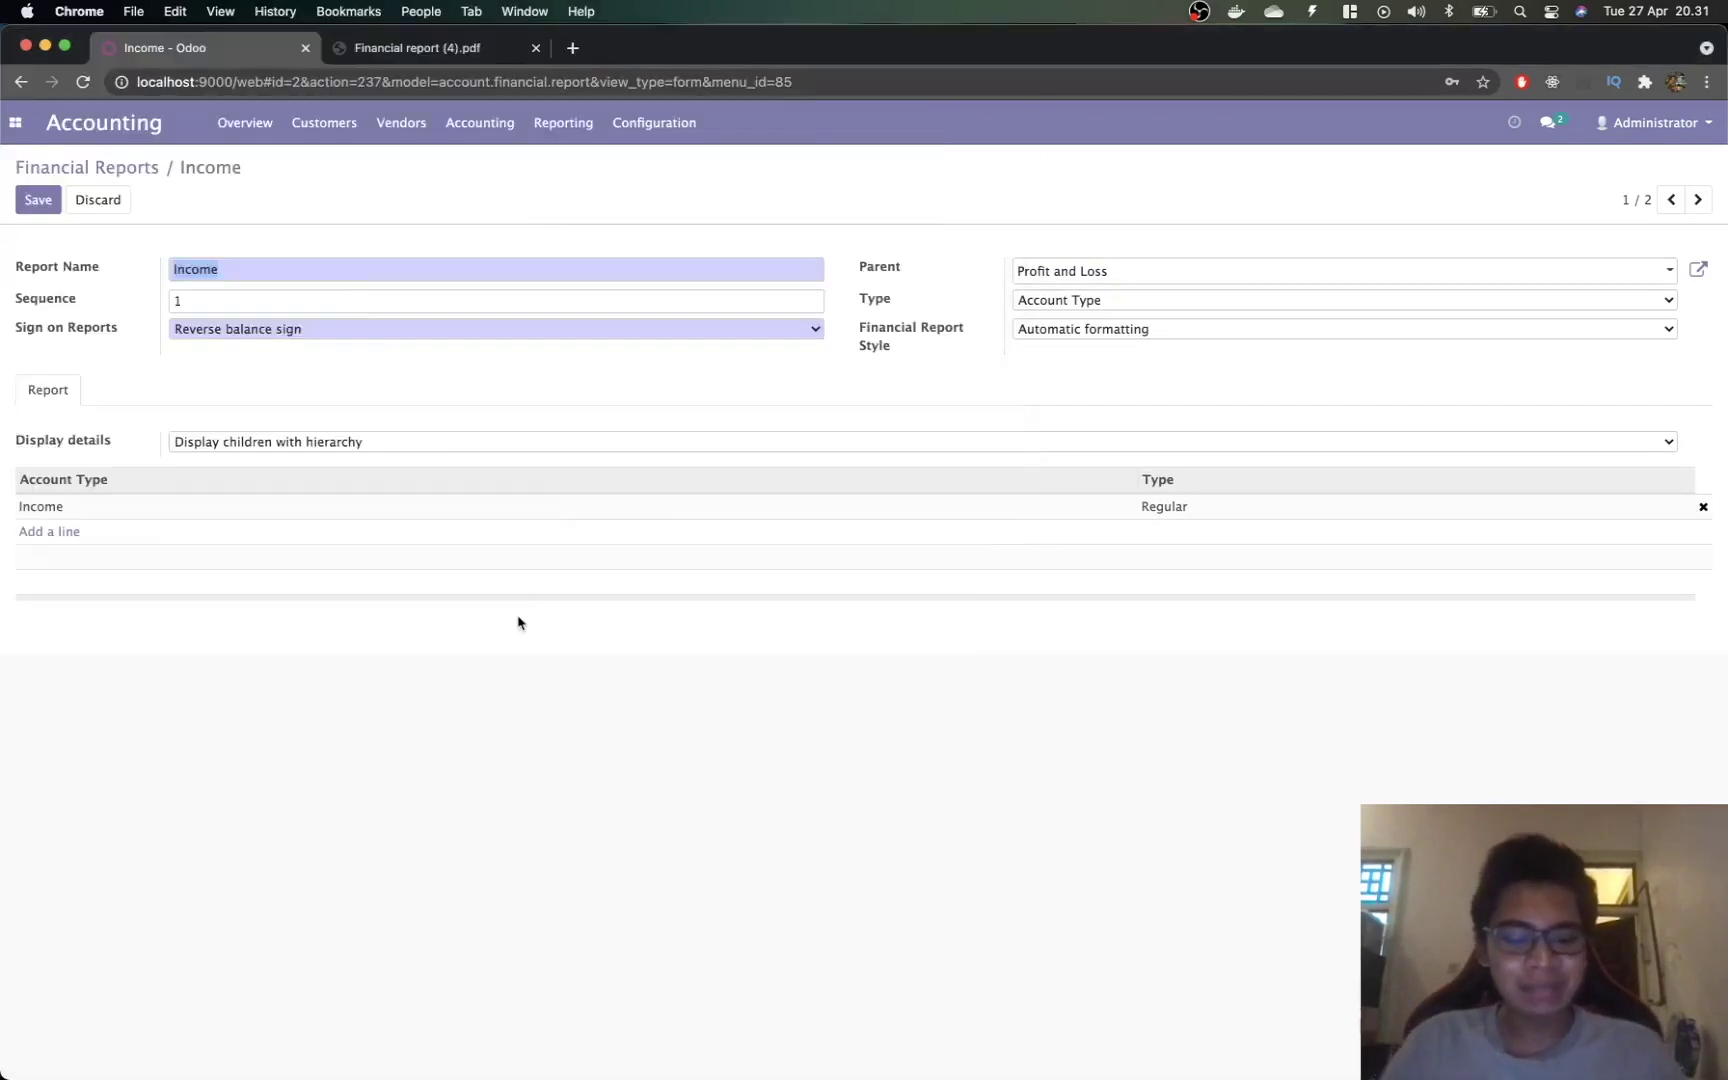
{"action": "type", "text": "Pendapatan"}
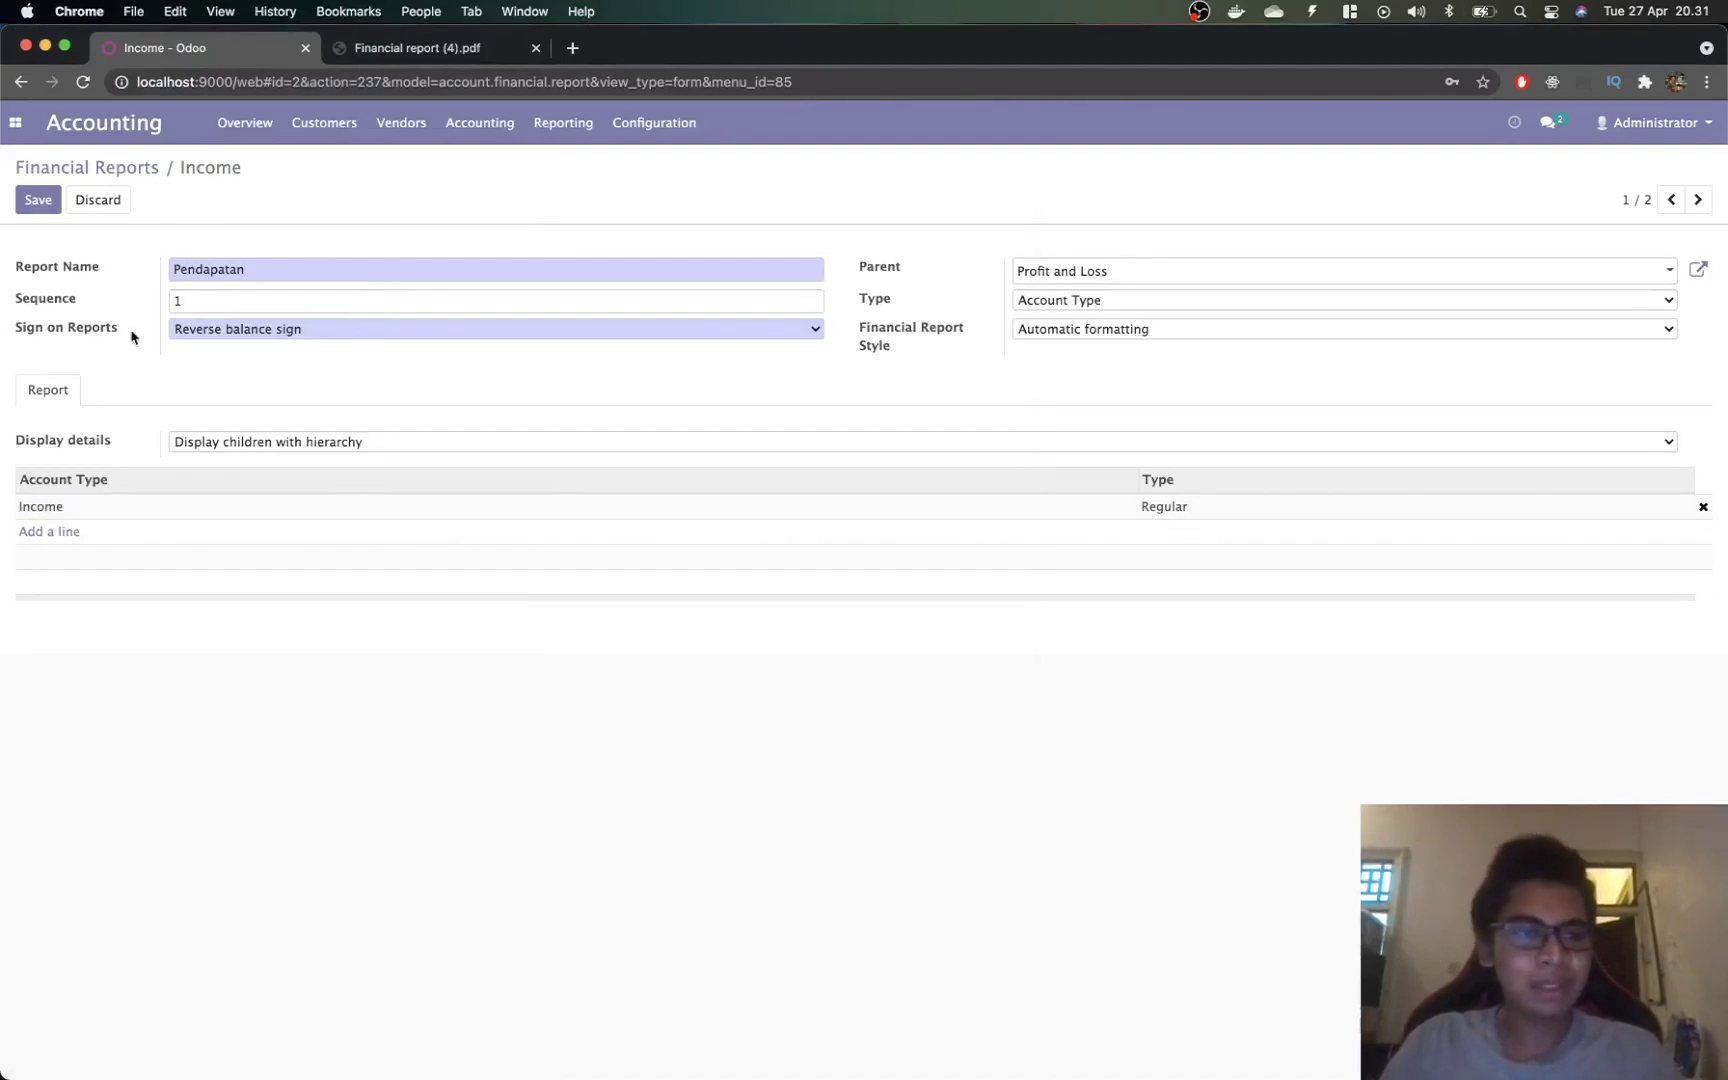
{"action": "left_click", "coordinate": [38, 200]}
{"action": "left_click", "coordinate": [119, 180]}
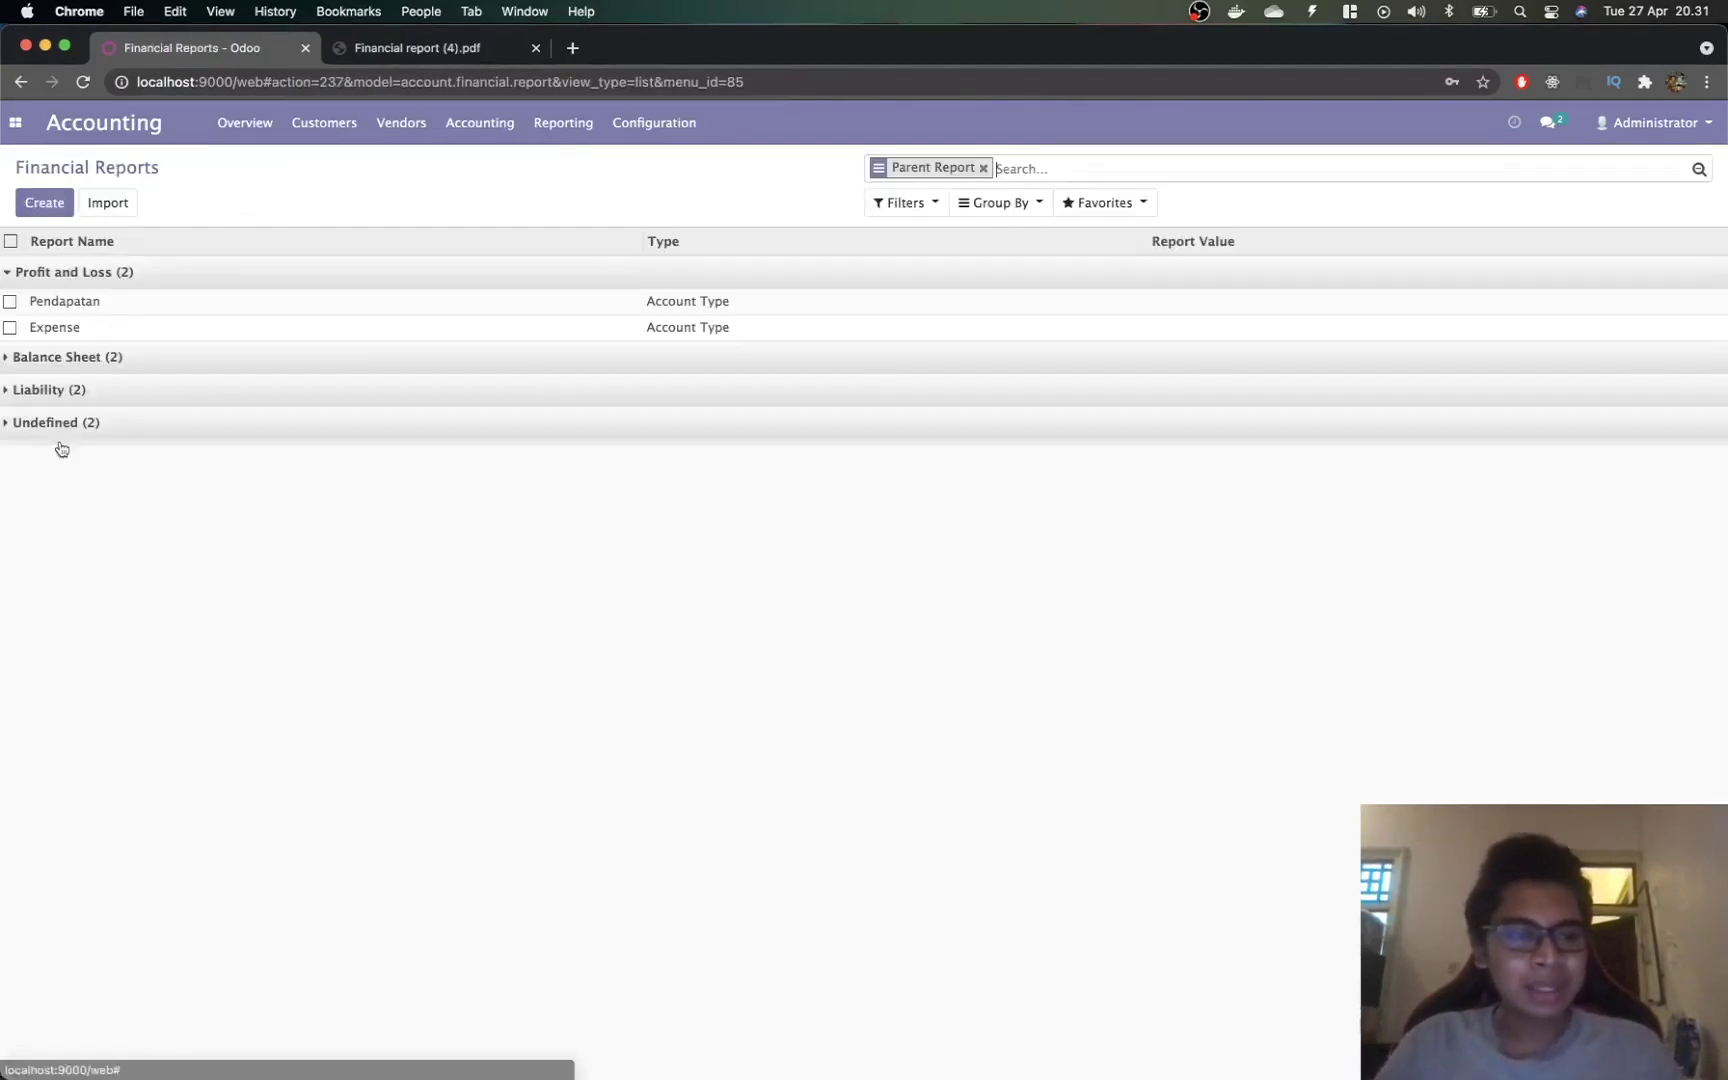
Step: Check the guide's Laba Rugi order in Preview, open the Expense report in Odoo, and examine the expense lines in the Profit and Loss PDF
{"action": "key", "text": "super+Tab"}
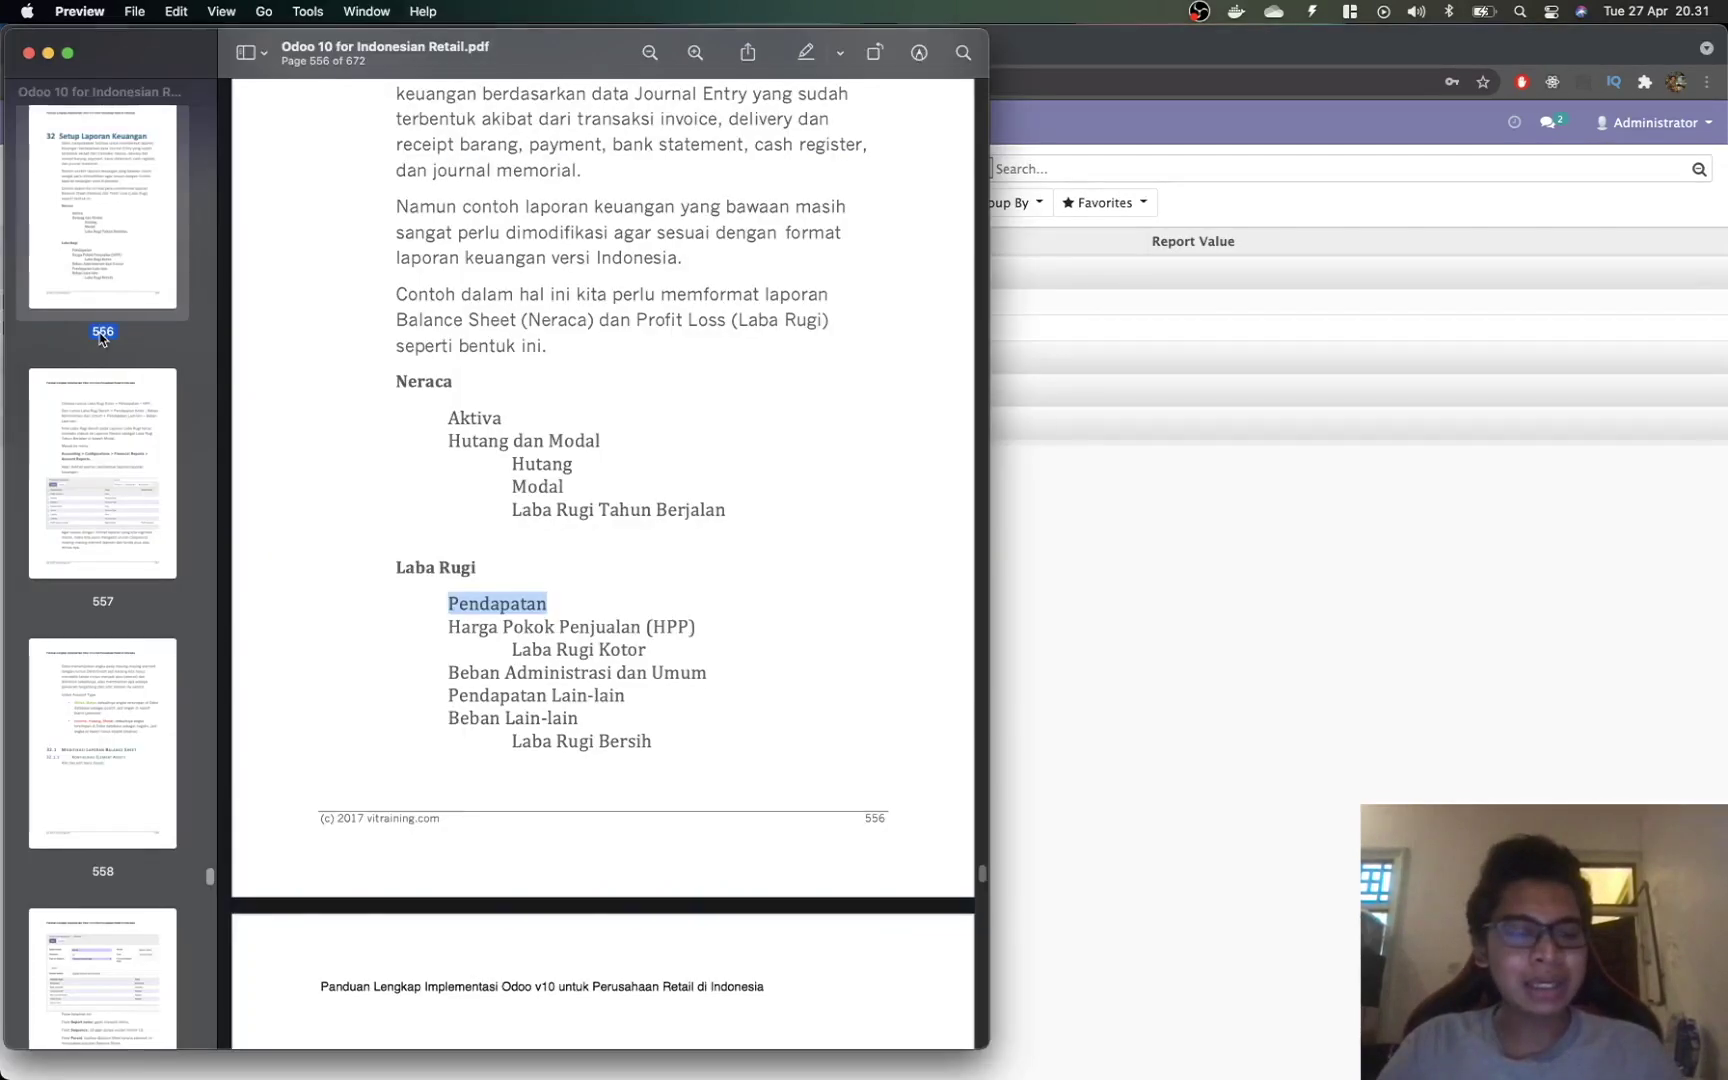
{"action": "left_click", "coordinate": [472, 620]}
{"action": "key", "text": "super+Tab"}
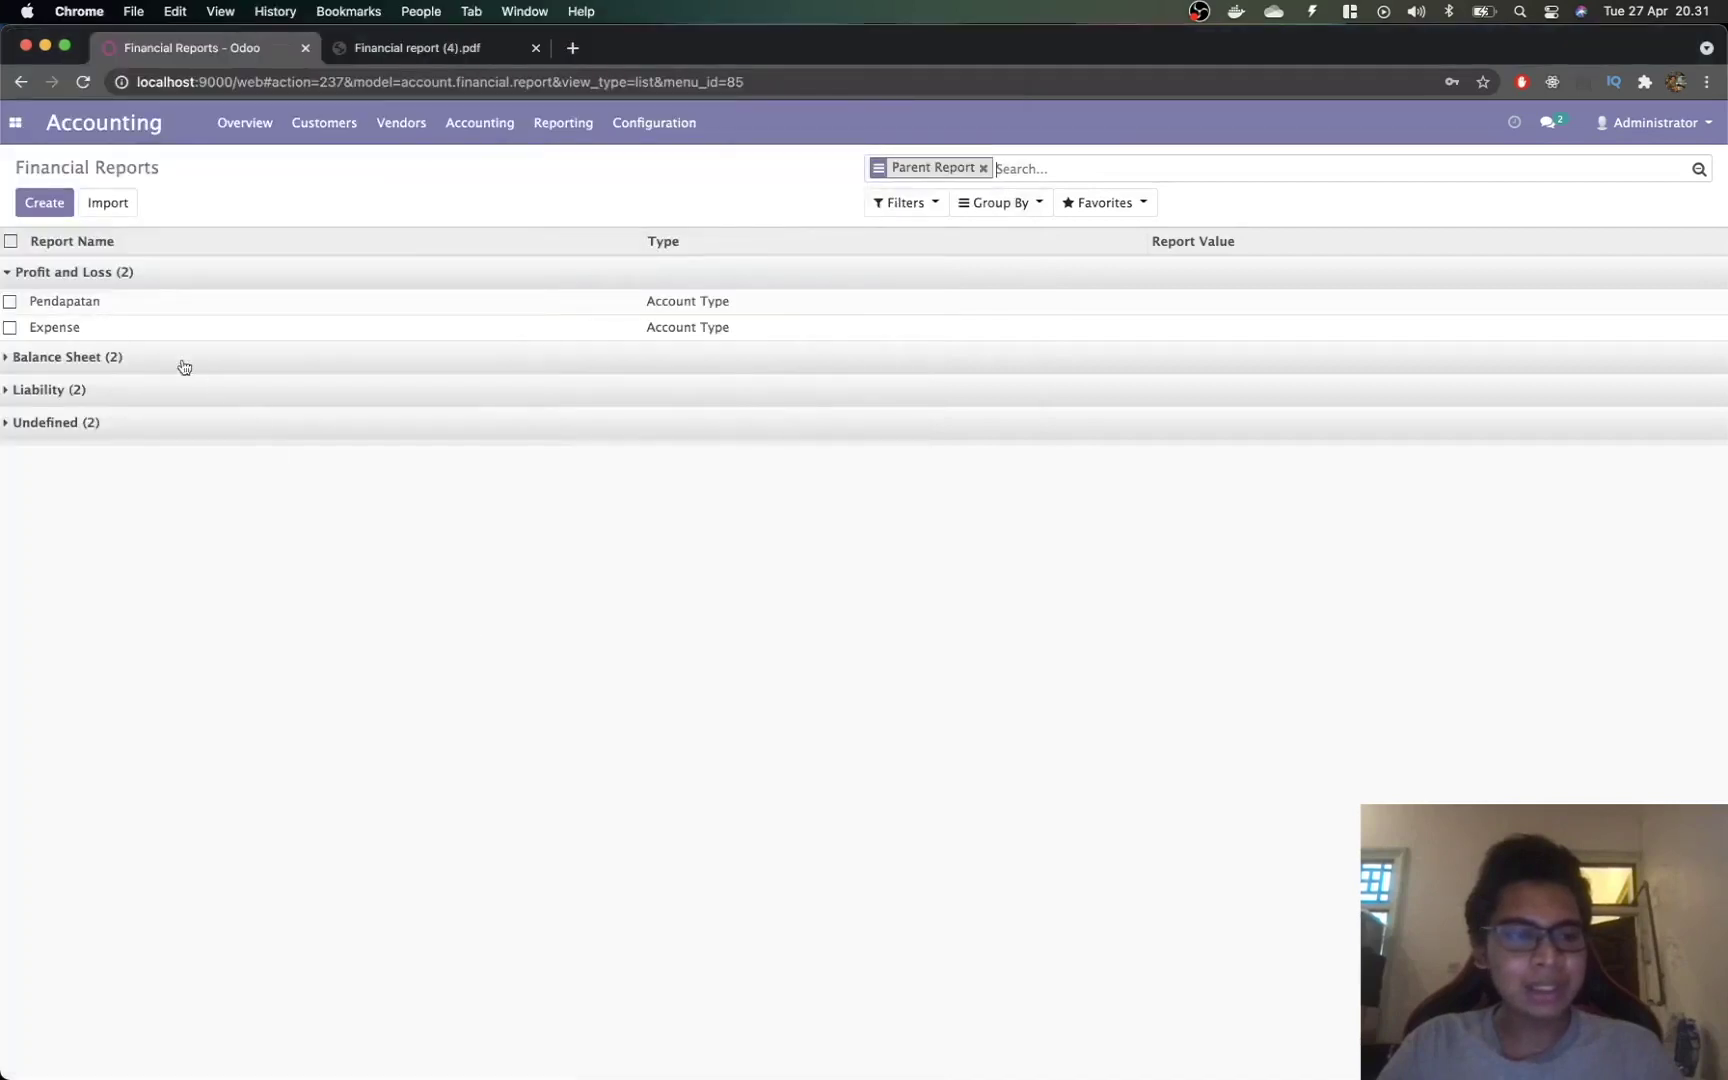
{"action": "left_click", "coordinate": [145, 332]}
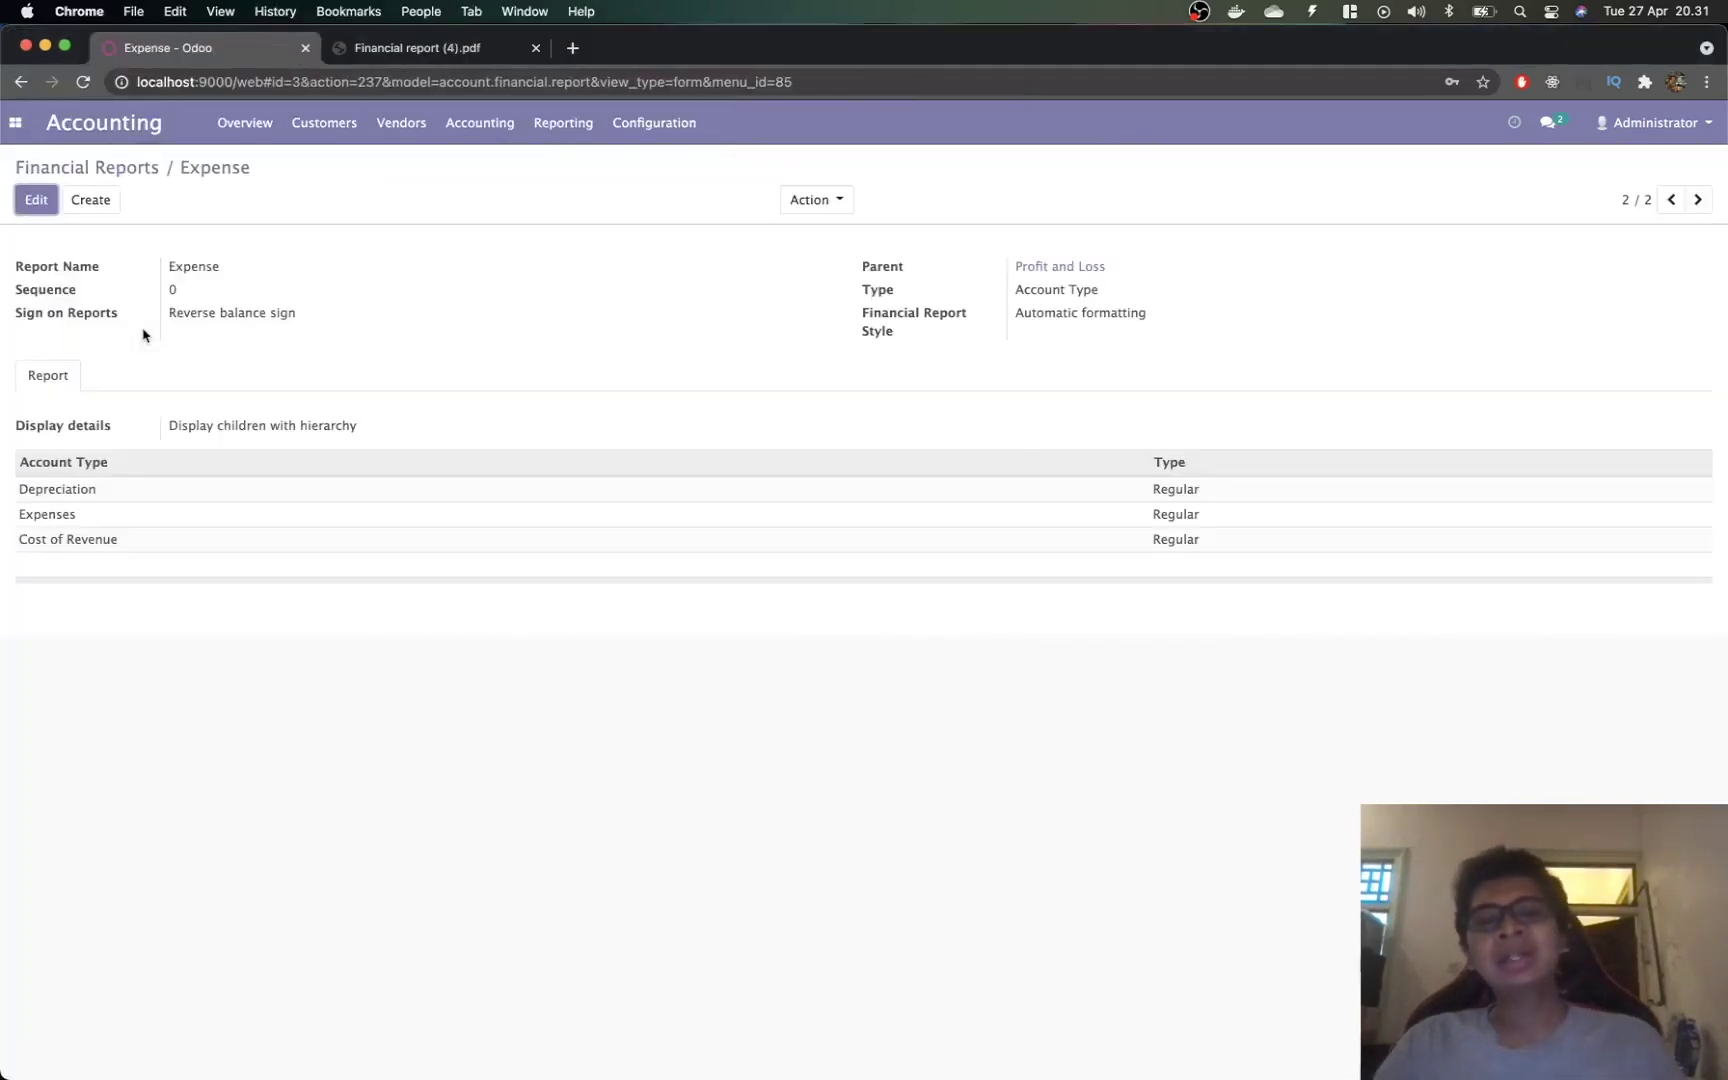
{"action": "key", "text": "super+Tab"}
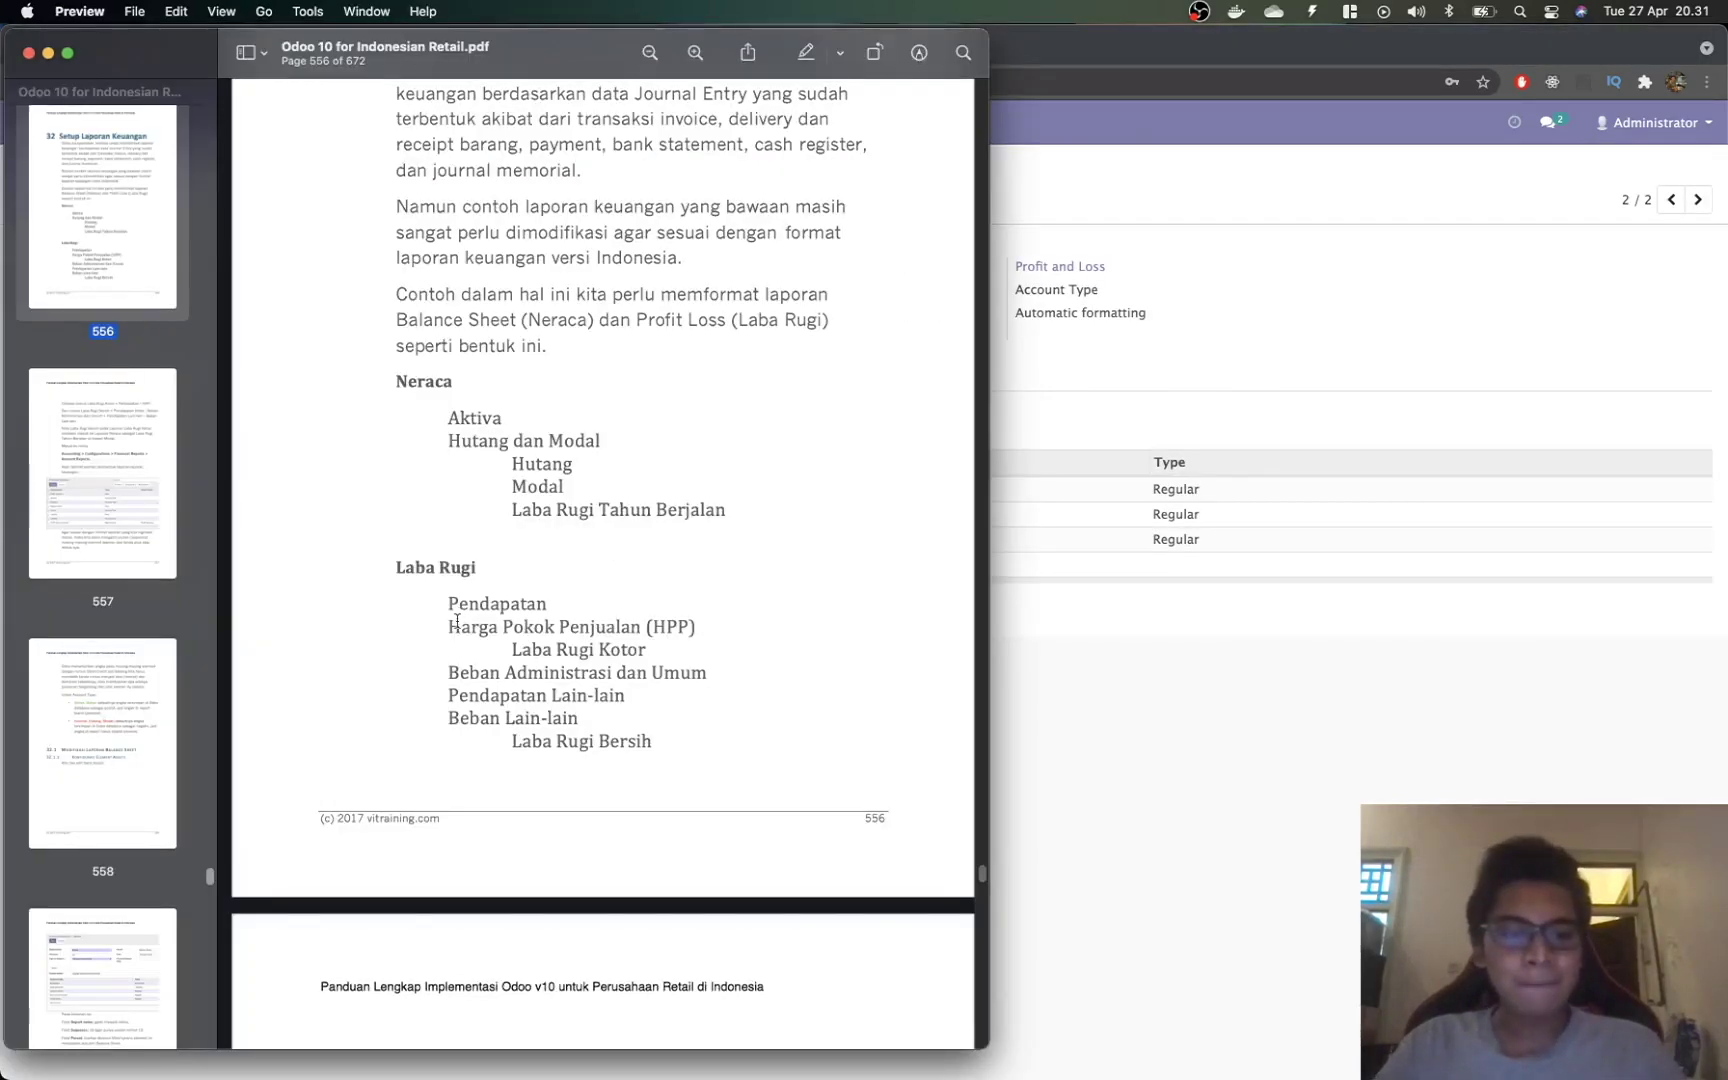
{"action": "key", "text": "super+Tab"}
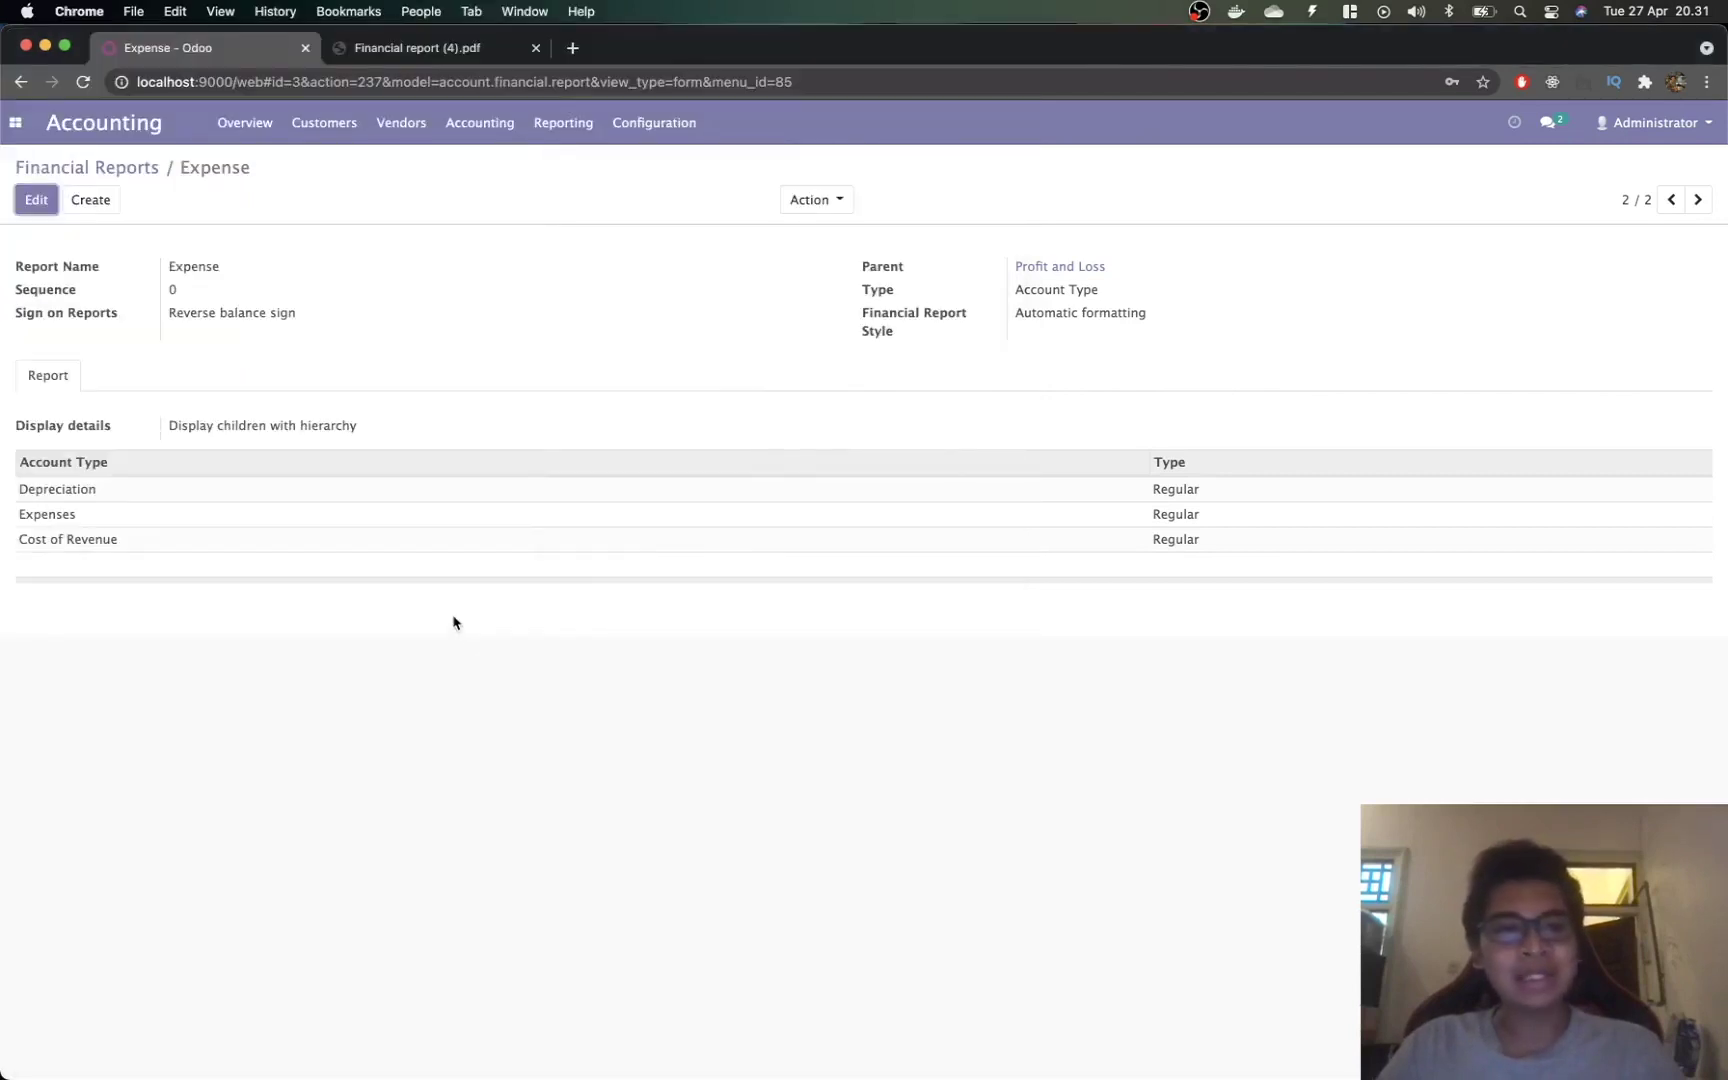
{"action": "left_click", "coordinate": [396, 49]}
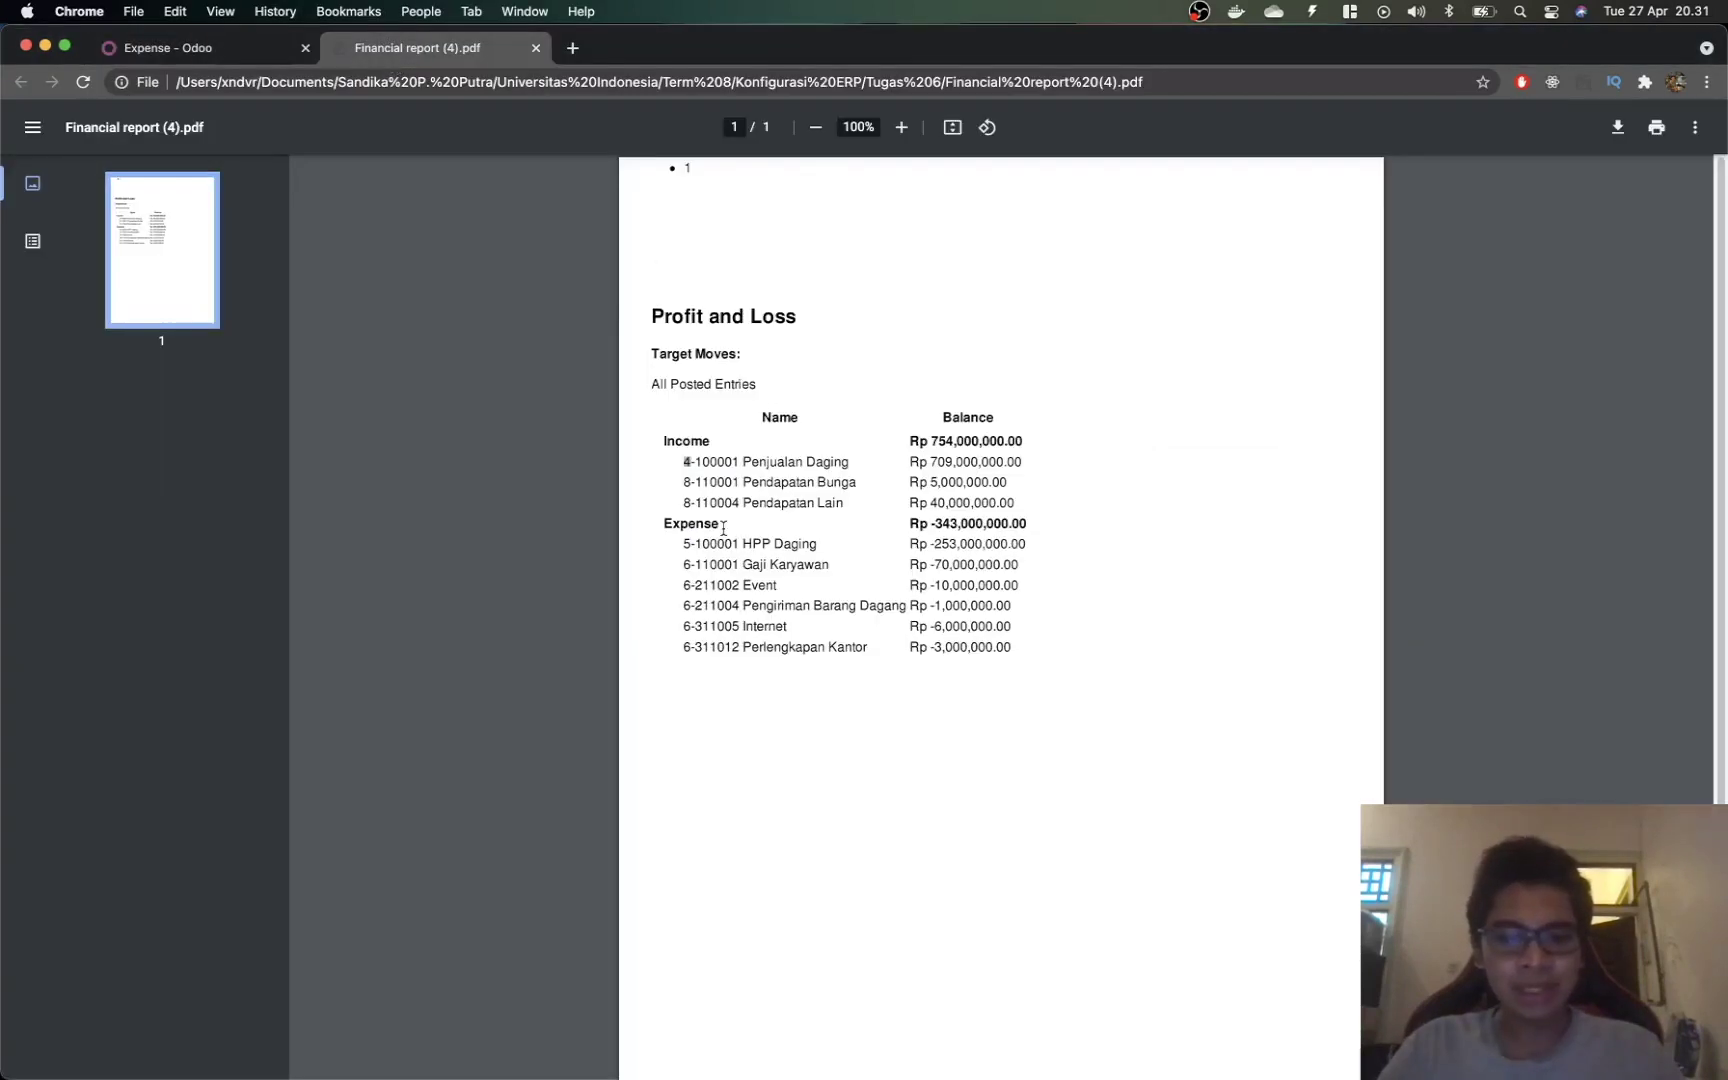
{"action": "left_click_drag", "start_coordinate": [747, 567], "coordinate": [784, 596]}
{"action": "left_click", "coordinate": [781, 636]}
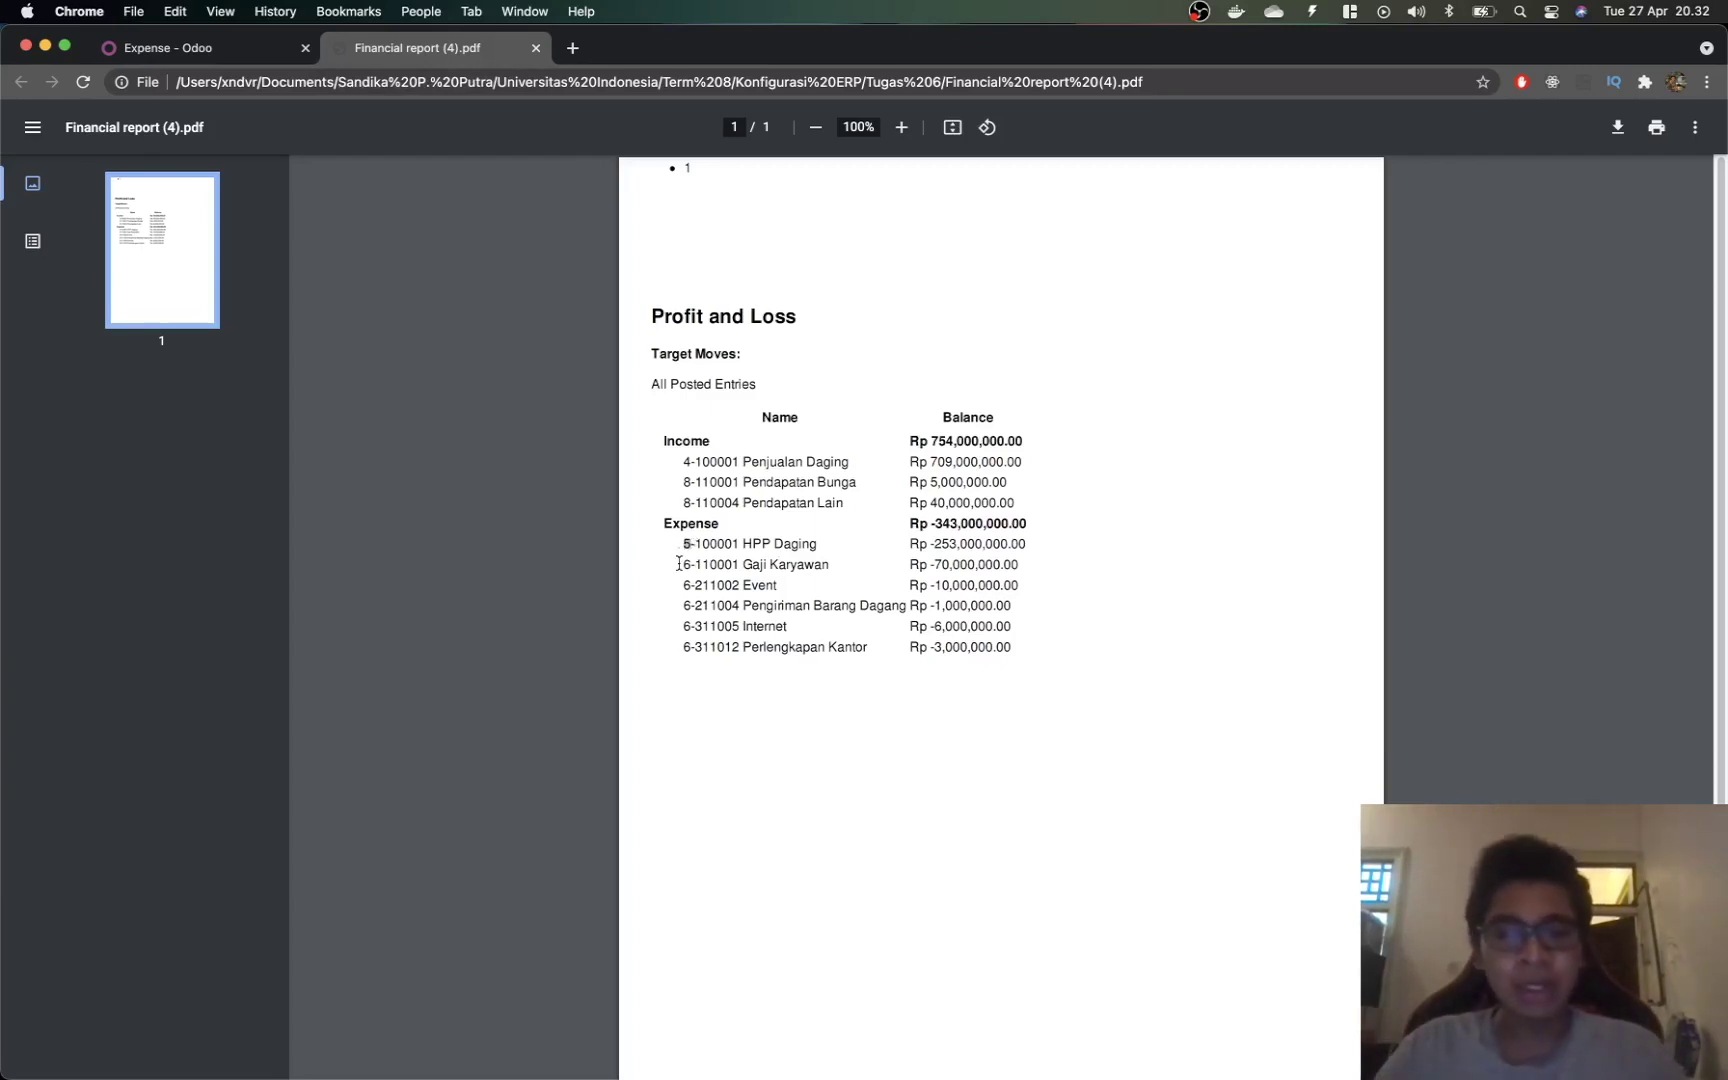
Step: Back in the Odoo tab, rename the Expense report as Harga Pokok Penjualan (HPP) and set its sequence to 2
{"action": "left_click", "coordinate": [165, 50]}
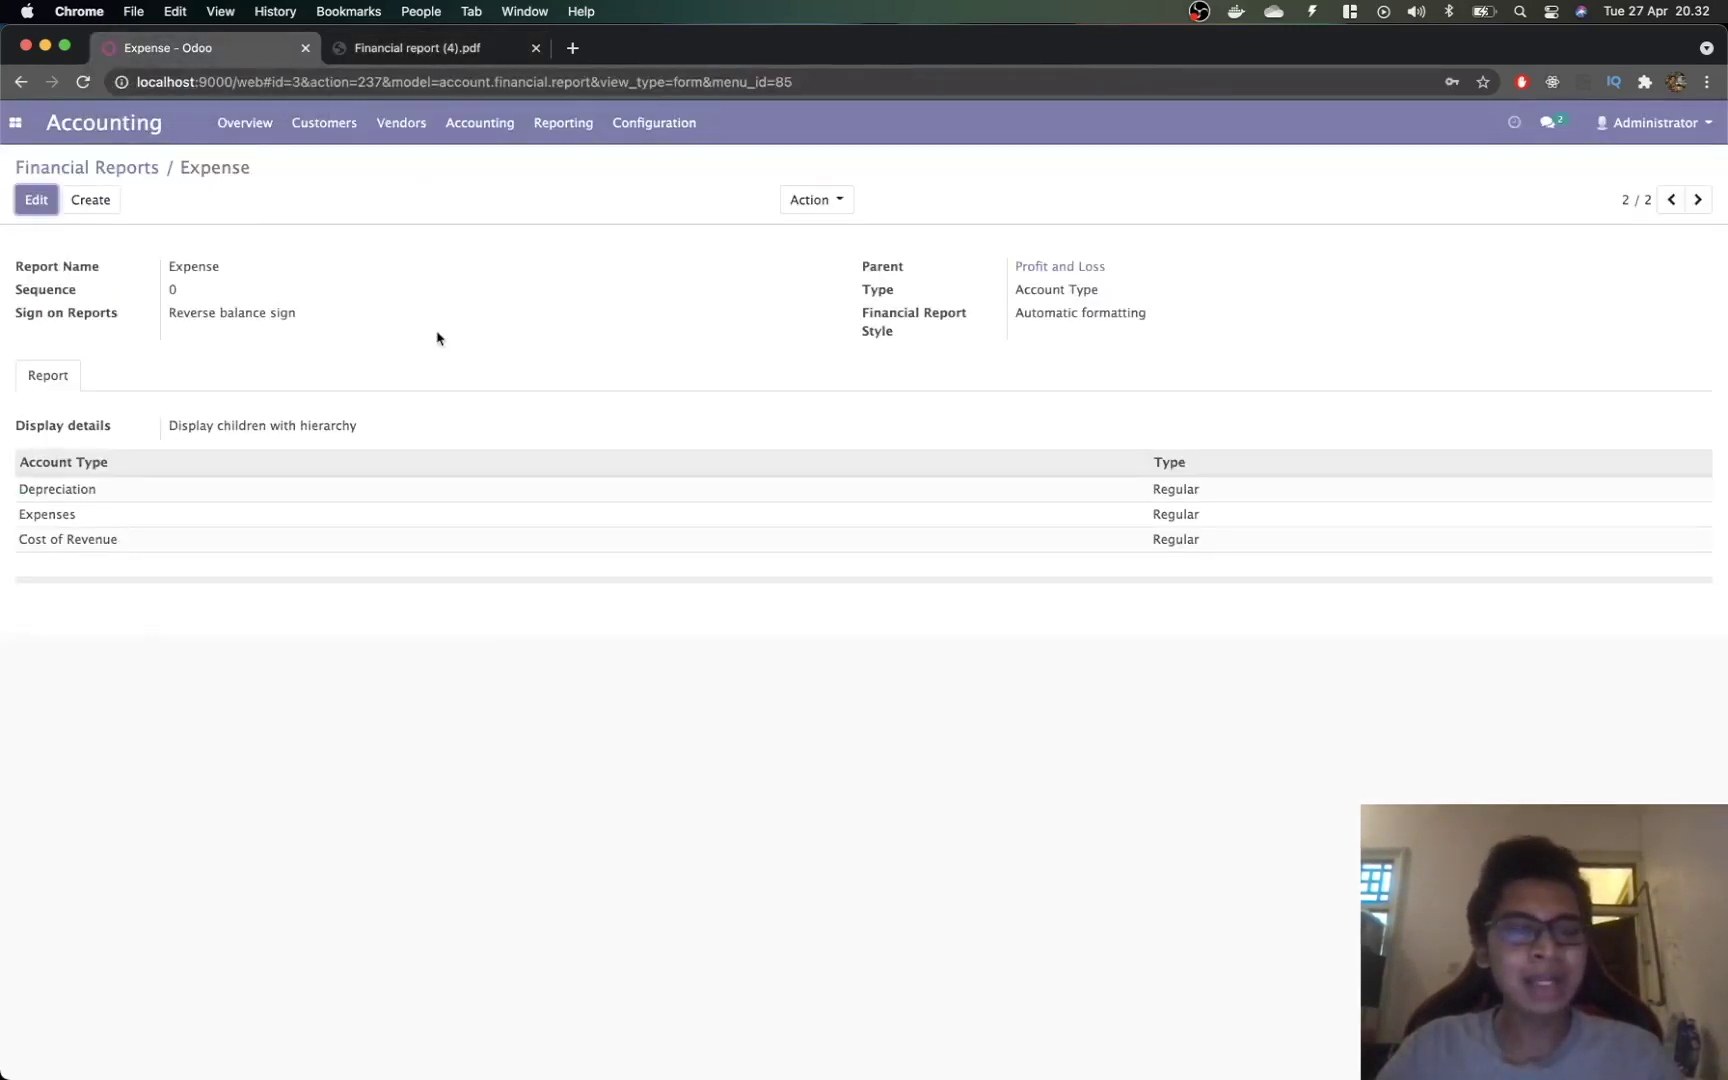
{"action": "left_click", "coordinate": [46, 208]}
{"action": "key", "text": "super+Tab"}
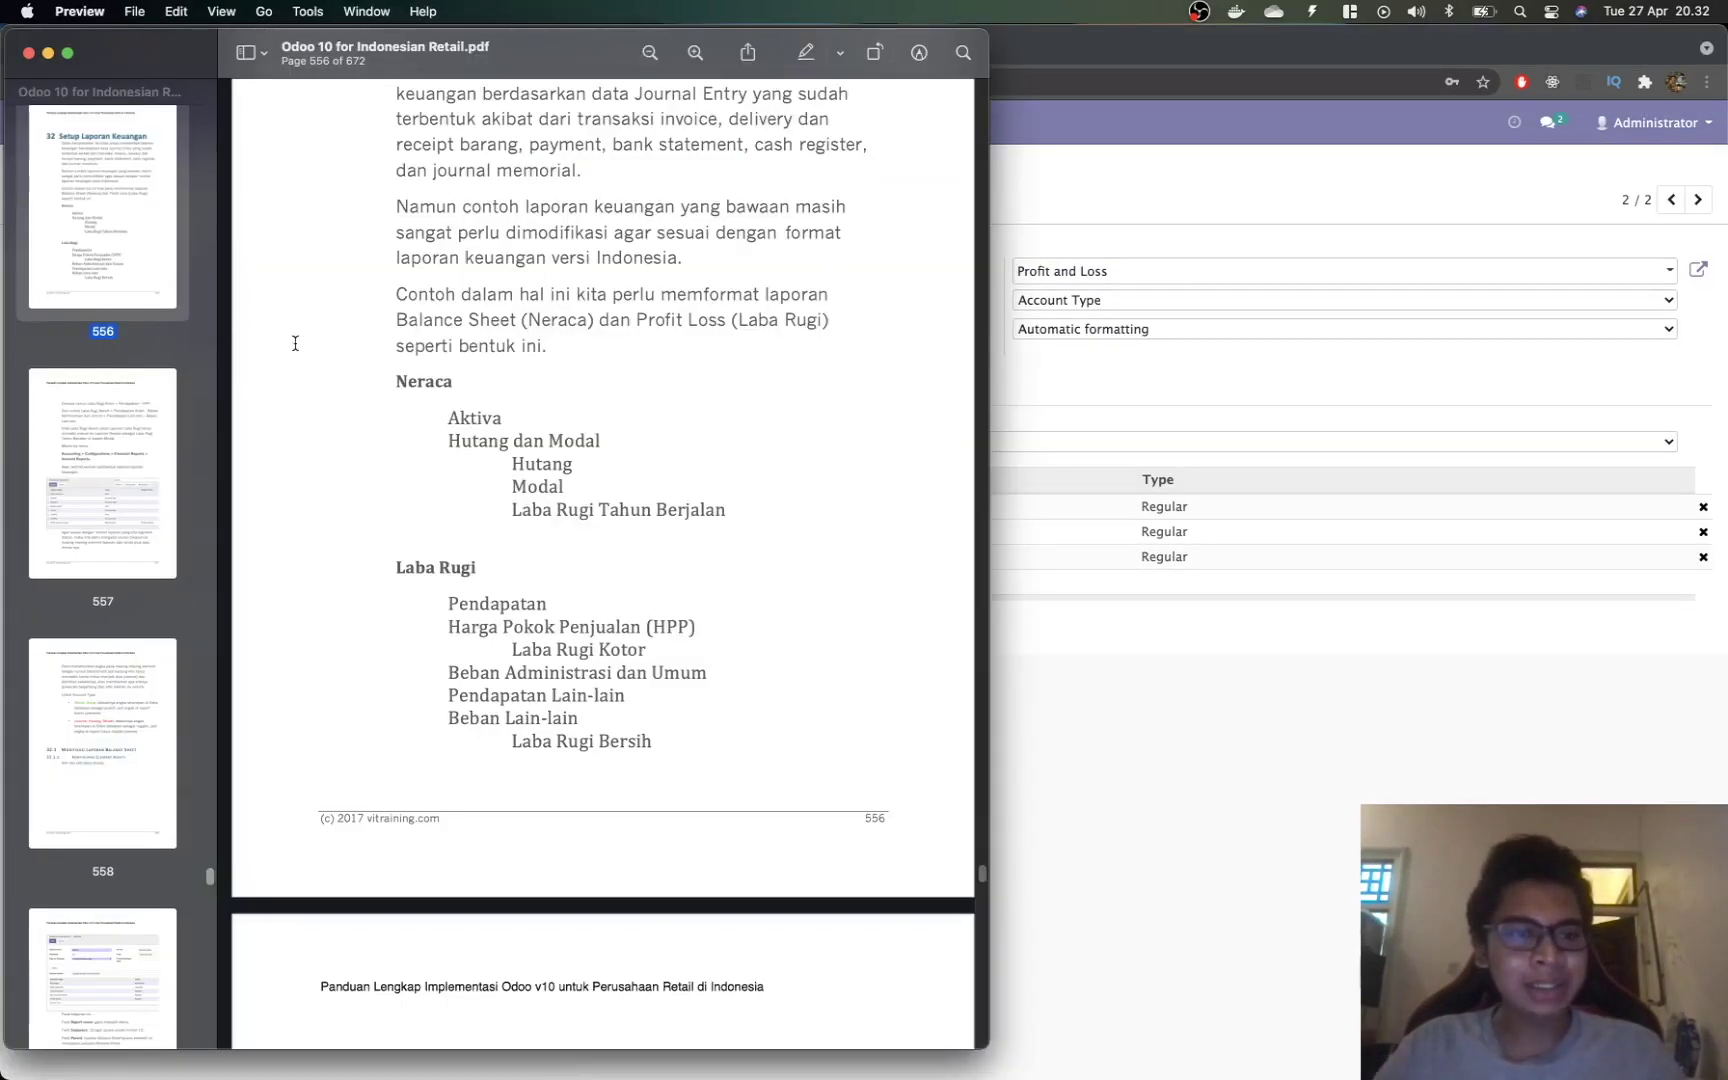
{"action": "key", "text": "super+Tab"}
{"action": "left_click_drag", "start_coordinate": [260, 267], "coordinate": [112, 266]}
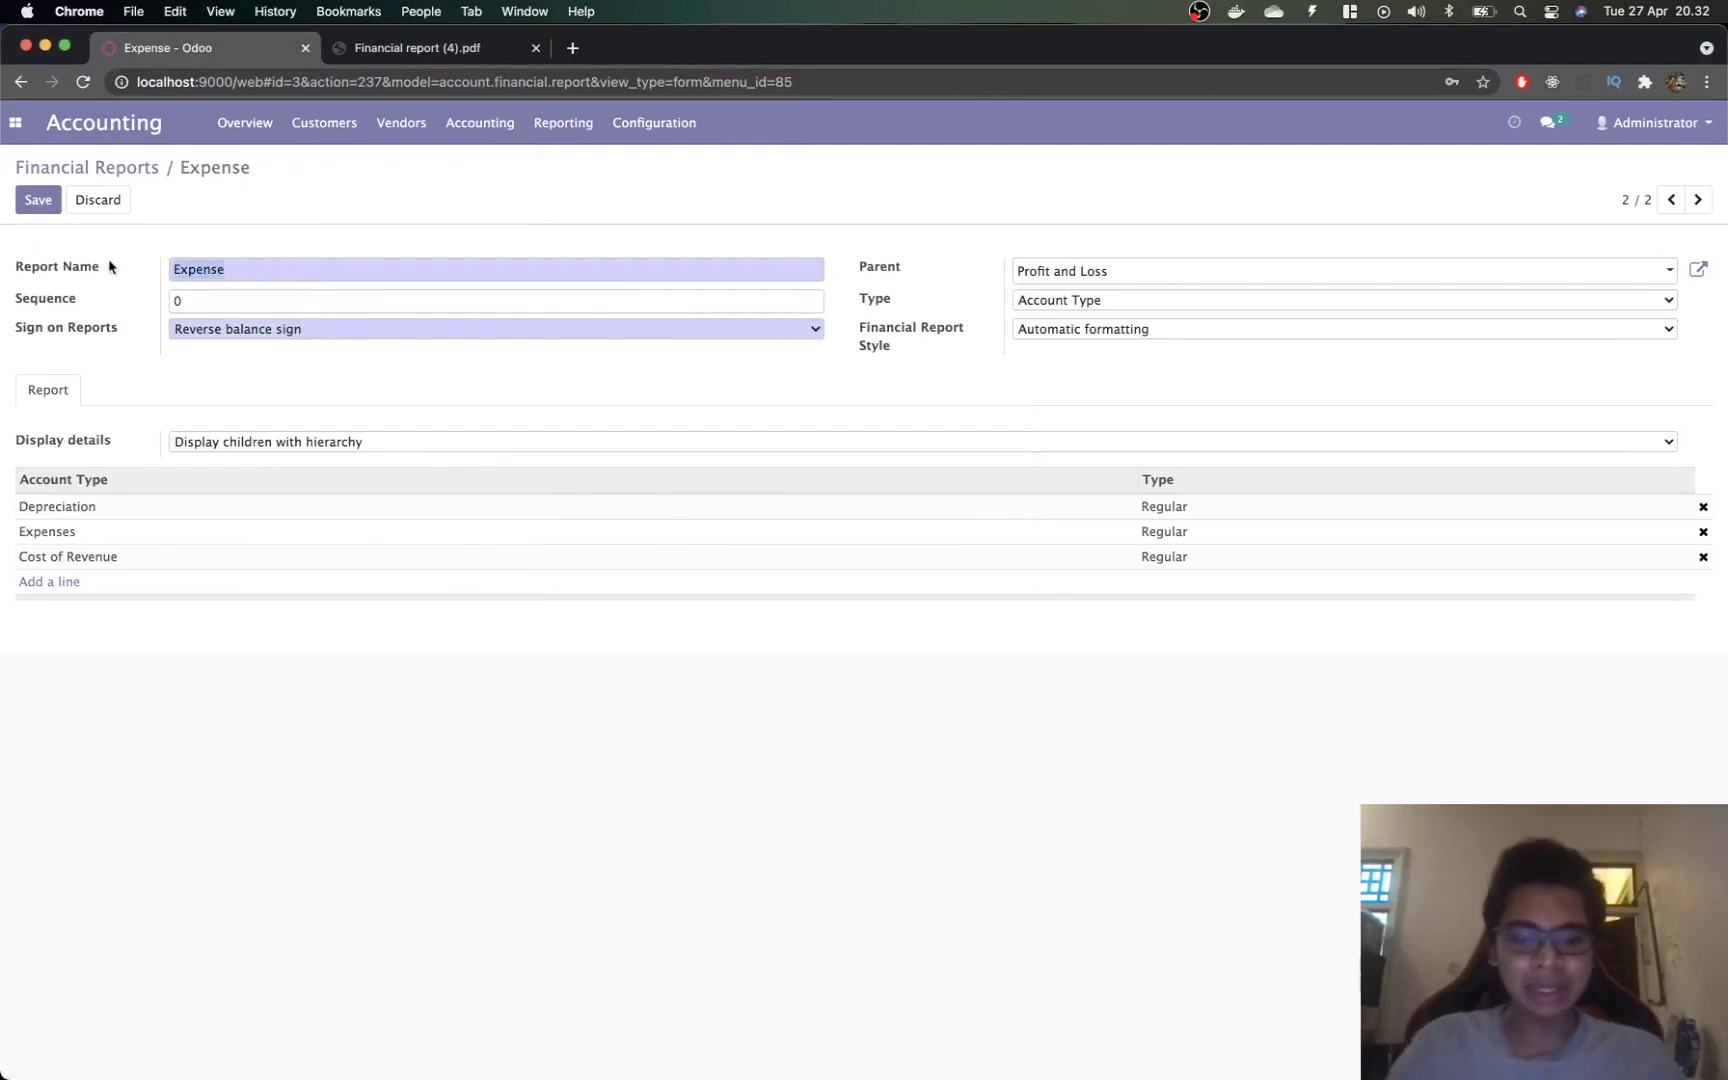
{"action": "type", "text": "Harga Pokok Penjualan (HPP"}
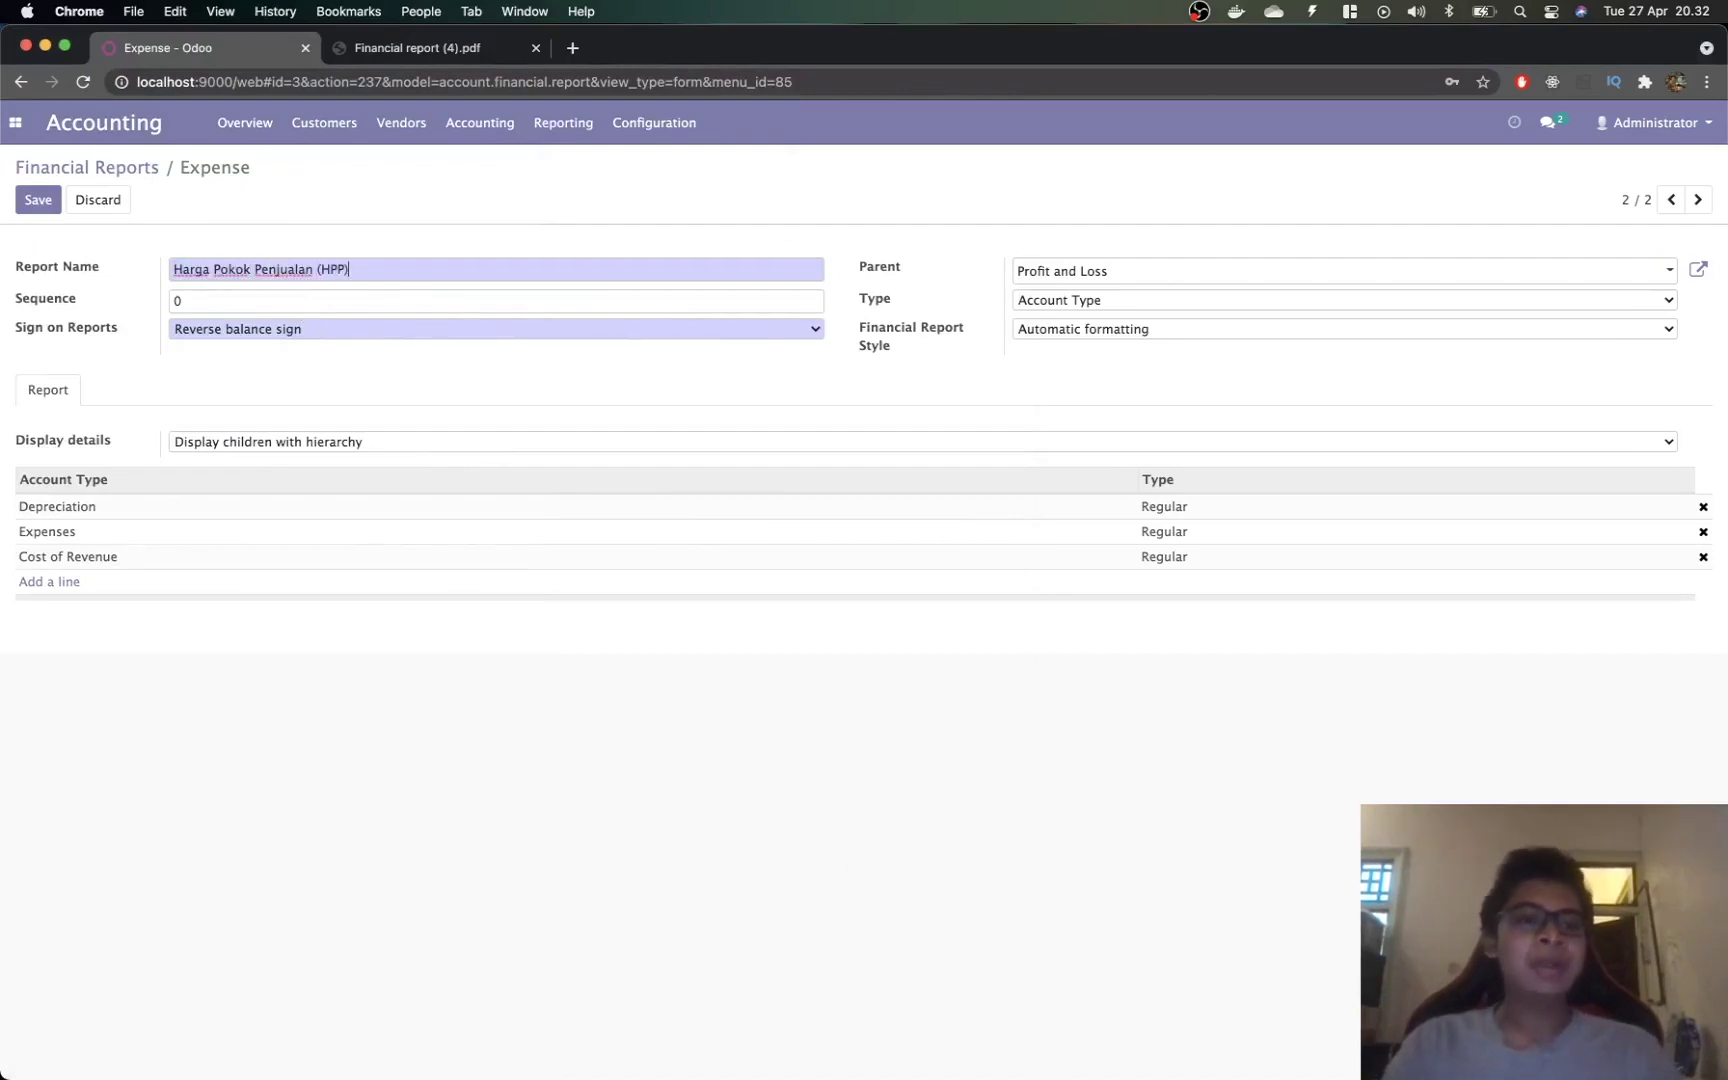
{"action": "double_click", "coordinate": [258, 300]}
{"action": "type", "text": "2"}
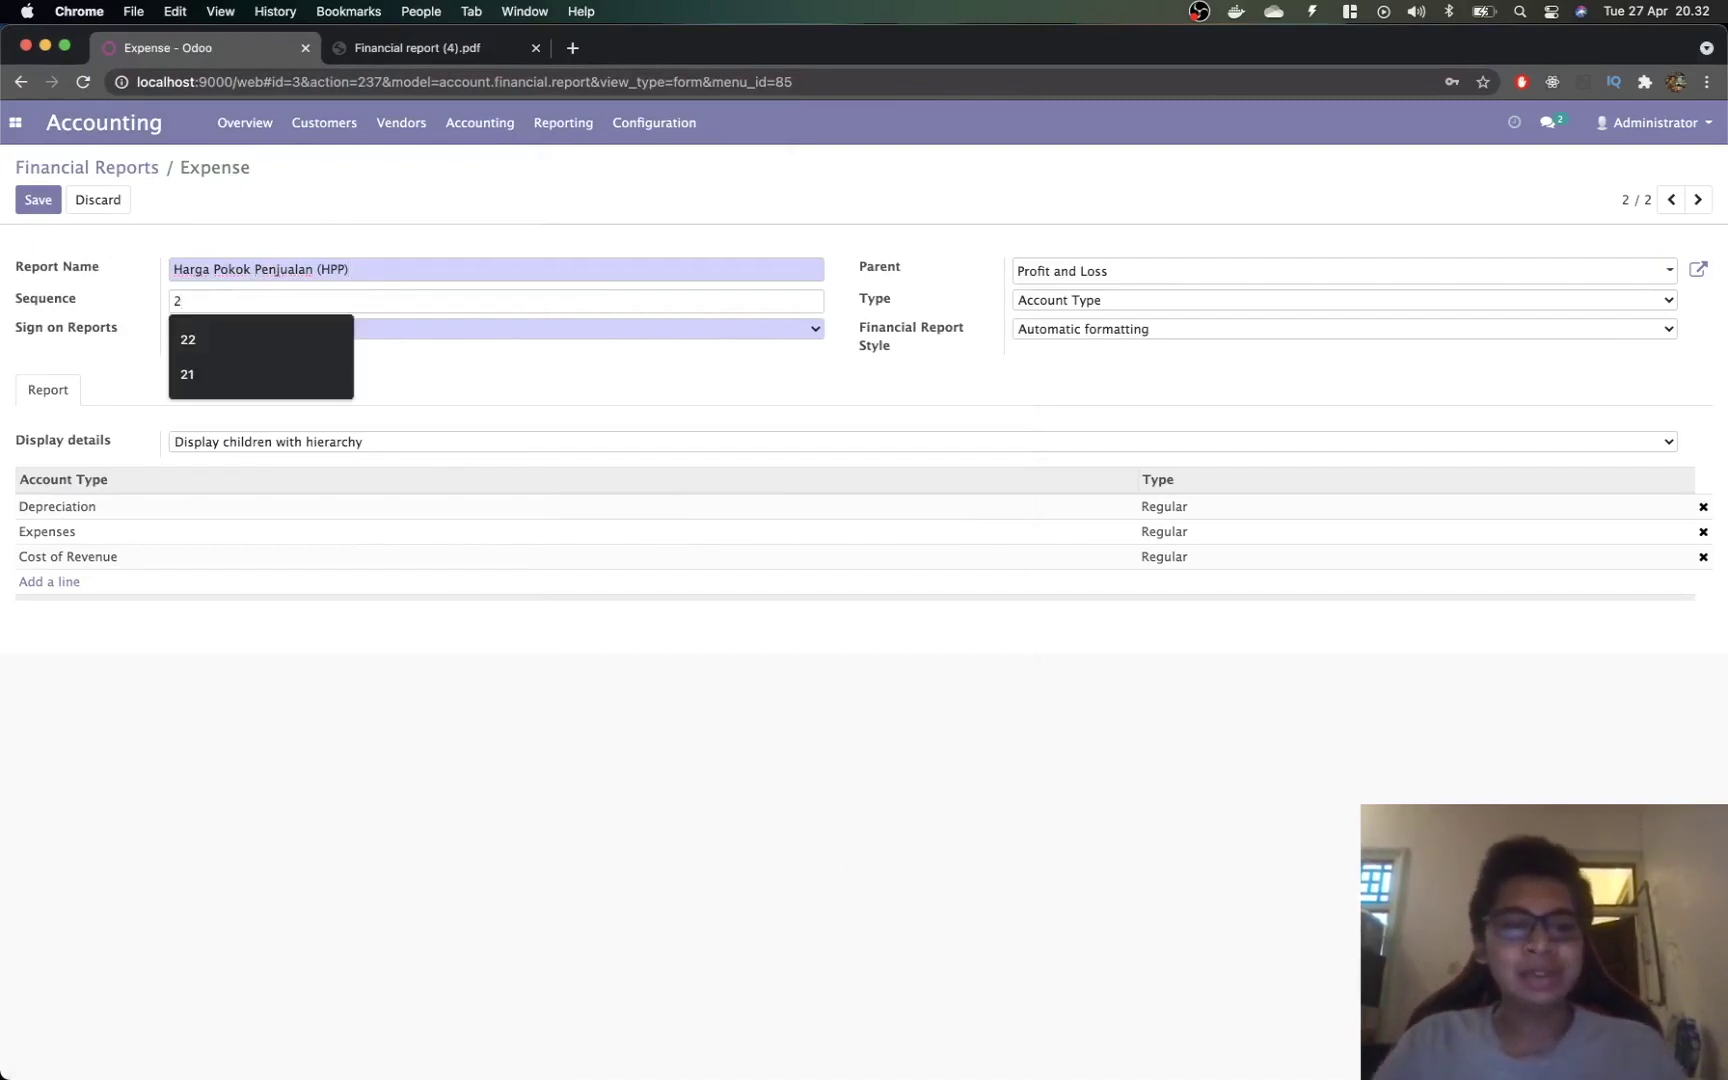
{"action": "left_click", "coordinate": [355, 644]}
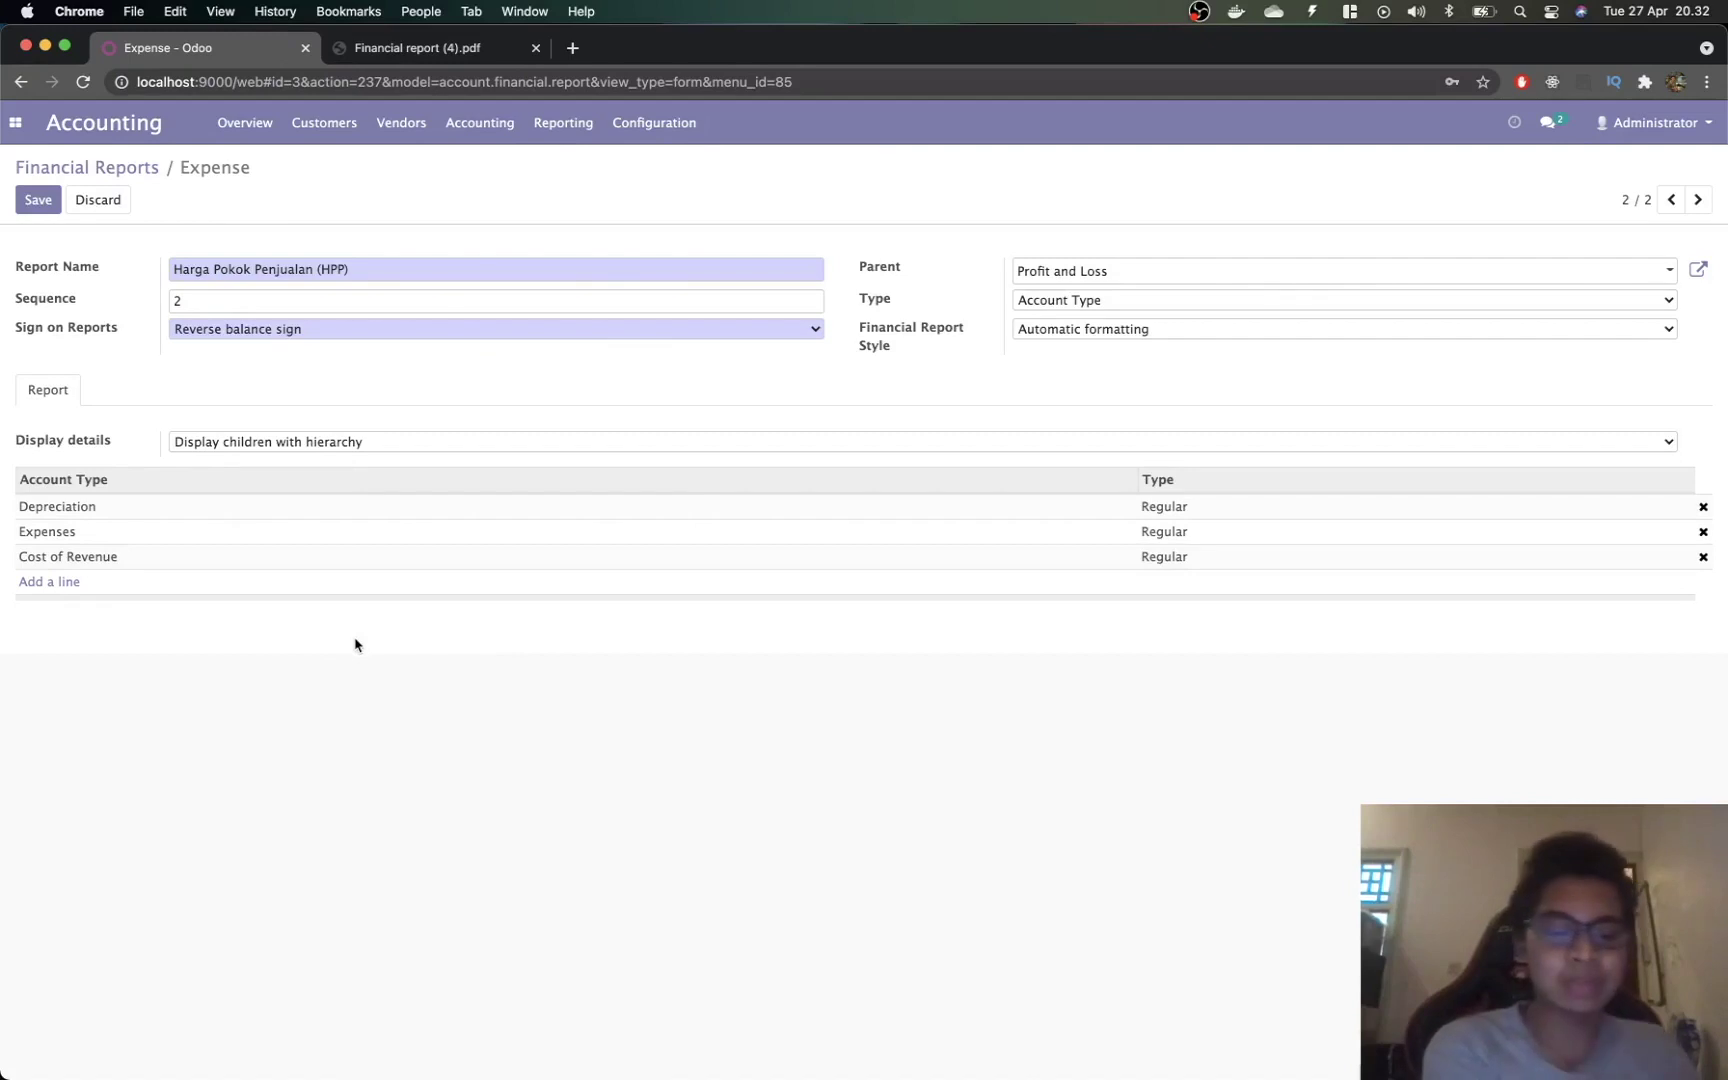
Step: Check the Laba Rugi list in the guide and remove the Depreciation and Expenses account types from the HPP report in Odoo
{"action": "key", "text": "super+Tab"}
{"action": "key", "text": "super+Tab"}
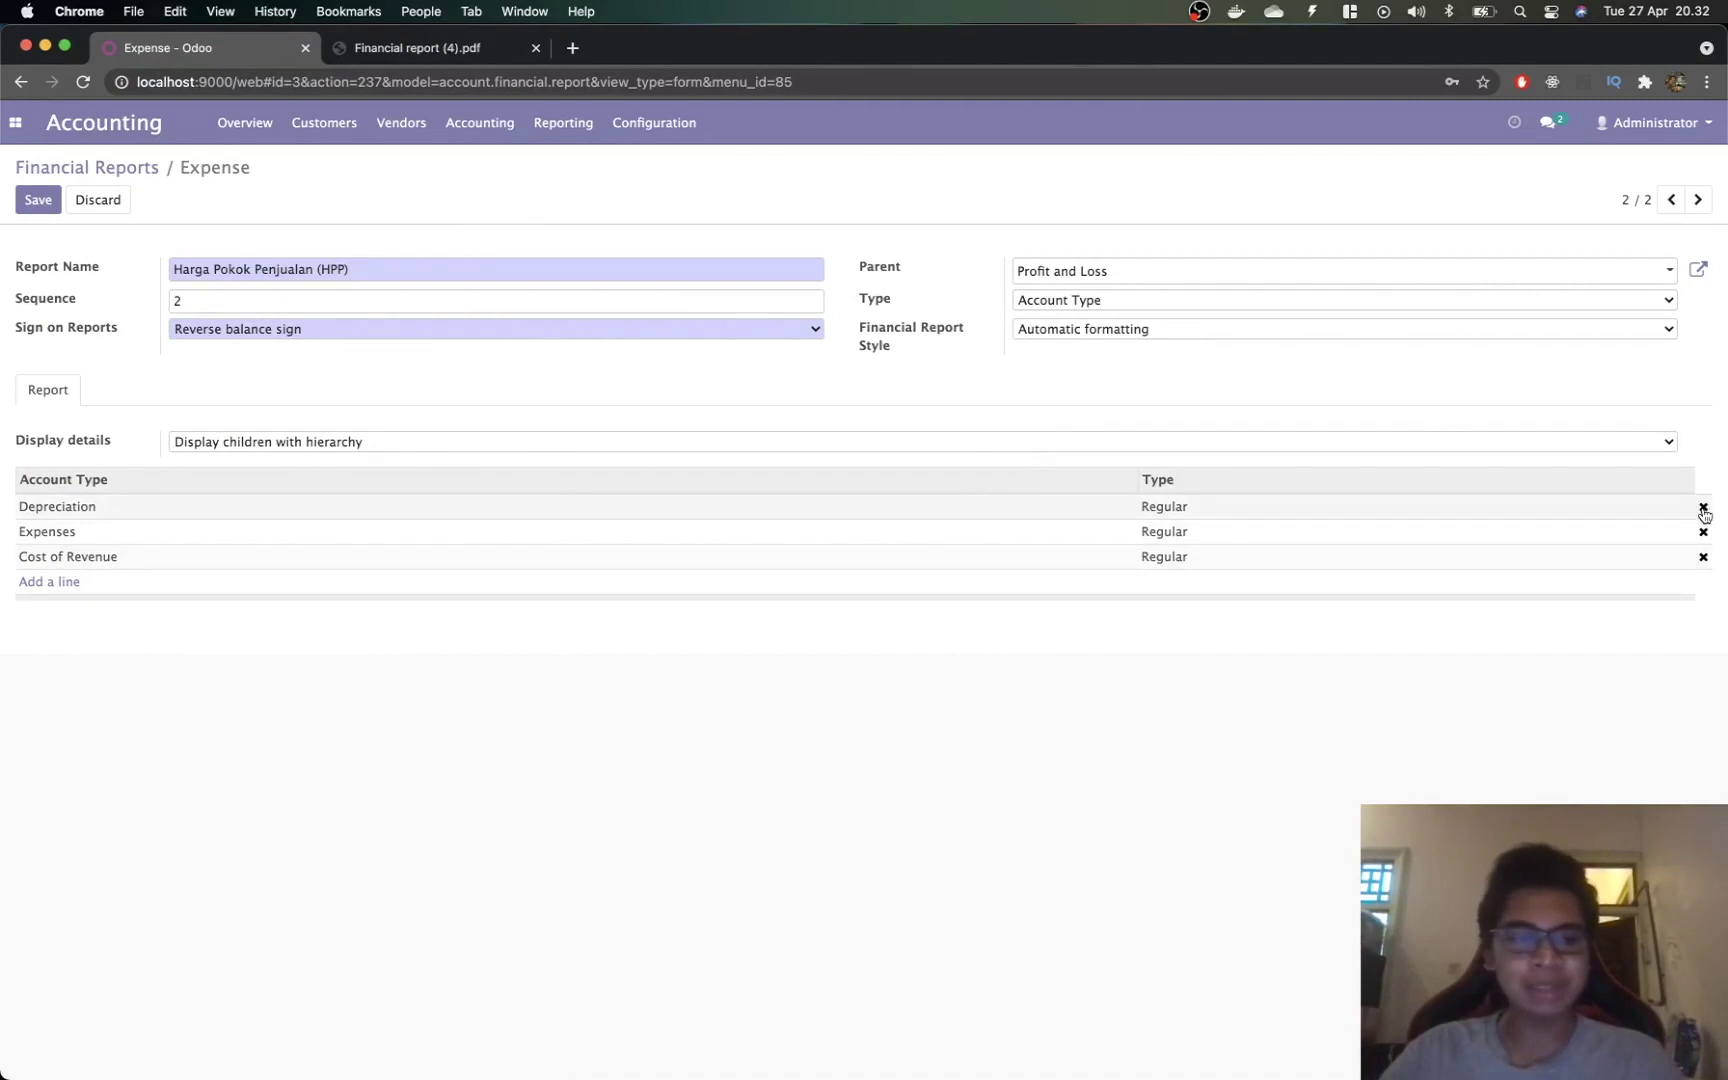
{"action": "key", "text": "super+Tab"}
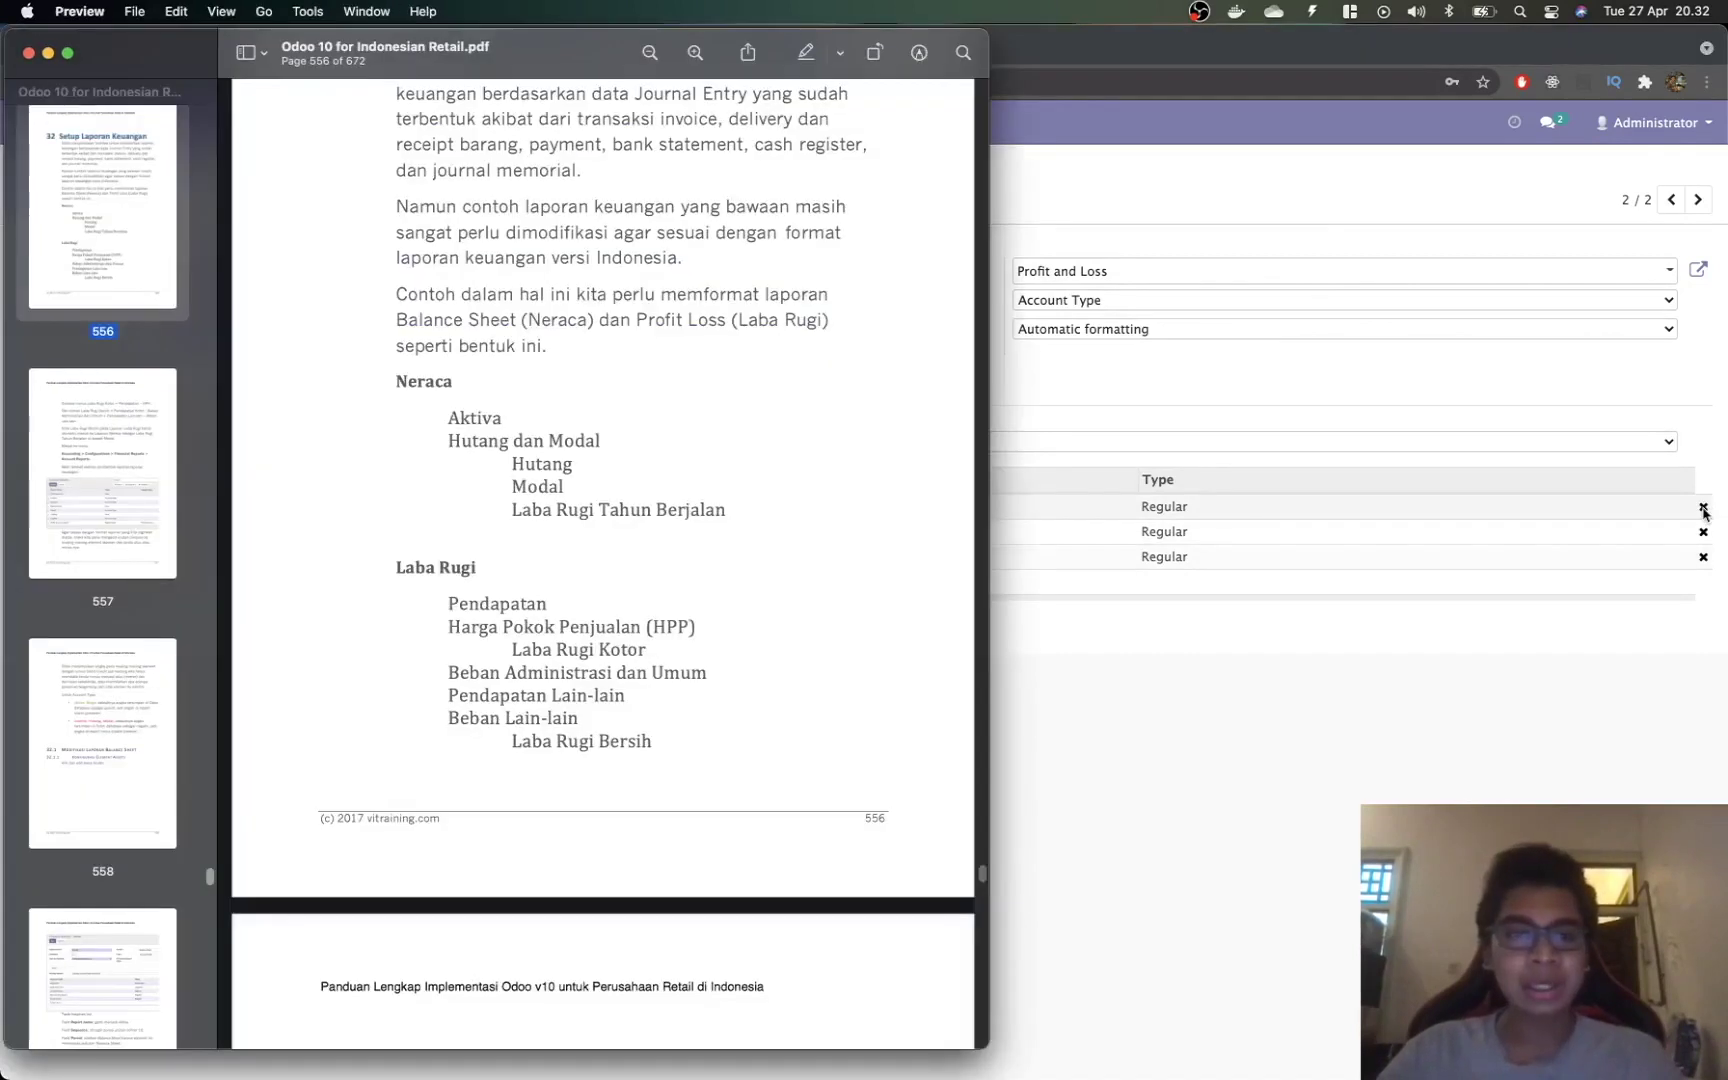
{"action": "key", "text": "super+Tab"}
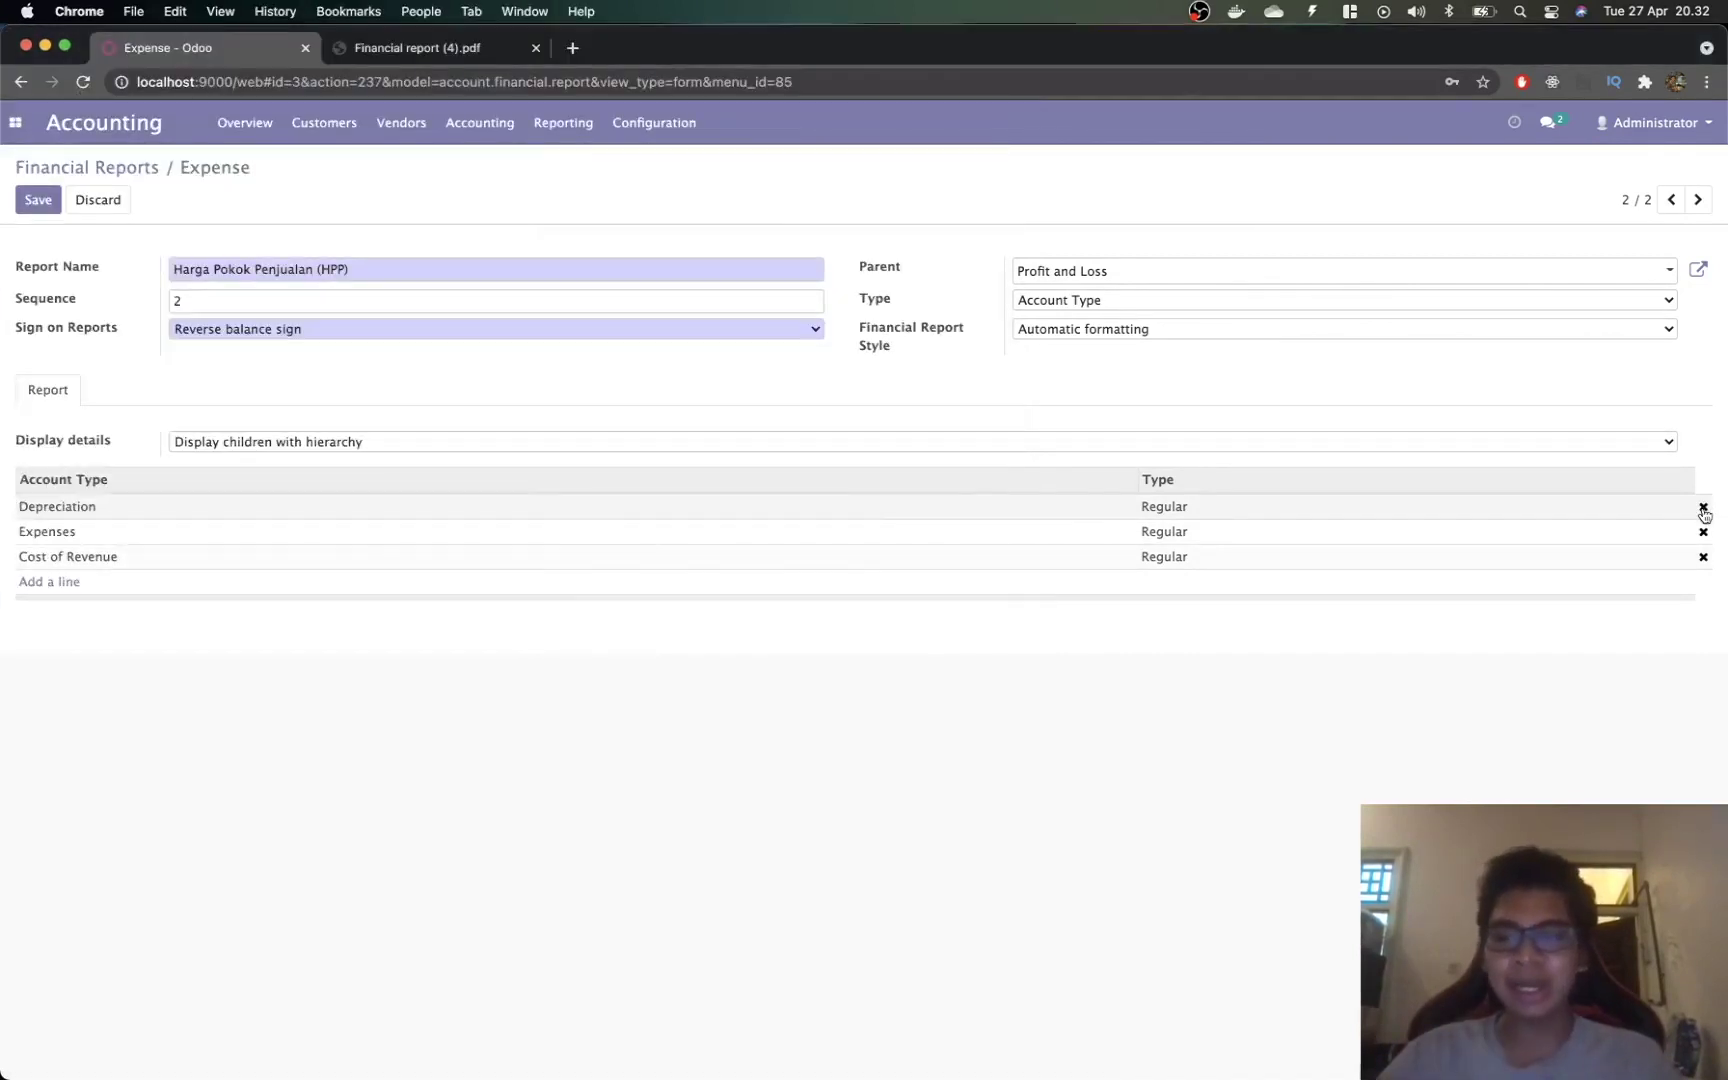
{"action": "left_click", "coordinate": [1703, 507]}
{"action": "left_click", "coordinate": [1703, 507]}
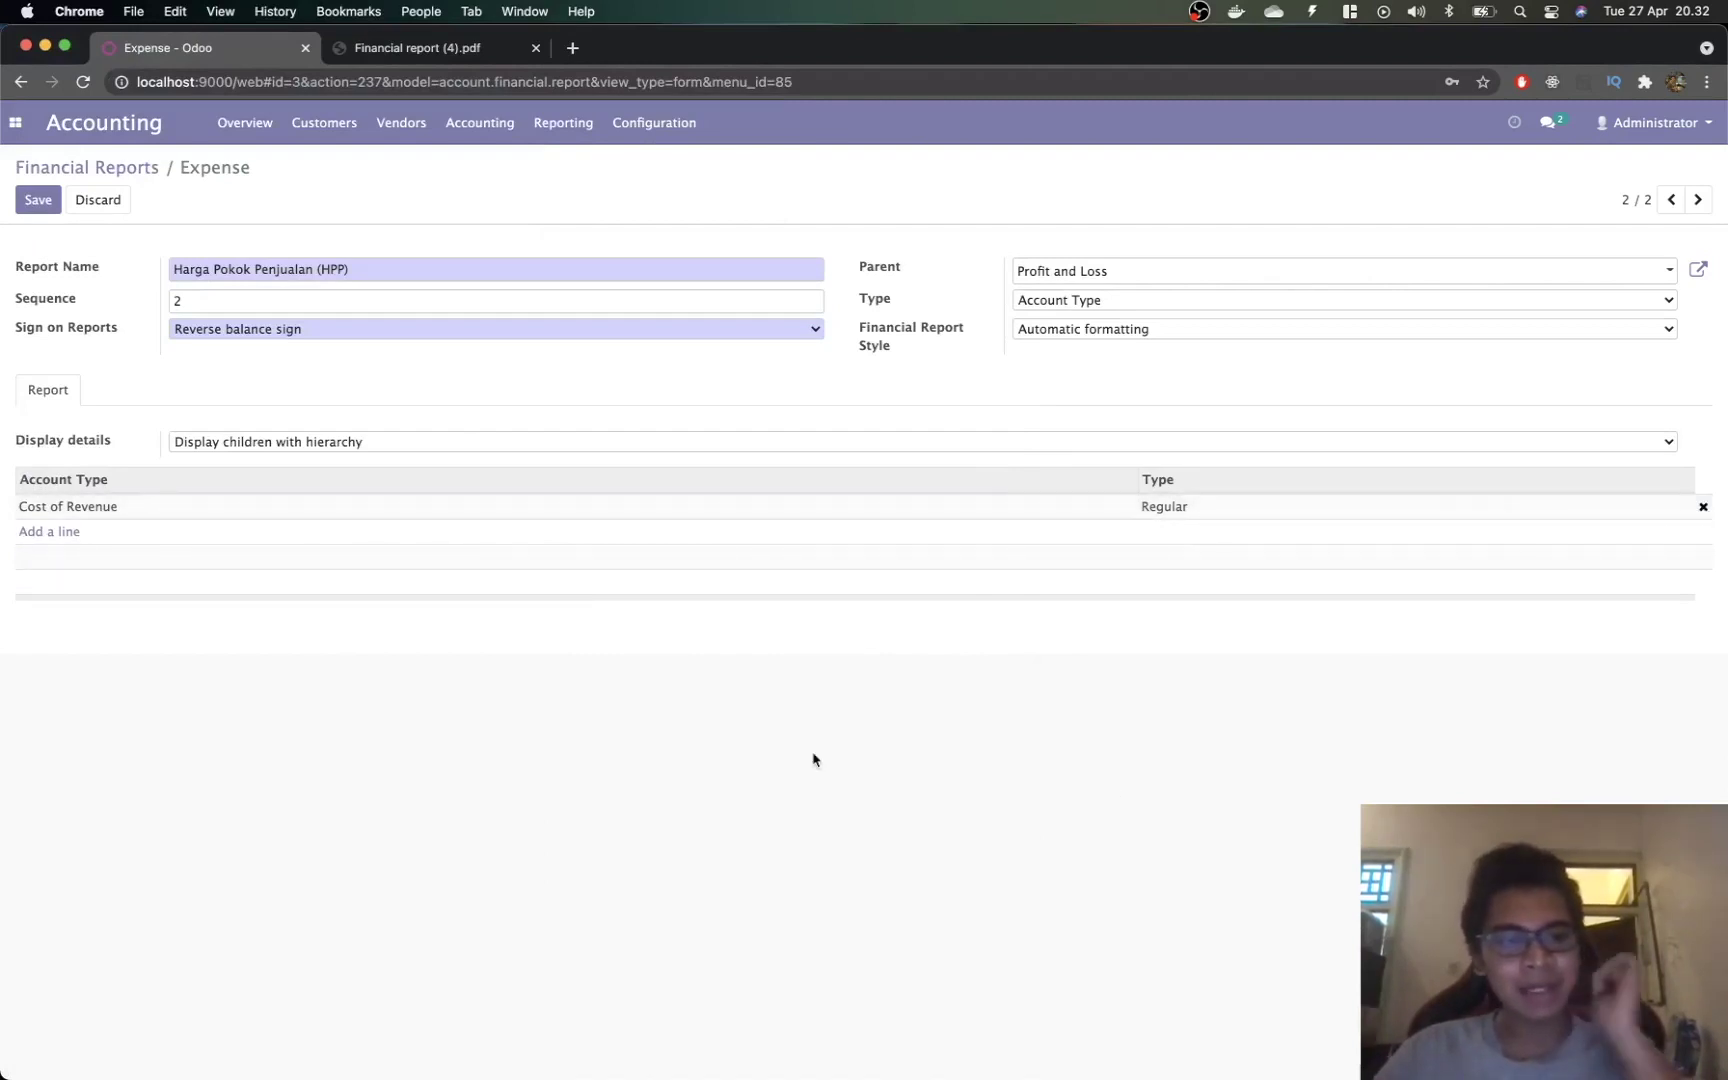
Step: Check the guide's balance sign rules in Preview, and in Odoo keep the HPP report on Reverse balance sign and save it
{"action": "key", "text": "super+Tab"}
{"action": "scroll", "coordinate": [724, 620], "scroll_direction": "down", "scroll_amount": 5}
{"action": "scroll", "coordinate": [724, 620], "scroll_direction": "down", "scroll_amount": 10}
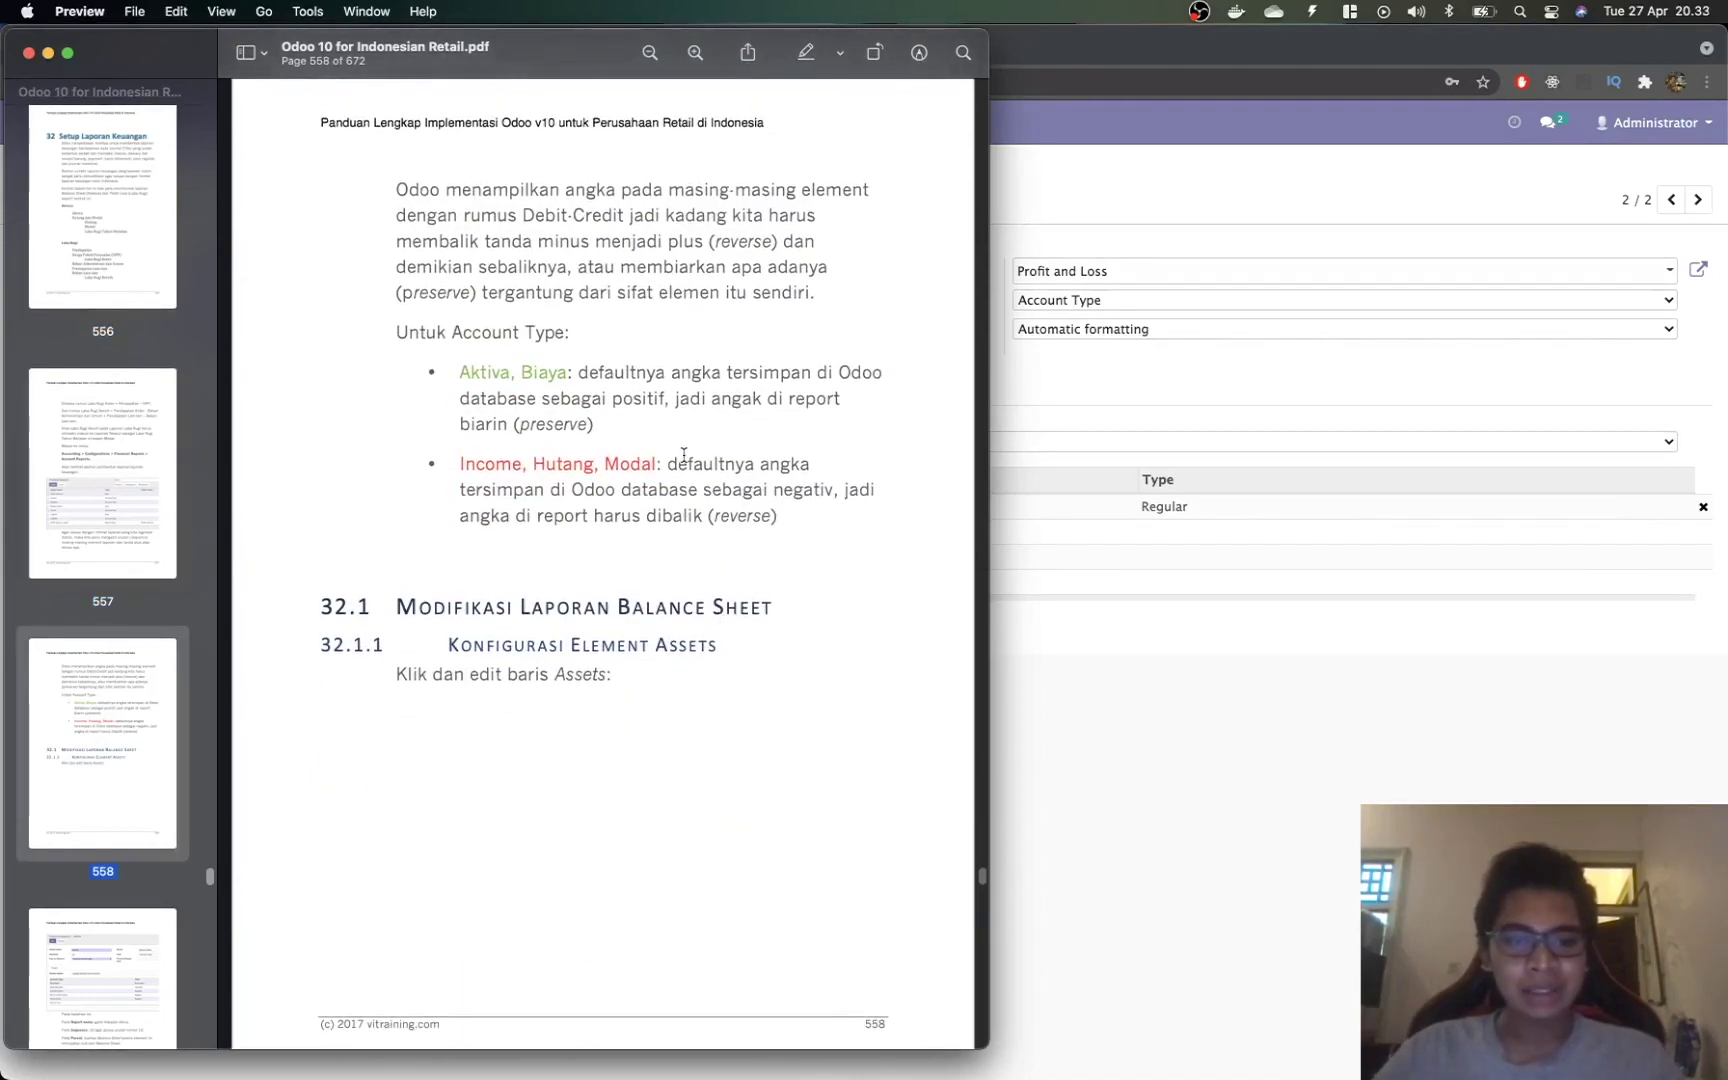
{"action": "scroll", "coordinate": [592, 373], "scroll_direction": "up", "scroll_amount": 15}
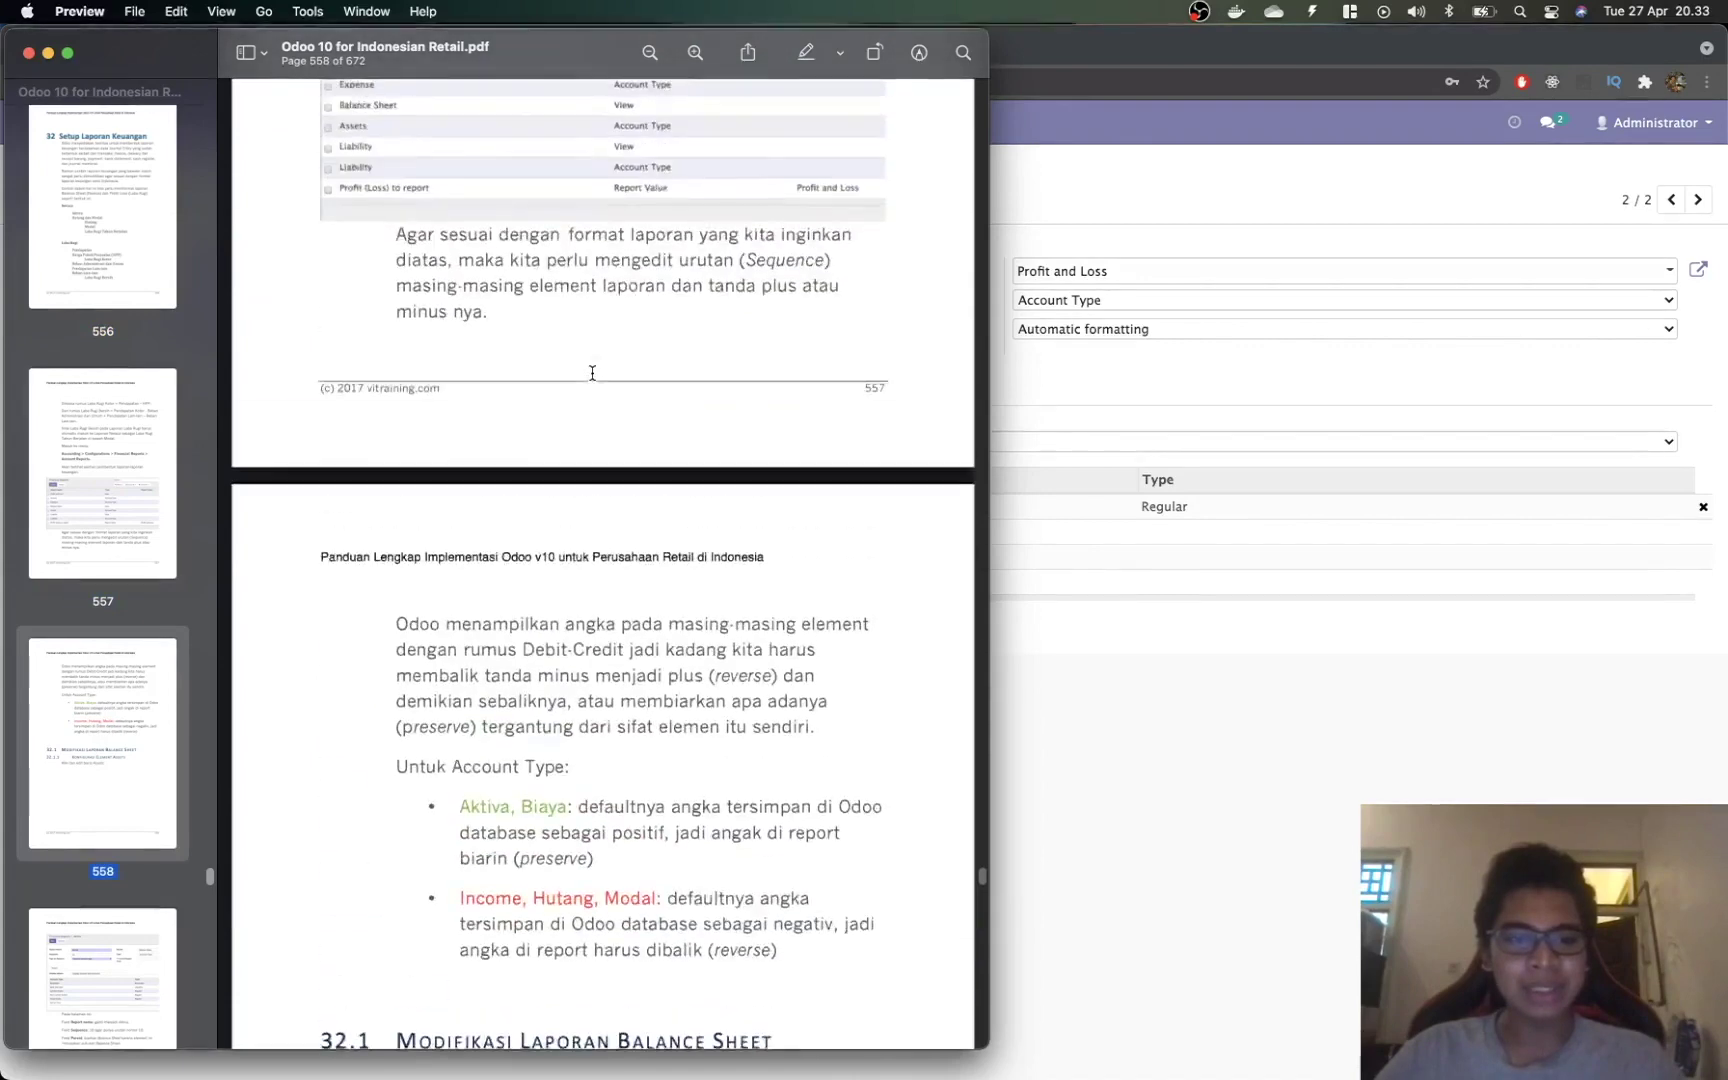
{"action": "scroll", "coordinate": [592, 373], "scroll_direction": "up", "scroll_amount": 4}
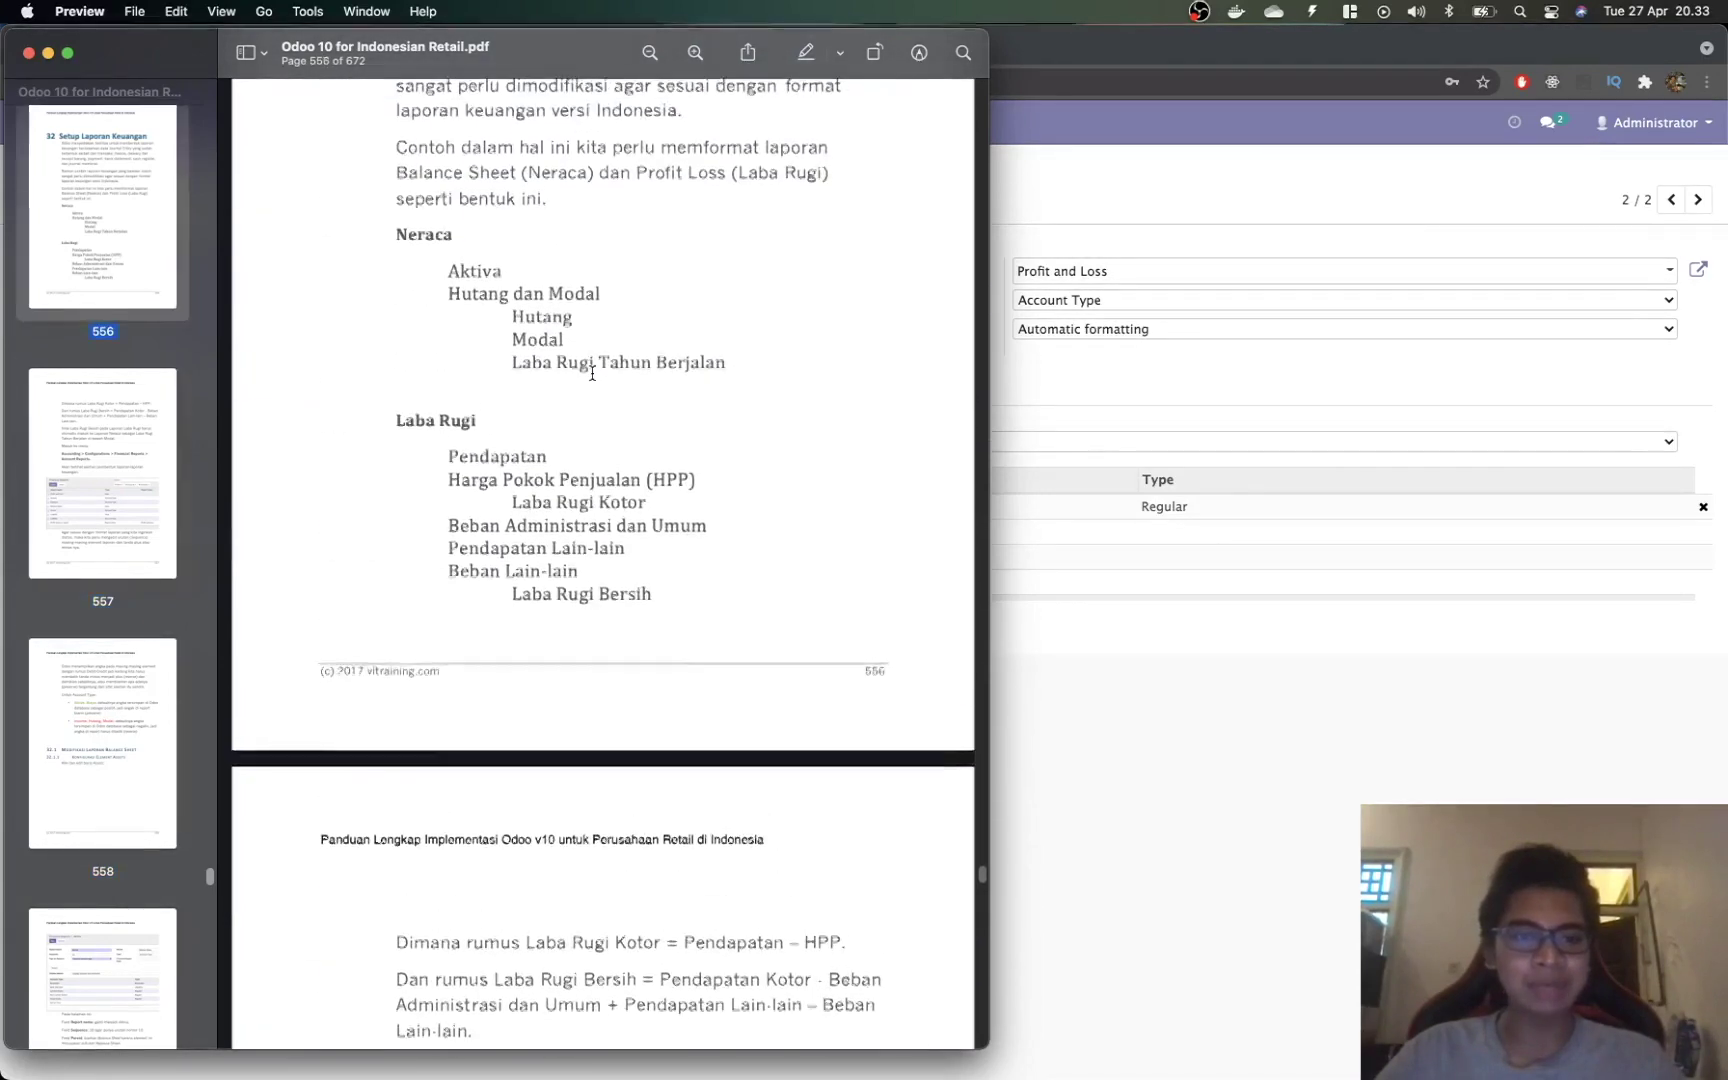
{"action": "key", "text": "super+Tab"}
{"action": "left_click", "coordinate": [505, 331]}
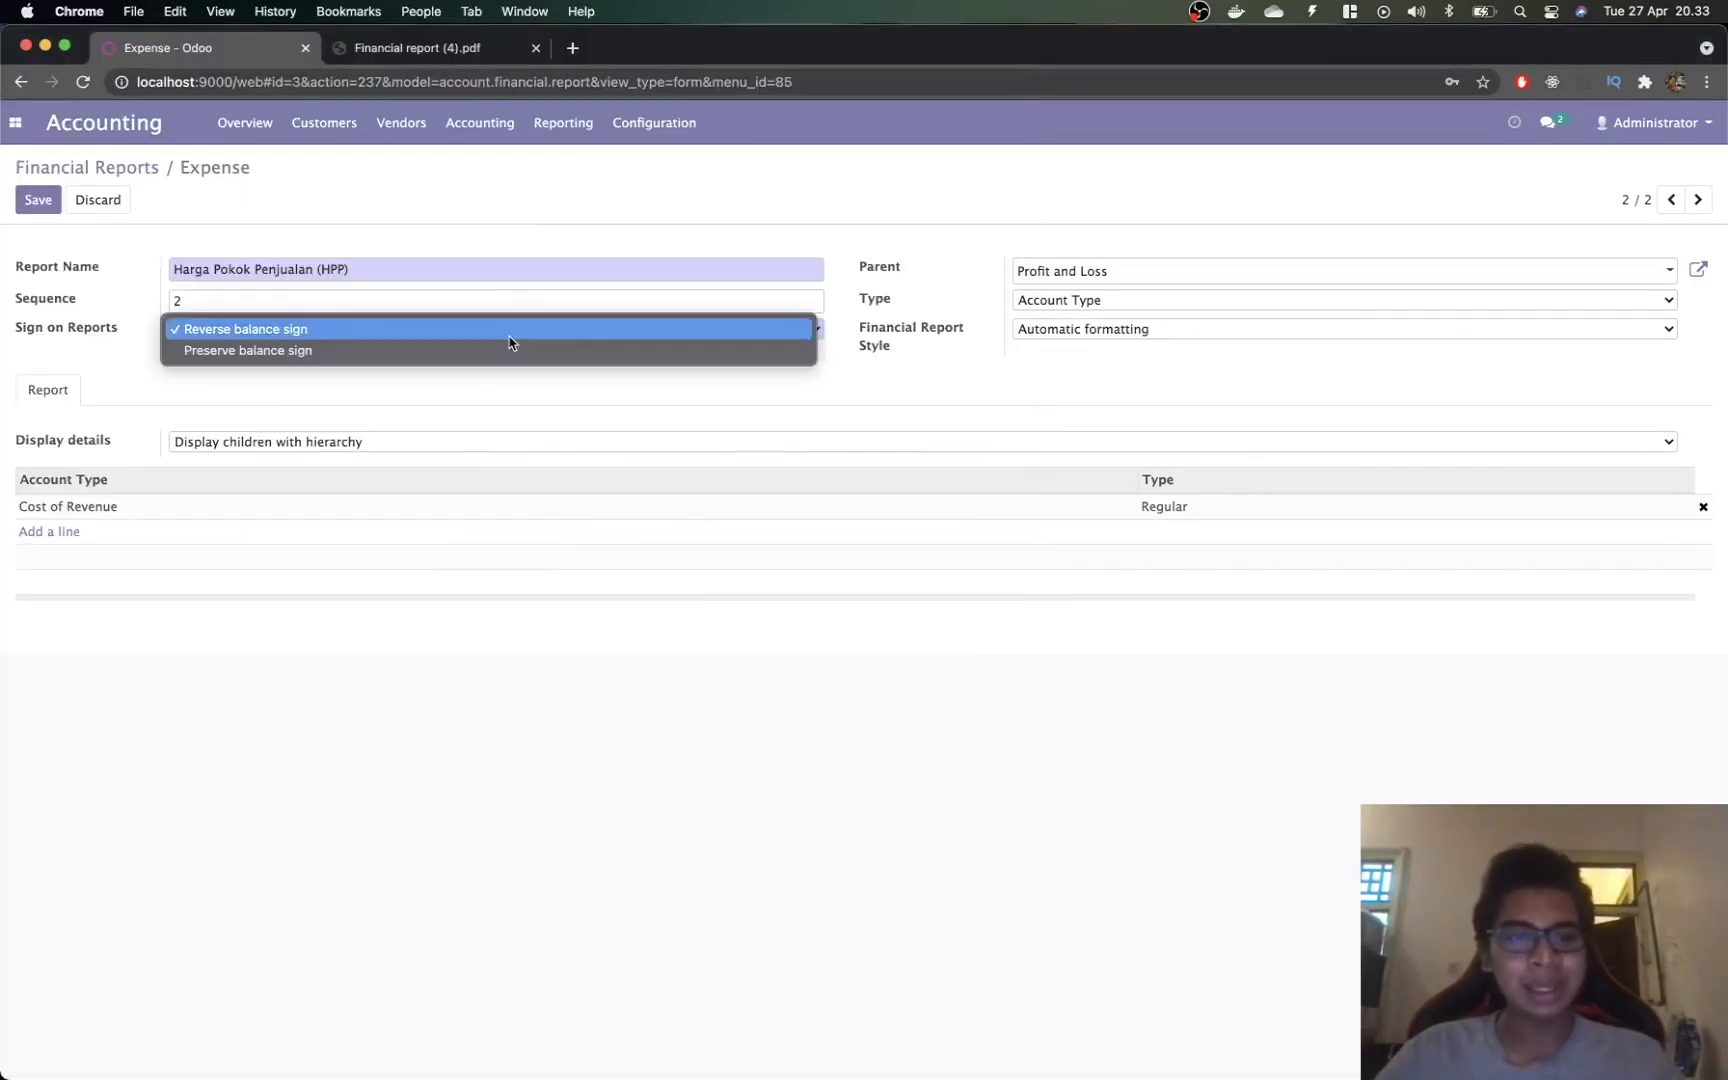
{"action": "left_click", "coordinate": [433, 354]}
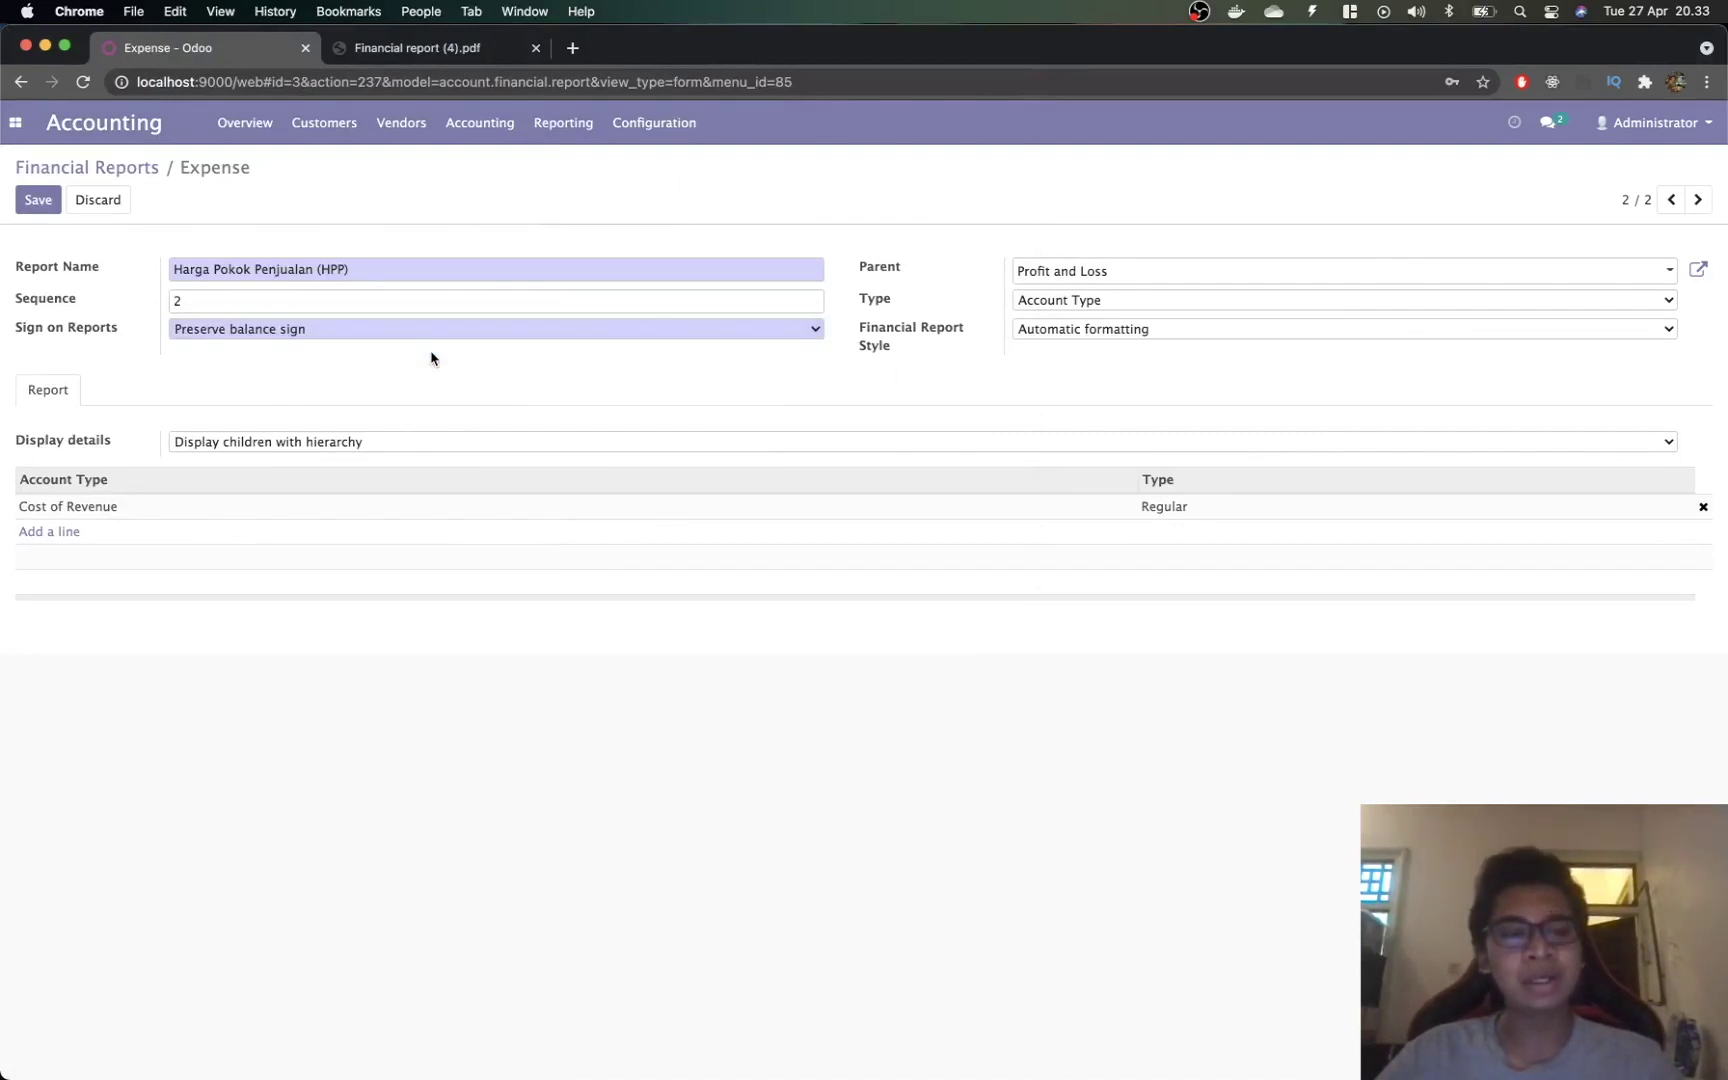
{"action": "left_click", "coordinate": [405, 335]}
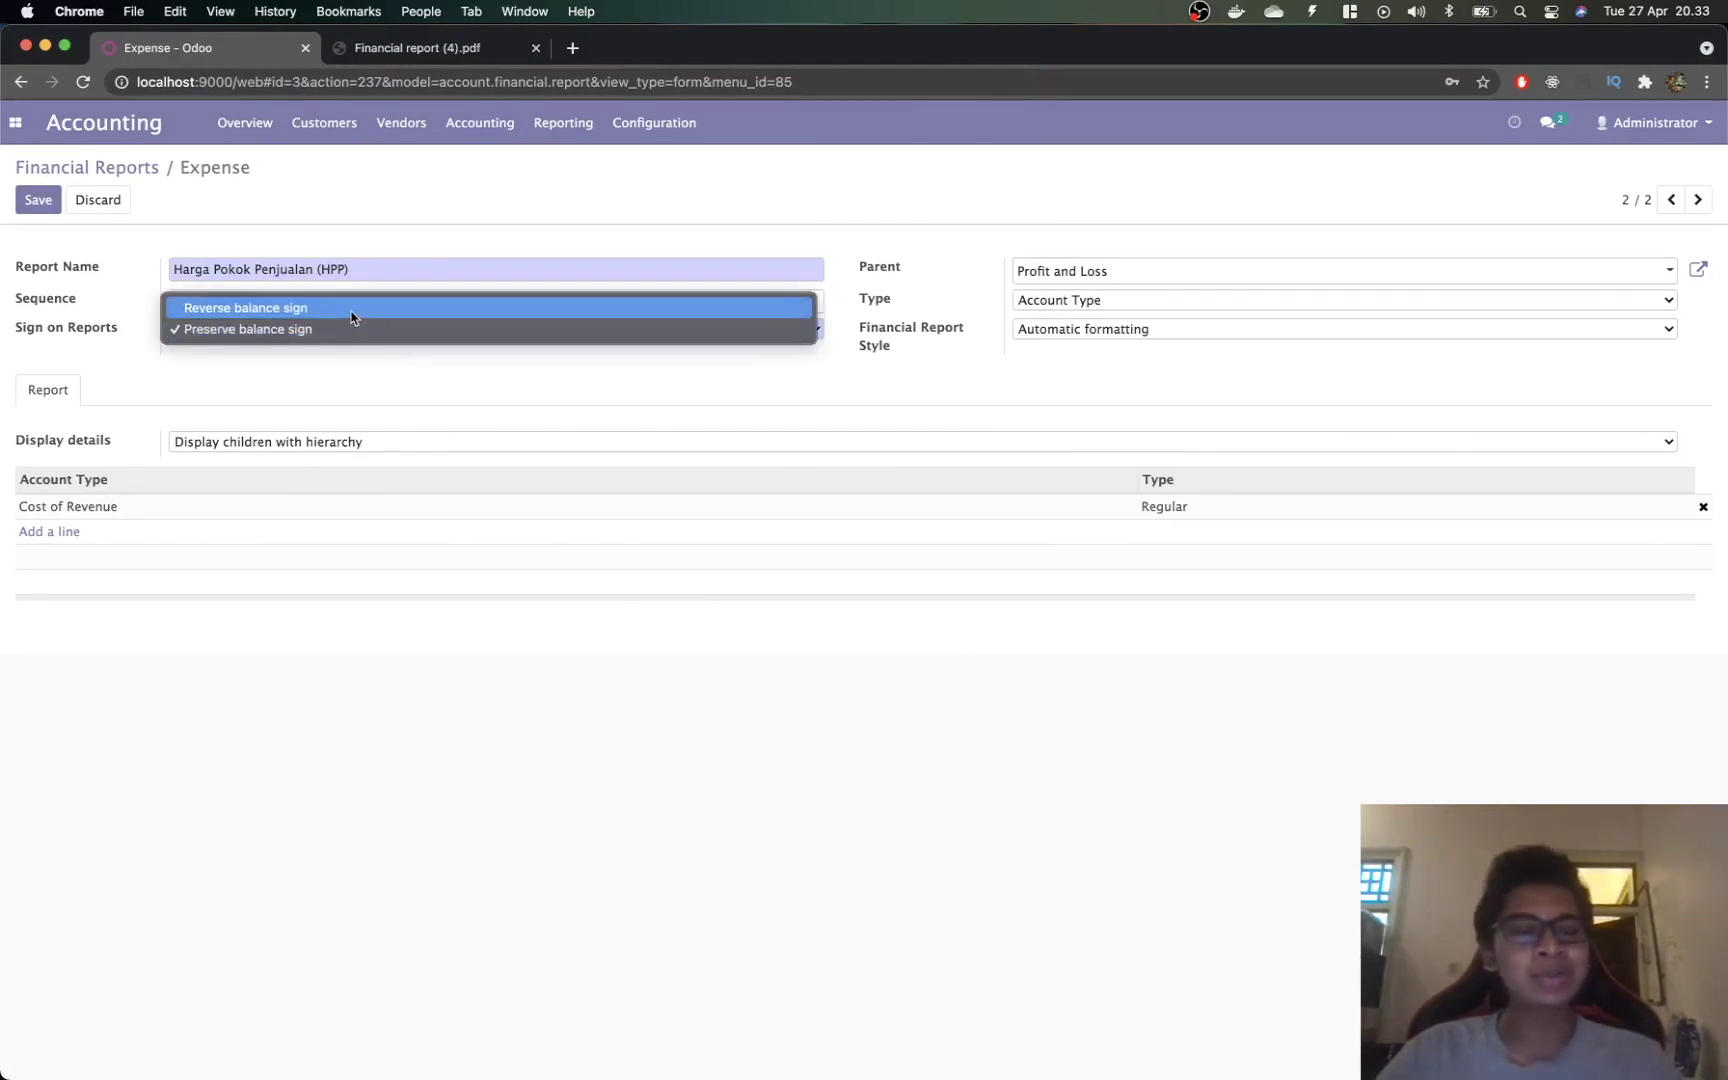
{"action": "left_click", "coordinate": [352, 318]}
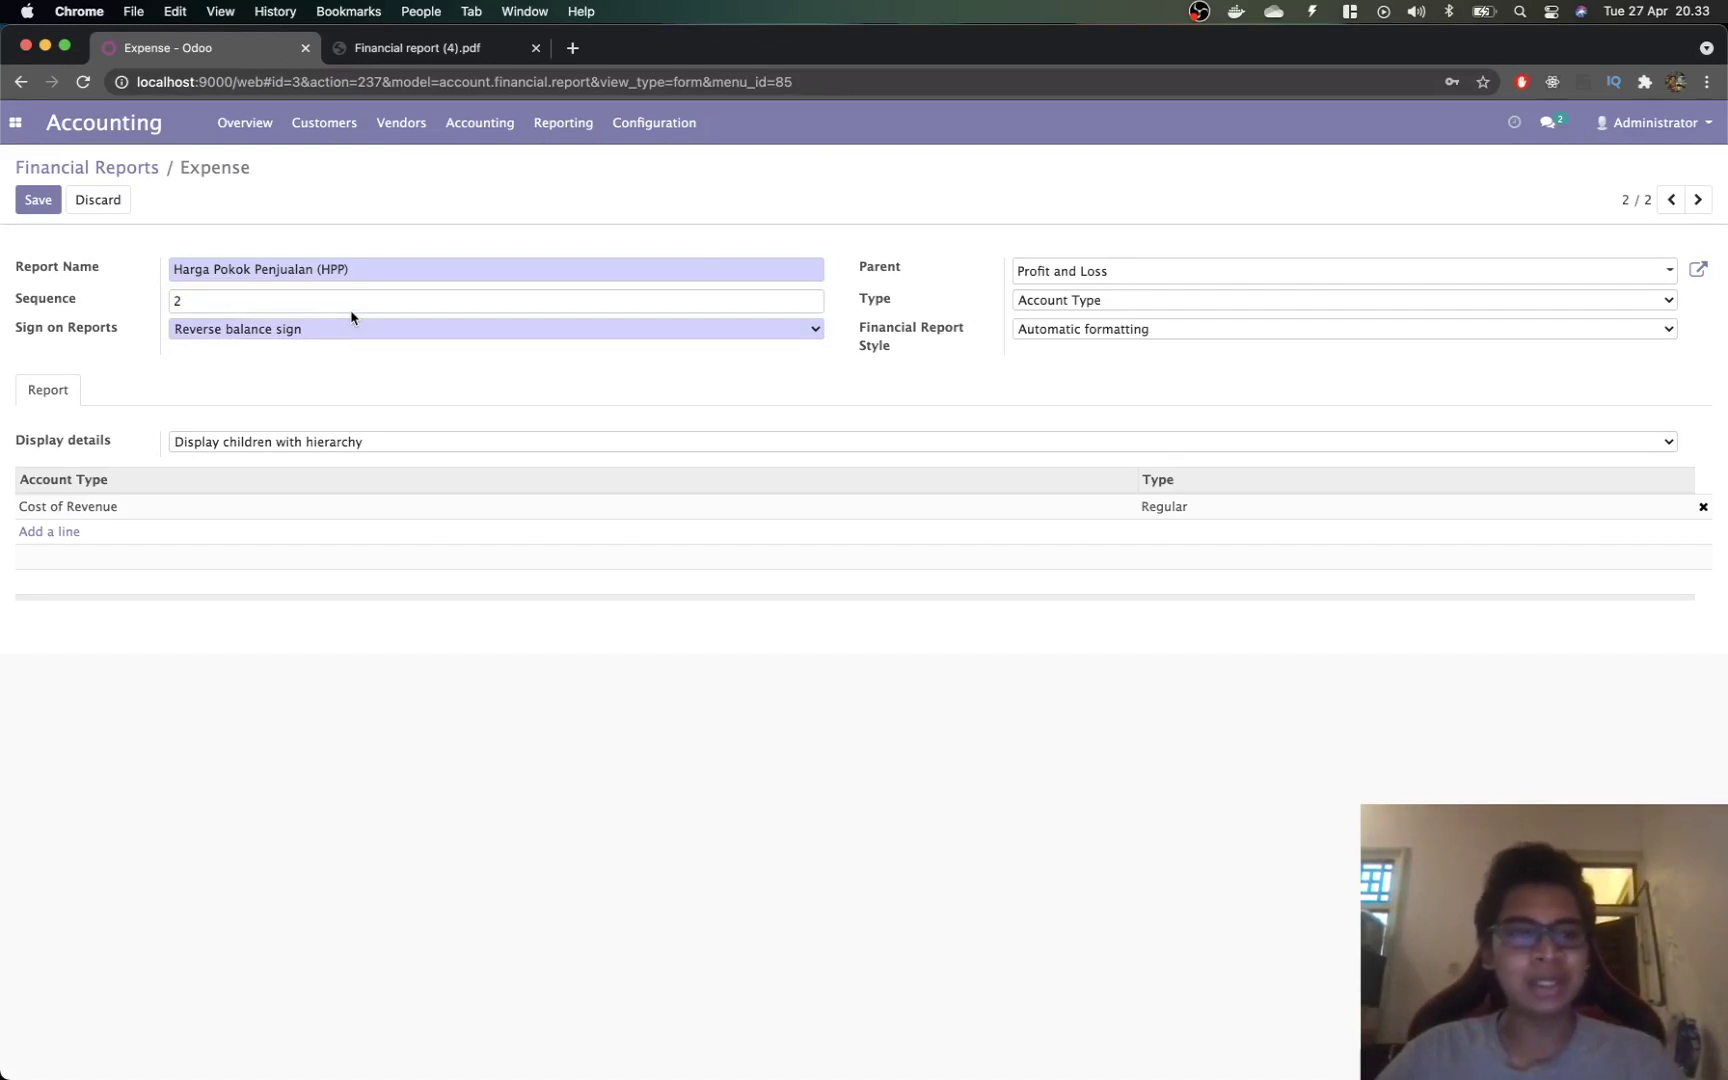
{"action": "left_click", "coordinate": [38, 201]}
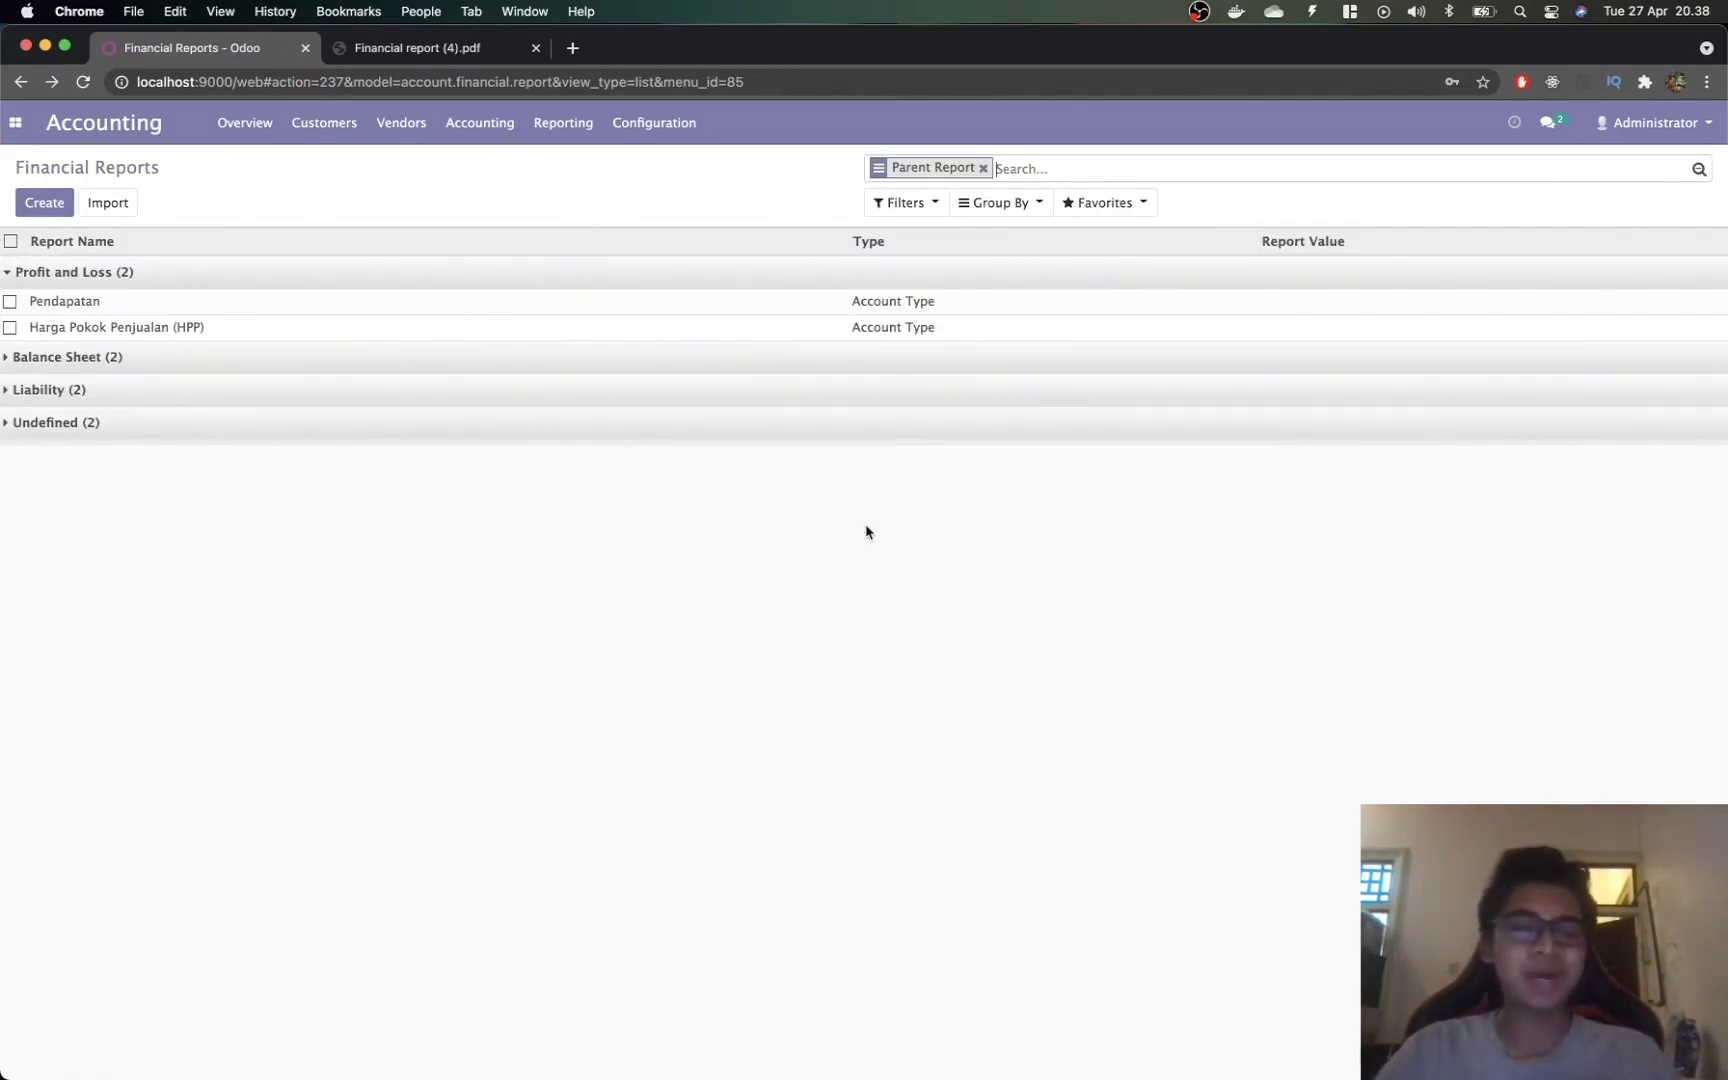
Step: Check the Laba Rugi Kotor entry in the guide and start a new financial report in Odoo named Laba (Rugi) Kotor
{"action": "key", "text": "super+Tab"}
{"action": "key", "text": "Tab"}
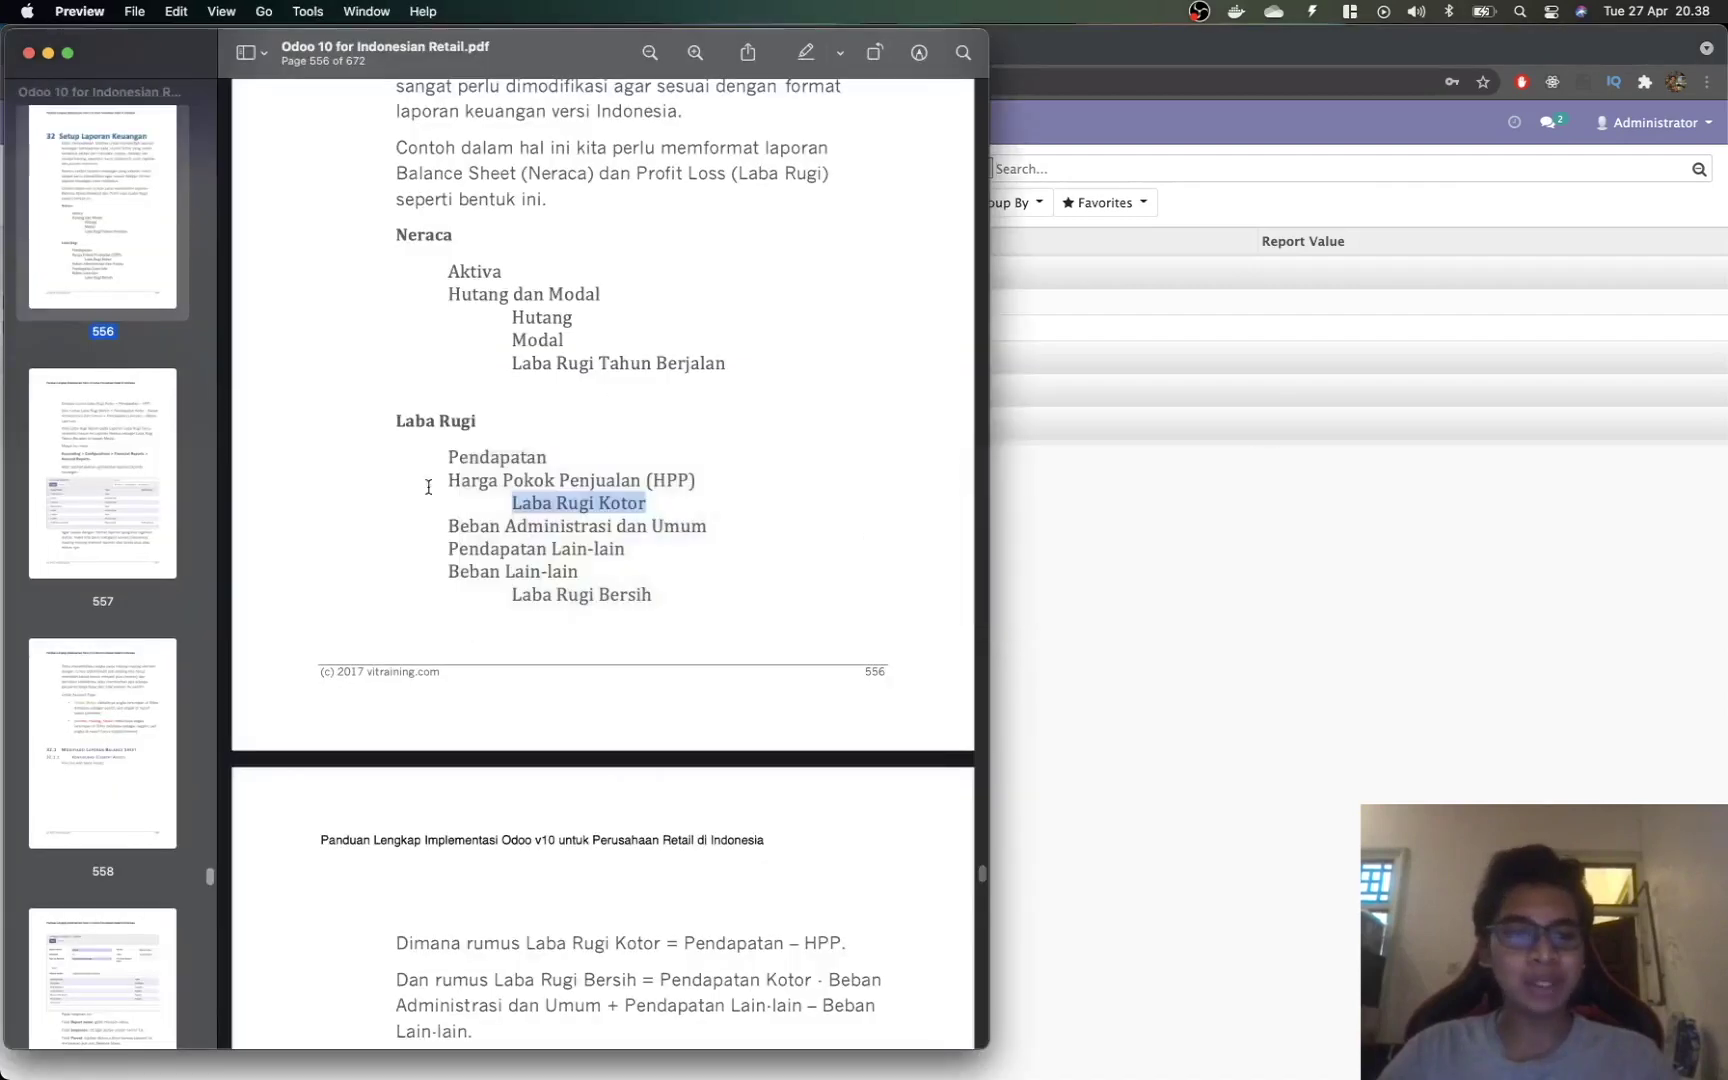
{"action": "left_click", "coordinate": [519, 506]}
{"action": "left_click_drag", "start_coordinate": [511, 503], "coordinate": [668, 497]}
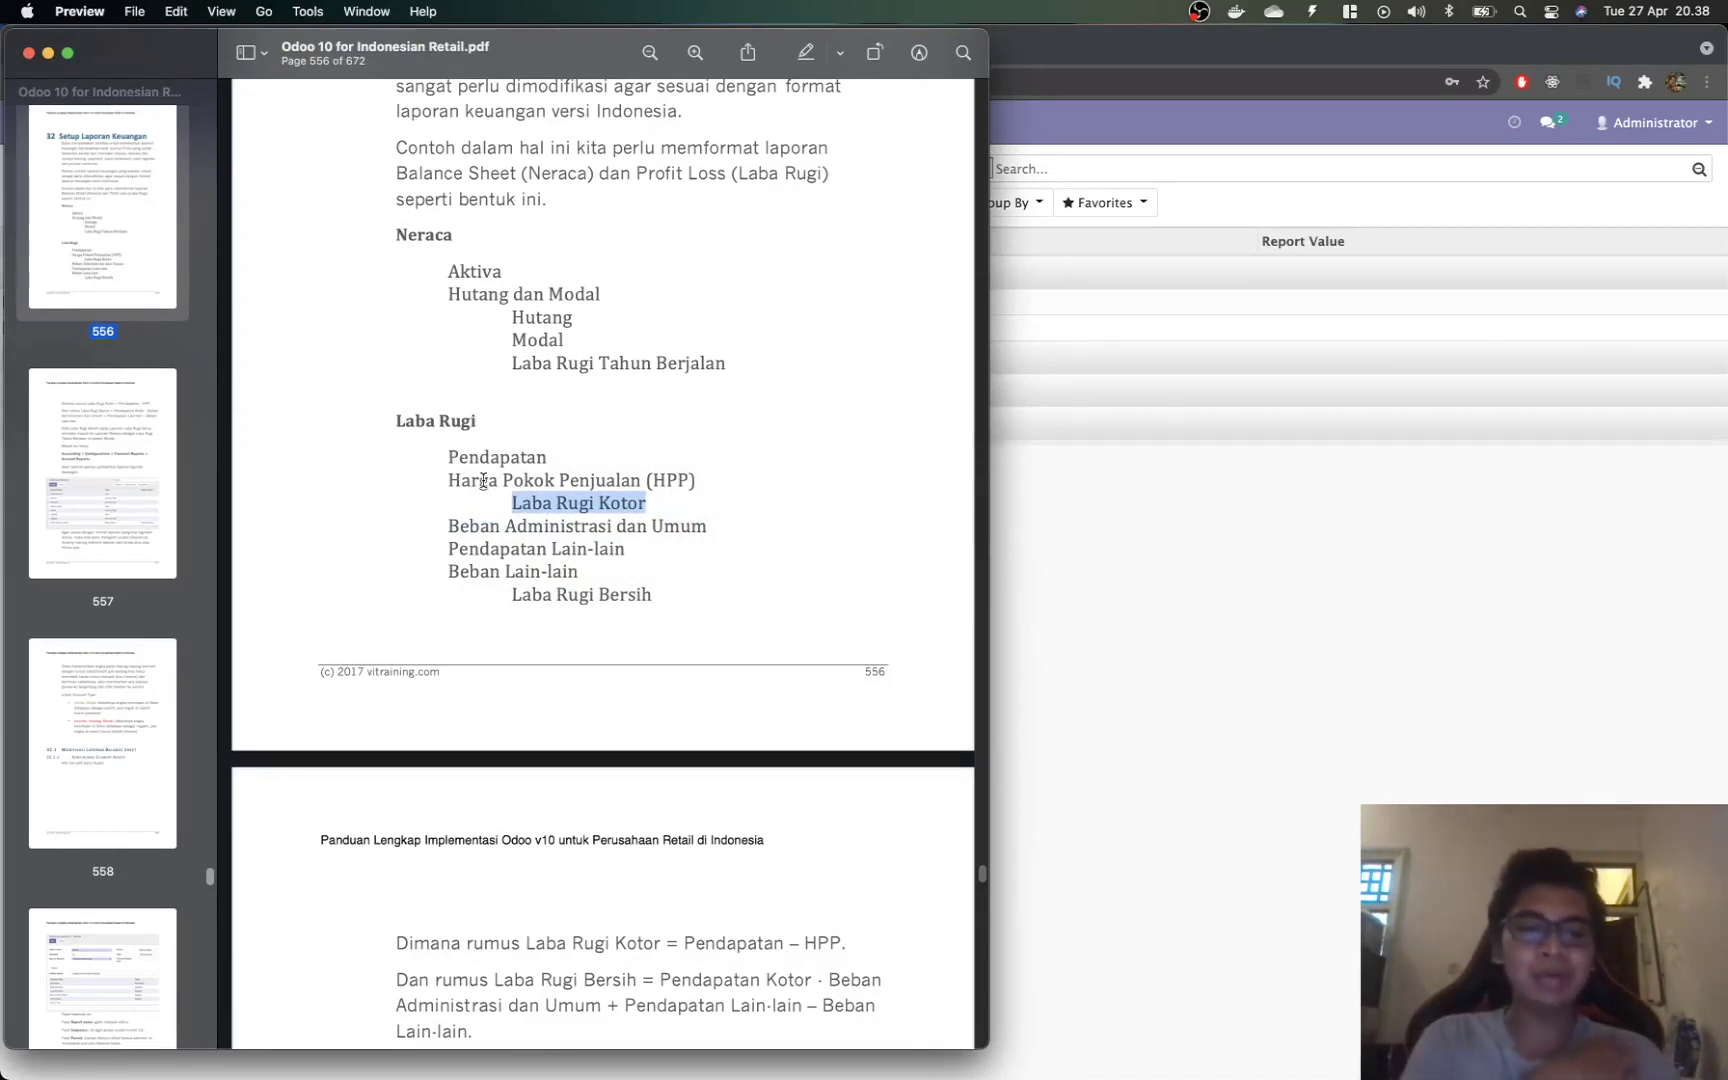
{"action": "key", "text": "super+Tab"}
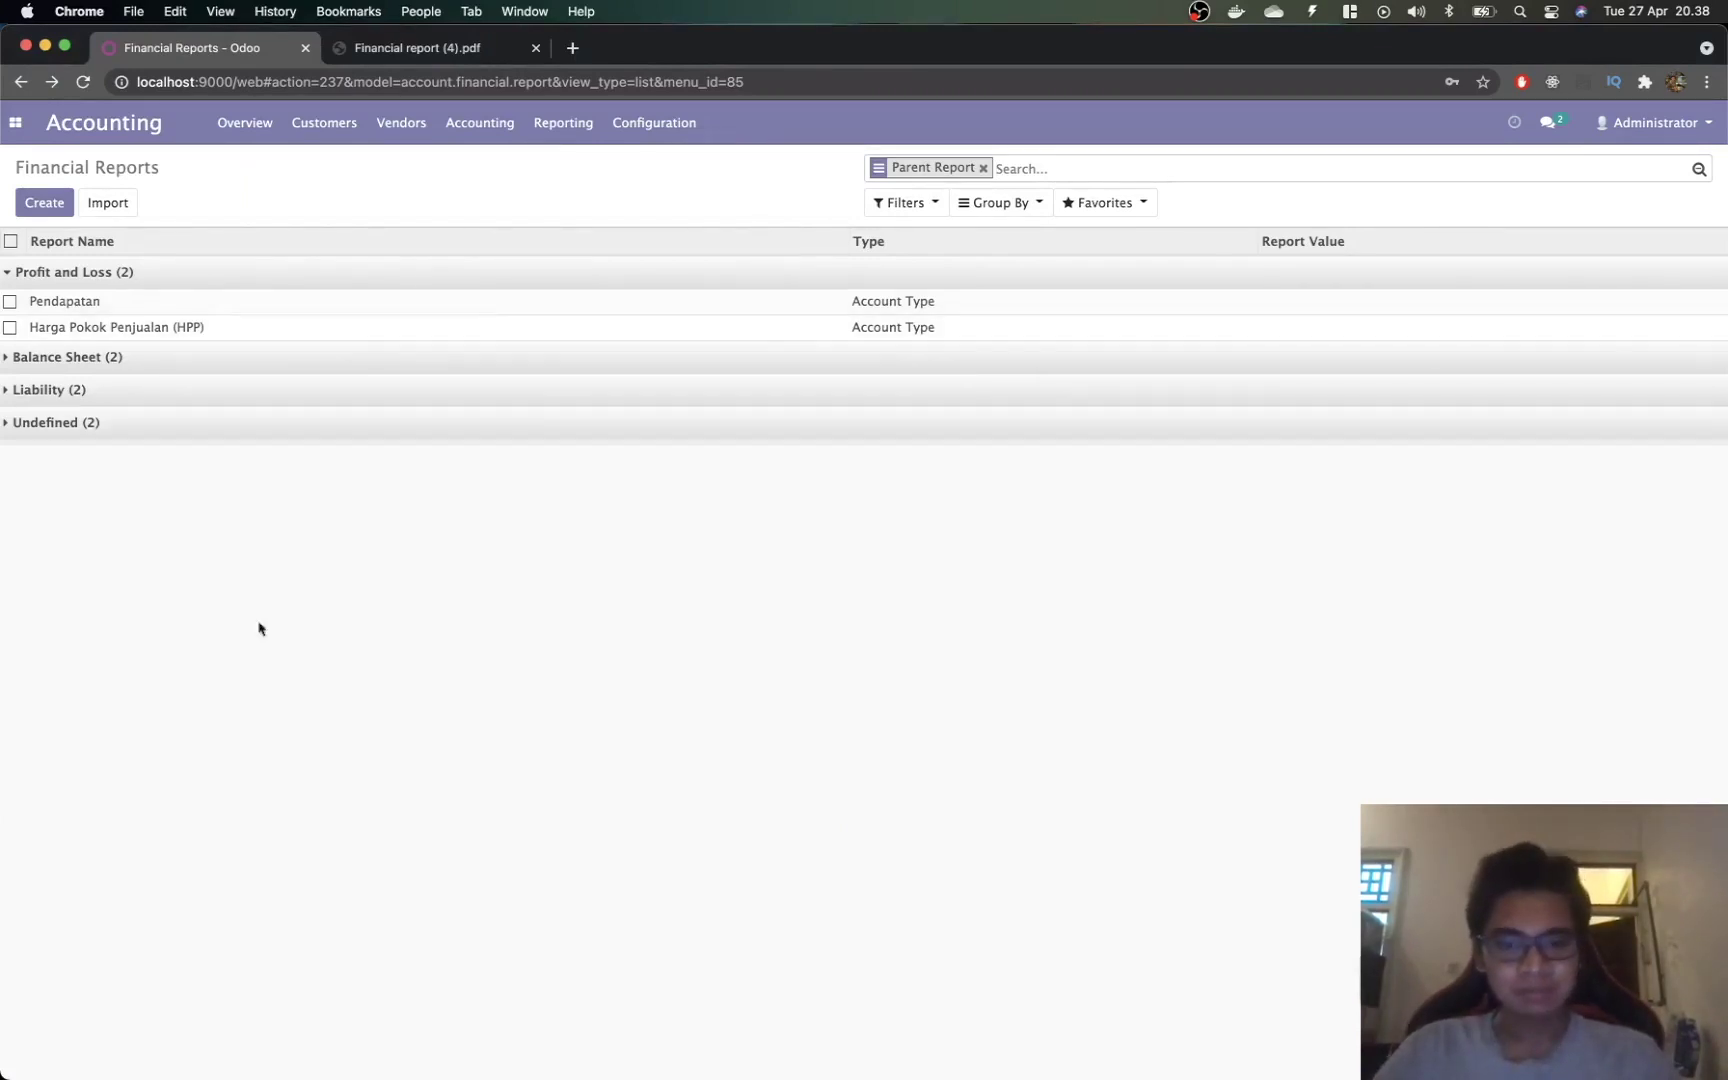
{"action": "left_click", "coordinate": [66, 209]}
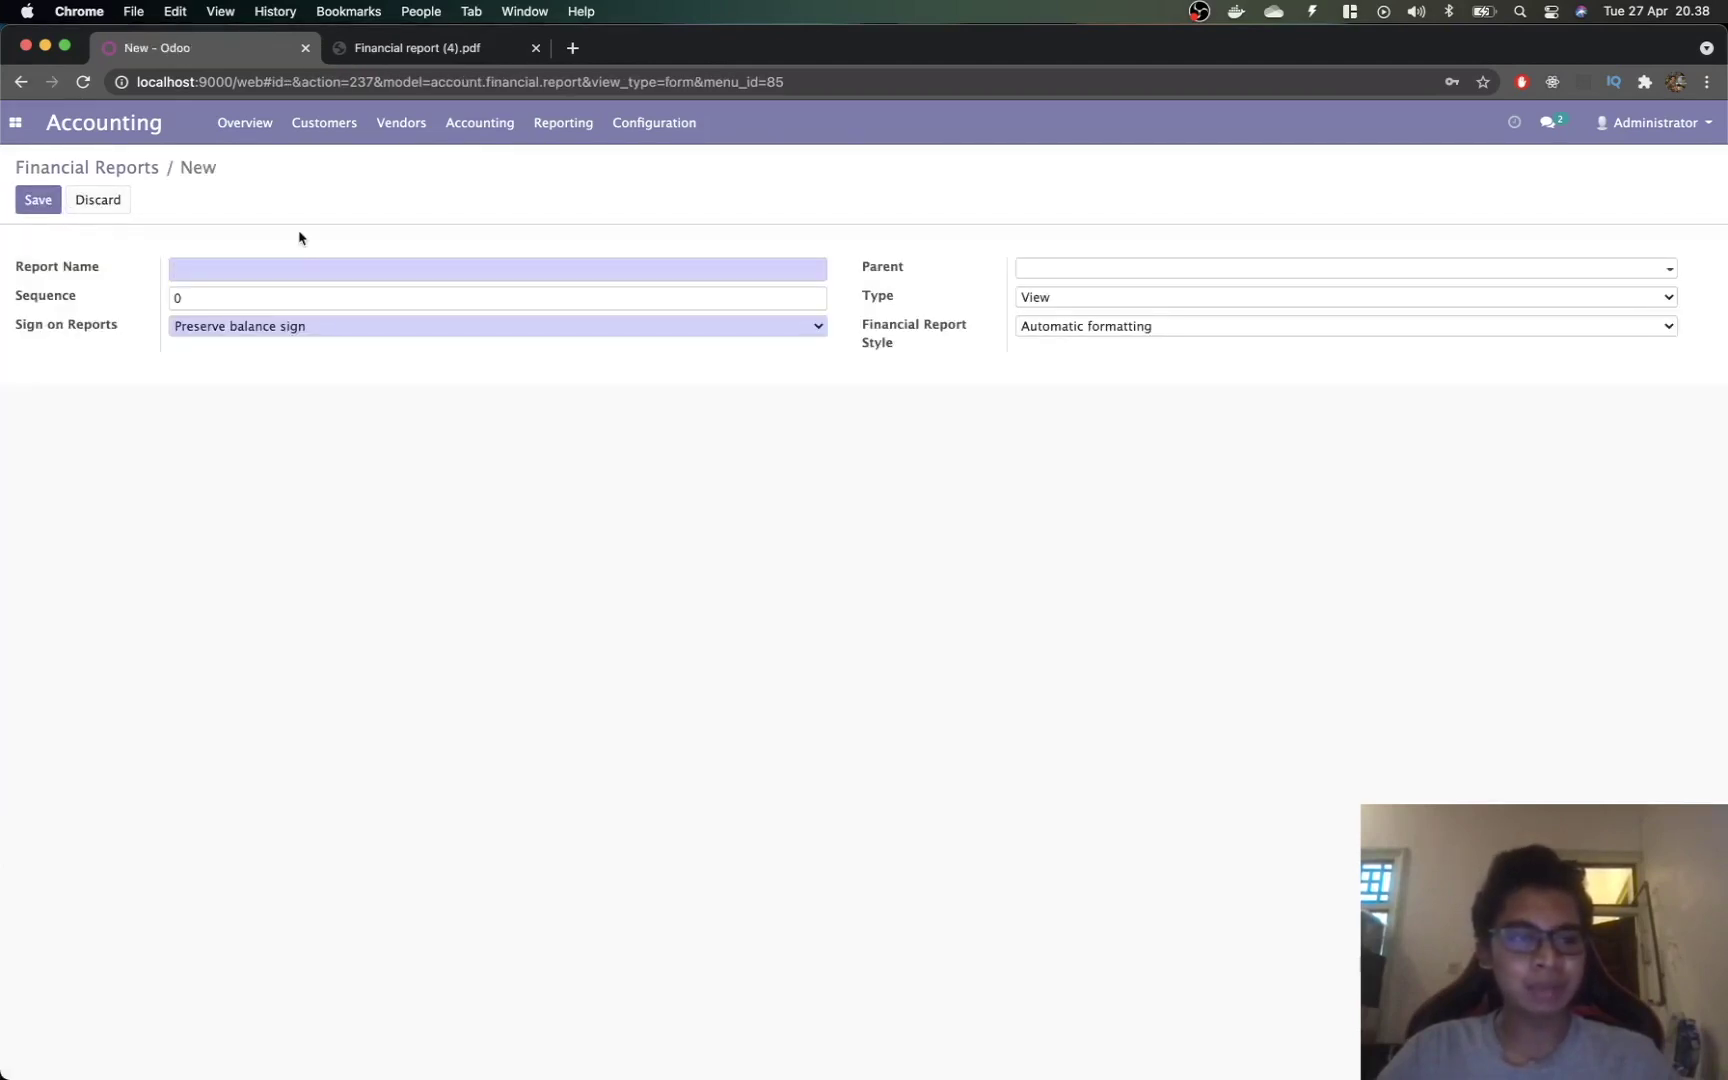
{"action": "type", "text": "Laba ("}
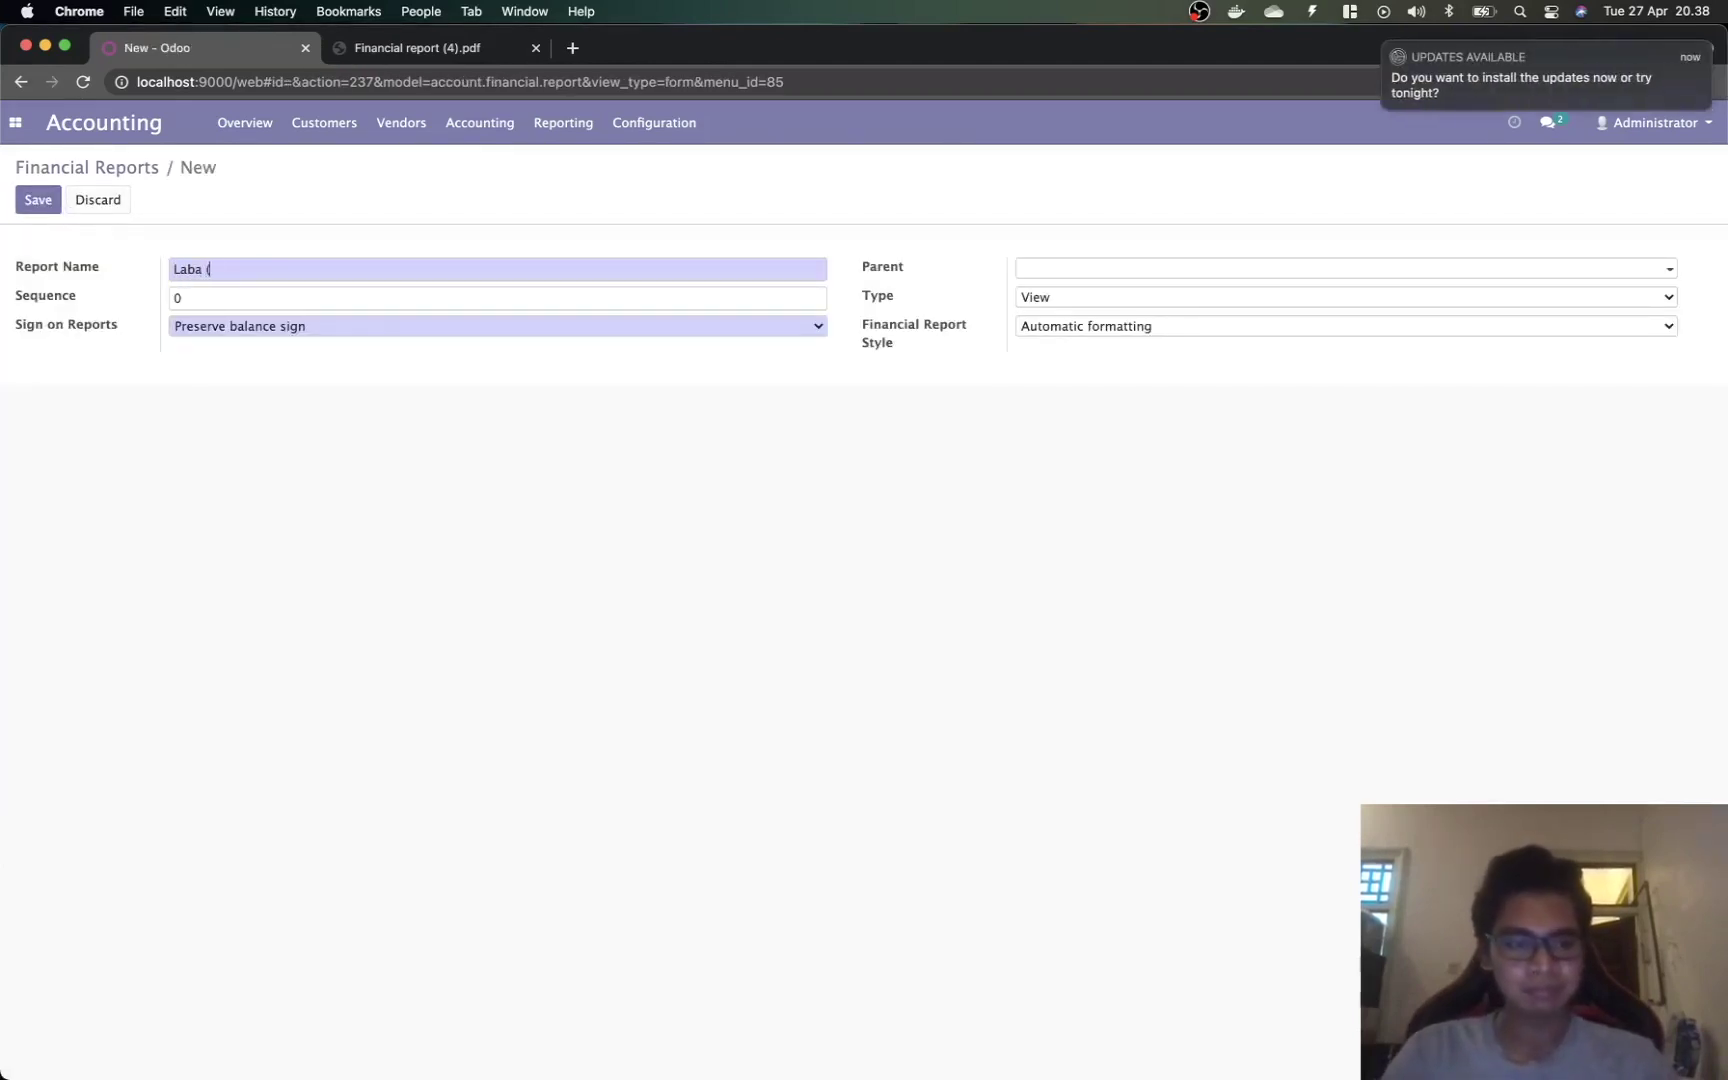
{"action": "type", "text": "Riuggi) Kotor"}
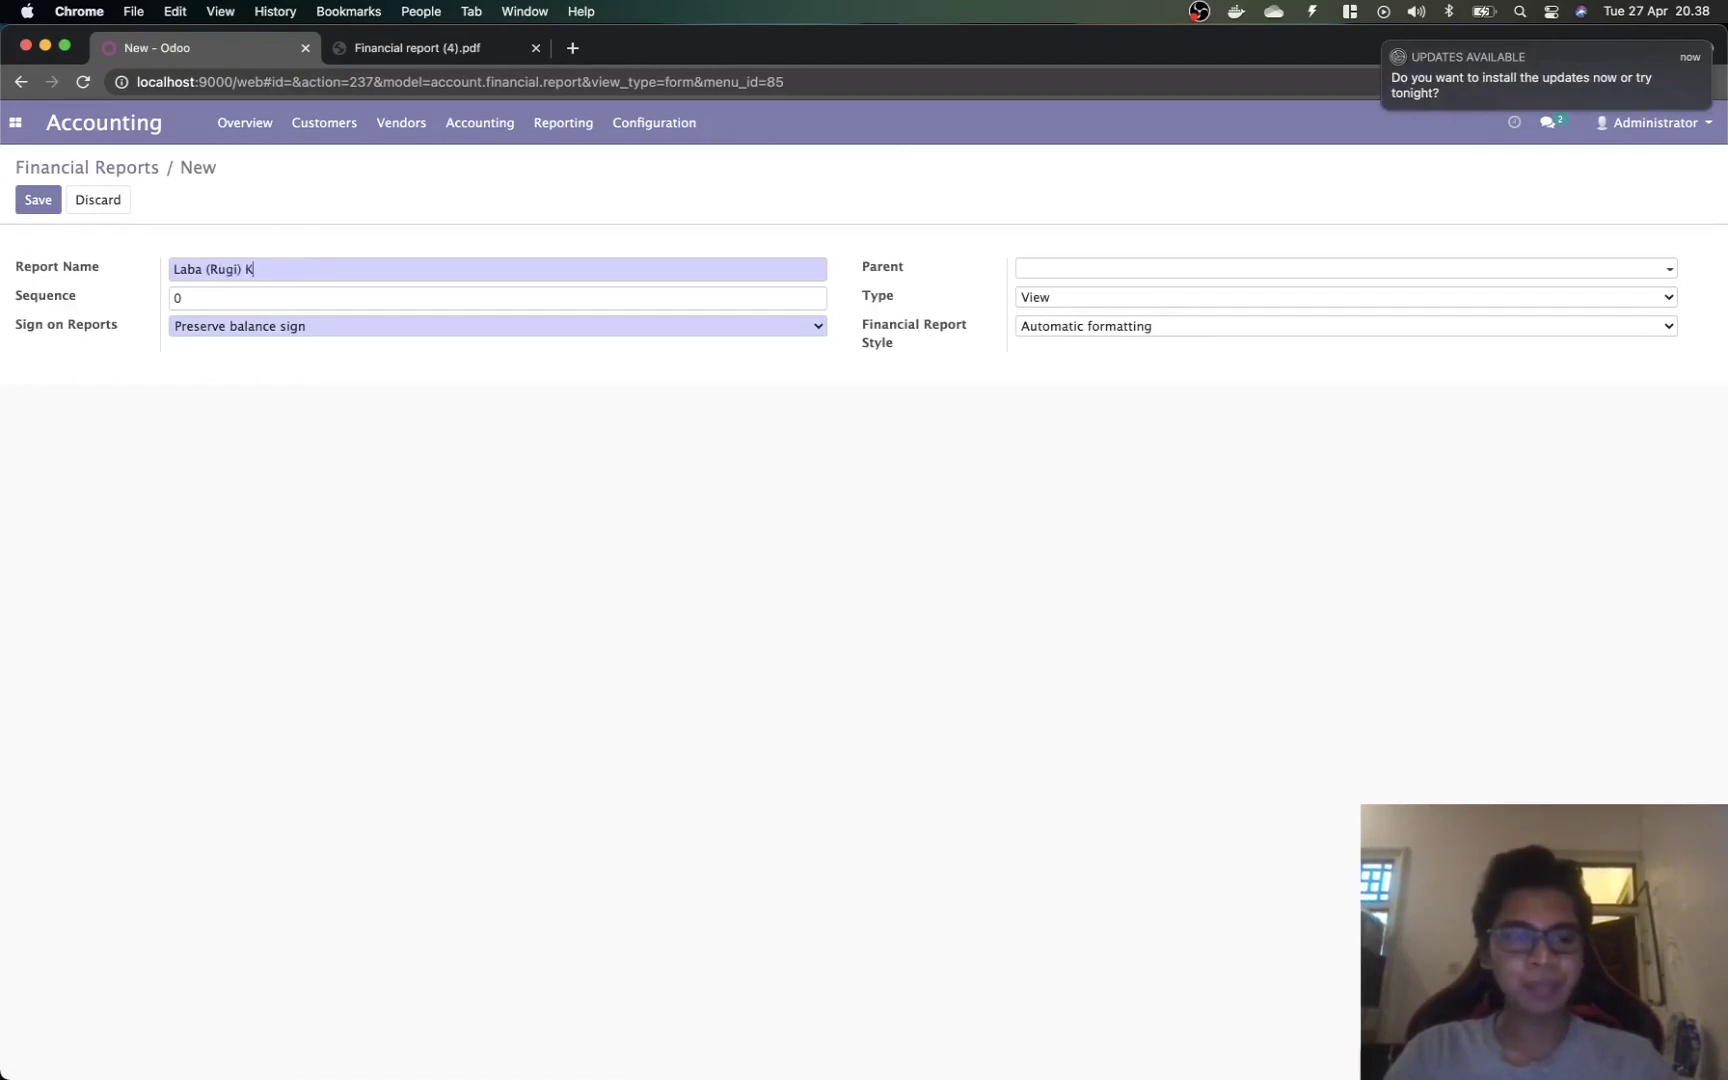
{"action": "left_click", "coordinate": [1385, 45]}
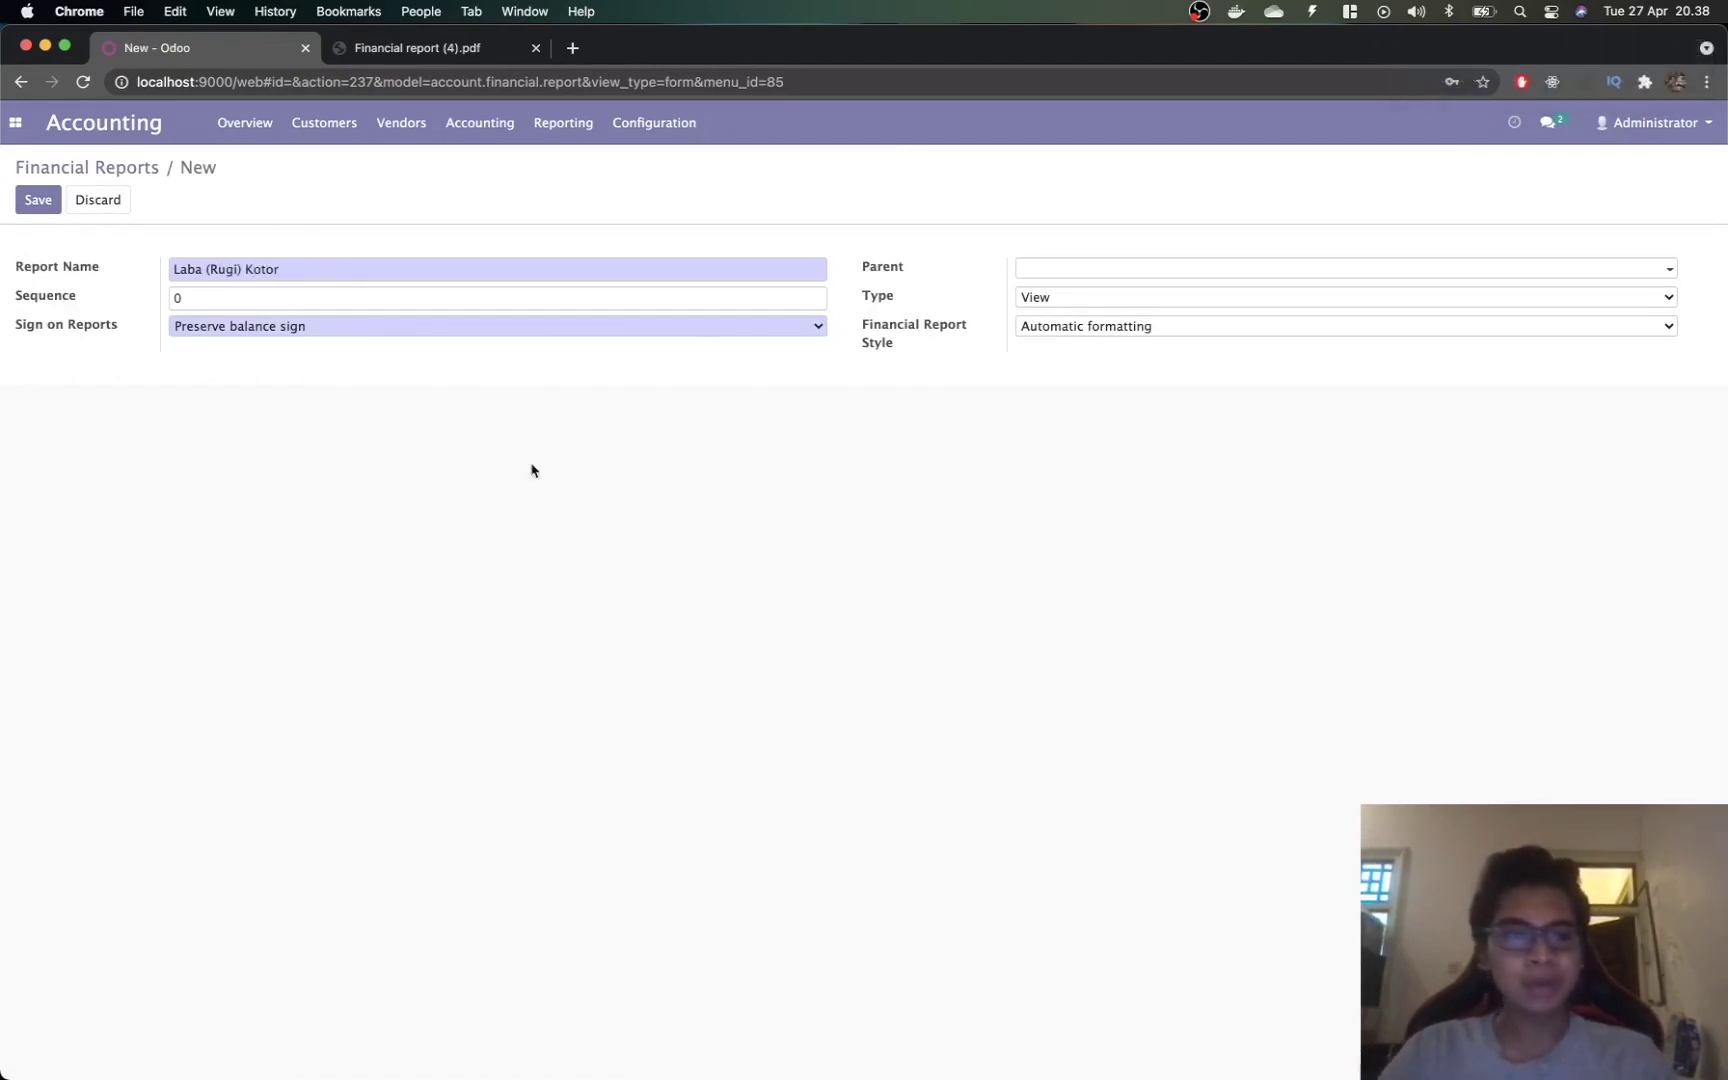
Step: Set the new report's sequence to 3, its parent to Profit and Loss, and its type to Account Type
{"action": "left_click", "coordinate": [317, 302]}
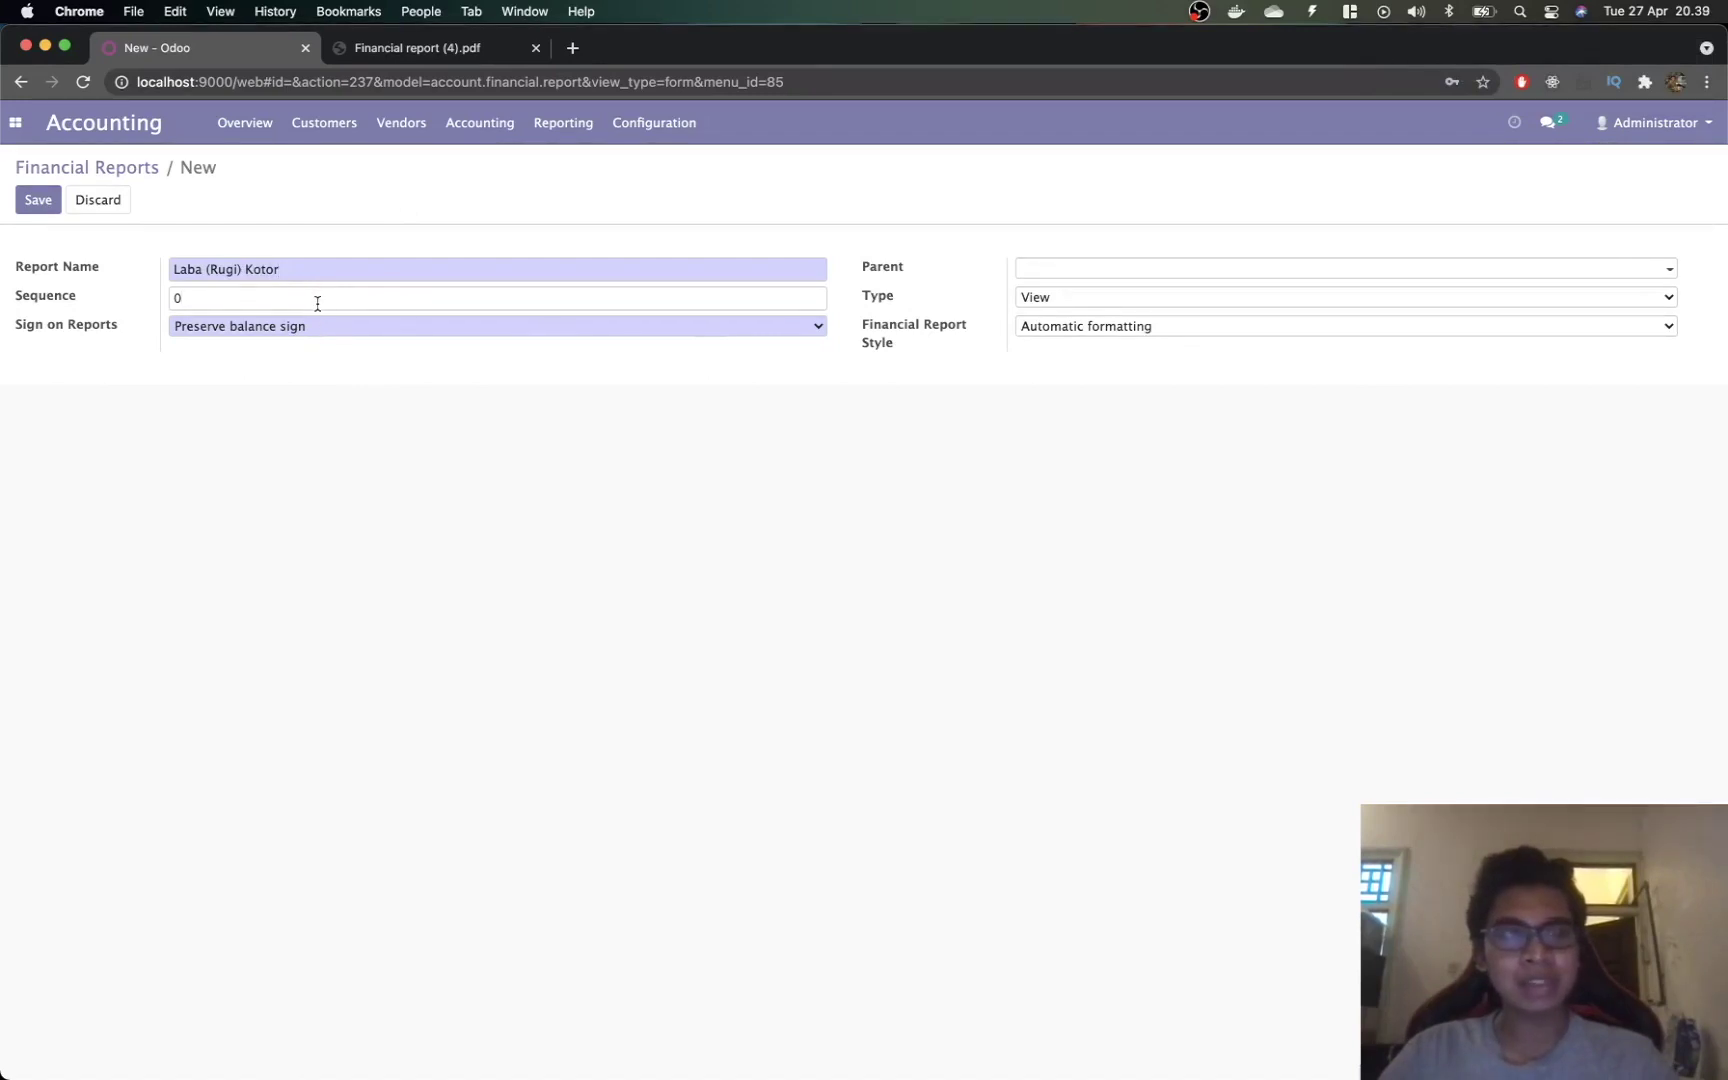
{"action": "key", "text": "BackSpace"}
{"action": "type", "text": "3"}
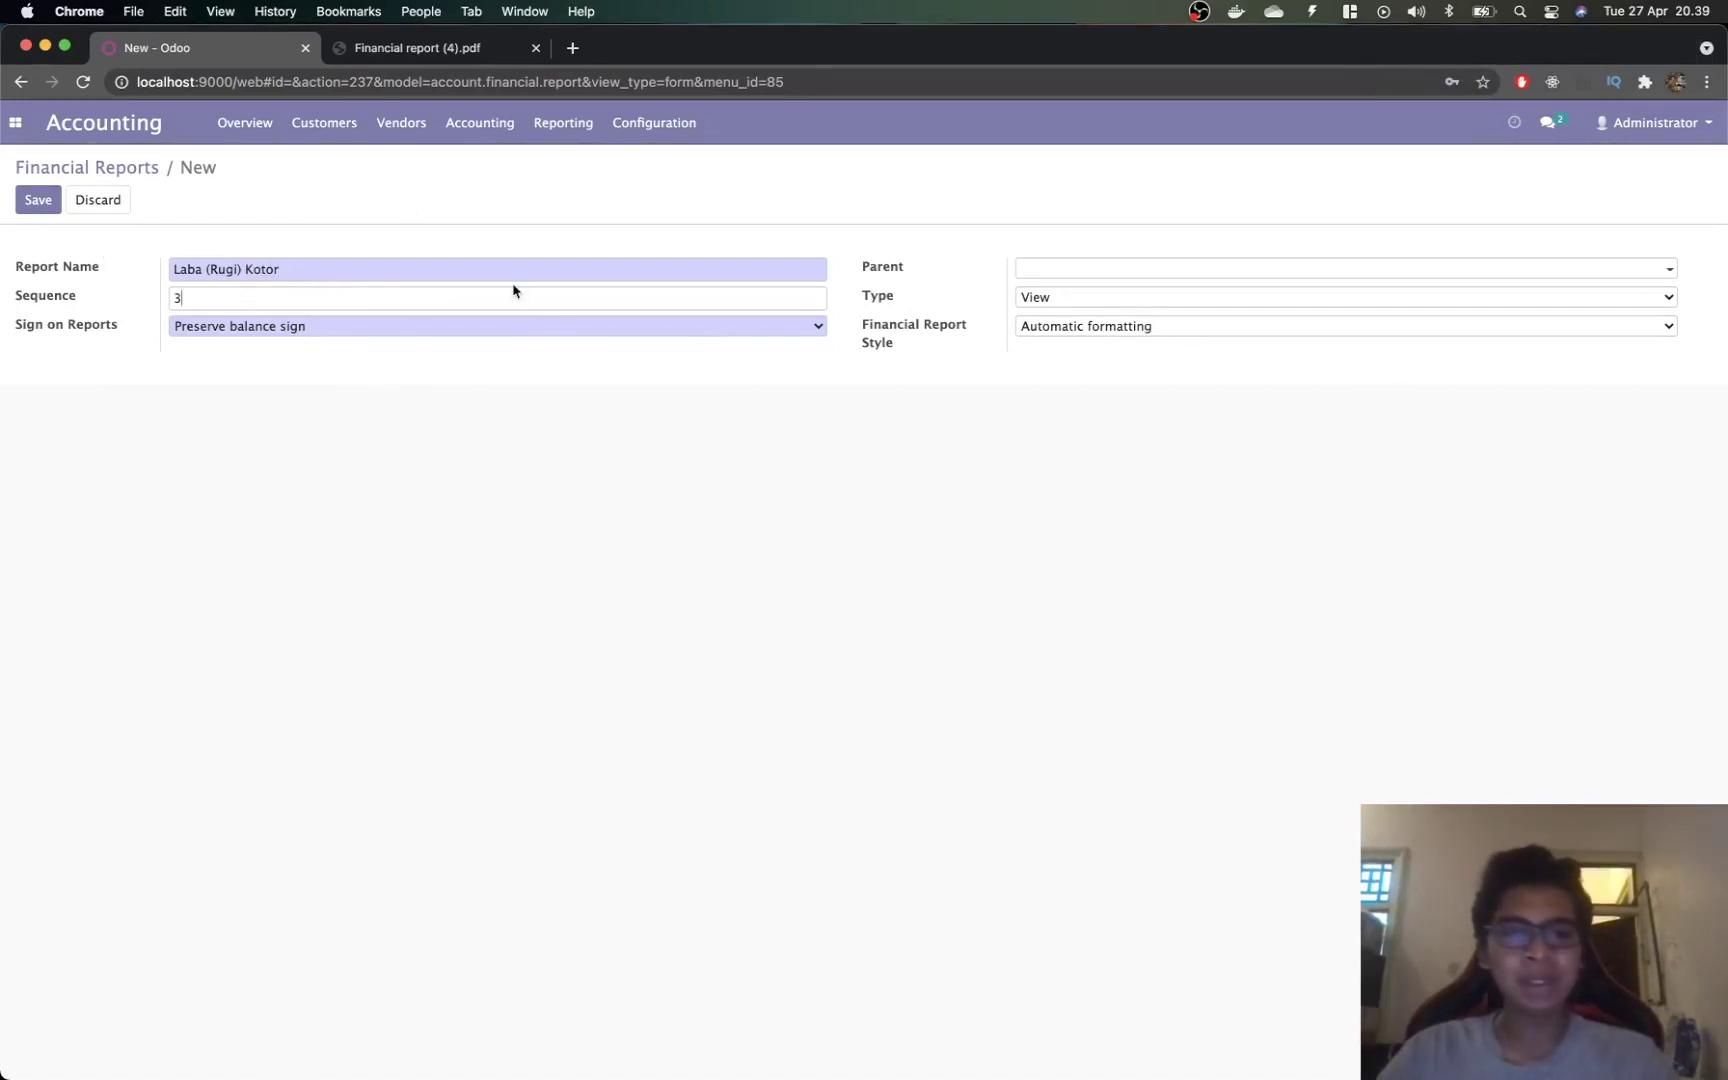
{"action": "left_click", "coordinate": [1040, 270]}
{"action": "left_click", "coordinate": [1068, 306]}
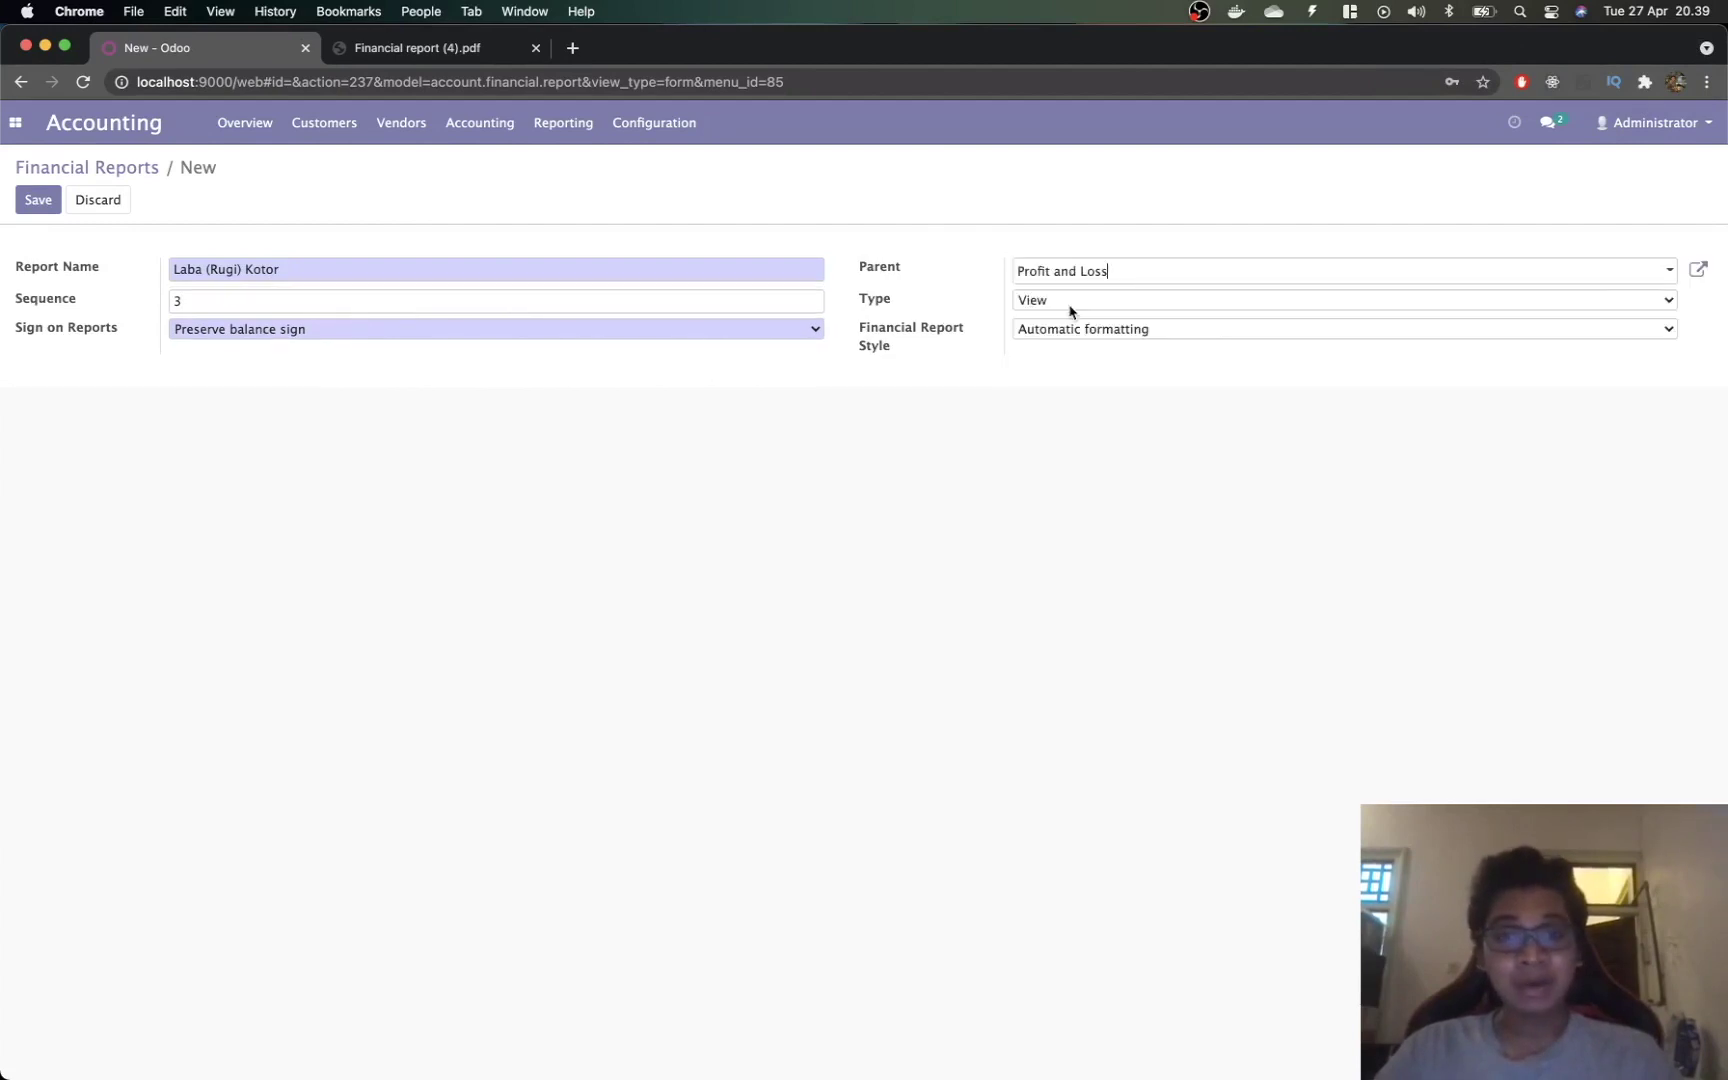
{"action": "key", "text": "super+Tab"}
{"action": "key", "text": "super+Tab"}
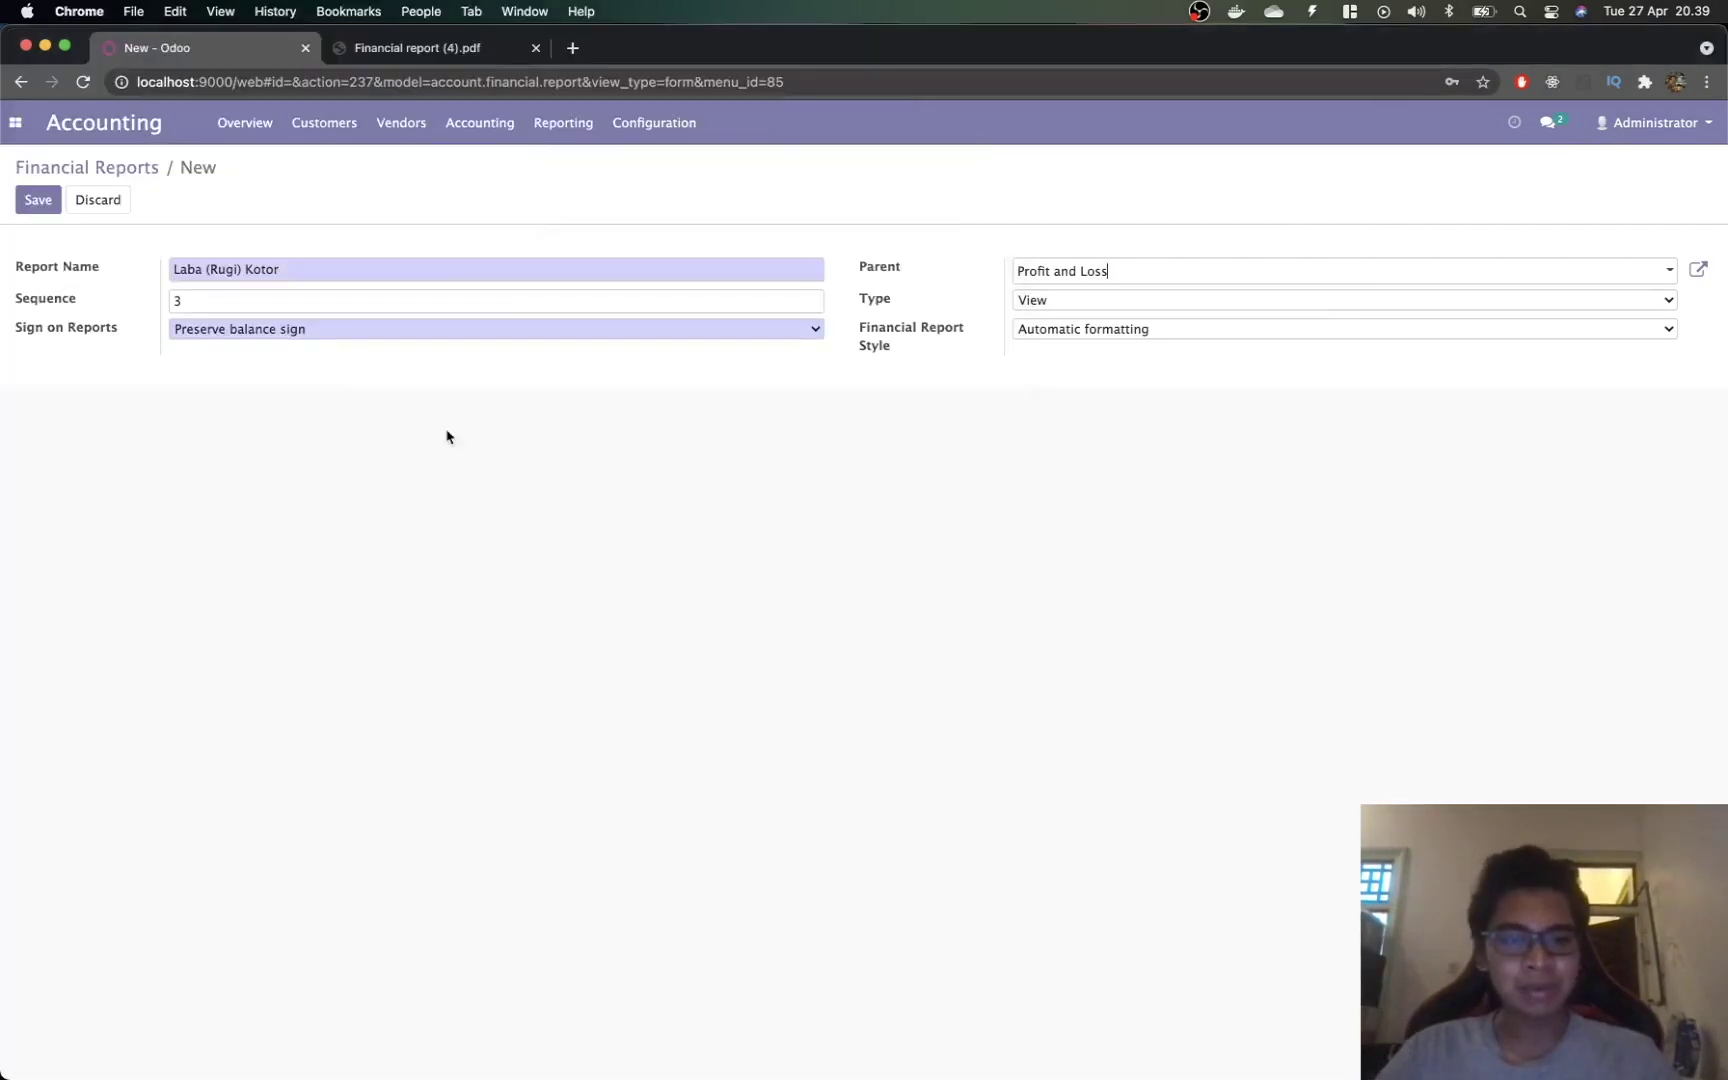
{"action": "left_click", "coordinate": [1050, 301]}
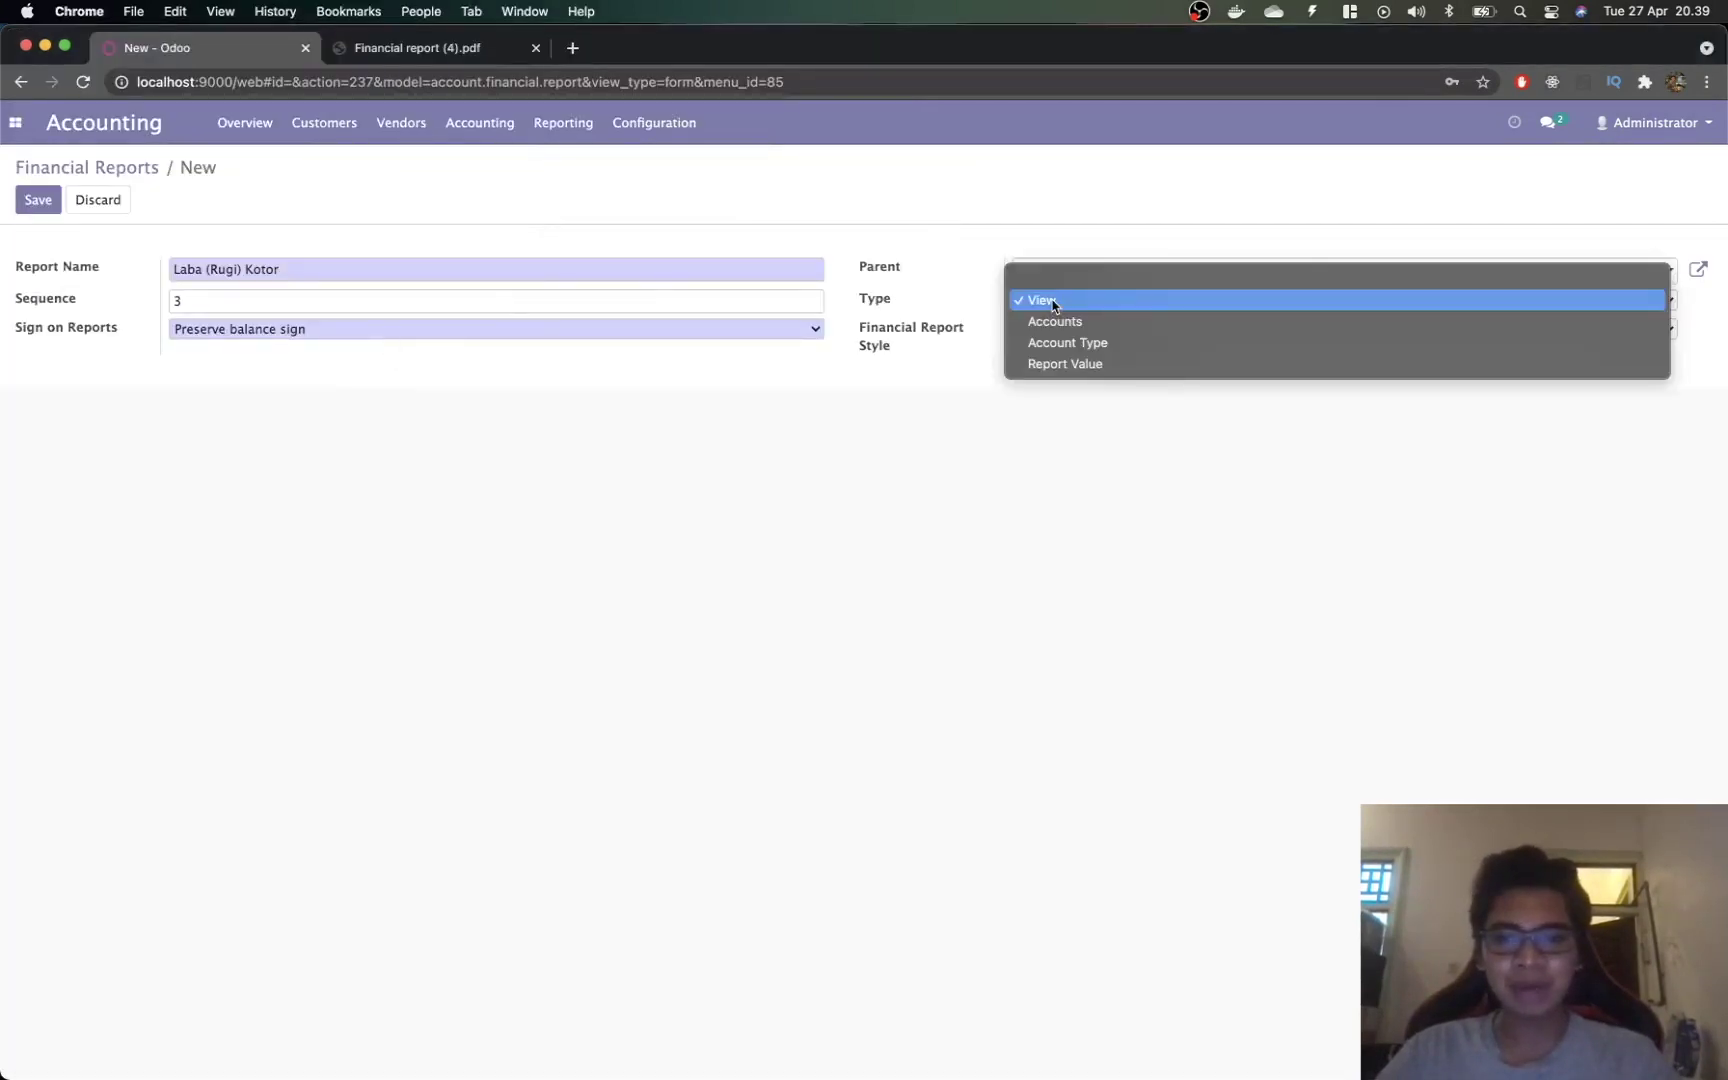
{"action": "left_click", "coordinate": [1074, 342]}
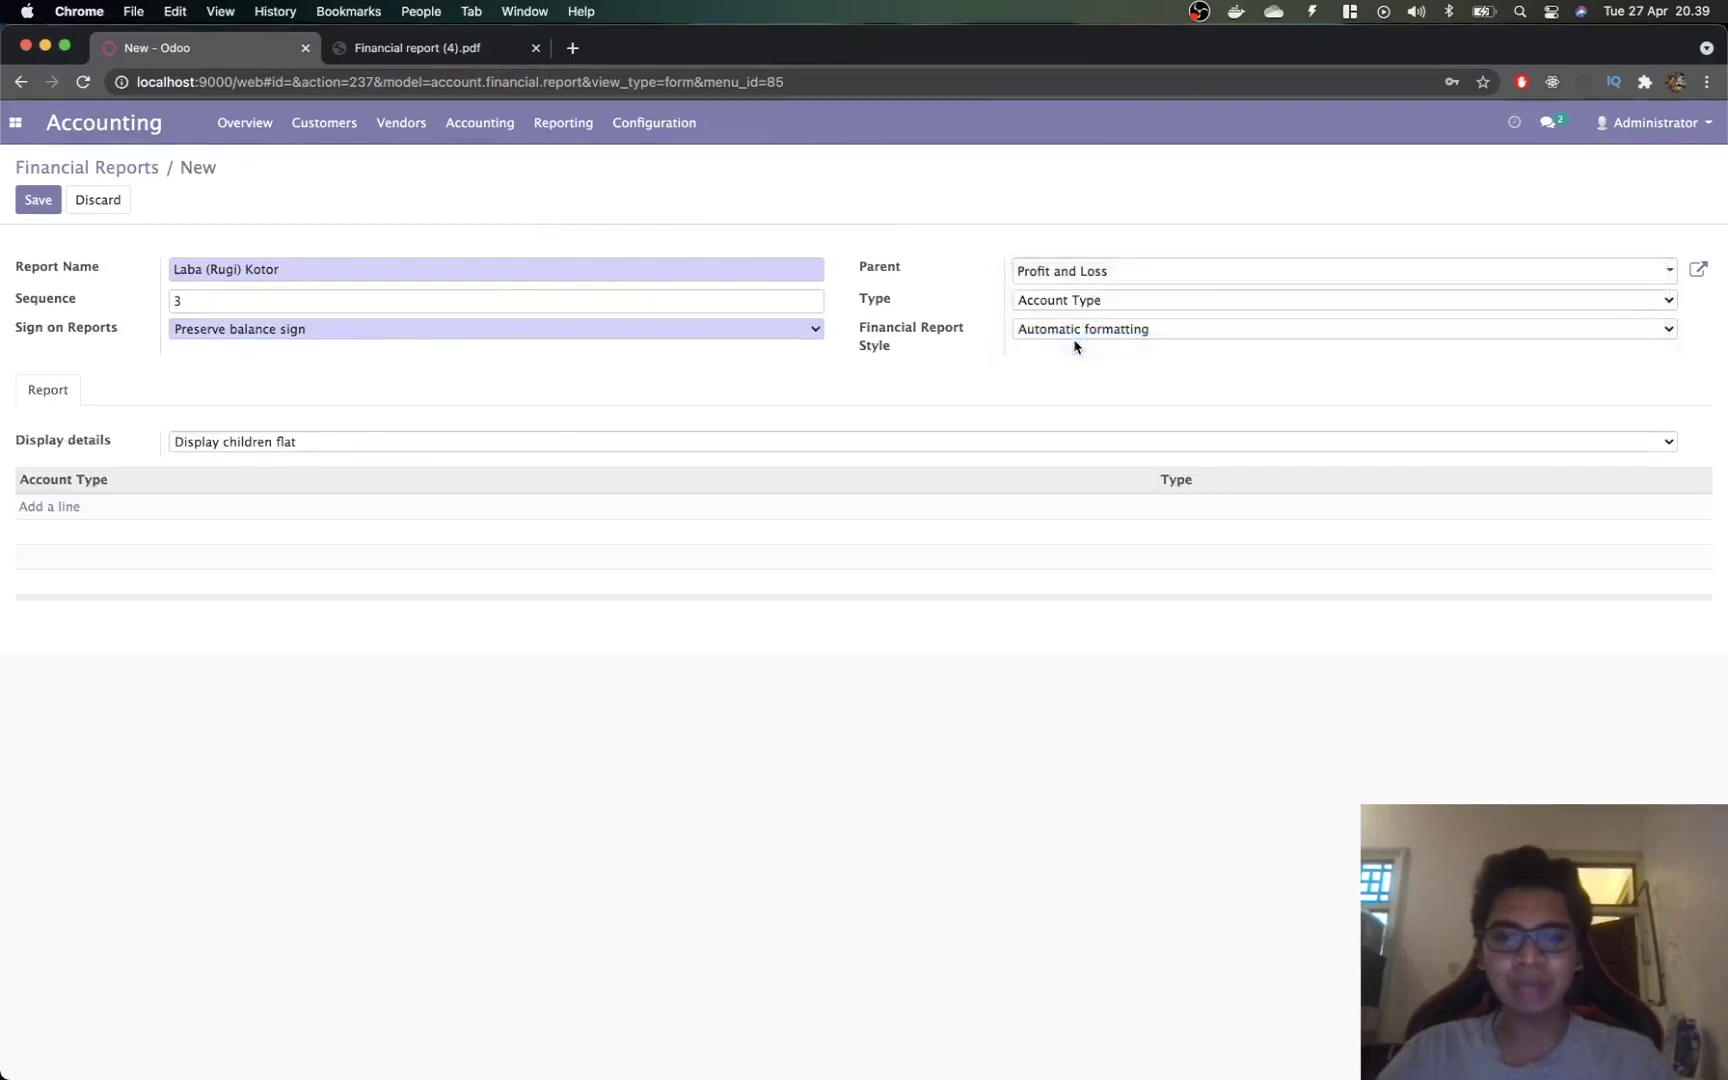
Step: Add the Income and Cost of Revenue account types to the Laba (Rugi) Kotor report
{"action": "left_click", "coordinate": [64, 508]}
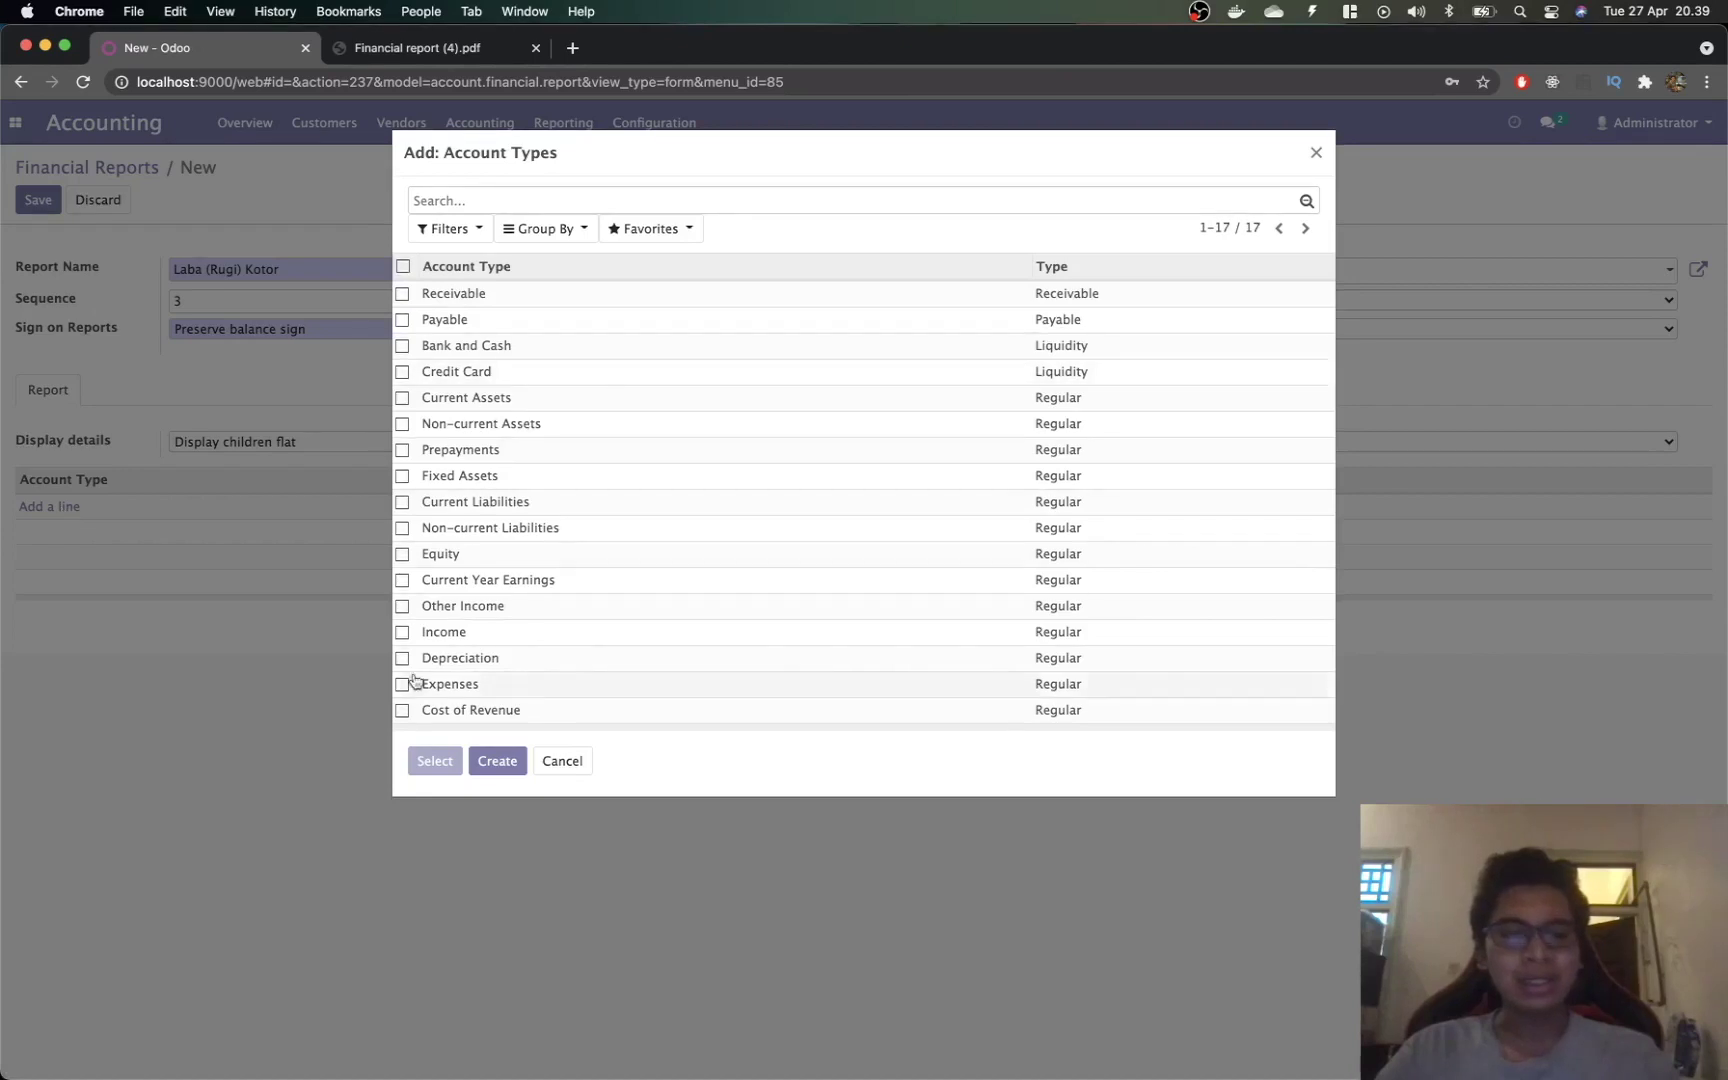
{"action": "left_click", "coordinate": [403, 633]}
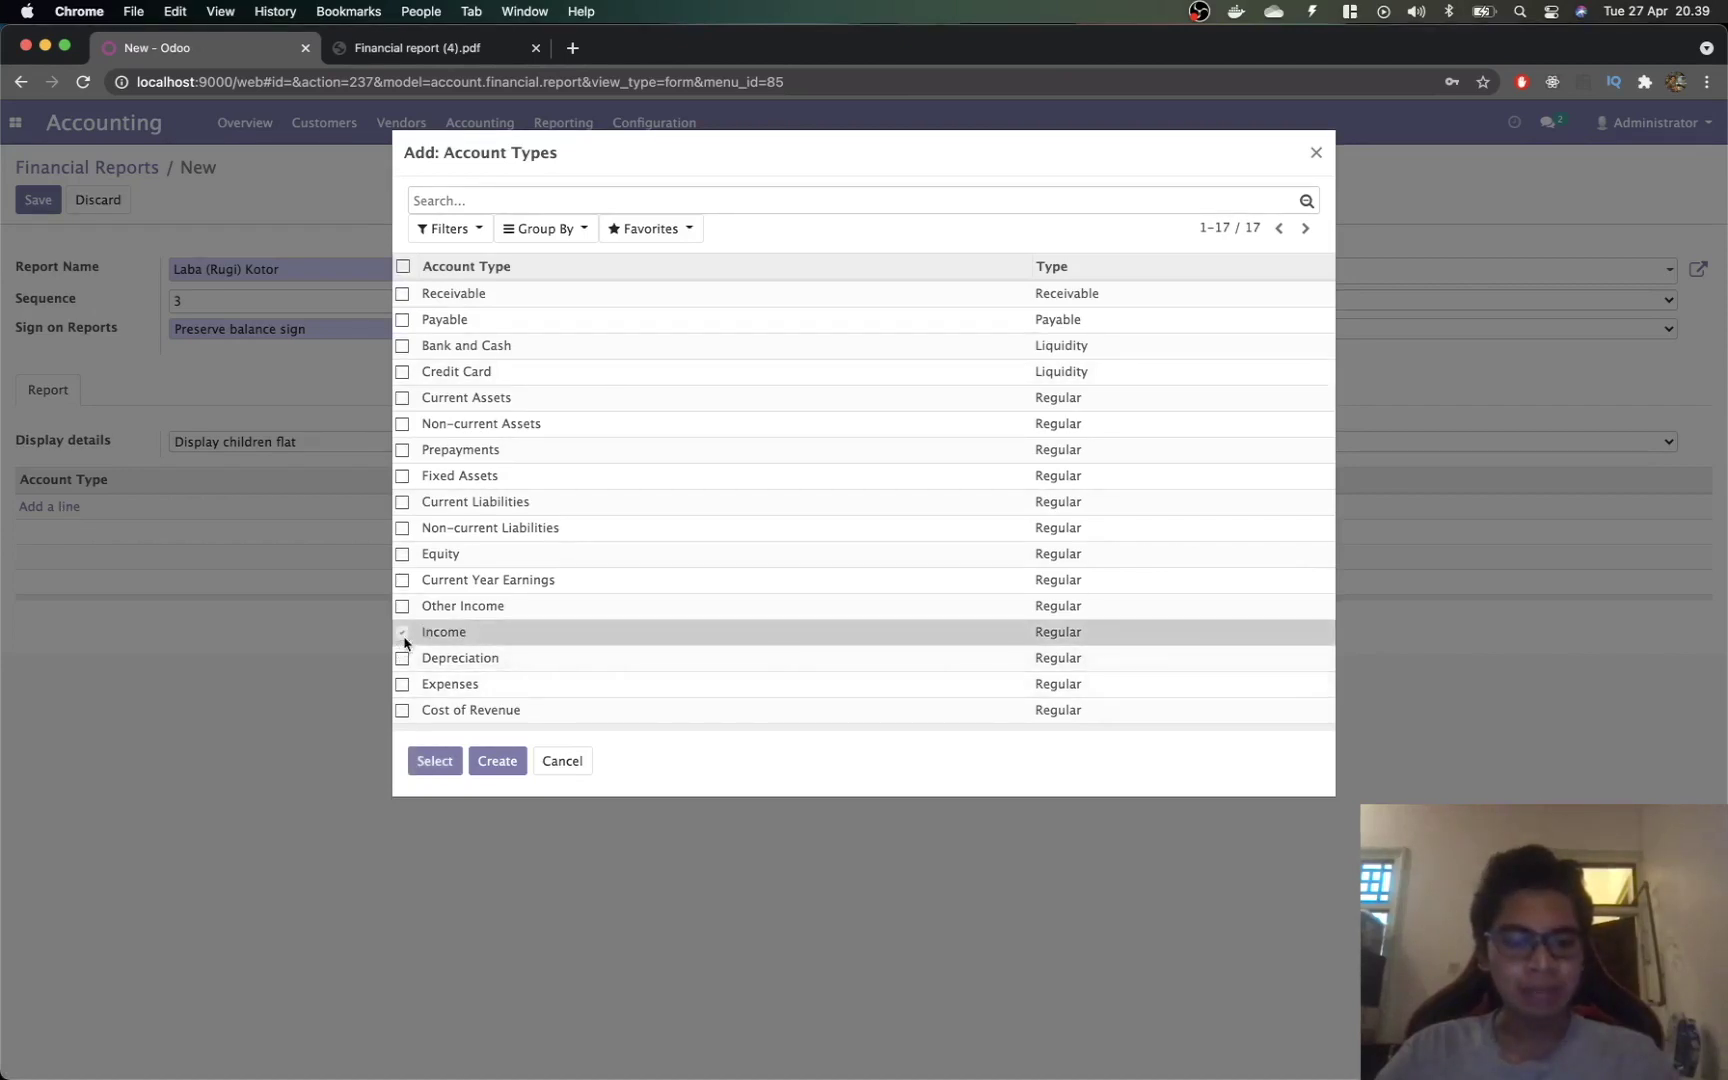
{"action": "left_click", "coordinate": [404, 711]}
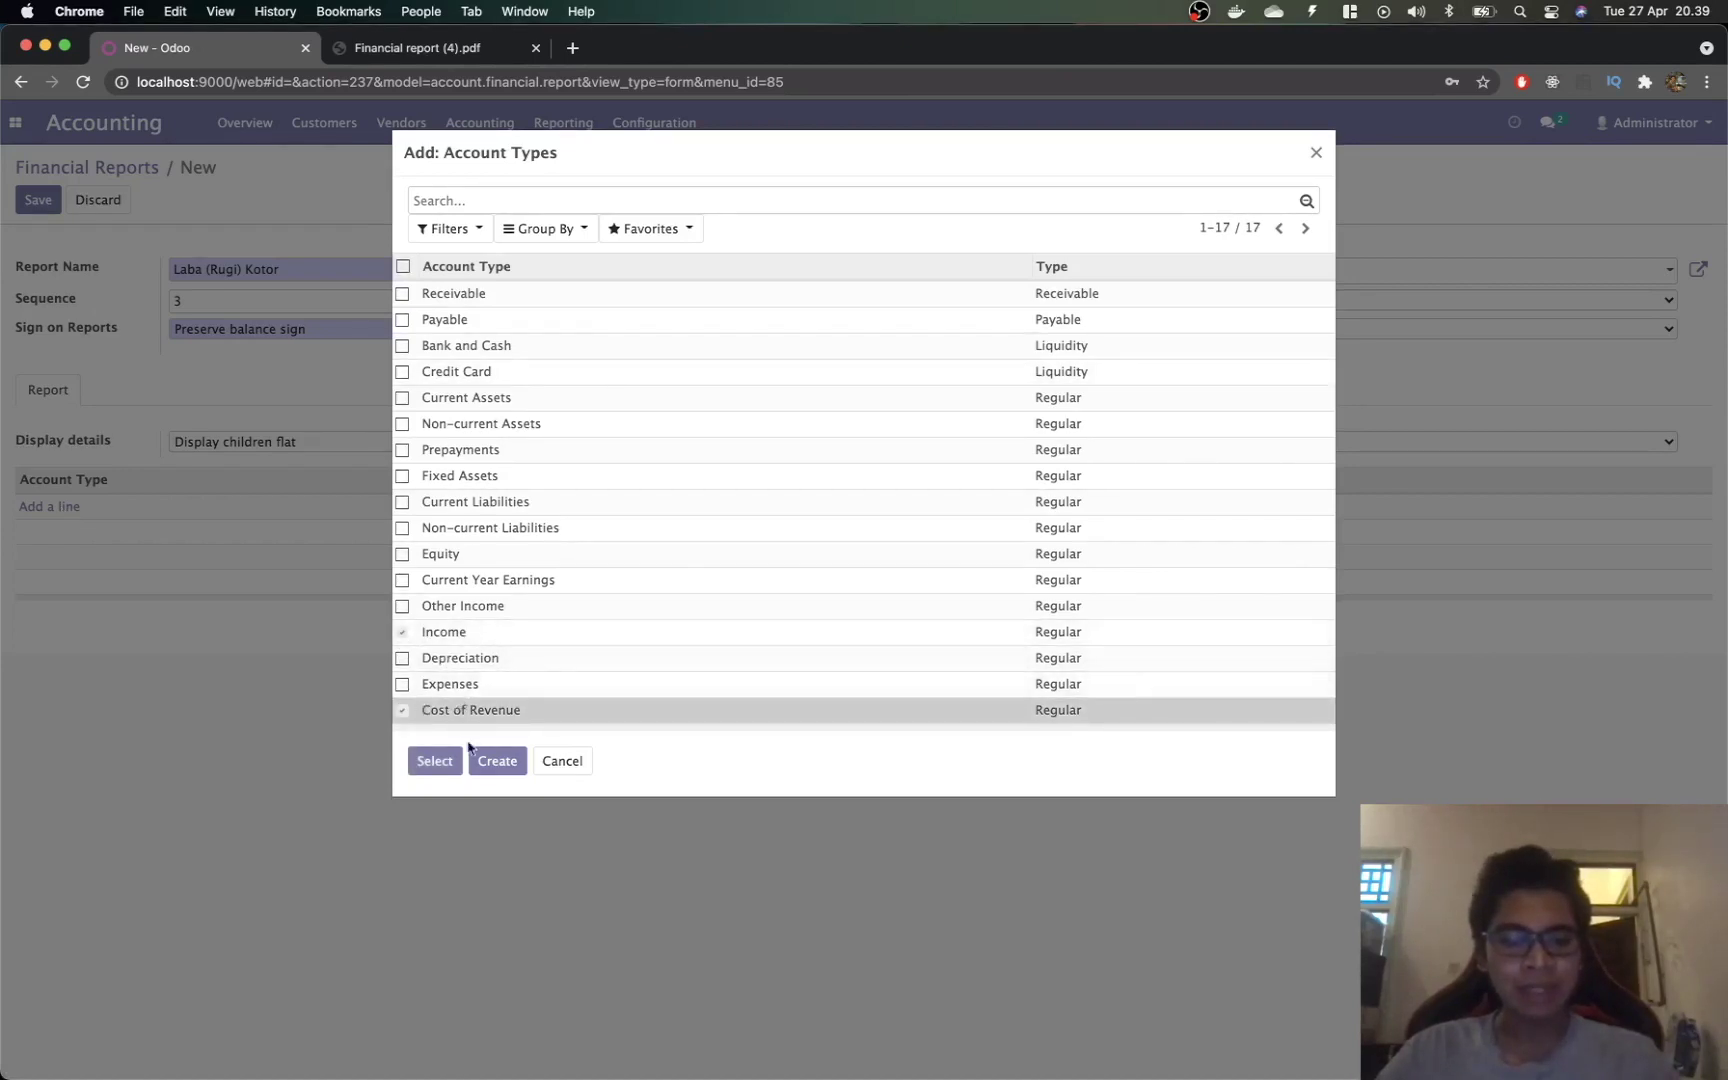
{"action": "left_click", "coordinate": [435, 761]}
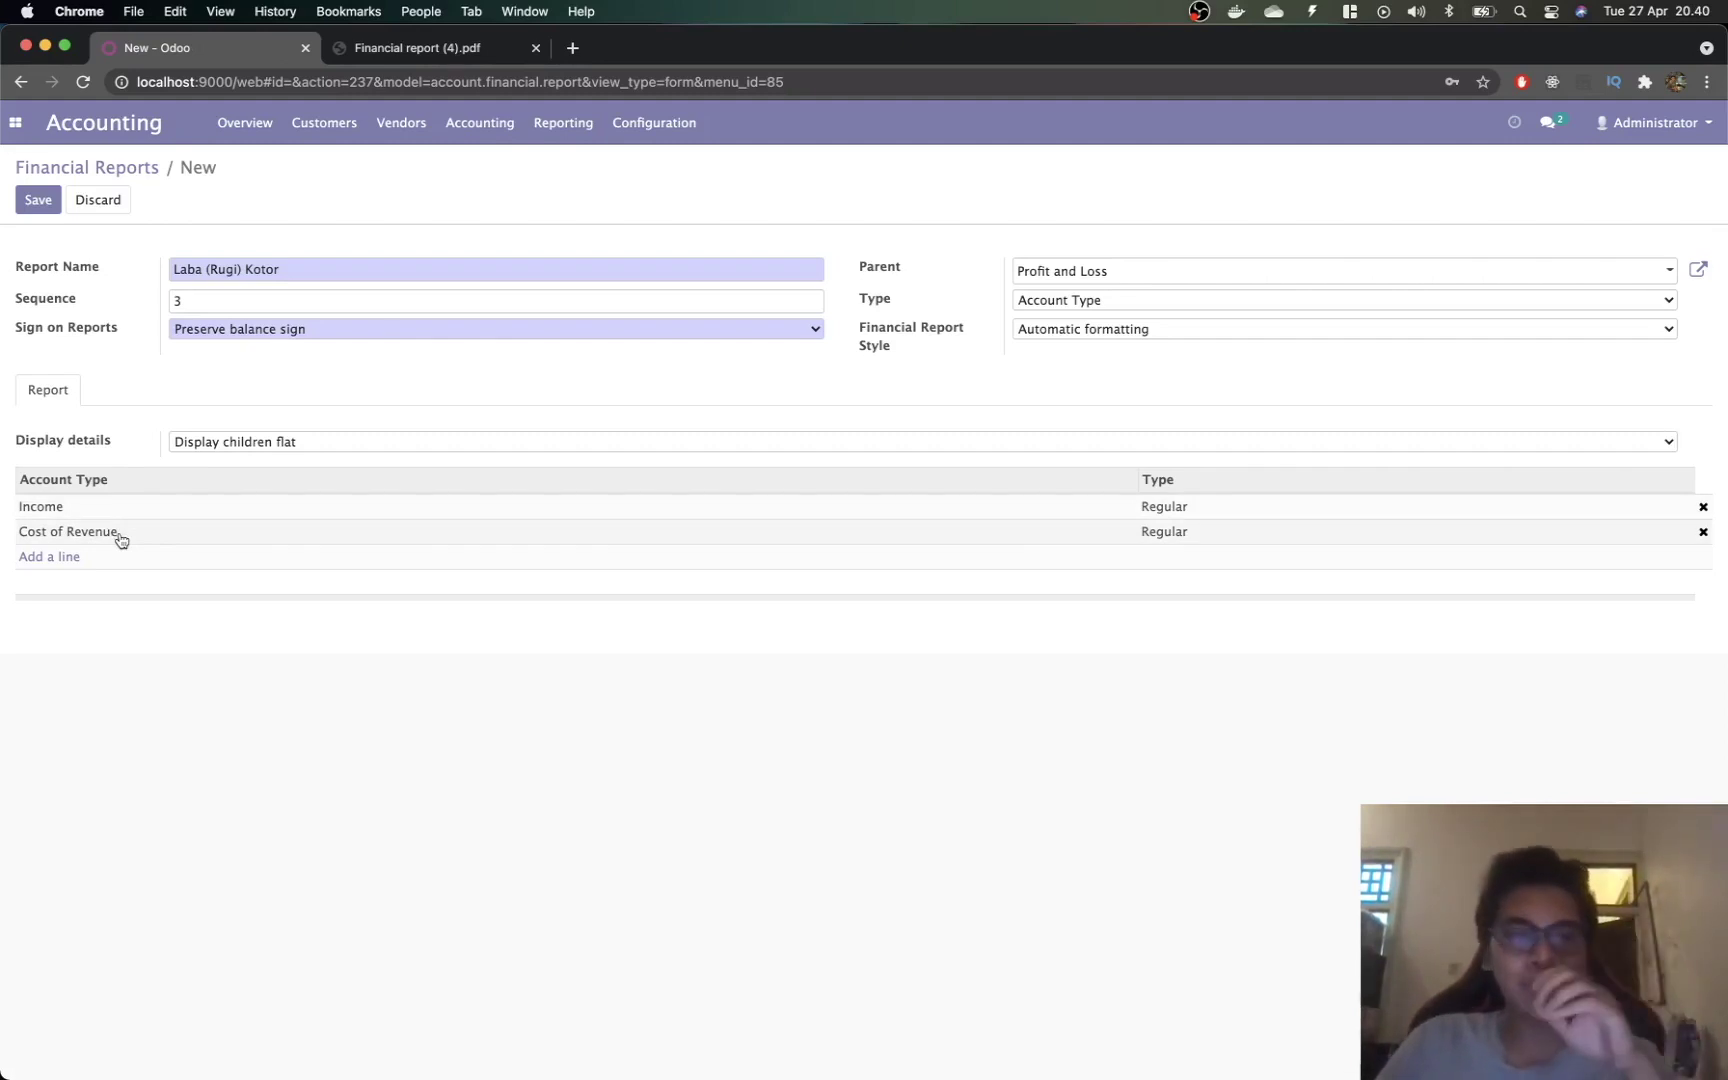
Step: Set the Laba (Rugi) Kotor report to Reverse balance sign with No detail as display details, and save it
{"action": "left_click", "coordinate": [250, 340]}
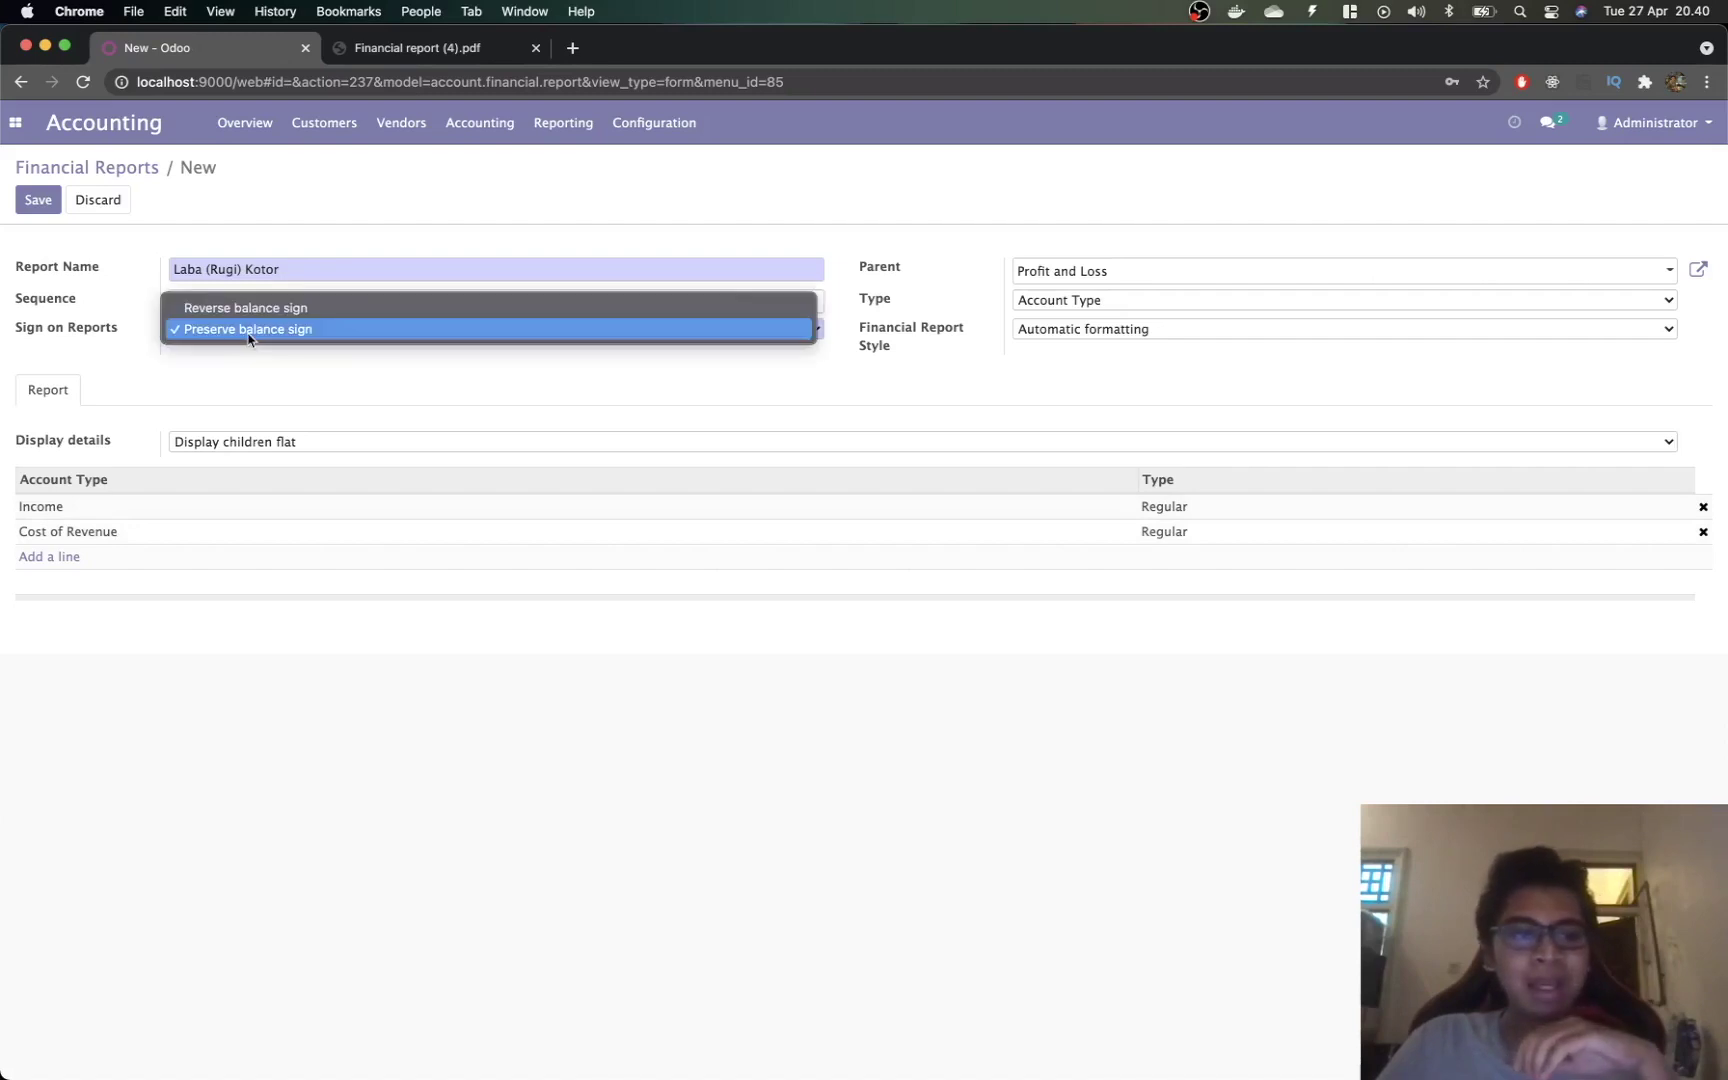
{"action": "left_click", "coordinate": [241, 308]}
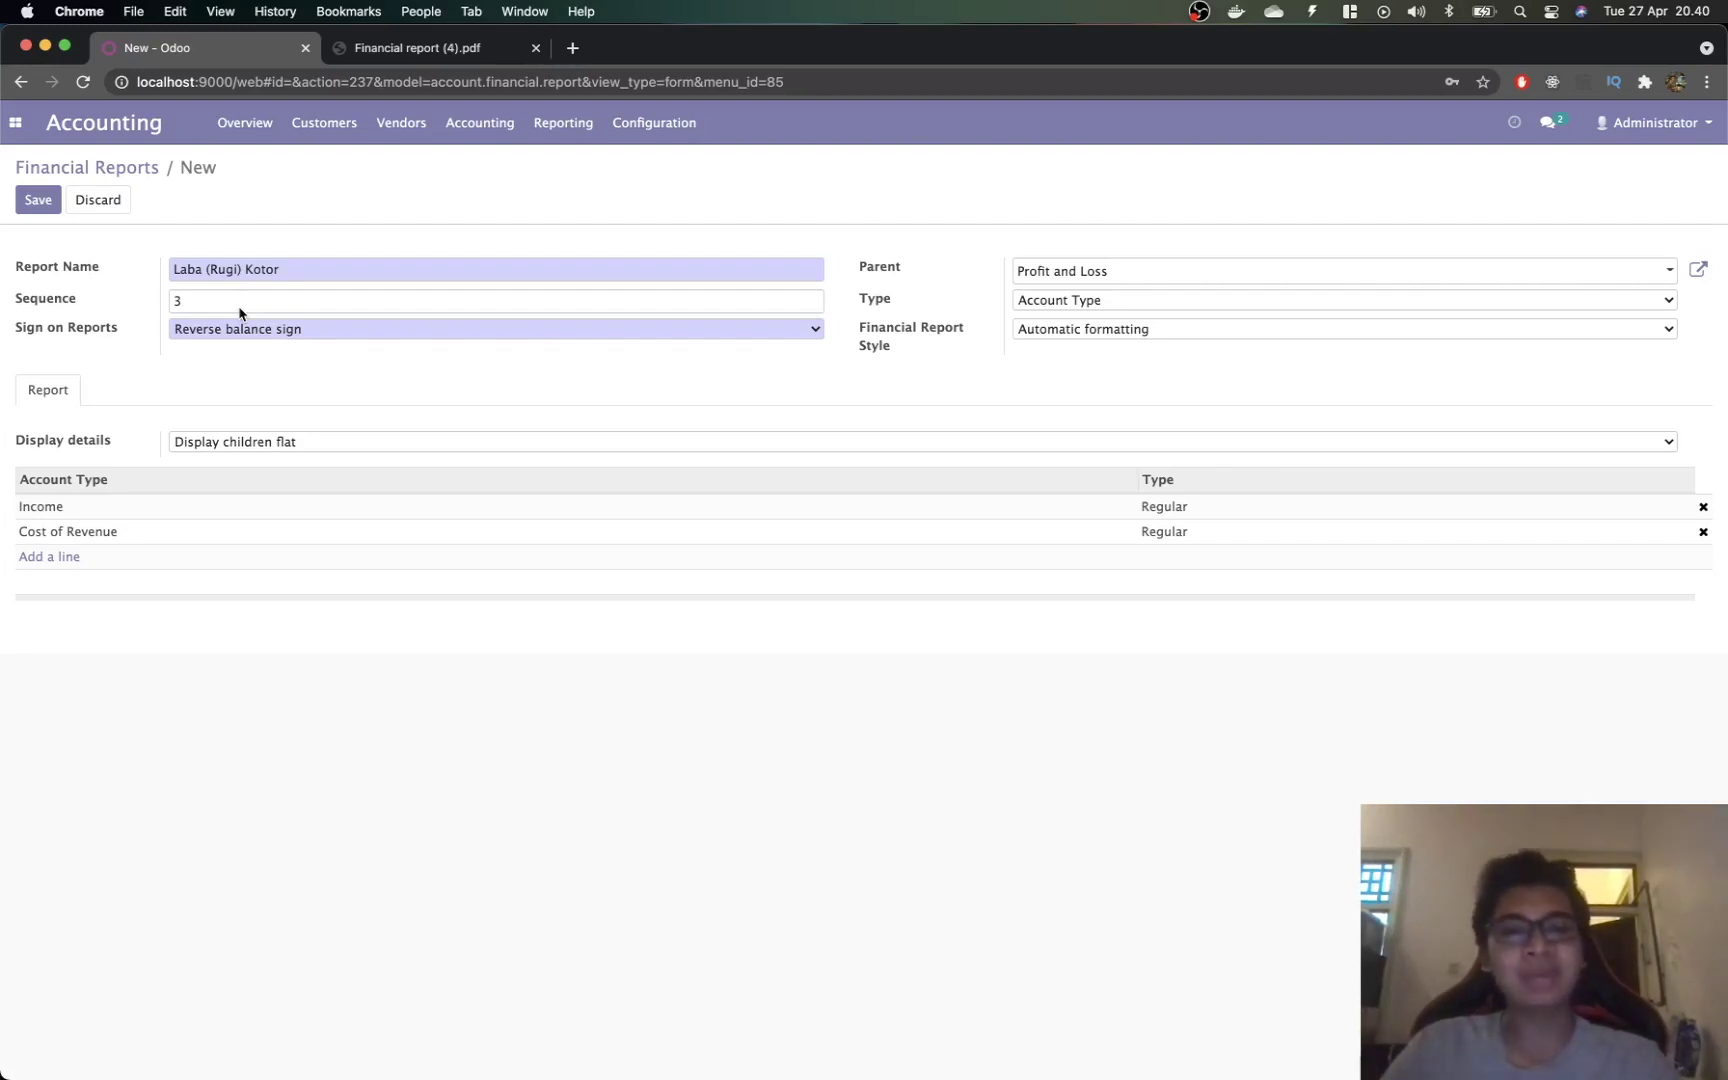
{"action": "left_click", "coordinate": [285, 331]}
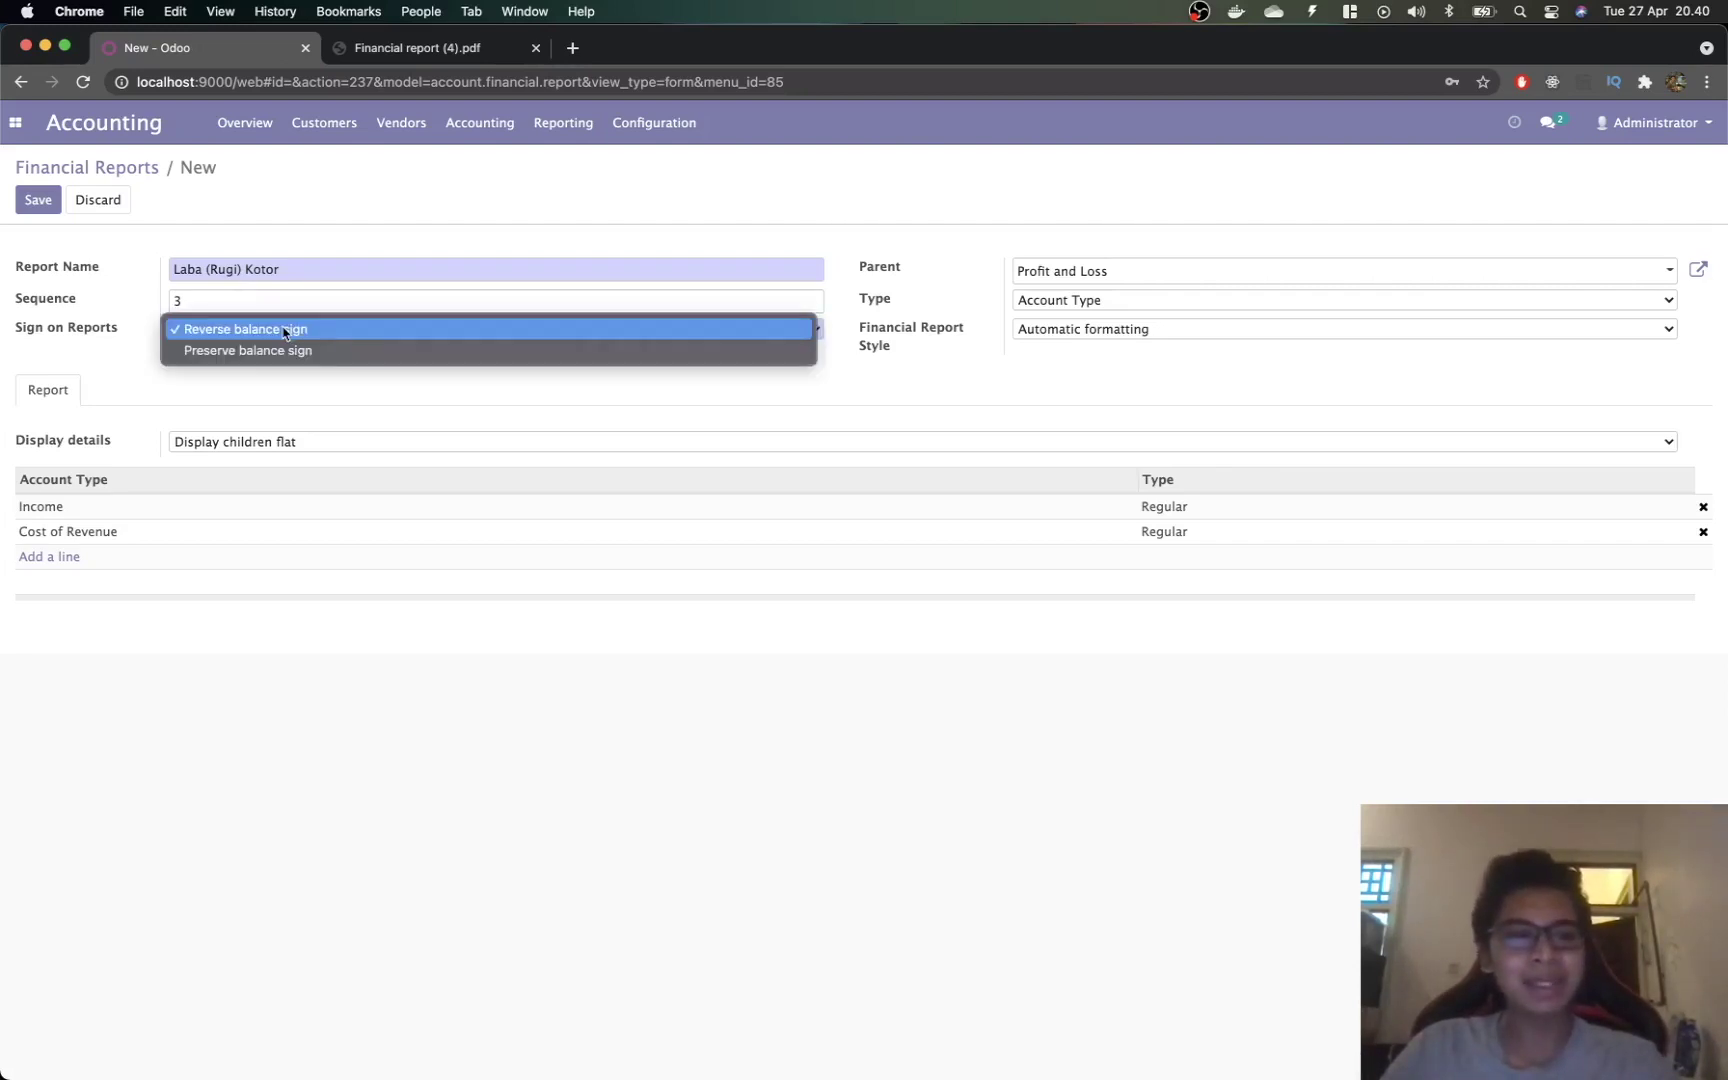
{"action": "left_click", "coordinate": [285, 331]}
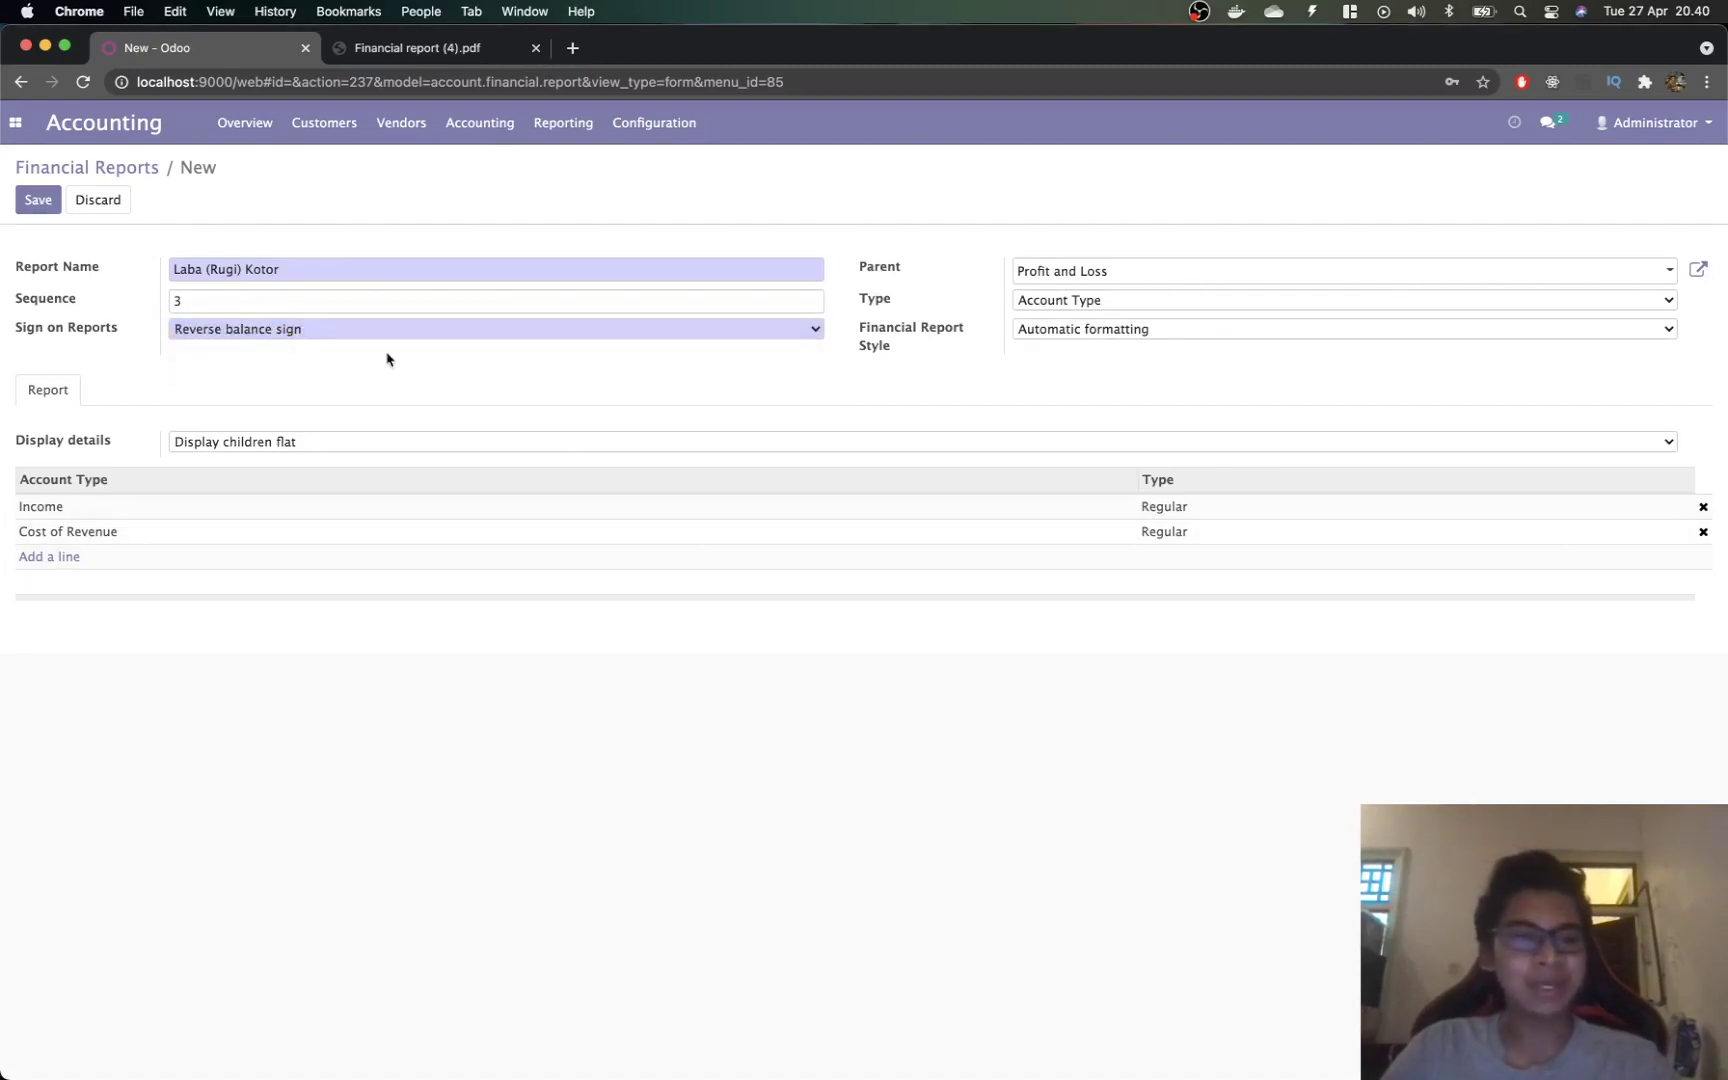
{"action": "left_click", "coordinate": [323, 446]}
{"action": "left_click", "coordinate": [271, 424]}
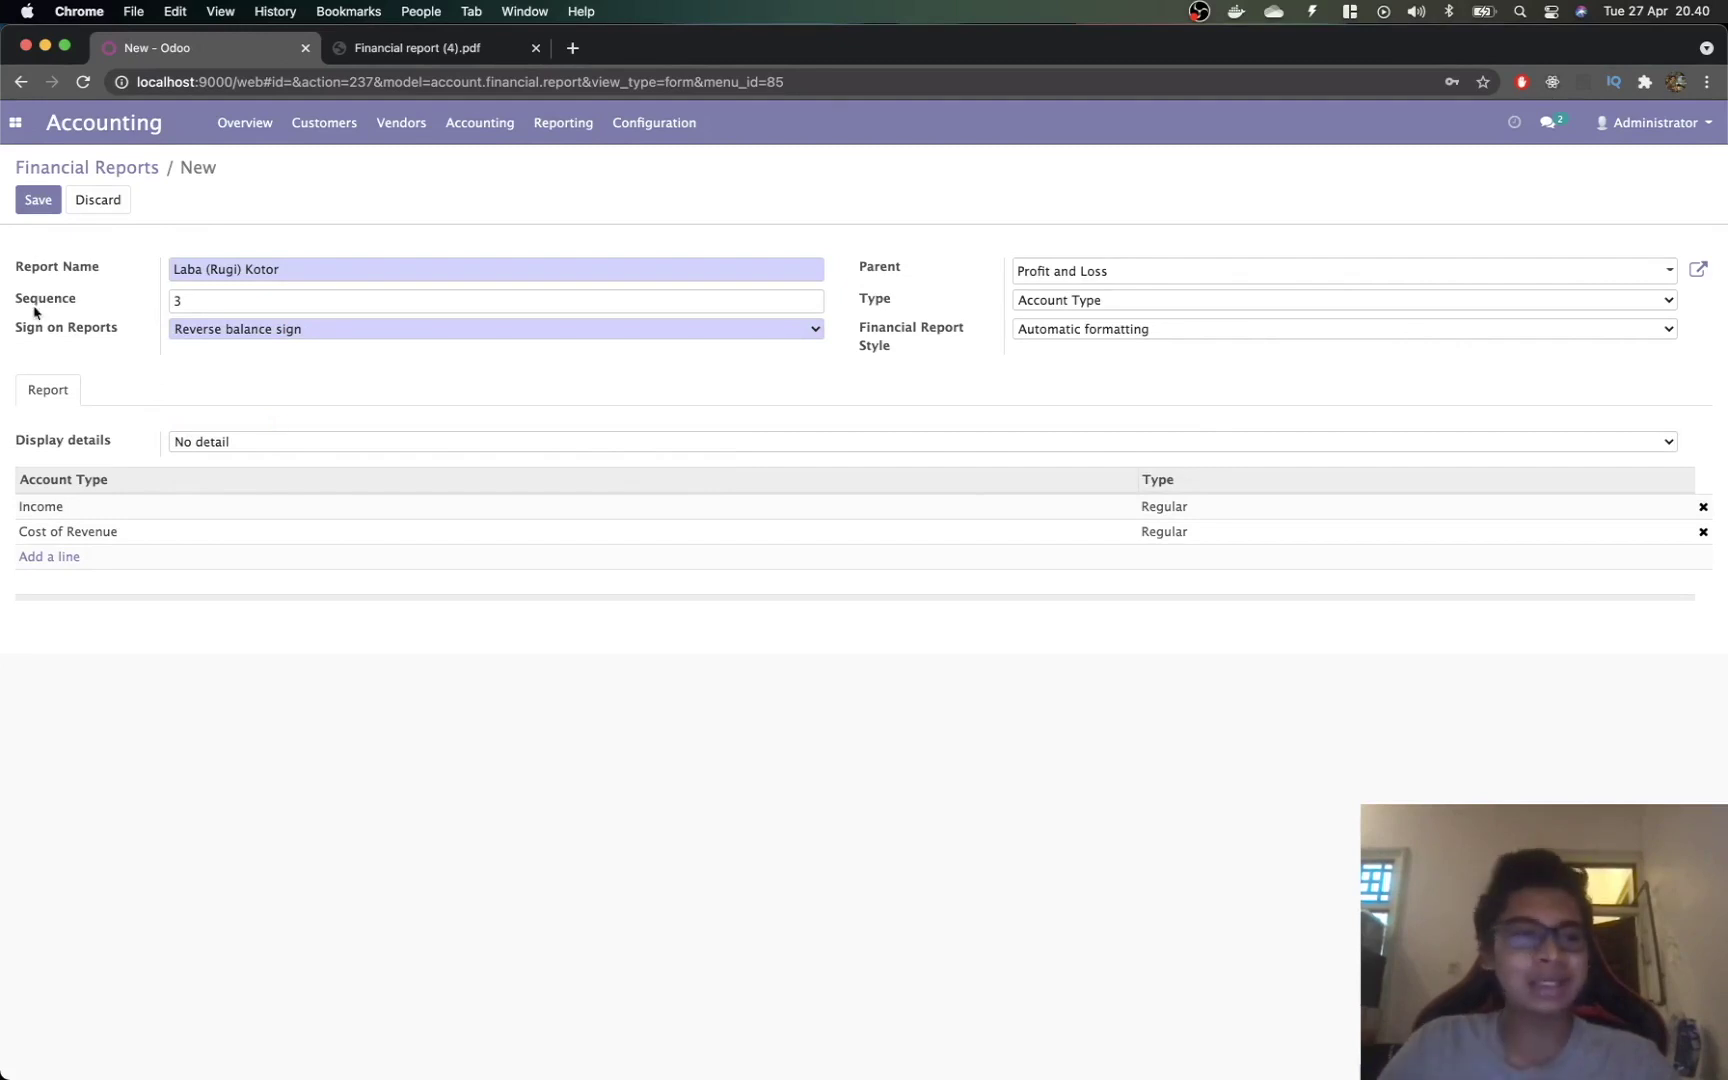
{"action": "left_click", "coordinate": [38, 200]}
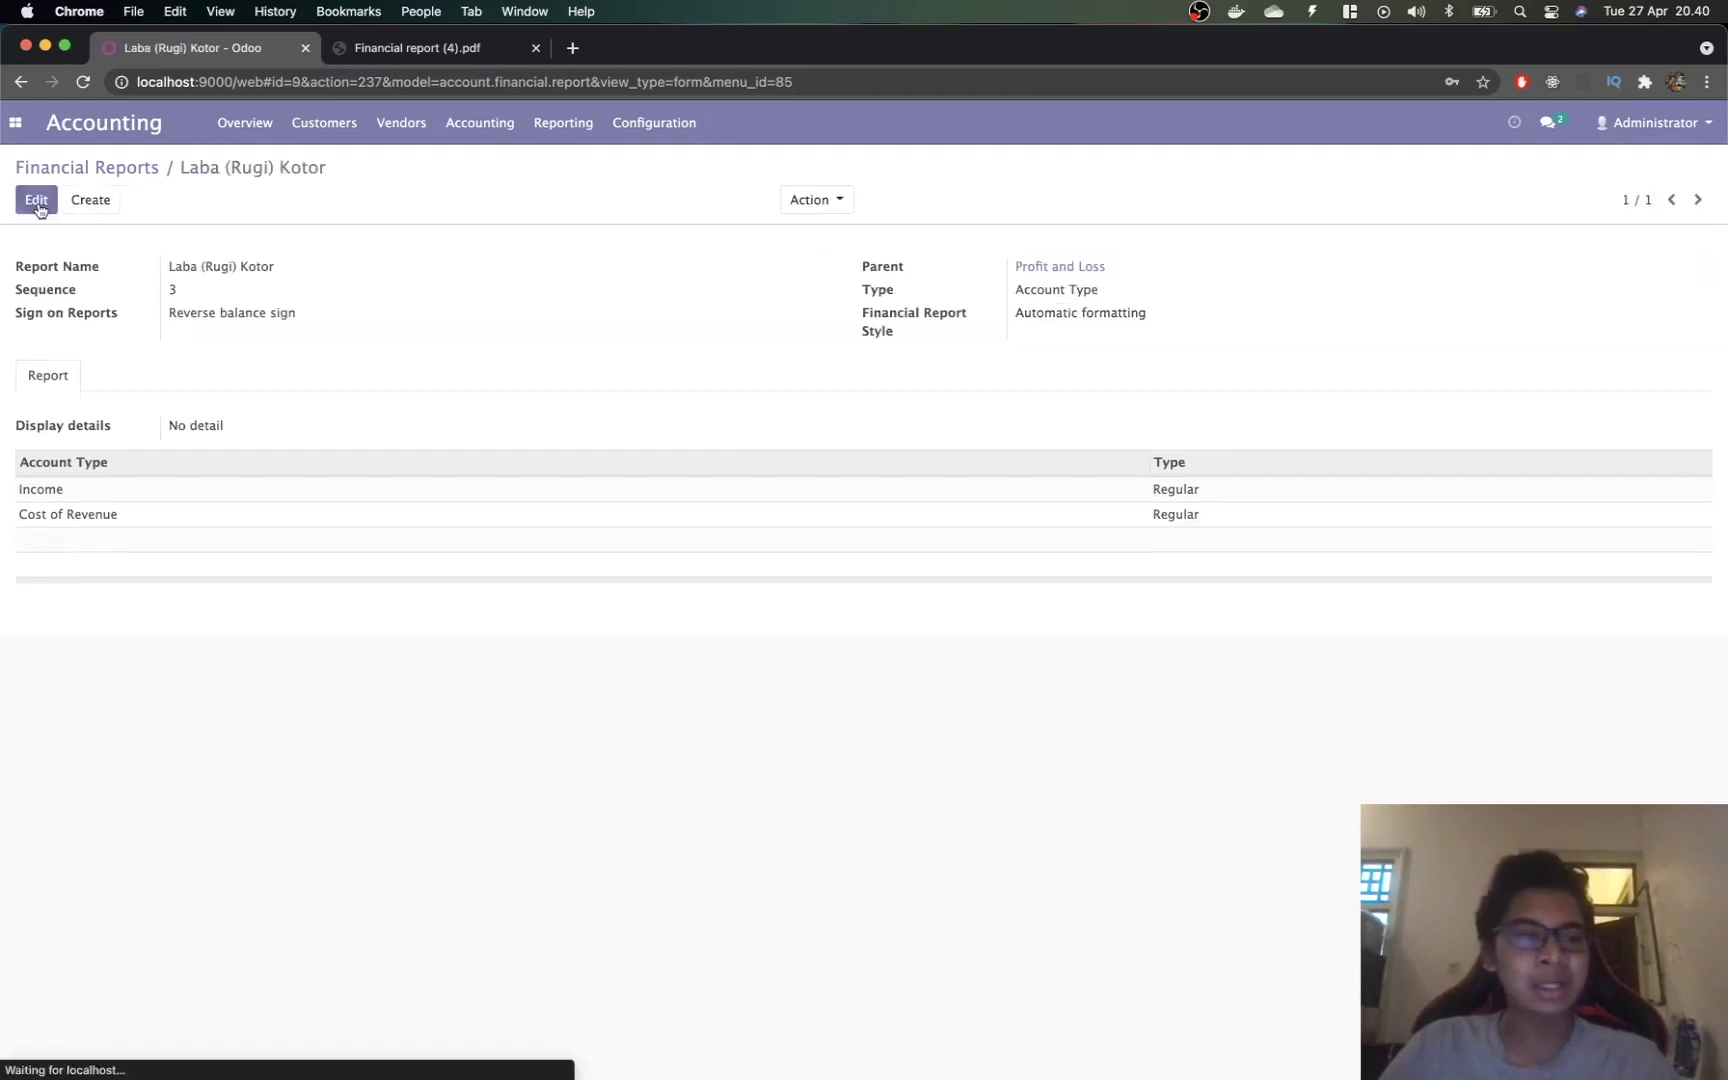
Step: Return to the list of financial reports
{"action": "left_click", "coordinate": [122, 168]}
{"action": "left_click", "coordinate": [563, 122]}
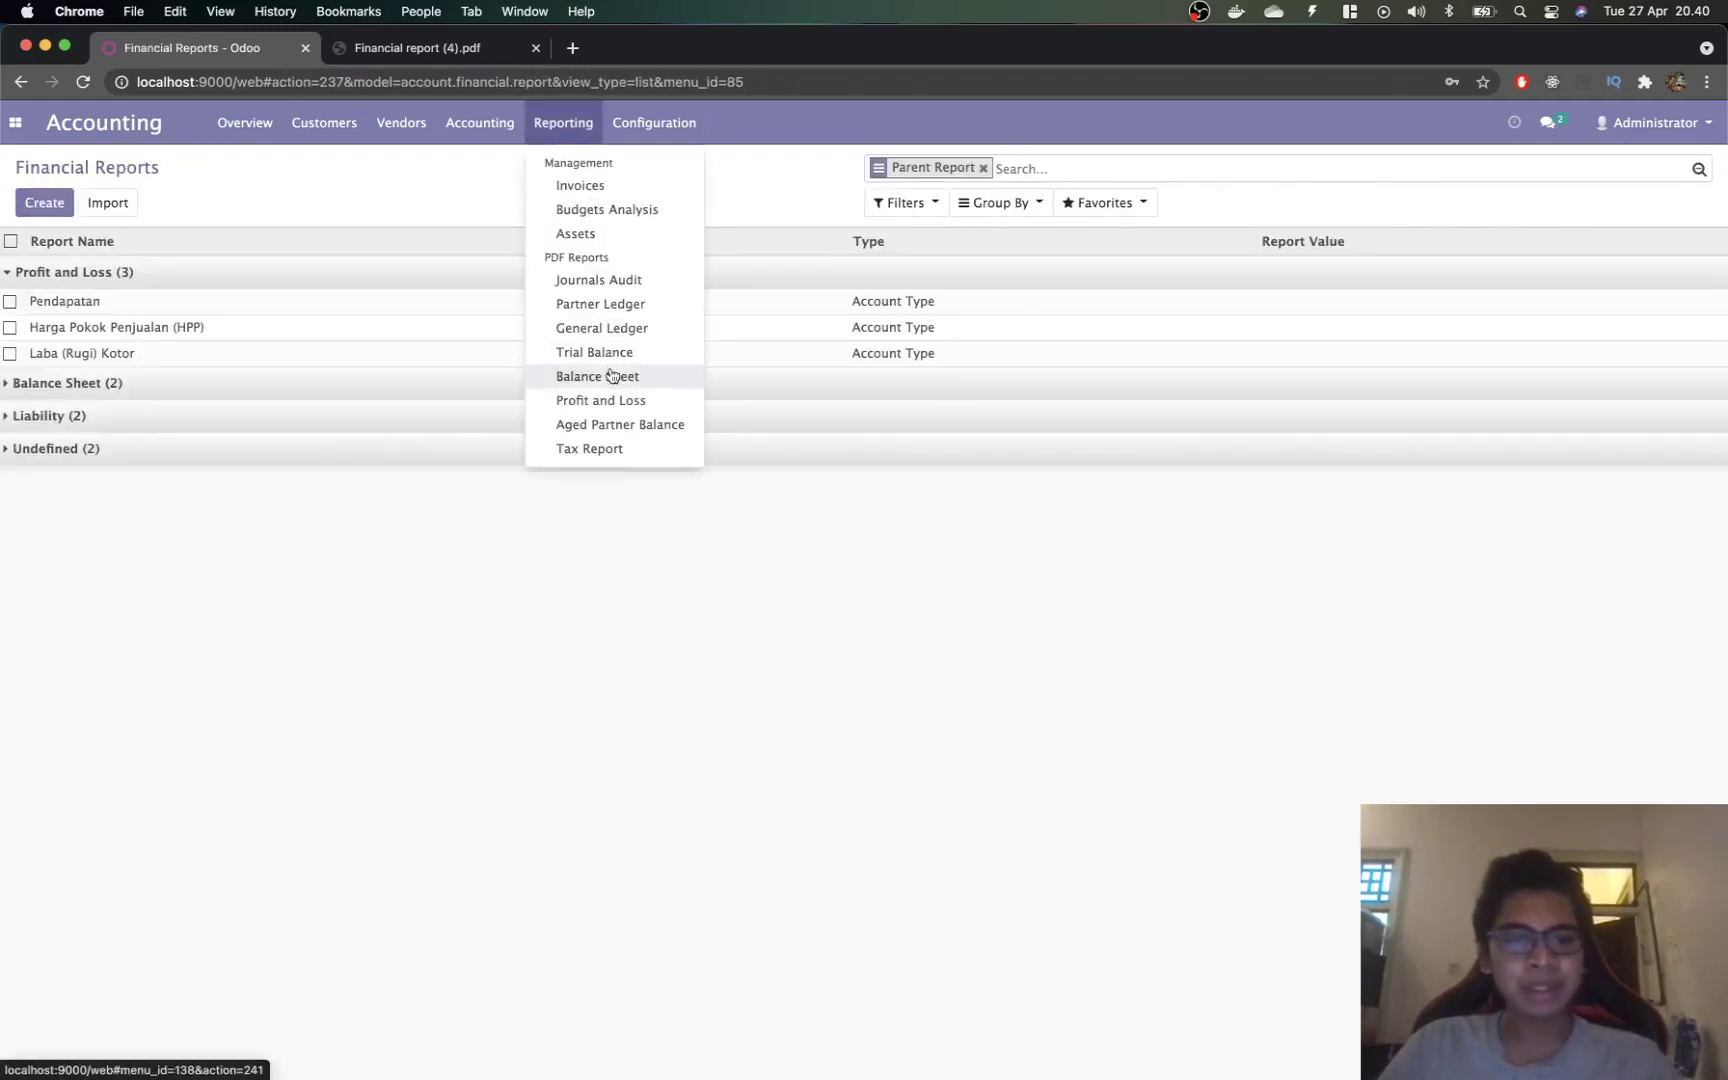
{"action": "left_click", "coordinate": [605, 402]}
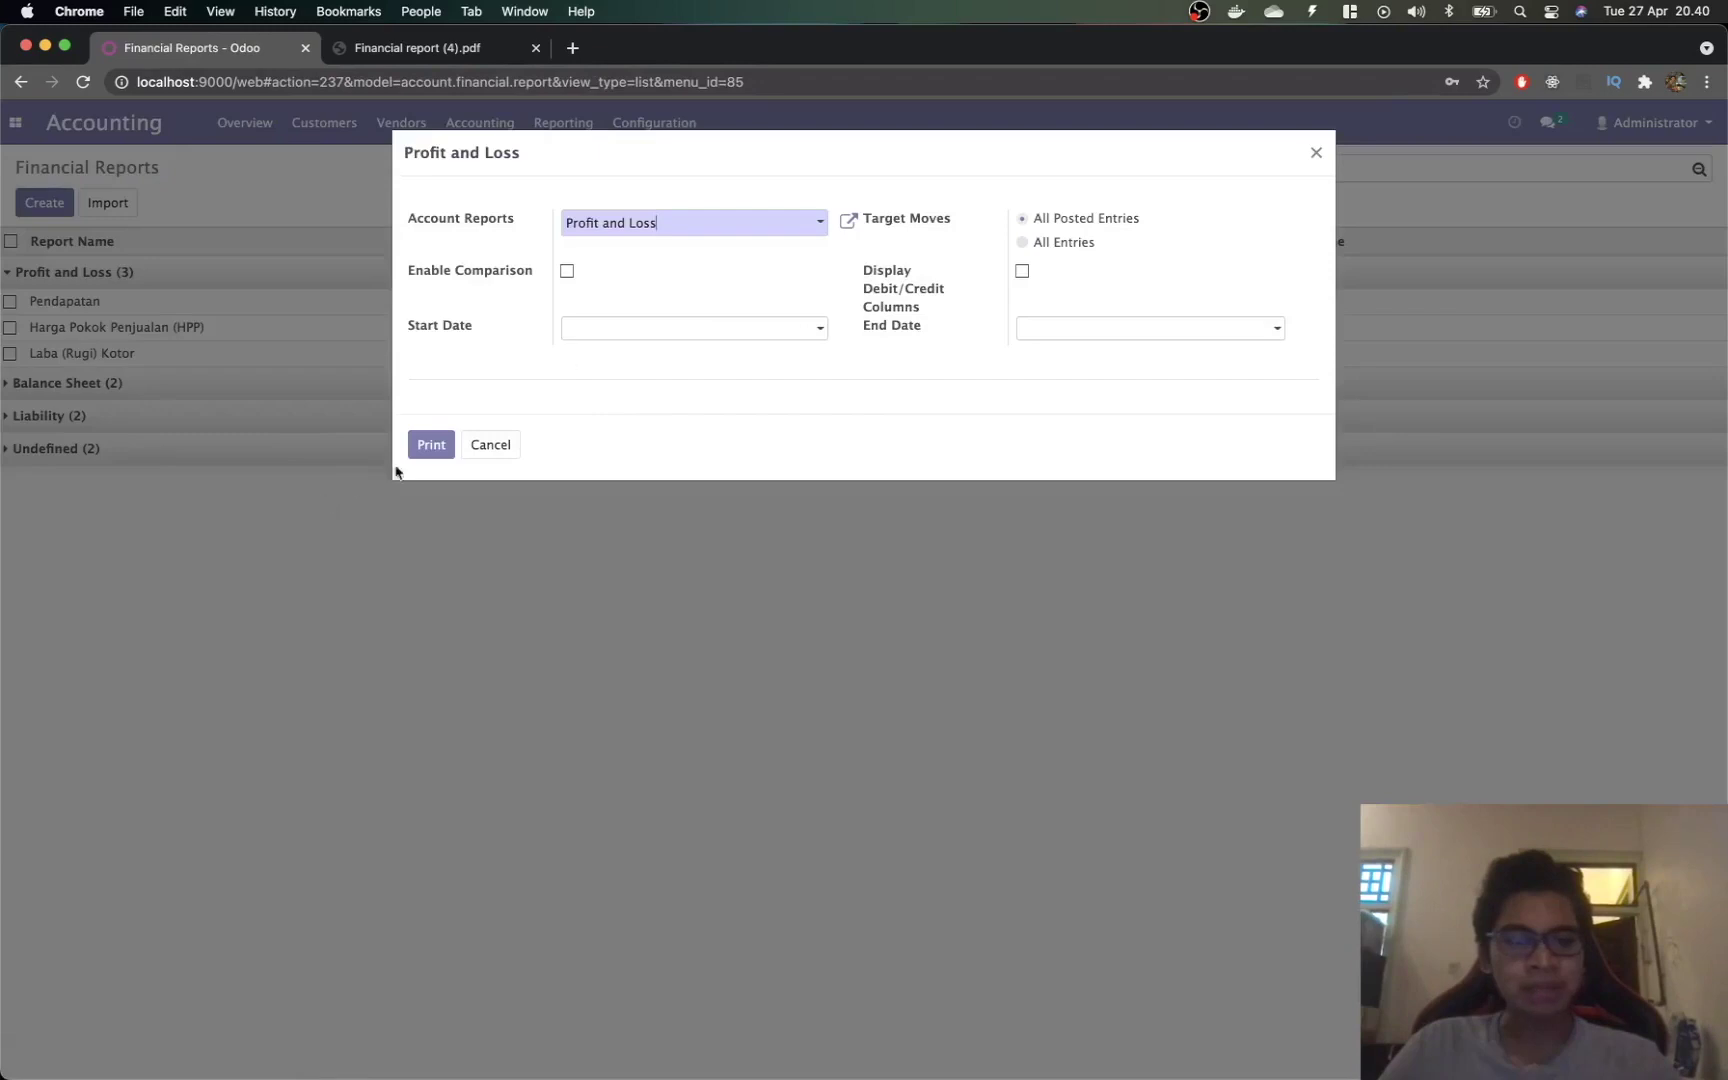
{"action": "left_click", "coordinate": [466, 449]}
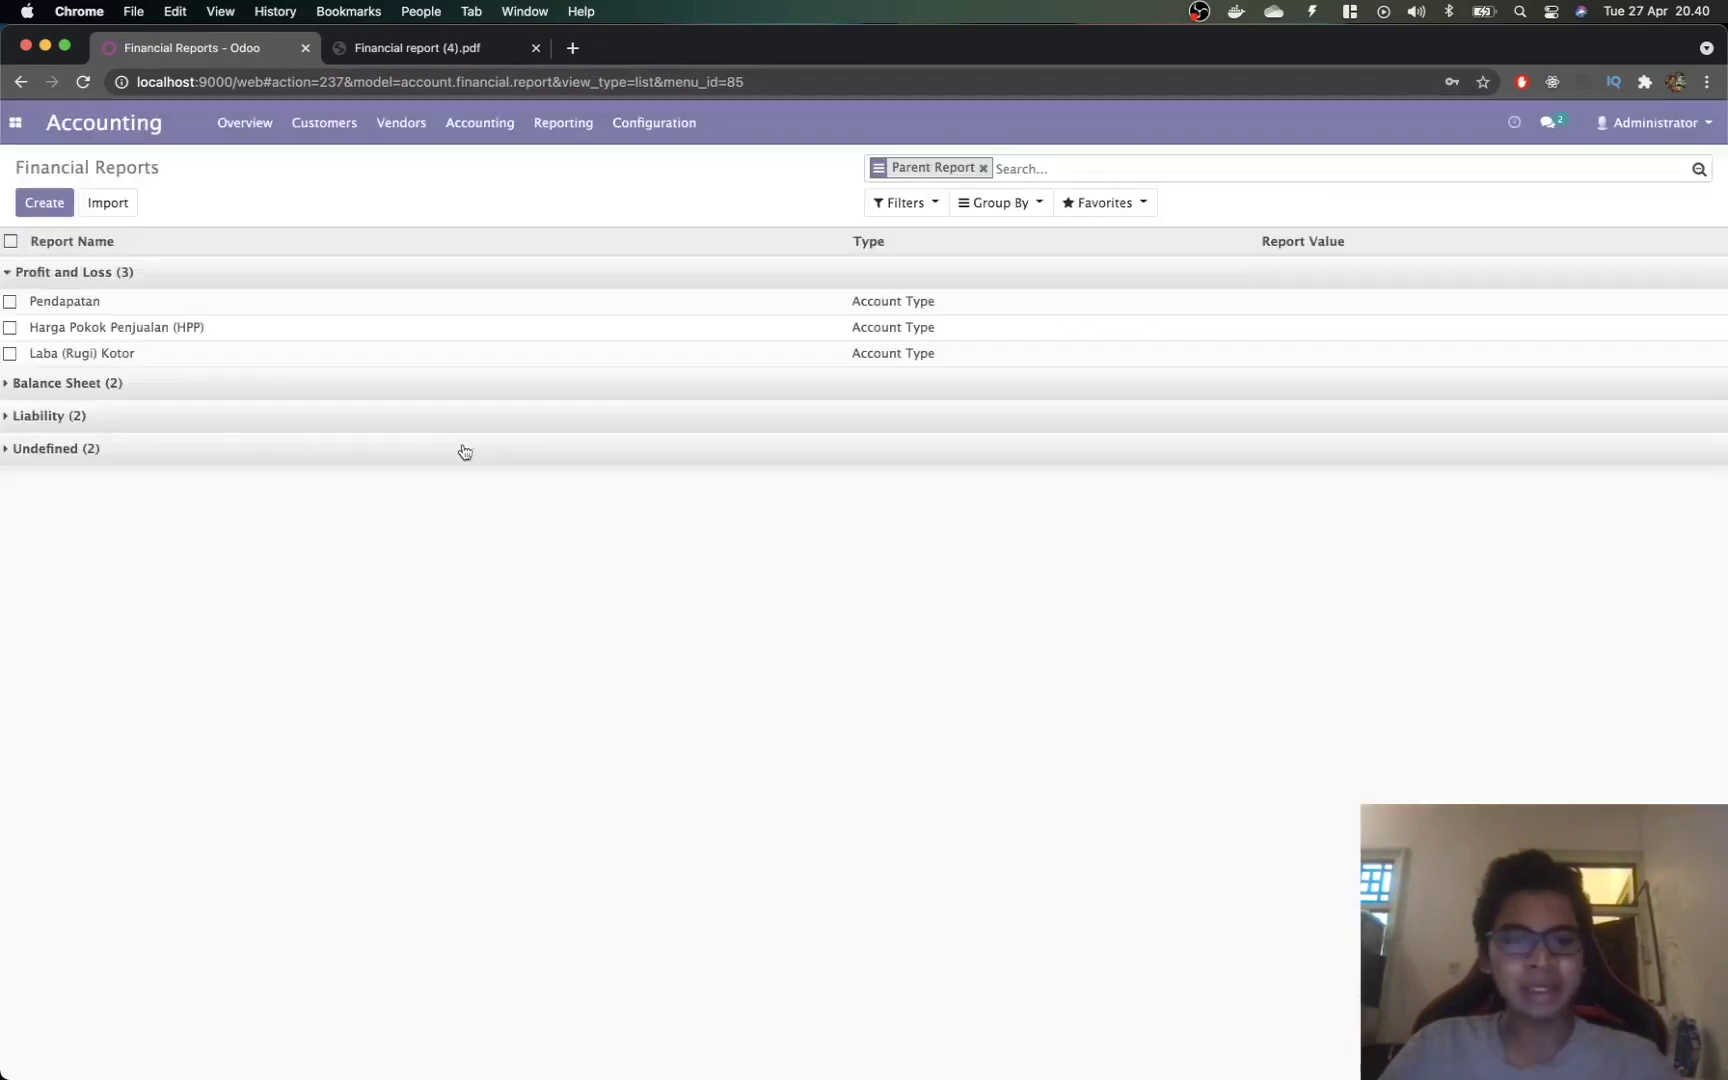
Step: Print the Profit and Loss report, save it as Financial report (5), and open the PDF to check the Laba (Rugi) Kotor line
{"action": "left_click", "coordinate": [571, 123]}
{"action": "left_click", "coordinate": [577, 398]}
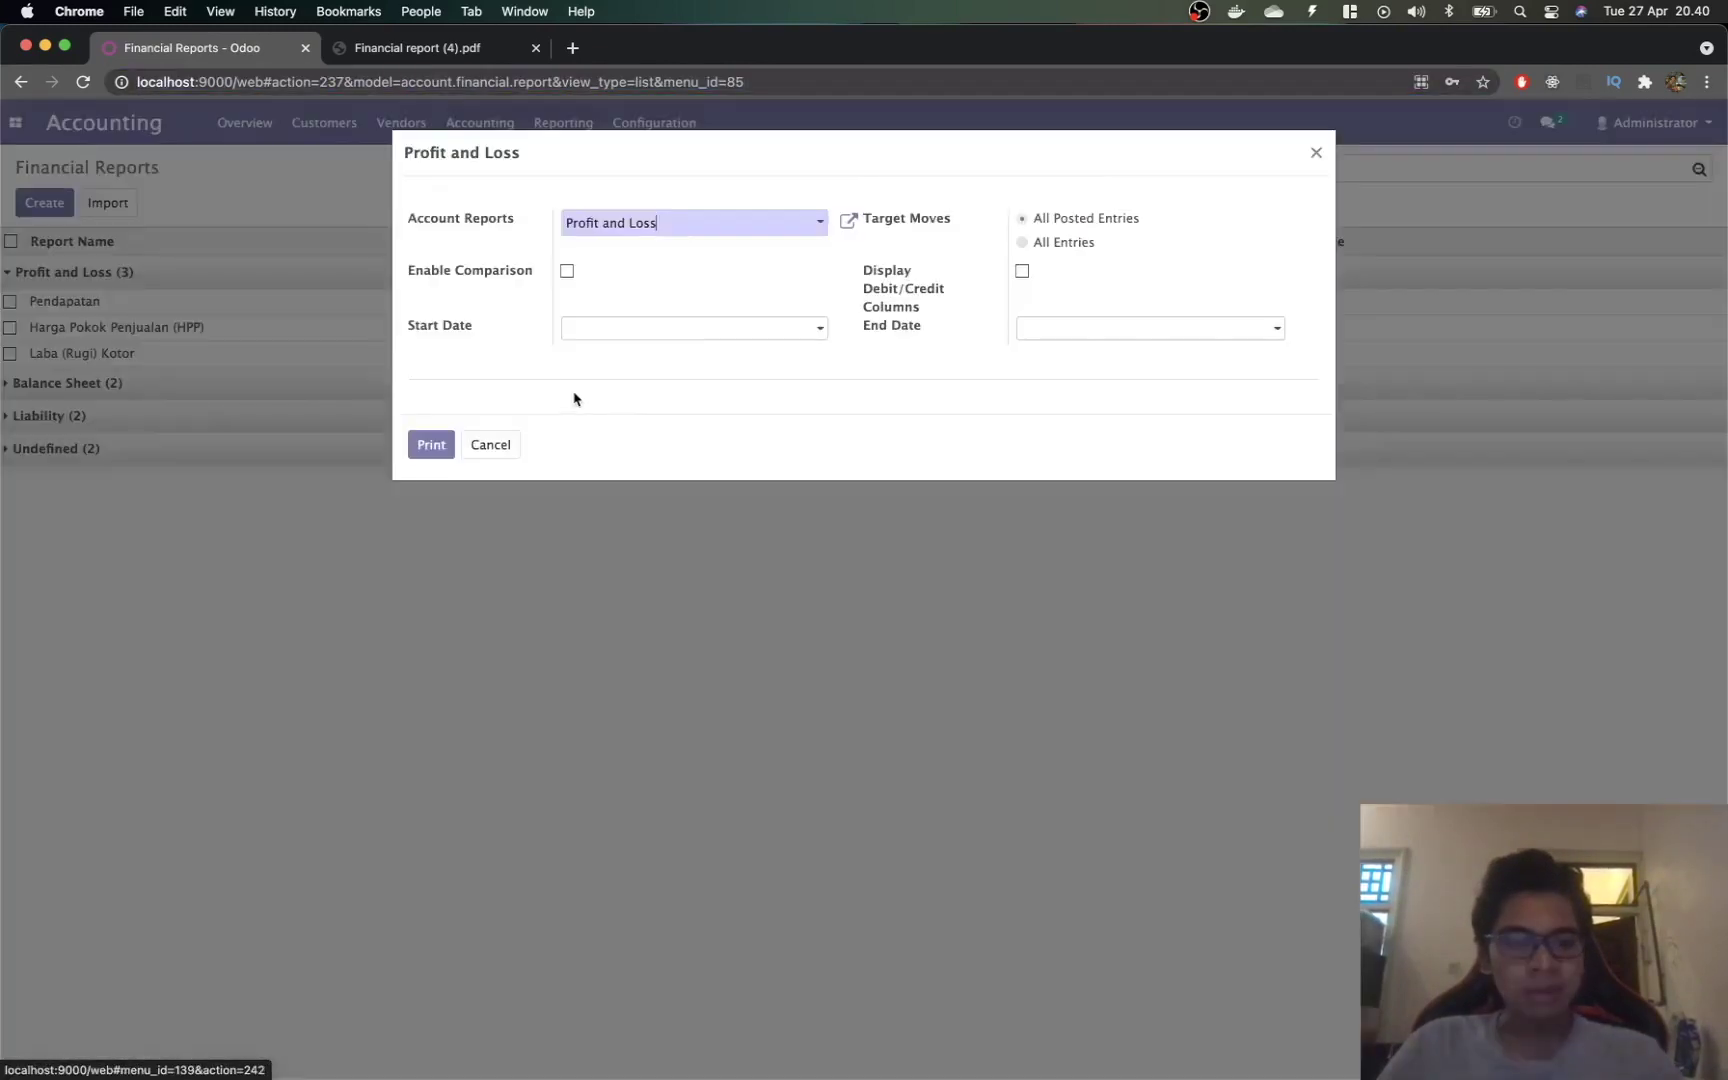
{"action": "left_click", "coordinate": [427, 455]}
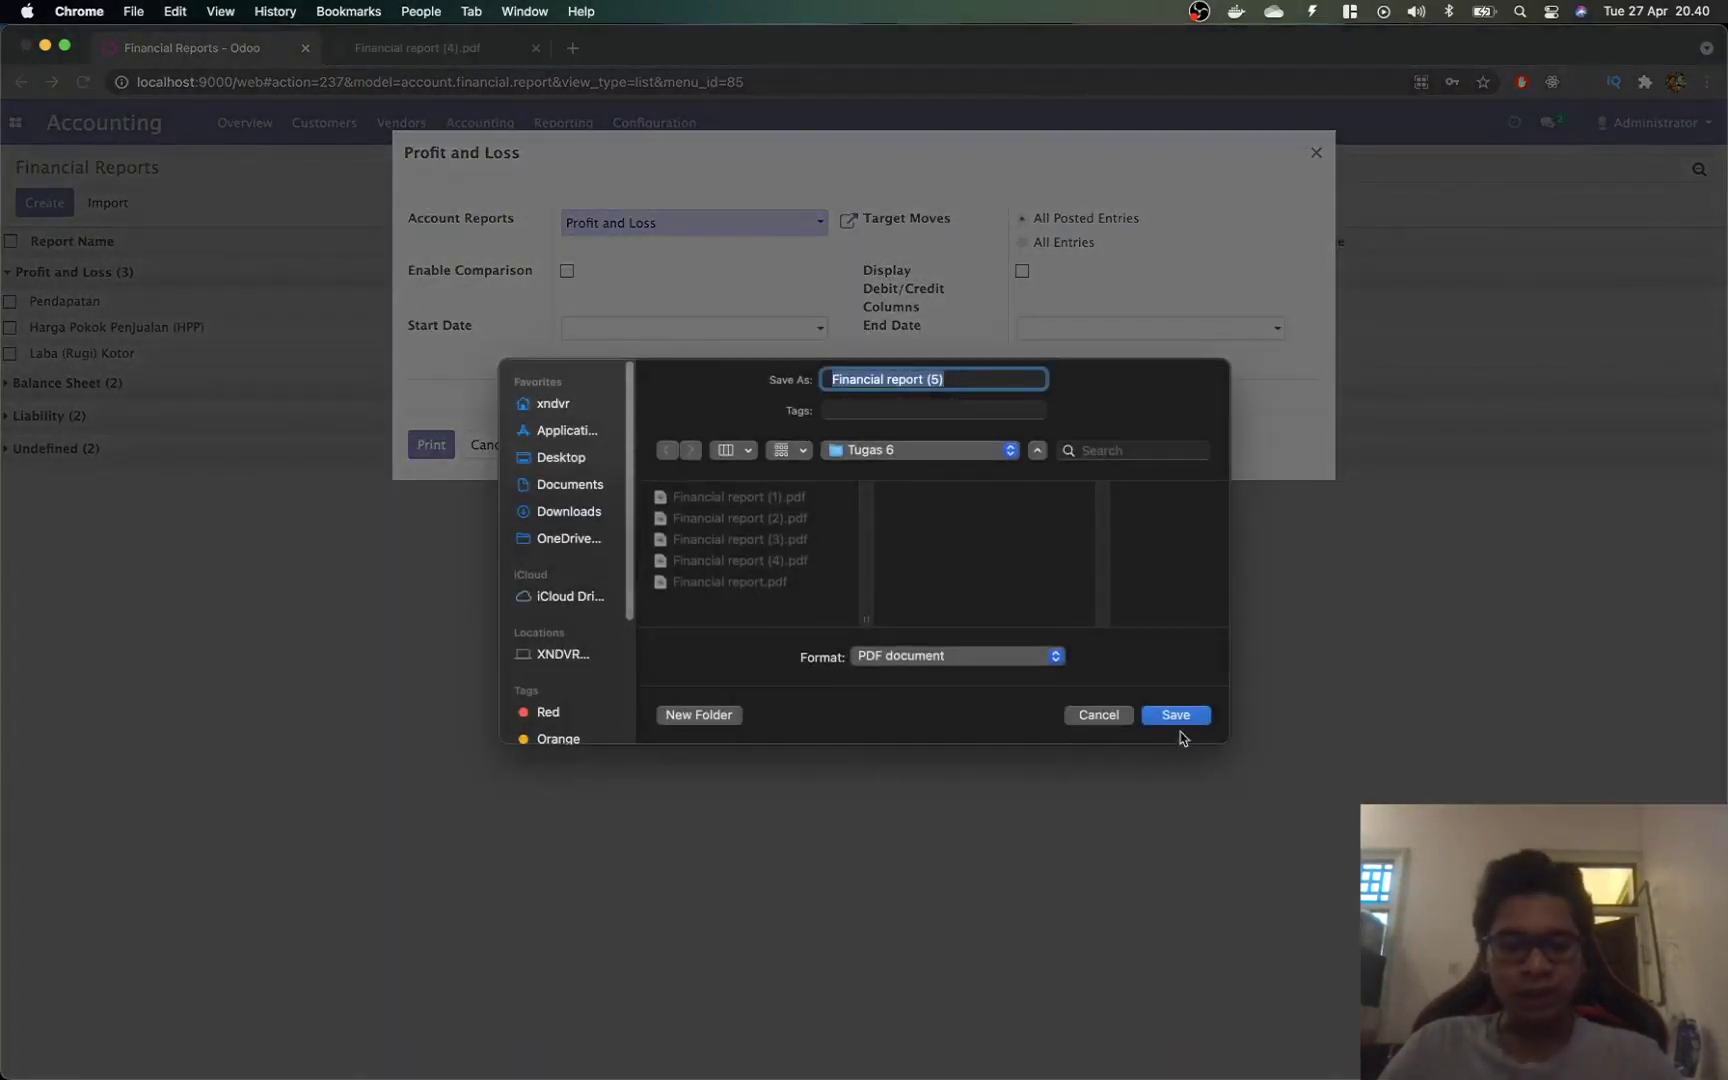
{"action": "left_click", "coordinate": [1177, 718]}
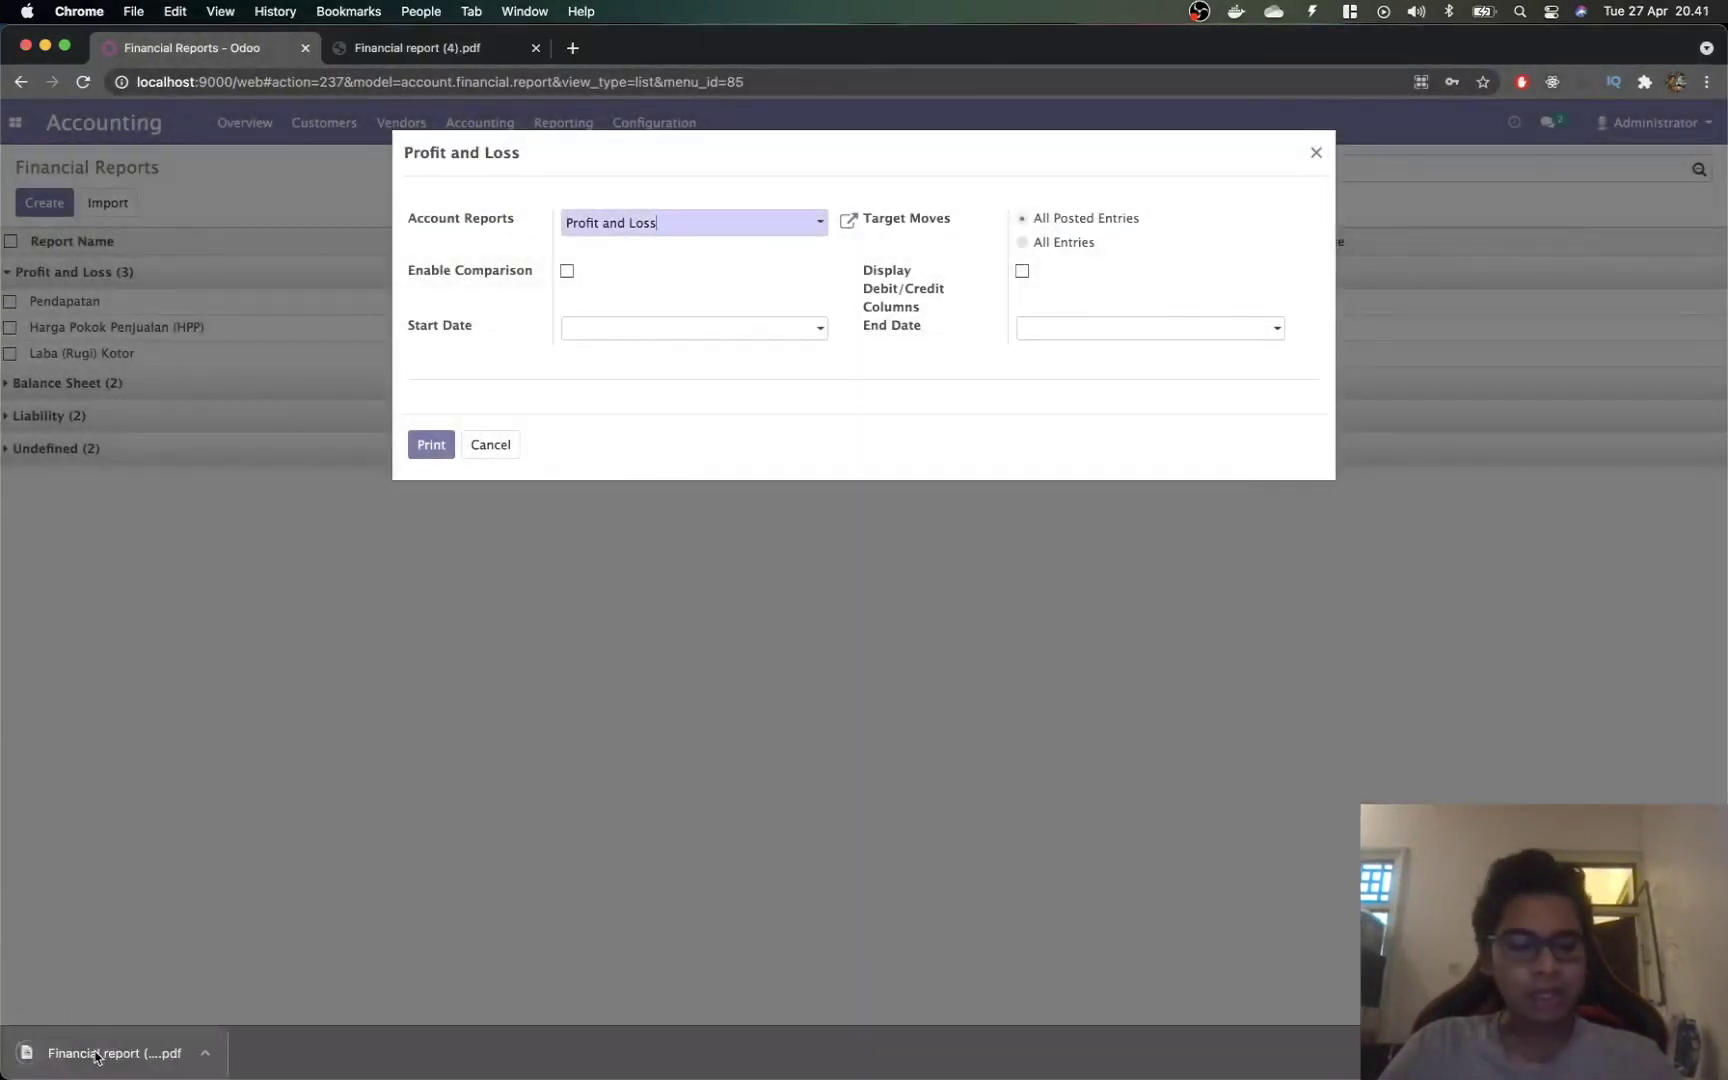
{"action": "left_click", "coordinate": [97, 1055]}
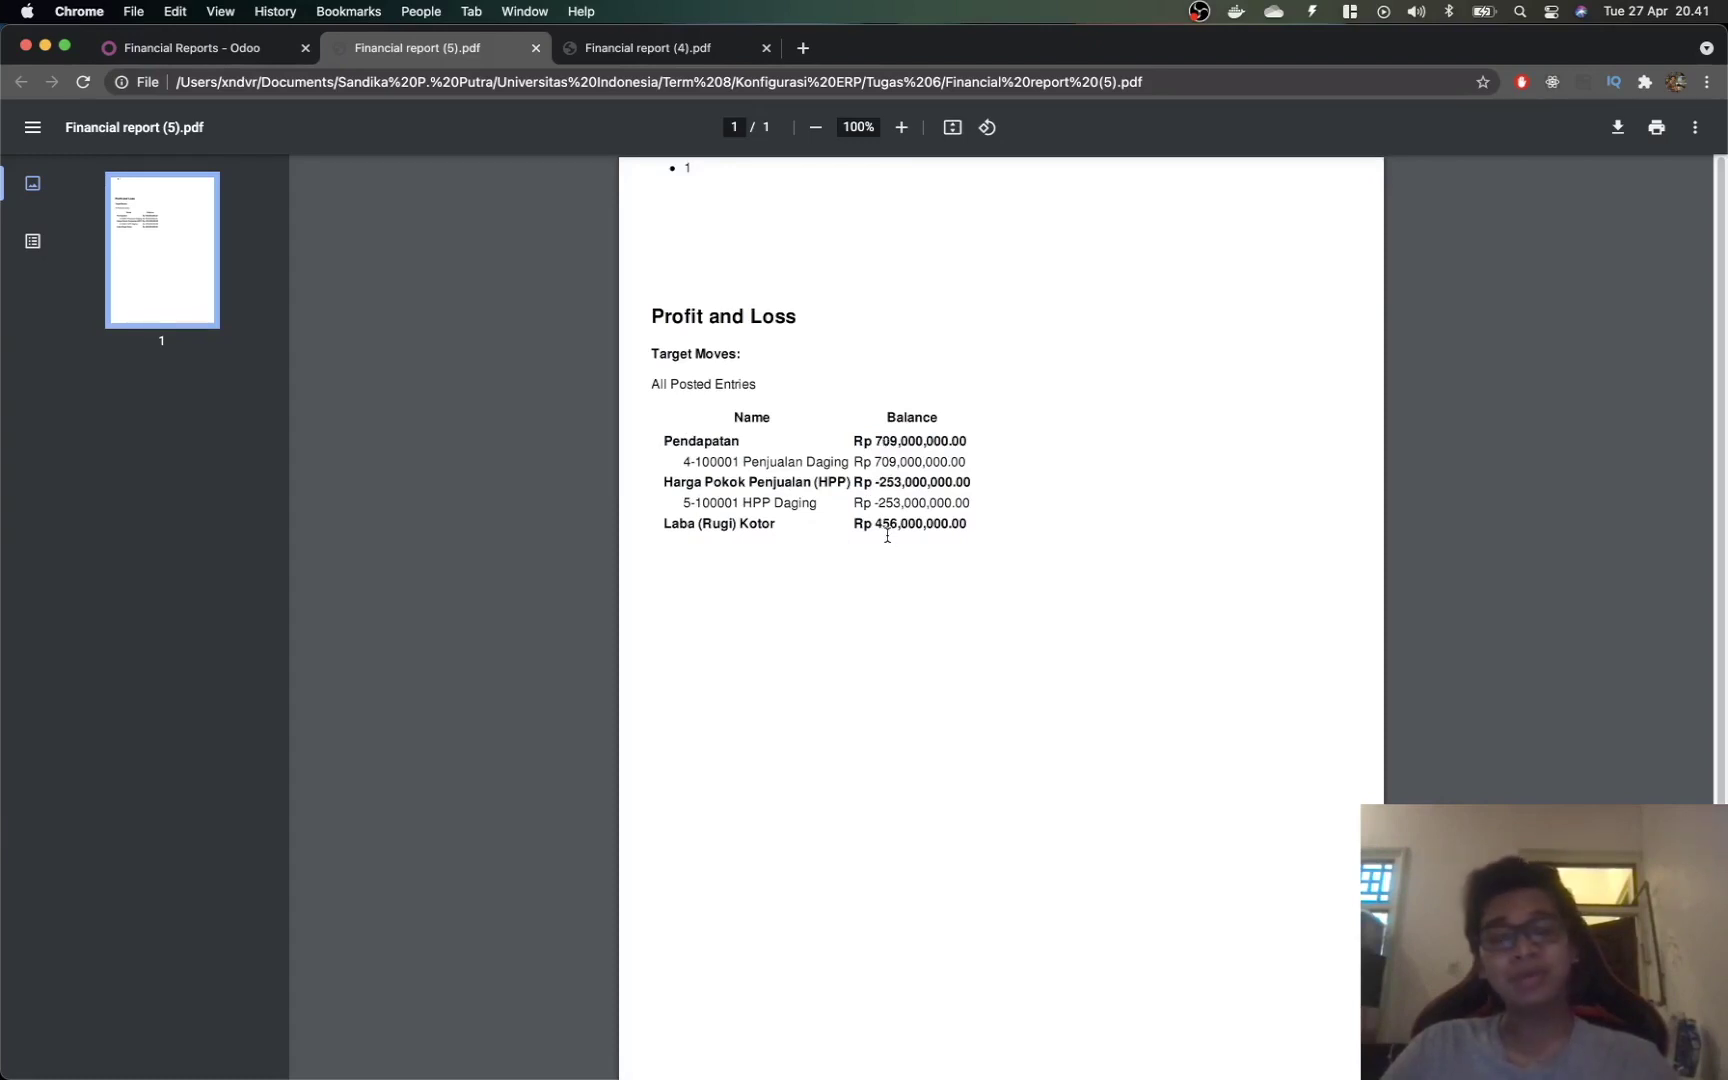
Step: Close both financial report PDFs and dismiss the Profit and Loss print dialog
{"action": "key", "text": "super+w"}
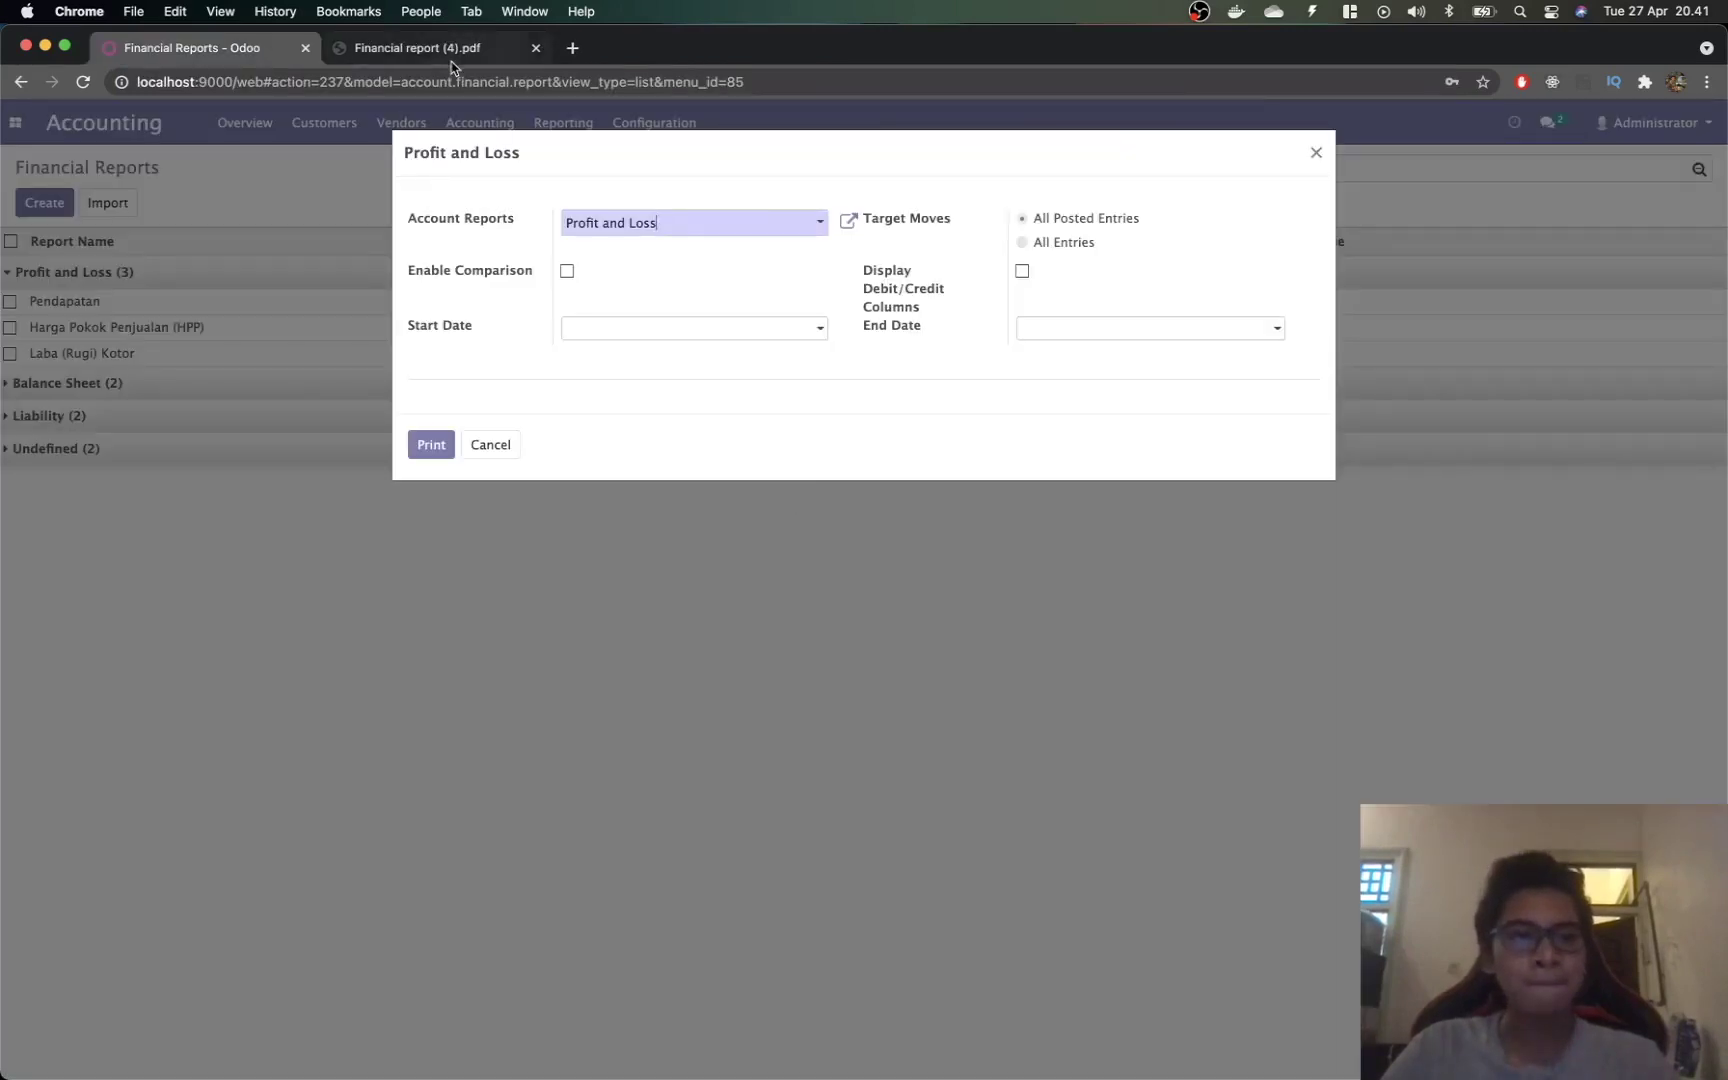
{"action": "key", "text": "super+w"}
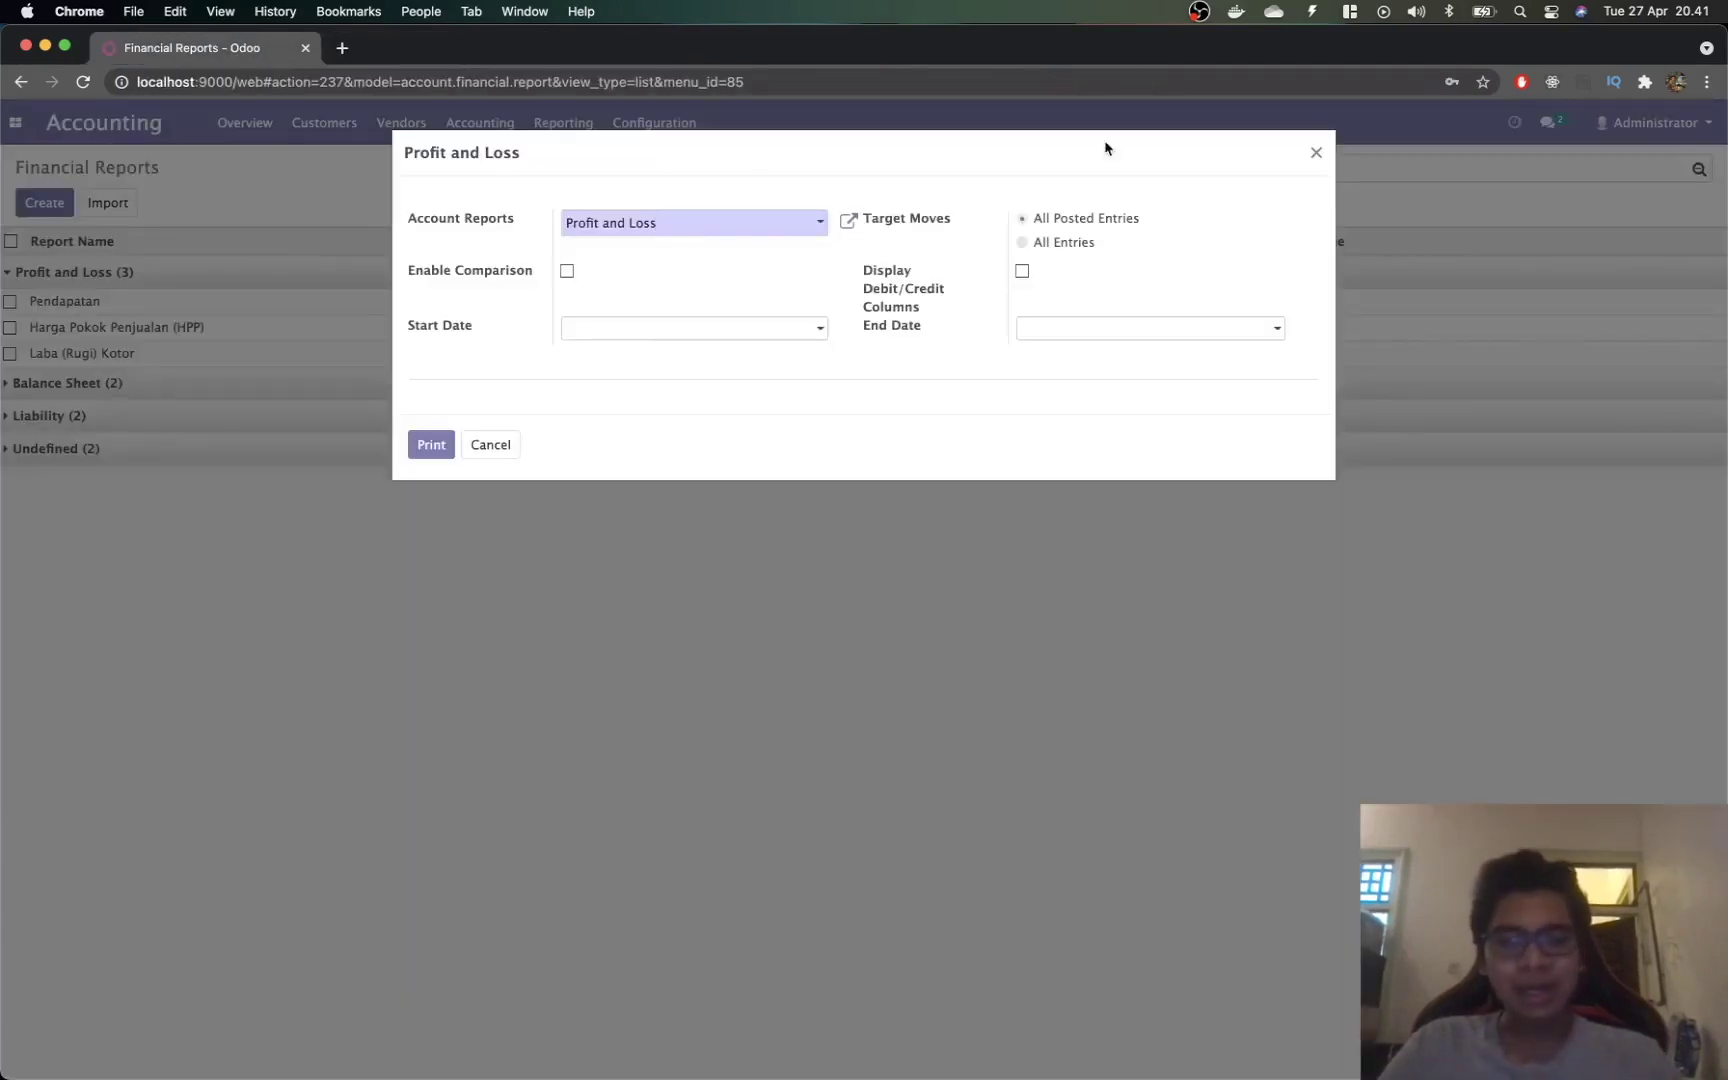
{"action": "left_click", "coordinate": [1313, 155]}
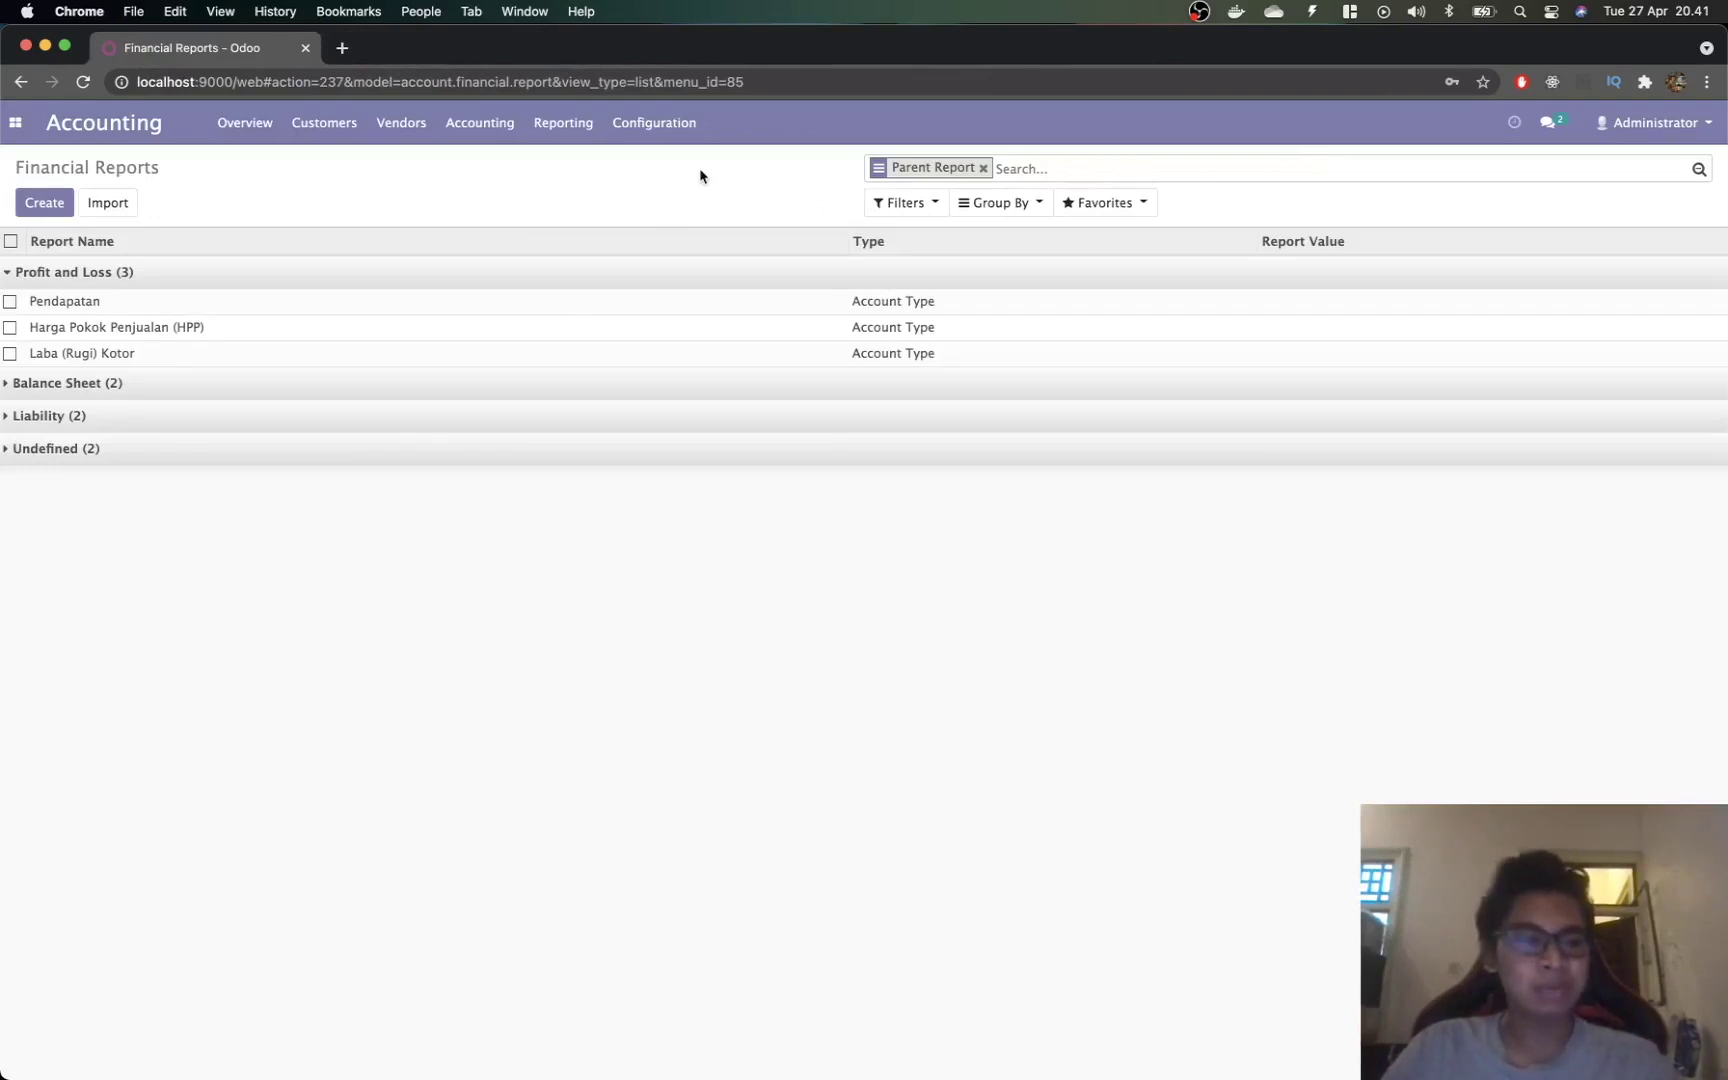
Step: Look up the entry following Laba Rugi Kotor in the guide and start a new Odoo financial report named Beban Administrasi dan Umum
{"action": "key", "text": "super+Tab"}
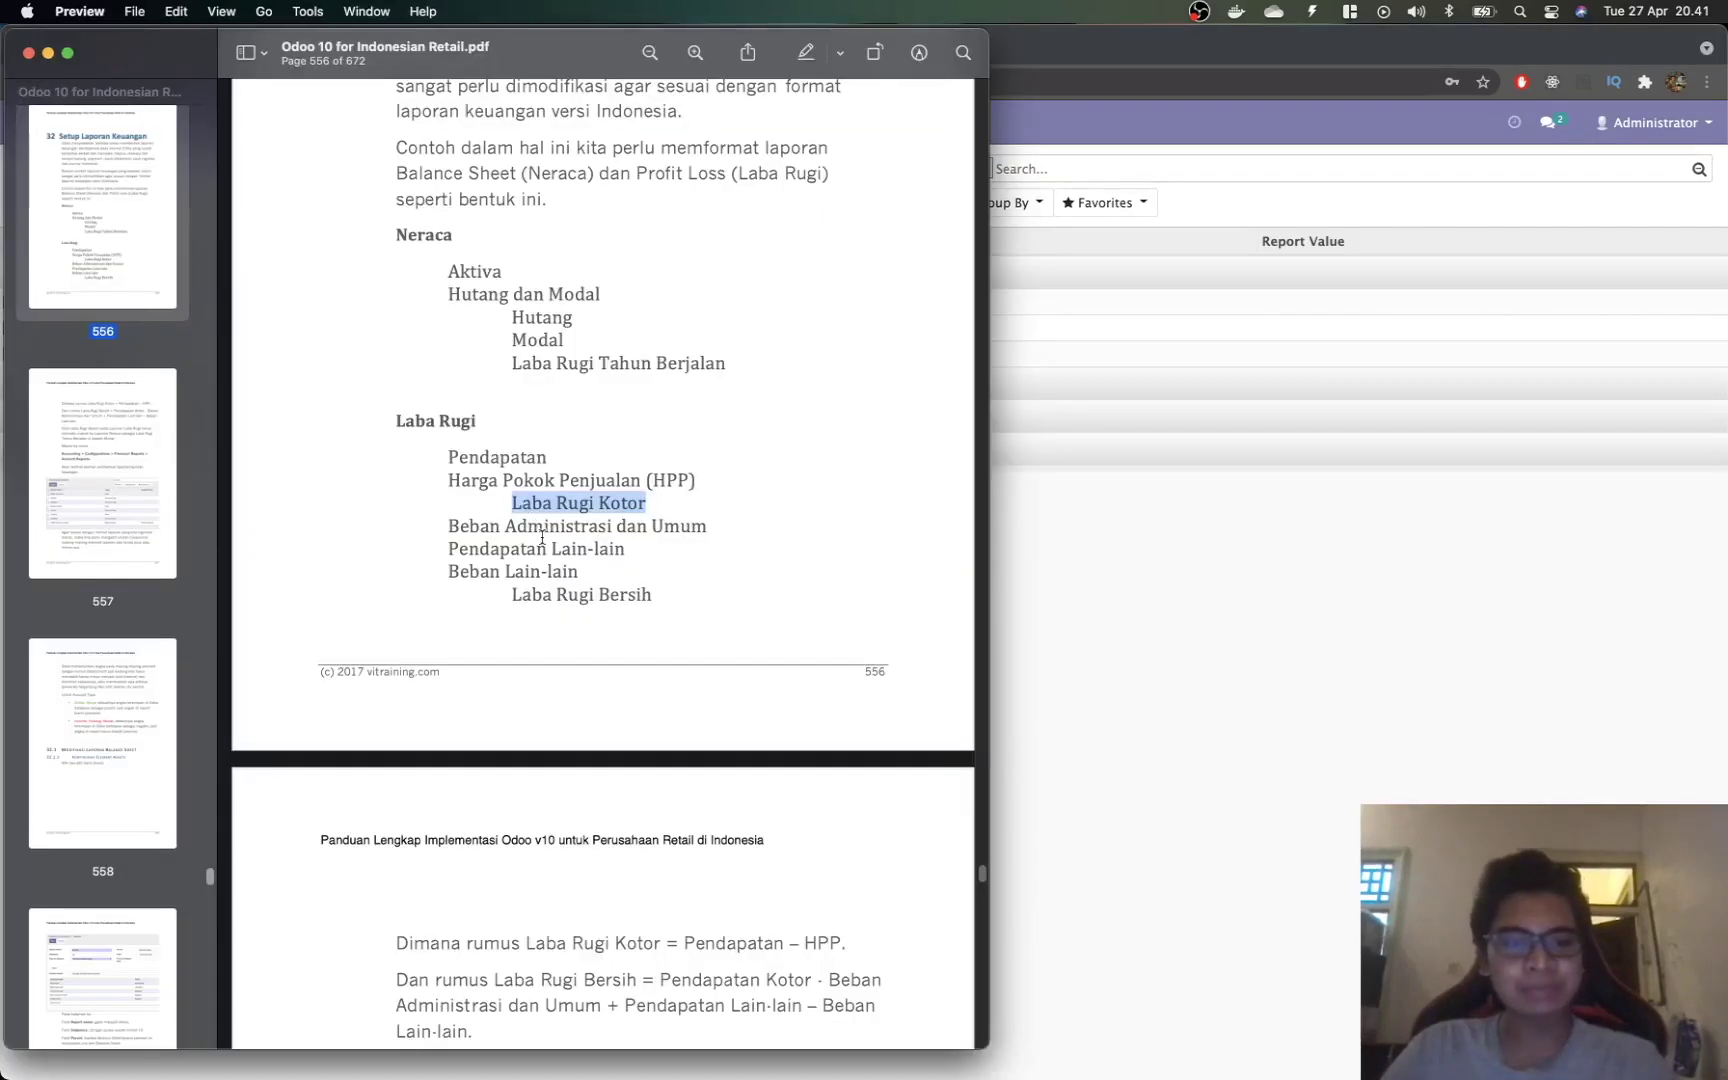
{"action": "left_click_drag", "start_coordinate": [448, 527], "coordinate": [718, 530]}
{"action": "key", "text": "super+Tab"}
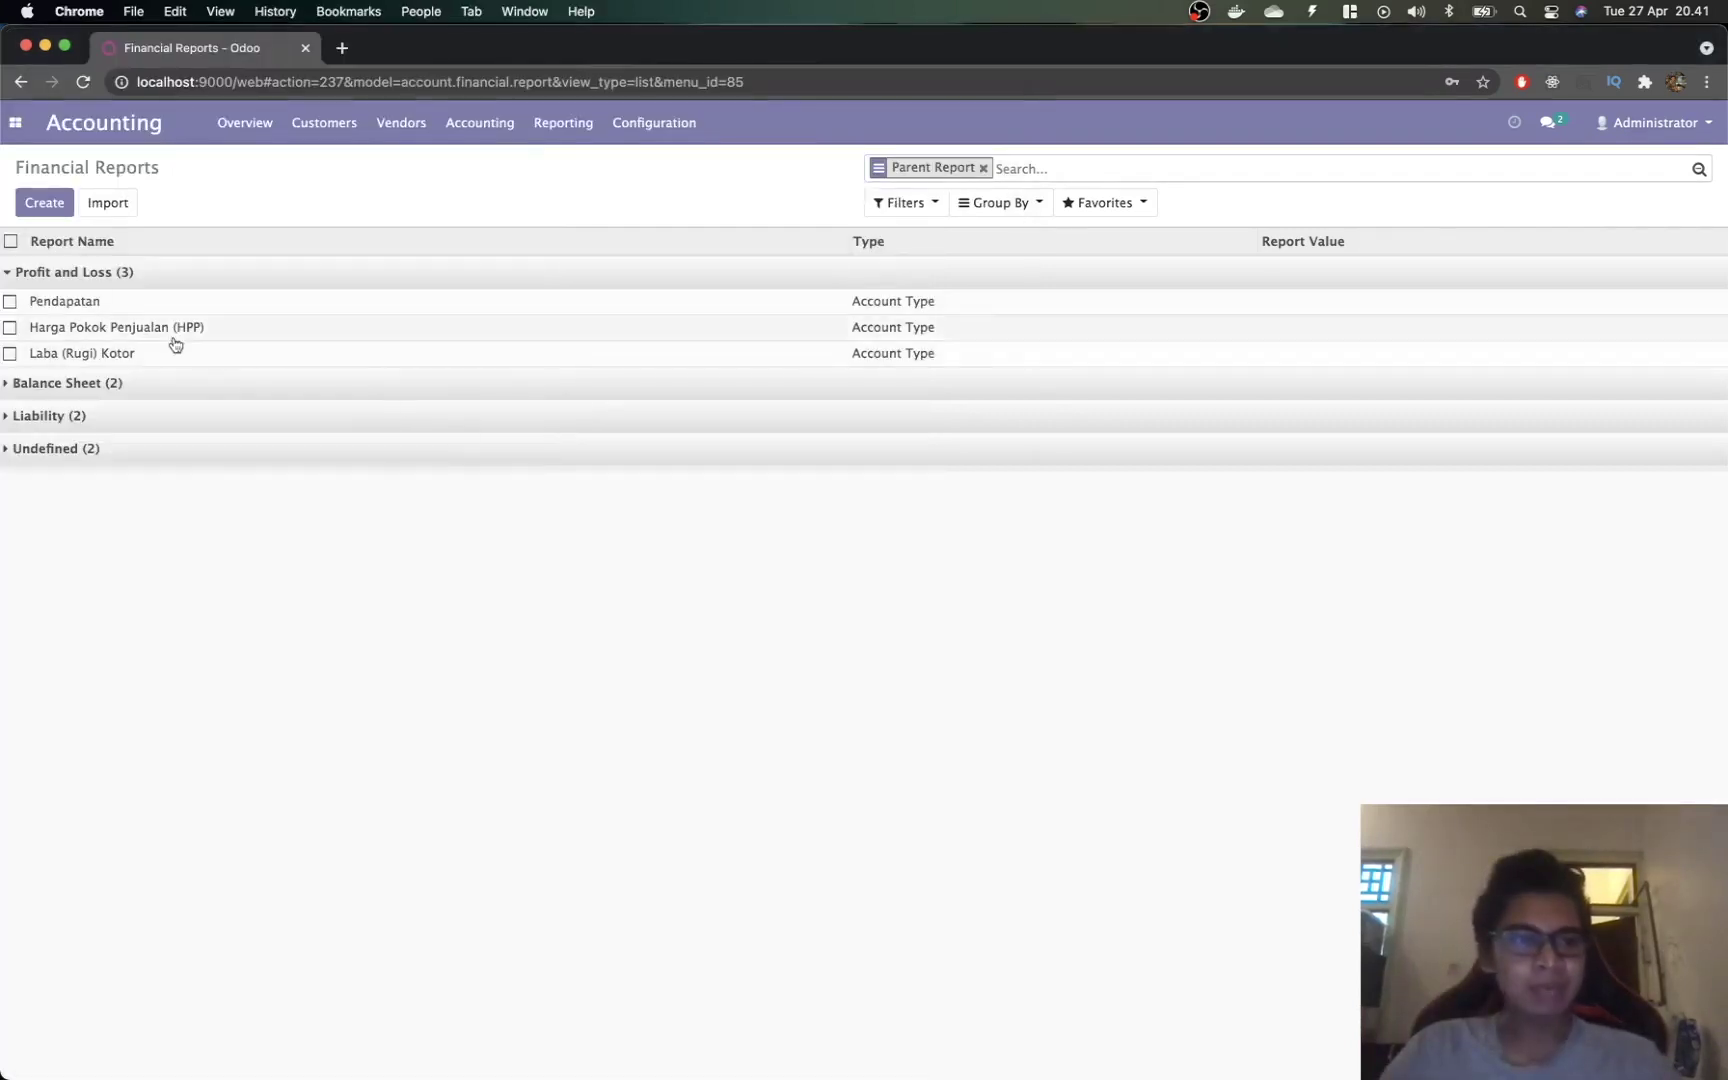
{"action": "left_click", "coordinate": [44, 203]}
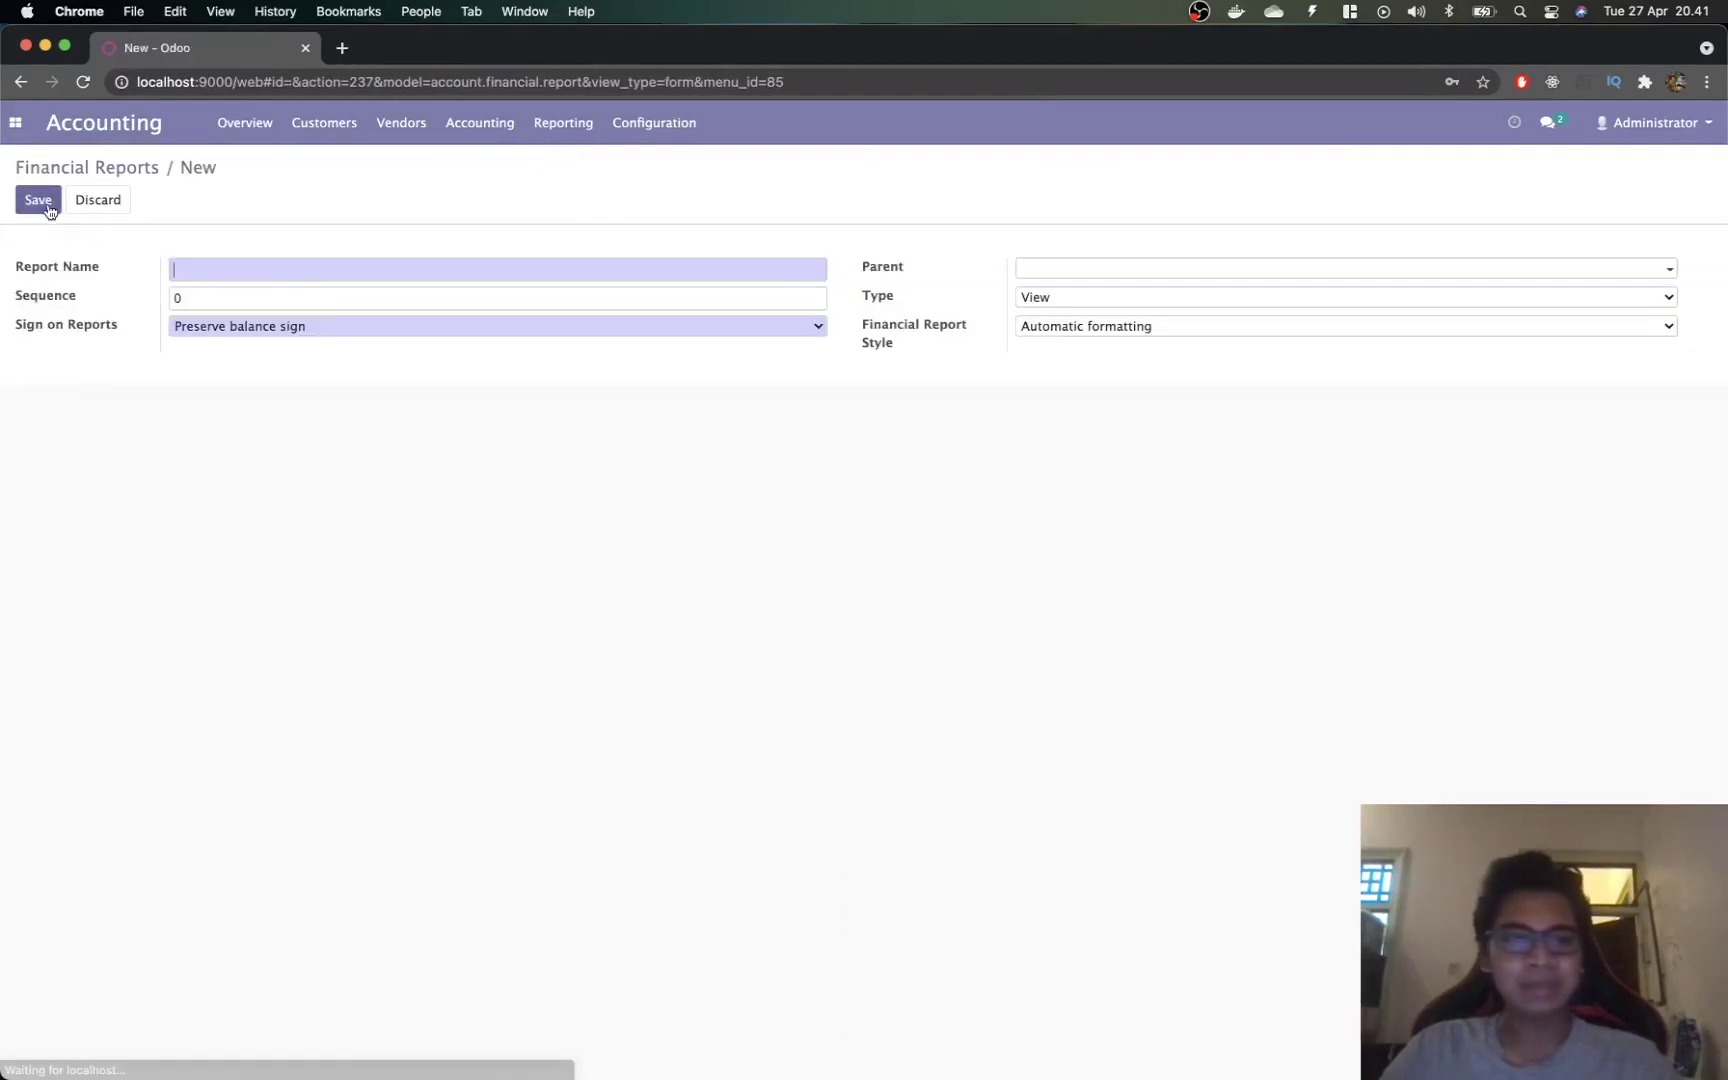
{"action": "key", "text": "super+Tab"}
{"action": "key", "text": "super+Tab"}
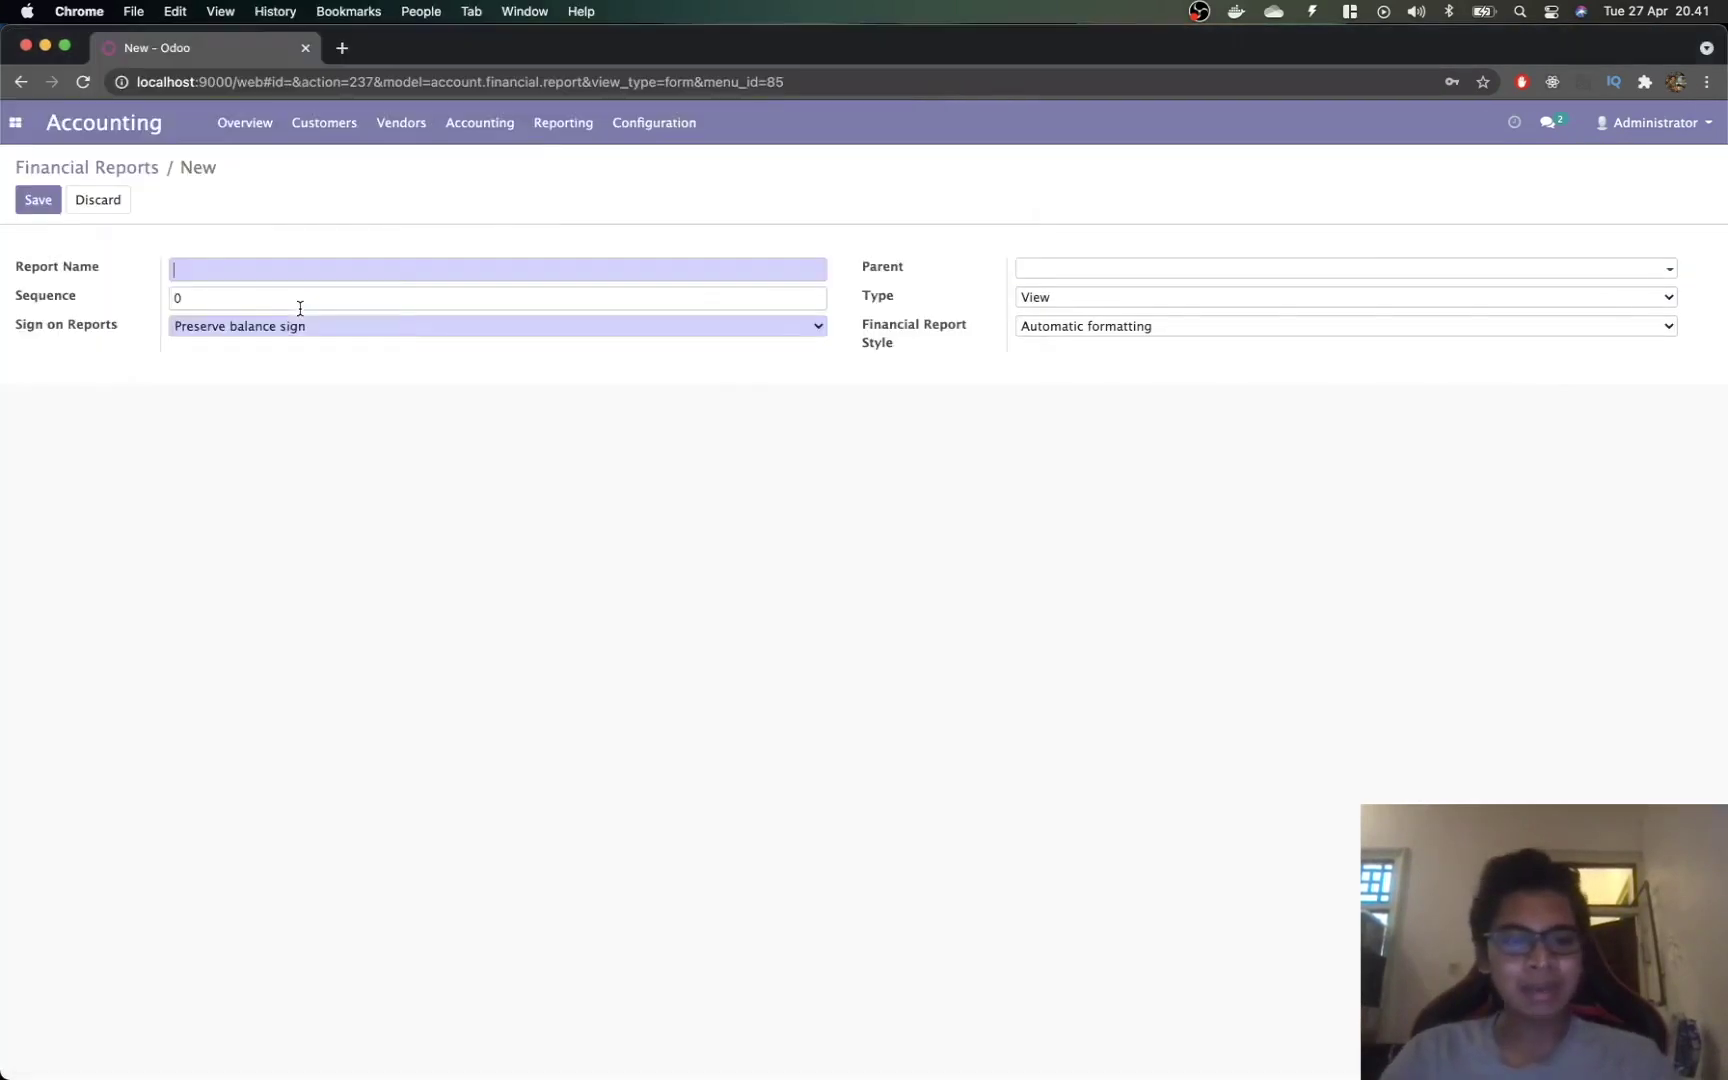
{"action": "type", "text": "Beban"}
{"action": "key", "text": "super+Tab"}
{"action": "key", "text": "super+Tab"}
{"action": "type", "text": "Ad"}
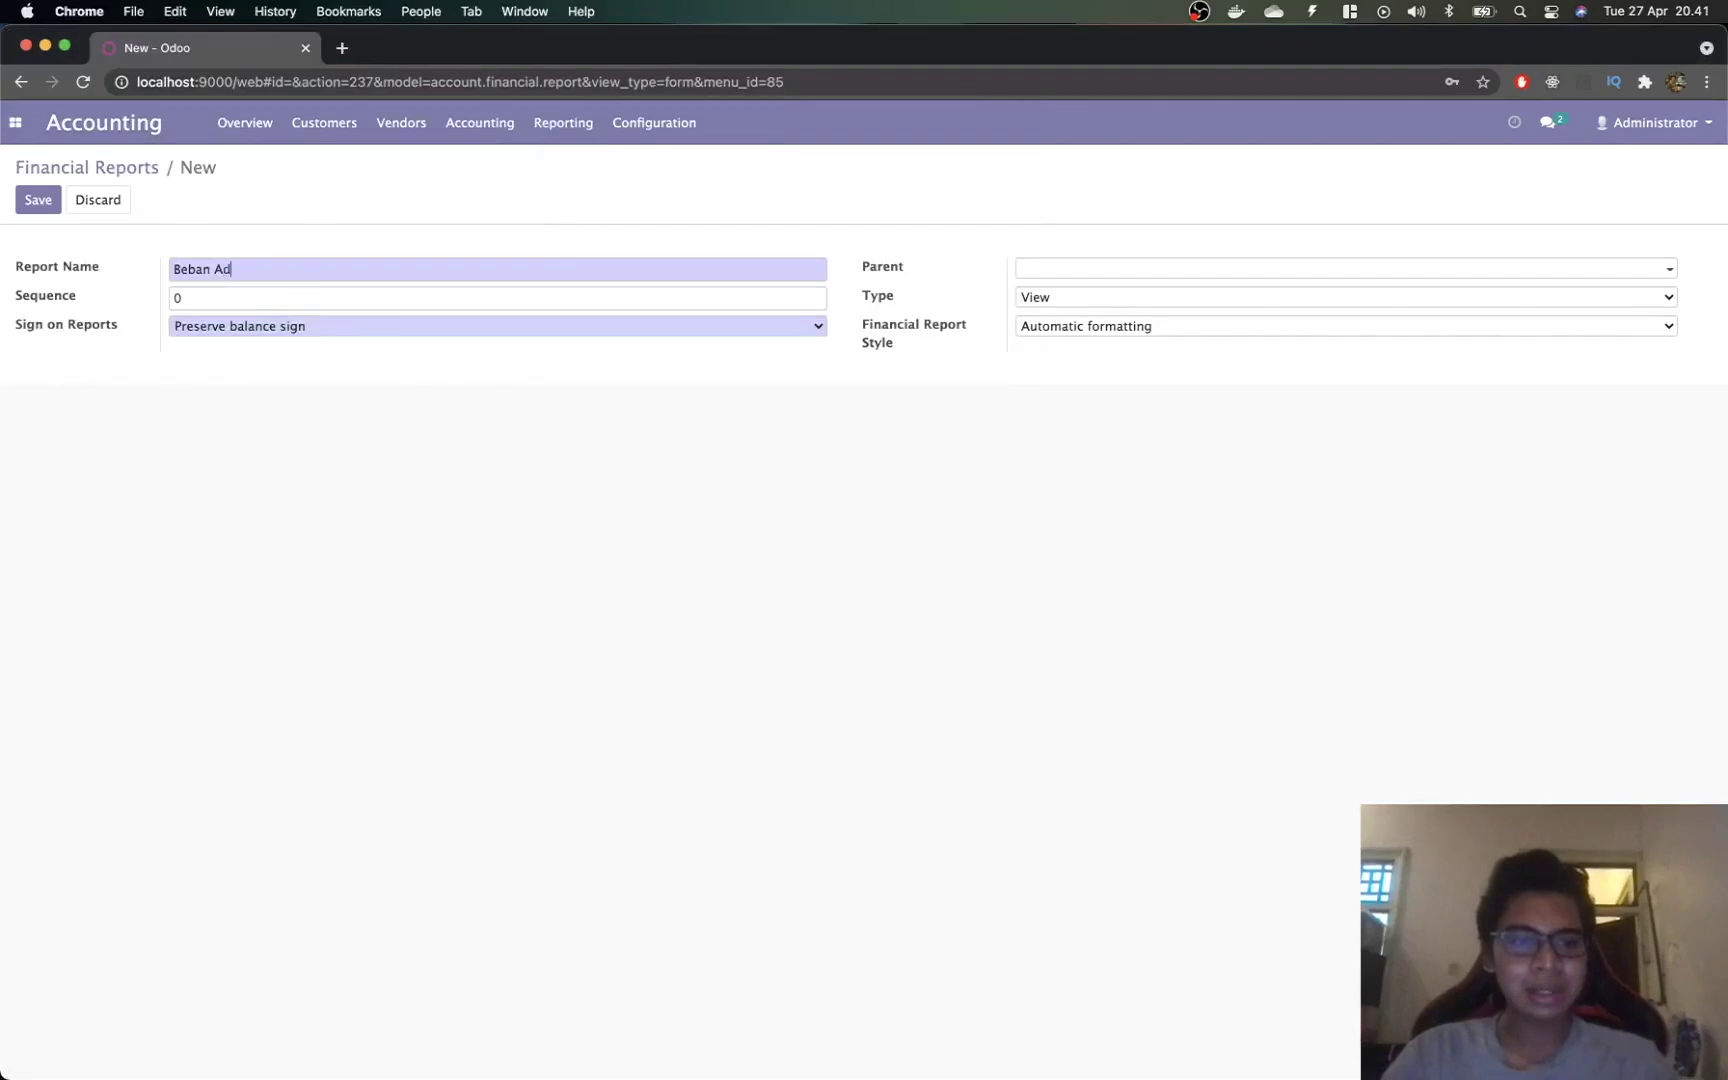
{"action": "type", "text": "ministrasi dan Umum"}
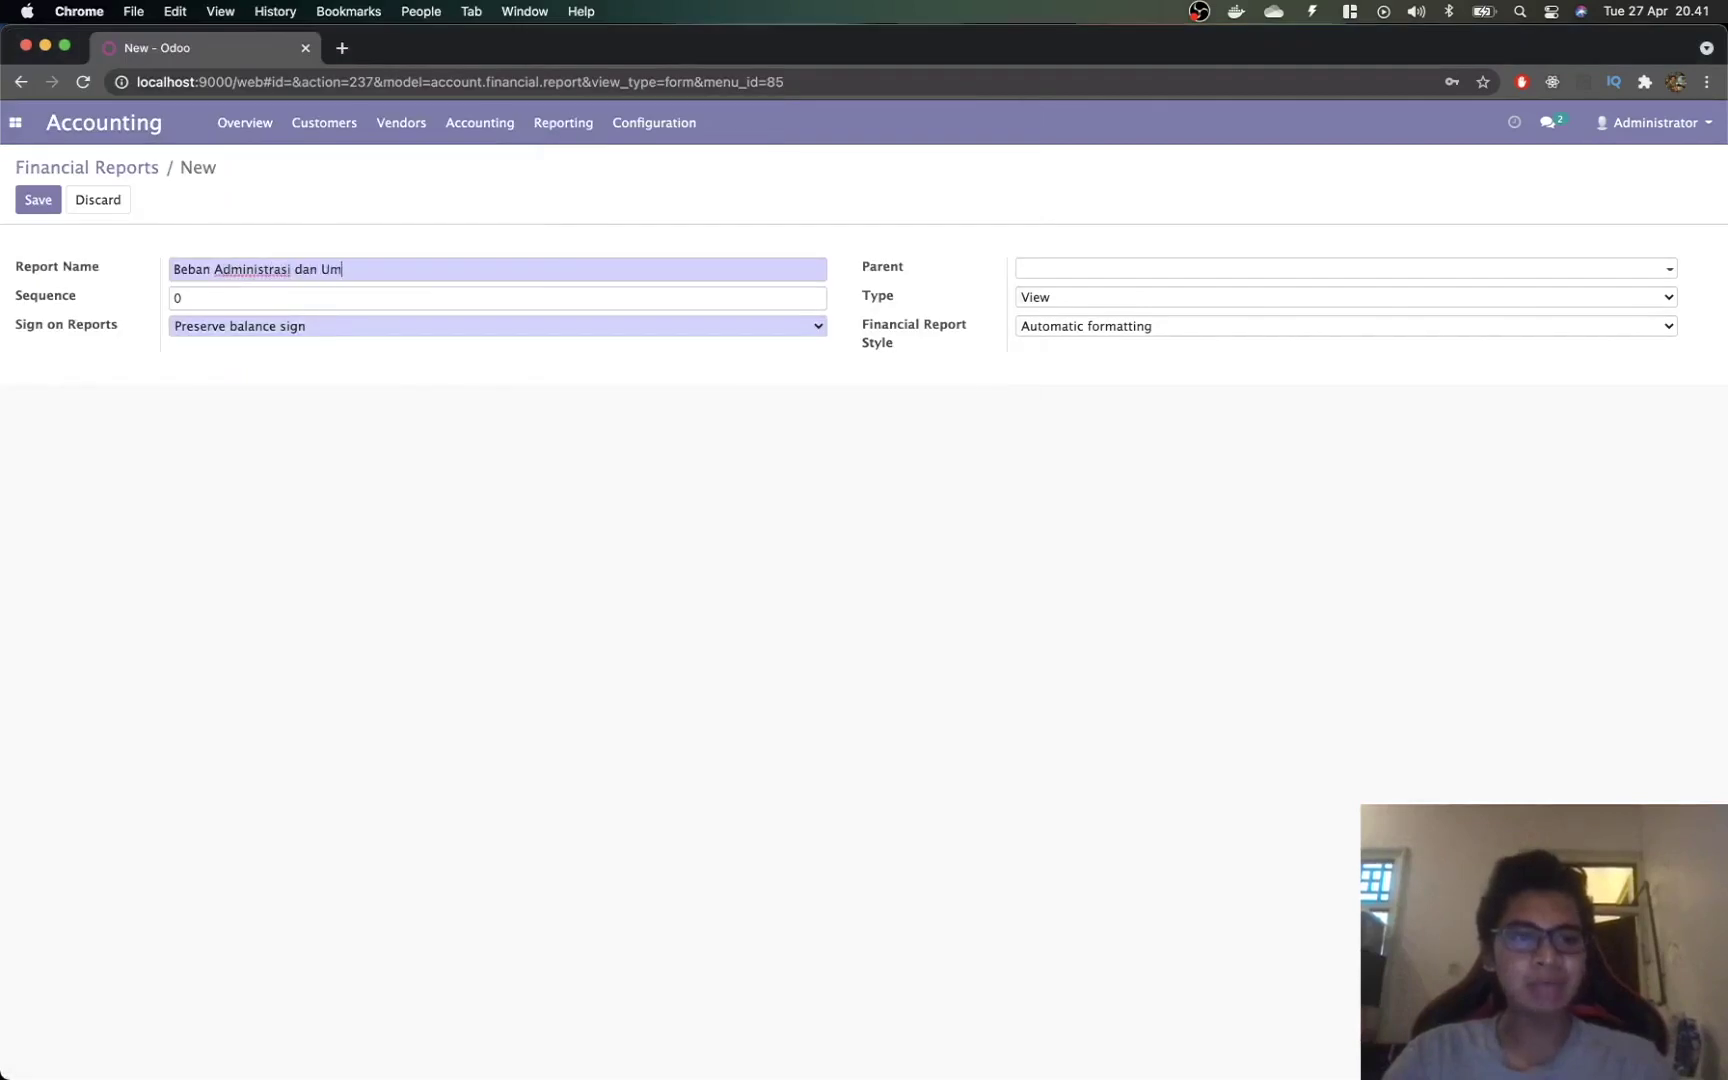
Step: Set the new report's sequence to 4, its parent to Profit and Loss, and its type to Account Type
{"action": "left_click", "coordinate": [343, 295]}
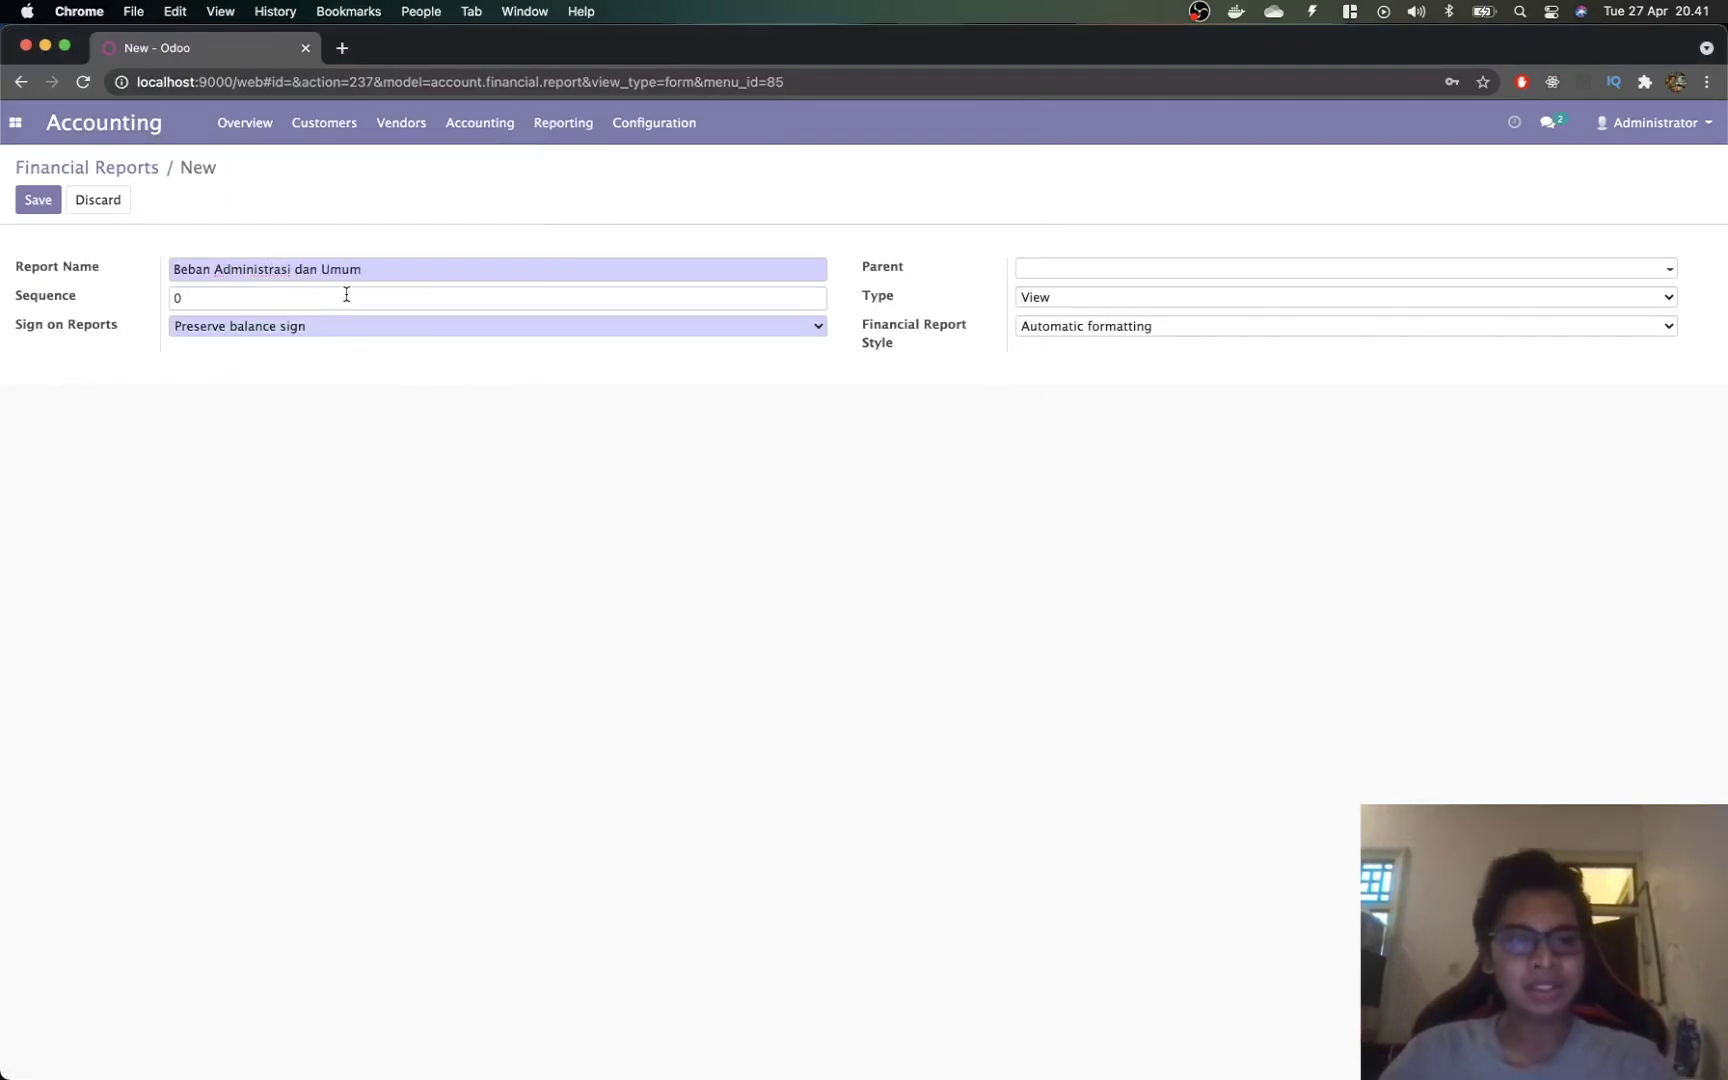
{"action": "key", "text": "super+Tab"}
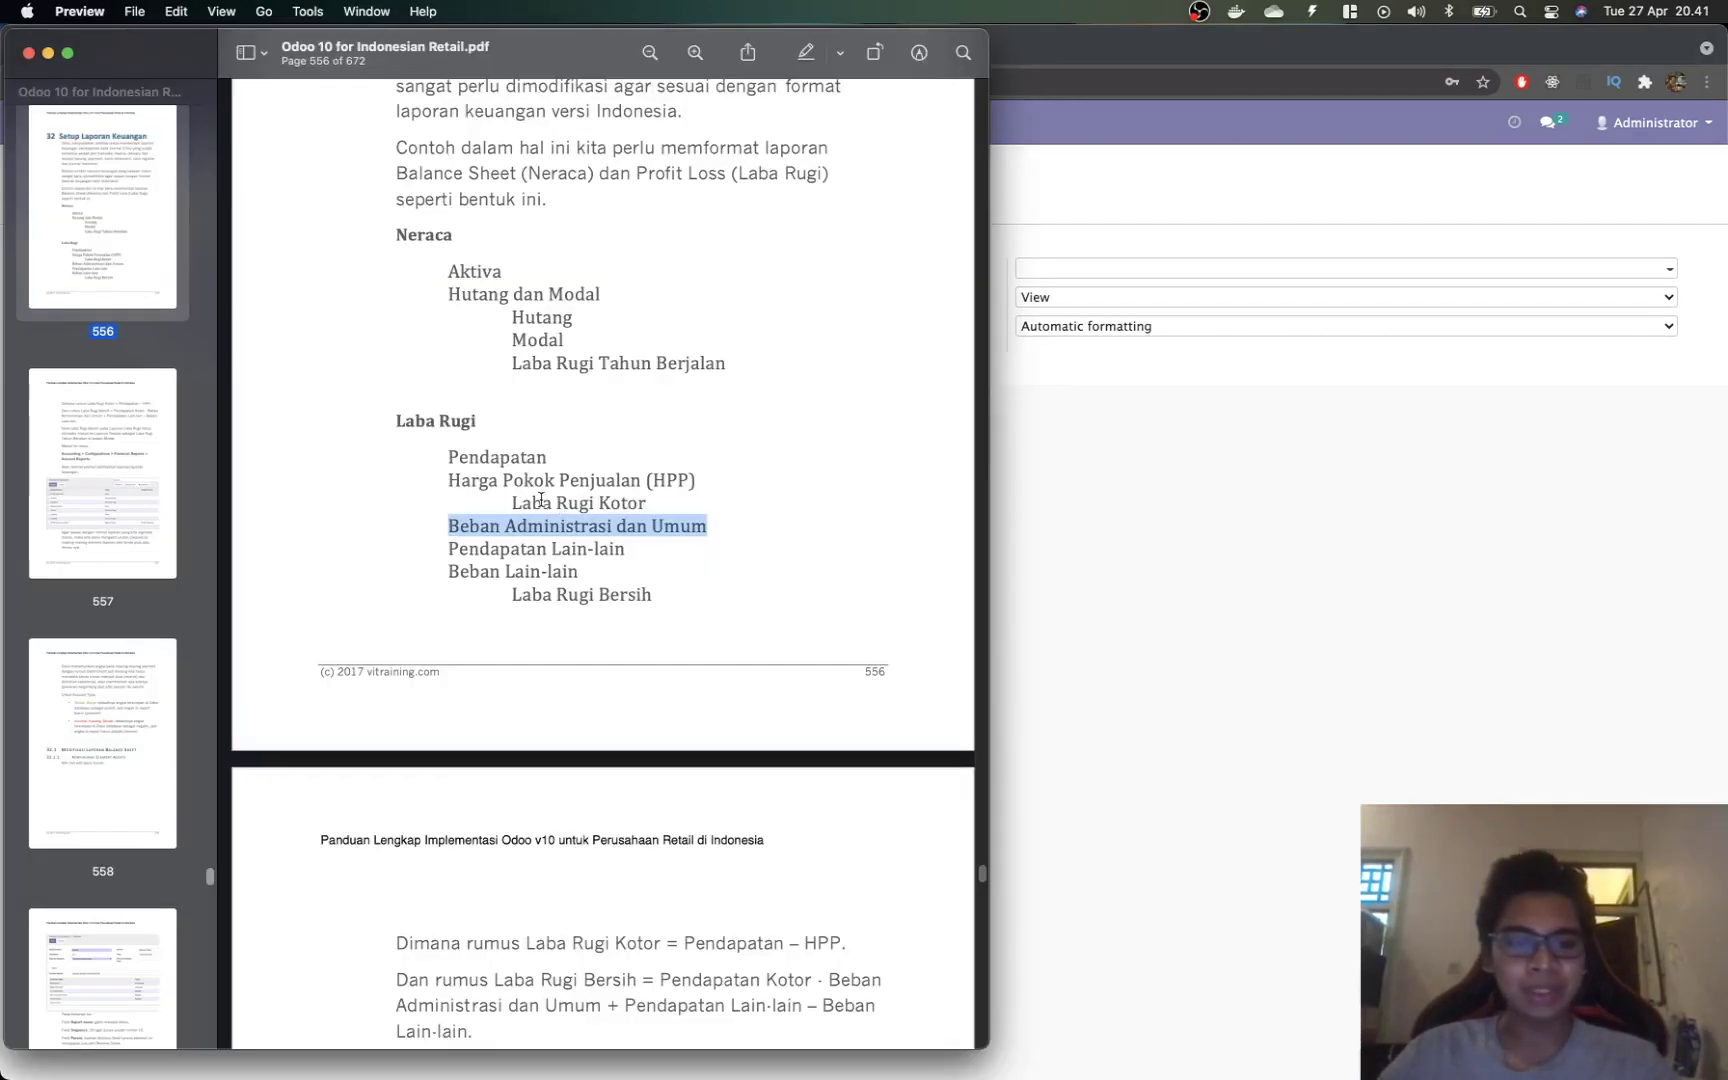
{"action": "key", "text": "super+Tab"}
{"action": "left_click", "coordinate": [1038, 272]}
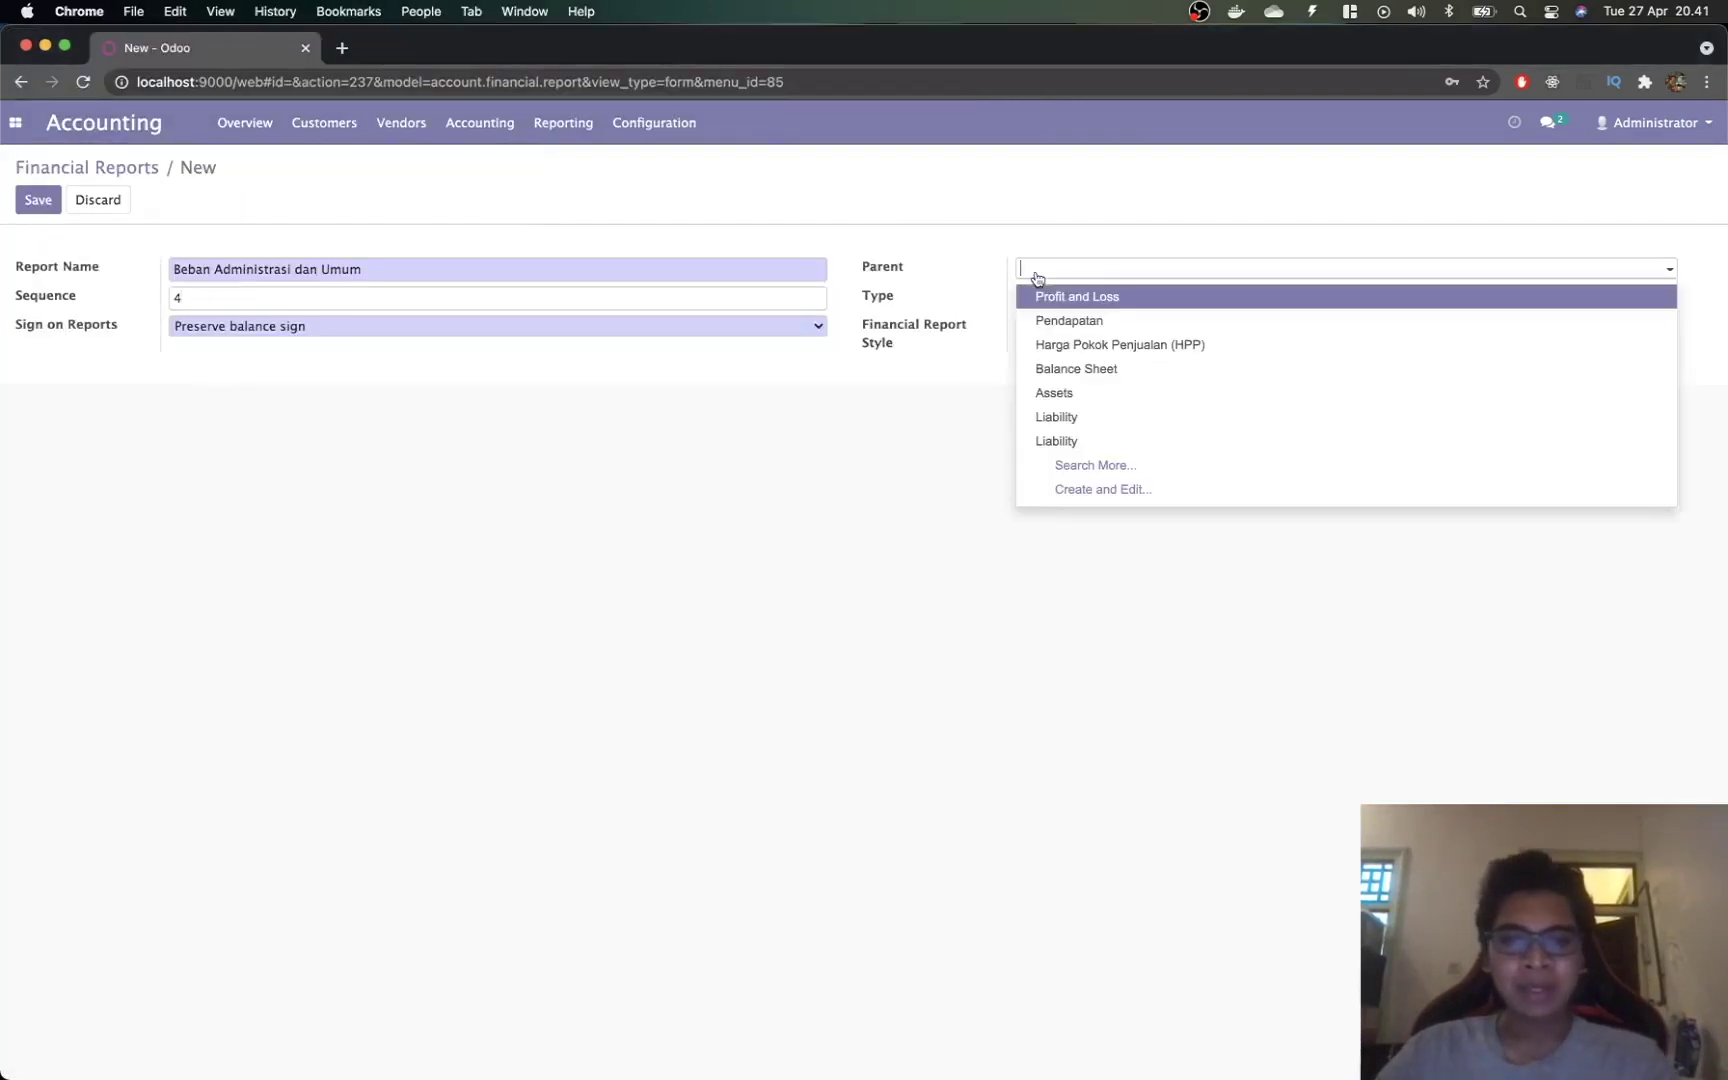
{"action": "left_click", "coordinate": [1073, 298]}
{"action": "key", "text": "super+Tab"}
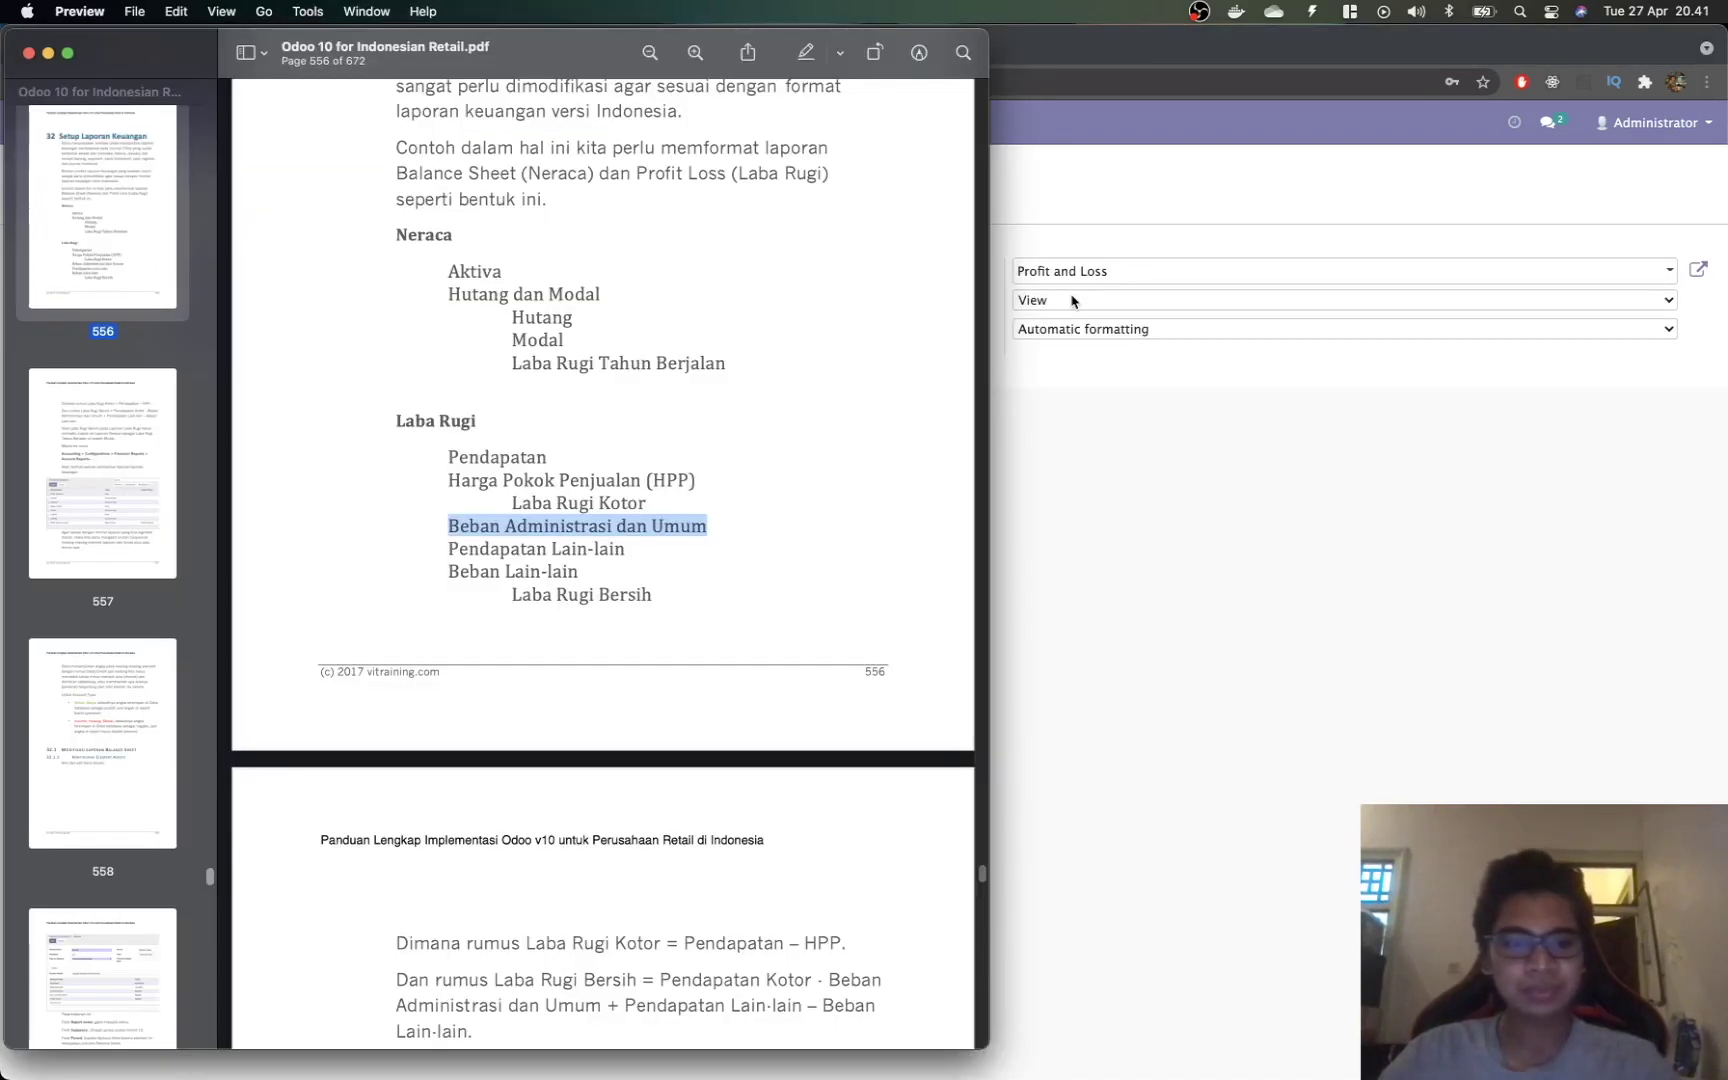
{"action": "key", "text": "super+Tab"}
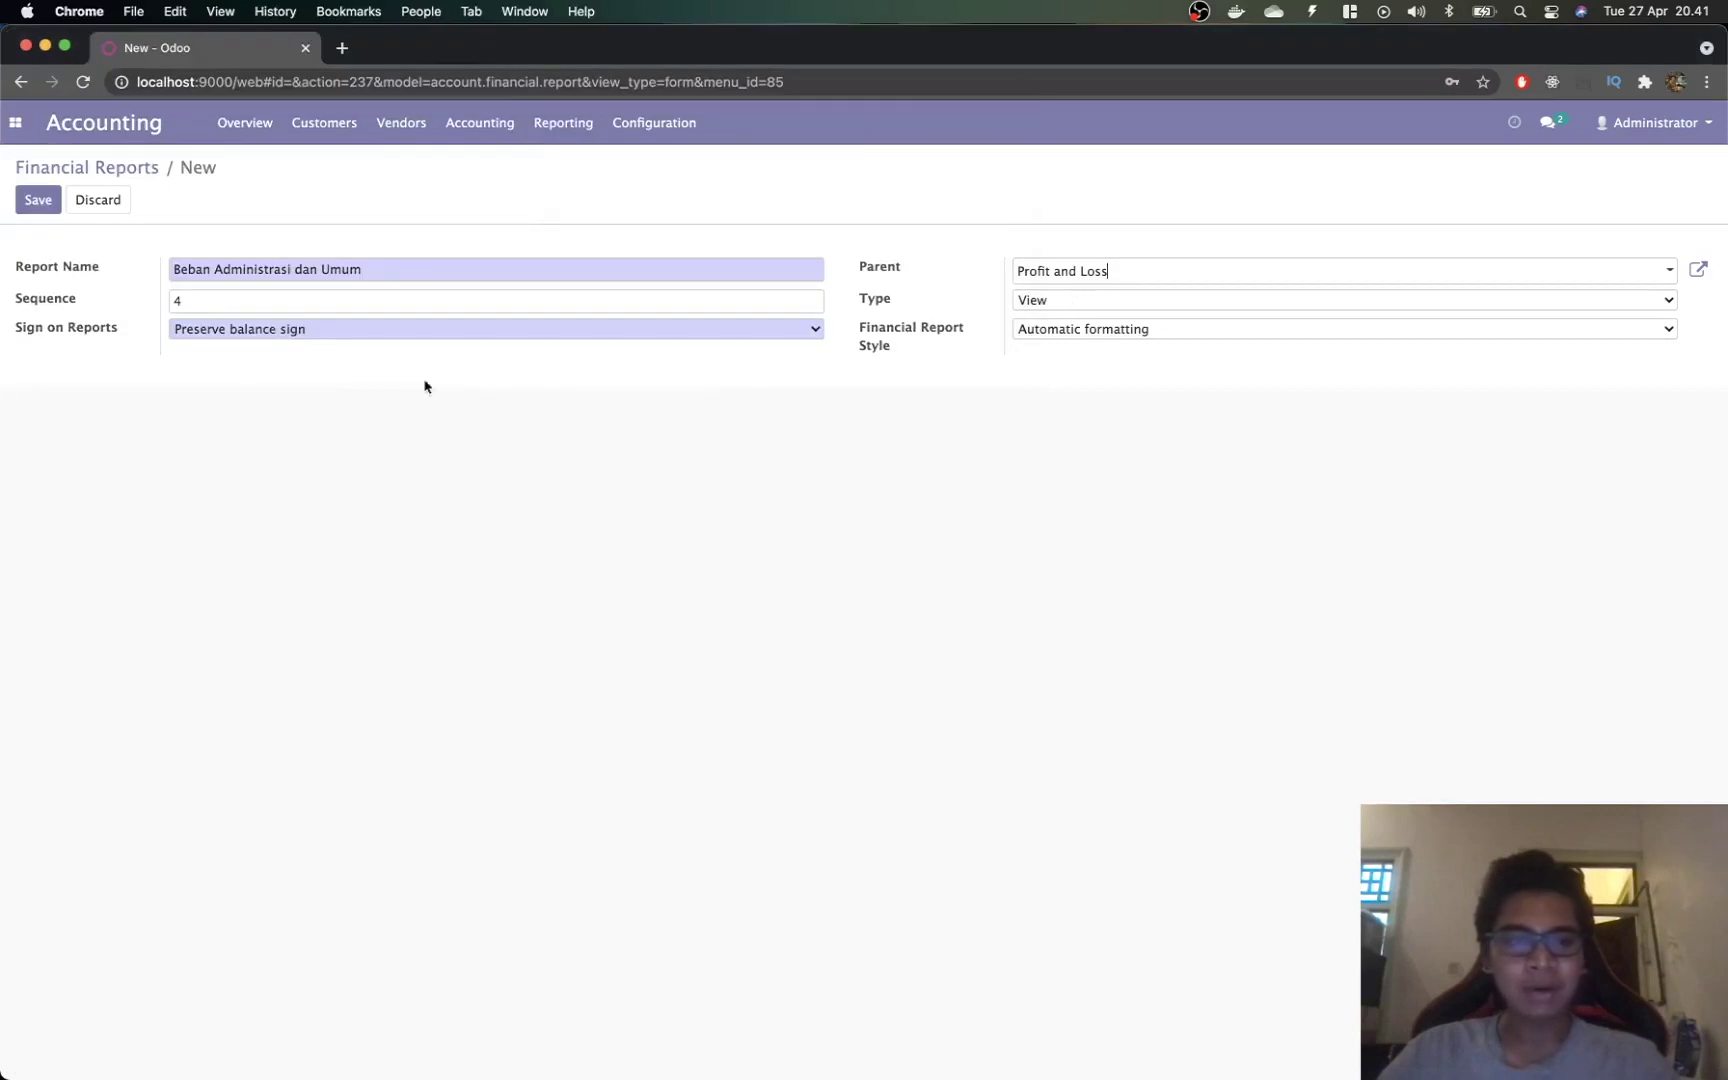
{"action": "left_click", "coordinate": [1070, 301]}
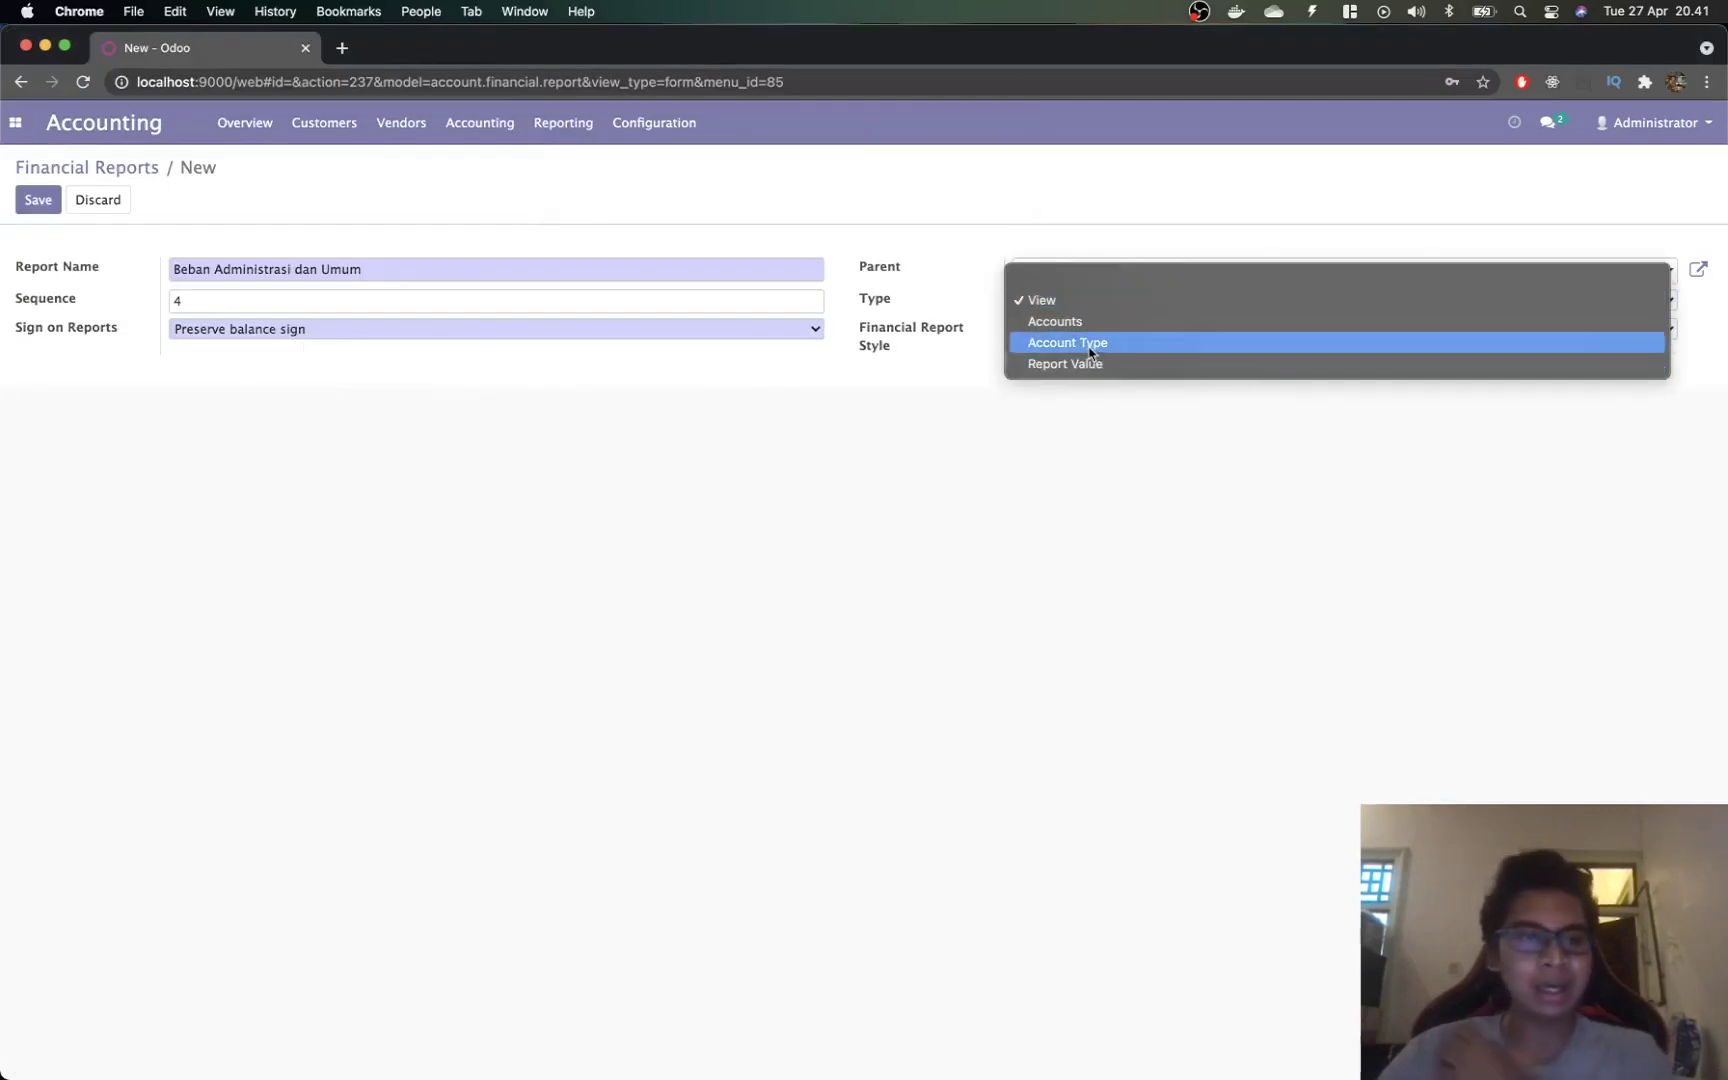
{"action": "left_click", "coordinate": [1090, 345]}
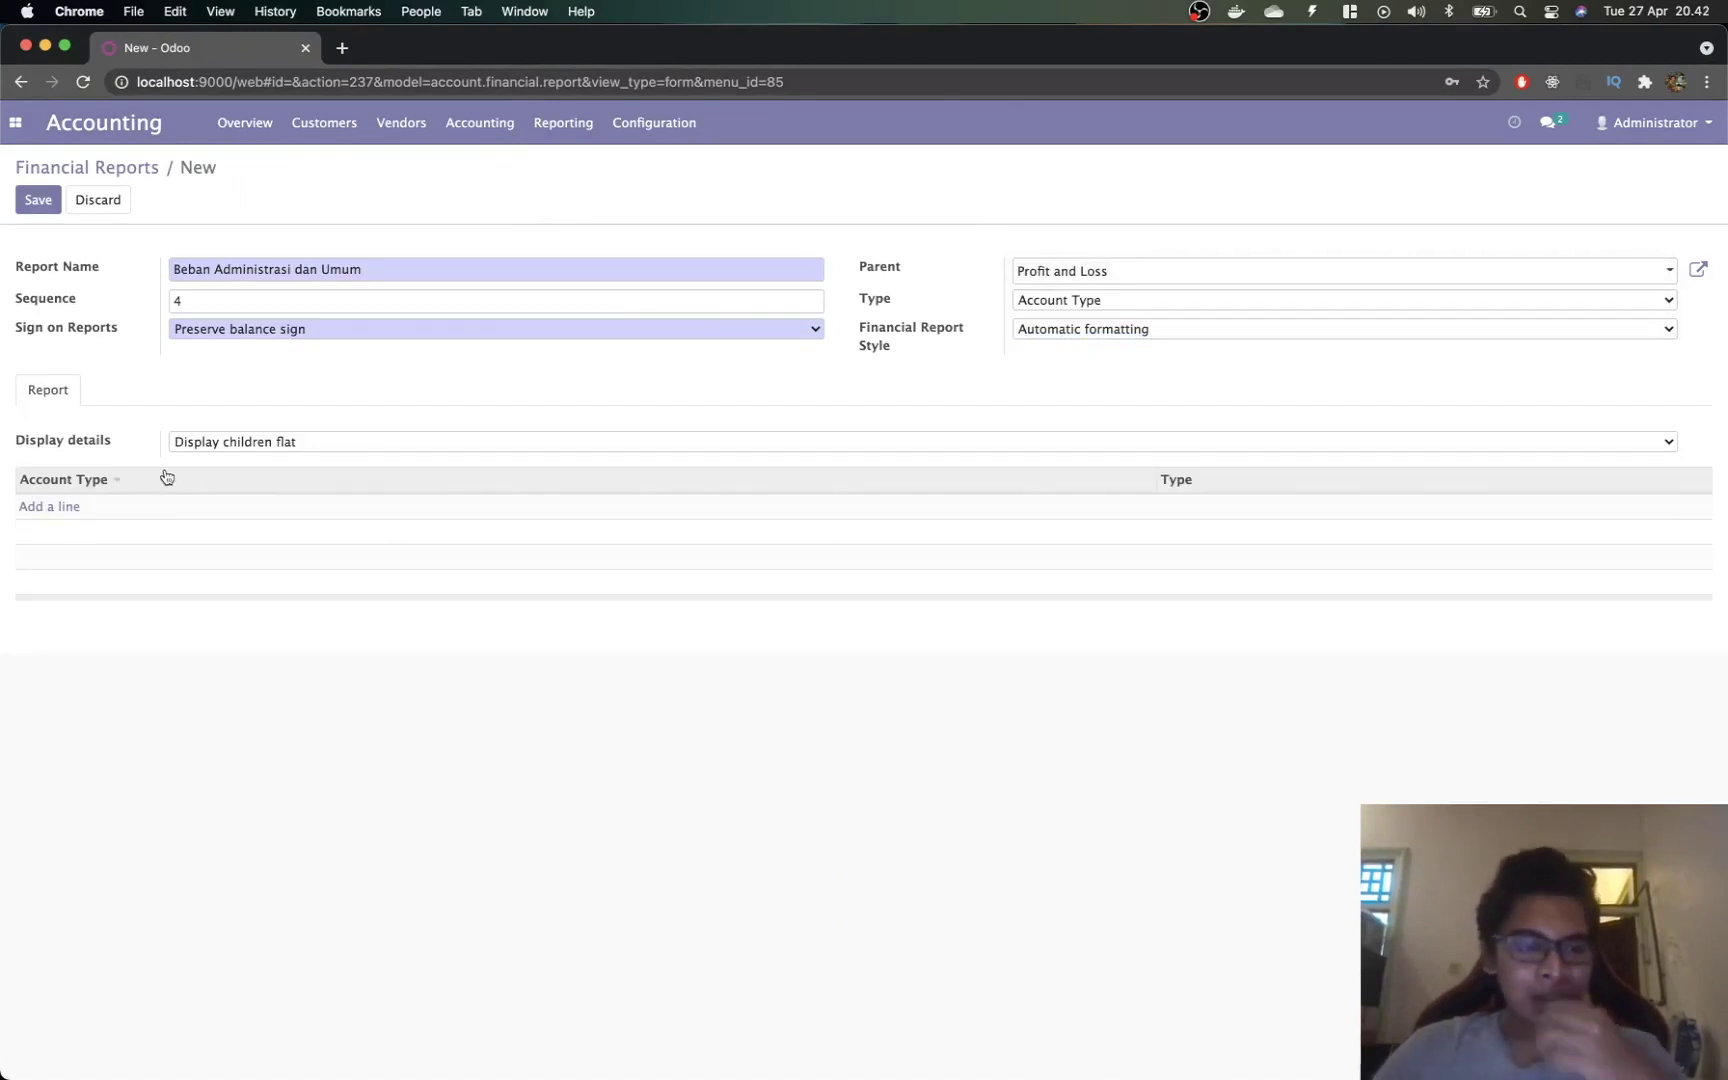
Step: Try Display children with hierarchy as the report's display details, and return it to Display children flat
{"action": "left_click", "coordinate": [213, 442]}
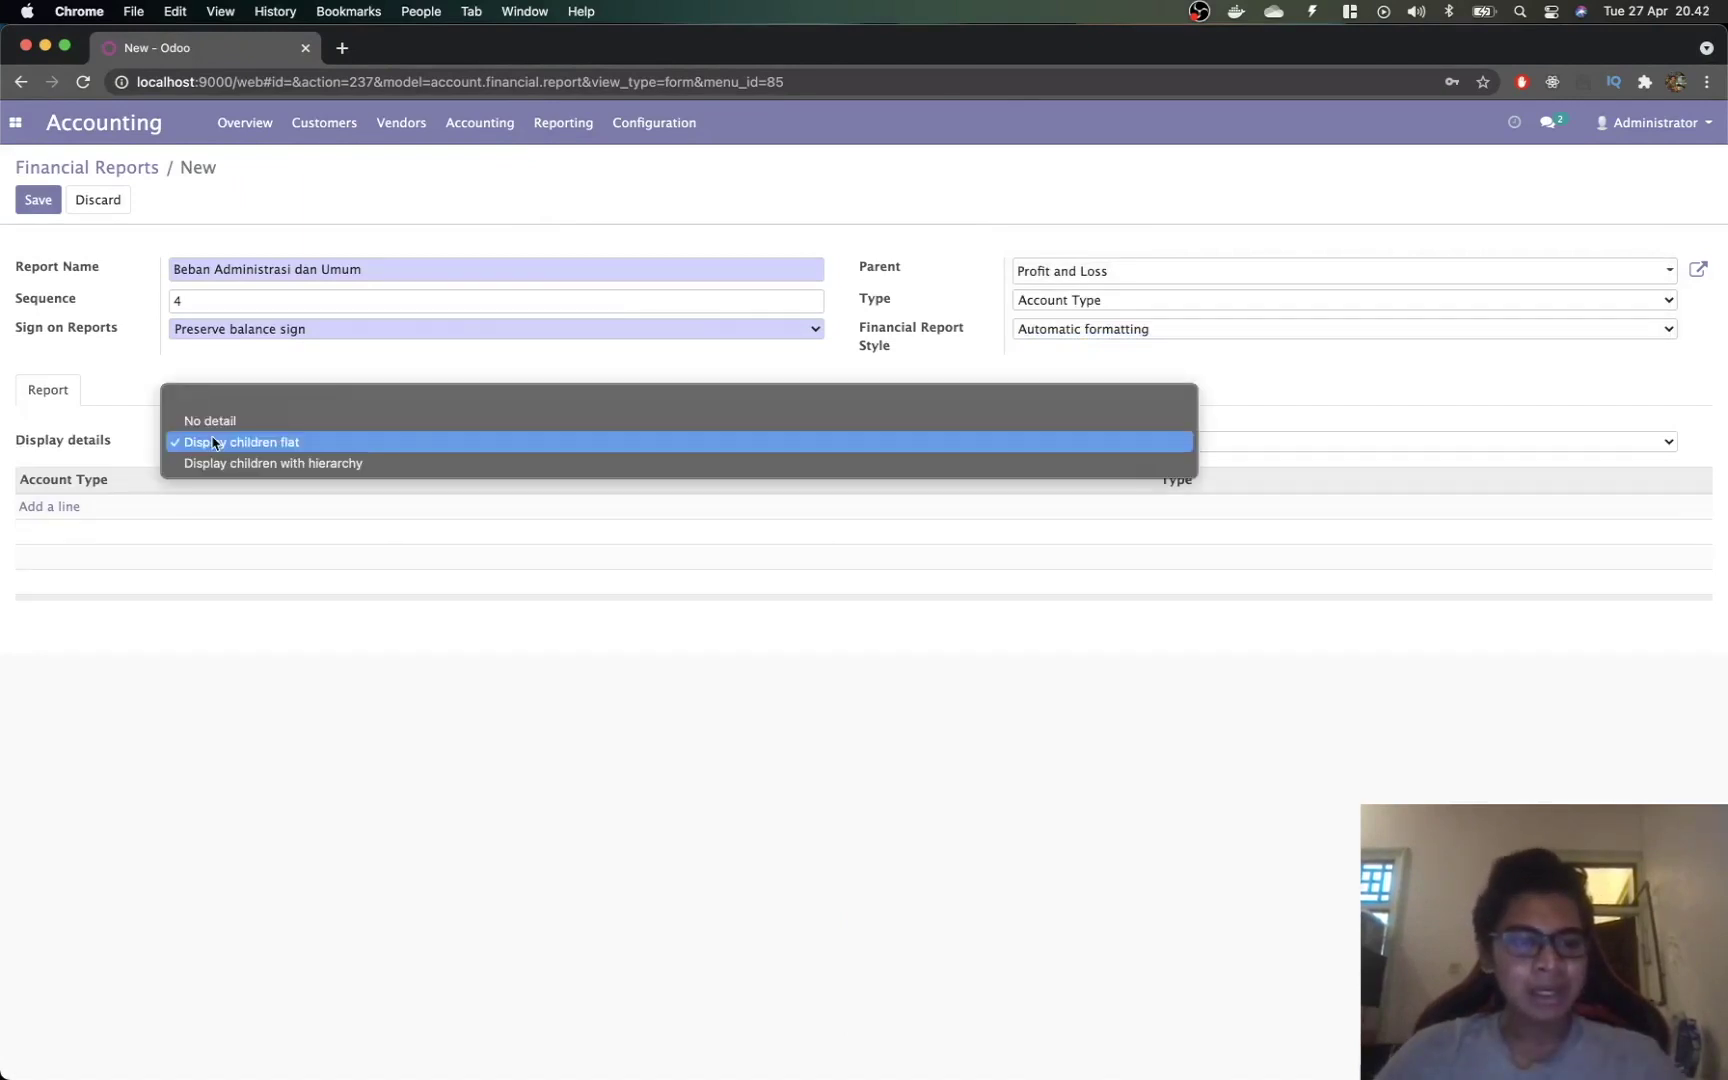
{"action": "key", "text": "super+Tab"}
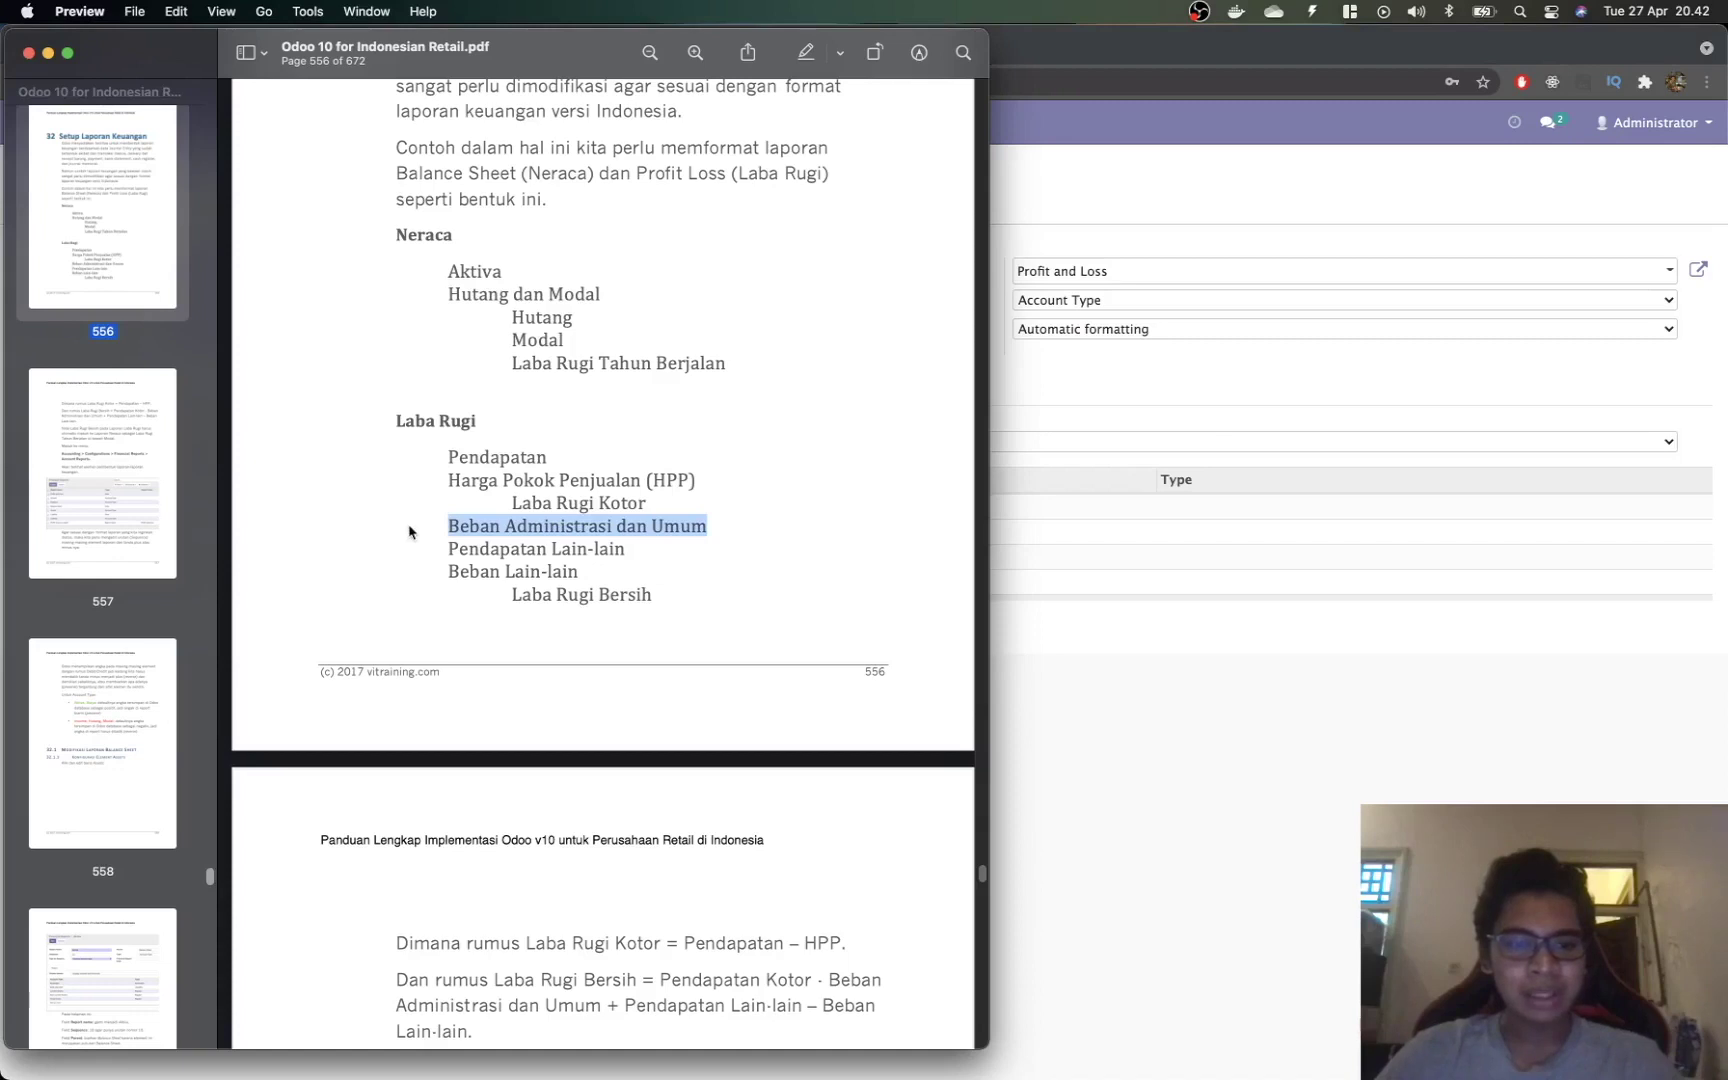
{"action": "key", "text": "super+Tab"}
{"action": "left_click", "coordinate": [316, 446]}
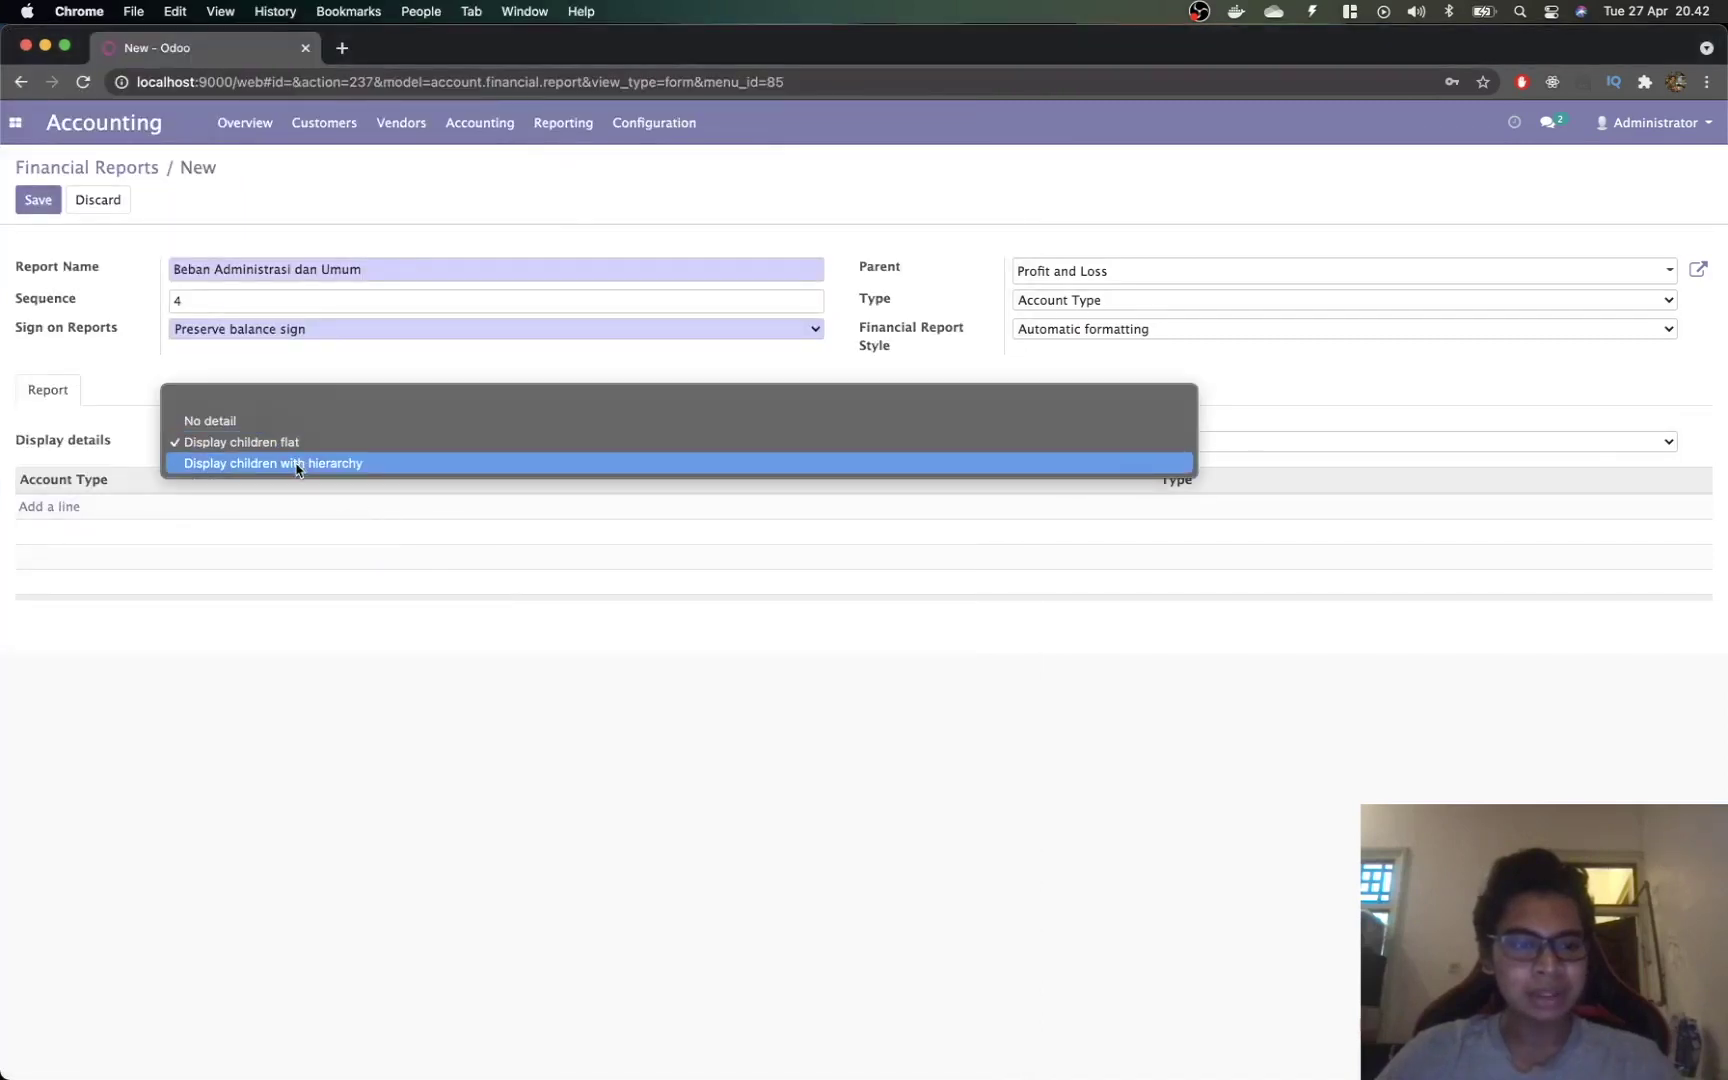
{"action": "left_click", "coordinate": [297, 463]}
{"action": "left_click", "coordinate": [273, 440]}
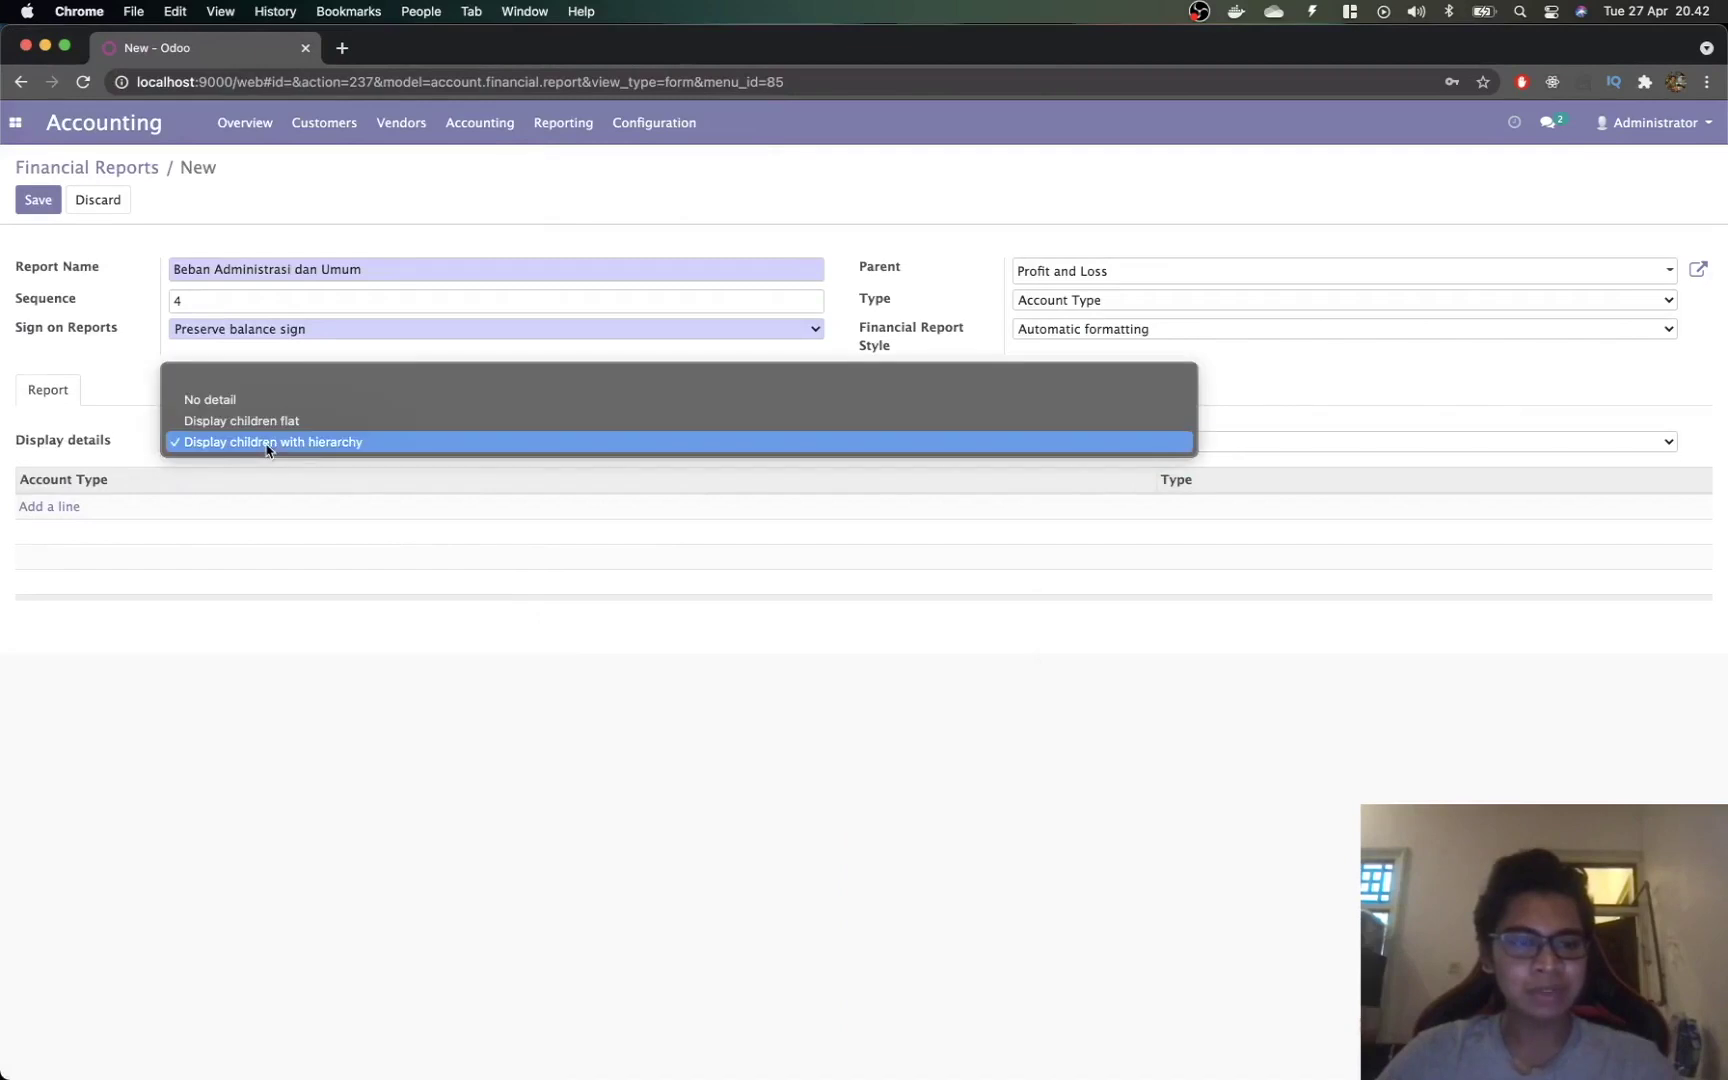
{"action": "left_click", "coordinate": [258, 424]}
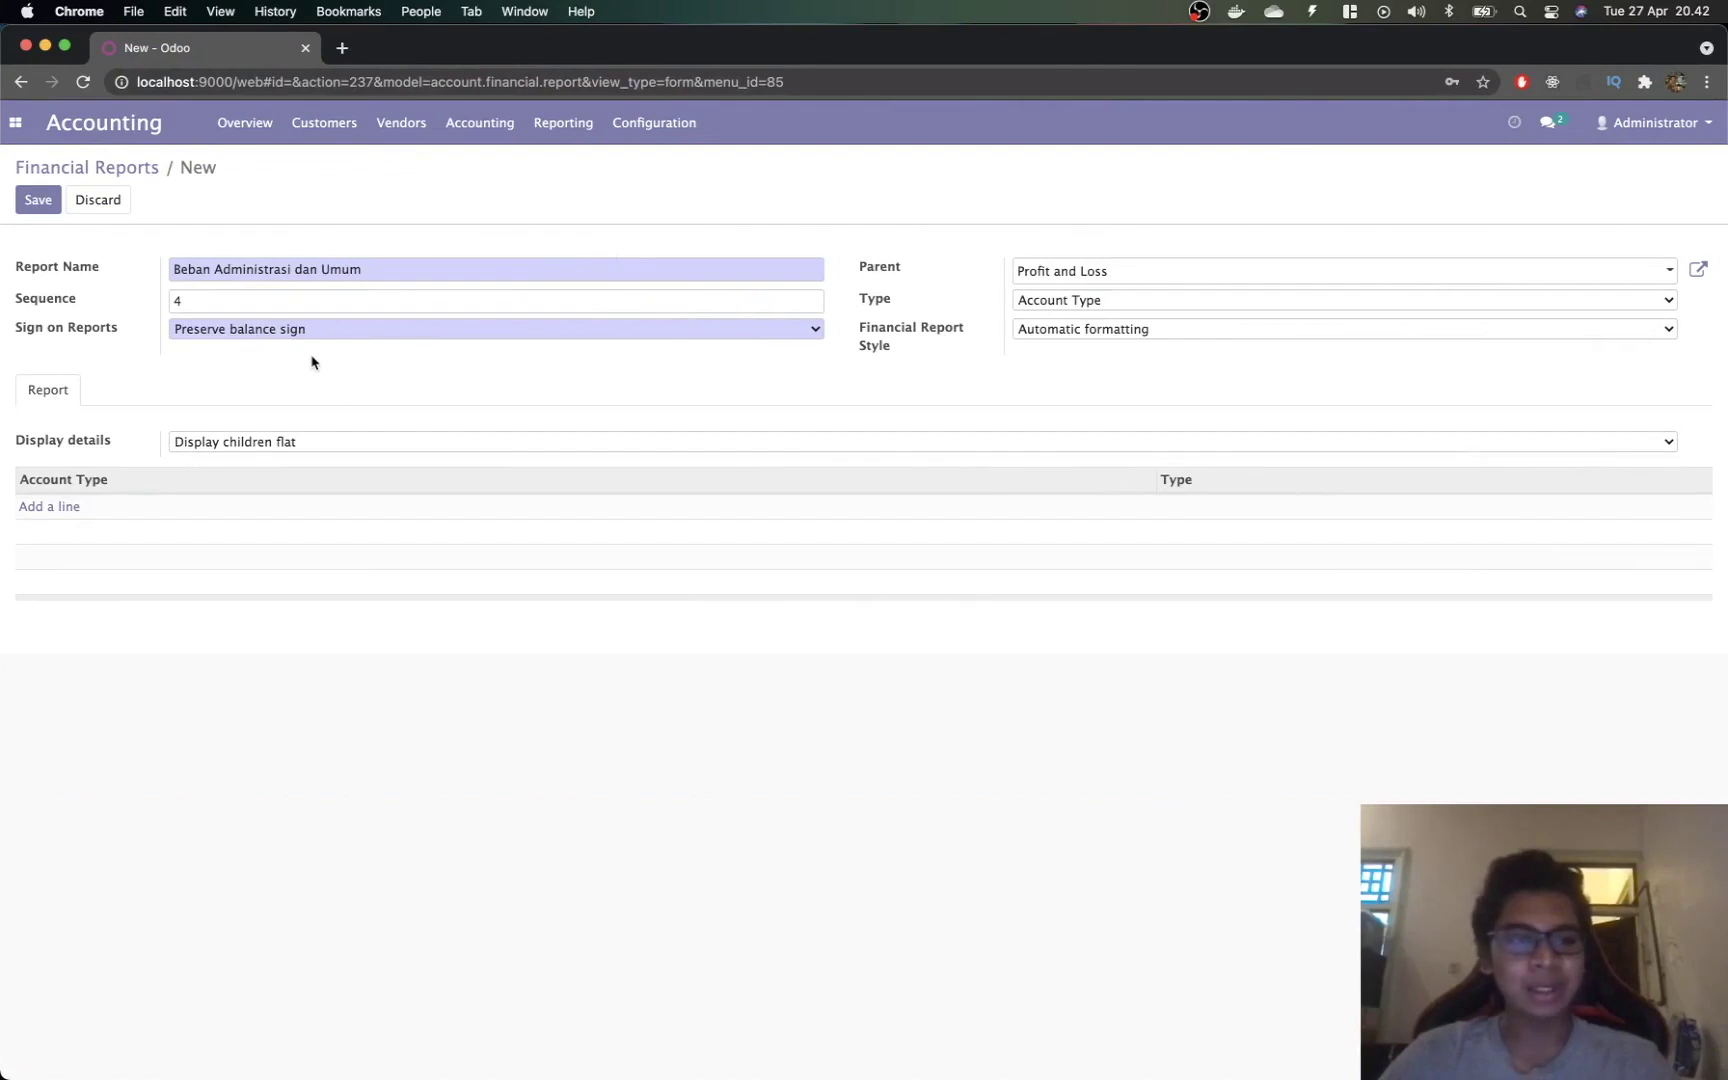
{"action": "left_click", "coordinate": [284, 447]}
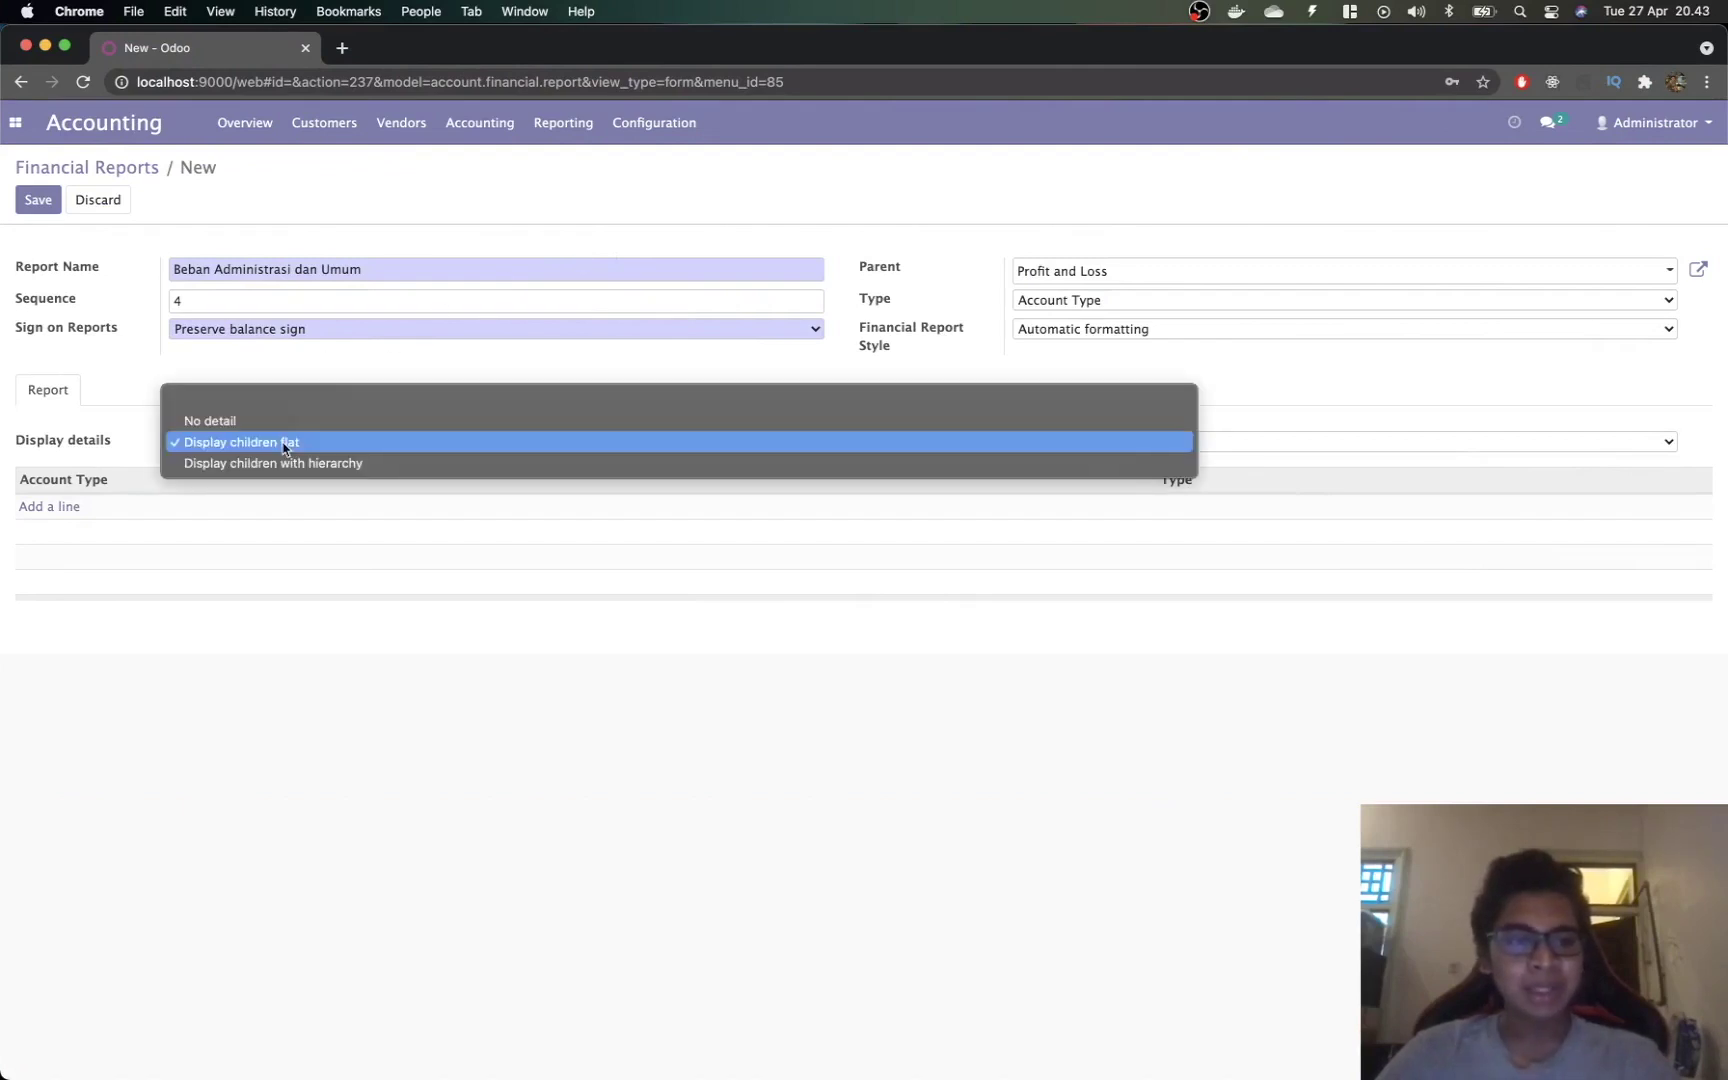
{"action": "left_click", "coordinate": [284, 447]}
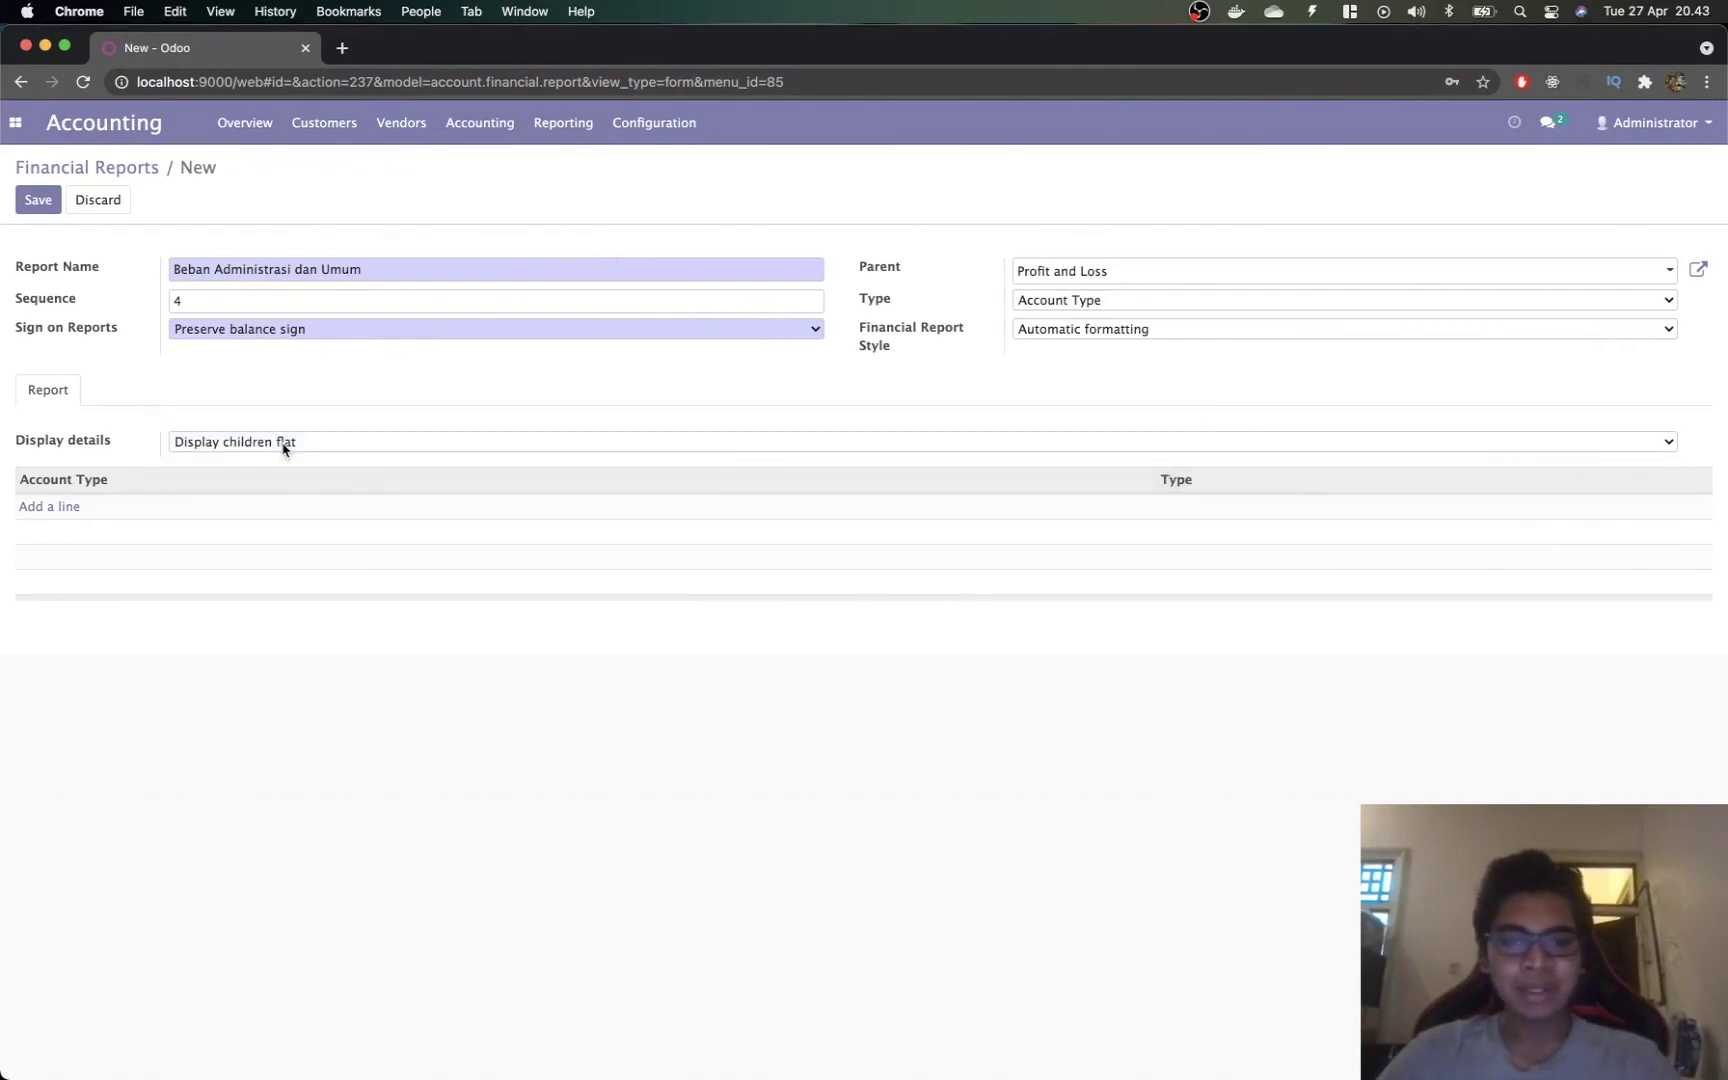
Step: Add the Depreciation and Expenses account types to the Beban Administrasi dan Umum report
{"action": "left_click", "coordinate": [52, 512]}
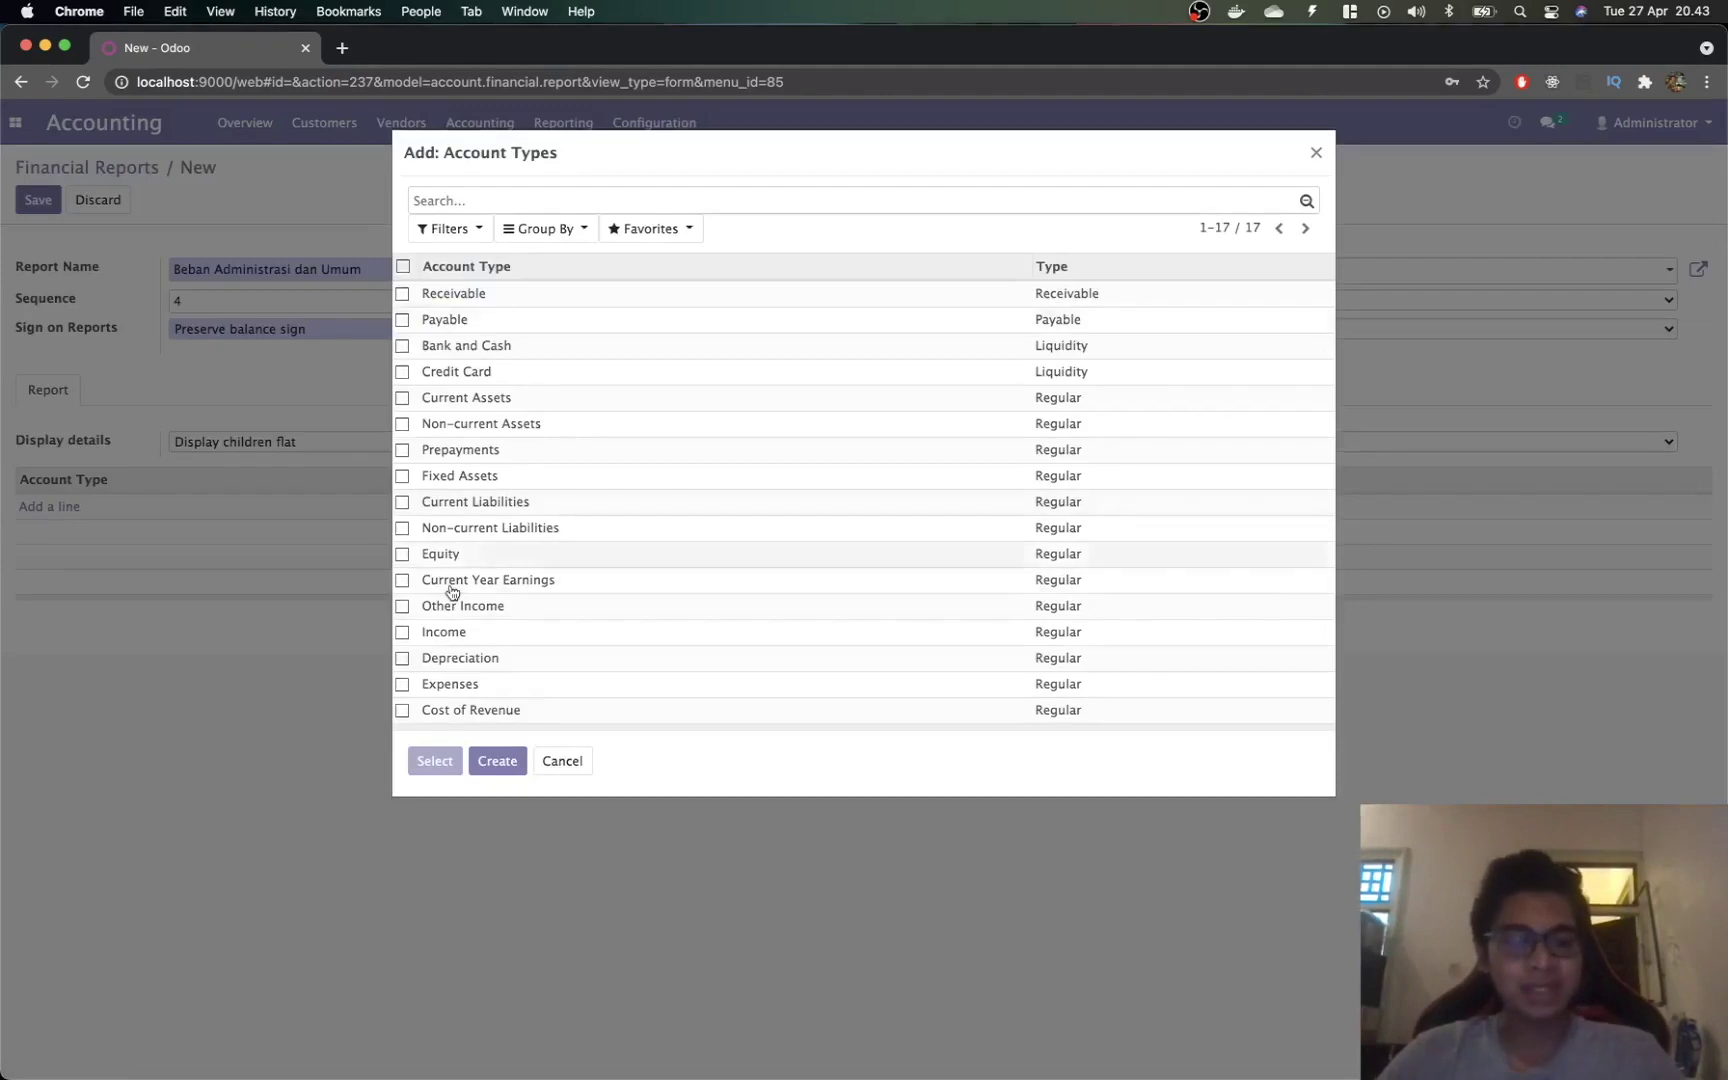
{"action": "left_click", "coordinate": [402, 659]}
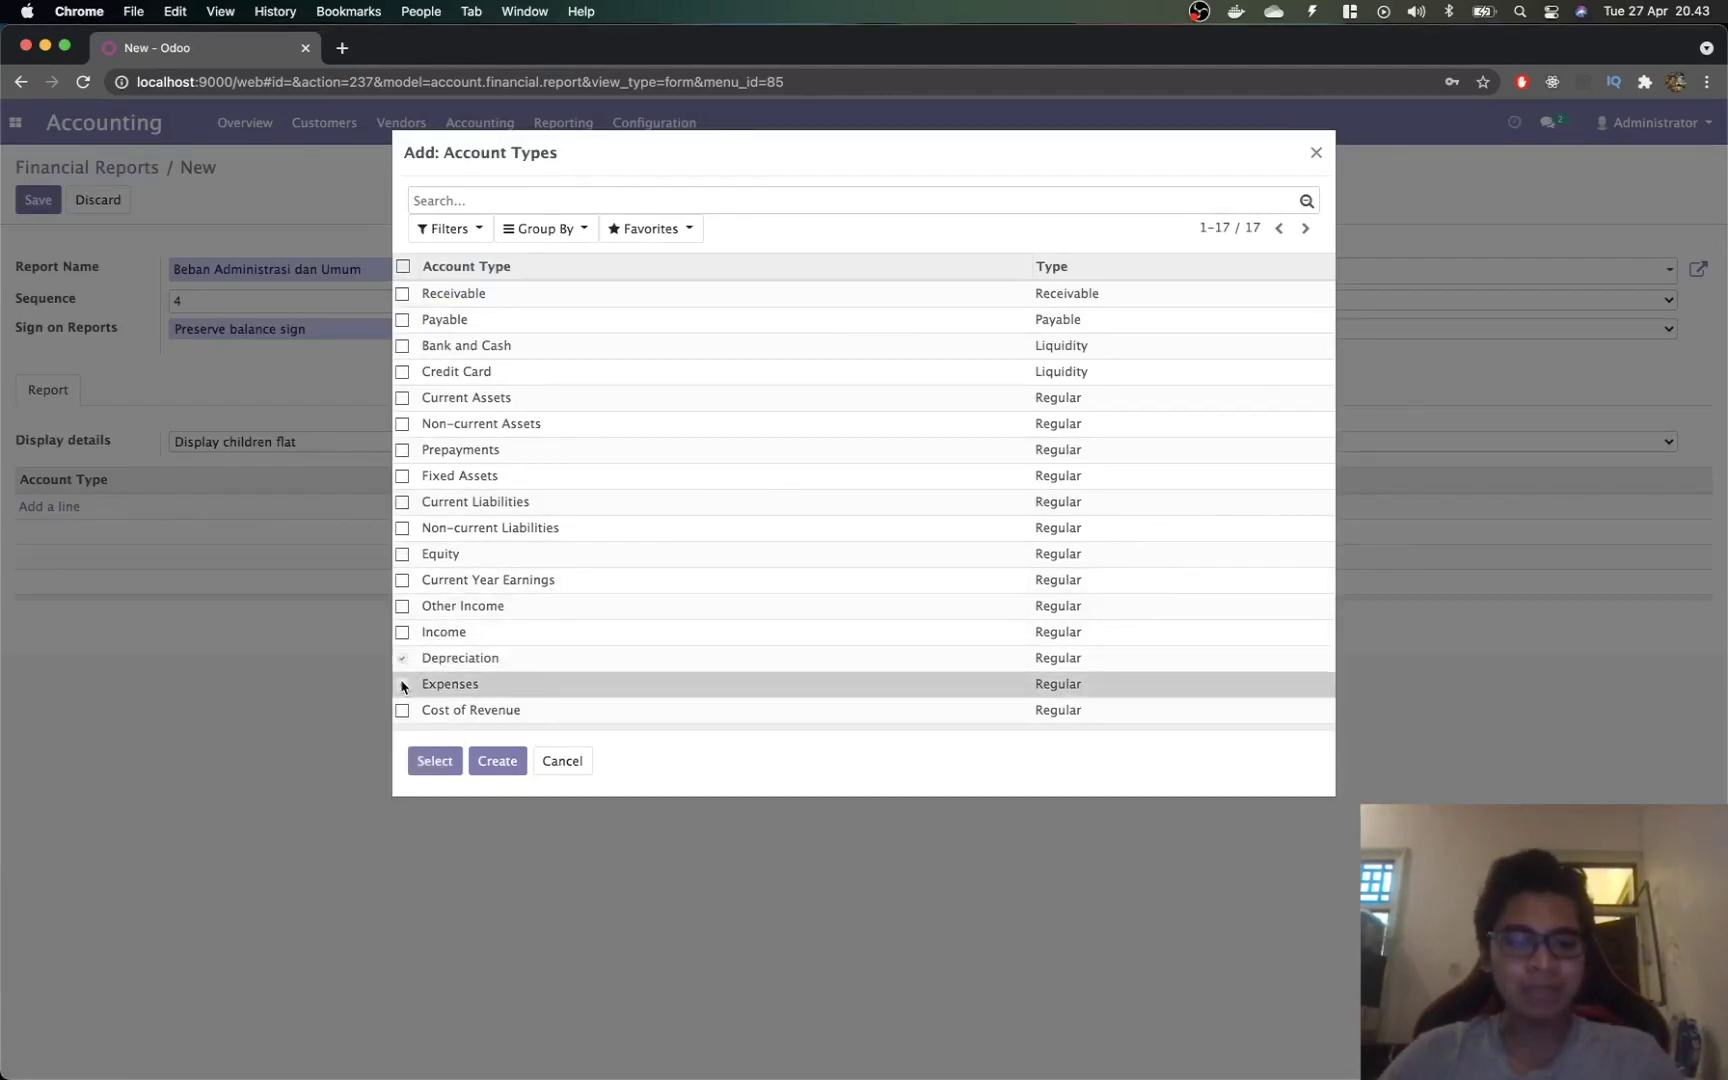
{"action": "left_click", "coordinate": [402, 685]}
{"action": "left_click", "coordinate": [435, 761]}
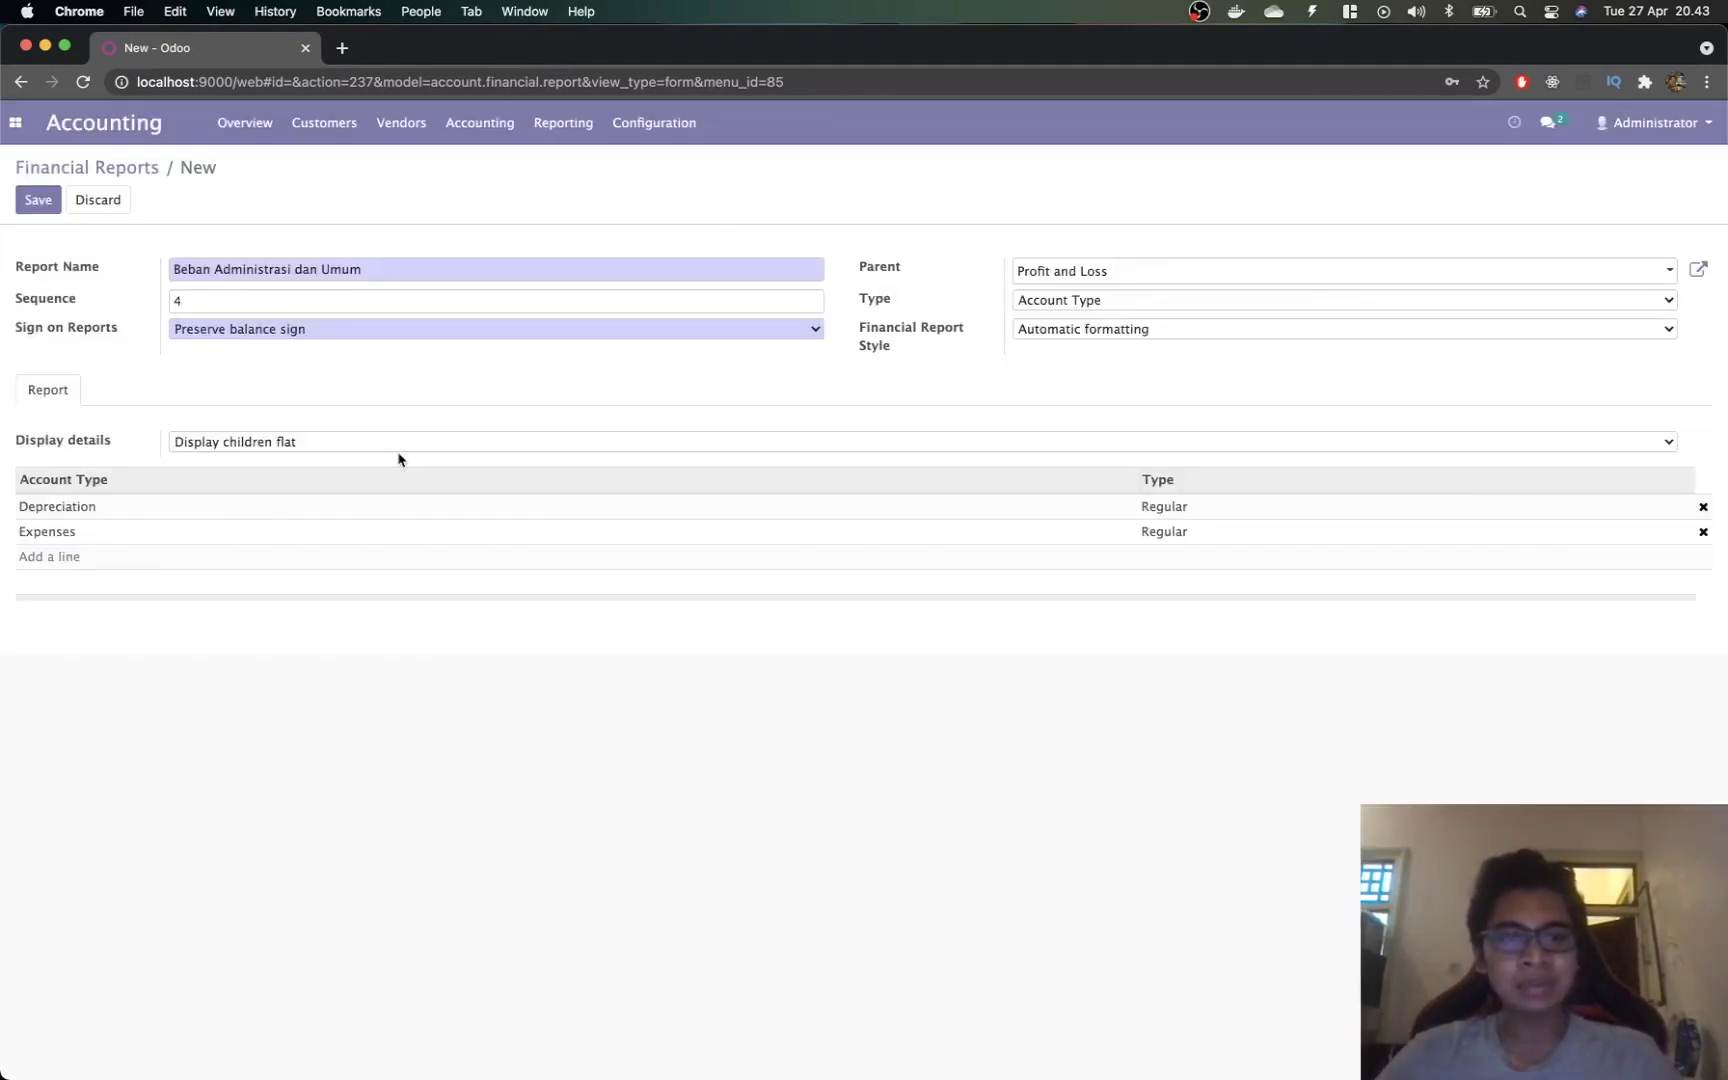
Step: Look up the guide's balance sign rule for Biaya account types, and return to the Odoo report form
{"action": "key", "text": "super+Tab"}
{"action": "key", "text": "super+Tab"}
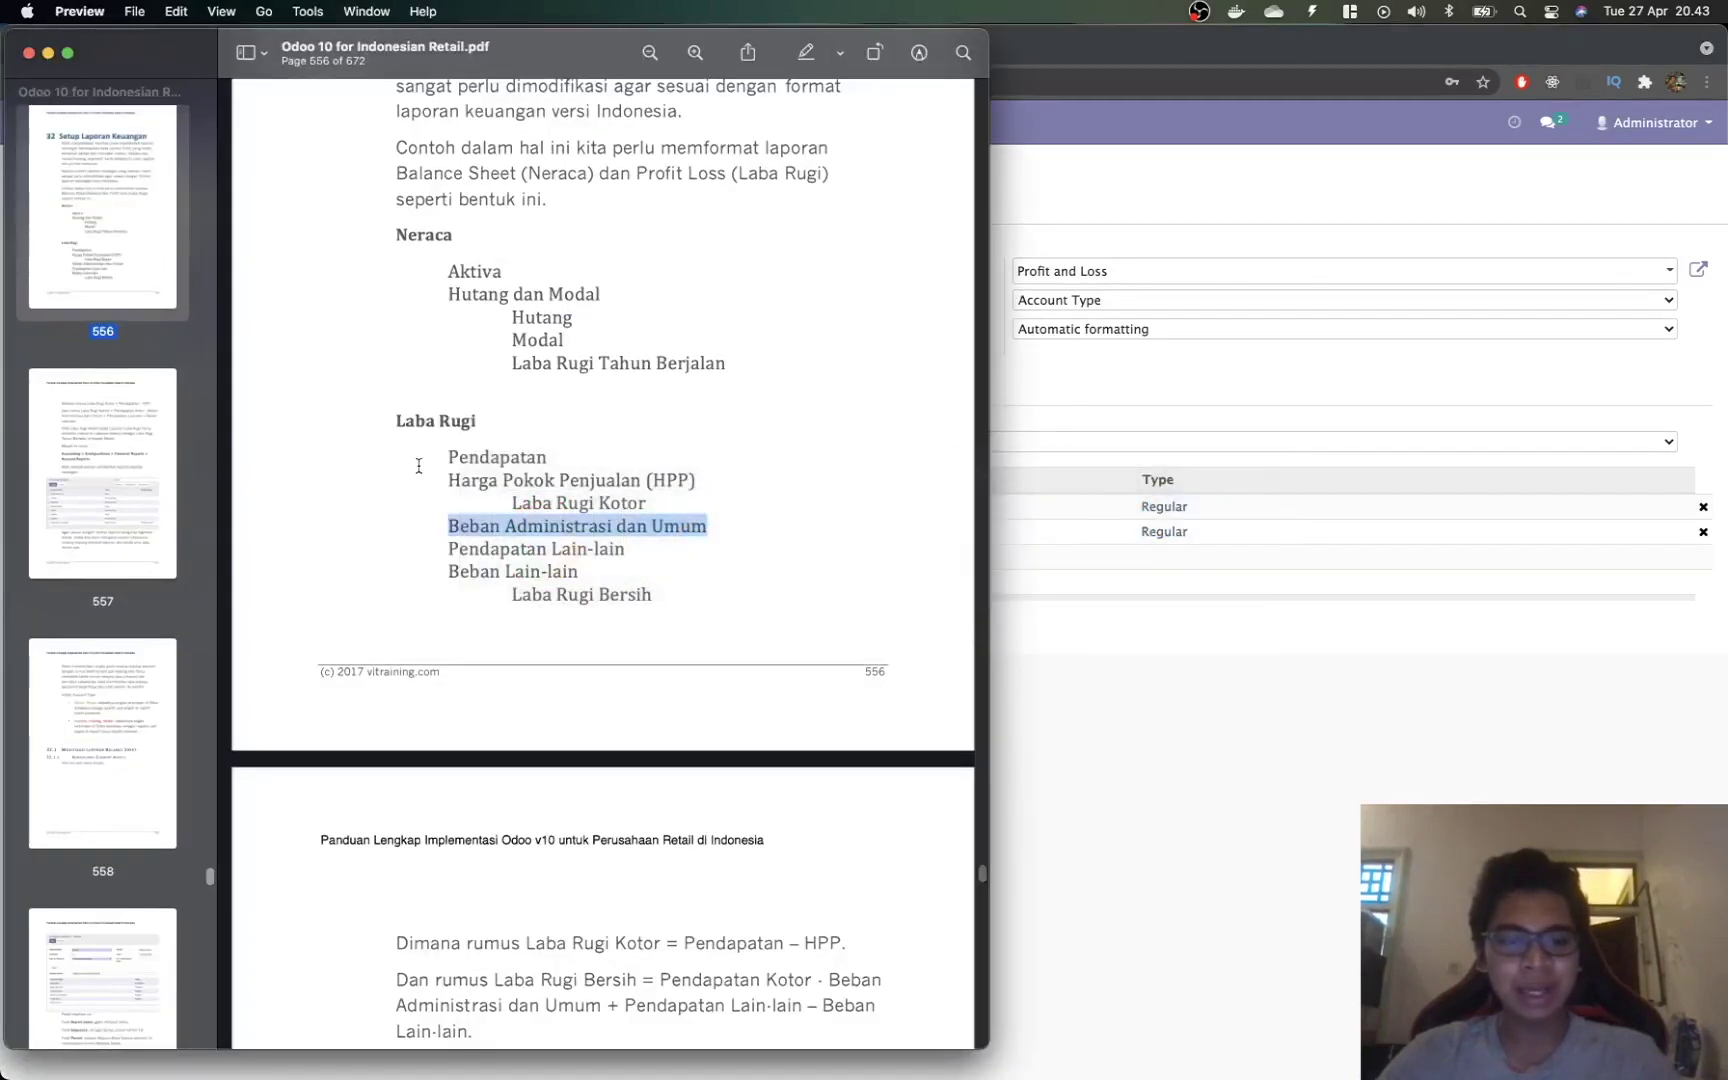
{"action": "scroll", "coordinate": [497, 515], "scroll_direction": "down", "scroll_amount": 15}
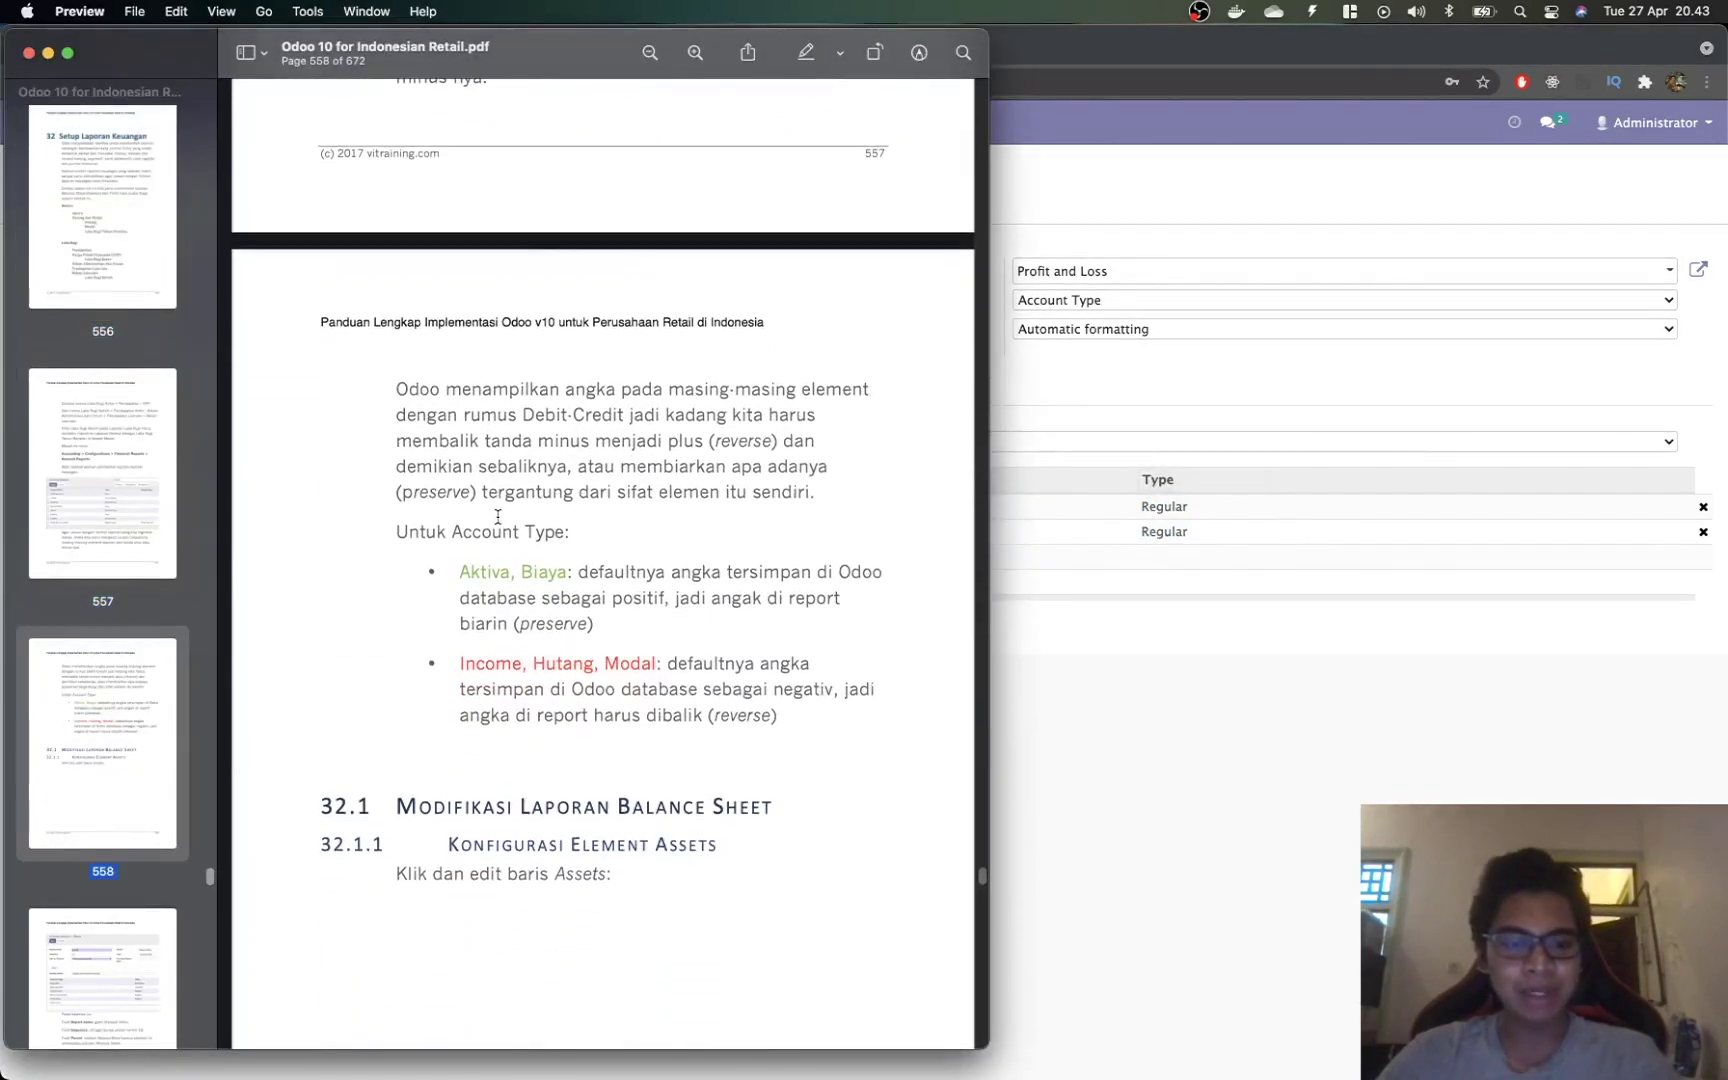
{"action": "double_click", "coordinate": [541, 580]}
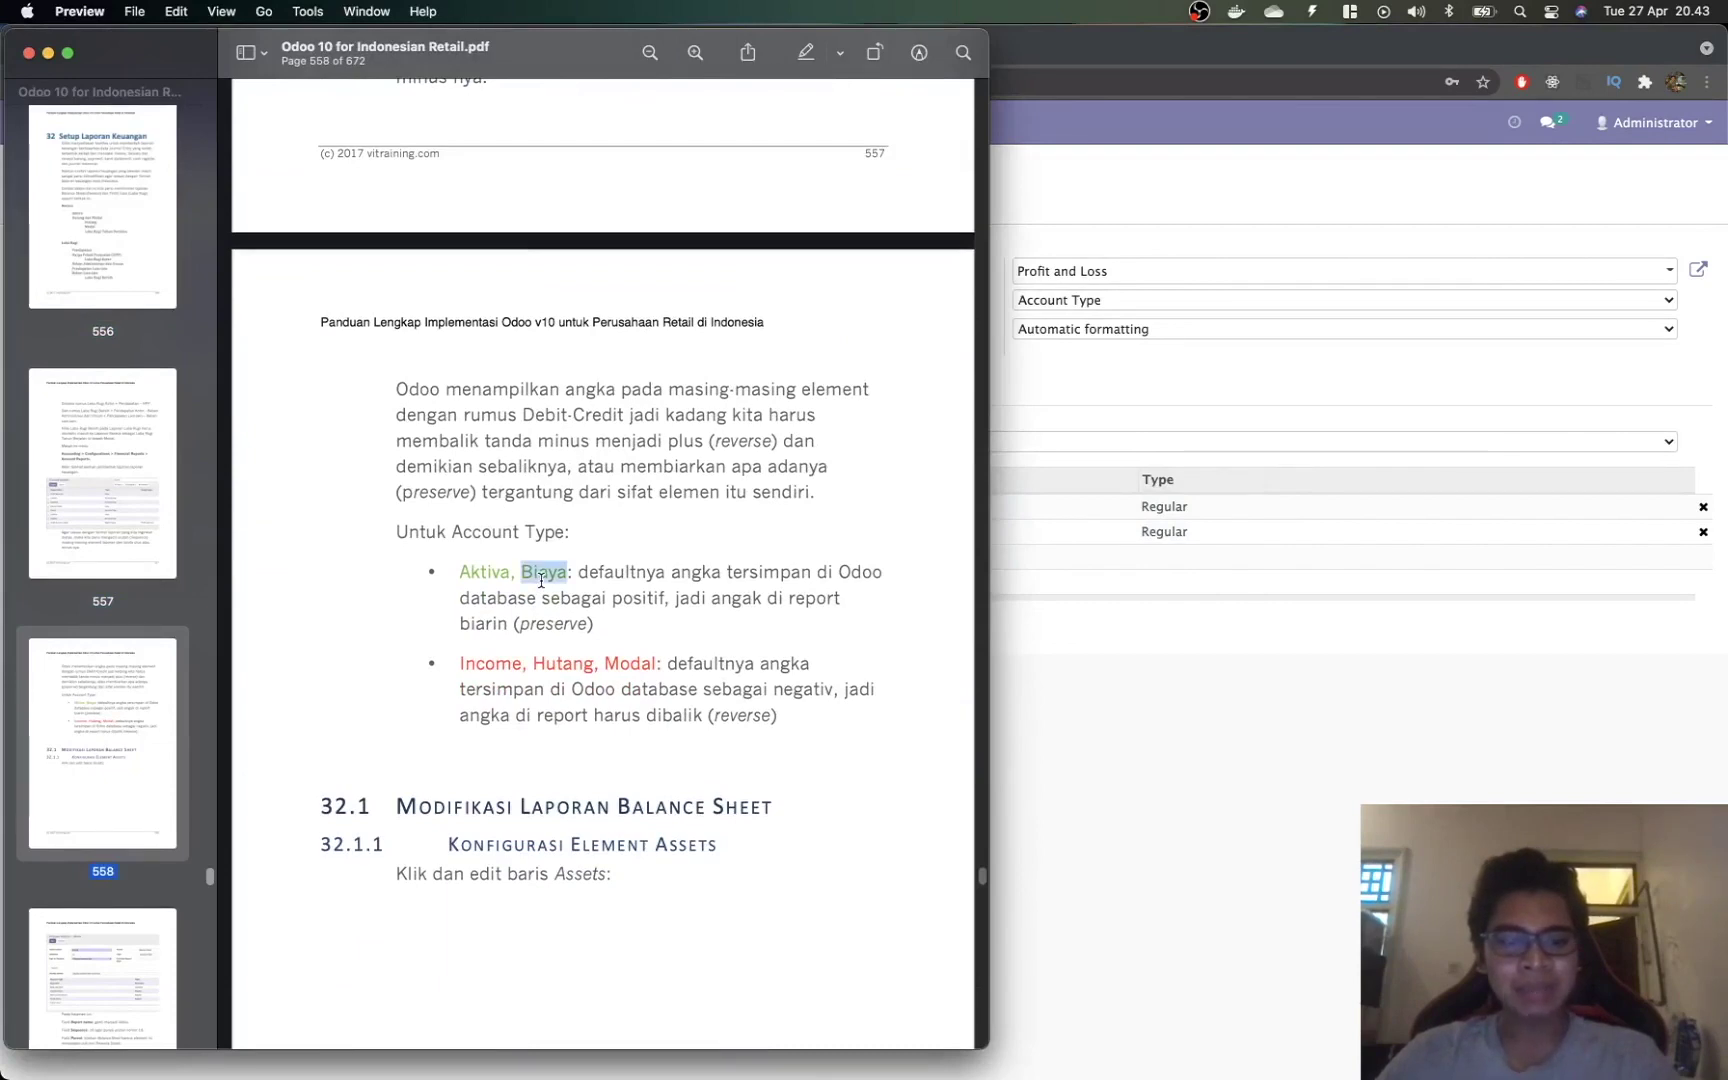
{"action": "scroll", "coordinate": [541, 580], "scroll_direction": "up", "scroll_amount": 10}
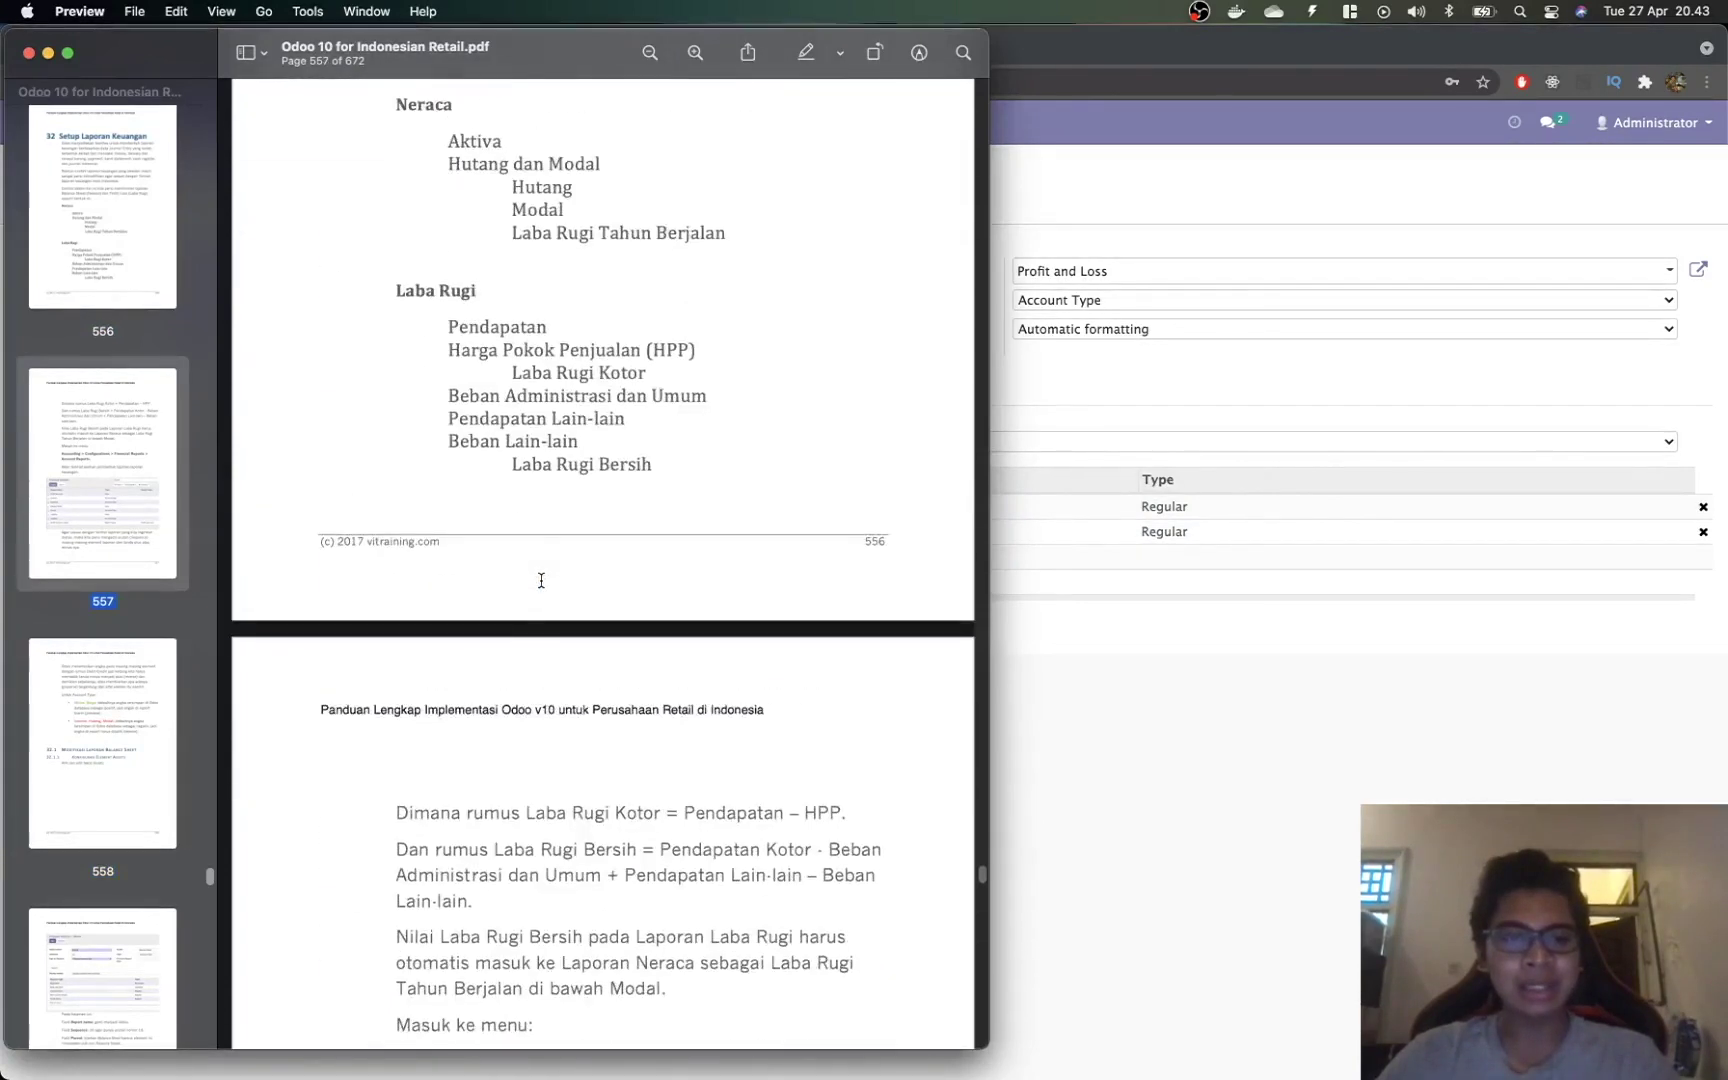
{"action": "key", "text": "super+Tab"}
Step: Keep Preserve balance sign as the sign on reports and save the Beban Administrasi dan Umum report
{"action": "left_click", "coordinate": [347, 336]}
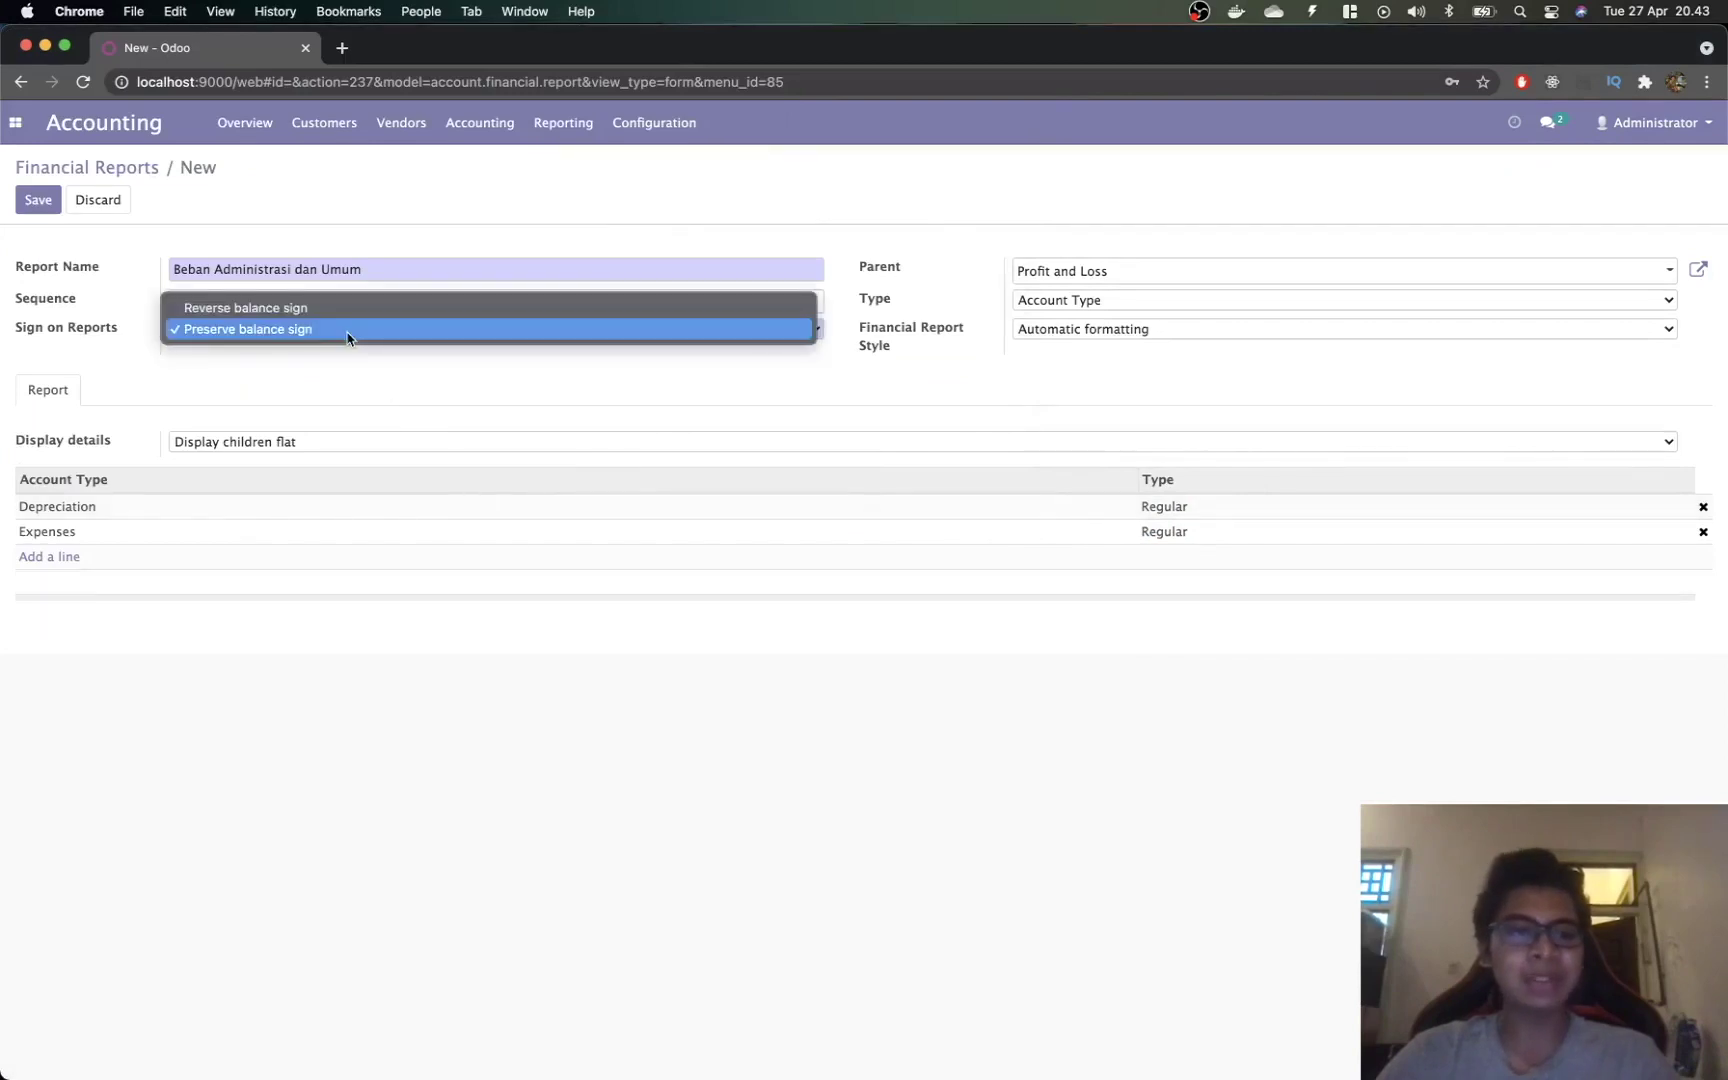
{"action": "left_click", "coordinate": [347, 336]}
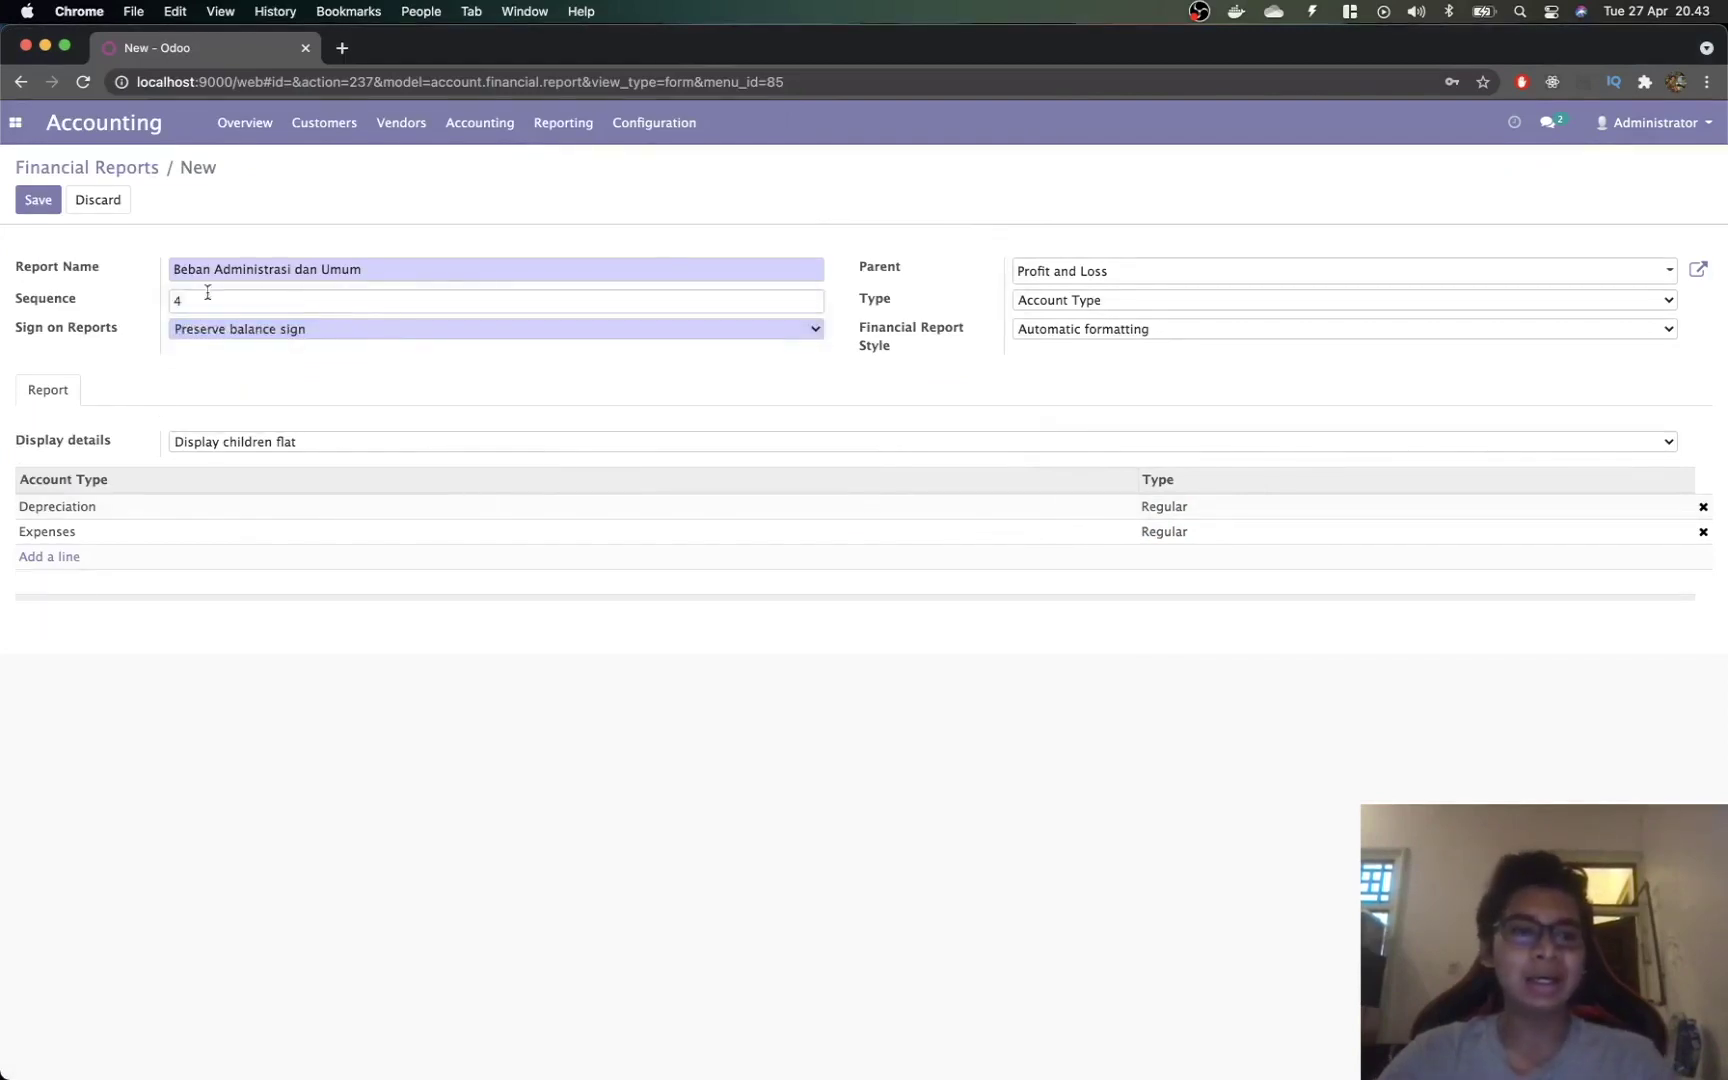
{"action": "left_click", "coordinate": [255, 326]}
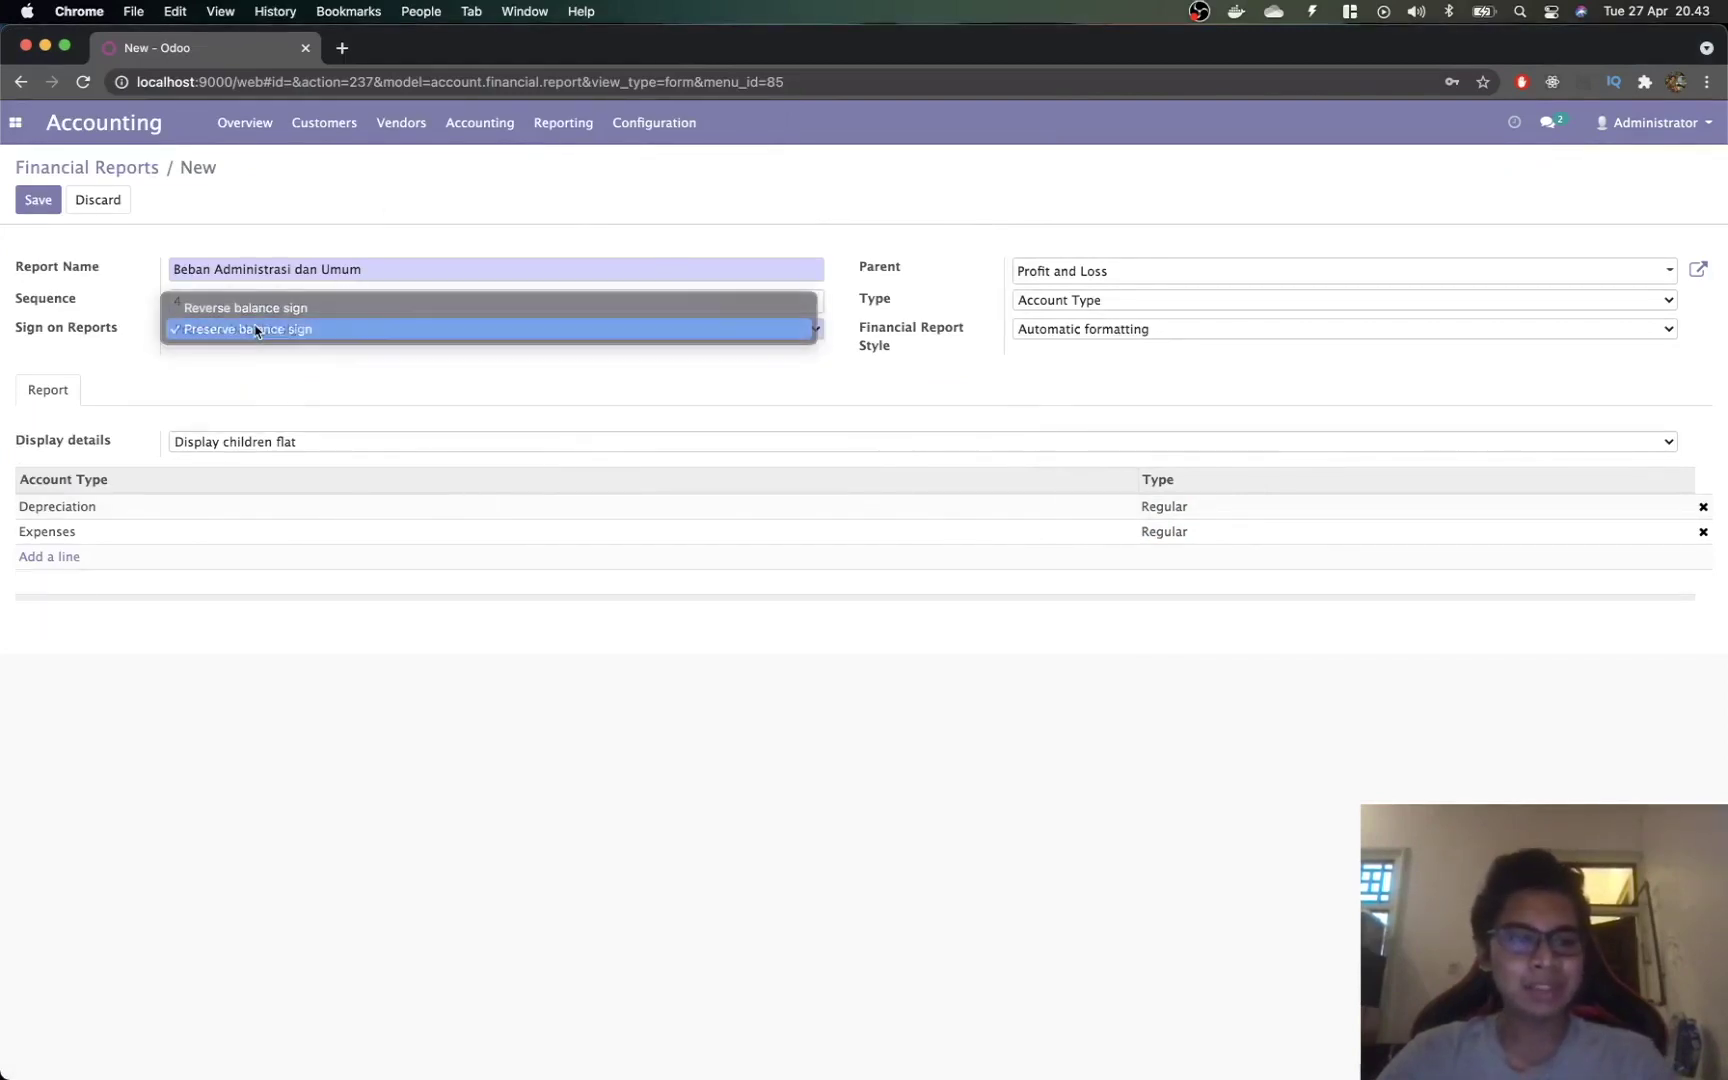
{"action": "left_click", "coordinate": [255, 328]}
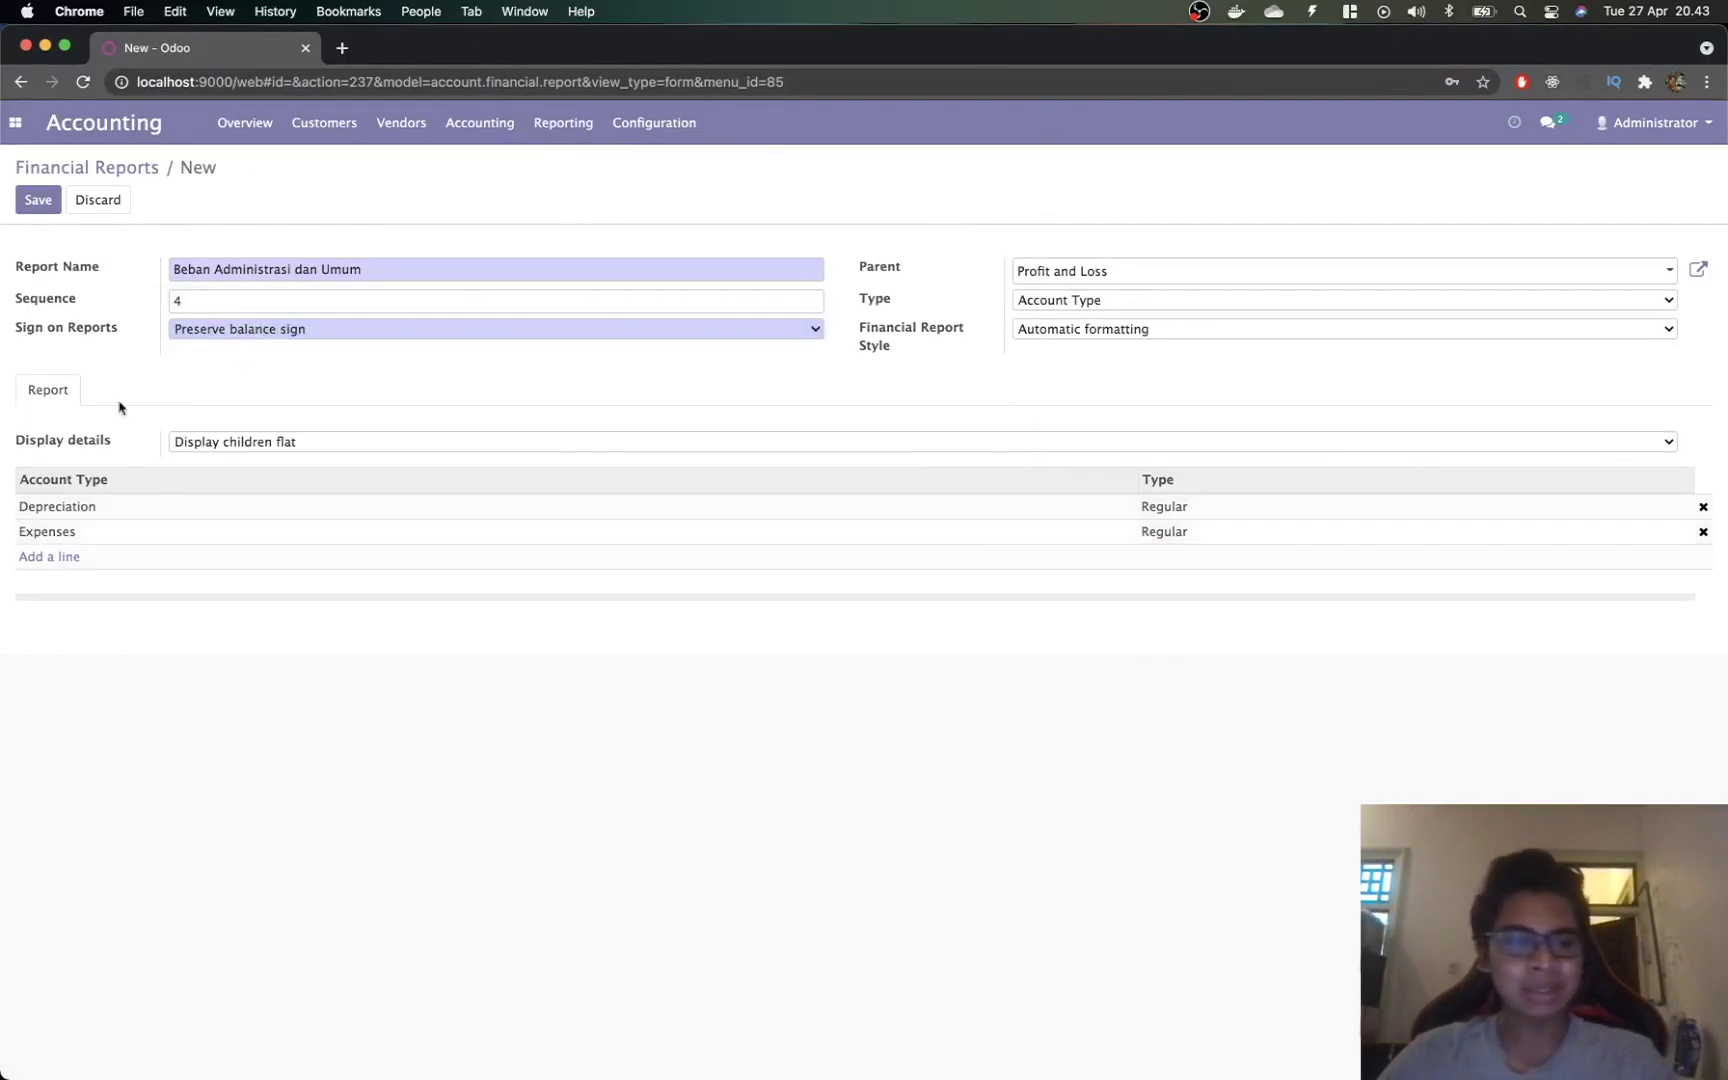
{"action": "left_click", "coordinate": [38, 204]}
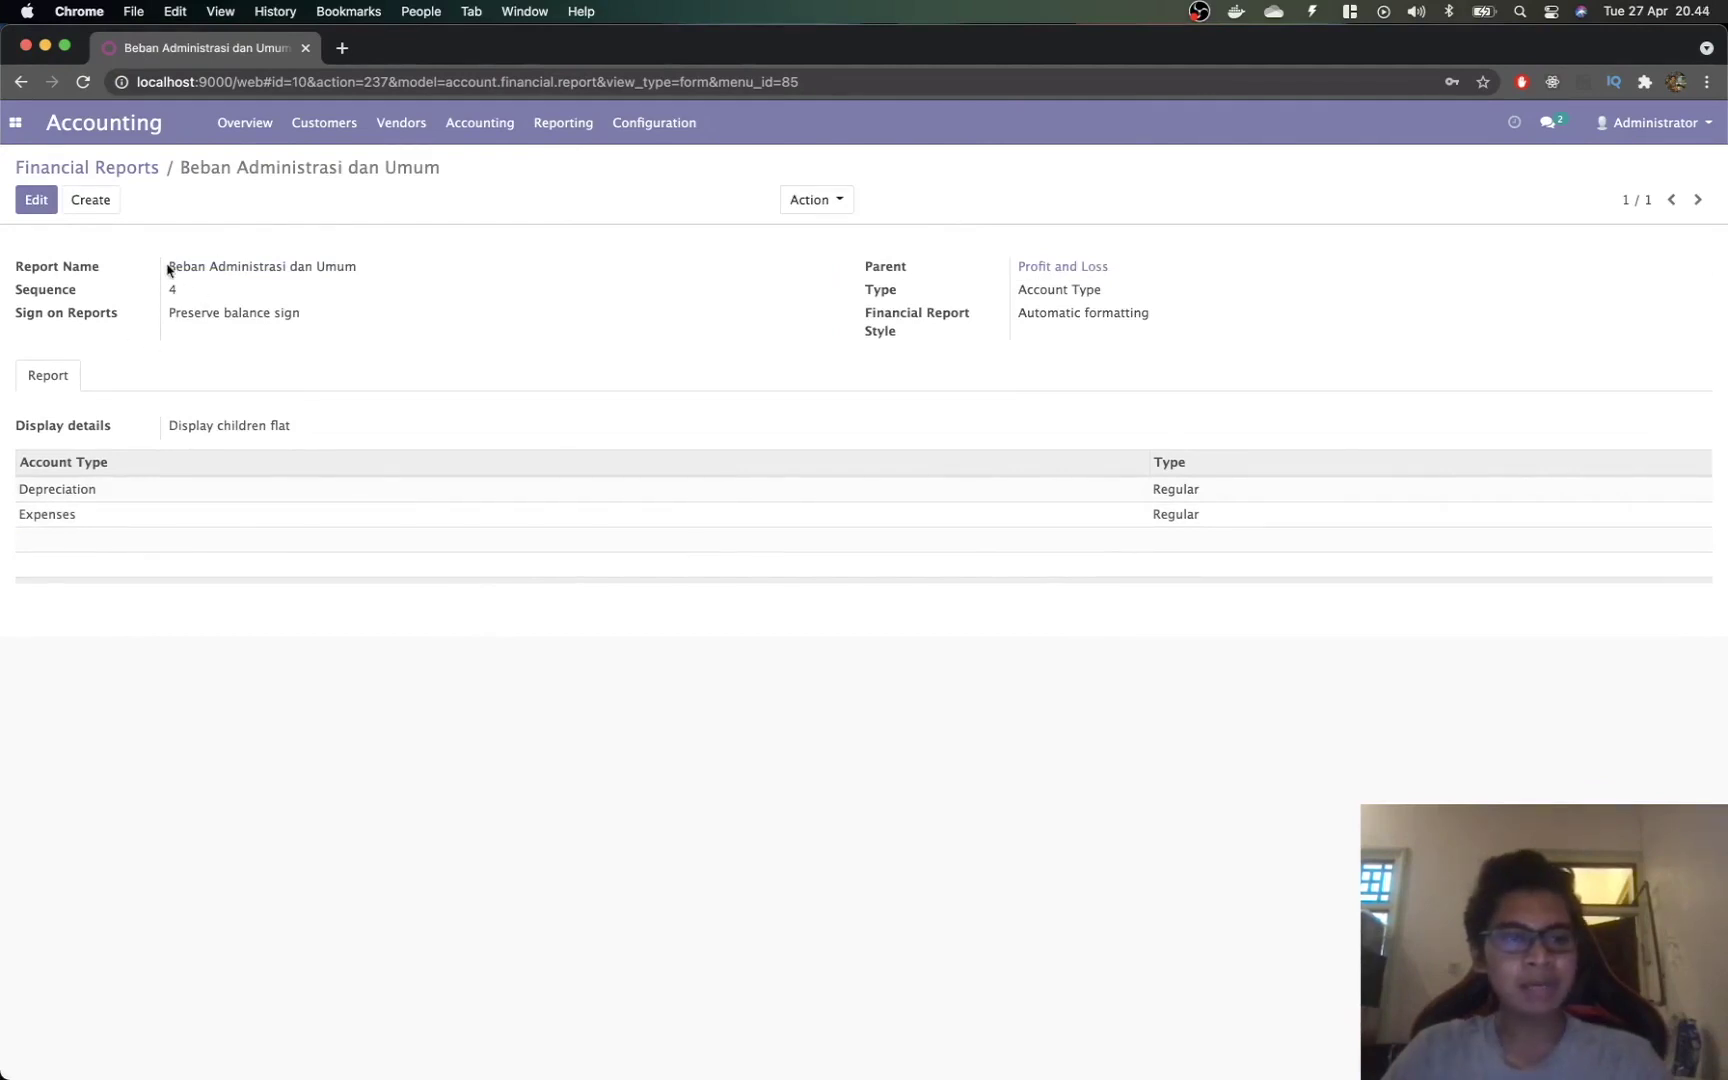
{"action": "left_click_drag", "start_coordinate": [168, 268], "coordinate": [420, 266]}
{"action": "left_click", "coordinate": [420, 266]}
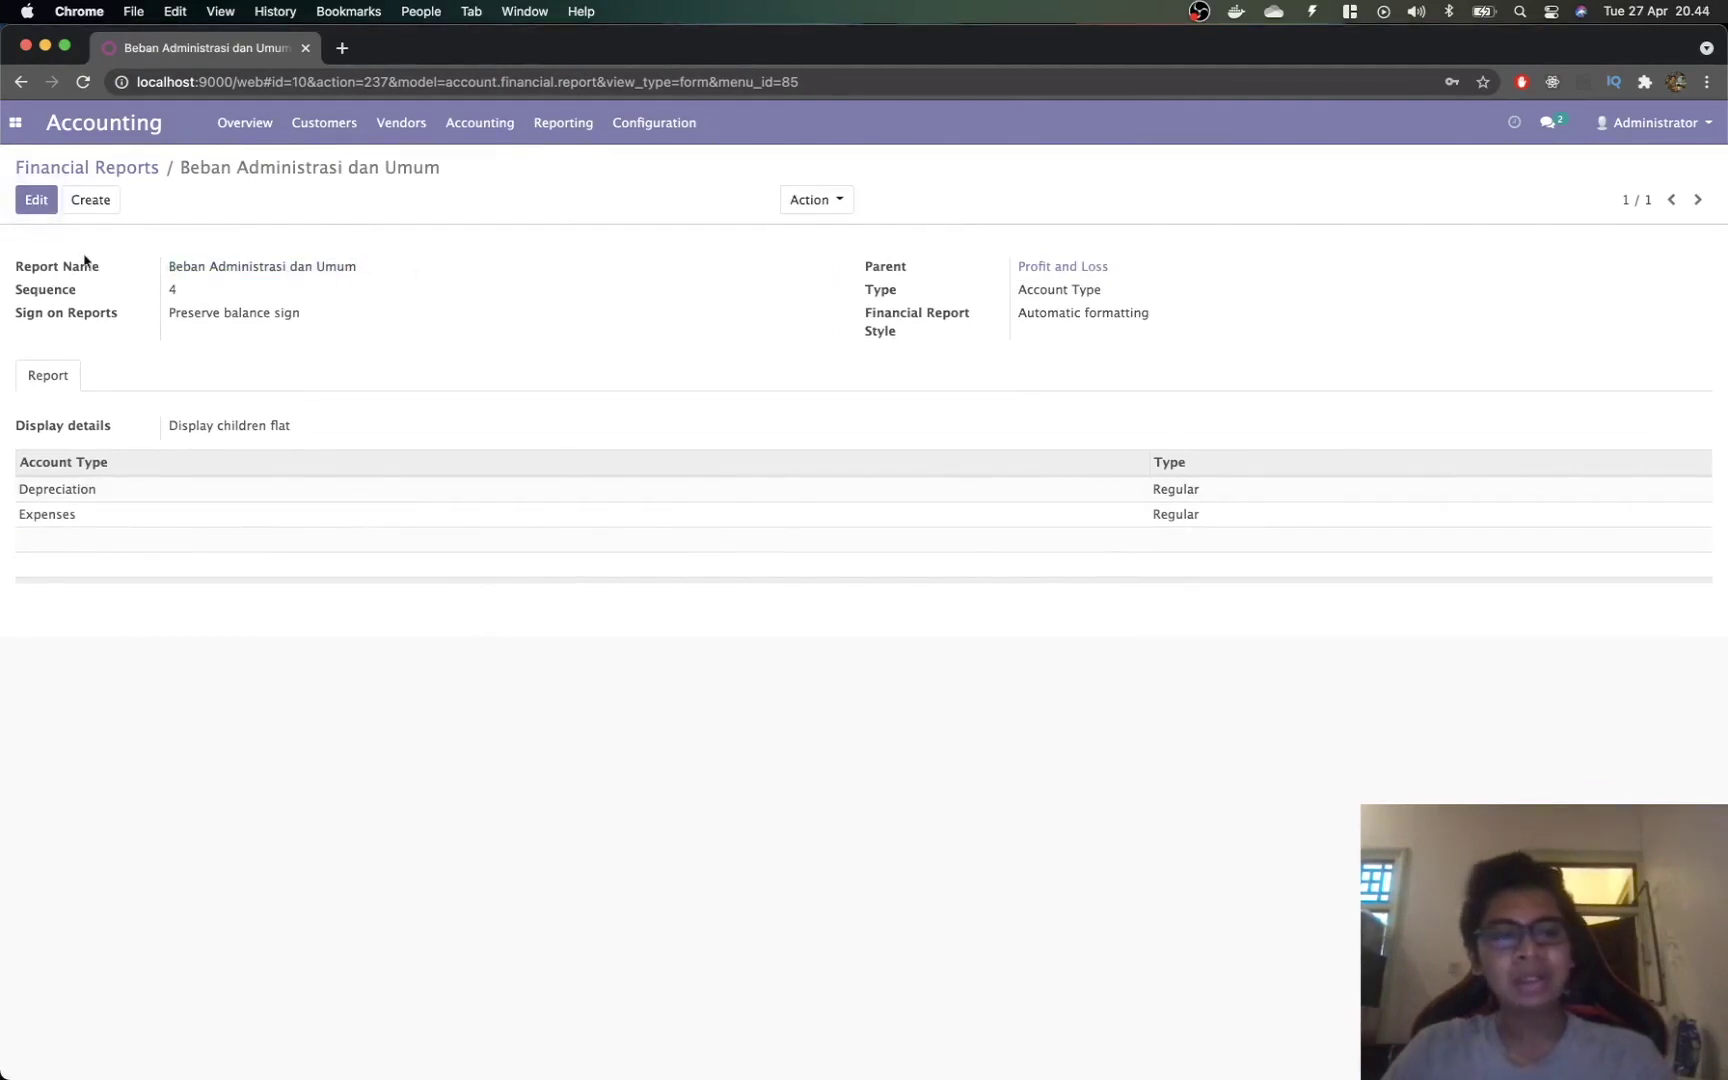
Step: Set the Beban Administrasi dan Umum report's display details to Display children with hierarchy and save it
{"action": "left_click", "coordinate": [38, 201]}
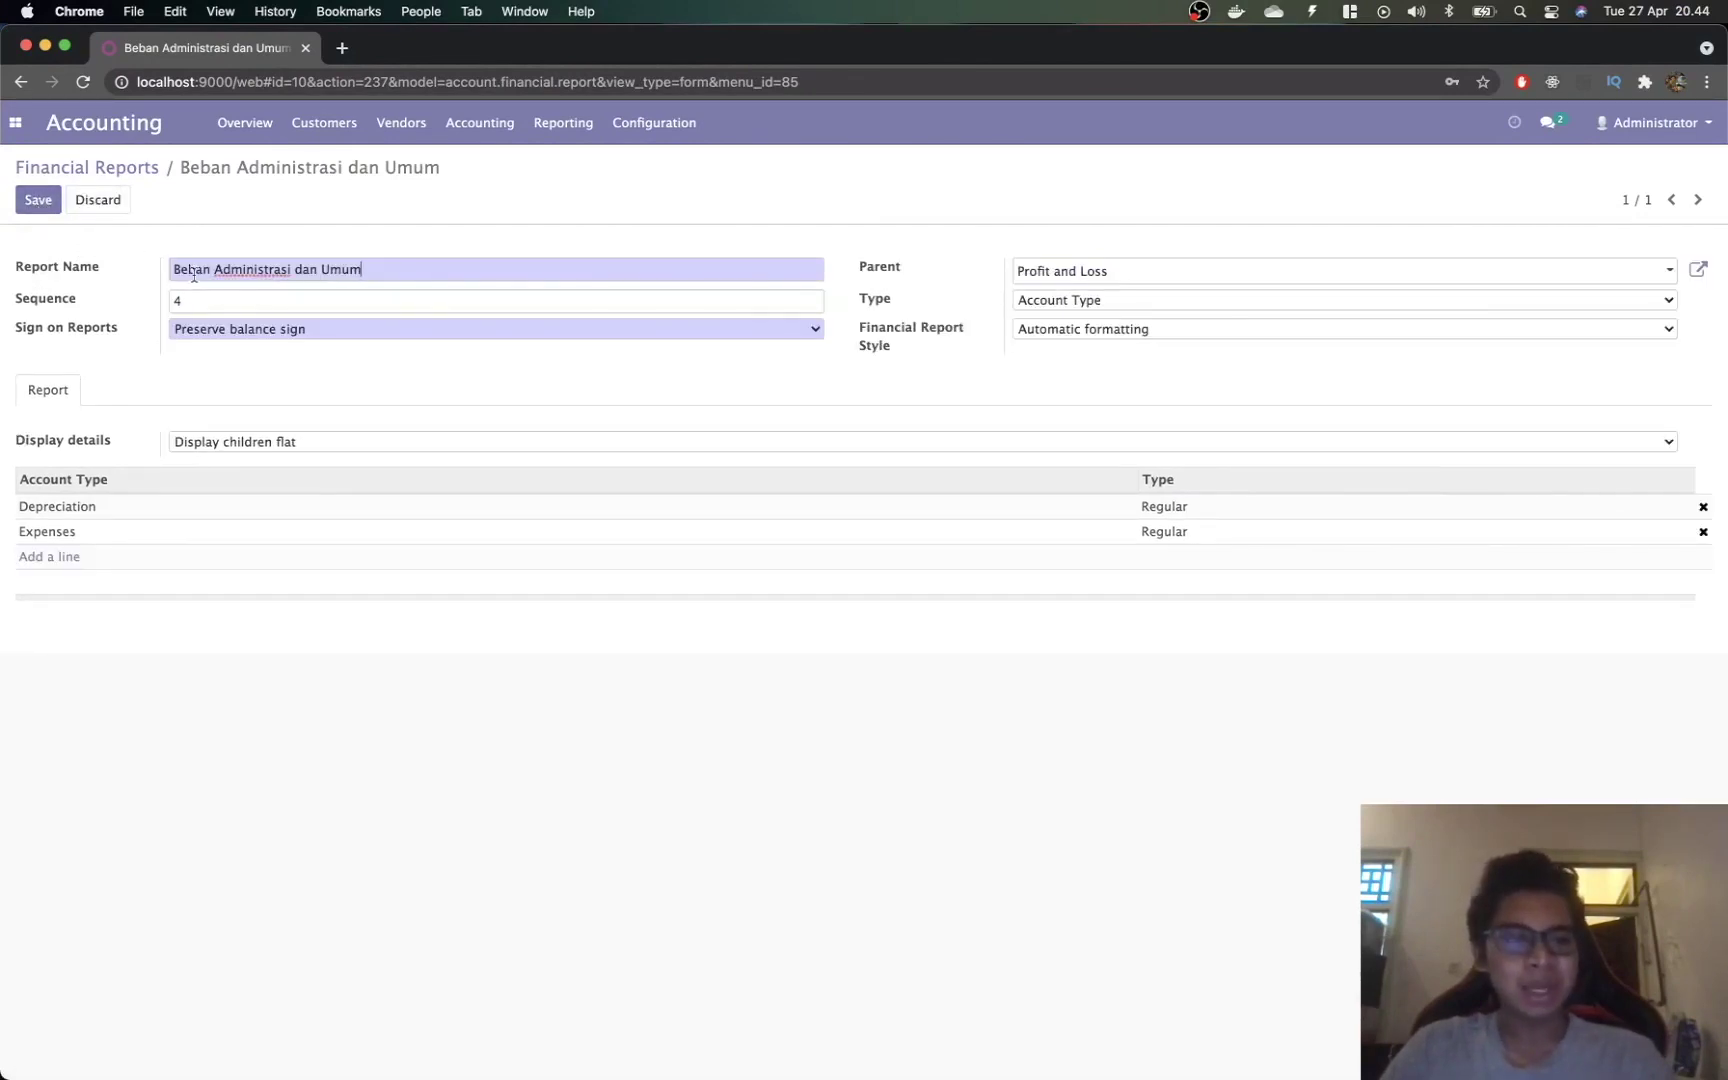
{"action": "left_click", "coordinate": [337, 451]}
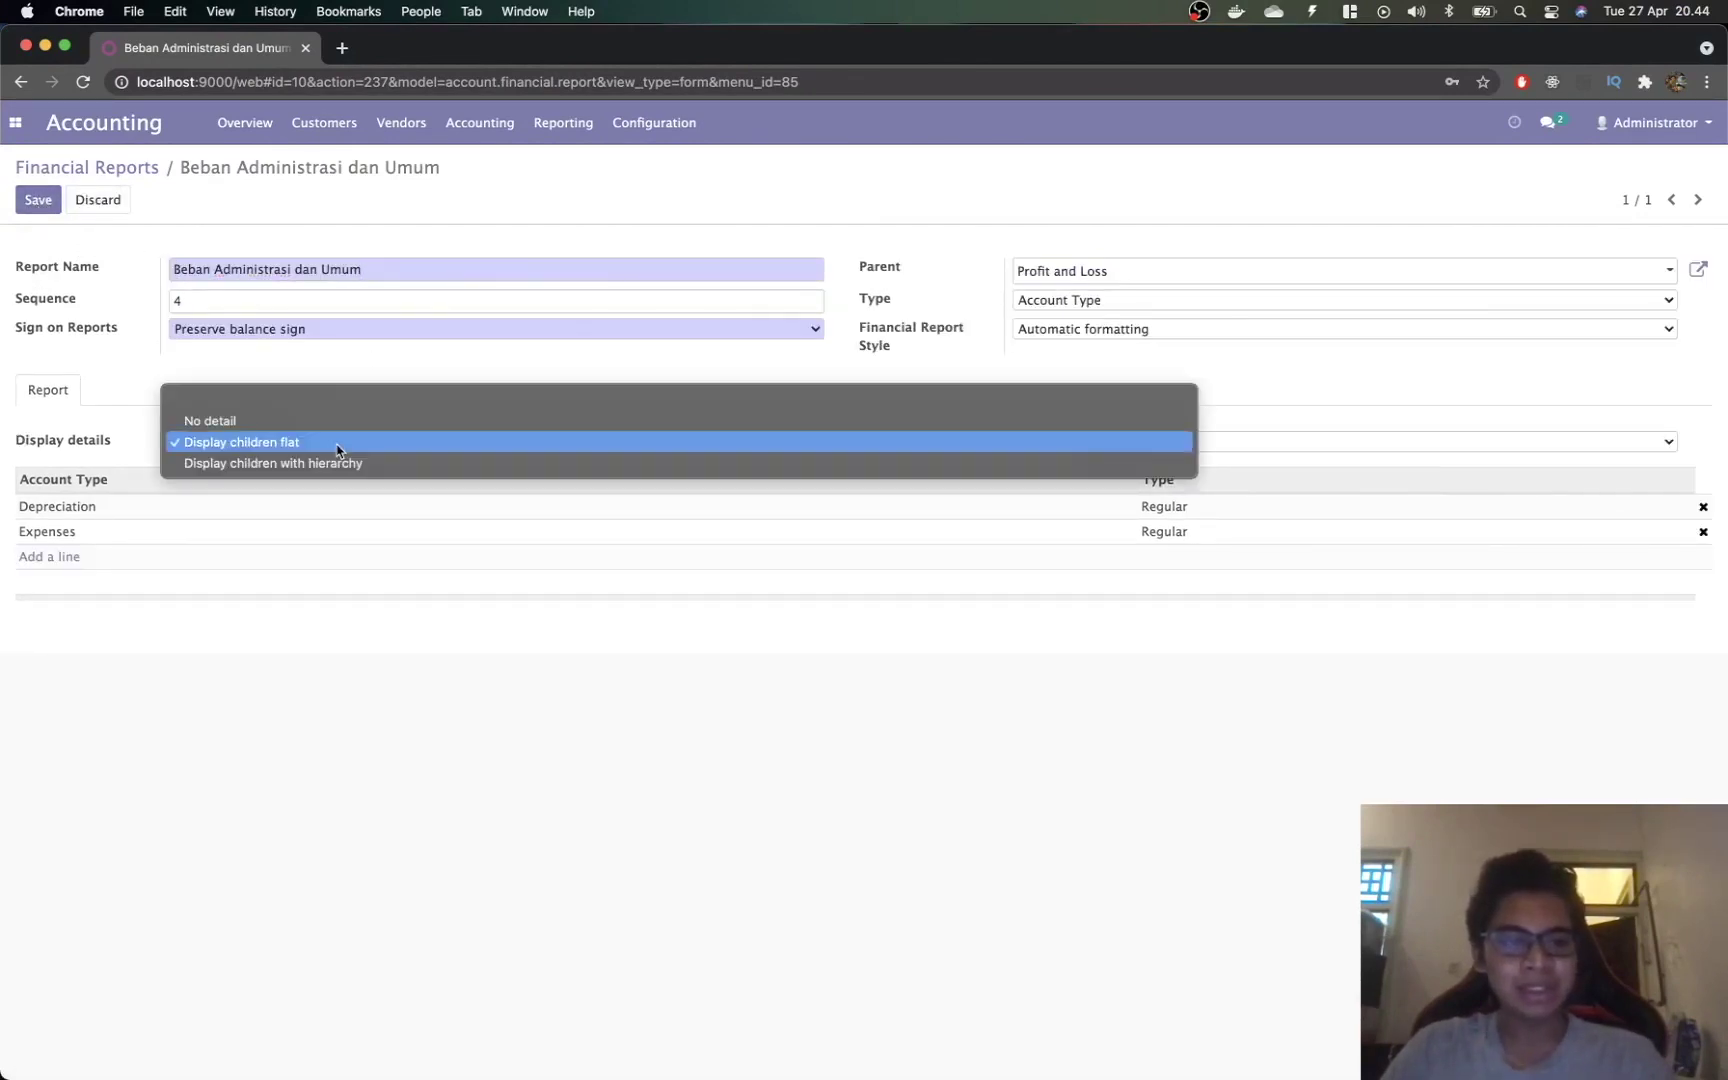
{"action": "left_click", "coordinate": [320, 465]}
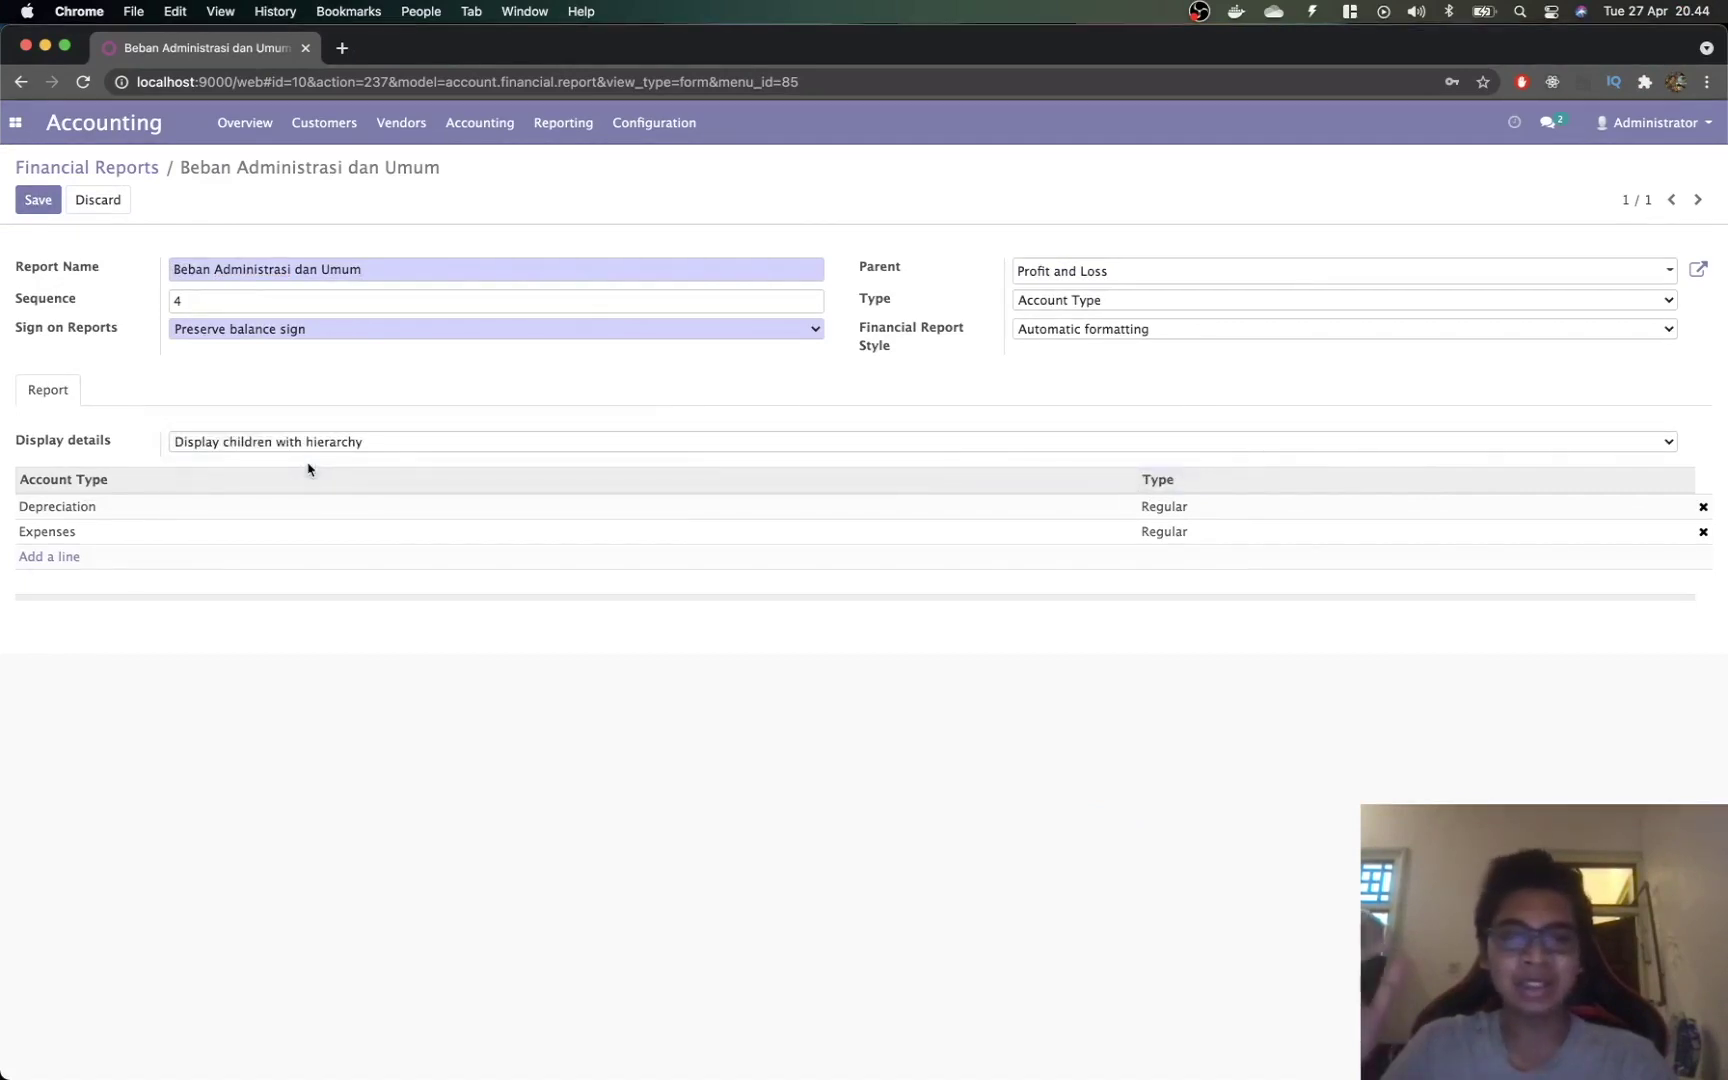
{"action": "left_click", "coordinate": [172, 265]}
{"action": "left_click", "coordinate": [256, 632]}
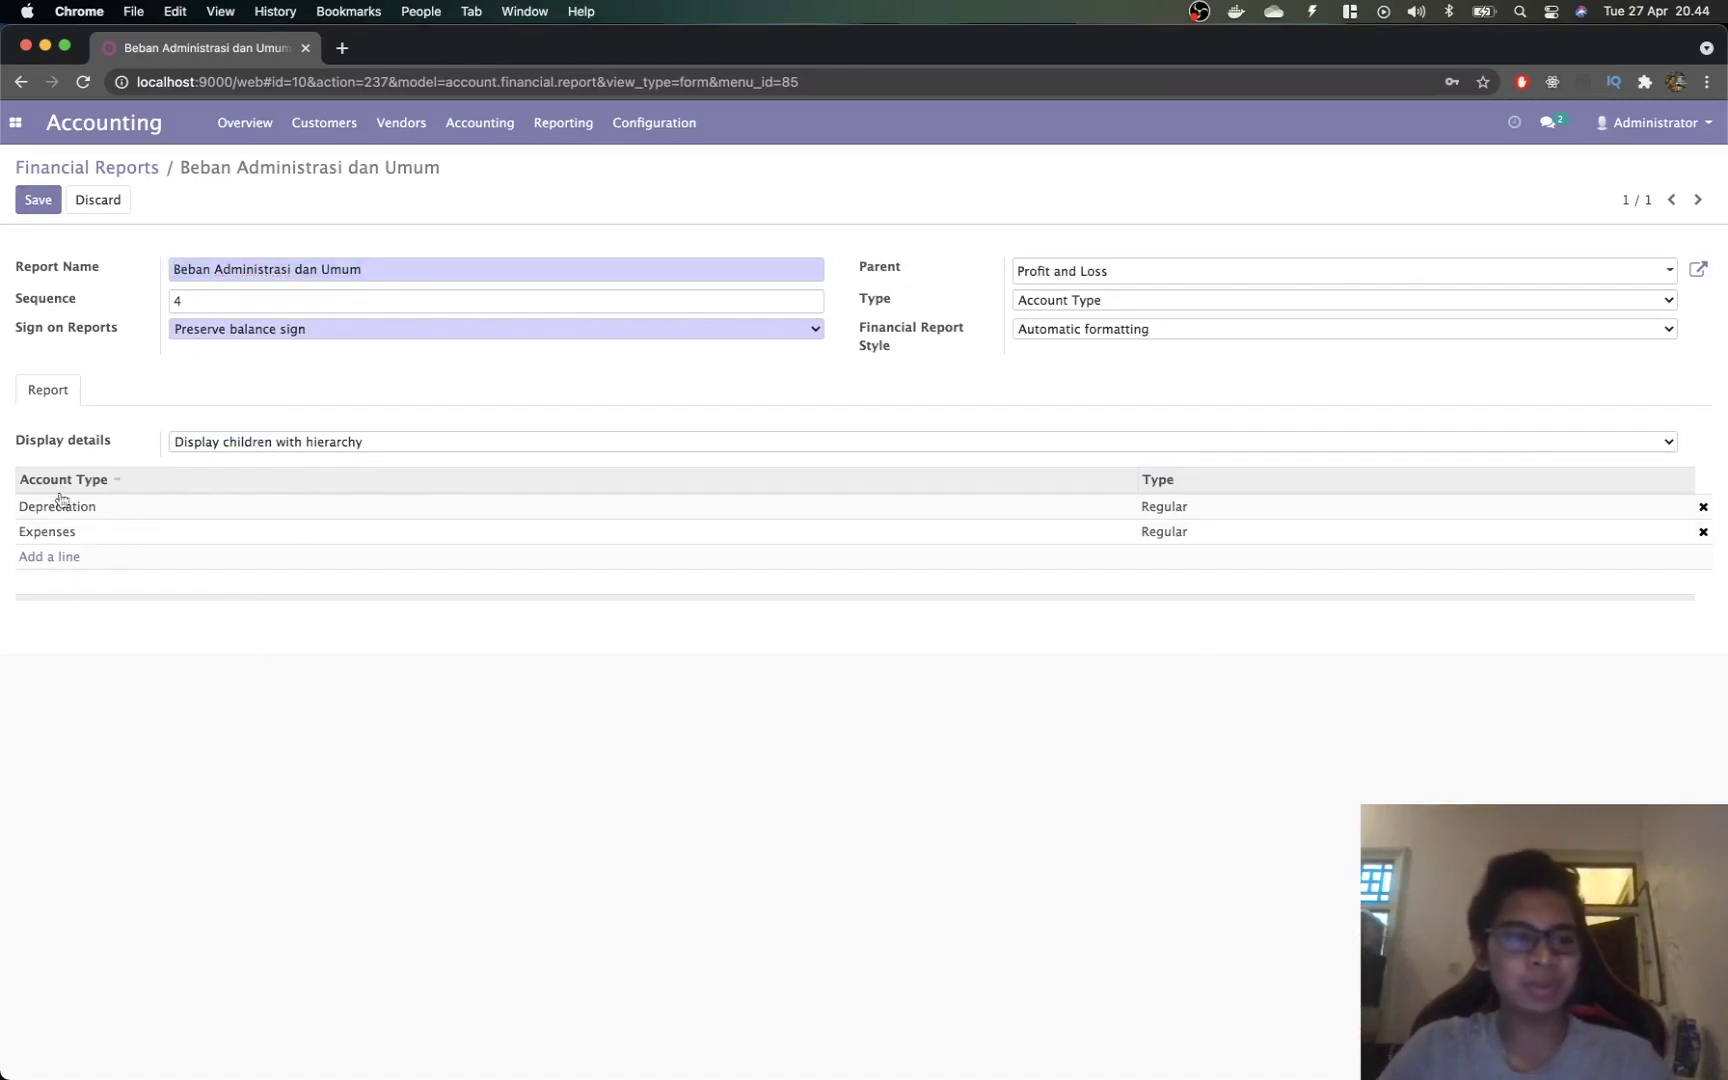
{"action": "left_click", "coordinate": [99, 204]}
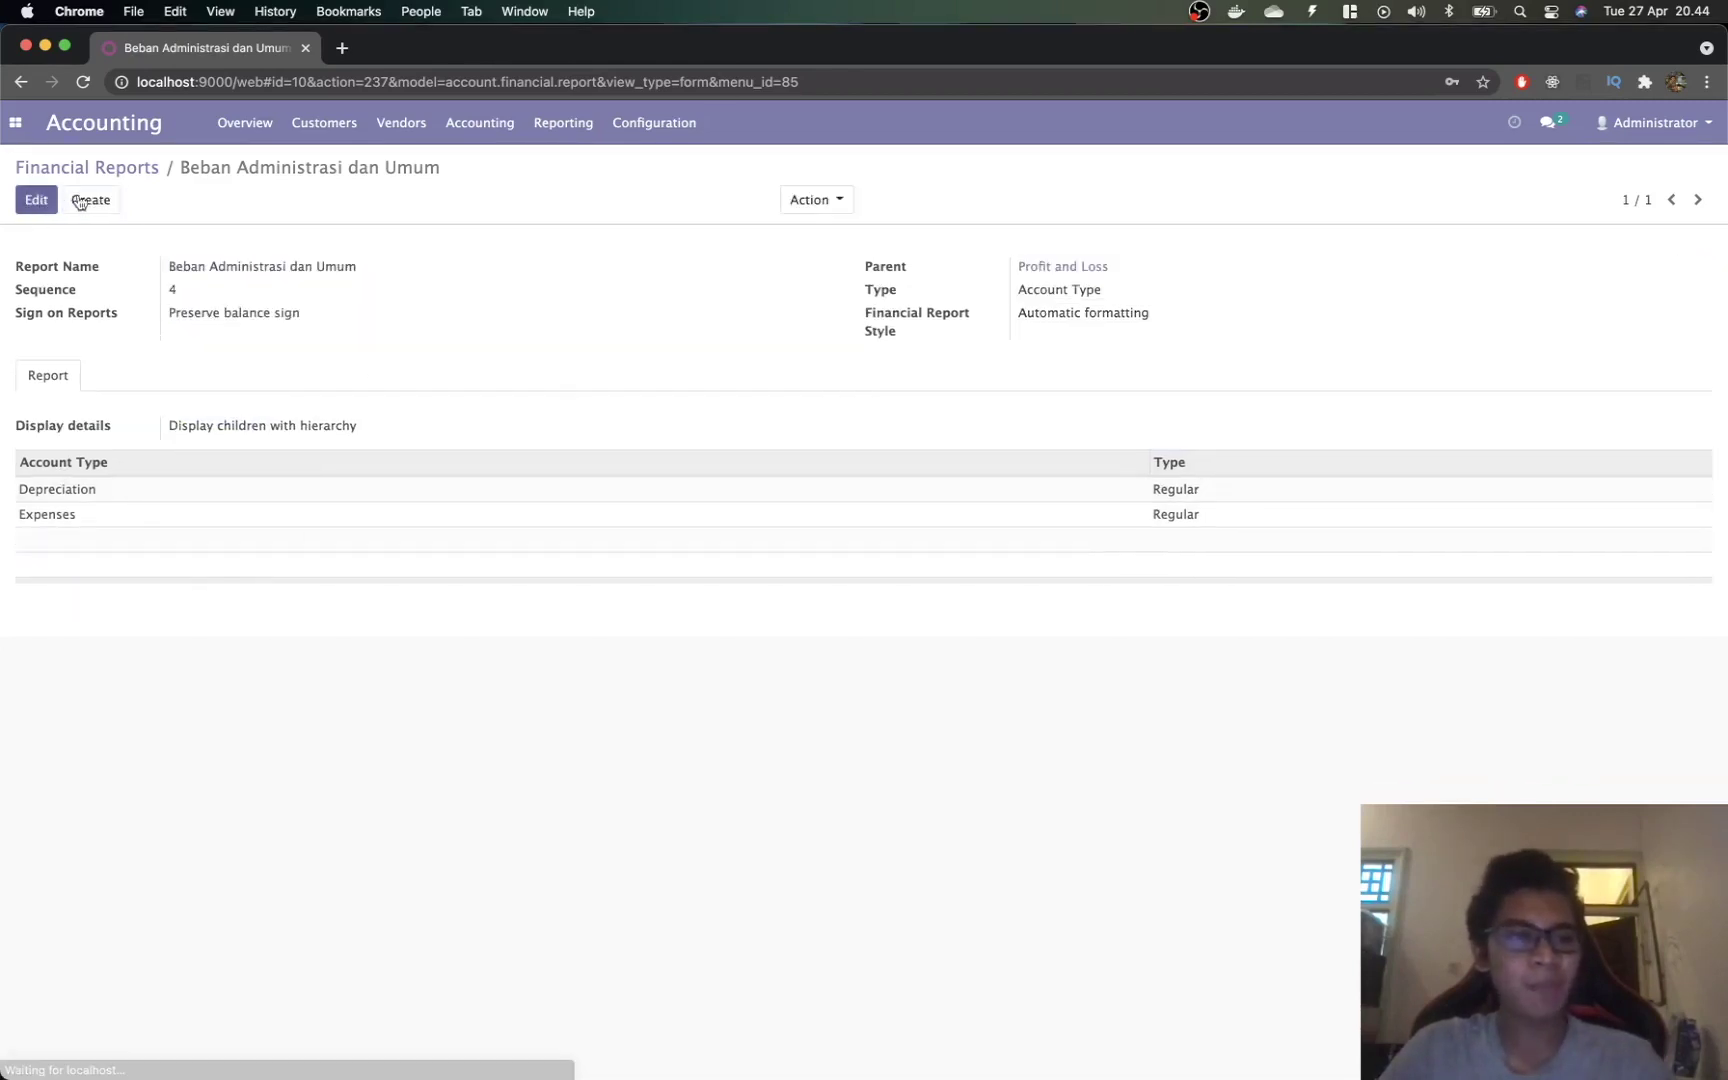
Step: Return to the financial reports list and look up the entry following Beban Administrasi dan Umum in the guide
{"action": "left_click", "coordinate": [130, 169]}
{"action": "key", "text": "super+Tab"}
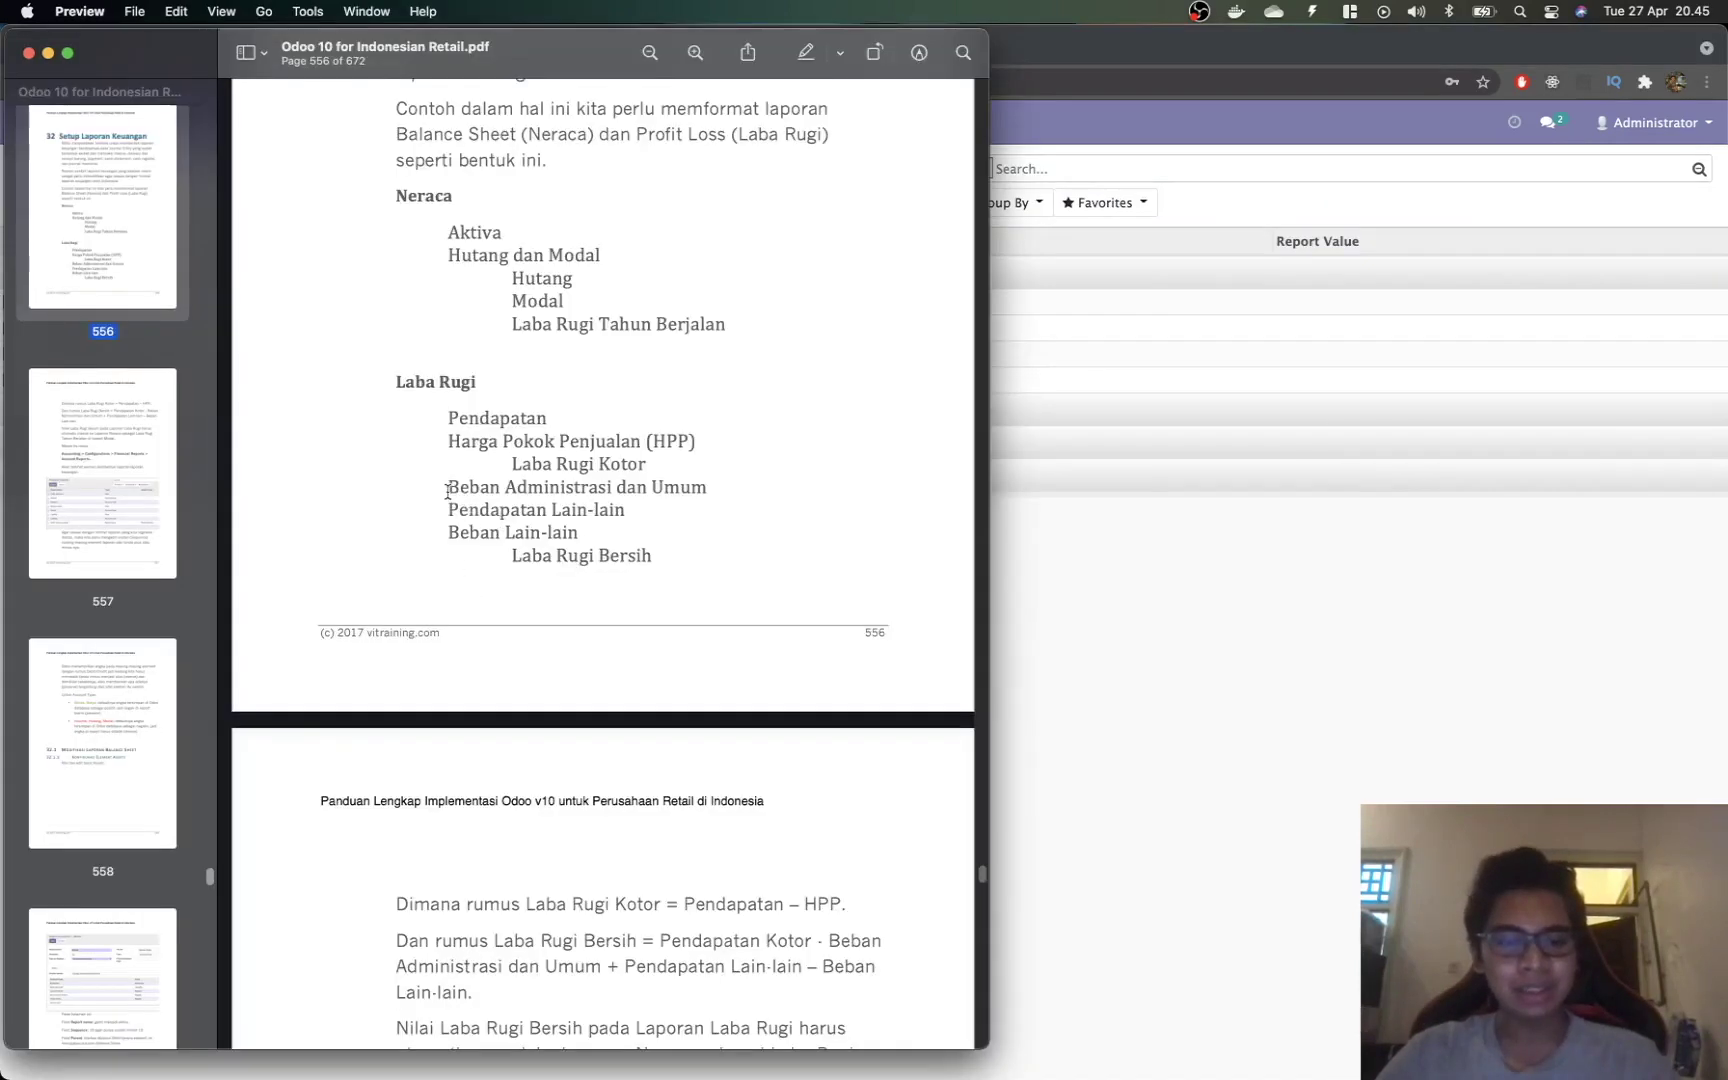
{"action": "key", "text": "super+Tab"}
{"action": "key", "text": "super+Tab"}
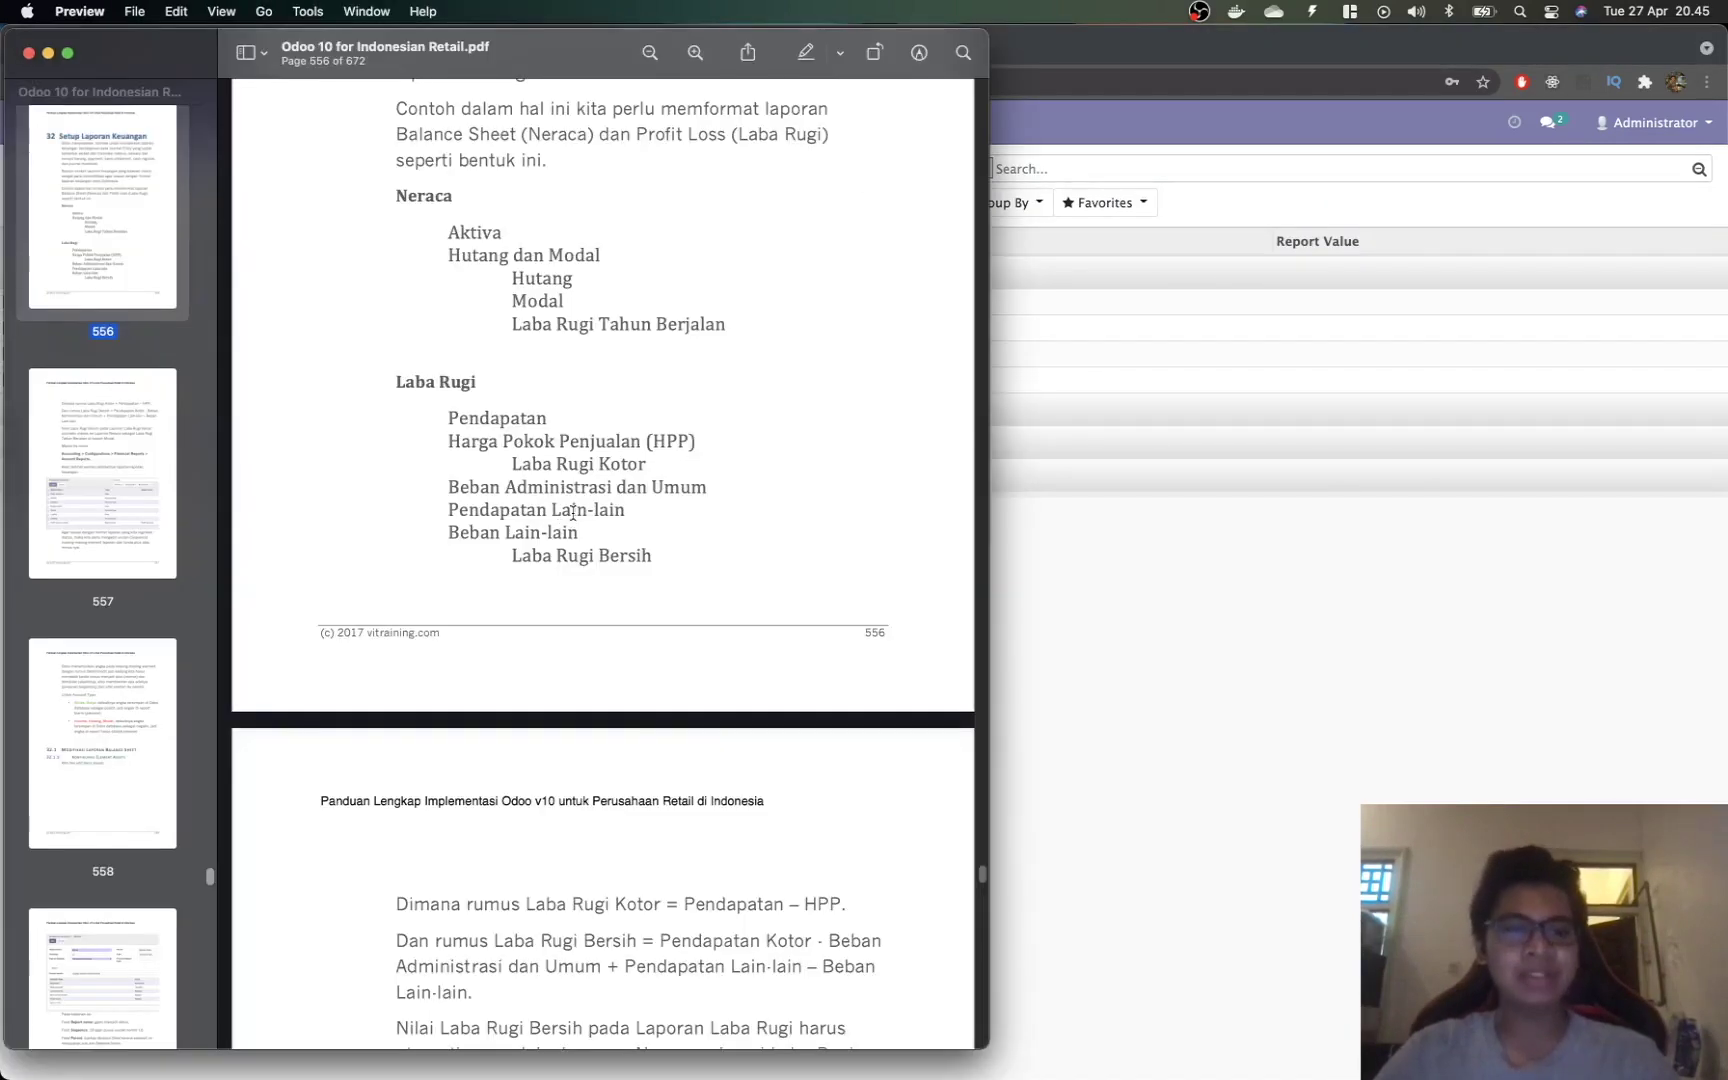
{"action": "key", "text": "super+Tab"}
{"action": "key", "text": "super+Tab"}
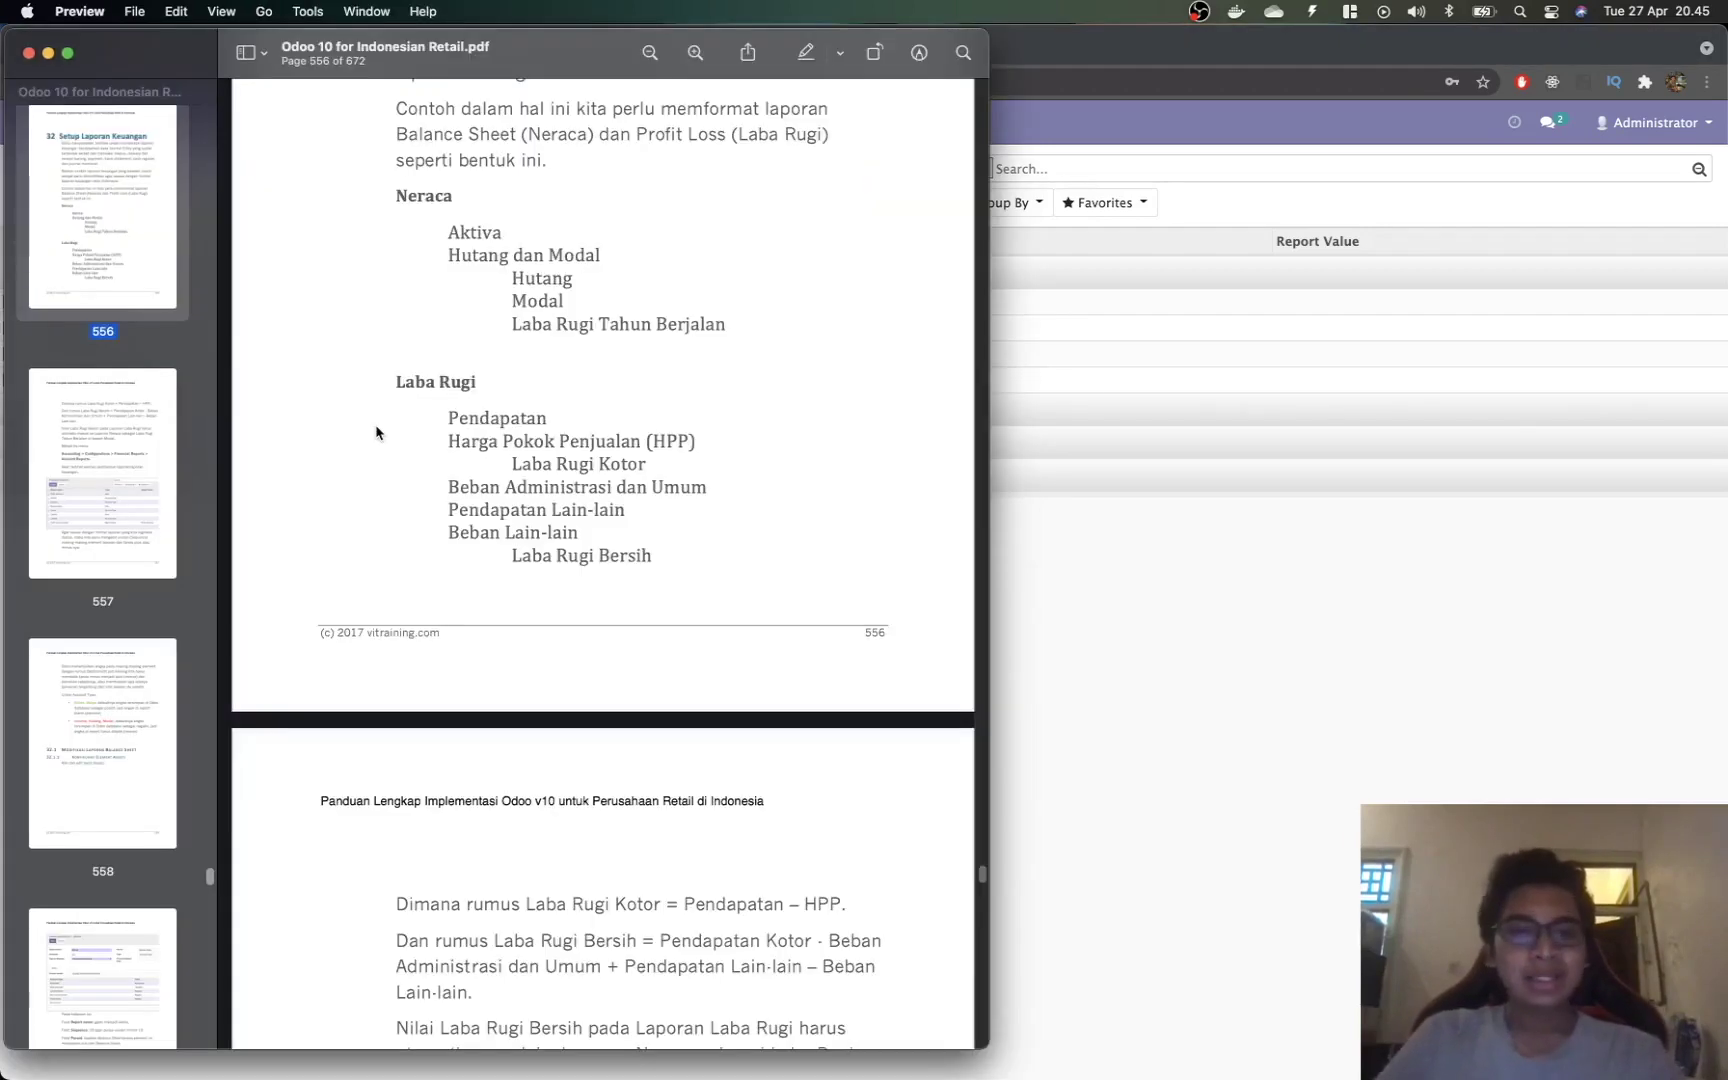
{"action": "key", "text": "super+Tab"}
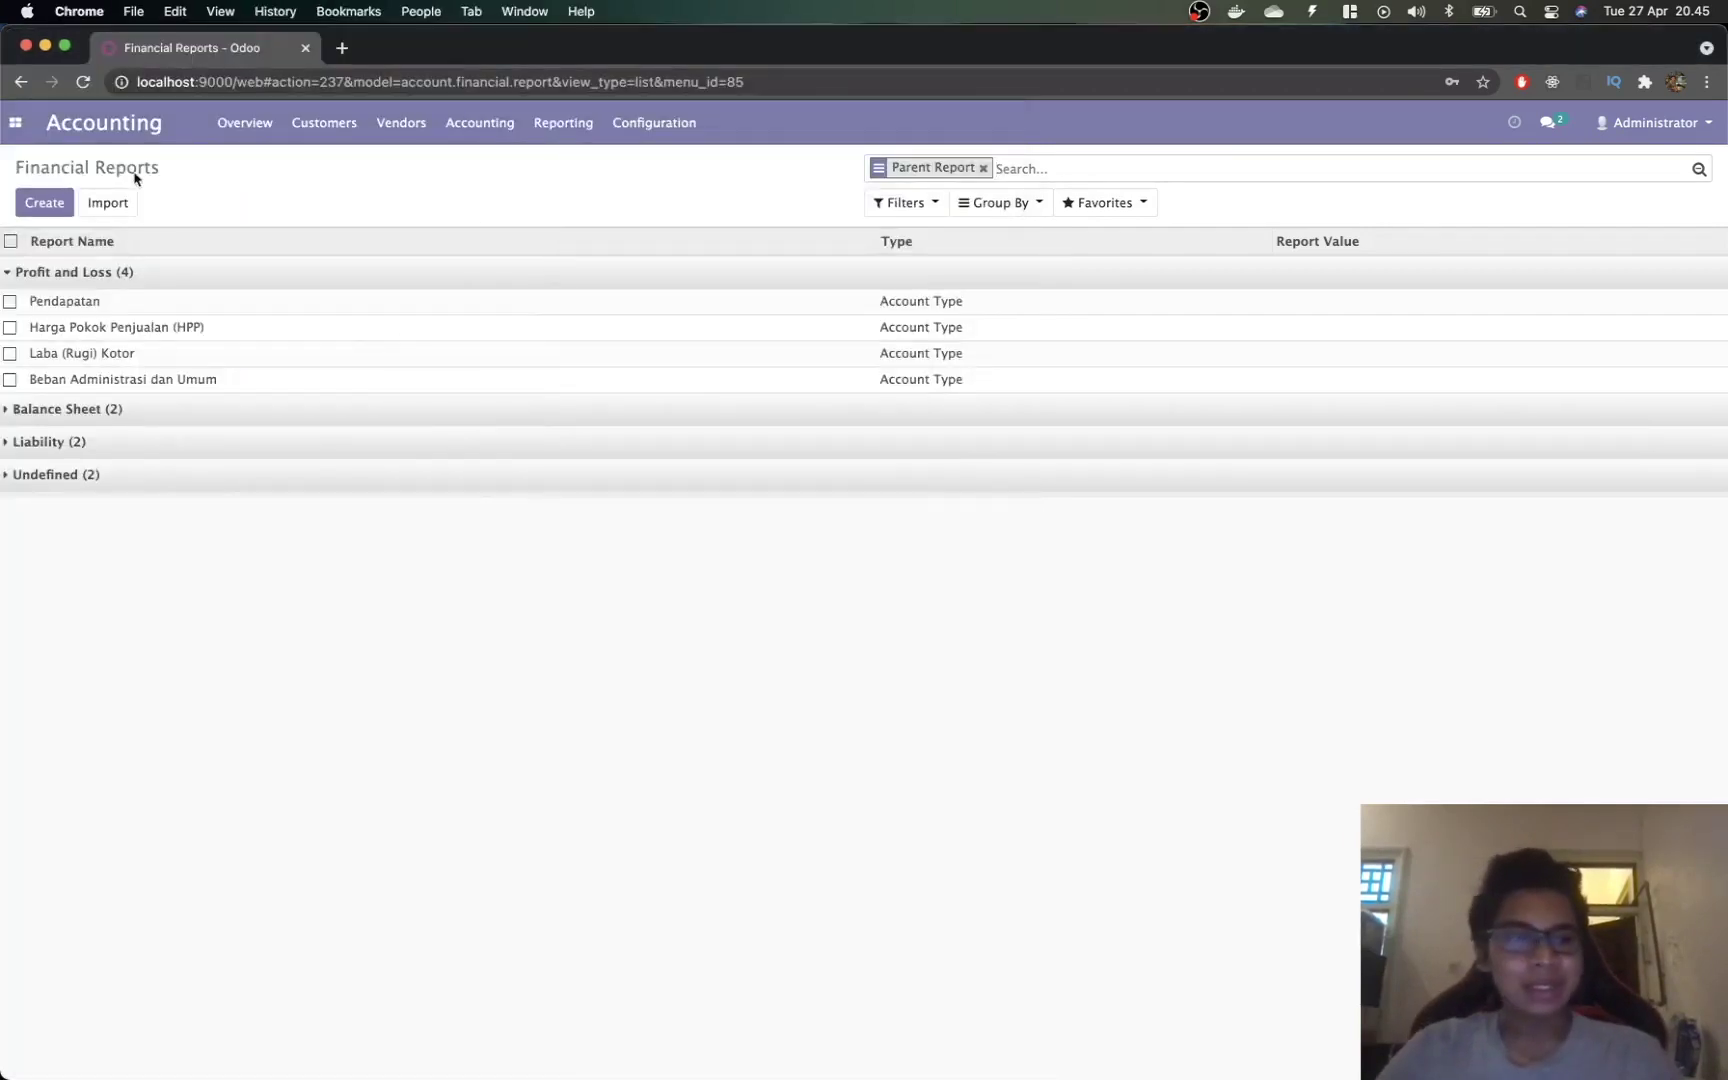
{"action": "left_click", "coordinate": [38, 199]}
{"action": "key", "text": "super+Tab"}
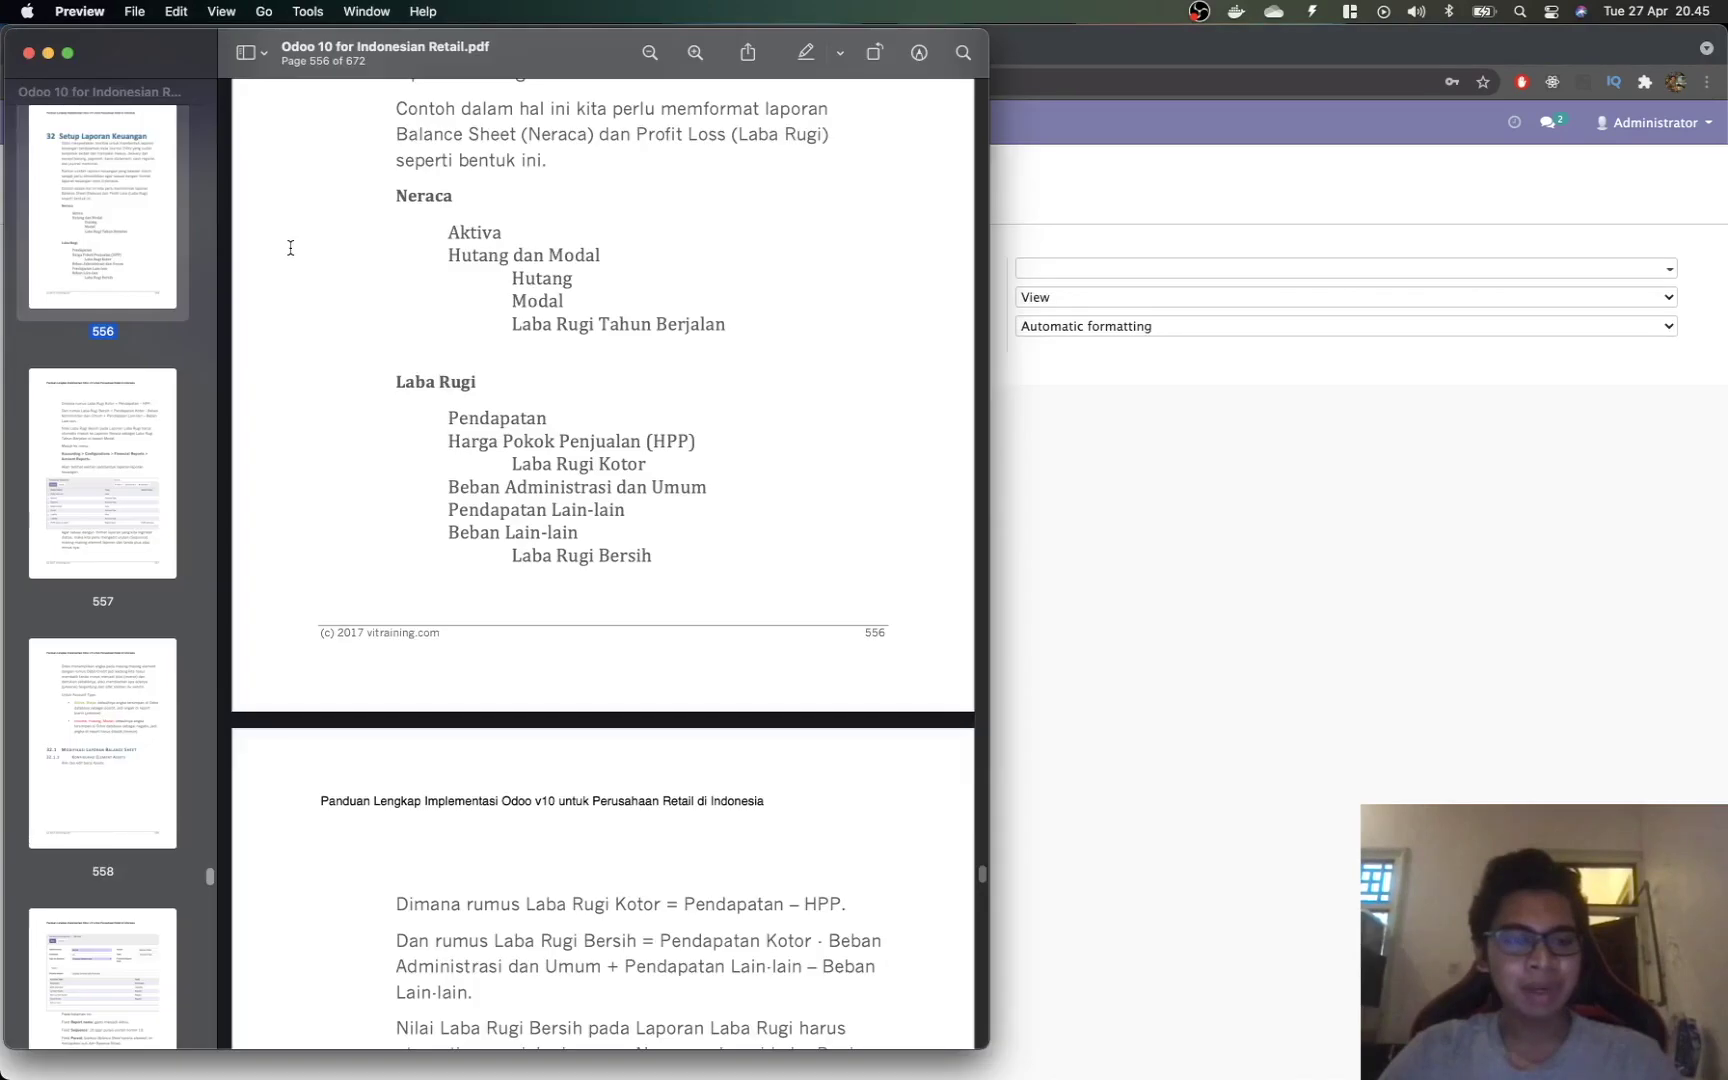
{"action": "key", "text": "super+Tab"}
{"action": "type", "text": "Pendapatan Lain"}
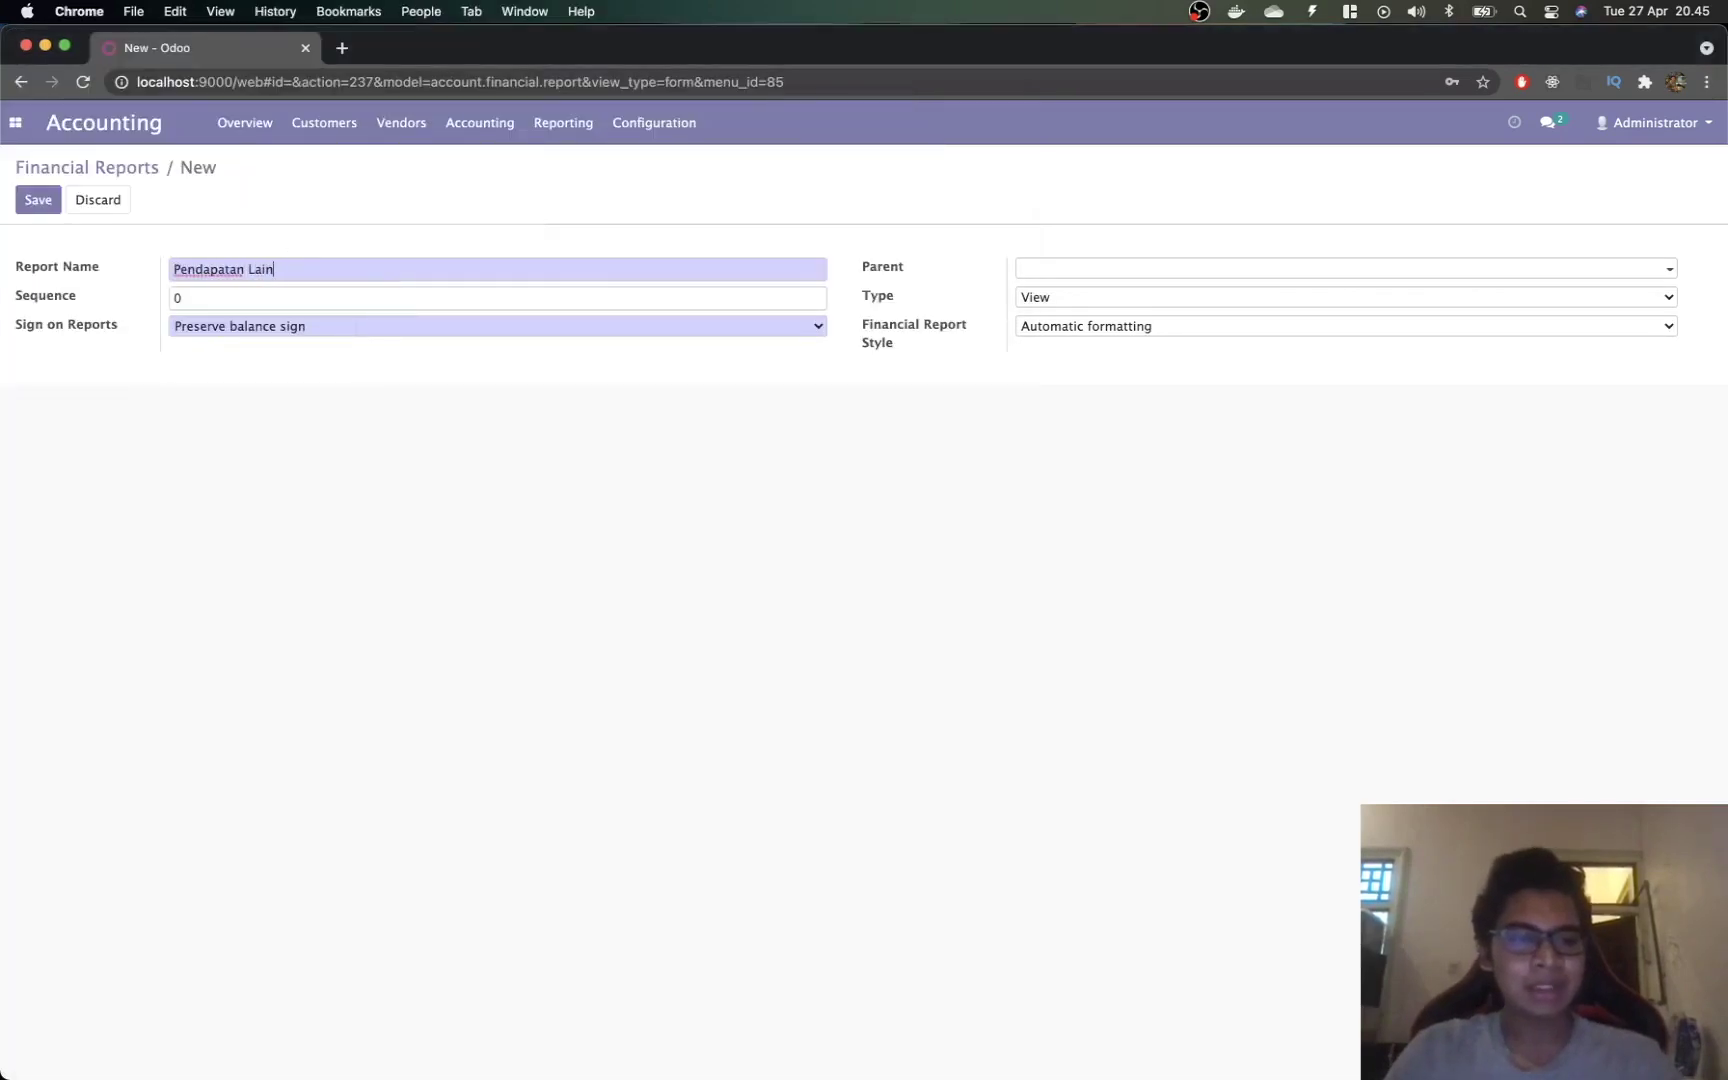
{"action": "key", "text": "super+Tab"}
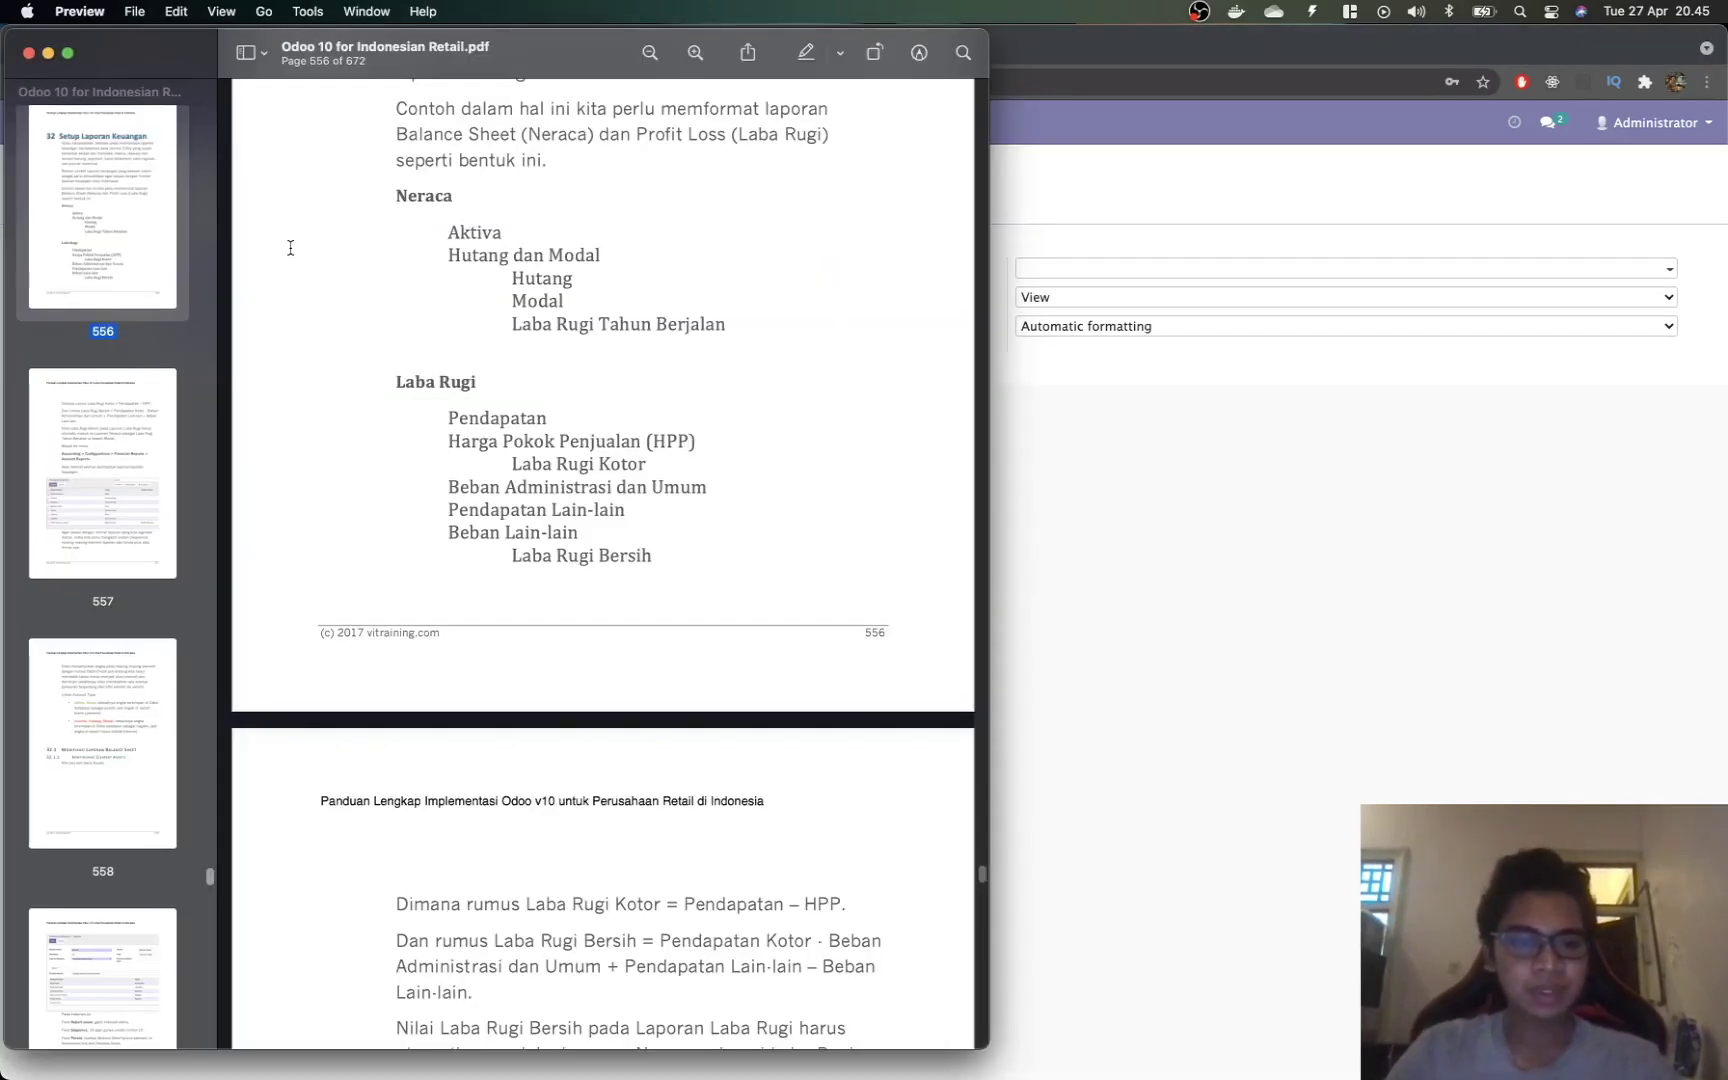
{"action": "key", "text": "super+Tab"}
{"action": "left_click", "coordinate": [267, 294]}
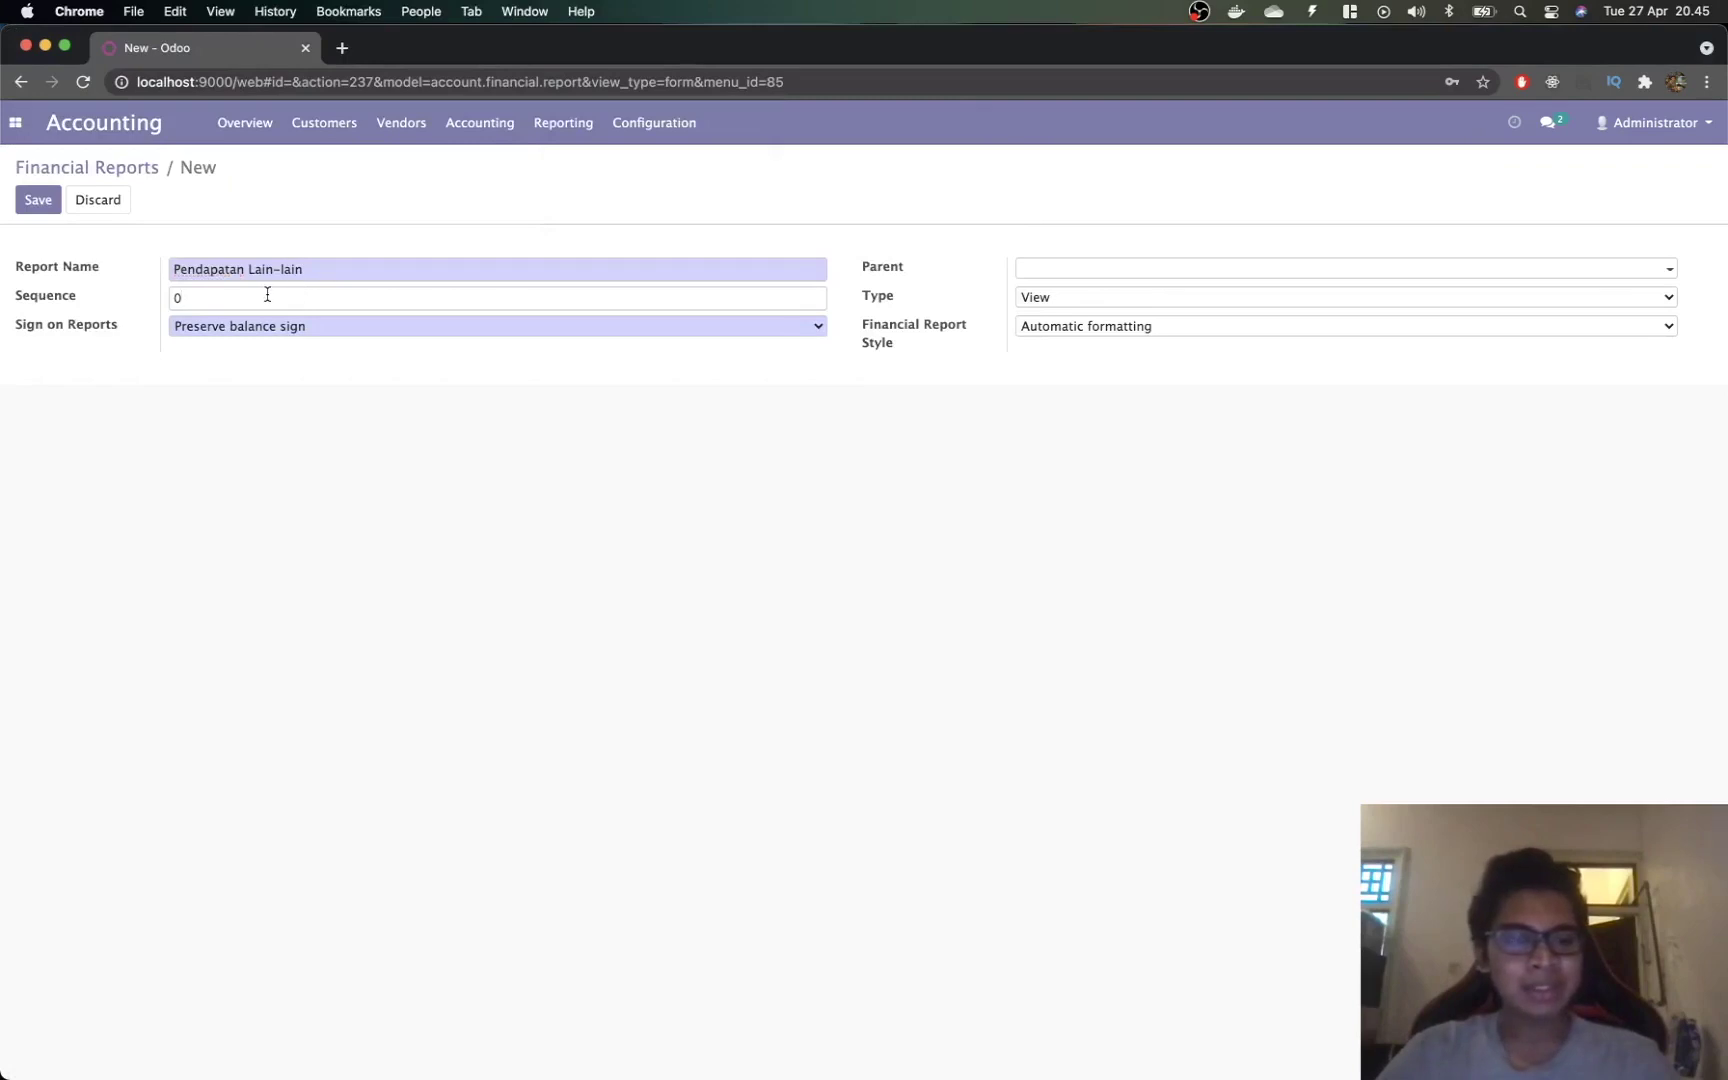
{"action": "left_click", "coordinate": [104, 195]}
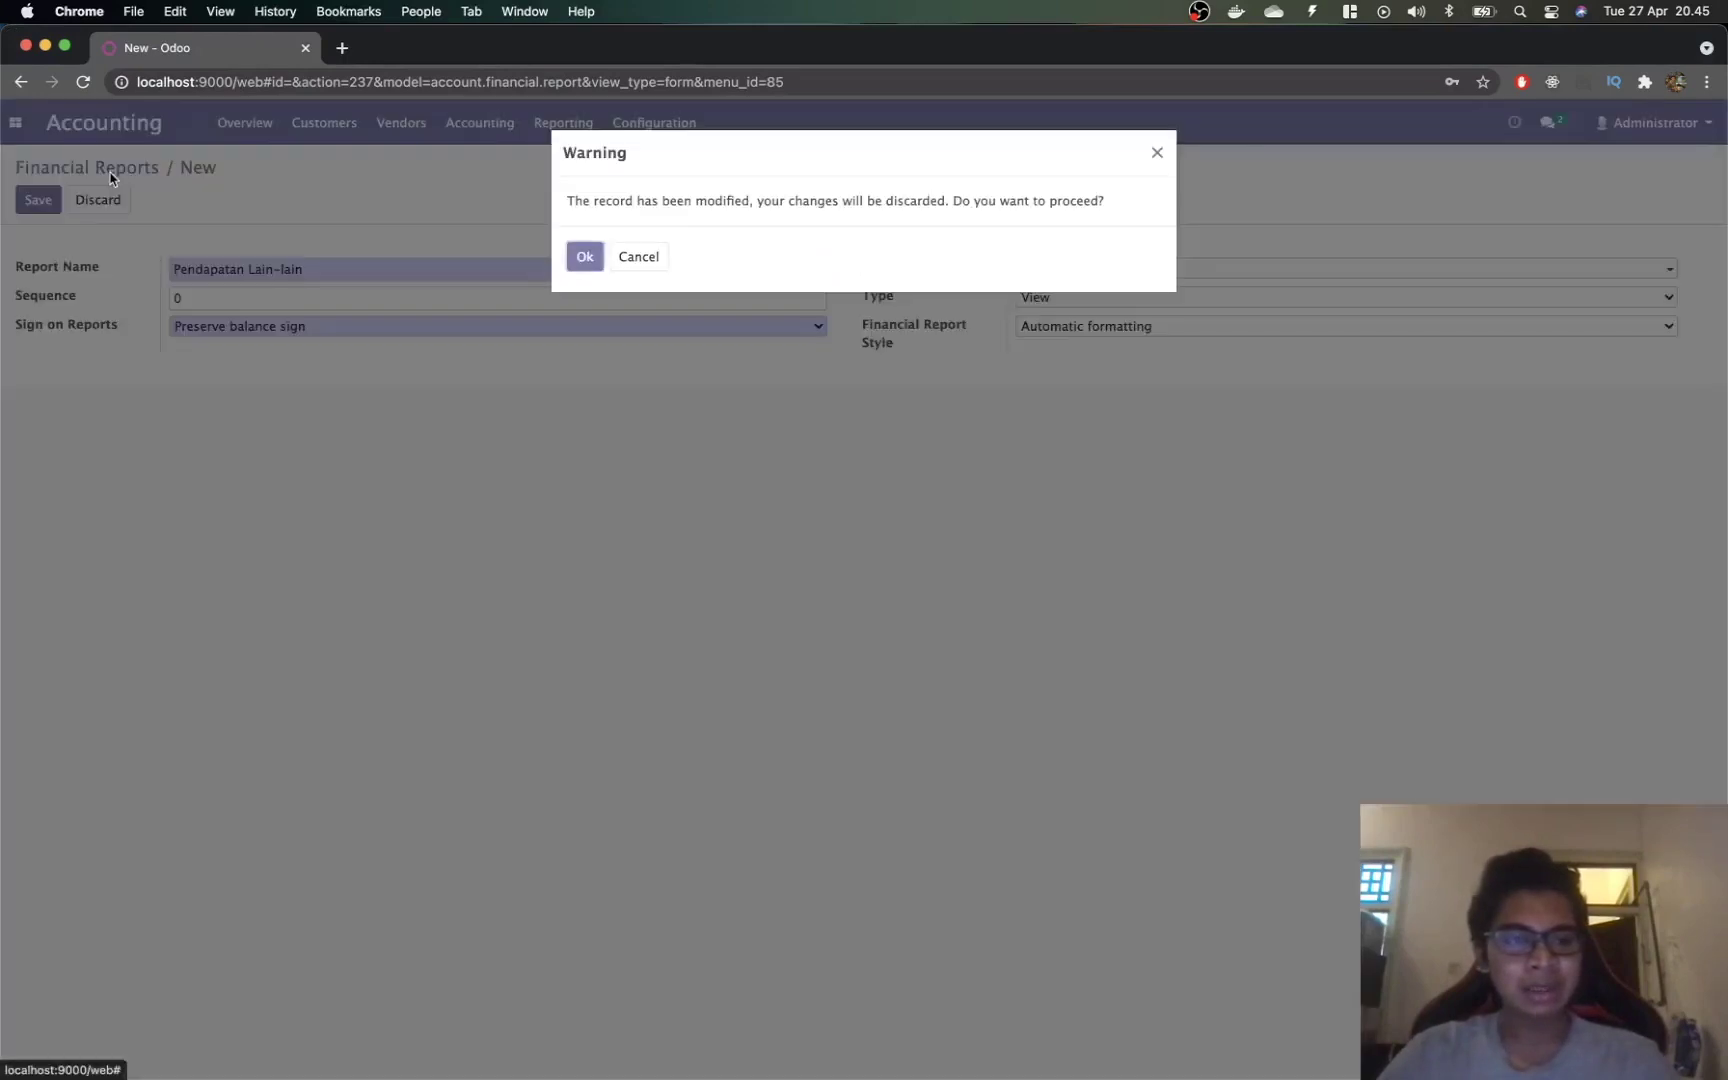
{"action": "left_click", "coordinate": [584, 258]}
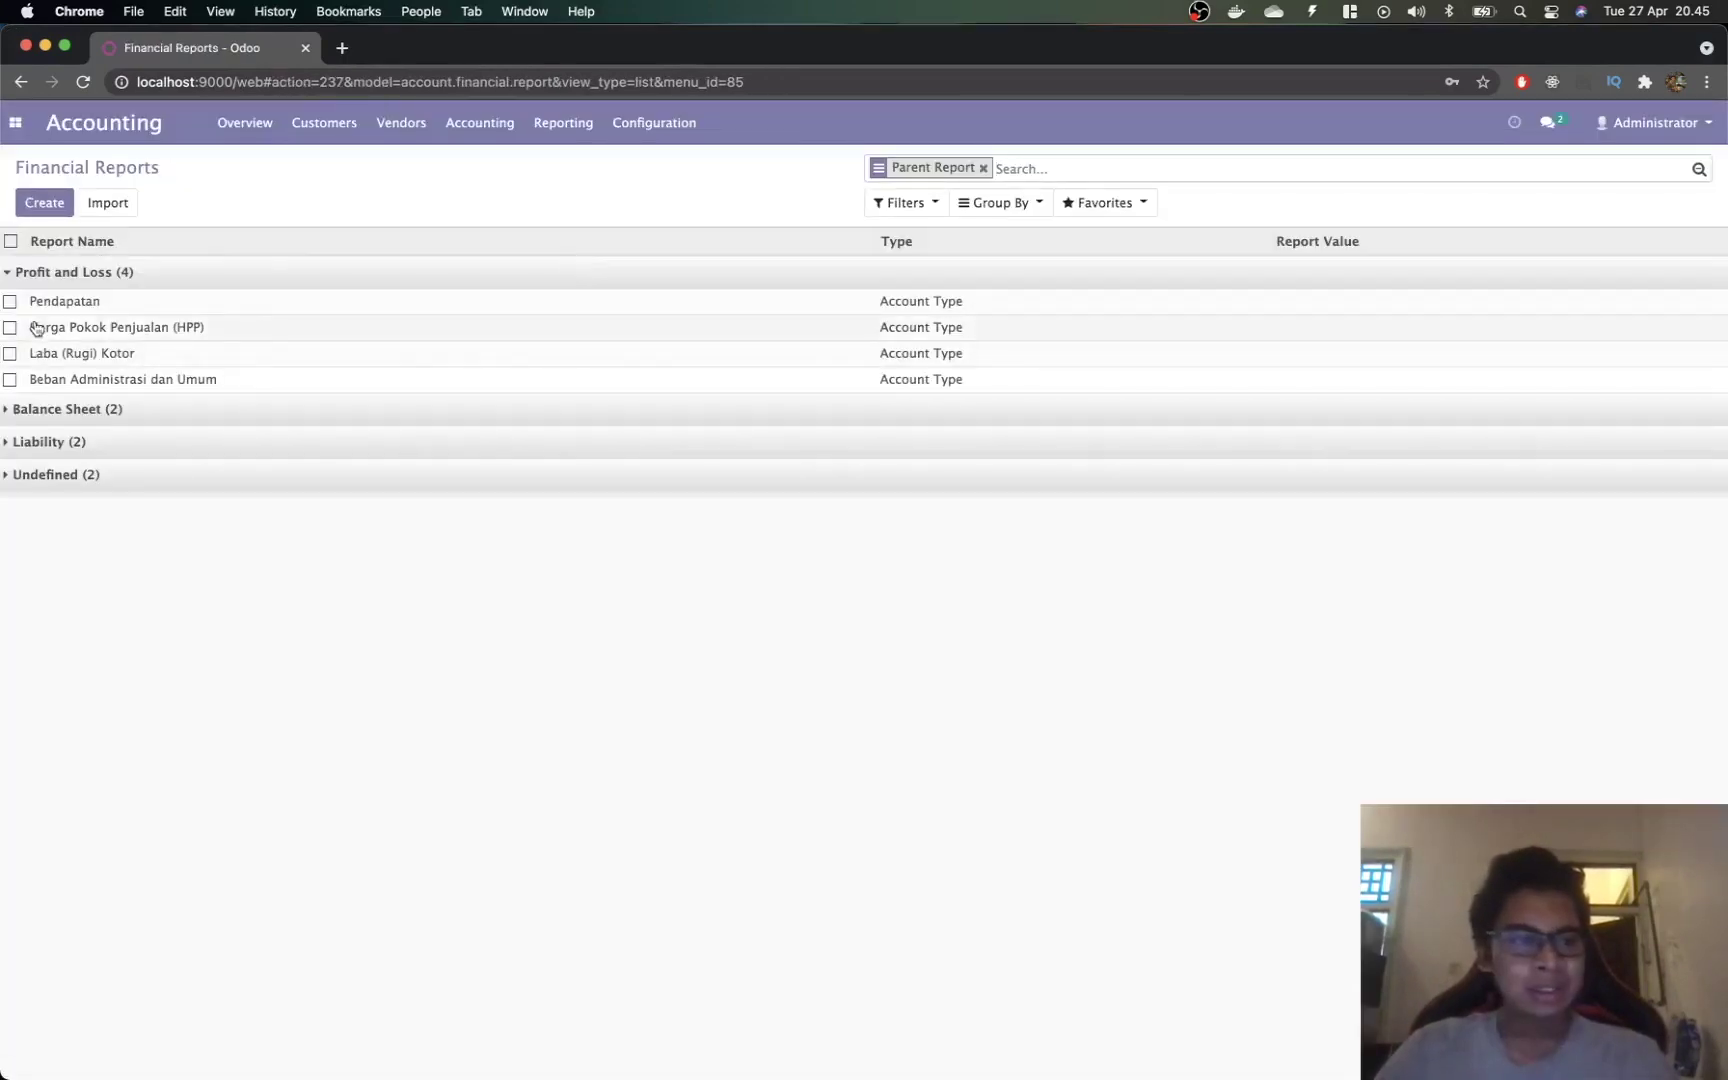
Step: Check the sequence of the Beban Administrasi dan Umum report and start a new financial report named Pendapatan Lain-lain
{"action": "left_click", "coordinate": [145, 379]}
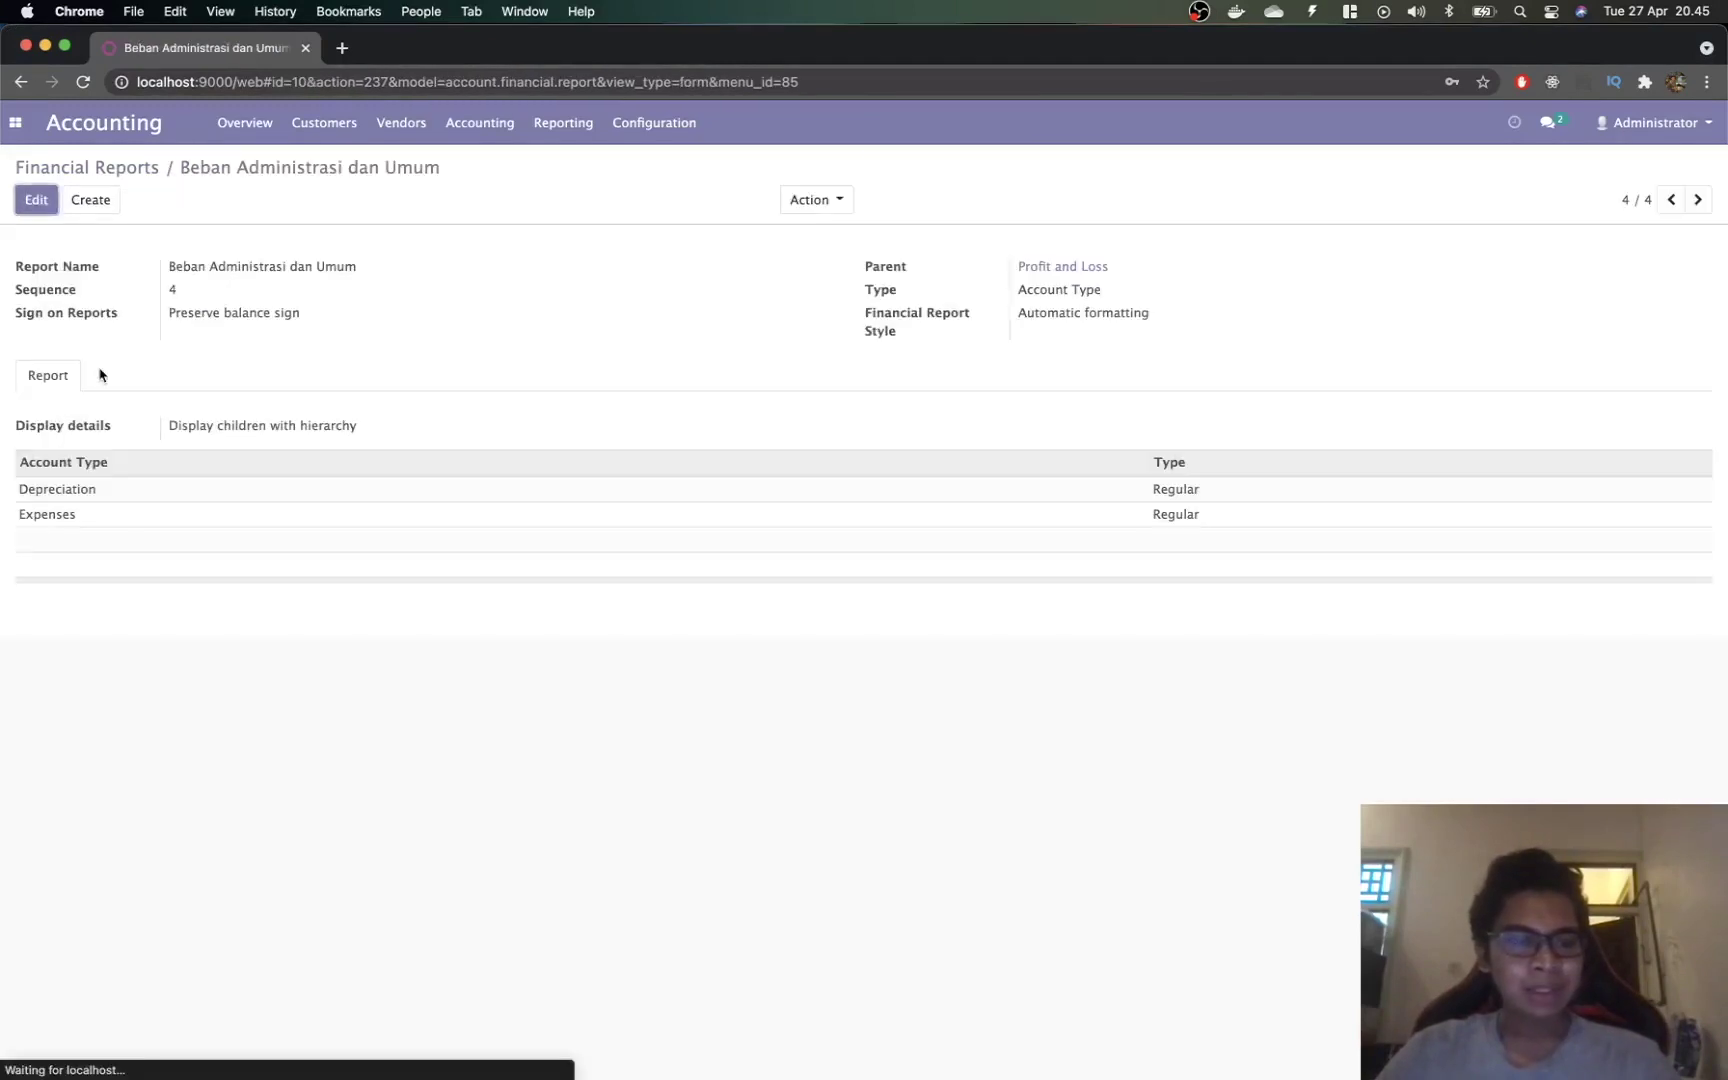
{"action": "left_click", "coordinate": [62, 168]}
{"action": "left_click", "coordinate": [40, 199]}
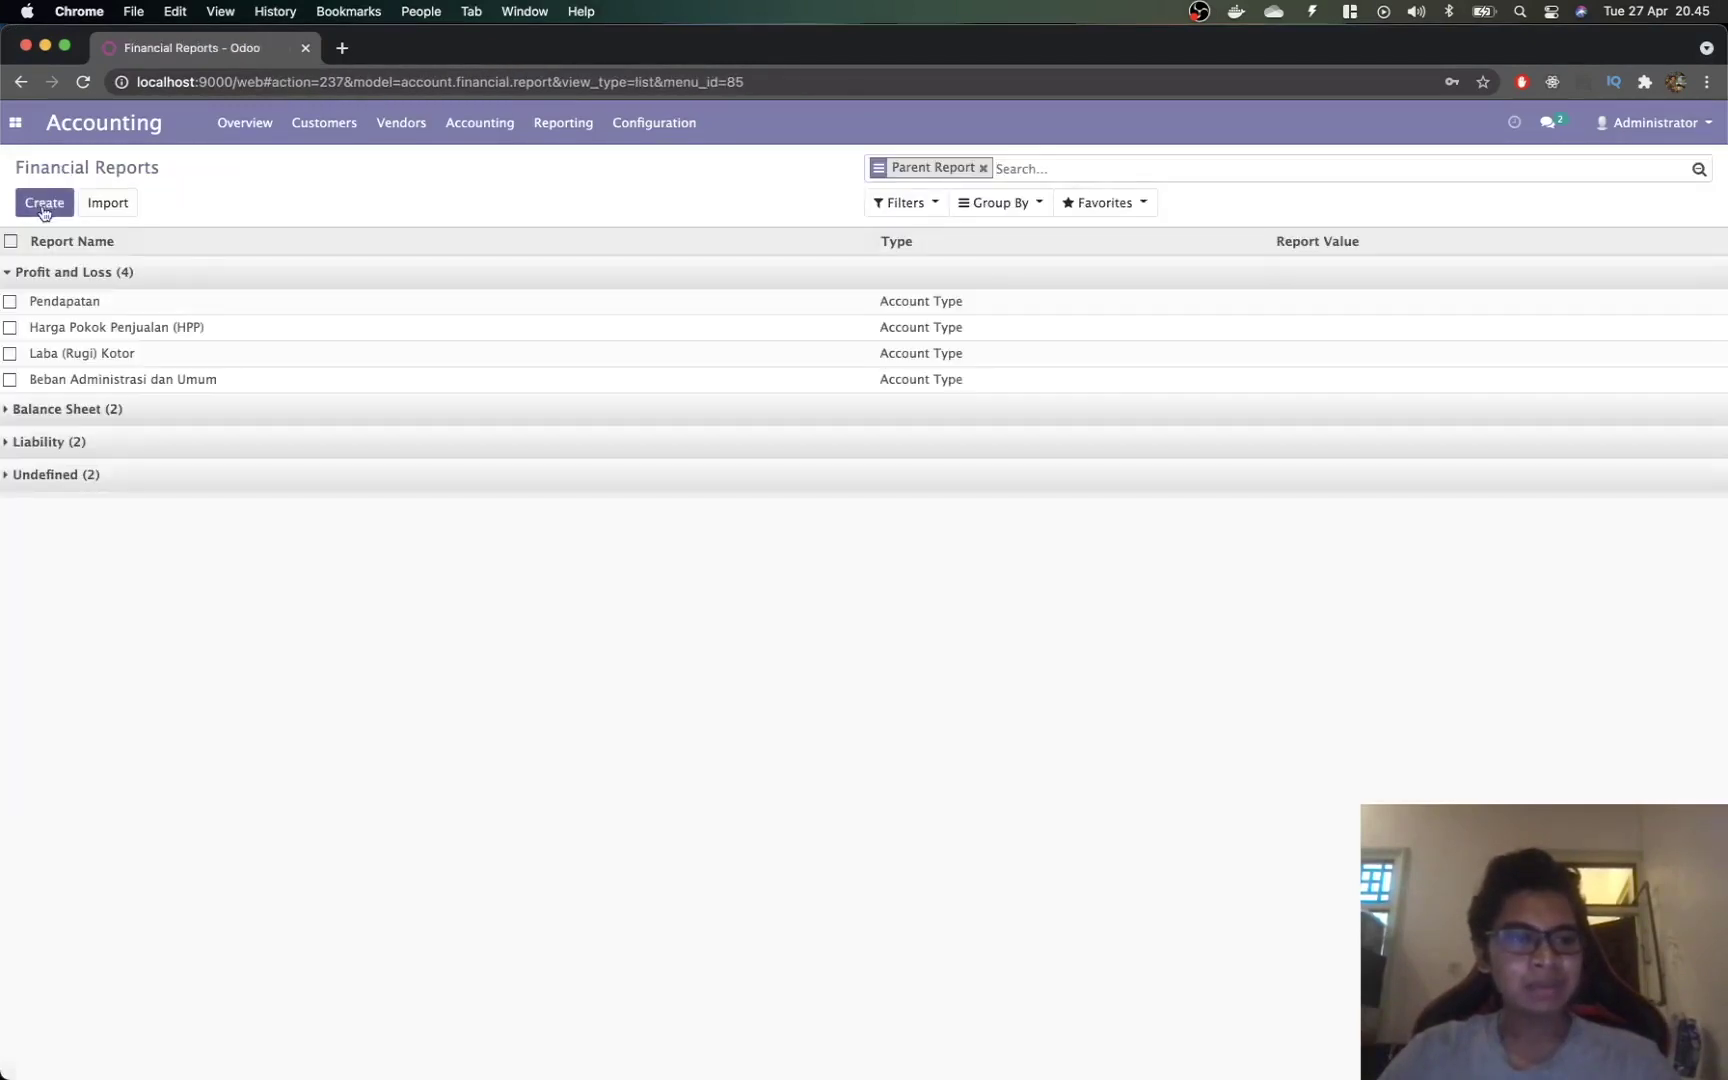
{"action": "type", "text": "Pendapatan L"}
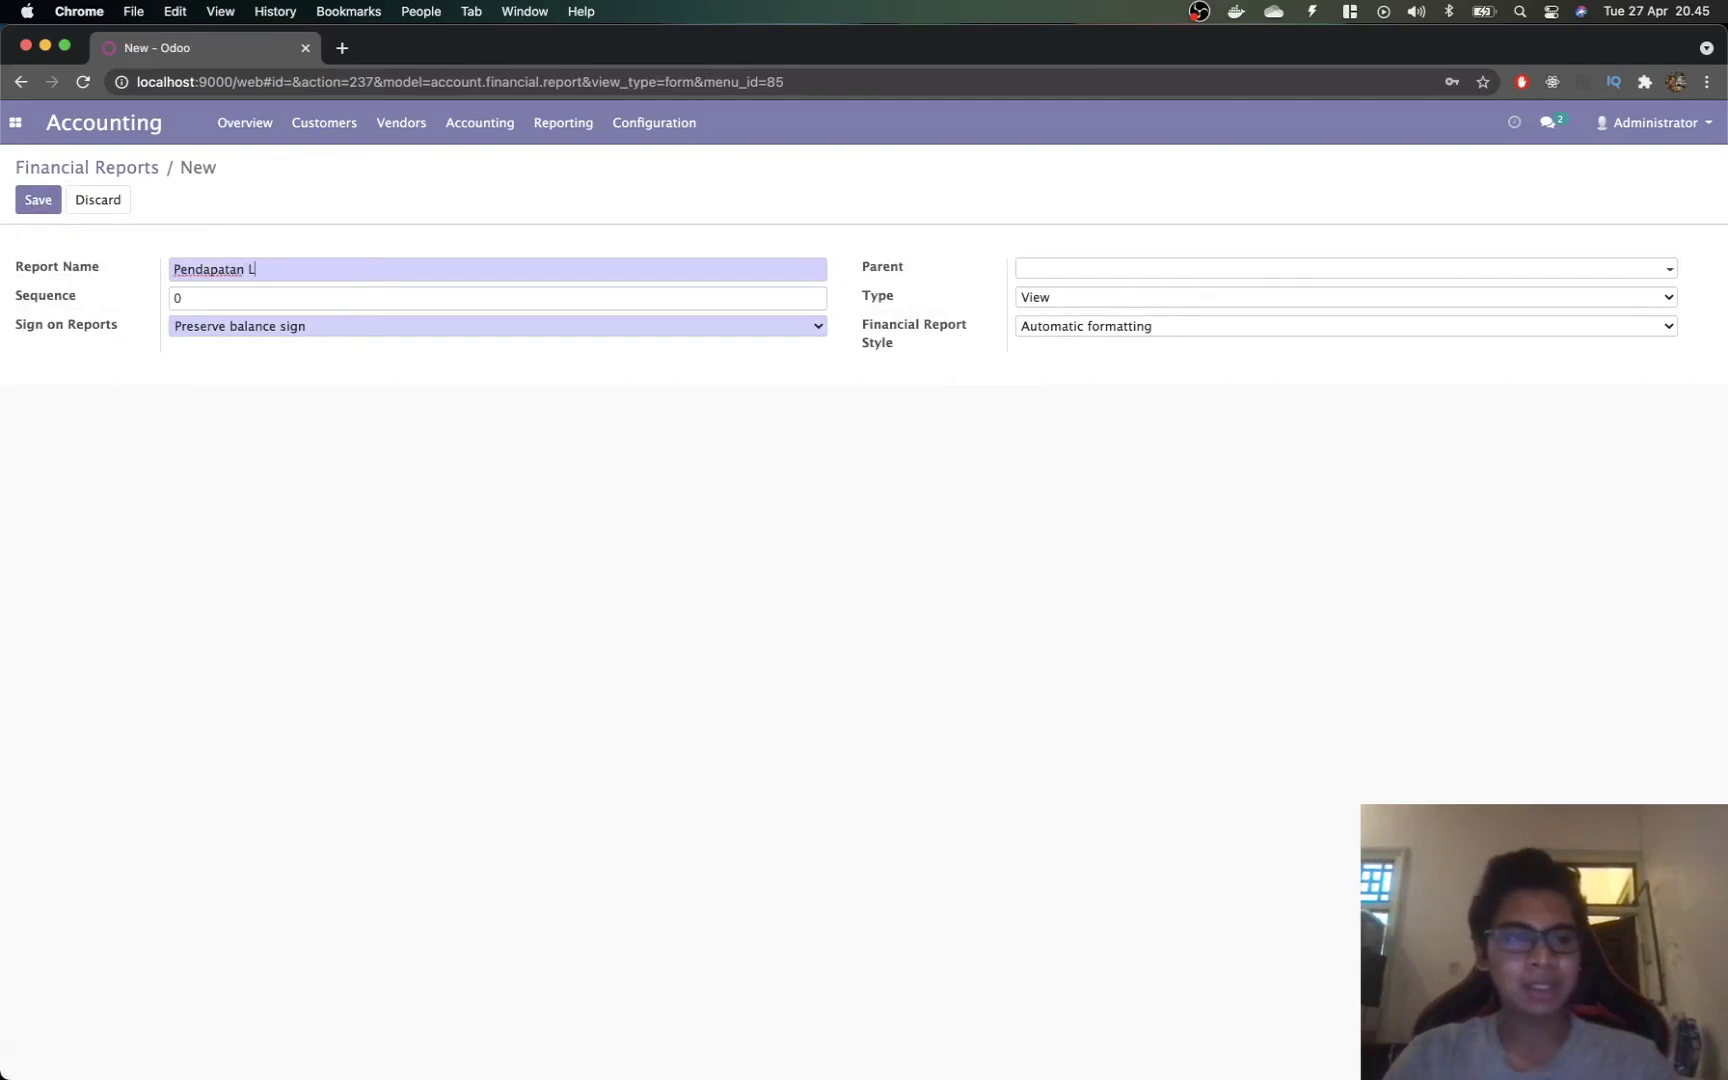
{"action": "type", "text": "ain-lain"}
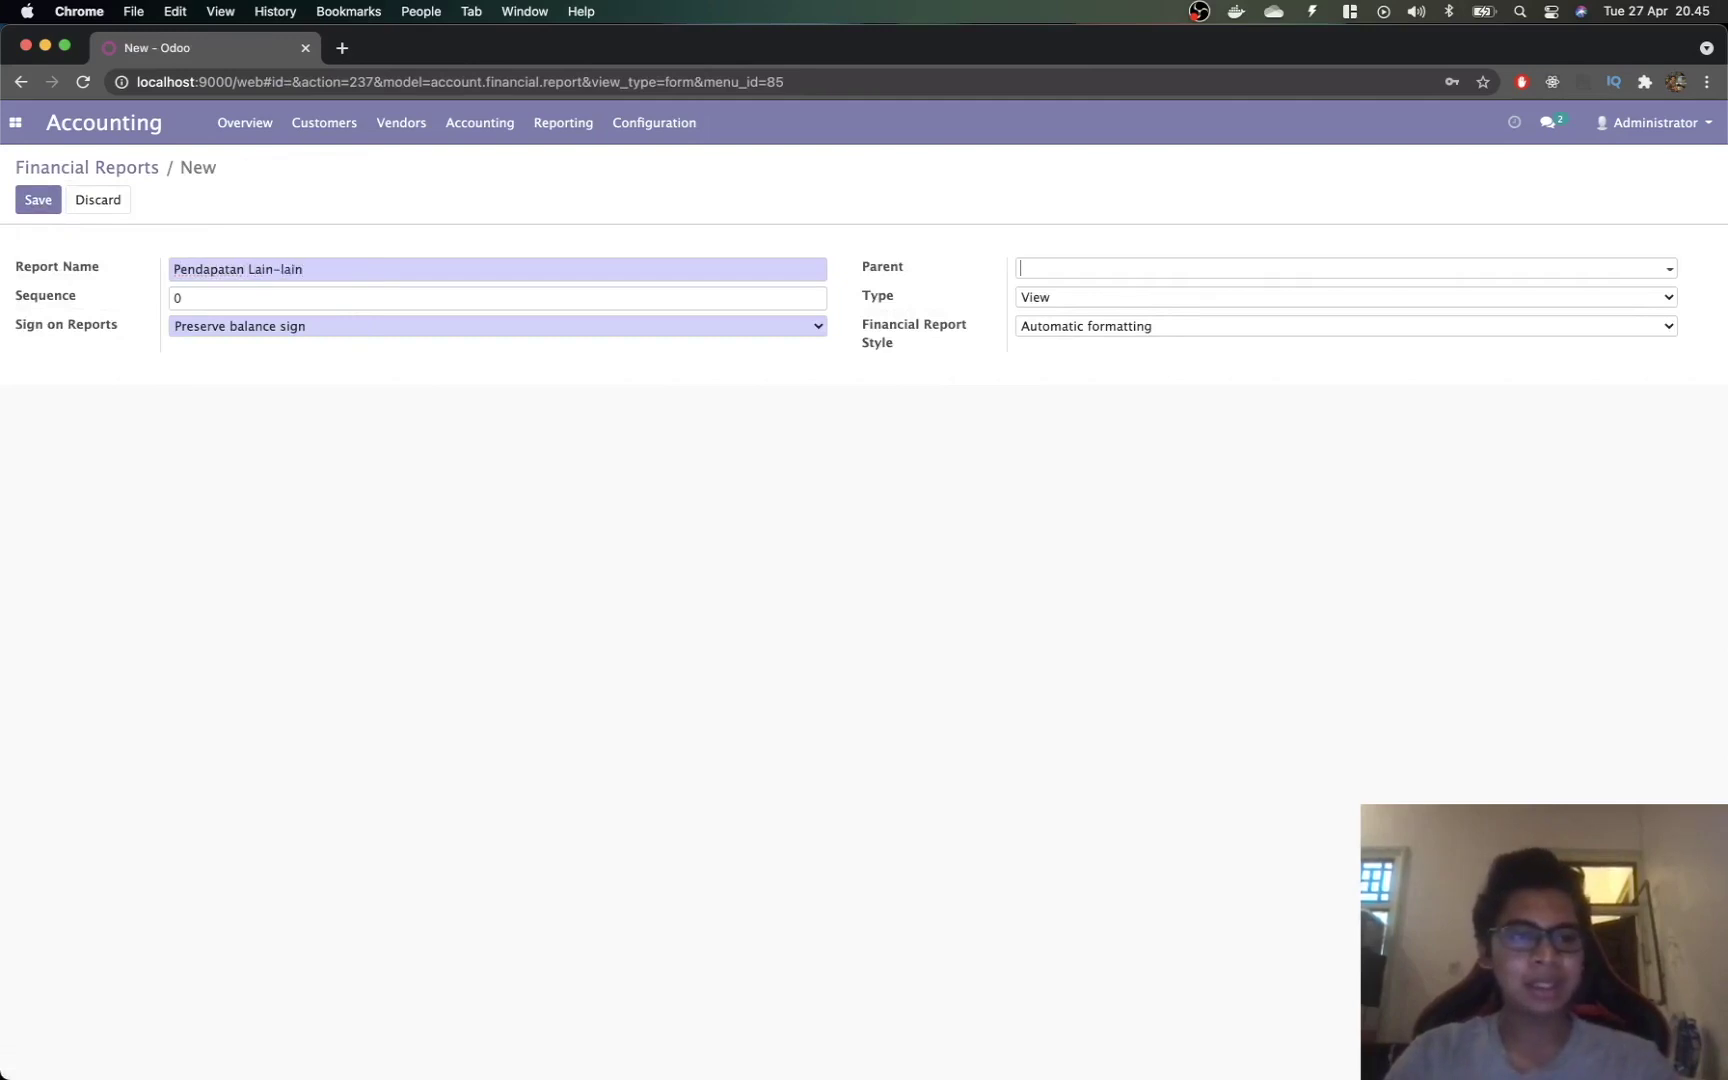
Step: Set the Pendapatan Lain-lain report's sequence to 5 and its parent to Profit and Loss
{"action": "left_click", "coordinate": [360, 296]}
{"action": "key", "text": "BackSpace"}
{"action": "type", "text": "5"}
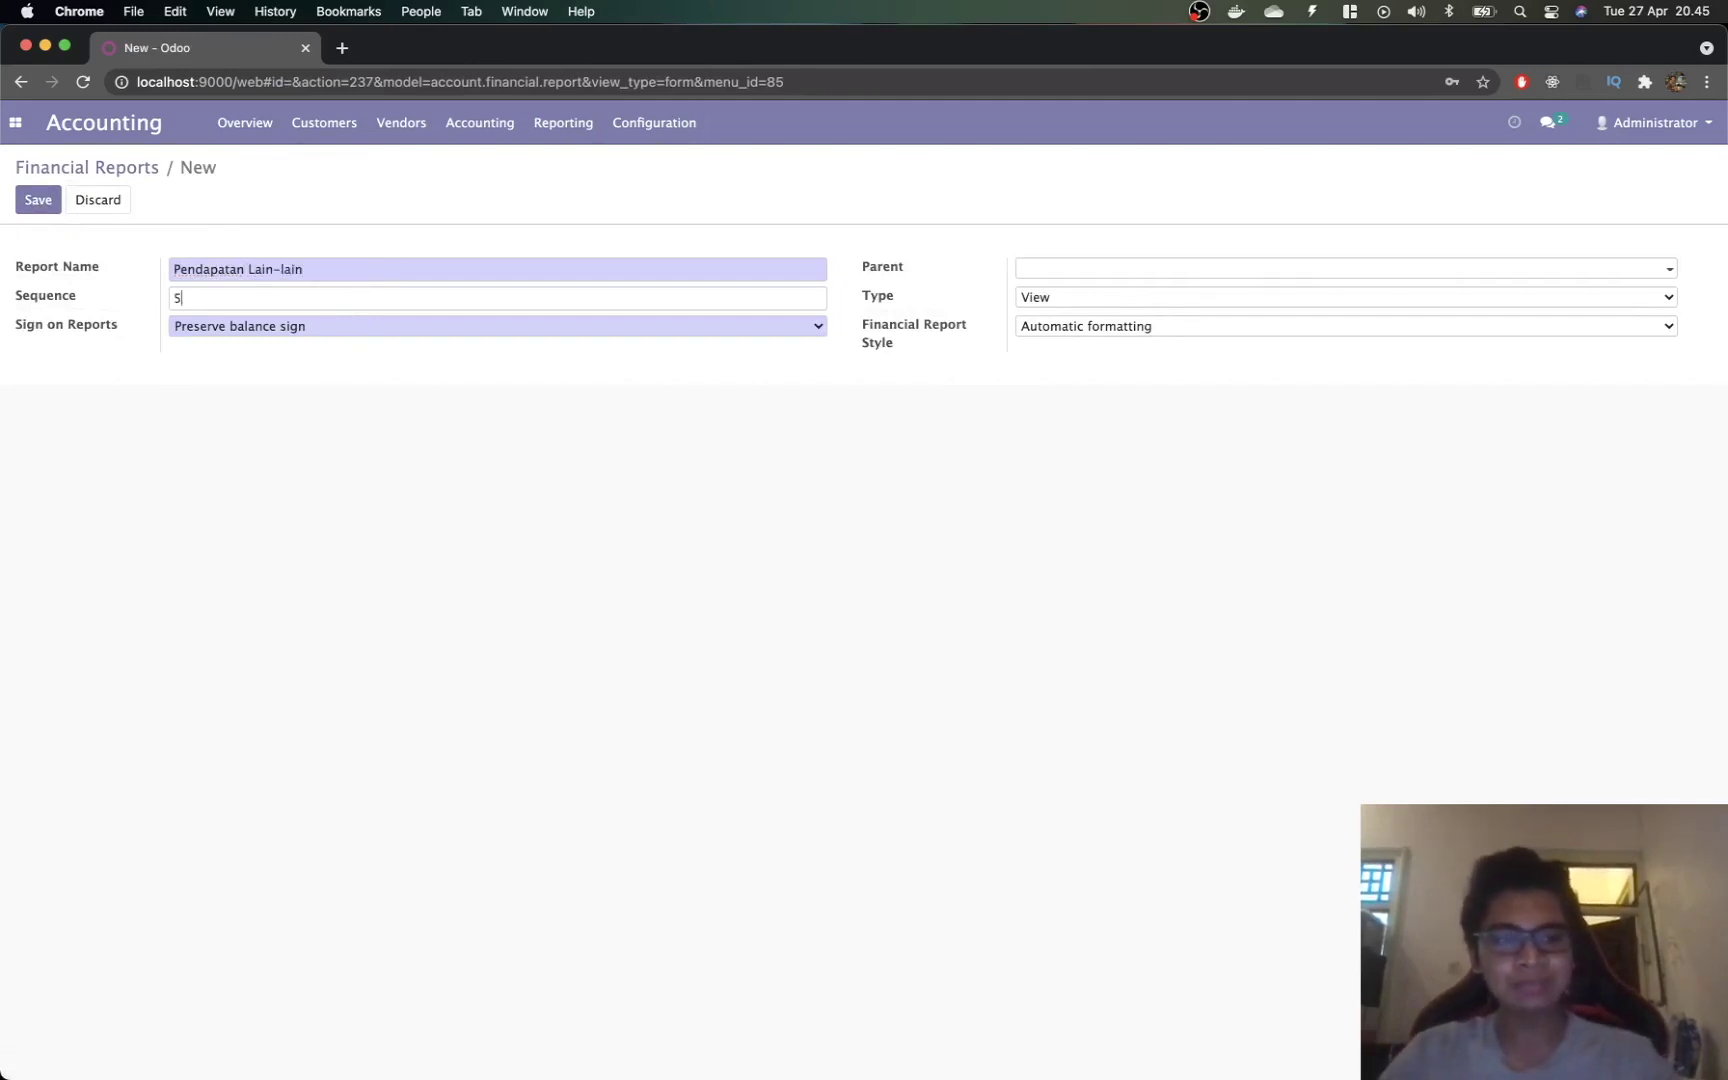
{"action": "left_click", "coordinate": [1103, 272]}
{"action": "key", "text": "super+Tab"}
{"action": "key", "text": "super+Tab"}
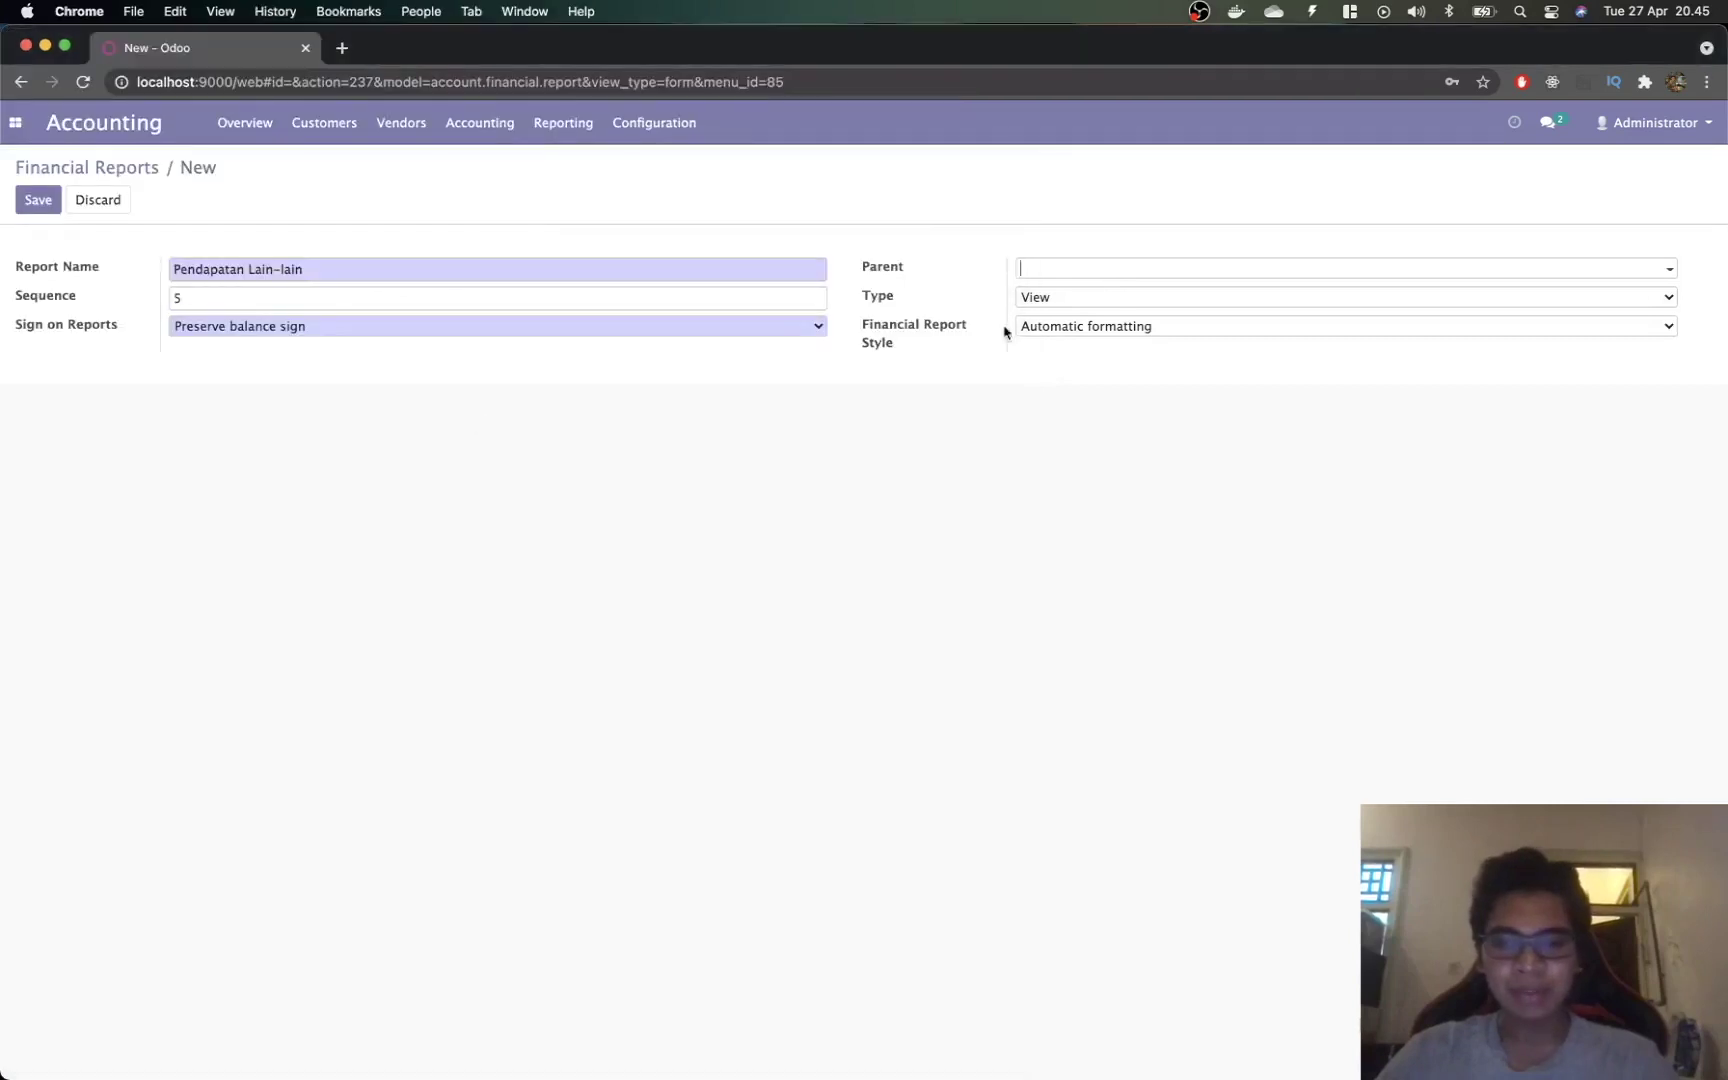
{"action": "left_click", "coordinate": [1053, 272]}
{"action": "left_click", "coordinate": [1067, 300]}
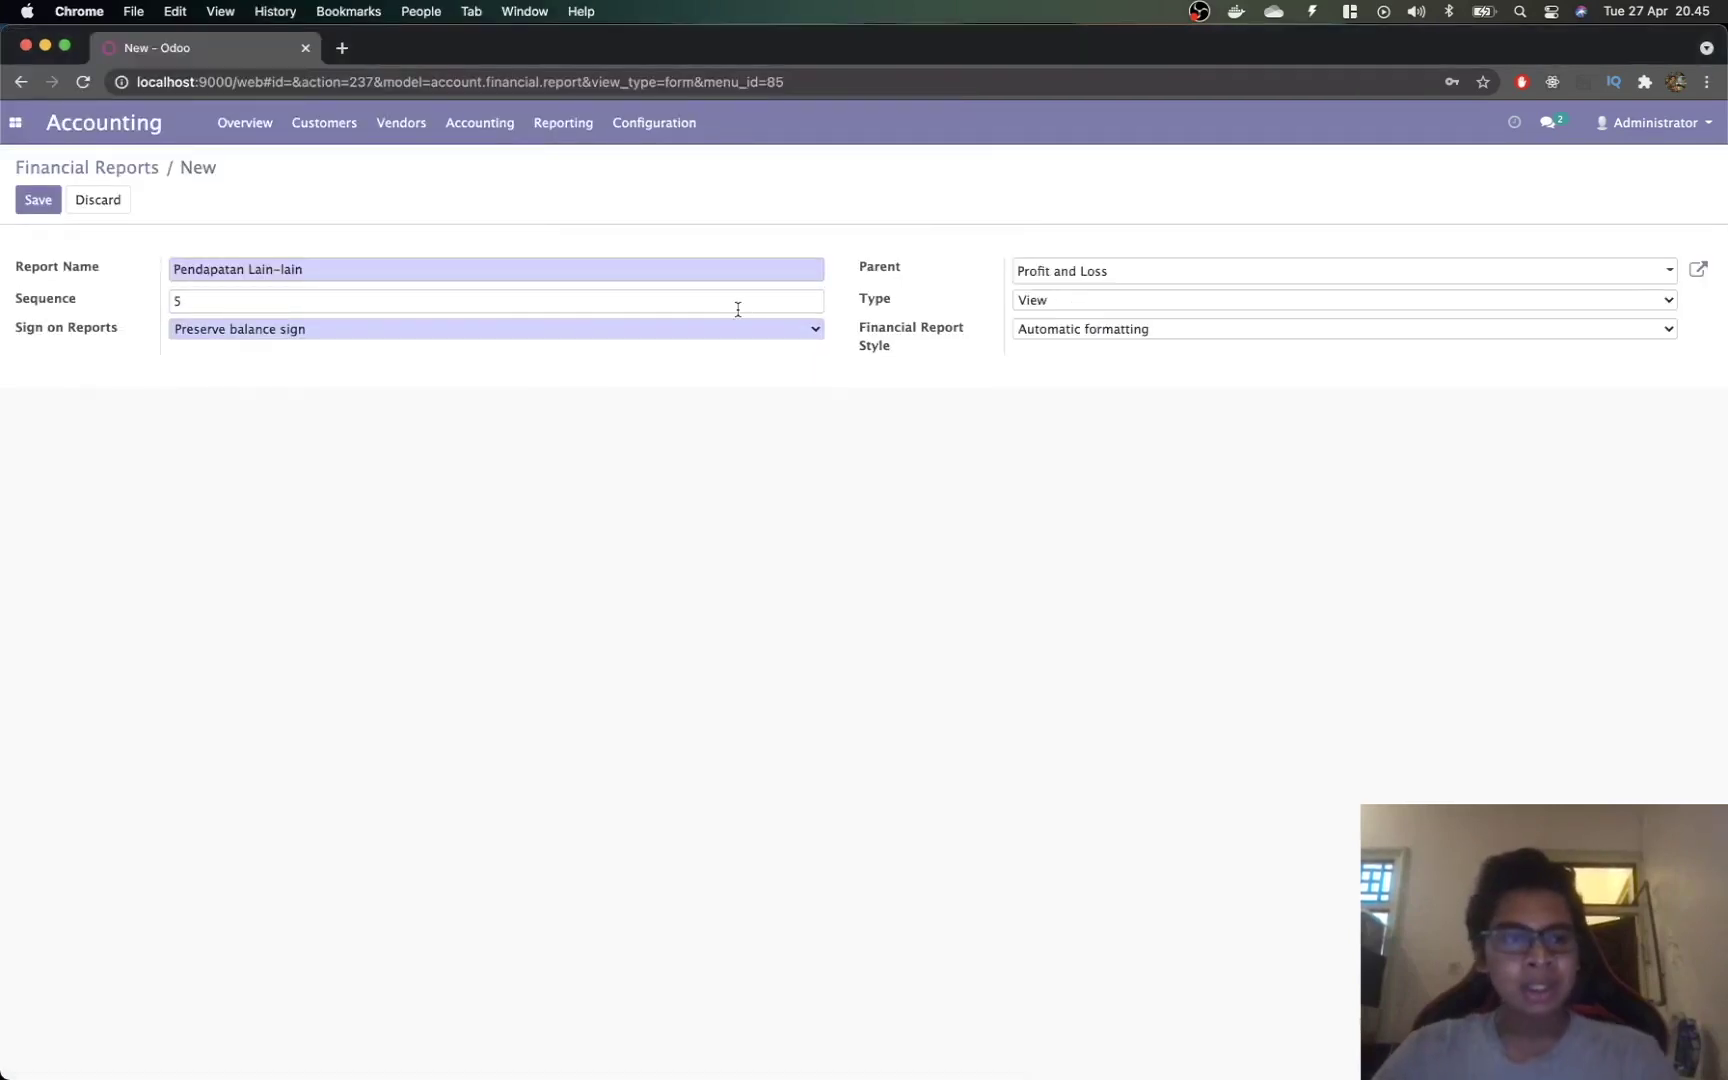
Step: Set the Pendapatan Lain-lain report's type to Account Type and add the Other Income account type
{"action": "left_click", "coordinate": [1090, 305]}
{"action": "left_click", "coordinate": [1099, 345]}
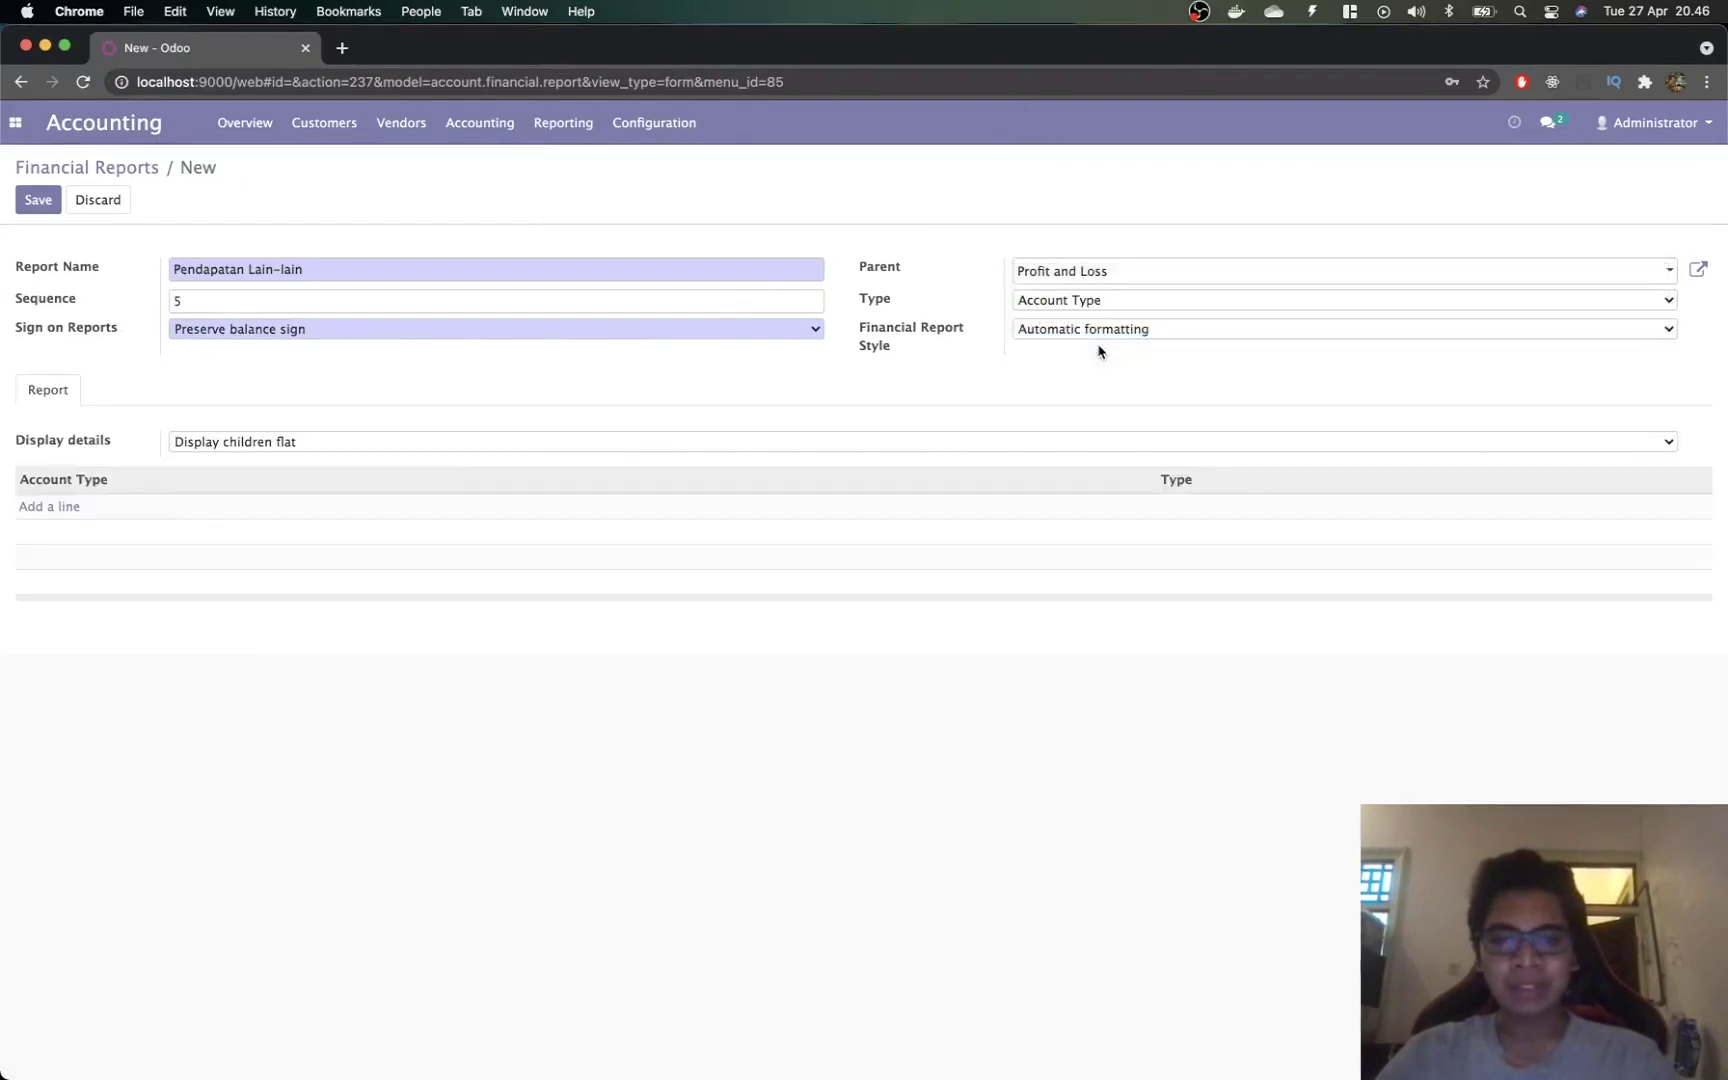
{"action": "left_click", "coordinate": [40, 508]}
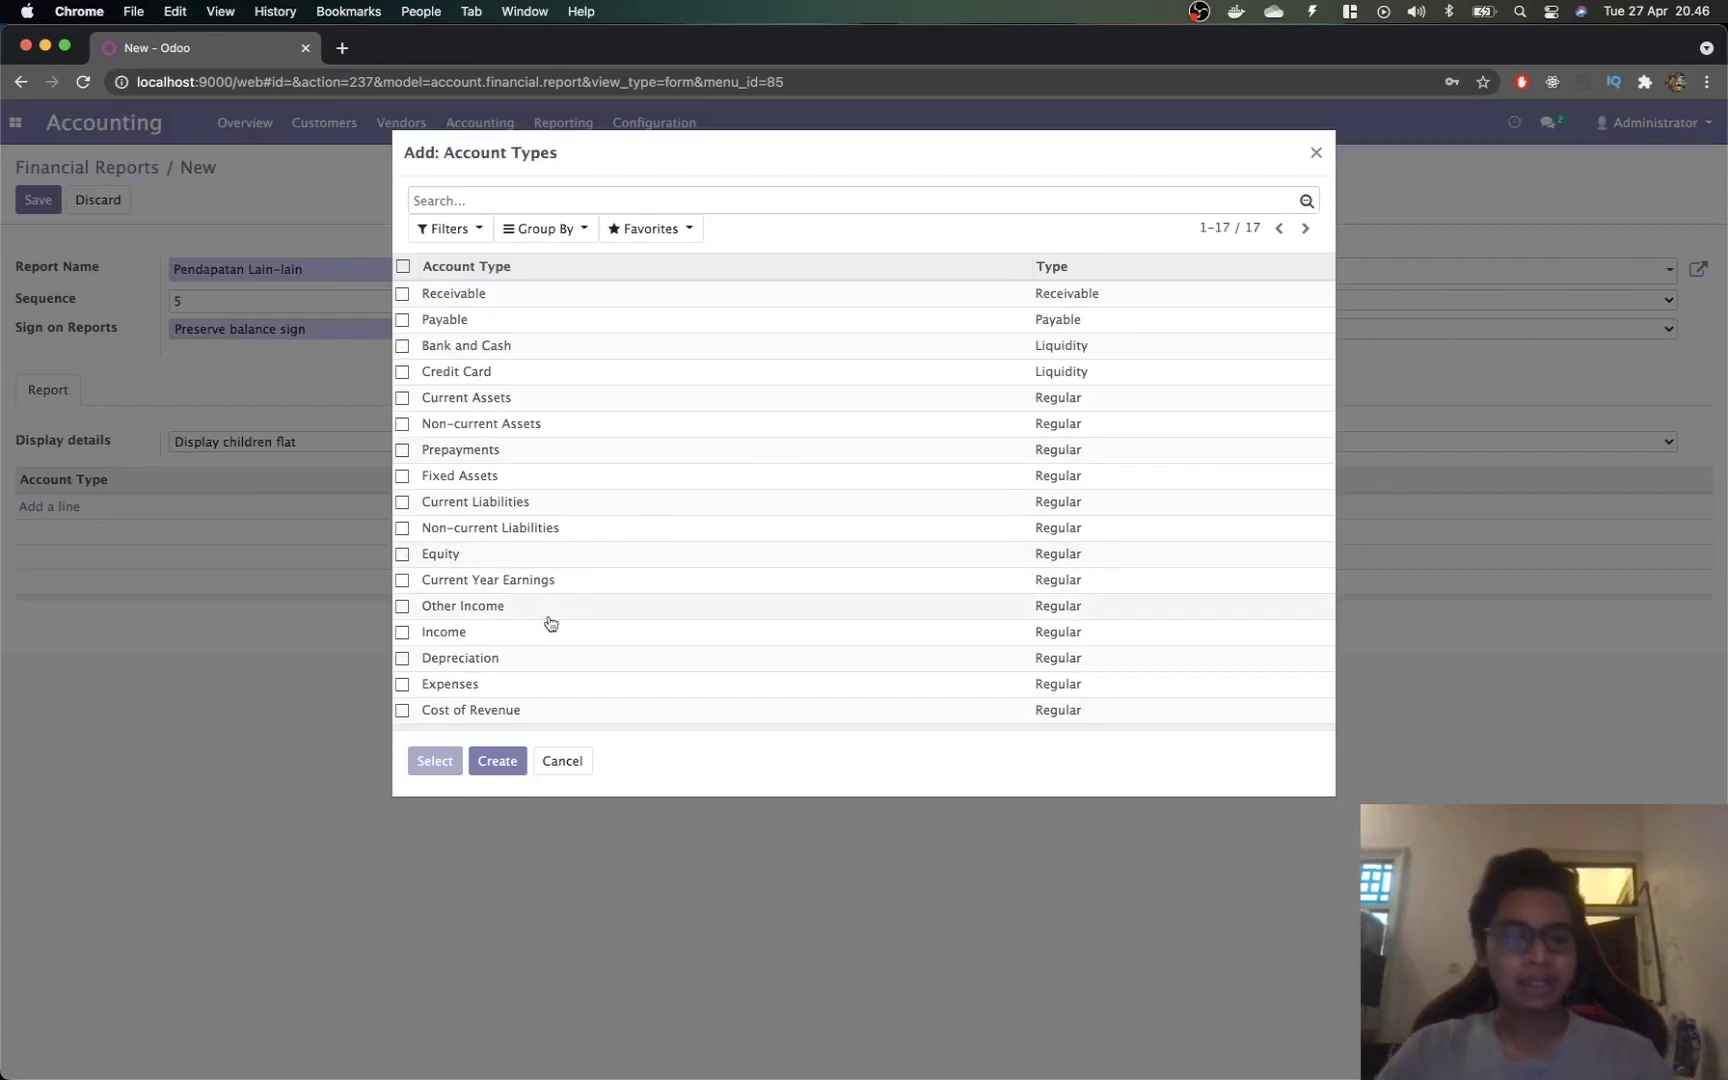
{"action": "left_click", "coordinate": [471, 607]}
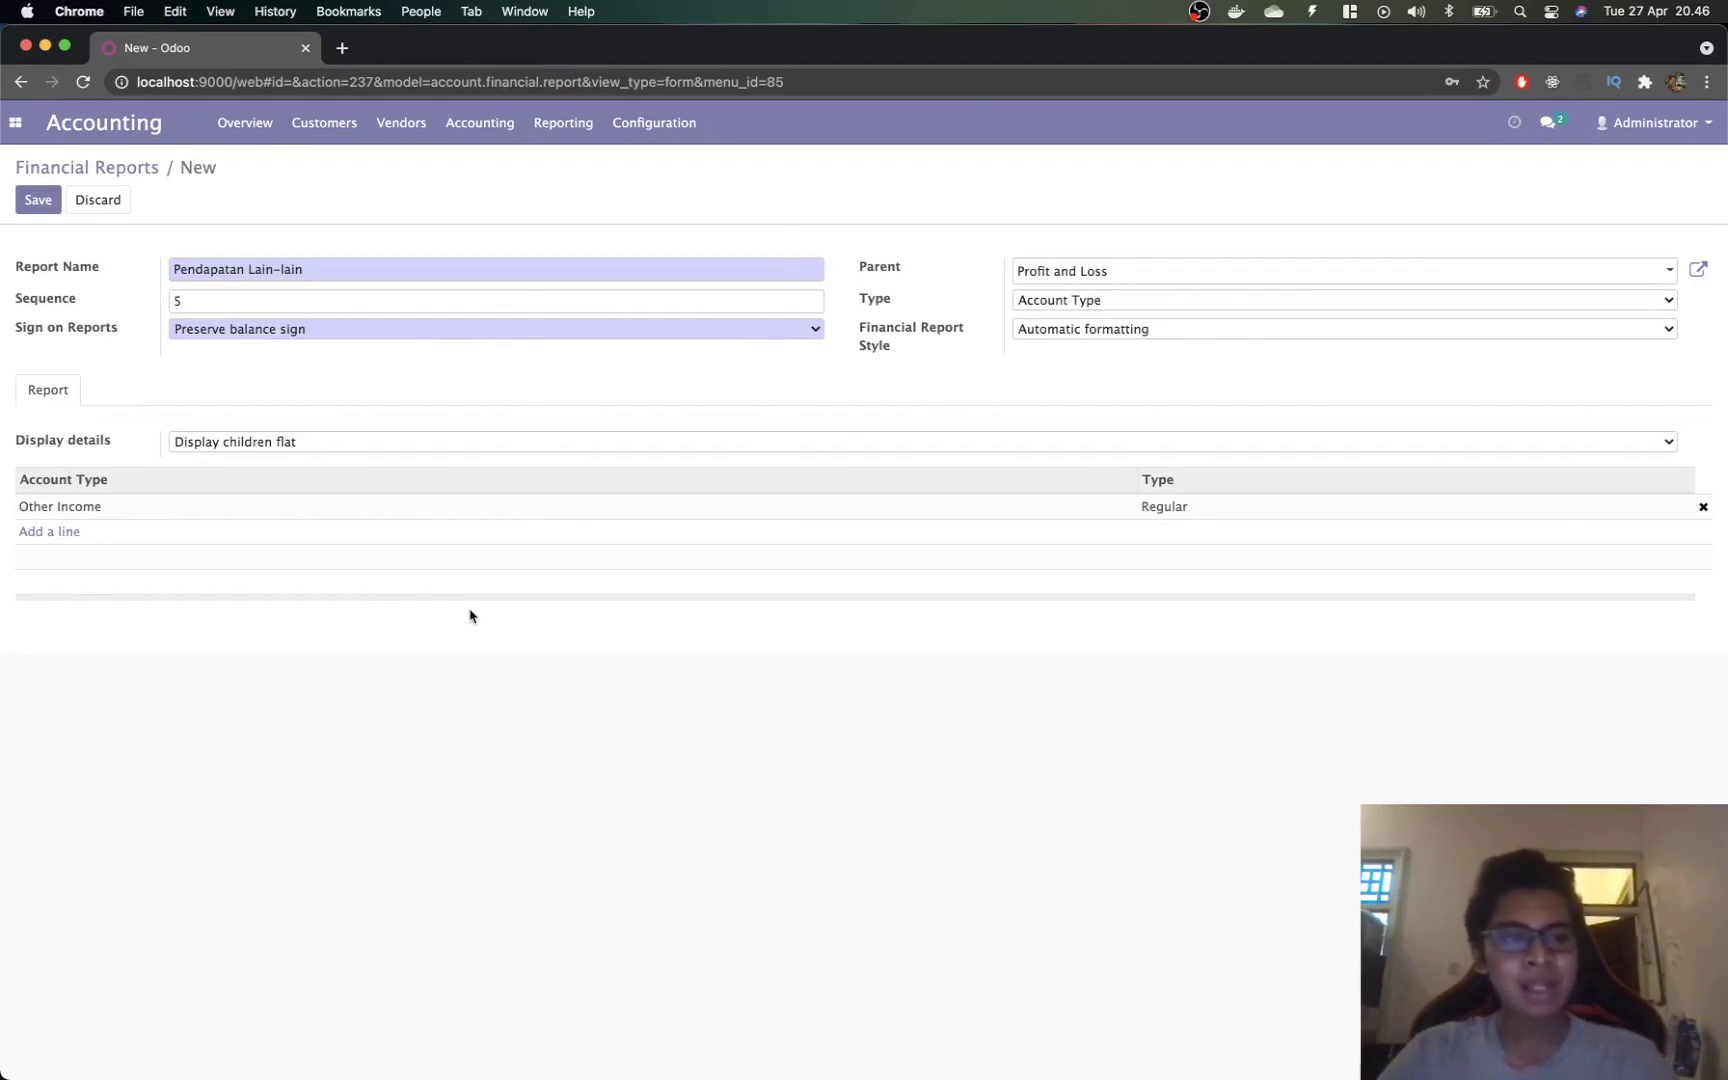
Step: Check the guide's sign rule for income, set Pendapatan Lain-lain's sign on reports to Reverse balance sign, and save the report
{"action": "key", "text": "super+Tab"}
{"action": "scroll", "coordinate": [470, 609], "scroll_direction": "down", "scroll_amount": 10}
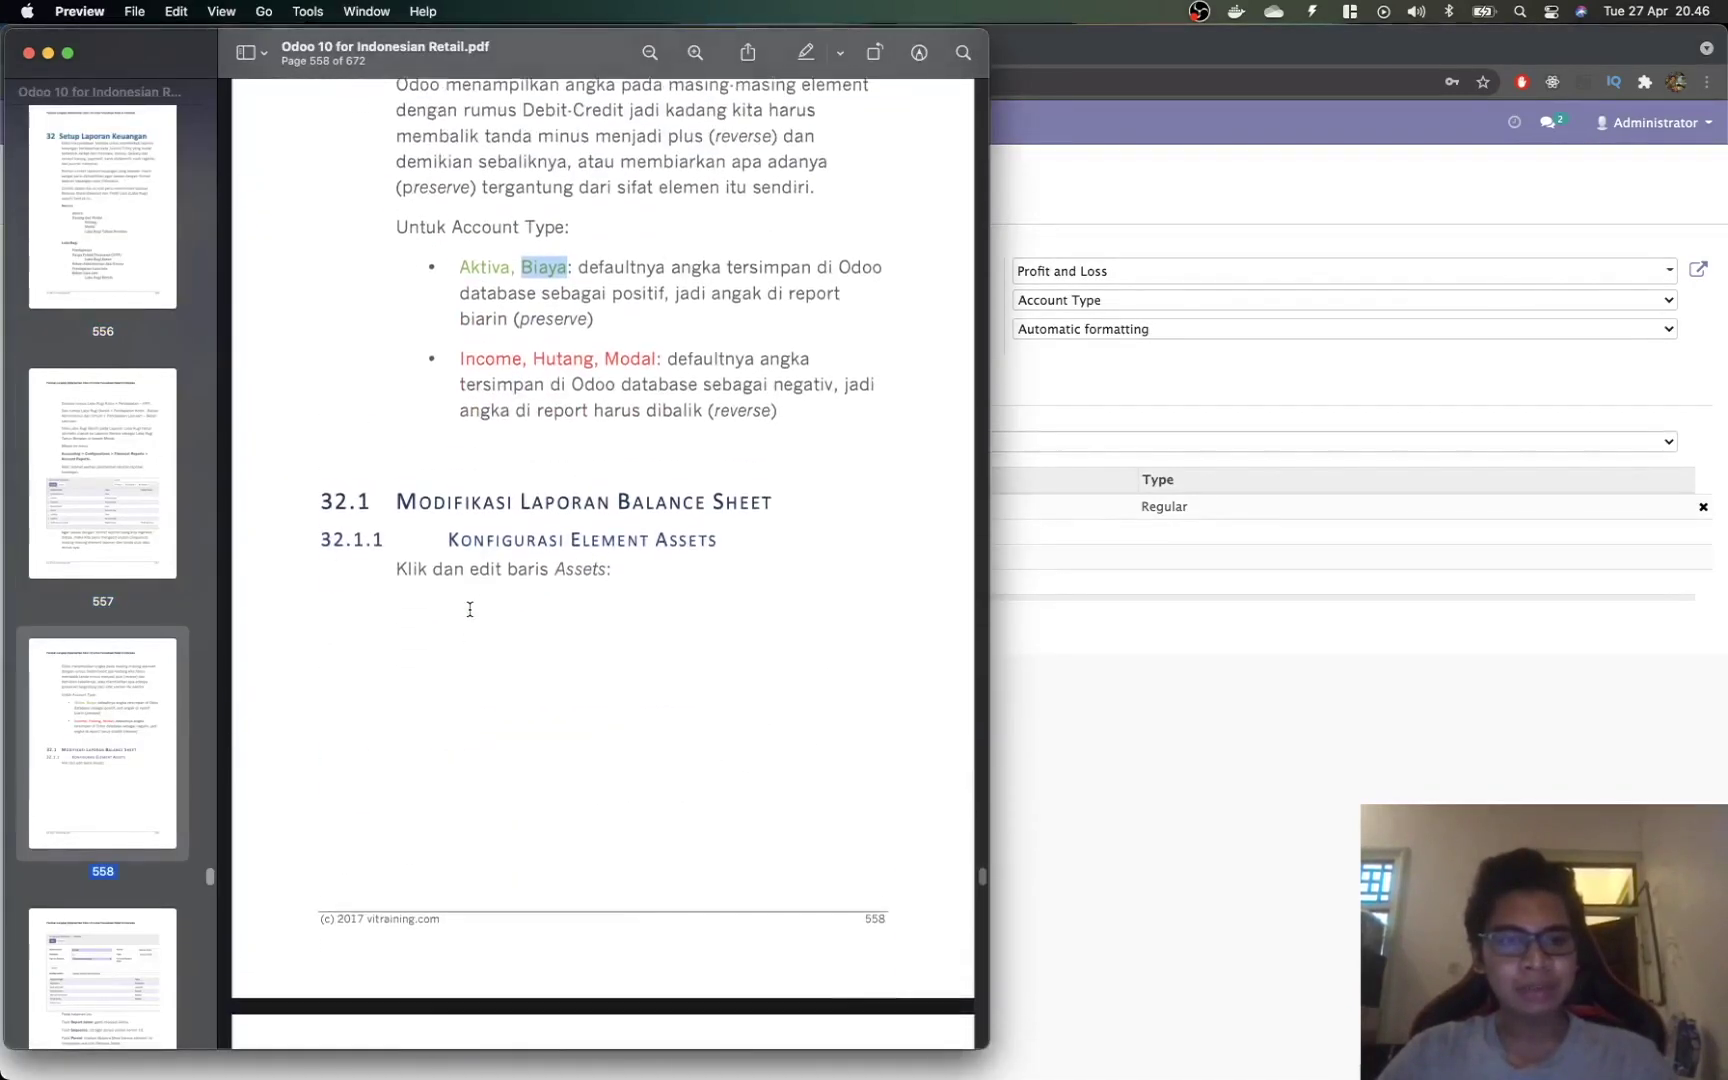
{"action": "scroll", "coordinate": [468, 608], "scroll_direction": "up", "scroll_amount": 2}
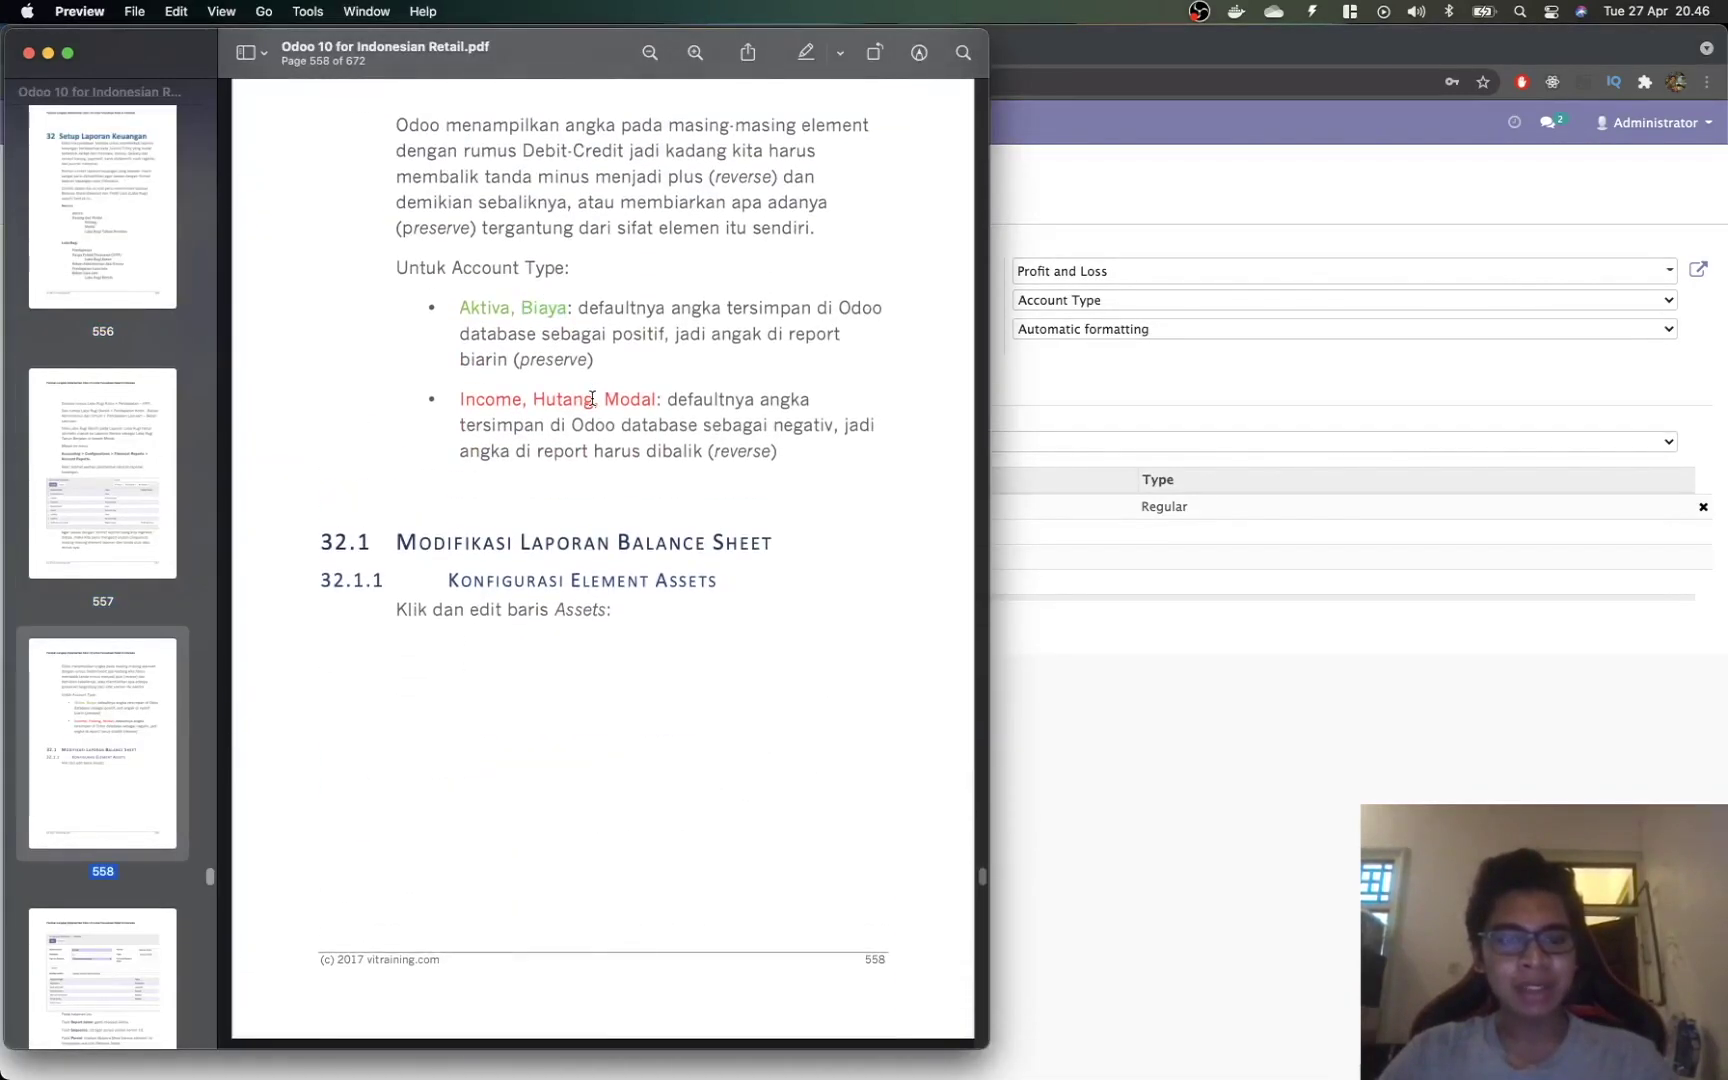
{"action": "key", "text": "super+Tab"}
{"action": "left_click", "coordinate": [455, 330]}
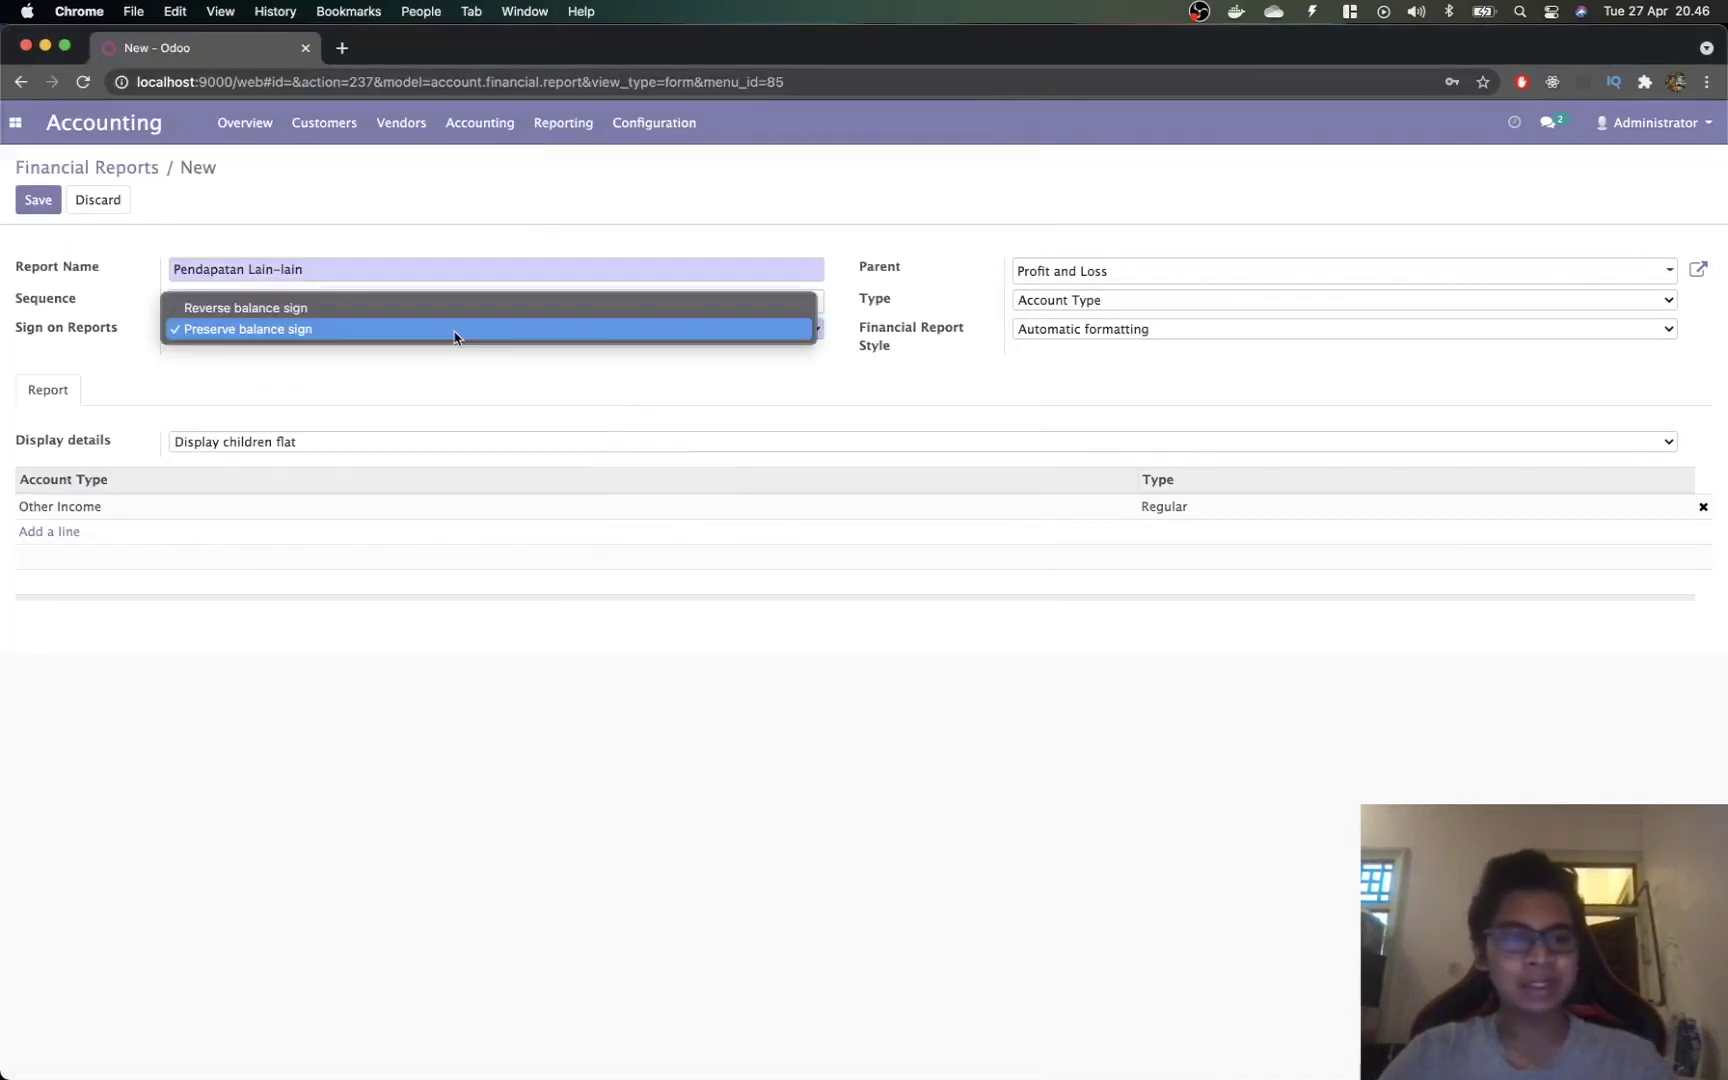
{"action": "left_click", "coordinate": [366, 309]}
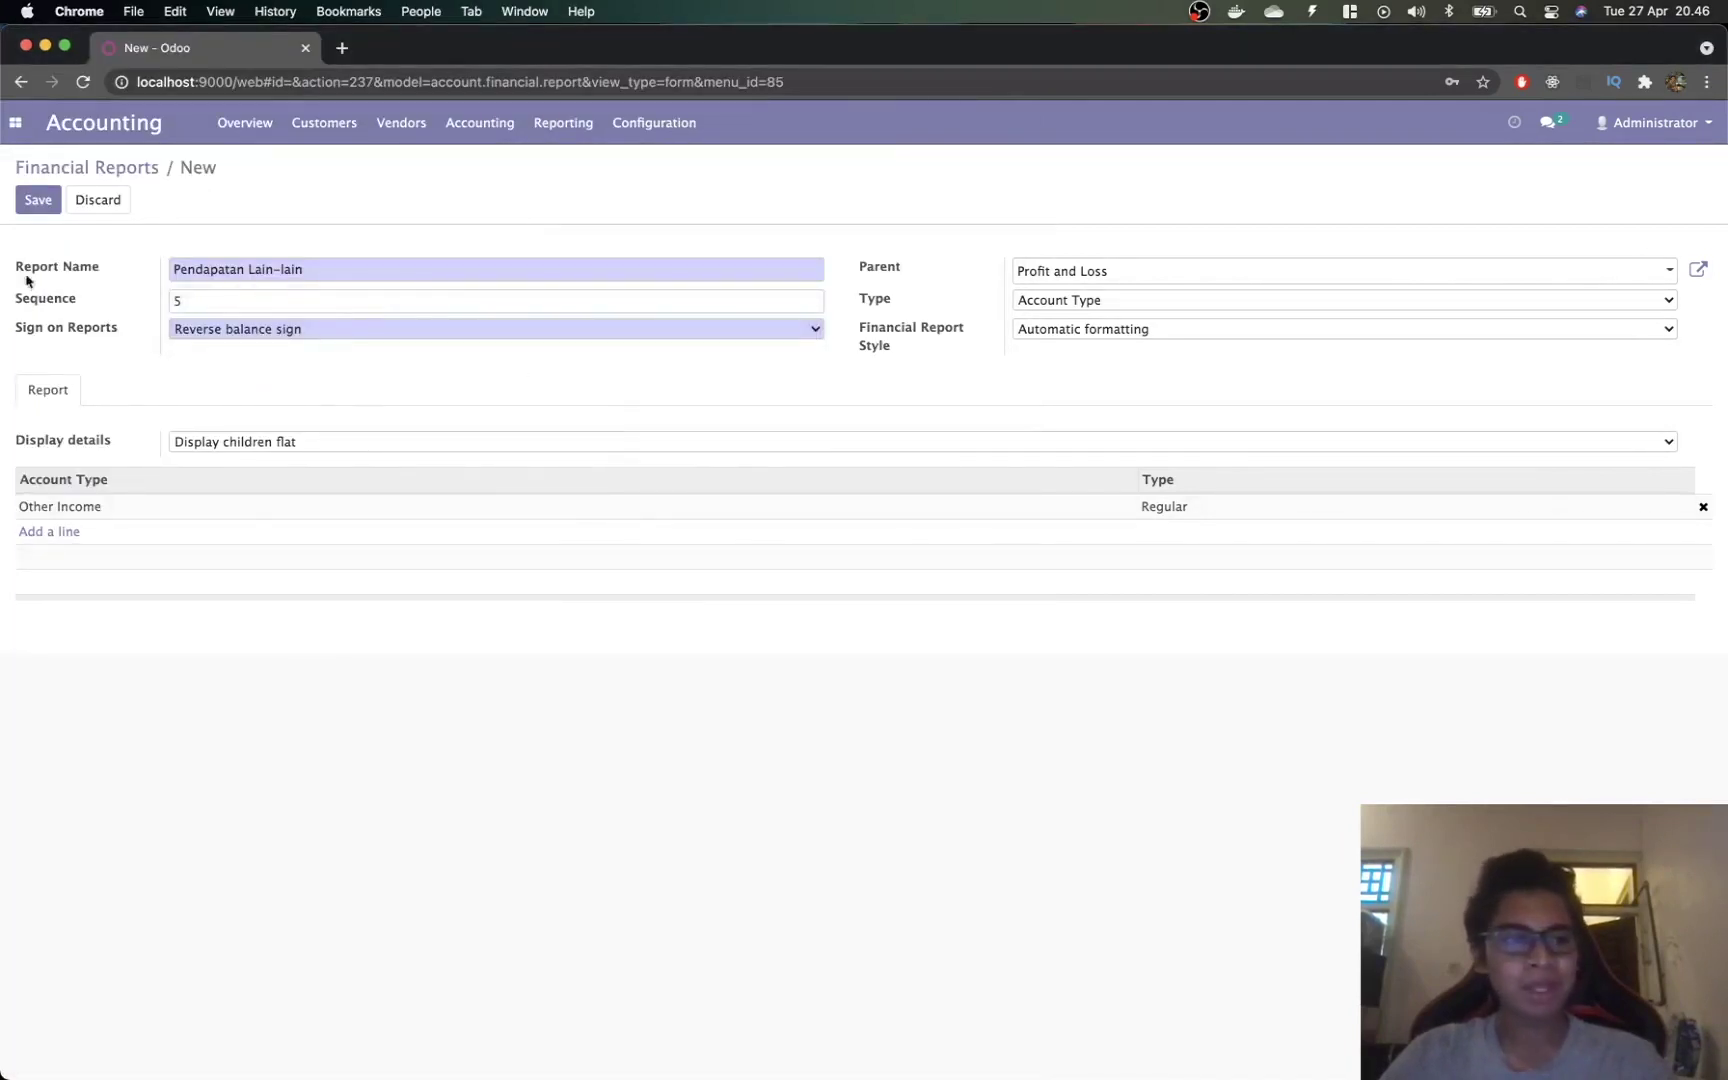
{"action": "left_click", "coordinate": [34, 204]}
Step: Switch to the PDF guide in Preview and look up the entries following Pendapatan Lain-lain in the Laba Rugi outline
{"action": "key", "text": "super+Tab"}
{"action": "key", "text": "super+Tab"}
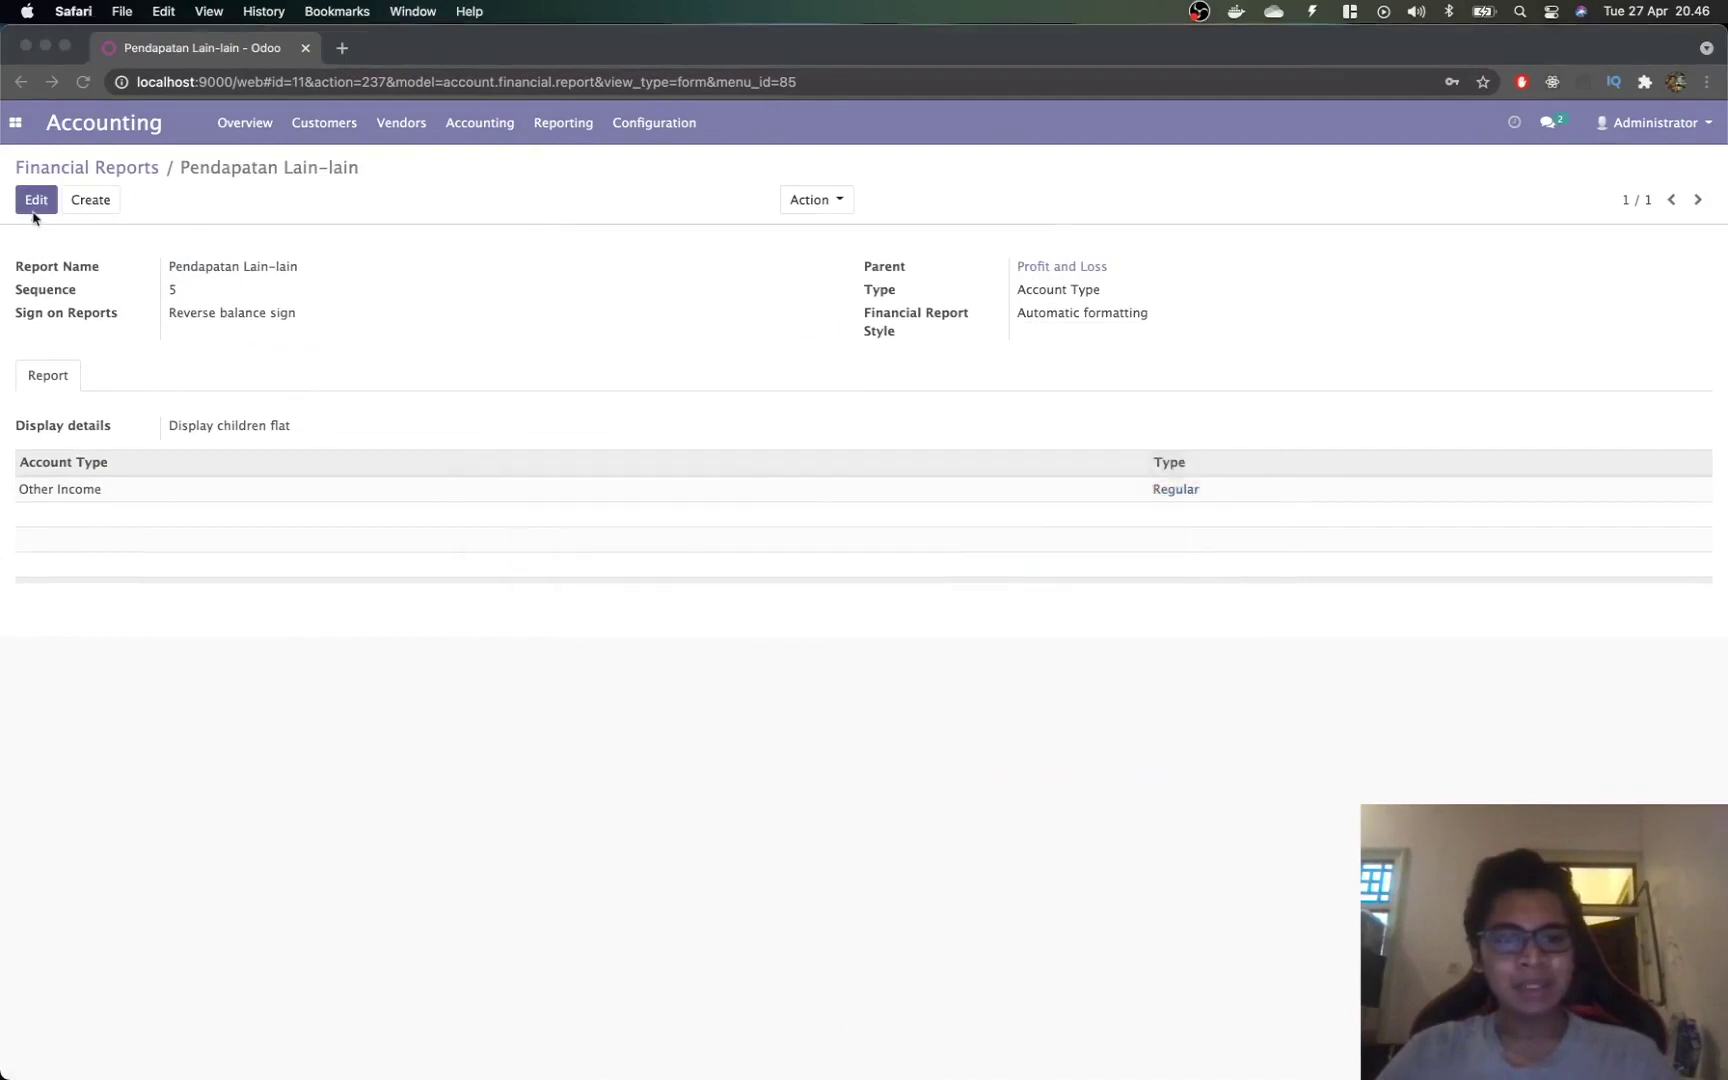
{"action": "key", "text": "super+Tab"}
{"action": "key", "text": "super+Tab"}
{"action": "scroll", "coordinate": [447, 477], "scroll_direction": "up", "scroll_amount": 3}
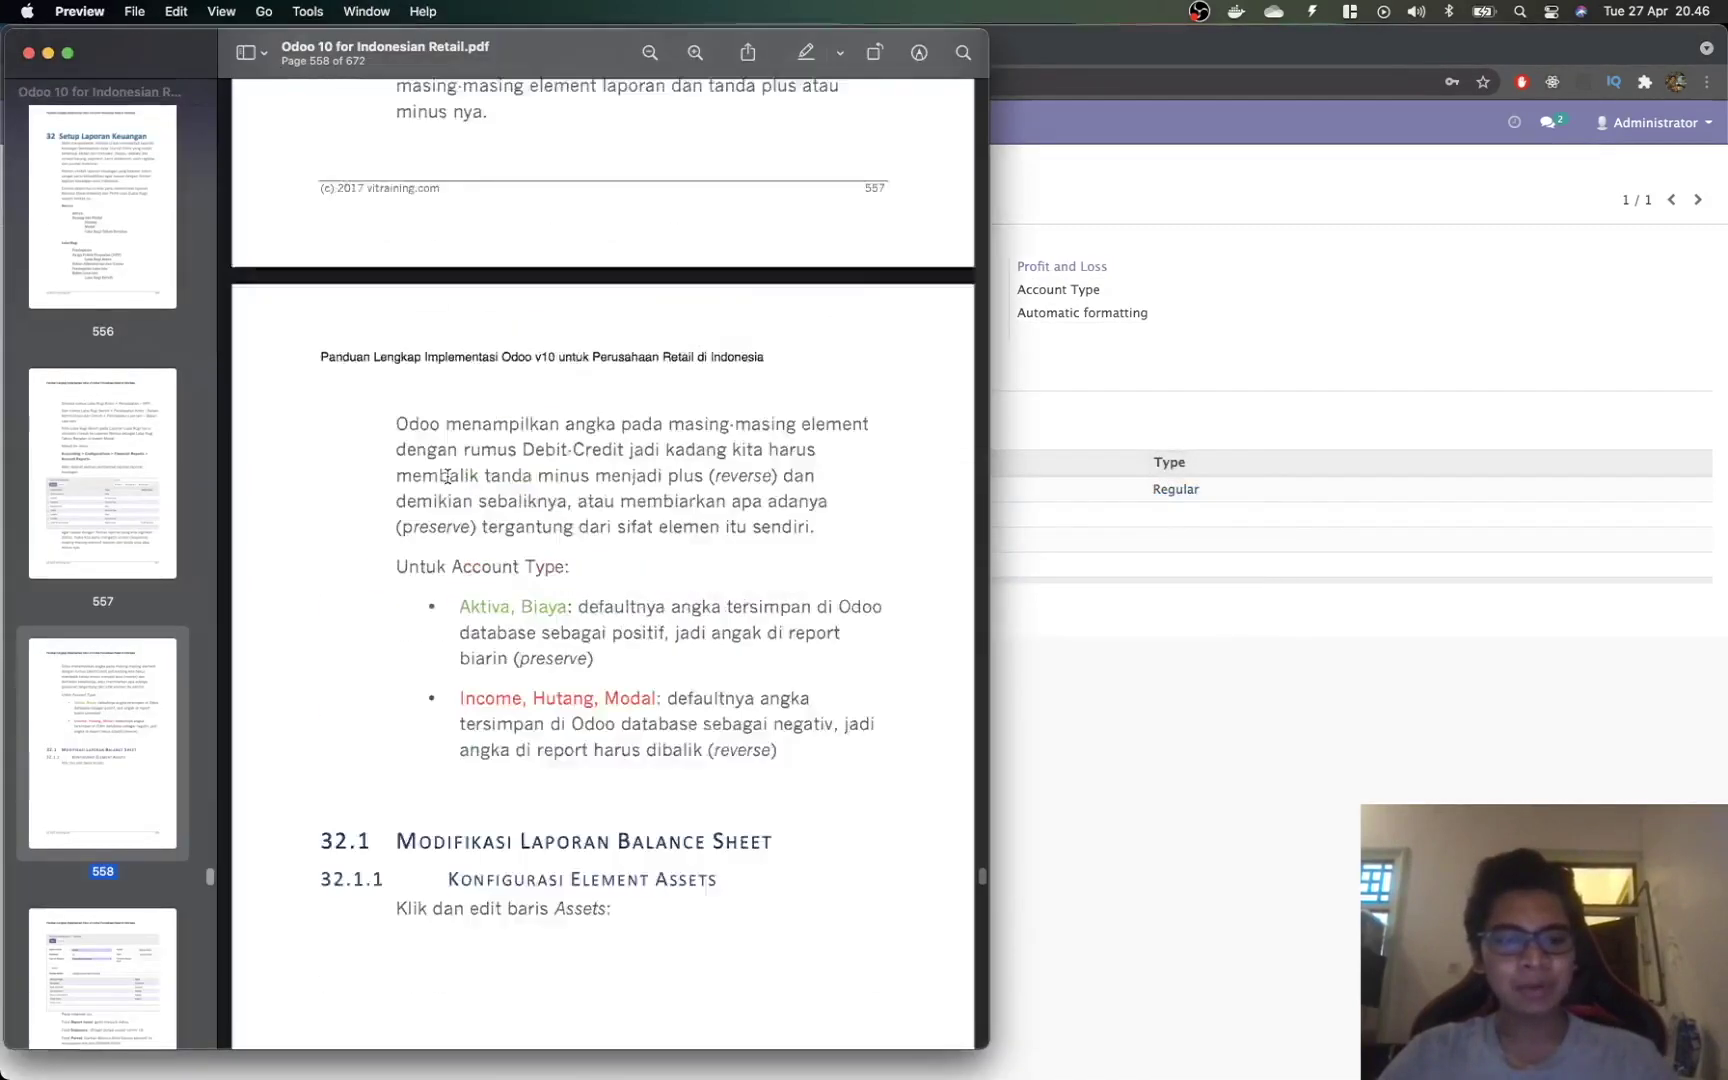
{"action": "scroll", "coordinate": [447, 477], "scroll_direction": "up", "scroll_amount": 15}
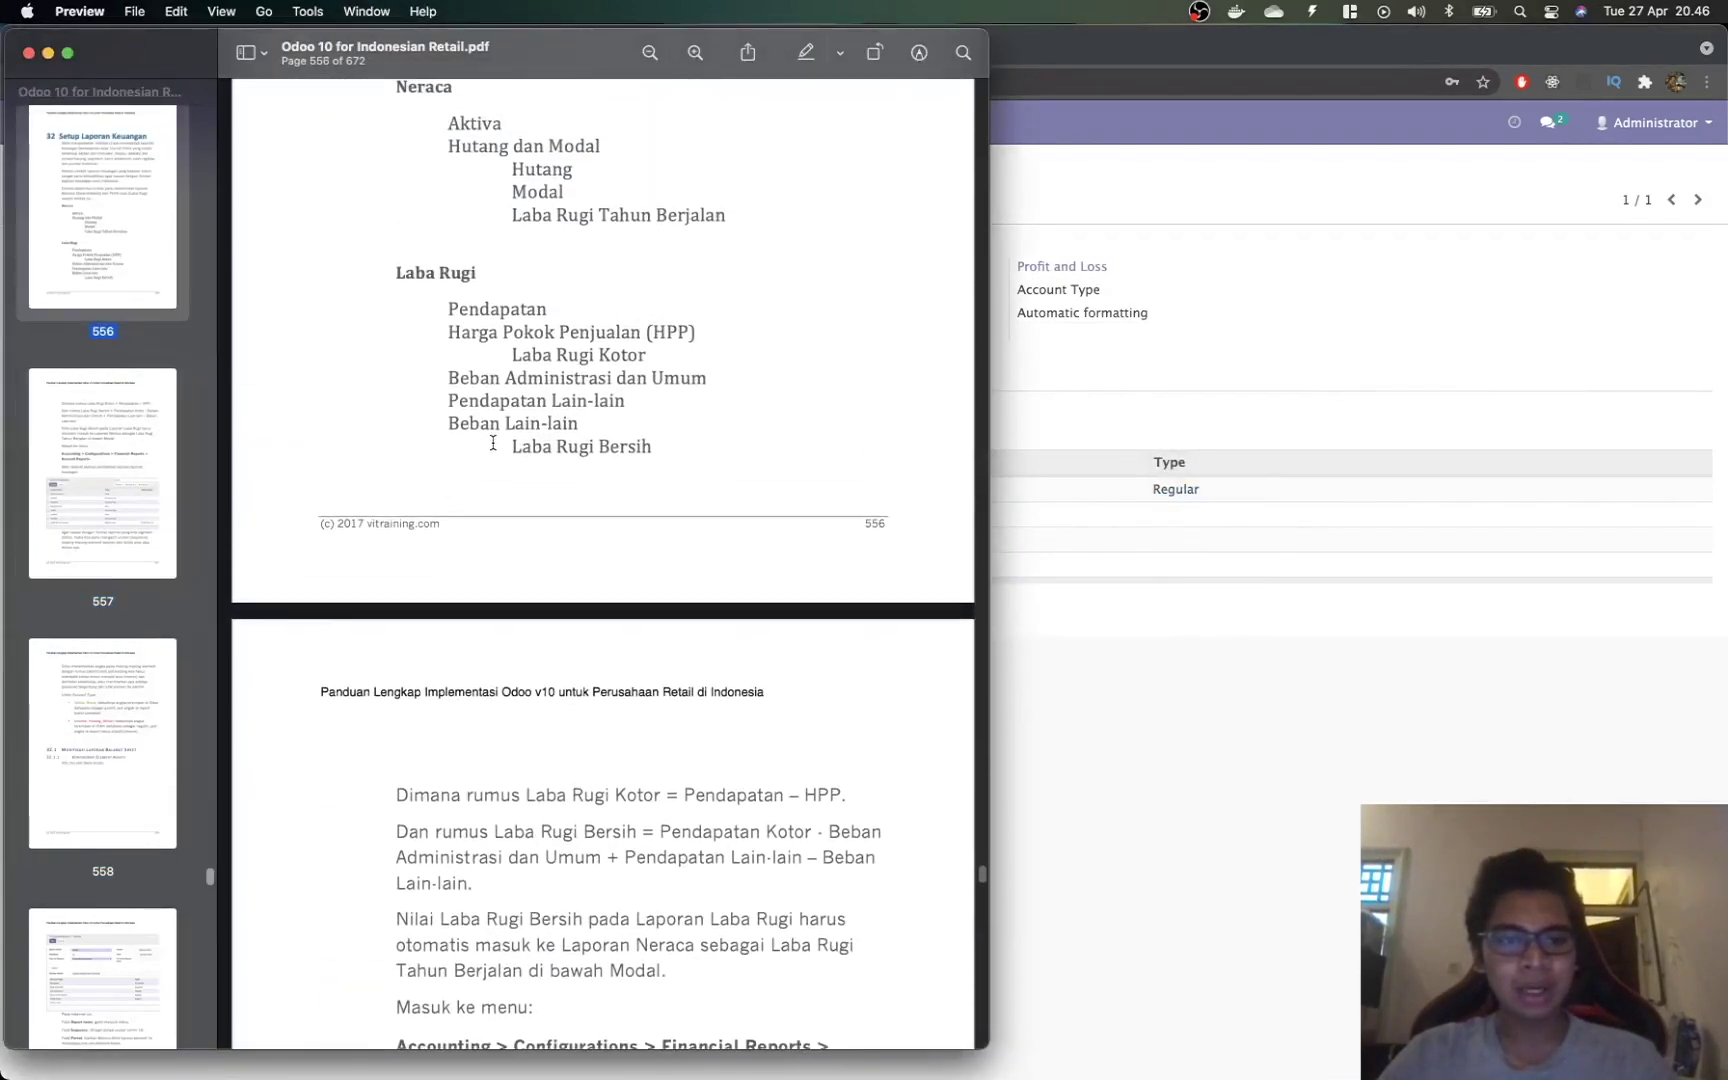
{"action": "key", "text": "super+Tab"}
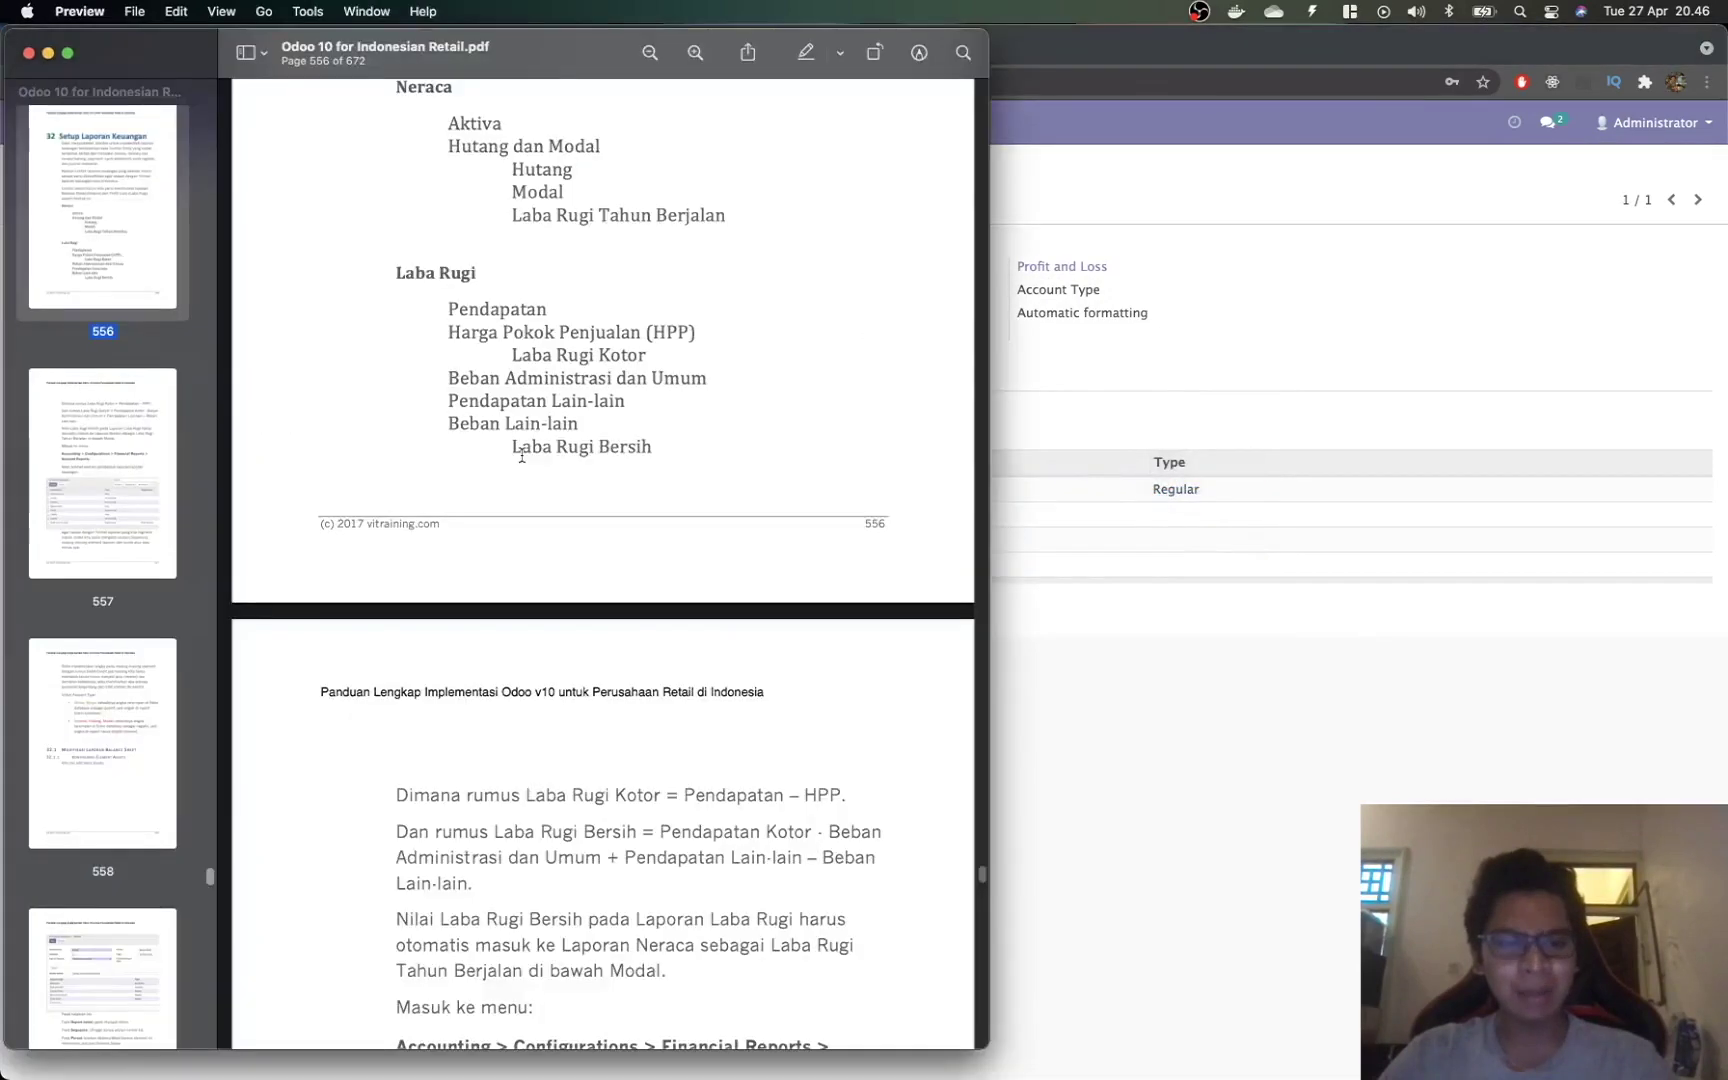
Step: Return to Odoo's financial reports list and start a new report named Laba (Rugi) Bersih
{"action": "left_click", "coordinate": [116, 169]}
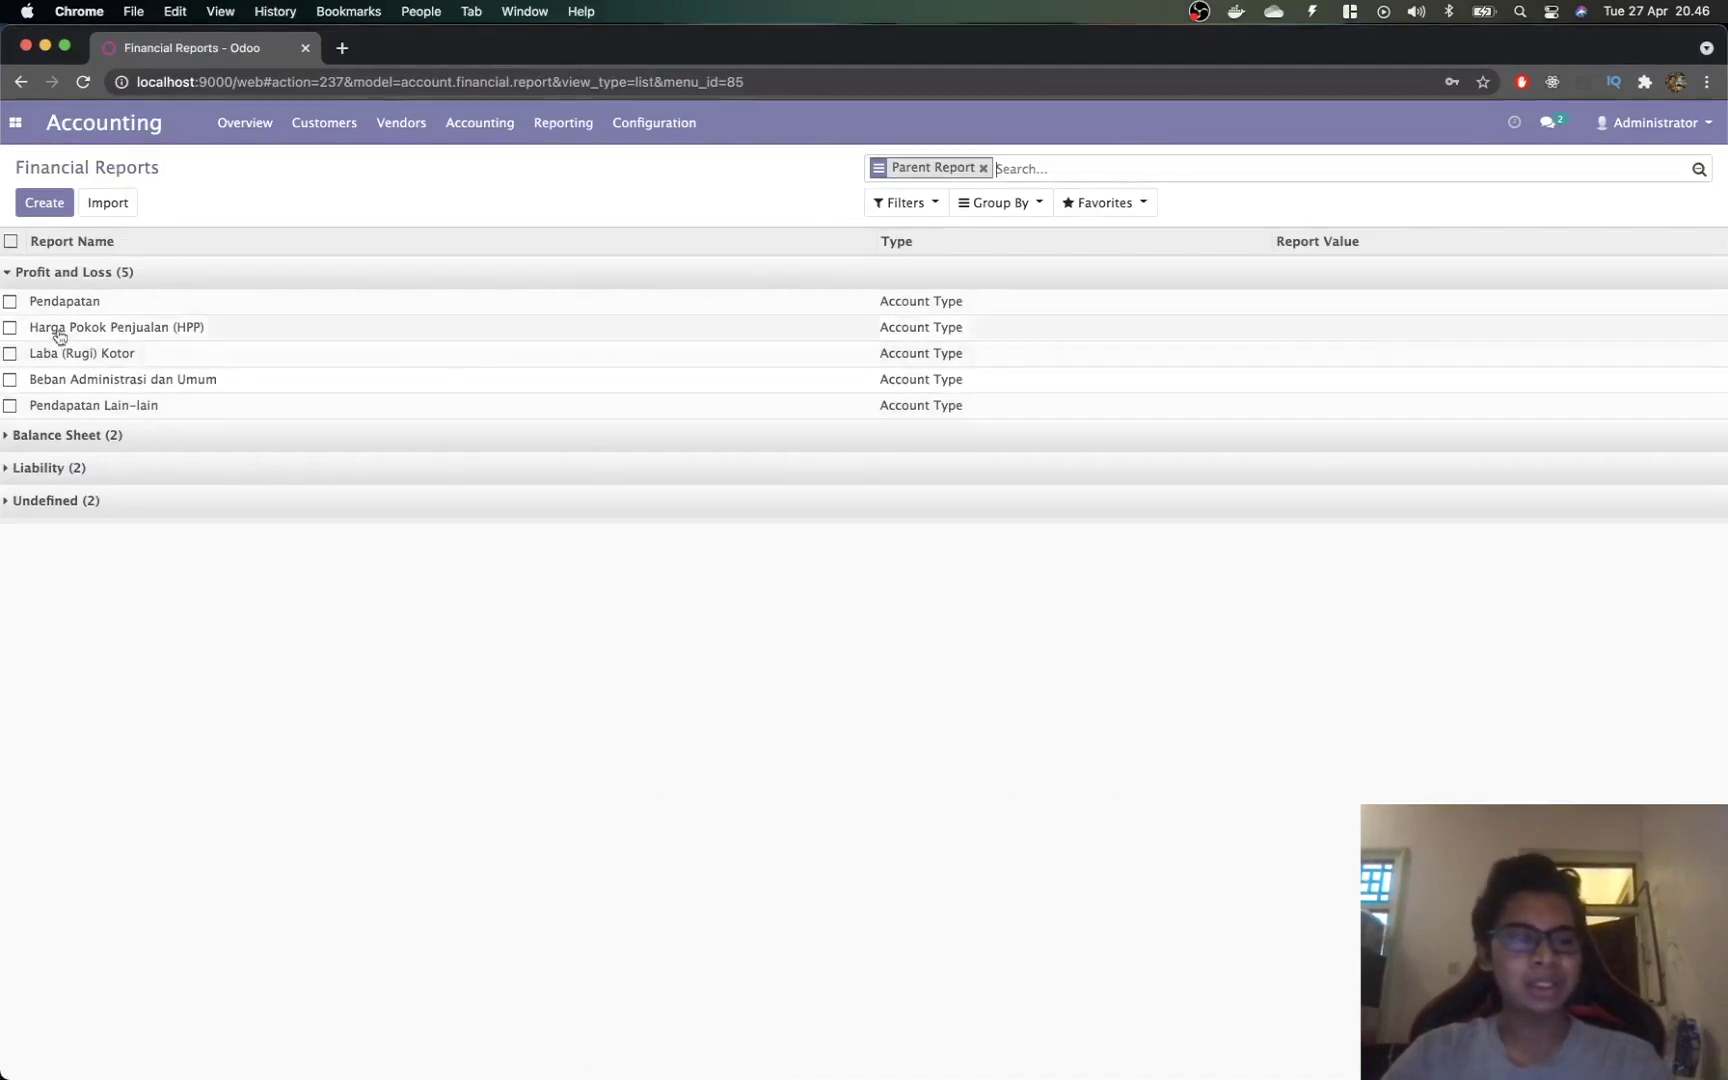
{"action": "left_click", "coordinate": [44, 202]}
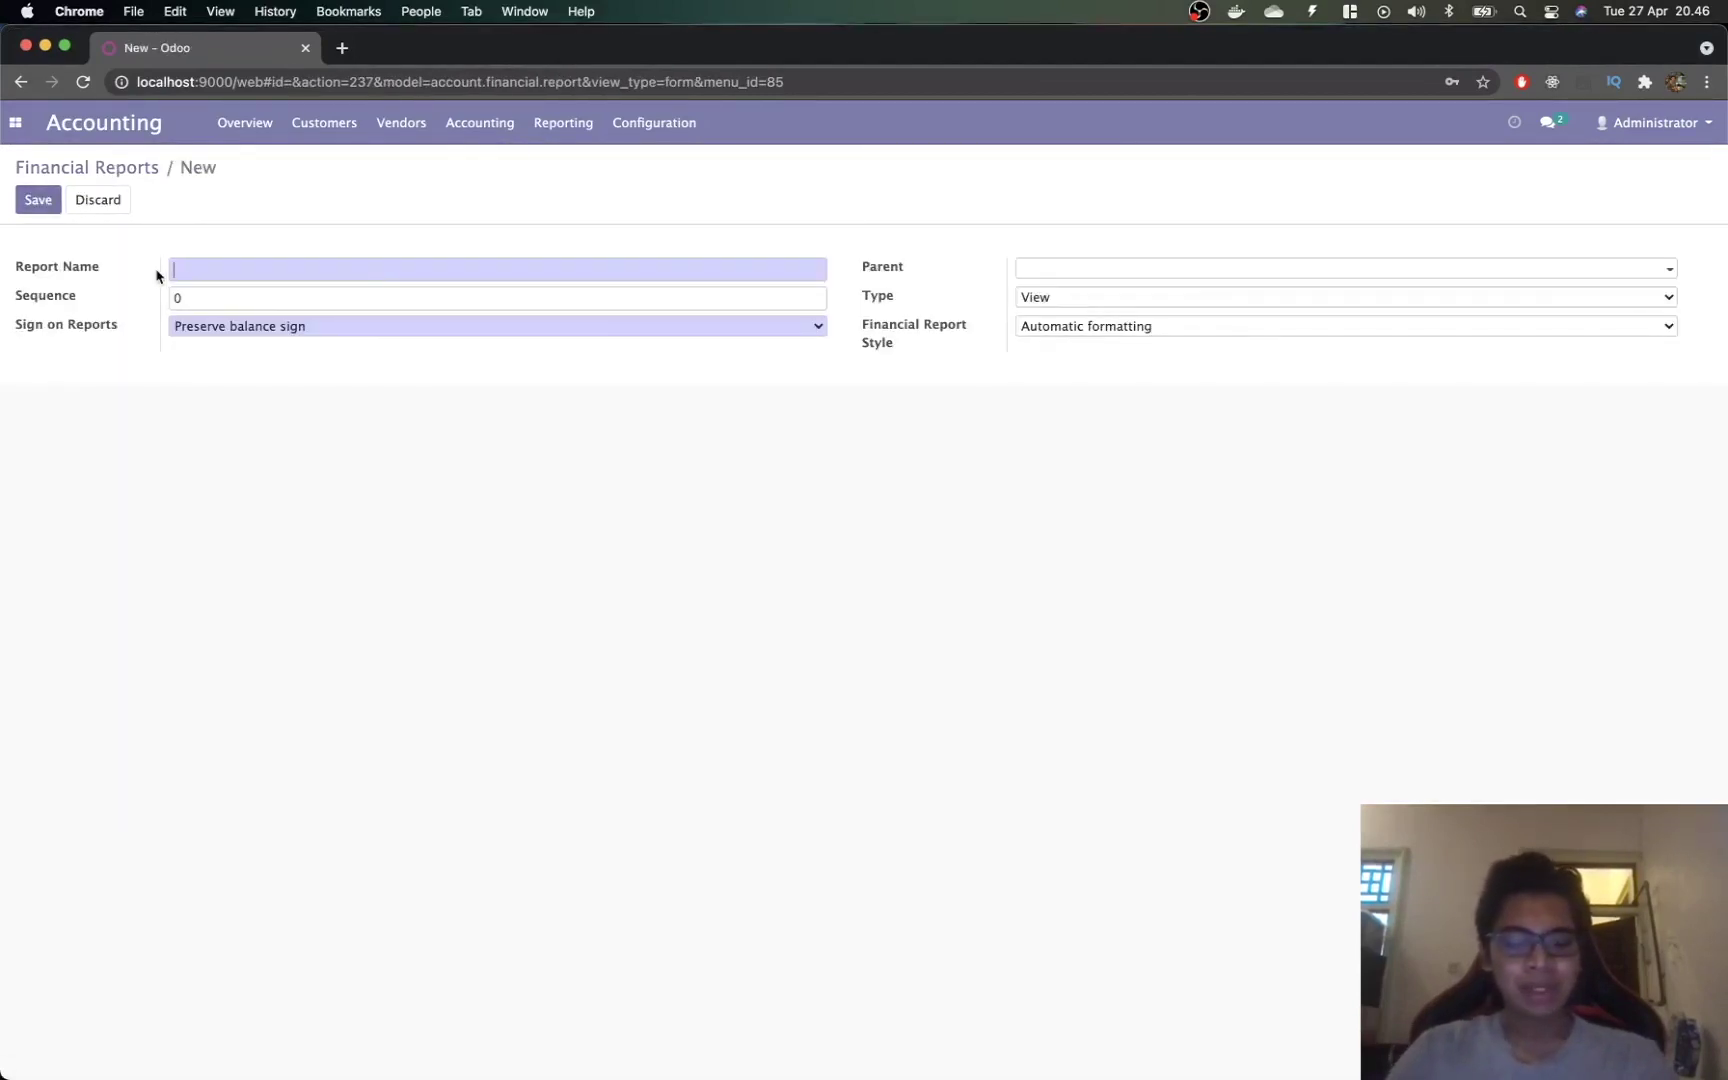
{"action": "type", "text": "Laba Ru"}
{"action": "type", "text": "(Rugi)"}
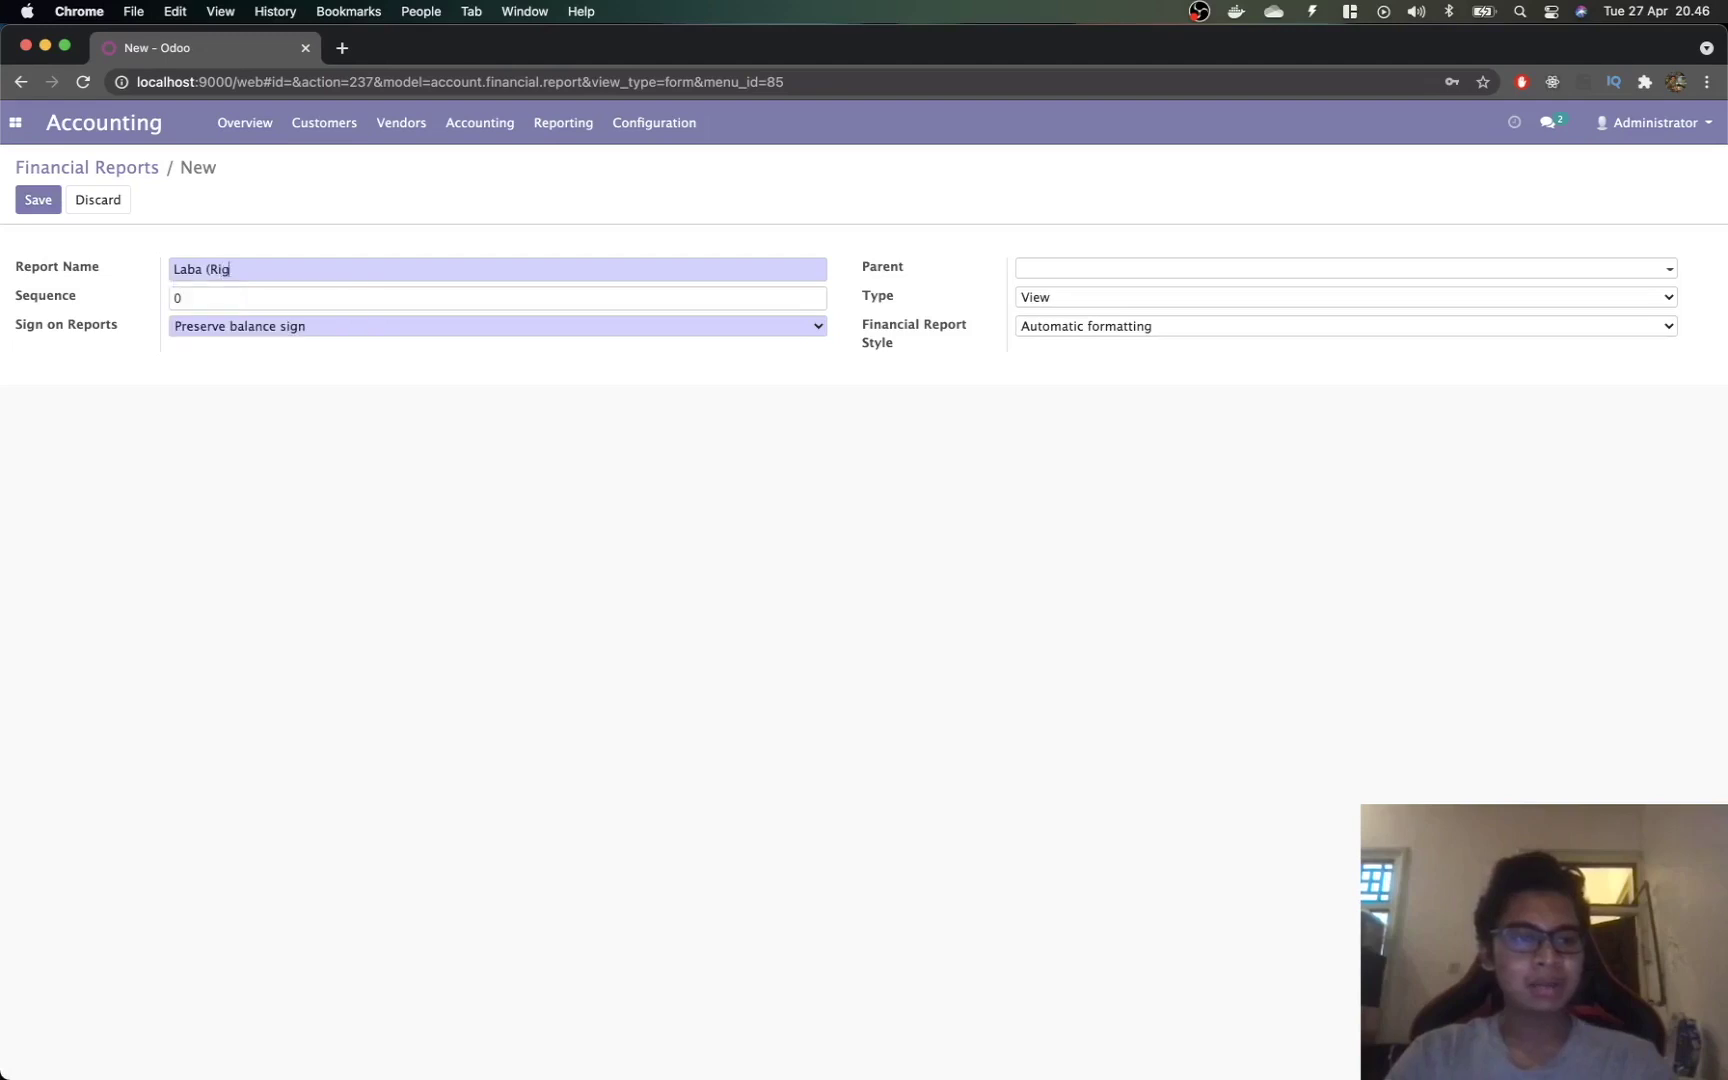
{"action": "type", "text": " Bersih"}
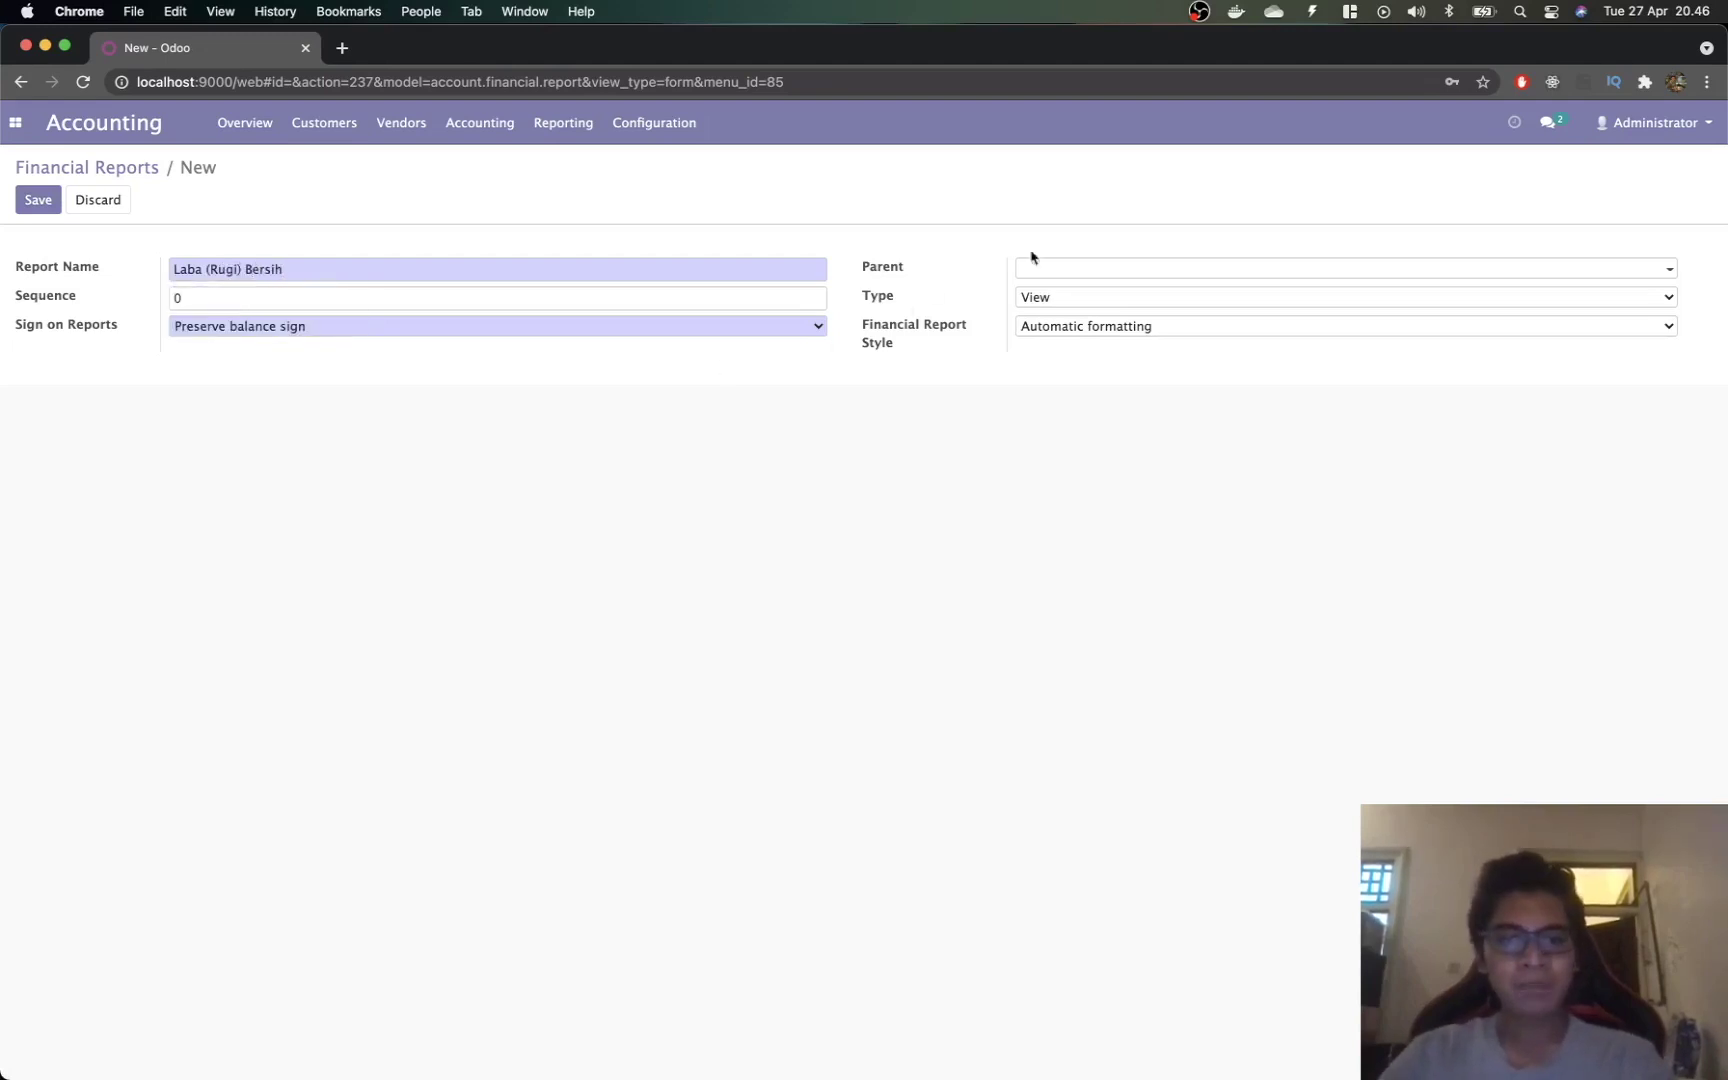
Step: Set the Laba (Rugi) Bersih report's parent to Profit and Loss and its sequence to 7, checking the order against the guide
{"action": "left_click", "coordinate": [1085, 266]}
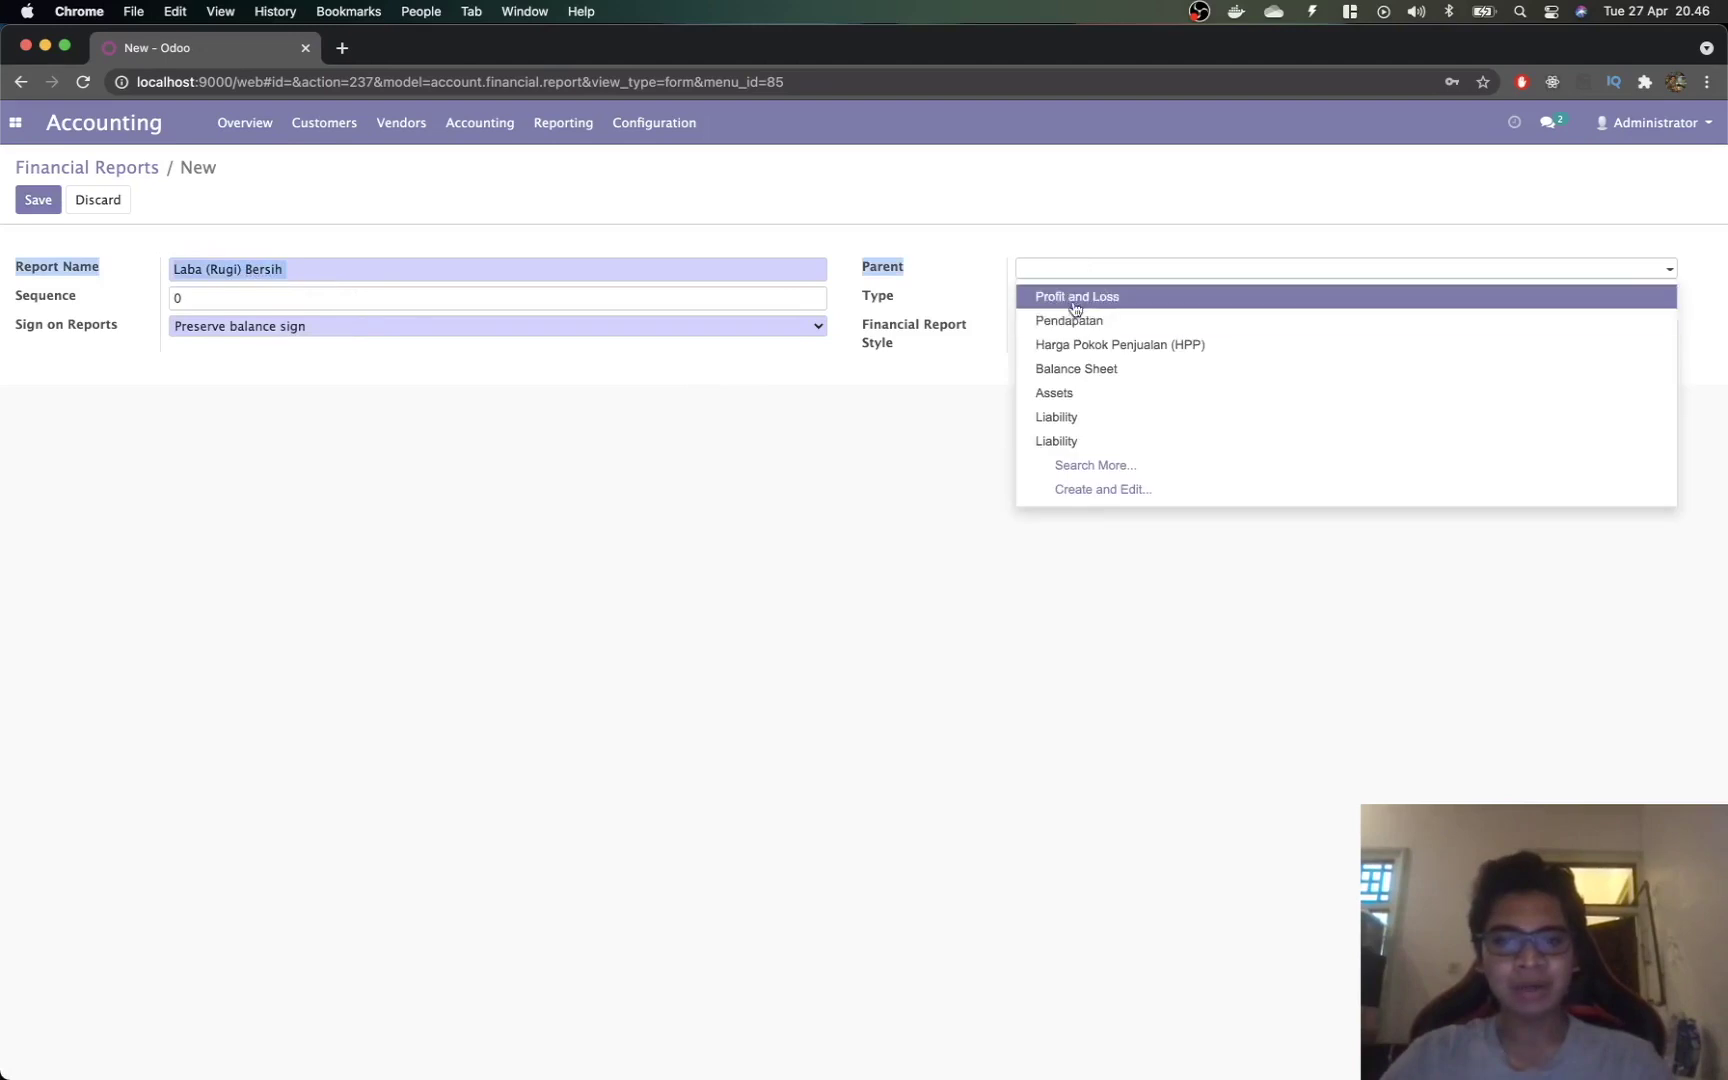
{"action": "left_click", "coordinate": [1071, 299]}
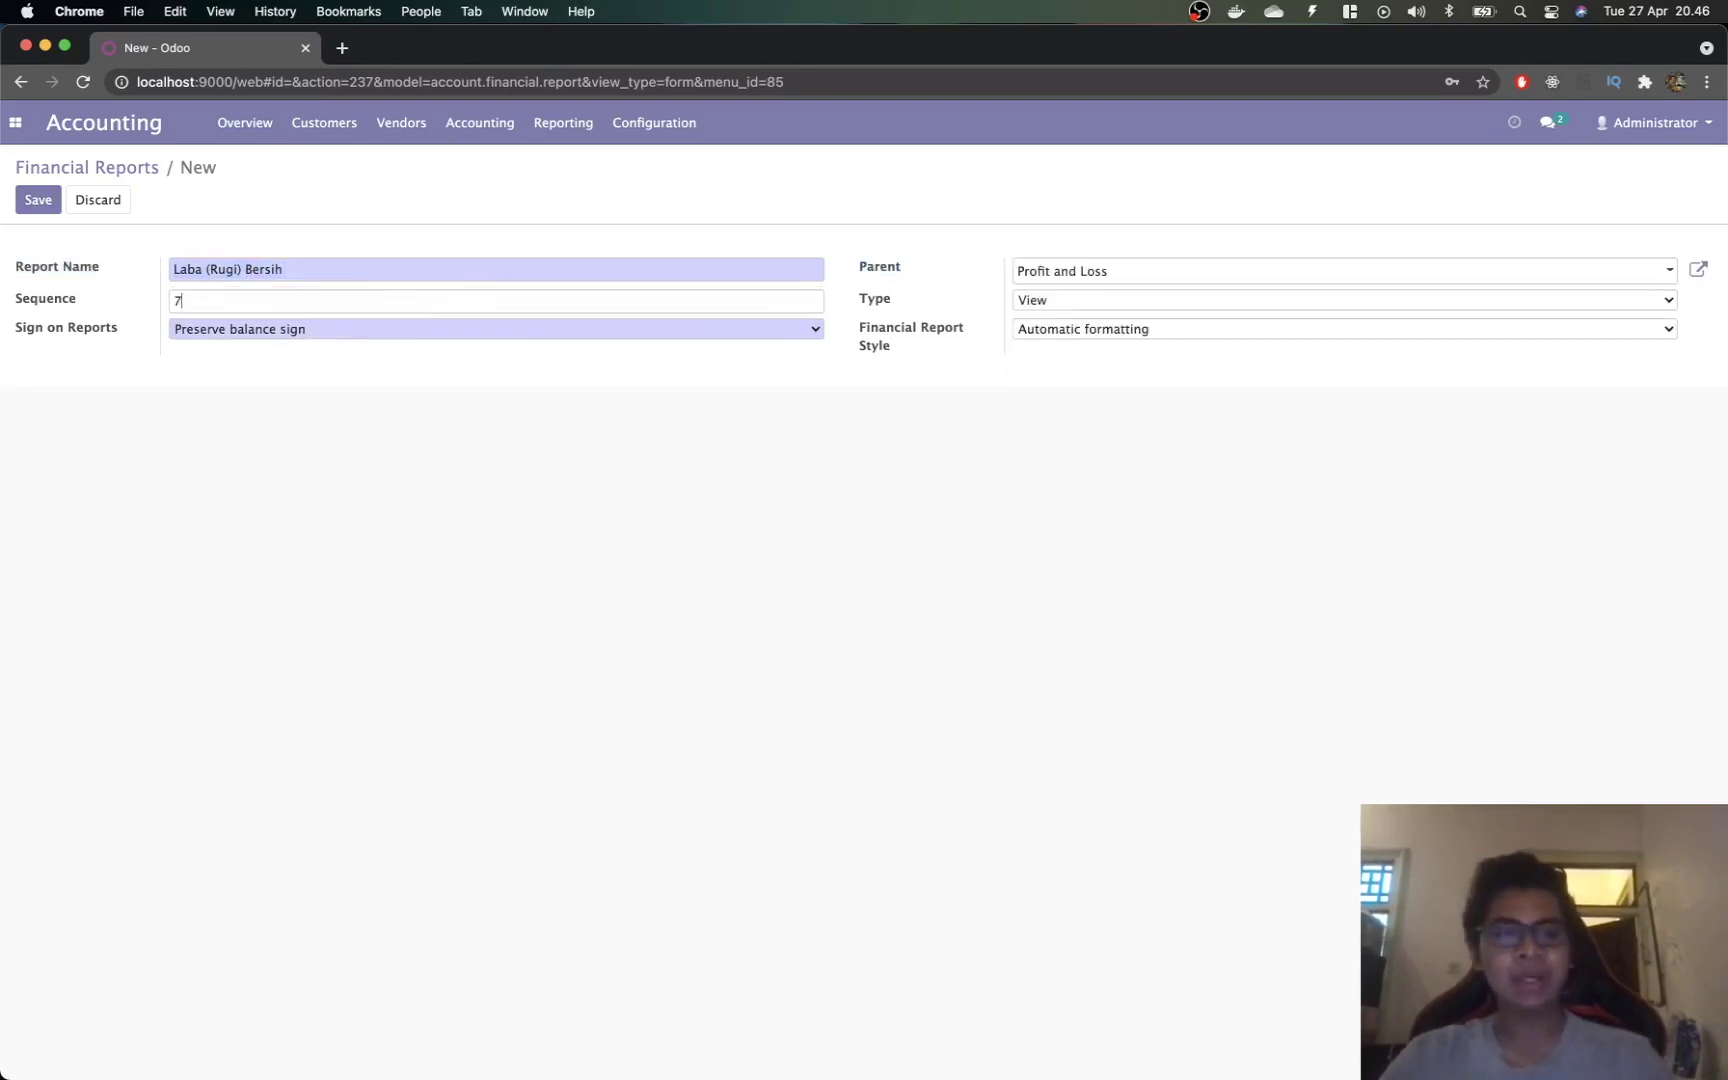
{"action": "key", "text": "super+Tab"}
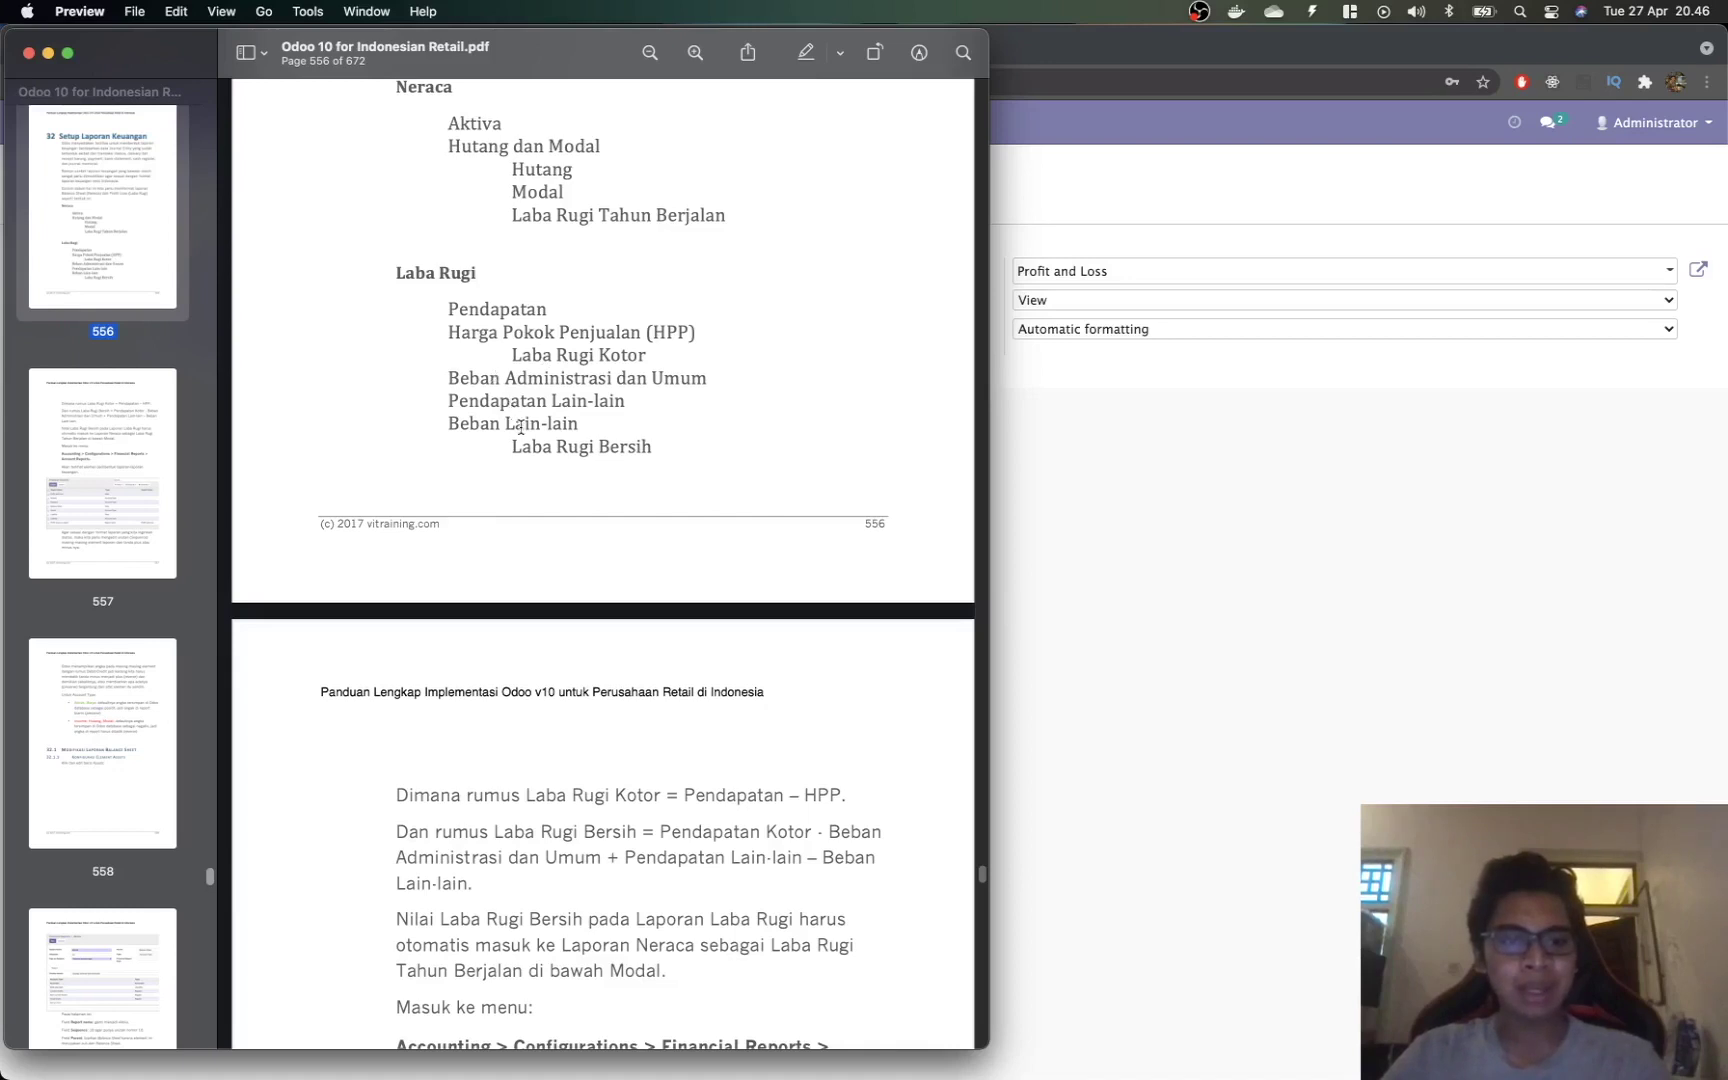
{"action": "key", "text": "super+Tab"}
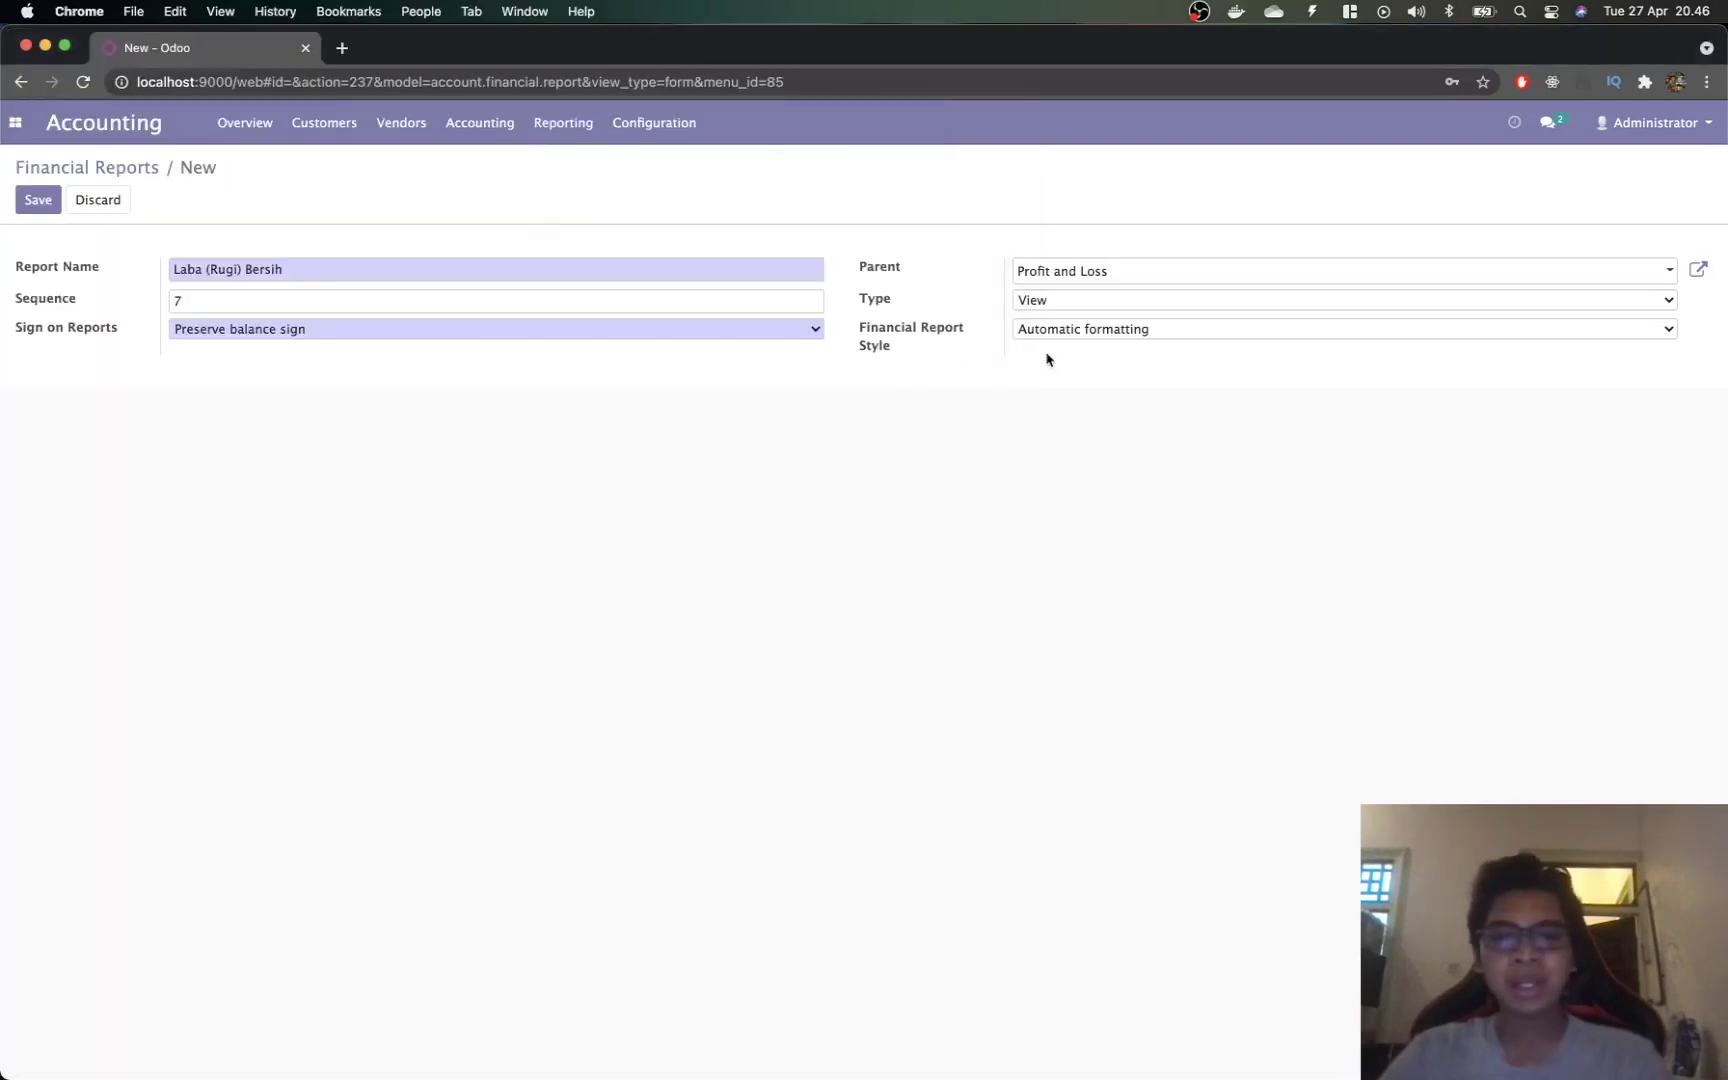
Step: Set the Laba (Rugi) Bersih report's type to Account Type and its display details to No detail
{"action": "left_click", "coordinate": [1055, 302]}
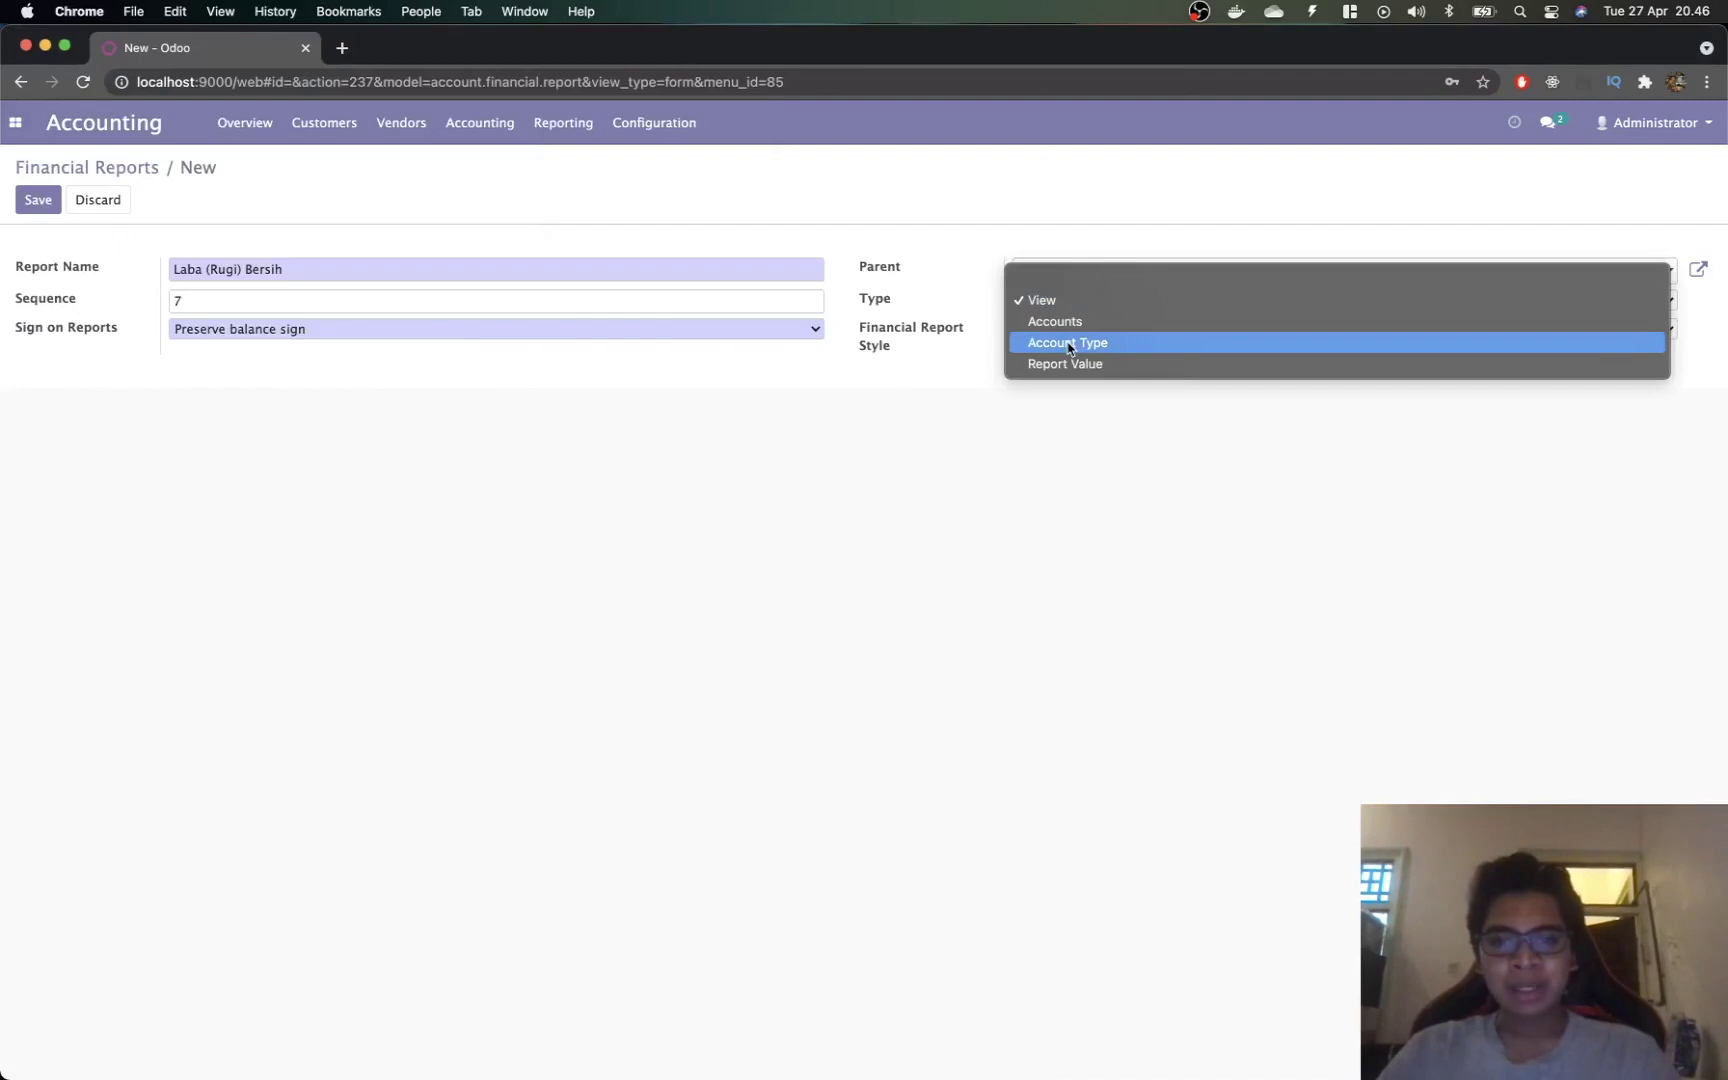
{"action": "left_click", "coordinate": [1068, 344]}
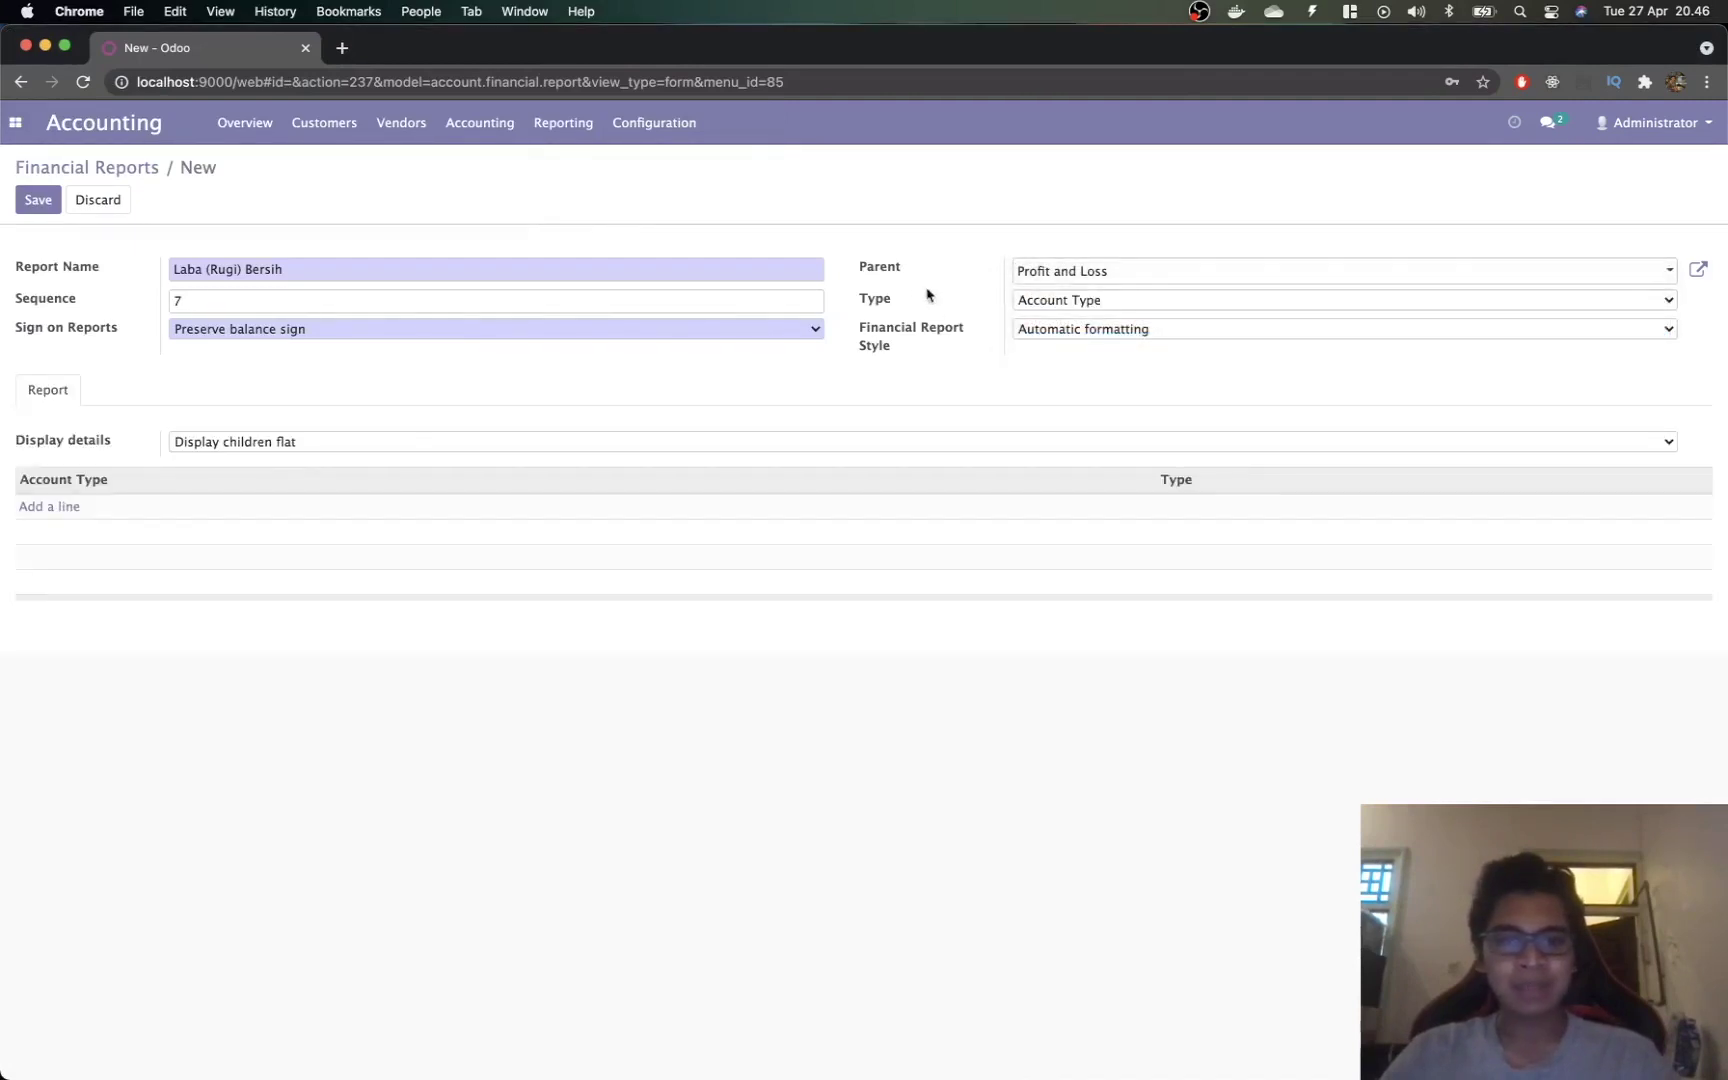
{"action": "left_click", "coordinate": [285, 446]}
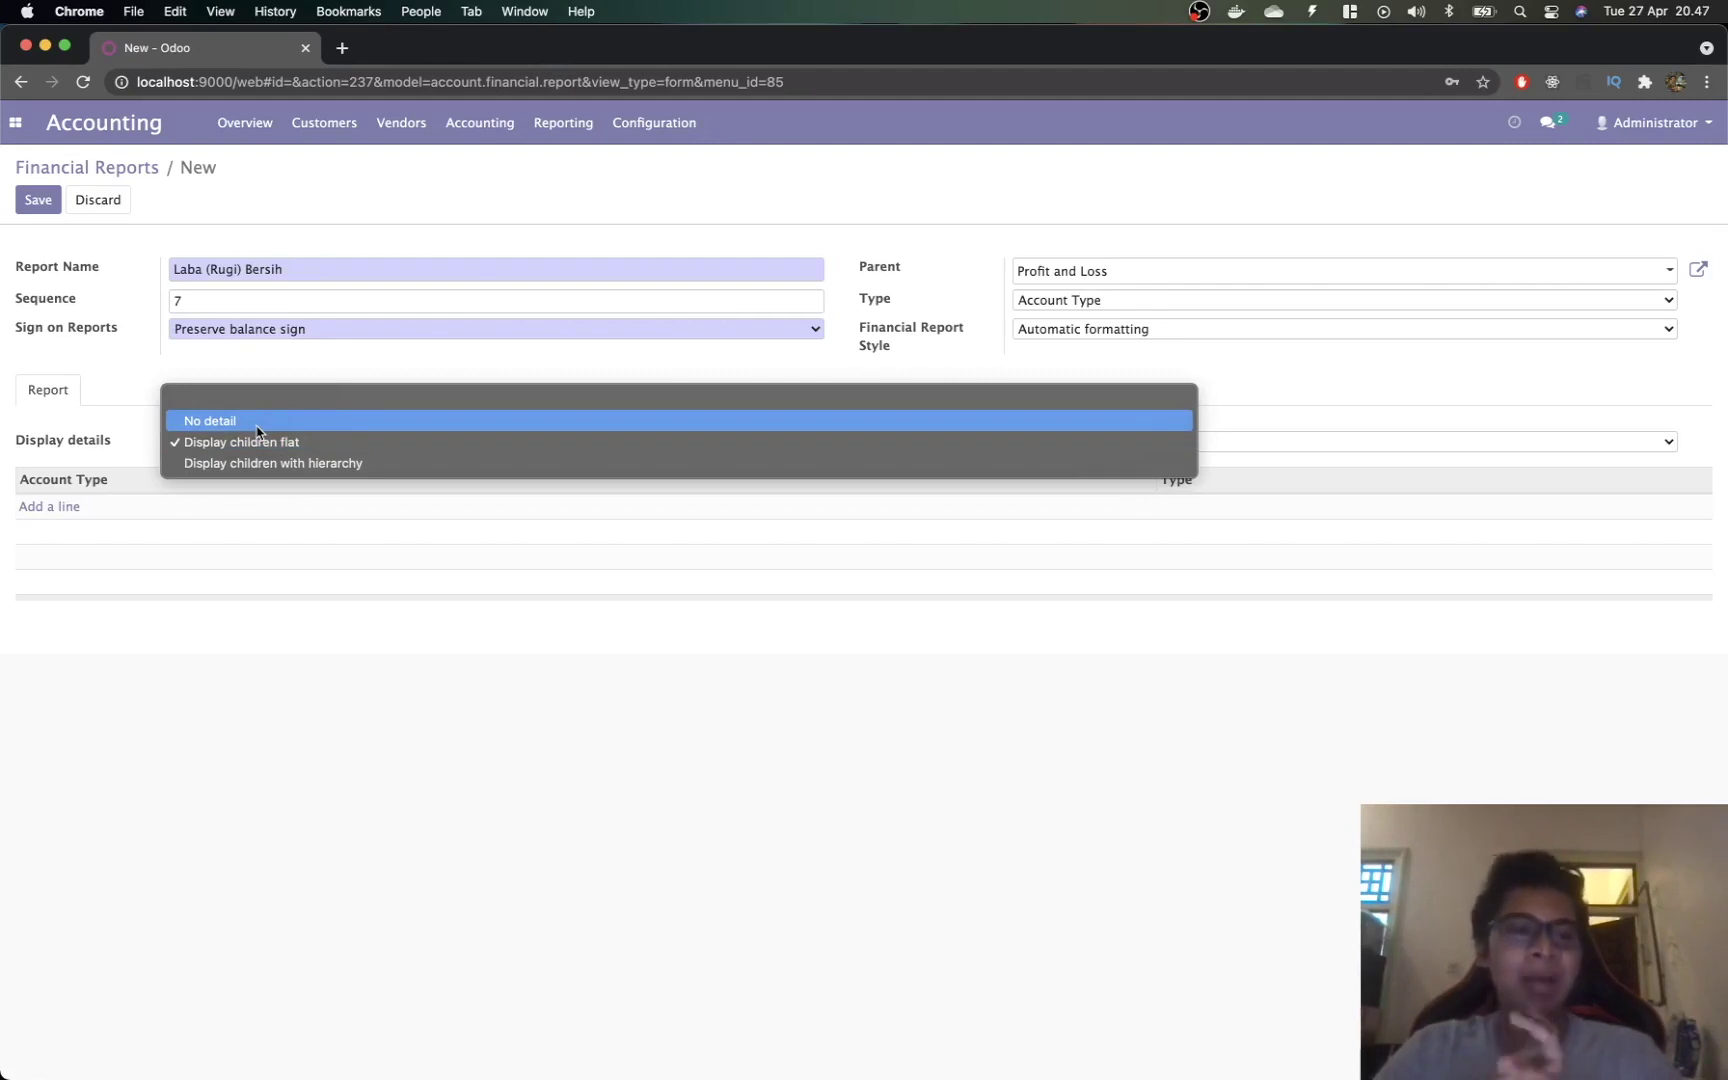
{"action": "left_click", "coordinate": [257, 428]}
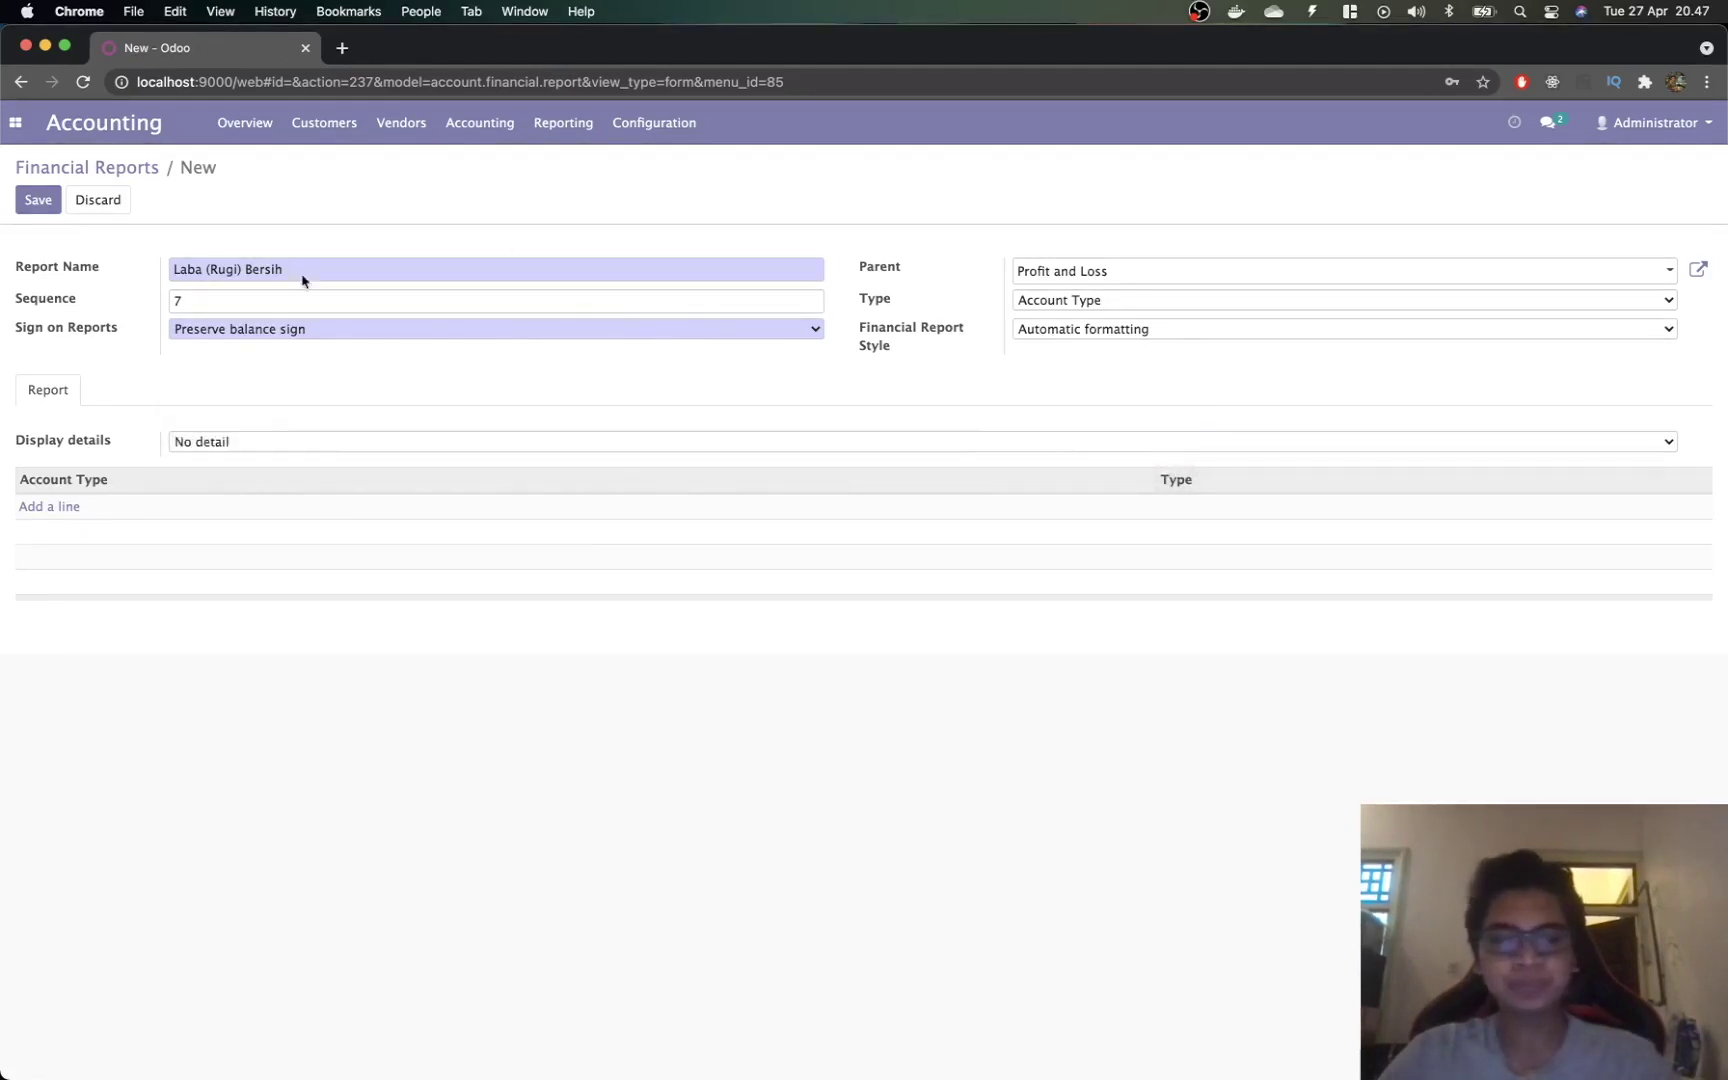
Step: Add the Other Income, Income, Depreciation, Expenses and Cost of Revenue account types to Laba (Rugi) Bersih and save the report
{"action": "left_click", "coordinate": [45, 510]}
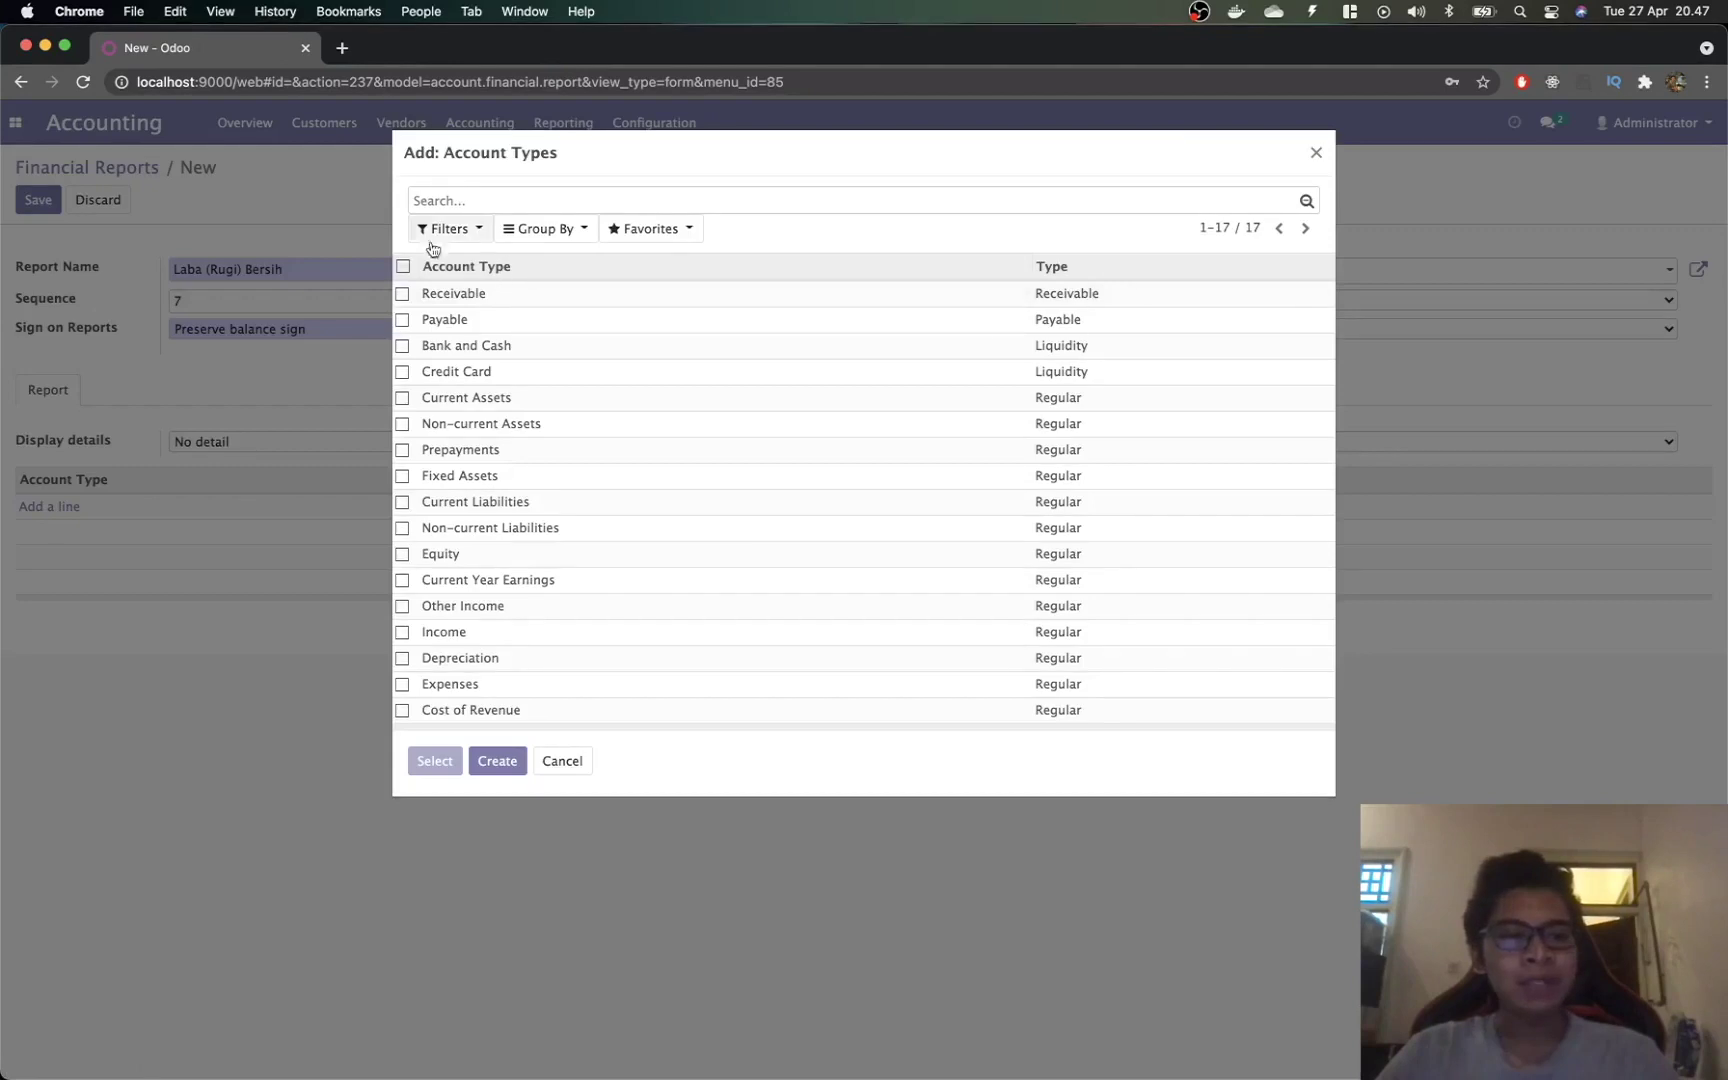
{"action": "key", "text": "super+Tab"}
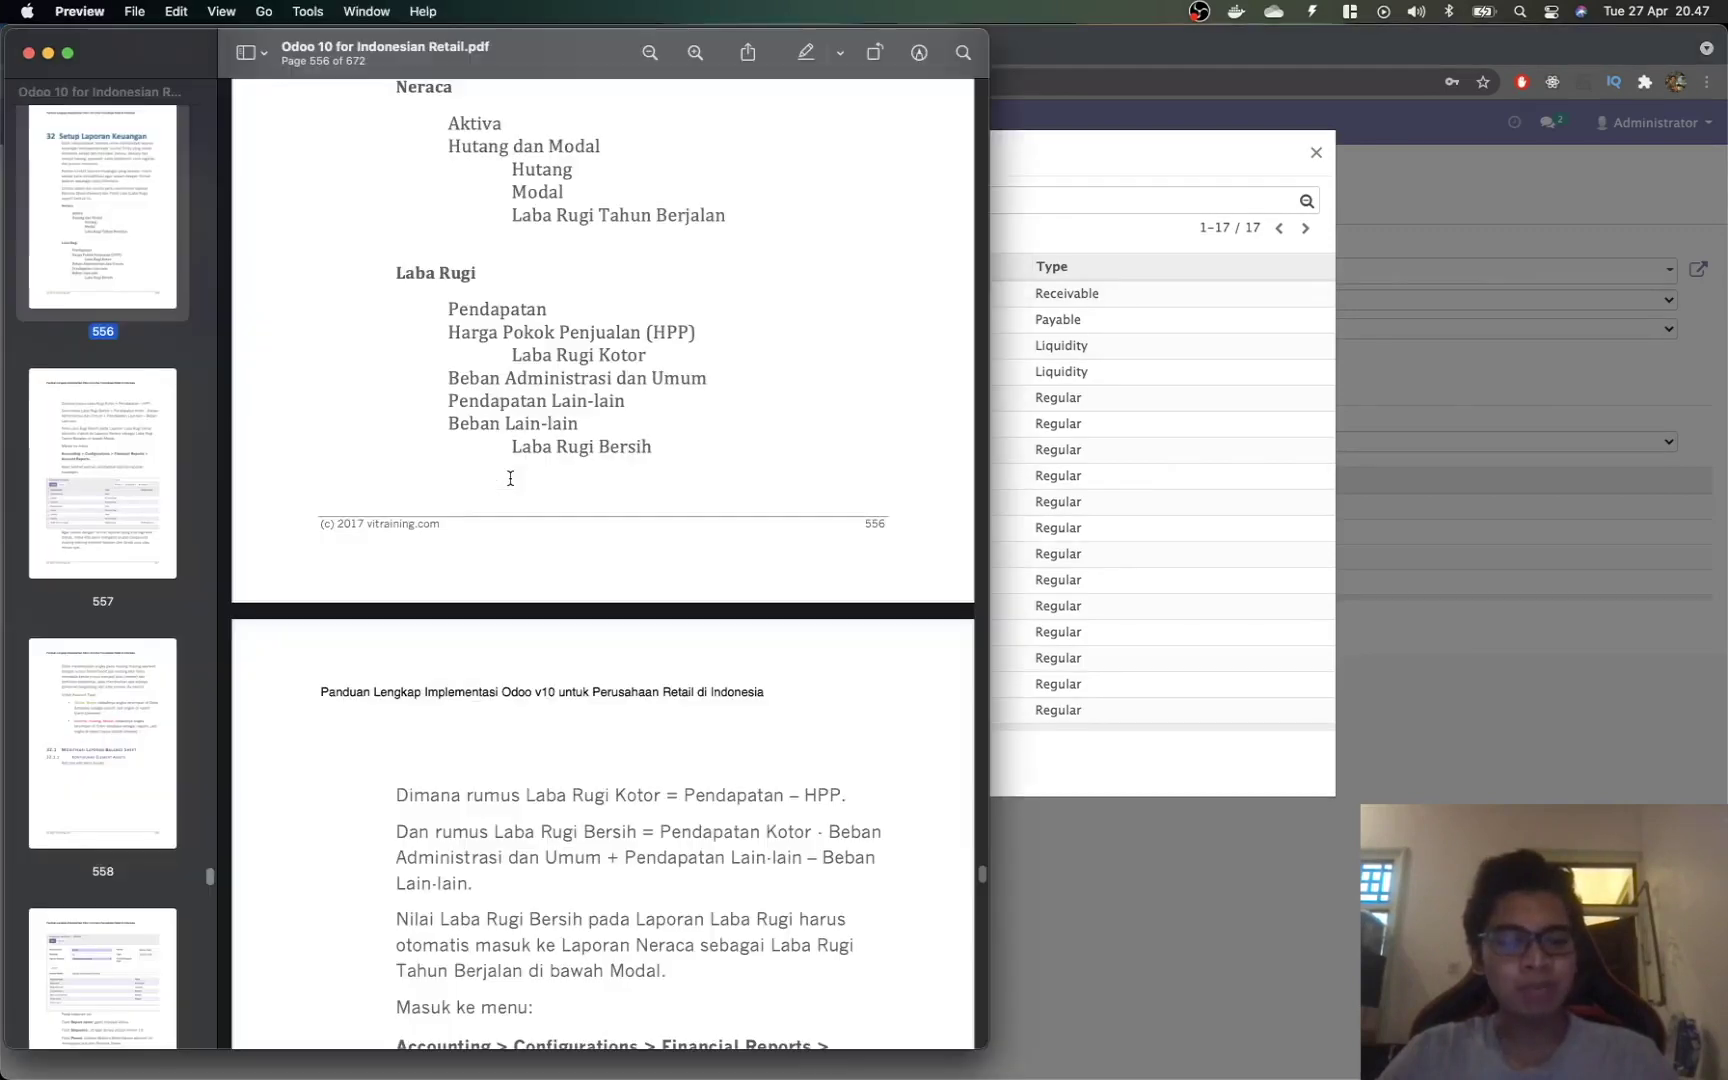
{"action": "key", "text": "super+Tab"}
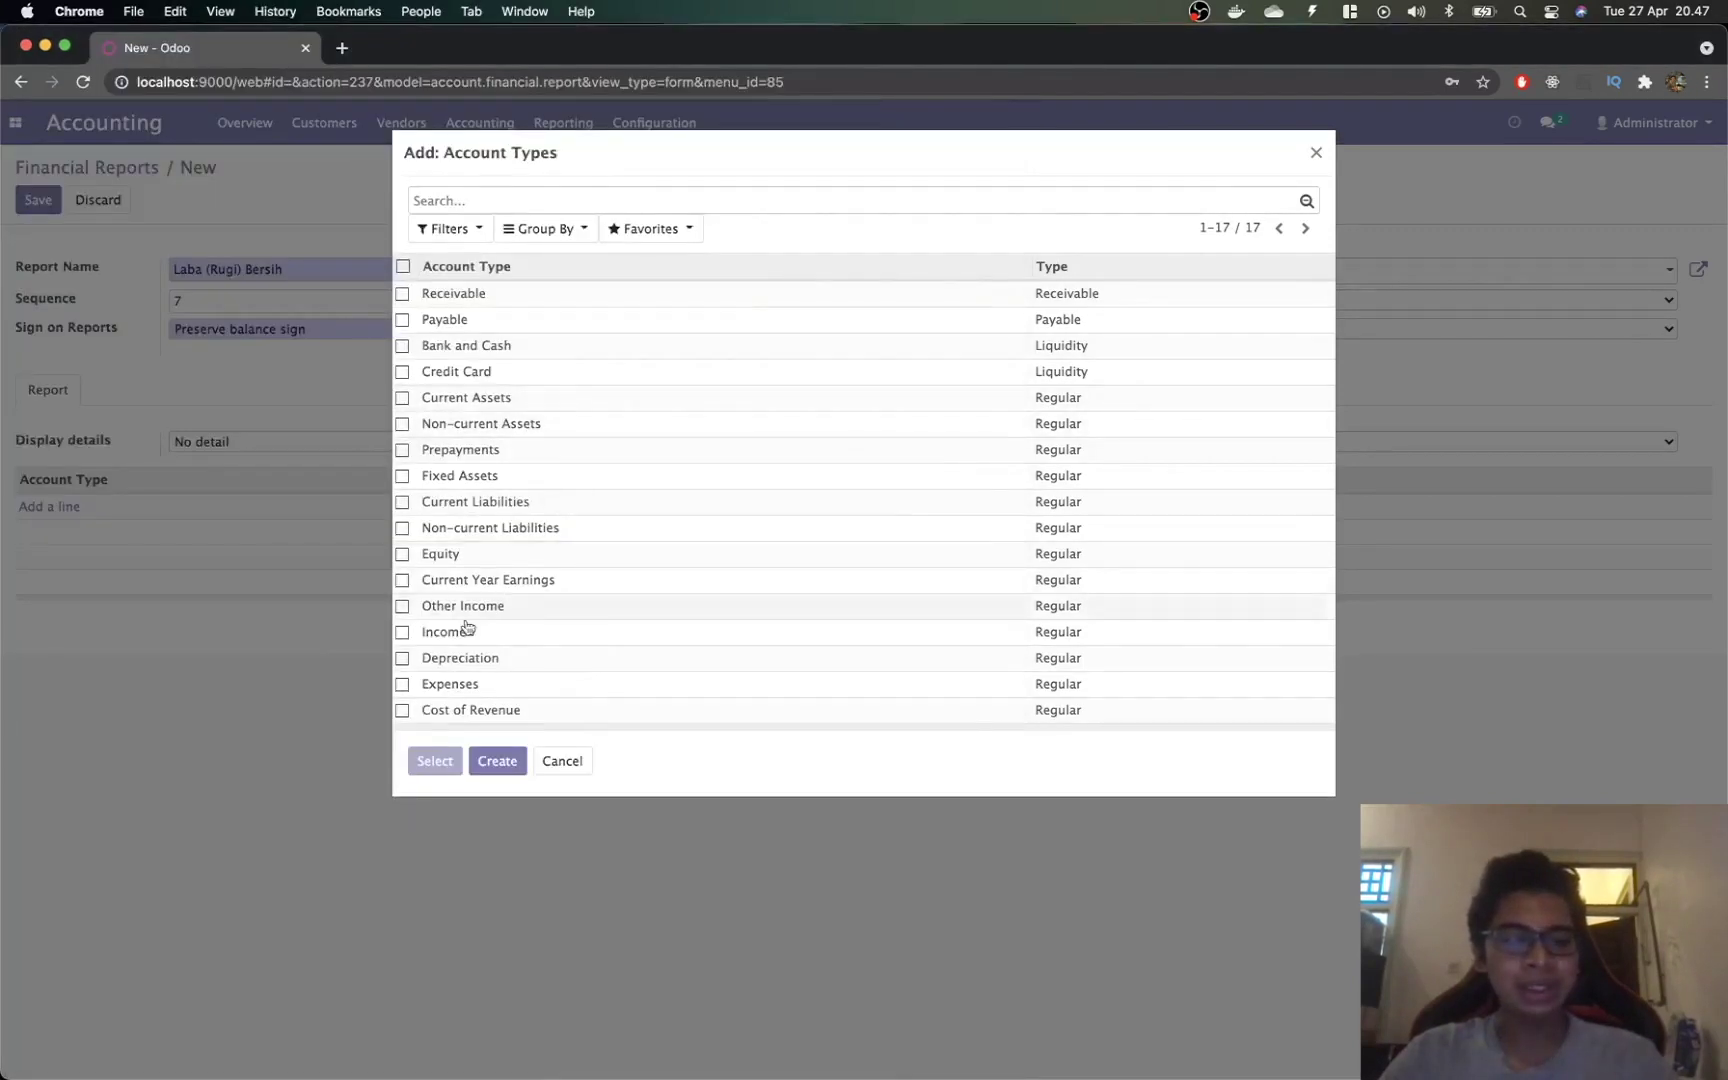
{"action": "left_click", "coordinate": [402, 606]}
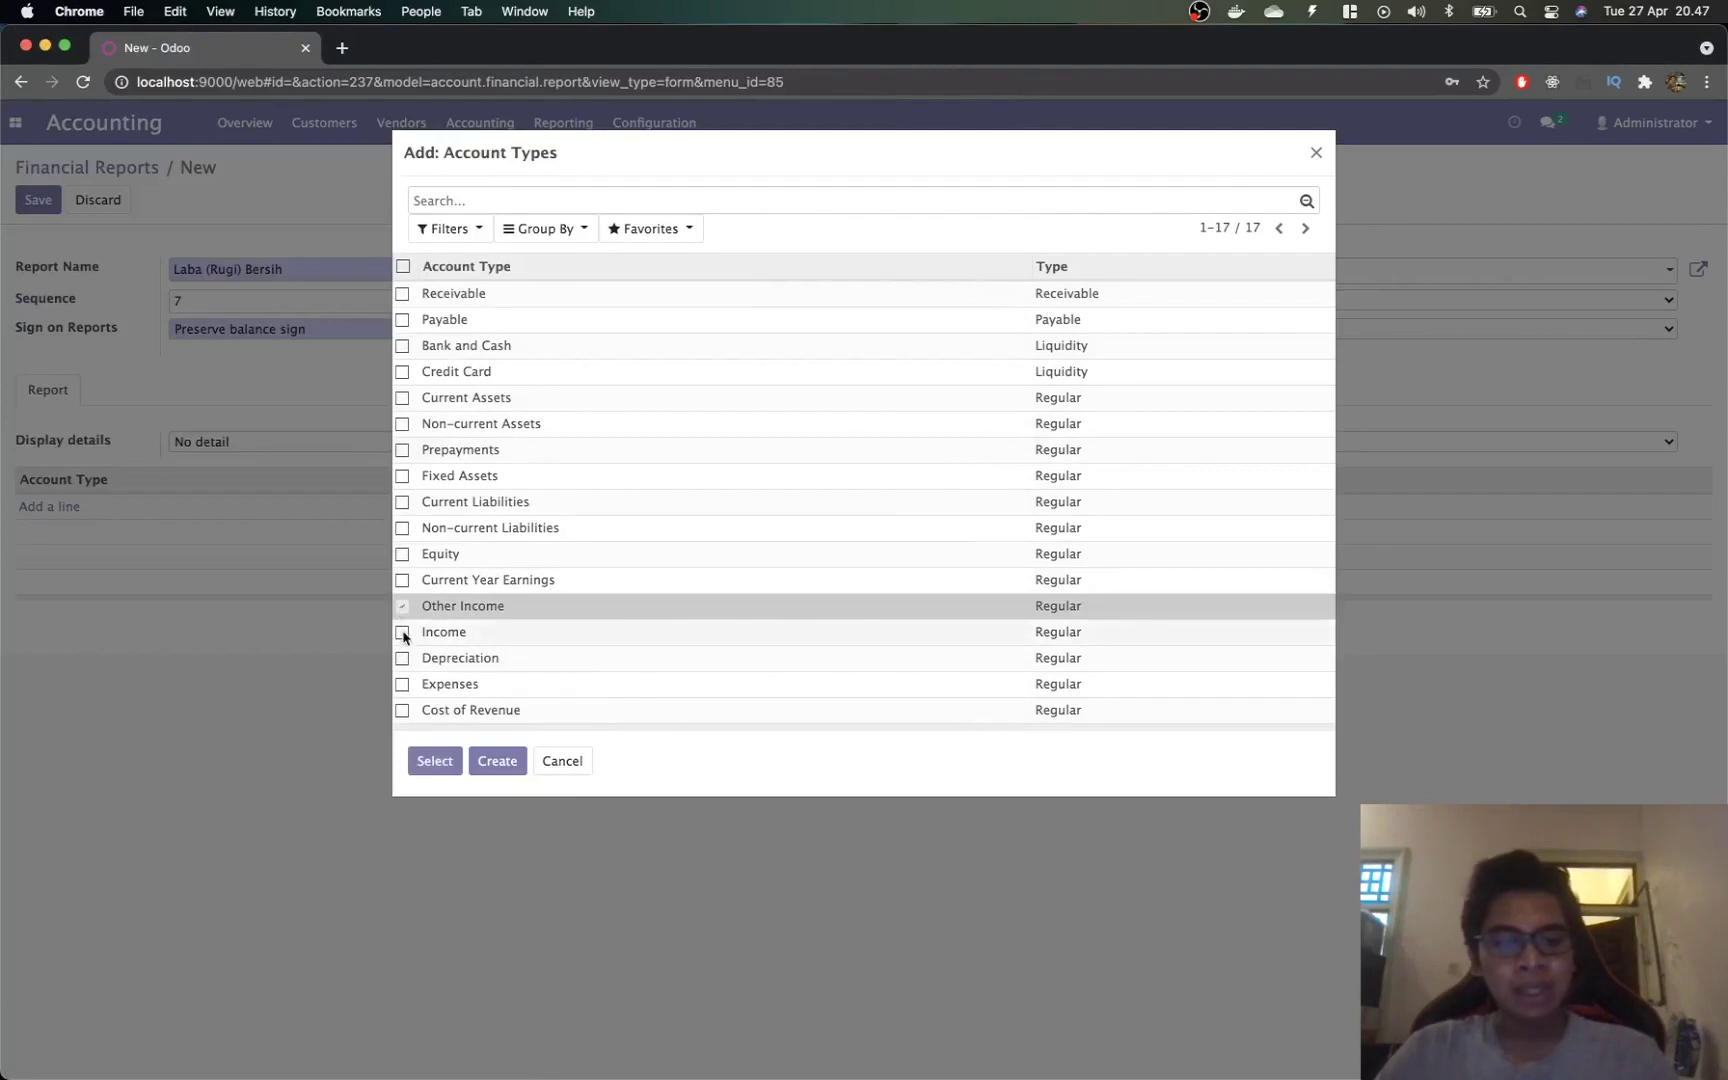
{"action": "left_click", "coordinate": [404, 633]}
{"action": "left_click", "coordinate": [403, 658]}
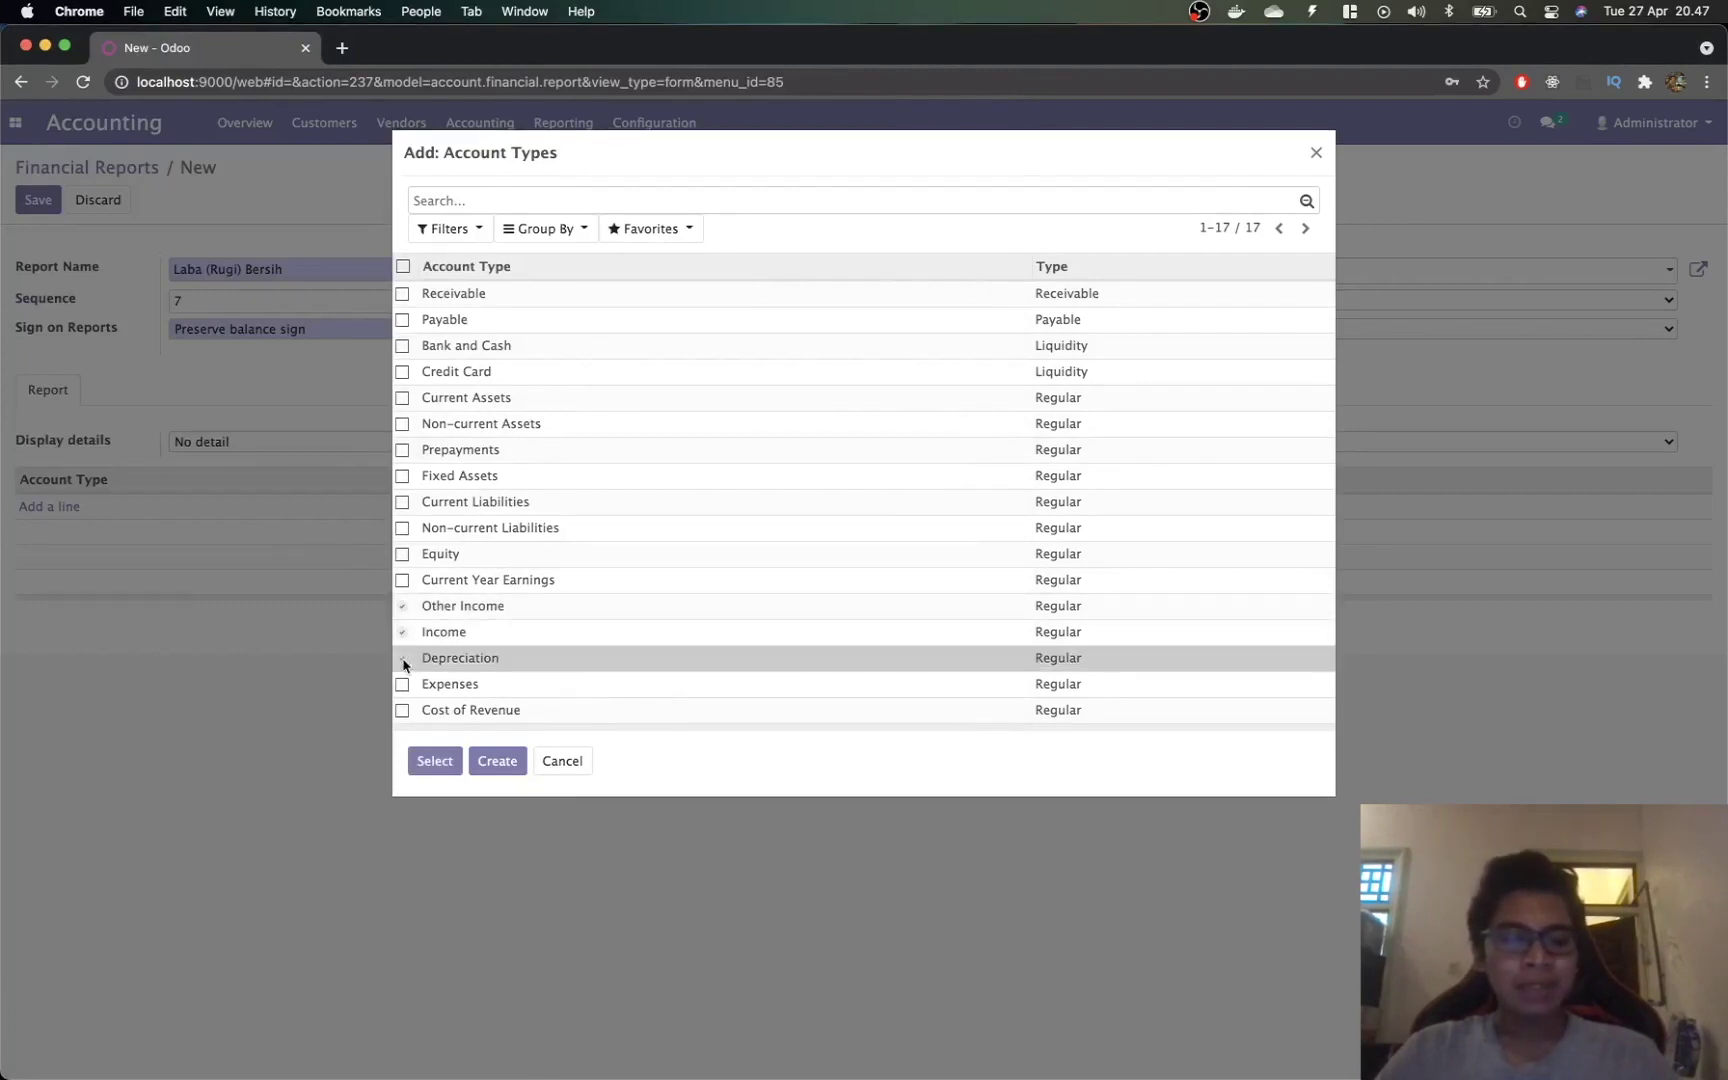
{"action": "left_click", "coordinate": [403, 685]}
{"action": "left_click", "coordinate": [402, 711]}
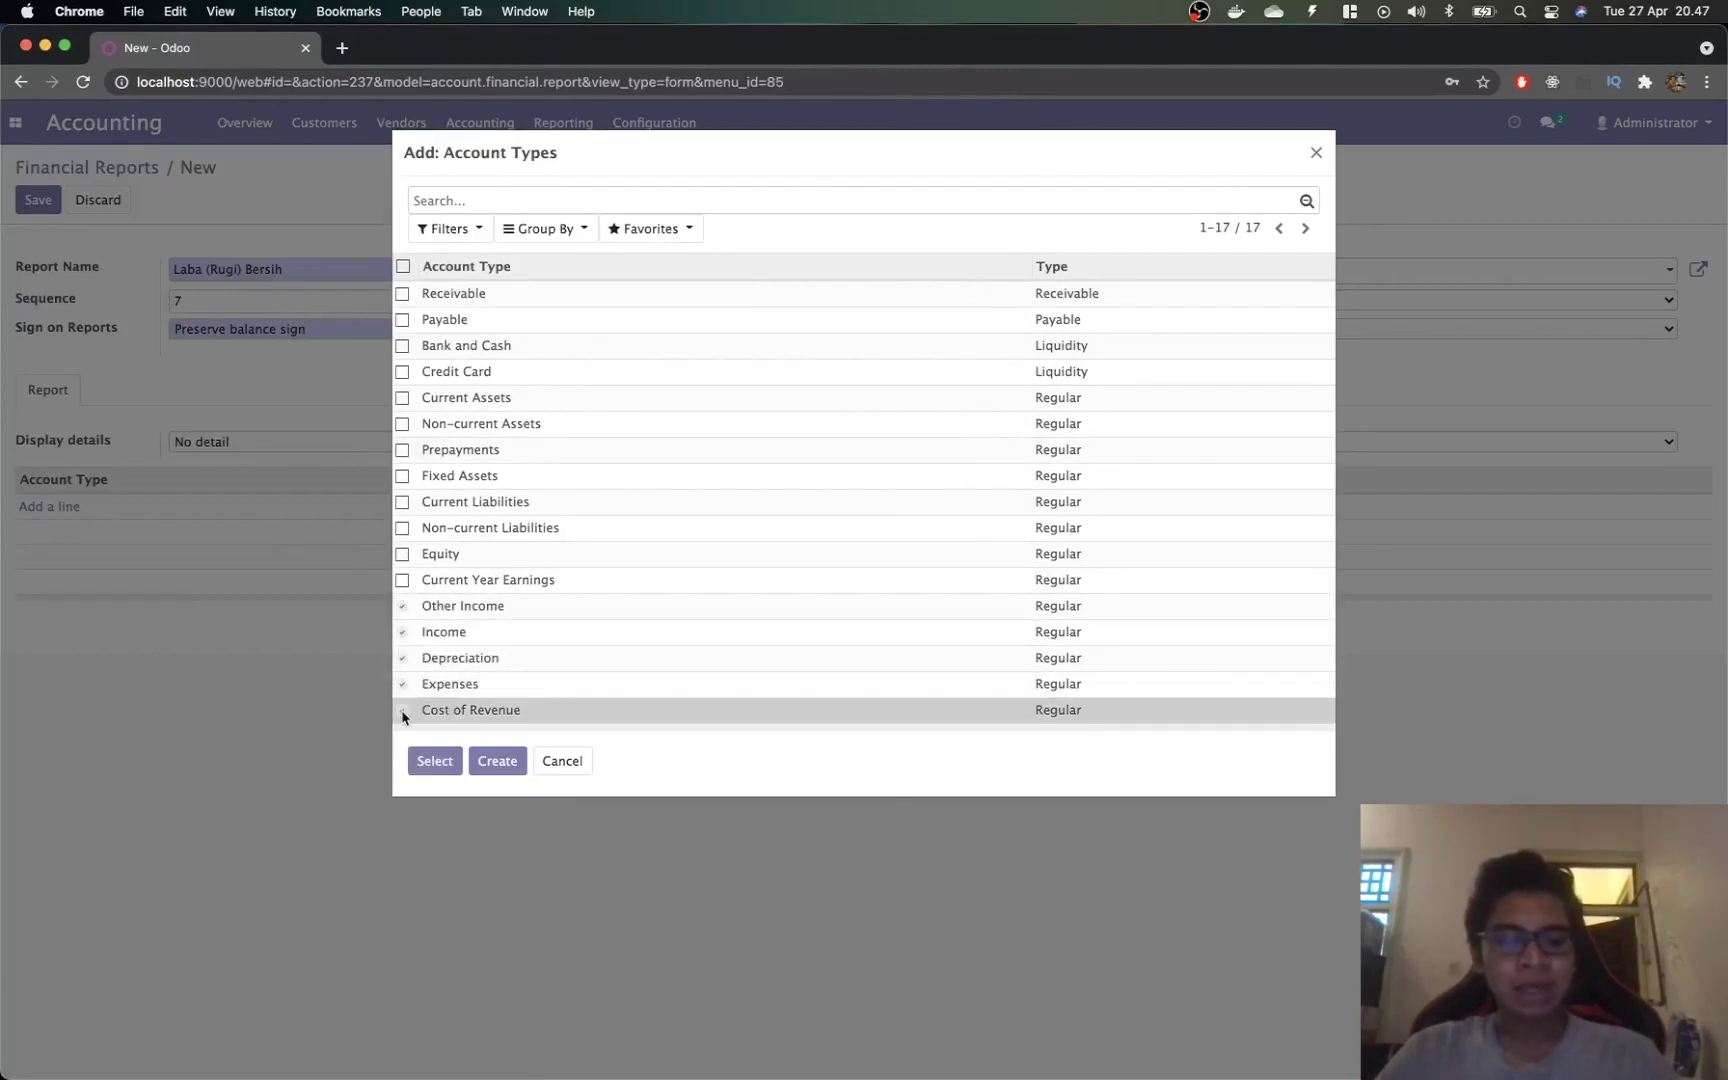
{"action": "left_click", "coordinate": [445, 761]}
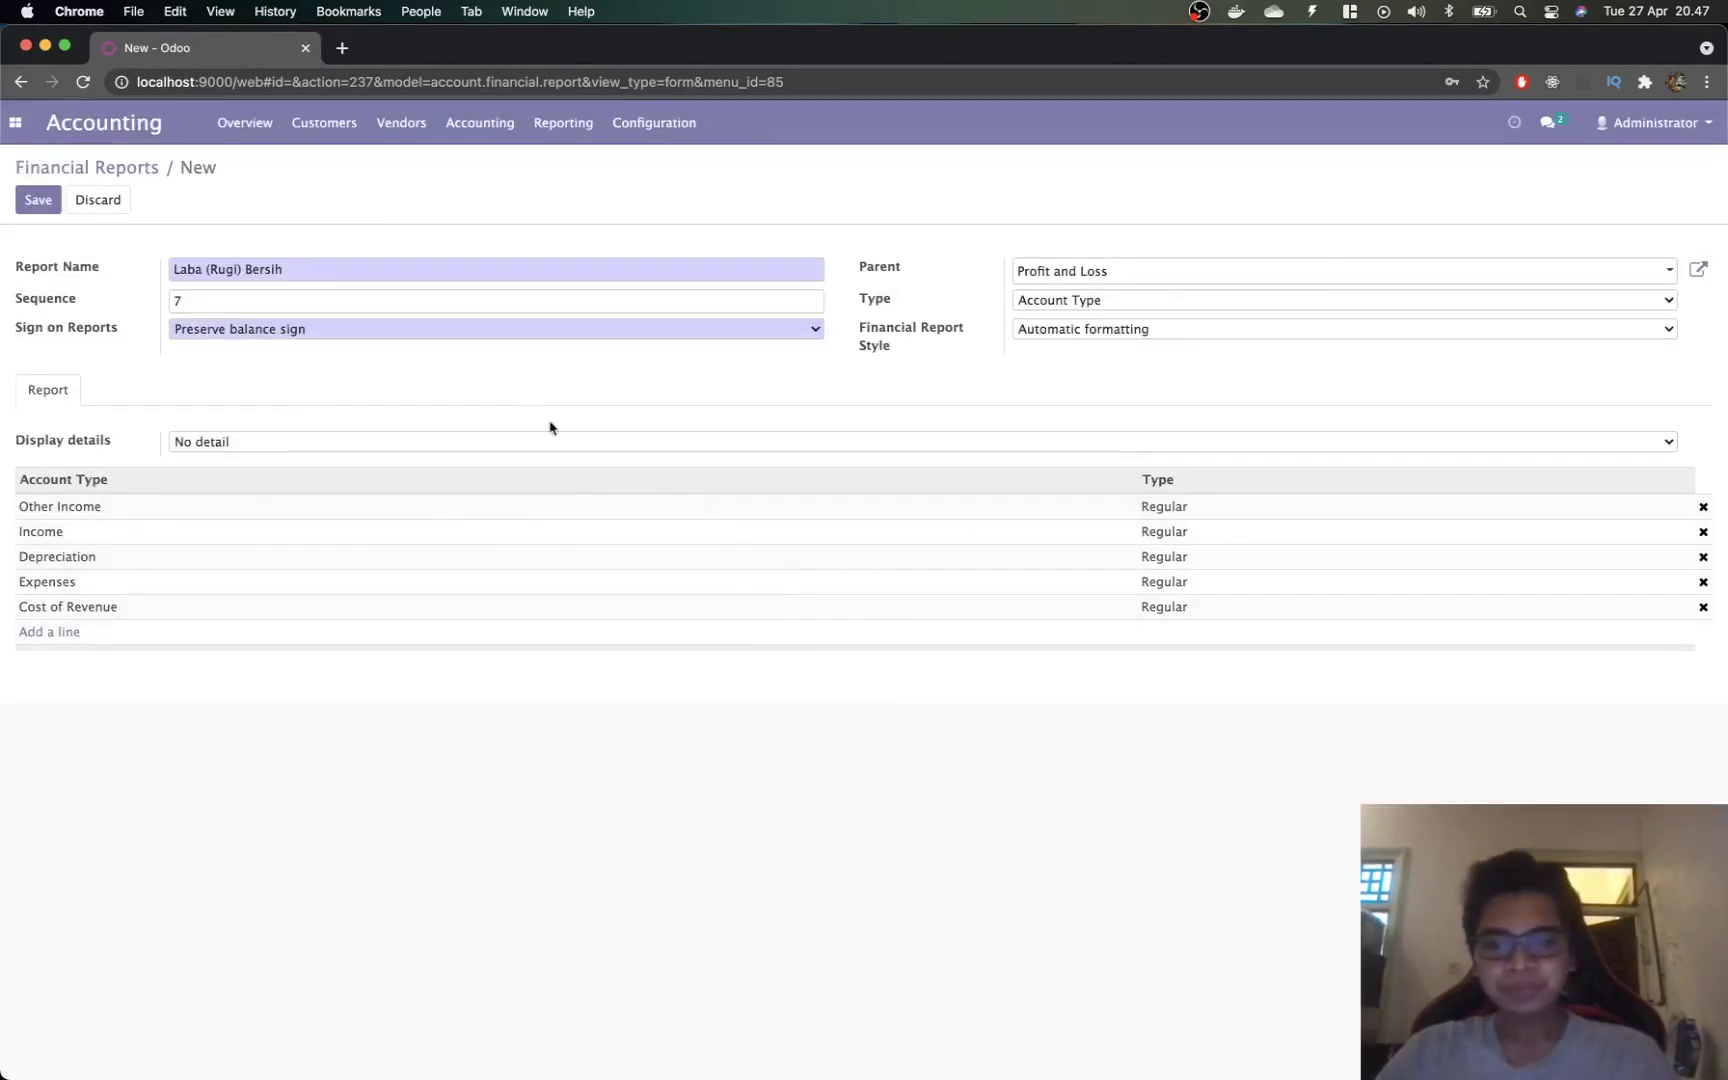
{"action": "left_click", "coordinate": [60, 199]}
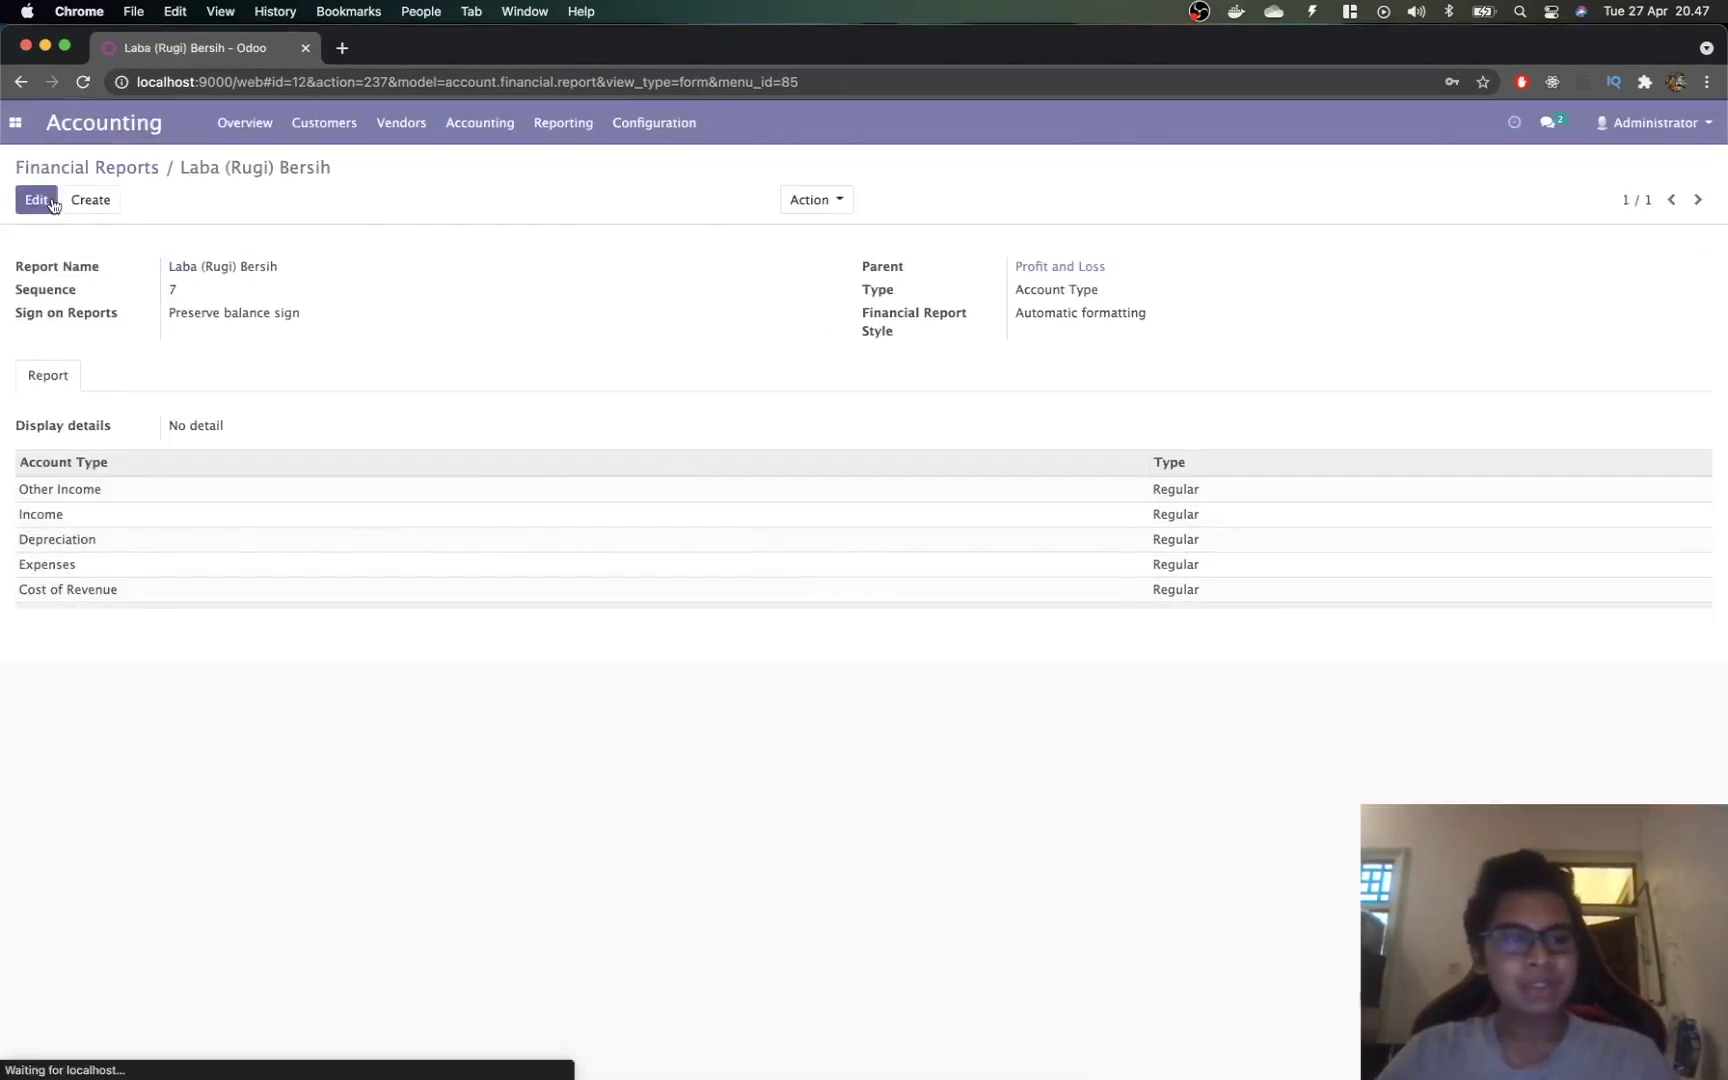
Step: Return to the financial reports list and compare the Profit and Loss entries with the guide's Laba Rugi outline
{"action": "left_click", "coordinate": [99, 168]}
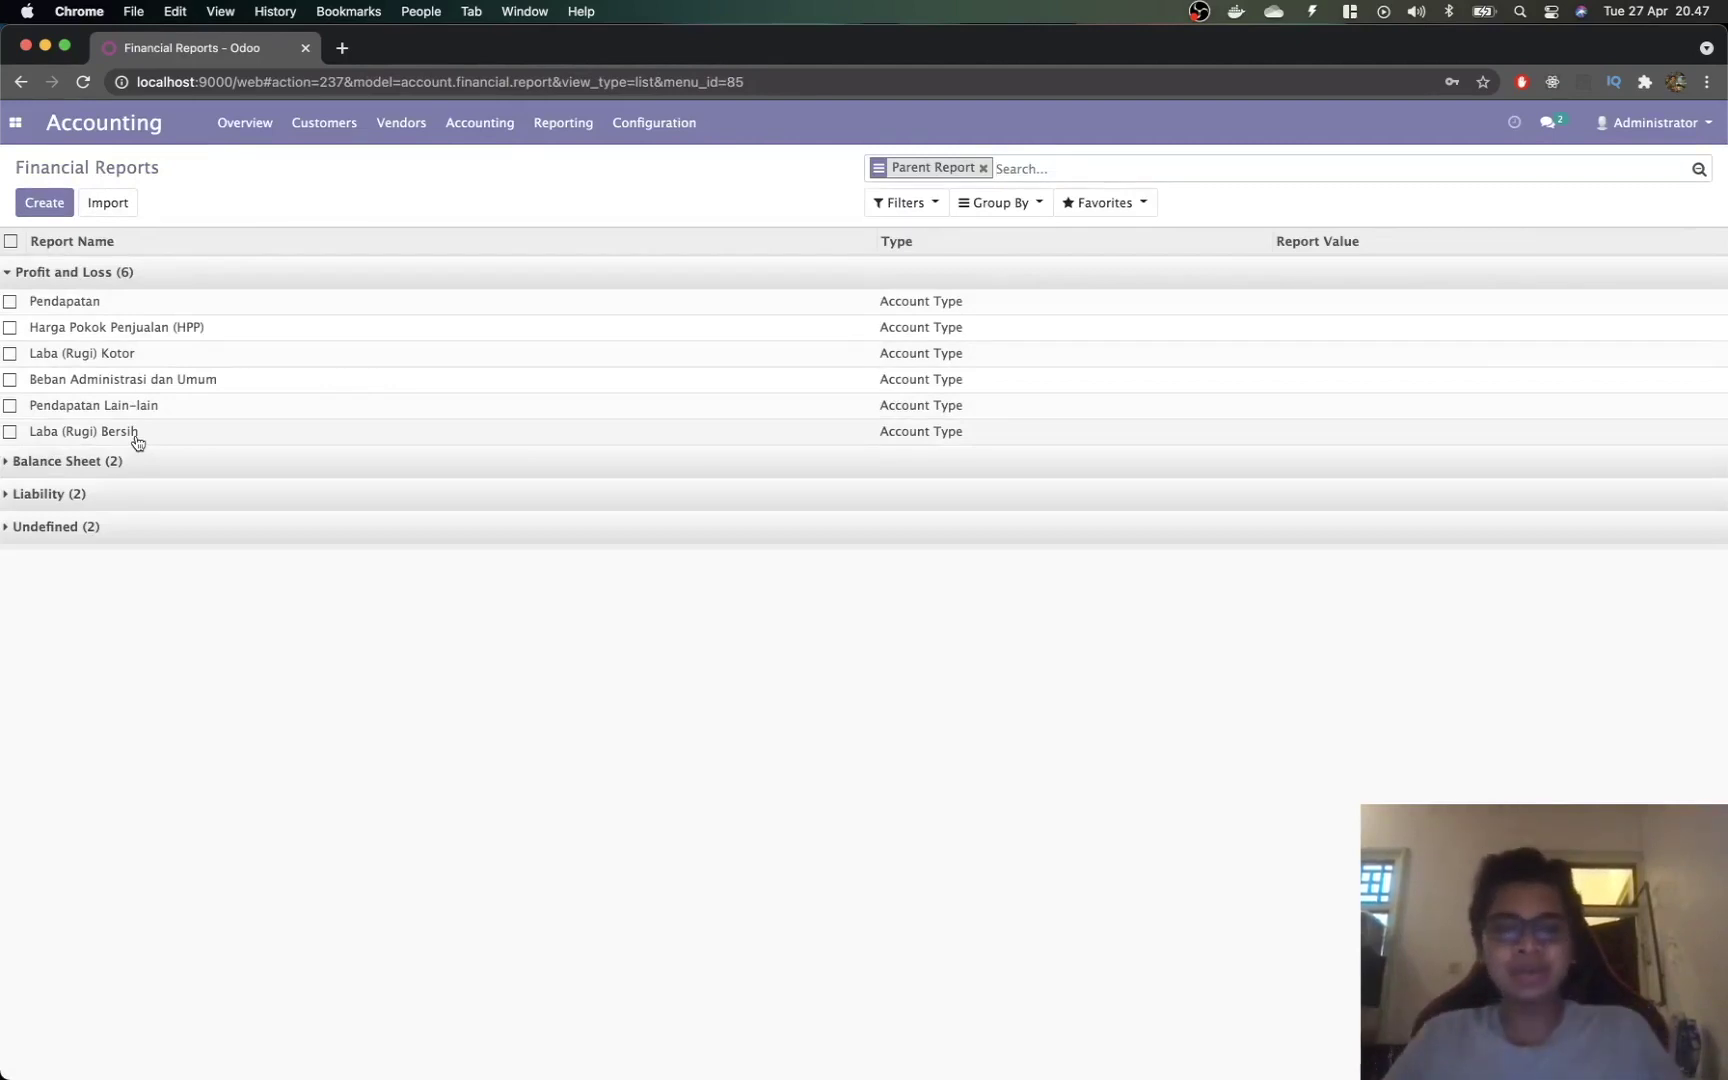
{"action": "key", "text": "super+Tab"}
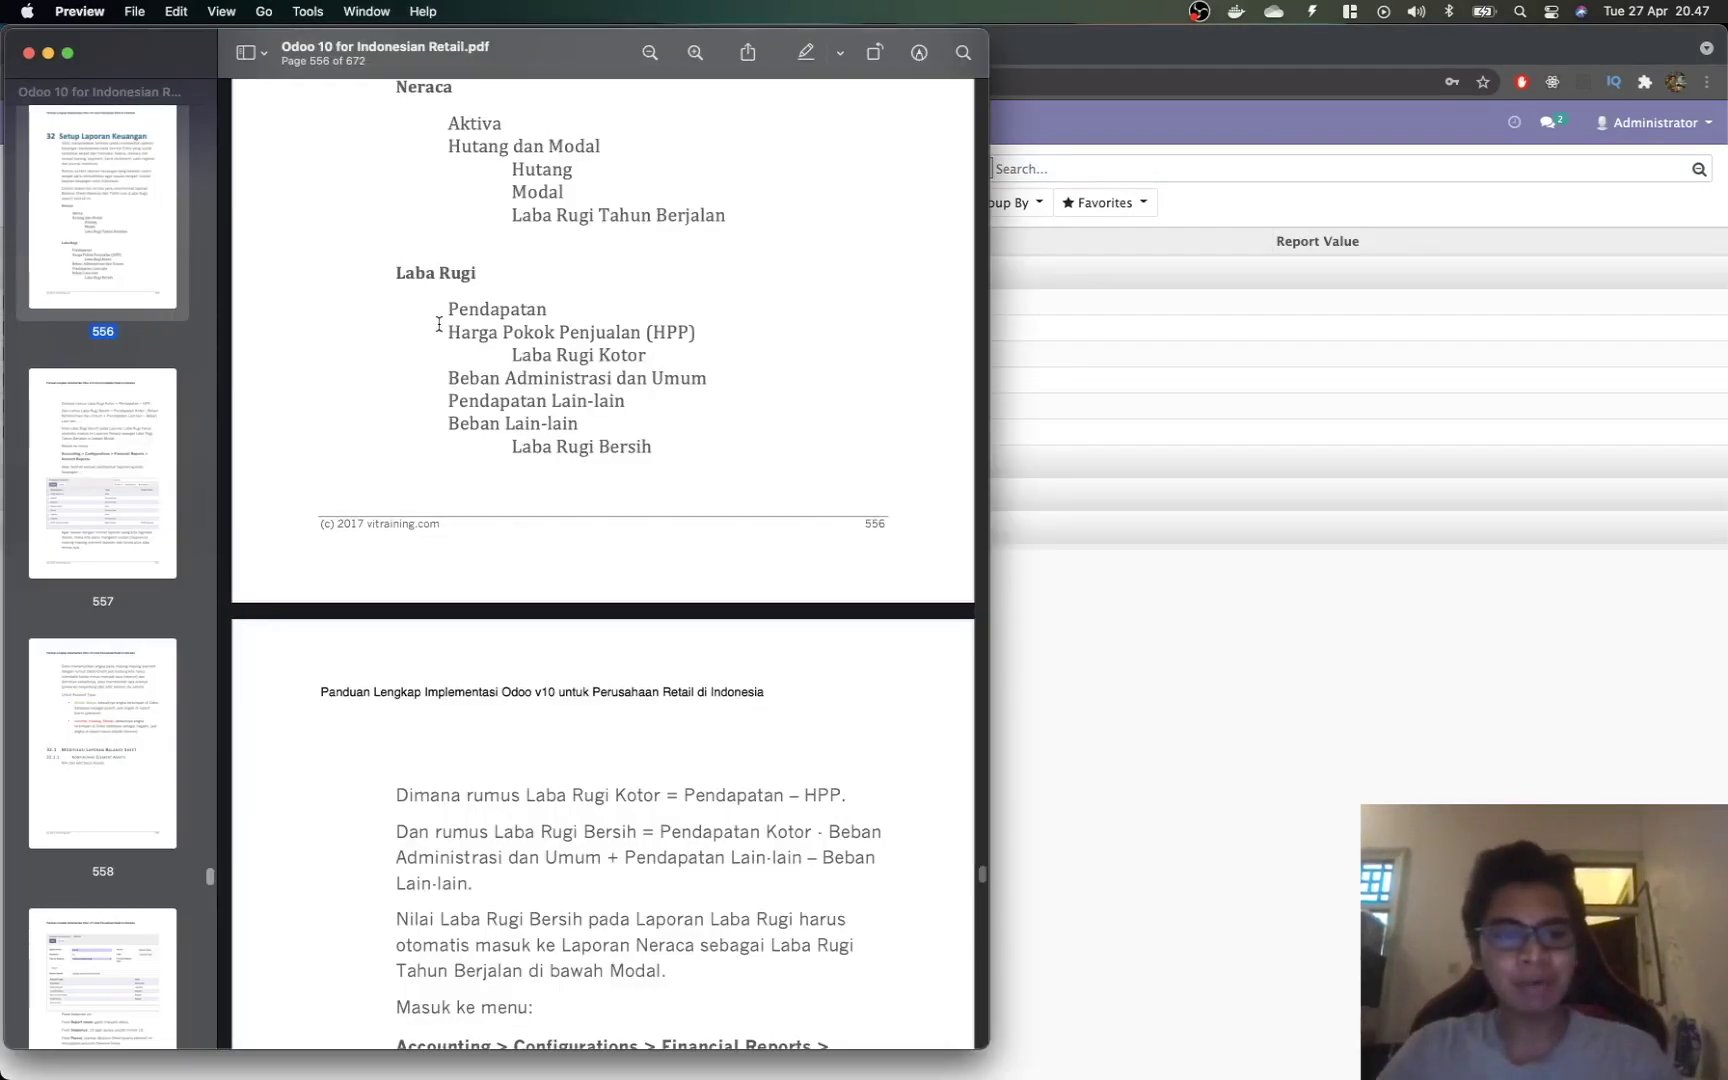
{"action": "left_click_drag", "start_coordinate": [446, 310], "coordinate": [665, 471]}
{"action": "key", "text": "super+Tab"}
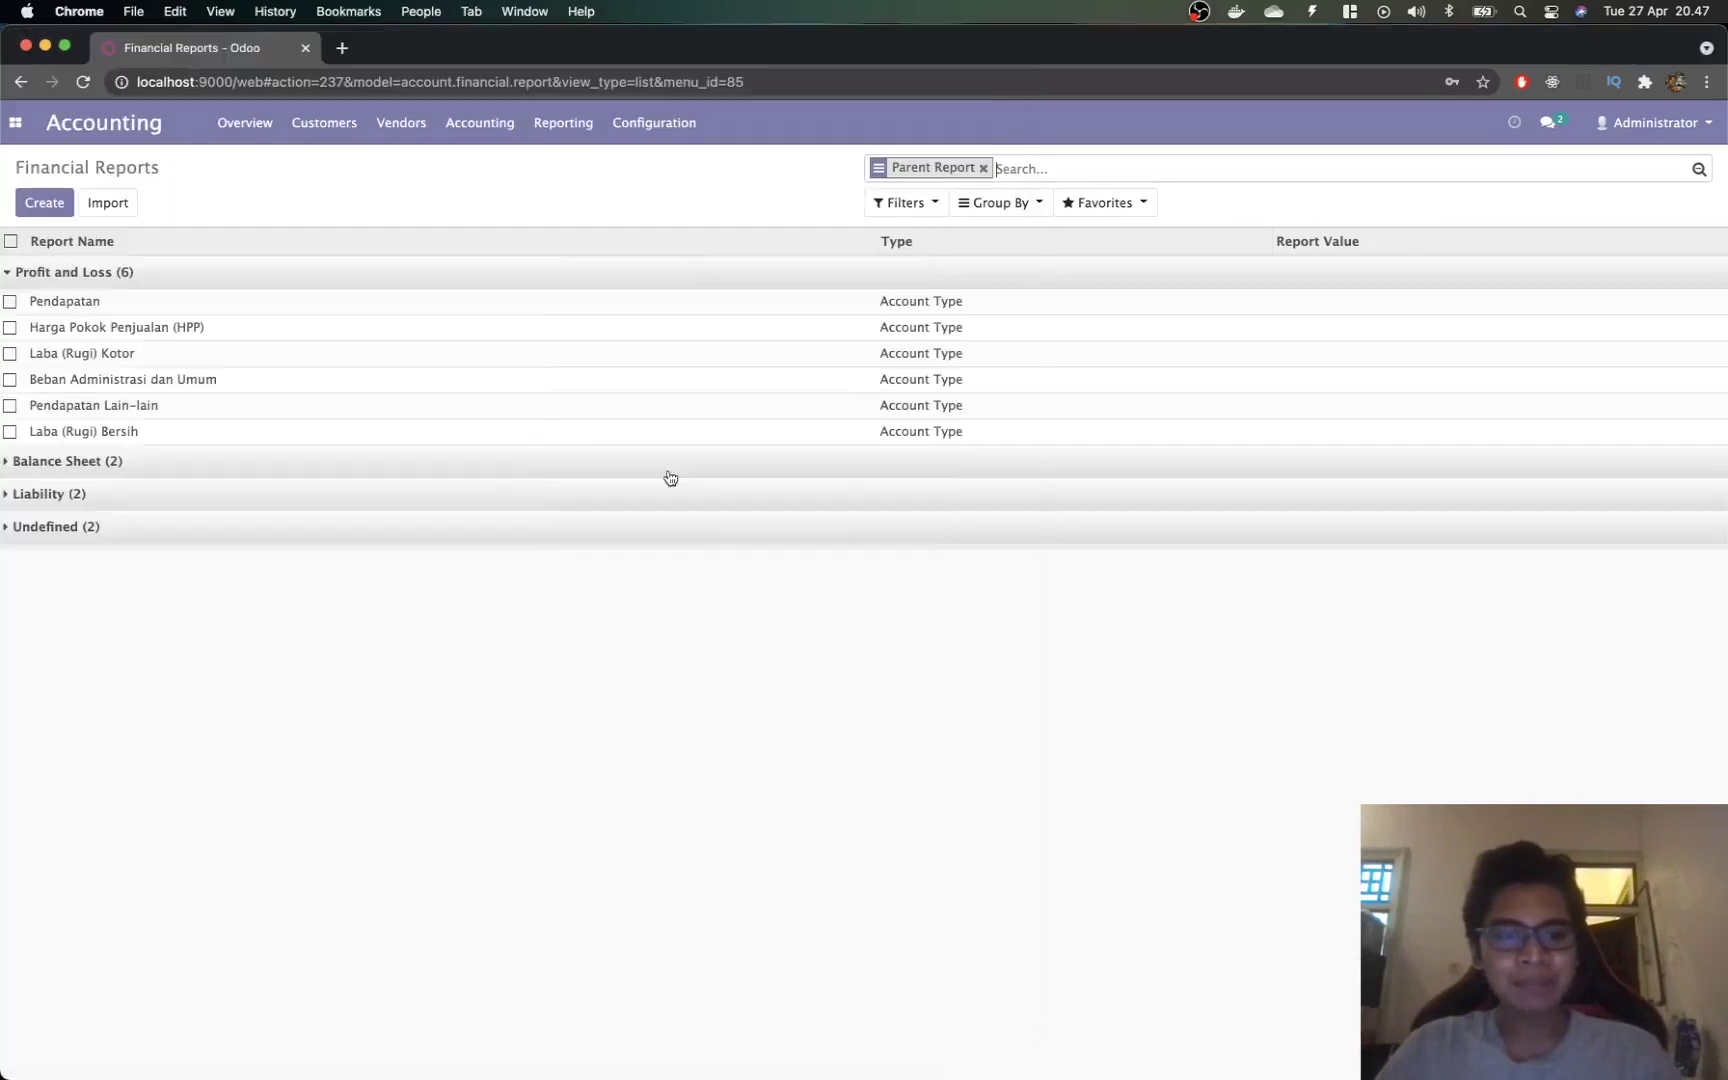
Step: Print the Profit and Loss report for all posted entries and save the PDF as Financial report (6) in the Tugas 6 folder
{"action": "left_click", "coordinate": [620, 121]}
{"action": "mouse_move", "coordinate": [565, 124]}
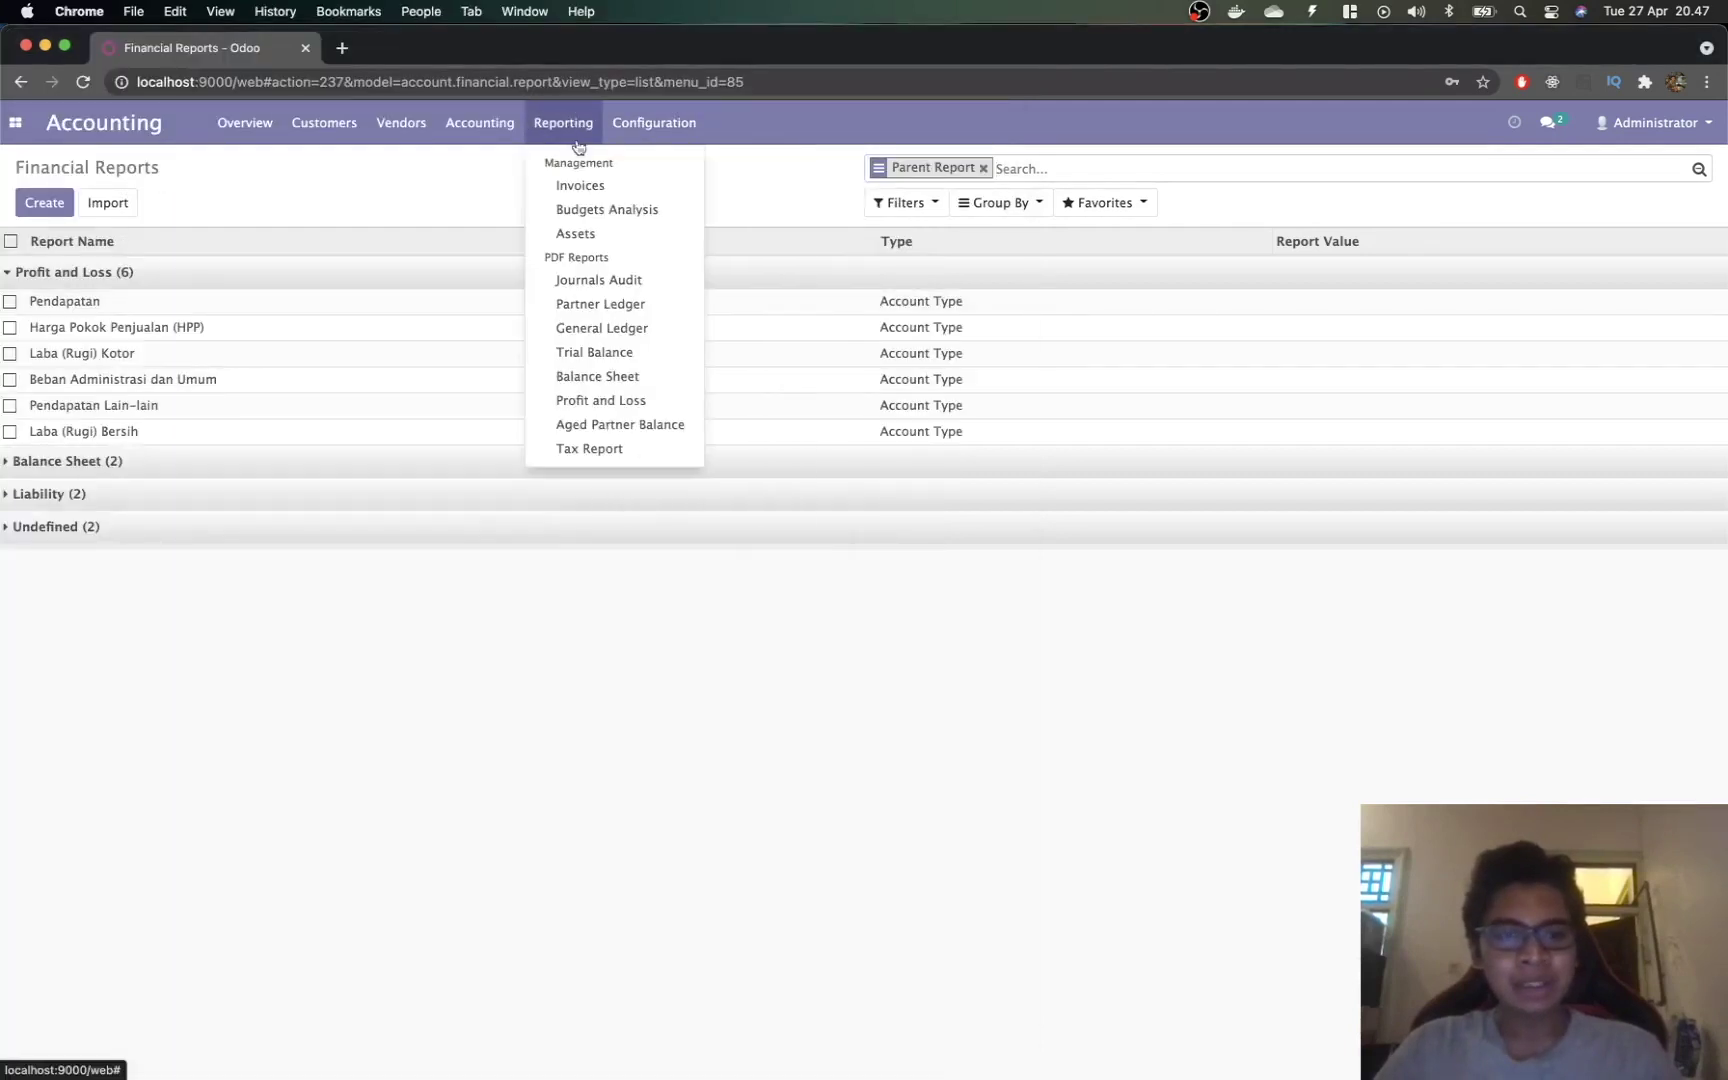
{"action": "left_click", "coordinate": [619, 401]}
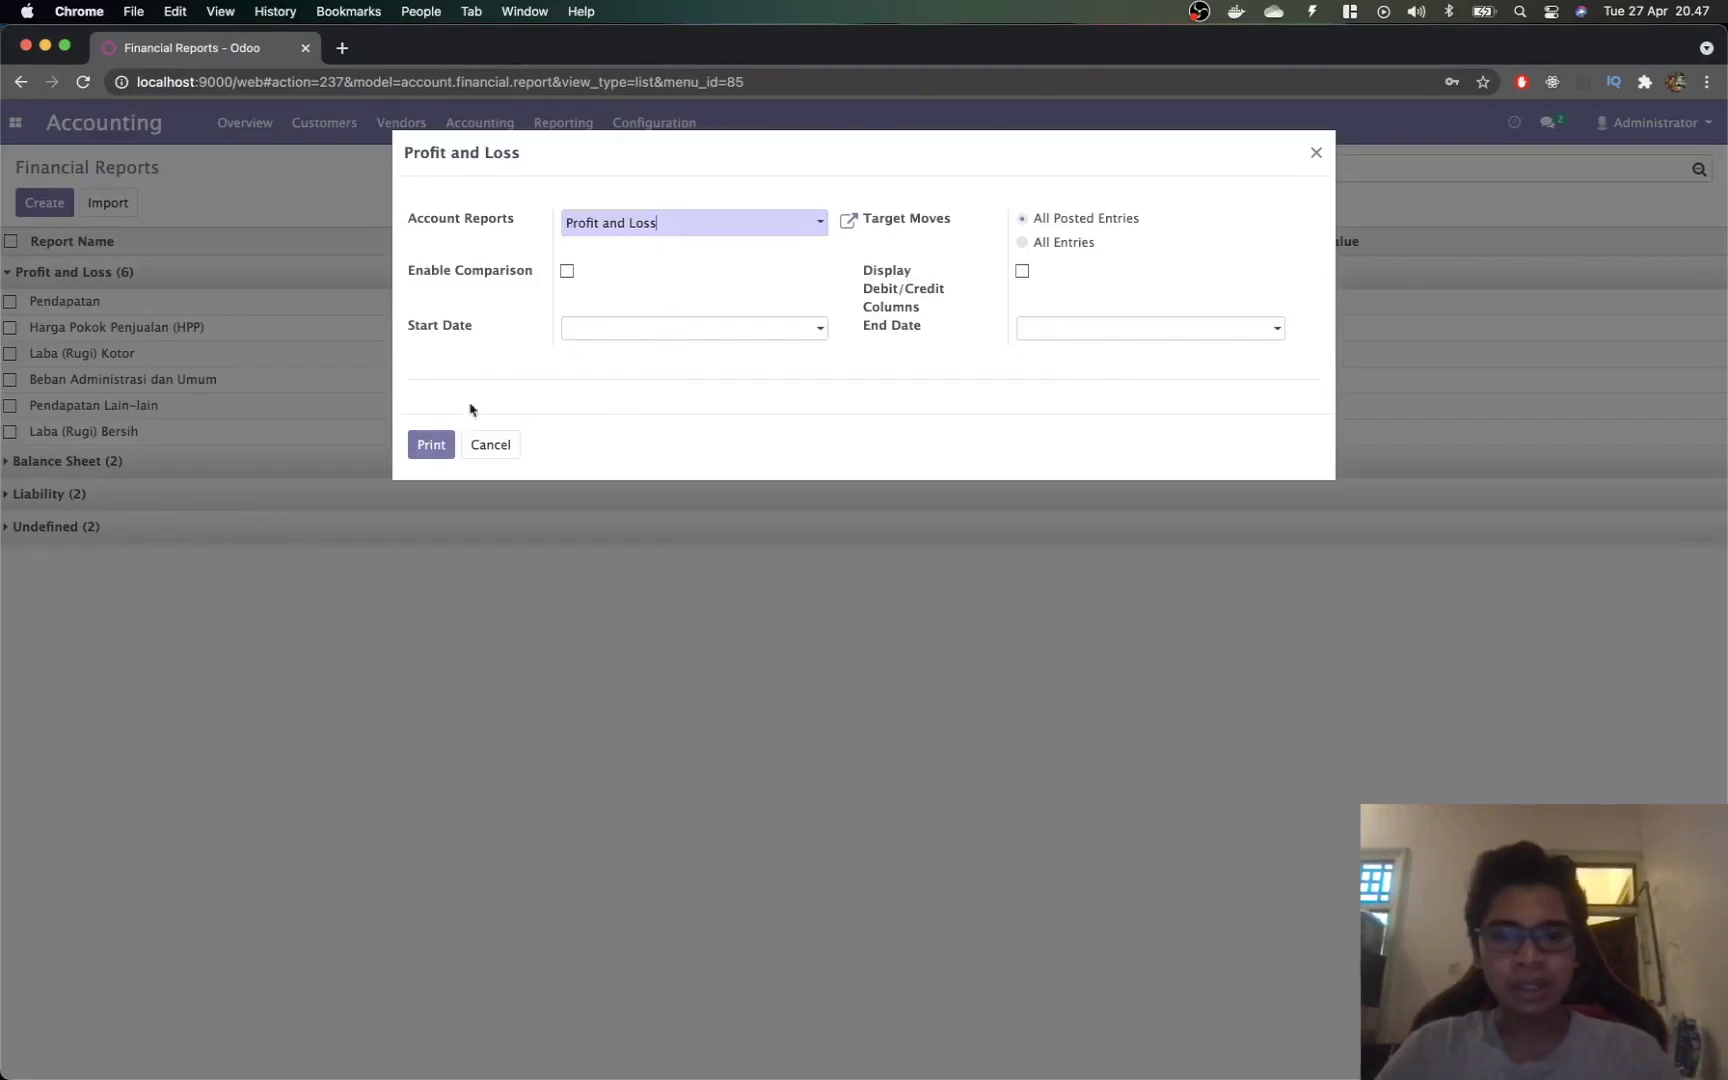
{"action": "left_click", "coordinate": [437, 442]}
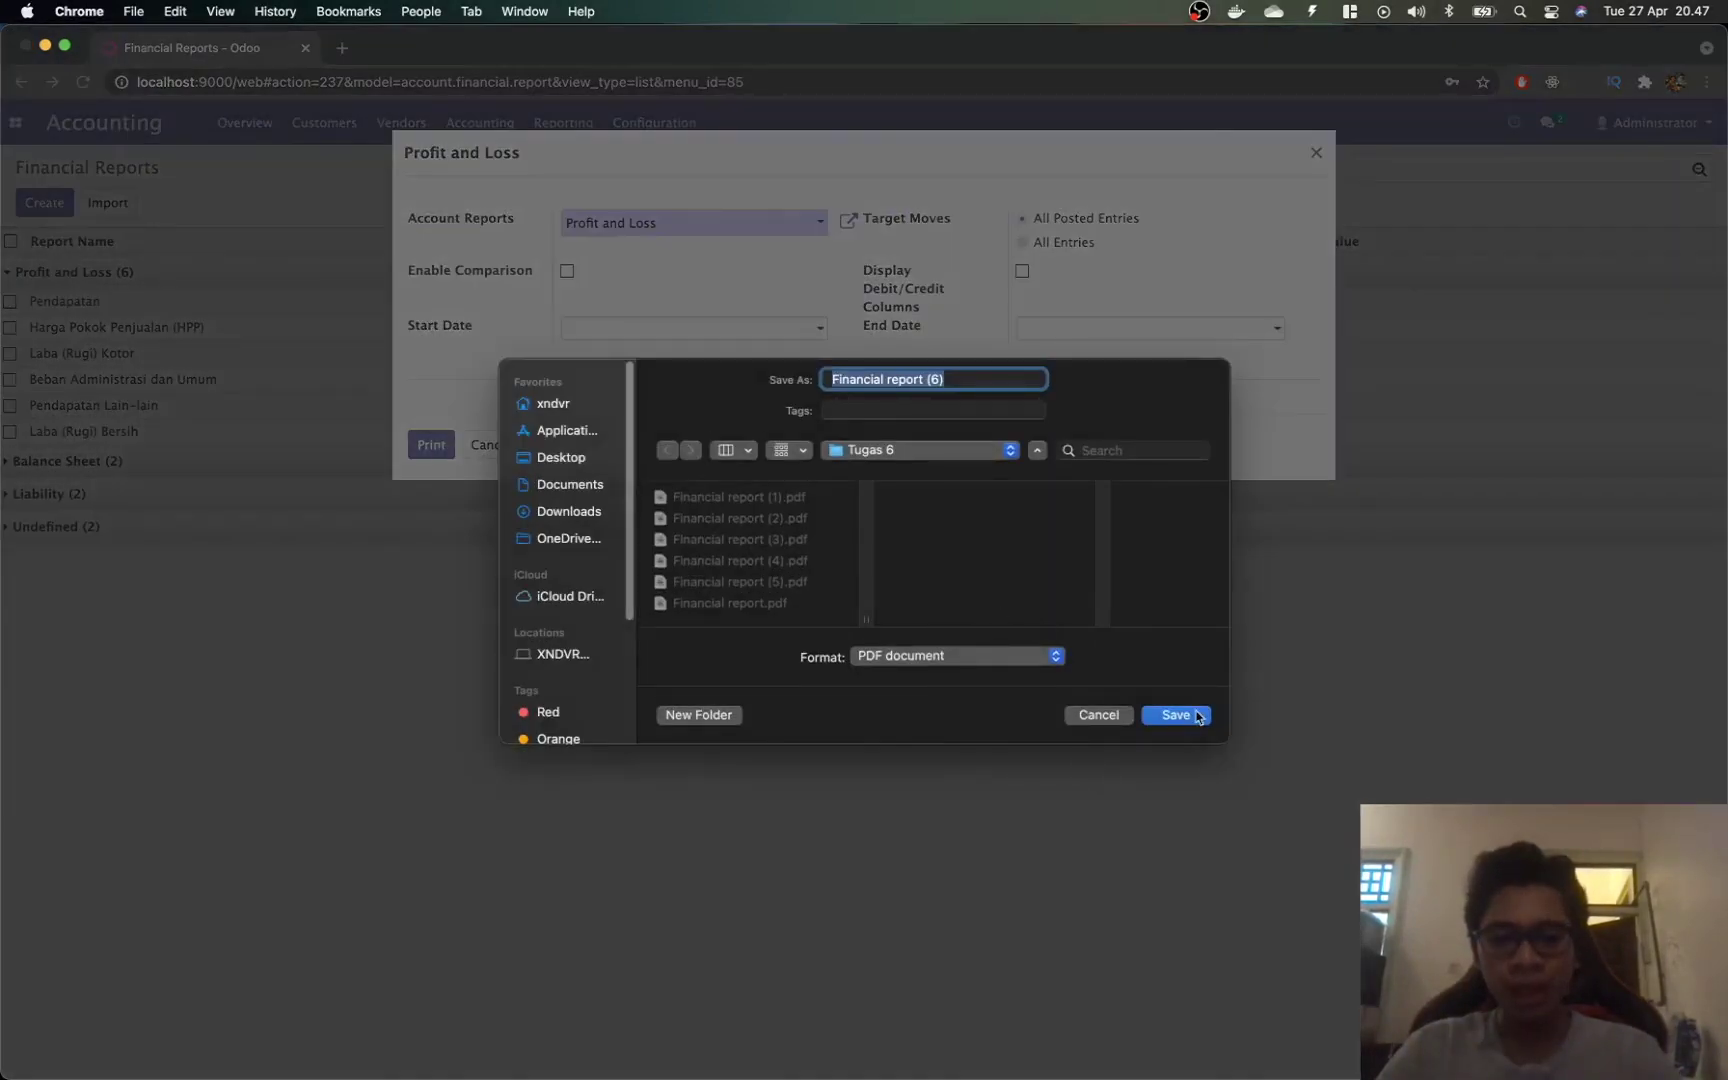
{"action": "left_click", "coordinate": [1176, 715]}
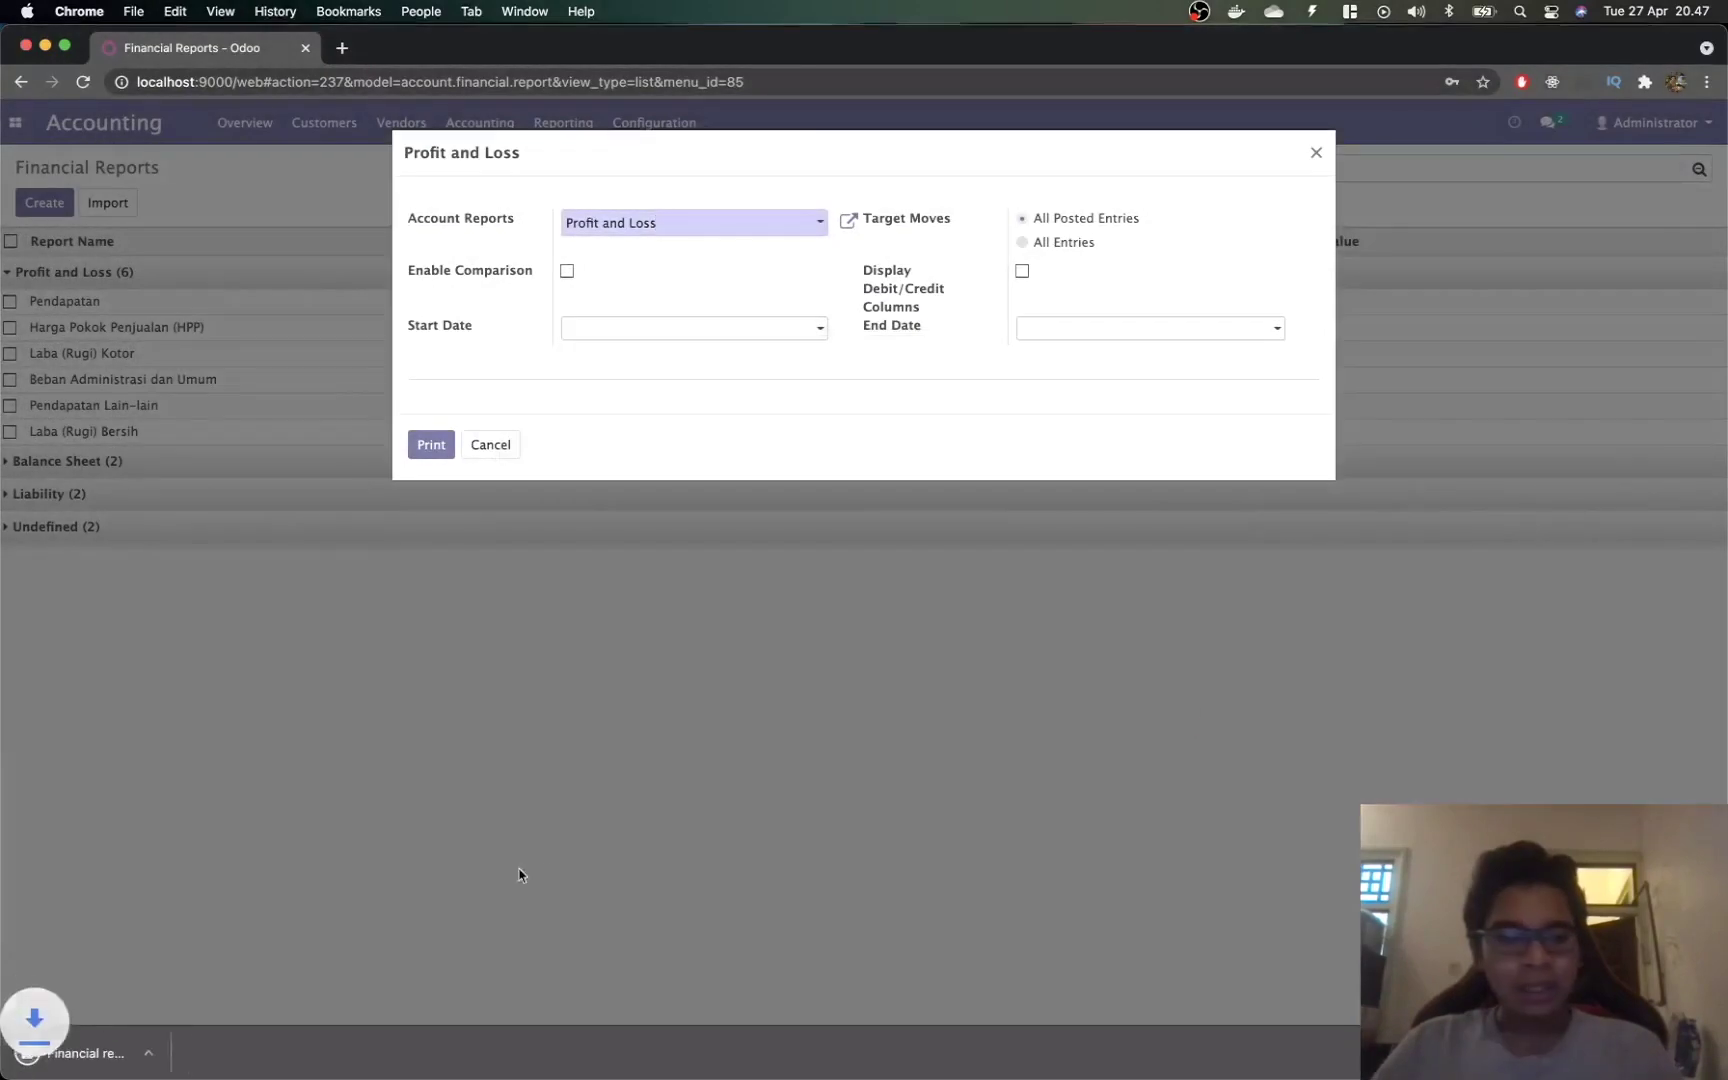
Step: Open the Financial report (6) PDF, review its Profit and Loss lines and return to the financial reports page
{"action": "left_click", "coordinate": [130, 1056]}
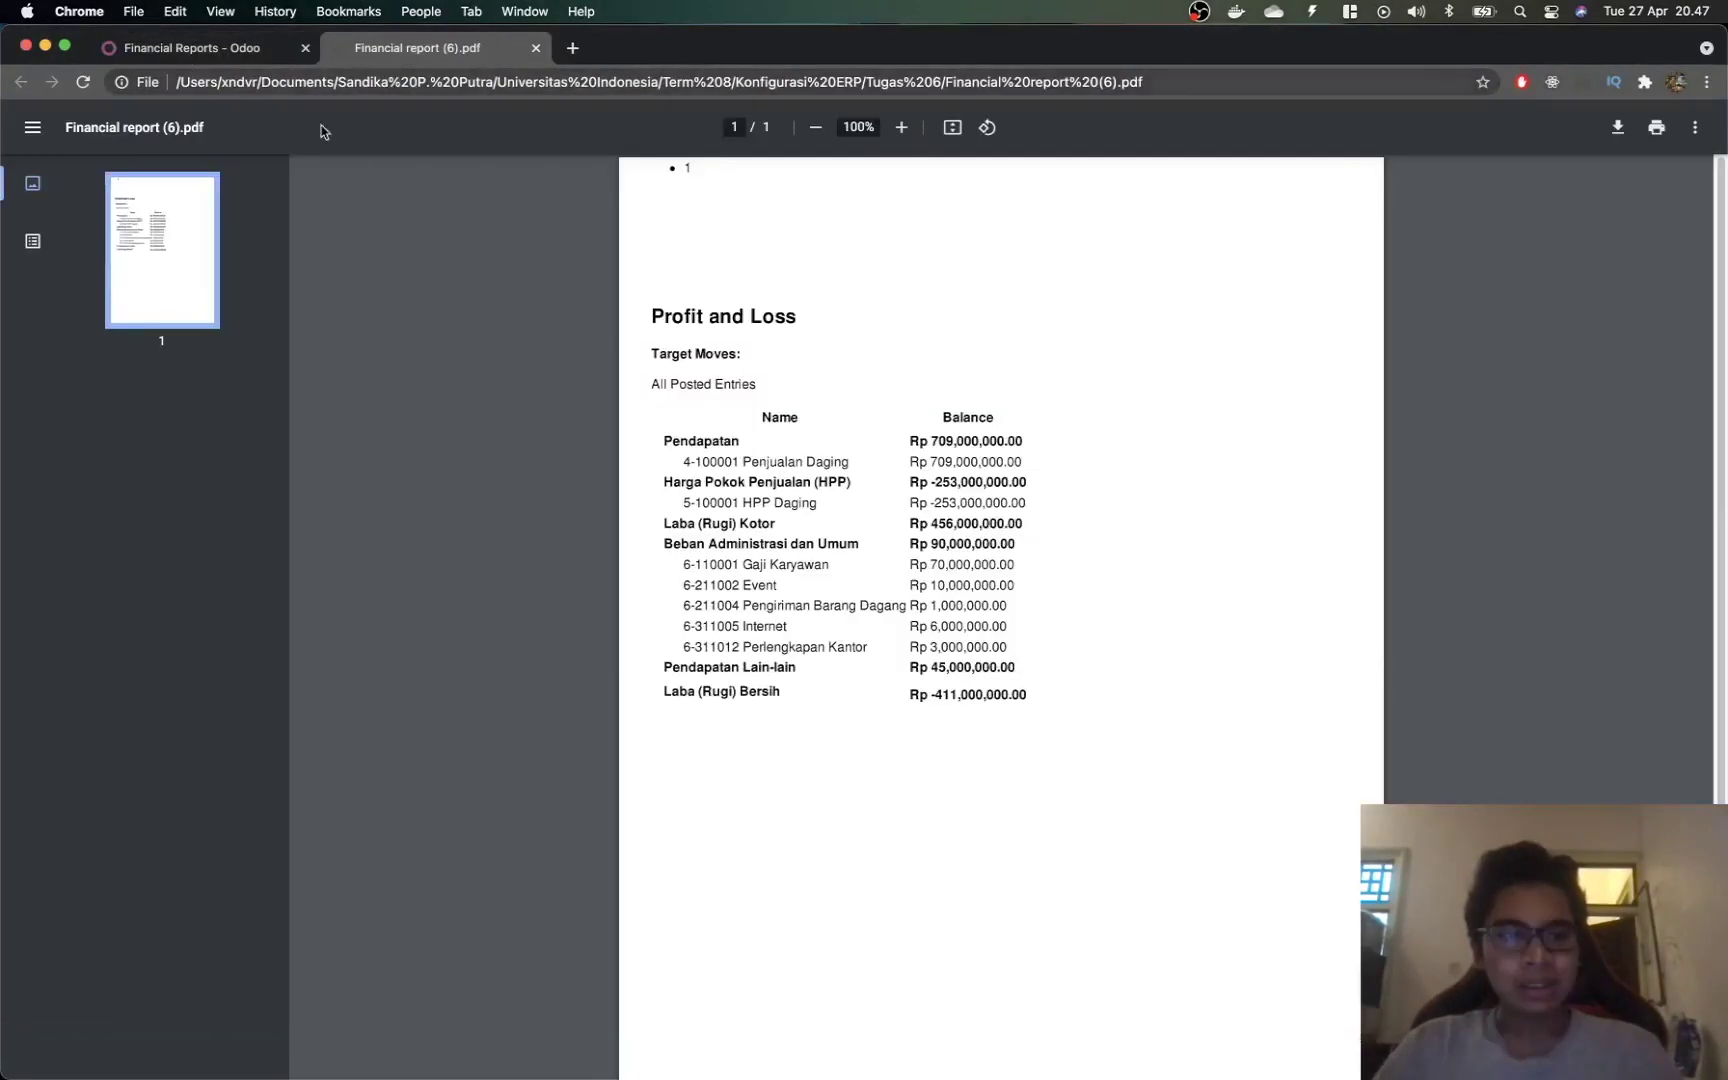
{"action": "scroll", "coordinate": [913, 591], "scroll_direction": "down", "scroll_amount": 3}
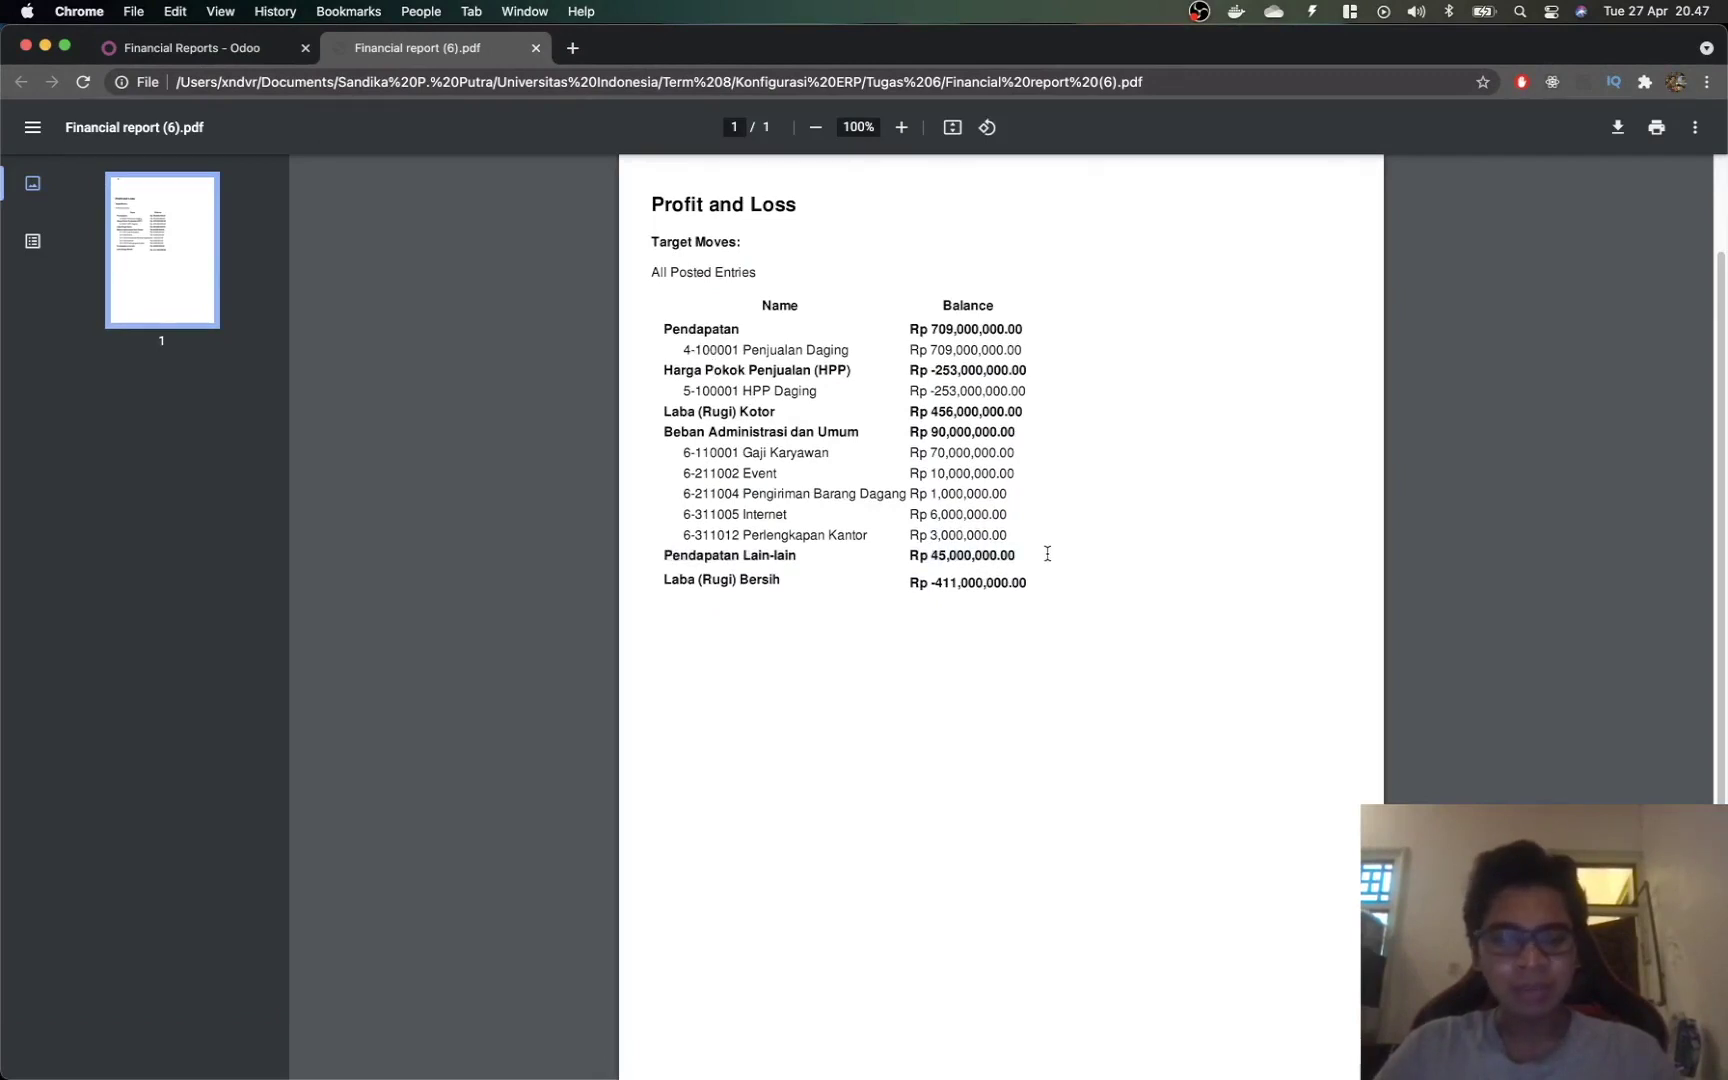
{"action": "left_click", "coordinate": [228, 66]}
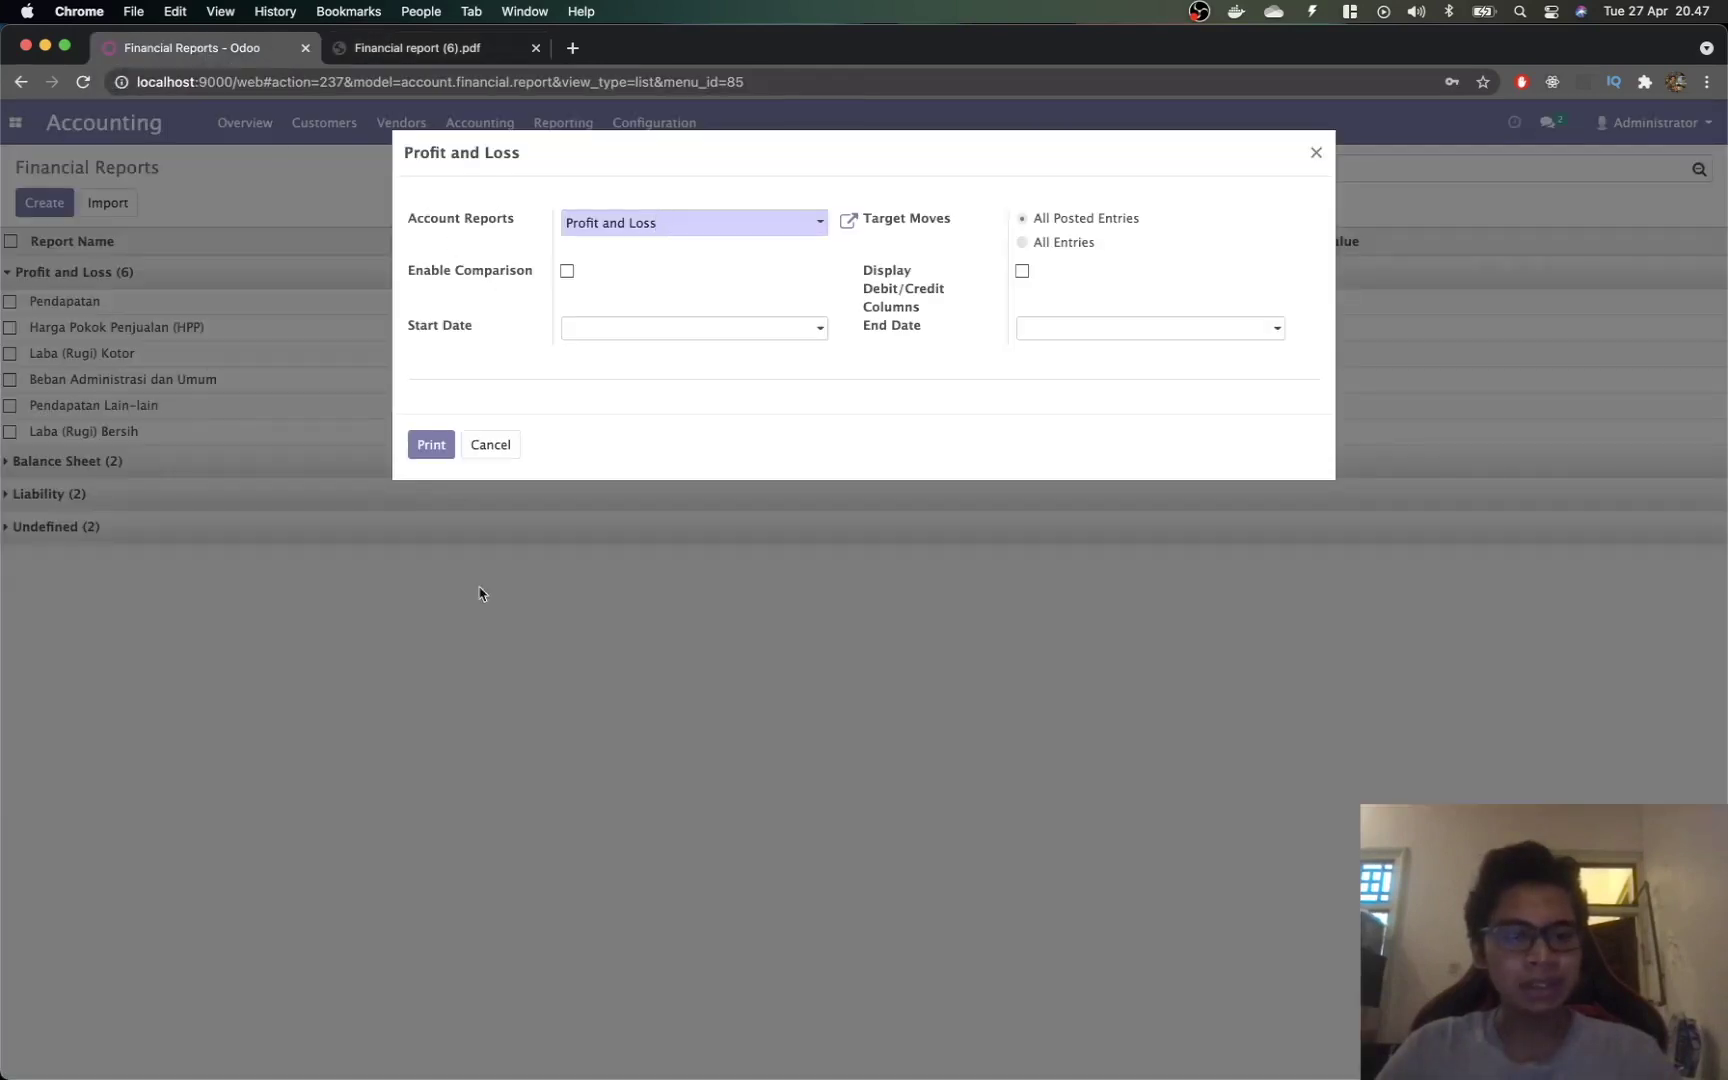
Step: Dismiss the print dialog and set the Pendapatan Lain-lain report's display details to Display children with hierarchy
{"action": "key", "text": "Escape"}
{"action": "left_click", "coordinate": [188, 406]}
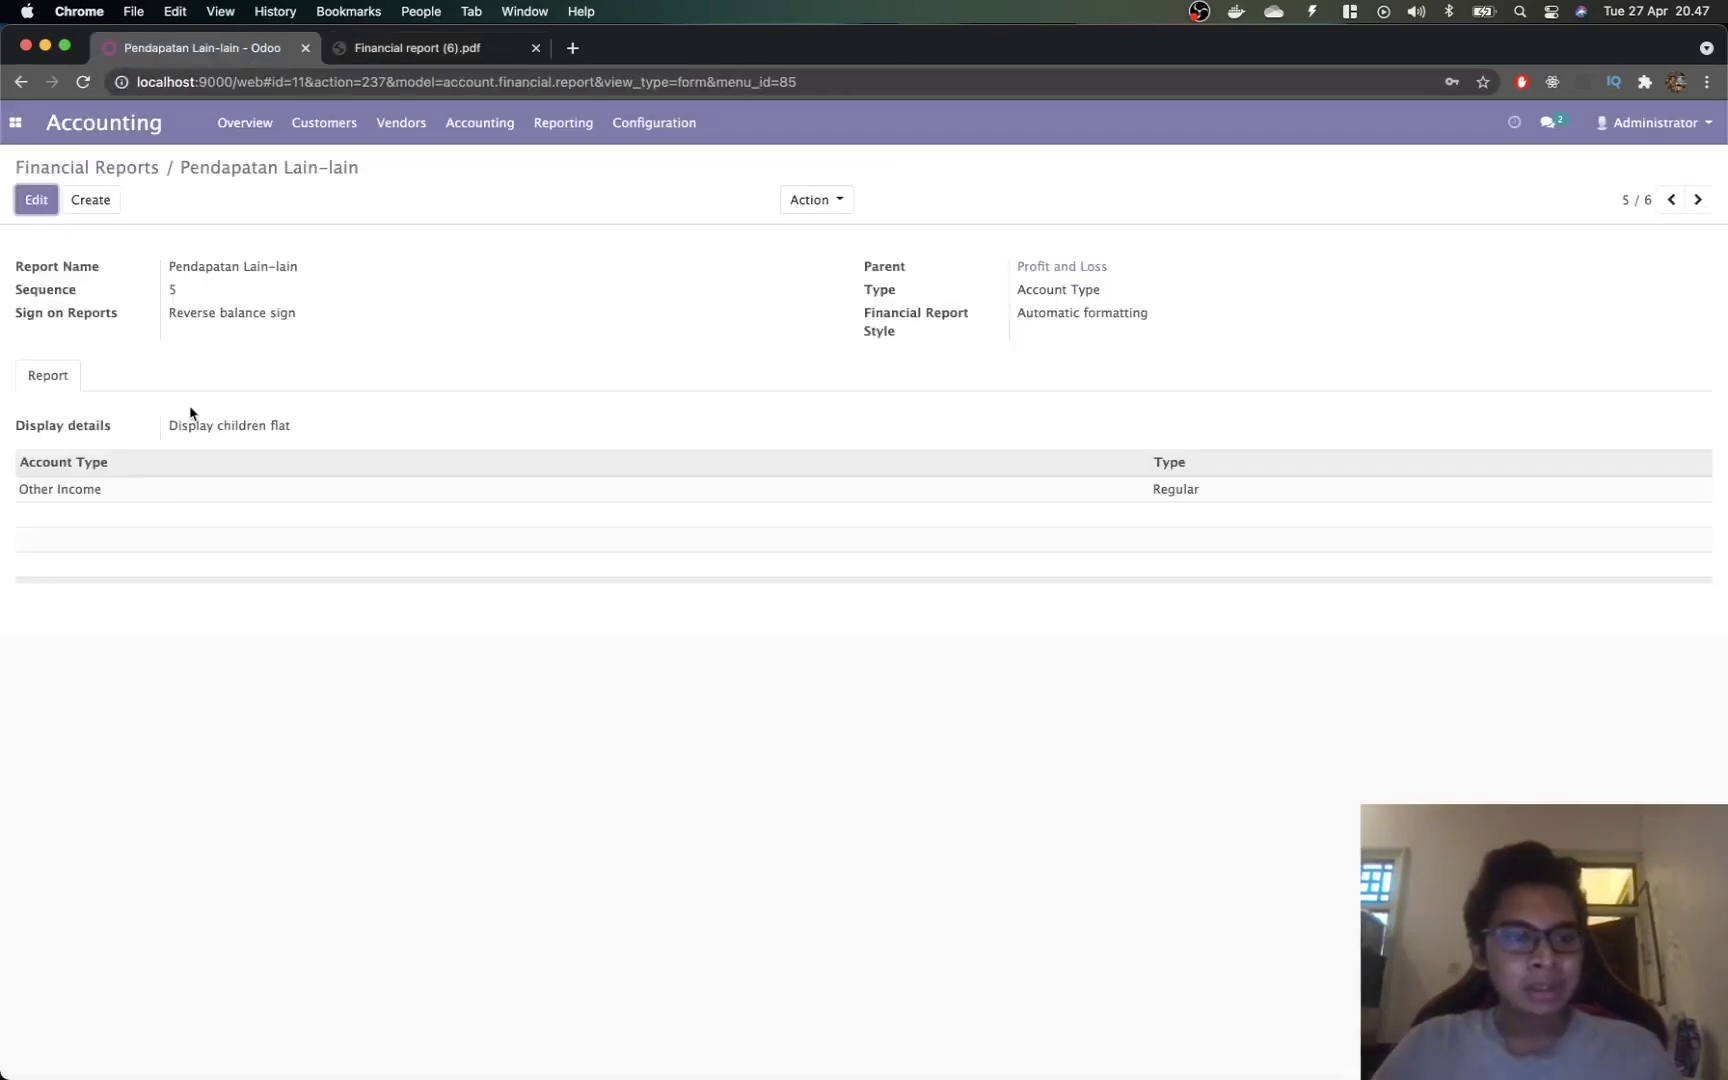
{"action": "left_click", "coordinate": [36, 199]}
{"action": "left_click", "coordinate": [316, 450]}
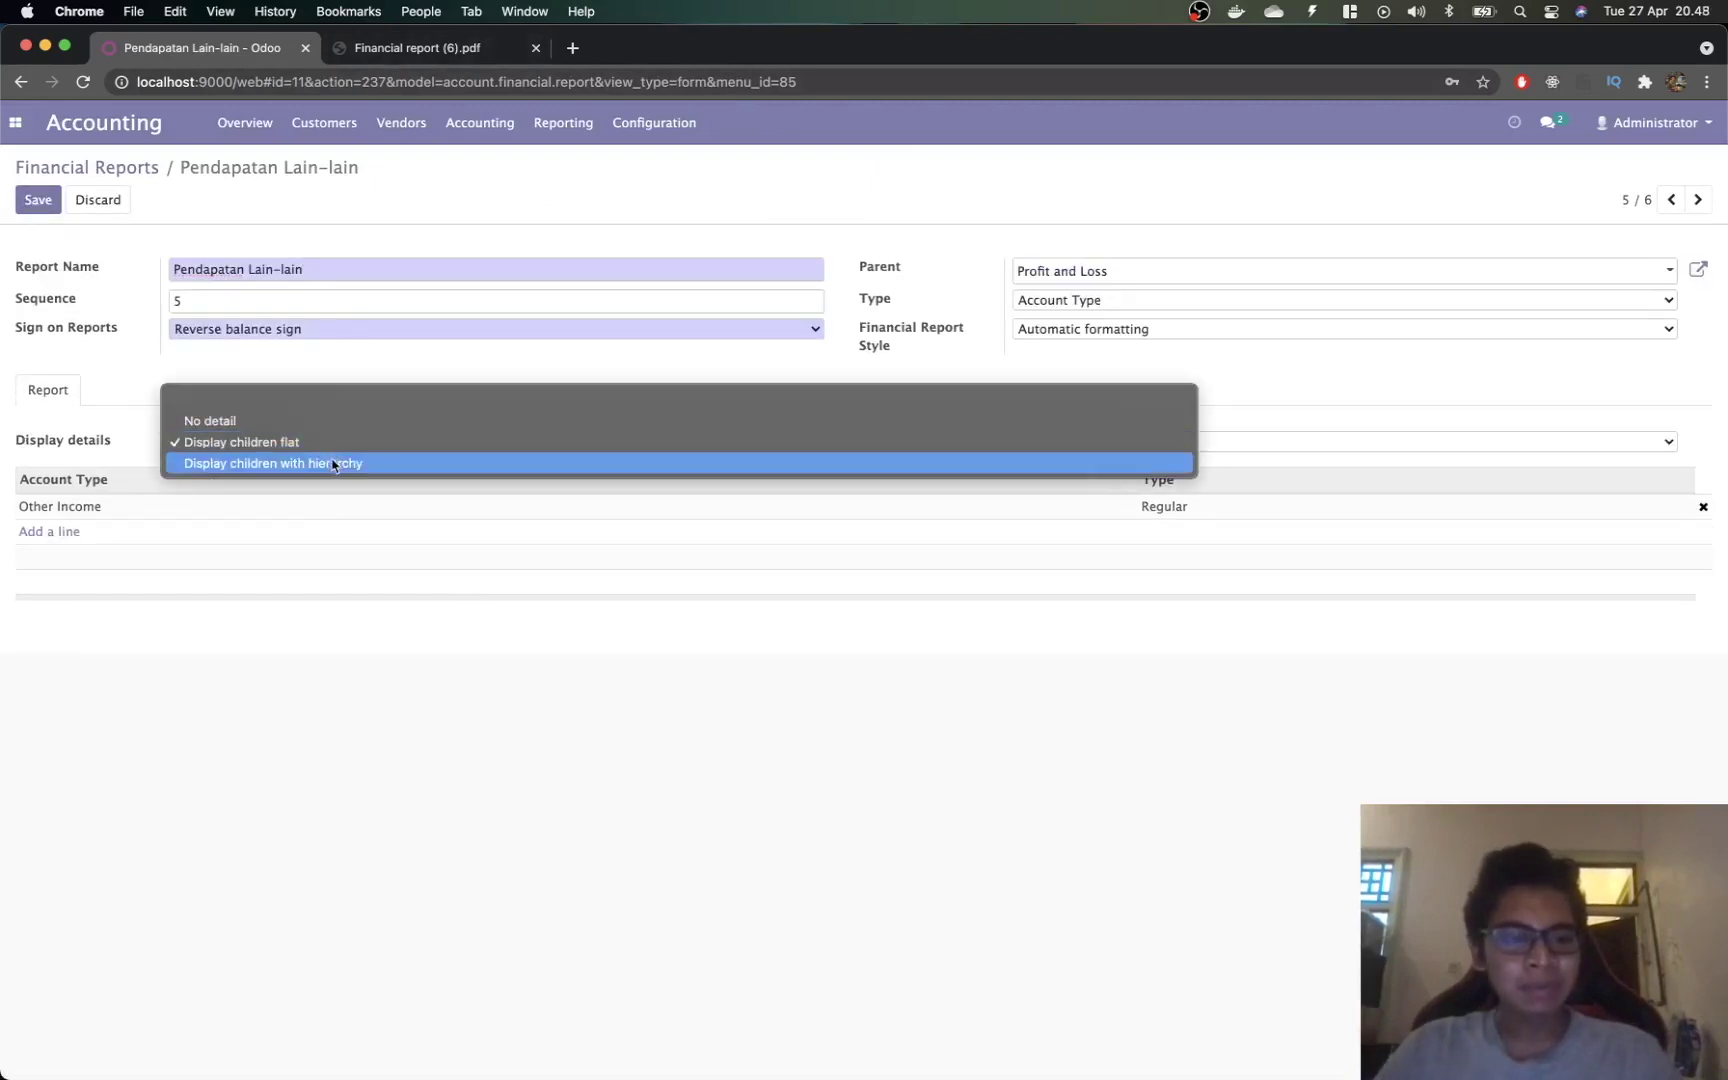
{"action": "left_click", "coordinate": [333, 464]}
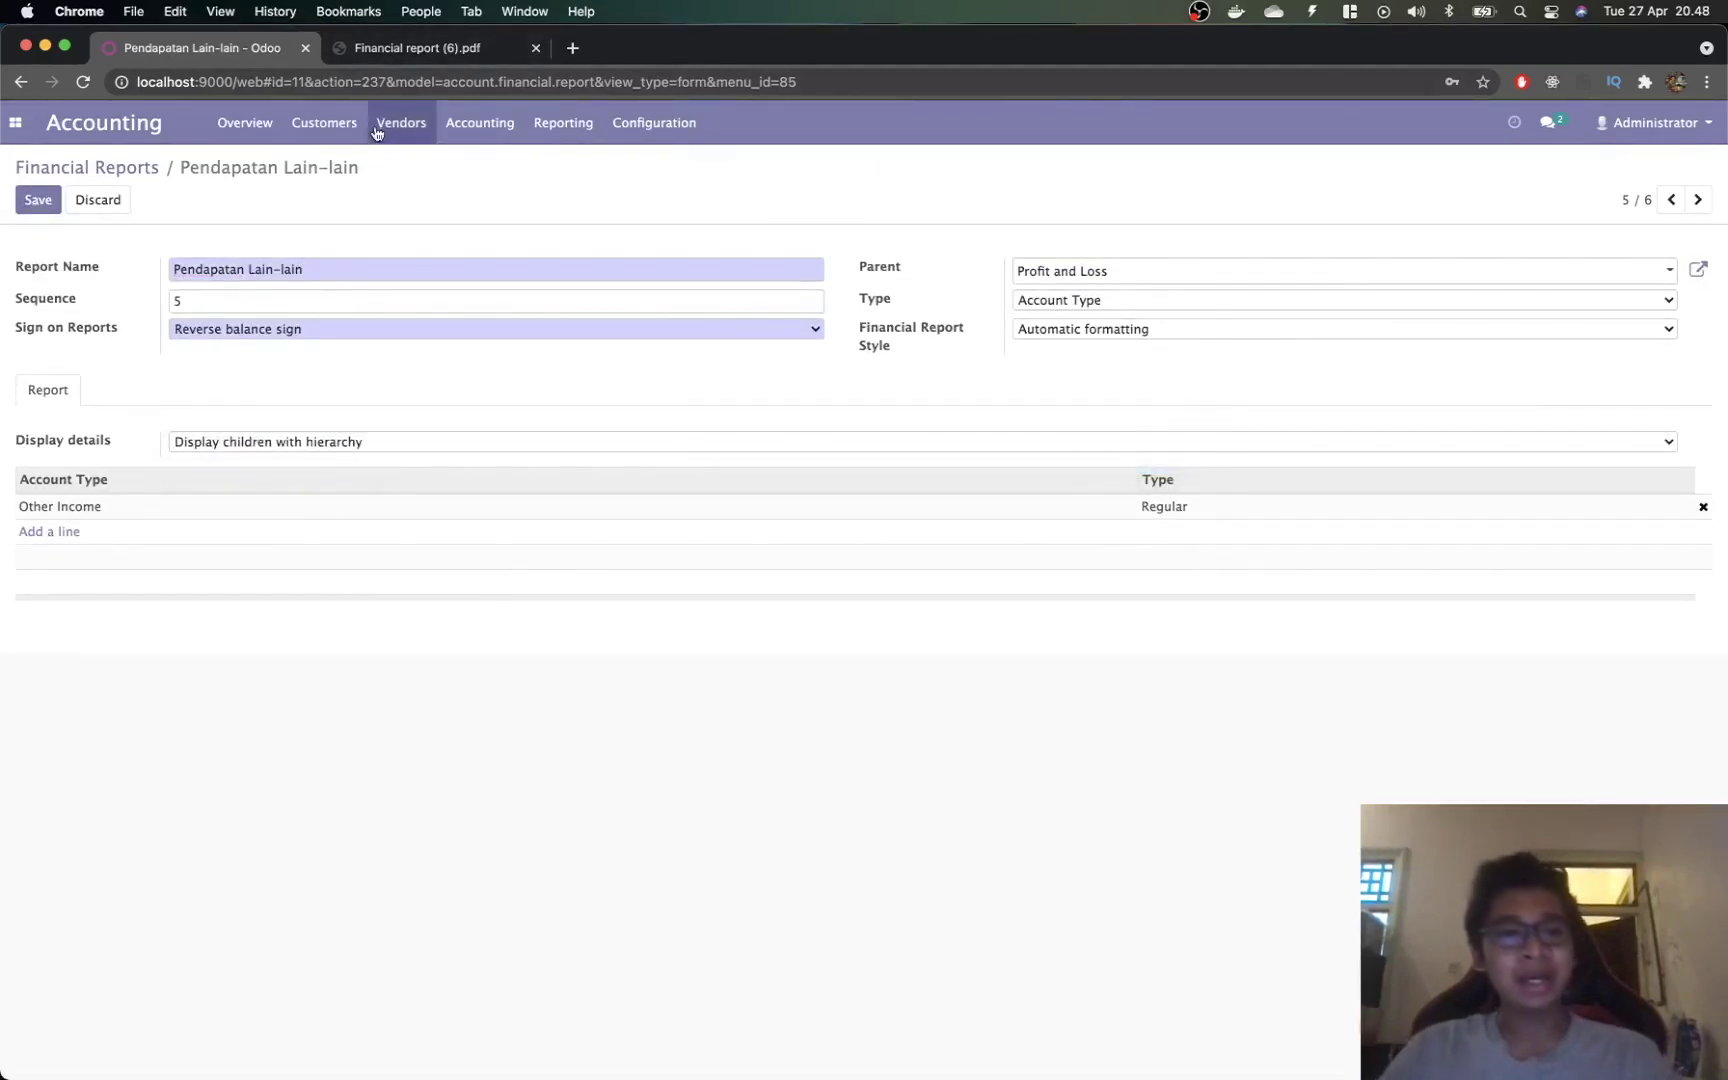
Step: Recheck the Pendapatan Lain-lain line in the Financial report (6) PDF, close the PDF and return to the report form
{"action": "left_click", "coordinate": [385, 60]}
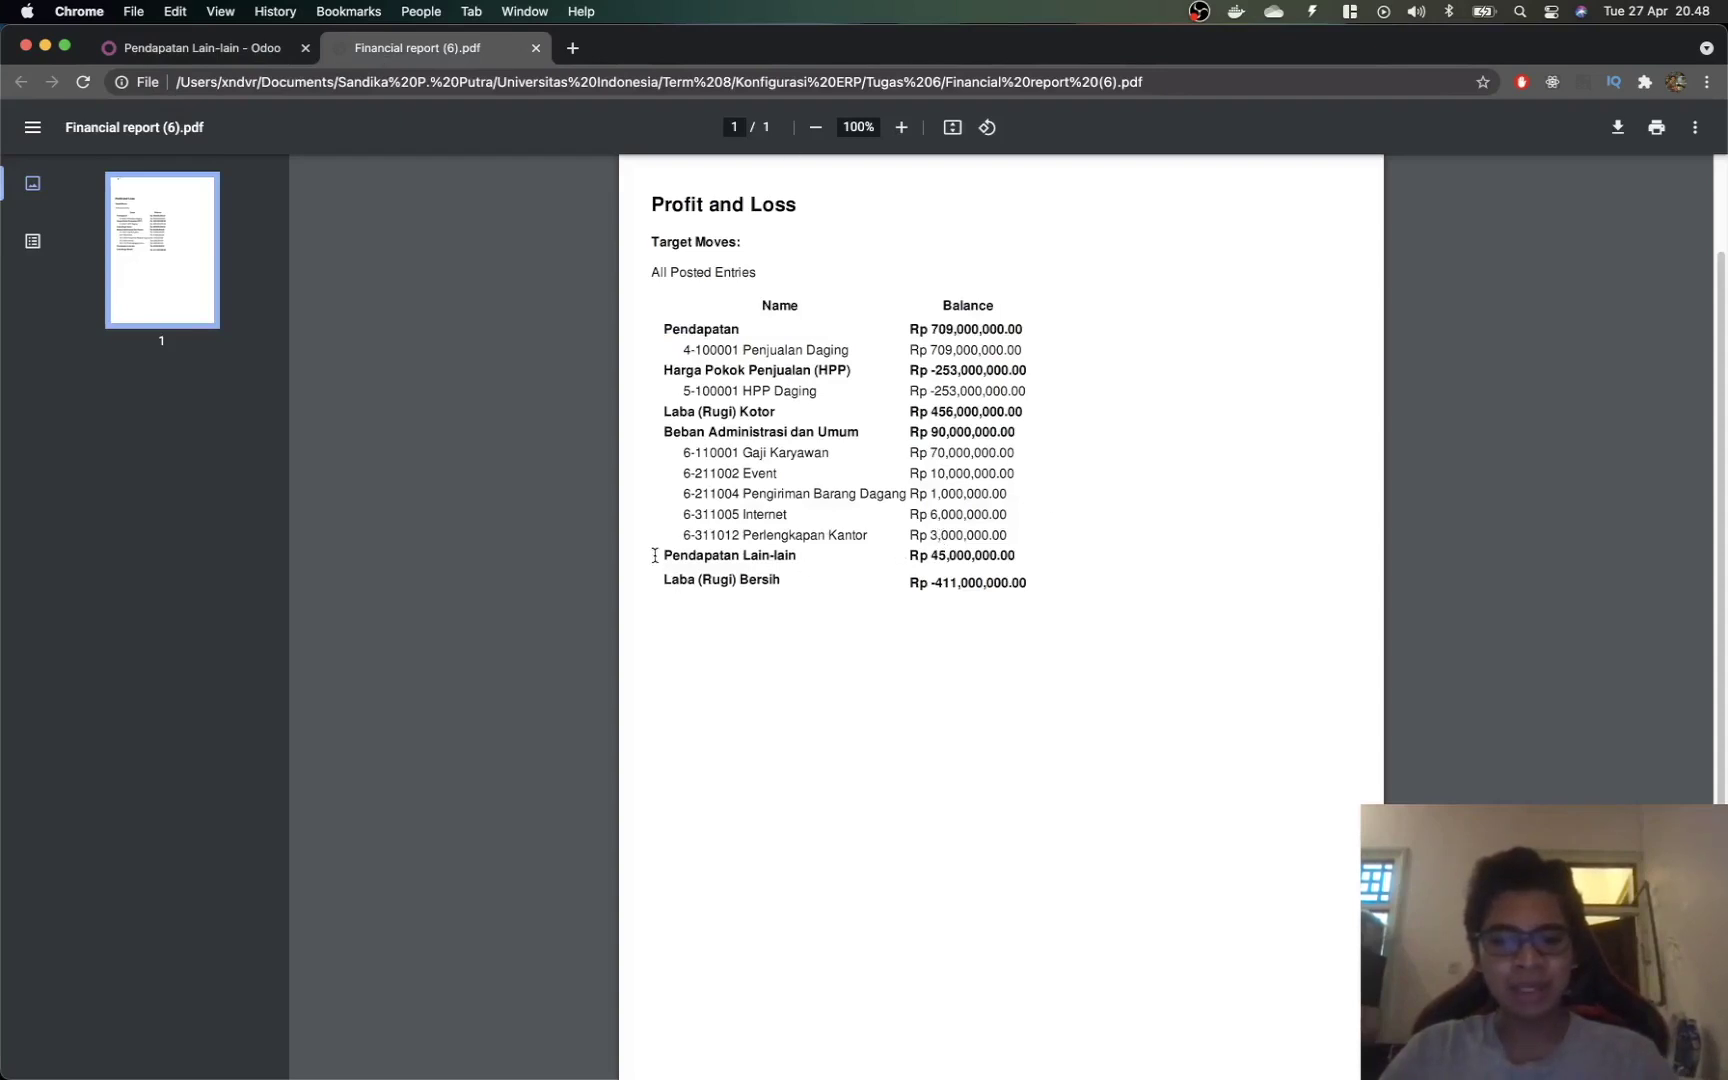
{"action": "left_click_drag", "start_coordinate": [655, 556], "coordinate": [1106, 569]}
{"action": "left_click", "coordinate": [980, 548]}
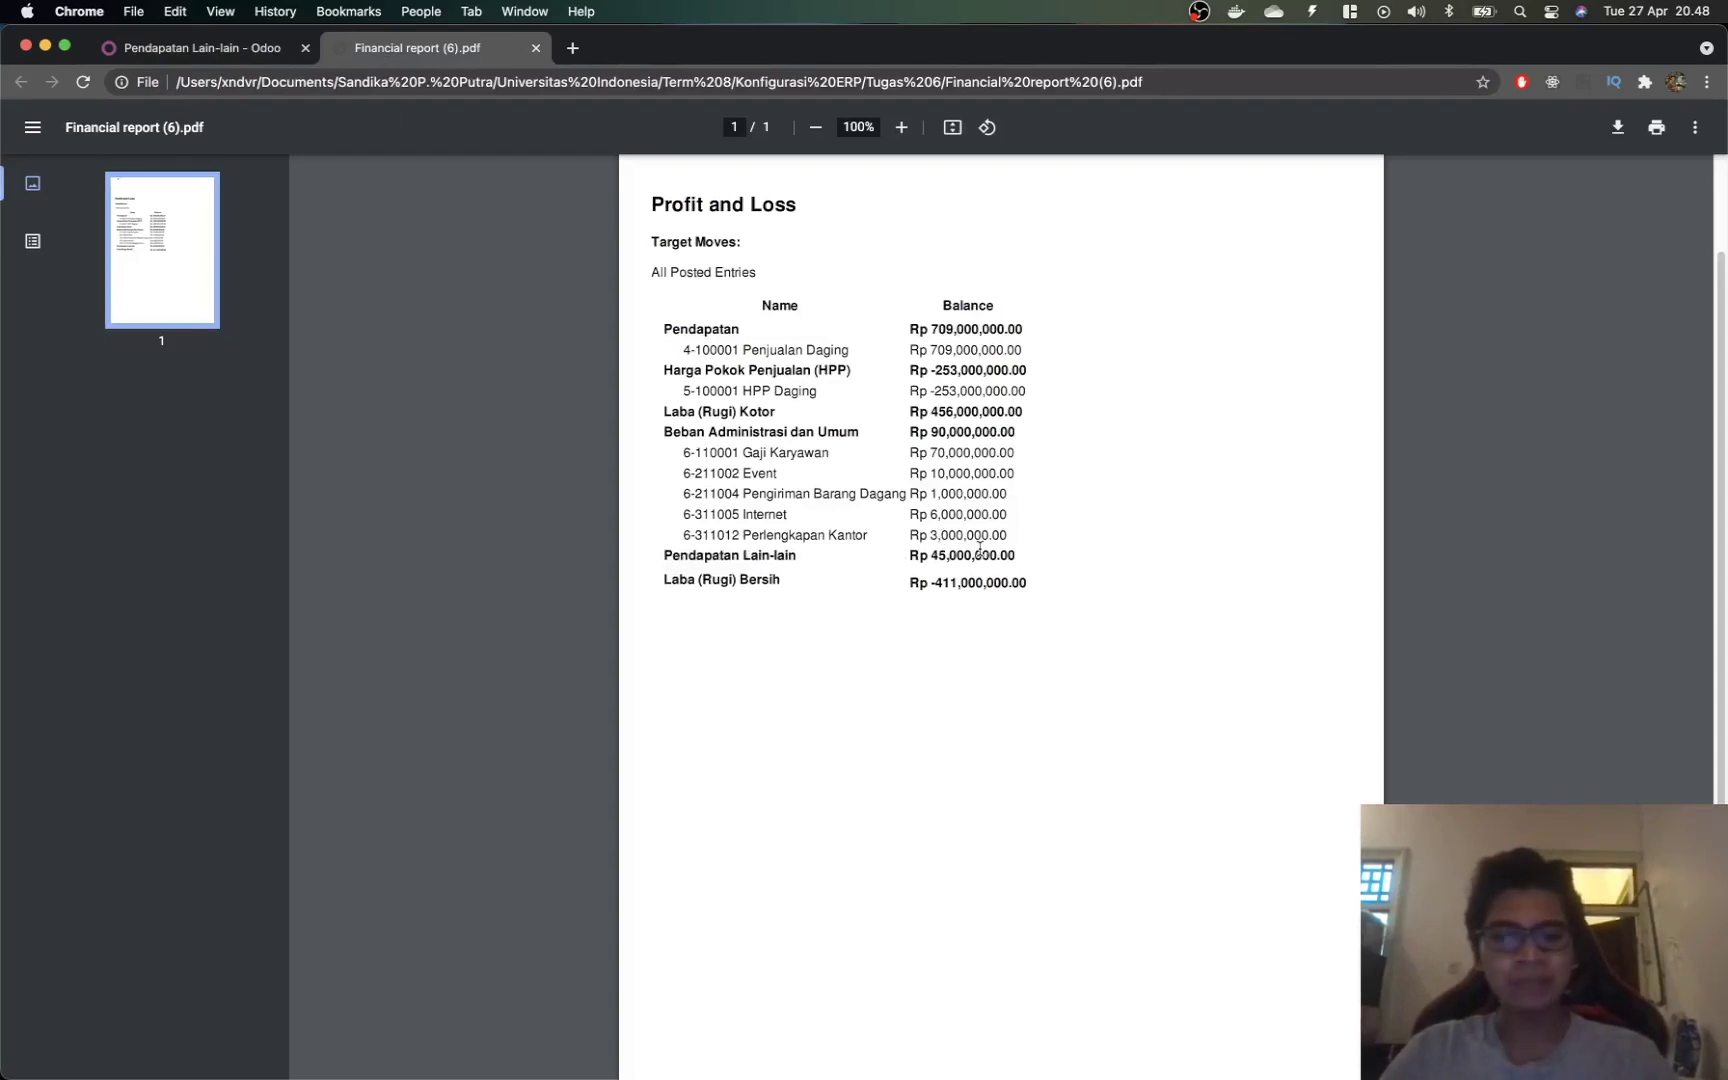
{"action": "left_click", "coordinate": [226, 57]}
{"action": "left_click", "coordinate": [452, 46]}
{"action": "key", "text": "super+w"}
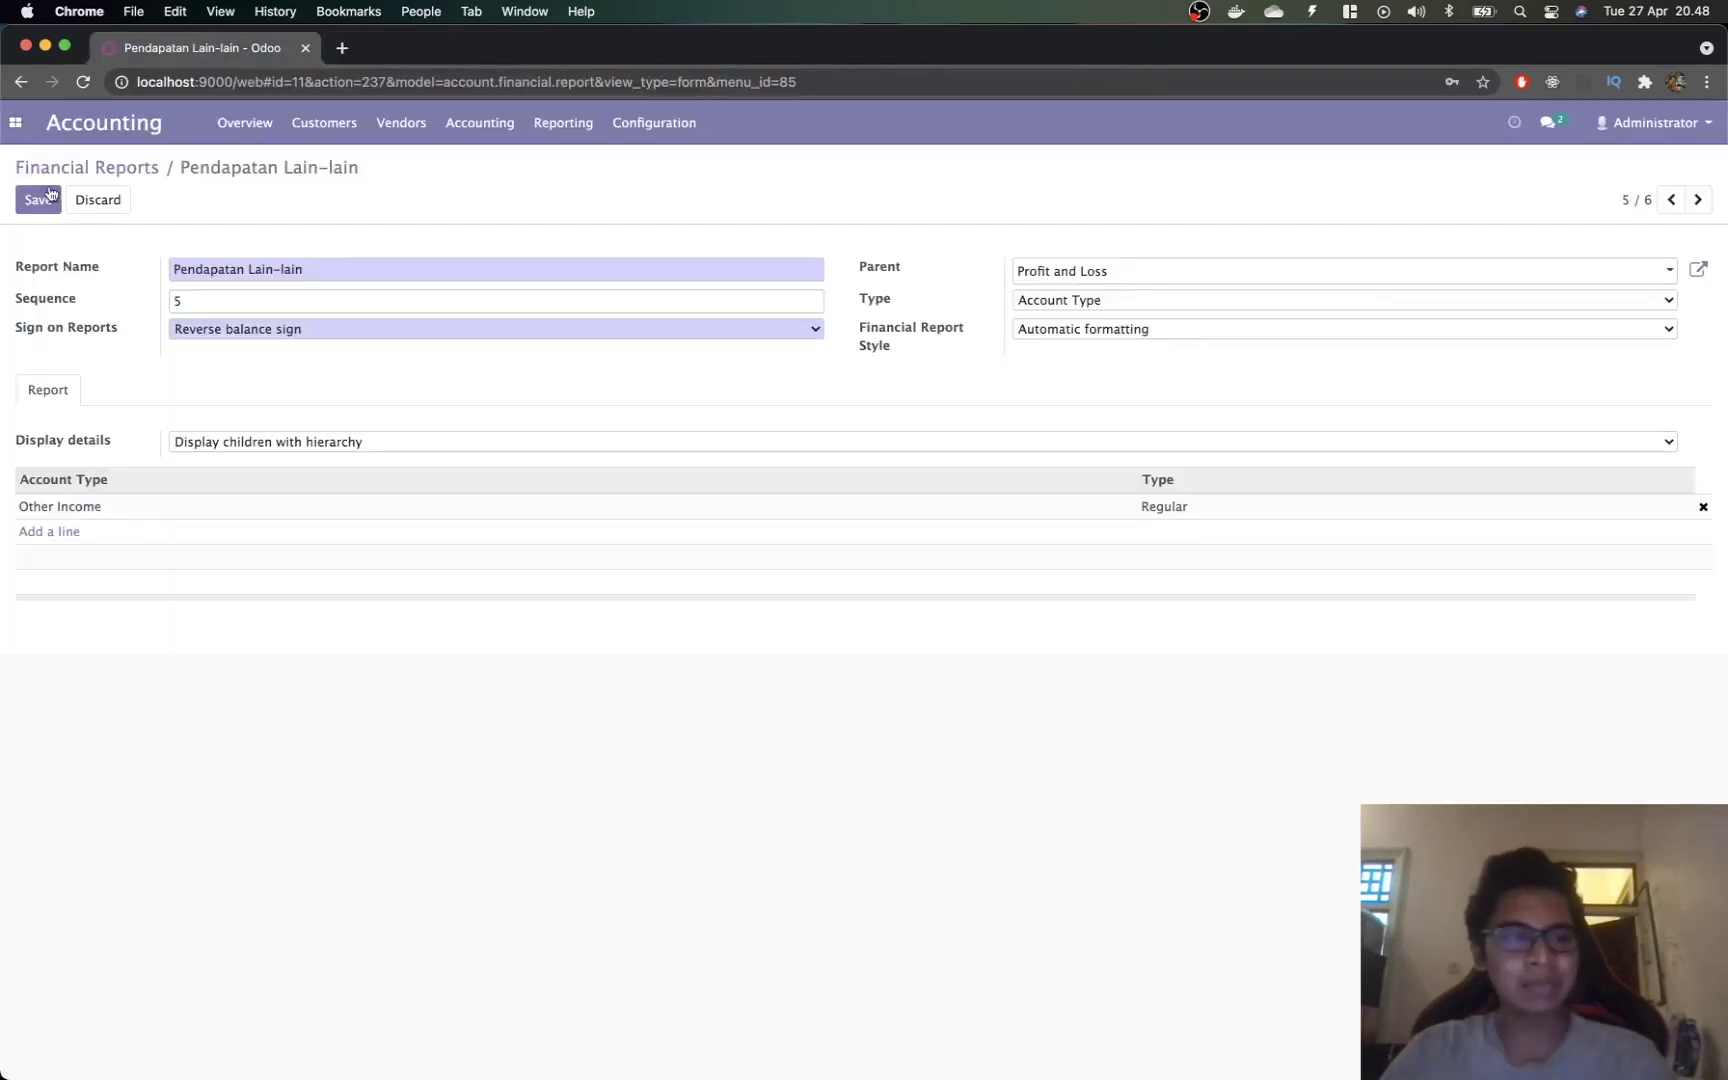
Step: Save the Pendapatan Lain-lain report entry, and print the Profit and Loss report to a PDF for viewing
{"action": "left_click", "coordinate": [49, 197]}
{"action": "left_click", "coordinate": [116, 168]}
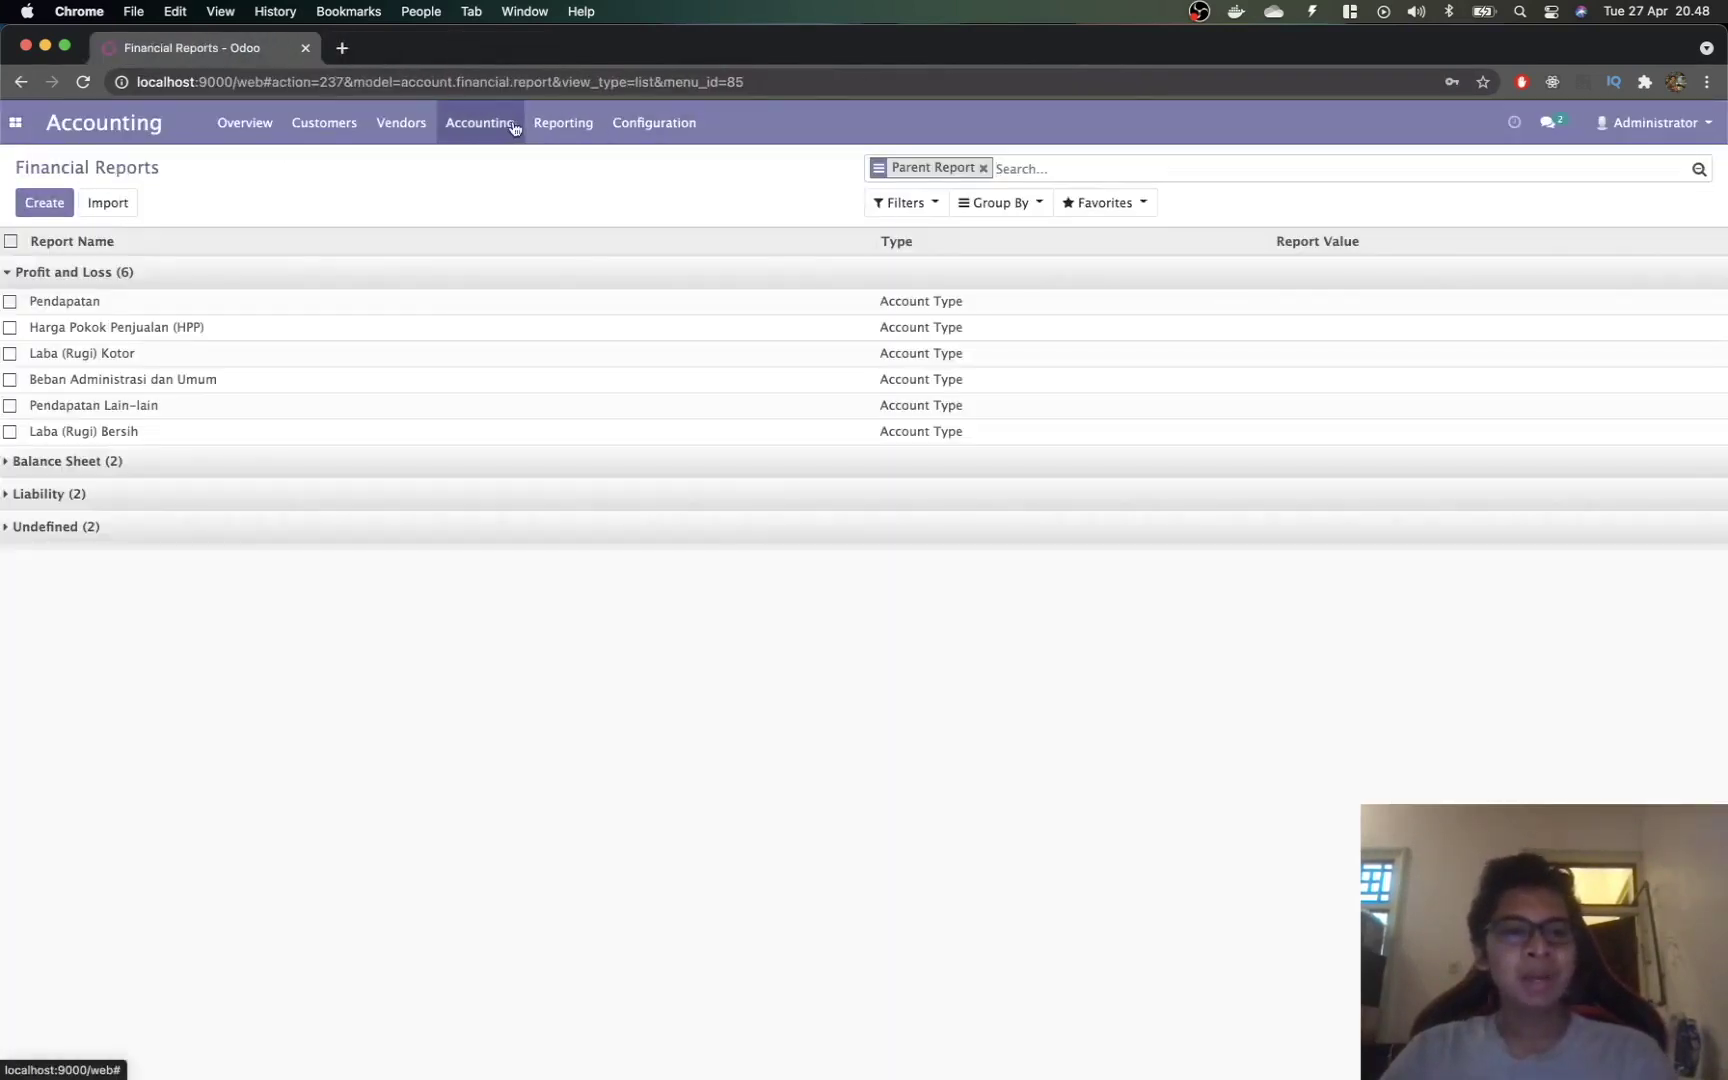
{"action": "left_click", "coordinate": [563, 124]}
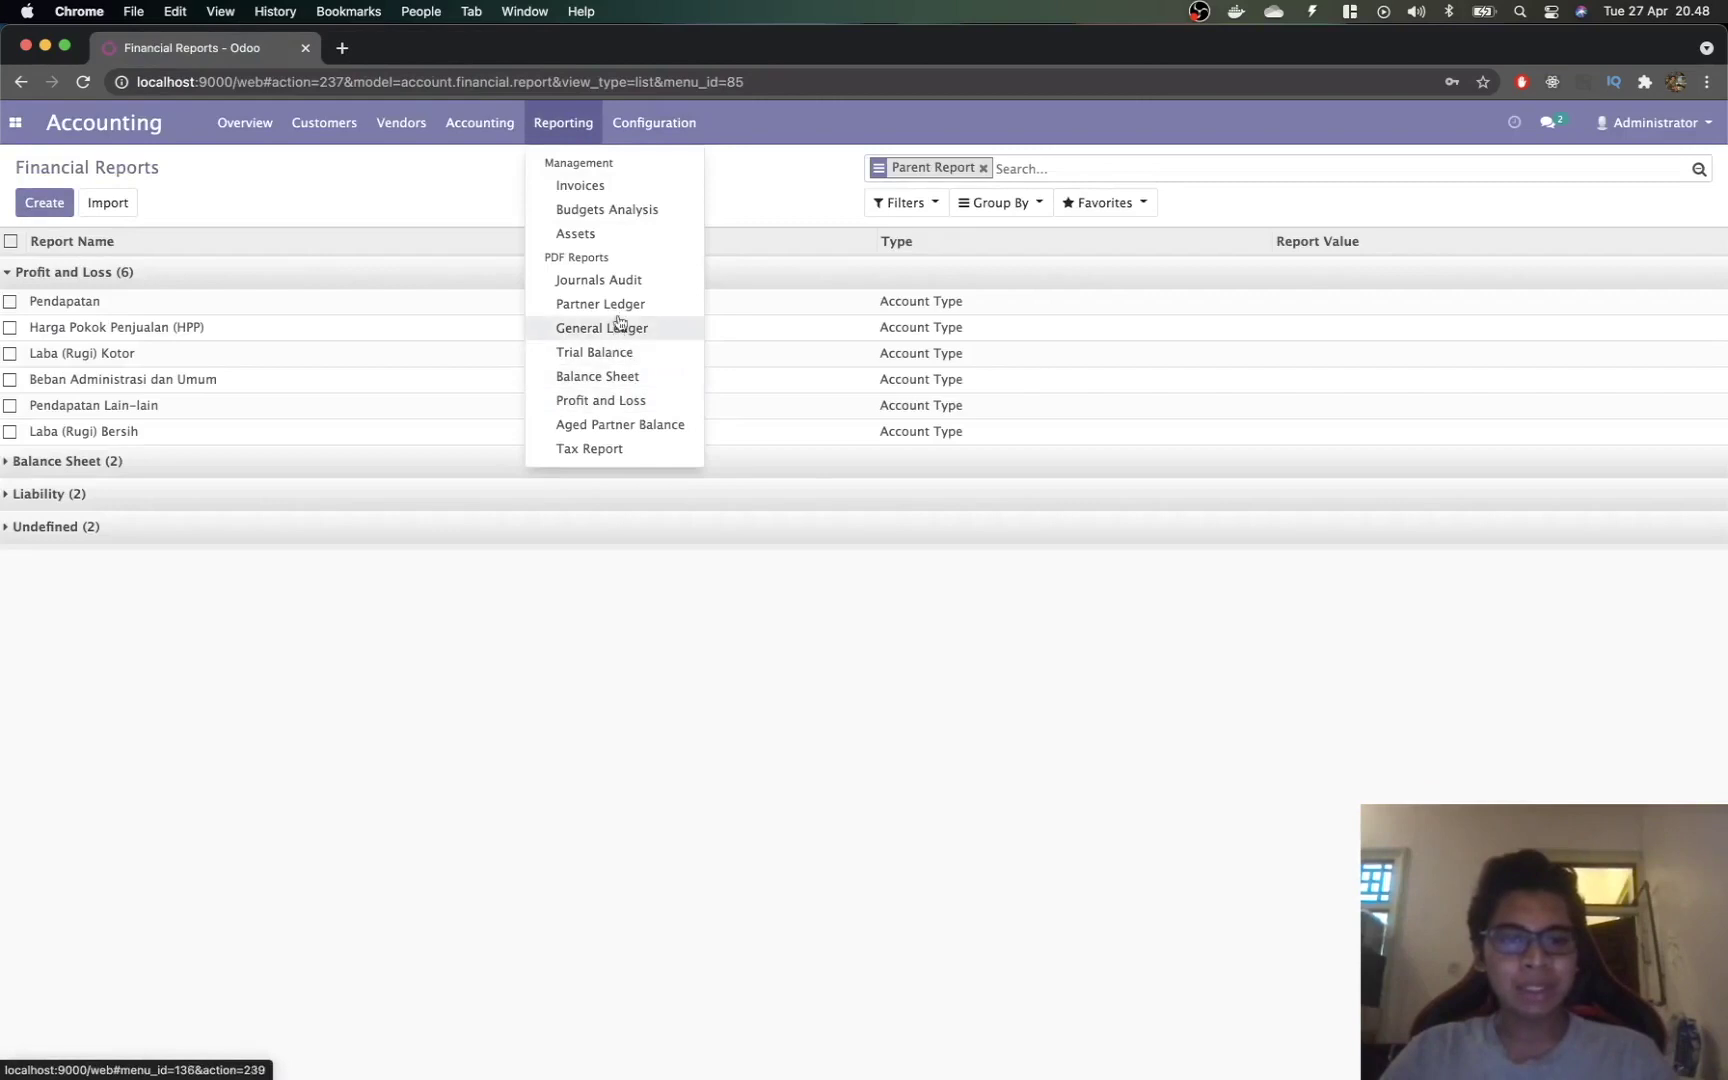
{"action": "left_click", "coordinate": [631, 401]}
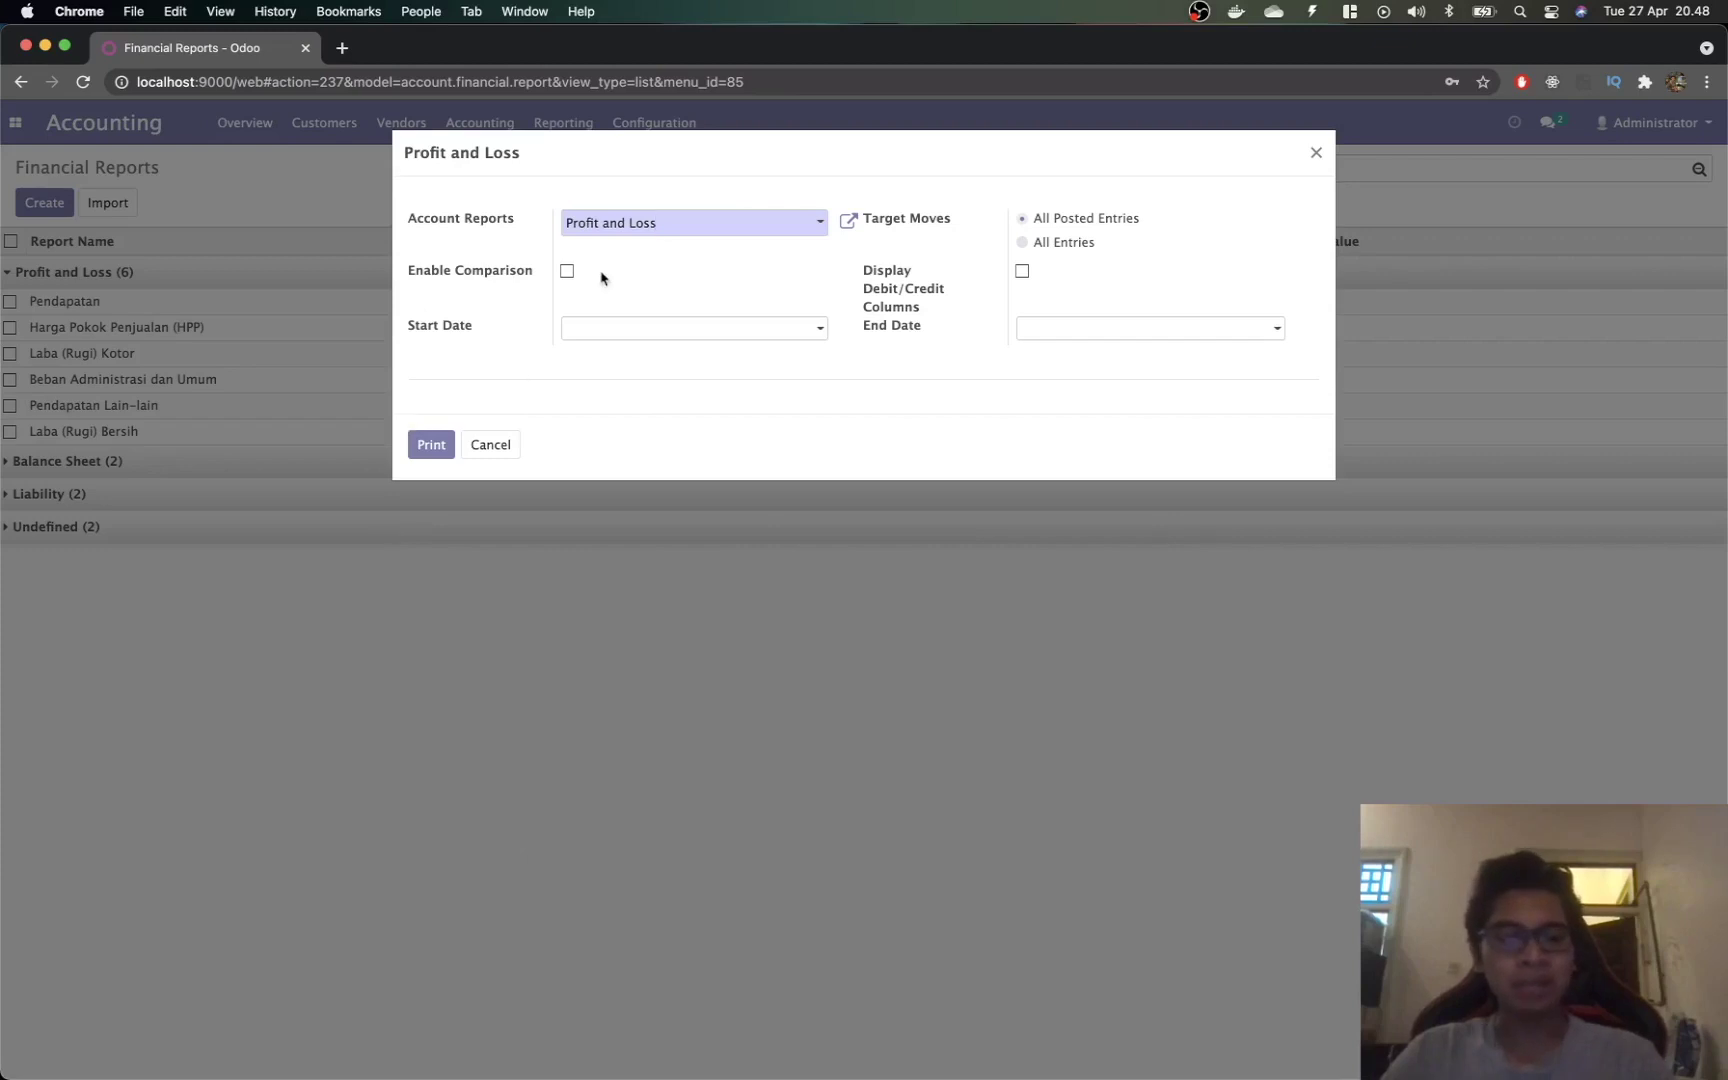
{"action": "left_click", "coordinate": [430, 446]}
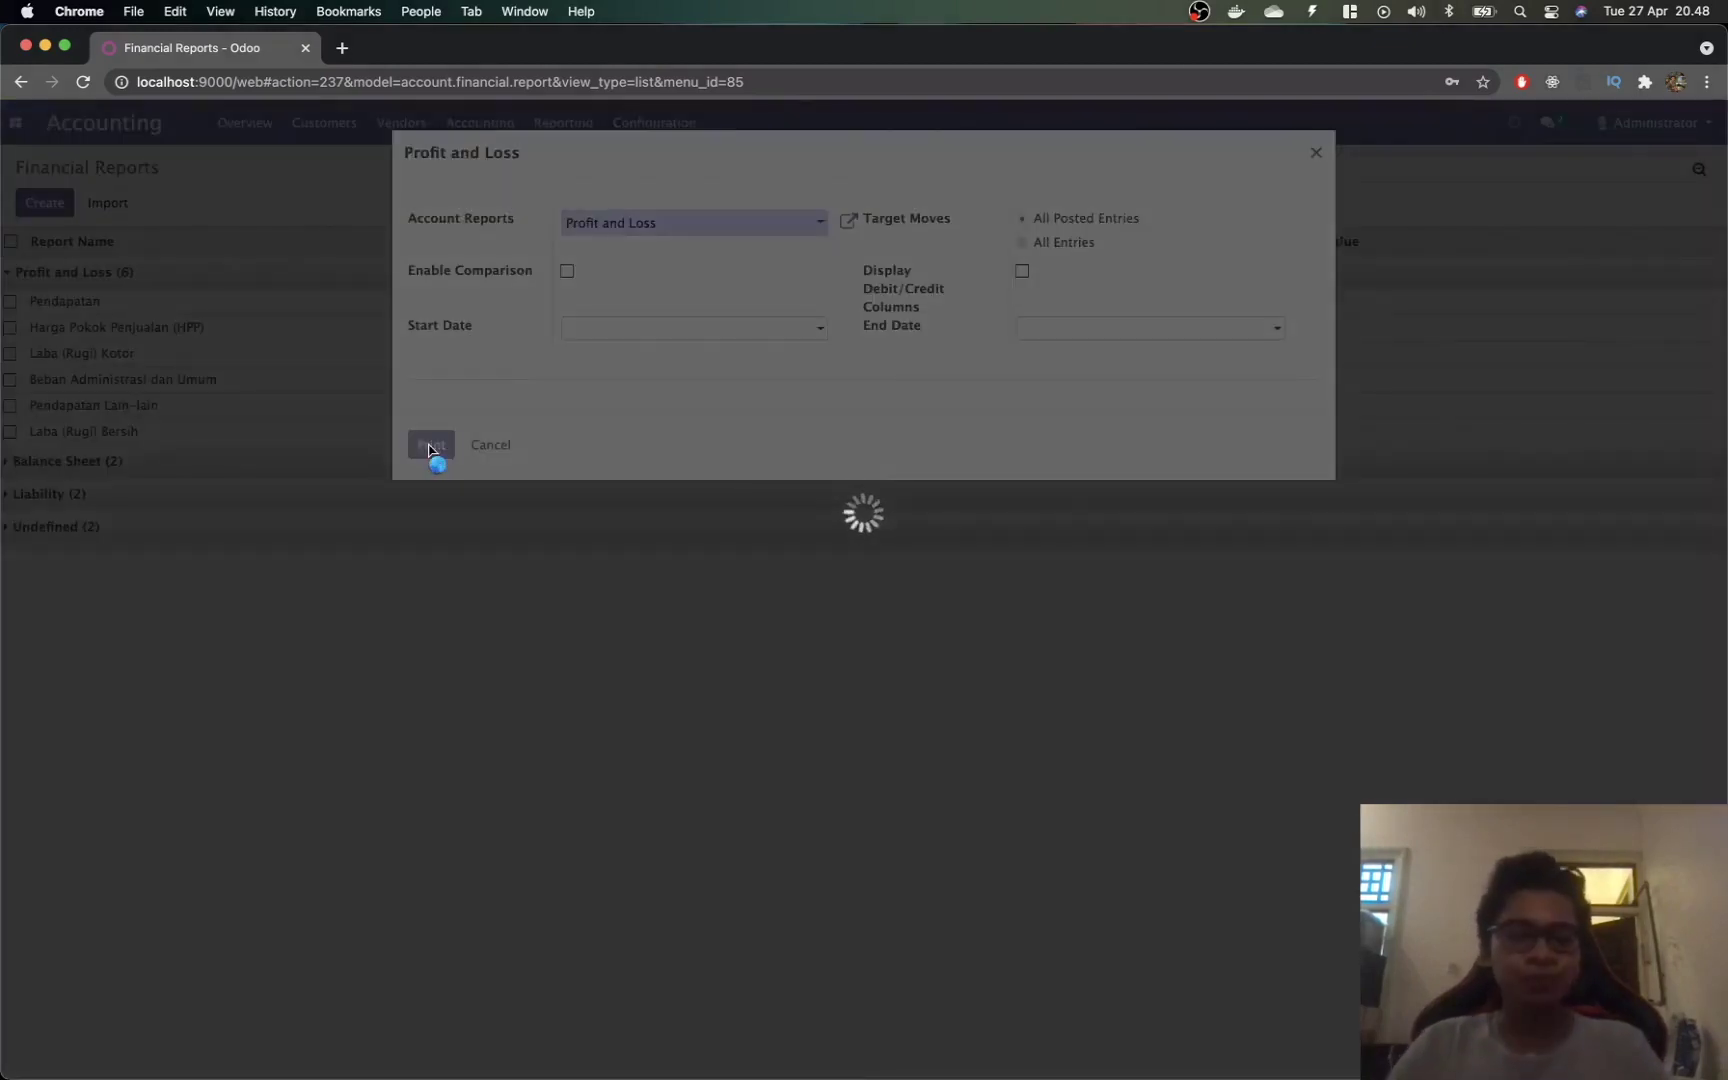
{"action": "key", "text": "Return"}
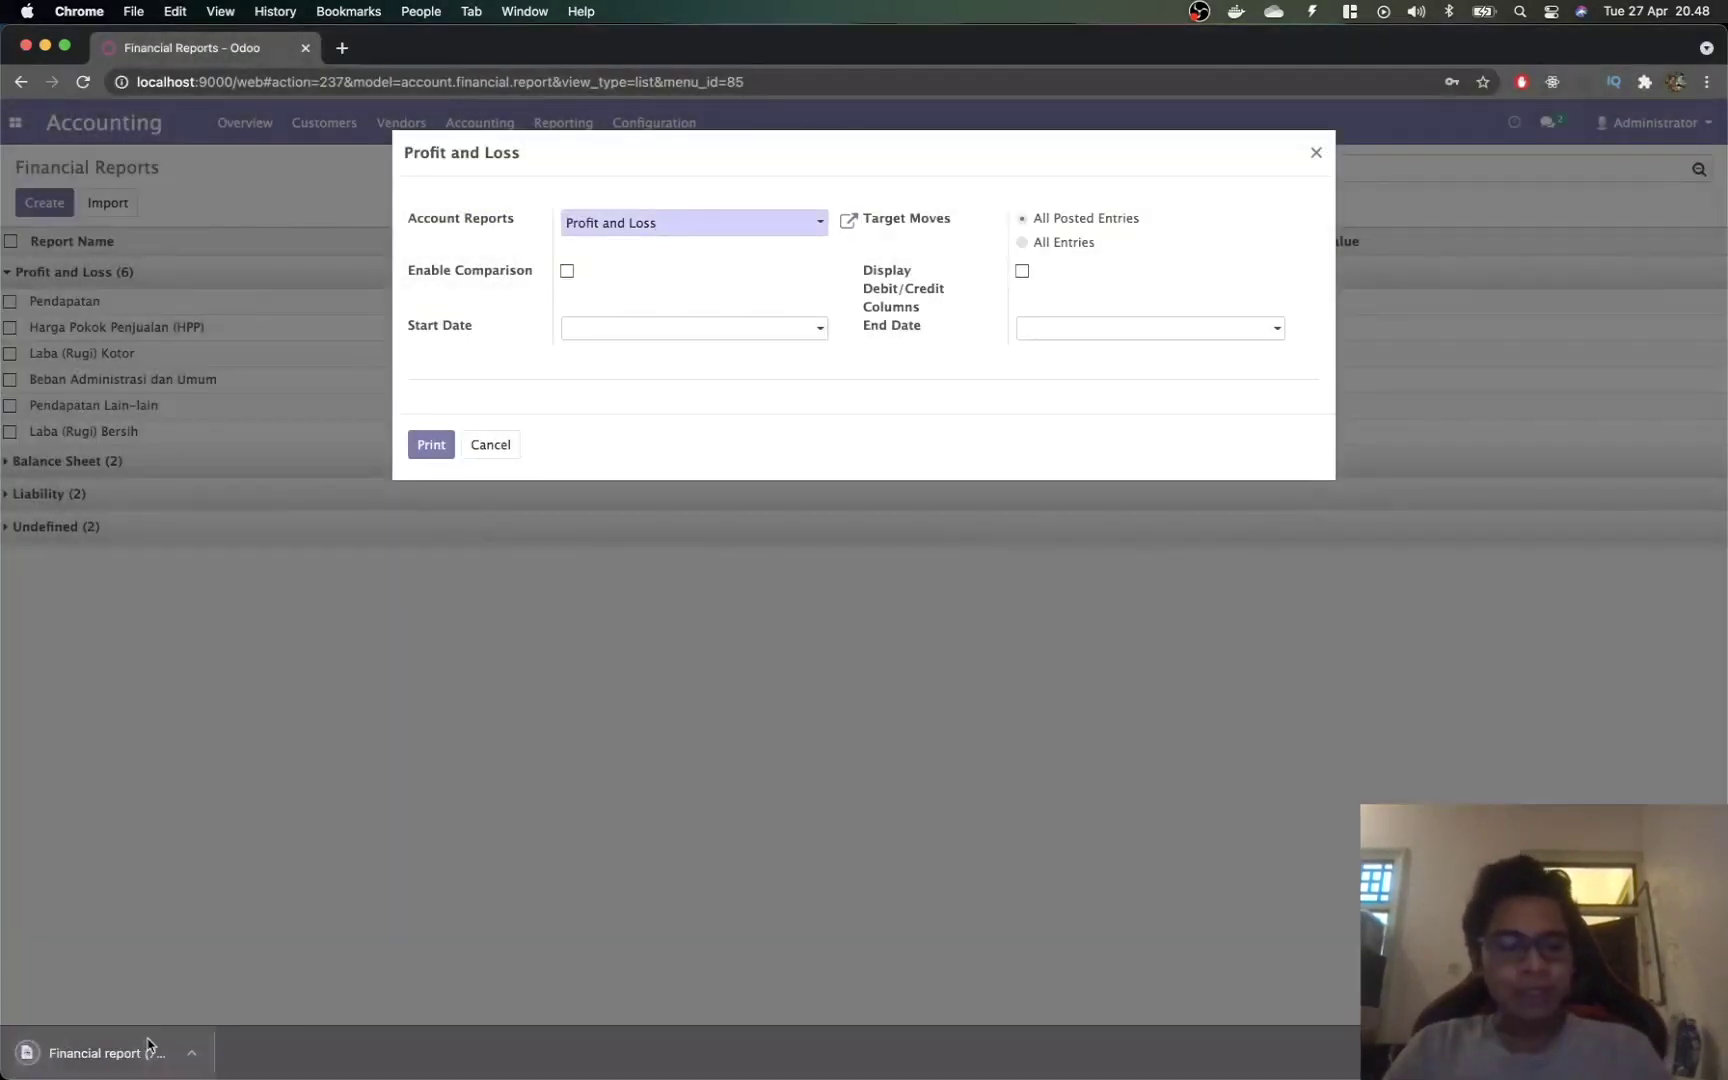
{"action": "left_click", "coordinate": [145, 1050]}
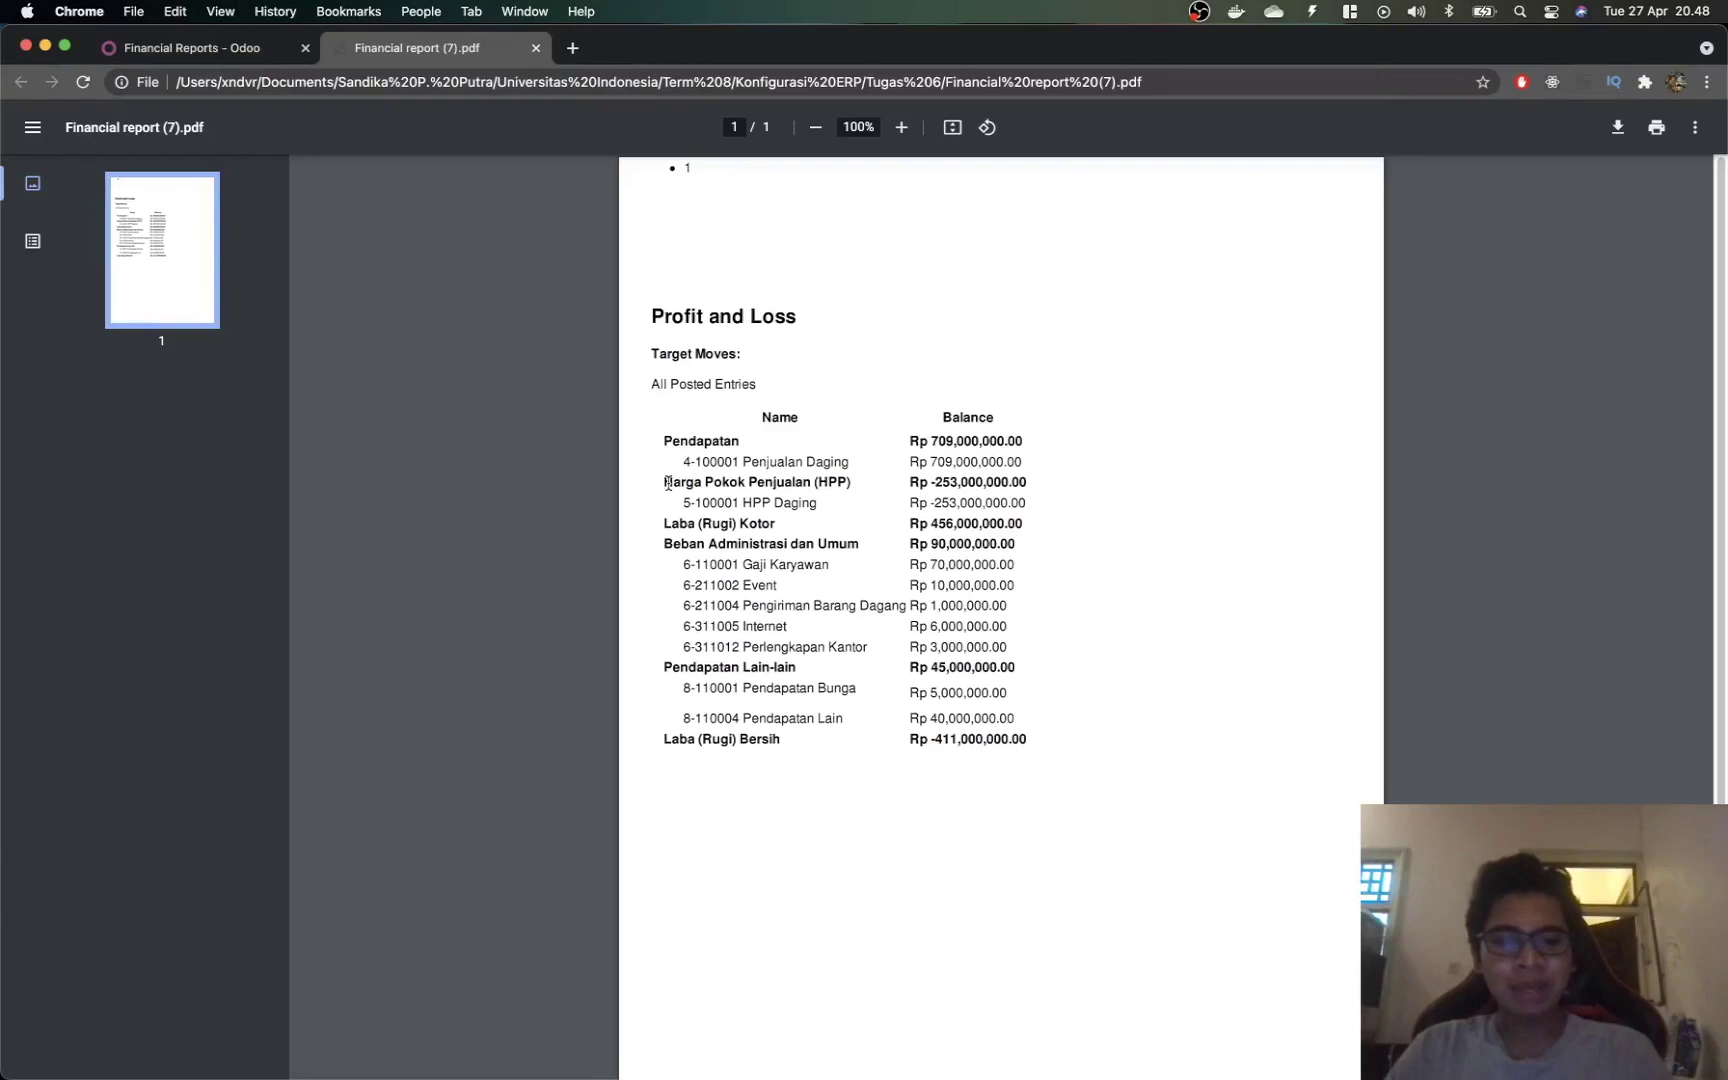
Step: Examine the Laba (Rugi) Kotor, Beban Administrasi dan Umum and Laba (Rugi) Bersih balances in the Profit and Loss PDF
{"action": "left_click_drag", "start_coordinate": [665, 524], "coordinate": [1141, 527]}
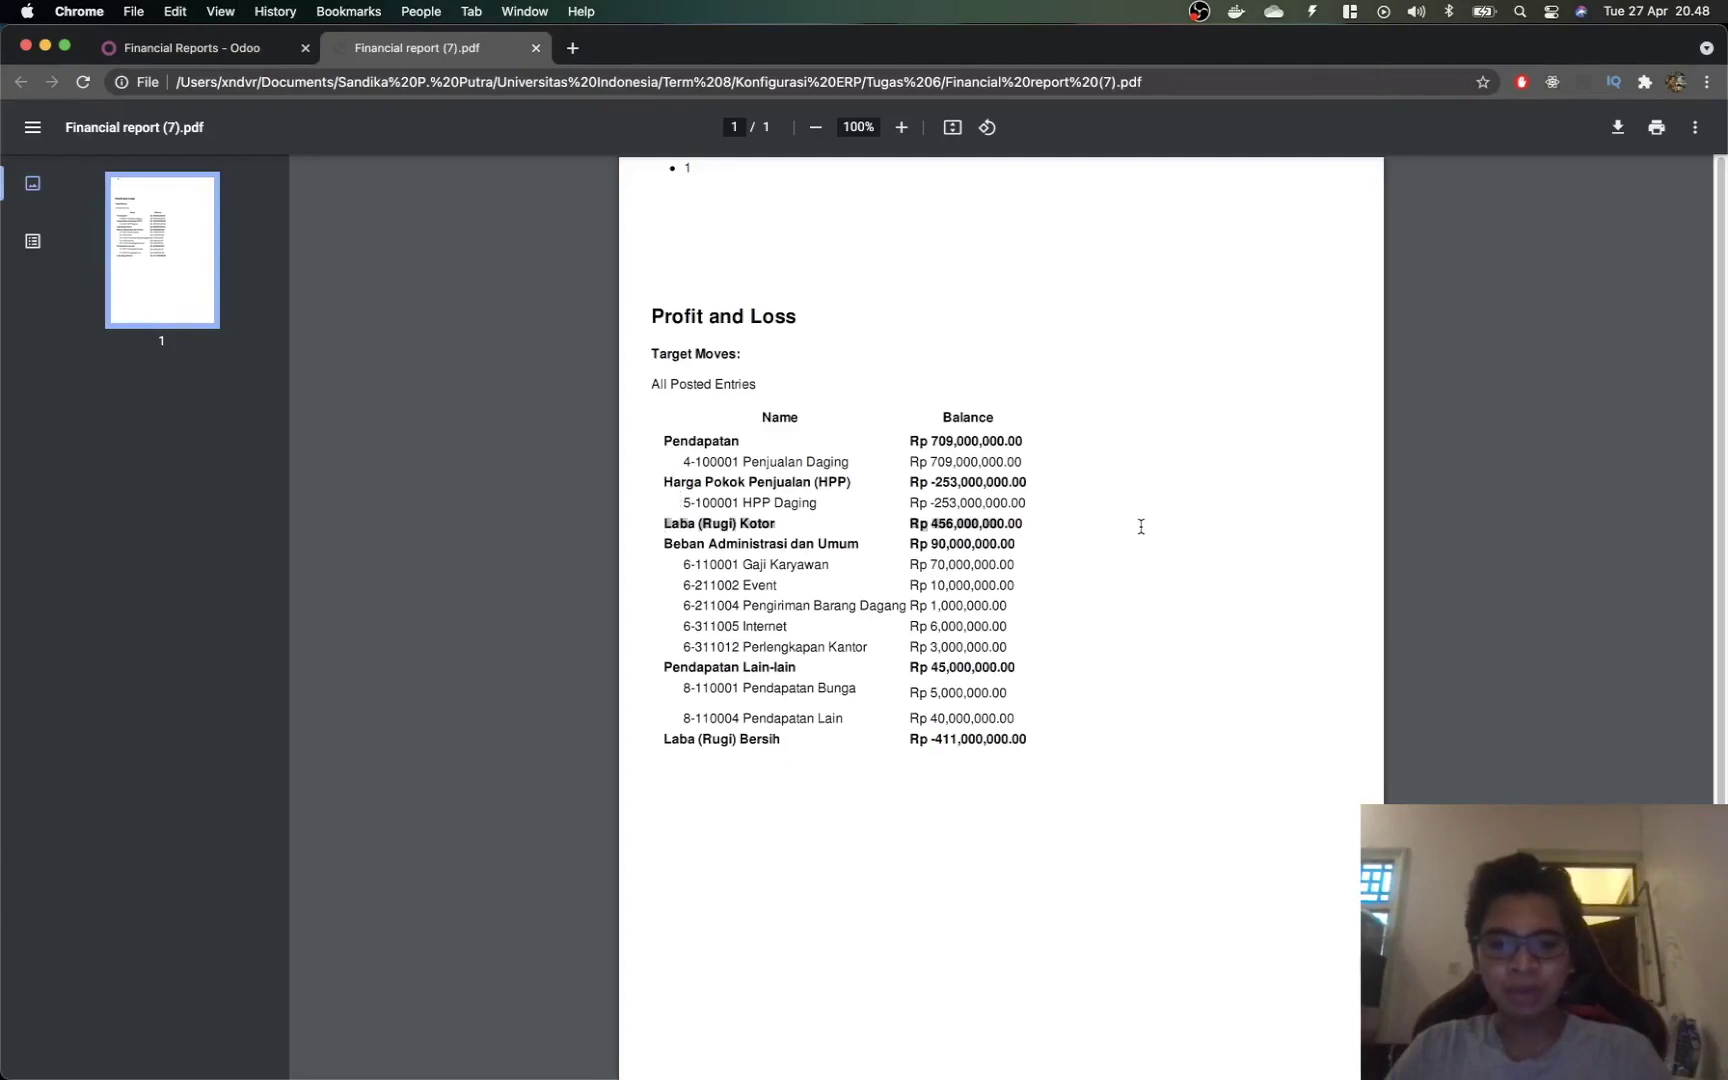
{"action": "left_click_drag", "start_coordinate": [663, 541], "coordinate": [950, 630]}
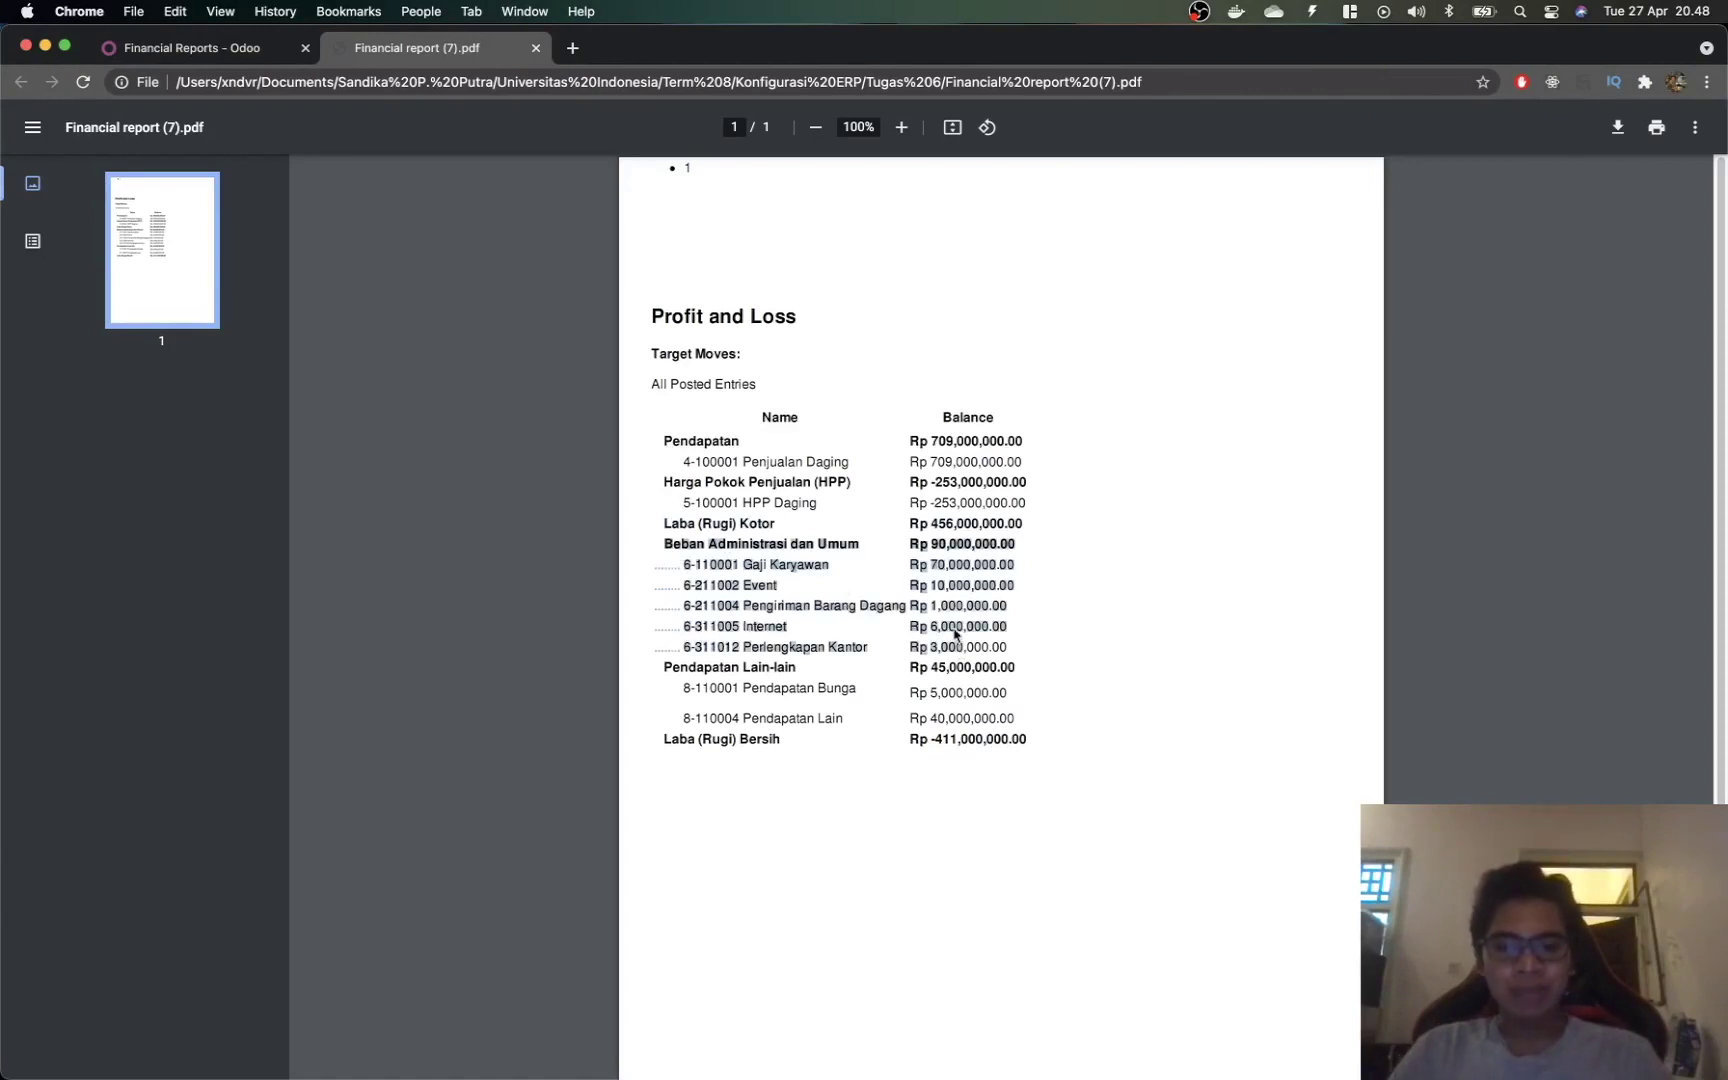
{"action": "left_click", "coordinate": [833, 667]}
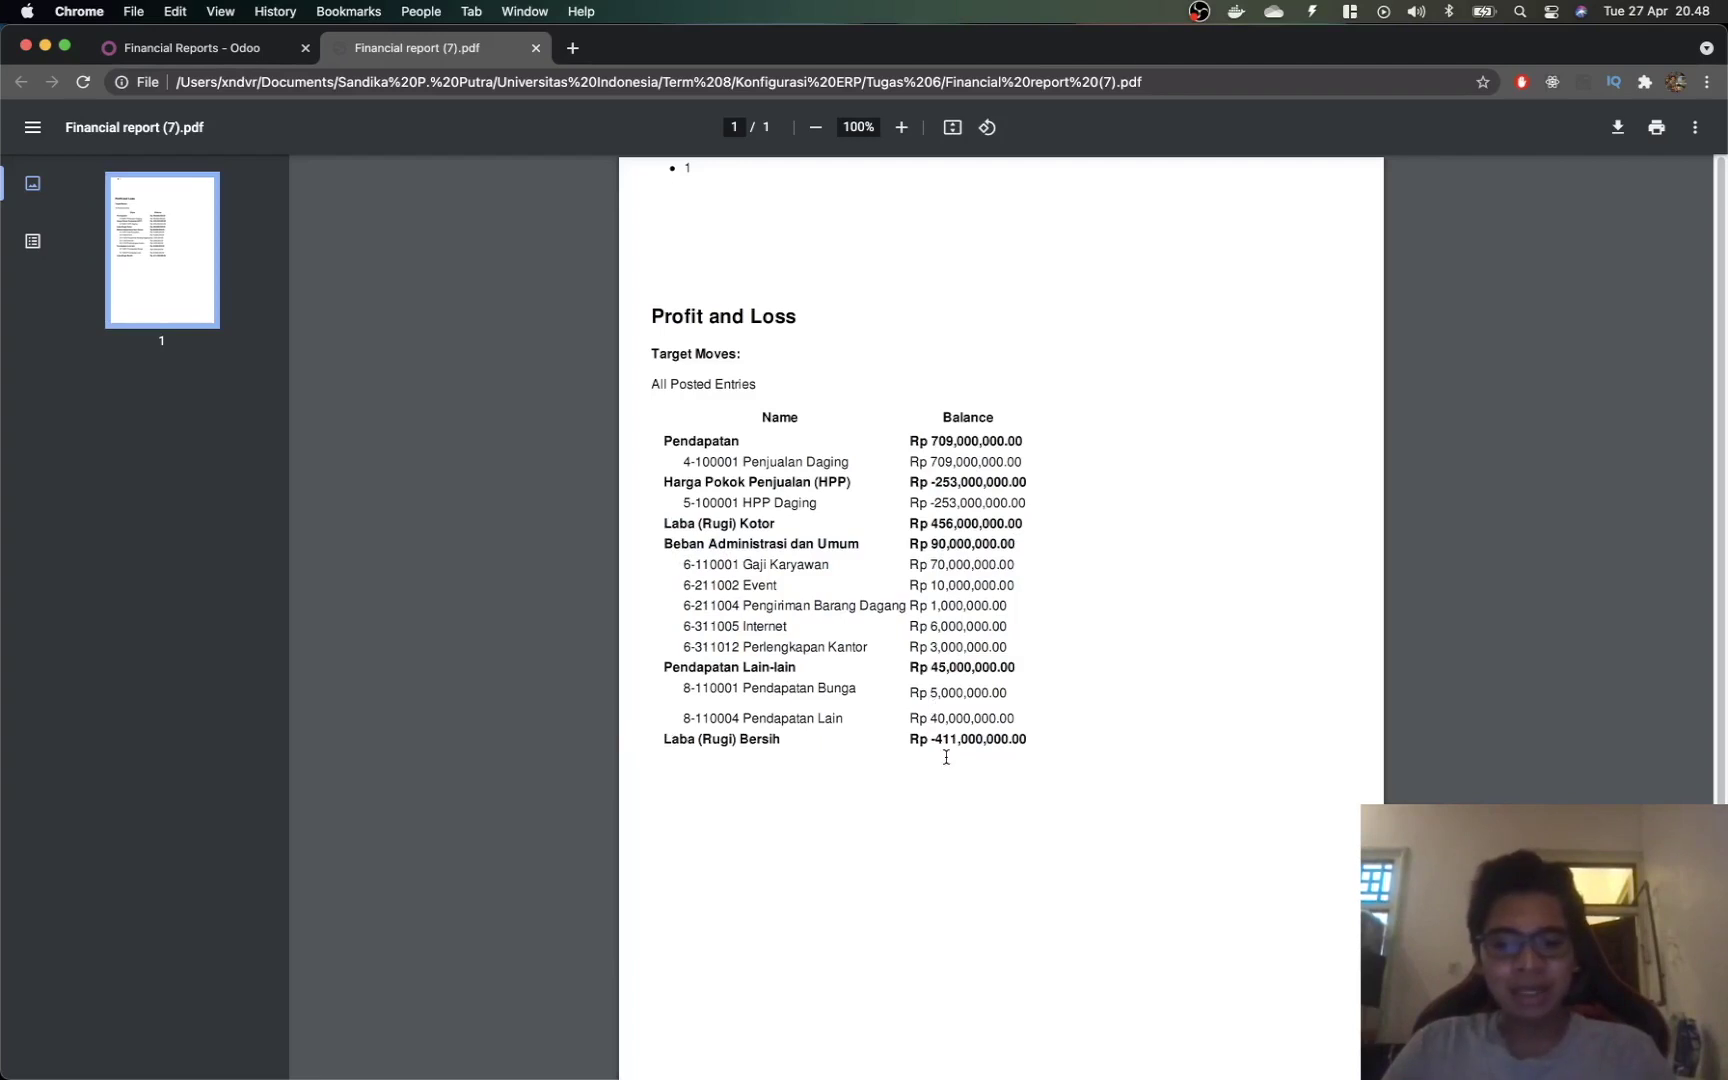
{"action": "left_click_drag", "start_coordinate": [934, 743], "coordinate": [1083, 745]}
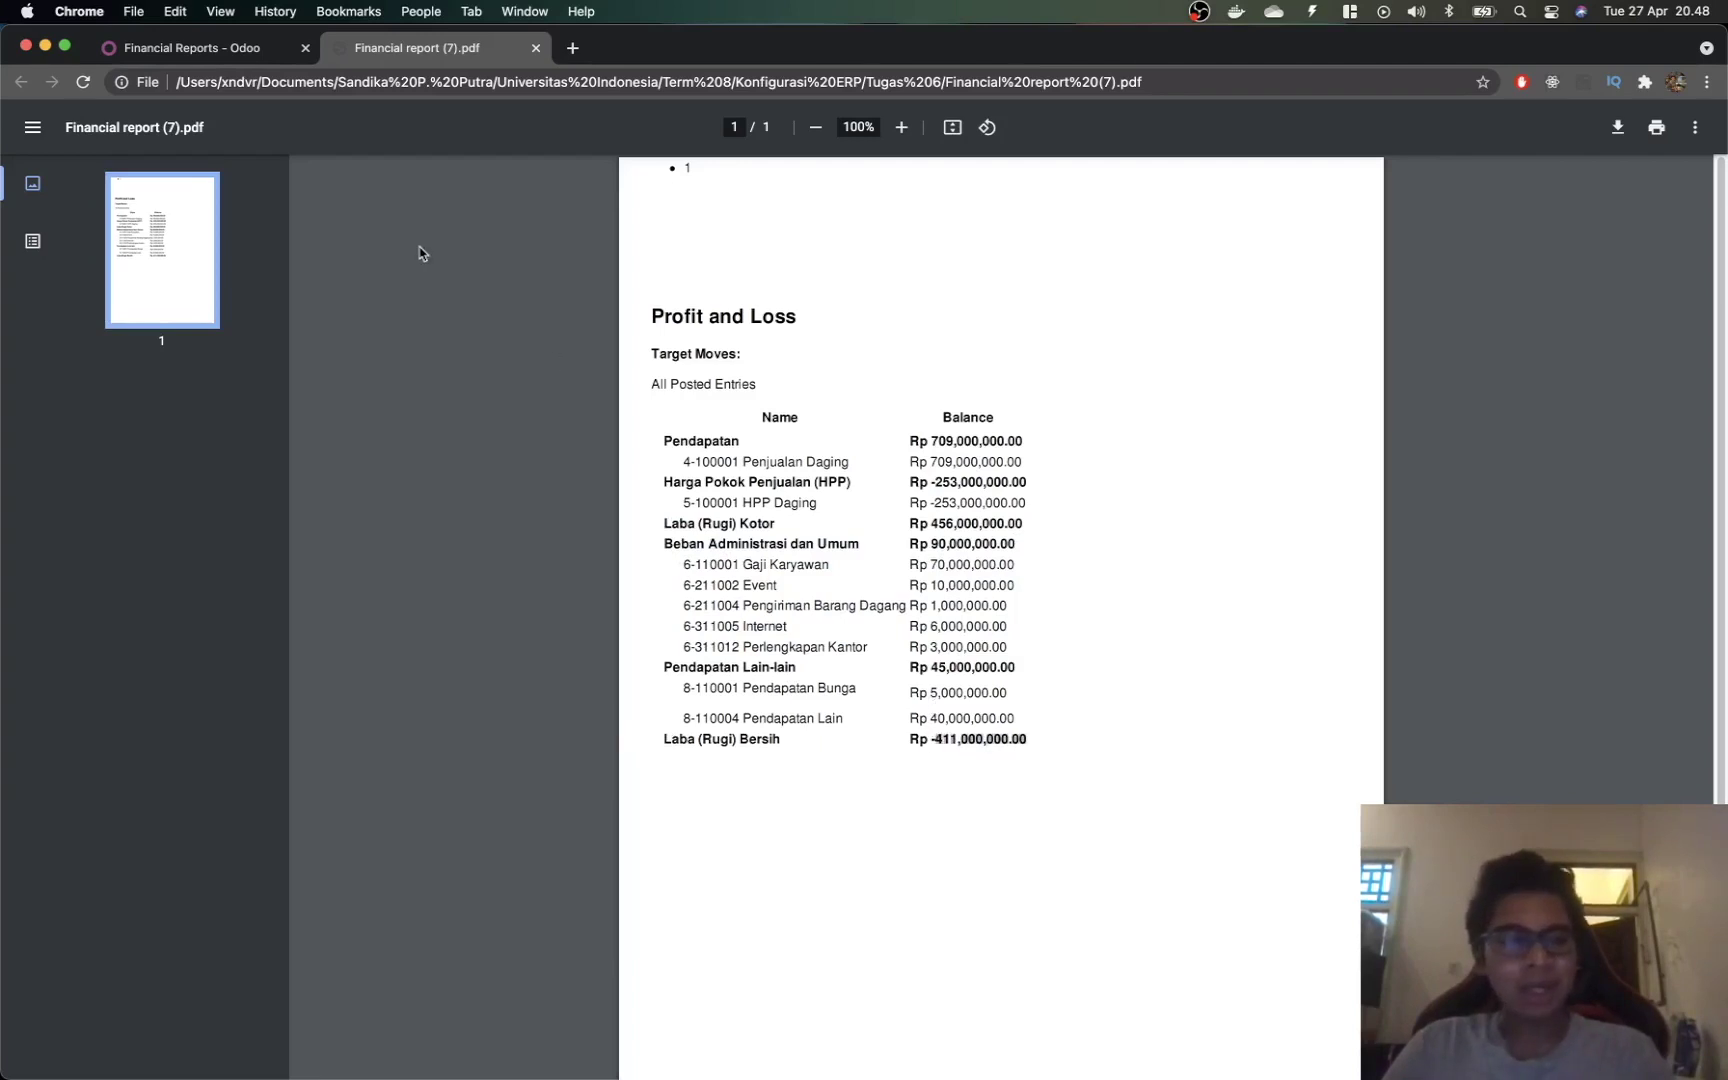
Step: Set the sign on reports of the Laba (Rugi) Bersih entry to Reverse balance sign and save it
{"action": "key", "text": "ctrl+shift+Tab"}
{"action": "left_click", "coordinate": [210, 376]}
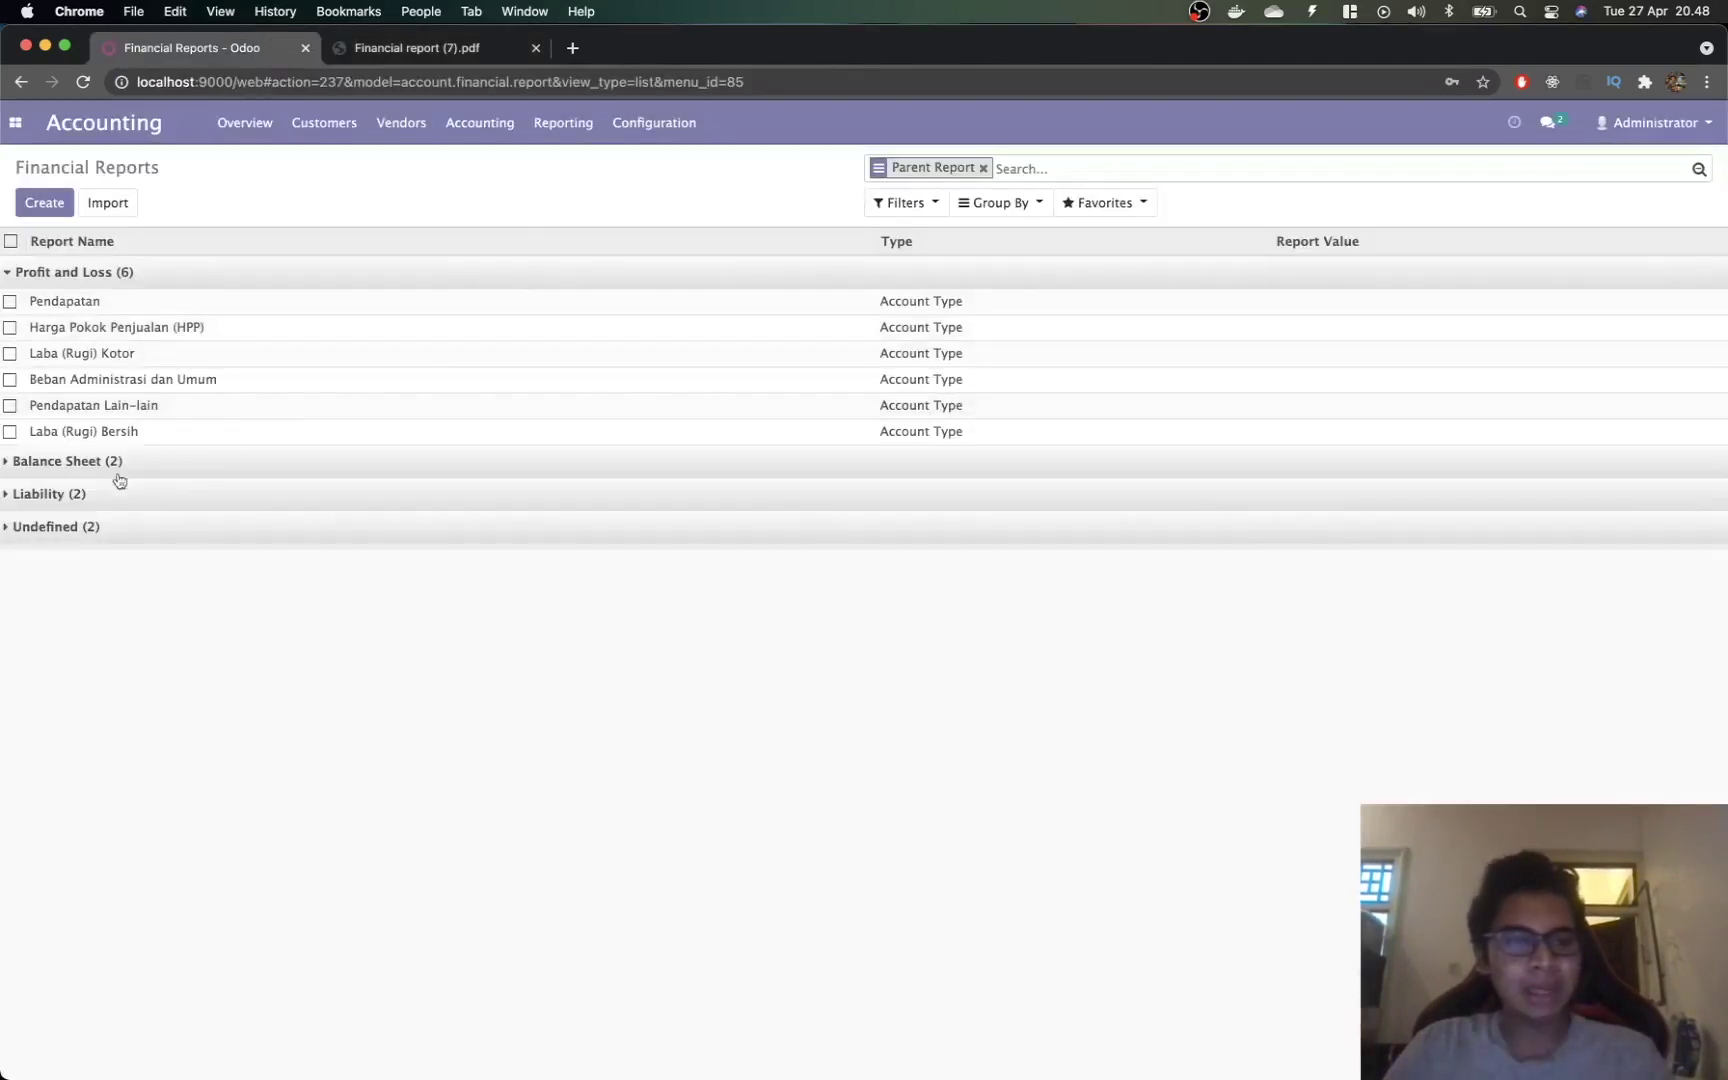
{"action": "left_click", "coordinate": [75, 433]}
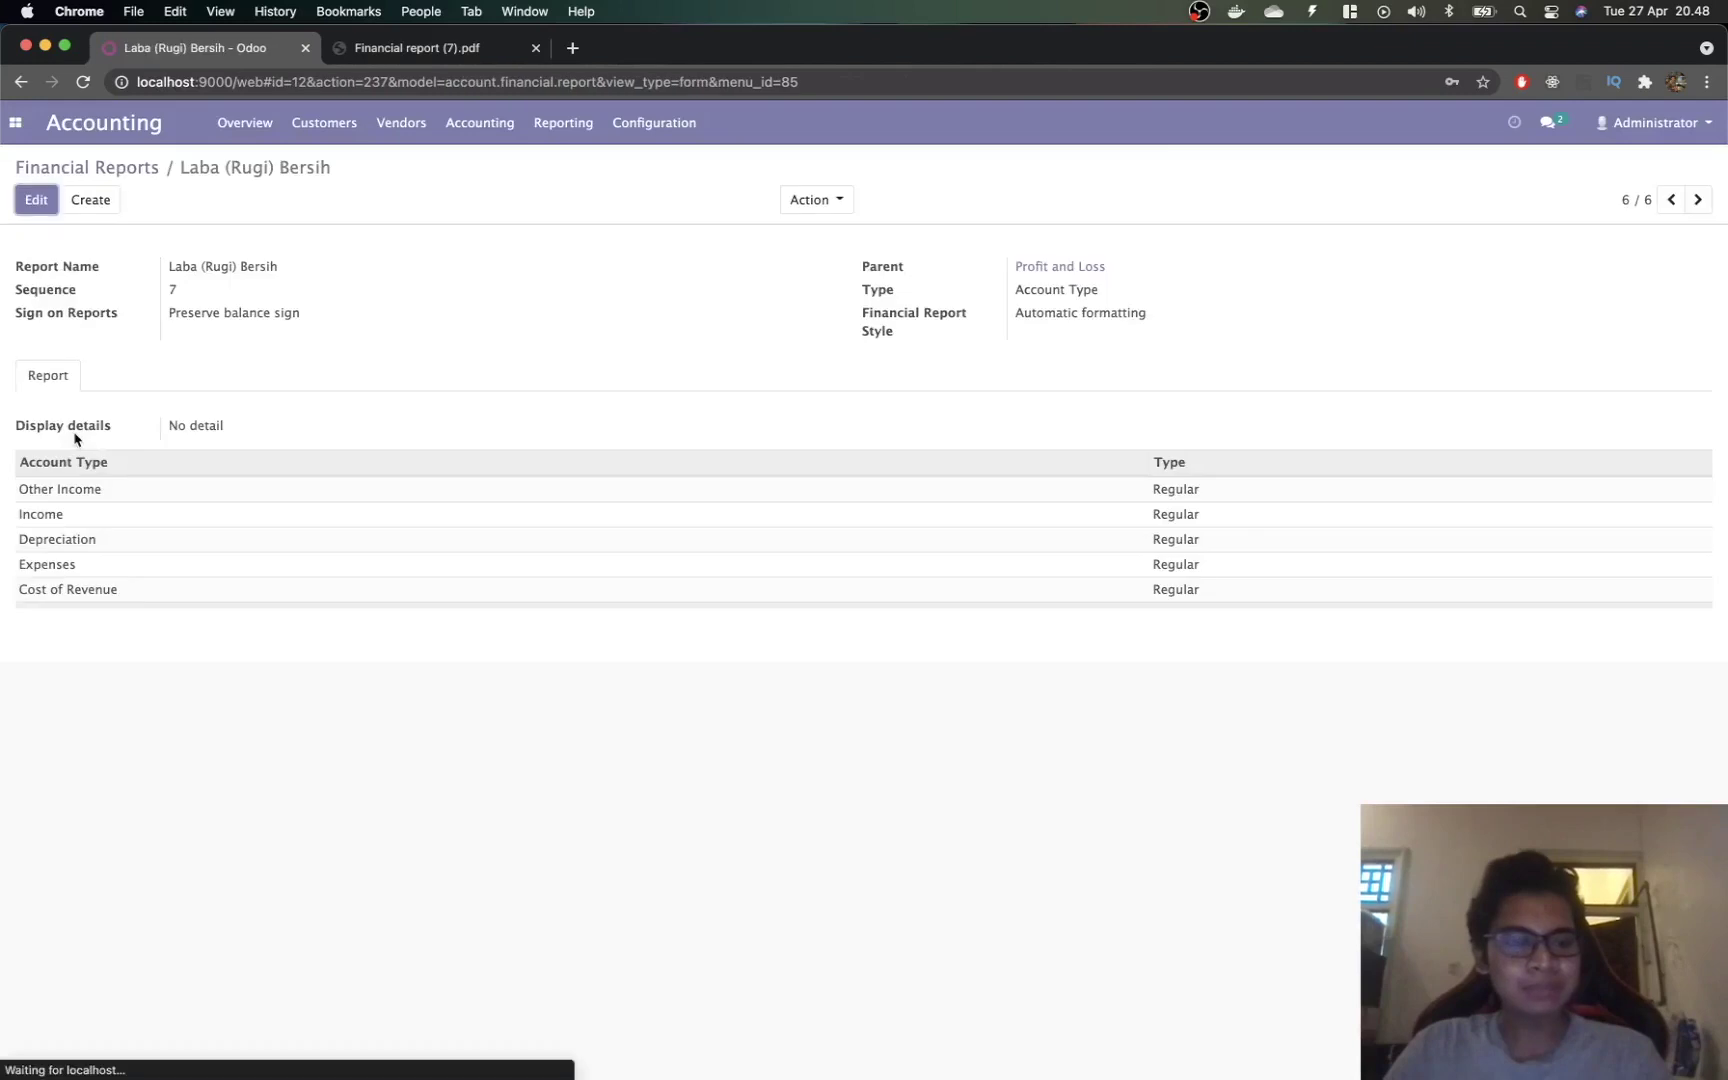
{"action": "left_click", "coordinate": [53, 205]}
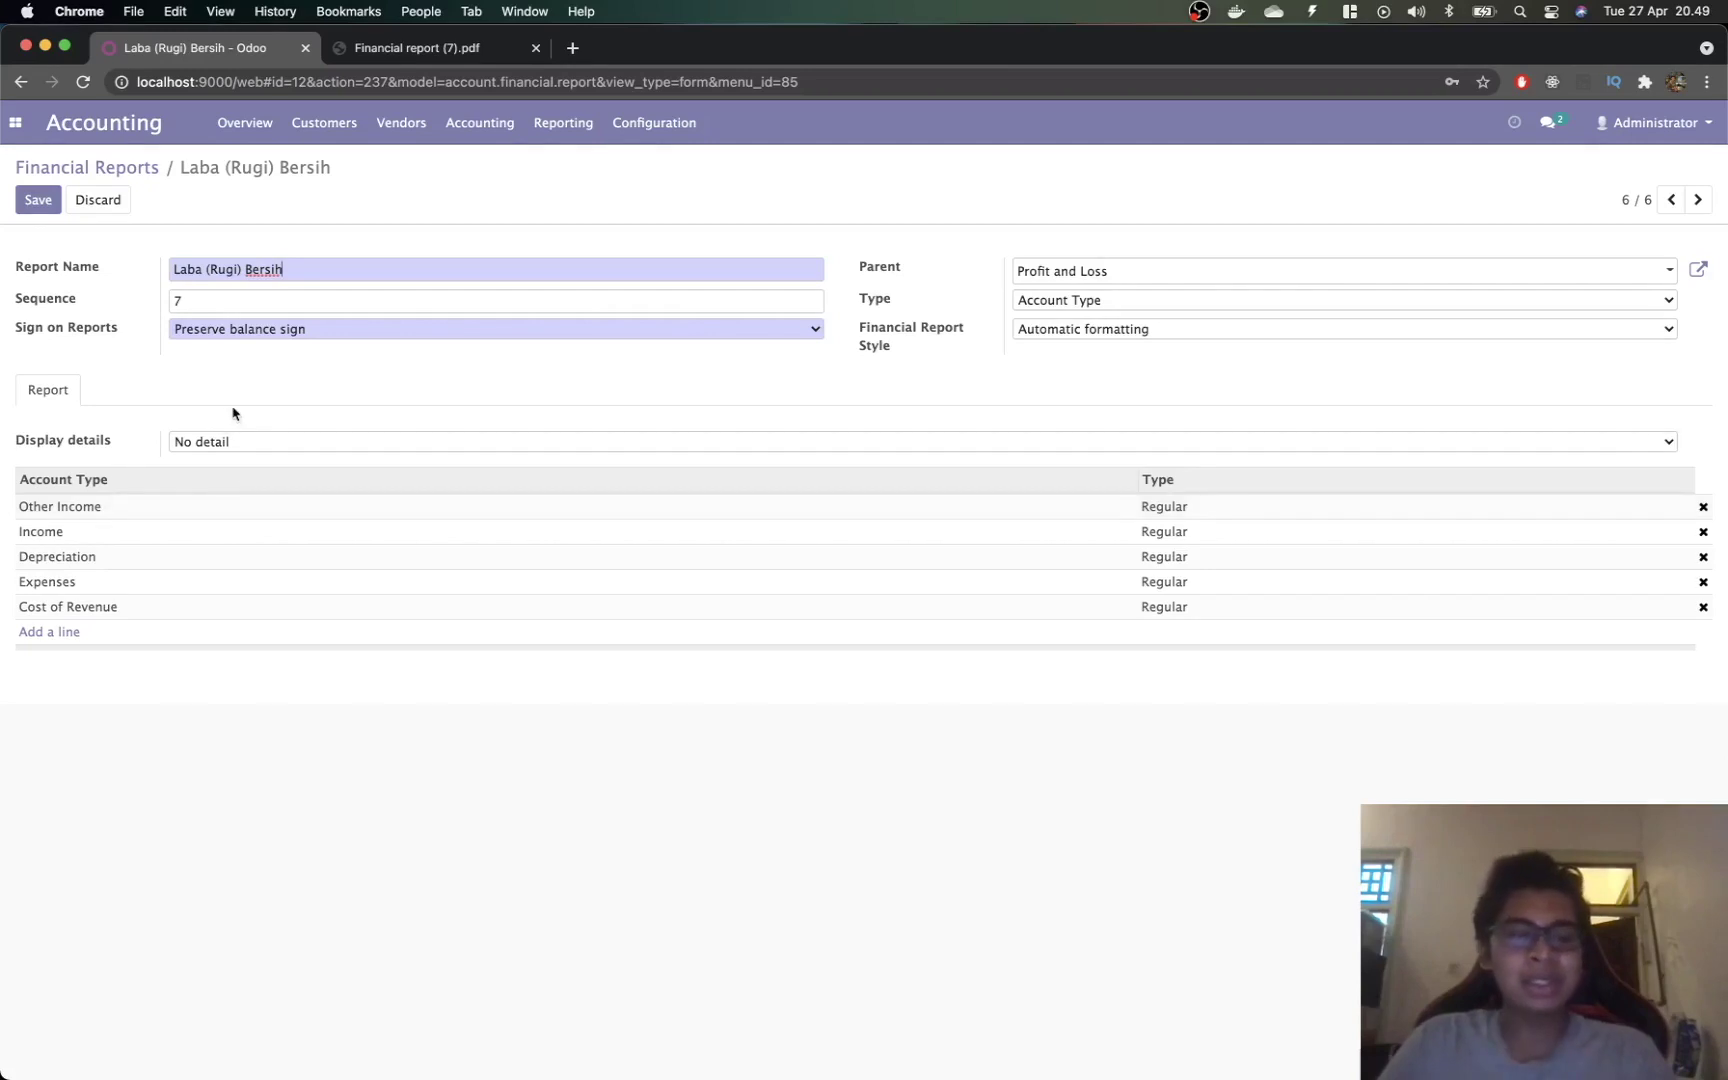
{"action": "left_click", "coordinate": [229, 333]}
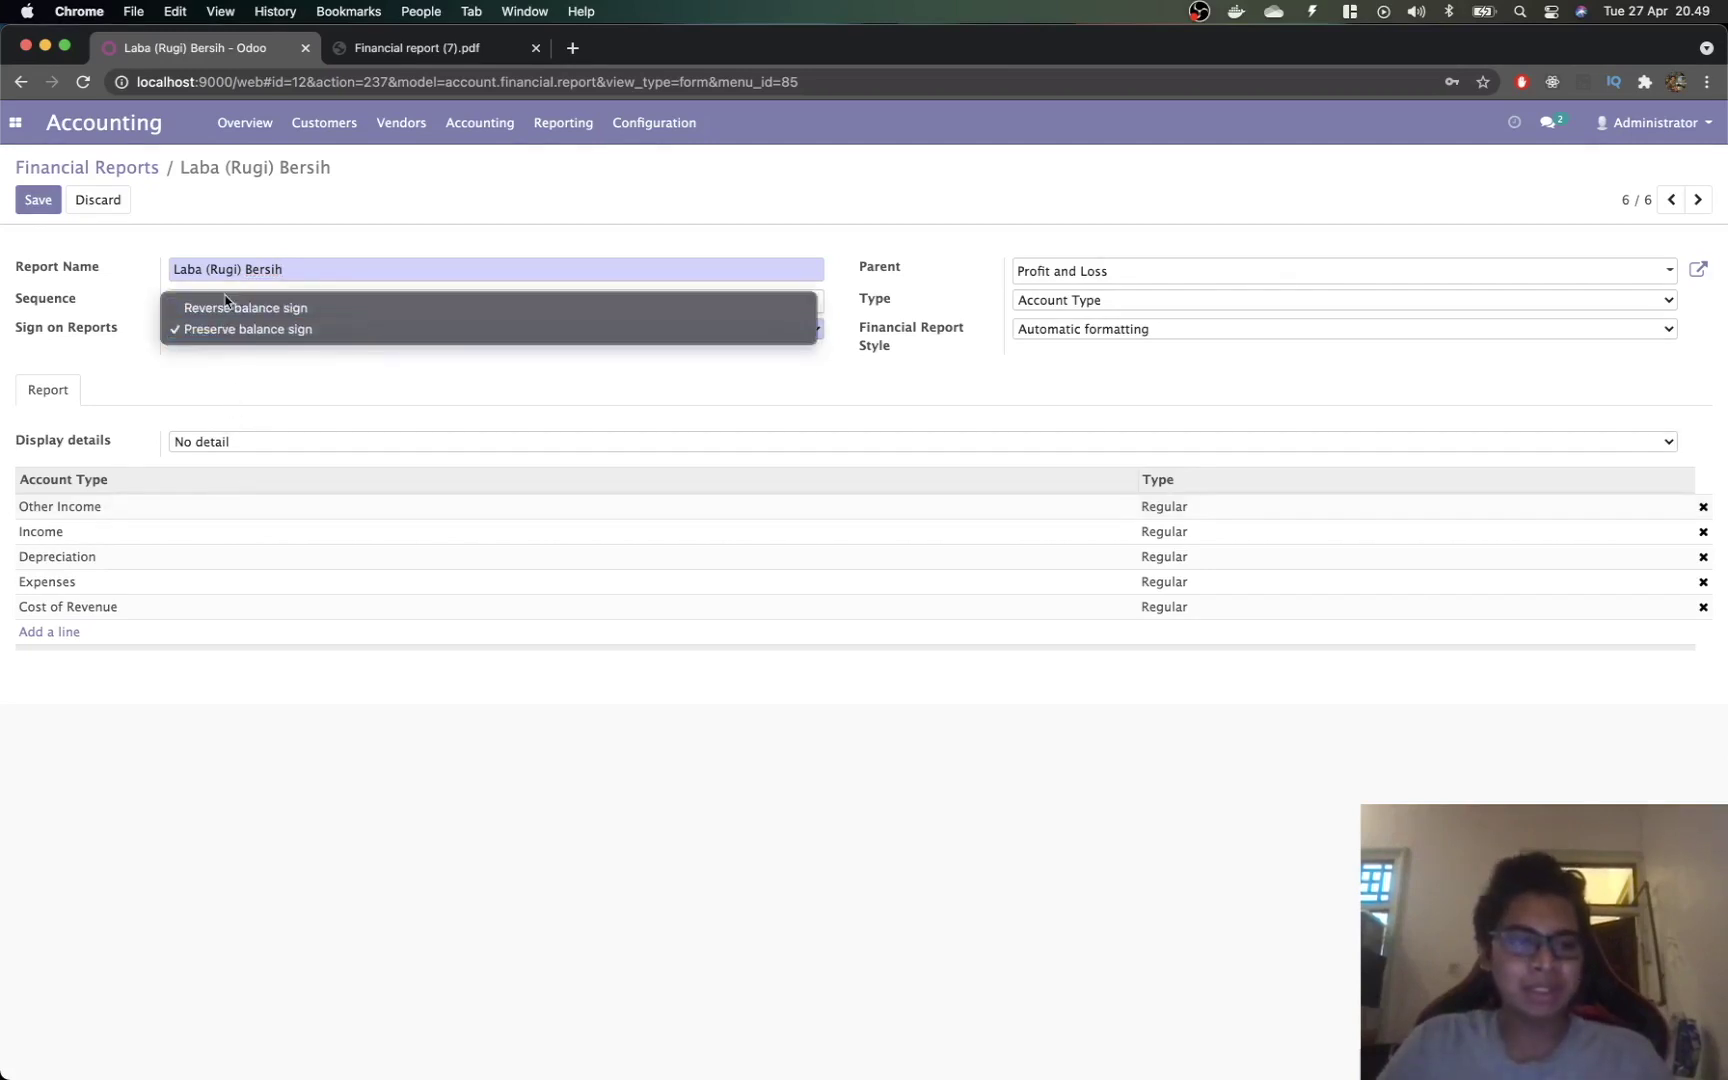
{"action": "left_click", "coordinate": [229, 309]}
{"action": "left_click", "coordinate": [410, 58]}
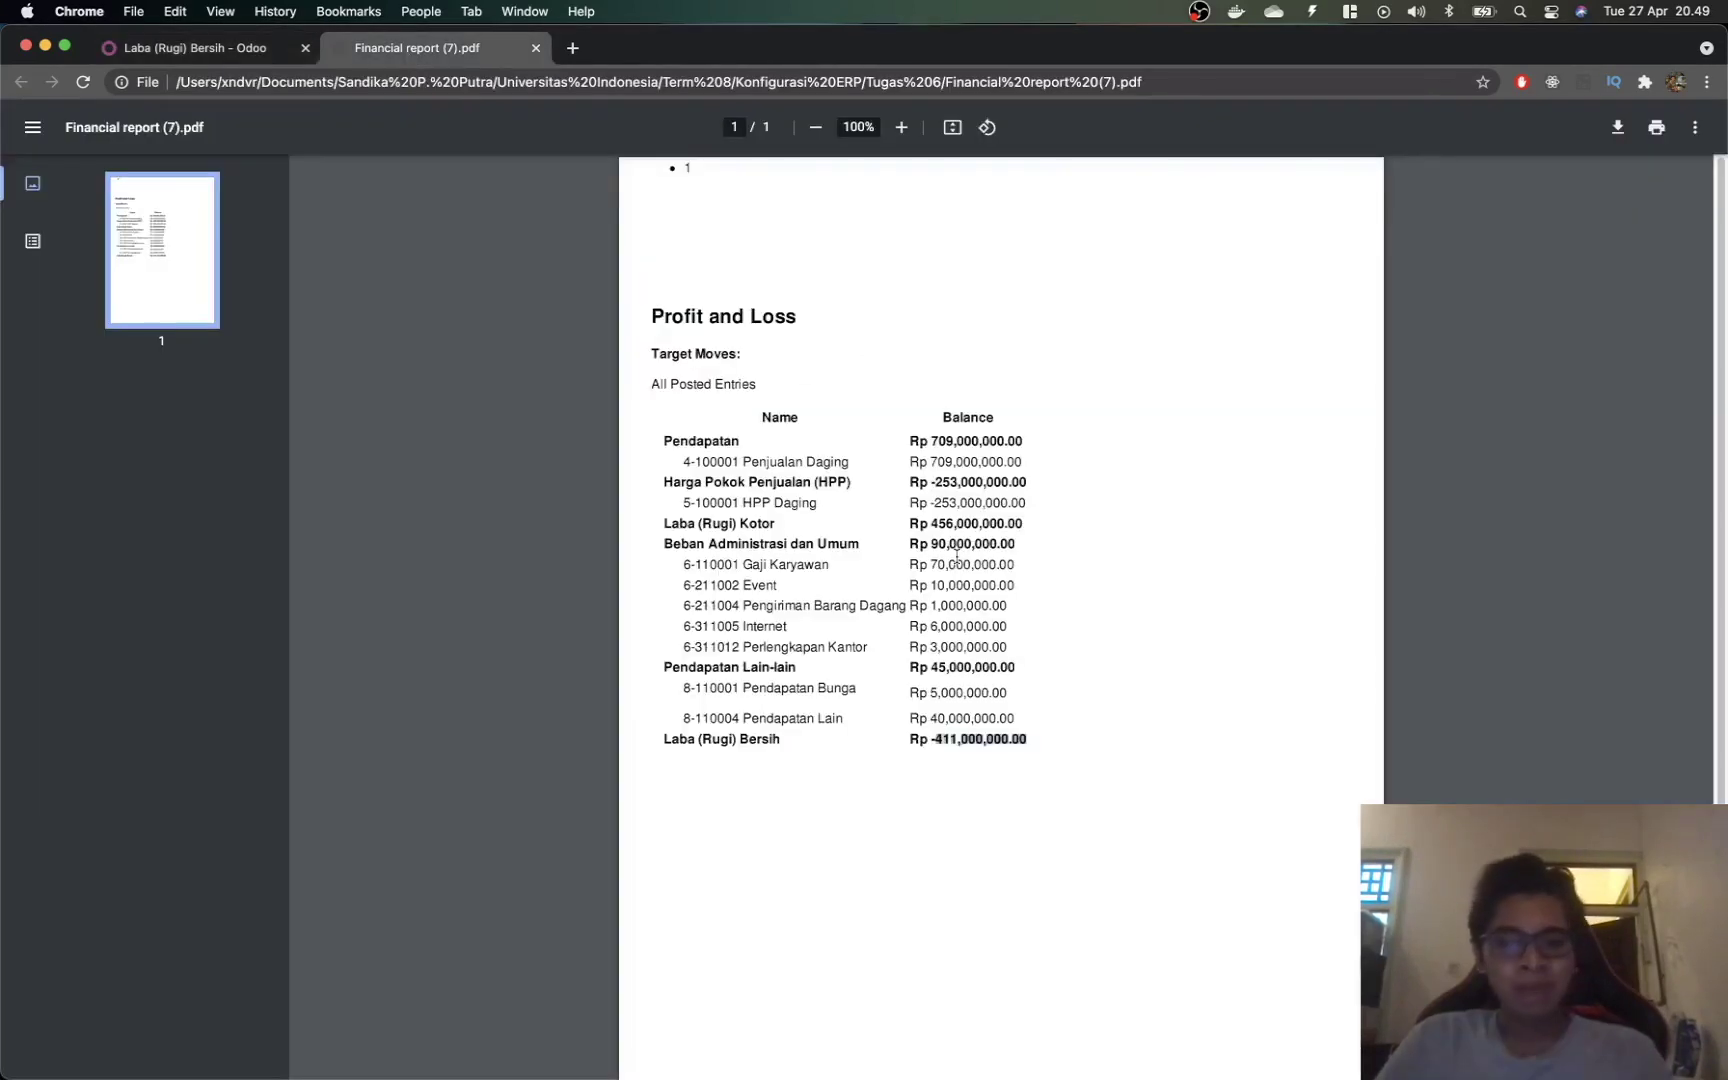
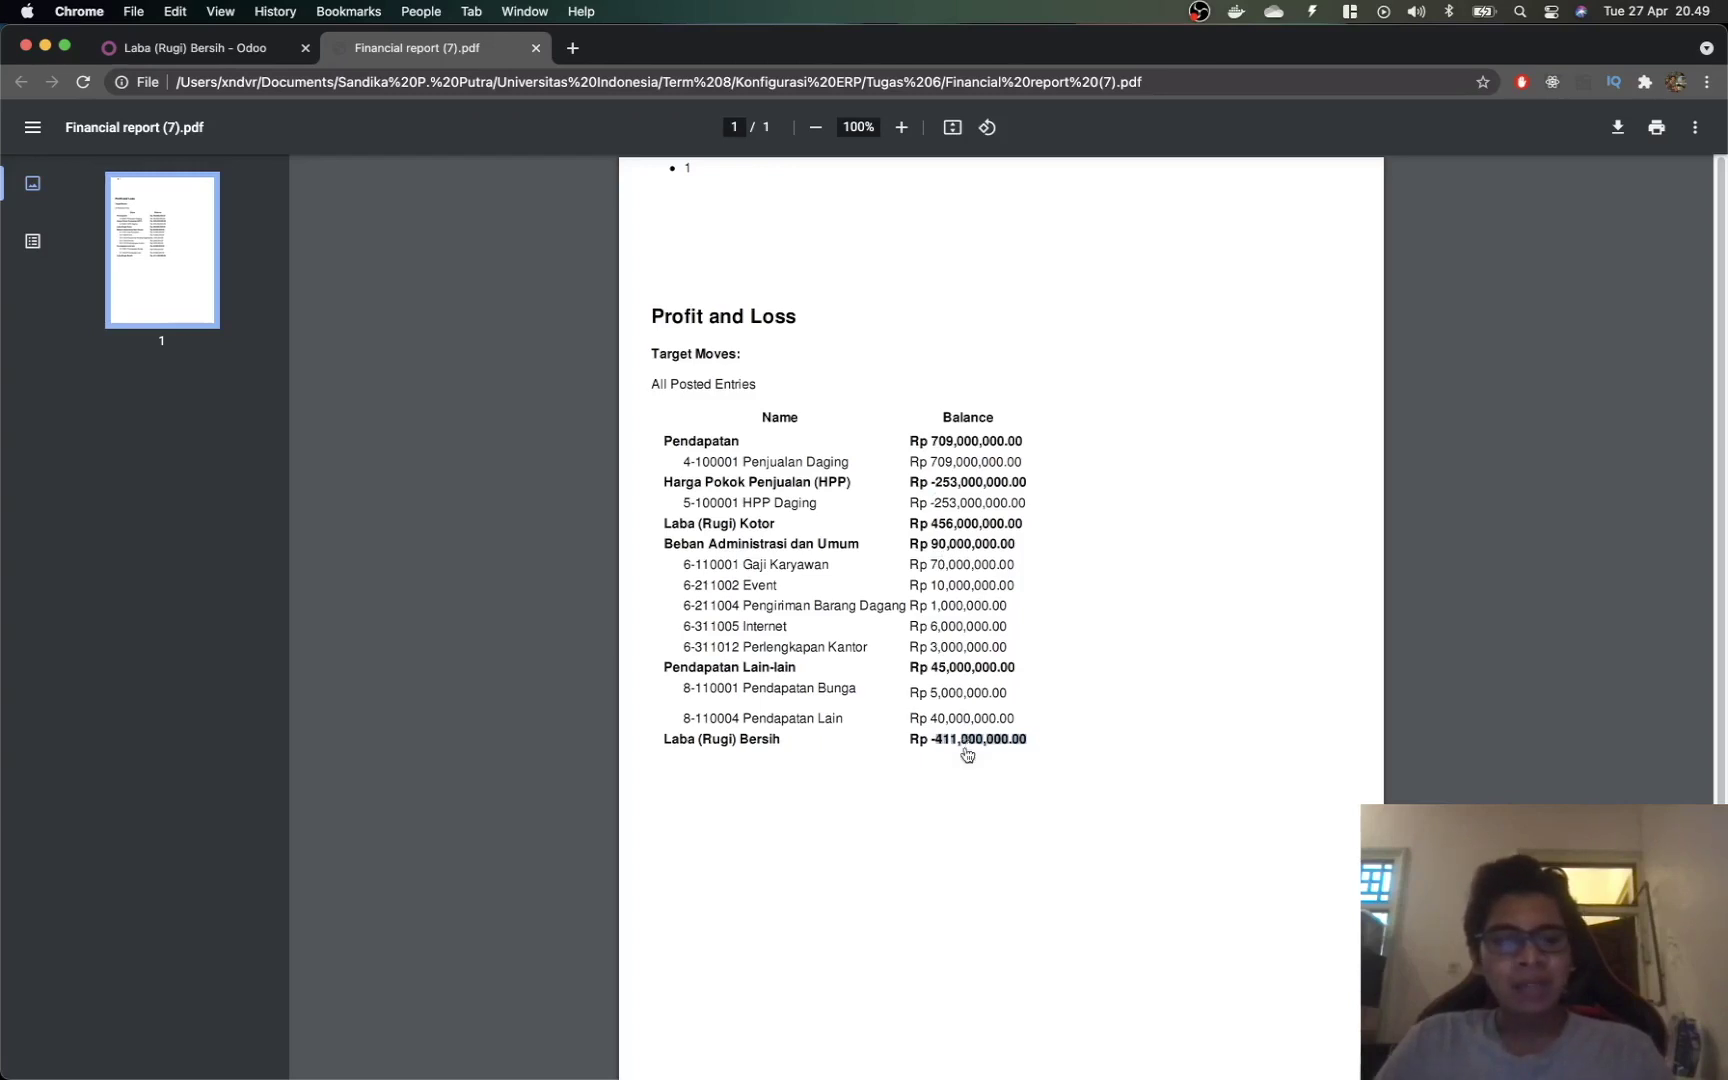
{"action": "left_click", "coordinate": [190, 48]}
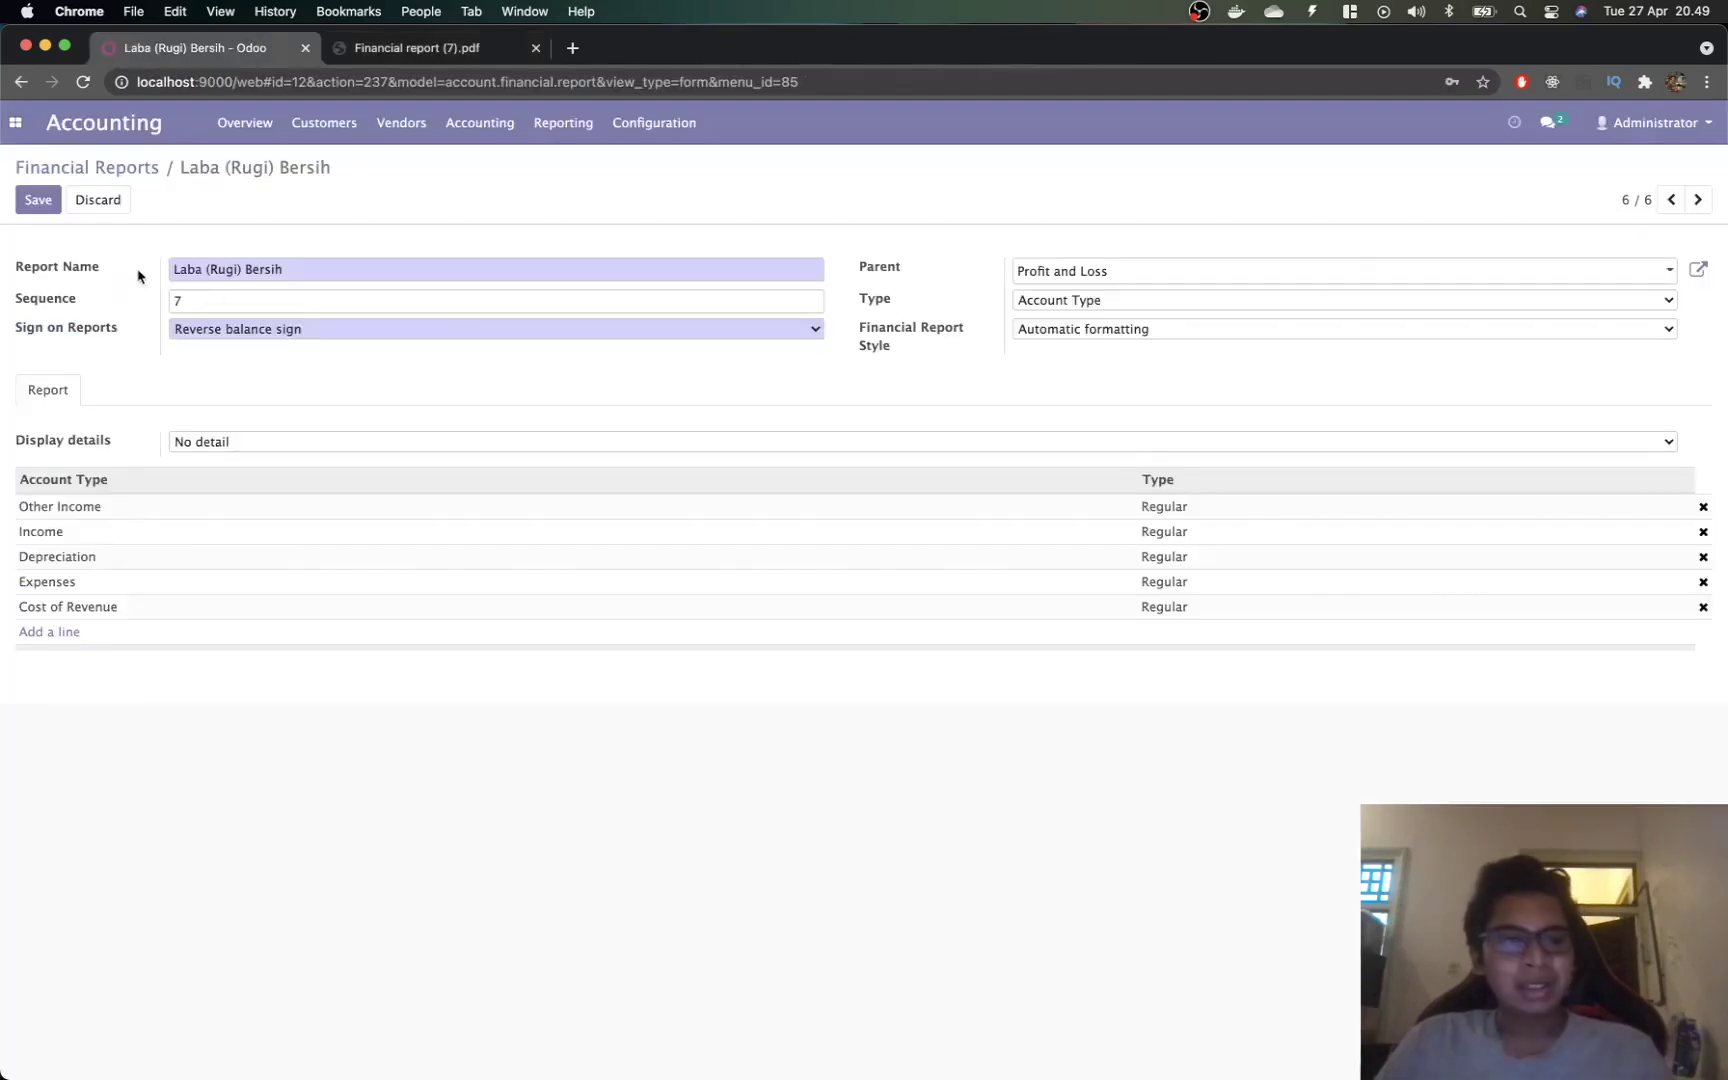
{"action": "left_click", "coordinate": [50, 199]}
{"action": "left_click", "coordinate": [125, 169]}
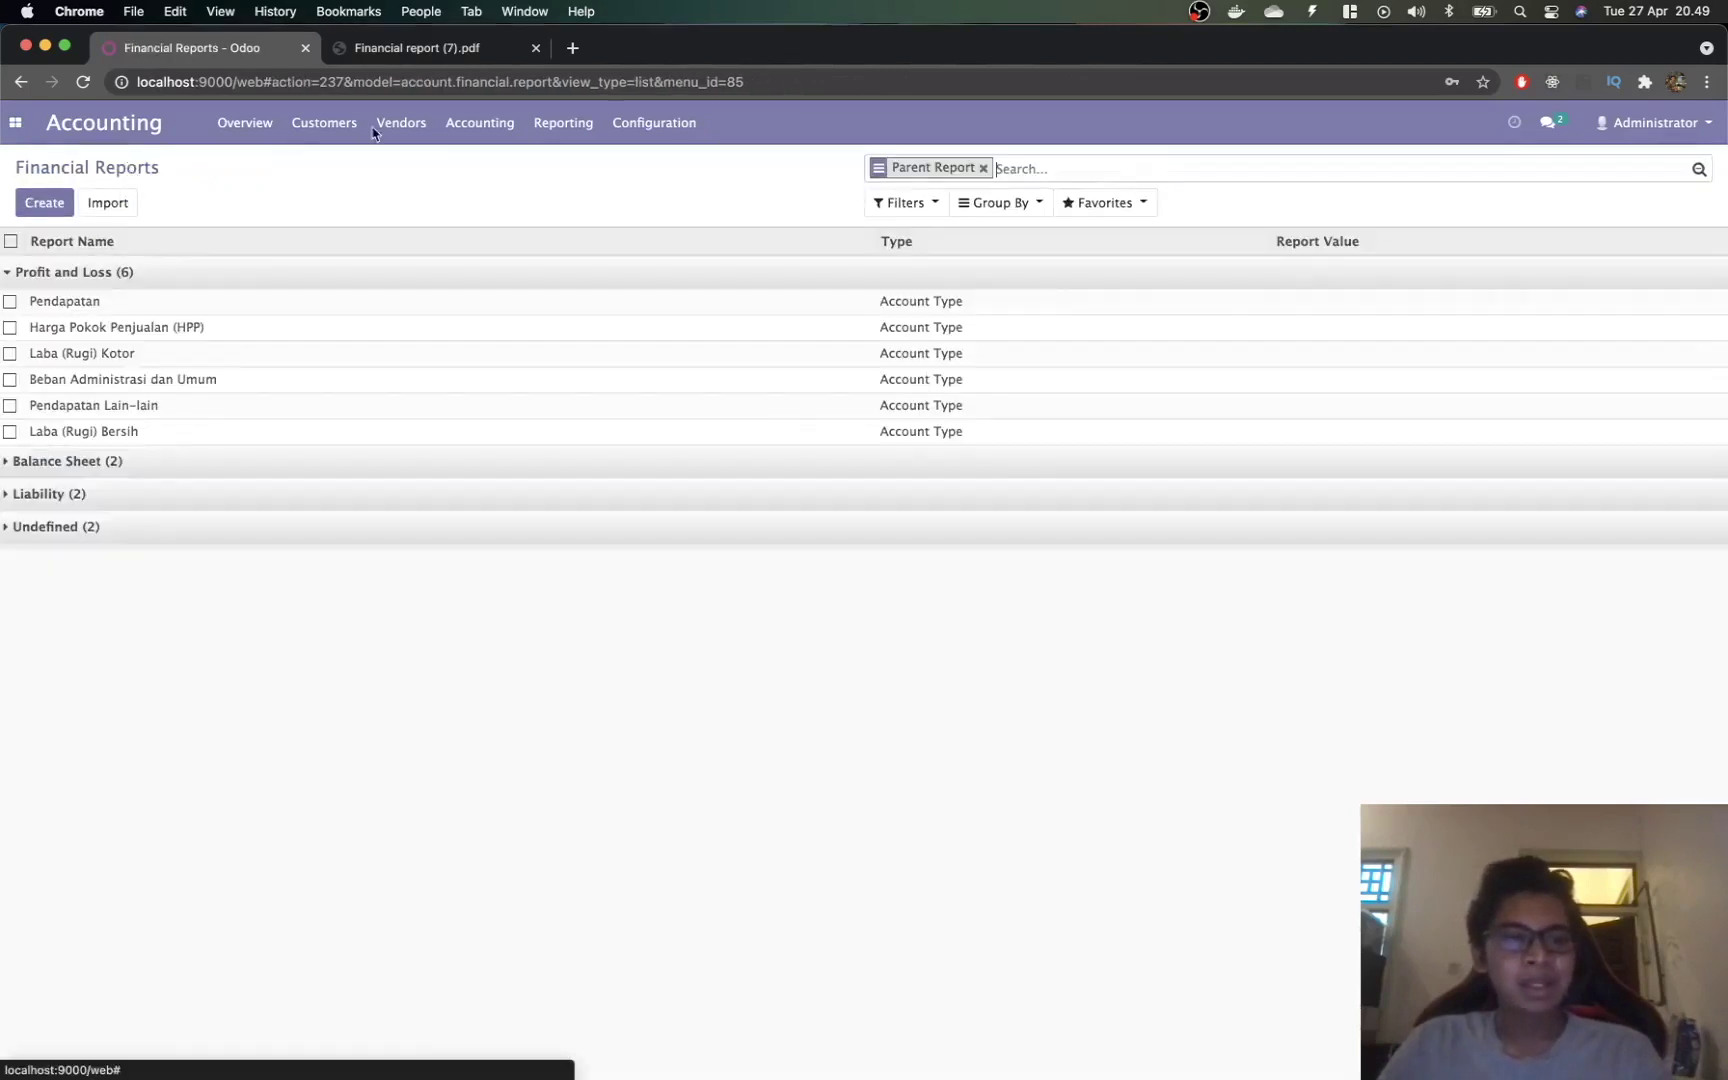
Step: Close the old report PDF and print a fresh Profit and Loss report covering all posted entries
{"action": "left_click", "coordinate": [536, 48]}
{"action": "left_click", "coordinate": [565, 122]}
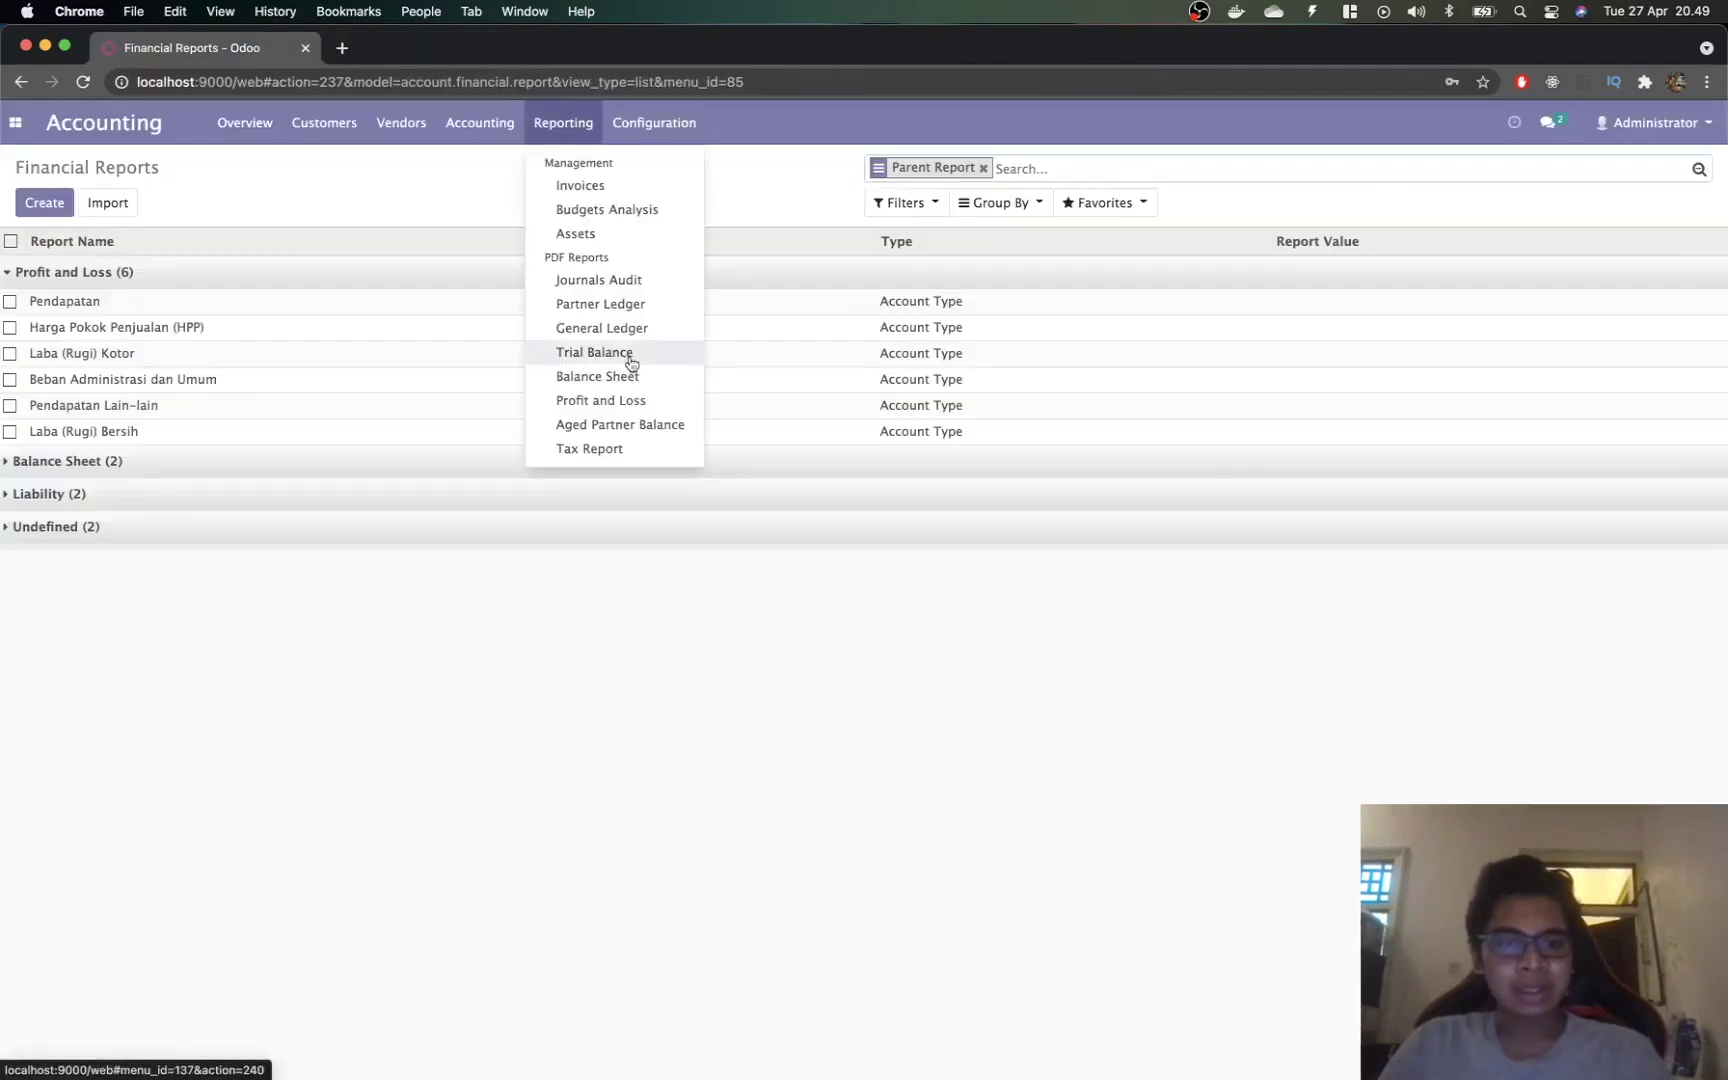
{"action": "left_click", "coordinate": [641, 405]}
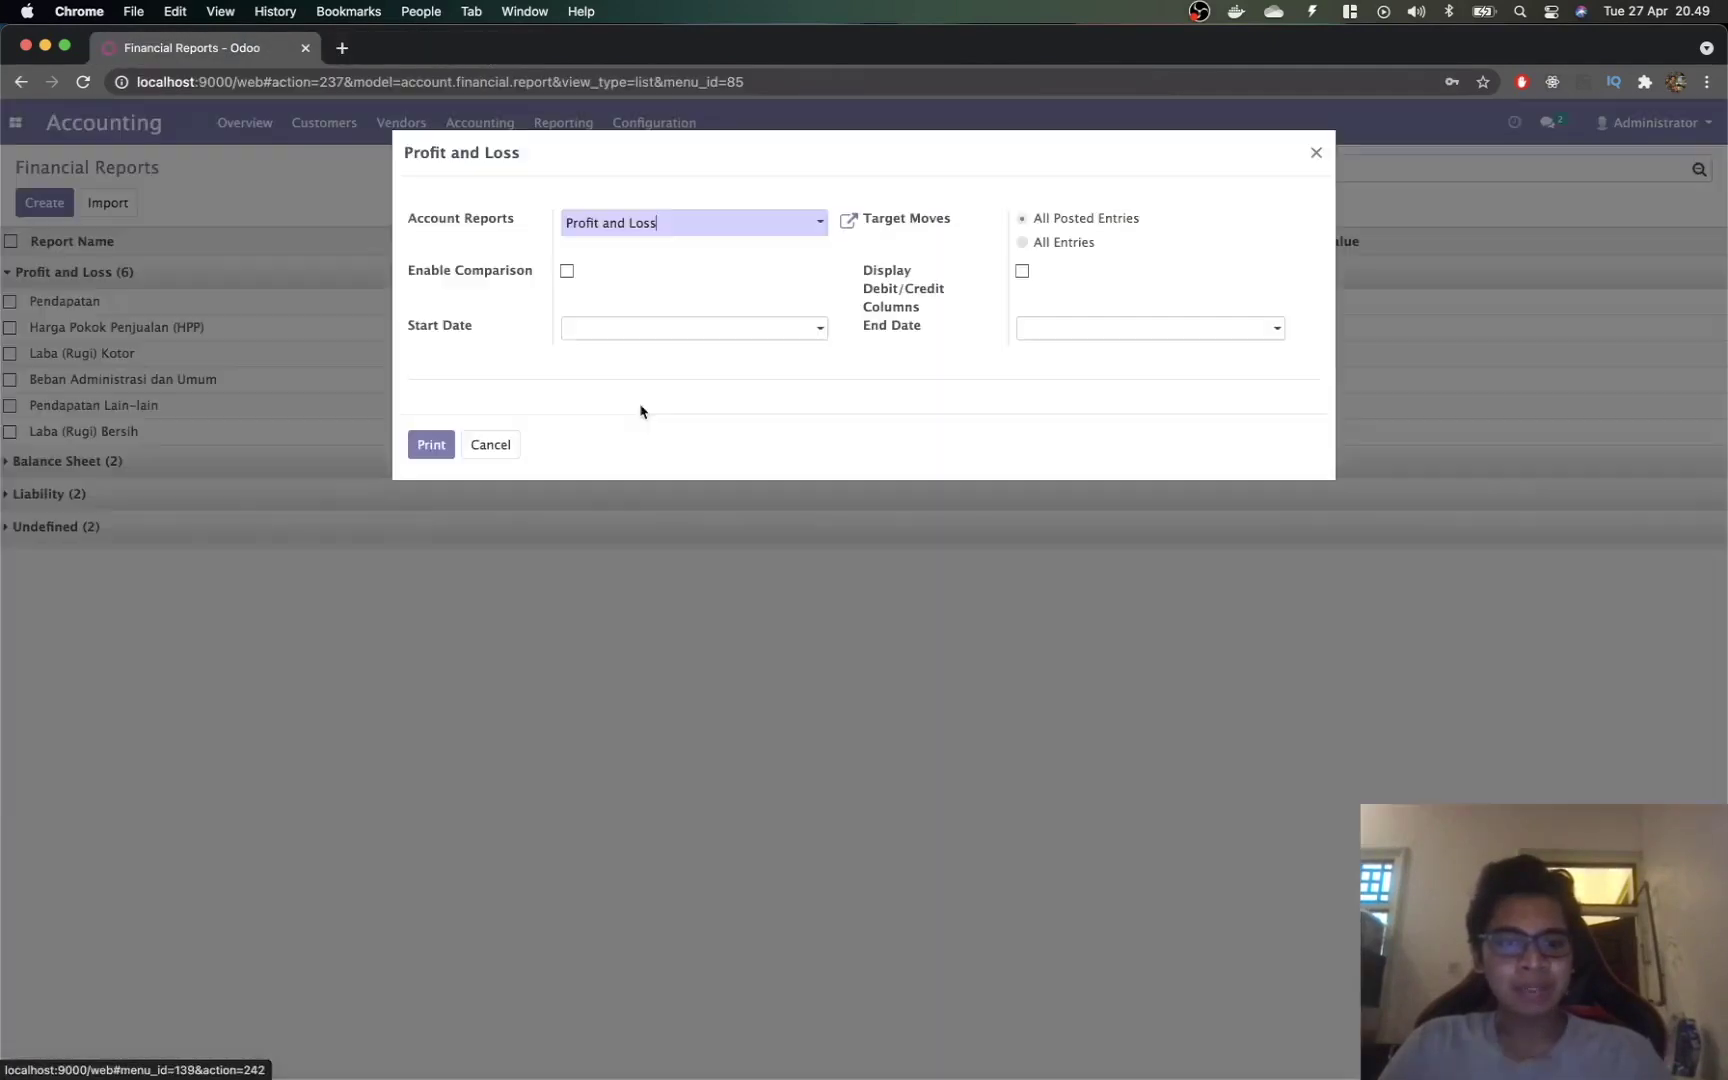
{"action": "left_click", "coordinate": [429, 446]}
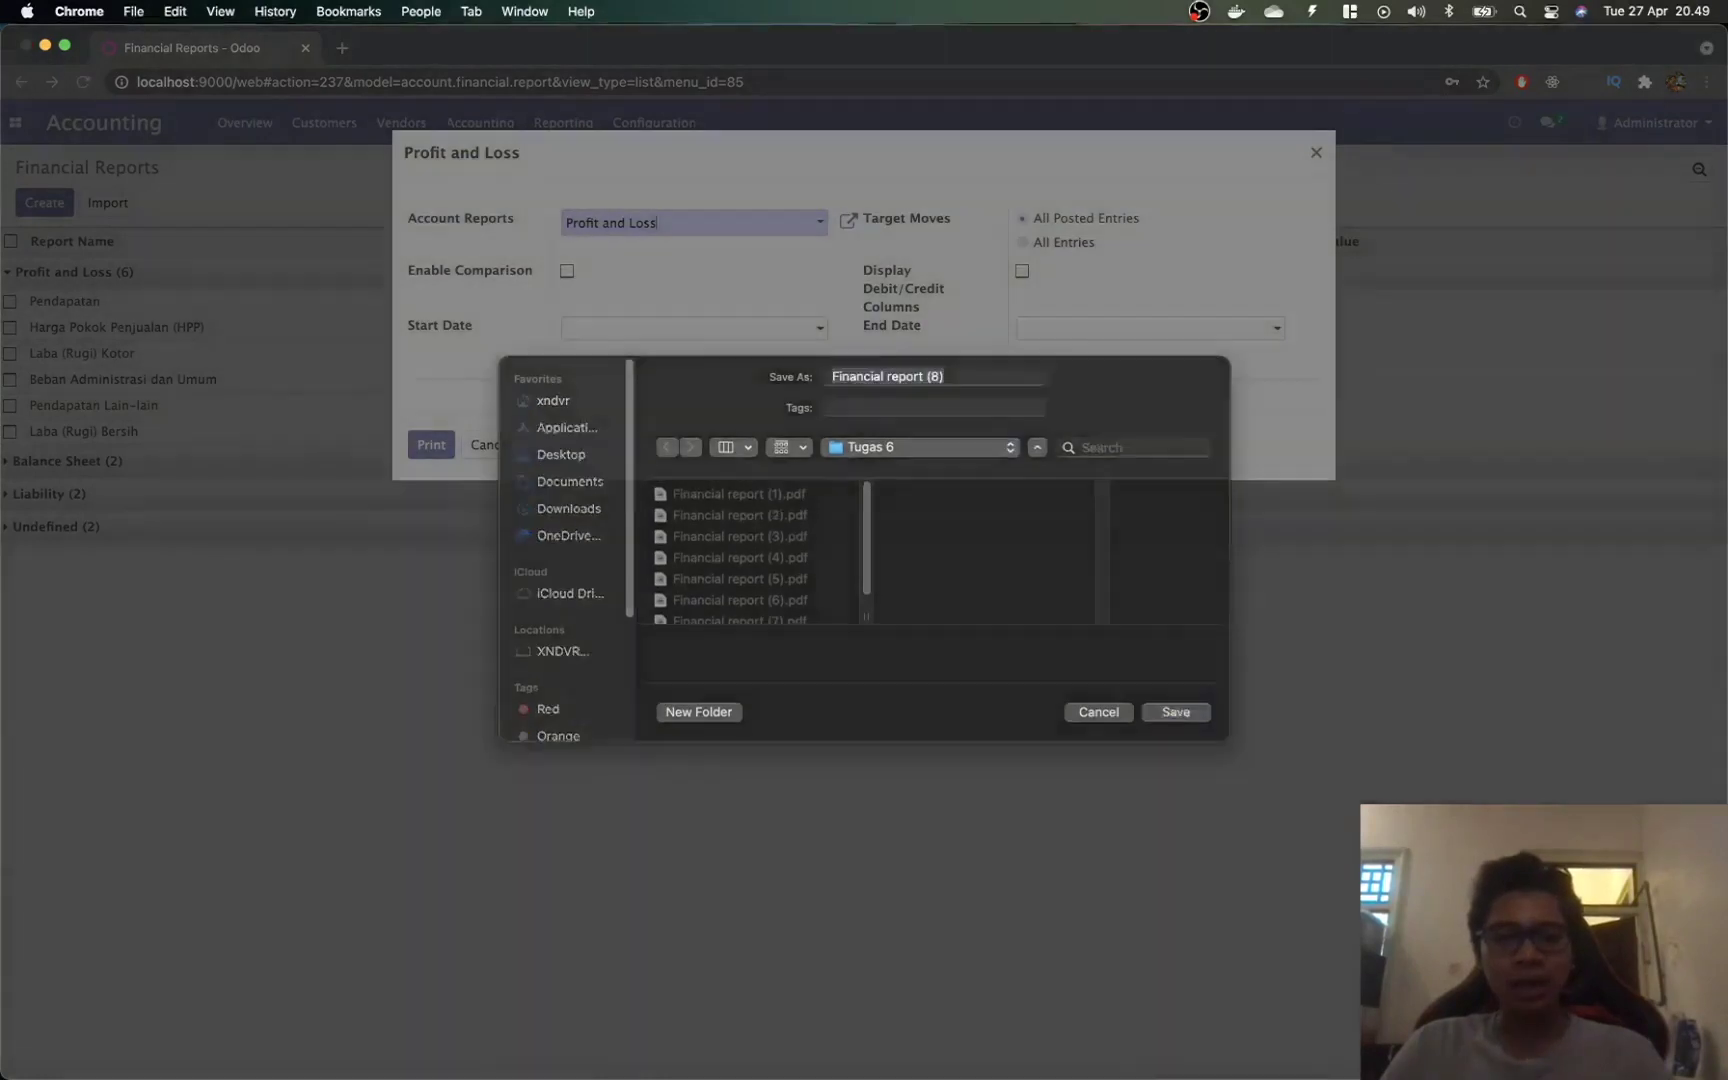
{"action": "key", "text": "Return"}
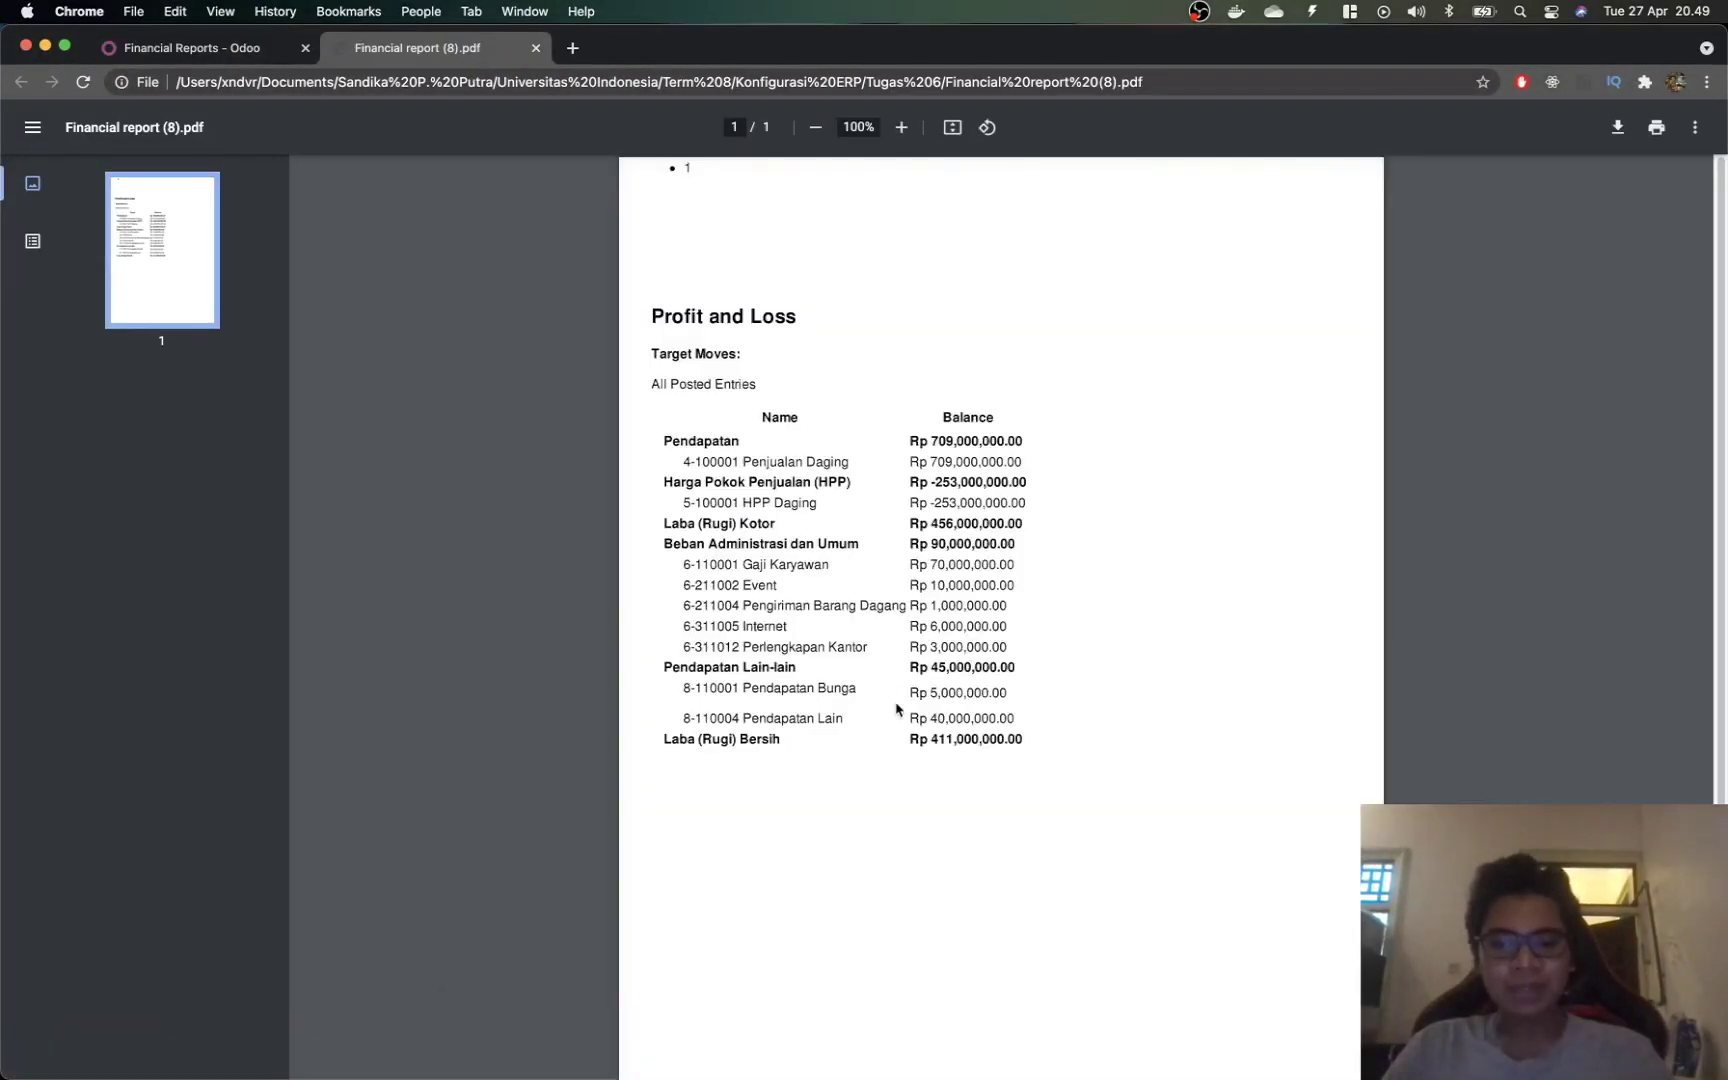
Step: Return to the financial reports list and open the Beban Administrasi dan Umum entry to view its settings
{"action": "key", "text": "super+alt+Left"}
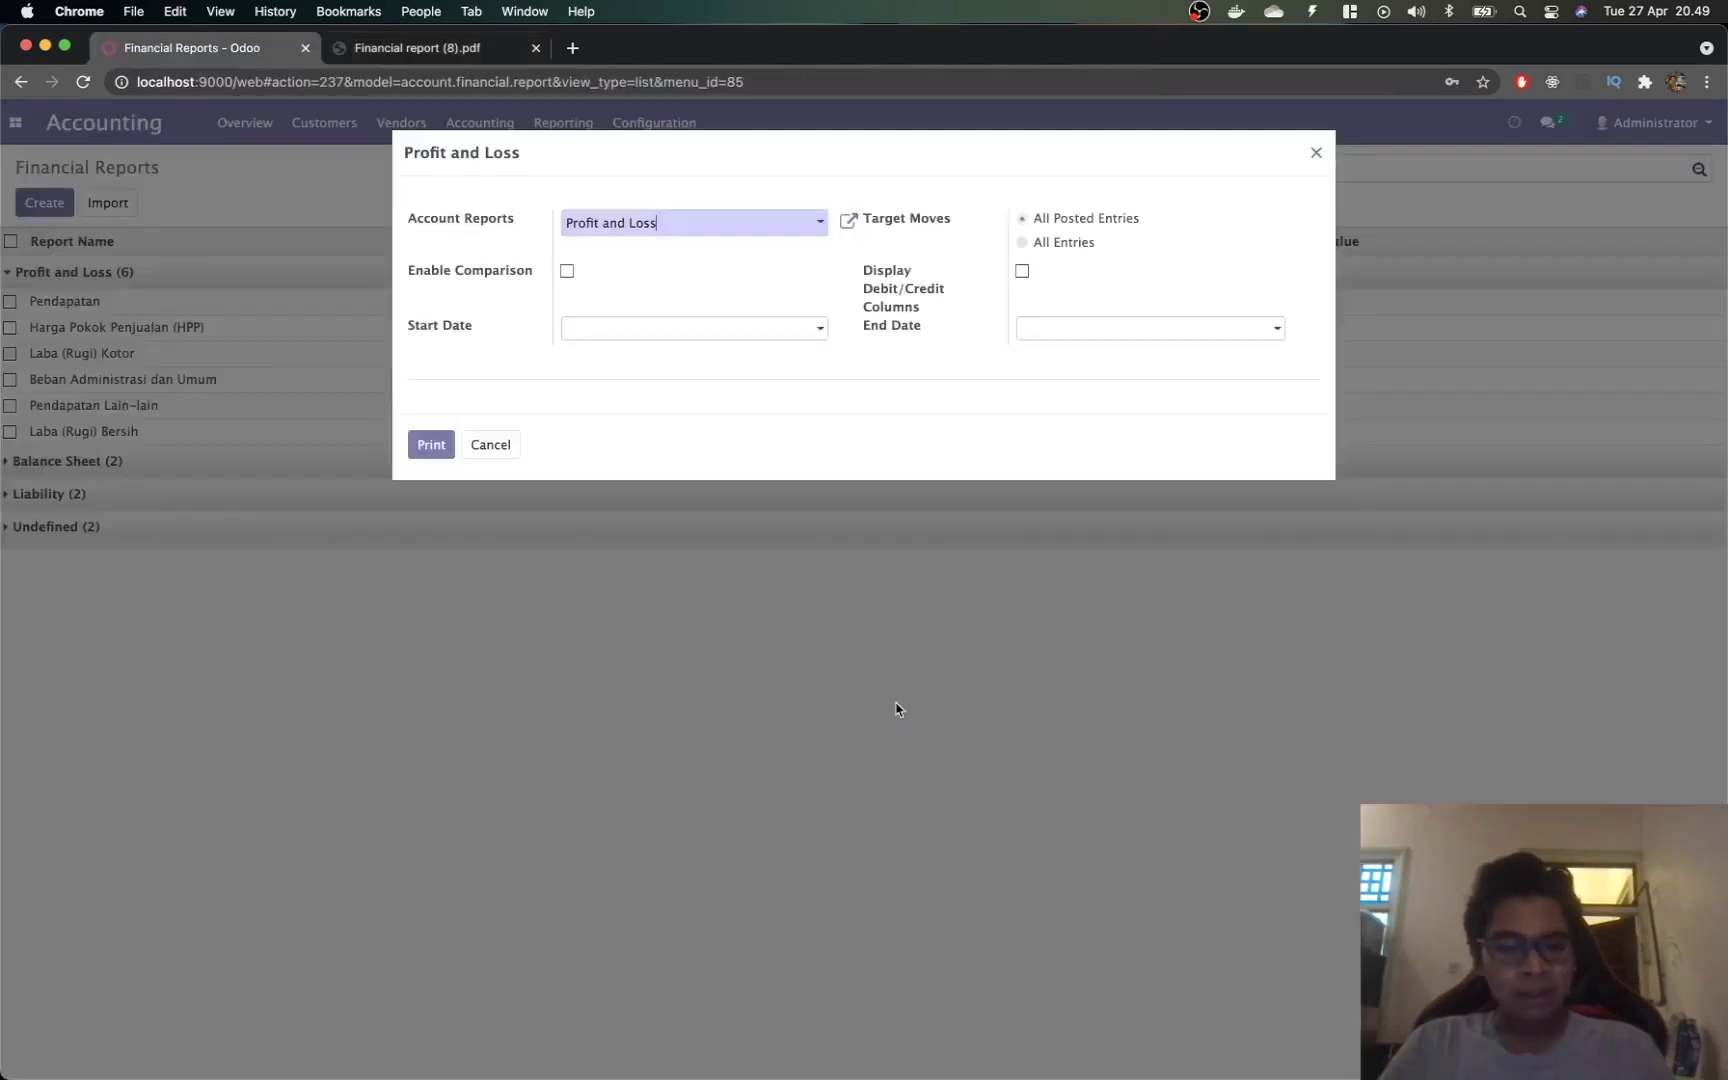
{"action": "left_click", "coordinate": [397, 536]}
{"action": "left_click", "coordinate": [155, 381]}
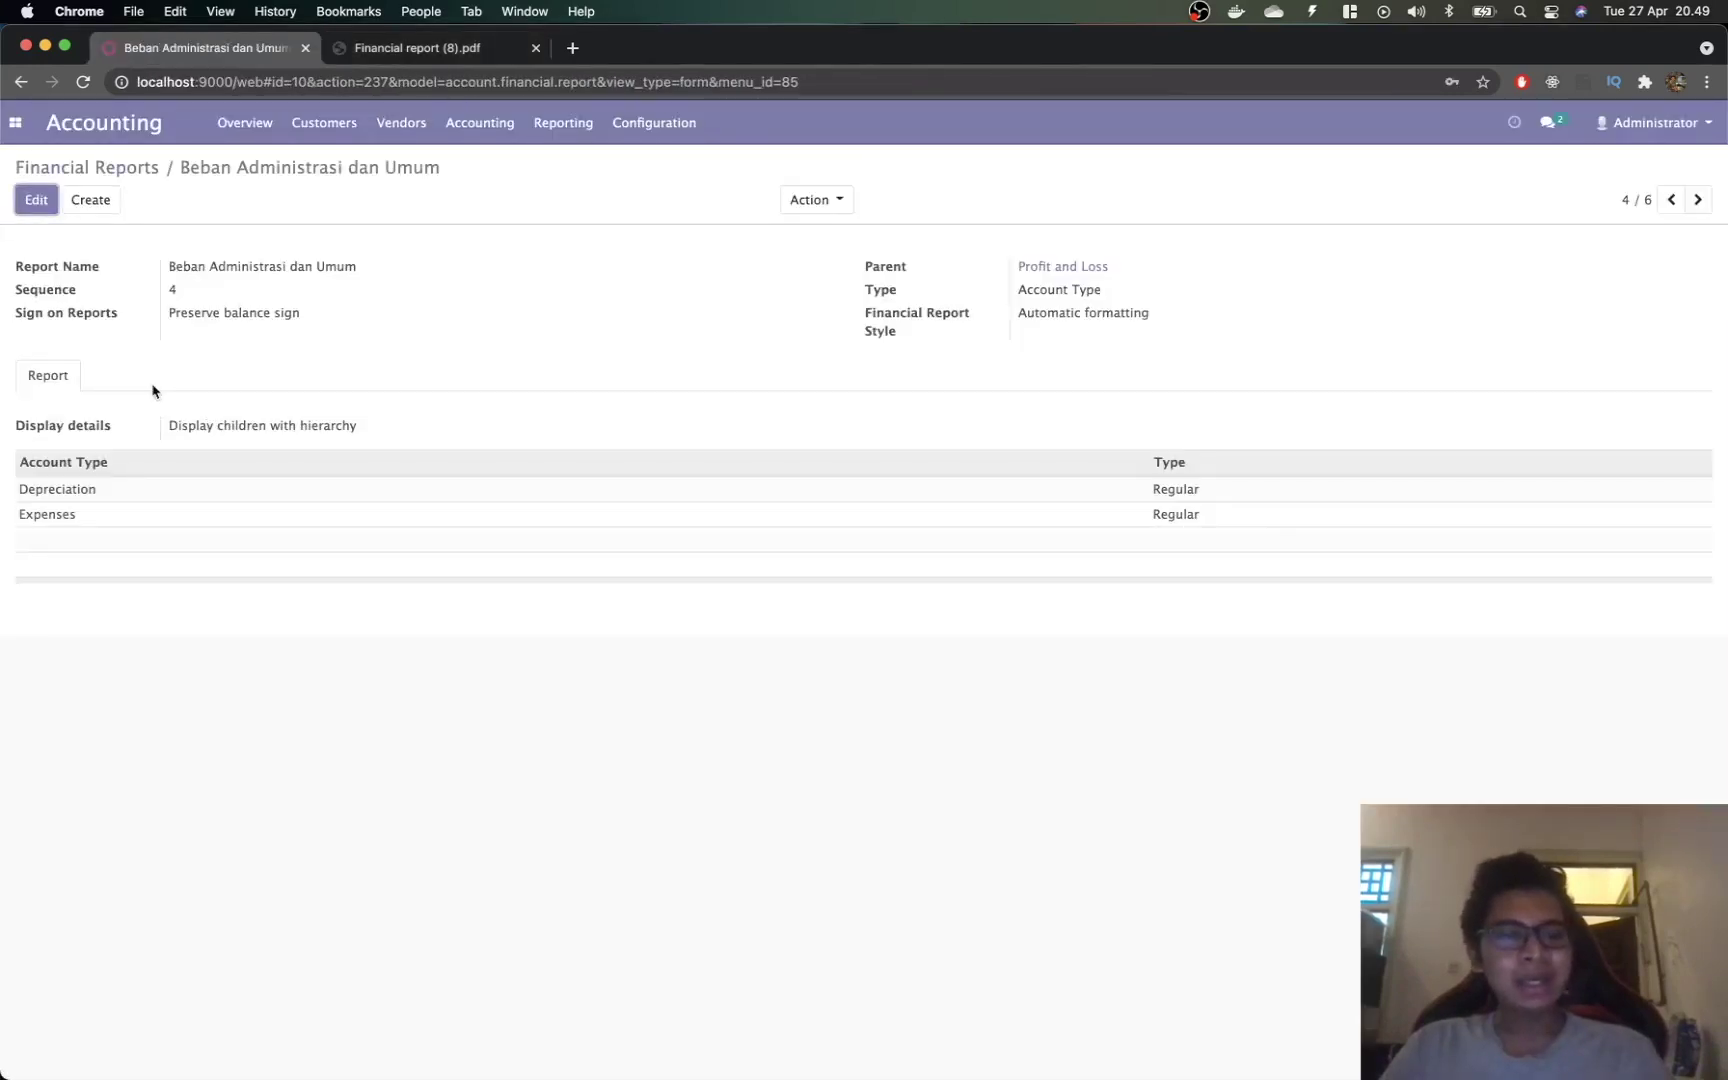
Step: Switch to the Odoo 10 guide PDF in Preview and consult the preserve/reverse sign rules and the Laba Rugi structure
{"action": "key", "text": "super+Tab"}
{"action": "key", "text": "super+Tab"}
{"action": "key", "text": "super+Tab"}
{"action": "key", "text": "super+Tab"}
{"action": "key", "text": "super+Tab"}
{"action": "key", "text": "super+Tab"}
{"action": "key", "text": "super+Tab"}
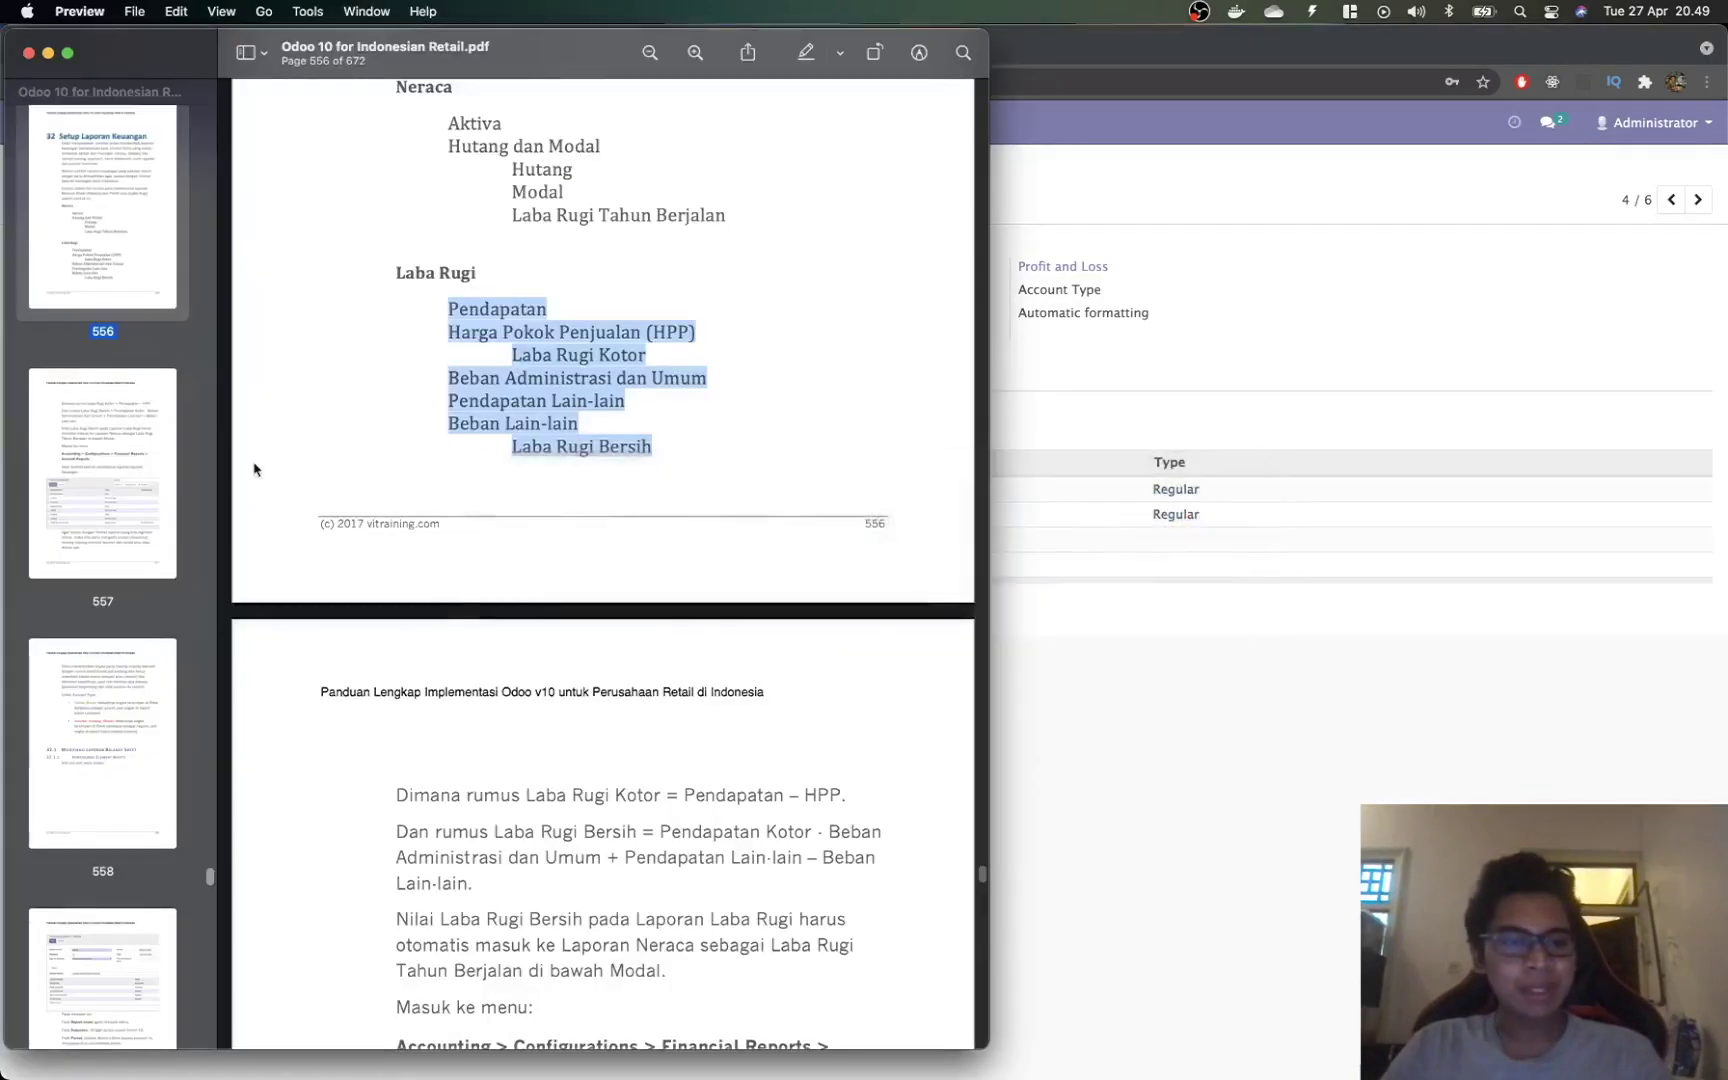
{"action": "scroll", "coordinate": [271, 490], "scroll_direction": "down", "scroll_amount": 15}
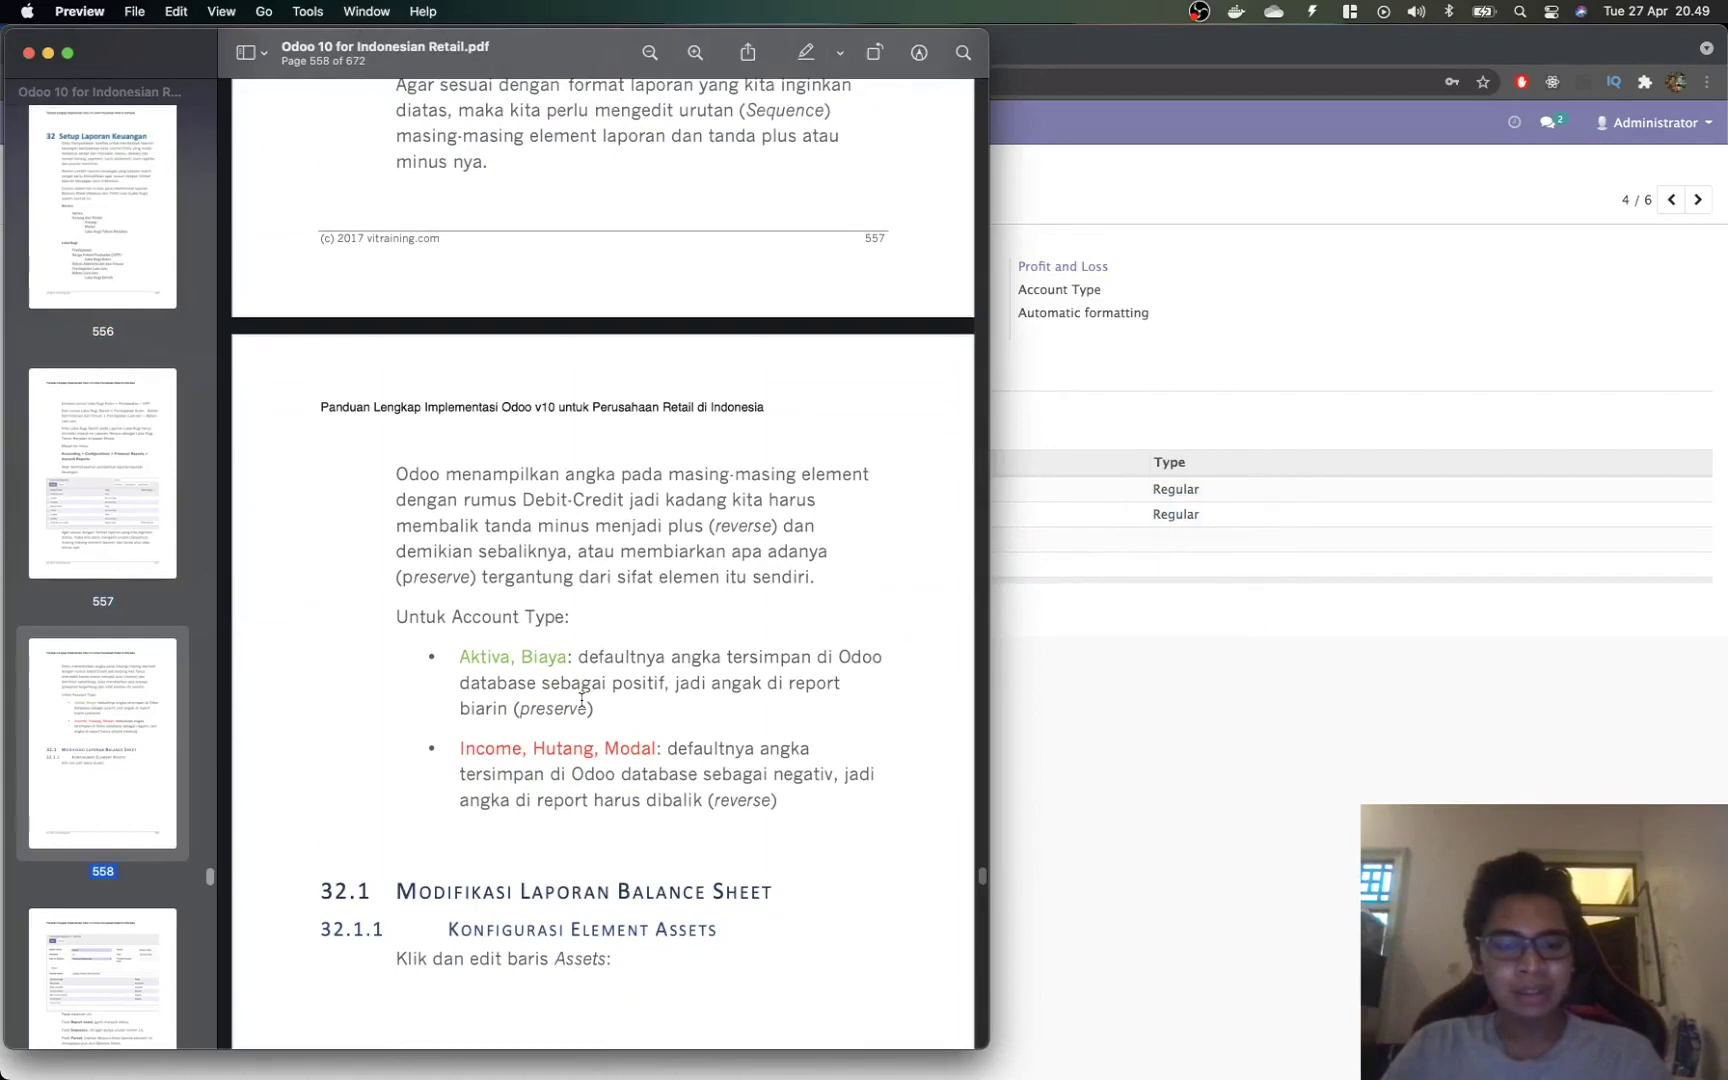
{"action": "scroll", "coordinate": [581, 700], "scroll_direction": "up", "scroll_amount": 10}
{"action": "scroll", "coordinate": [581, 700], "scroll_direction": "up", "scroll_amount": 8}
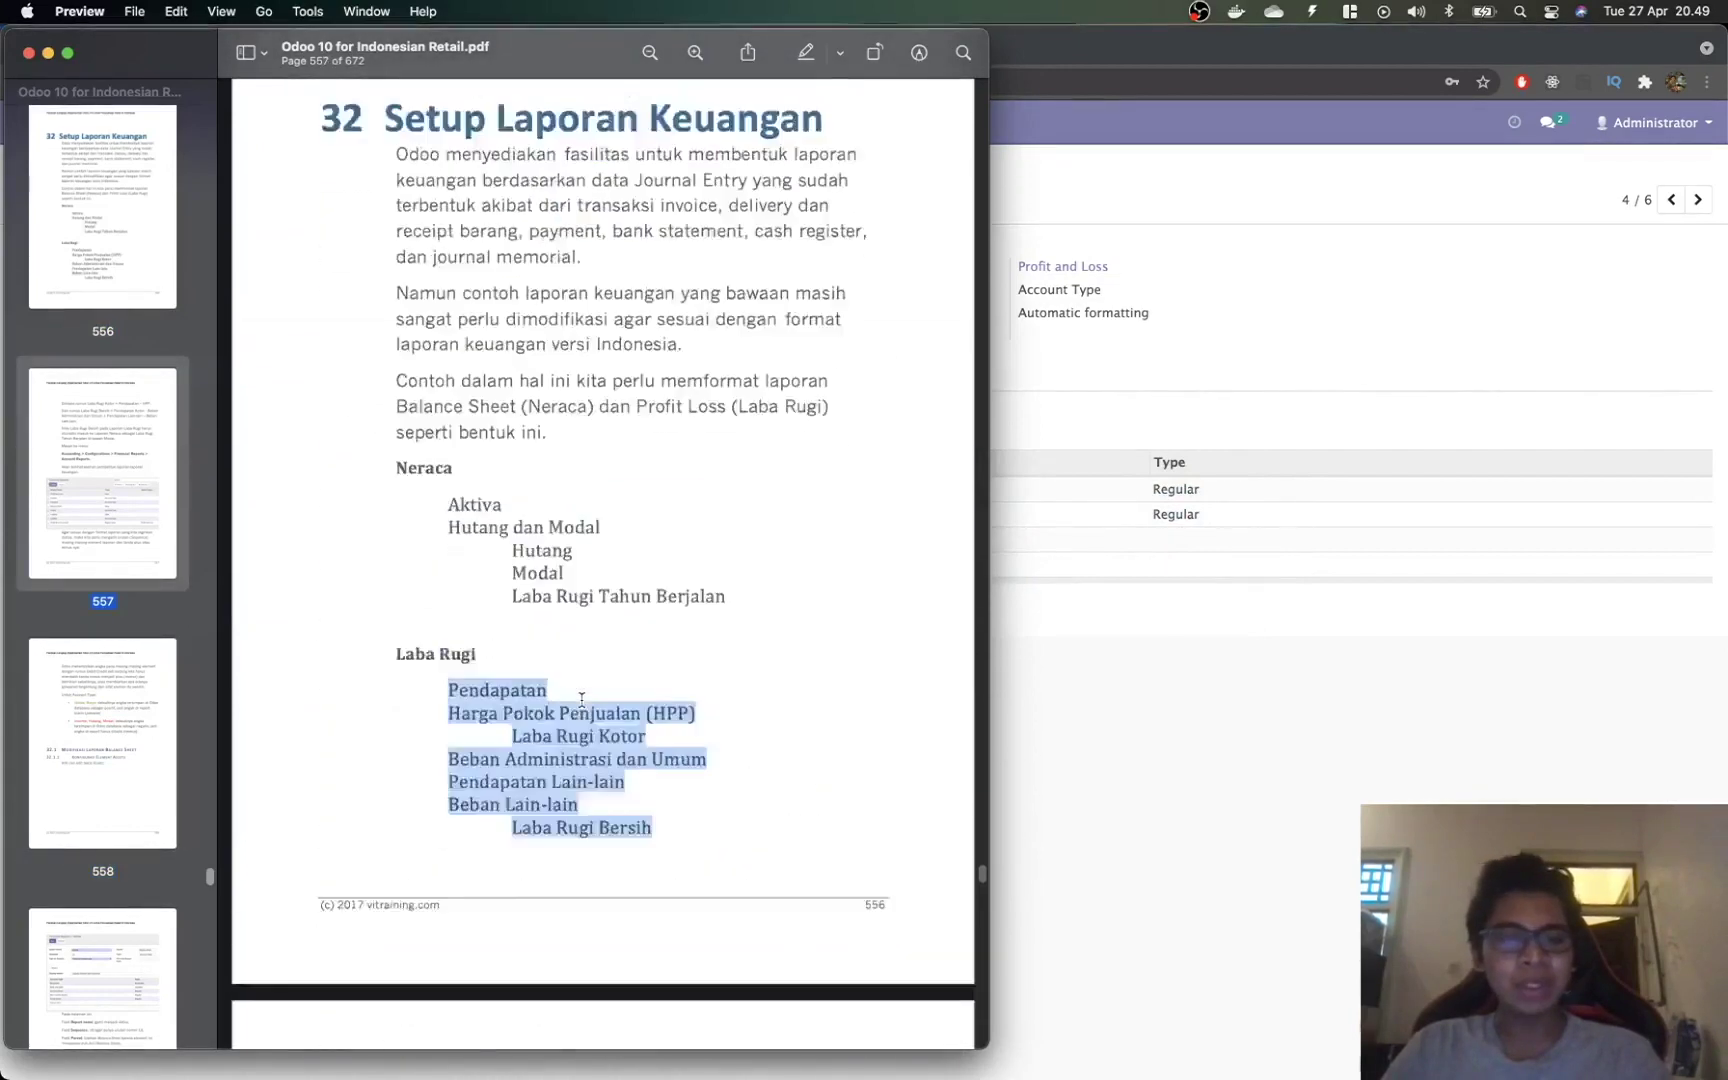
Step: Switch back to the Profit and Loss PDF in Chrome and check the Laba (Rugi) Bersih line
{"action": "key", "text": "super+Tab"}
{"action": "key", "text": "ctrl+Tab"}
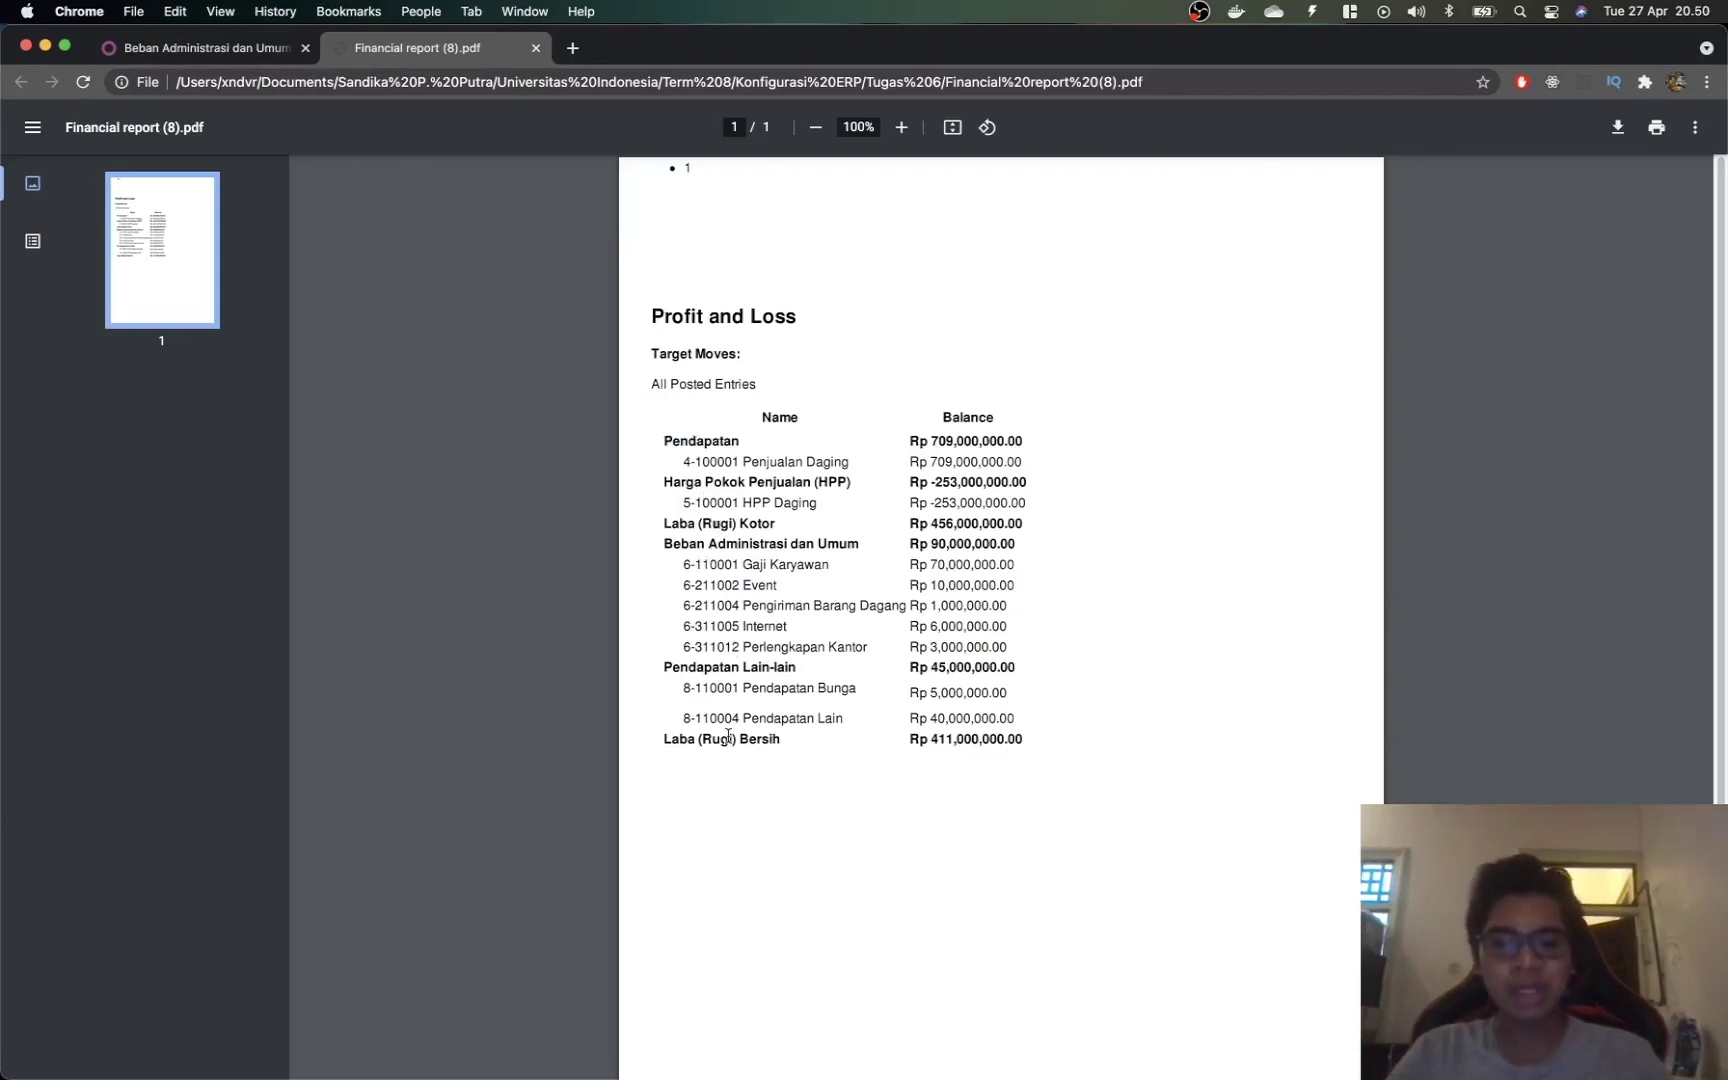
{"action": "left_click_drag", "start_coordinate": [659, 740], "coordinate": [1050, 744]}
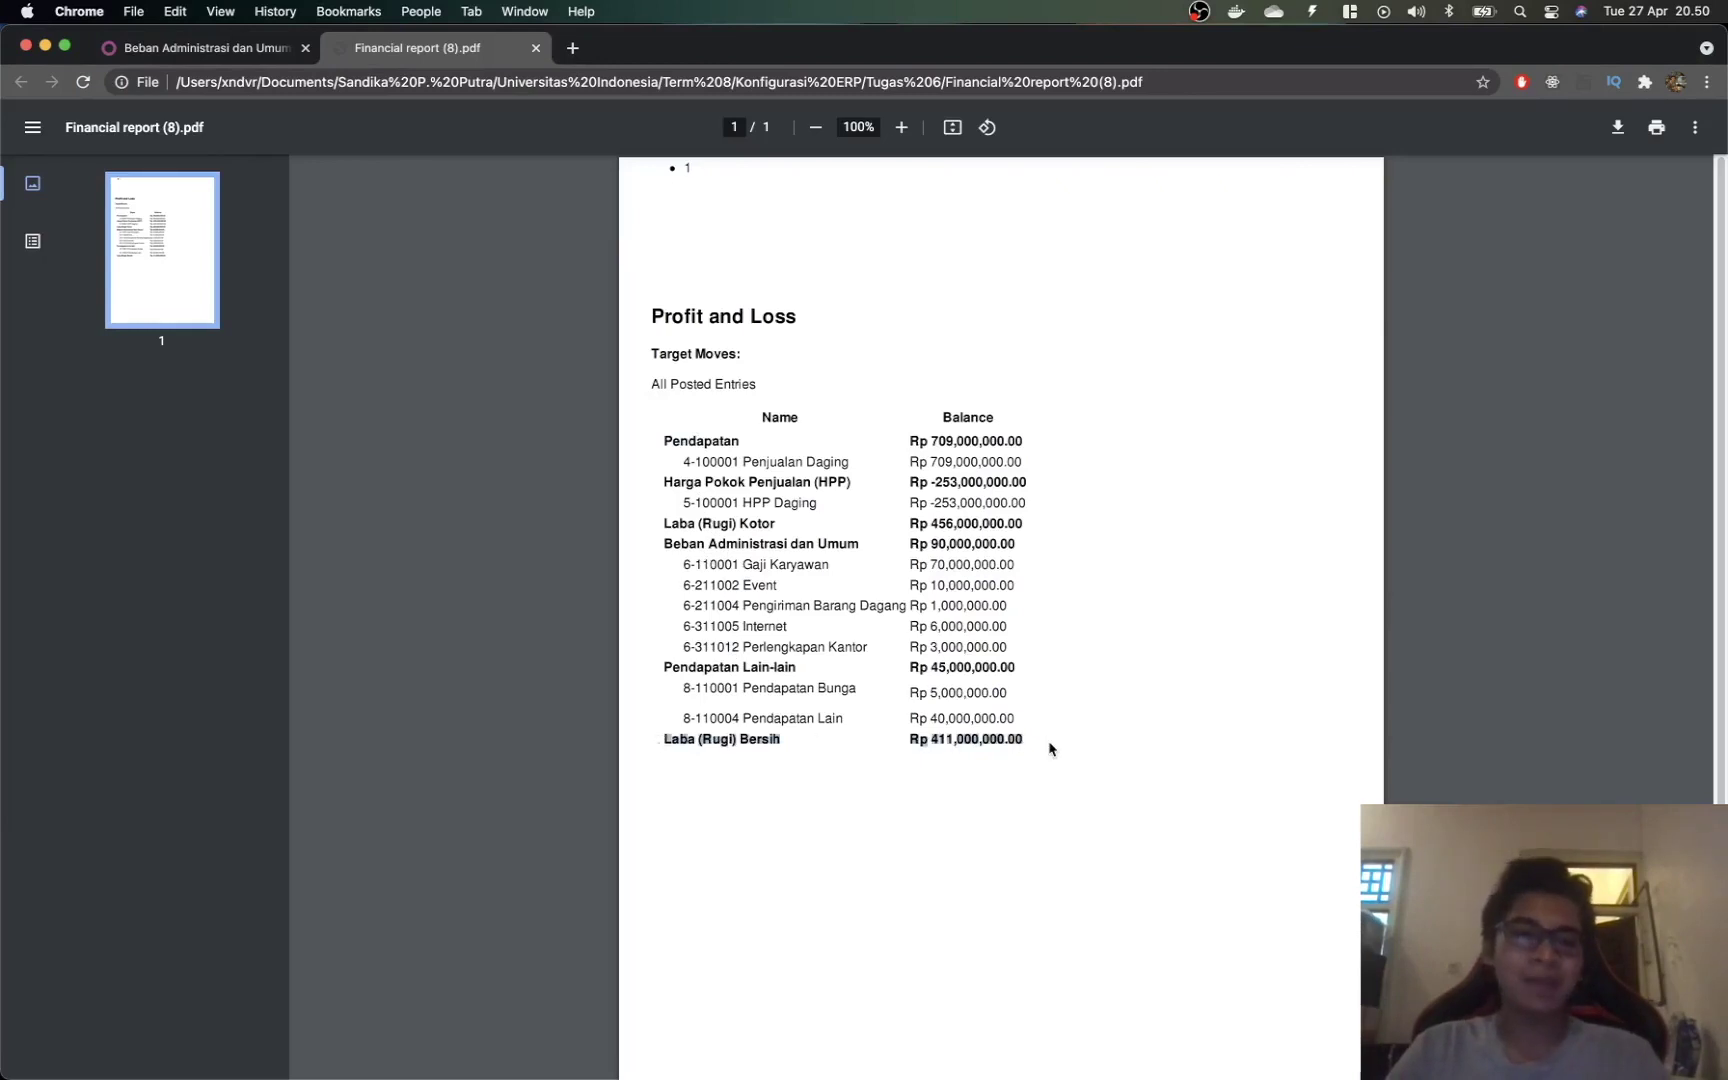
Step: Close the report PDF and collapse the Profit and Loss group in the financial reports list
{"action": "key", "text": "super+w"}
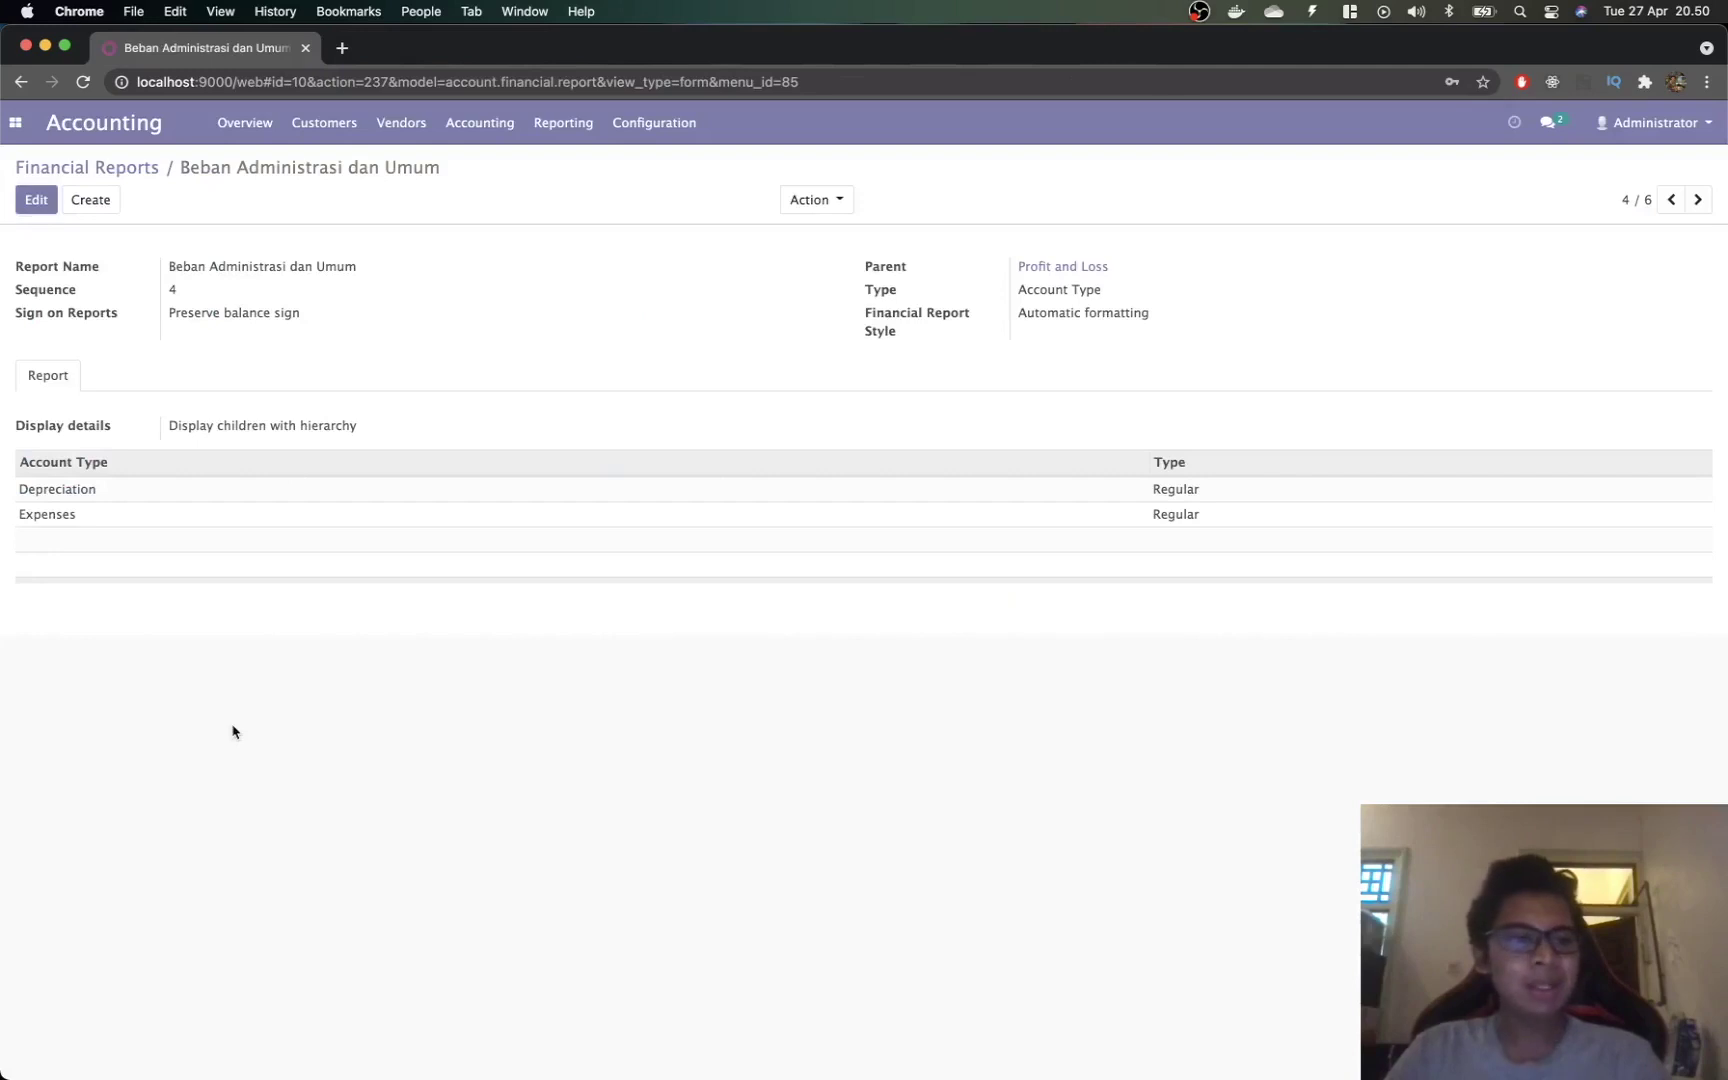
{"action": "left_click", "coordinate": [150, 167]}
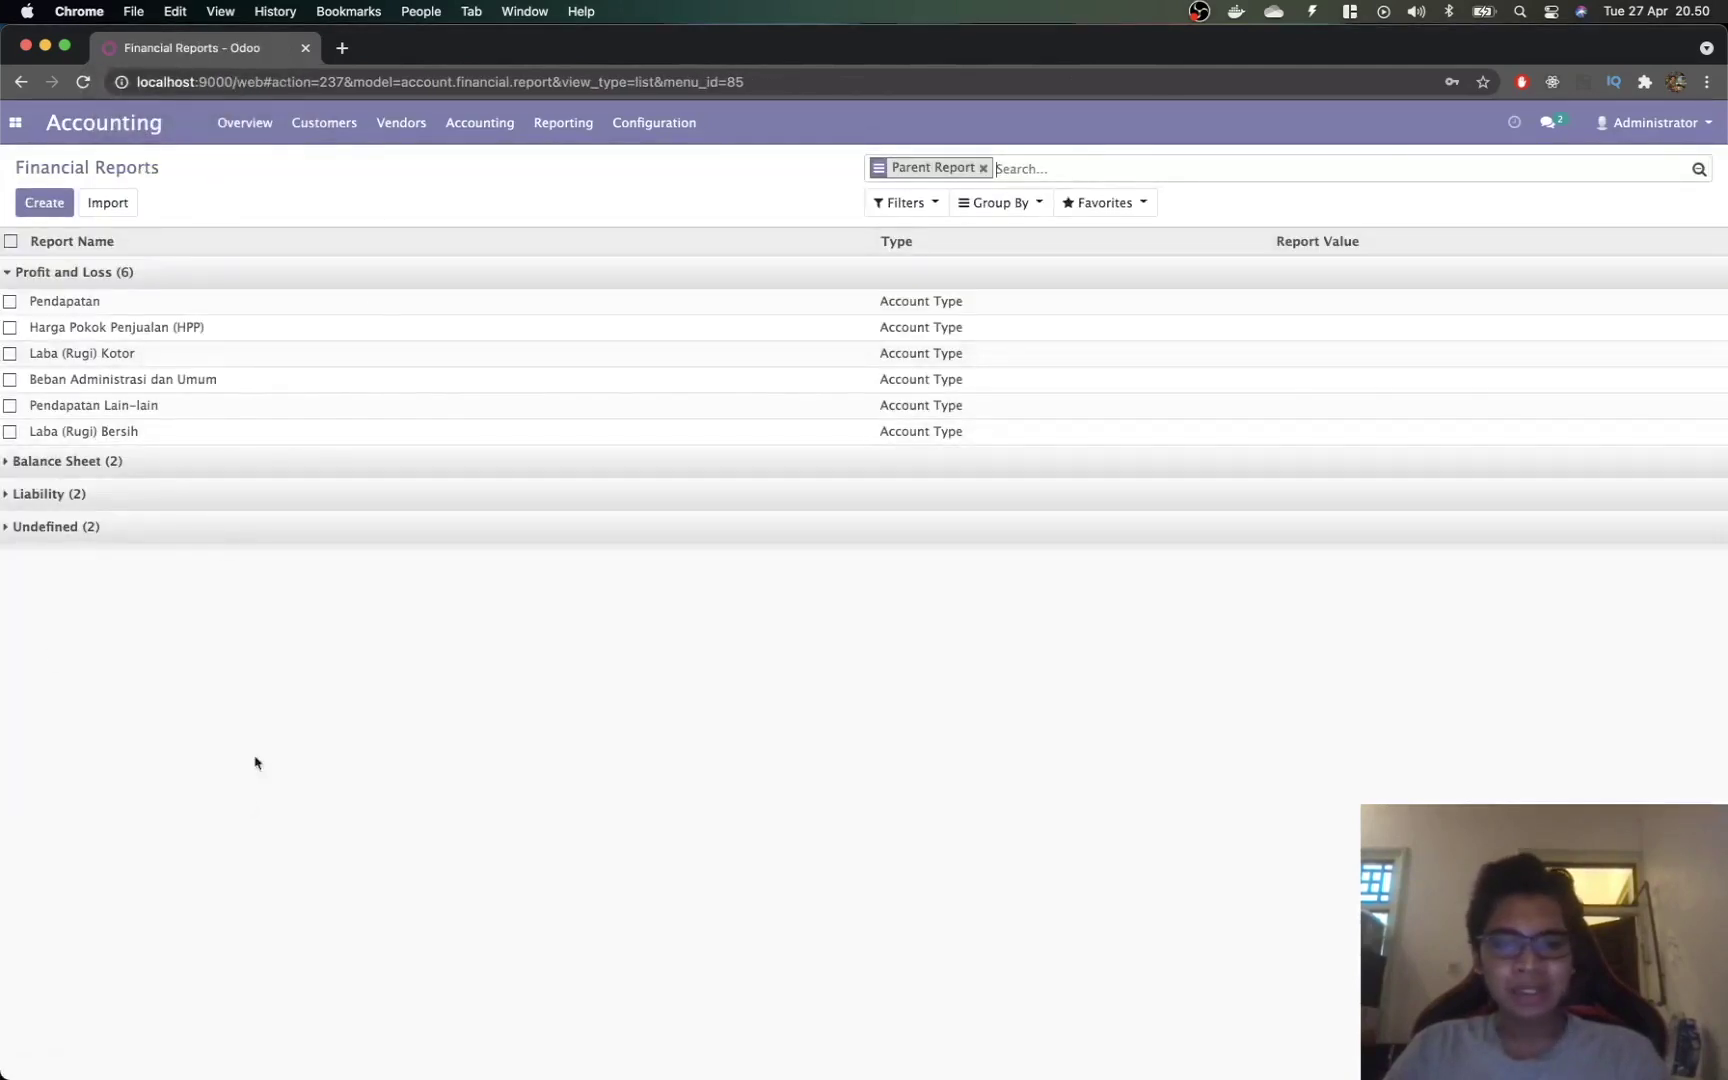
{"action": "left_click", "coordinate": [102, 282]}
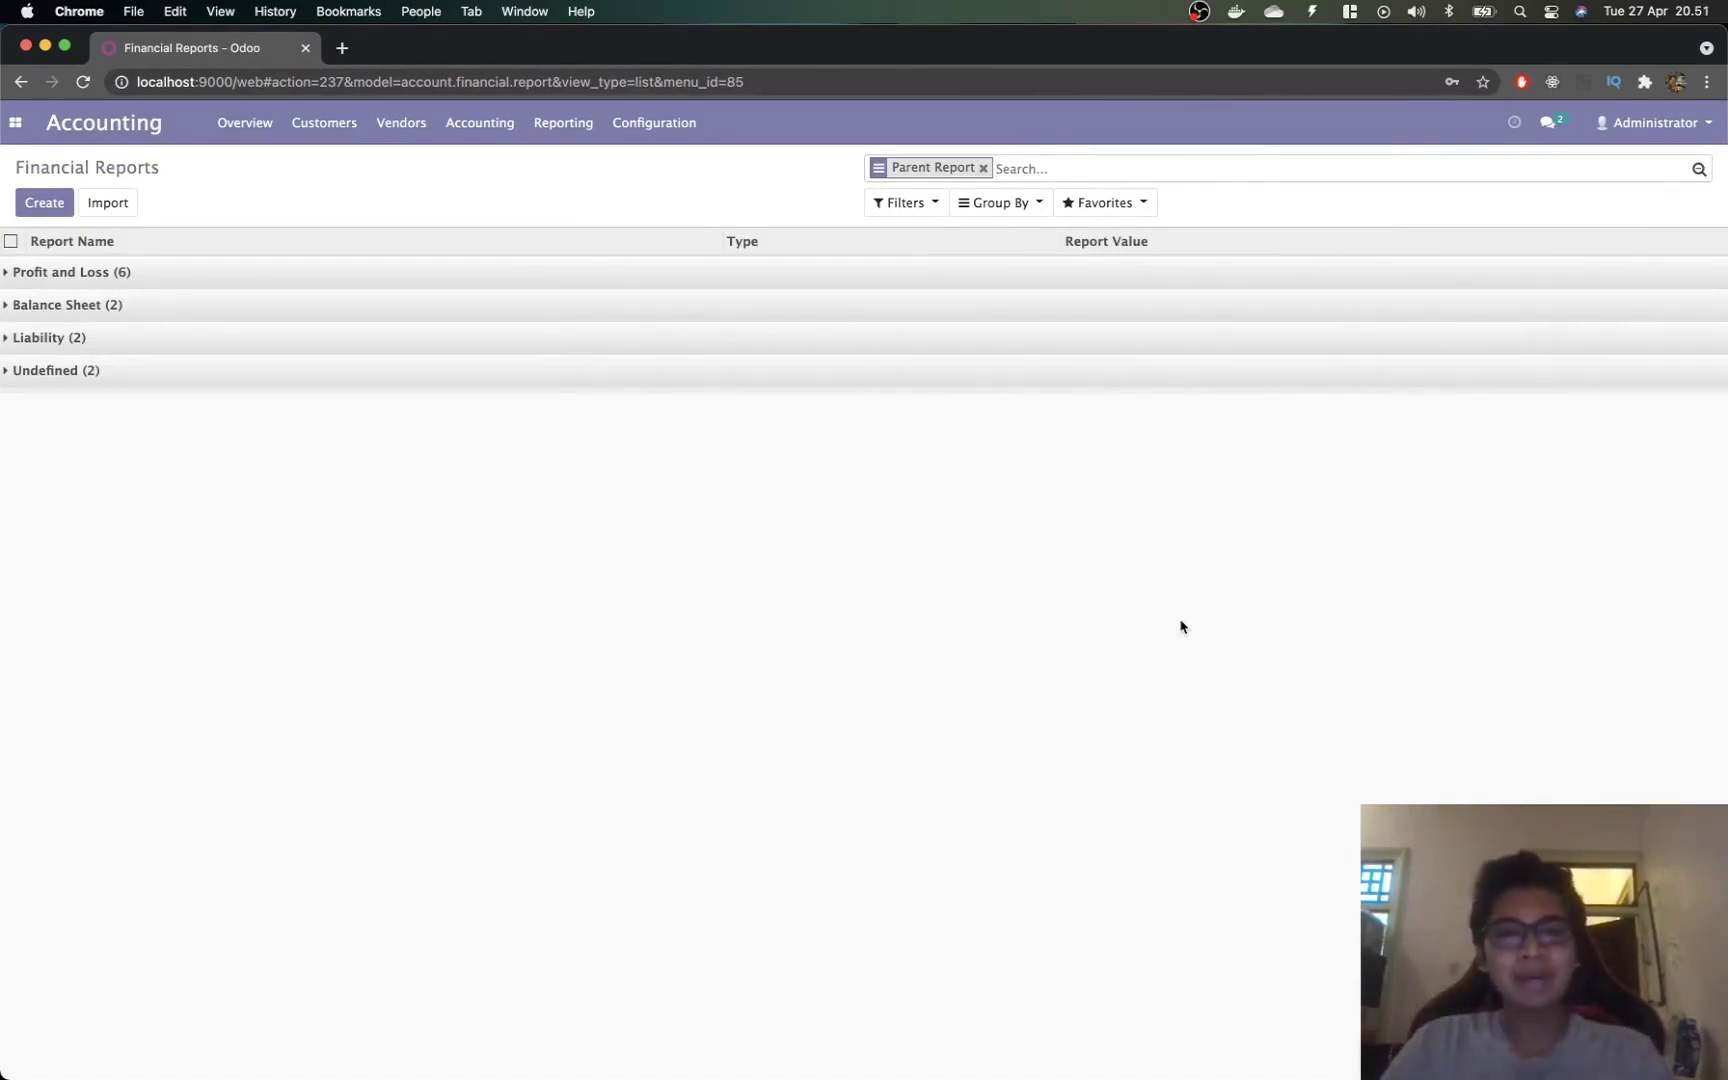
Step: Switch to the guide PDF in Preview and review the Neraca structure under Setup Laporan Keuangan
{"action": "key", "text": "super+Tab"}
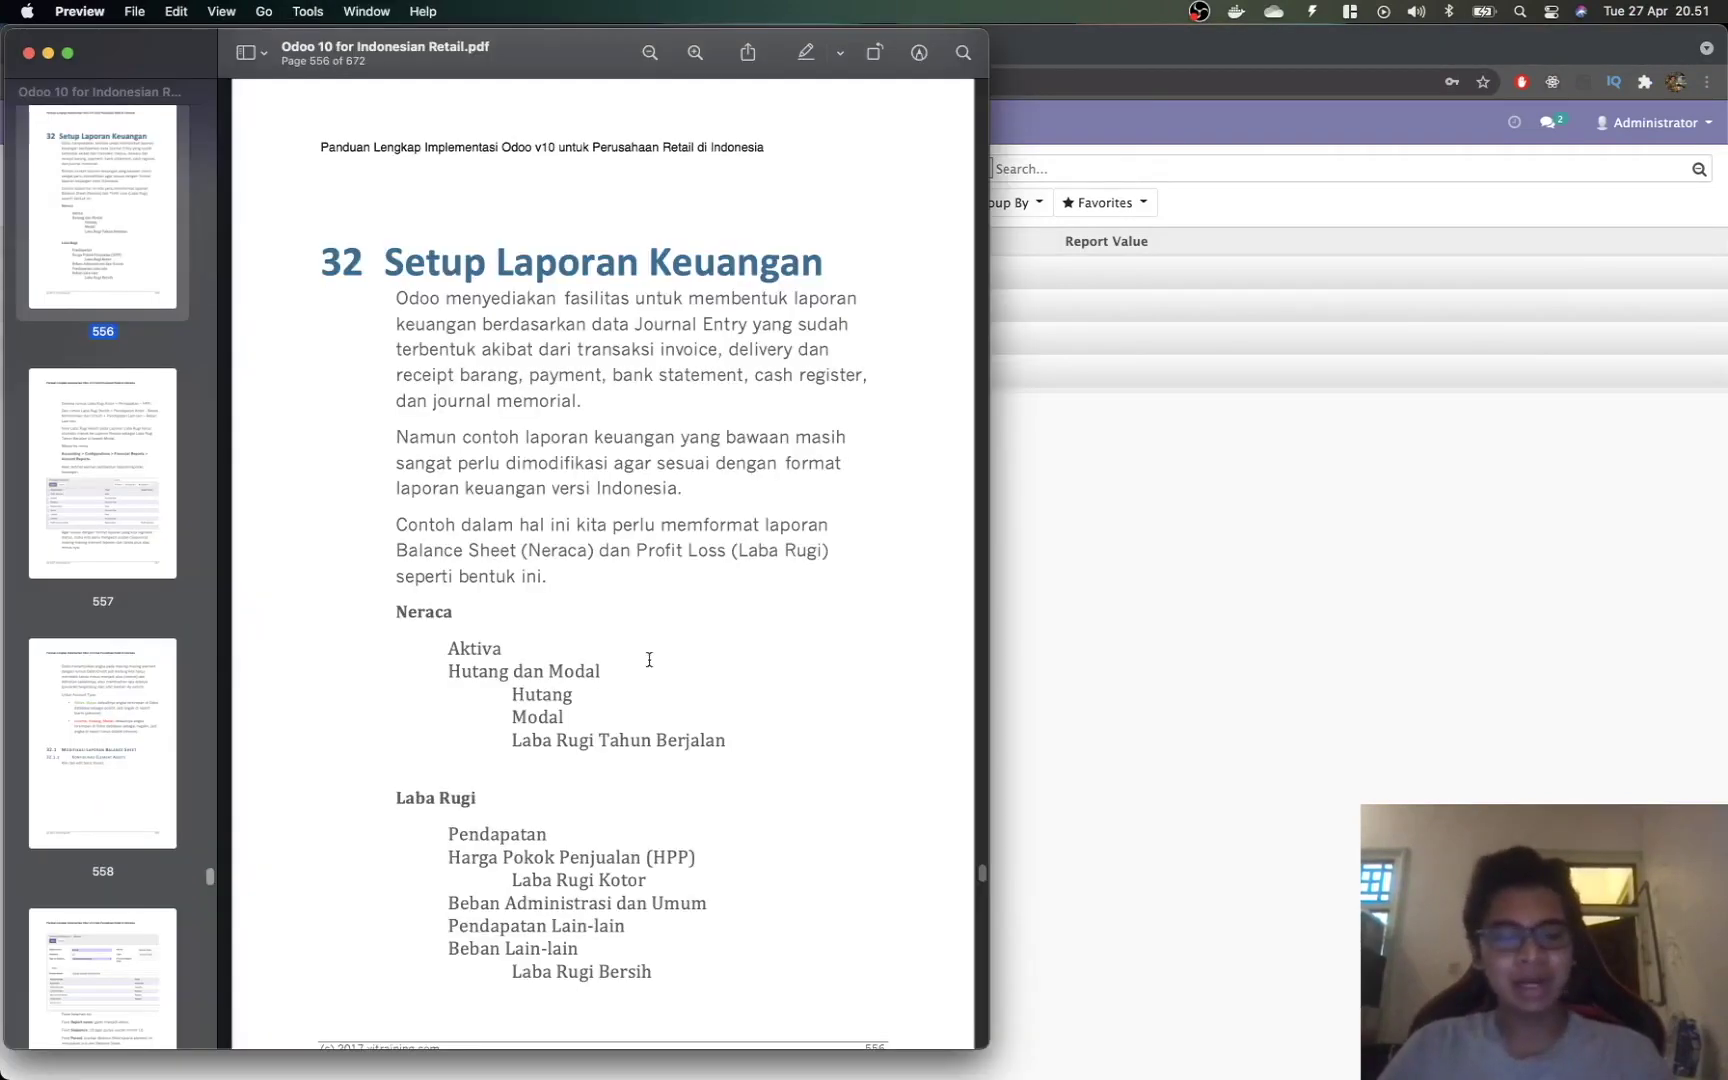
{"action": "scroll", "coordinate": [649, 660], "scroll_direction": "down", "scroll_amount": 2}
{"action": "left_click_drag", "start_coordinate": [444, 548], "coordinate": [713, 643]}
{"action": "left_click", "coordinate": [604, 577]}
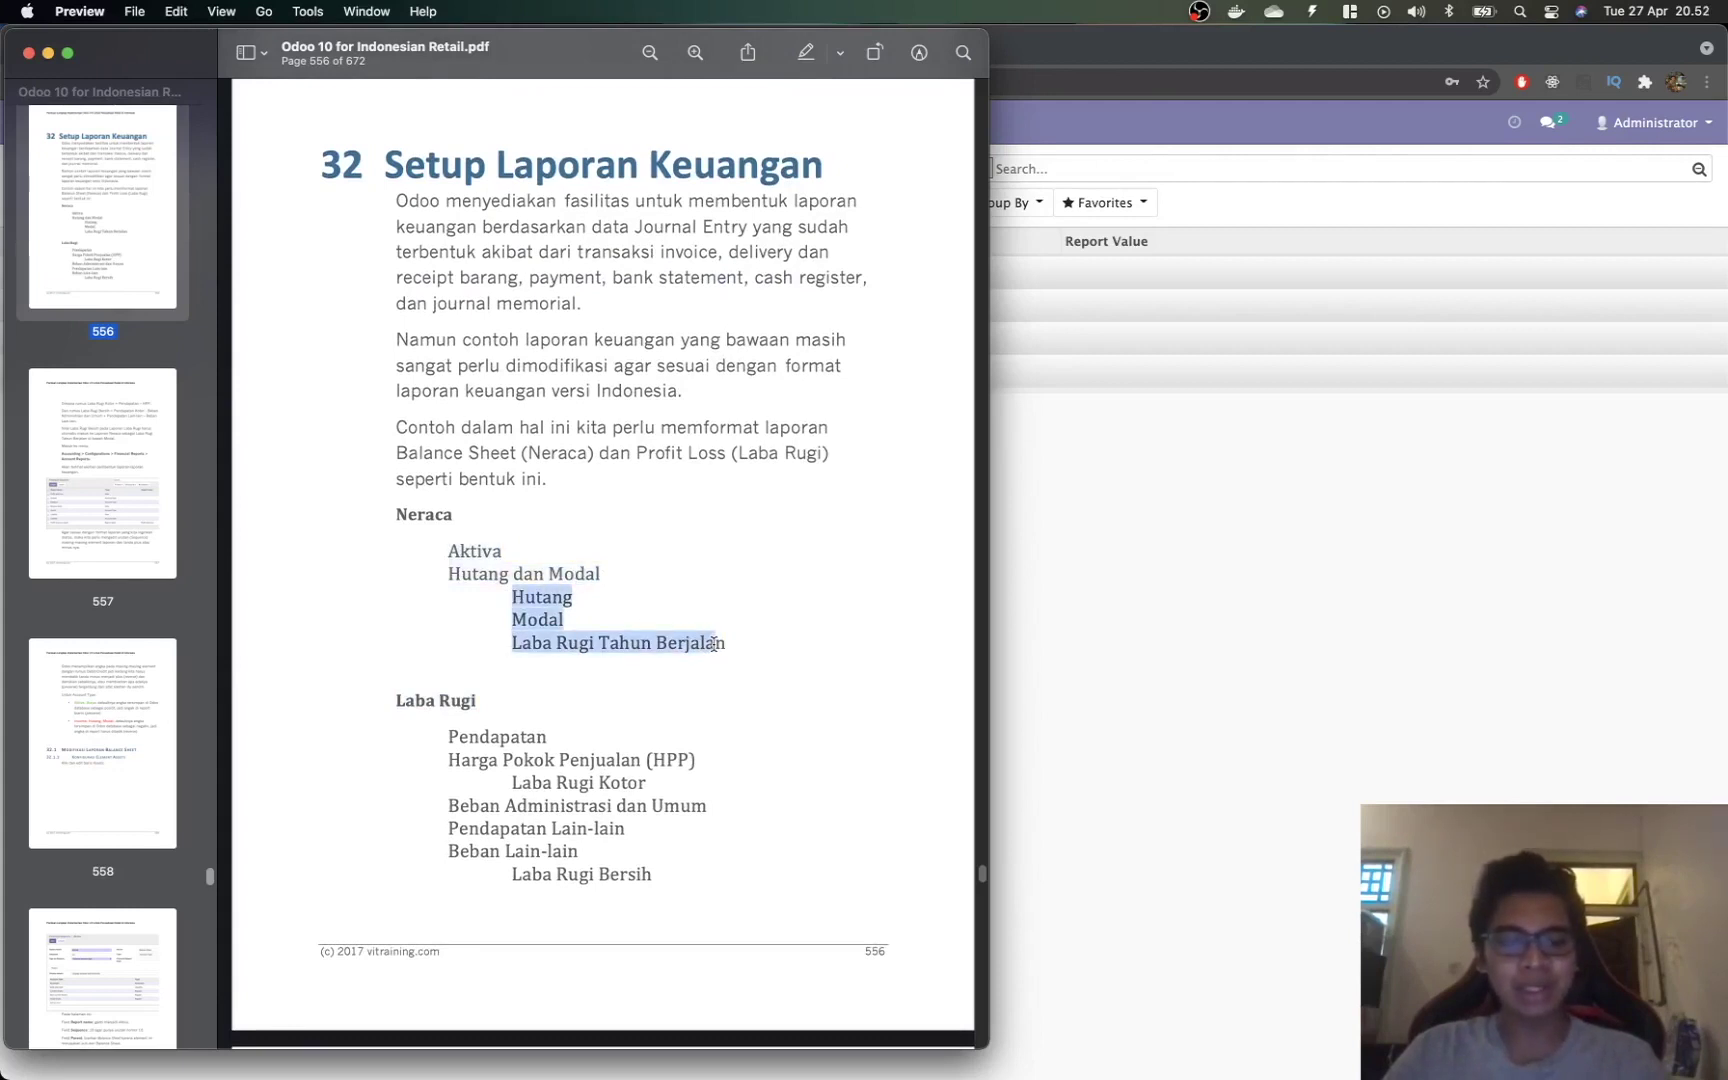
{"action": "left_click", "coordinate": [776, 649]}
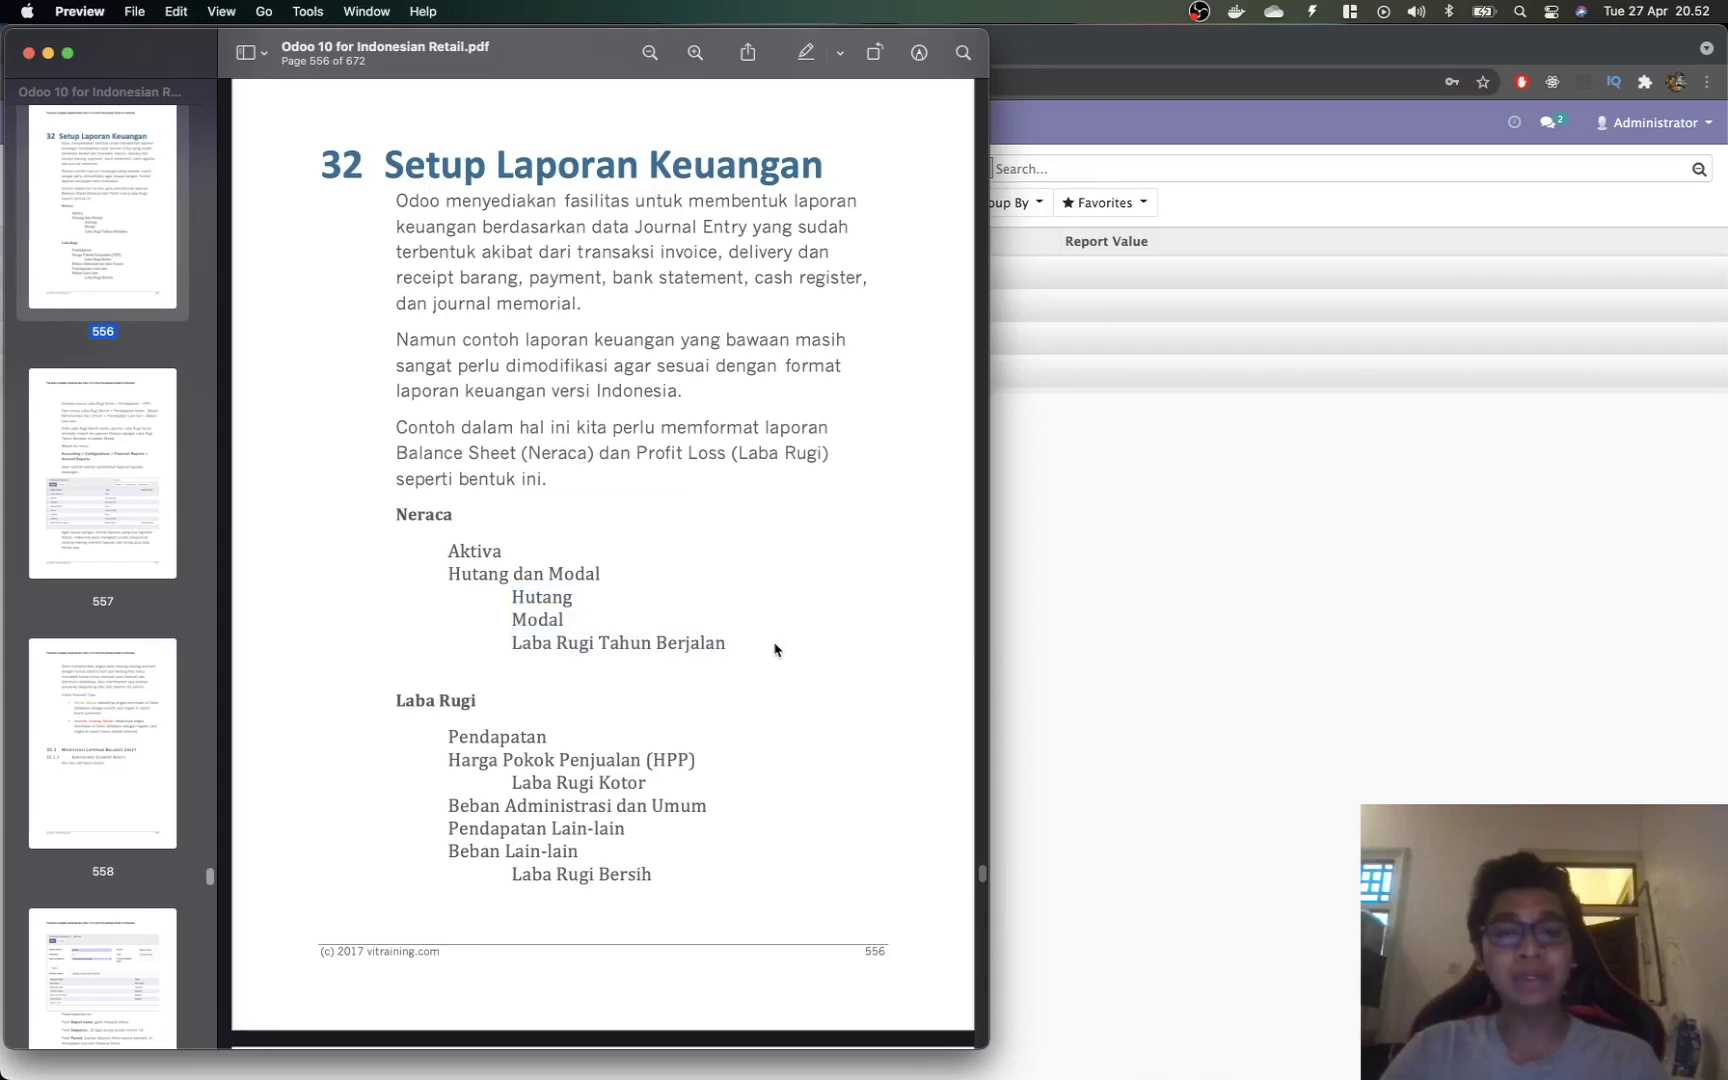
Step: Switch back to Odoo in Chrome and expand the Undefined and Balance Sheet groups in the financial reports list
{"action": "key", "text": "super+Tab"}
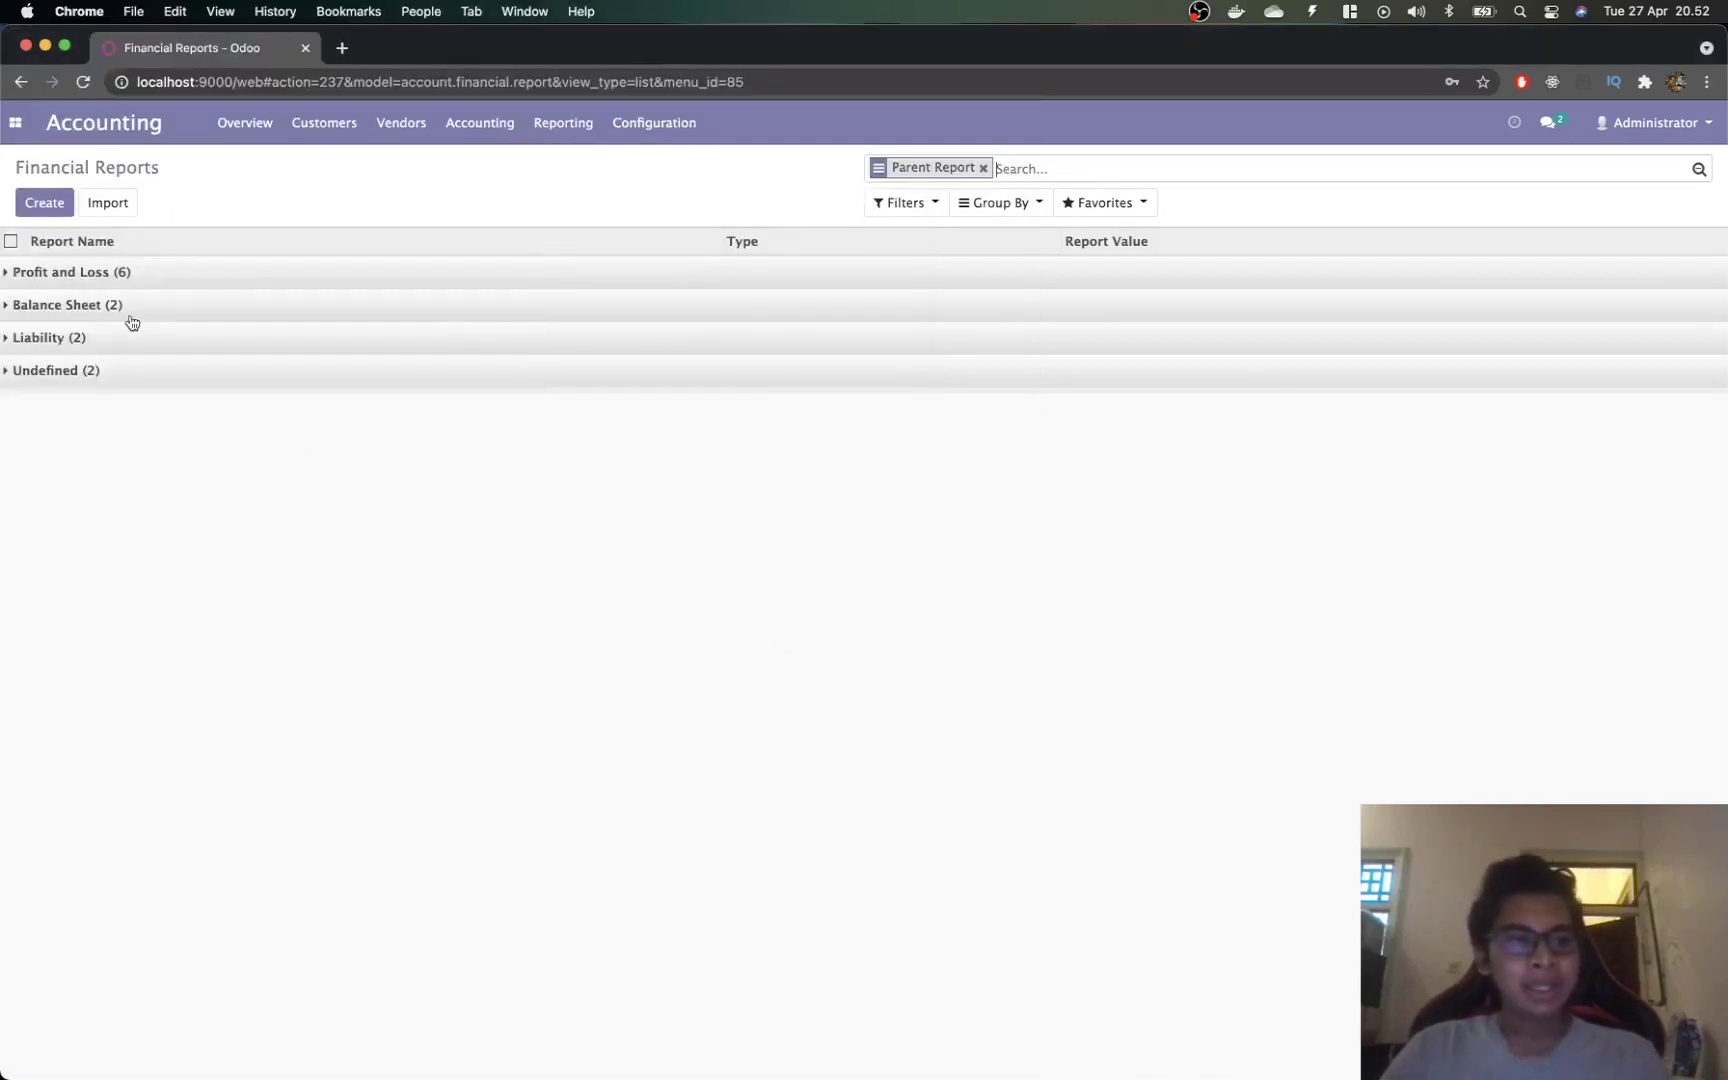
{"action": "left_click", "coordinate": [114, 370]}
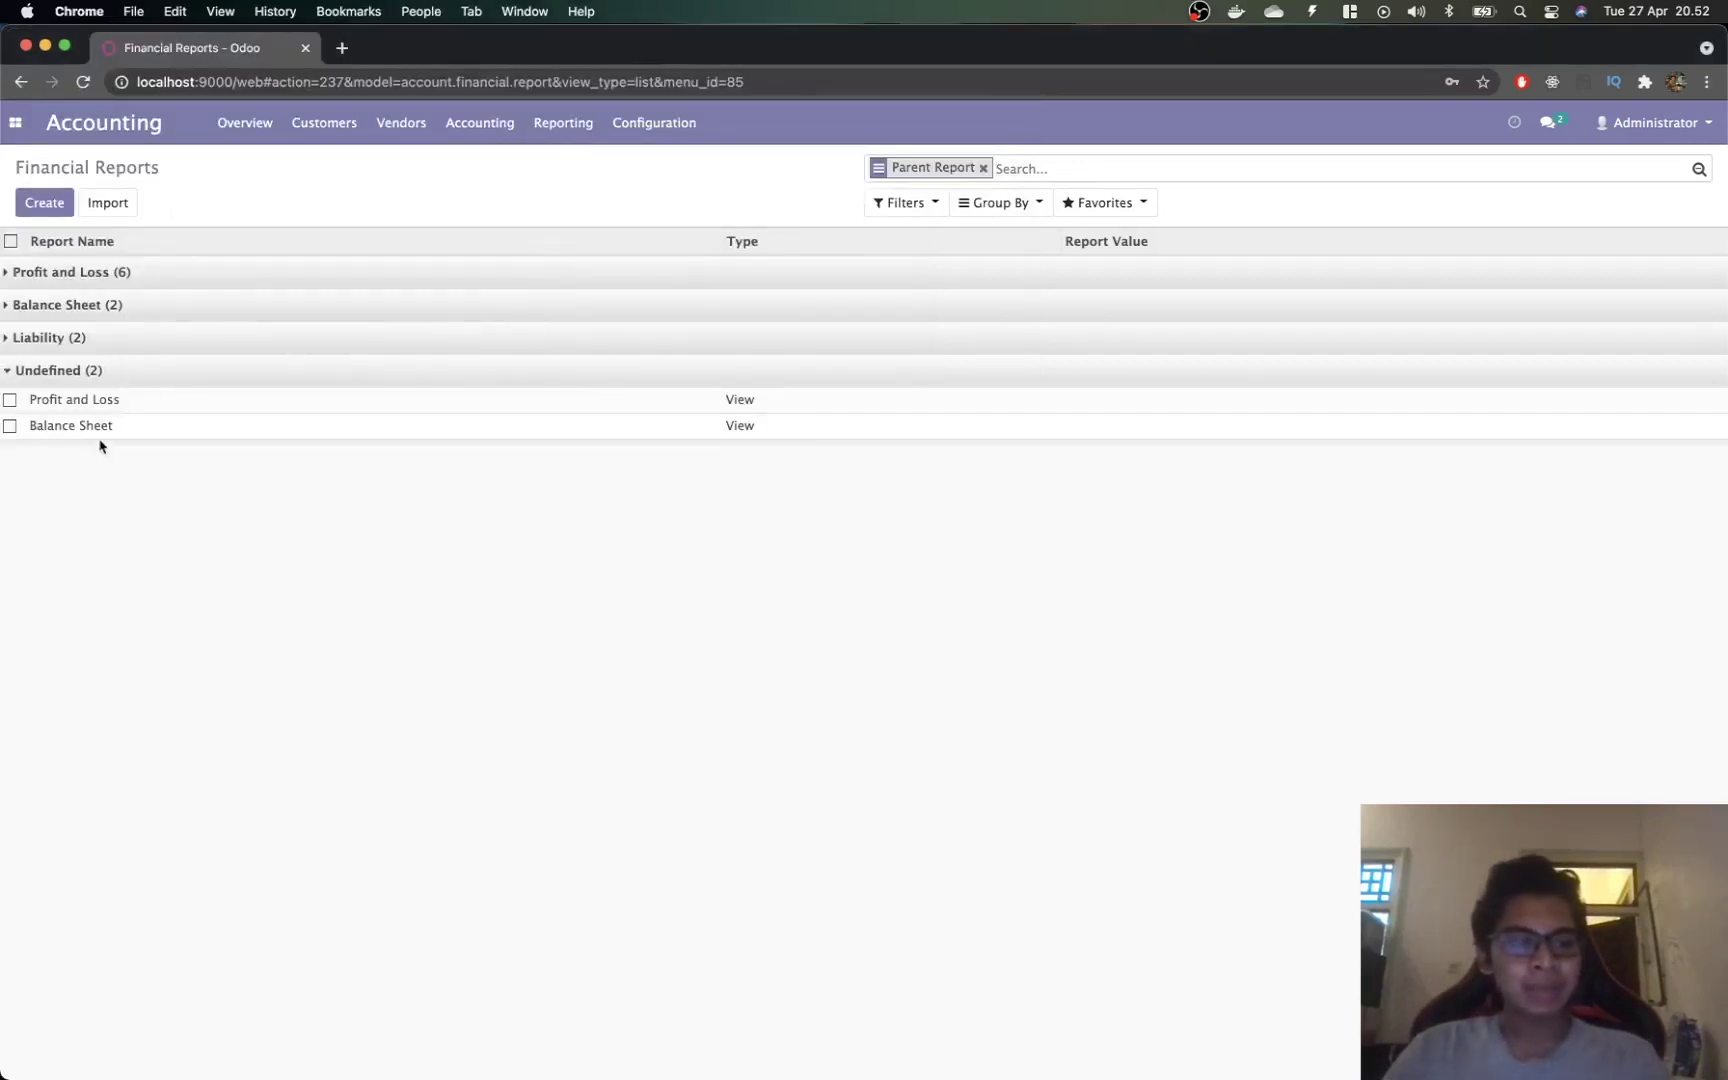
{"action": "left_click", "coordinate": [82, 306]}
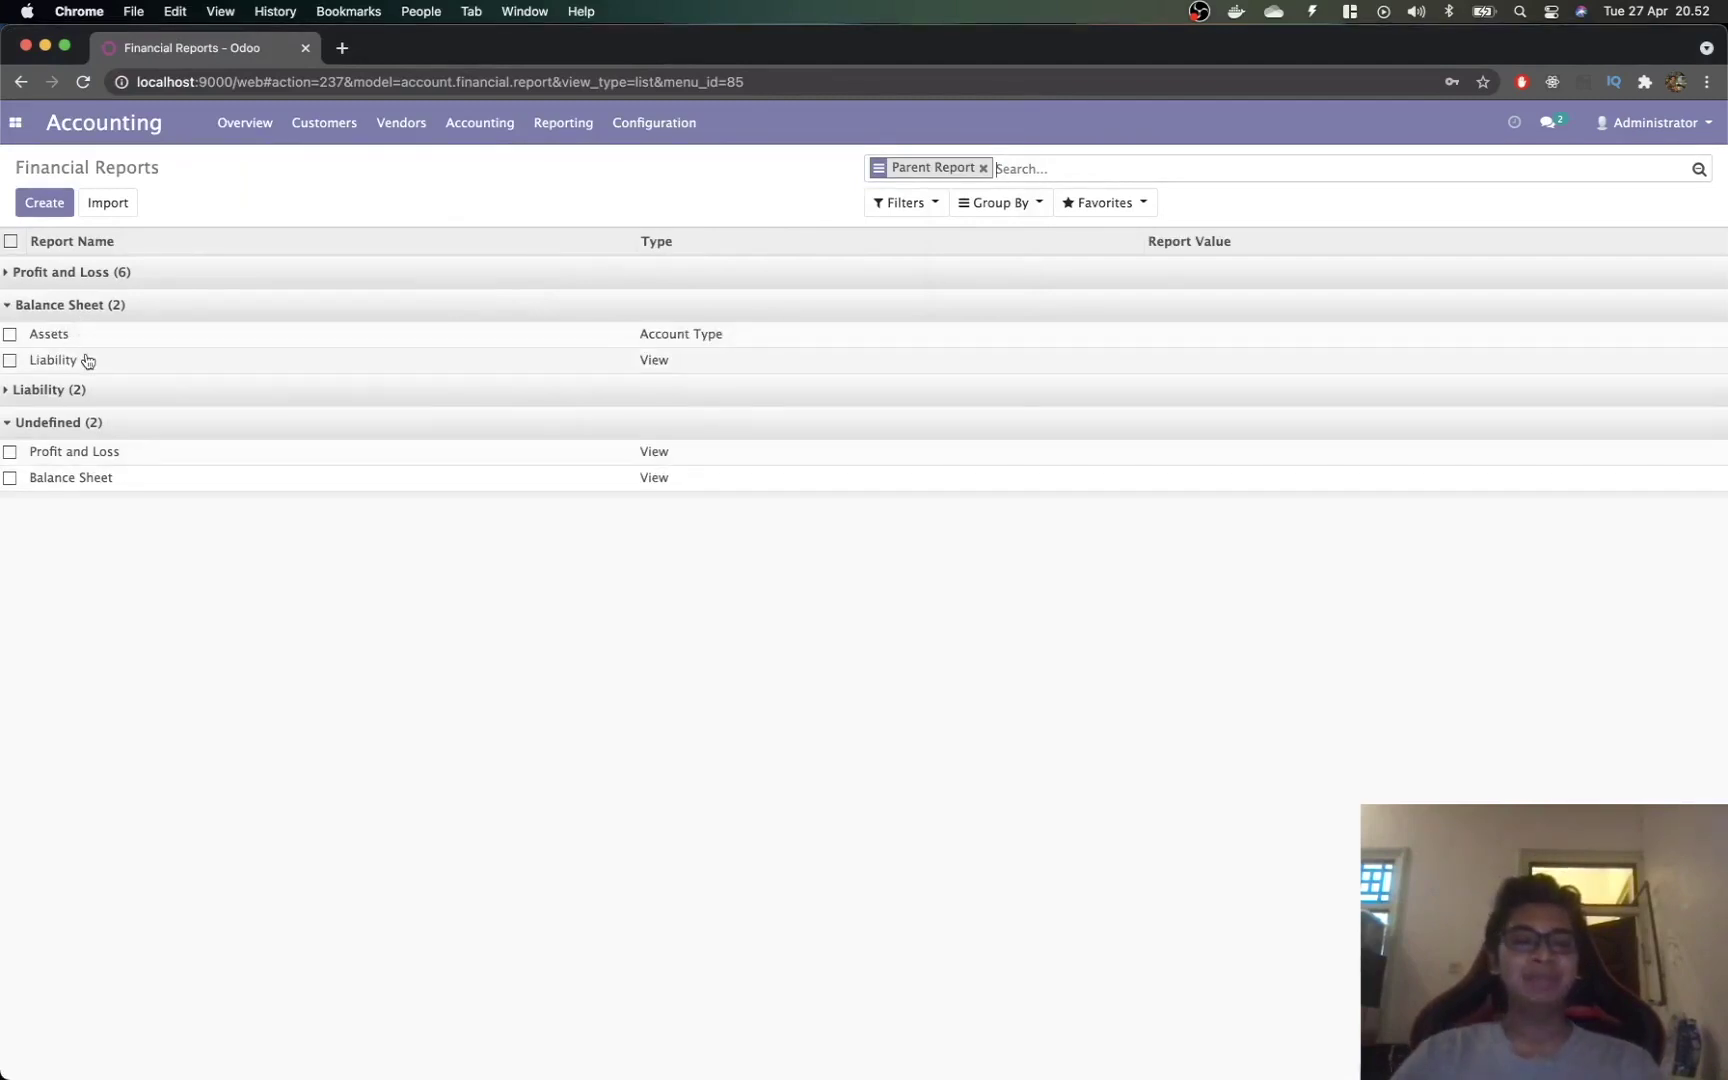
{"action": "key", "text": "super+Tab"}
{"action": "key", "text": "super+Tab"}
Step: Edit the Assets line under Balance Sheet, renaming it Aktiva and setting its sequence to 1
{"action": "left_click", "coordinate": [66, 343]}
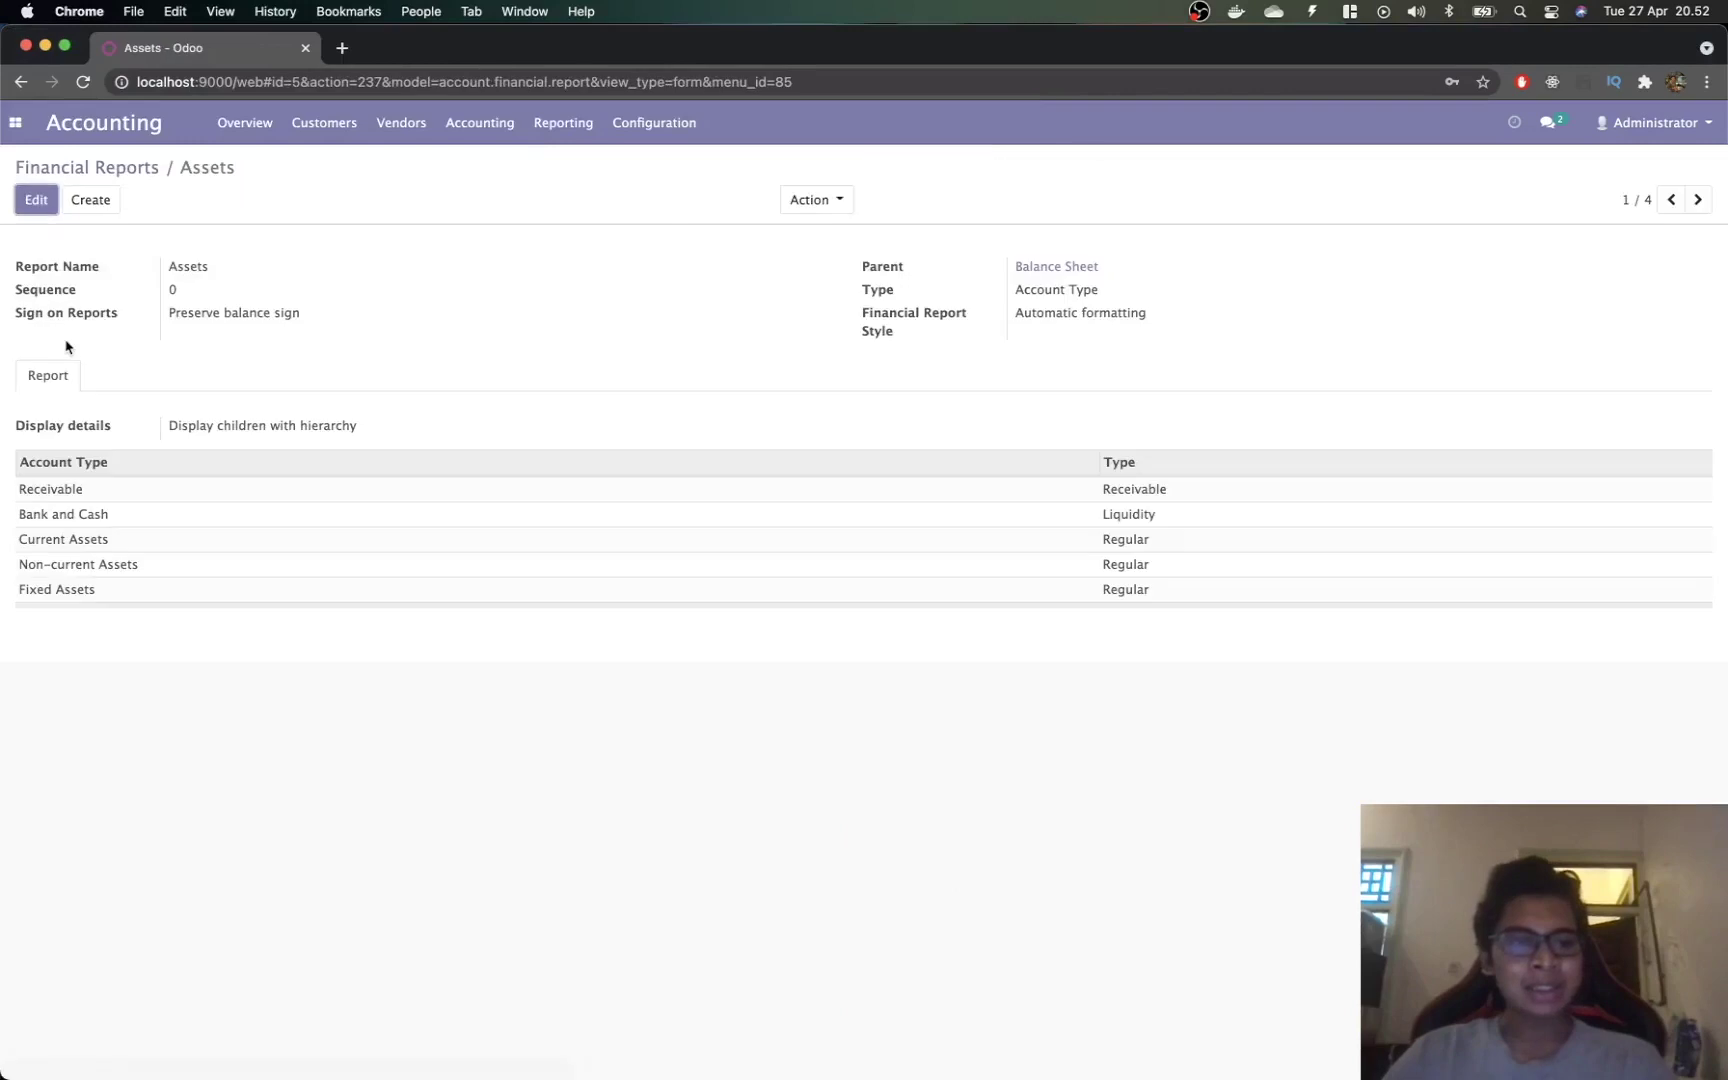
{"action": "left_click", "coordinate": [42, 199]}
{"action": "double_click", "coordinate": [199, 270]}
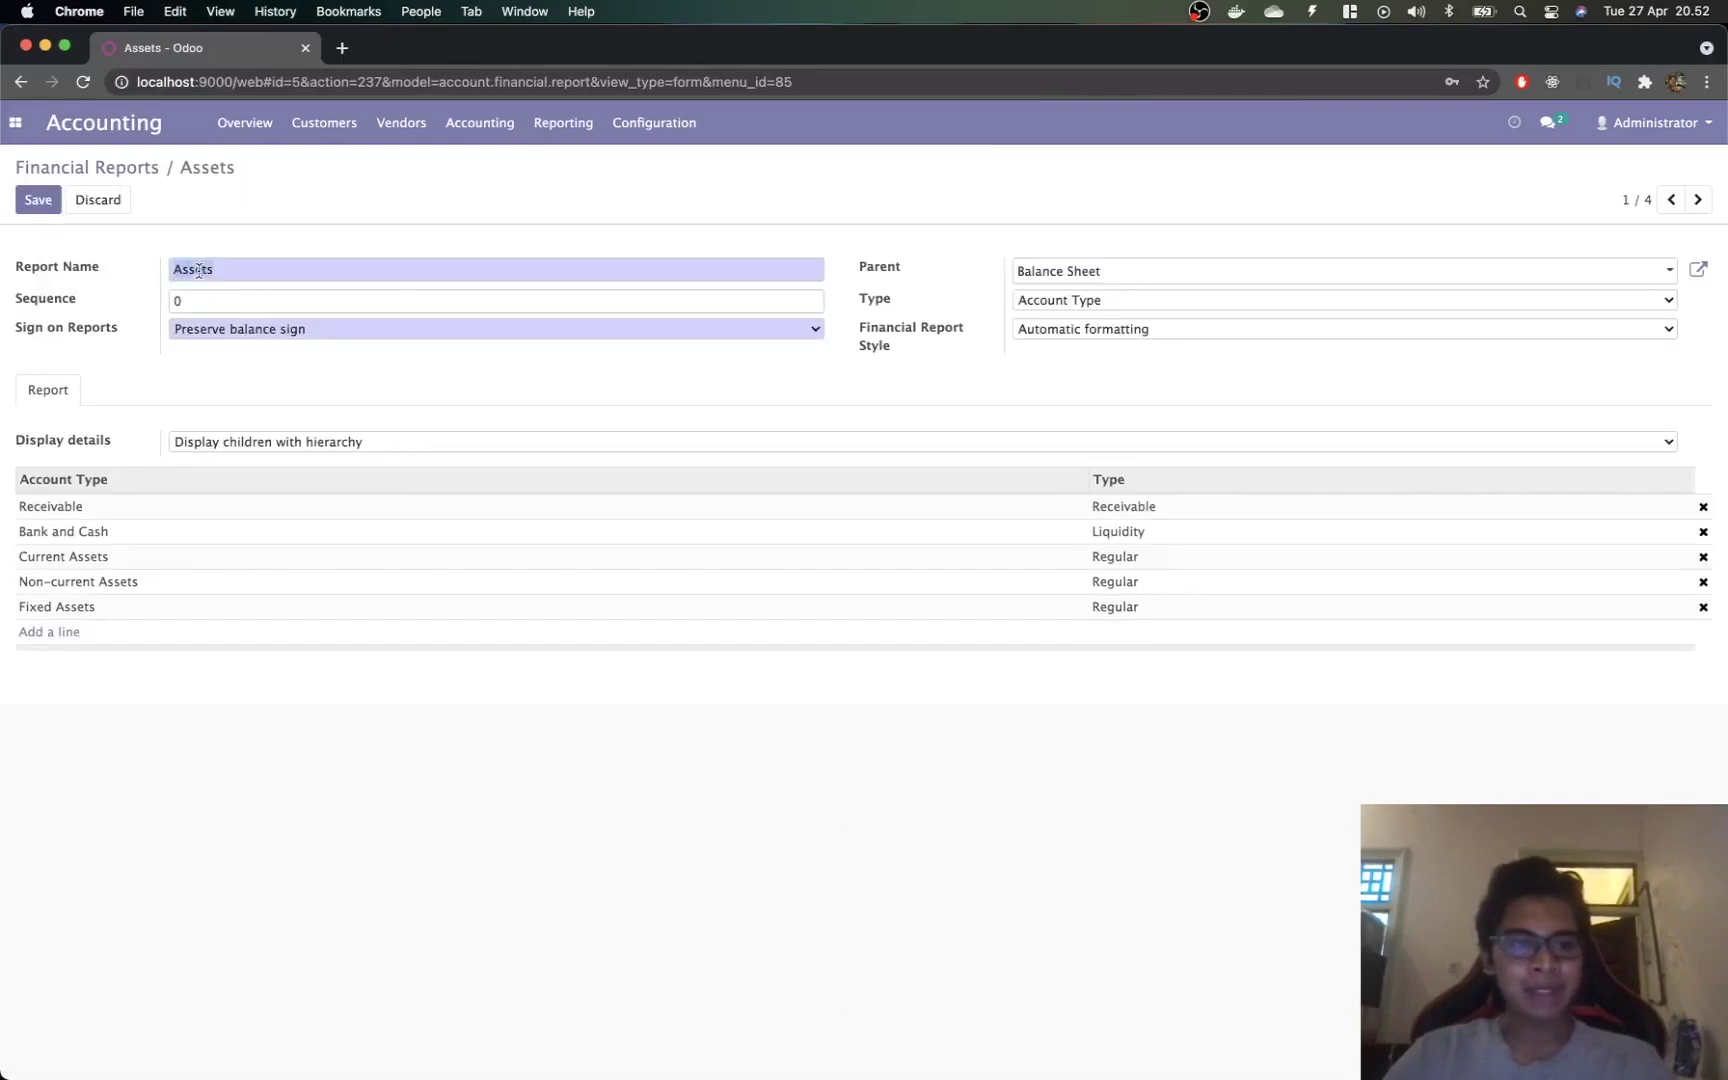
{"action": "type", "text": "Aktiva"}
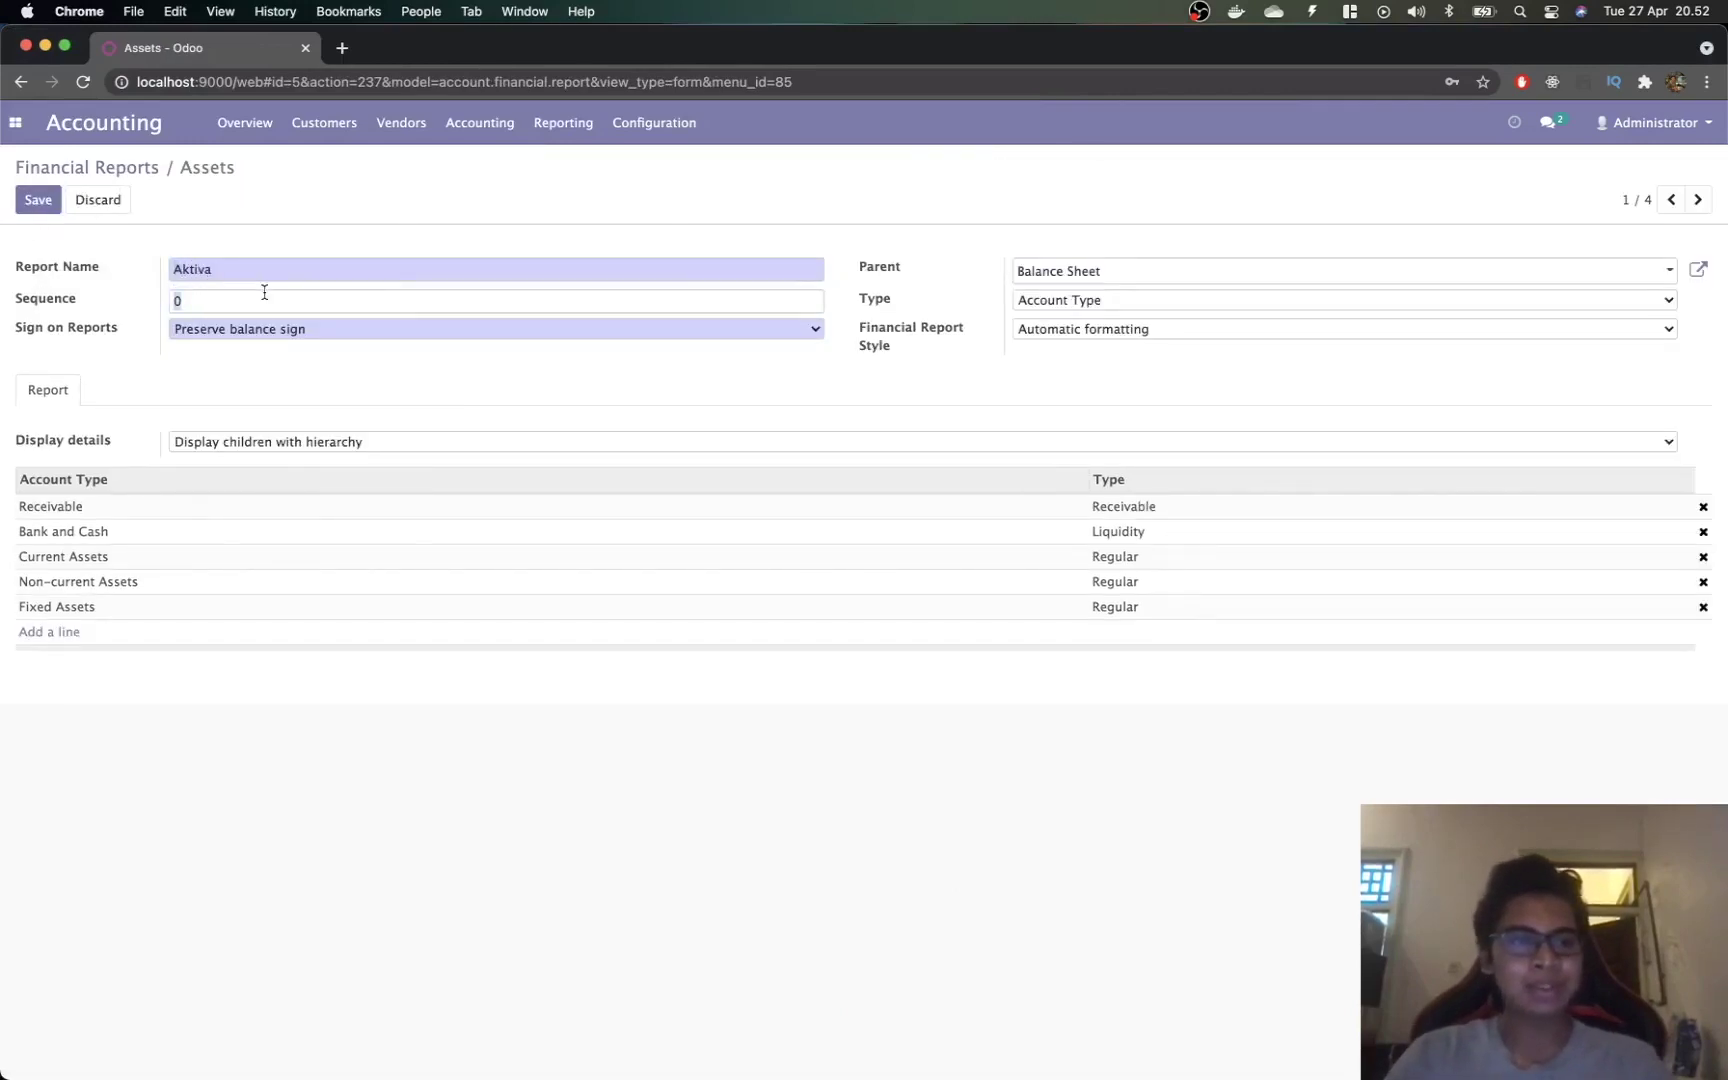
{"action": "key", "text": "super+Tab"}
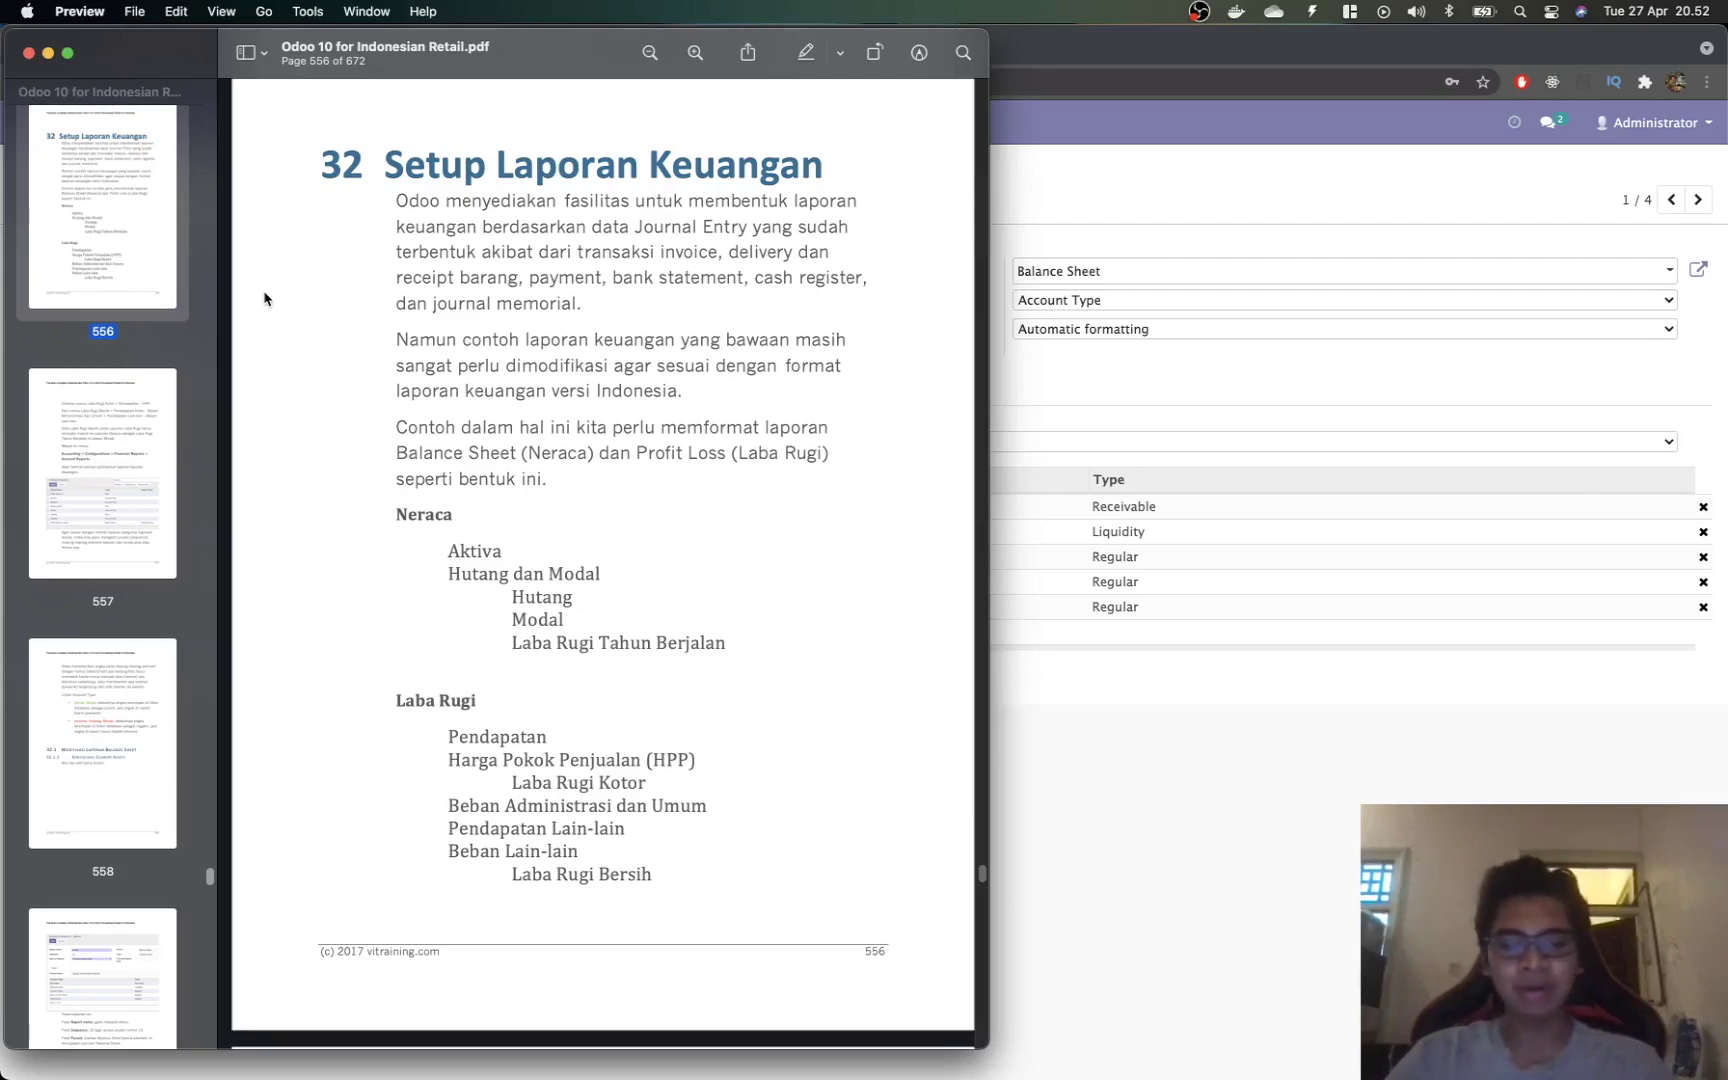
{"action": "key", "text": "super+Tab"}
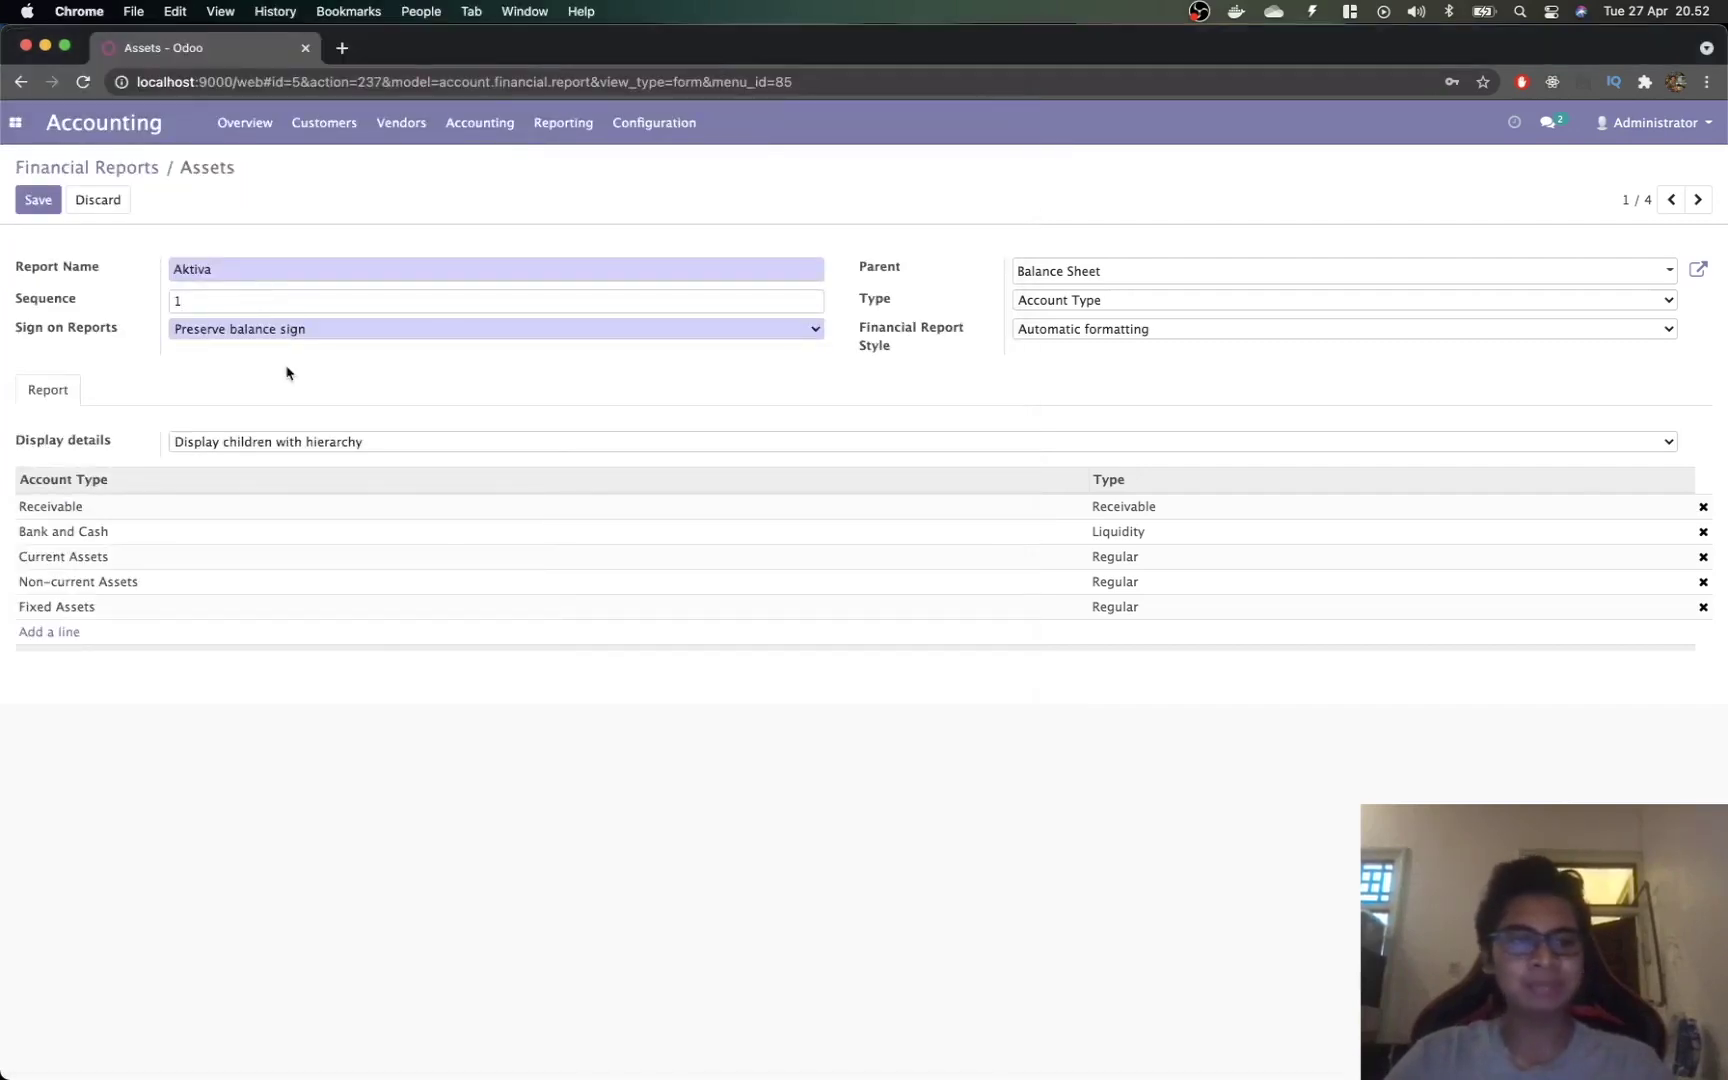
Step: Compare the Aktiva line's settings with the Neraca structure and the preserve/reverse sign rules in the guide PDF in Preview
{"action": "key", "text": "super+Tab"}
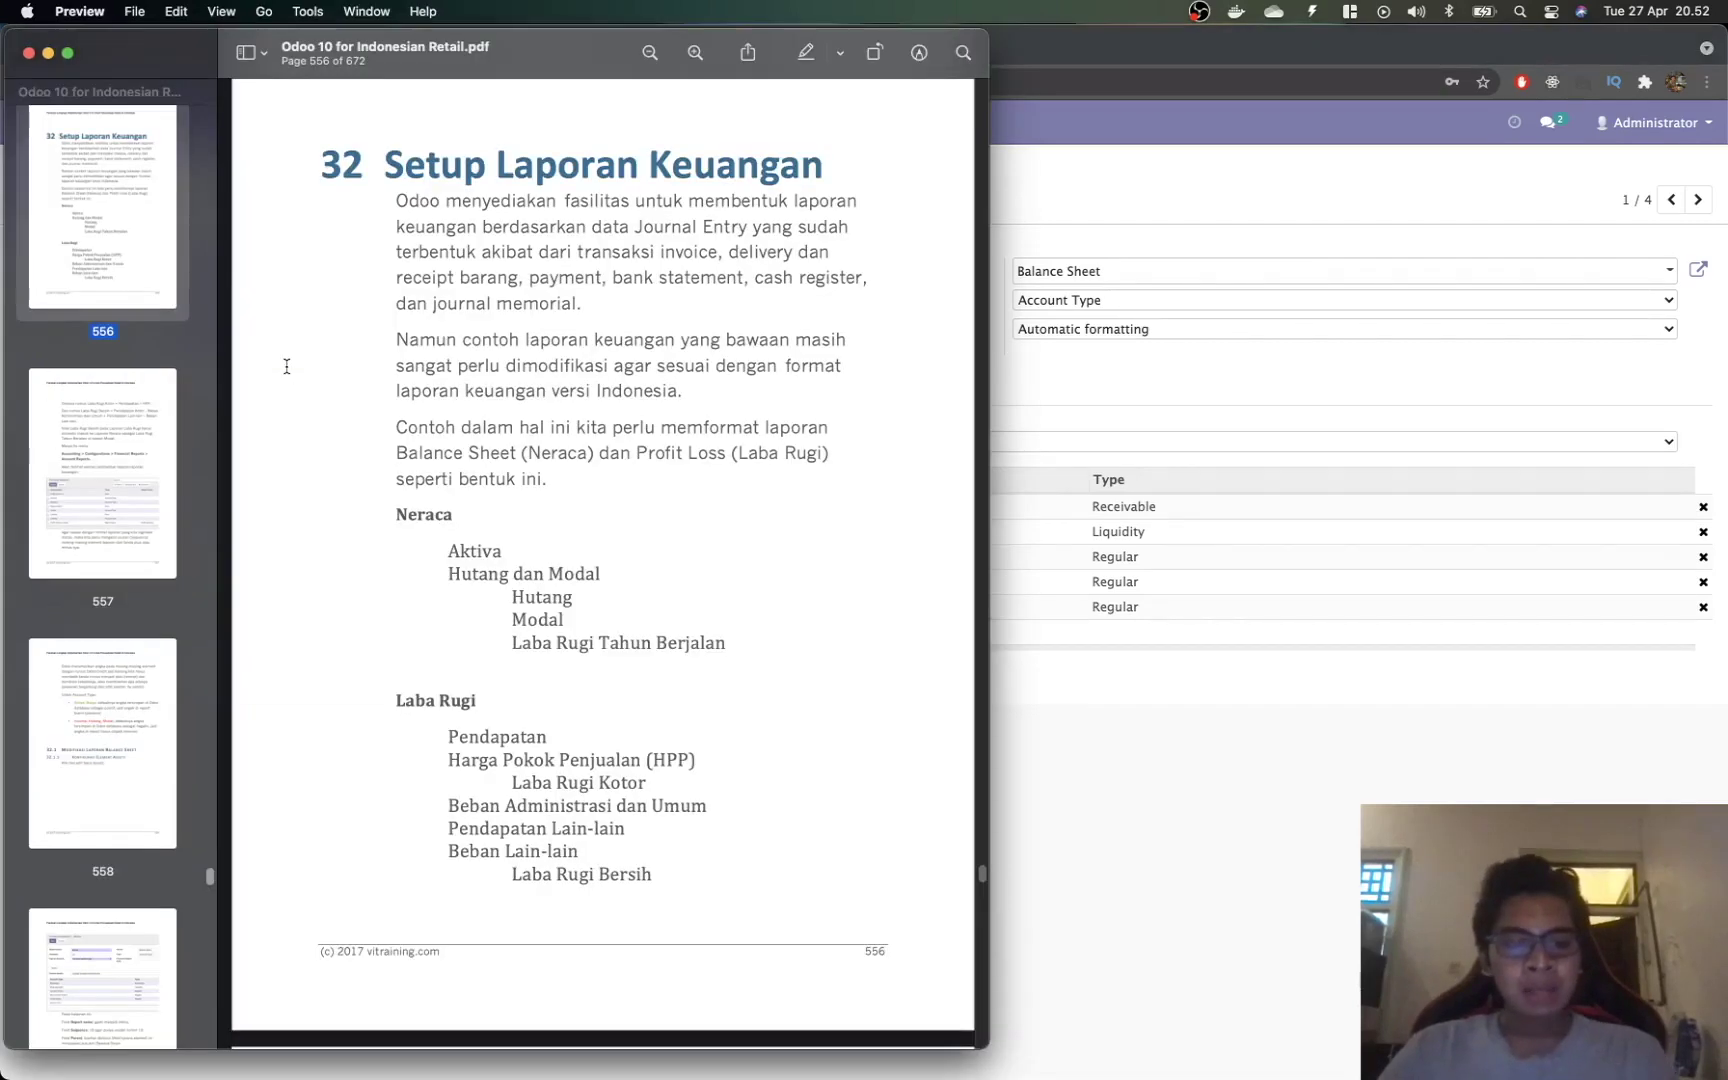
{"action": "key", "text": "super+Tab"}
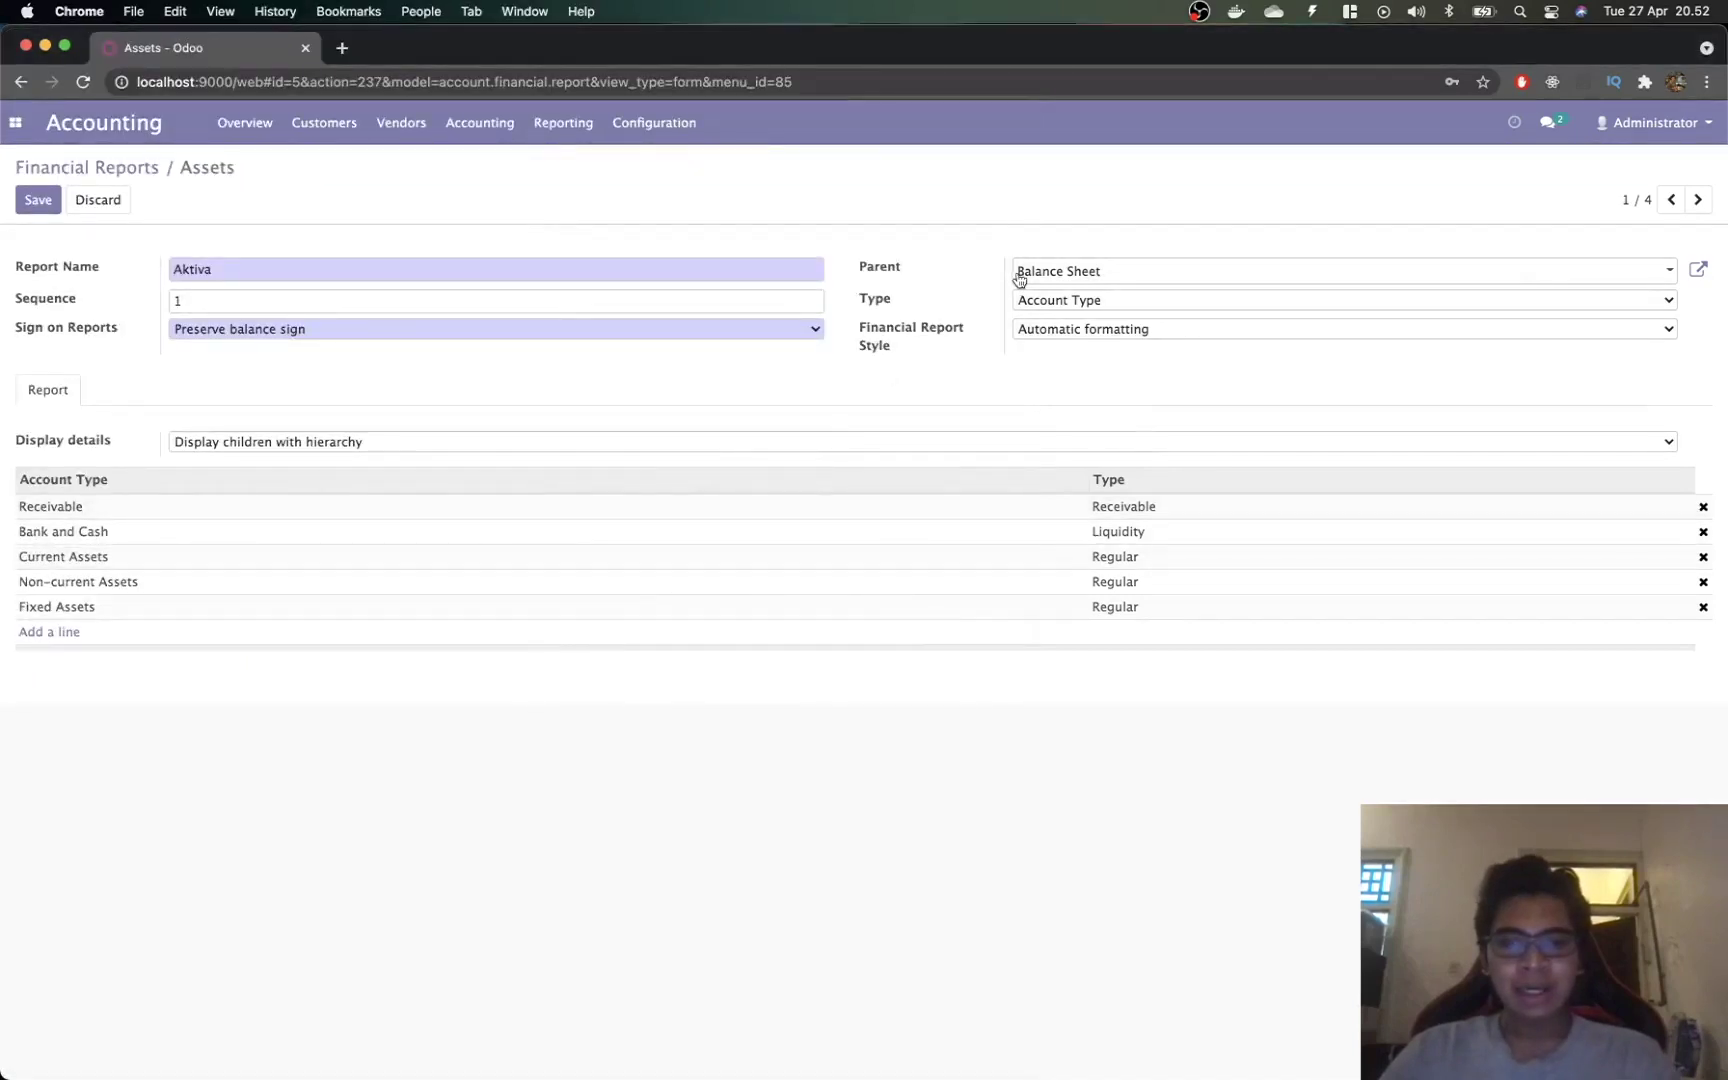
{"action": "key", "text": "super+Tab"}
{"action": "key", "text": "super+Tab"}
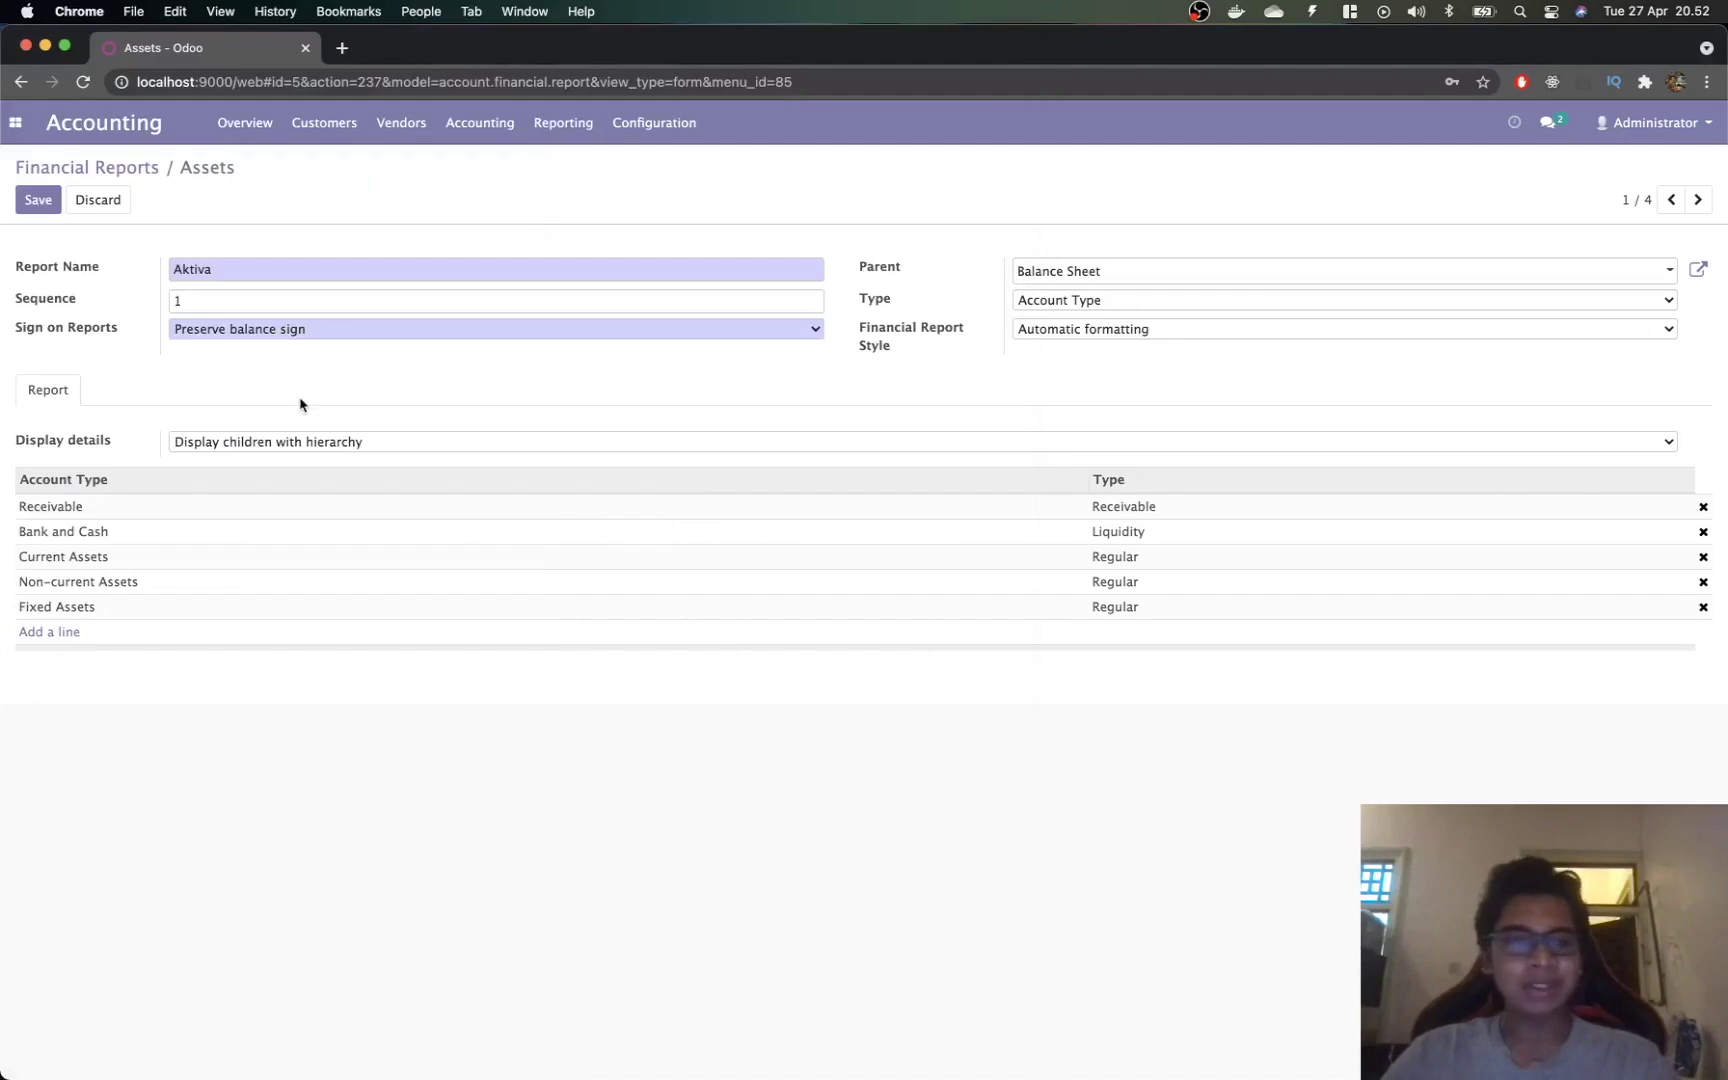
{"action": "key", "text": "super+Tab"}
{"action": "scroll", "coordinate": [297, 394], "scroll_direction": "down", "scroll_amount": 15}
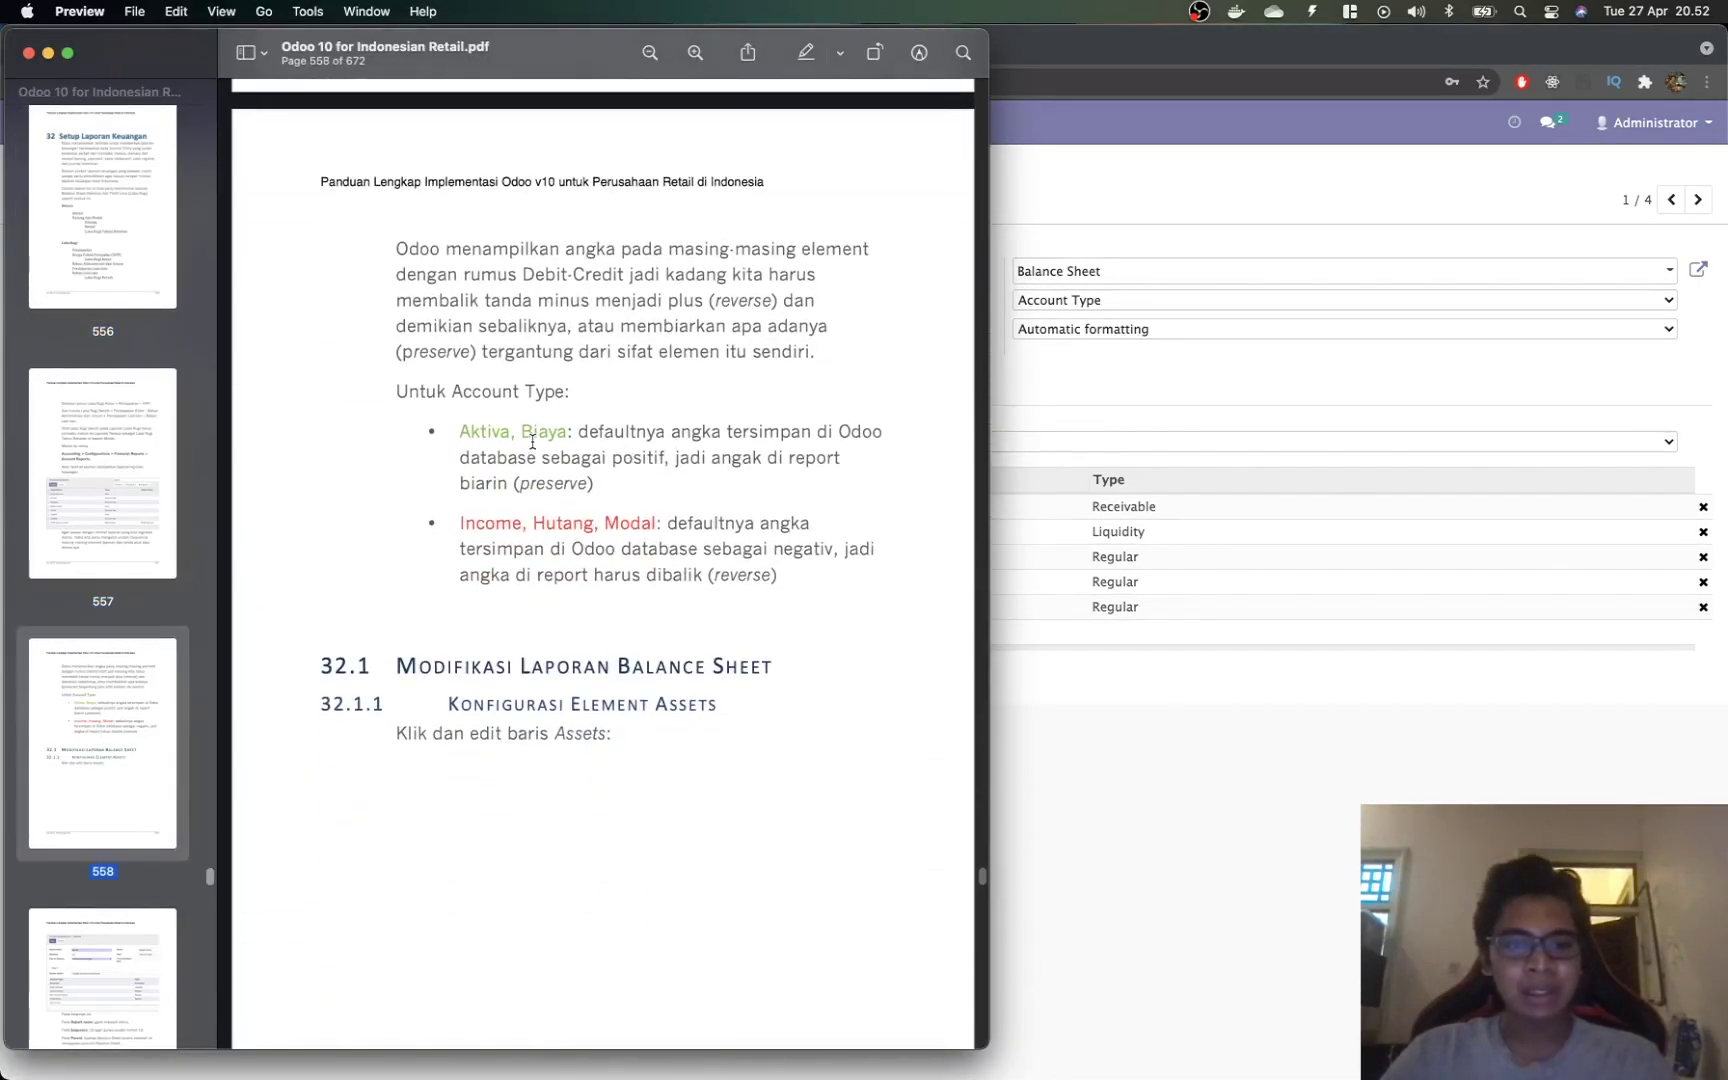
{"action": "scroll", "coordinate": [518, 486], "scroll_direction": "up", "scroll_amount": 15}
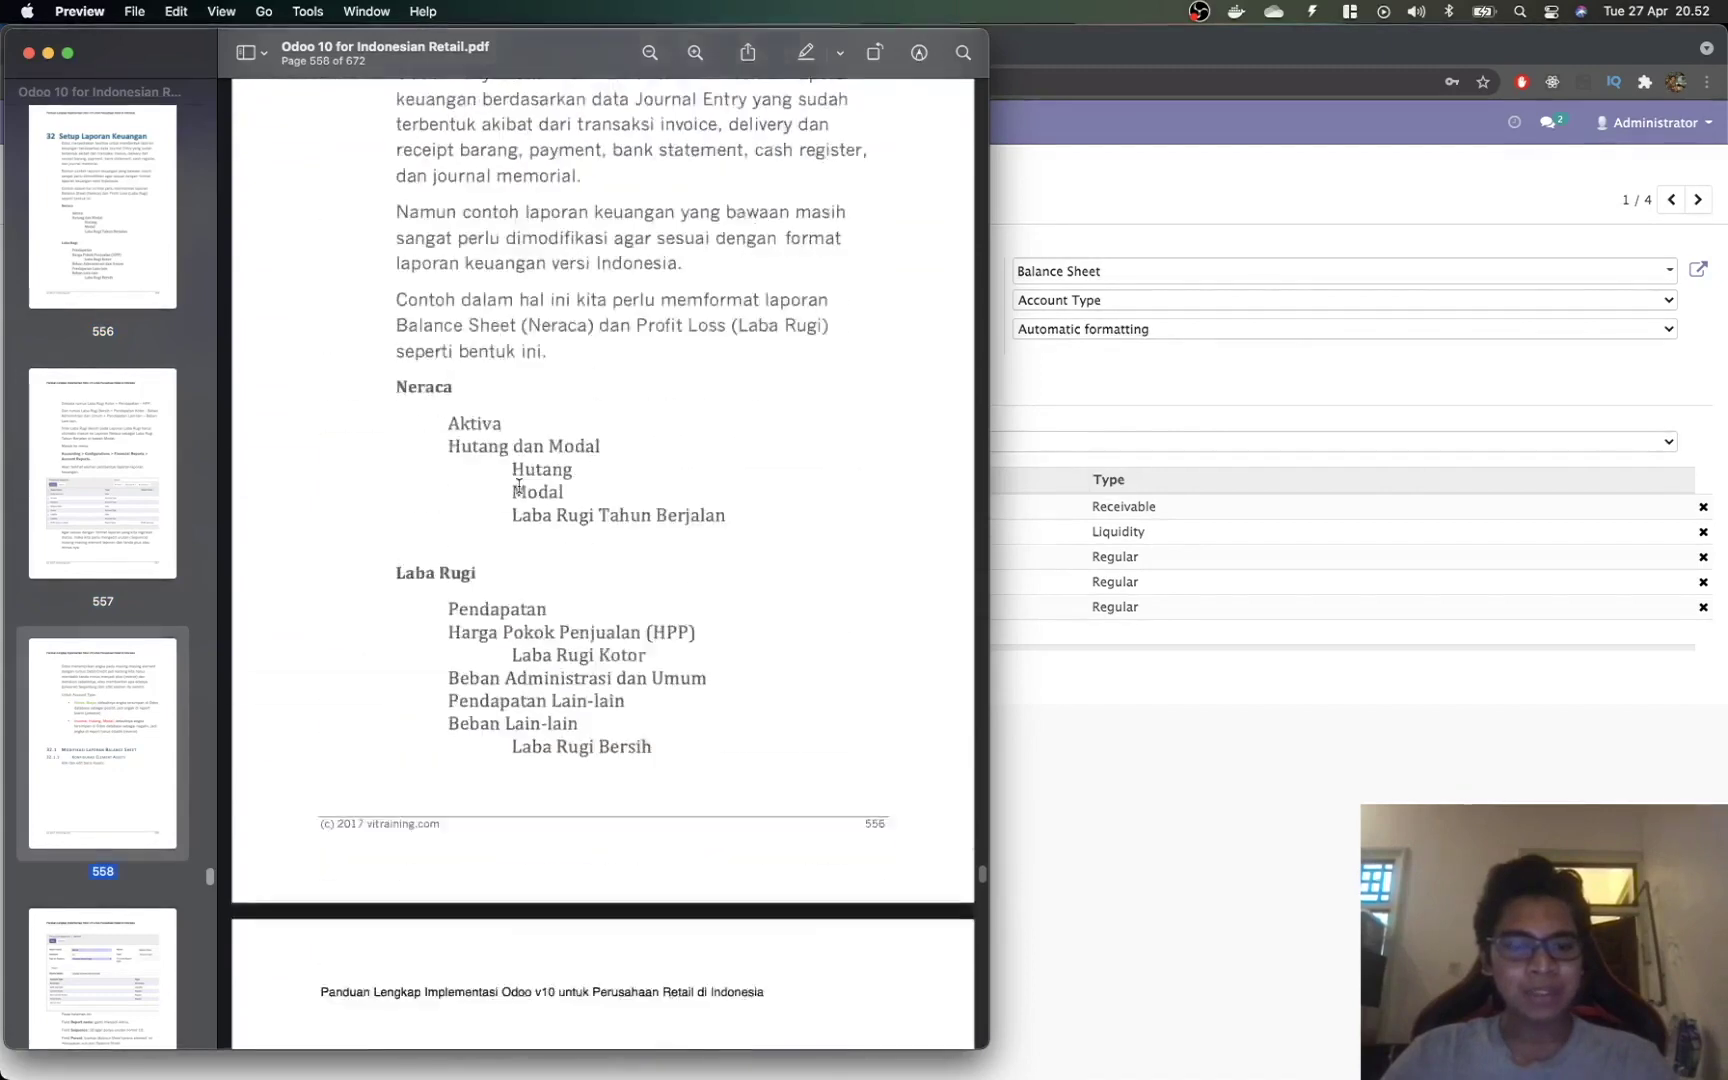
{"action": "scroll", "coordinate": [518, 486], "scroll_direction": "down", "scroll_amount": 1}
{"action": "key", "text": "super+Tab"}
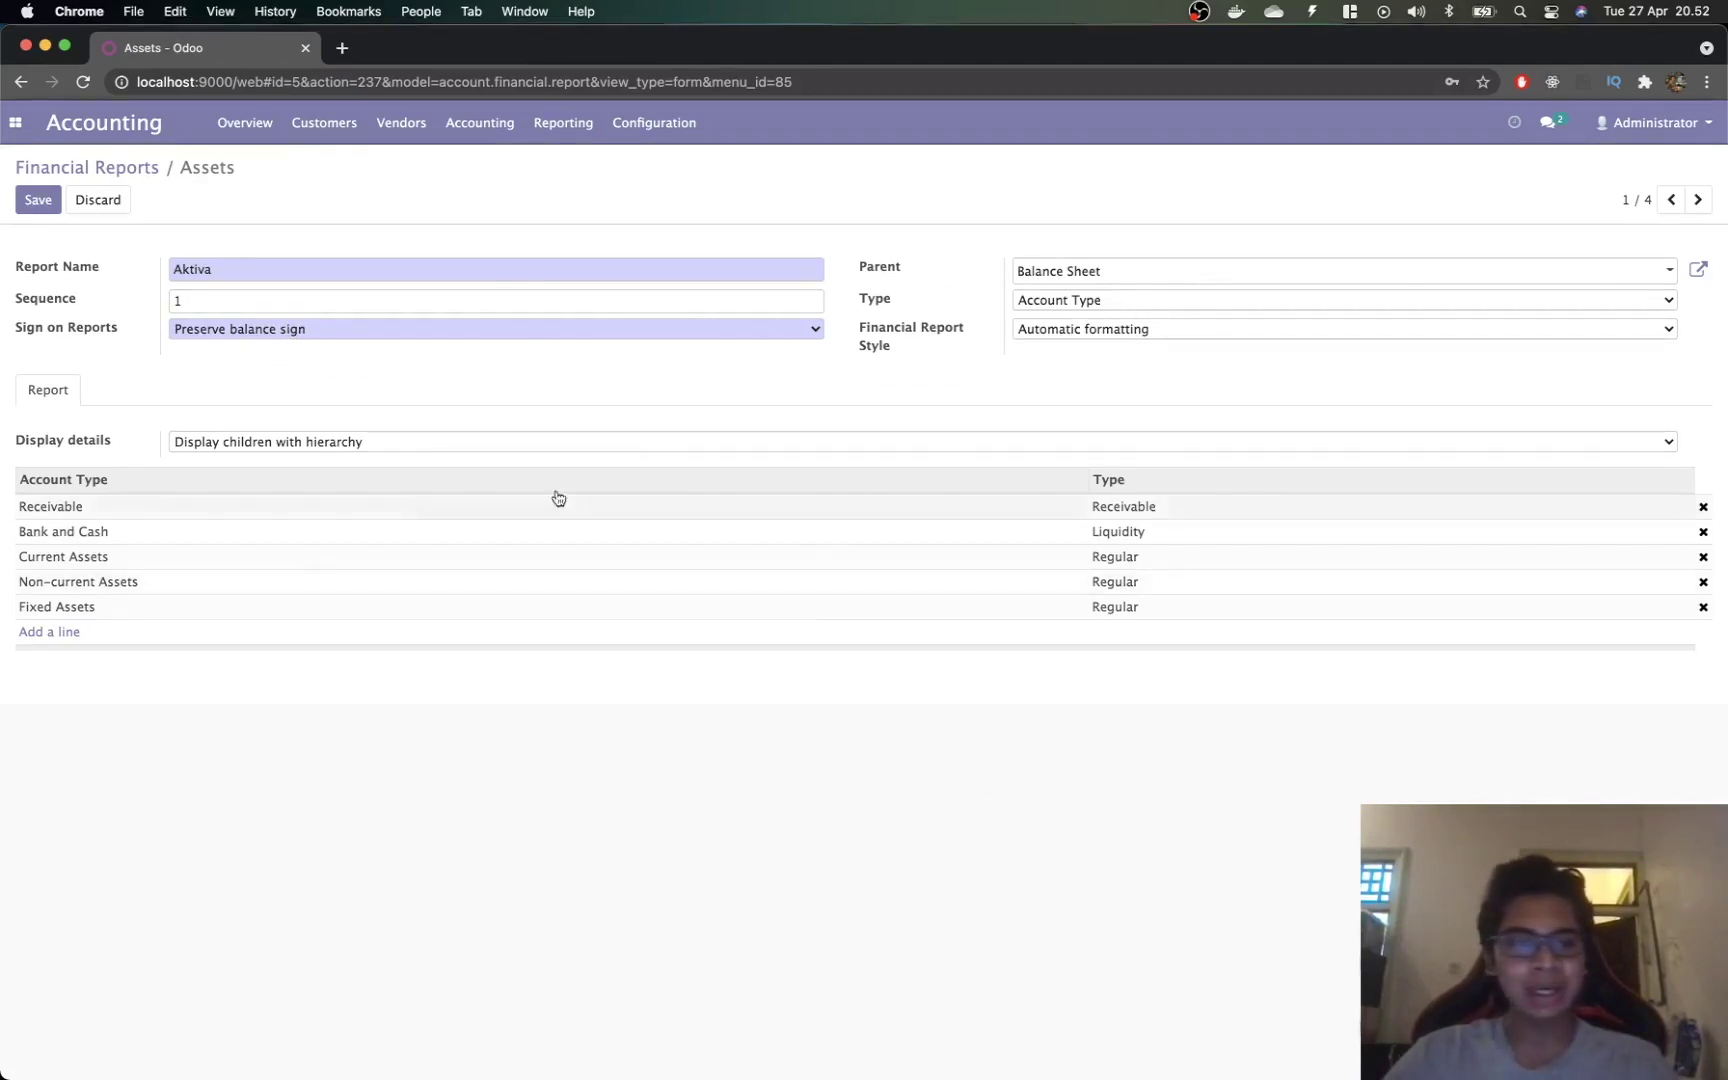
{"action": "key", "text": "super+Tab"}
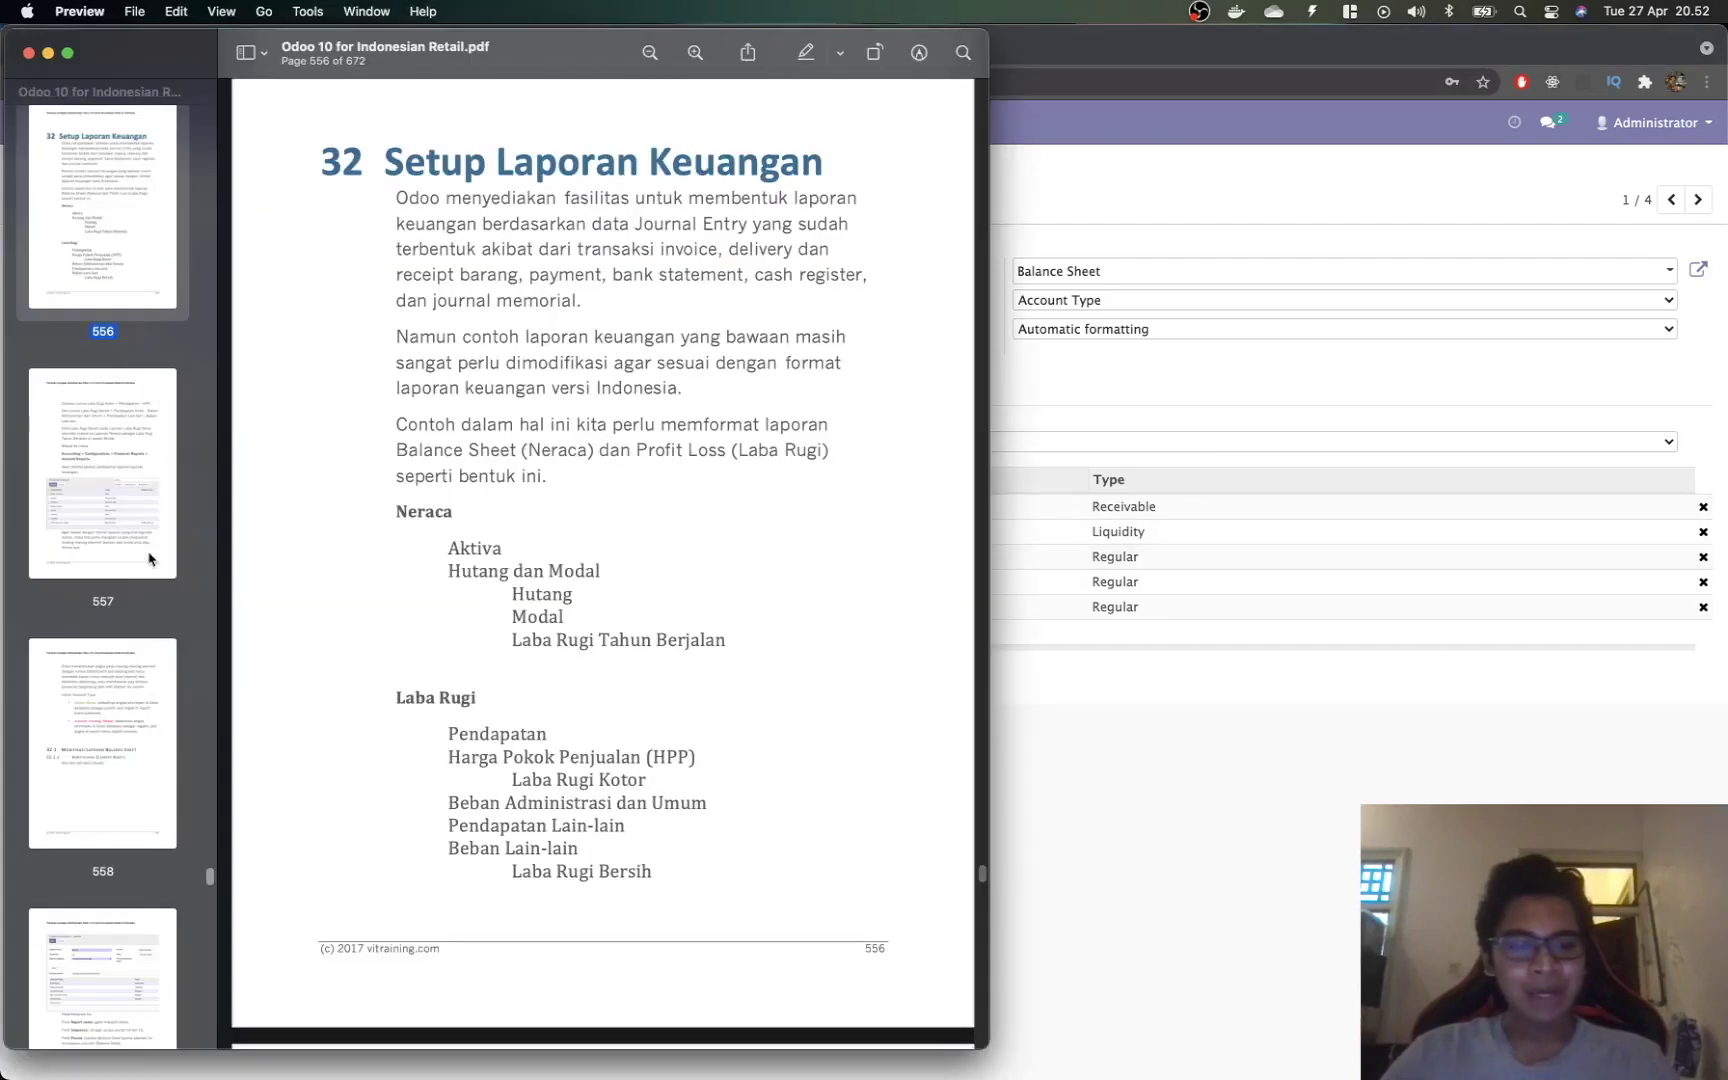
Step: Switch back to Odoo in Chrome, save the Aktiva line and return to the financial reports list
{"action": "key", "text": "super+Tab"}
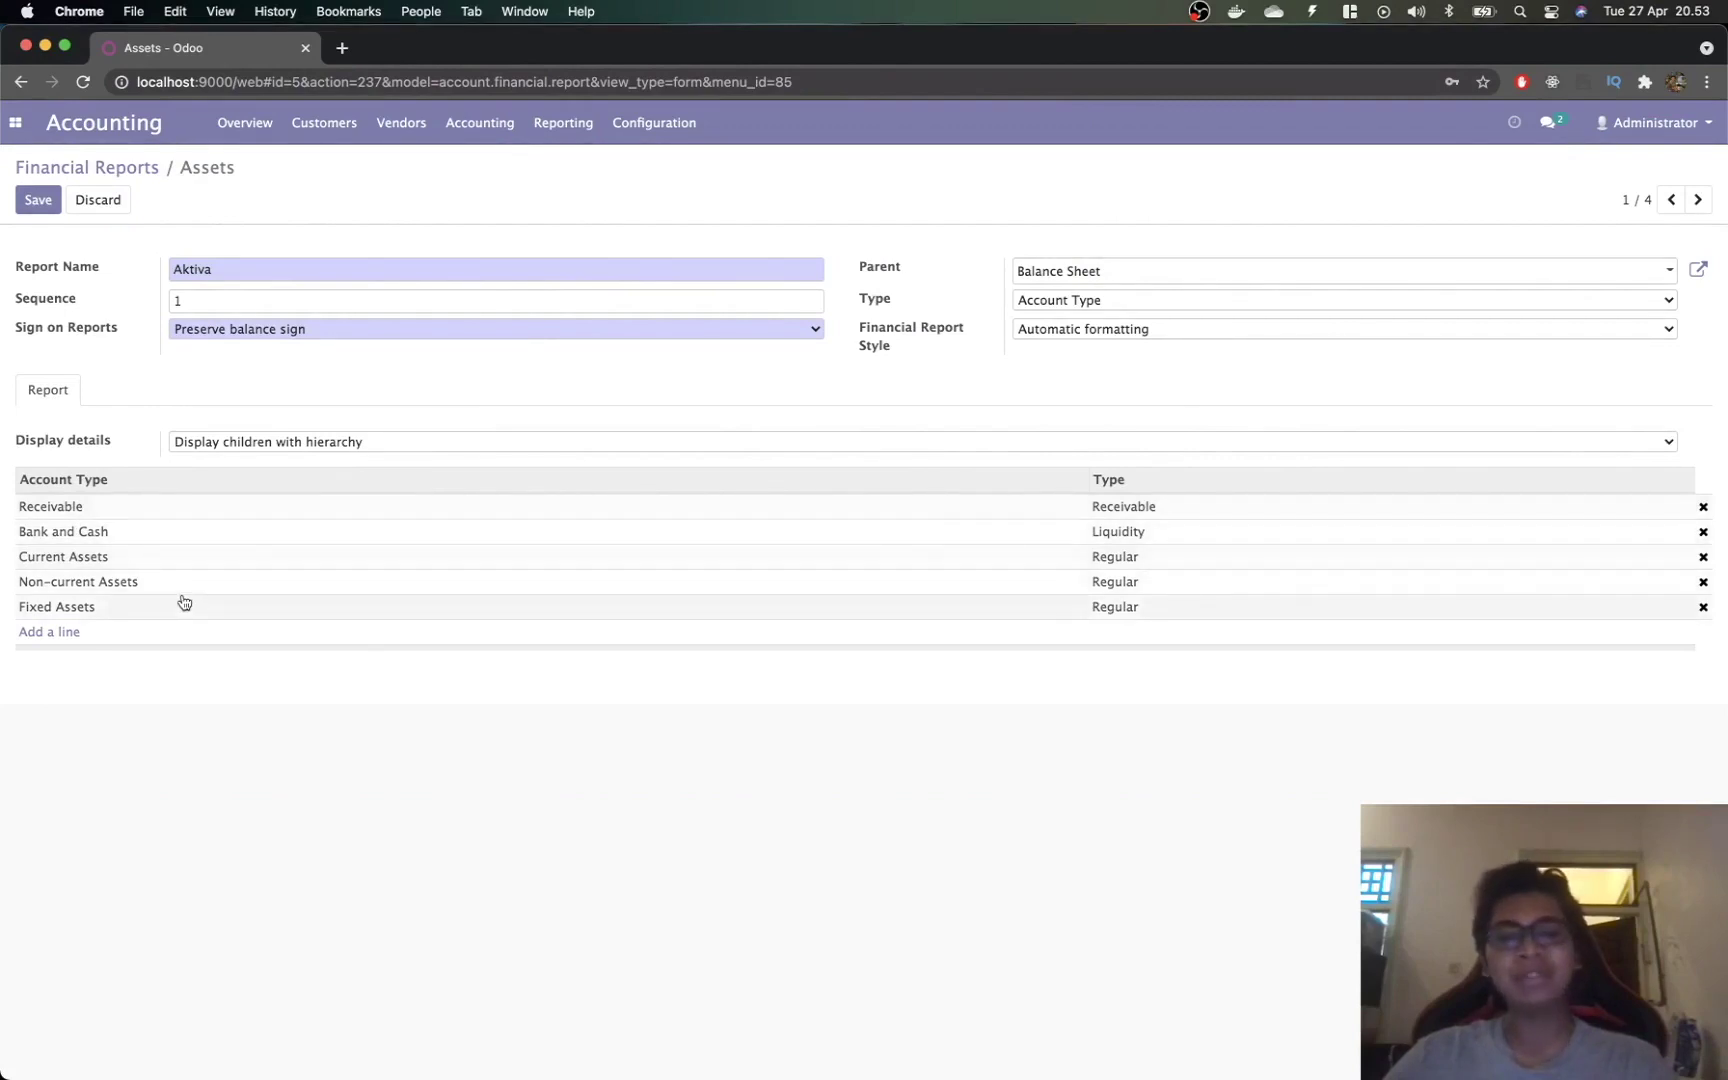
{"action": "left_click", "coordinate": [37, 200]}
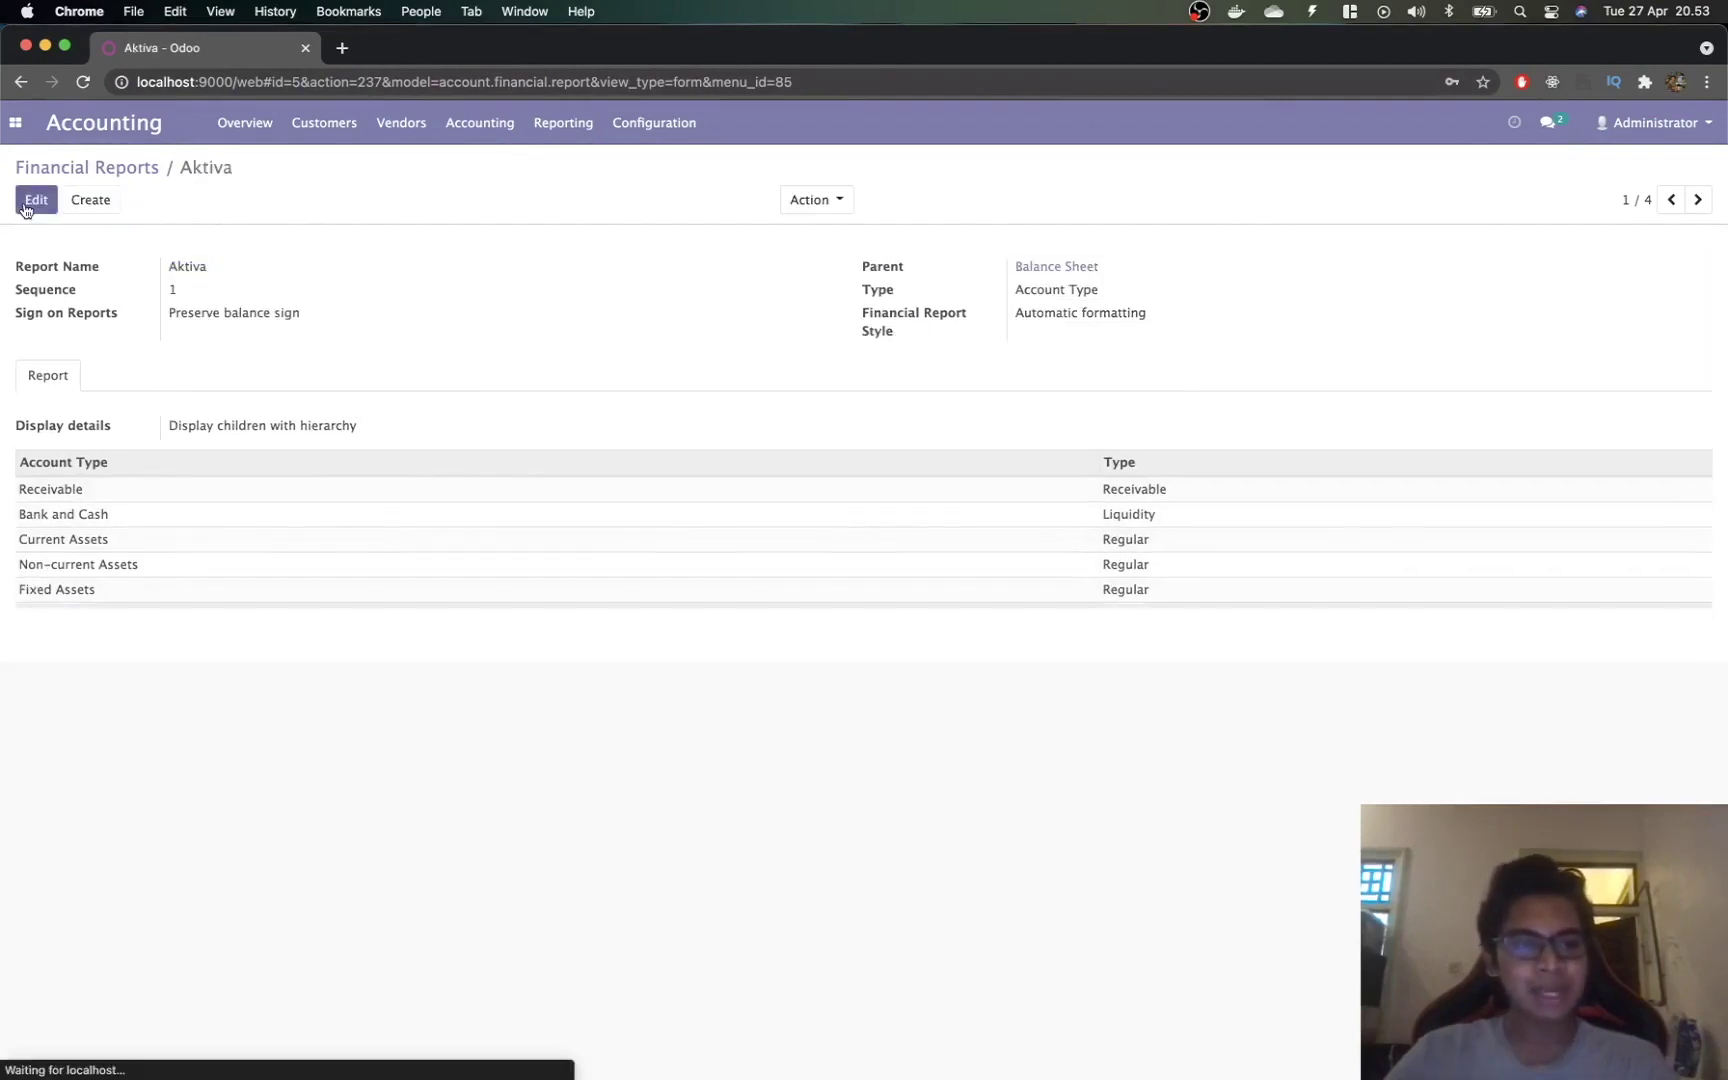
{"action": "left_click", "coordinate": [97, 169]}
Step: Compare the financial reports list with the Hutang dan Modal section of the Neraca structure in the guide PDF in Preview
{"action": "key", "text": "super+Tab"}
{"action": "key", "text": "super+Tab"}
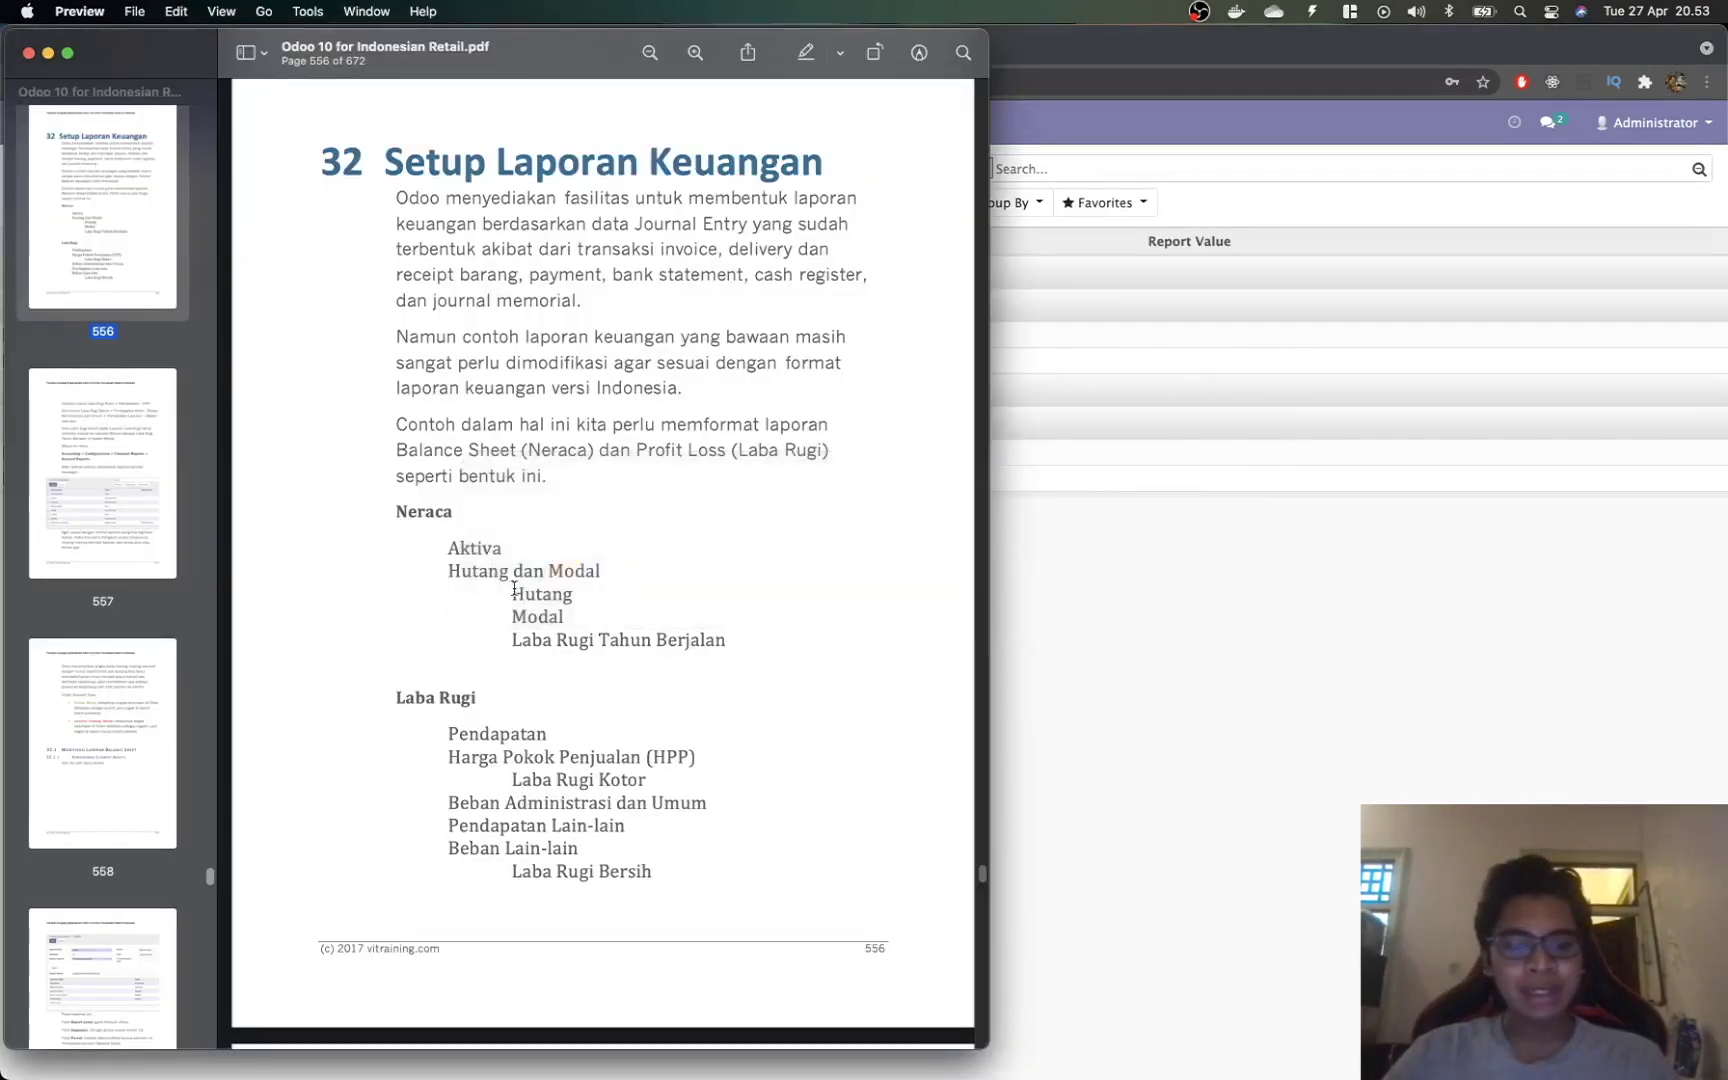
{"action": "left_click_drag", "start_coordinate": [452, 571], "coordinate": [632, 582]}
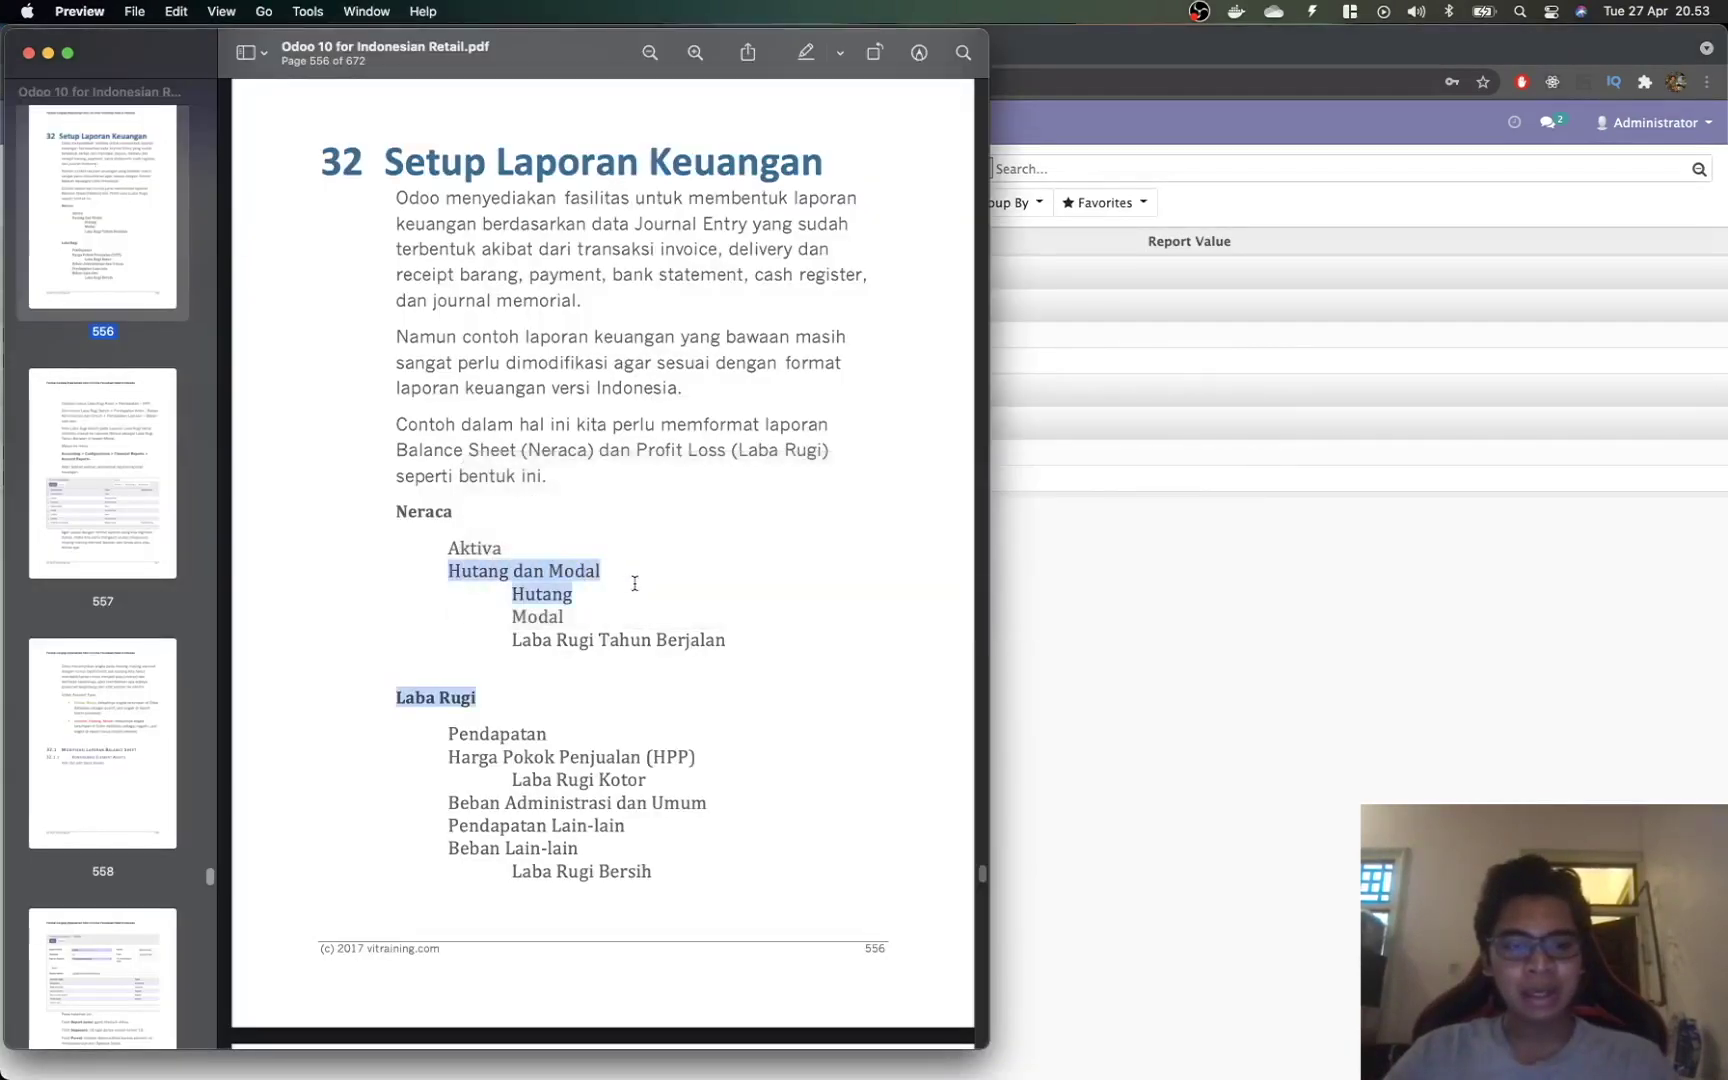
{"action": "left_click", "coordinate": [559, 616]}
{"action": "key", "text": "super+Tab"}
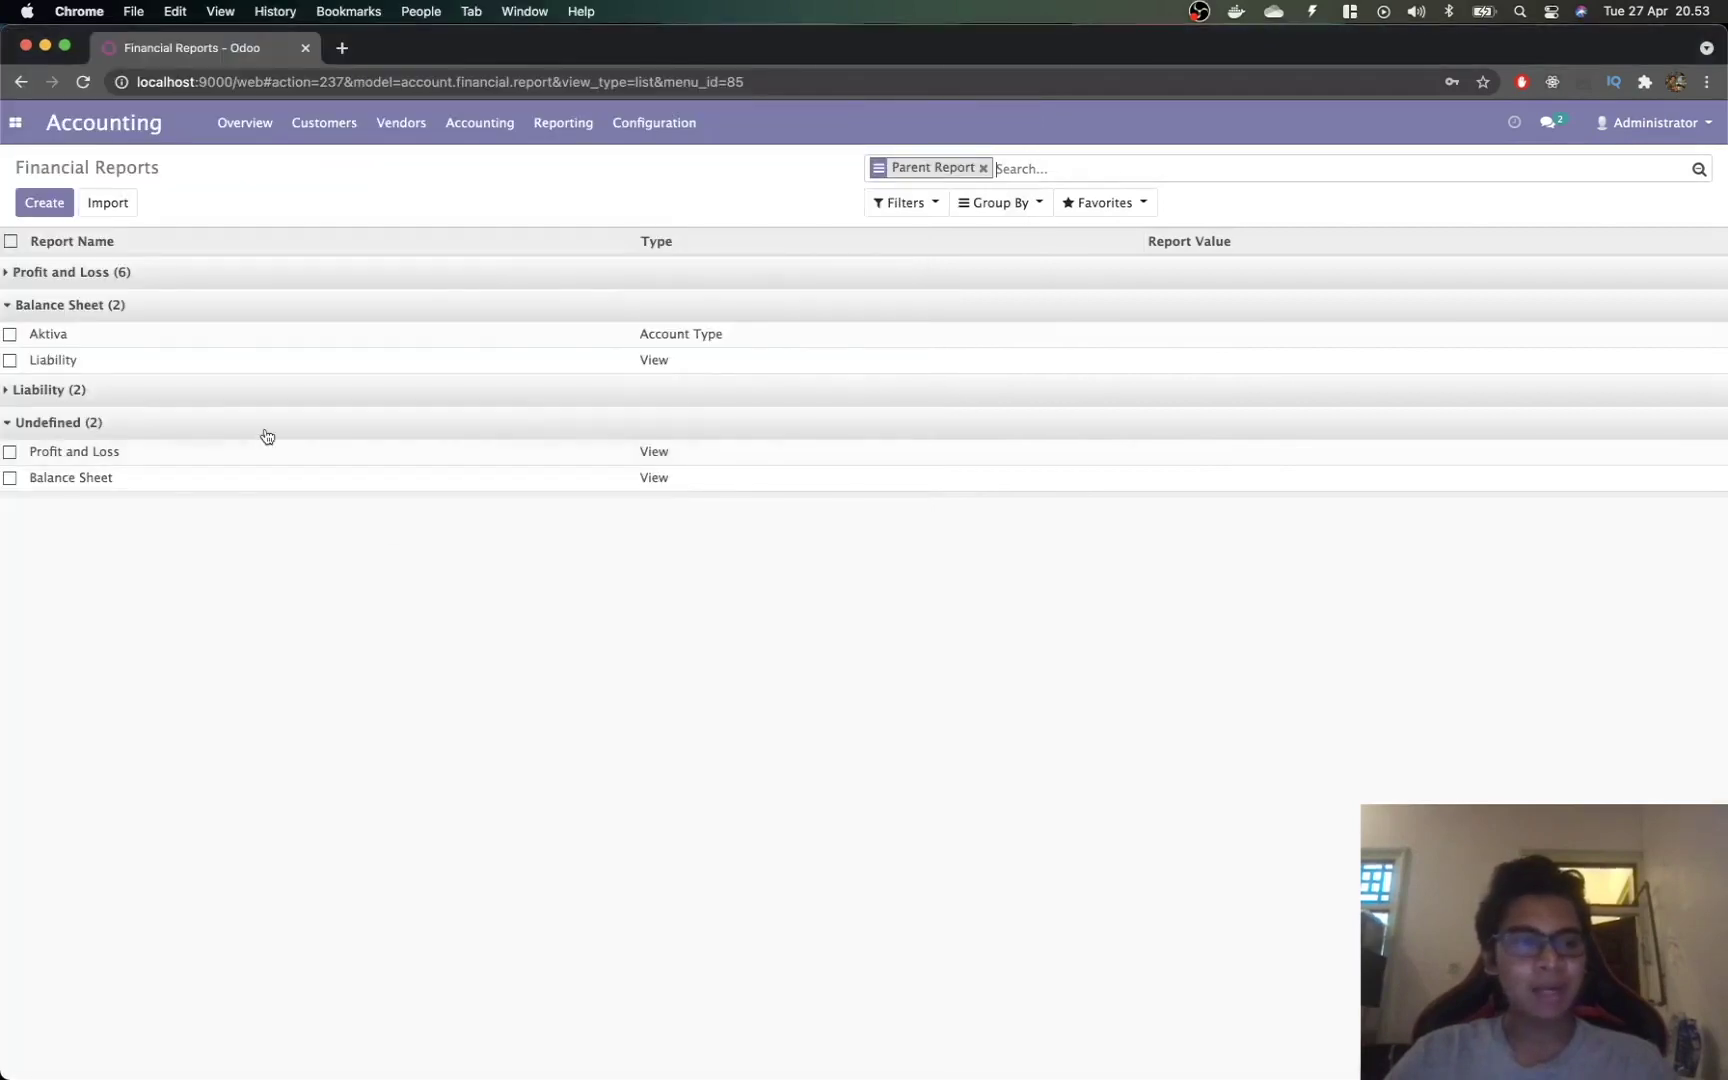
{"action": "key", "text": "super+Tab"}
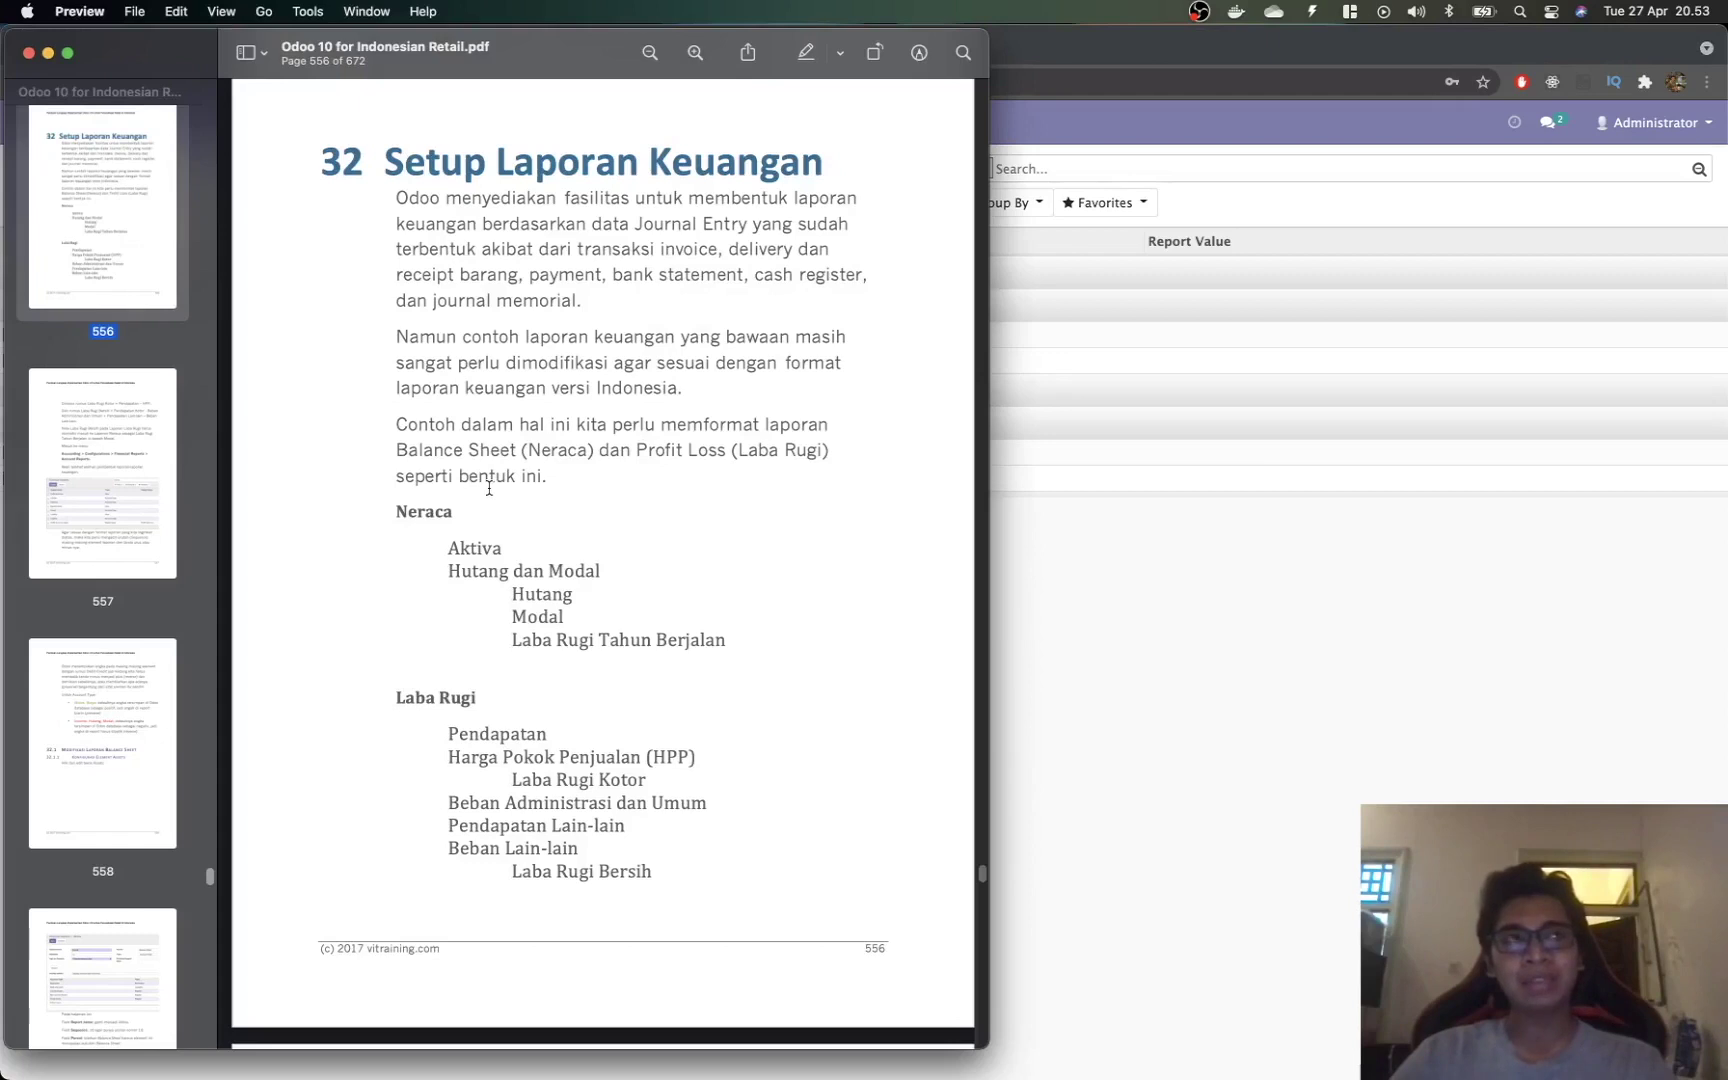
{"action": "left_click_drag", "start_coordinate": [450, 575], "coordinate": [650, 578]}
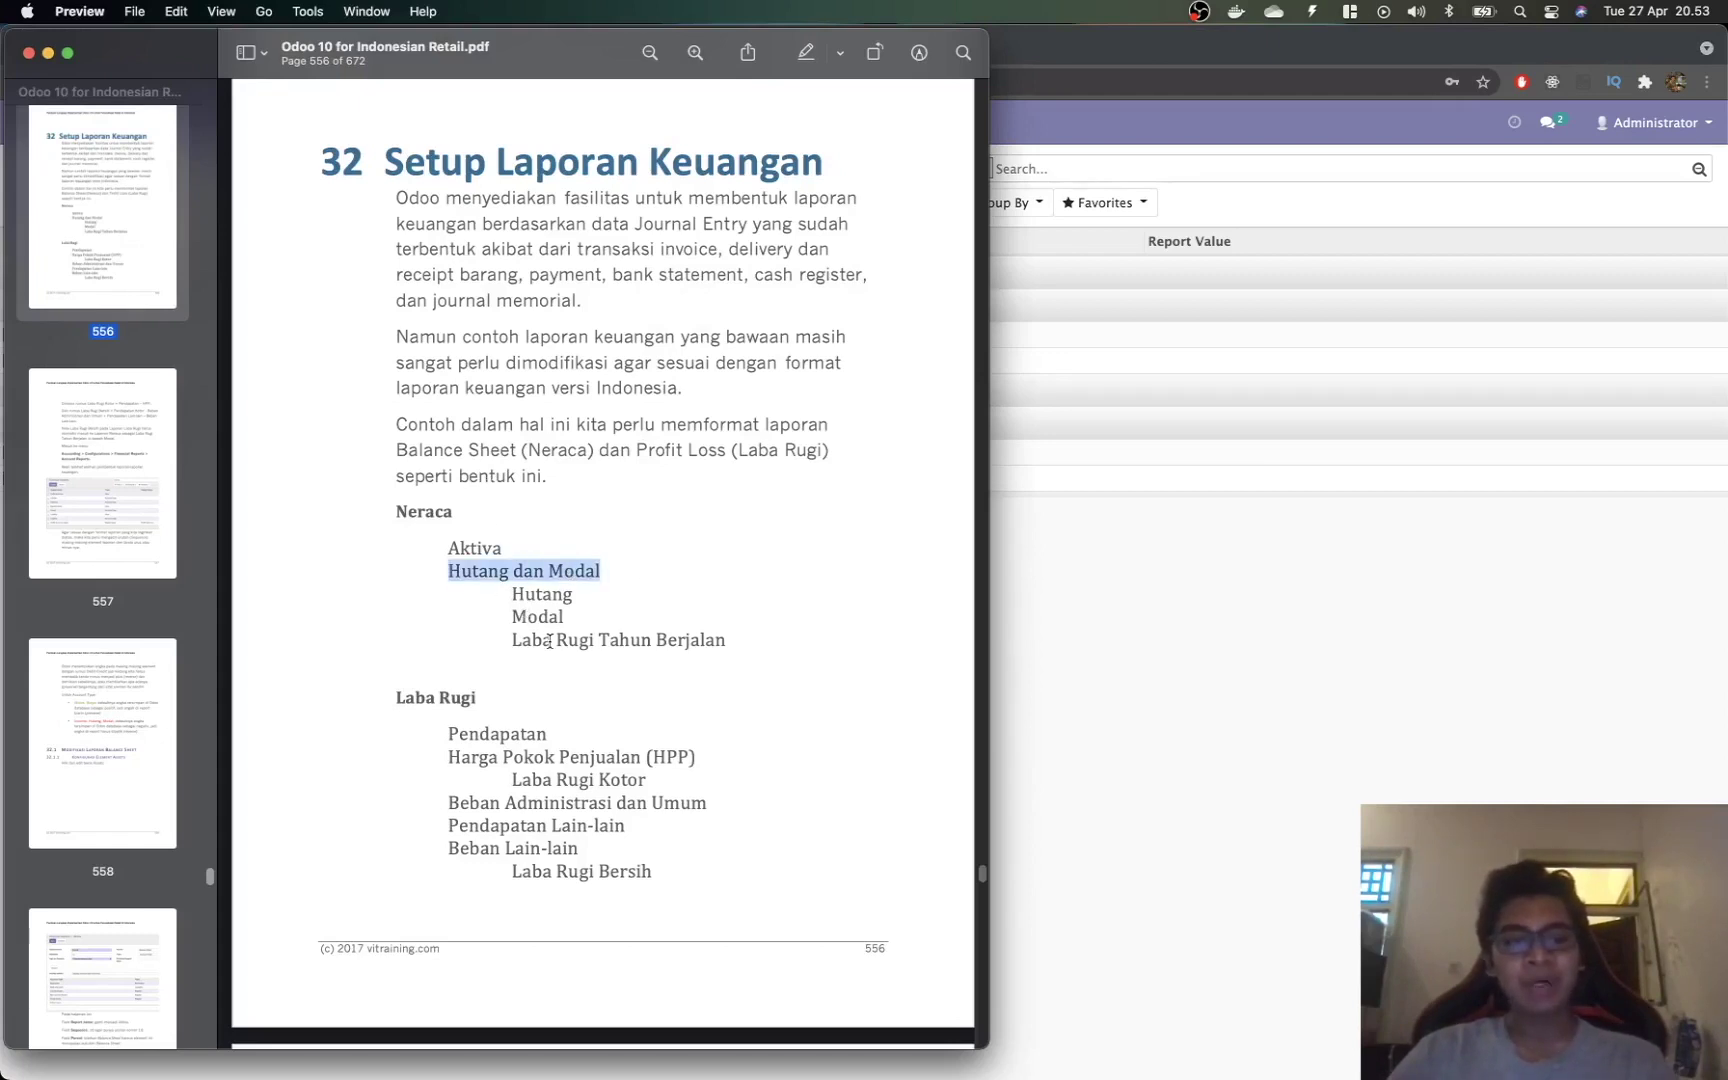
Step: Switch to Odoo in Chrome and rename the Liability view line under Balance Sheet as Hutang dan Modal
{"action": "key", "text": "super+Tab"}
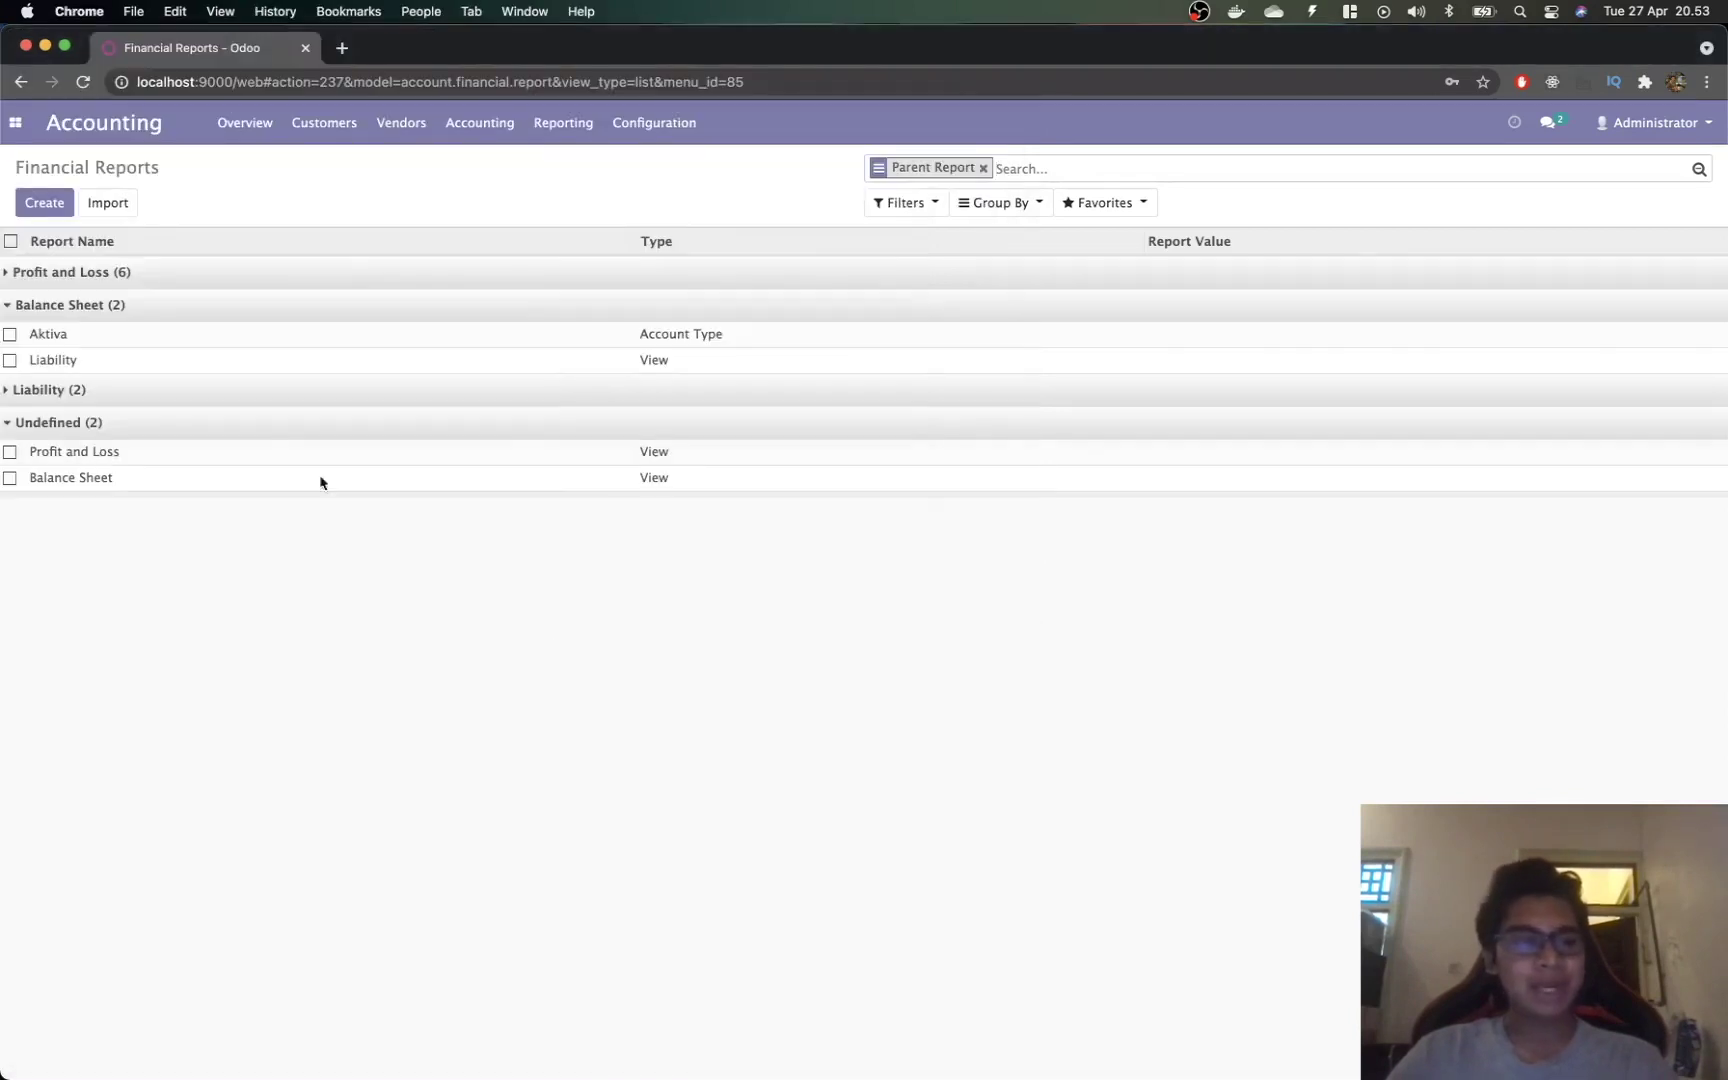
{"action": "left_click", "coordinate": [195, 371]}
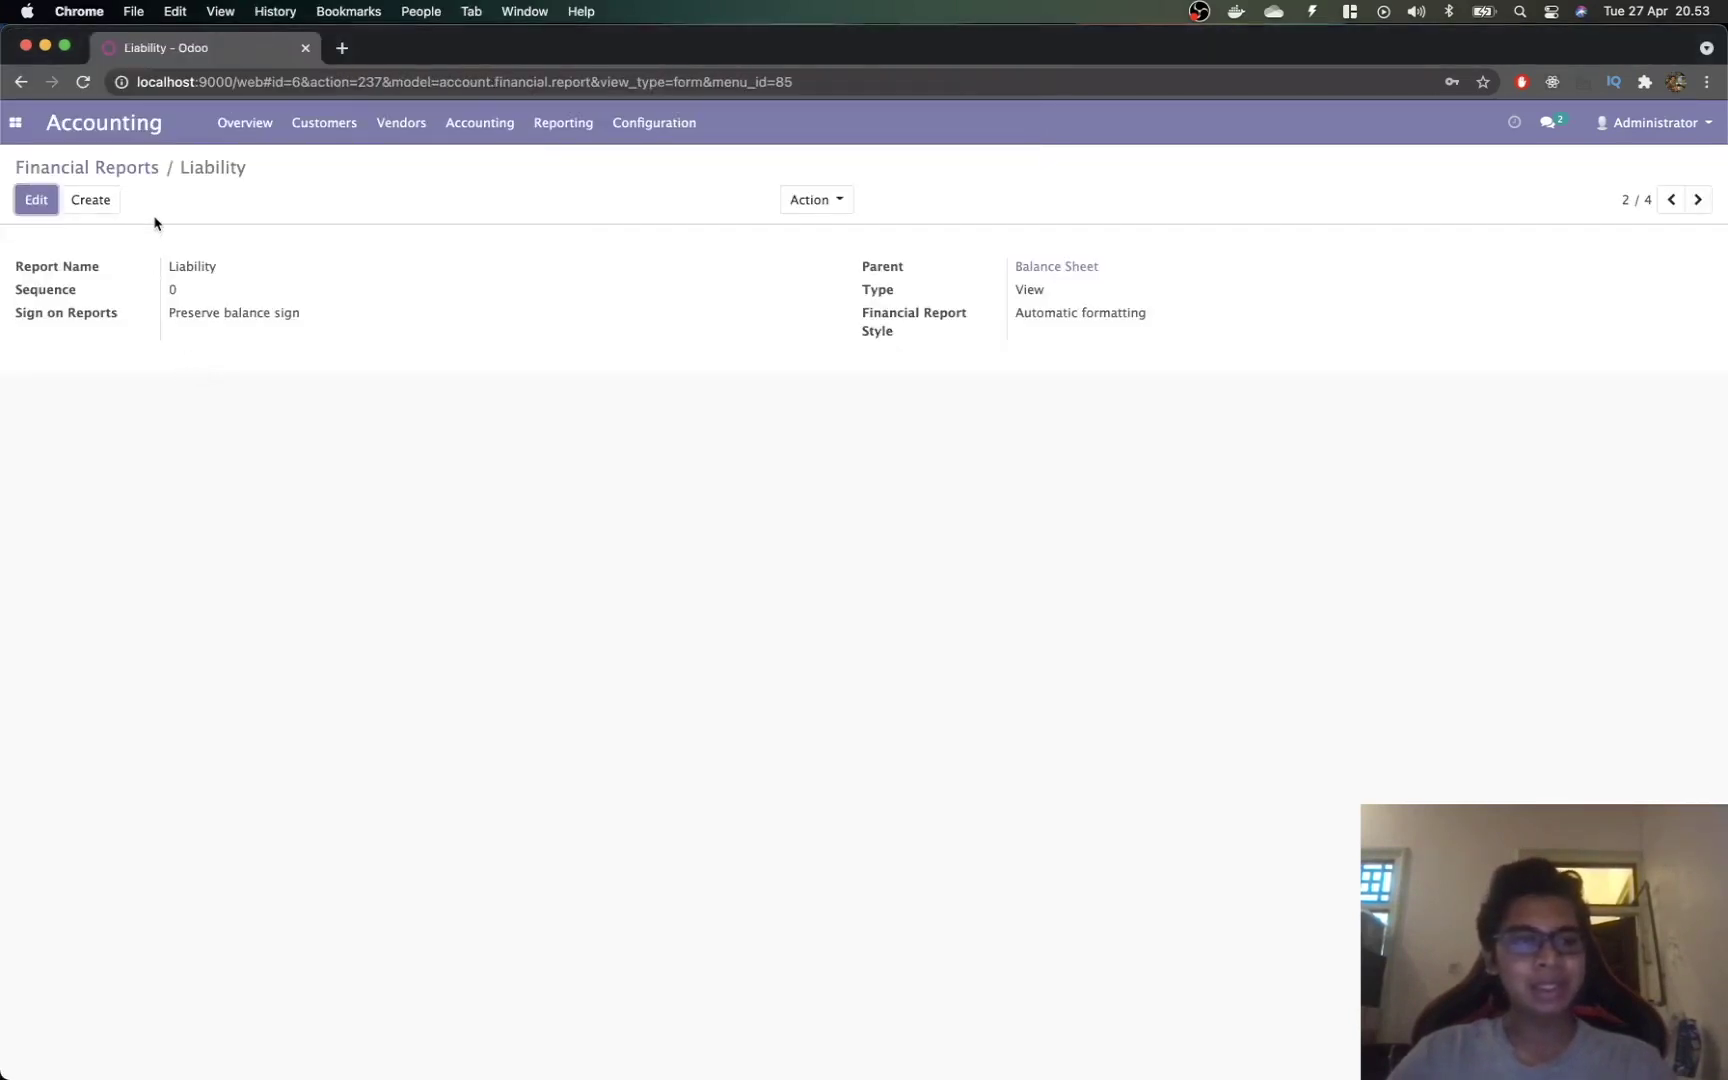
{"action": "left_click", "coordinate": [36, 199]}
{"action": "key", "text": "super+a"}
{"action": "type", "text": "Hutang "}
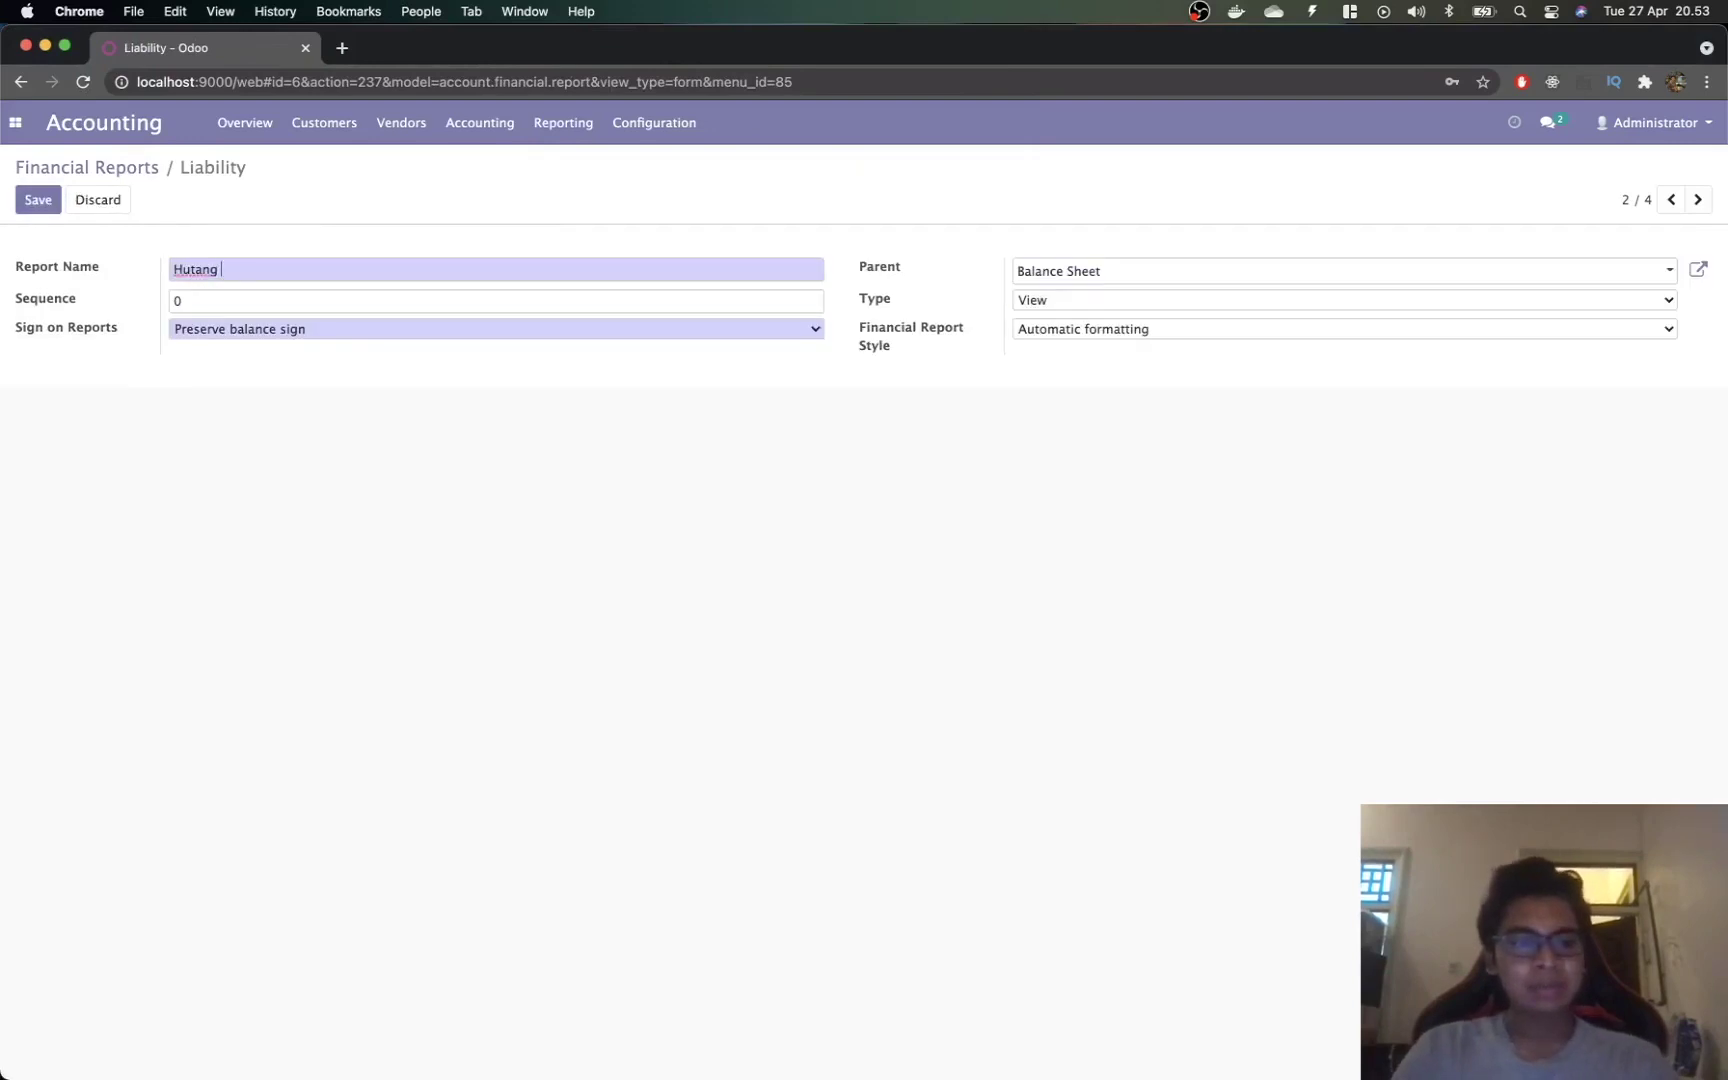
{"action": "type", "text": "dan Modal"}
{"action": "key", "text": "Tab"}
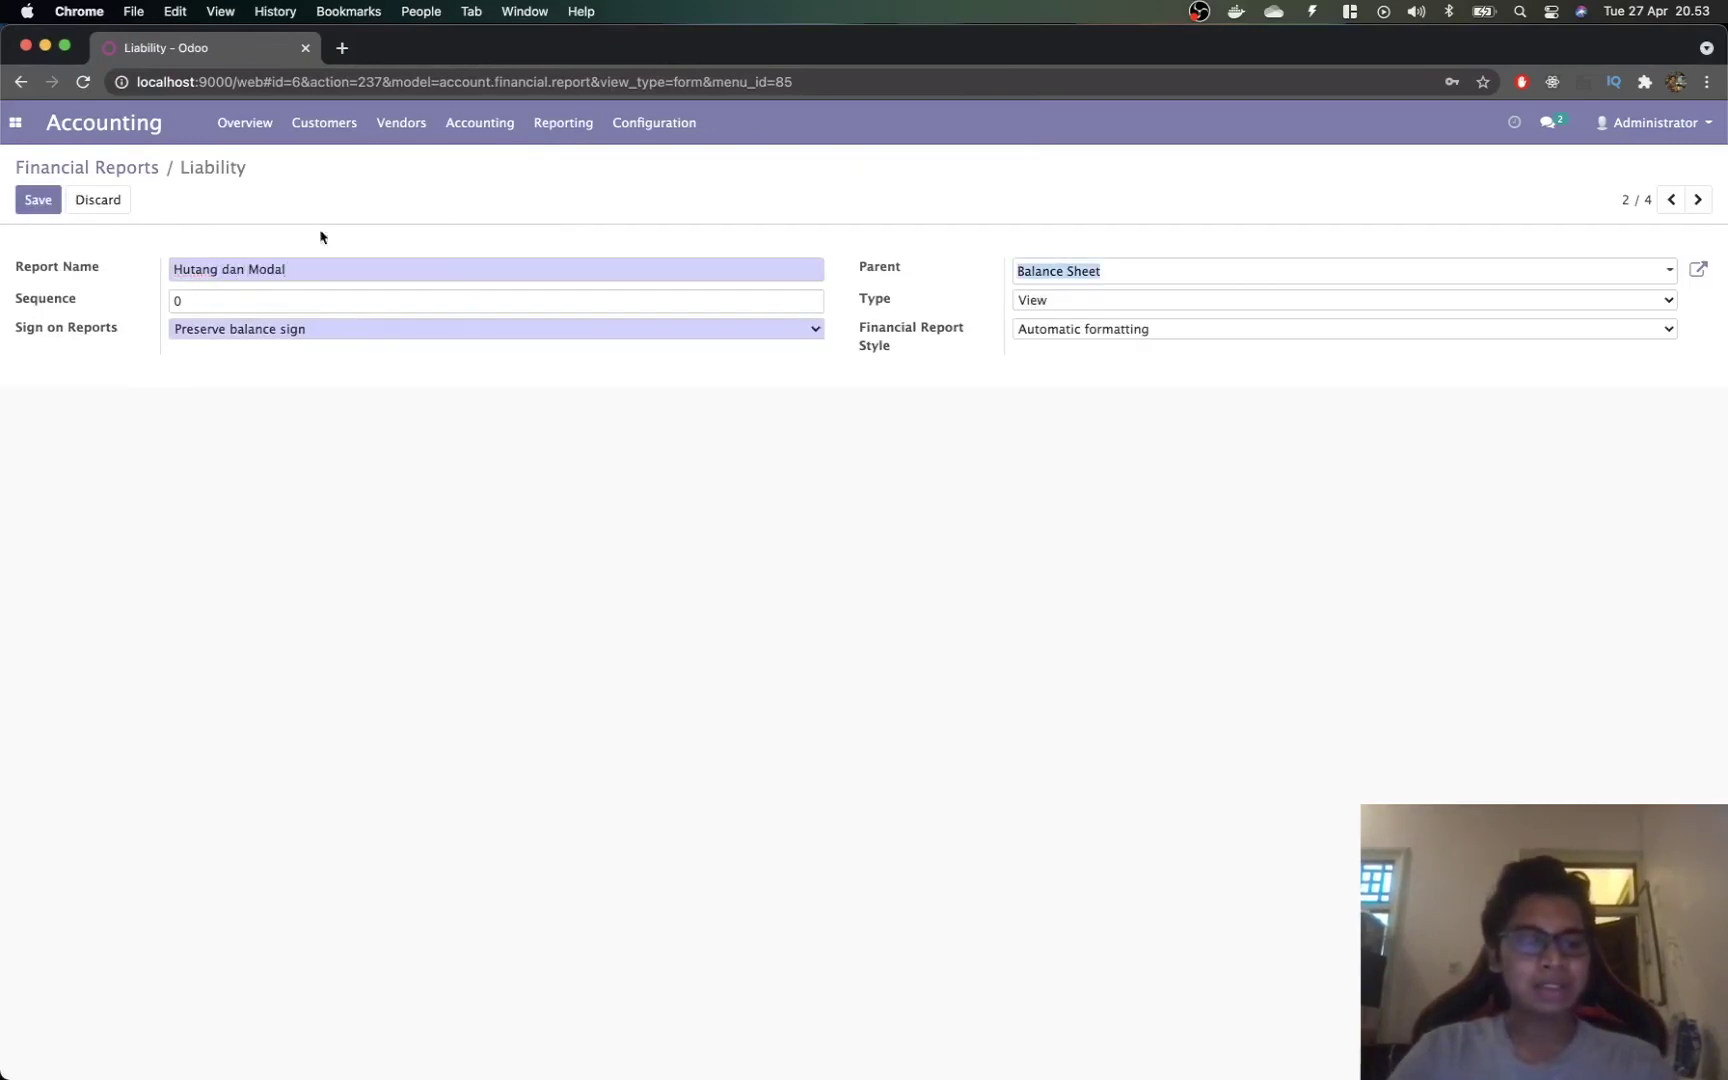
Step: Set the sequence of the Hutang dan Modal line to 2
{"action": "left_click", "coordinate": [427, 299]}
{"action": "type", "text": "2"}
{"action": "key", "text": "BackSpace"}
{"action": "key", "text": "BackSpace"}
{"action": "type", "text": "2"}
Step: Consult the guide PDF in Preview for the preserve/reverse sign rule that applies to Hutang and Modal
{"action": "key", "text": "super+Tab"}
{"action": "key", "text": "super+Tab"}
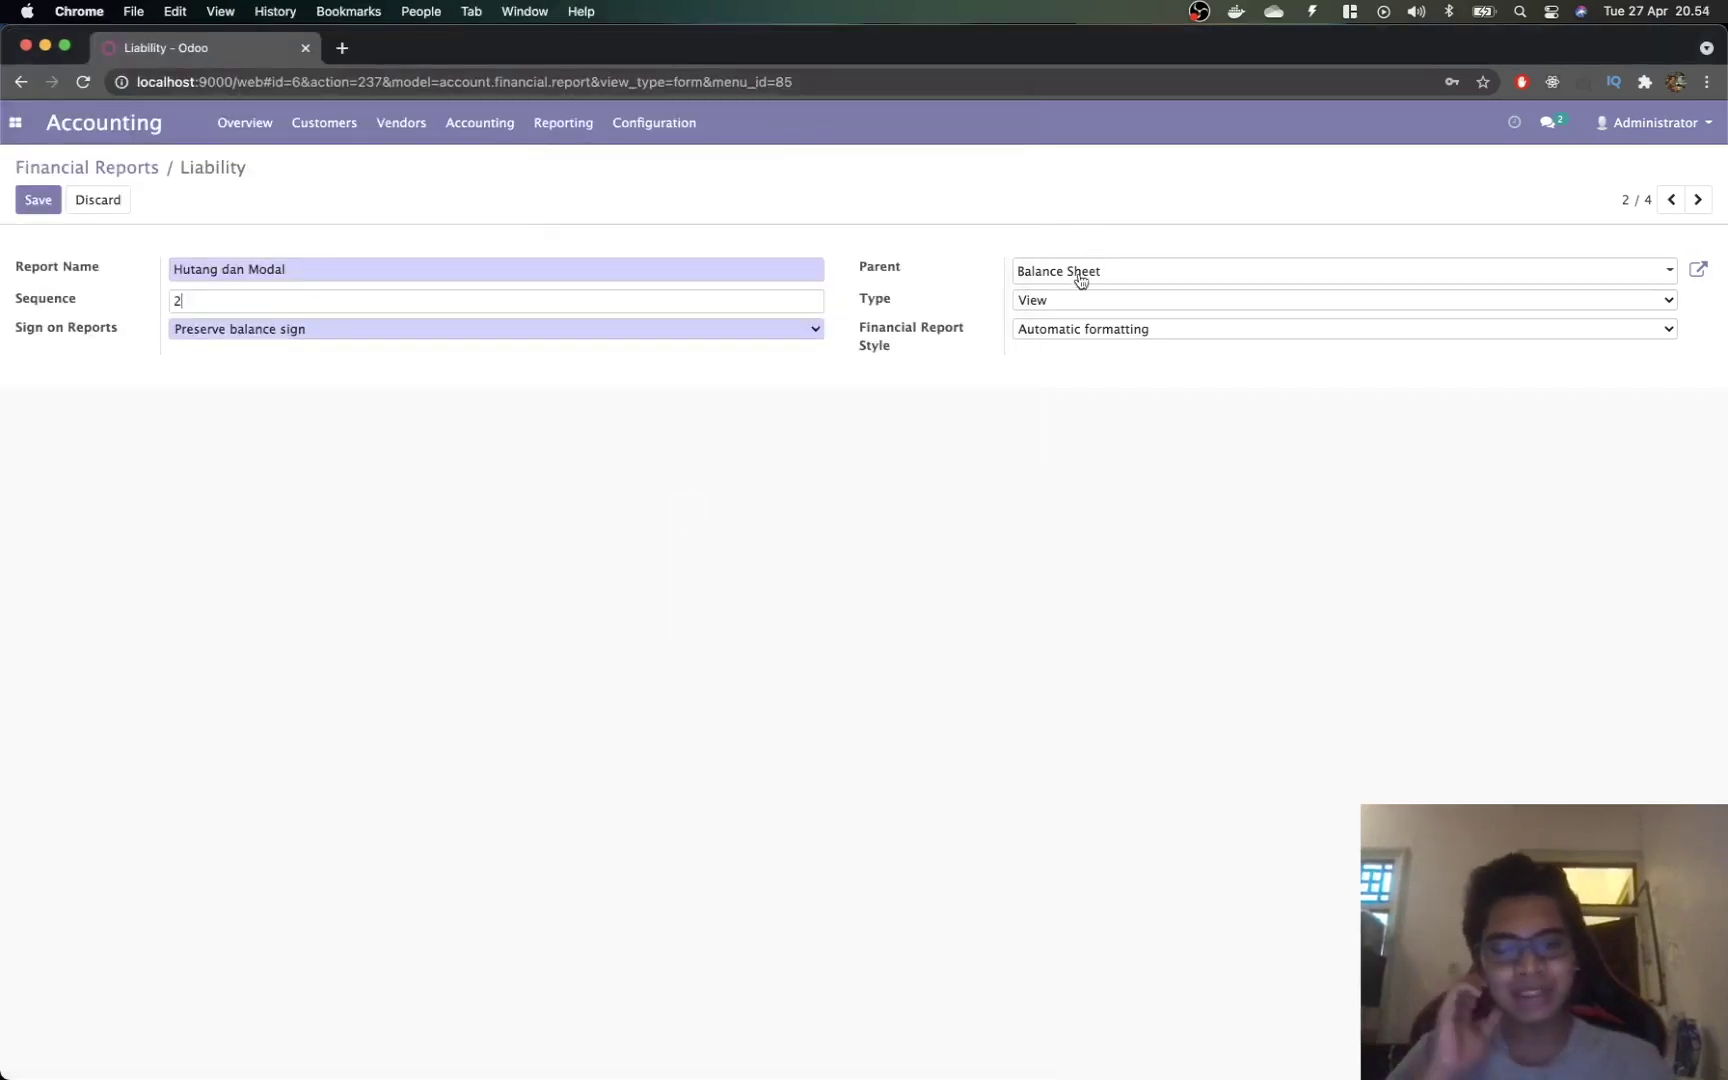
{"action": "key", "text": "super+Tab"}
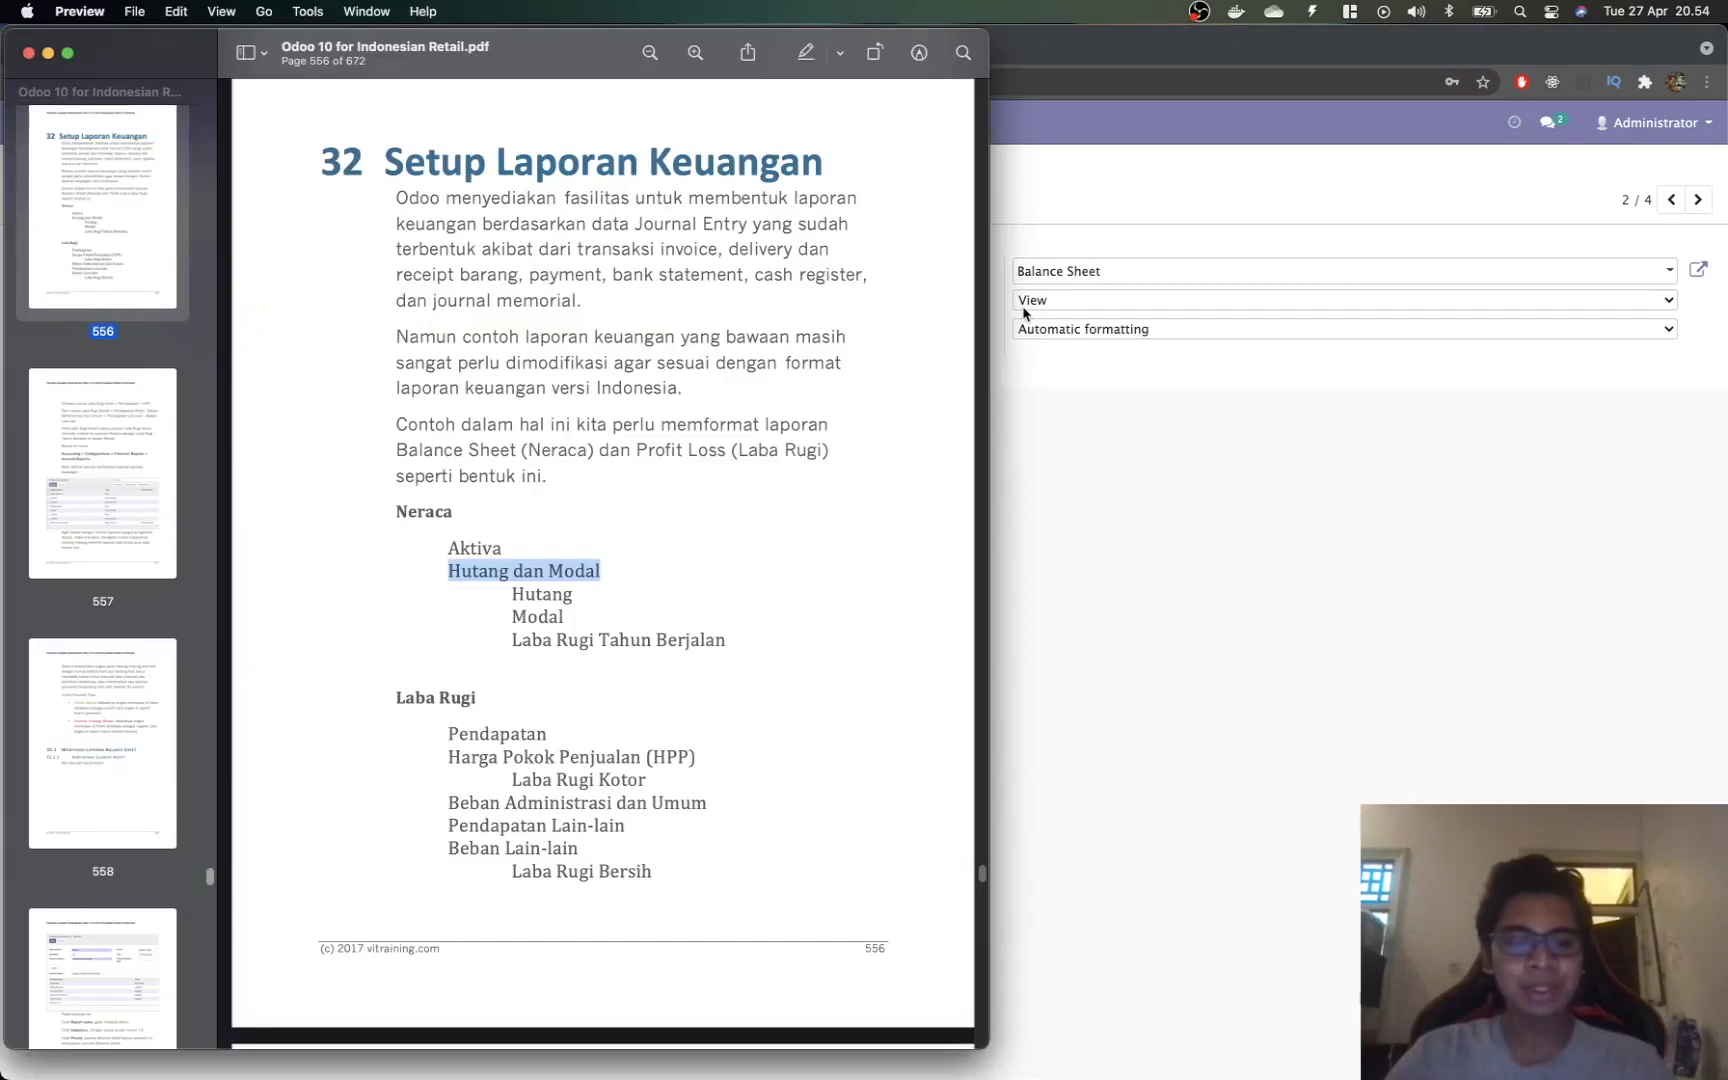
{"action": "scroll", "coordinate": [884, 400], "scroll_direction": "down", "scroll_amount": 20}
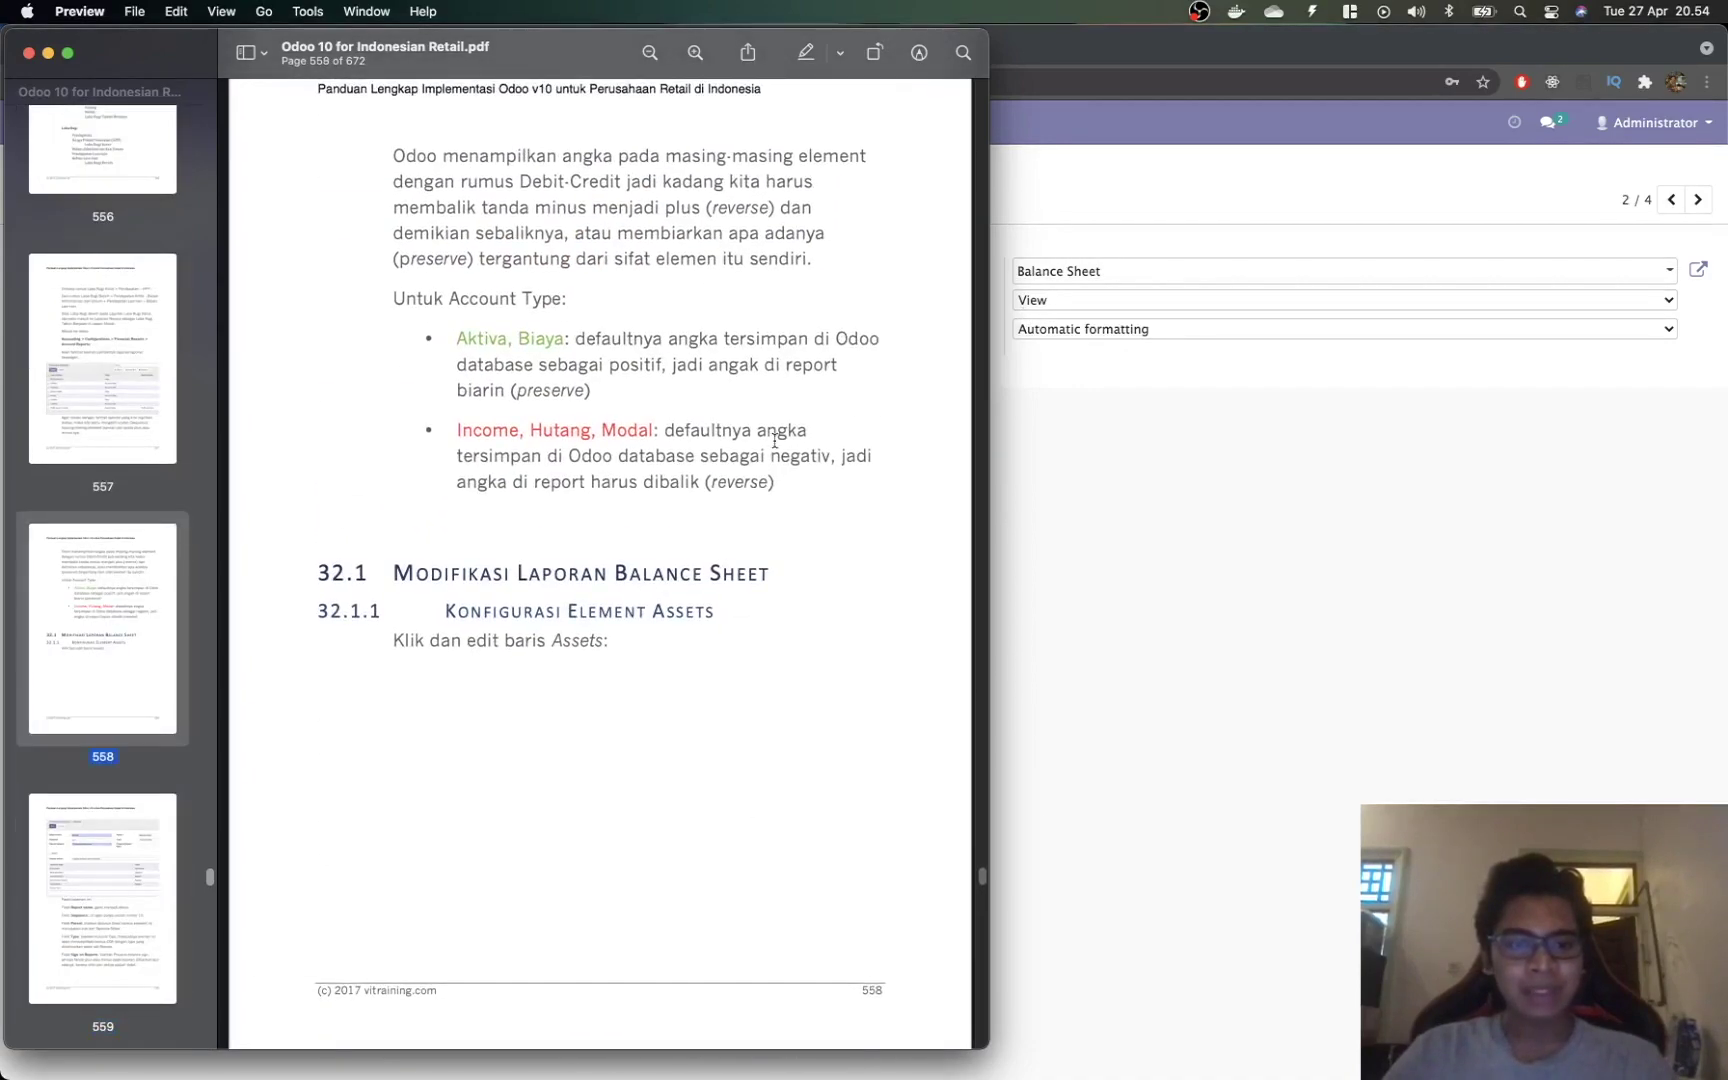
{"action": "scroll", "coordinate": [775, 440], "scroll_direction": "up", "scroll_amount": 20}
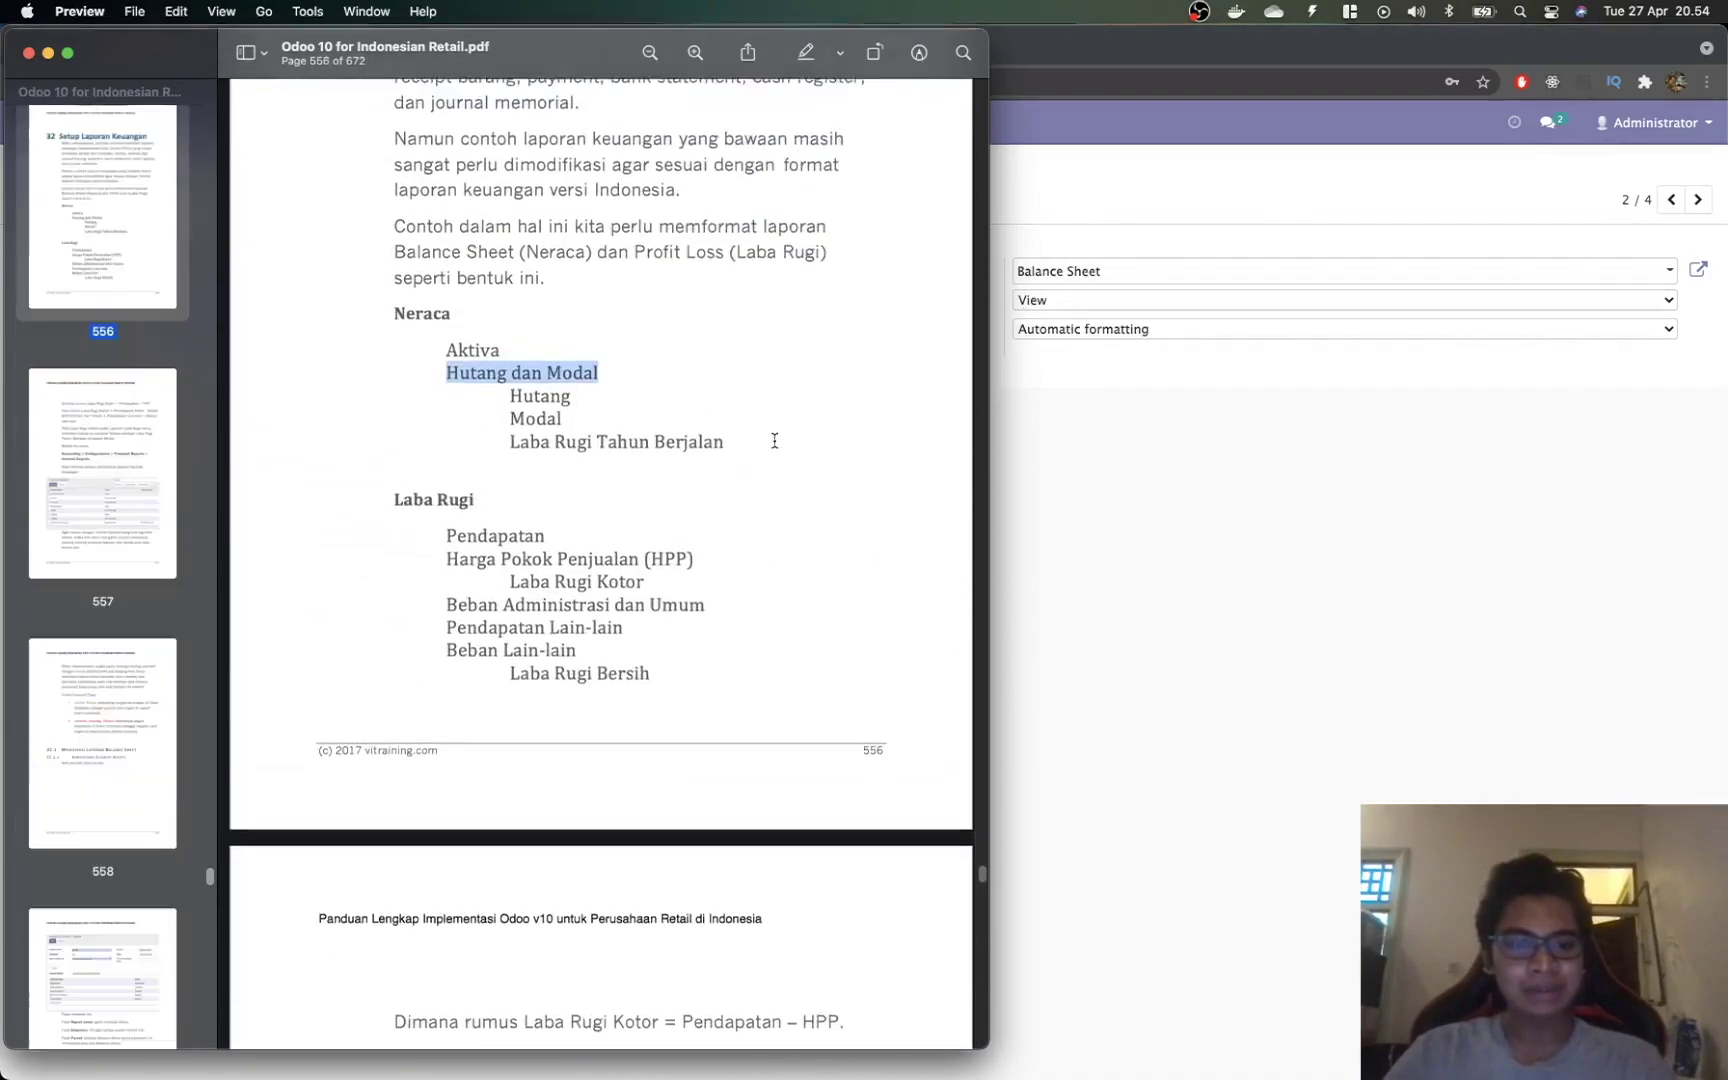
{"action": "scroll", "coordinate": [775, 440], "scroll_direction": "up", "scroll_amount": 1}
{"action": "key", "text": "super+Tab"}
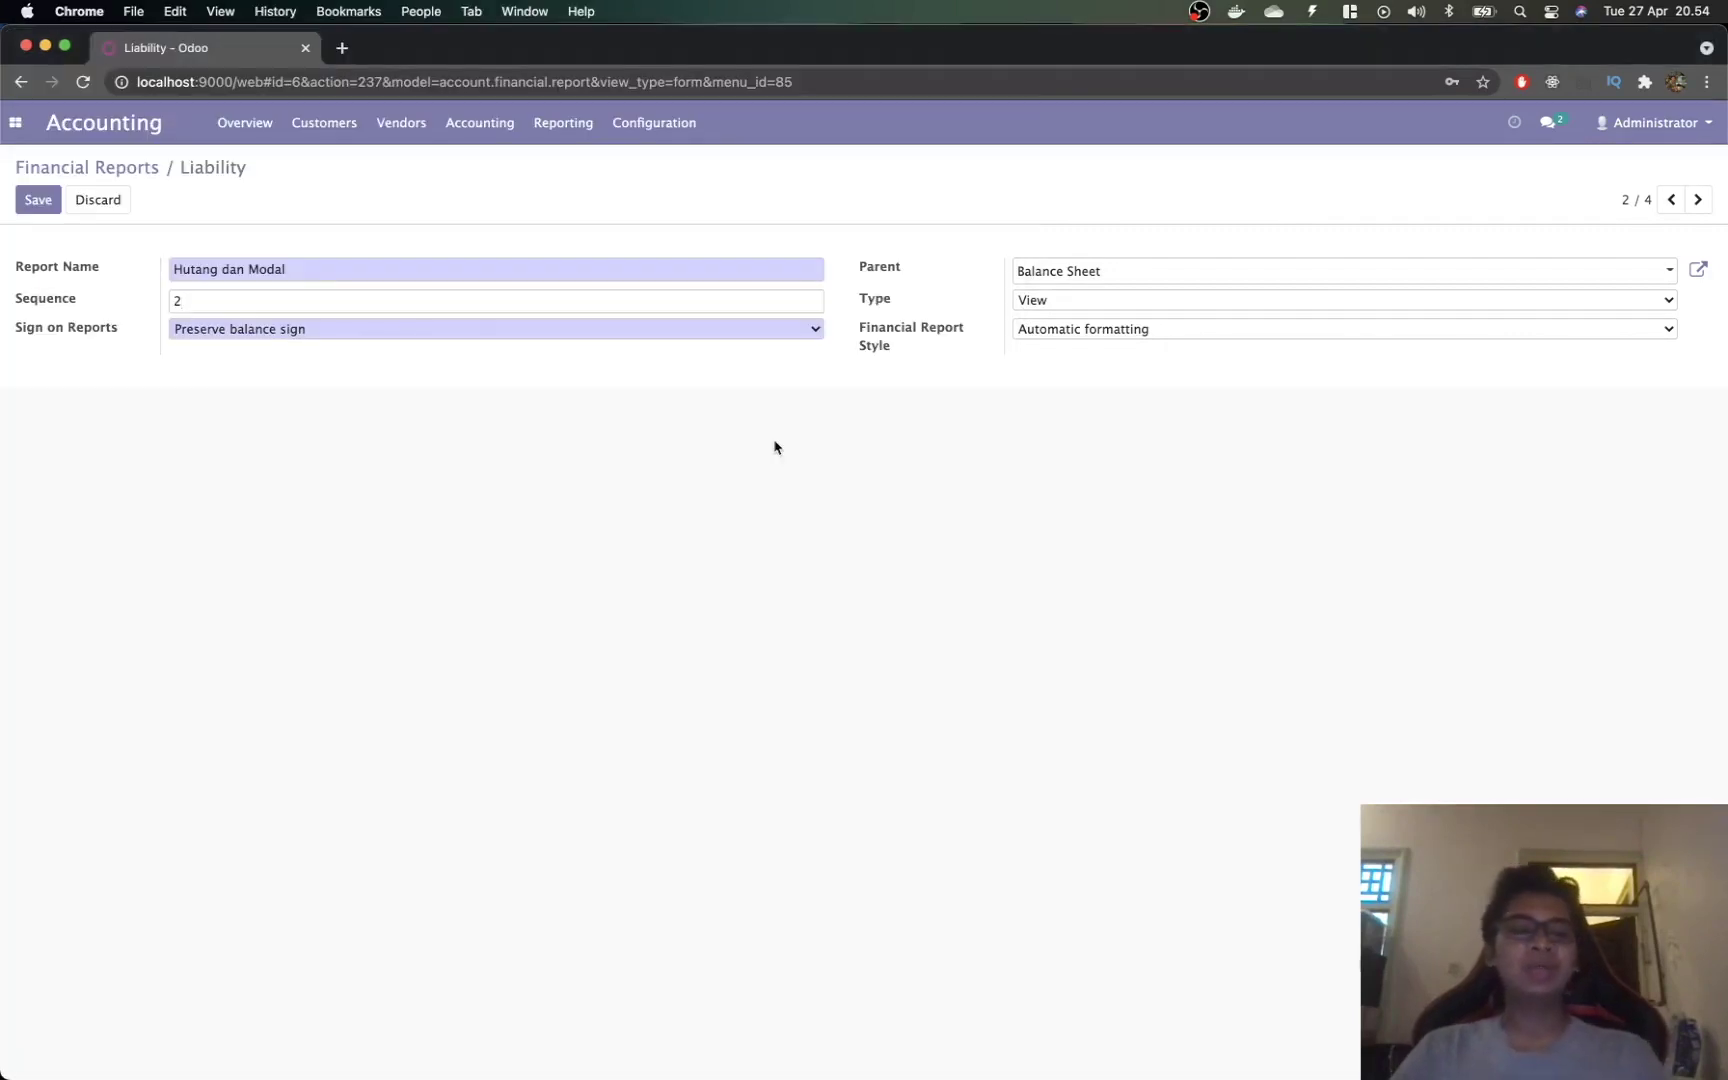
{"action": "key", "text": "super+Tab"}
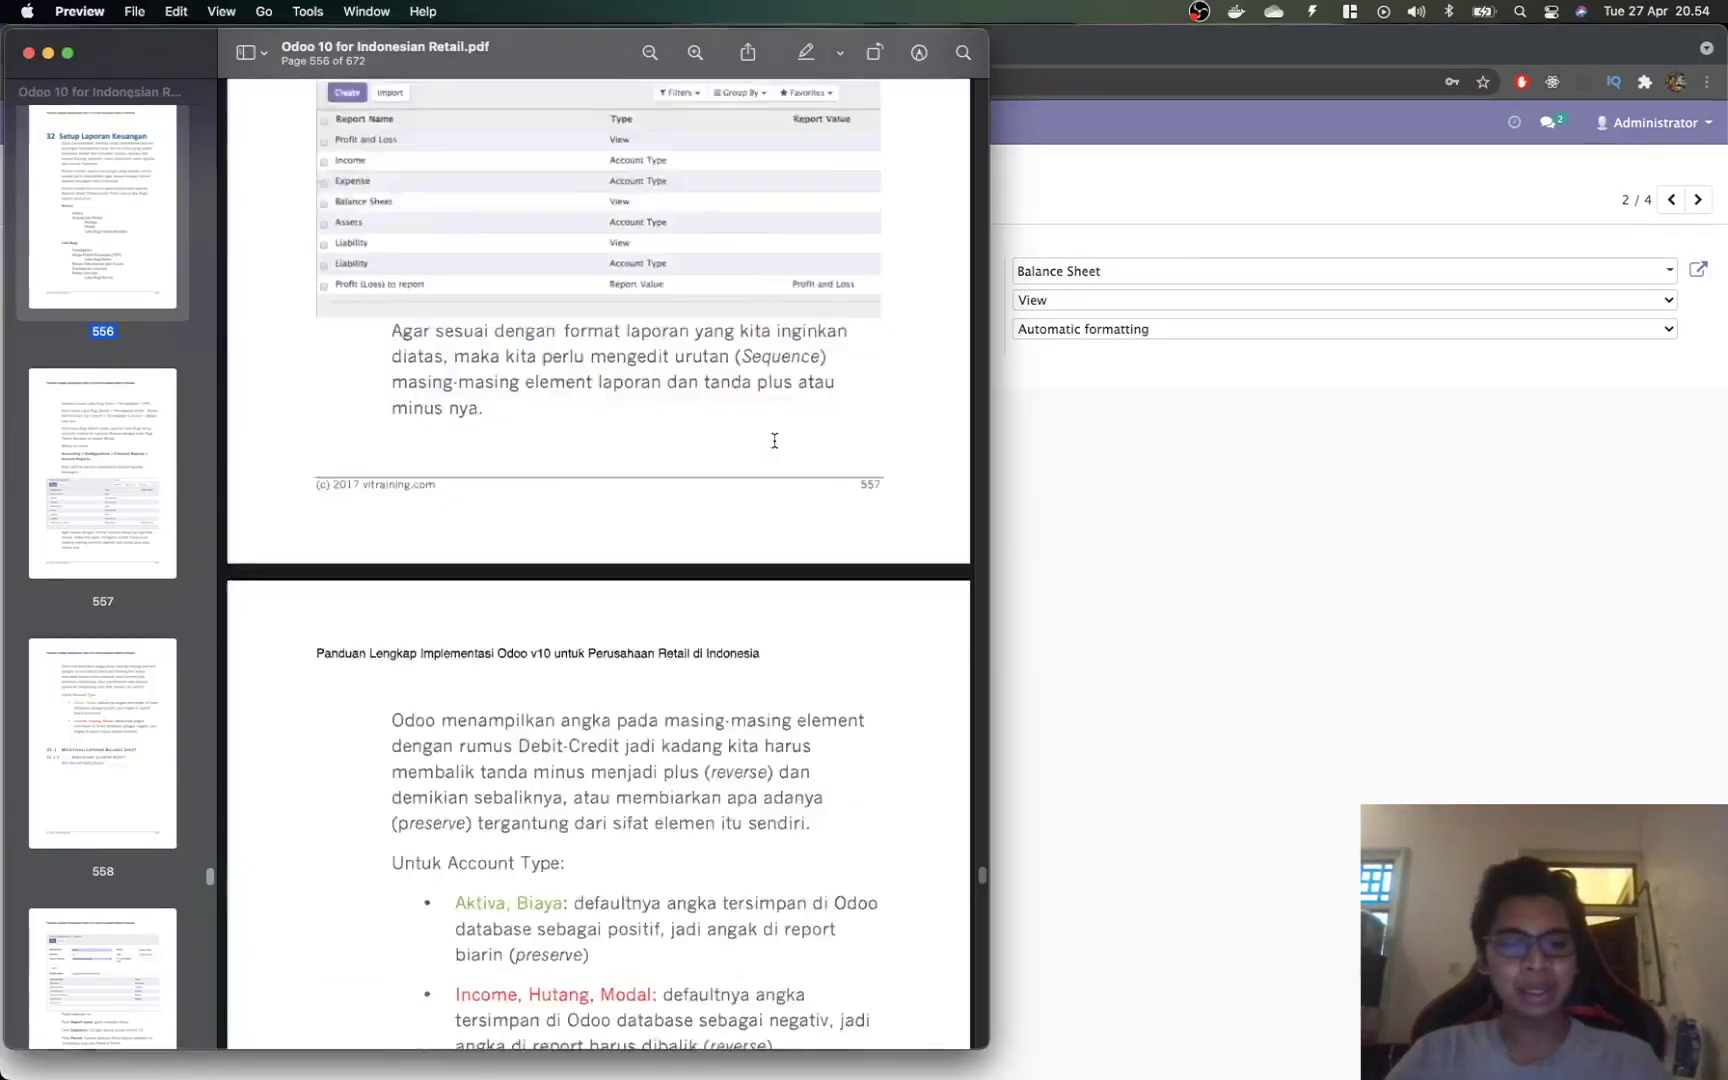
{"action": "scroll", "coordinate": [771, 440], "scroll_direction": "down", "scroll_amount": 5}
{"action": "scroll", "coordinate": [697, 818], "scroll_direction": "up", "scroll_amount": 15}
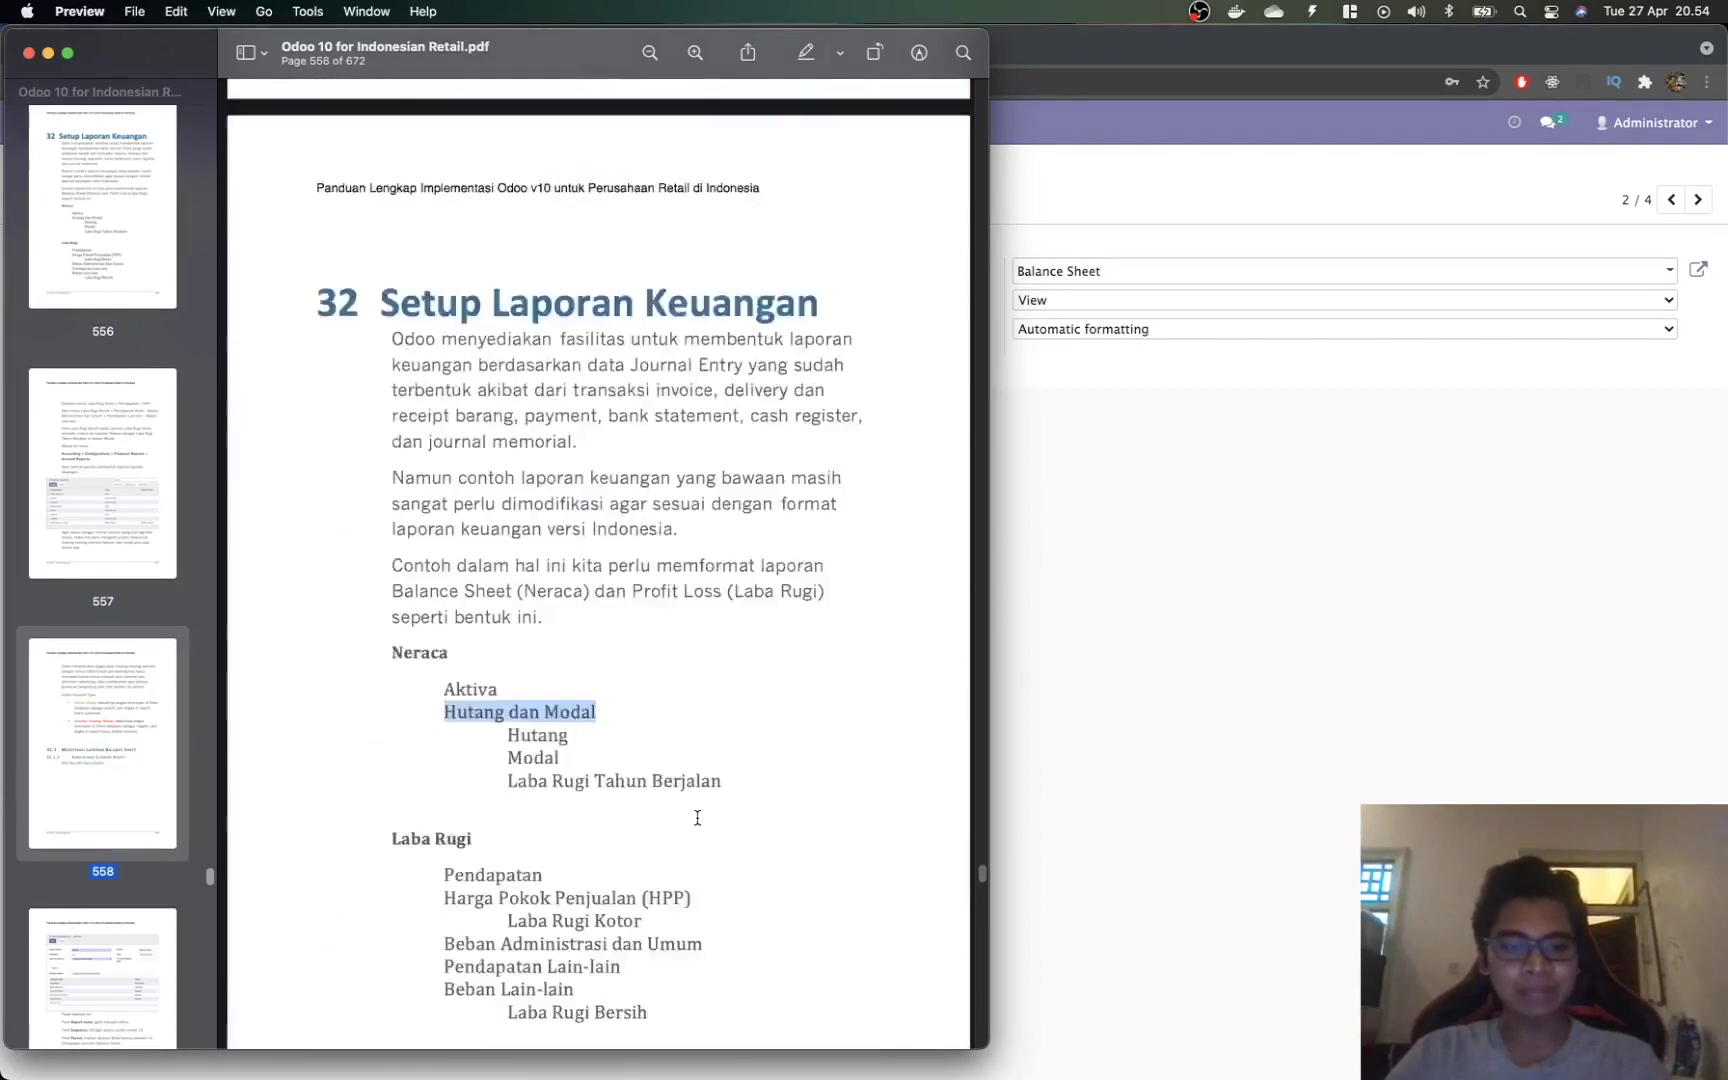
Step: Switch back to Odoo in Chrome and set the Hutang dan Modal line's sign on reports to Reverse balance sign
{"action": "key", "text": "super+Tab"}
{"action": "left_click", "coordinate": [510, 328]}
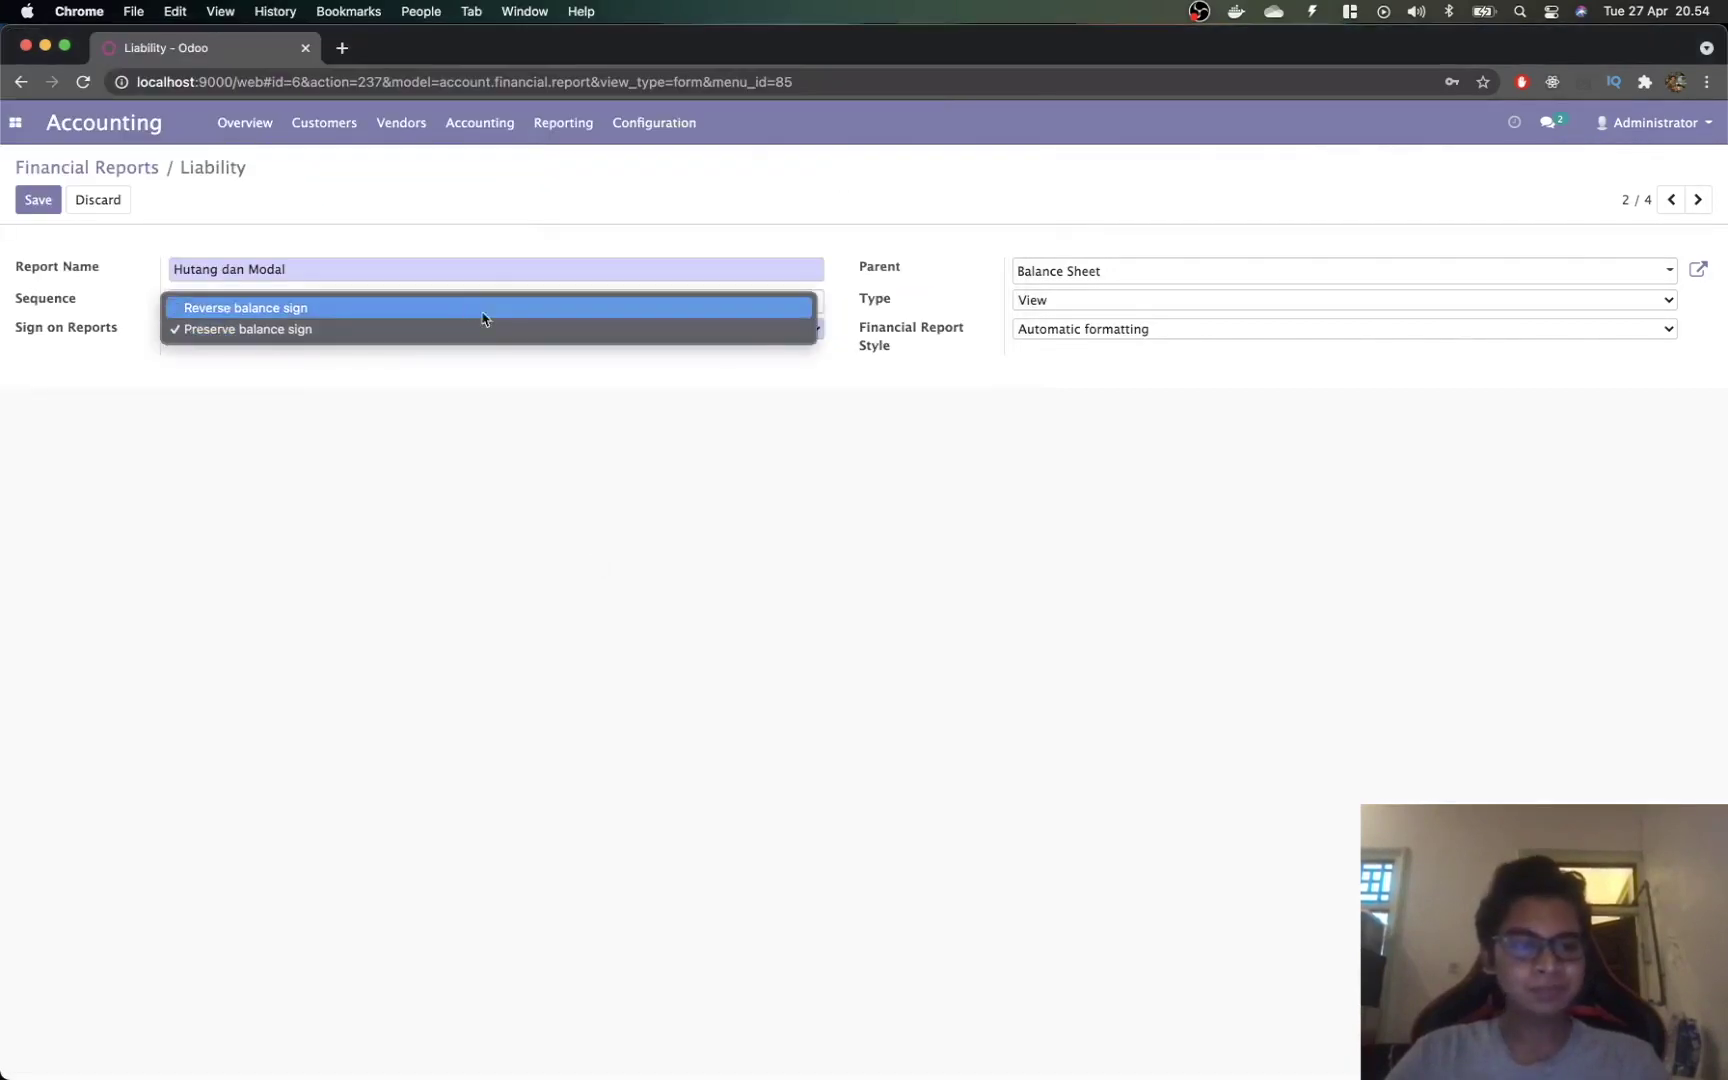
{"action": "left_click", "coordinate": [466, 310]}
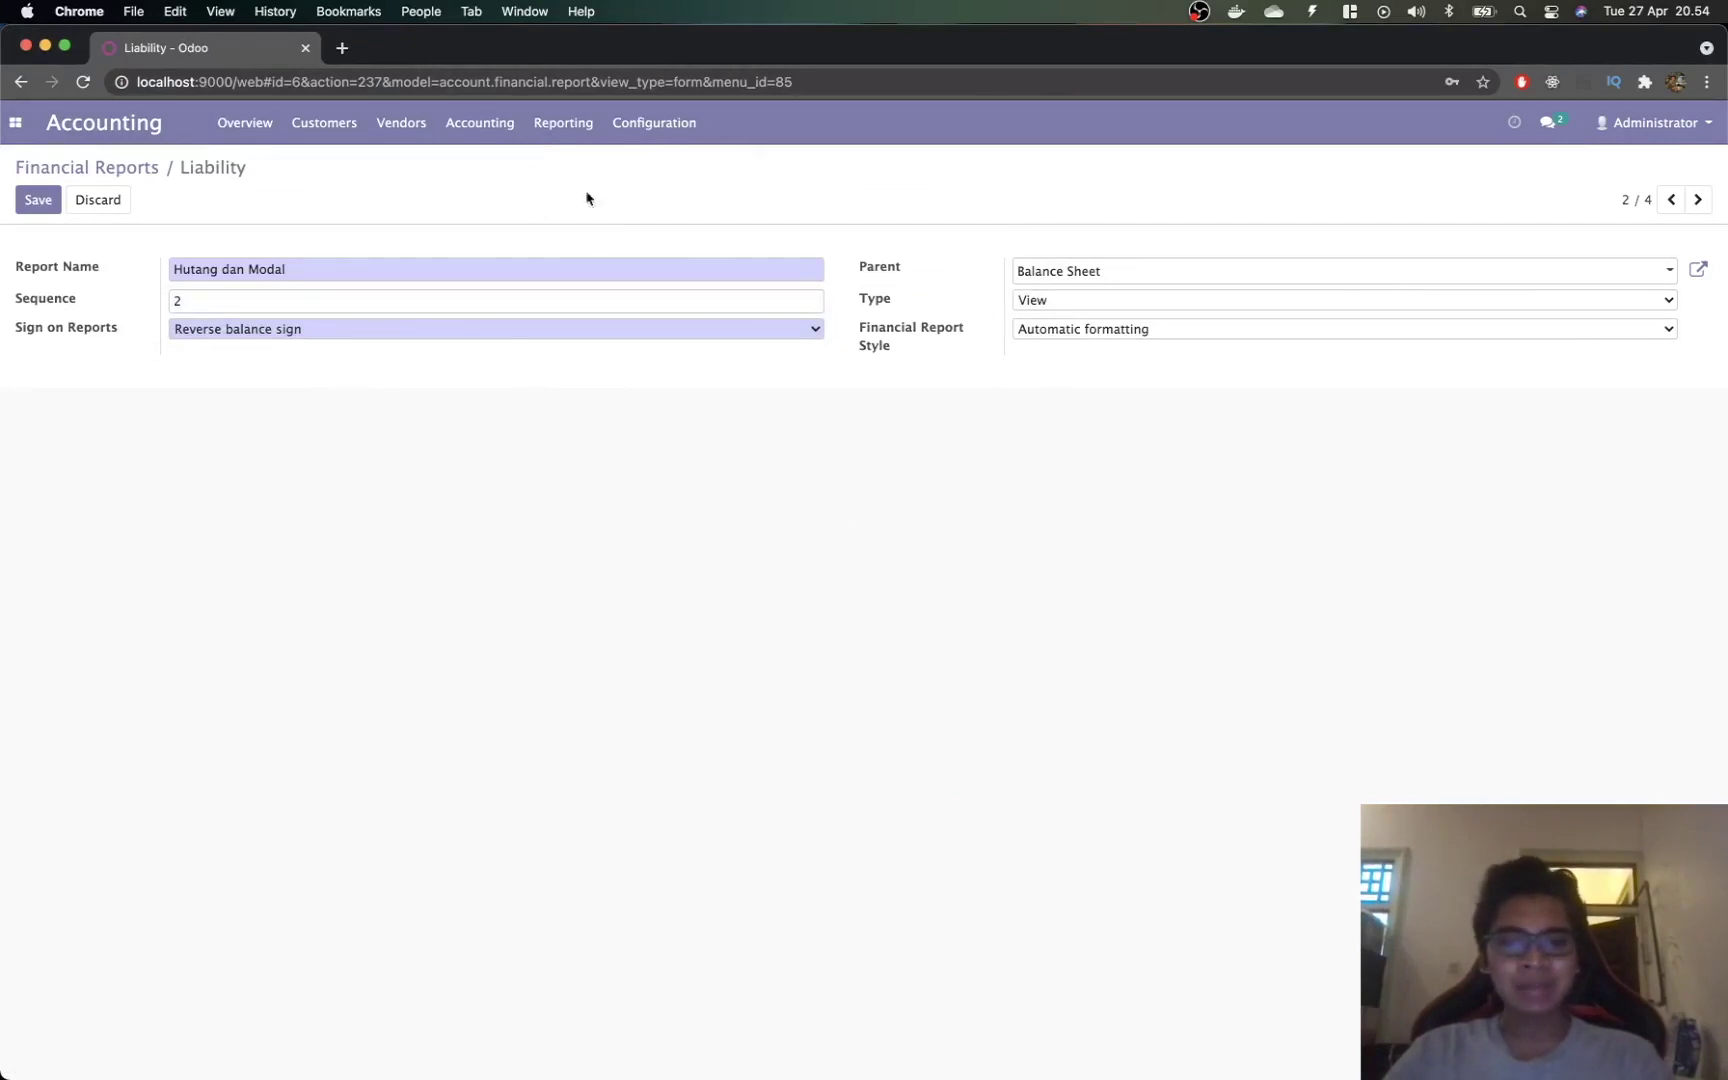
Step: Save the Hutang dan Modal line and expand its group in the Financial Reports list
{"action": "left_click", "coordinate": [38, 199]}
{"action": "left_click", "coordinate": [108, 167]}
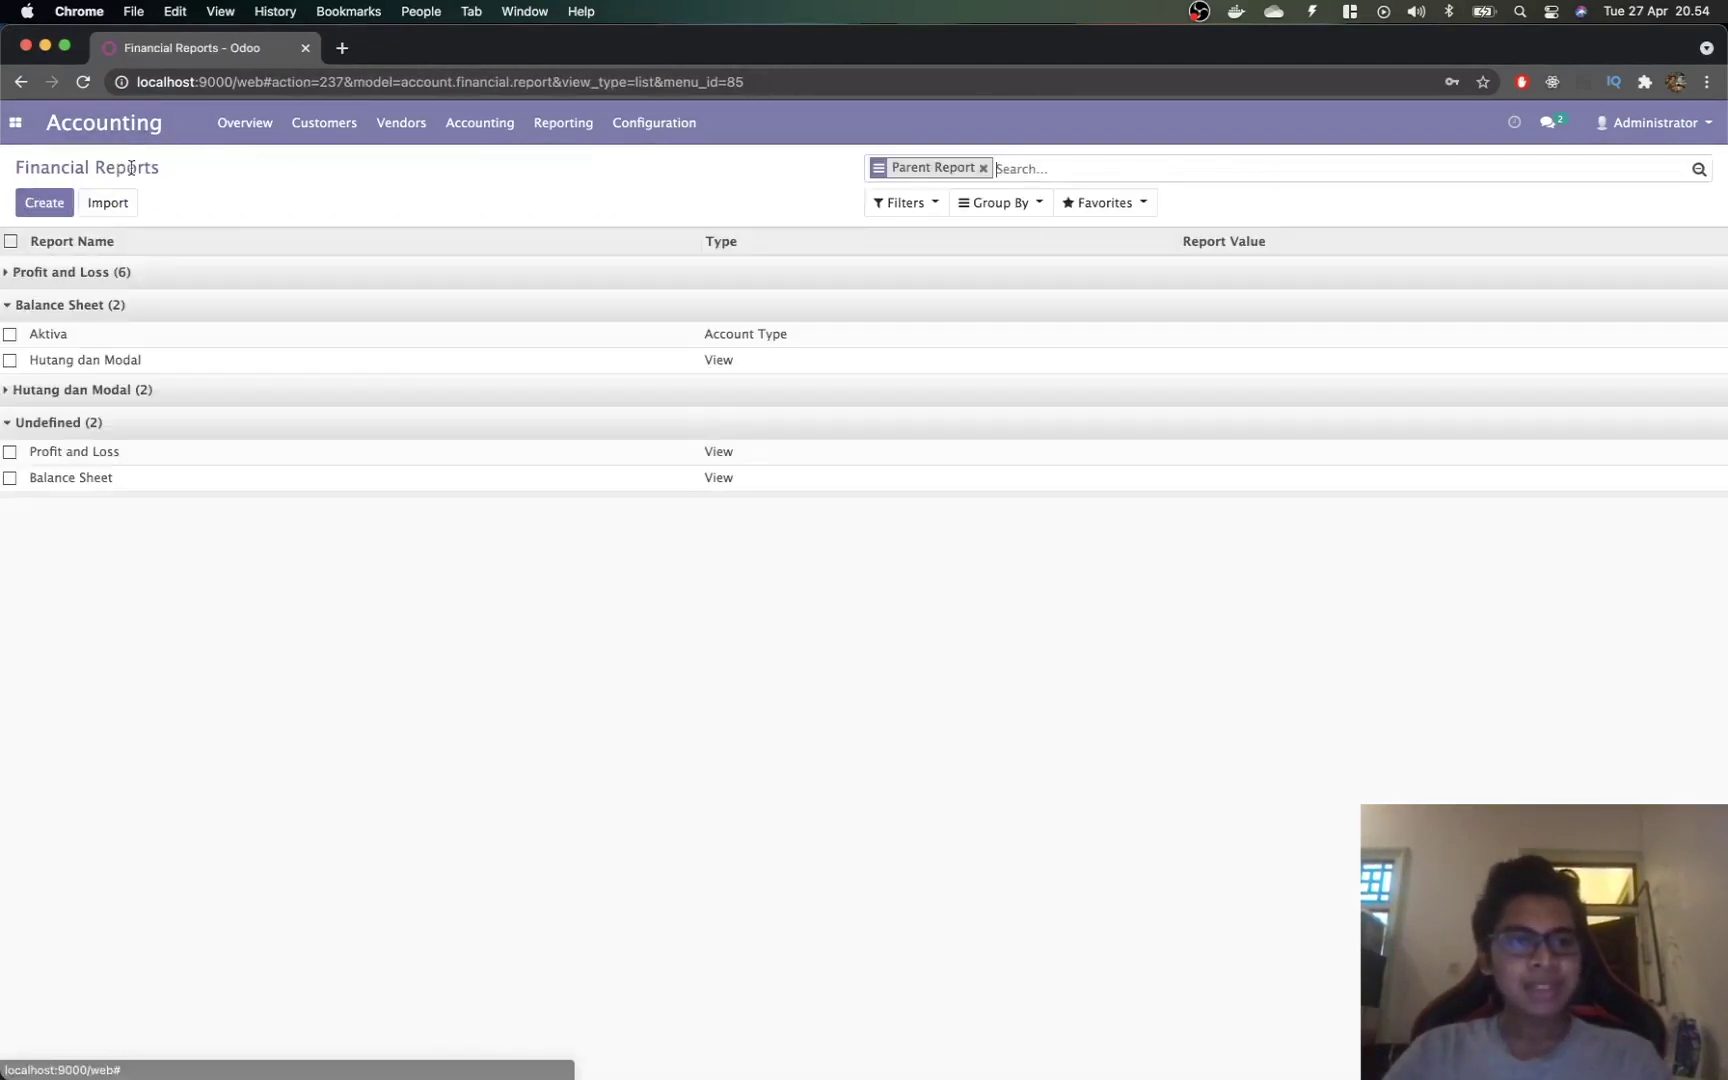
{"action": "left_click", "coordinate": [104, 392]}
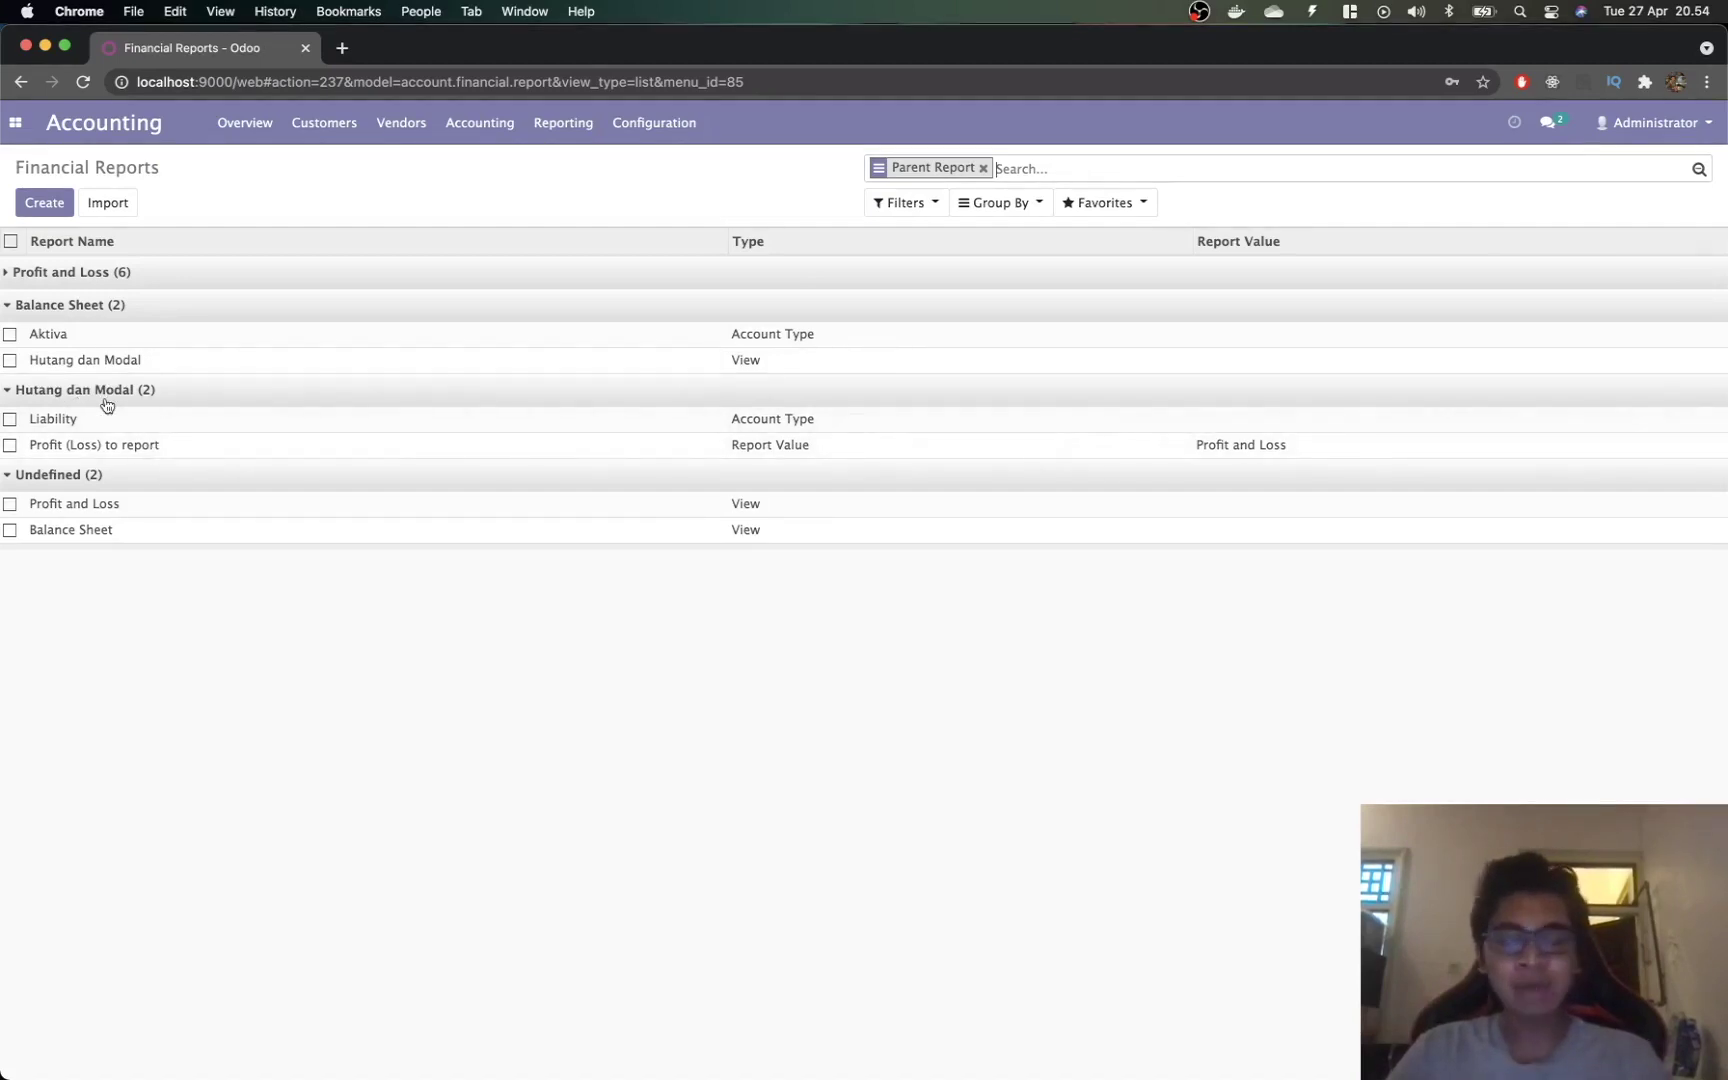
Step: Check the sub-lines of Hutang dan Modal in the guide PDF in Preview, and rename the Liability account-type line in Odoo as Hutang
{"action": "key", "text": "super+Tab"}
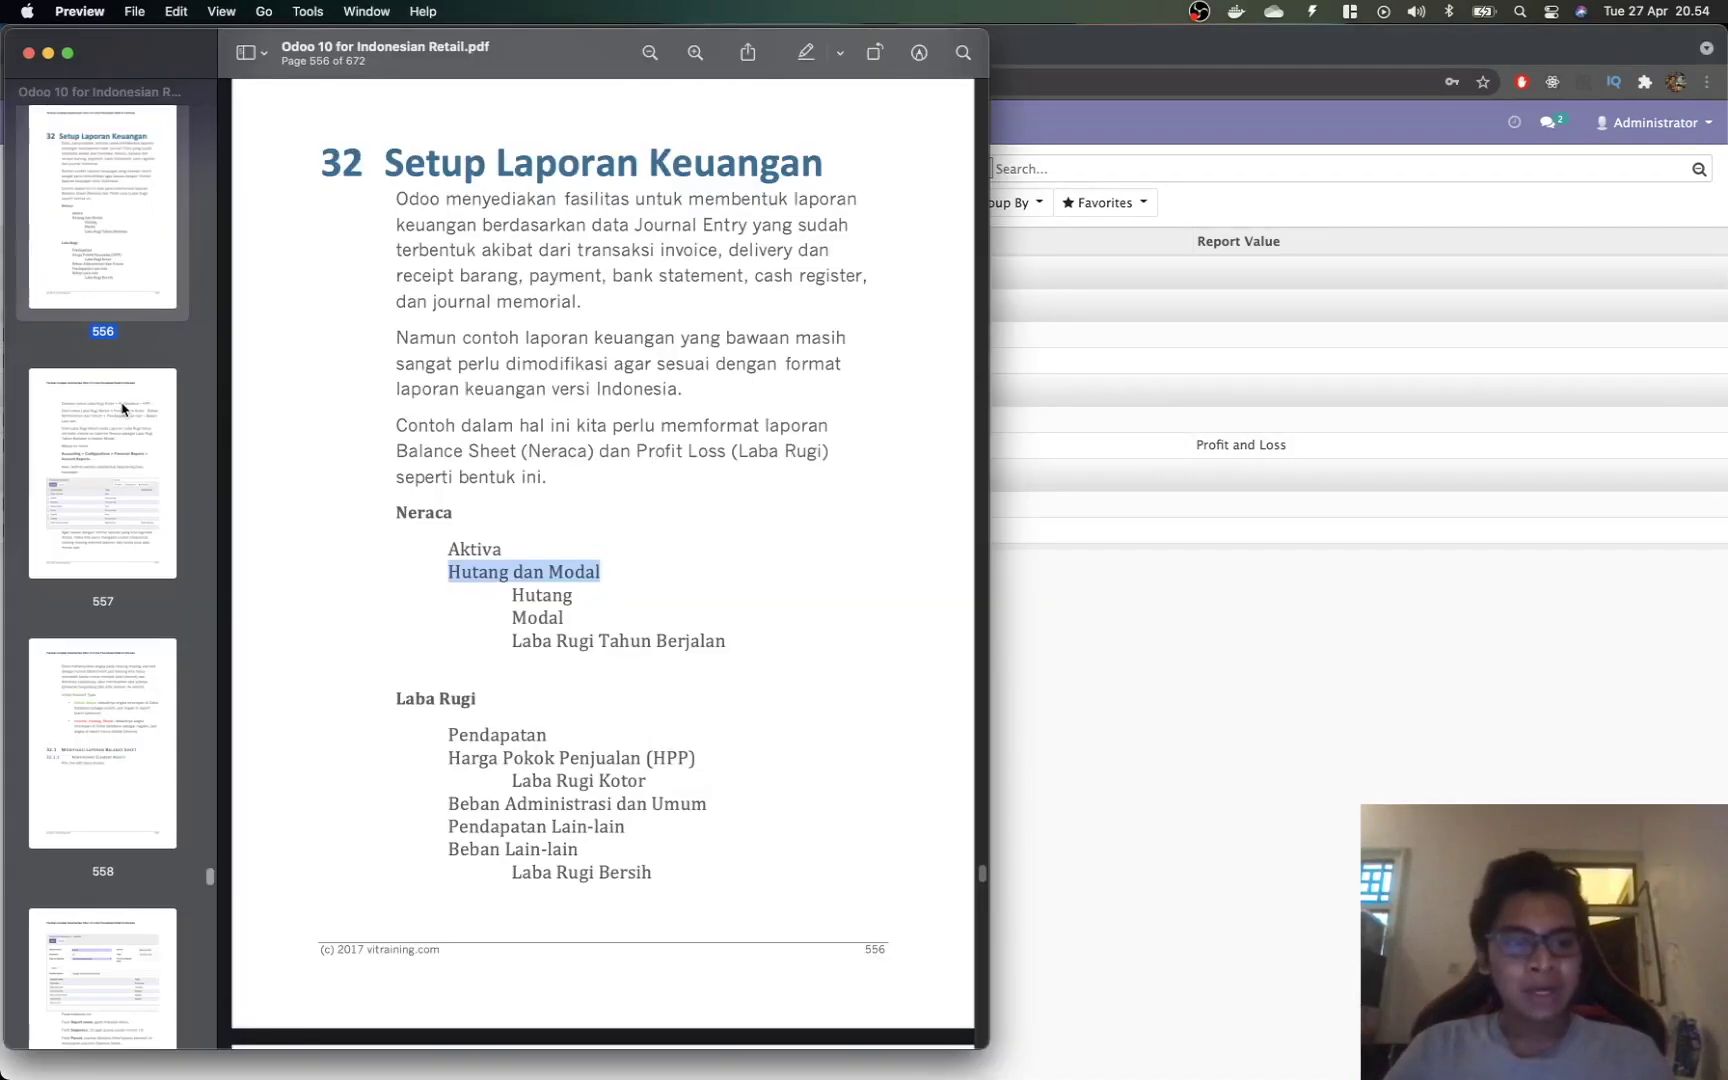
{"action": "left_click", "coordinate": [534, 600]}
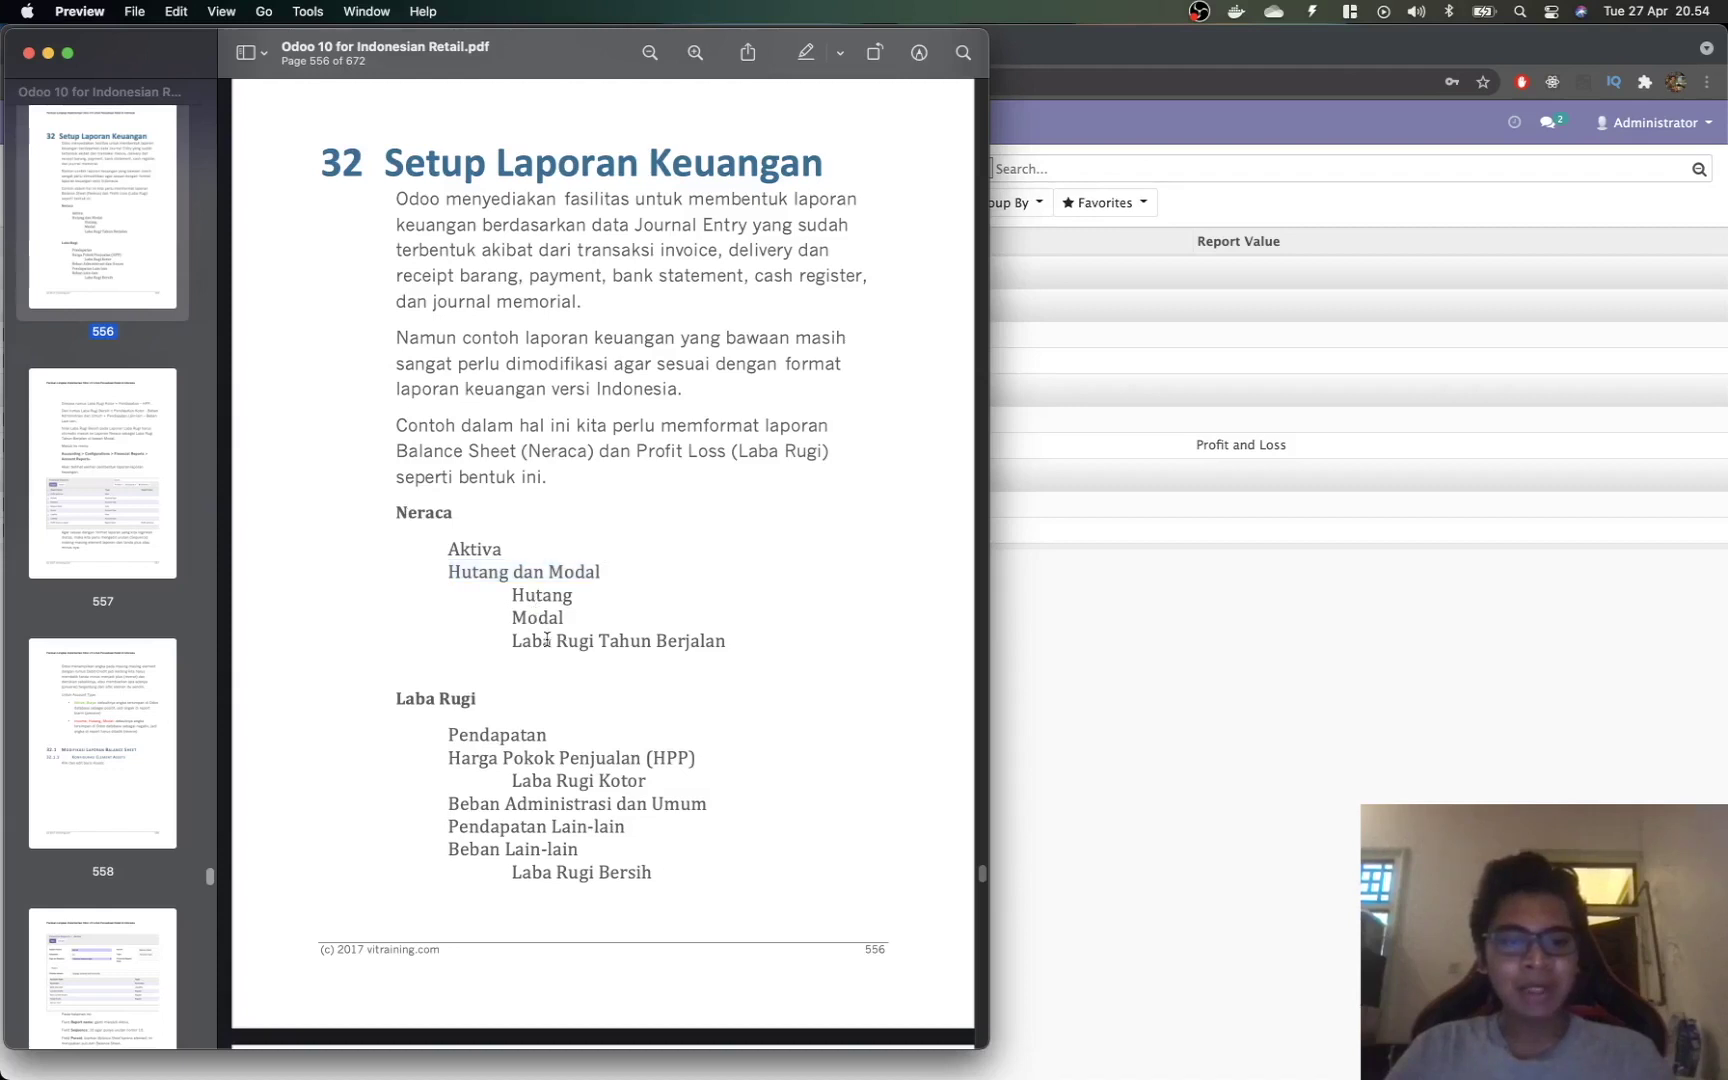
{"action": "key", "text": "super+Tab"}
{"action": "left_click", "coordinate": [87, 422]}
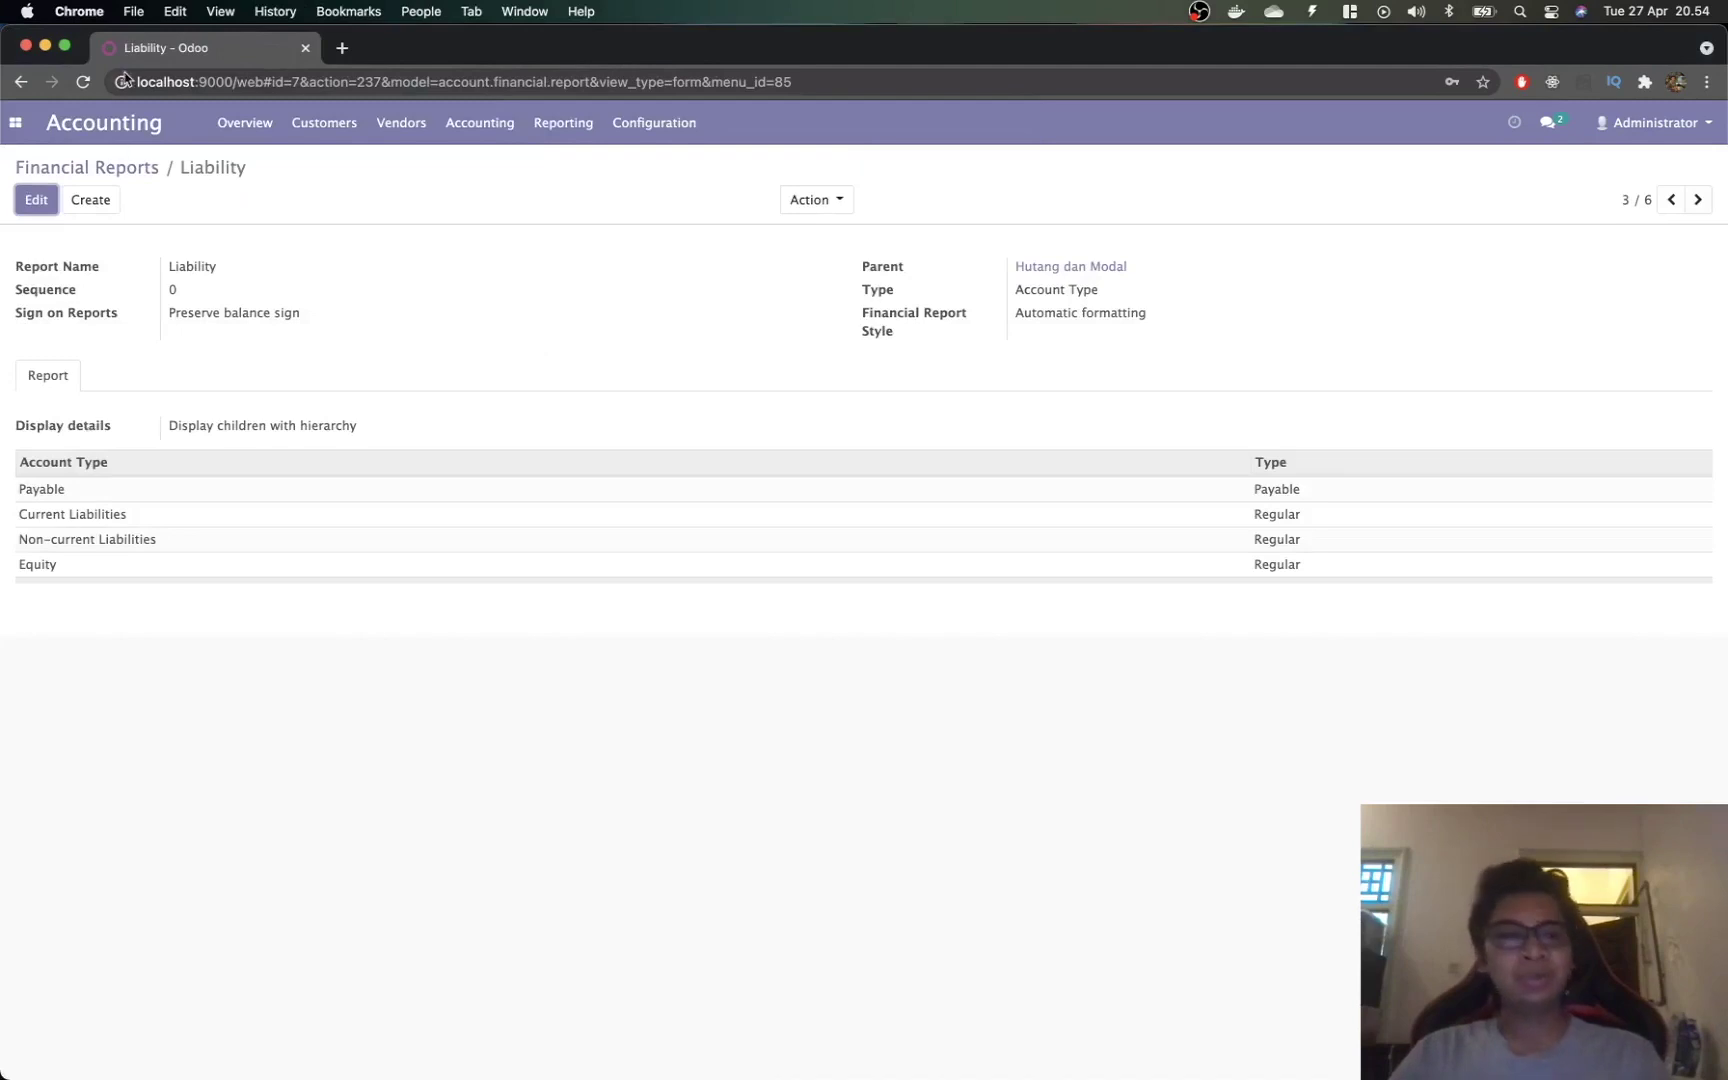
{"action": "left_click", "coordinate": [38, 202]}
{"action": "key", "text": "super+a"}
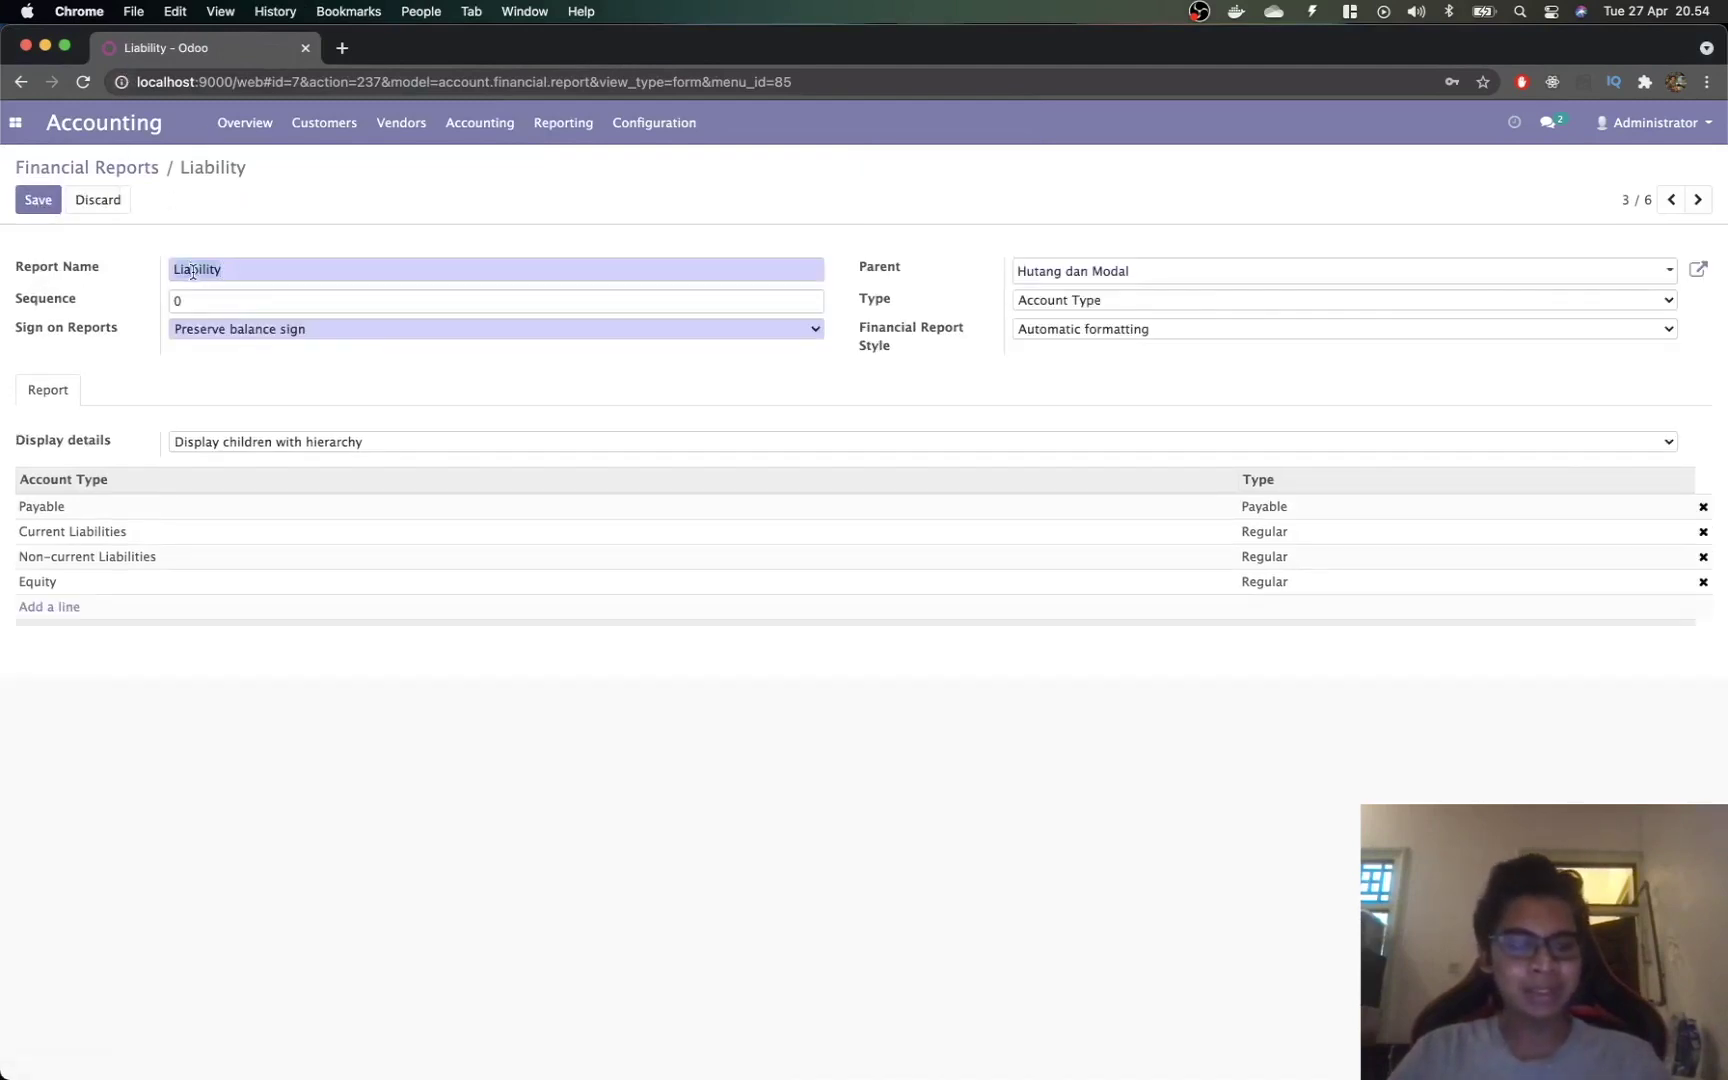
{"action": "type", "text": "Hutang"}
Step: Check the line order in the guide PDF and set the Hutang line's sequence to 3 in Odoo
{"action": "key", "text": "super+Tab"}
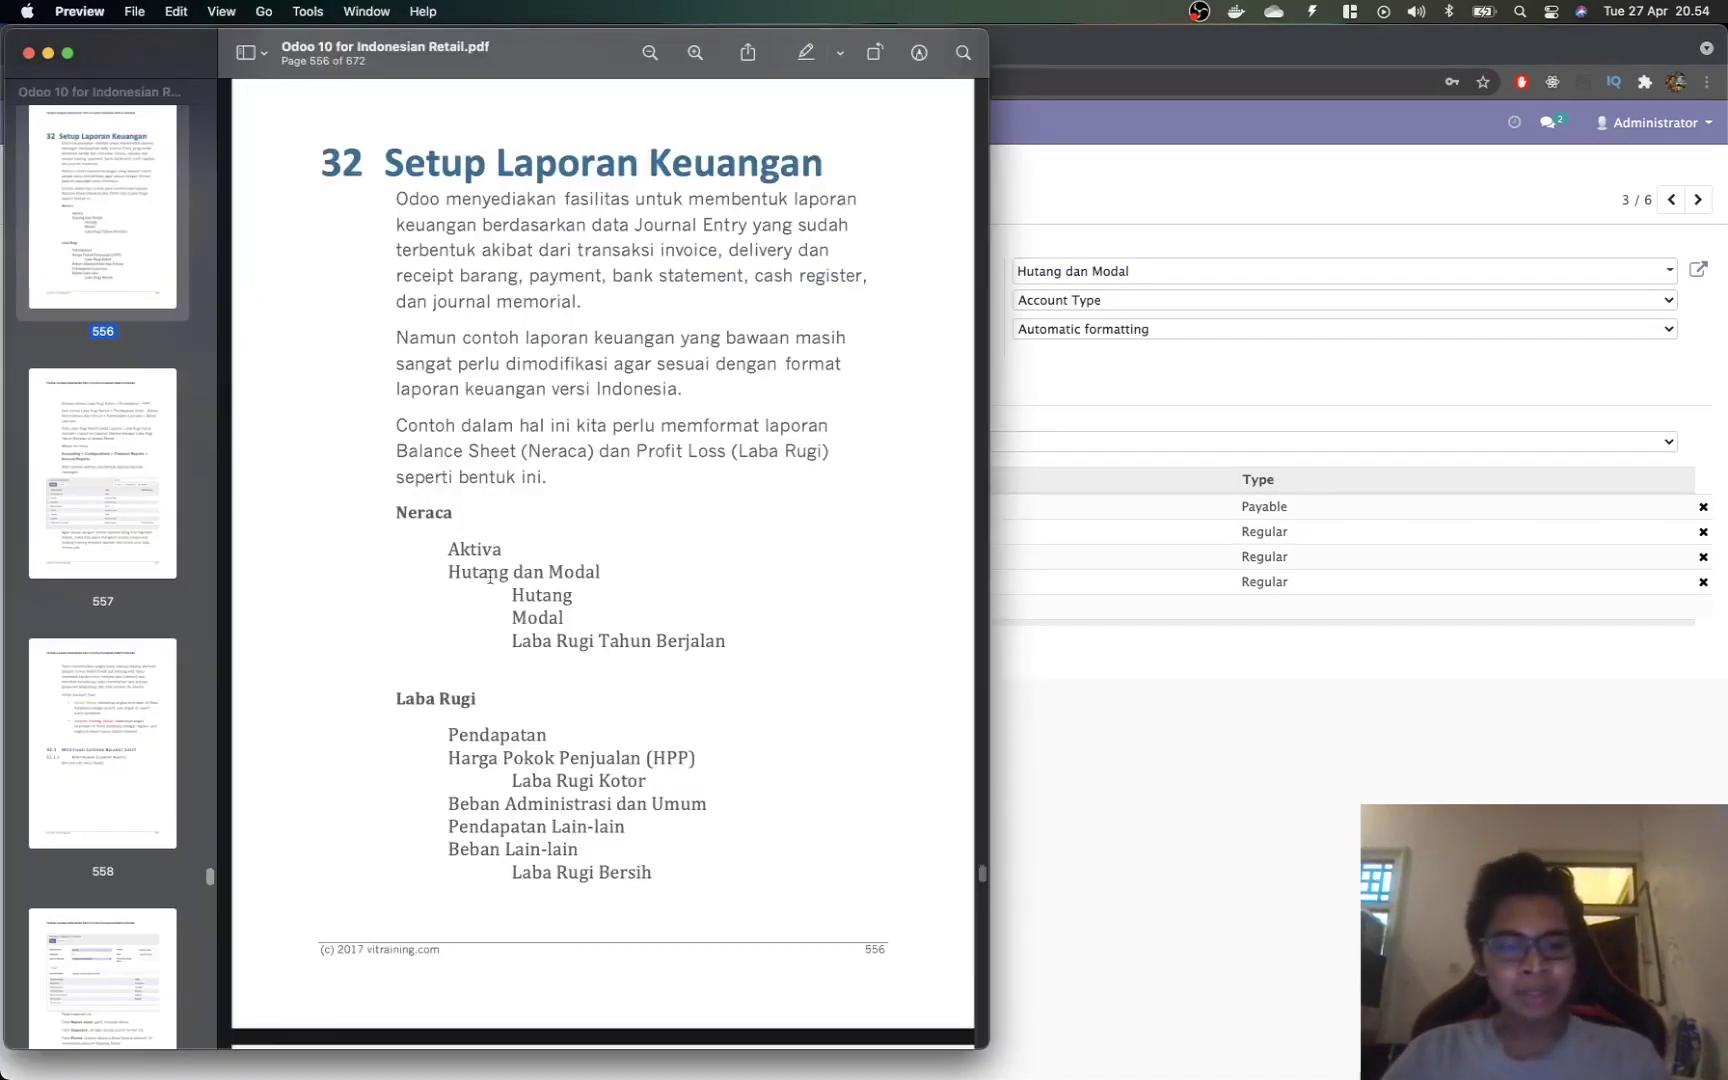
{"action": "key", "text": "super+Tab"}
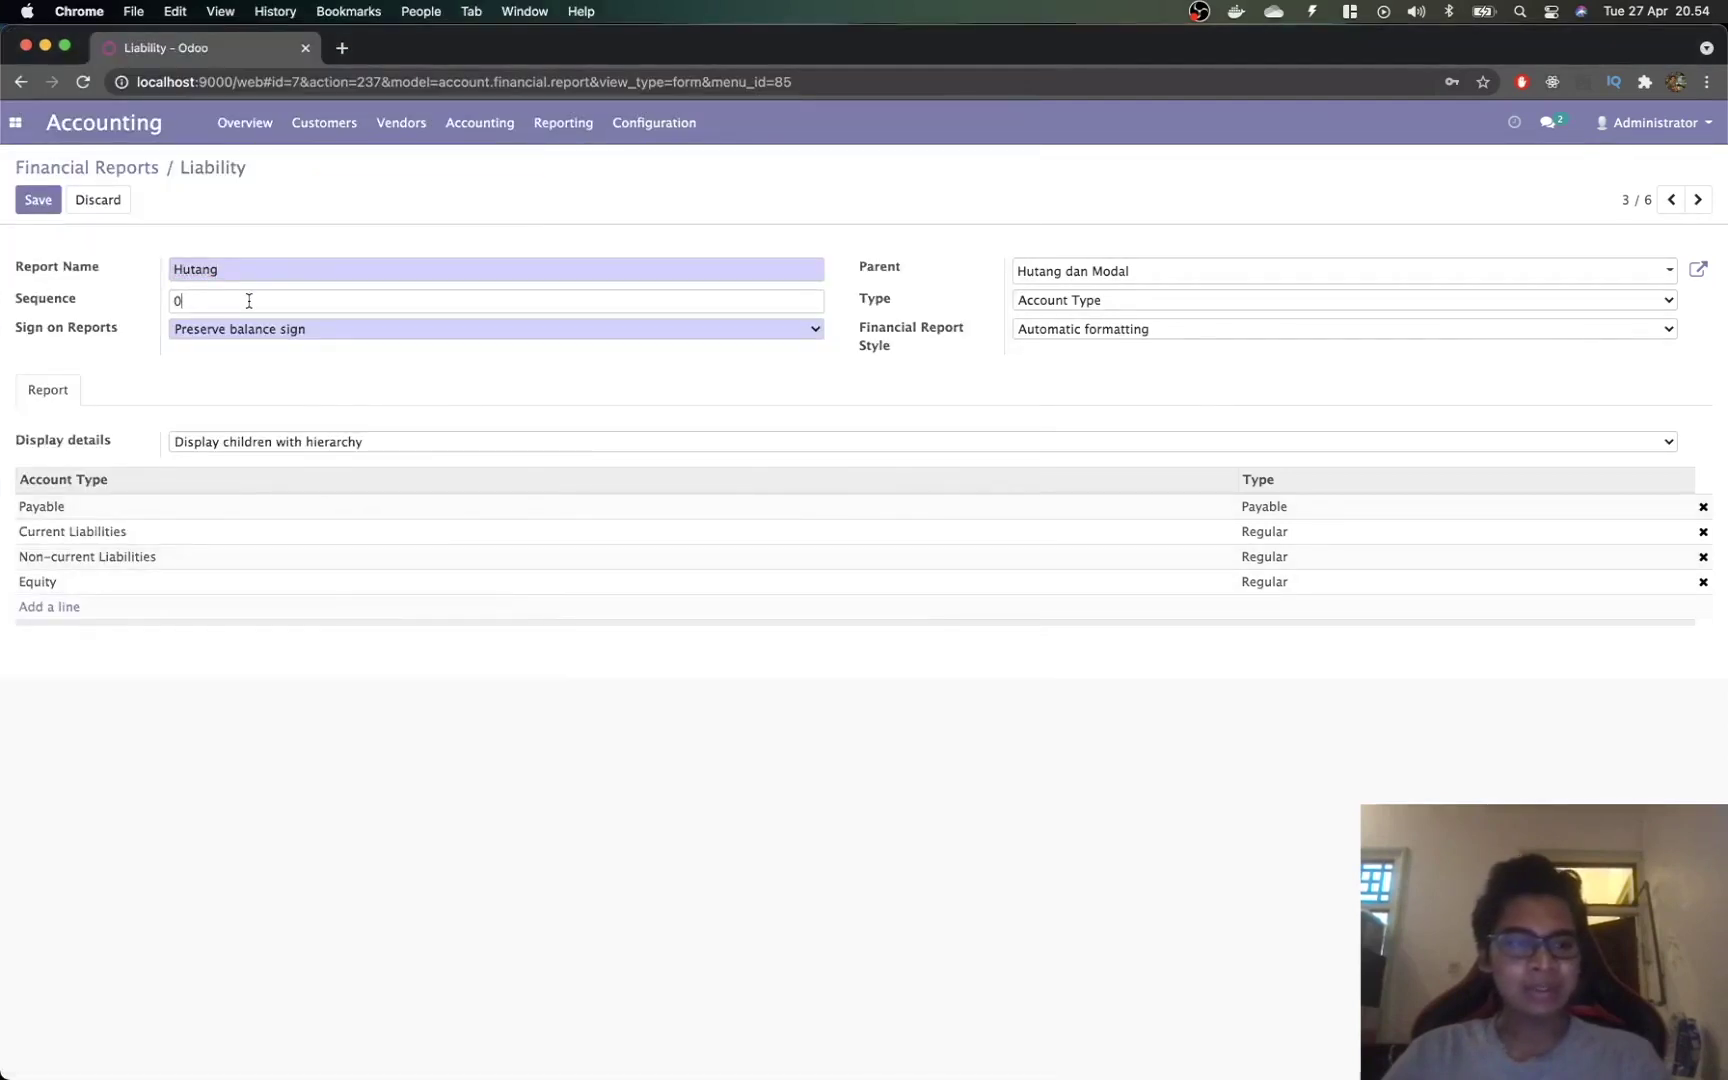
{"action": "key", "text": "BackSpace"}
{"action": "type", "text": "3"}
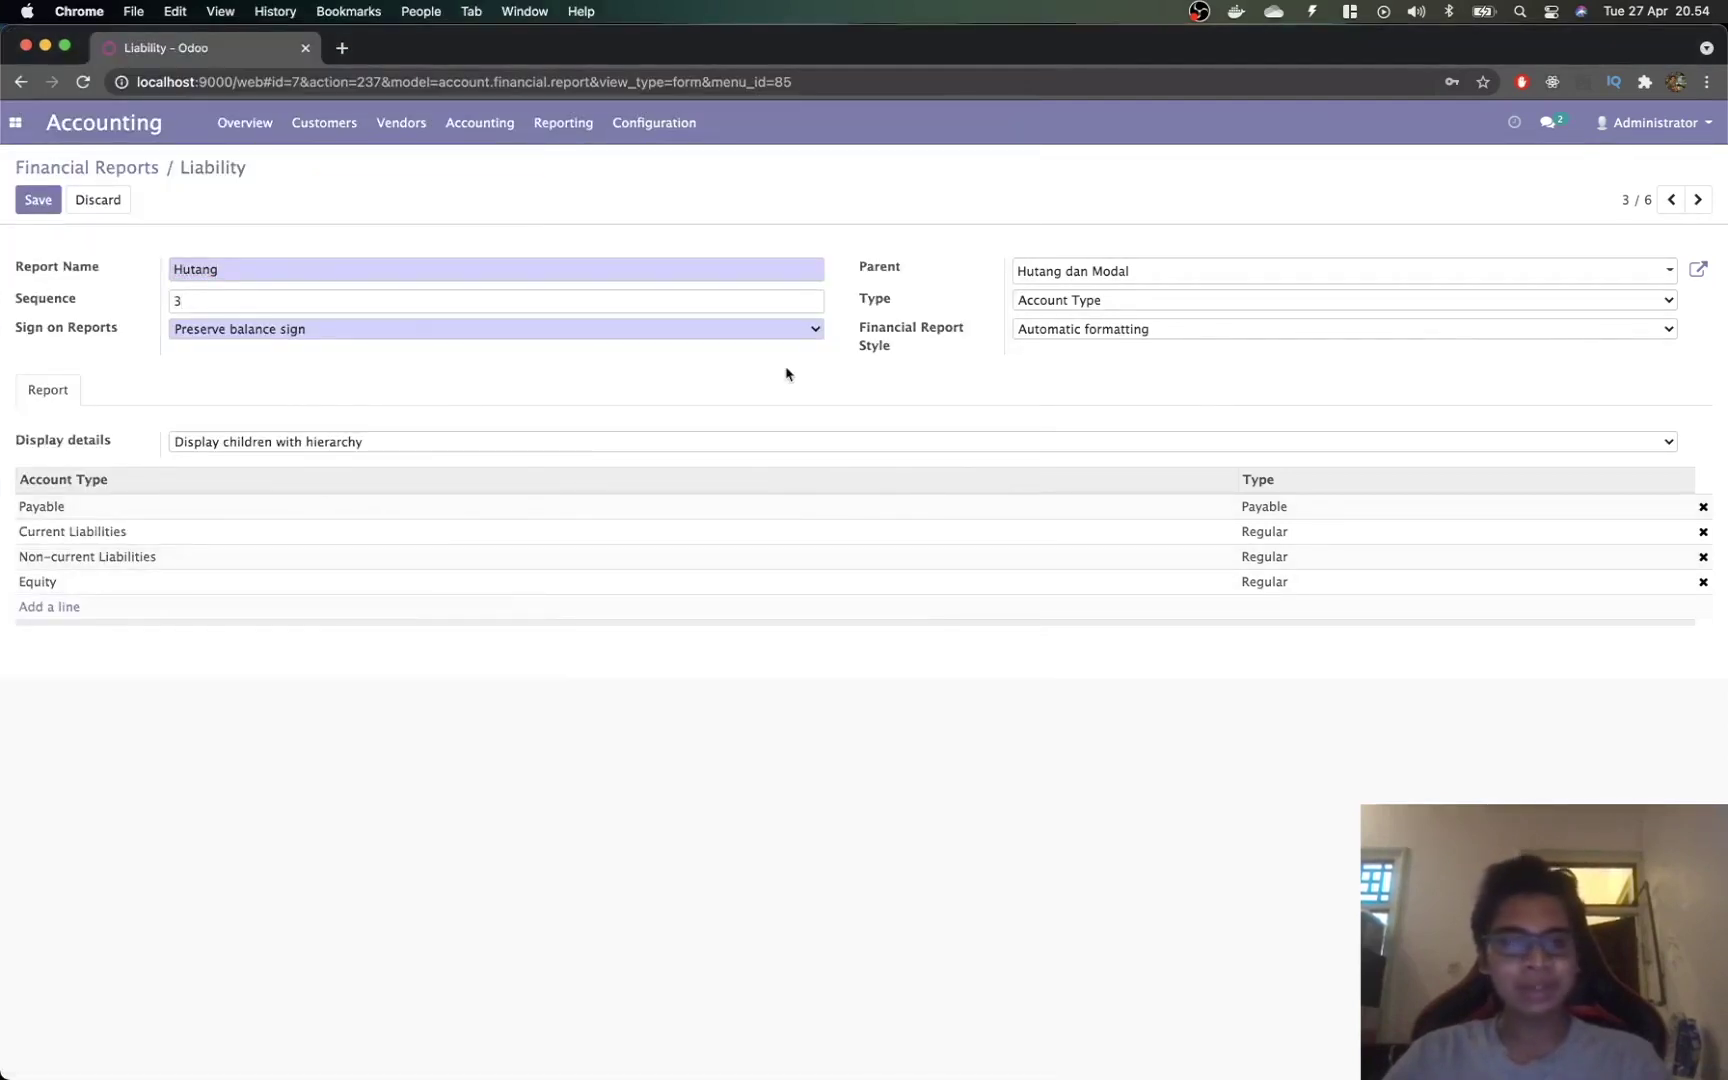
Step: Set the Hutang line's sign on reports to Reverse balance sign and check it against the sign rule in the guide PDF
{"action": "left_click", "coordinate": [505, 339]}
{"action": "left_click", "coordinate": [447, 309]}
{"action": "key", "text": "super+Tab"}
{"action": "scroll", "coordinate": [447, 308], "scroll_direction": "down", "scroll_amount": 20}
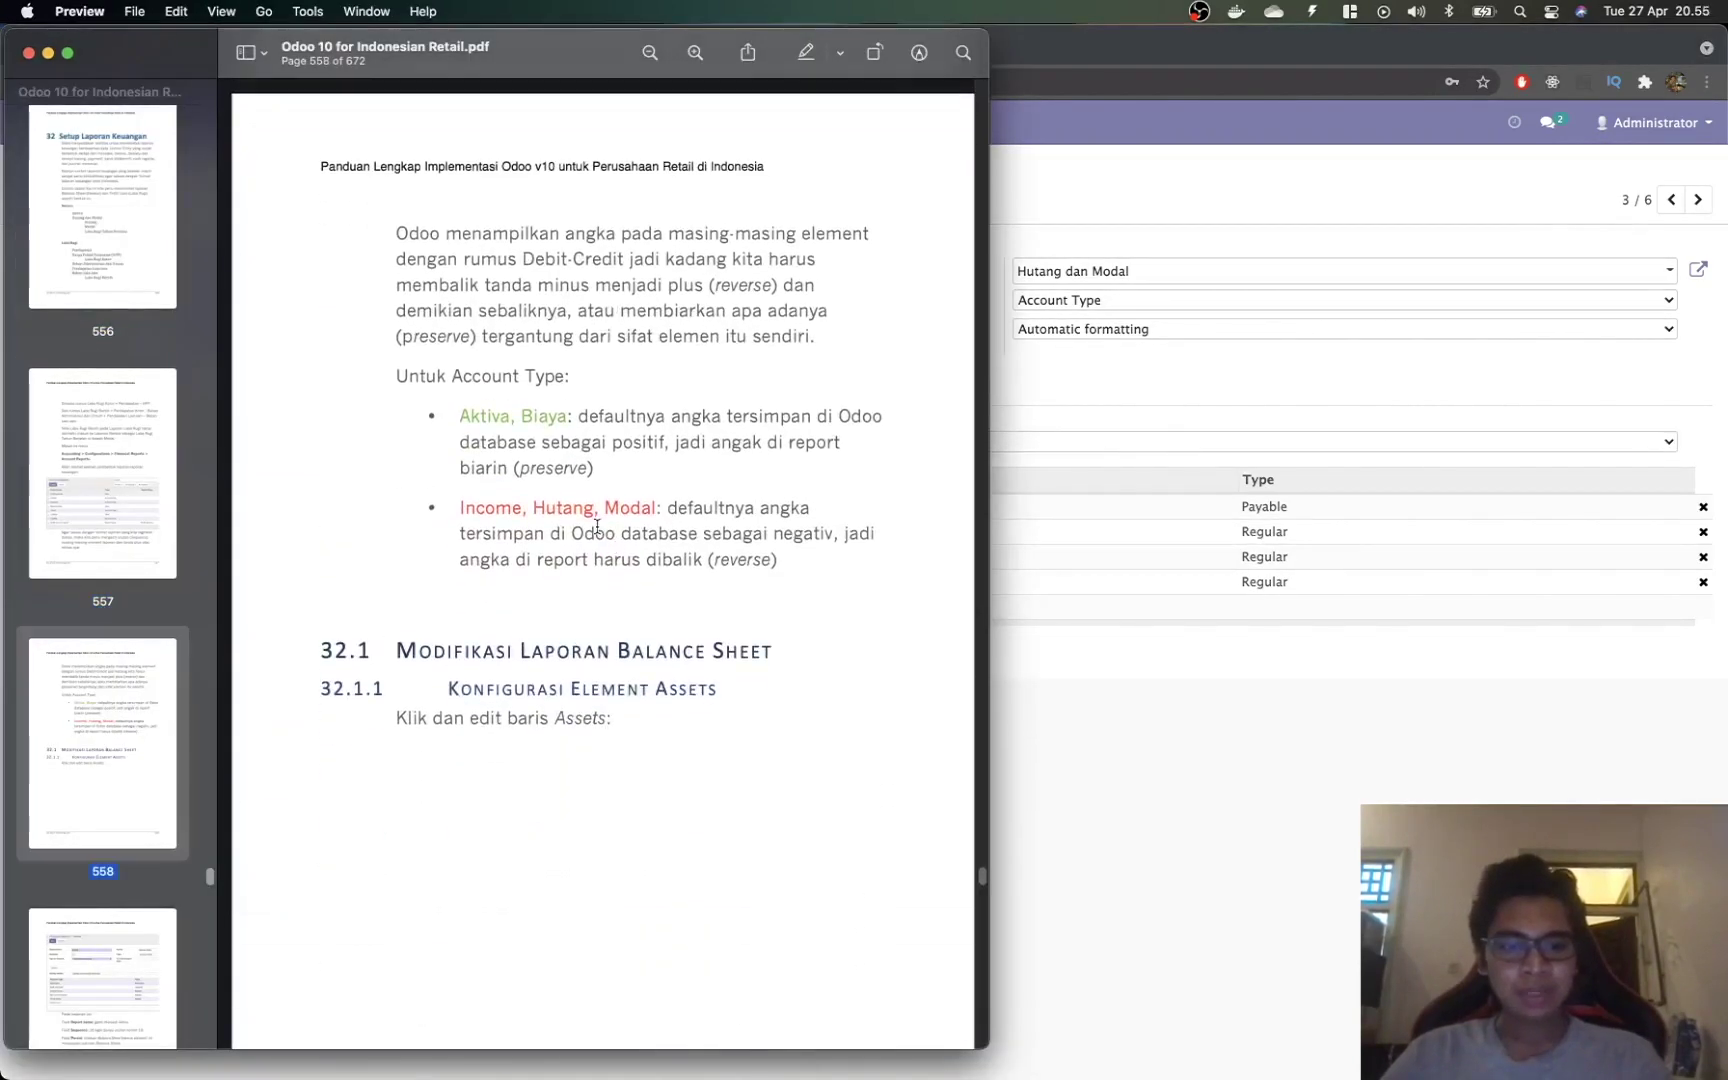
{"action": "scroll", "coordinate": [752, 520], "scroll_direction": "up", "scroll_amount": 10}
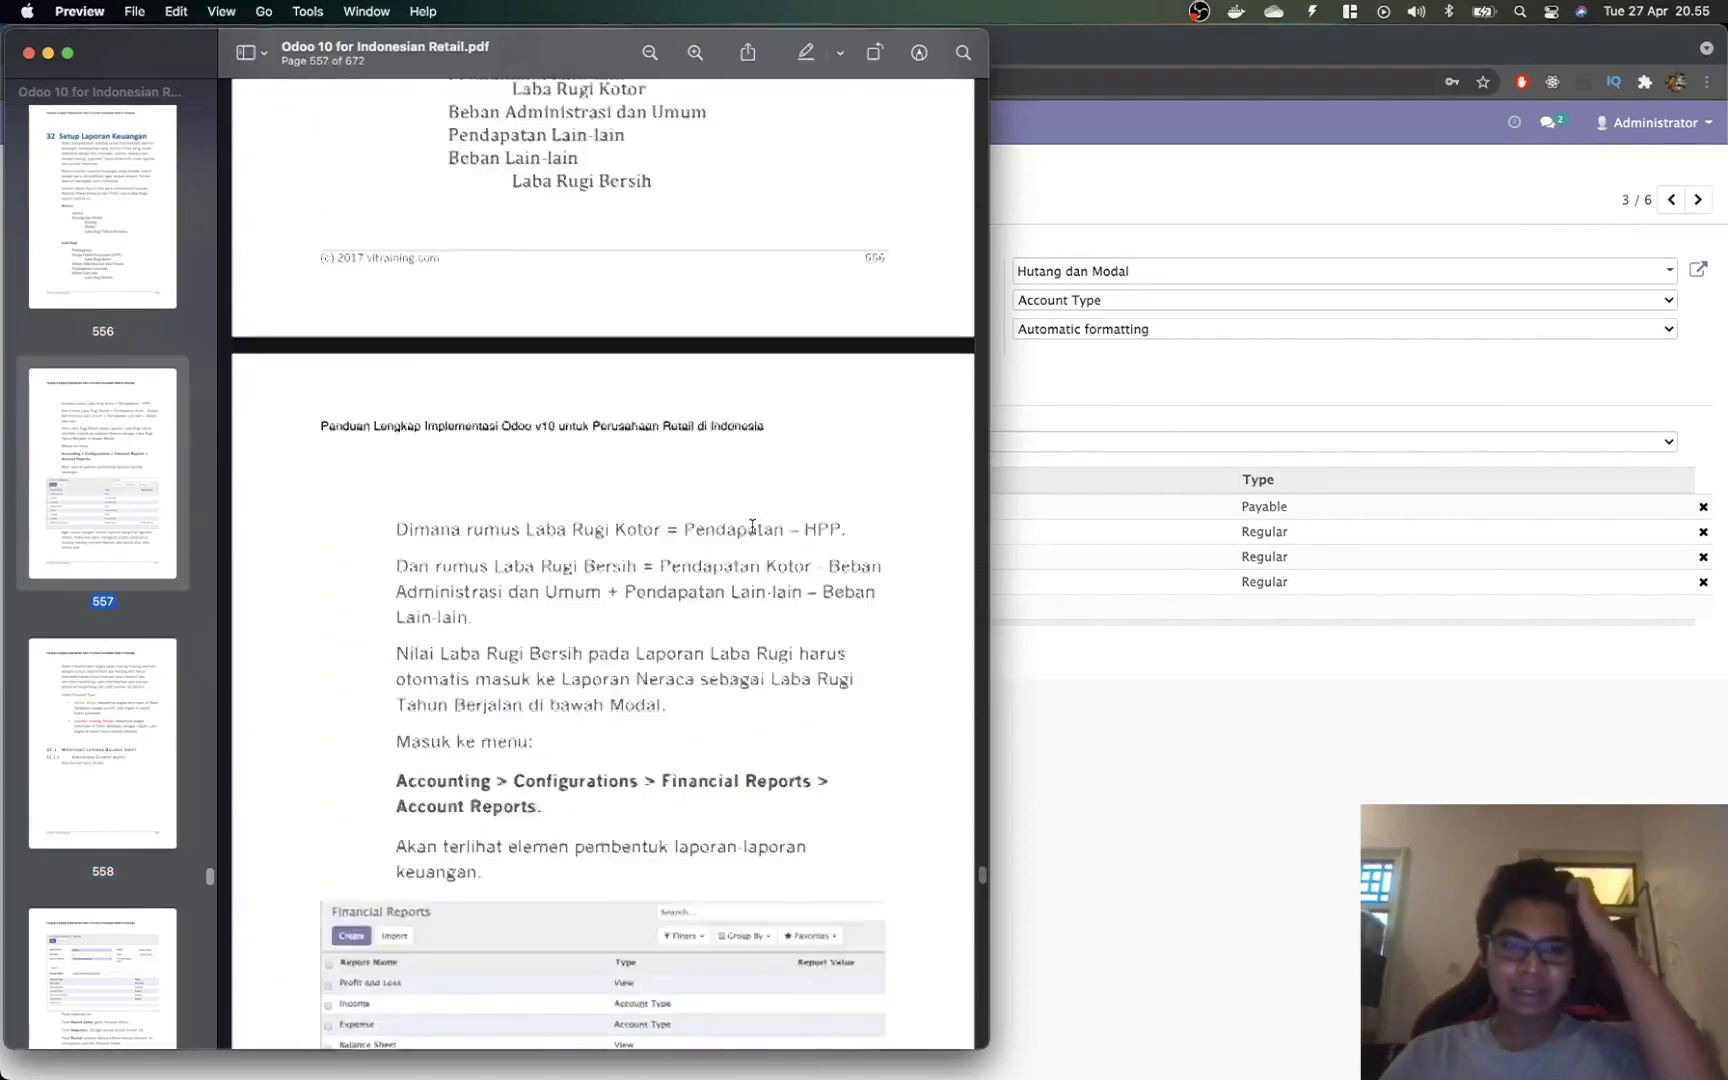
{"action": "scroll", "coordinate": [752, 527], "scroll_direction": "up", "scroll_amount": 3}
{"action": "key", "text": "super+Tab"}
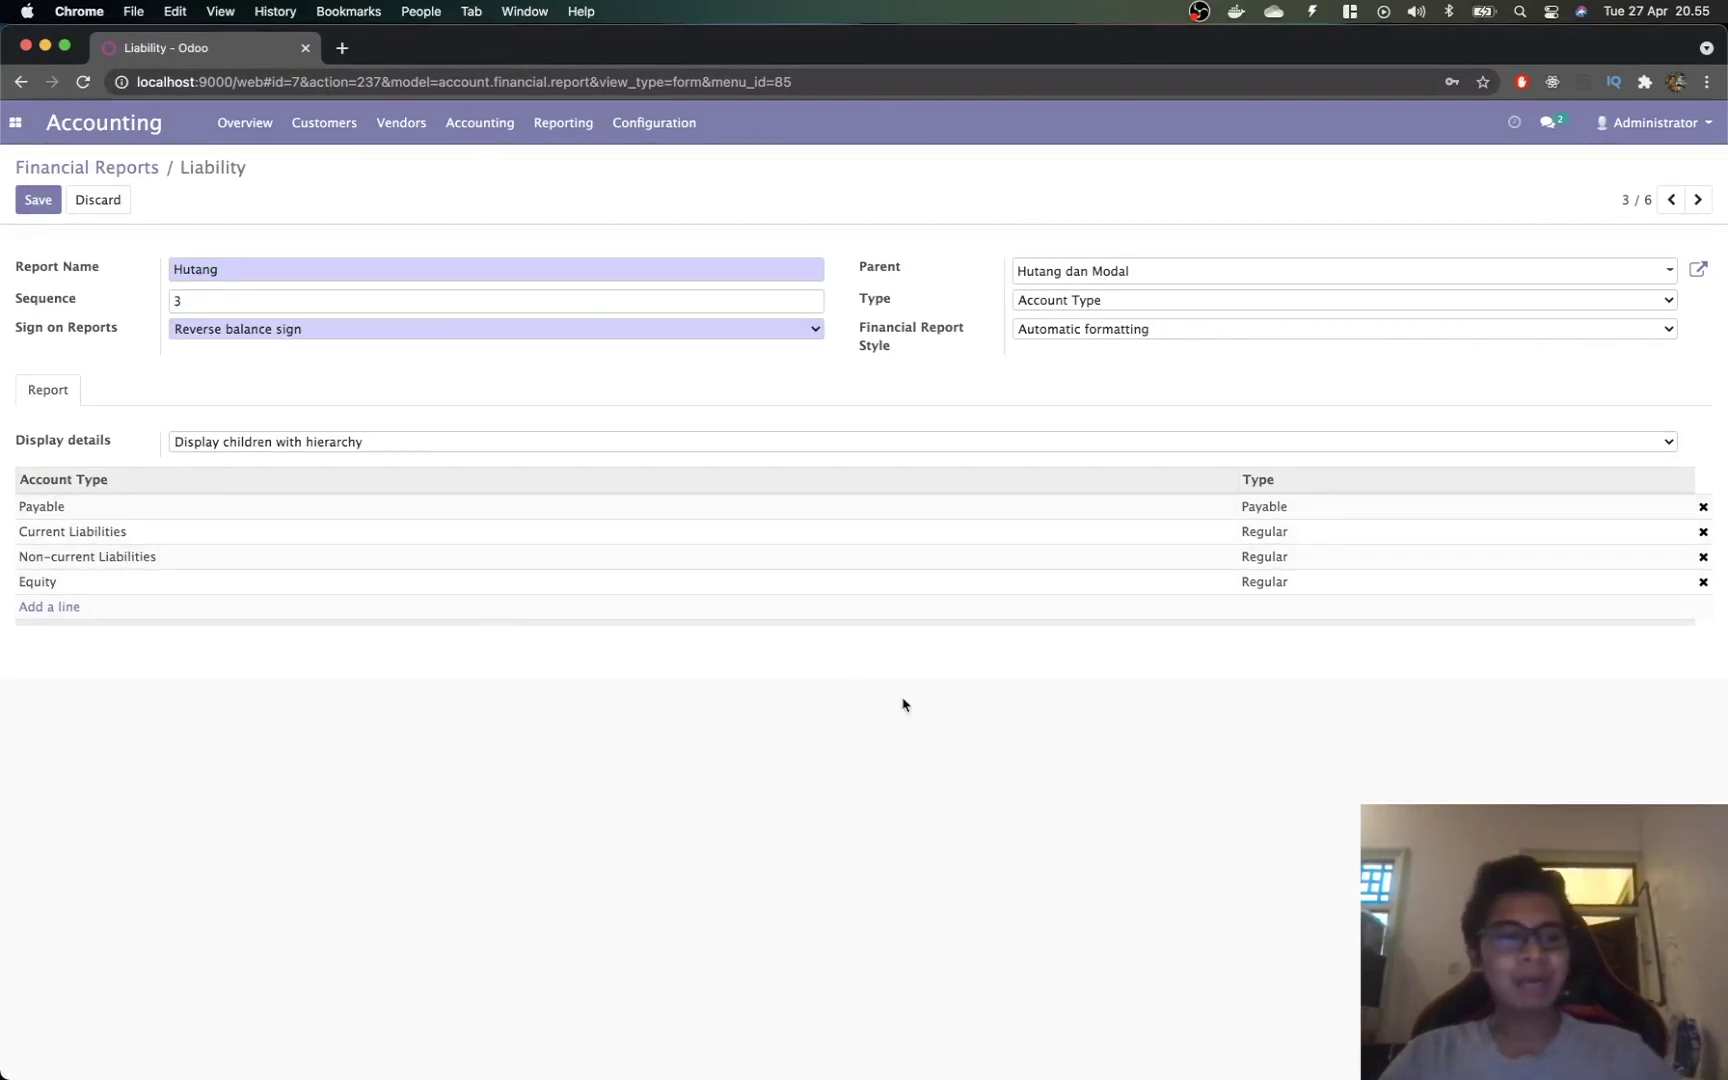
Step: Remove the Equity account type from the Hutang line, compare with the Modal entry in the guide PDF, and save the line
{"action": "left_click", "coordinate": [1703, 582]}
{"action": "key", "text": "super+Tab"}
{"action": "left_click_drag", "start_coordinate": [509, 549], "coordinate": [603, 549]}
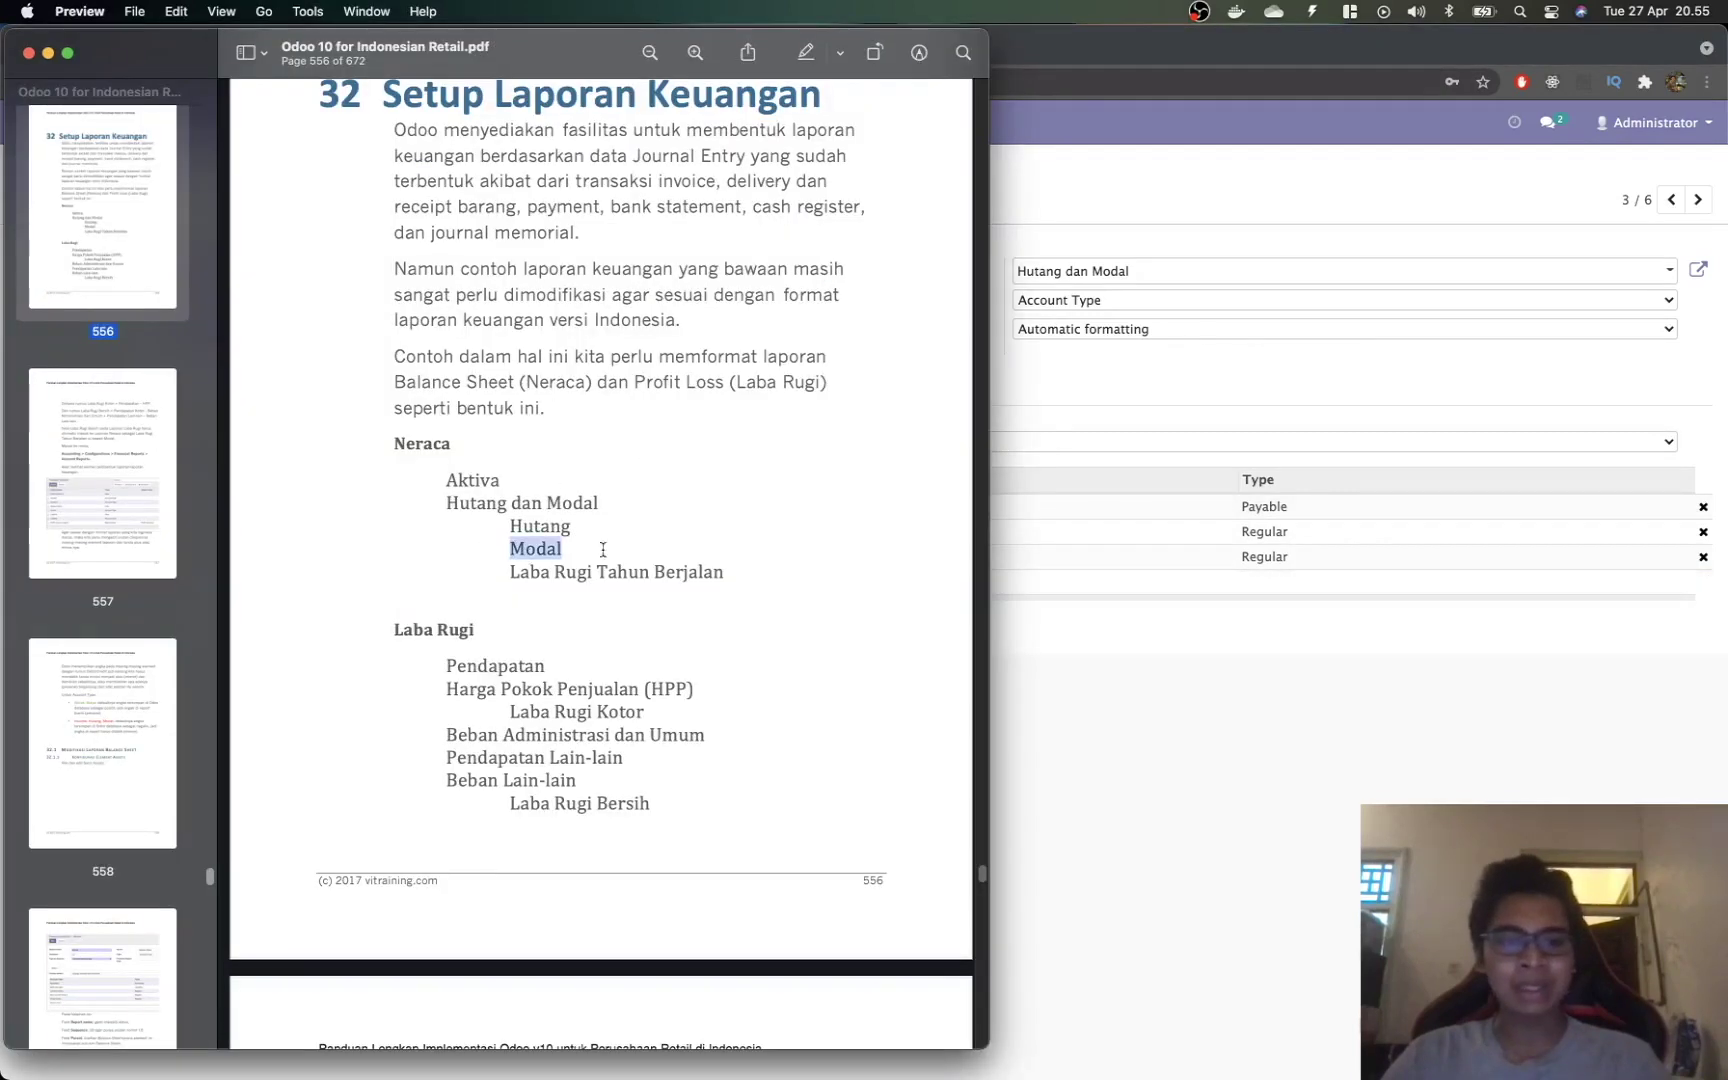
{"action": "key", "text": "super+Tab"}
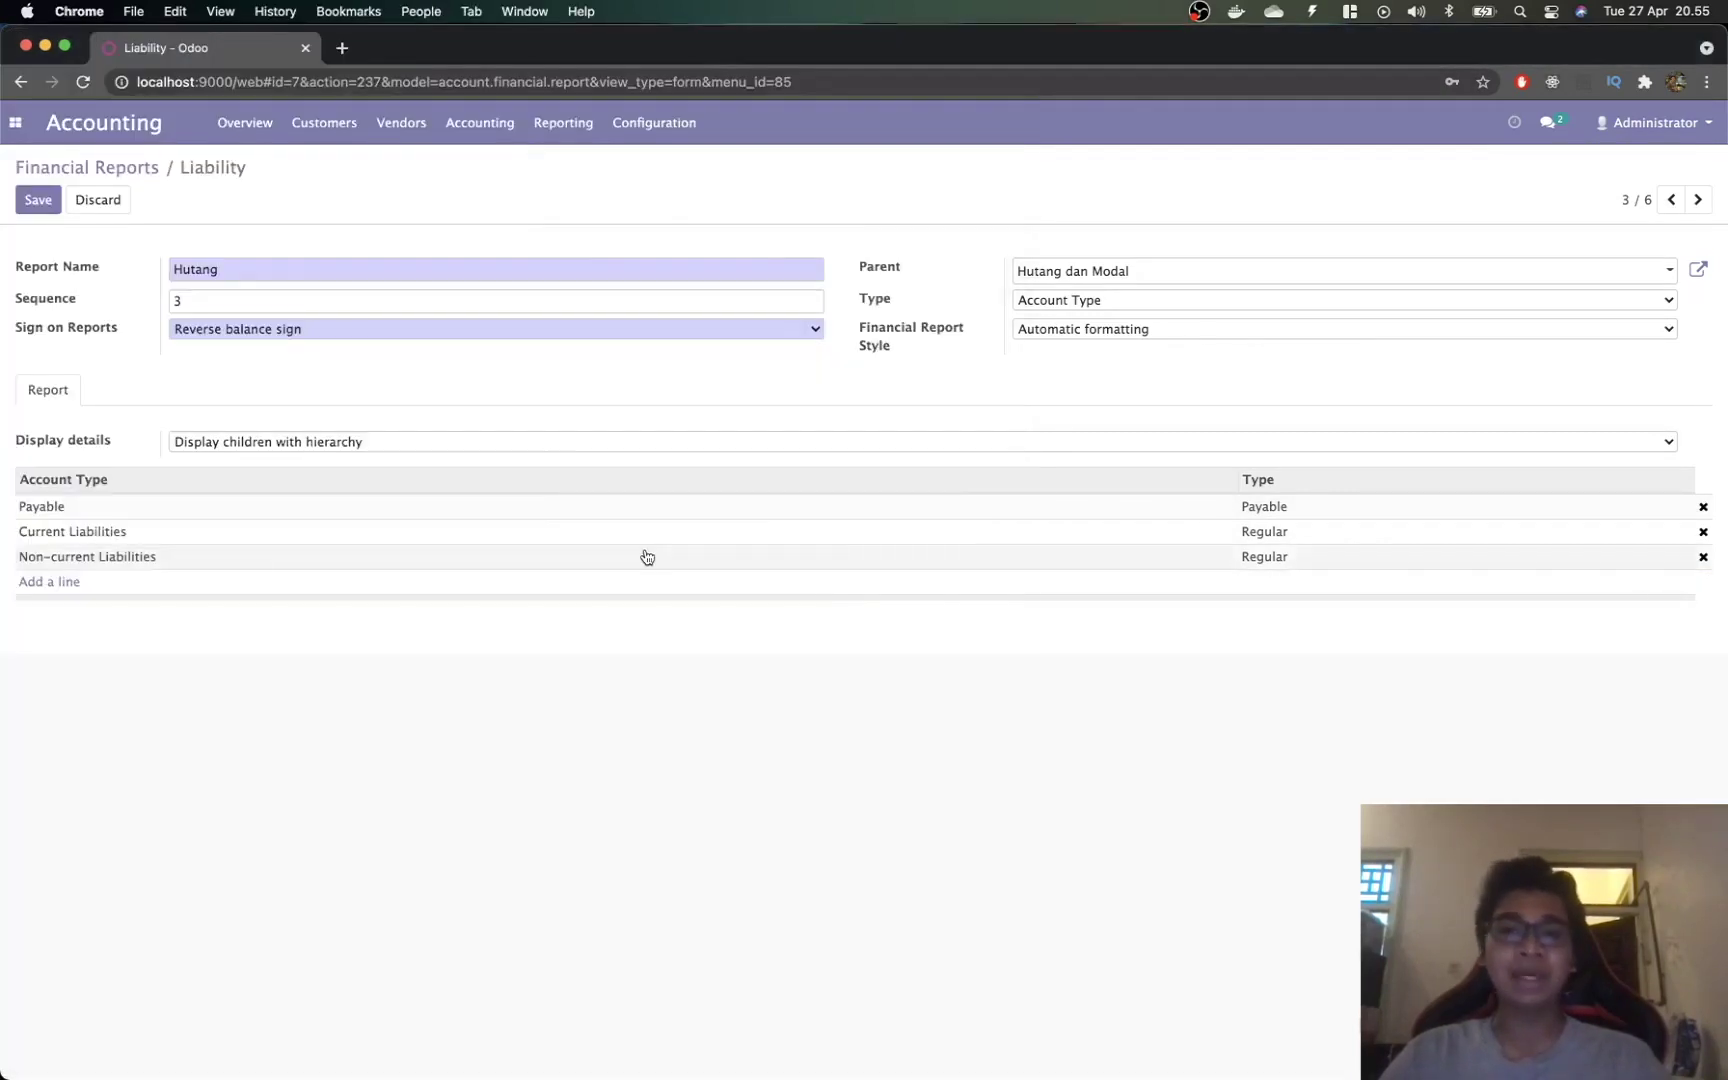
{"action": "left_click", "coordinate": [38, 199]}
{"action": "left_click", "coordinate": [144, 172]}
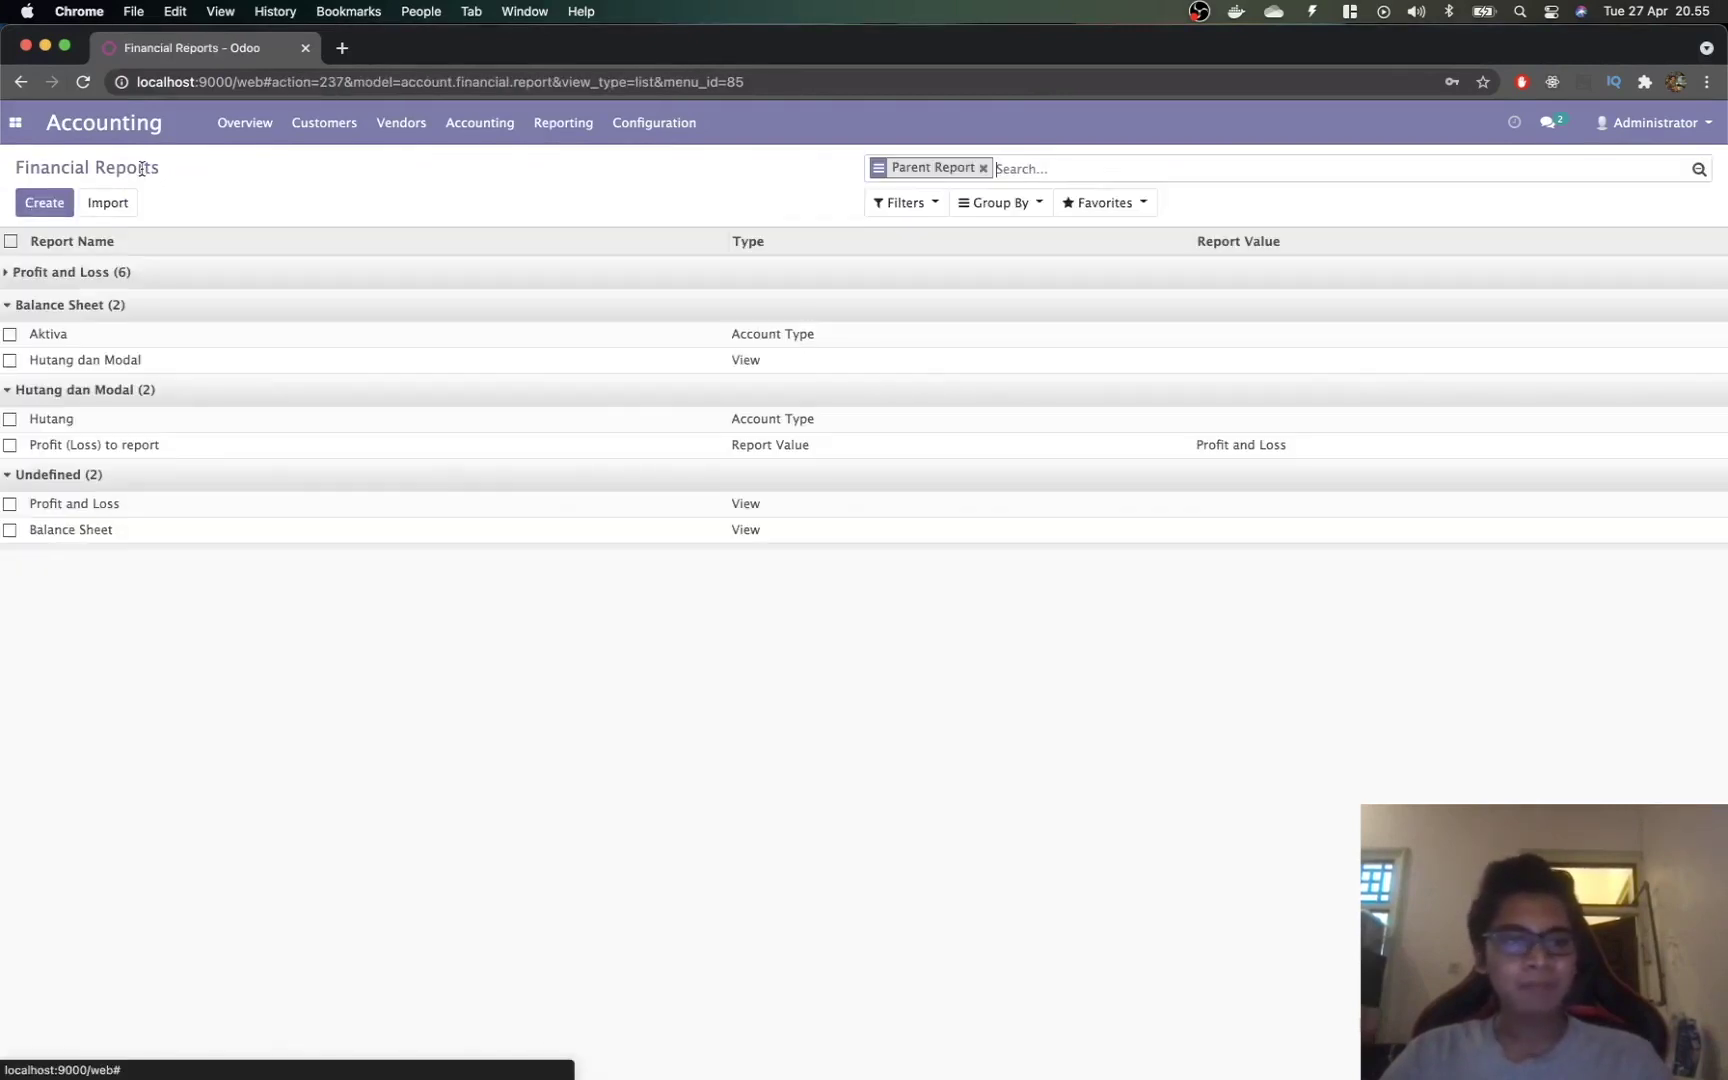
{"action": "left_click", "coordinate": [102, 445]}
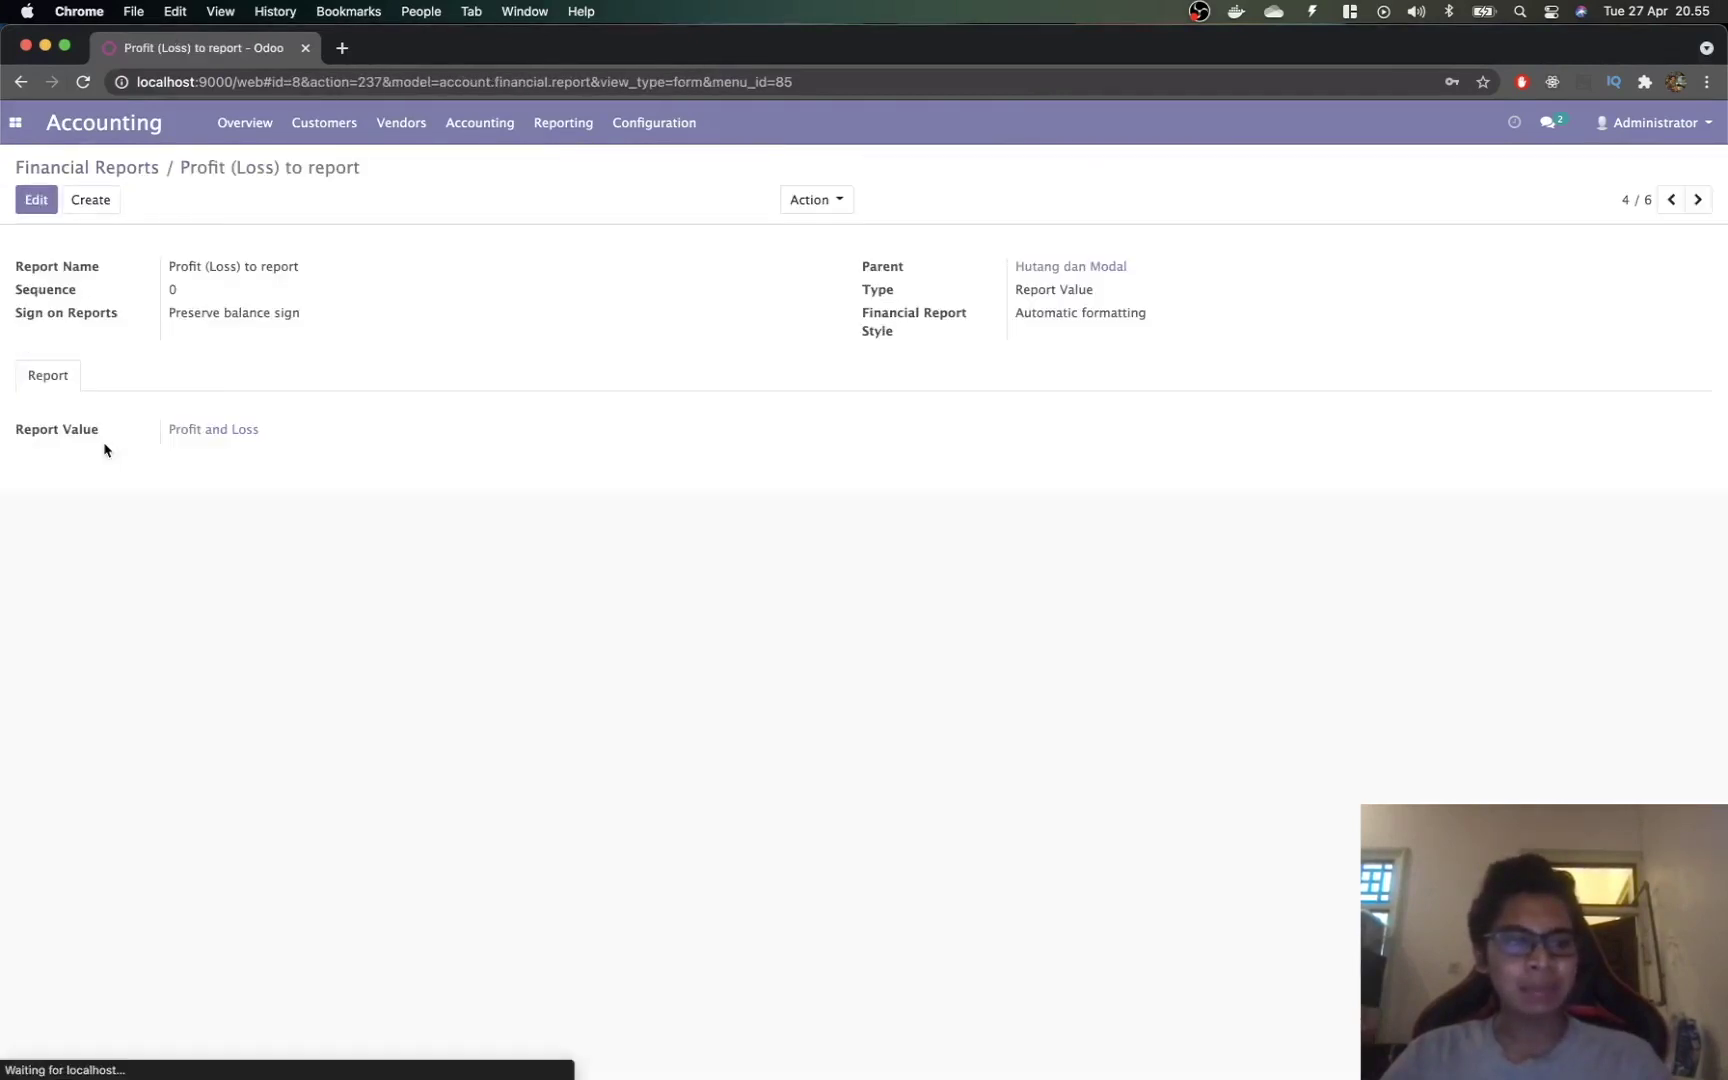
{"action": "left_click", "coordinate": [50, 169]}
{"action": "key", "text": "super+Tab"}
{"action": "key", "text": "super+Tab"}
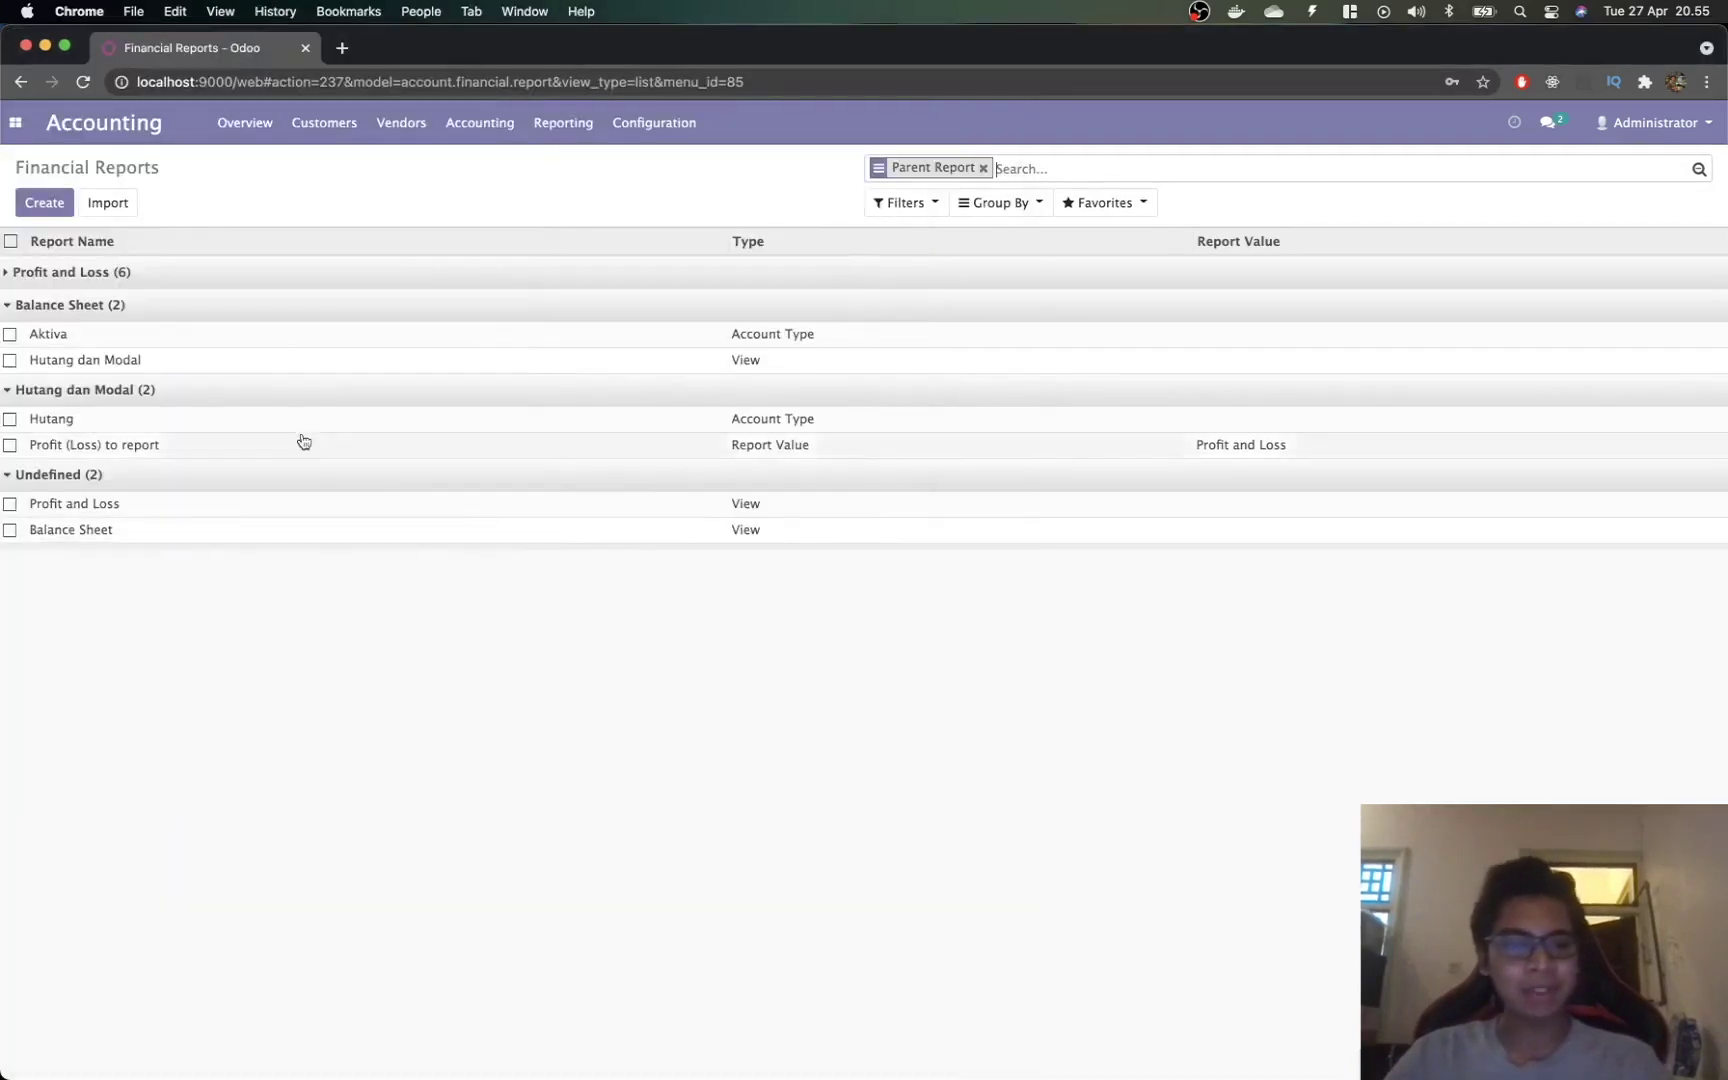
Step: Create a new financial report line named Modal with sequence 4, following the order in the guide PDF
{"action": "left_click", "coordinate": [40, 210]}
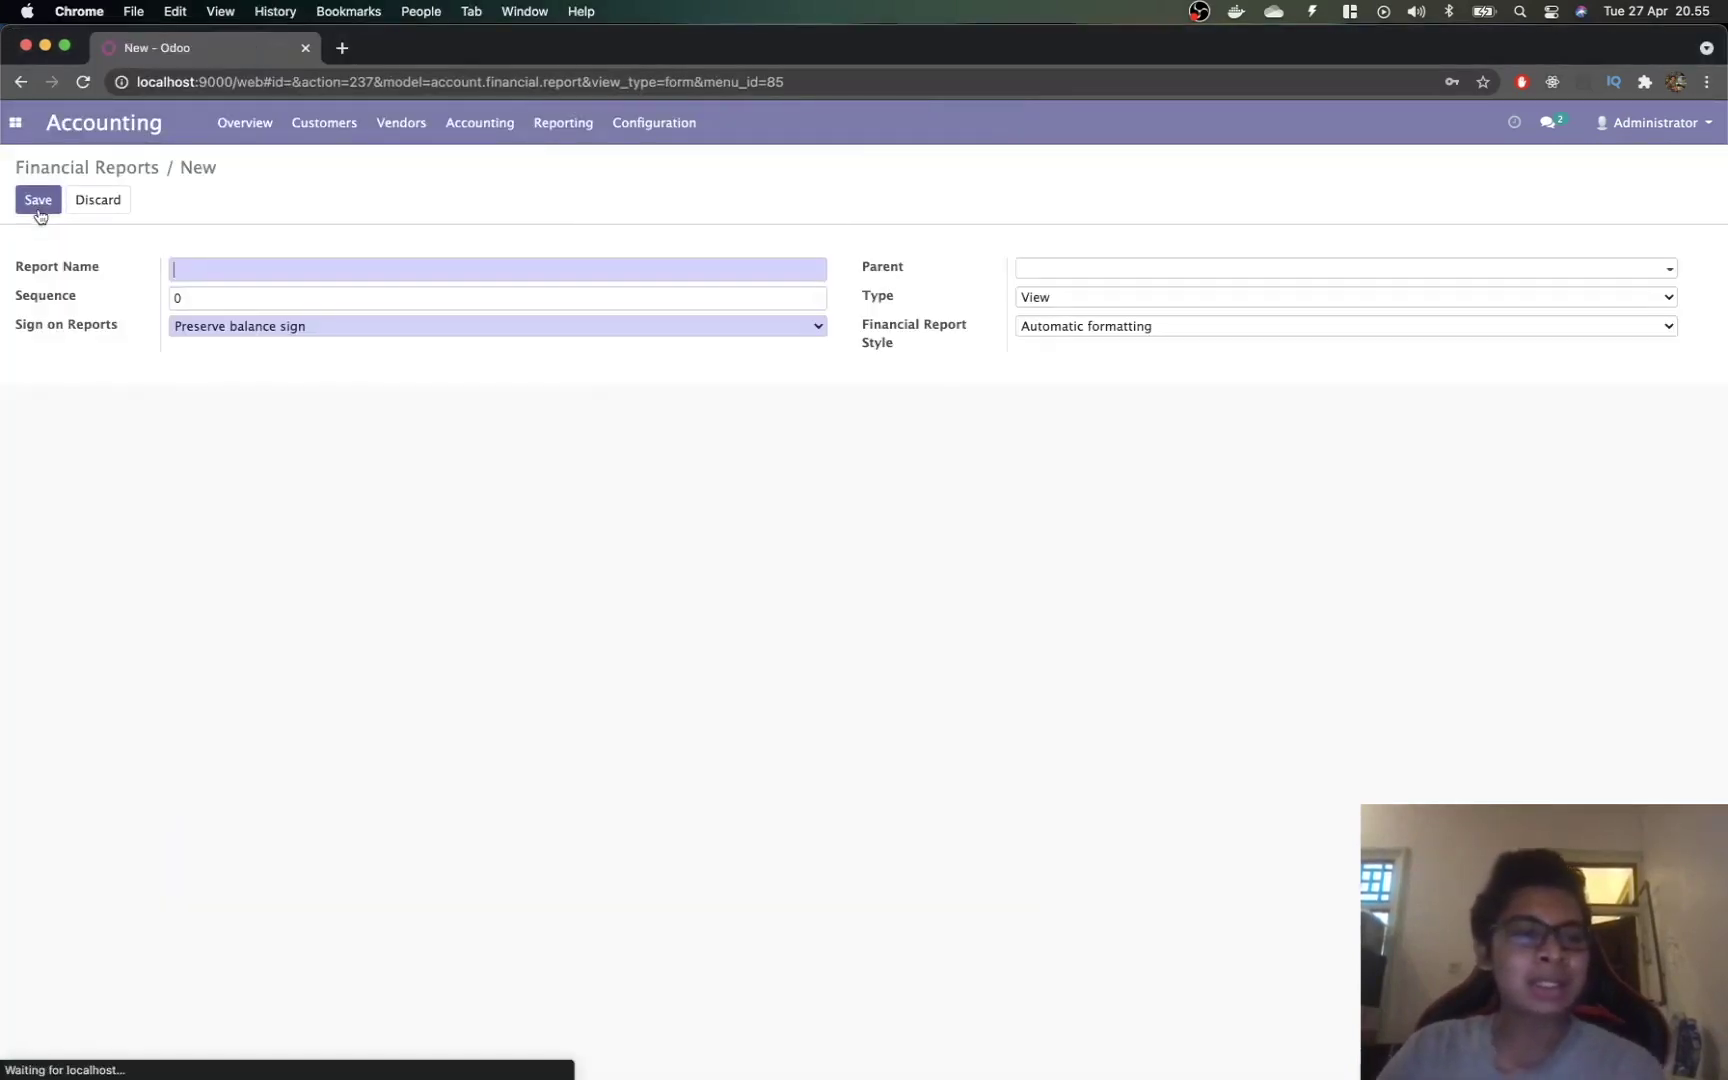
{"action": "key", "text": "super+Tab"}
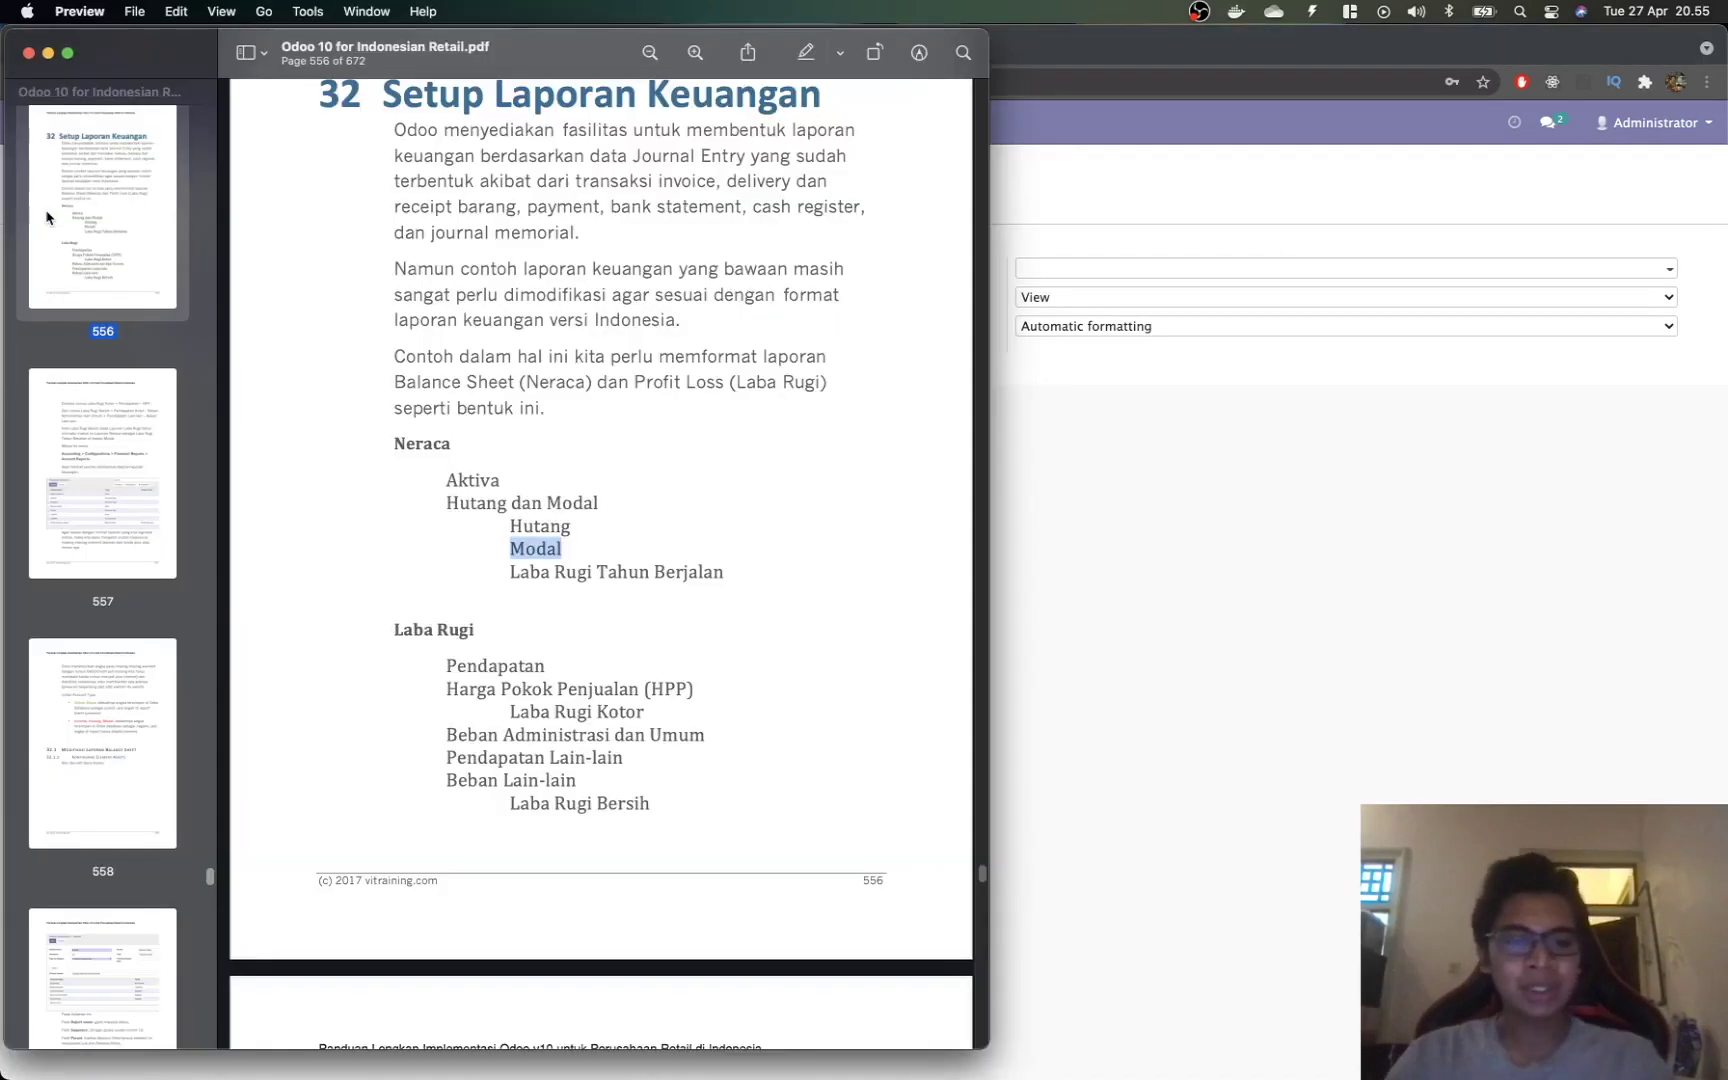
{"action": "key", "text": "super+Tab"}
{"action": "type", "text": "Moda"}
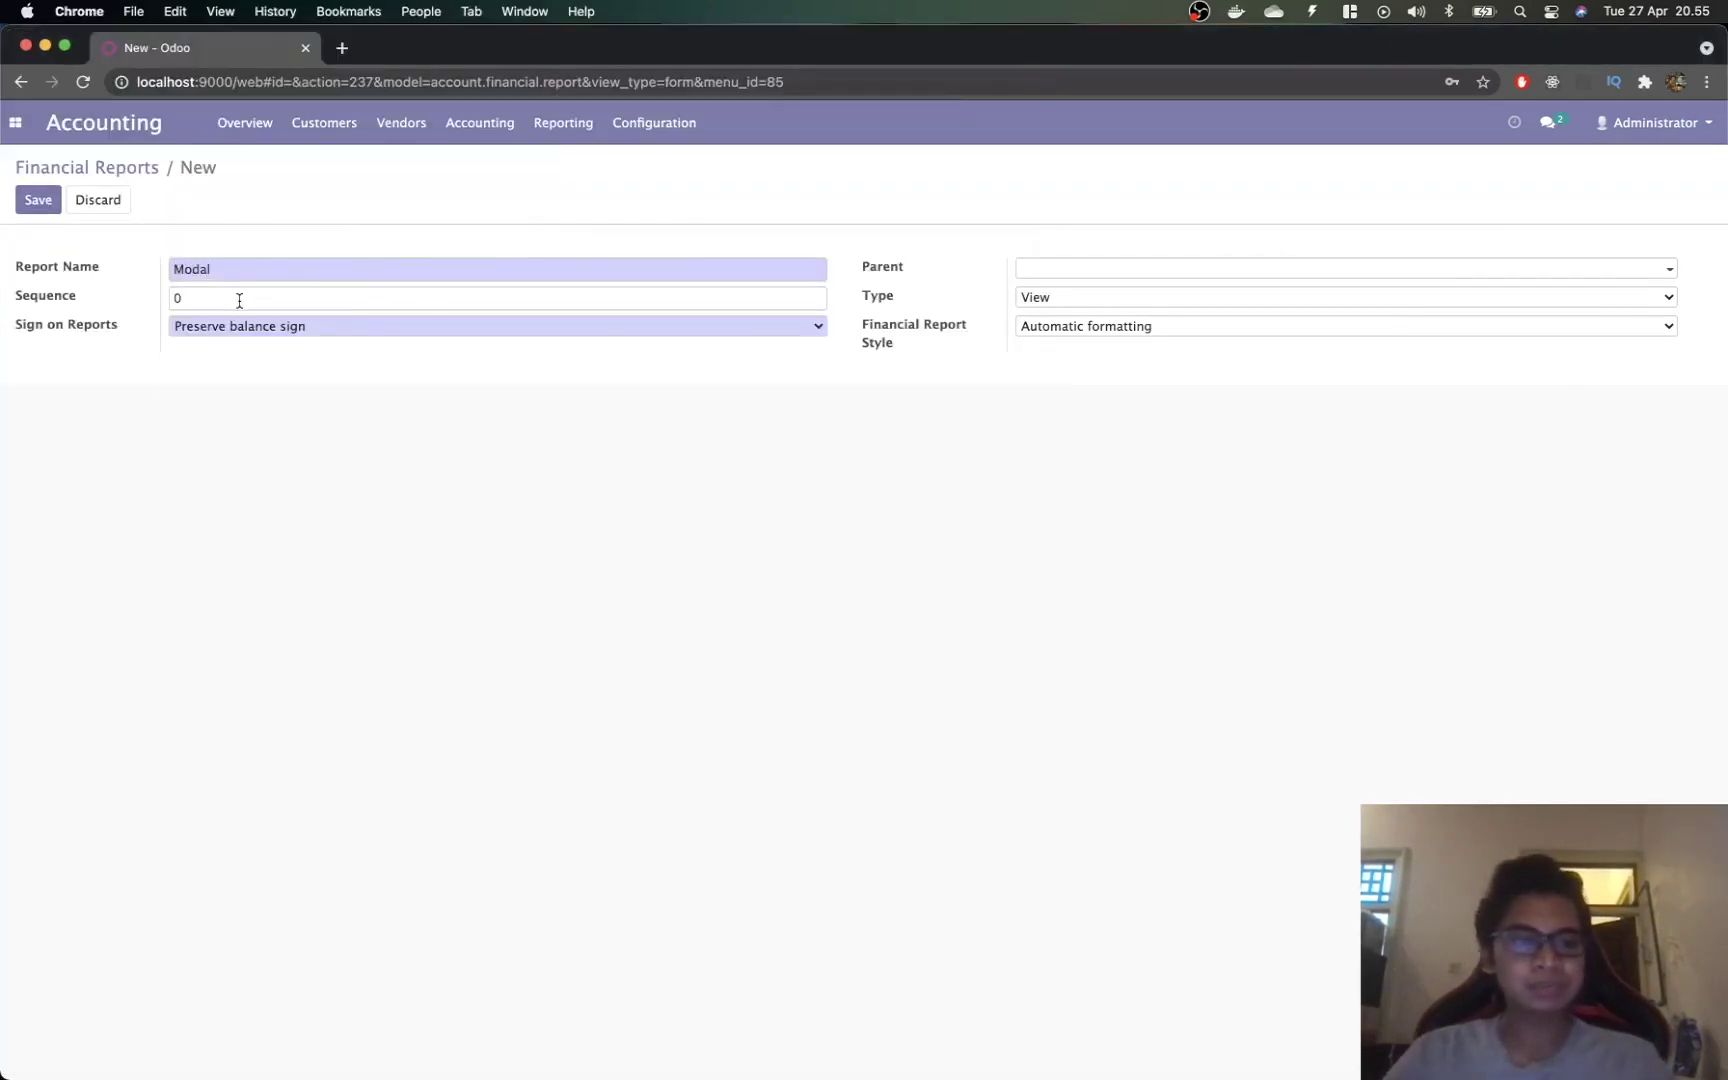
{"action": "key", "text": "super+Tab"}
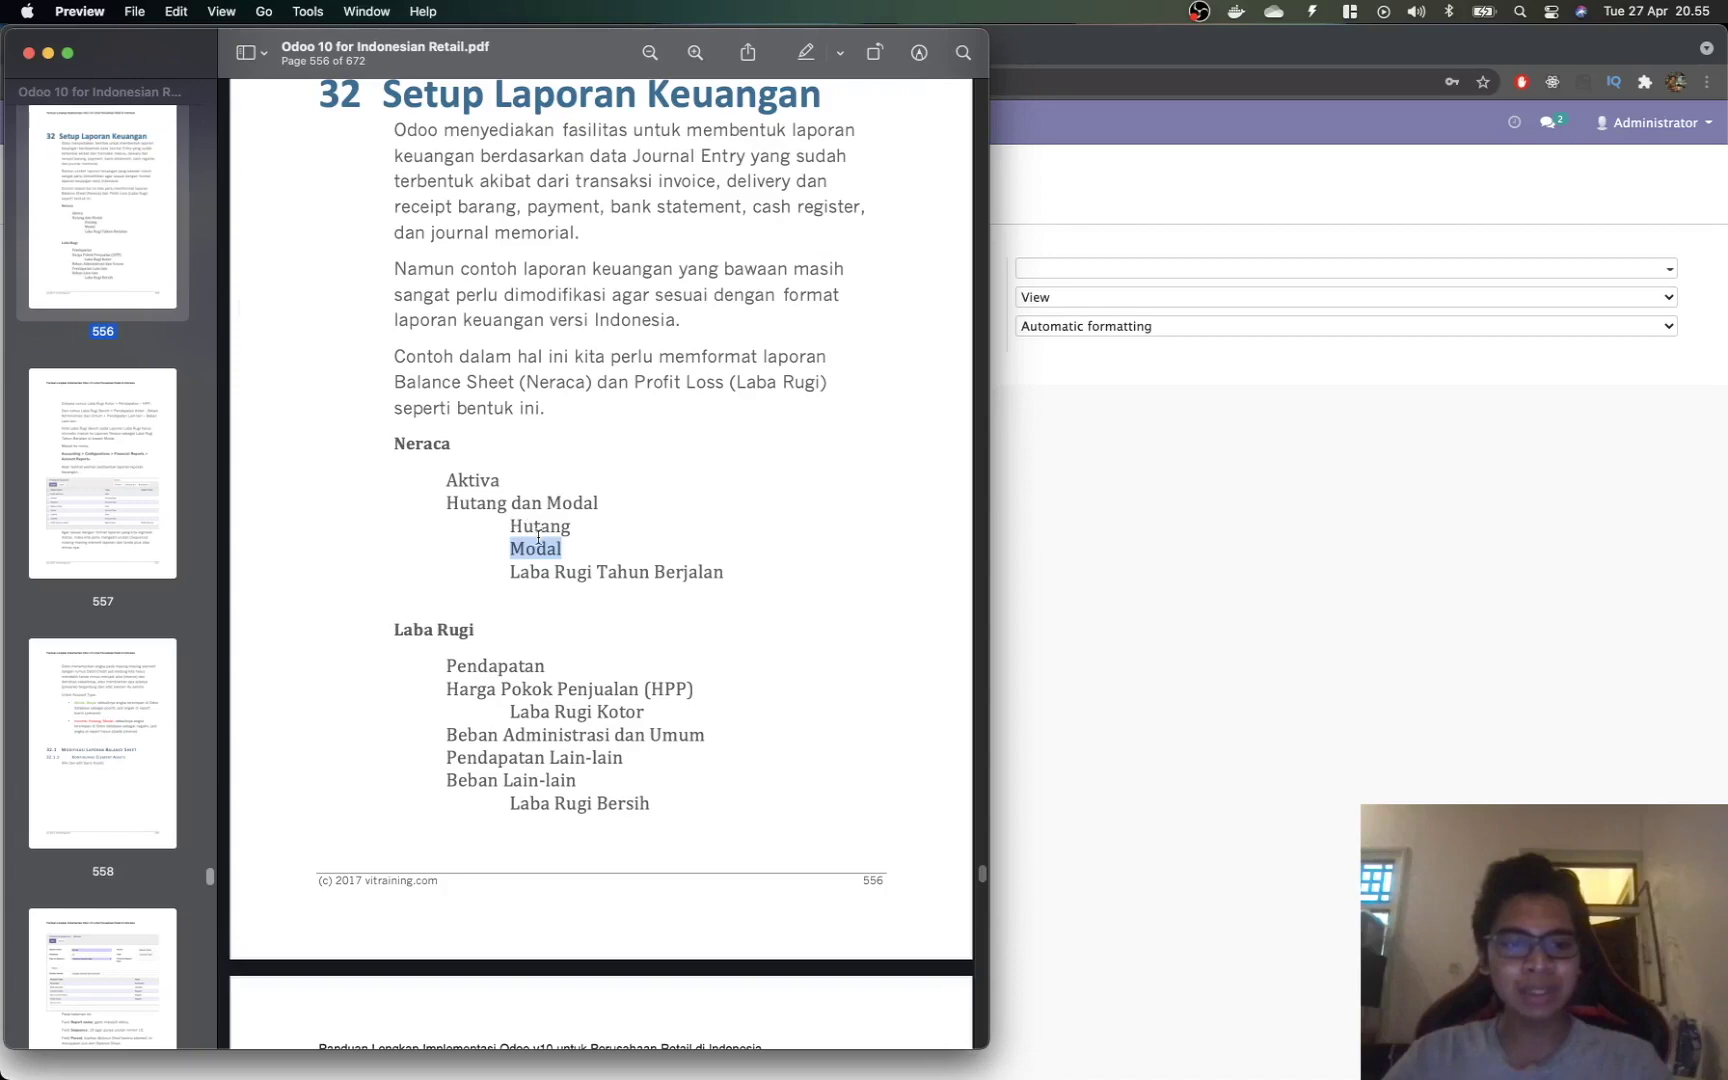
{"action": "key", "text": "super+Tab"}
{"action": "key", "text": "Tab"}
{"action": "type", "text": "4"}
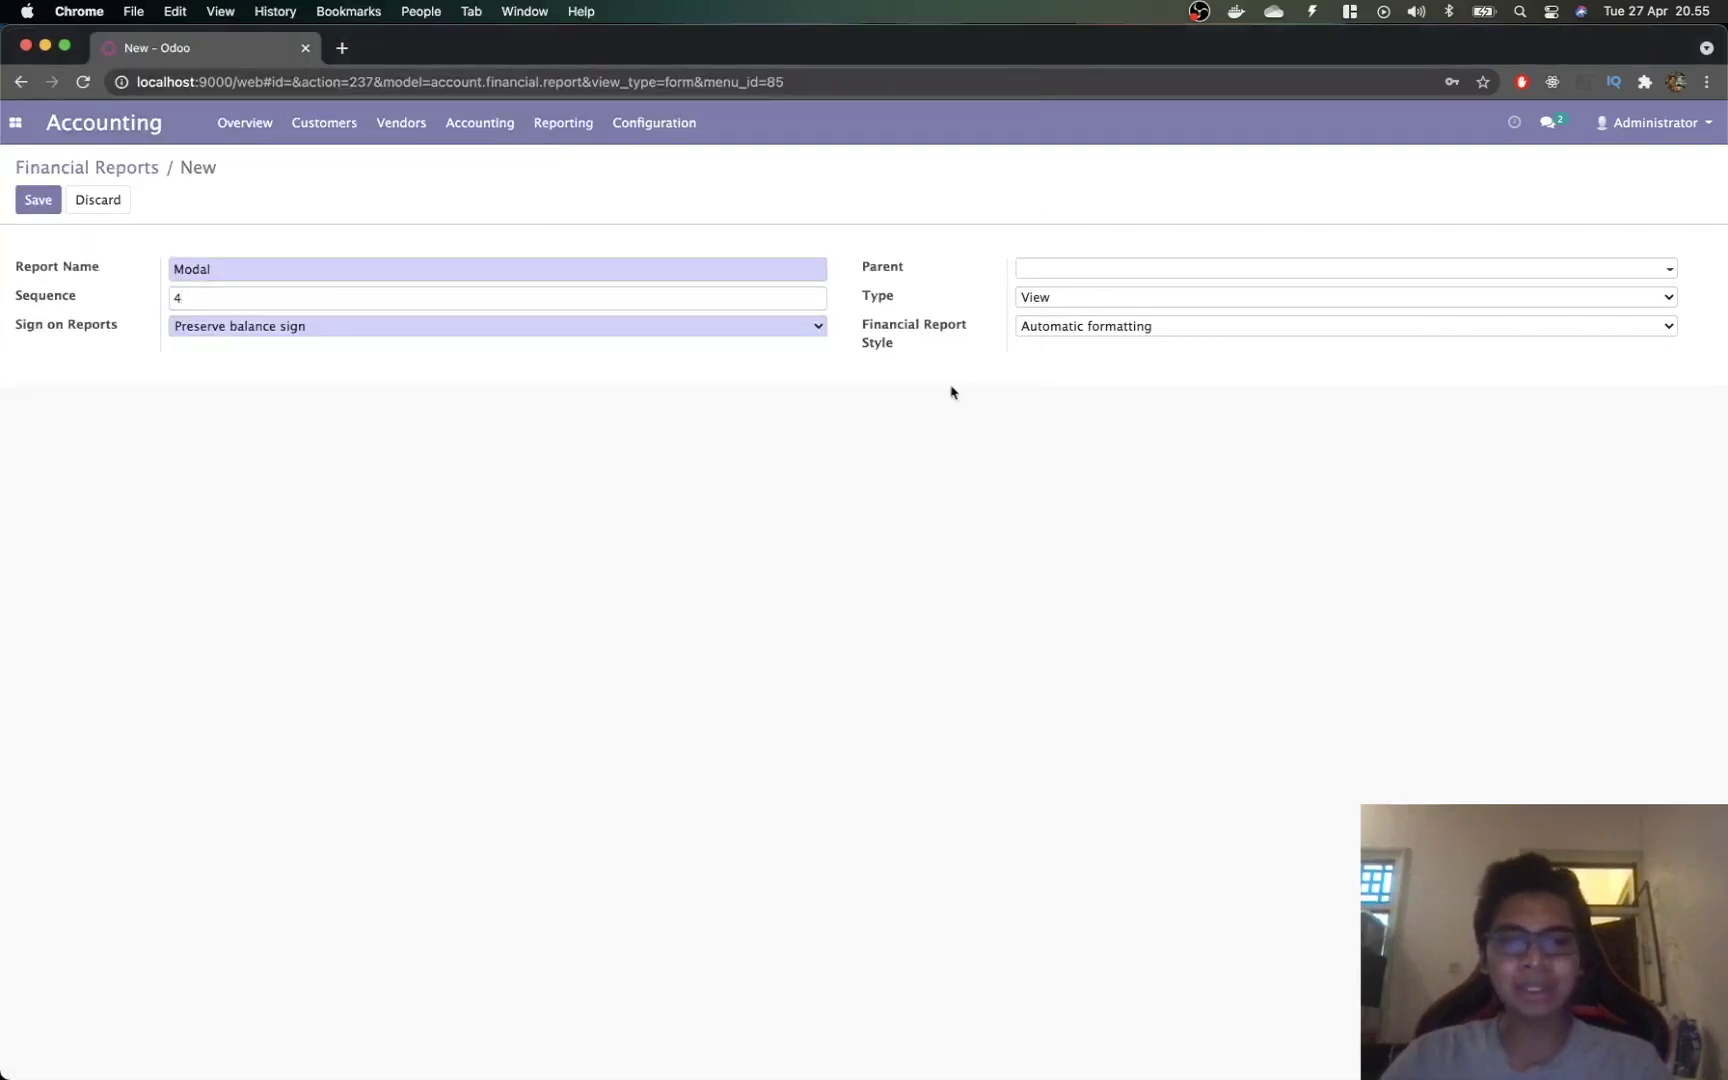
Step: Check the Neraca hierarchy in the guide PDF and set the Modal line's parent to Hutang dan Modal in Odoo
{"action": "left_click", "coordinate": [1066, 272]}
{"action": "key", "text": "super+Tab"}
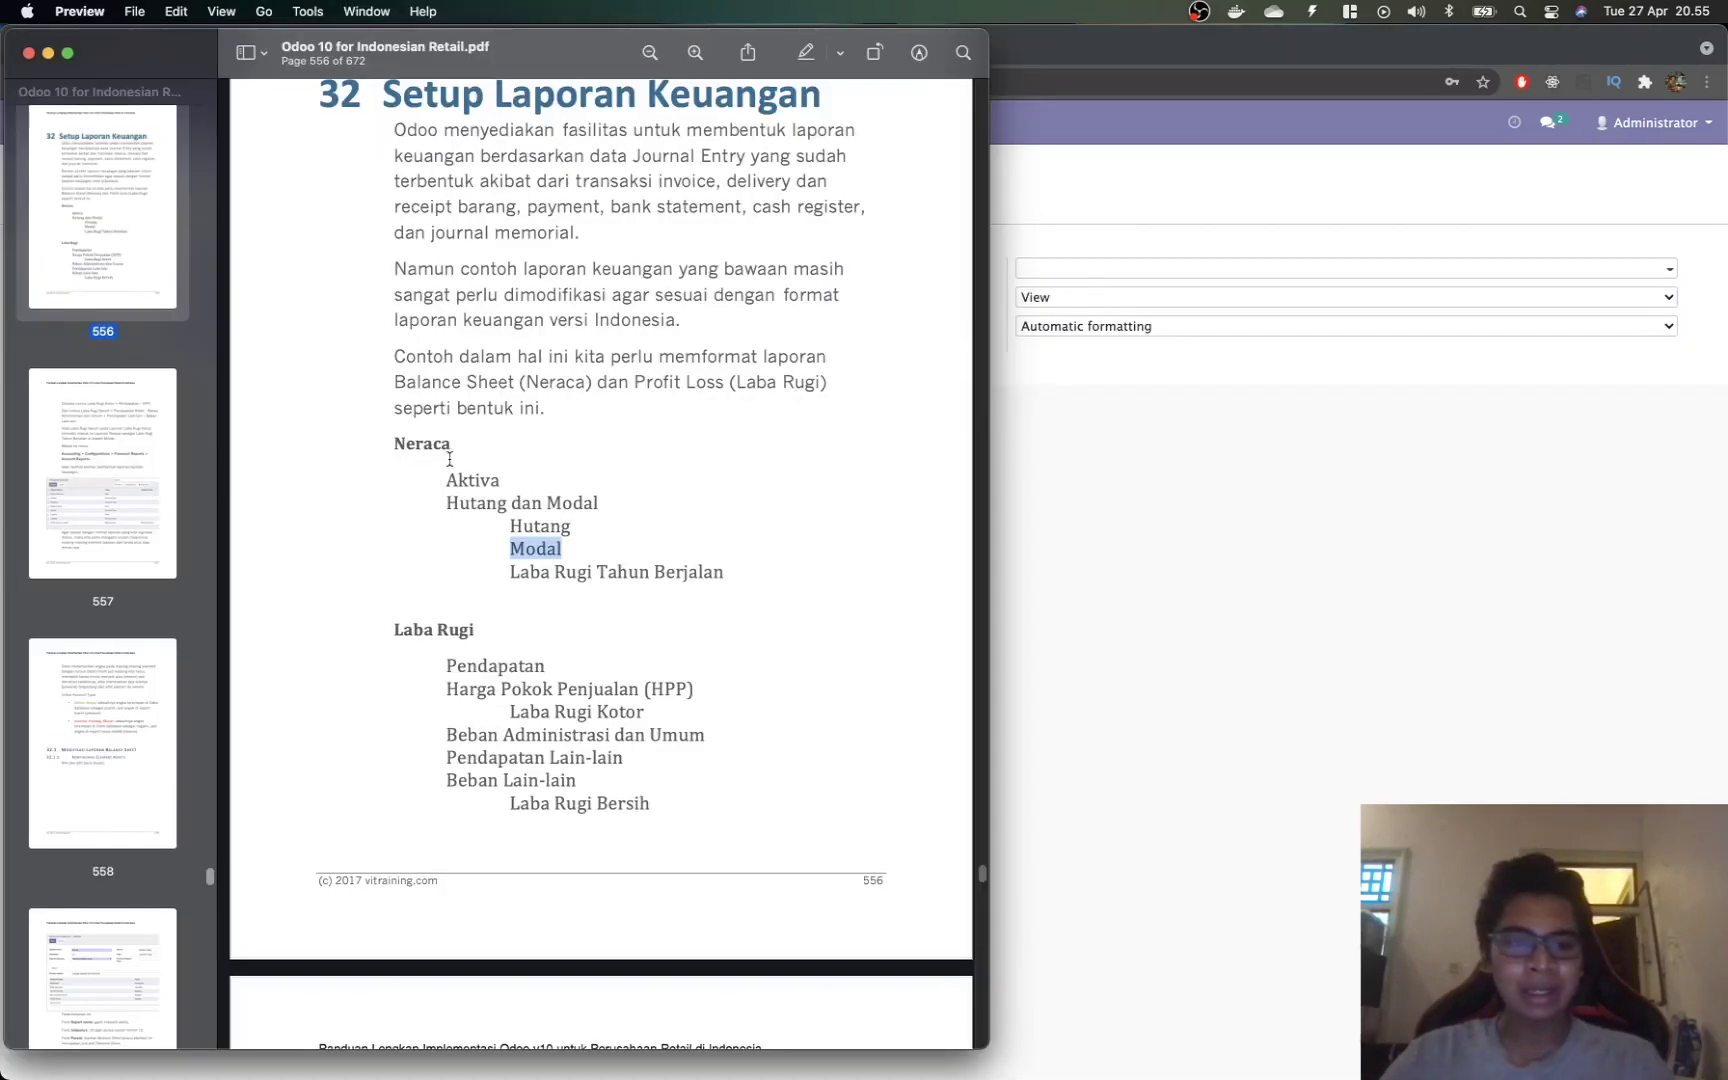
{"action": "left_click", "coordinate": [1039, 459]}
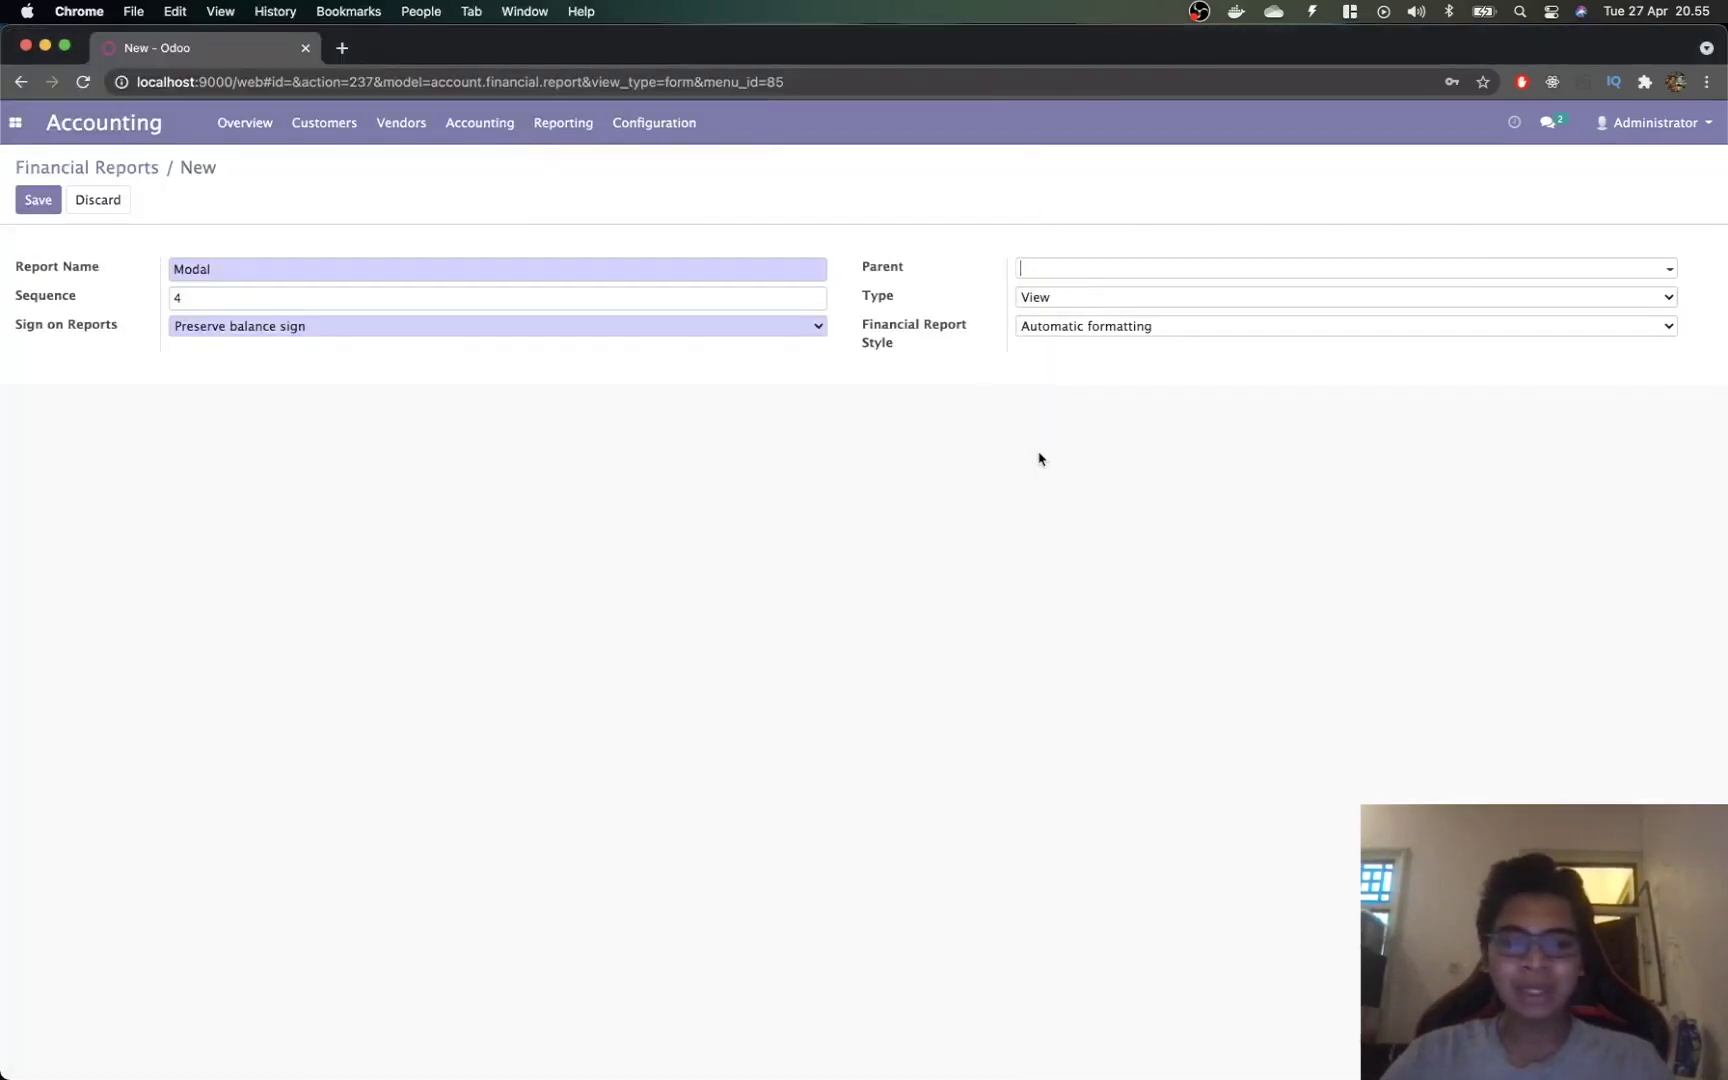
{"action": "left_click", "coordinate": [1052, 272]}
{"action": "key", "text": "super+Tab"}
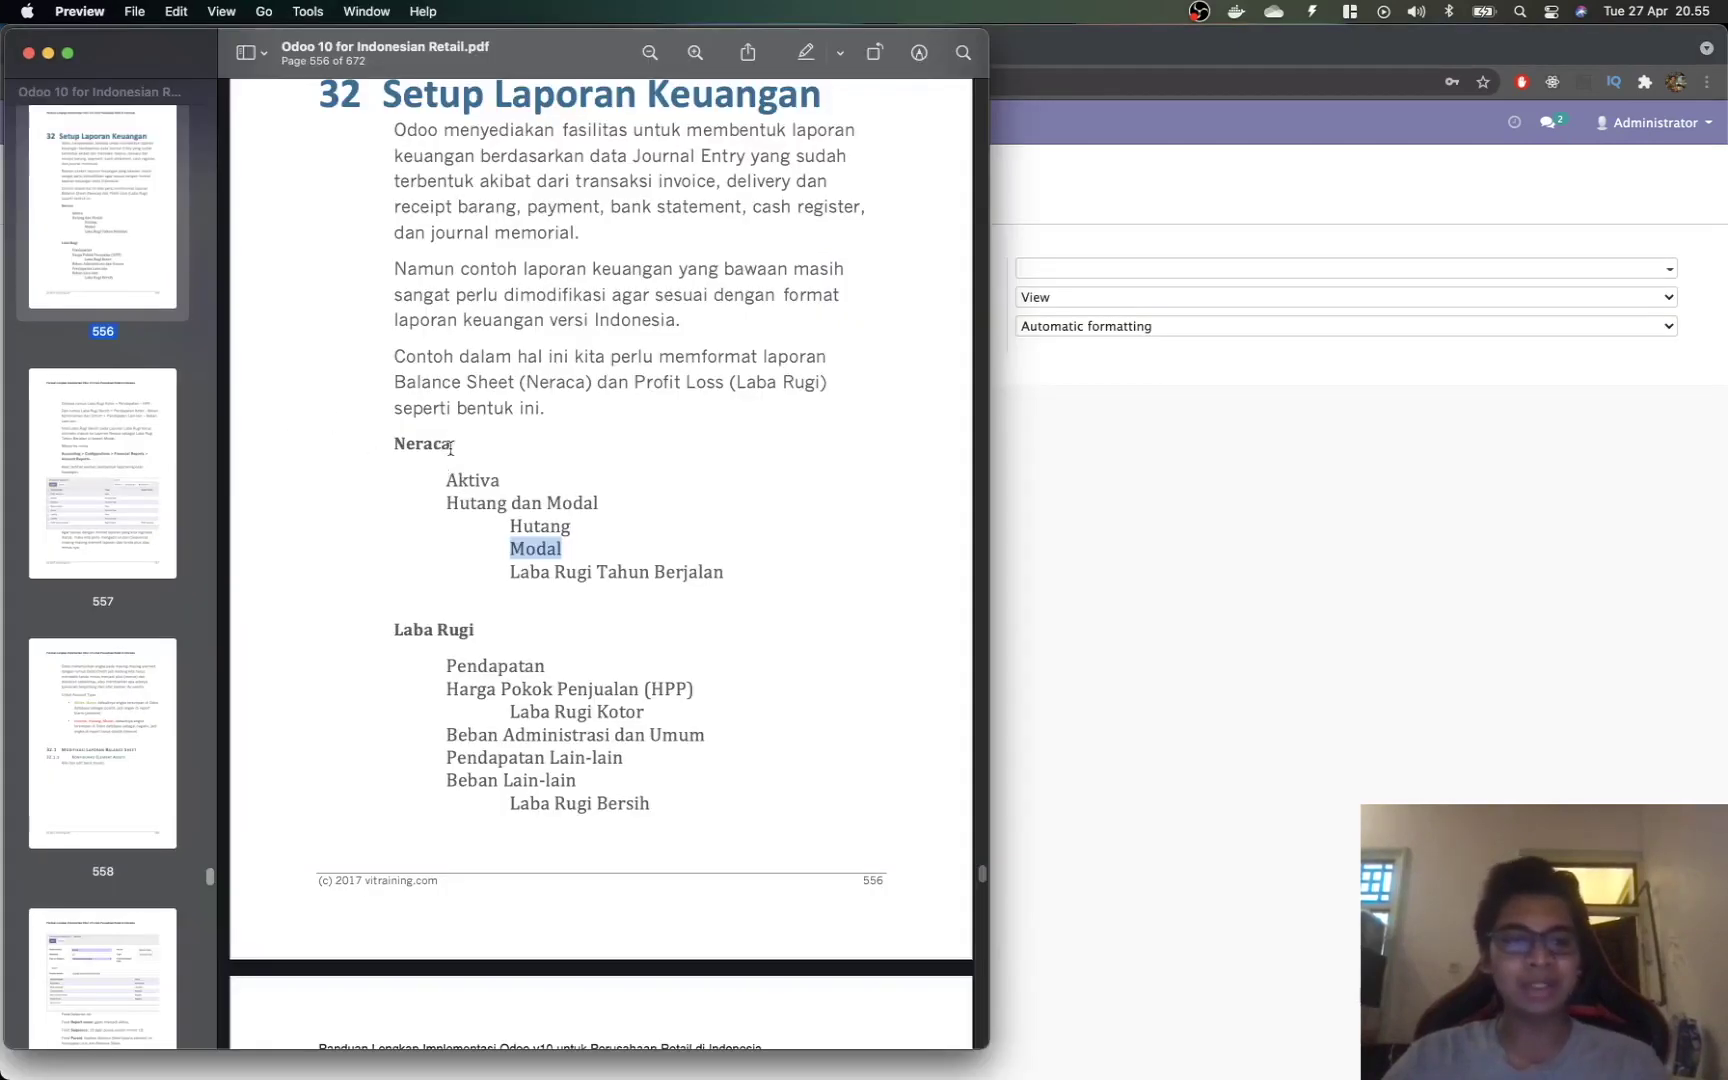
{"action": "key", "text": "super+Tab"}
{"action": "left_click", "coordinate": [1093, 272]}
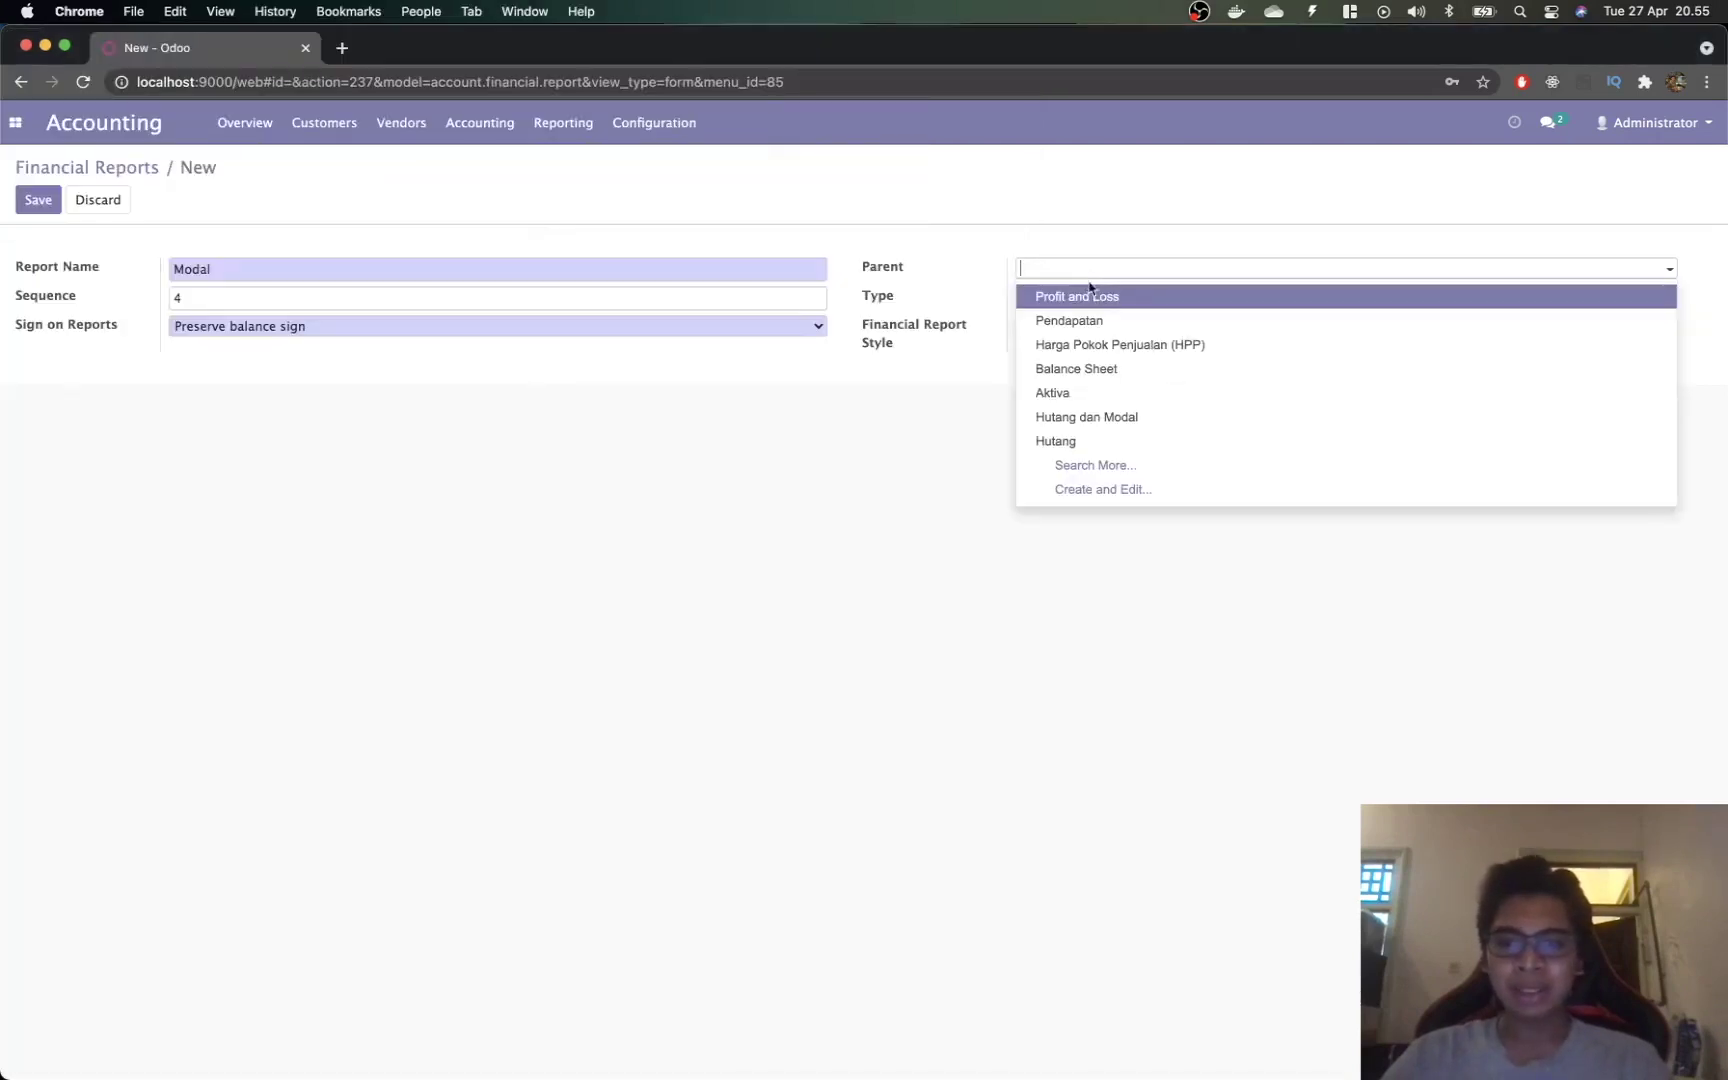
{"action": "left_click", "coordinate": [1112, 417]}
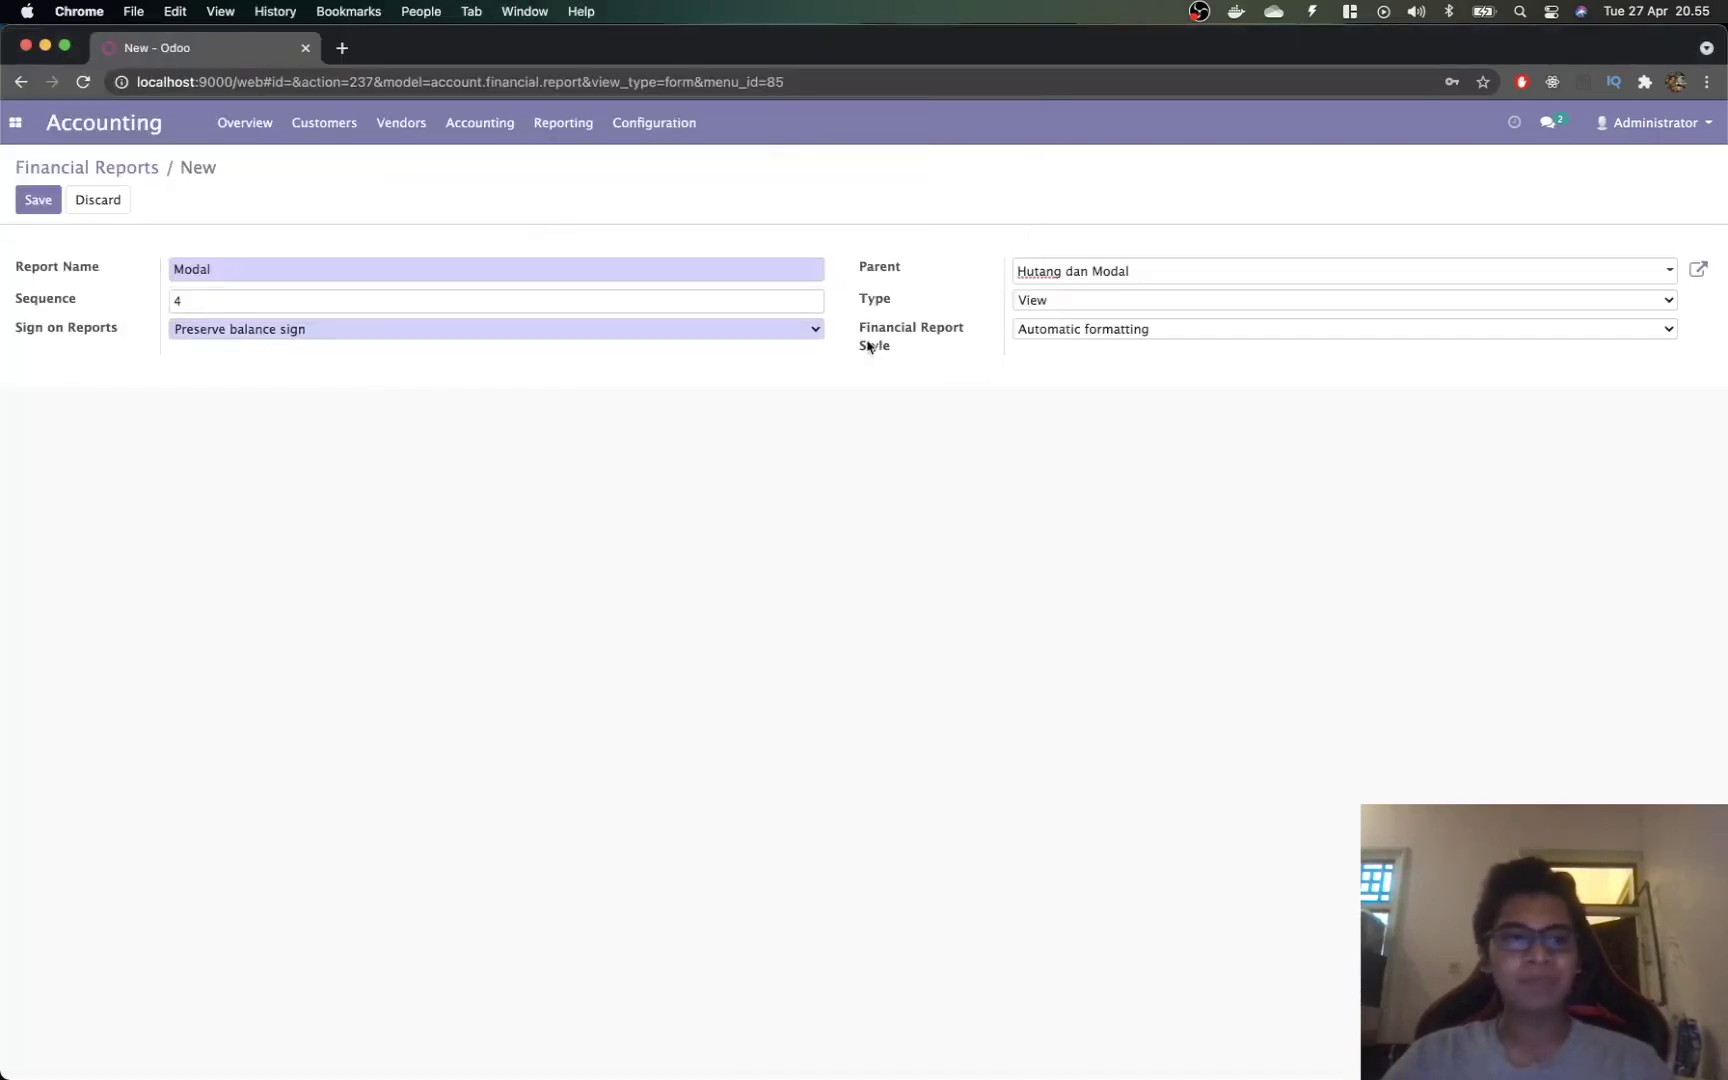
Step: Consult the sign rule for Modal in the guide PDF and set the Modal line's sign on reports to Reverse balance sign
{"action": "left_click", "coordinate": [490, 301]}
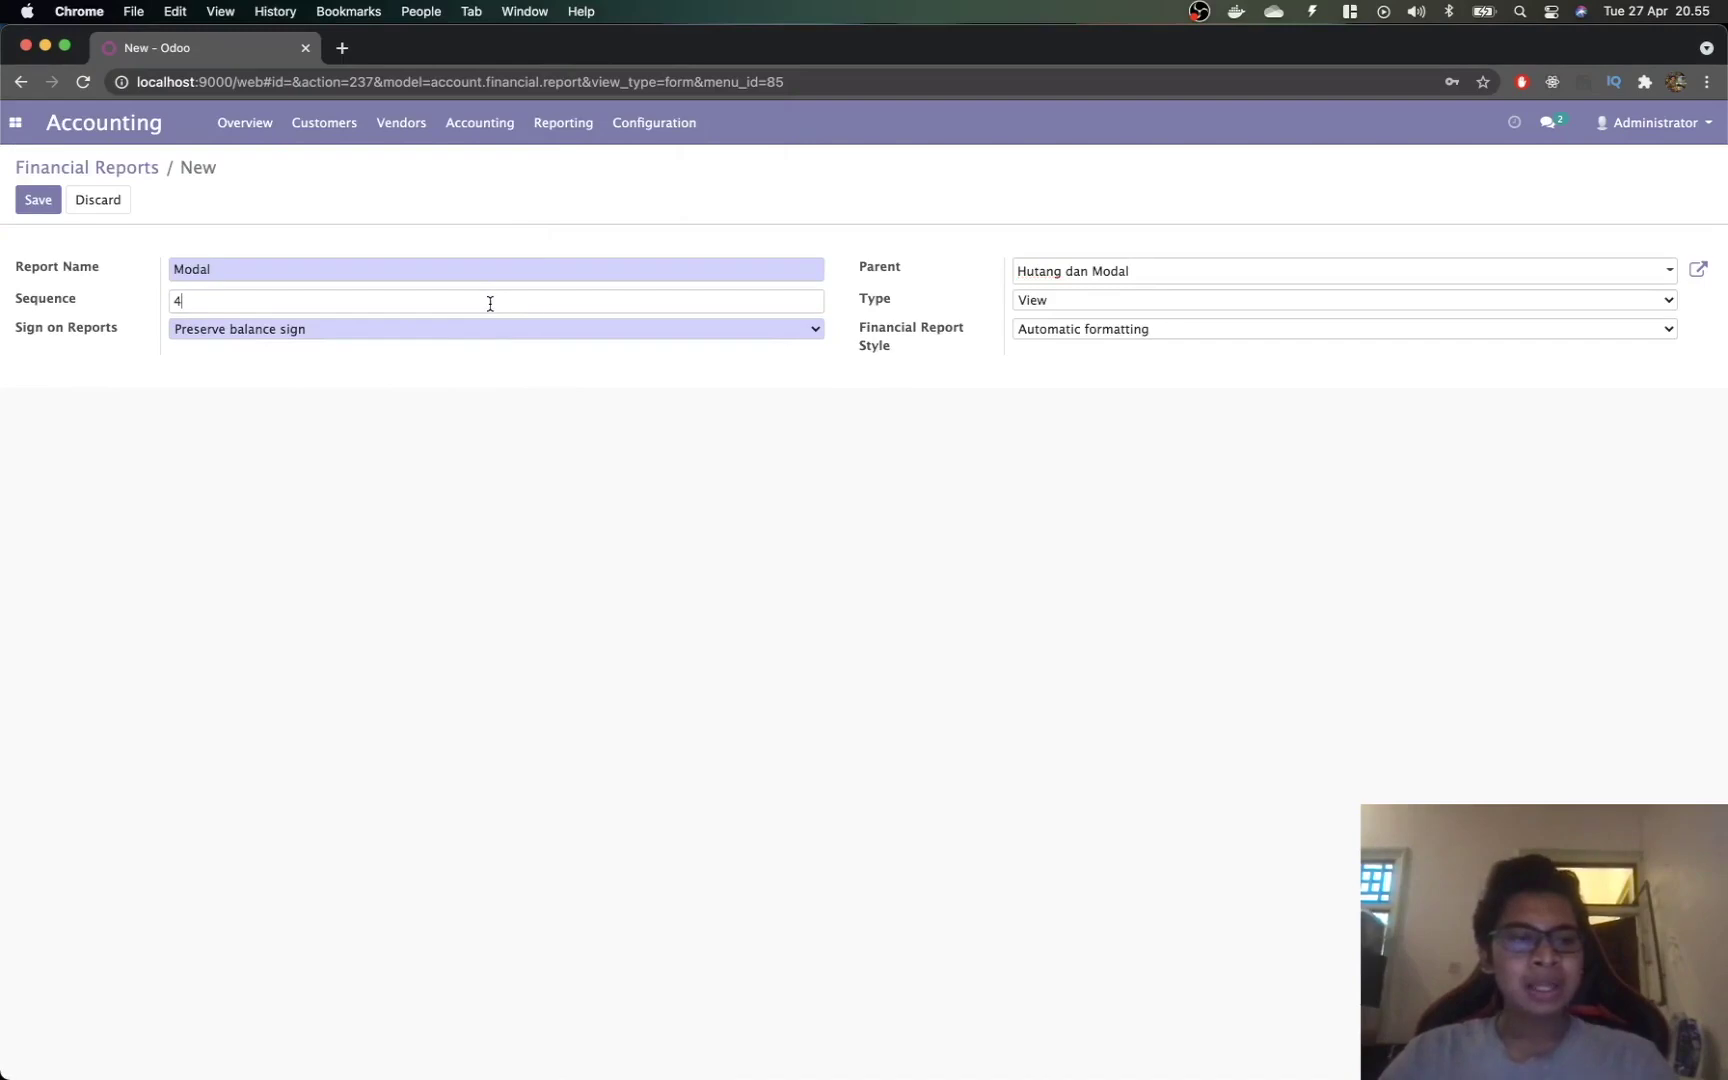
{"action": "key", "text": "super+Tab"}
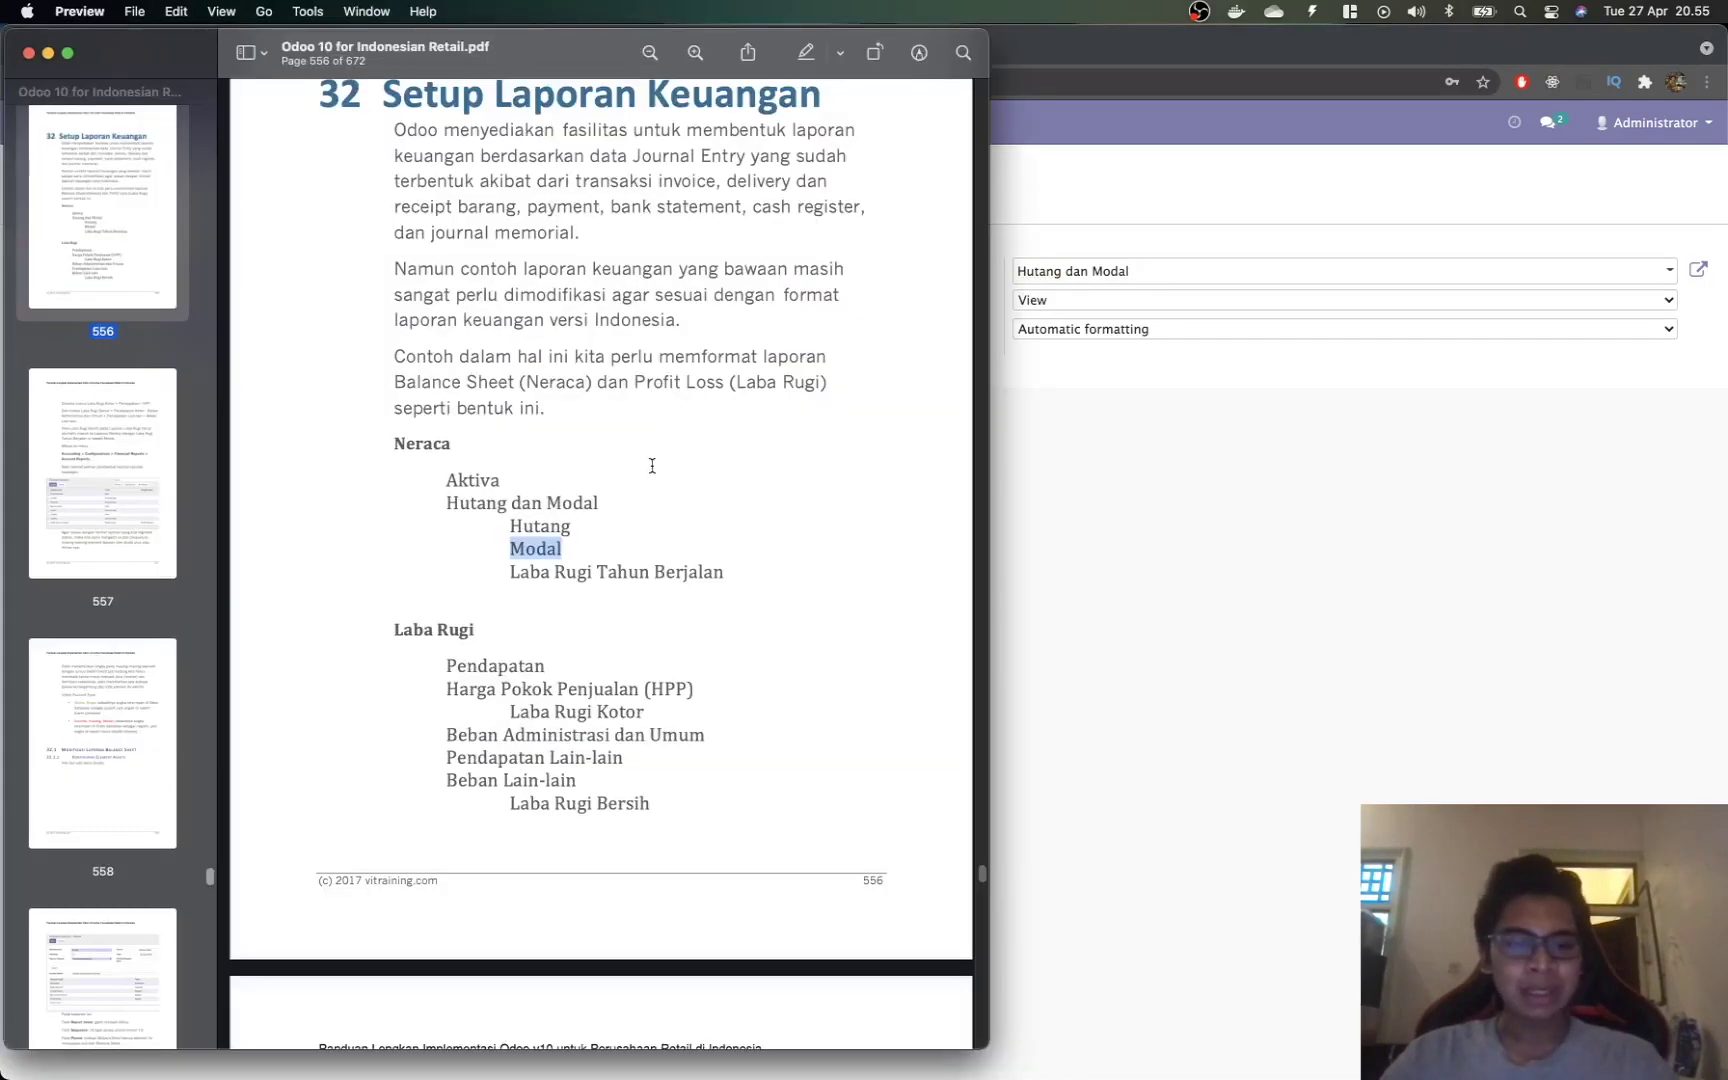
{"action": "scroll", "coordinate": [652, 466], "scroll_direction": "down", "scroll_amount": 15}
{"action": "scroll", "coordinate": [652, 466], "scroll_direction": "up", "scroll_amount": 3}
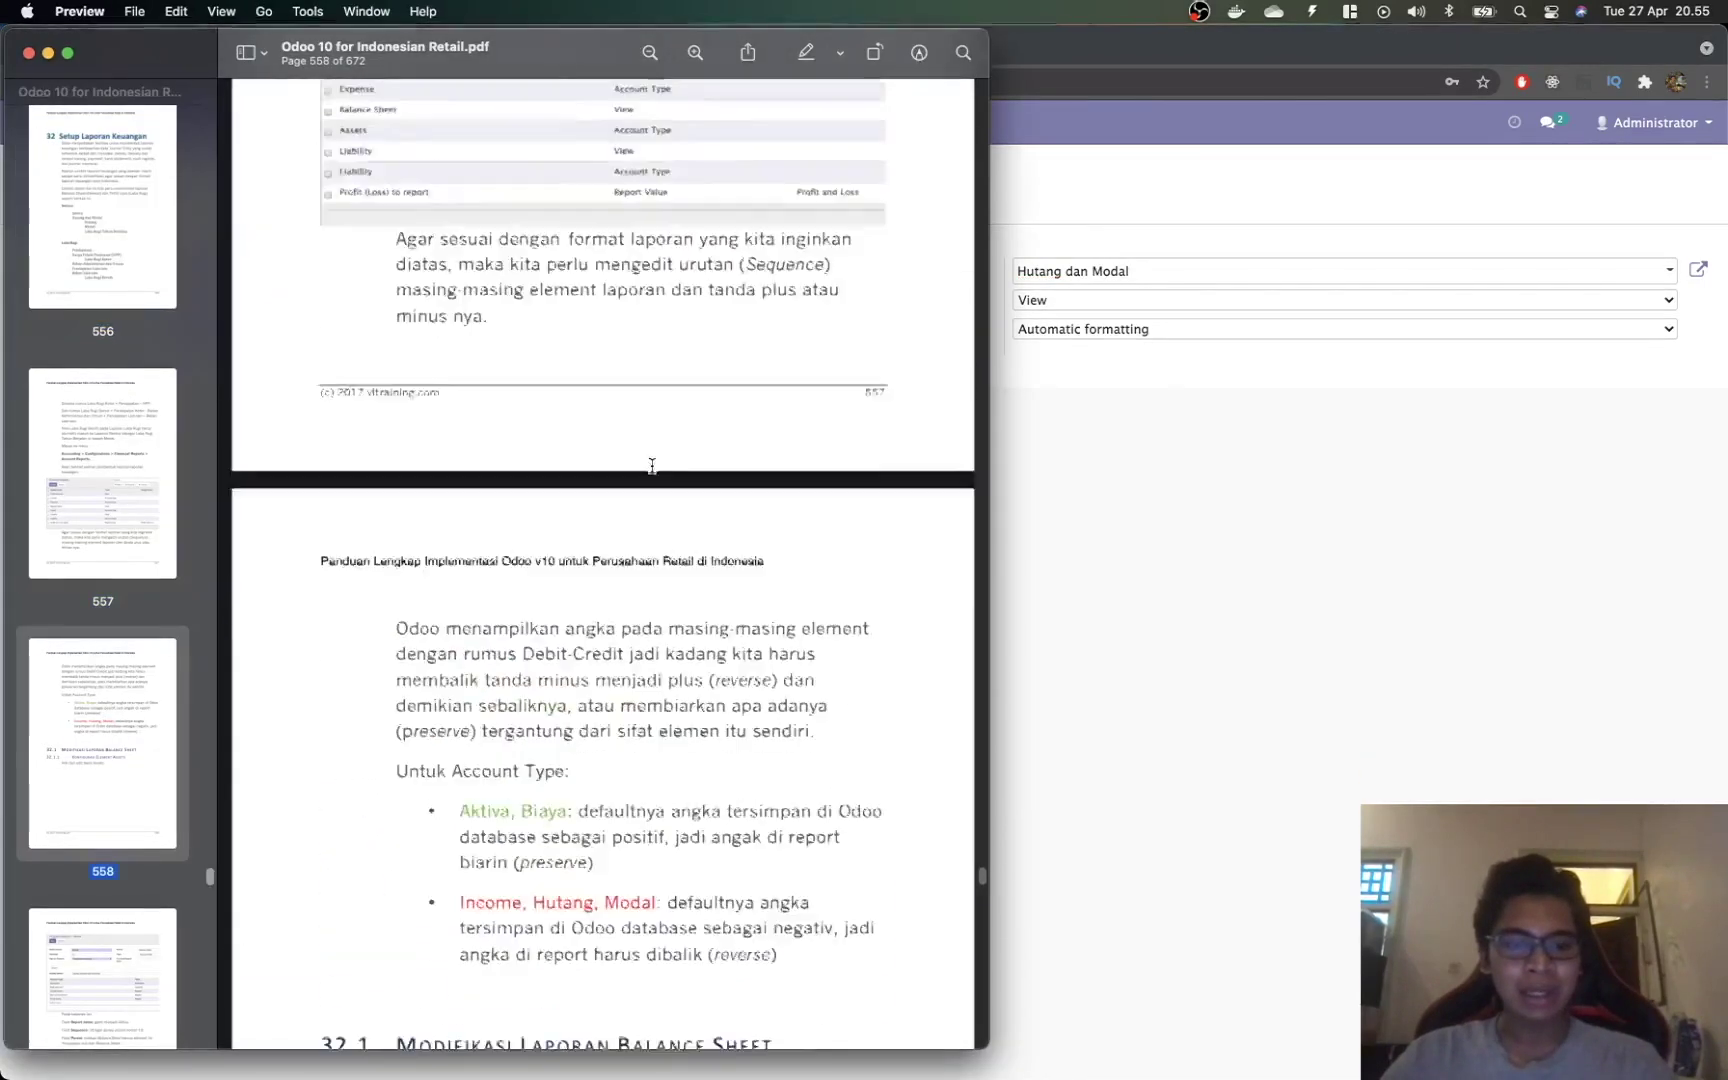
{"action": "scroll", "coordinate": [652, 466], "scroll_direction": "up", "scroll_amount": 12}
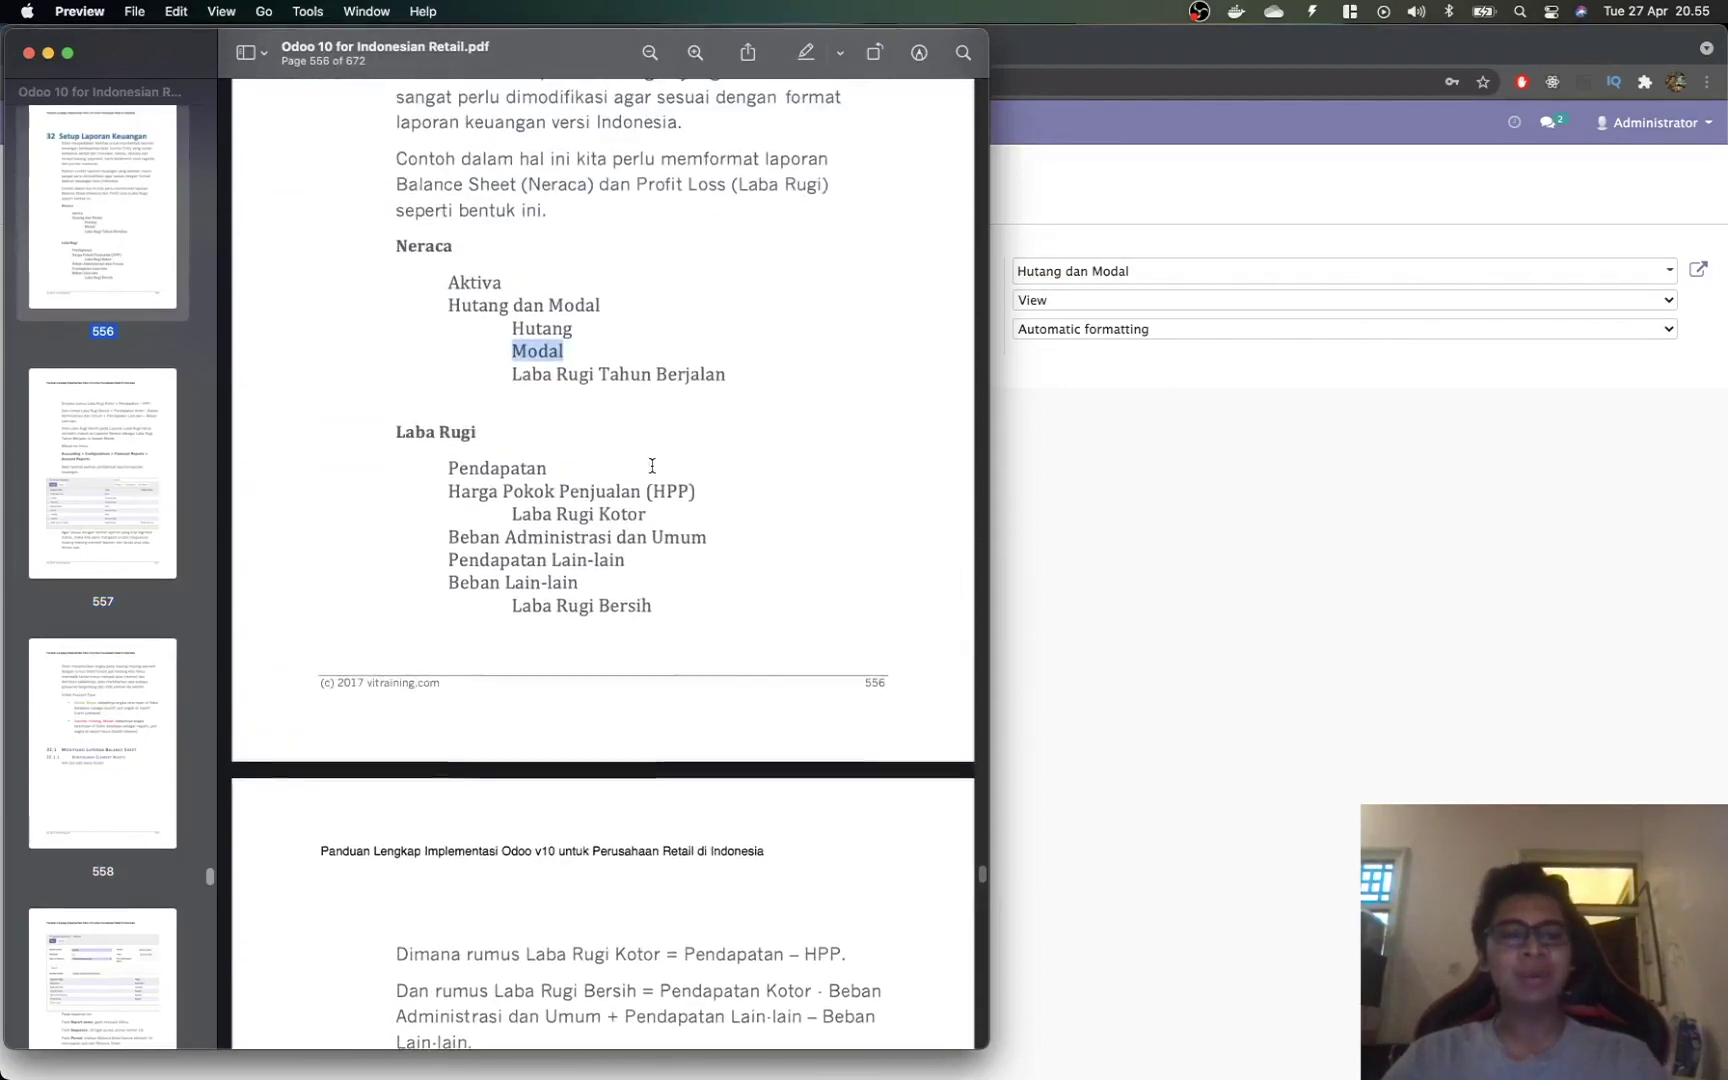
{"action": "key", "text": "super+Tab"}
{"action": "left_click", "coordinate": [470, 328]}
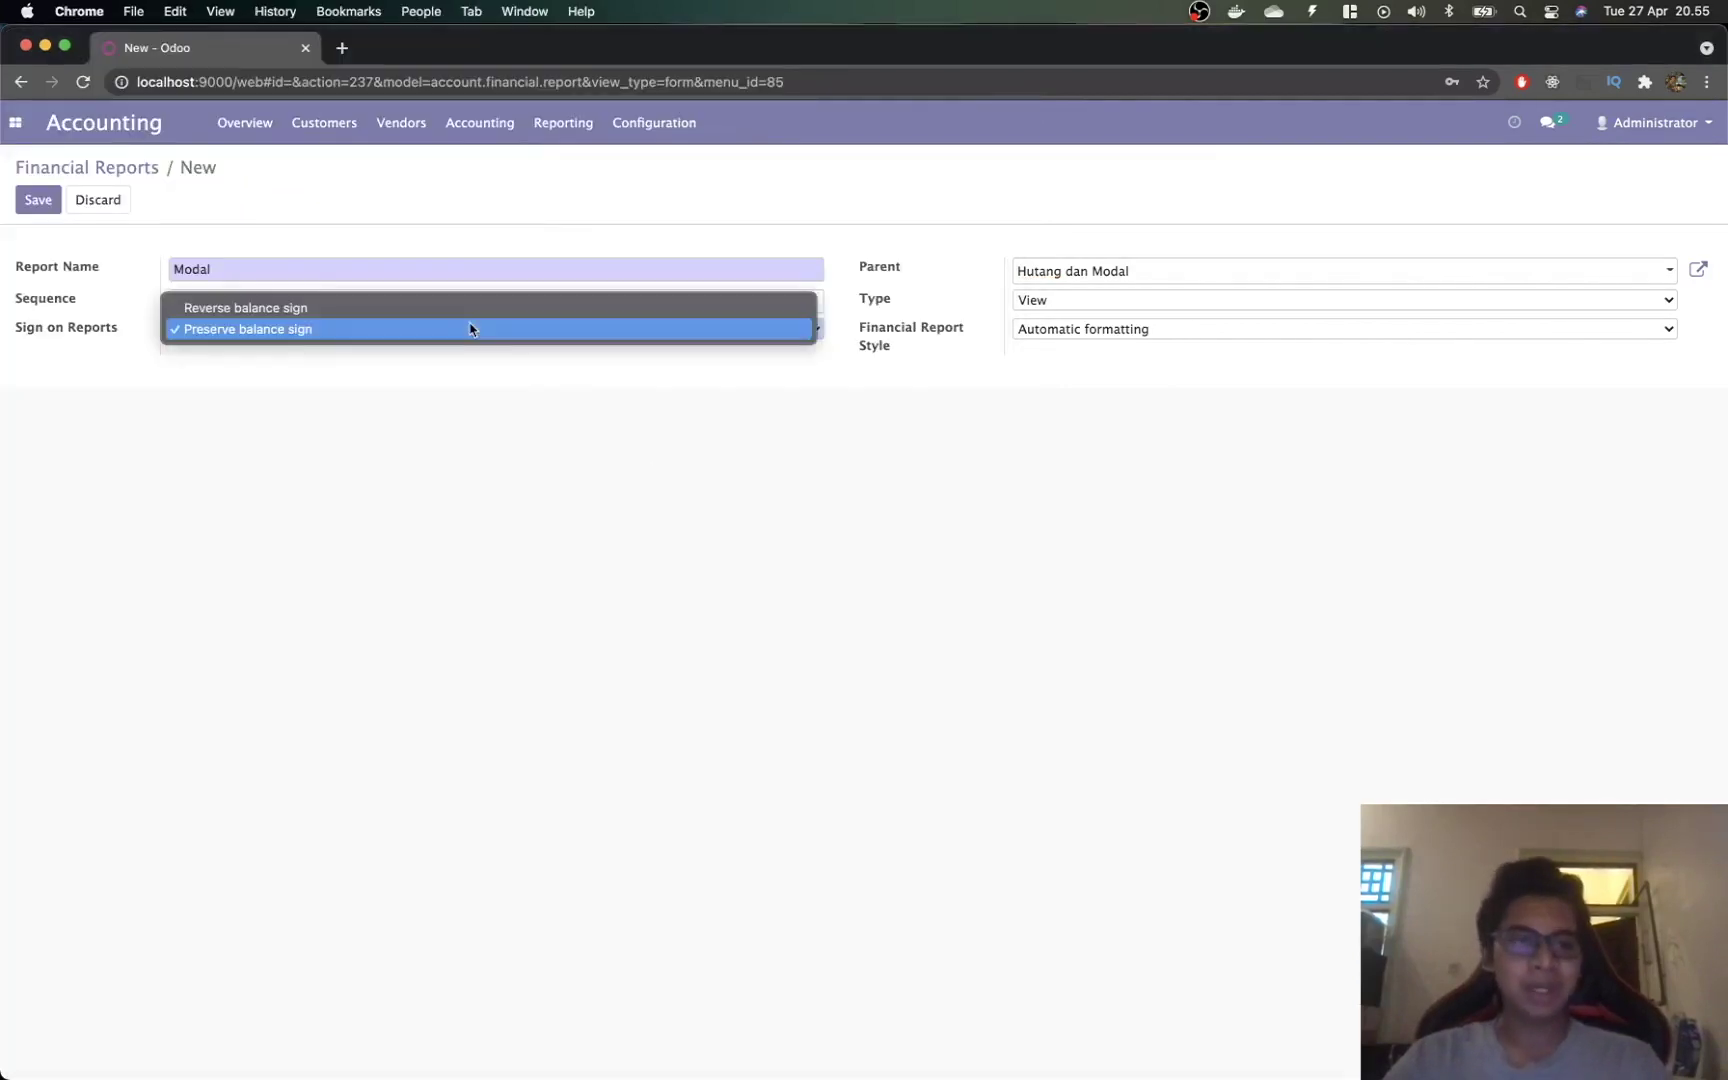
{"action": "left_click", "coordinate": [417, 307]}
Step: Set the Modal line's type to Account Type and add the Equity account type to it
{"action": "left_click", "coordinate": [1022, 298]}
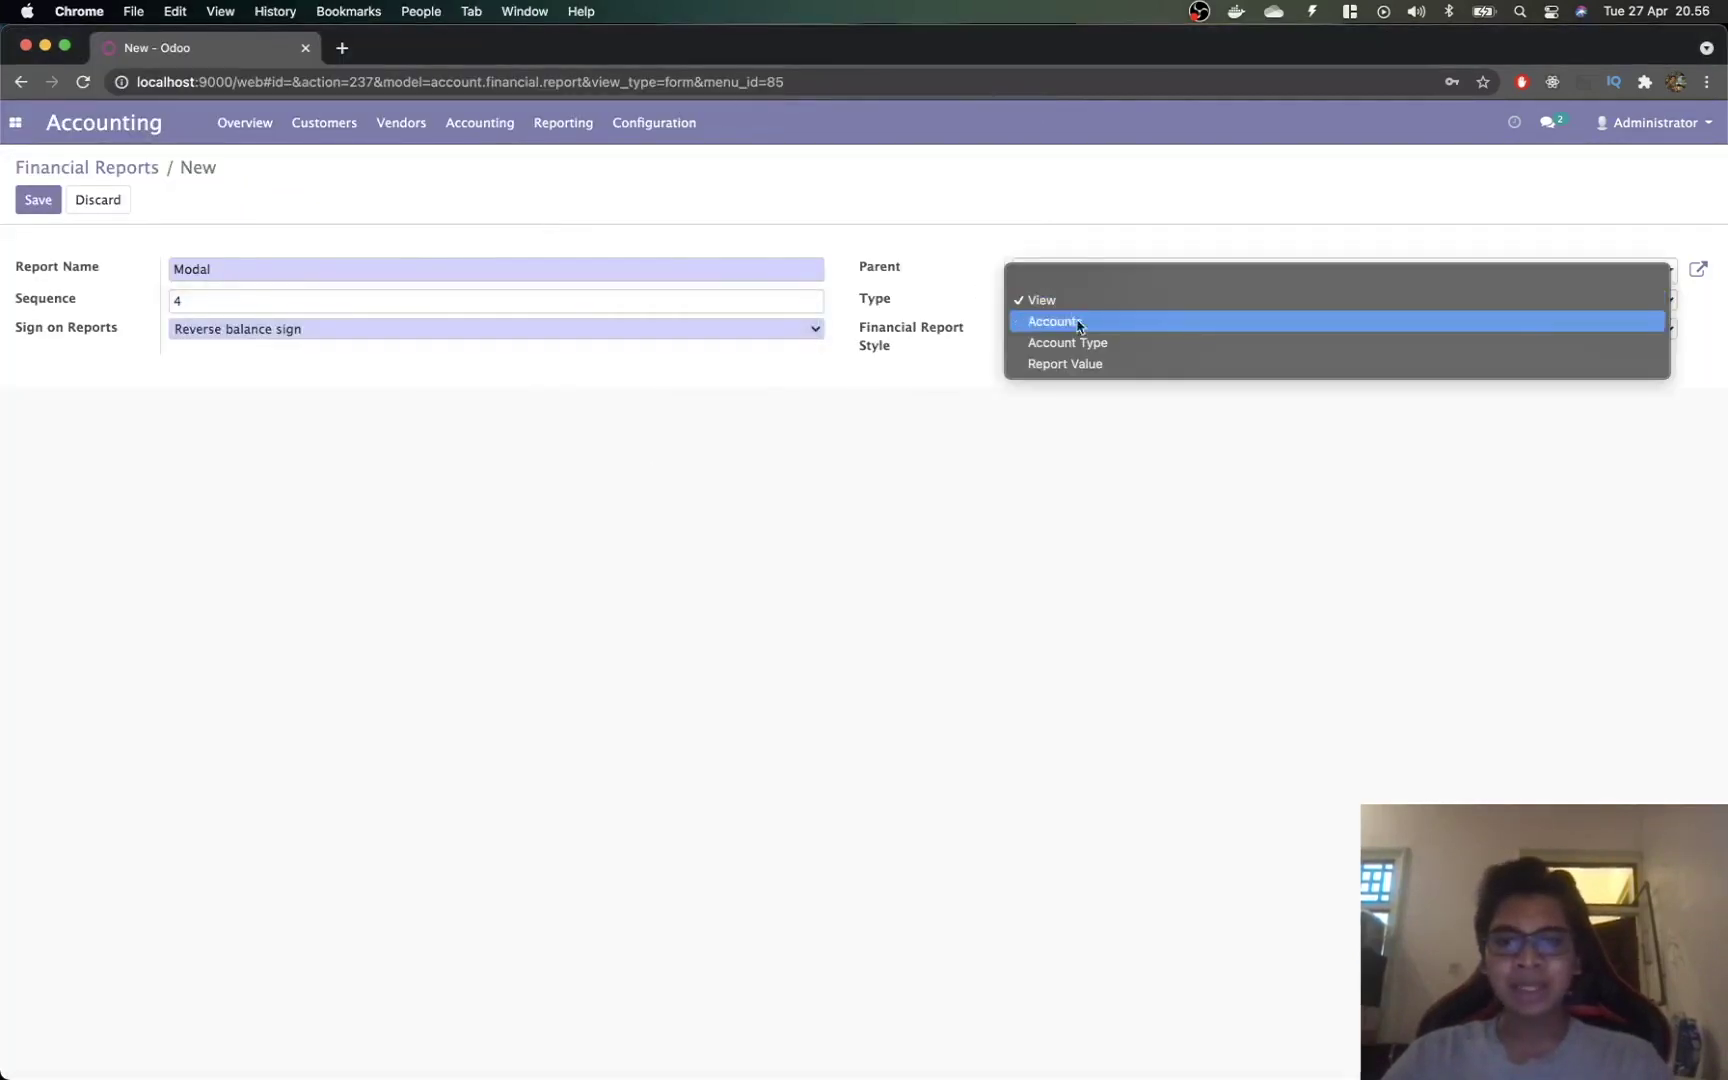
{"action": "left_click", "coordinate": [1091, 344]}
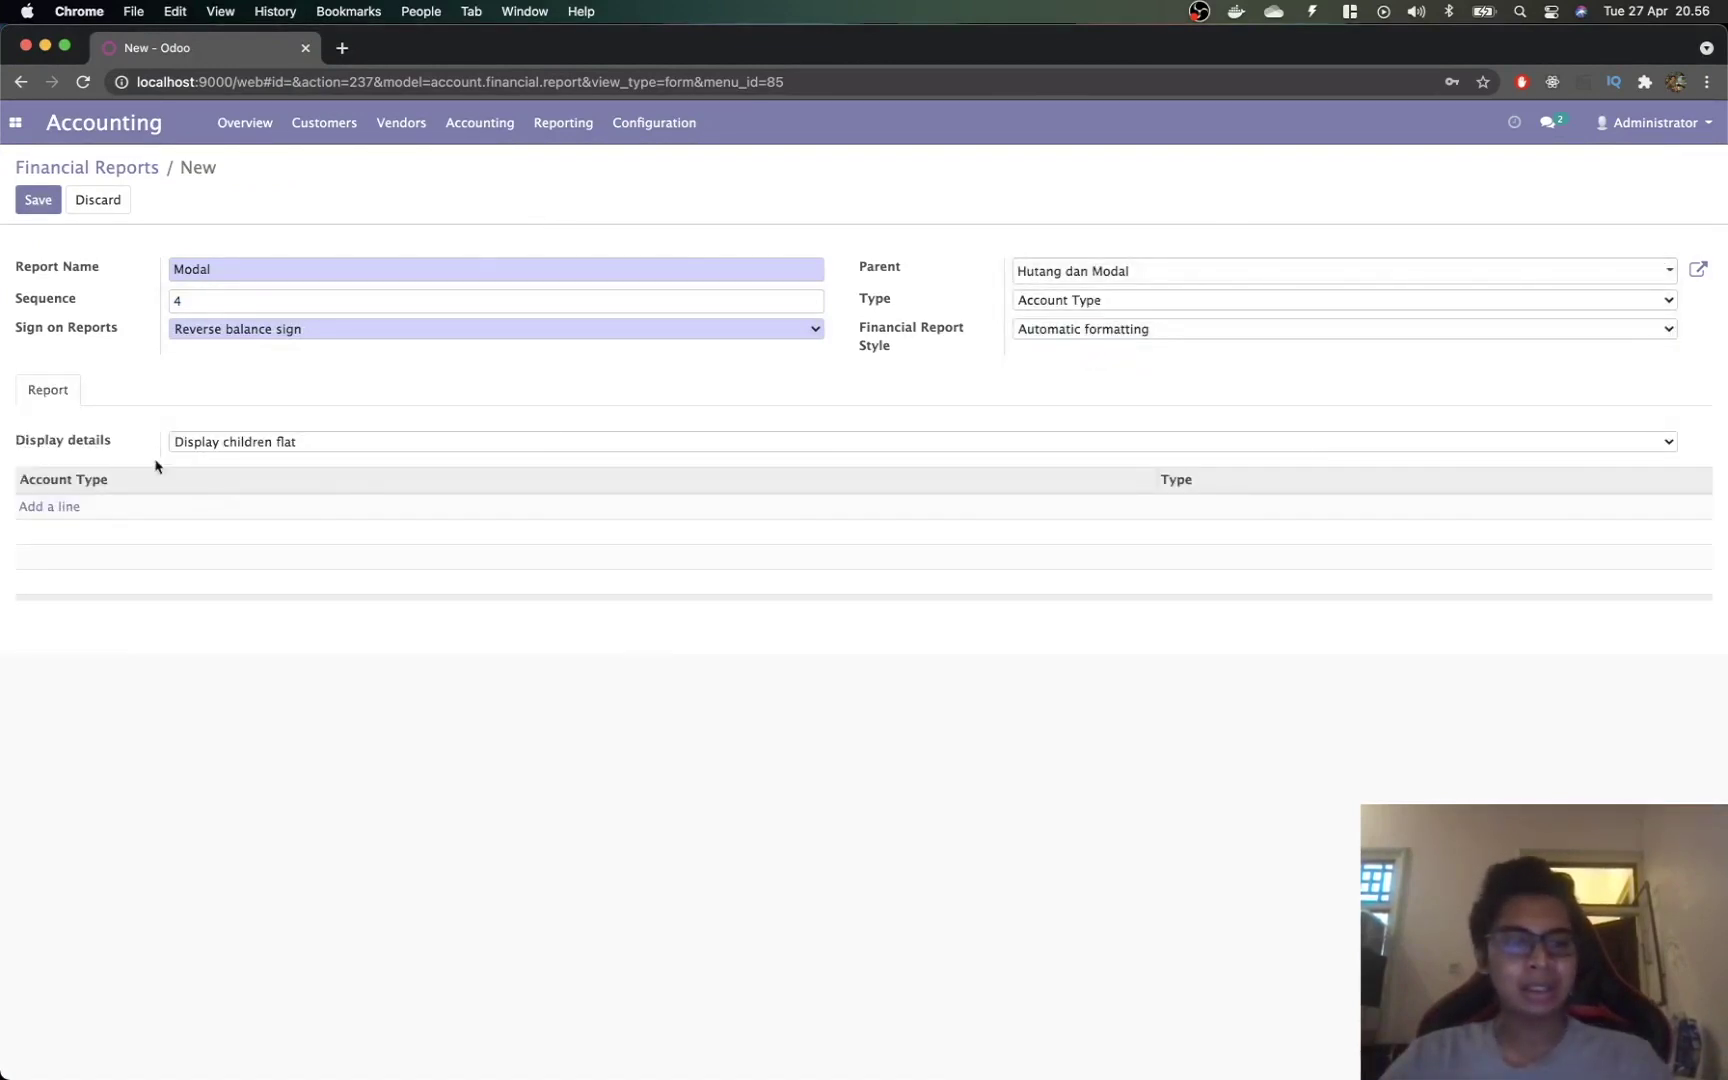
{"action": "left_click", "coordinate": [64, 510]}
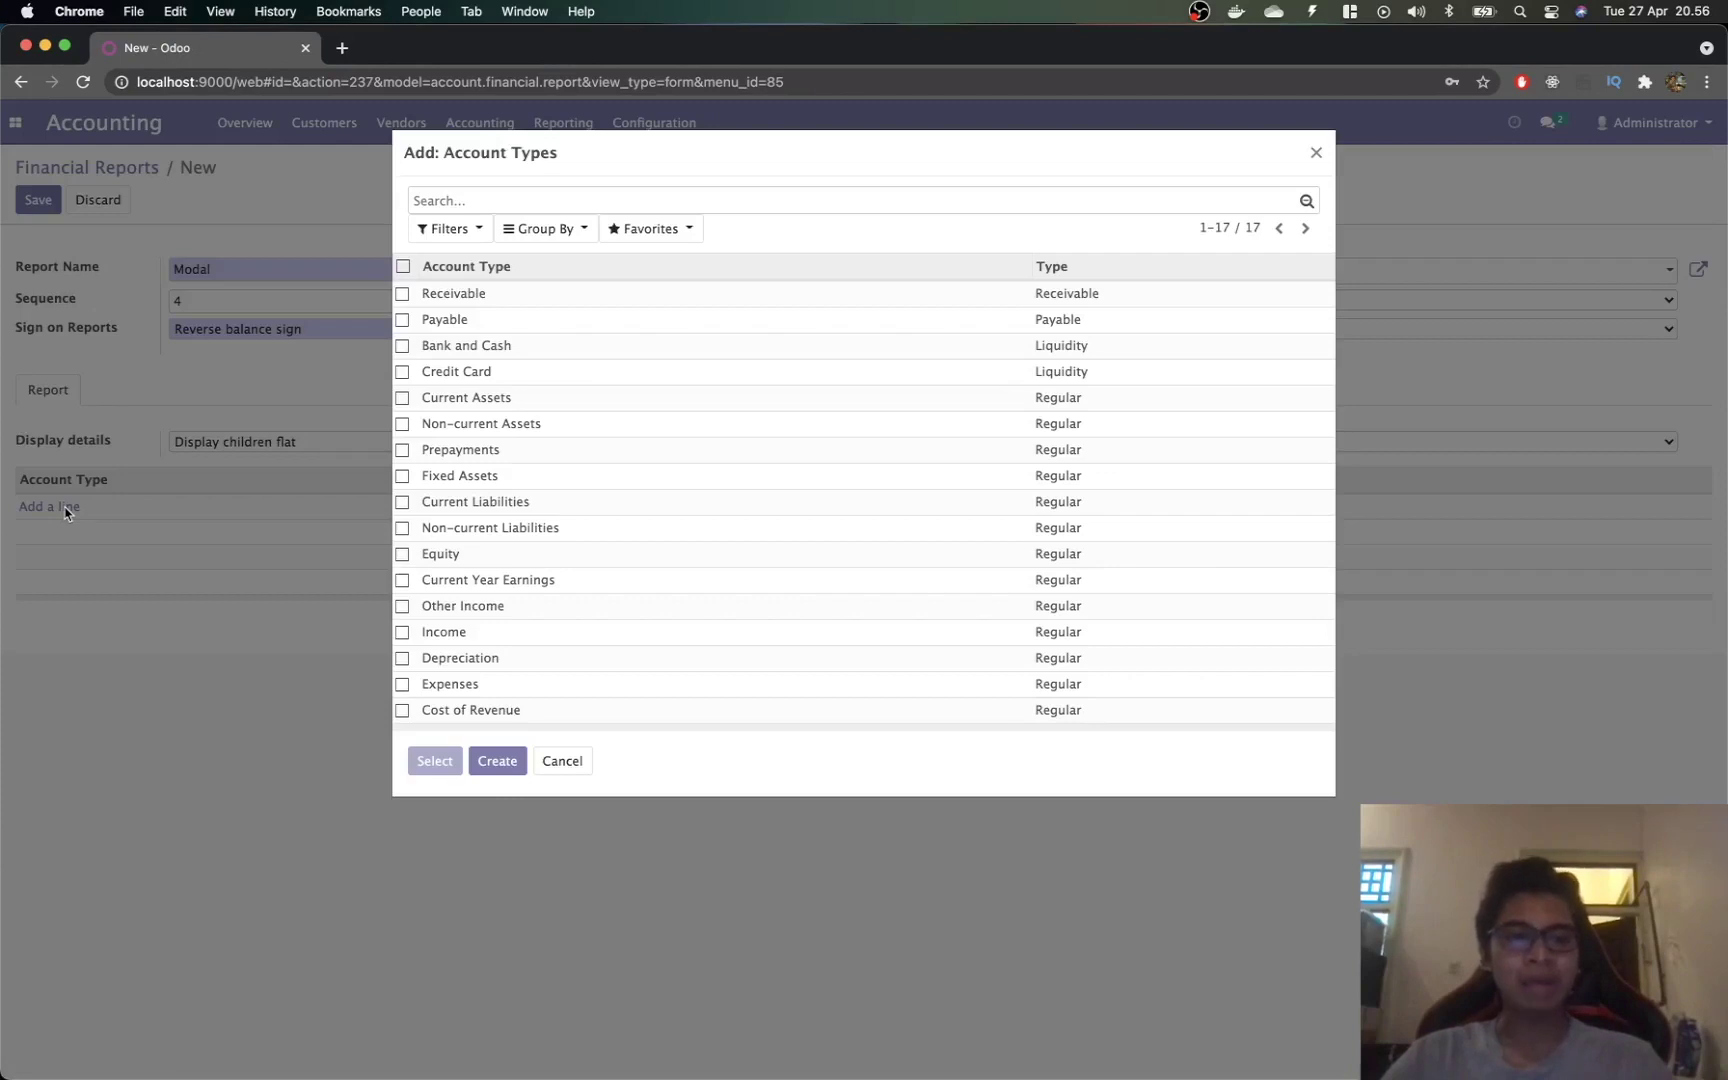
{"action": "left_click", "coordinate": [403, 556]}
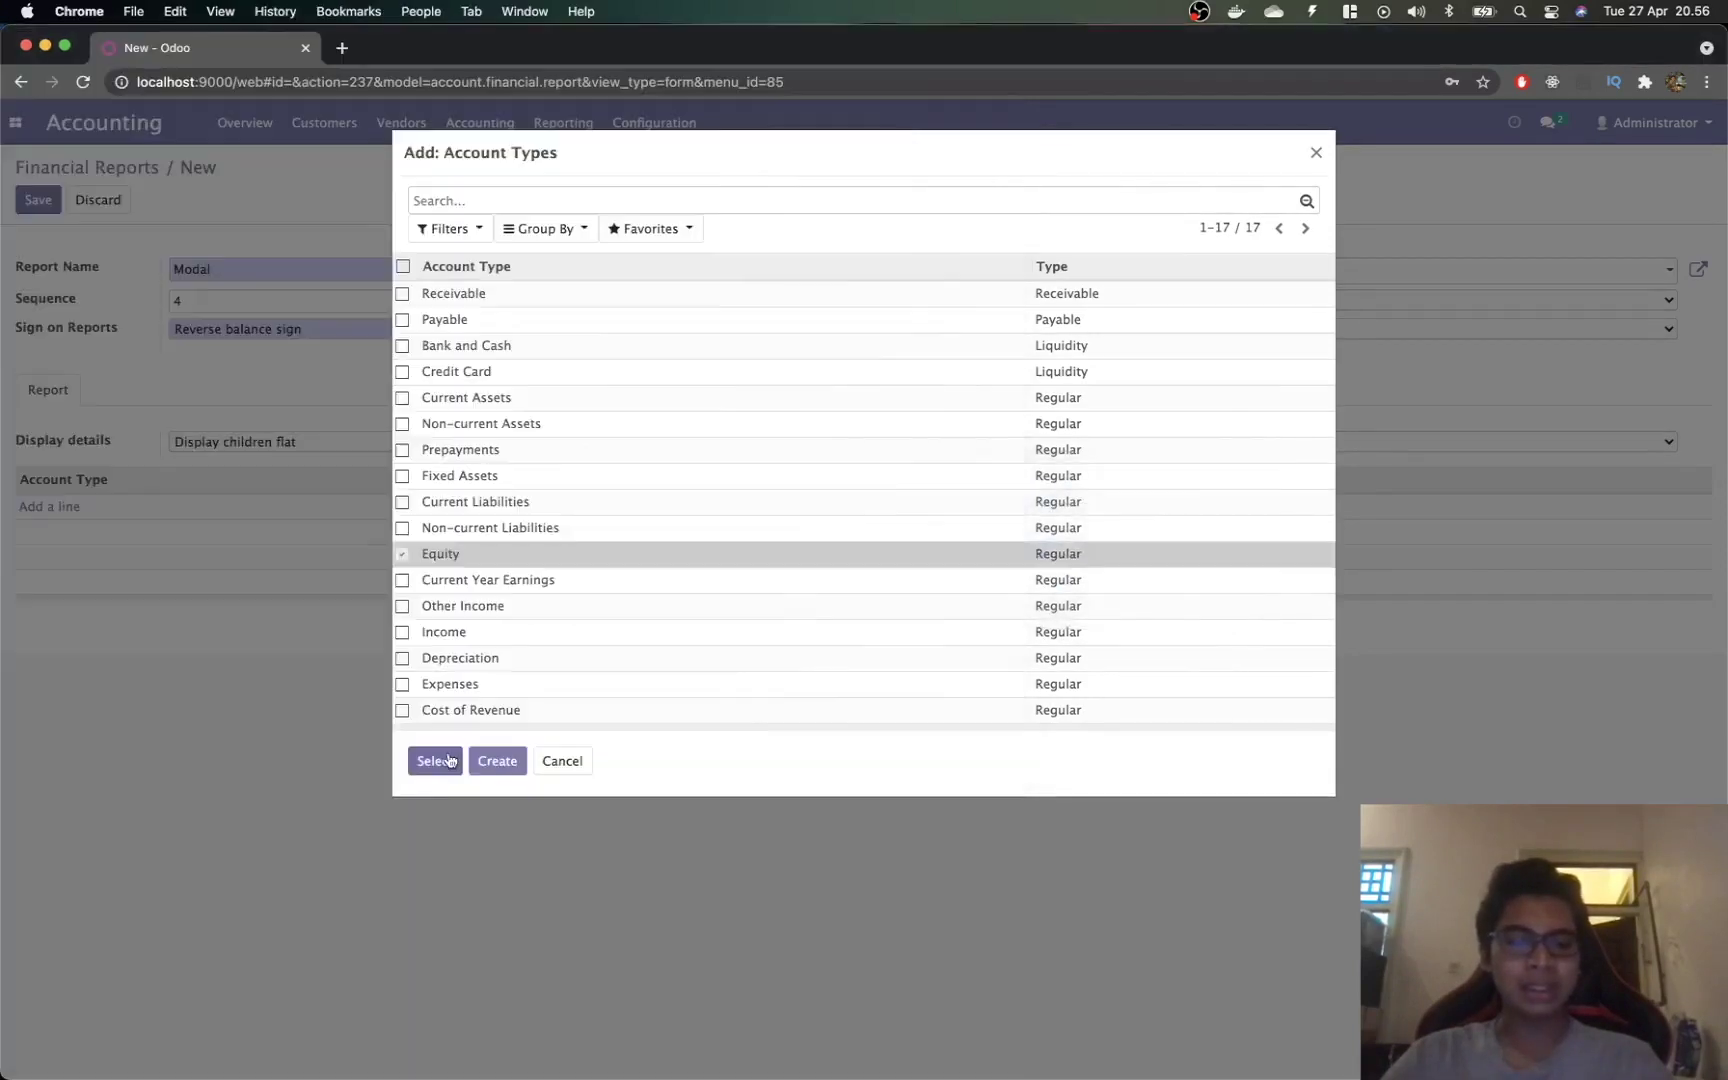
{"action": "left_click", "coordinate": [449, 768]}
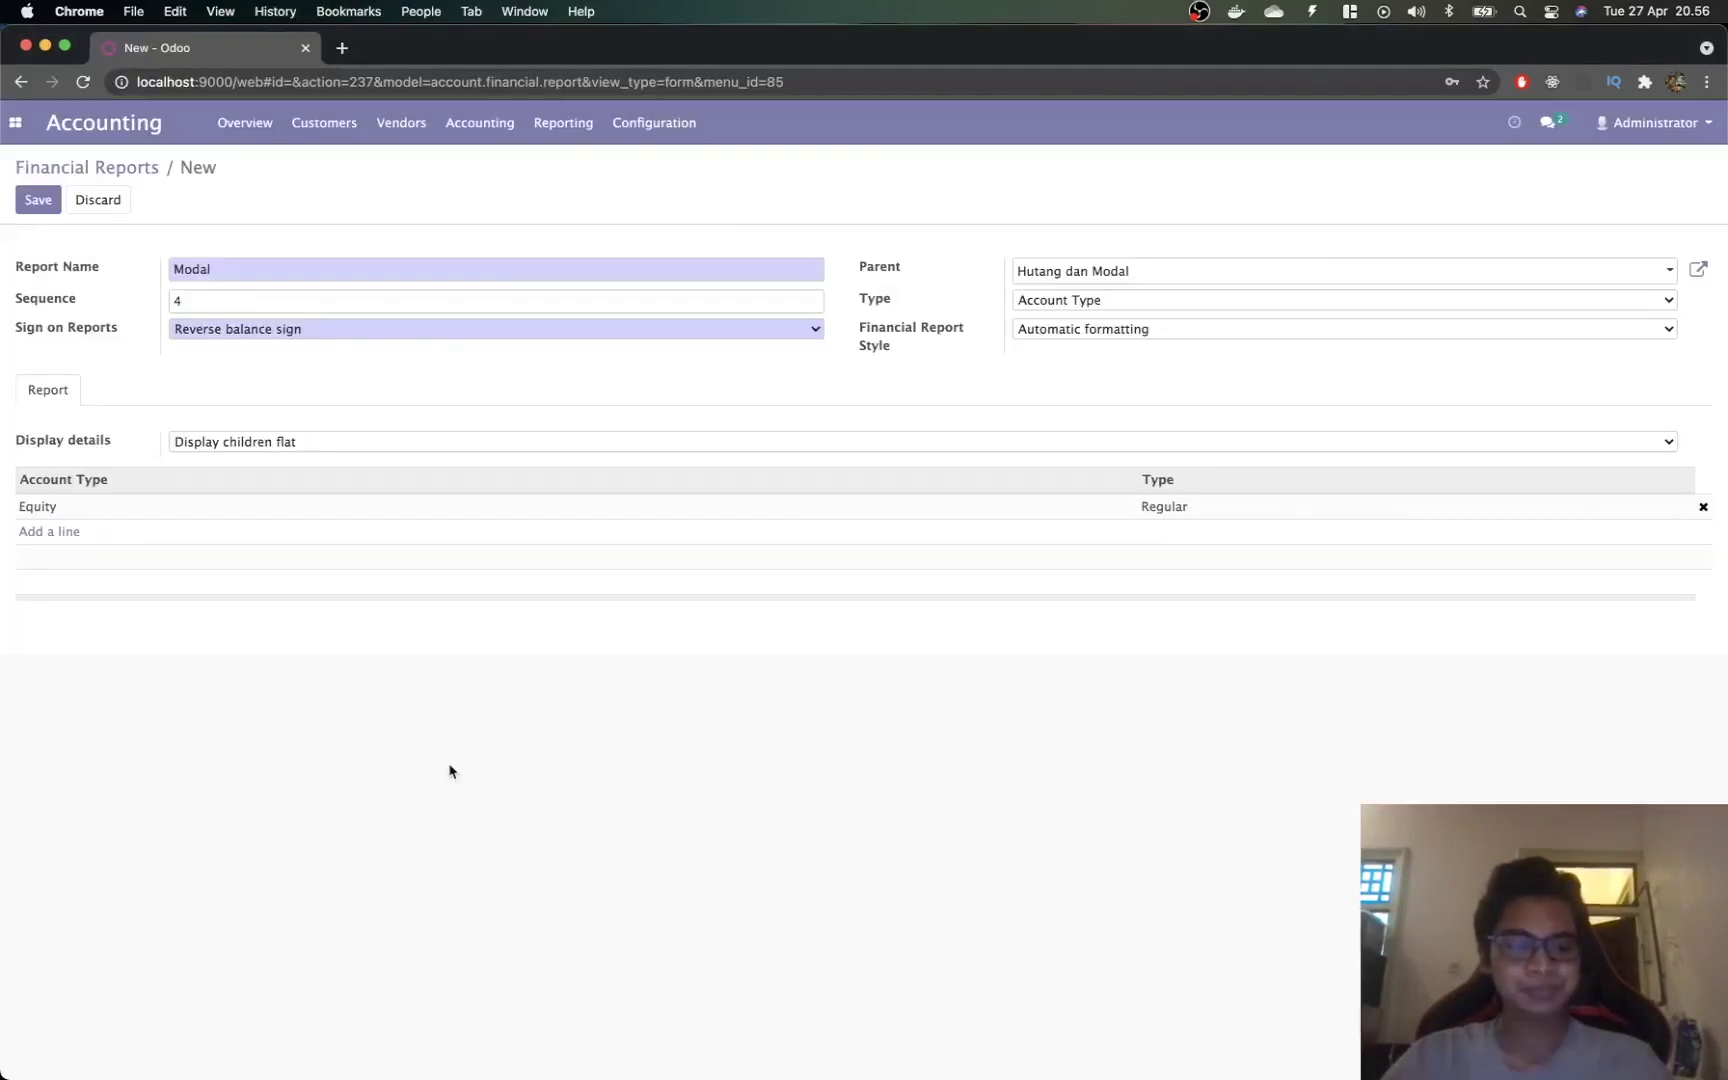
Step: Set the Modal line's display details to Display children with hierarchy, save it, and return to the financial reports list
{"action": "key", "text": "super+Tab"}
{"action": "left_click", "coordinate": [585, 391]}
{"action": "key", "text": "super+Tab"}
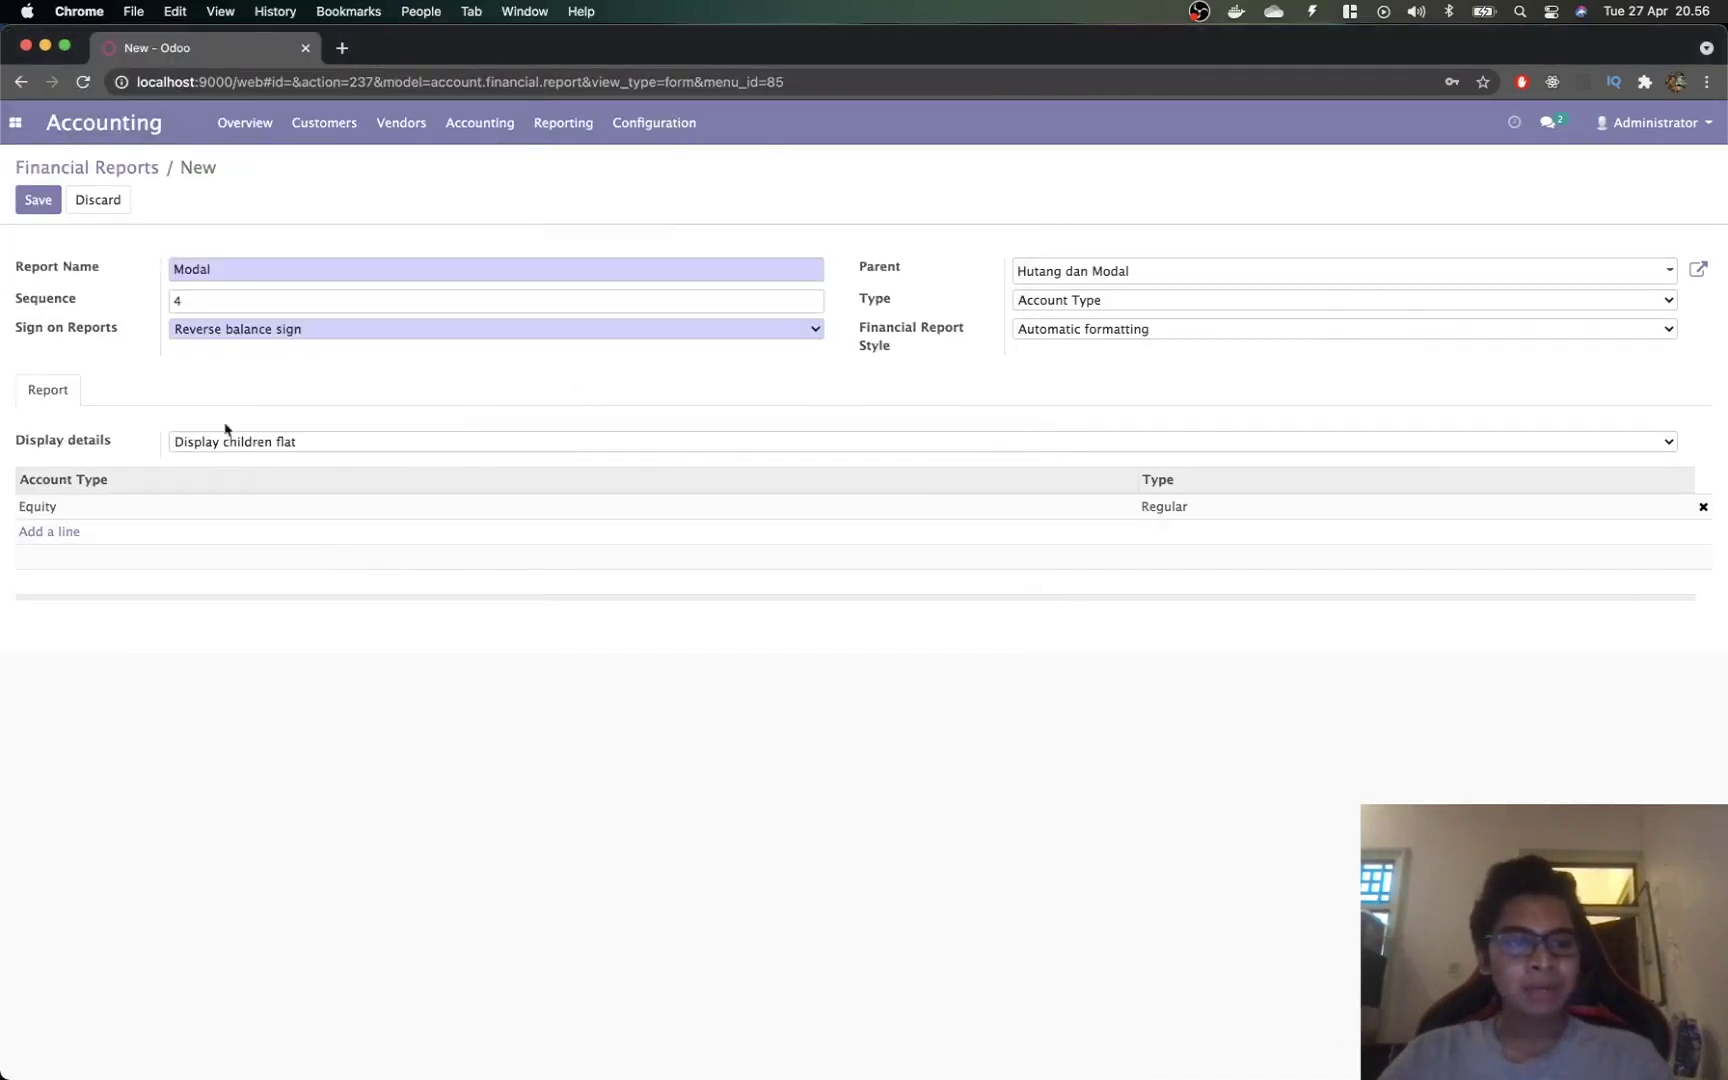
{"action": "key", "text": "super+Tab"}
{"action": "key", "text": "super+Tab"}
{"action": "left_click", "coordinate": [240, 450]}
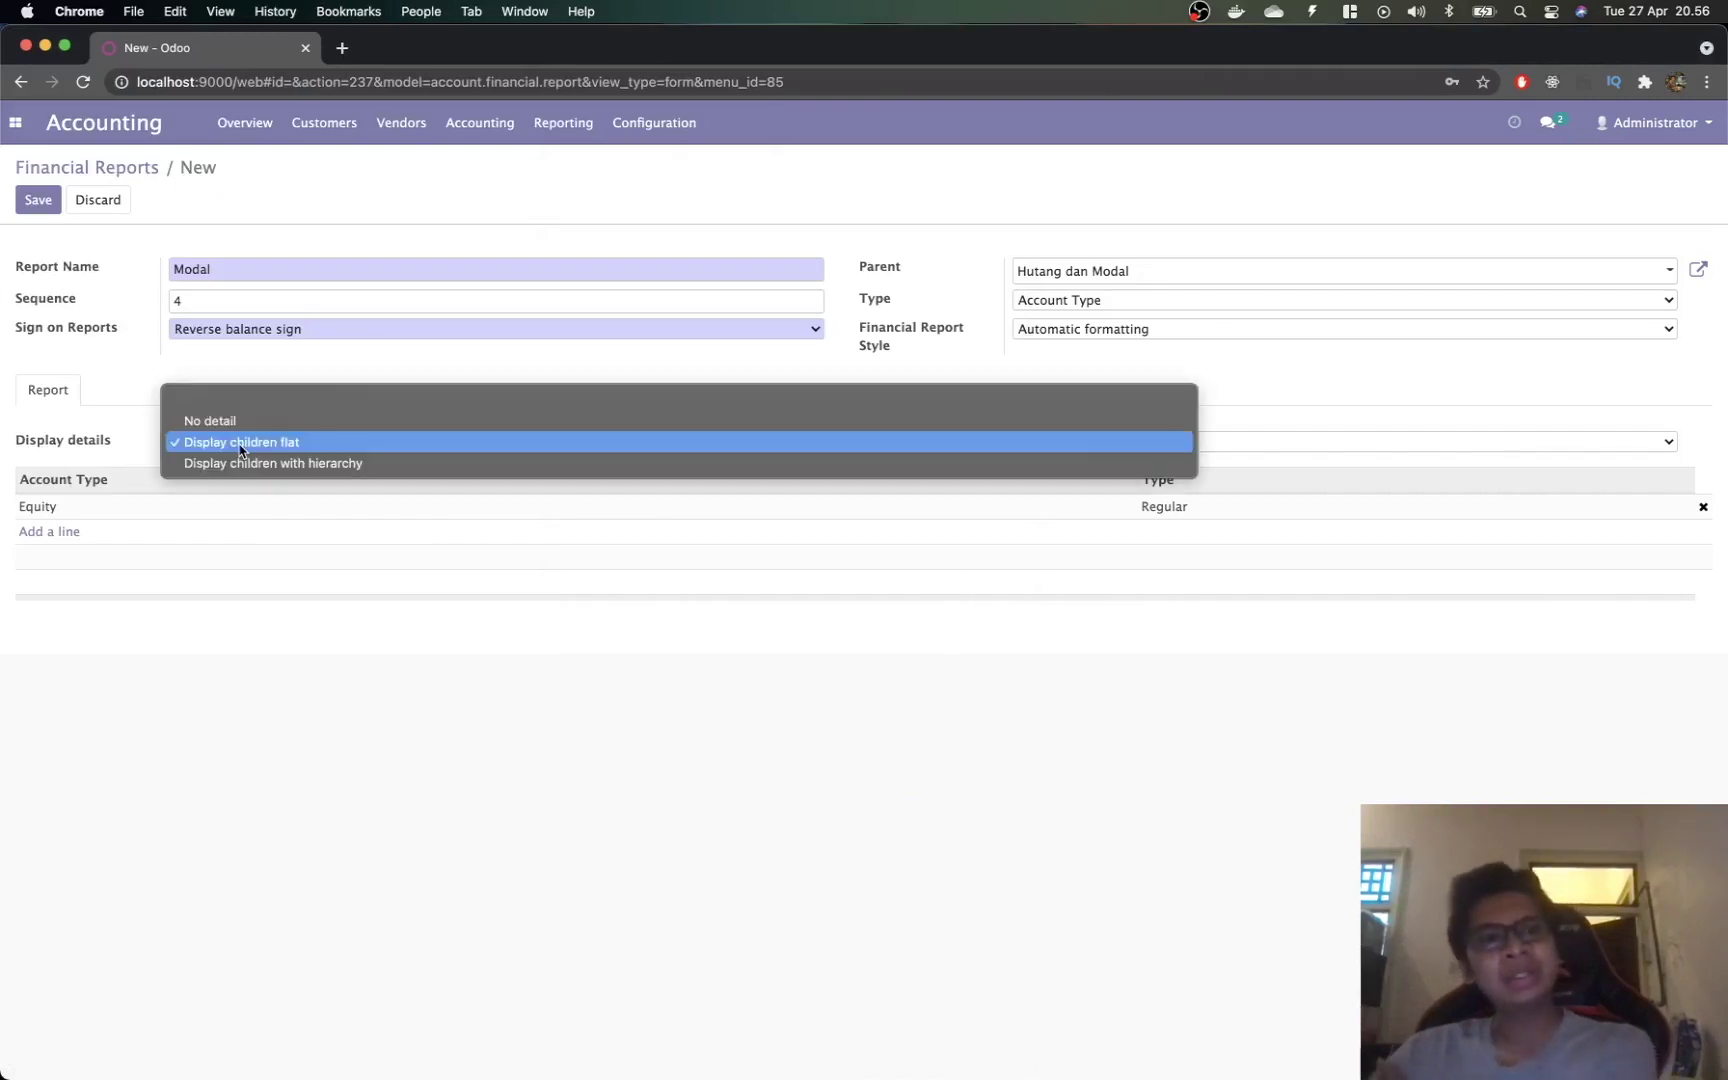
{"action": "left_click", "coordinate": [240, 463]}
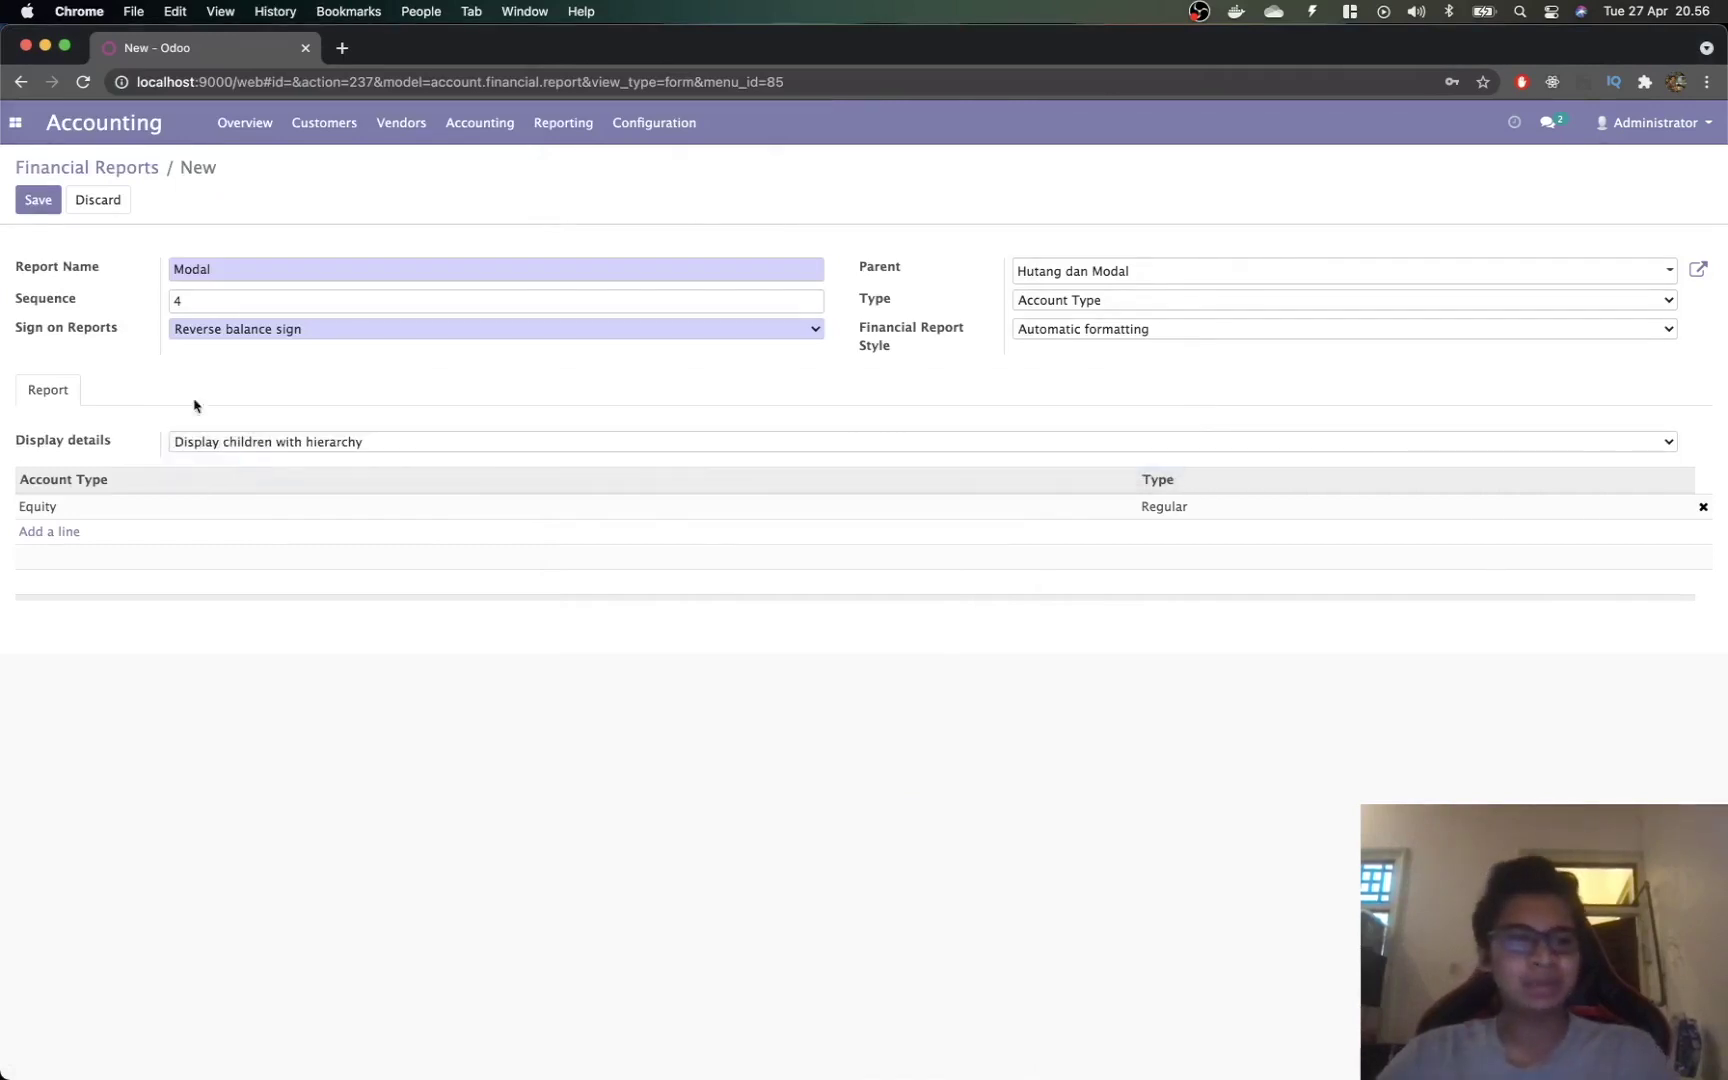
{"action": "left_click", "coordinate": [38, 201]}
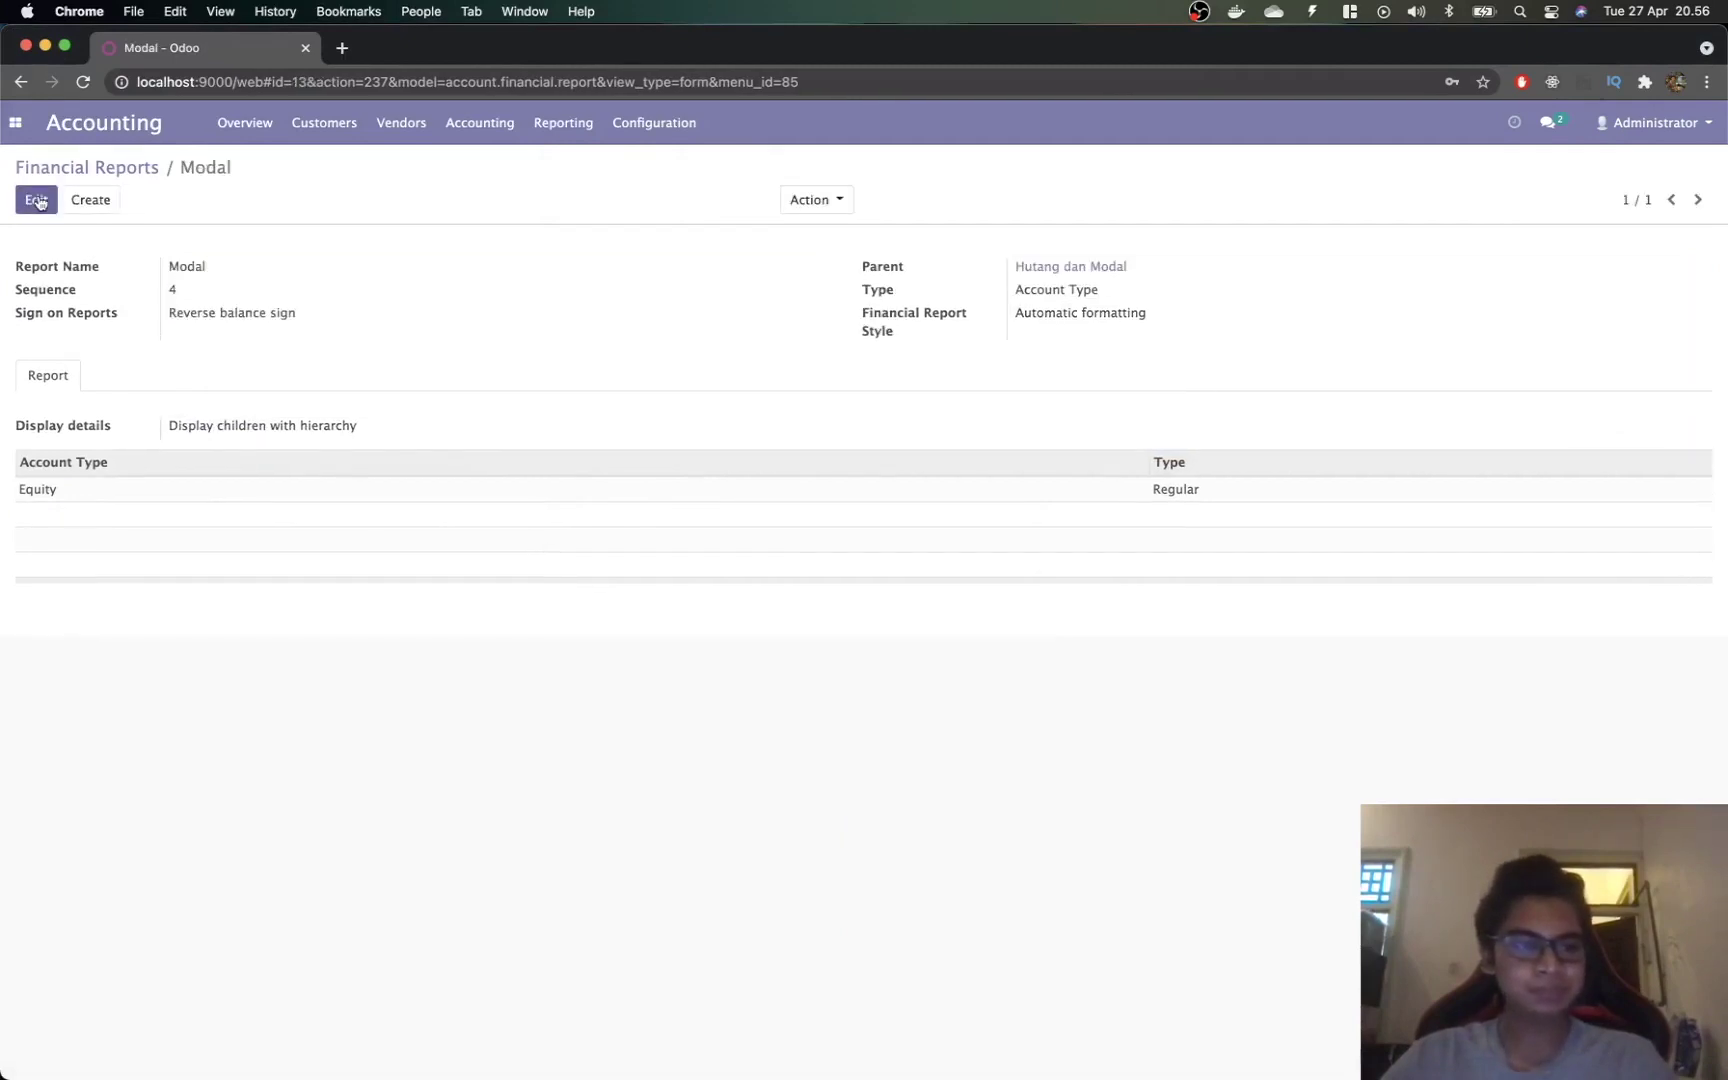
{"action": "left_click", "coordinate": [126, 180]}
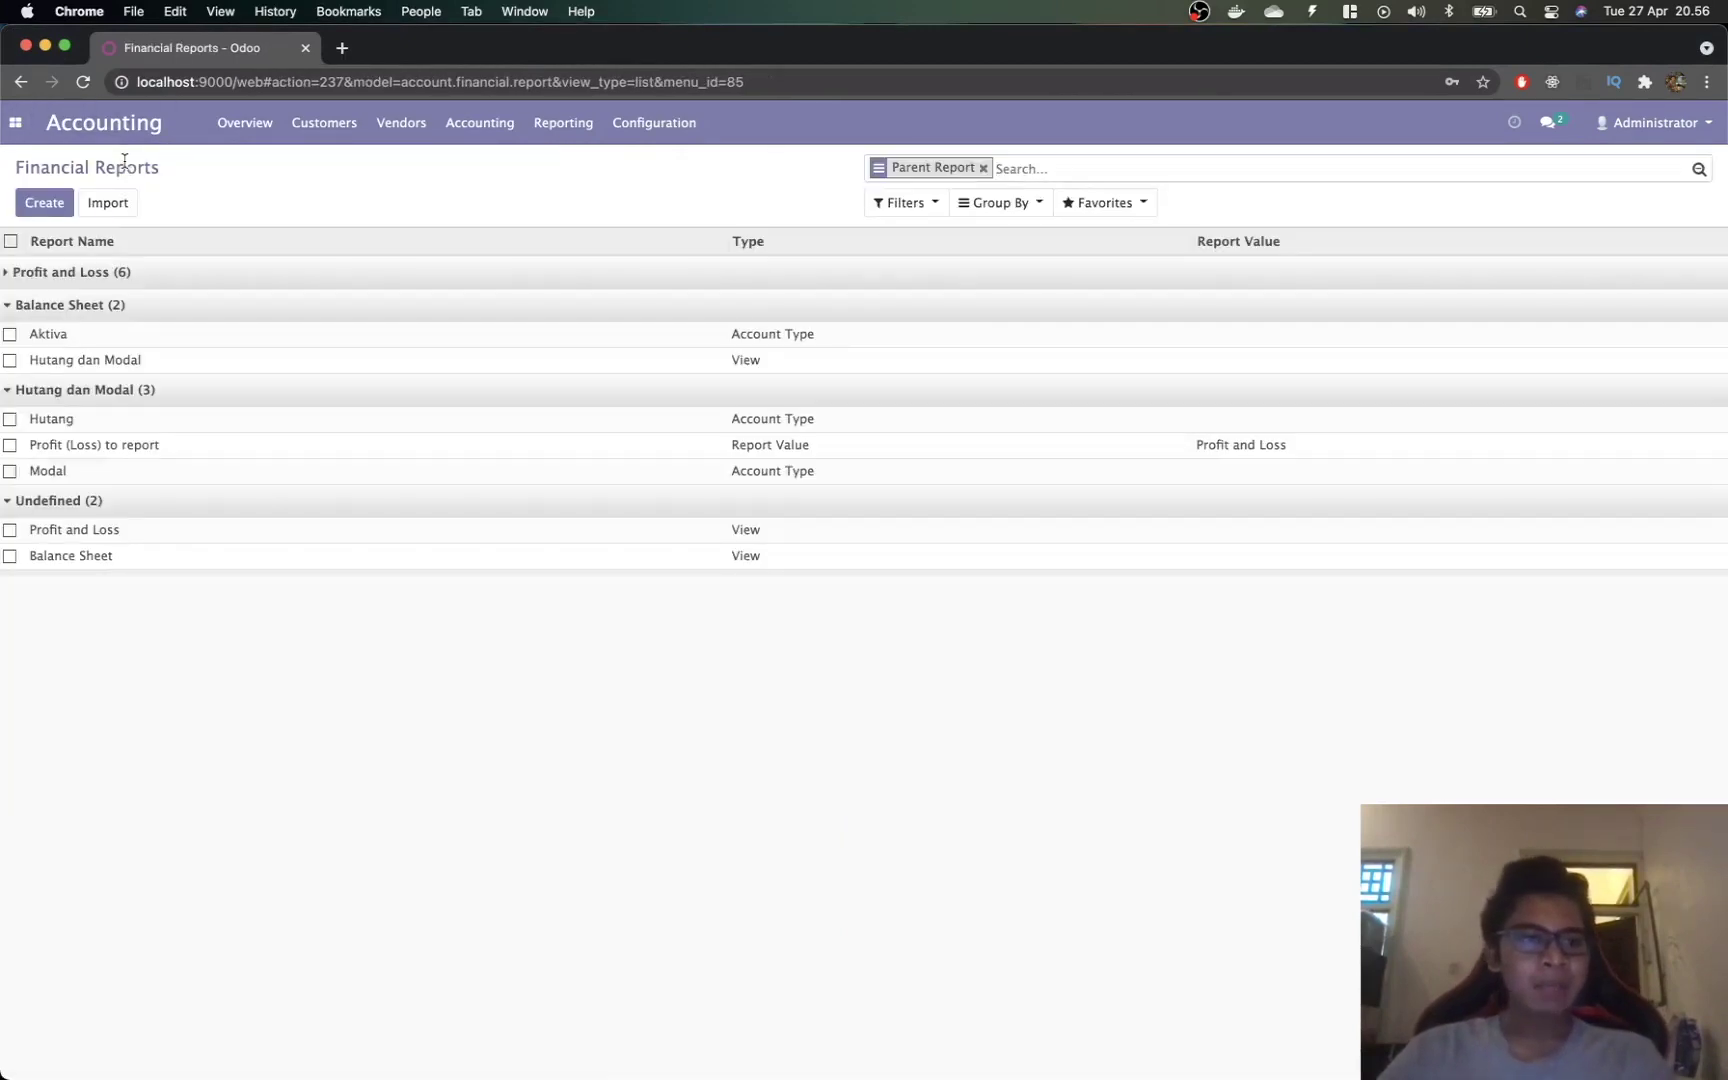
Step: Review the Profit (Loss) to report and Modal lines, comparing them with the Laba Rugi Tahun Berjalan entry in the guide PDF
{"action": "key", "text": "super+Tab"}
{"action": "key", "text": "super+Tab"}
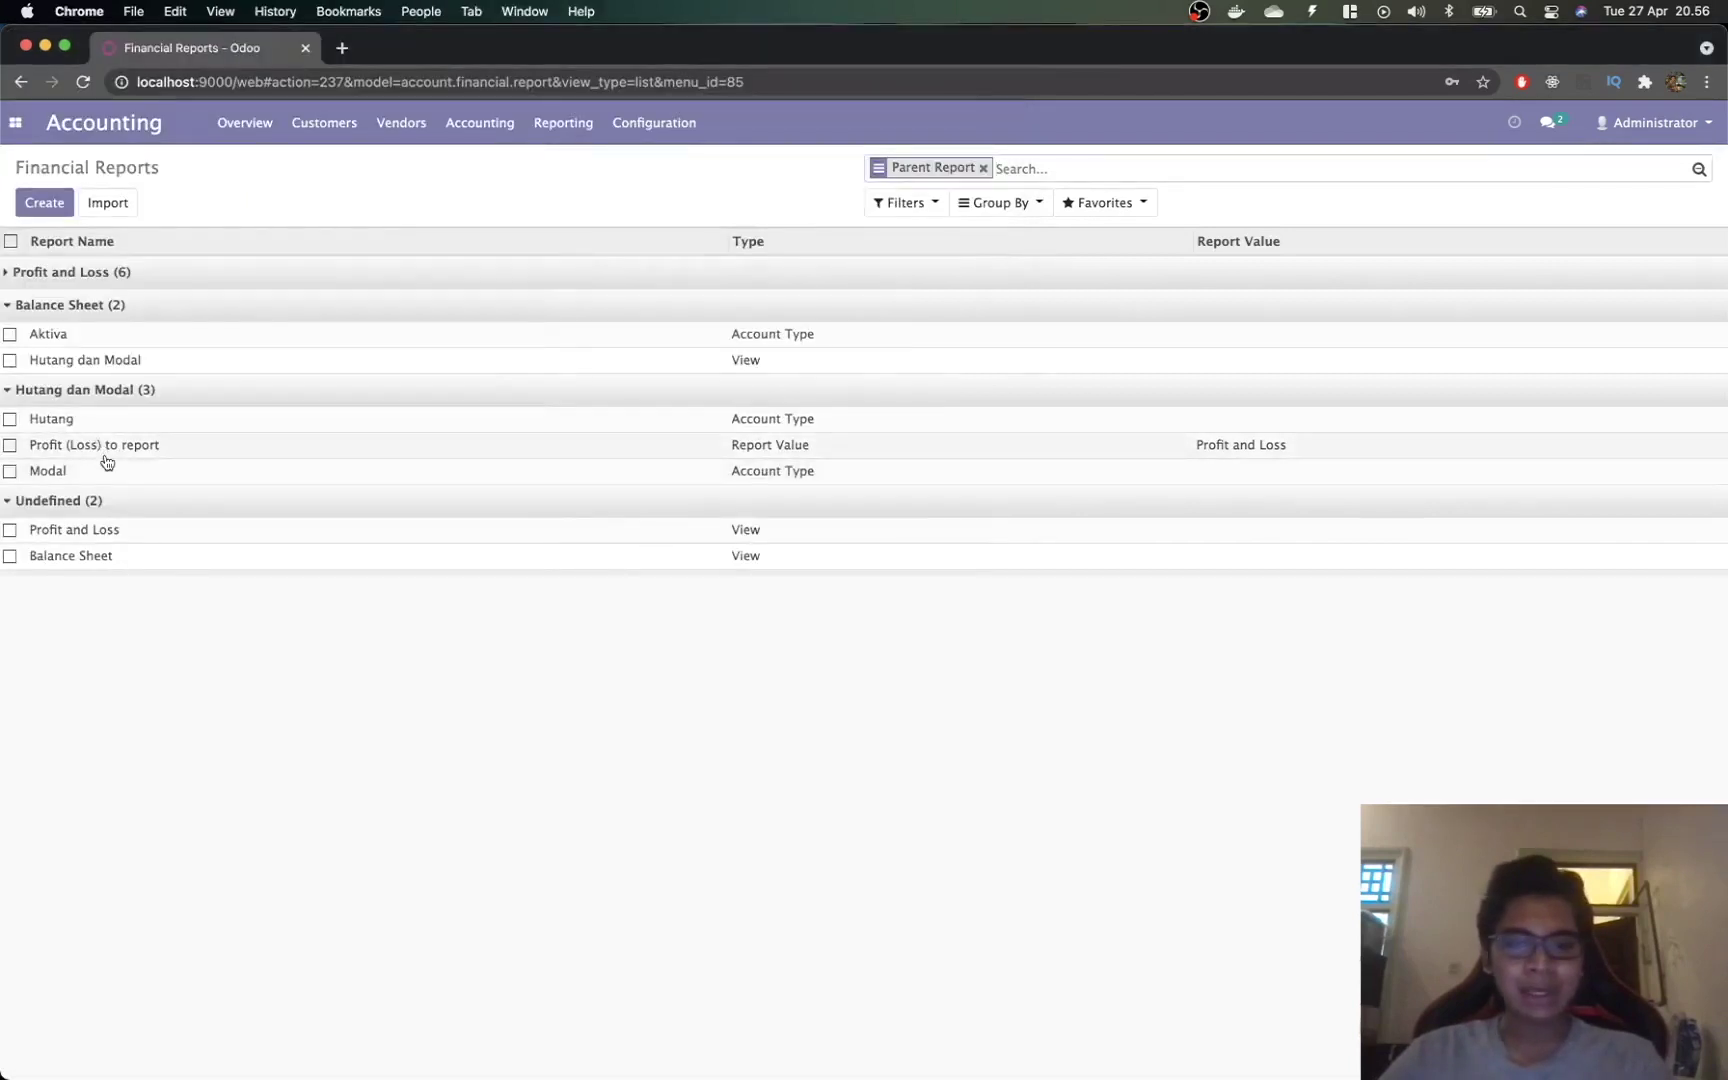
{"action": "left_click", "coordinate": [100, 449]}
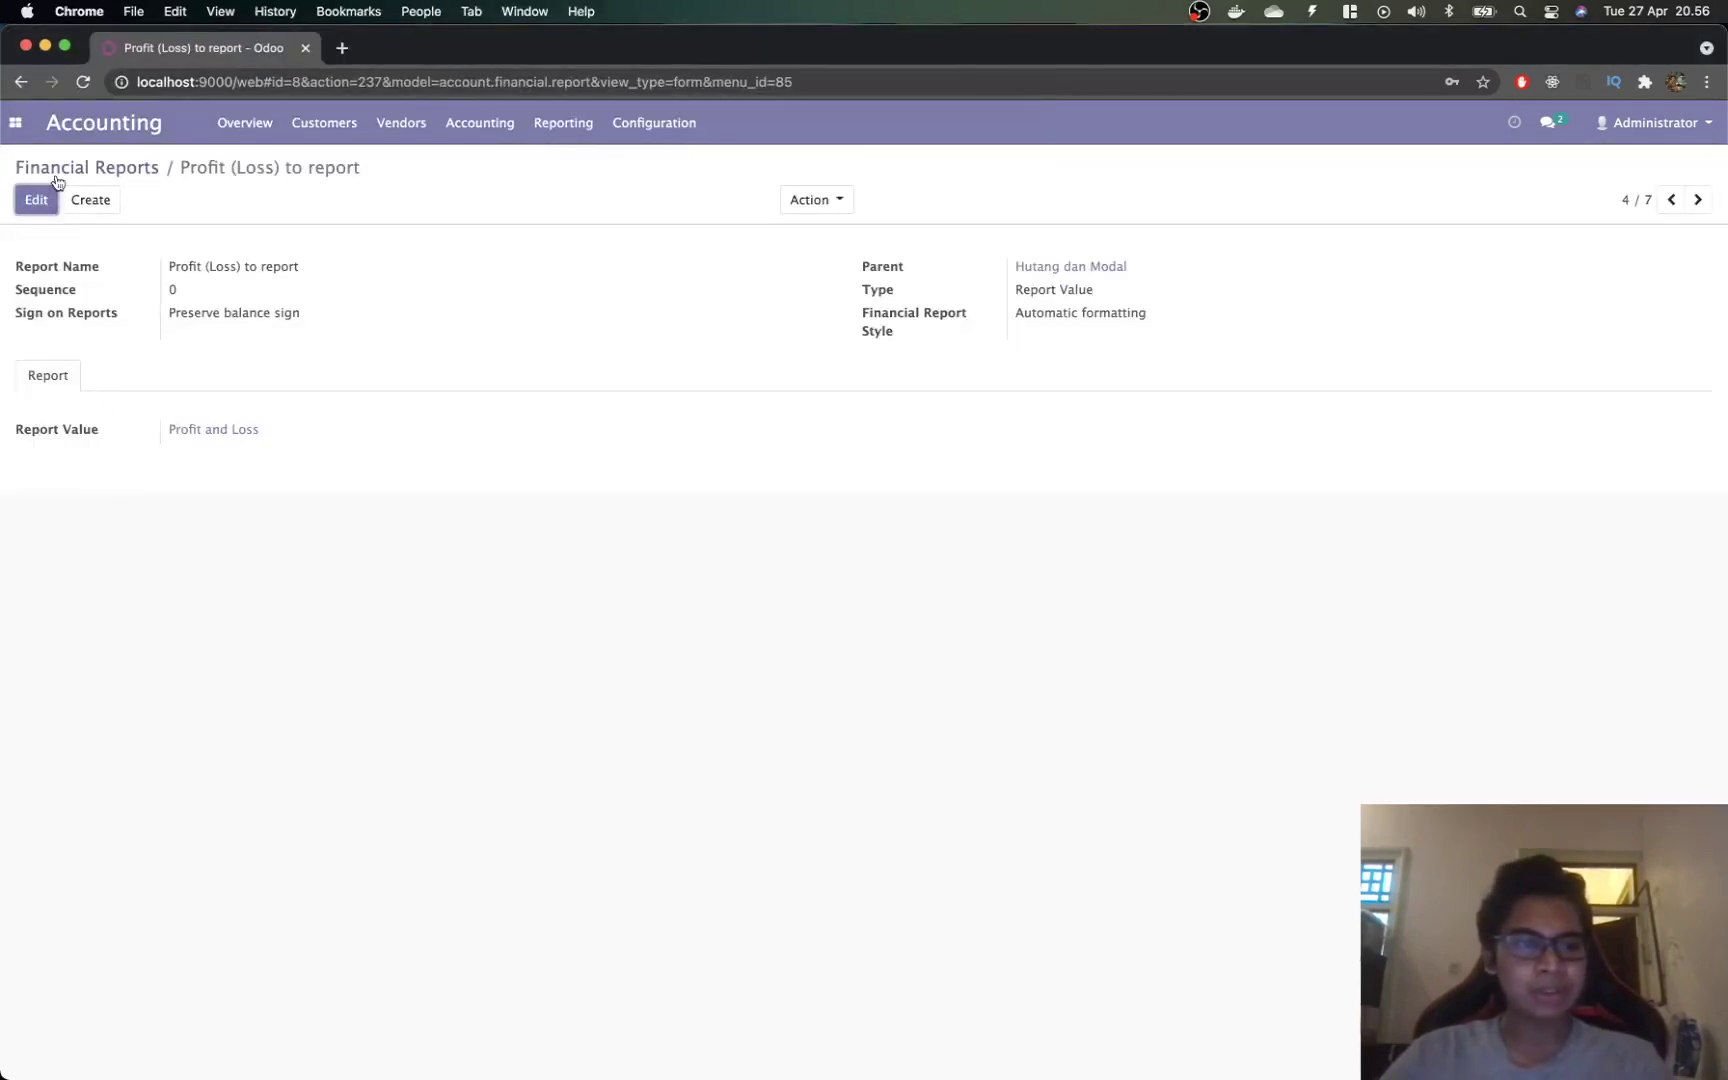
{"action": "left_click", "coordinate": [132, 168]}
{"action": "left_click", "coordinate": [100, 472]}
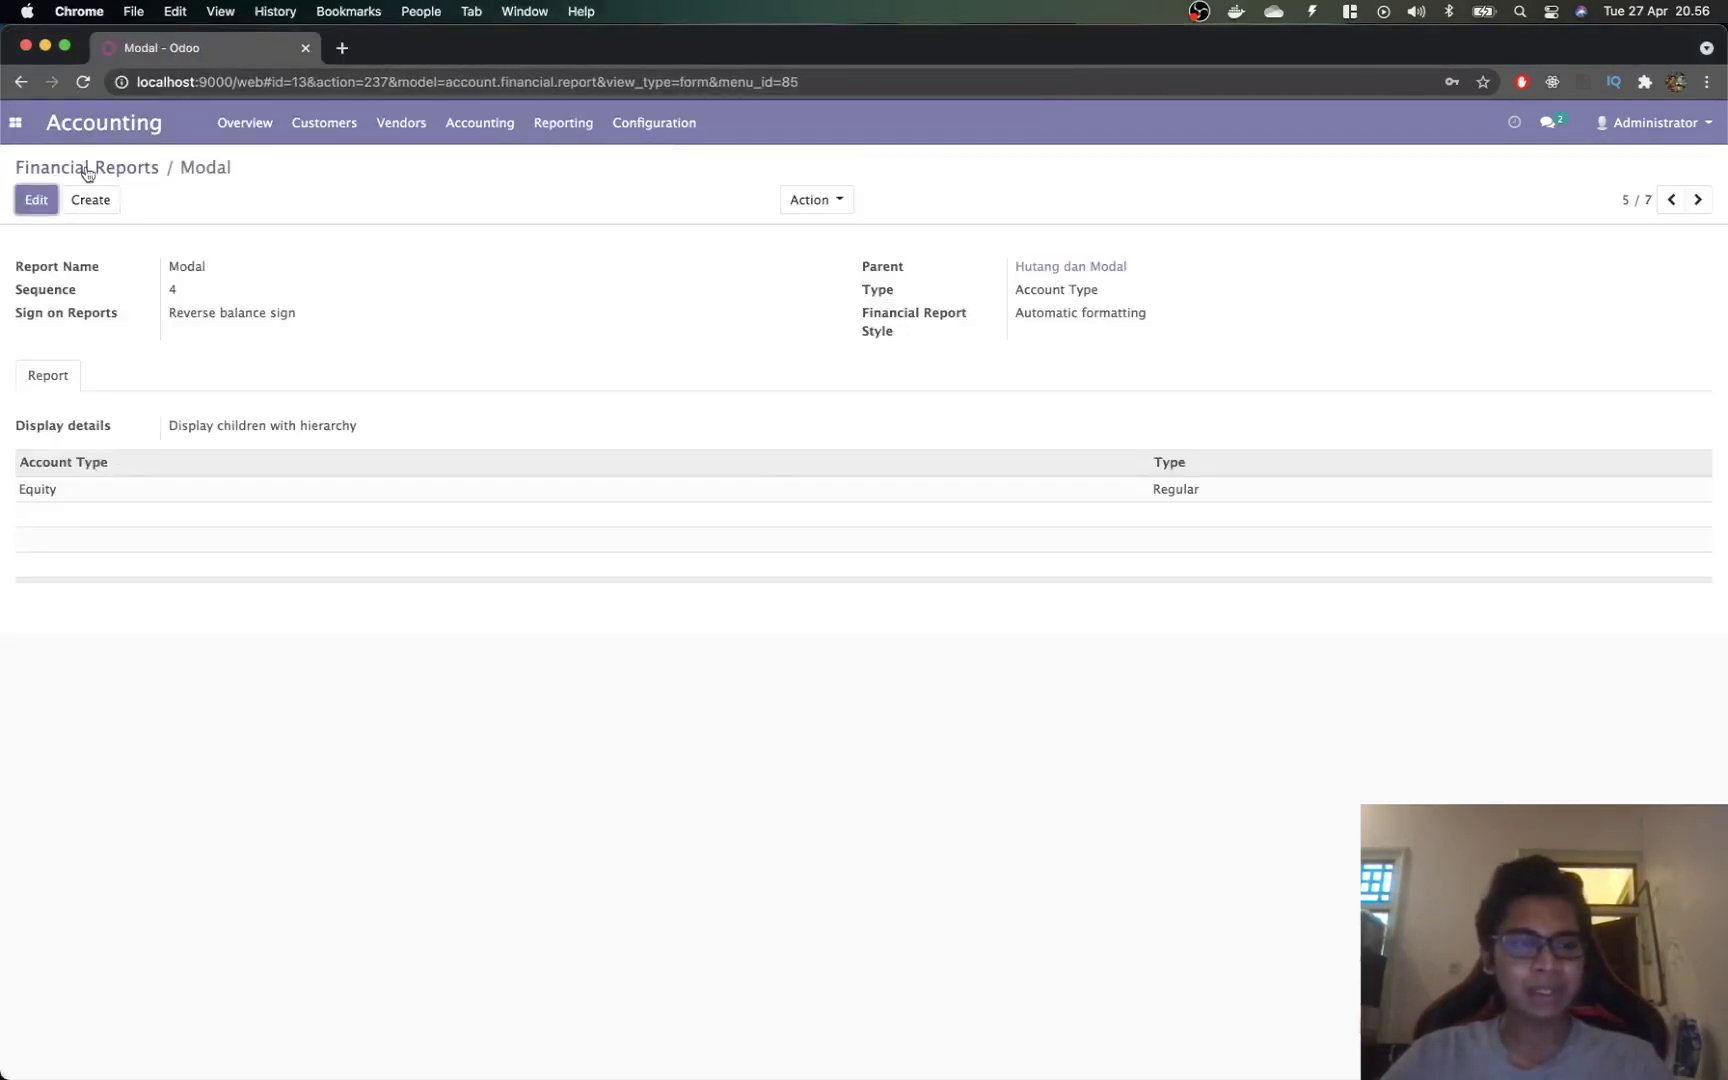
{"action": "left_click", "coordinate": [88, 168]}
{"action": "key", "text": "super+Tab"}
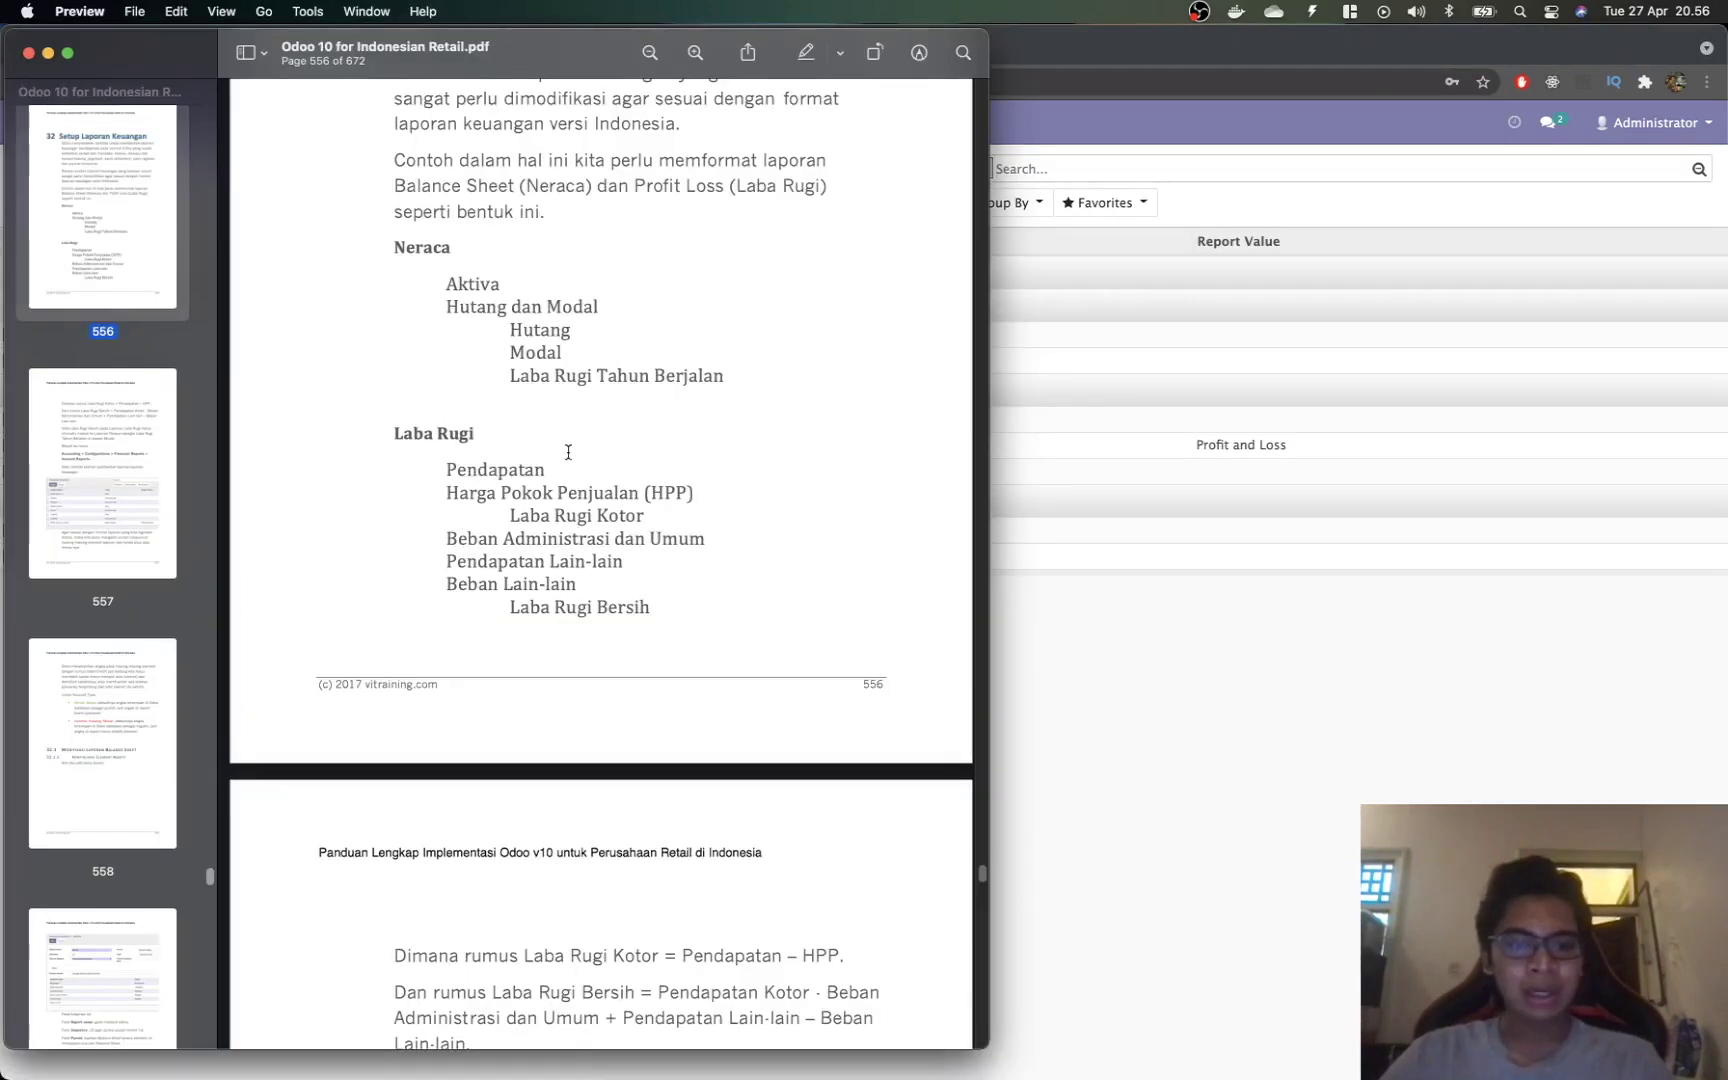
{"action": "left_click_drag", "start_coordinate": [509, 382], "coordinate": [801, 388]}
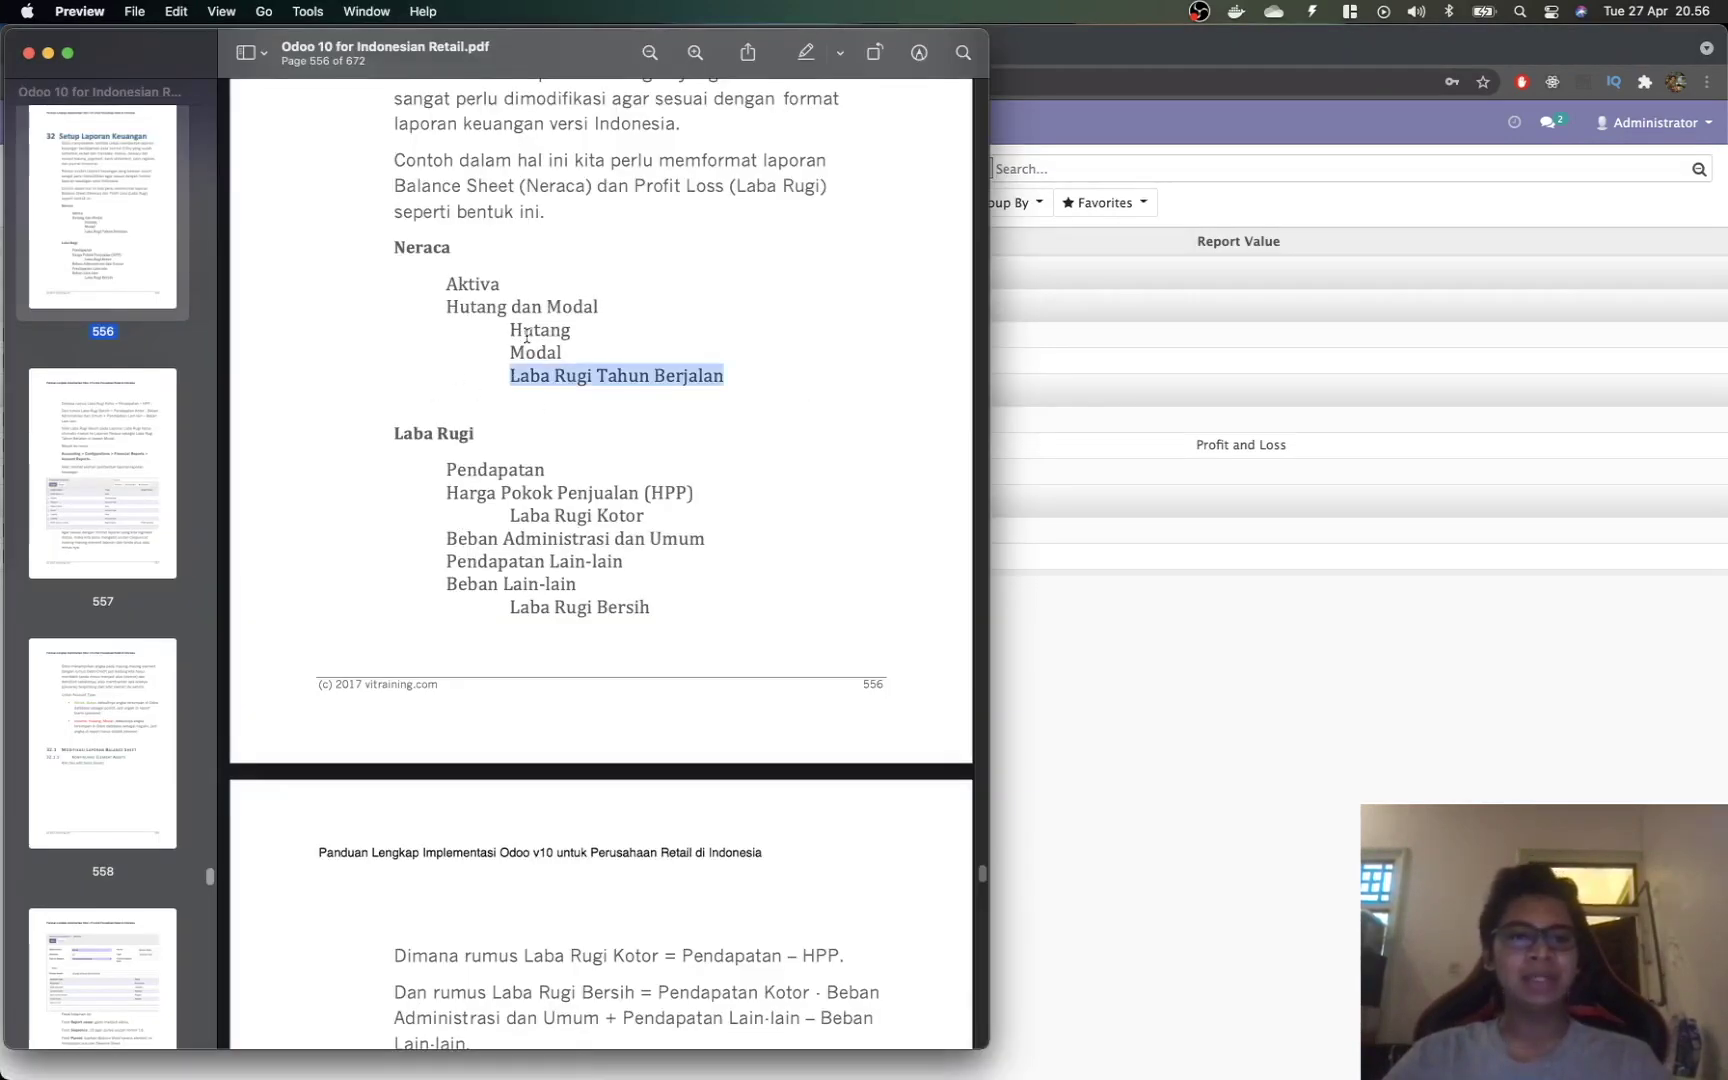
Step: Edit the Profit (Loss) to report line in Odoo, setting its sequence to 5 and its name to Laba (Rugi) Tahun Berjalan
{"action": "key", "text": "super+Tab"}
{"action": "left_click", "coordinate": [80, 445]}
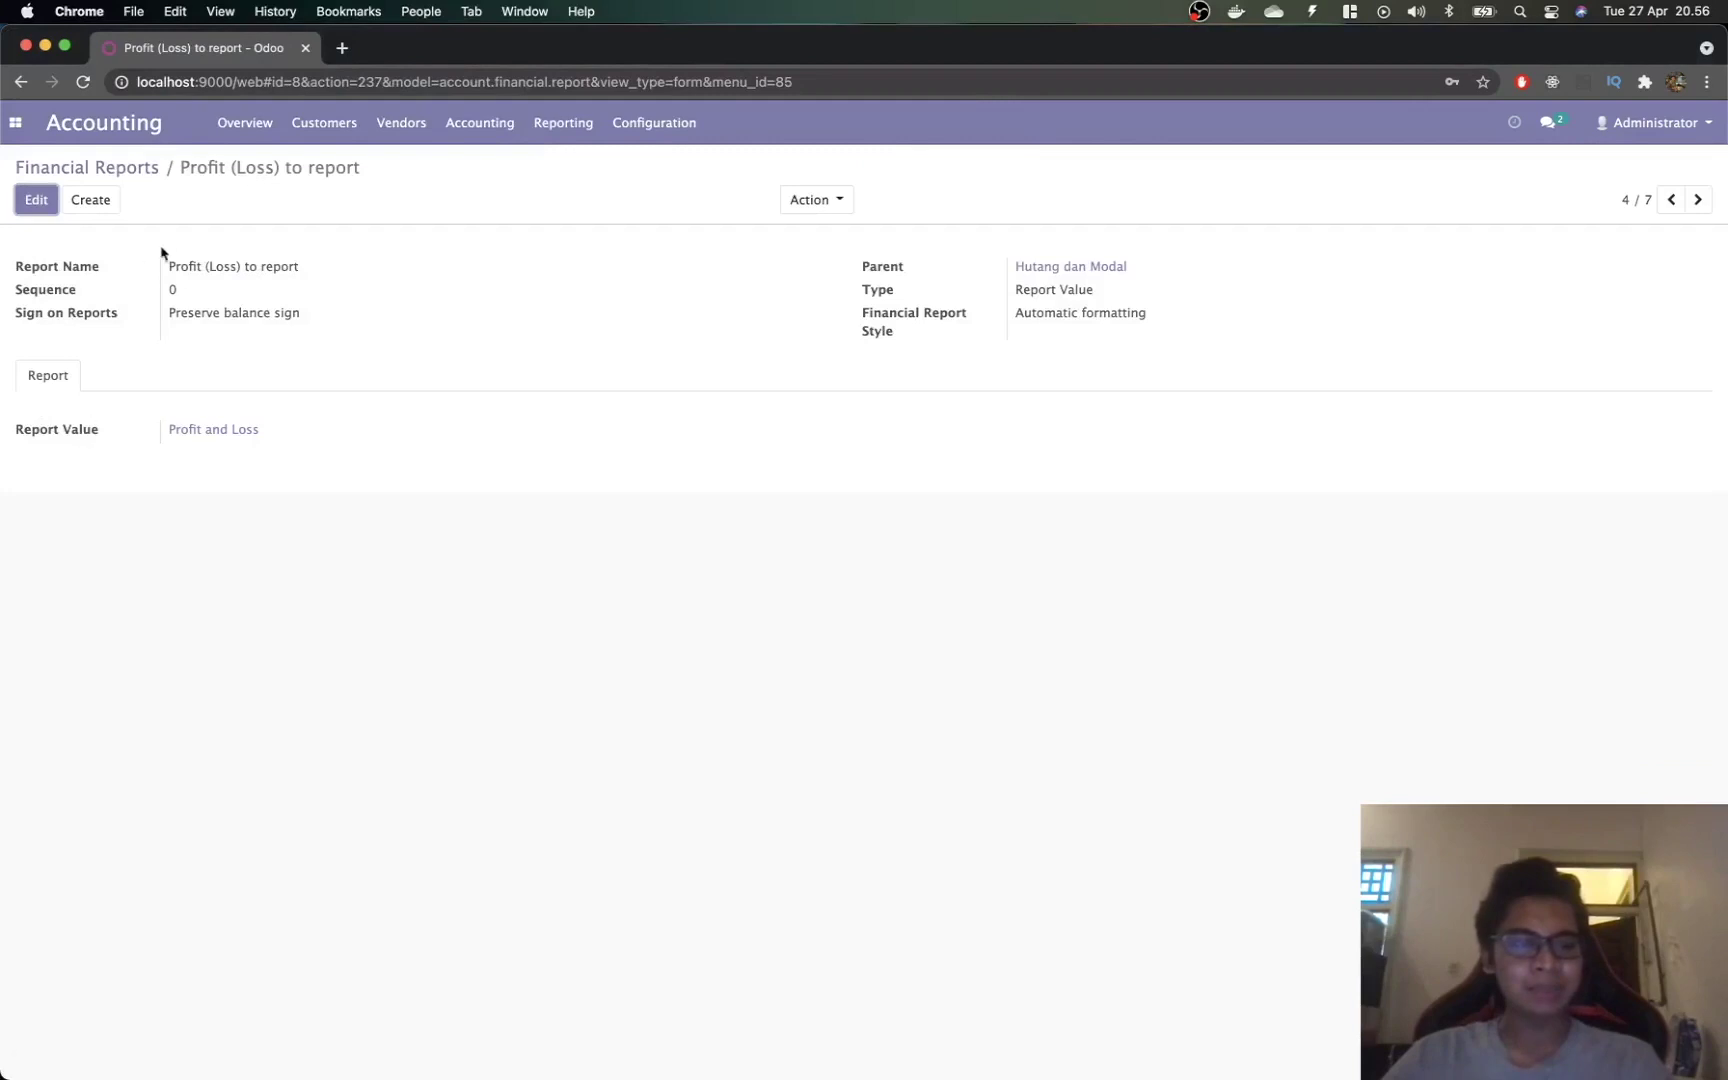
{"action": "left_click", "coordinate": [35, 197]}
{"action": "left_click", "coordinate": [221, 292]}
{"action": "key", "text": "BackSpace"}
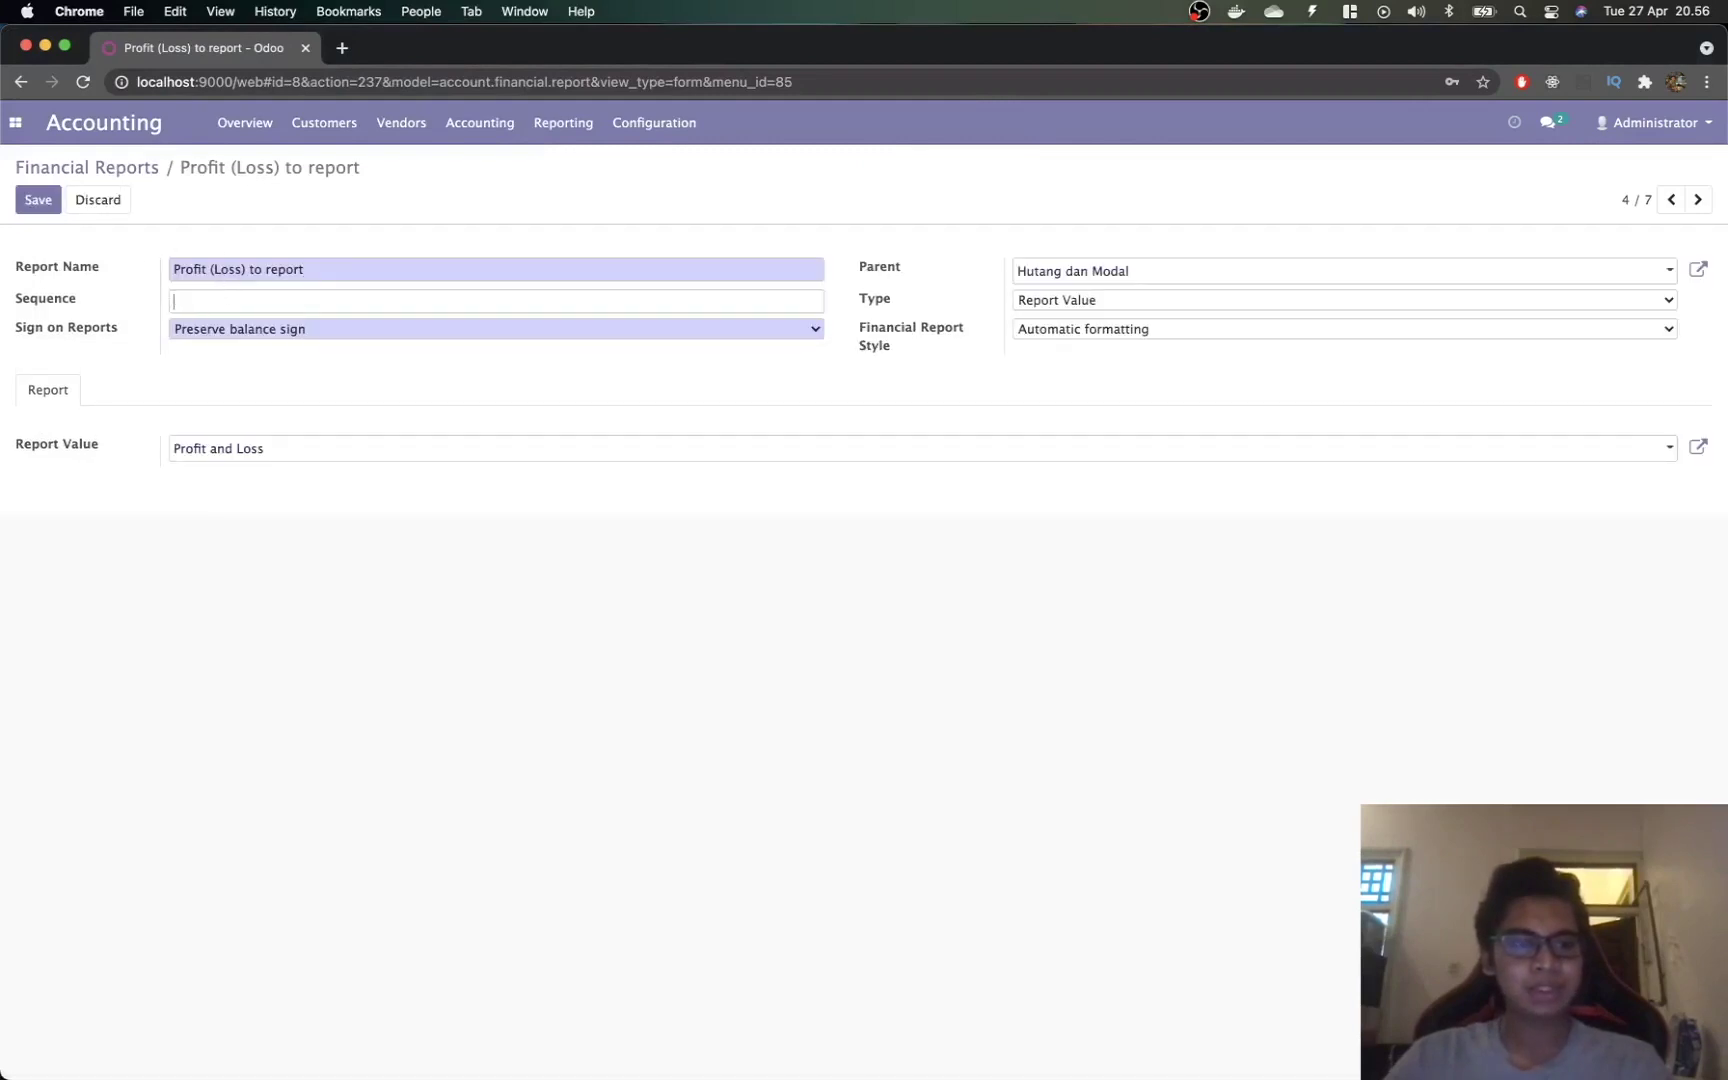
{"action": "type", "text": "5"}
{"action": "triple_click", "coordinate": [336, 274]}
{"action": "type", "text": "Labar"}
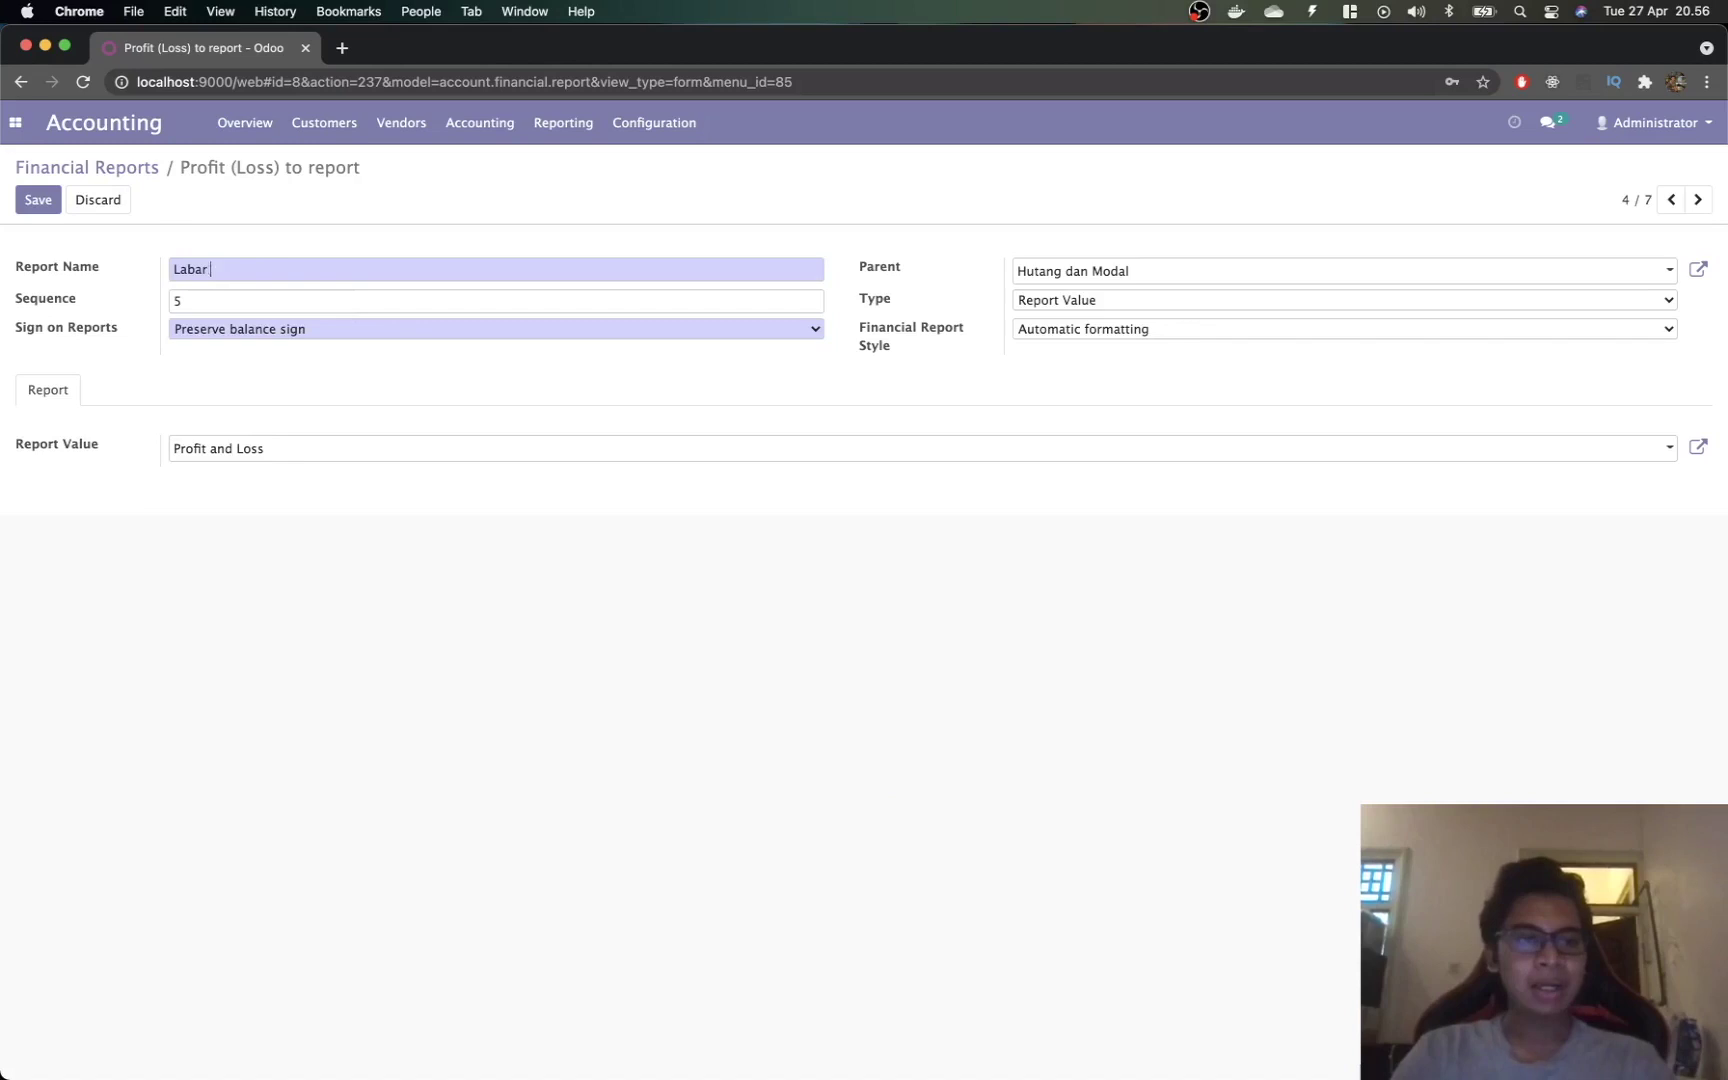
{"action": "key", "text": "BackSpace"}
{"action": "type", "text": "(Rugi) Tahun Berjalan"}
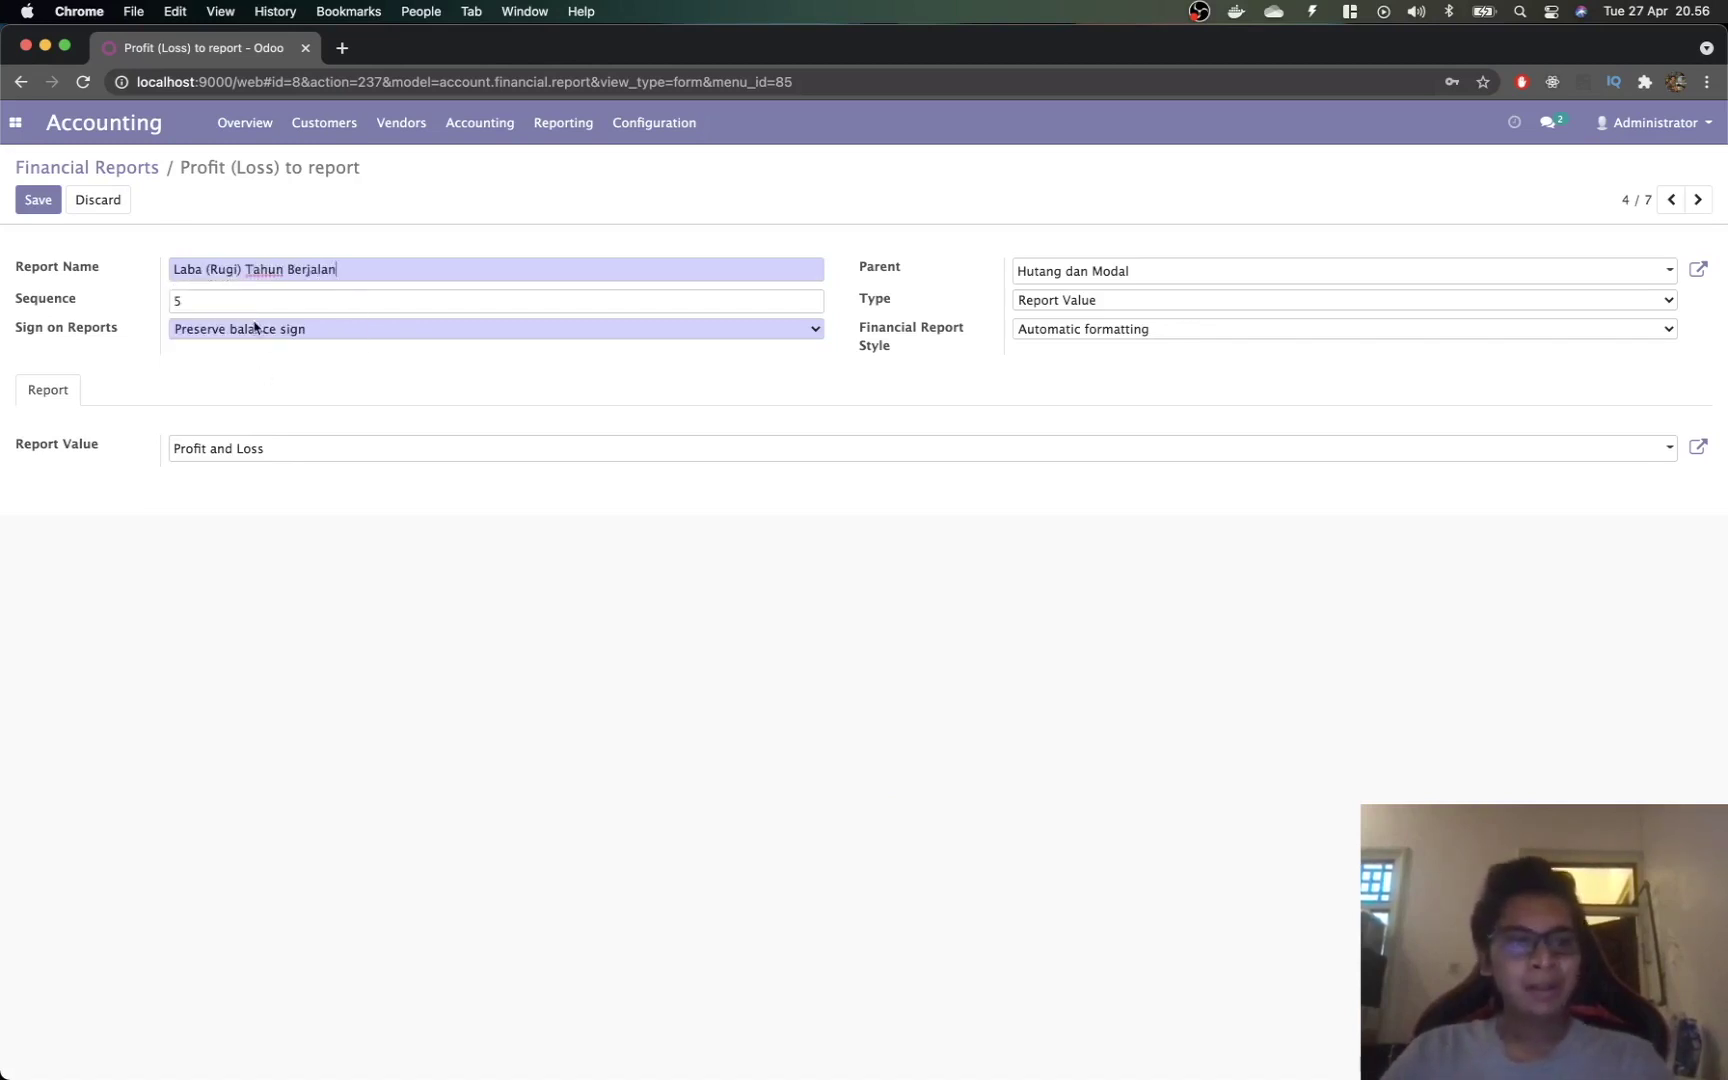
Step: Consult the sign rules in the guide PDF and set the Laba (Rugi) Tahun Berjalan line's sign in Odoo to Reverse balance sign
{"action": "key", "text": "super+Tab"}
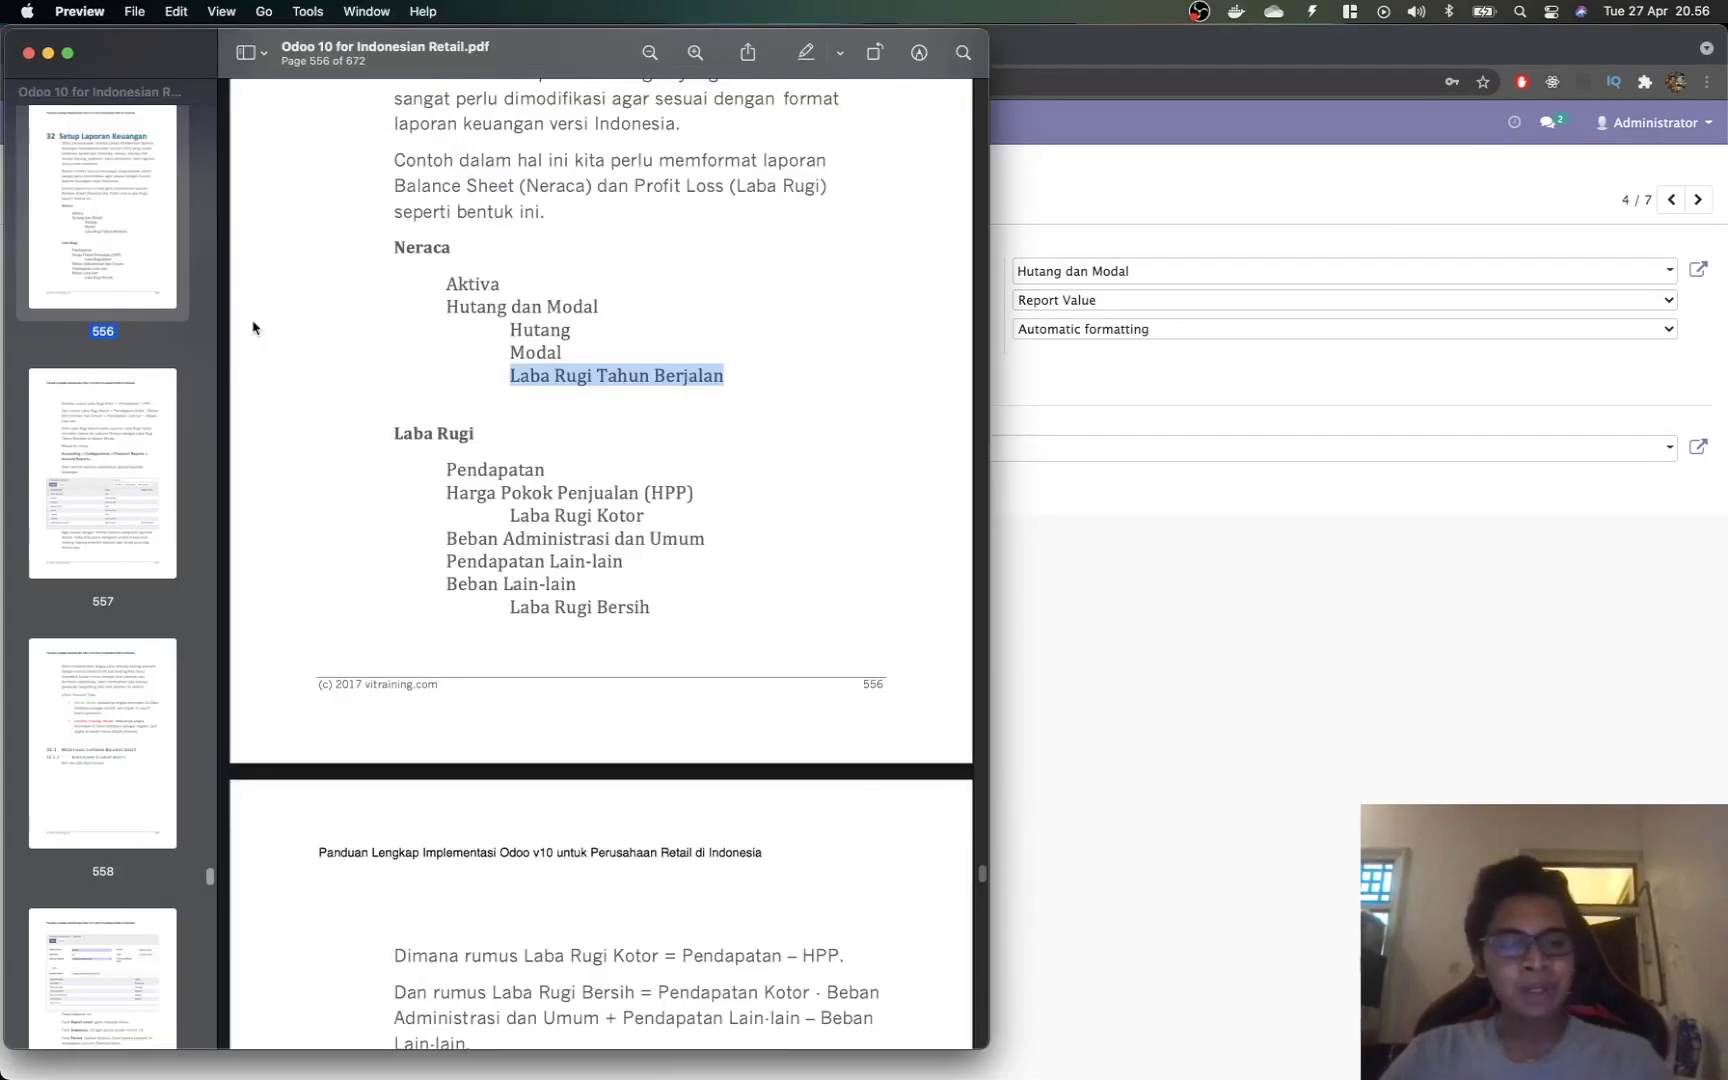
{"action": "scroll", "coordinate": [510, 498], "scroll_direction": "down", "scroll_amount": 15}
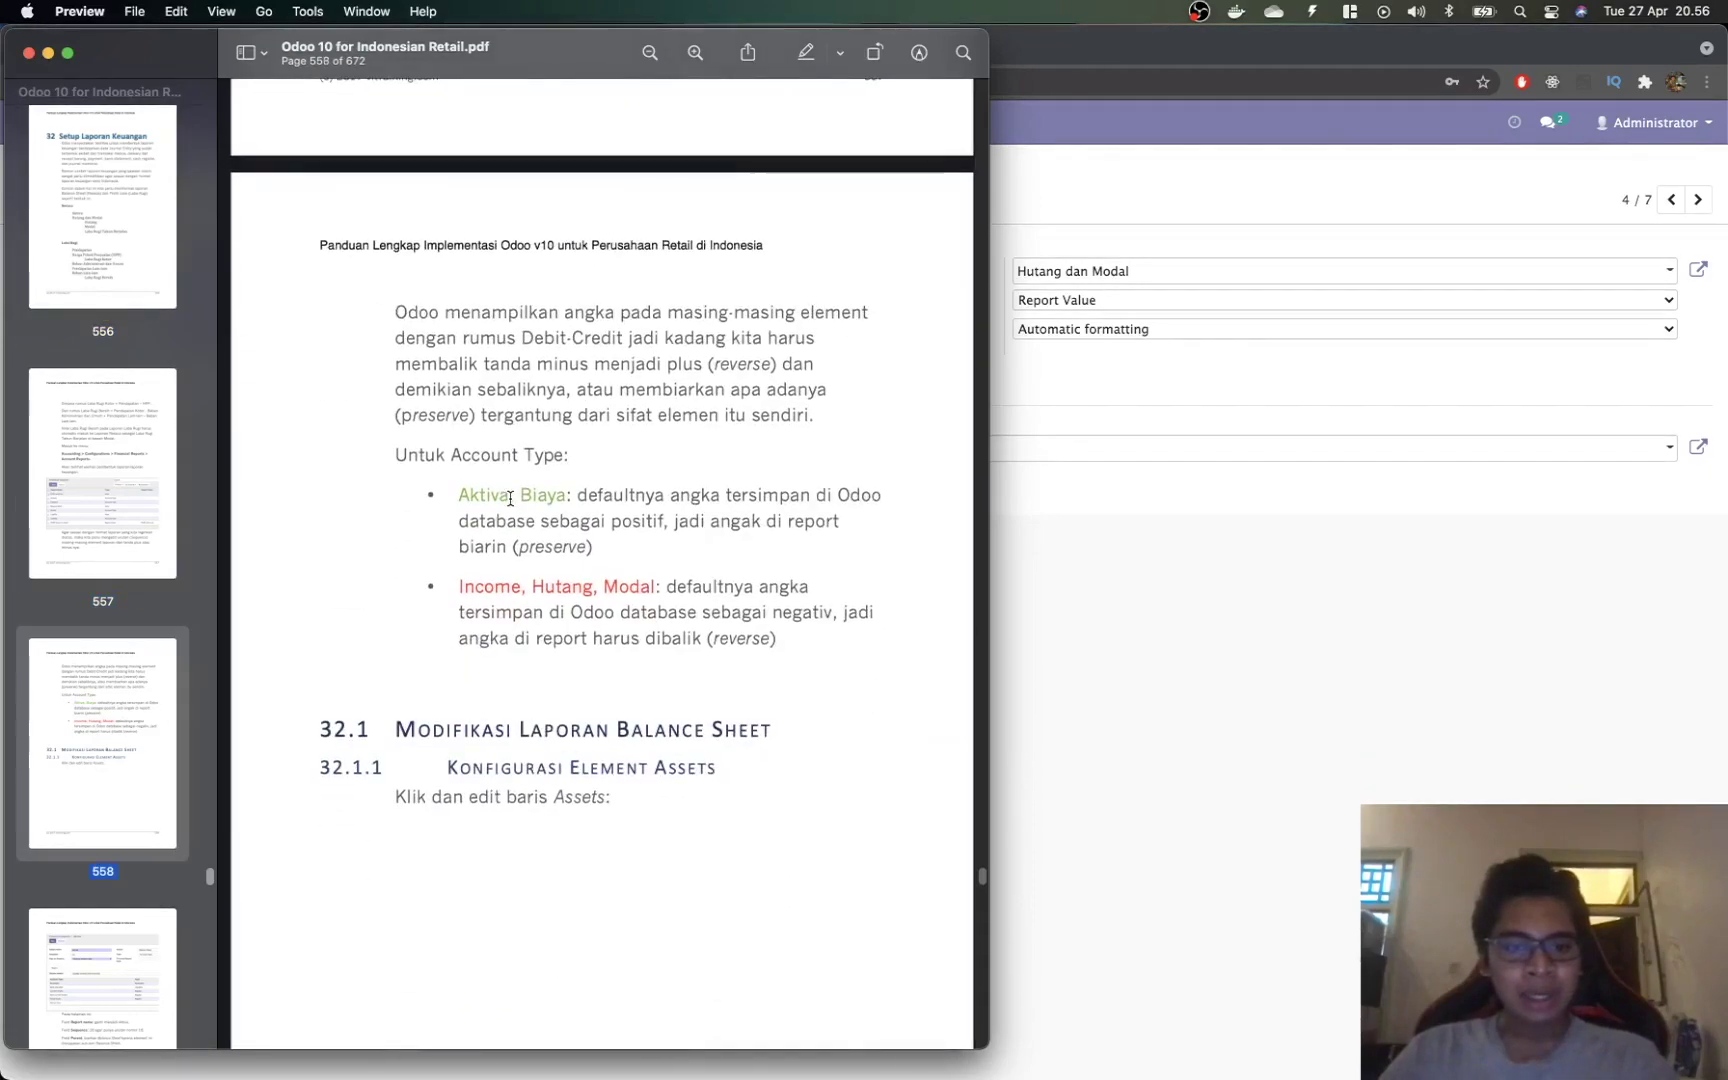
{"action": "scroll", "coordinate": [510, 498], "scroll_direction": "up", "scroll_amount": 12}
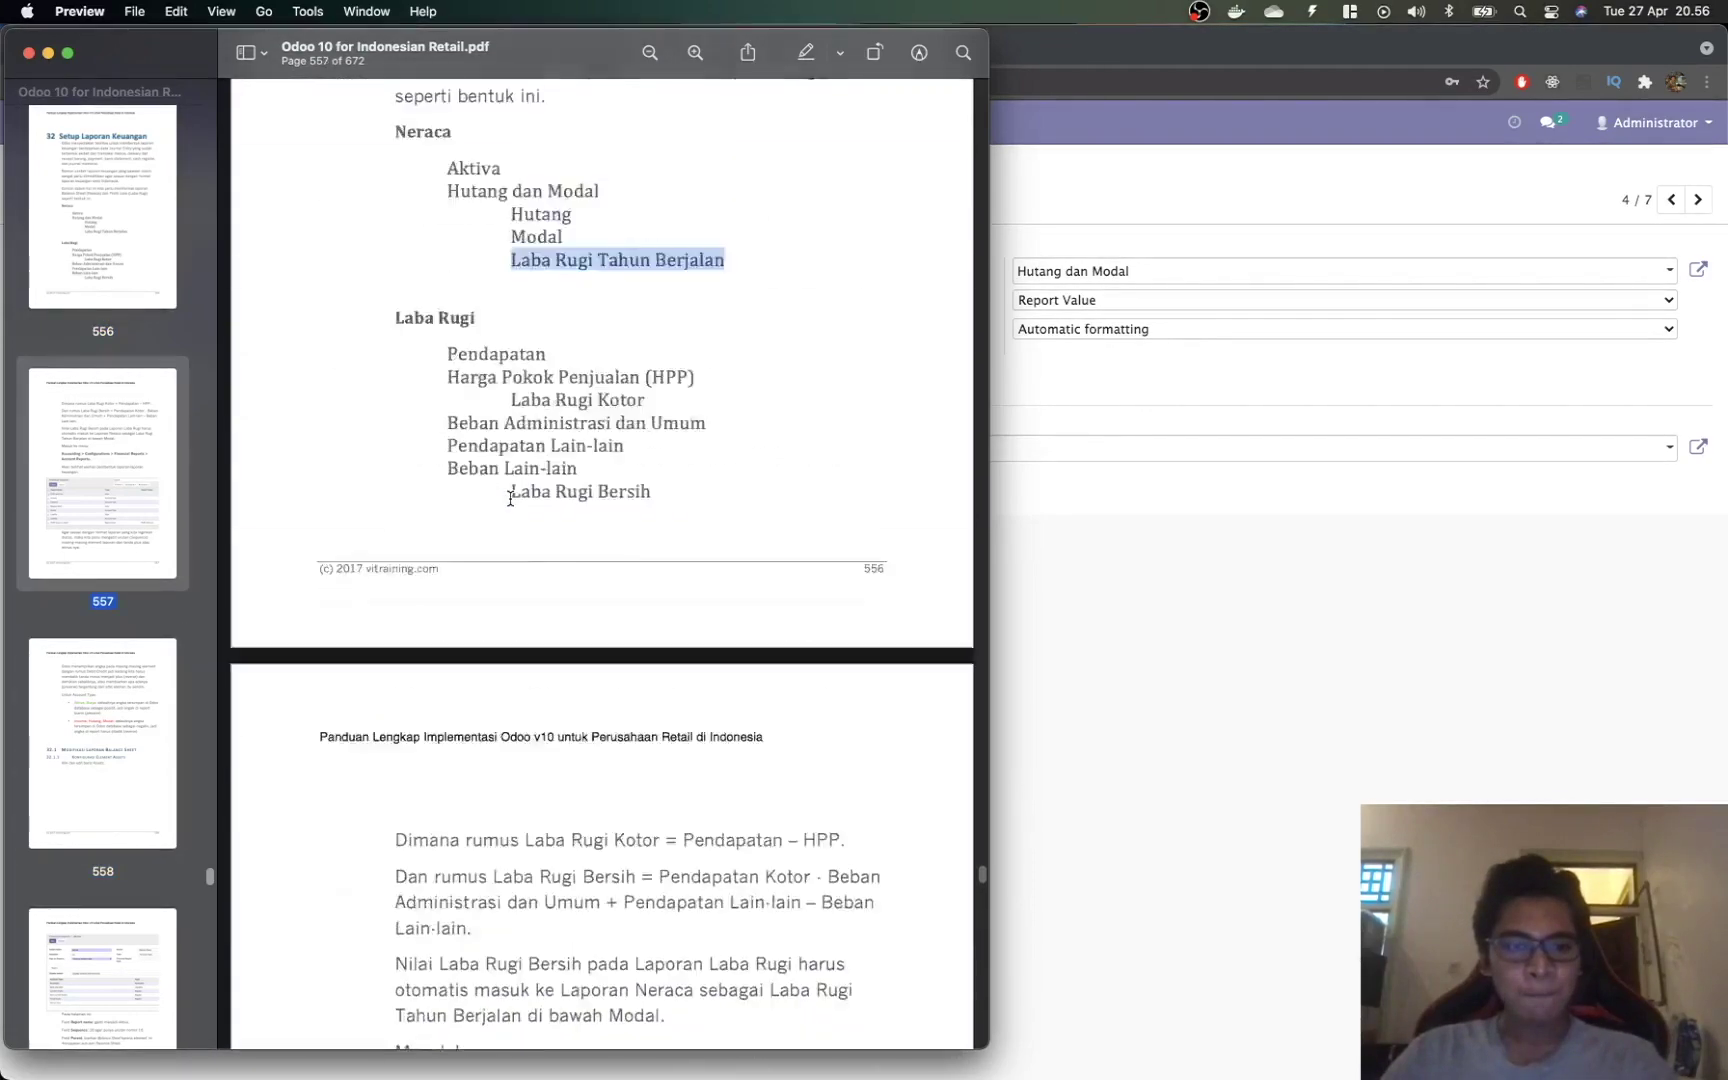
{"action": "scroll", "coordinate": [510, 498], "scroll_direction": "up", "scroll_amount": 2}
{"action": "key", "text": "super+Tab"}
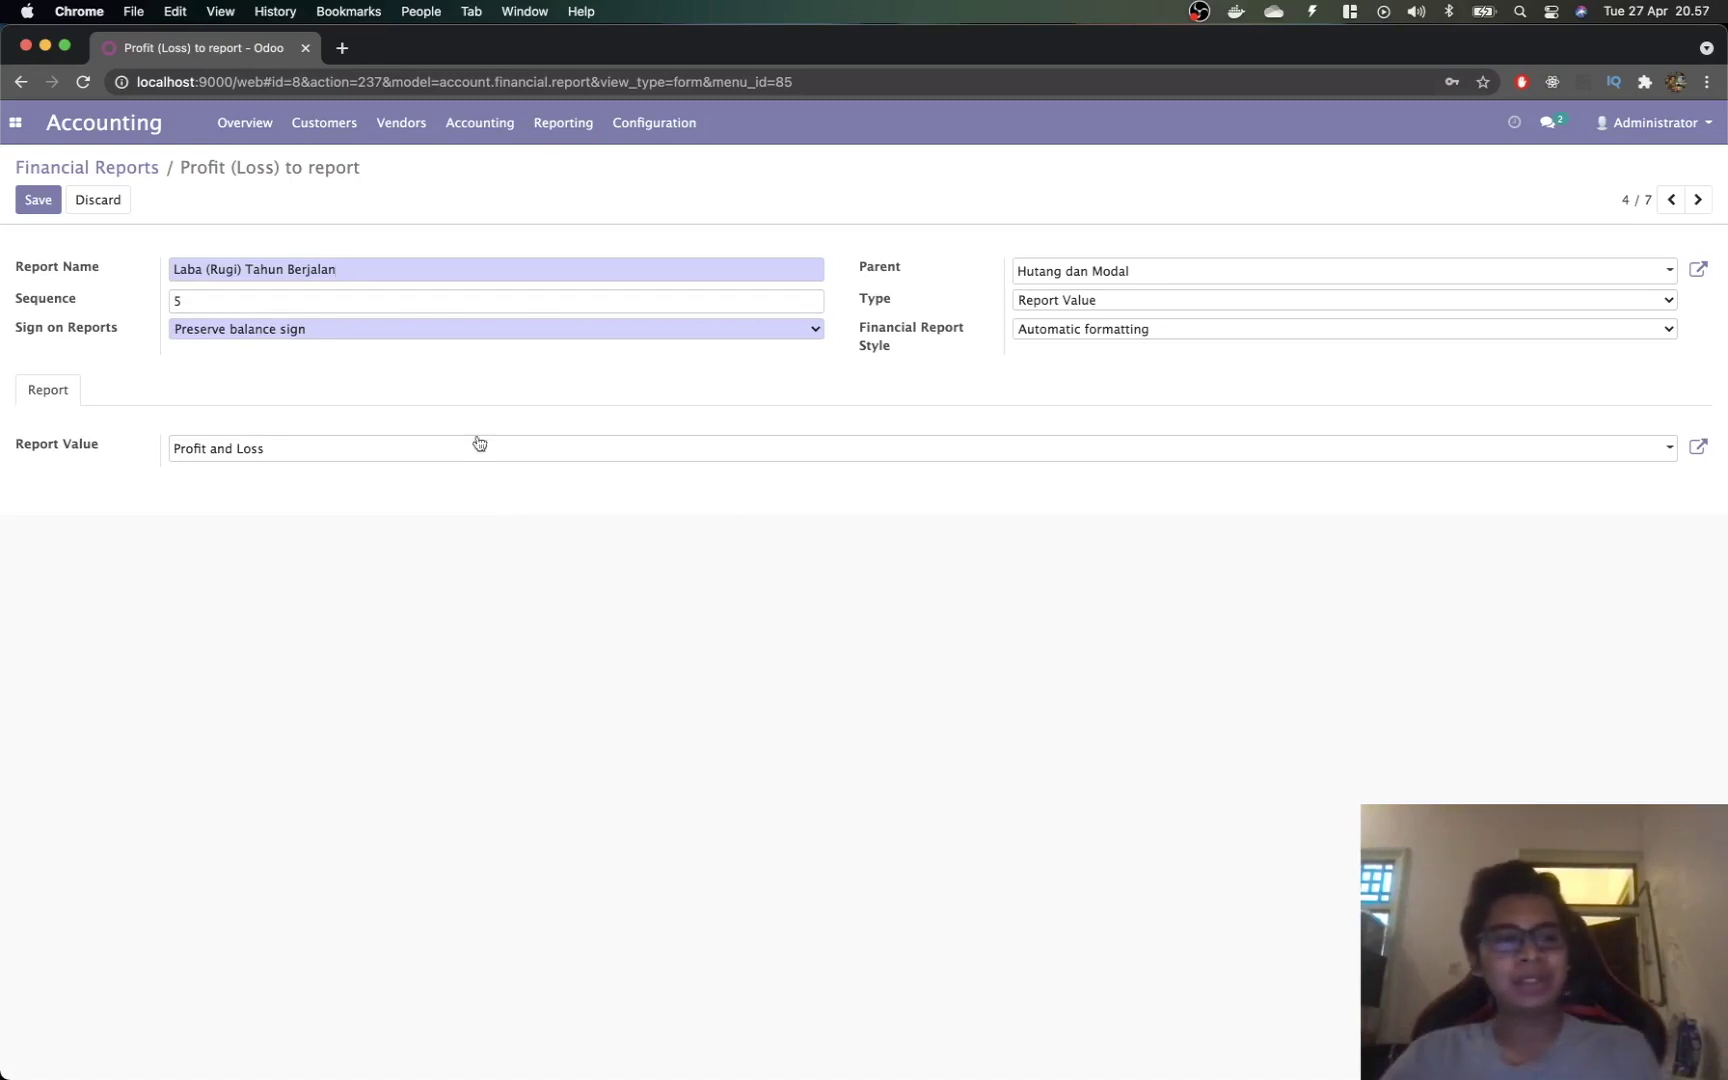
{"action": "left_click", "coordinate": [390, 330]}
{"action": "left_click", "coordinate": [340, 316]}
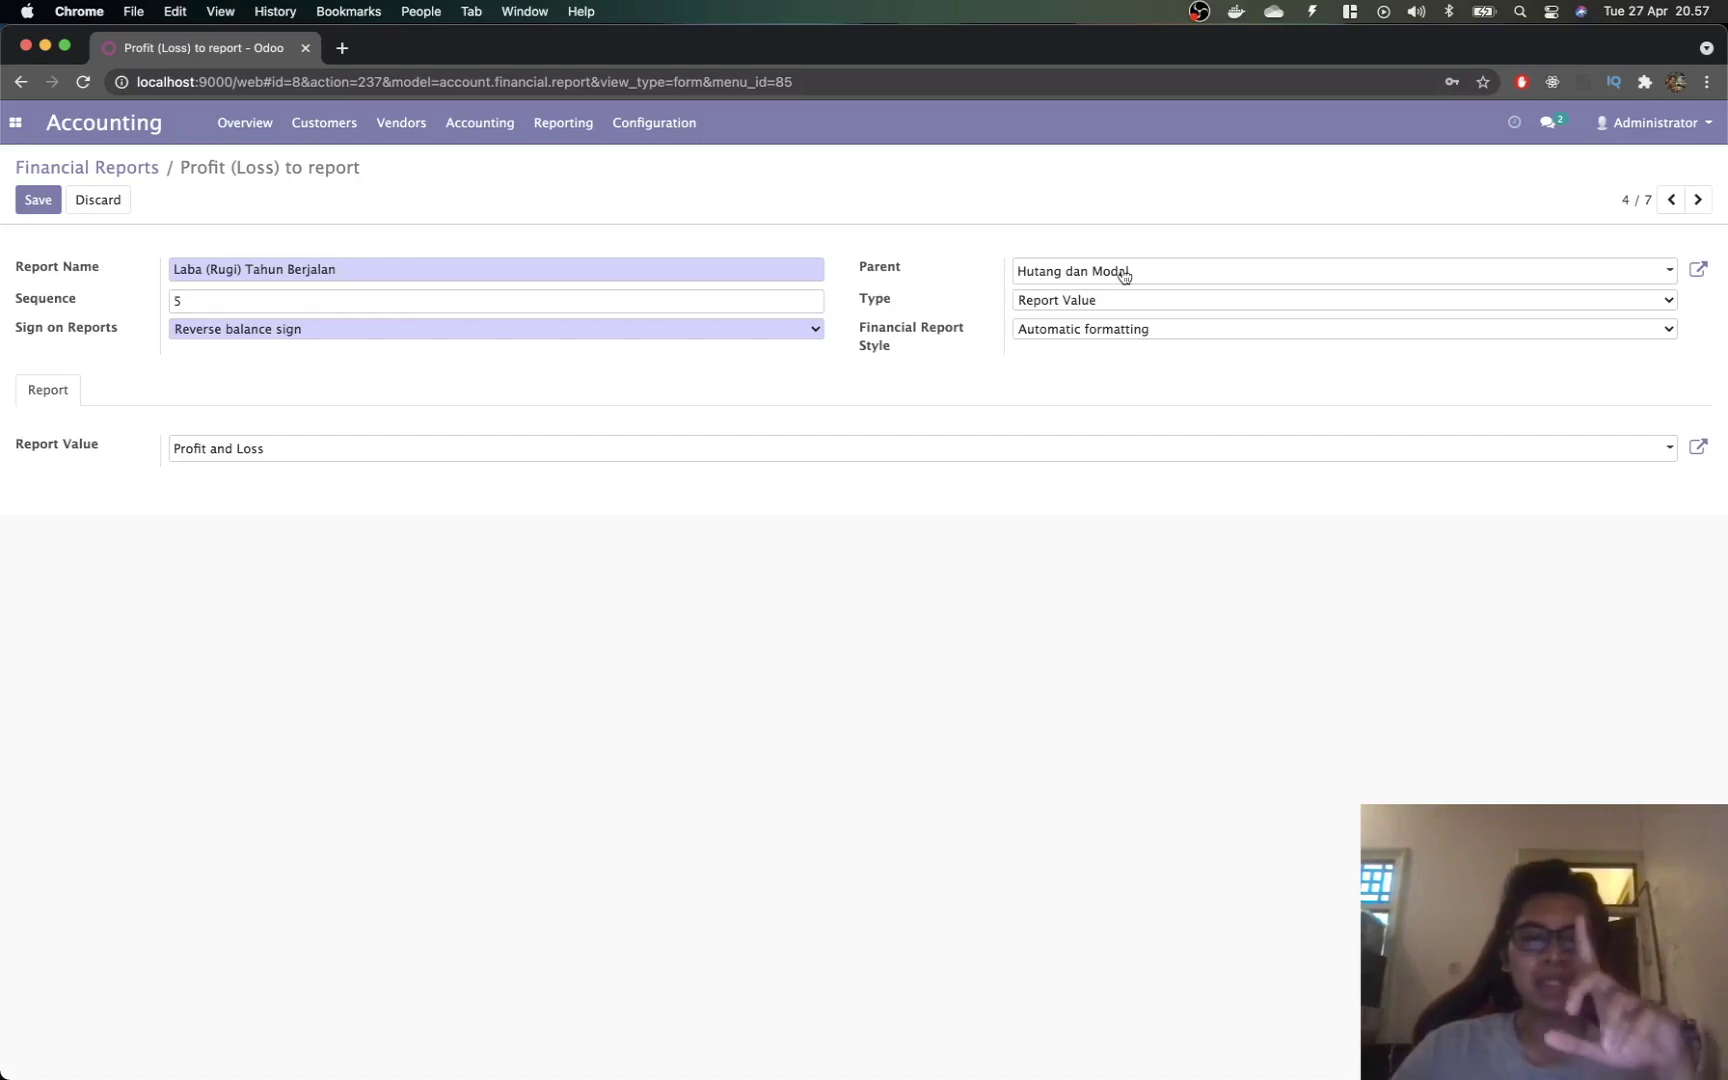
Step: Keep the line's type as Report Value and choose Laba (Rugi) Bersih as its report value
{"action": "left_click", "coordinate": [1068, 306]}
{"action": "left_click", "coordinate": [1068, 301]}
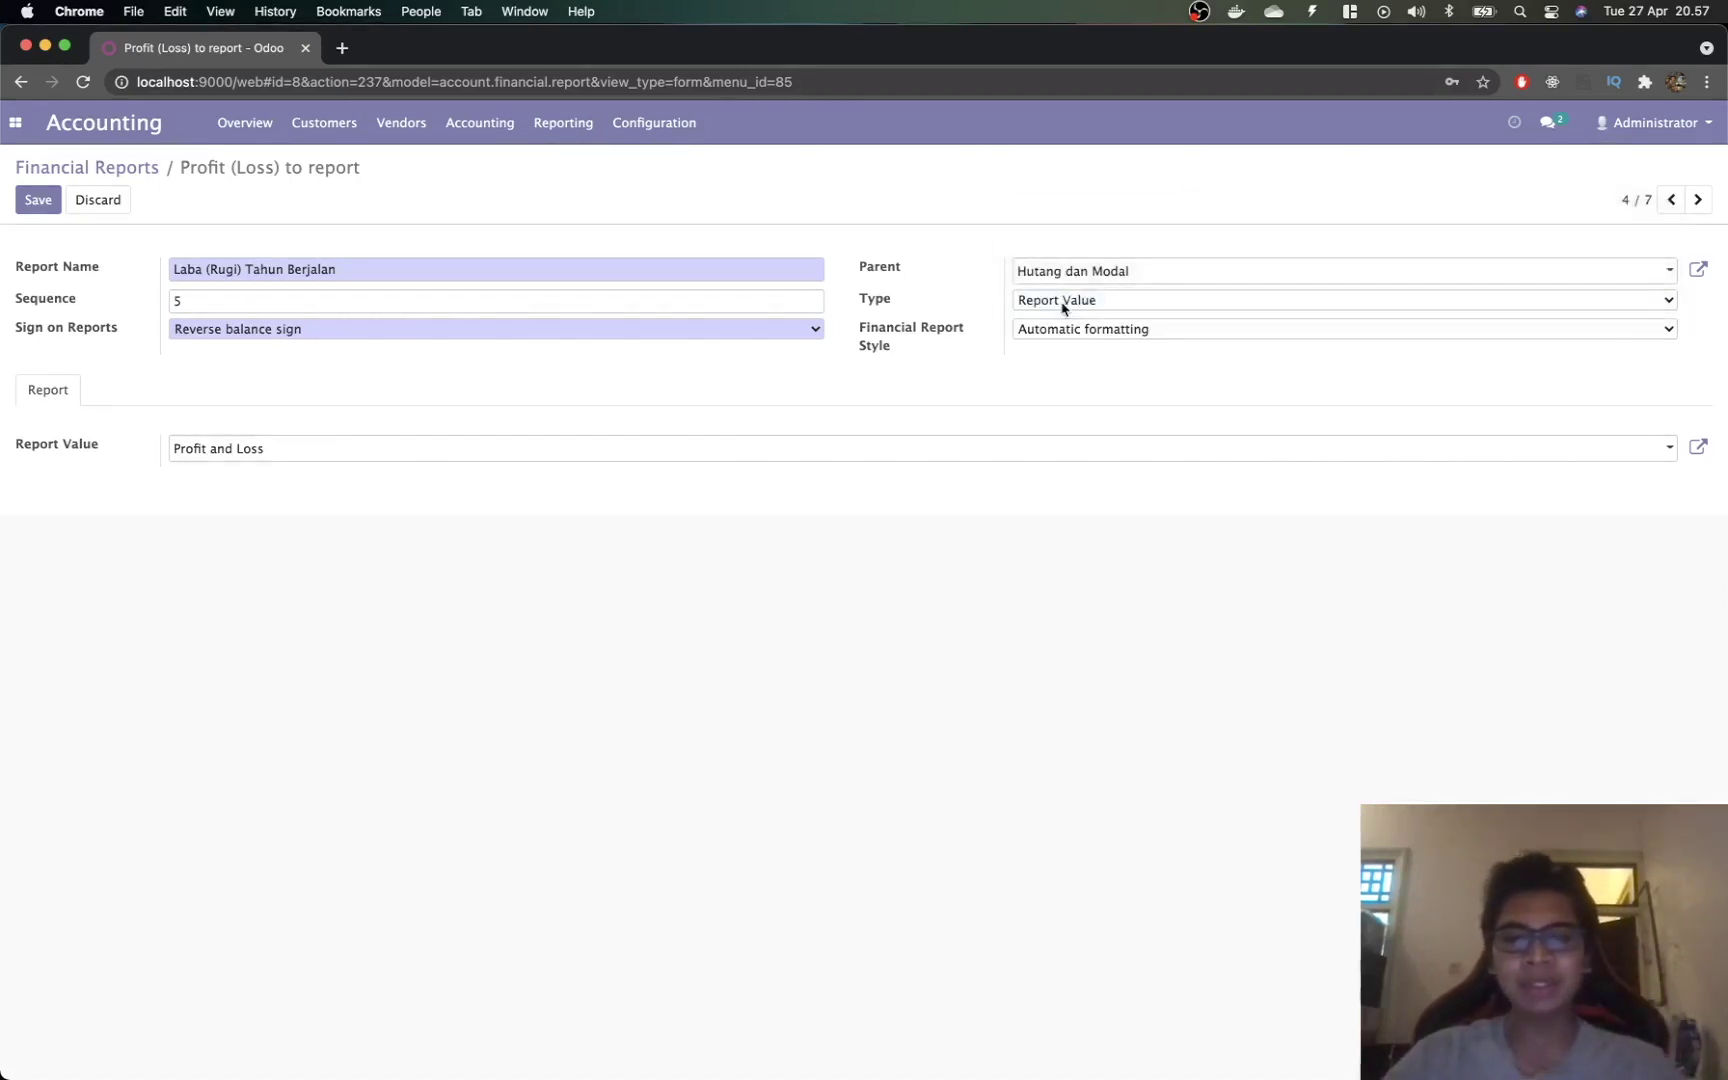
{"action": "left_click", "coordinate": [1063, 306]}
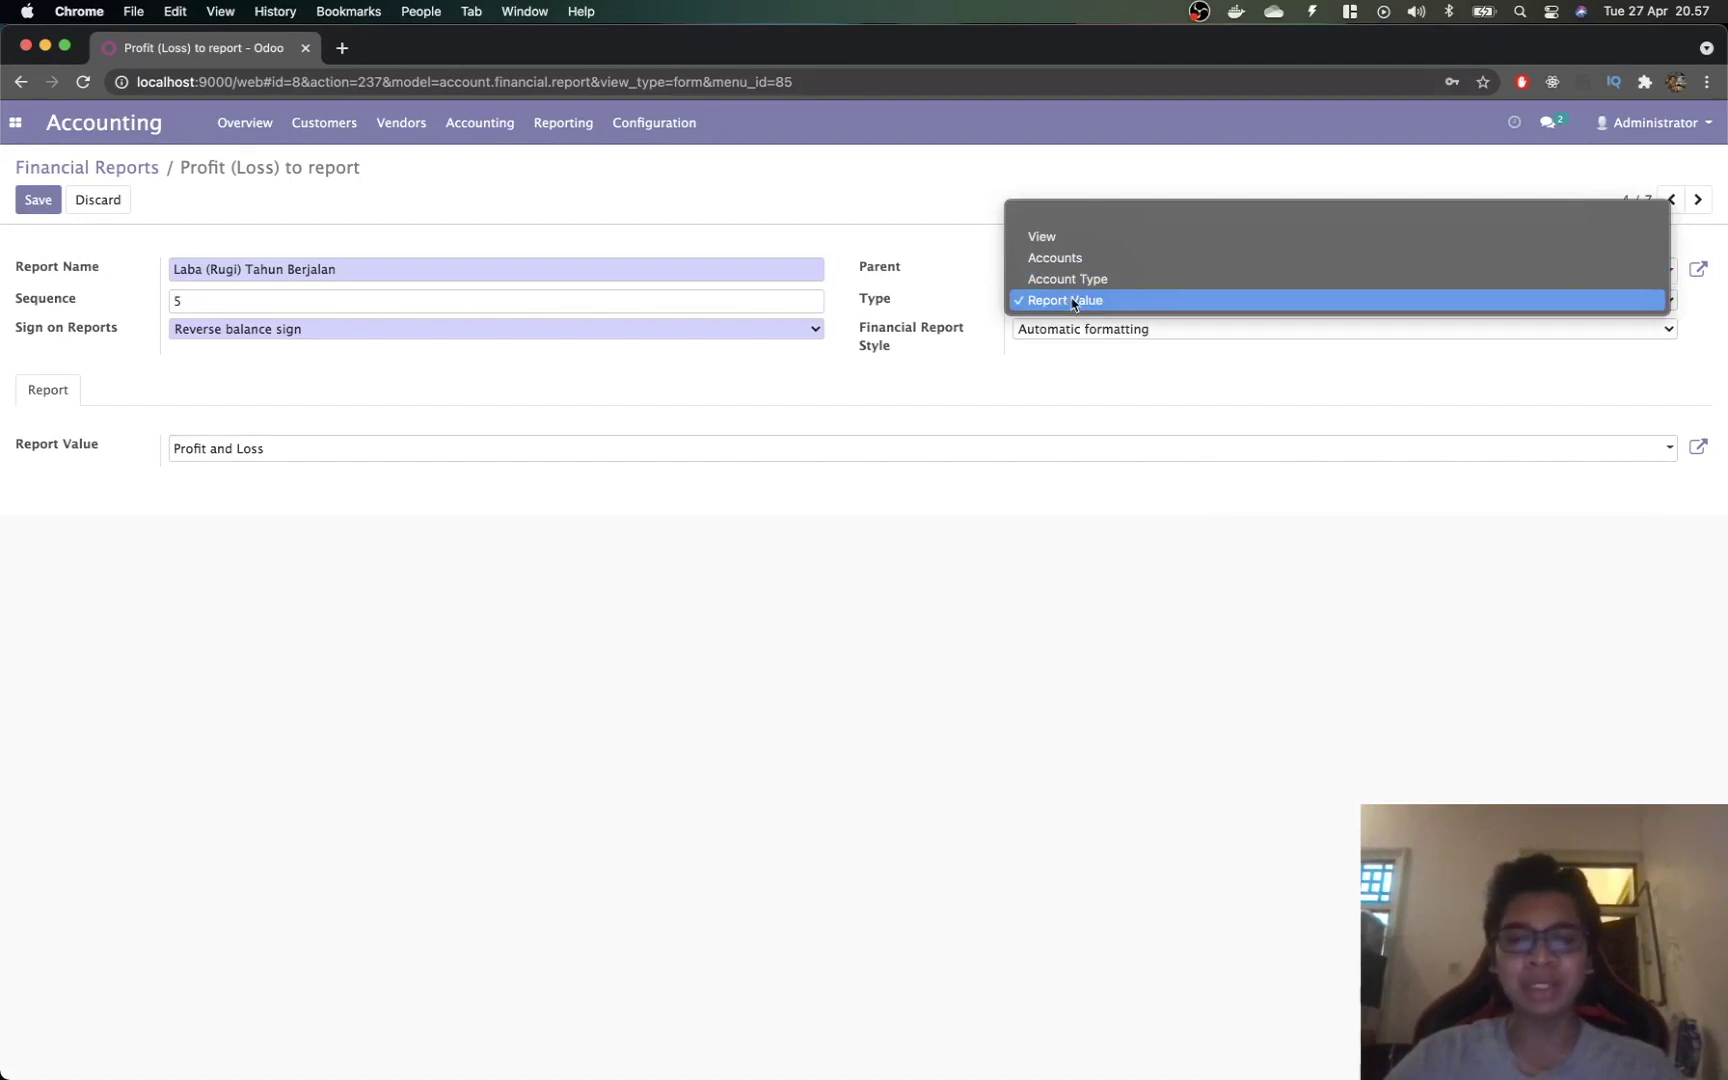
{"action": "left_click", "coordinate": [1073, 301]}
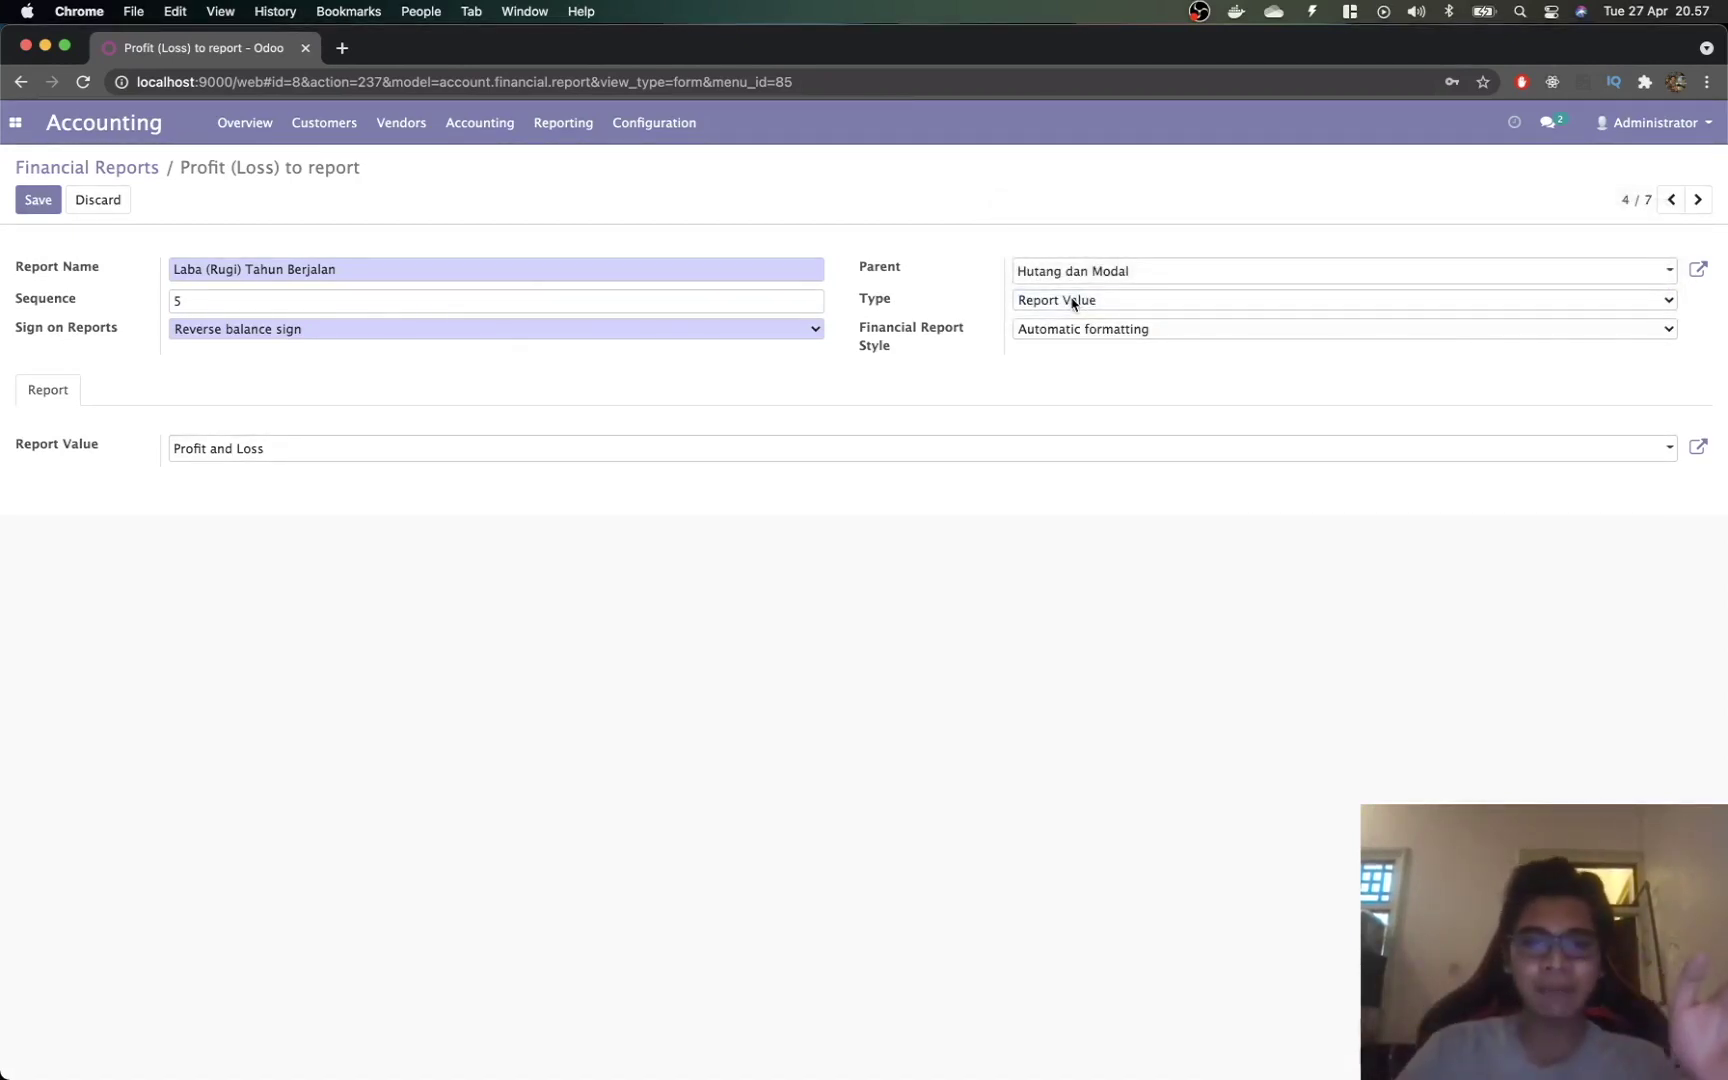
{"action": "left_click", "coordinate": [332, 453]}
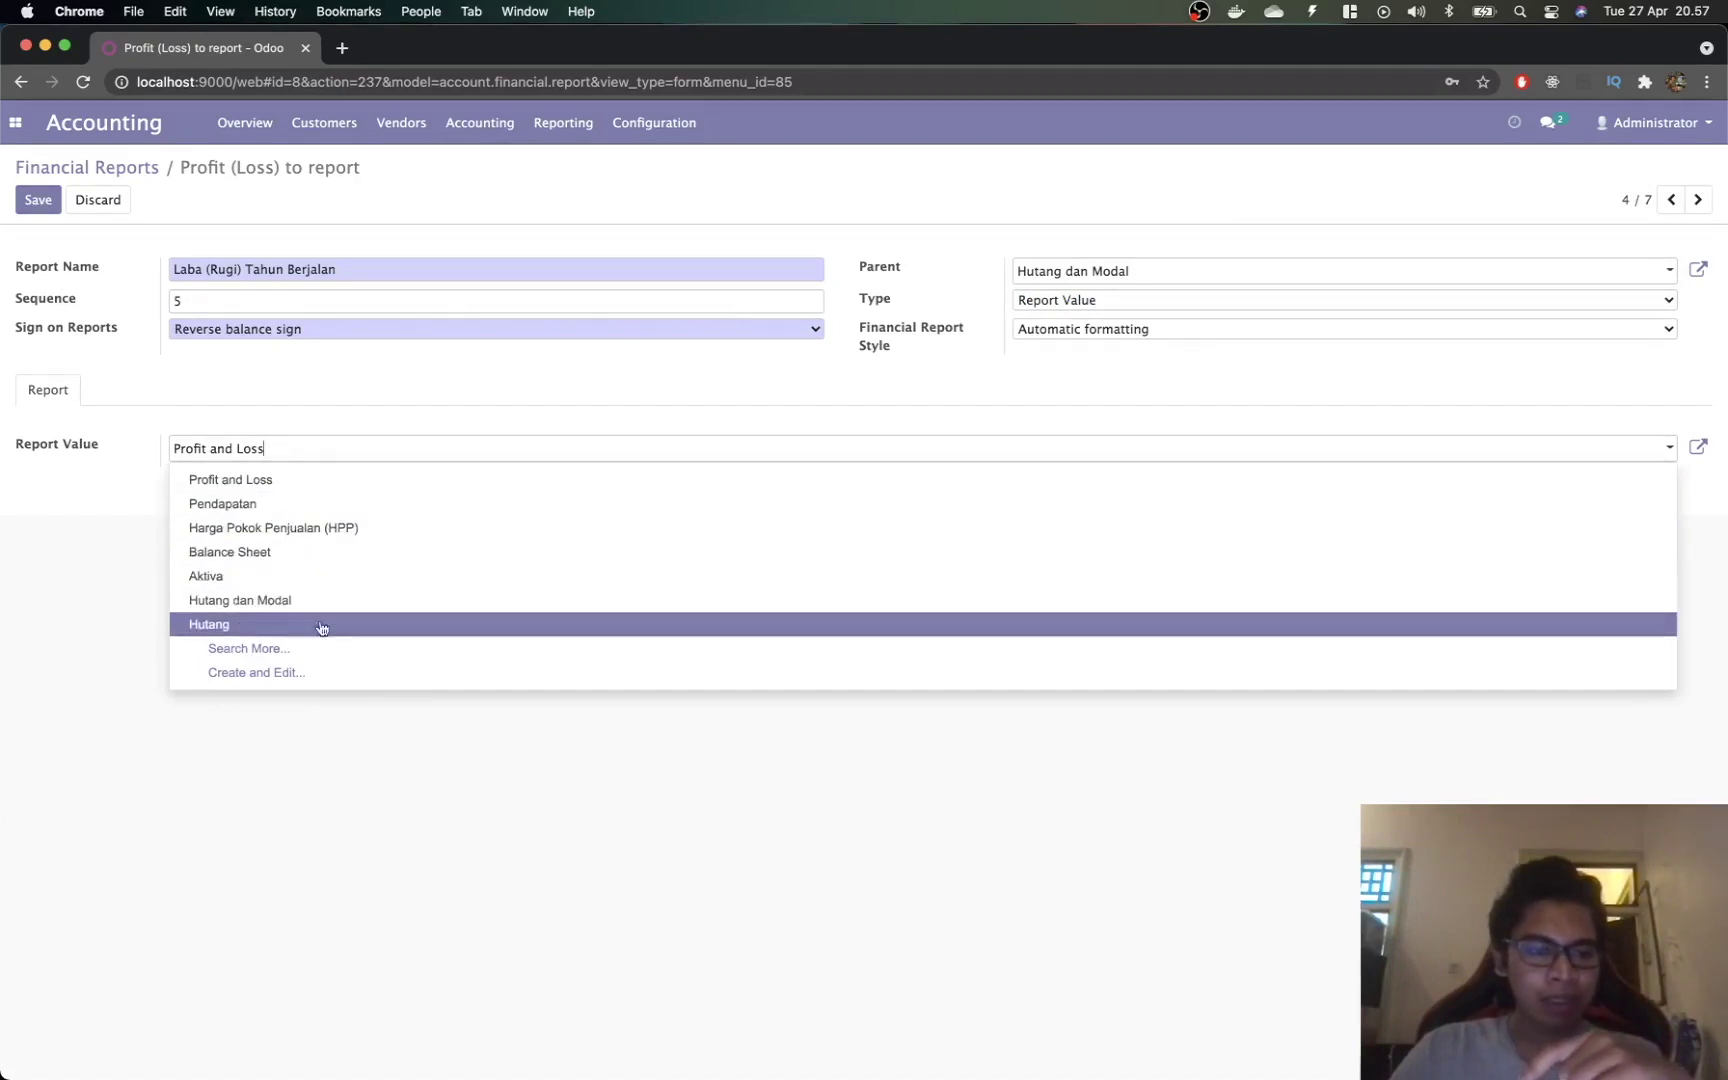
{"action": "left_click", "coordinate": [302, 650]}
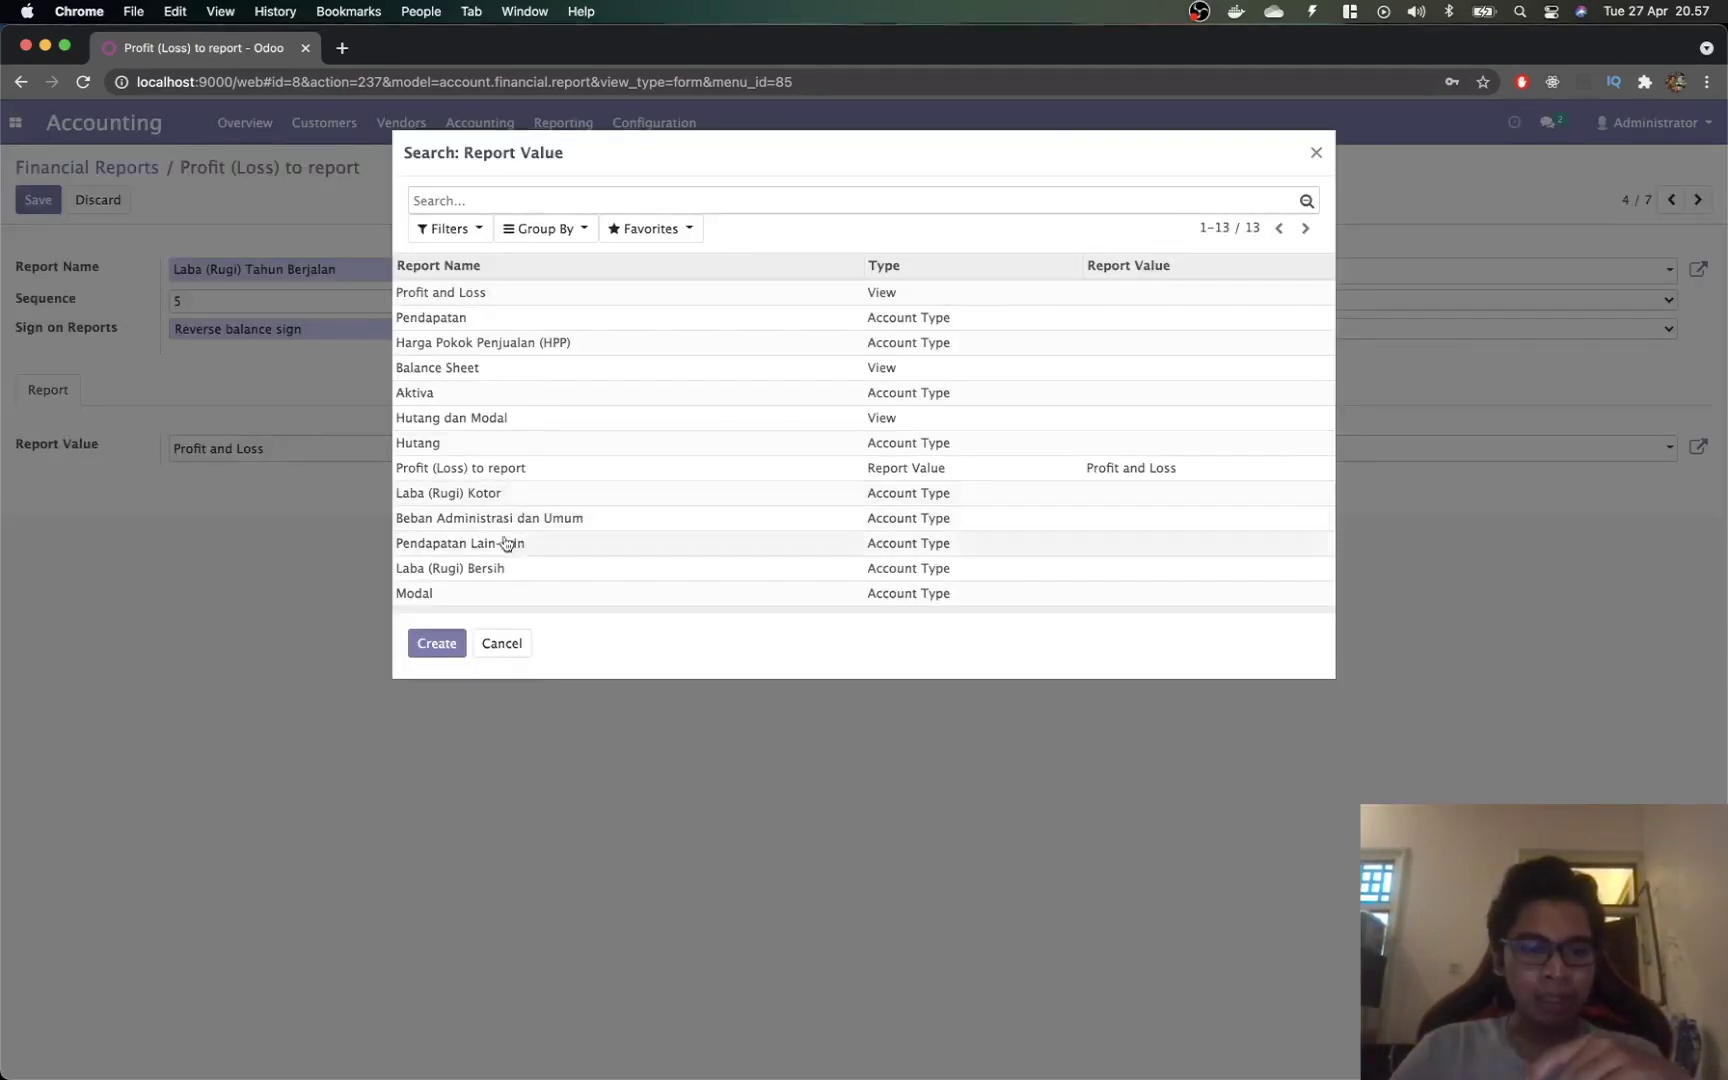
{"action": "left_click", "coordinate": [506, 571]}
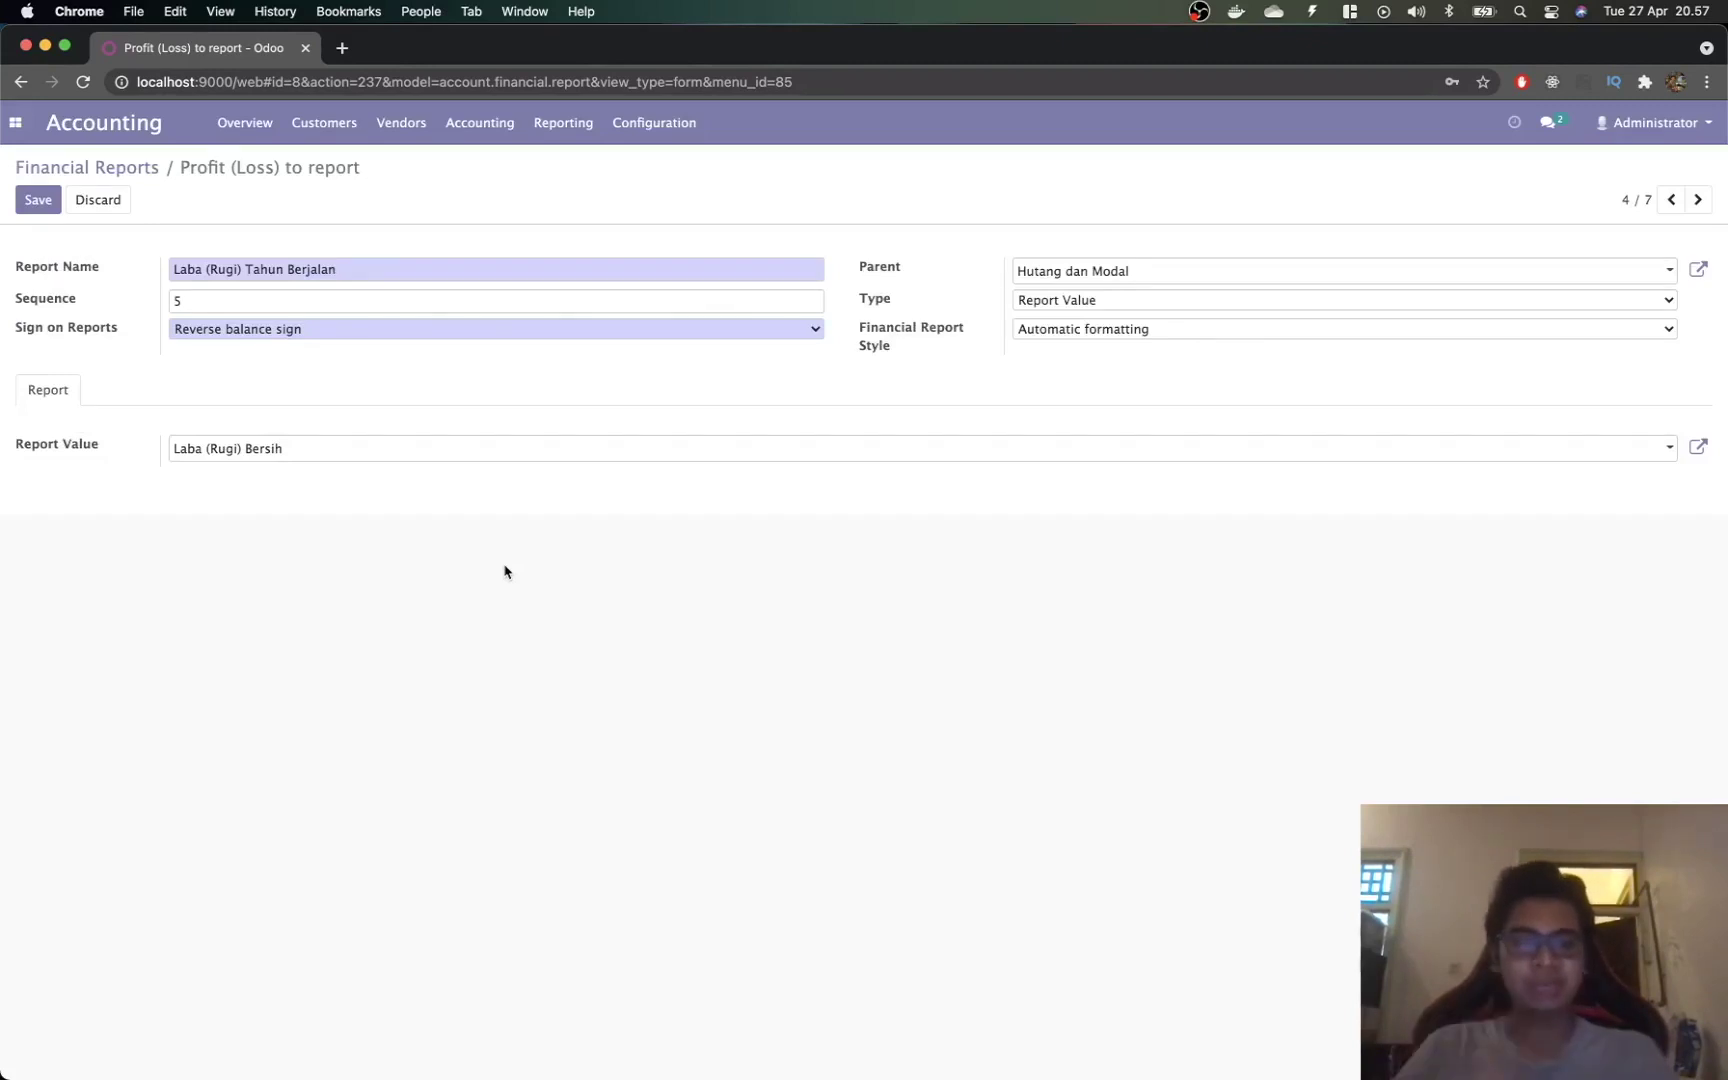
Step: Set the line's sign on reports to Preserve balance sign, save it, and go back to the Neraca outline in the guide PDF
{"action": "left_click", "coordinate": [413, 330]}
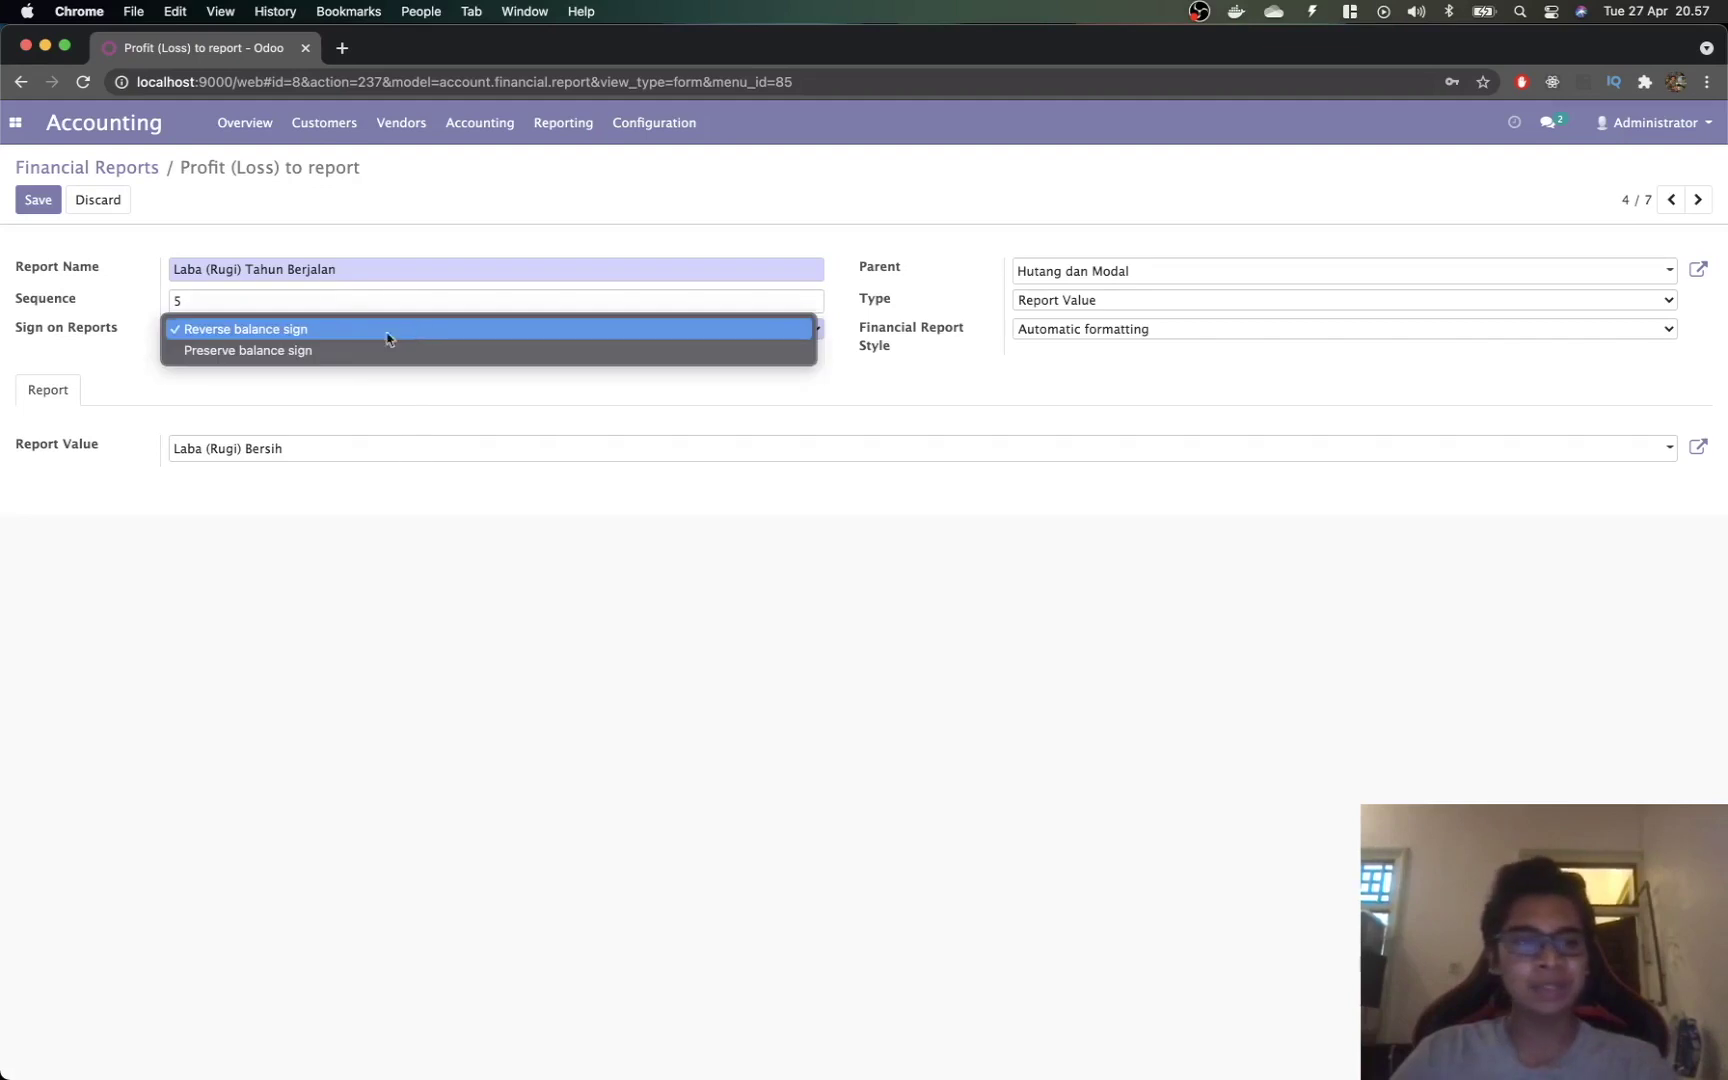
{"action": "left_click", "coordinate": [345, 360]}
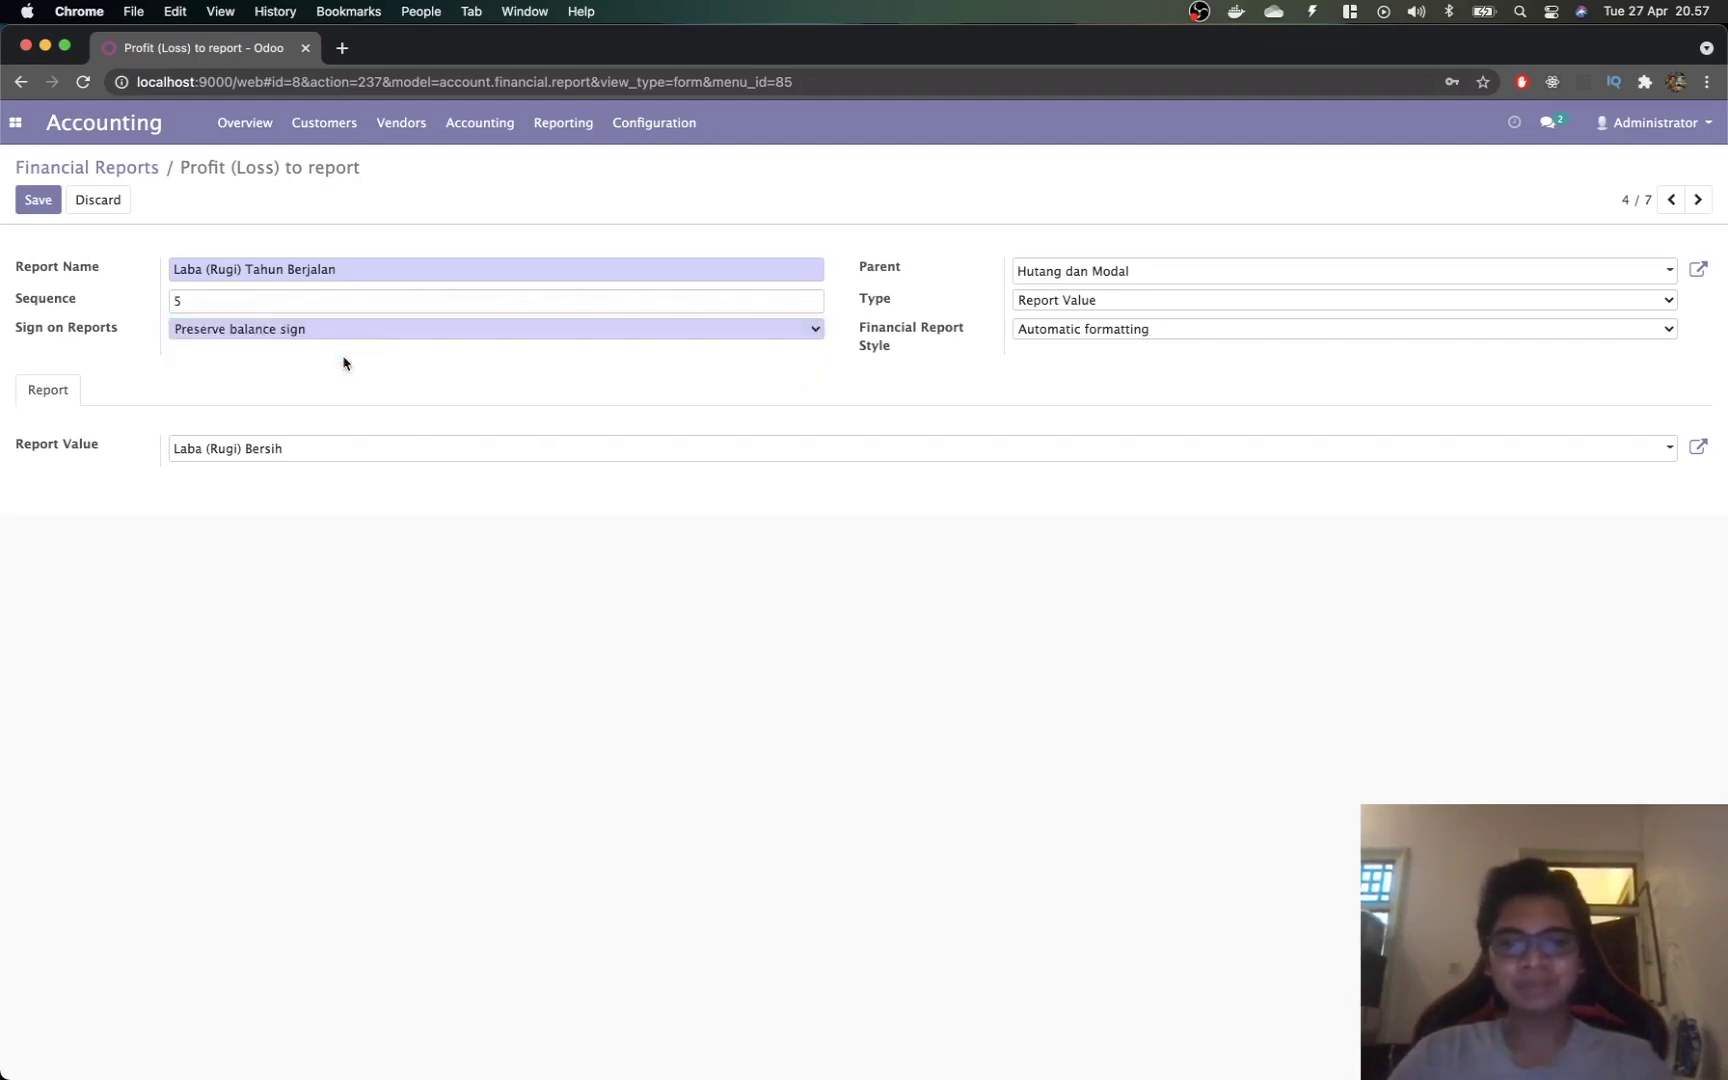
{"action": "left_click", "coordinate": [37, 199]}
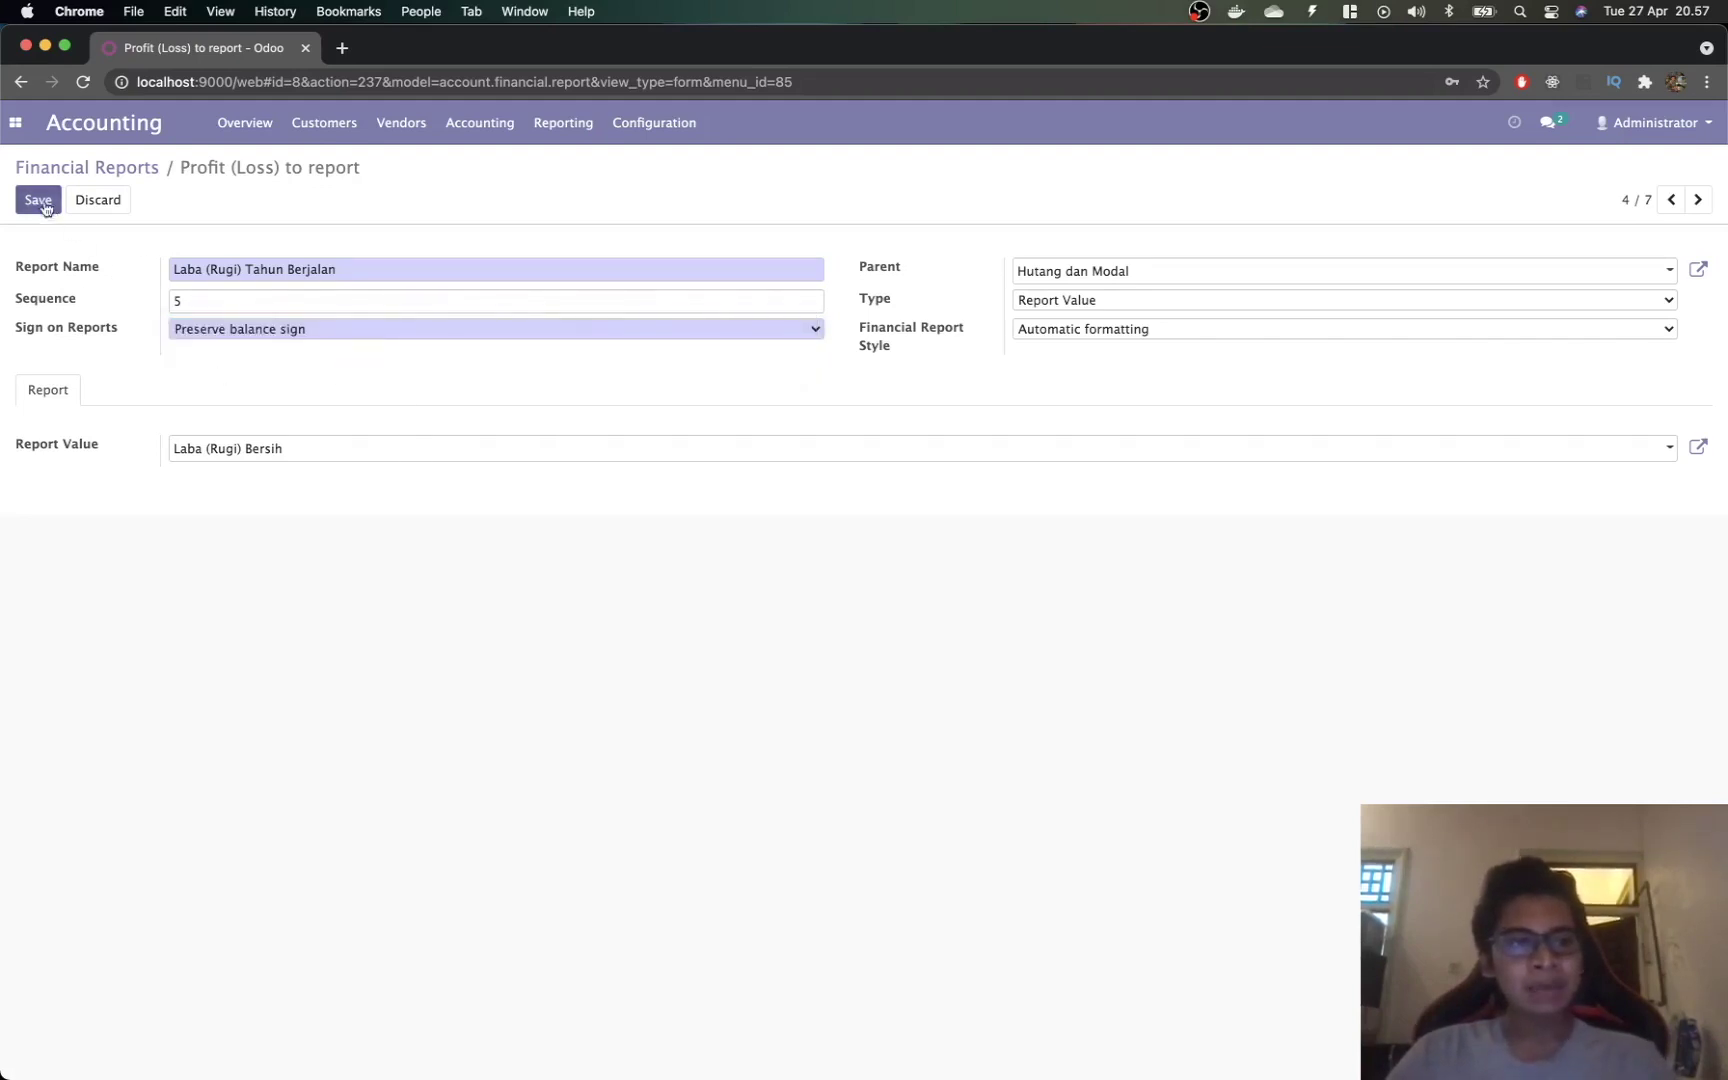
{"action": "left_click", "coordinate": [145, 170]}
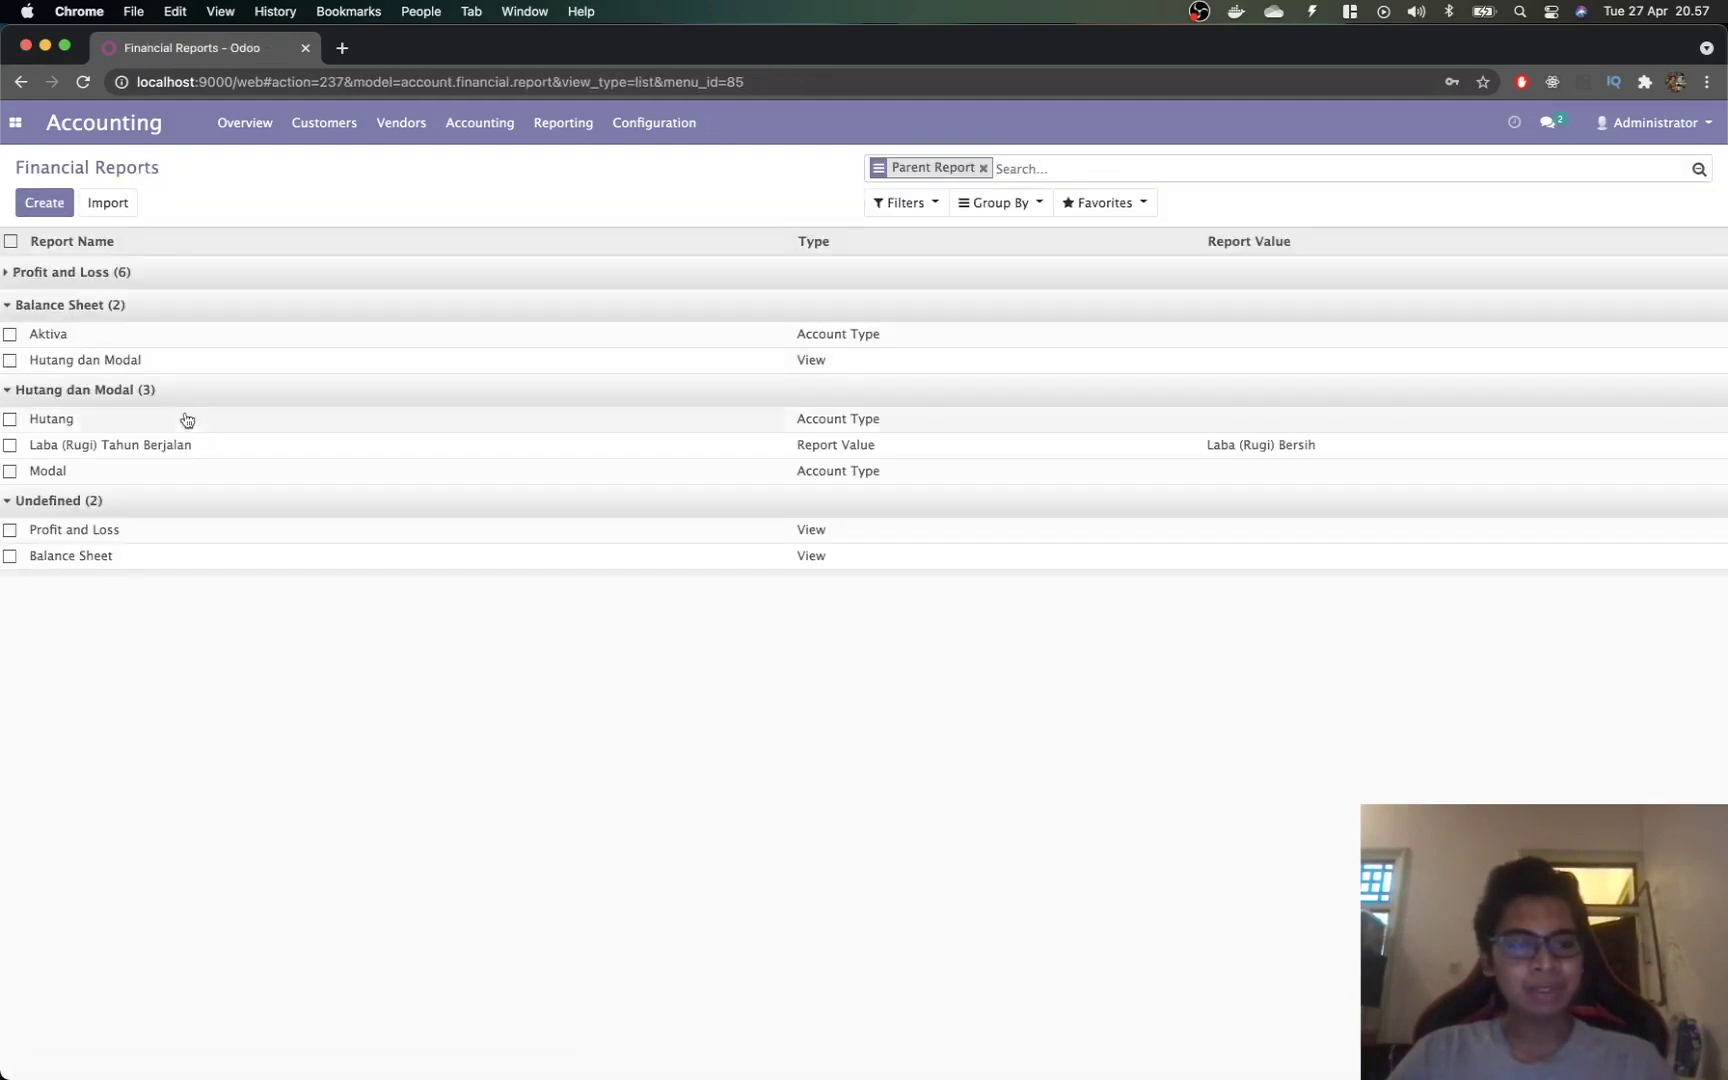
{"action": "key", "text": "super+Tab"}
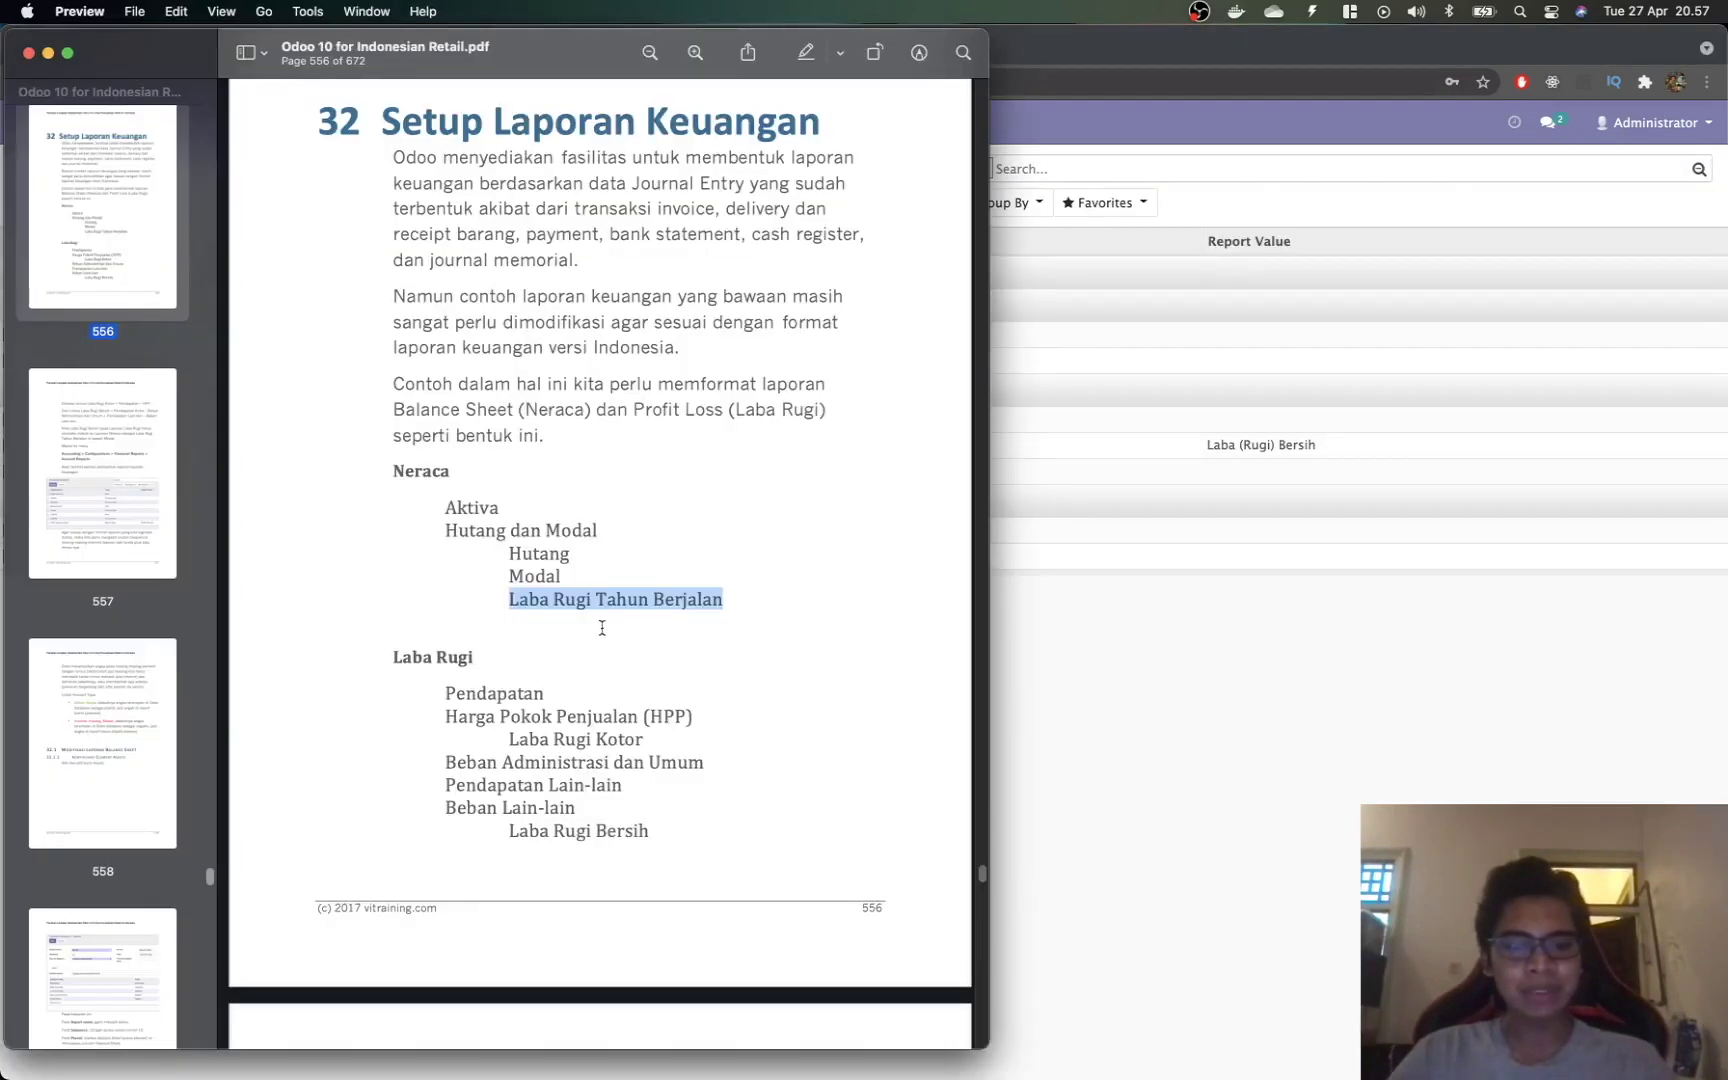
Step: Switch to Odoo and print the Balance Sheet for all posted entries, saving the PDF as Financial report (9)
{"action": "key", "text": "super+Tab"}
{"action": "left_click", "coordinate": [512, 125]}
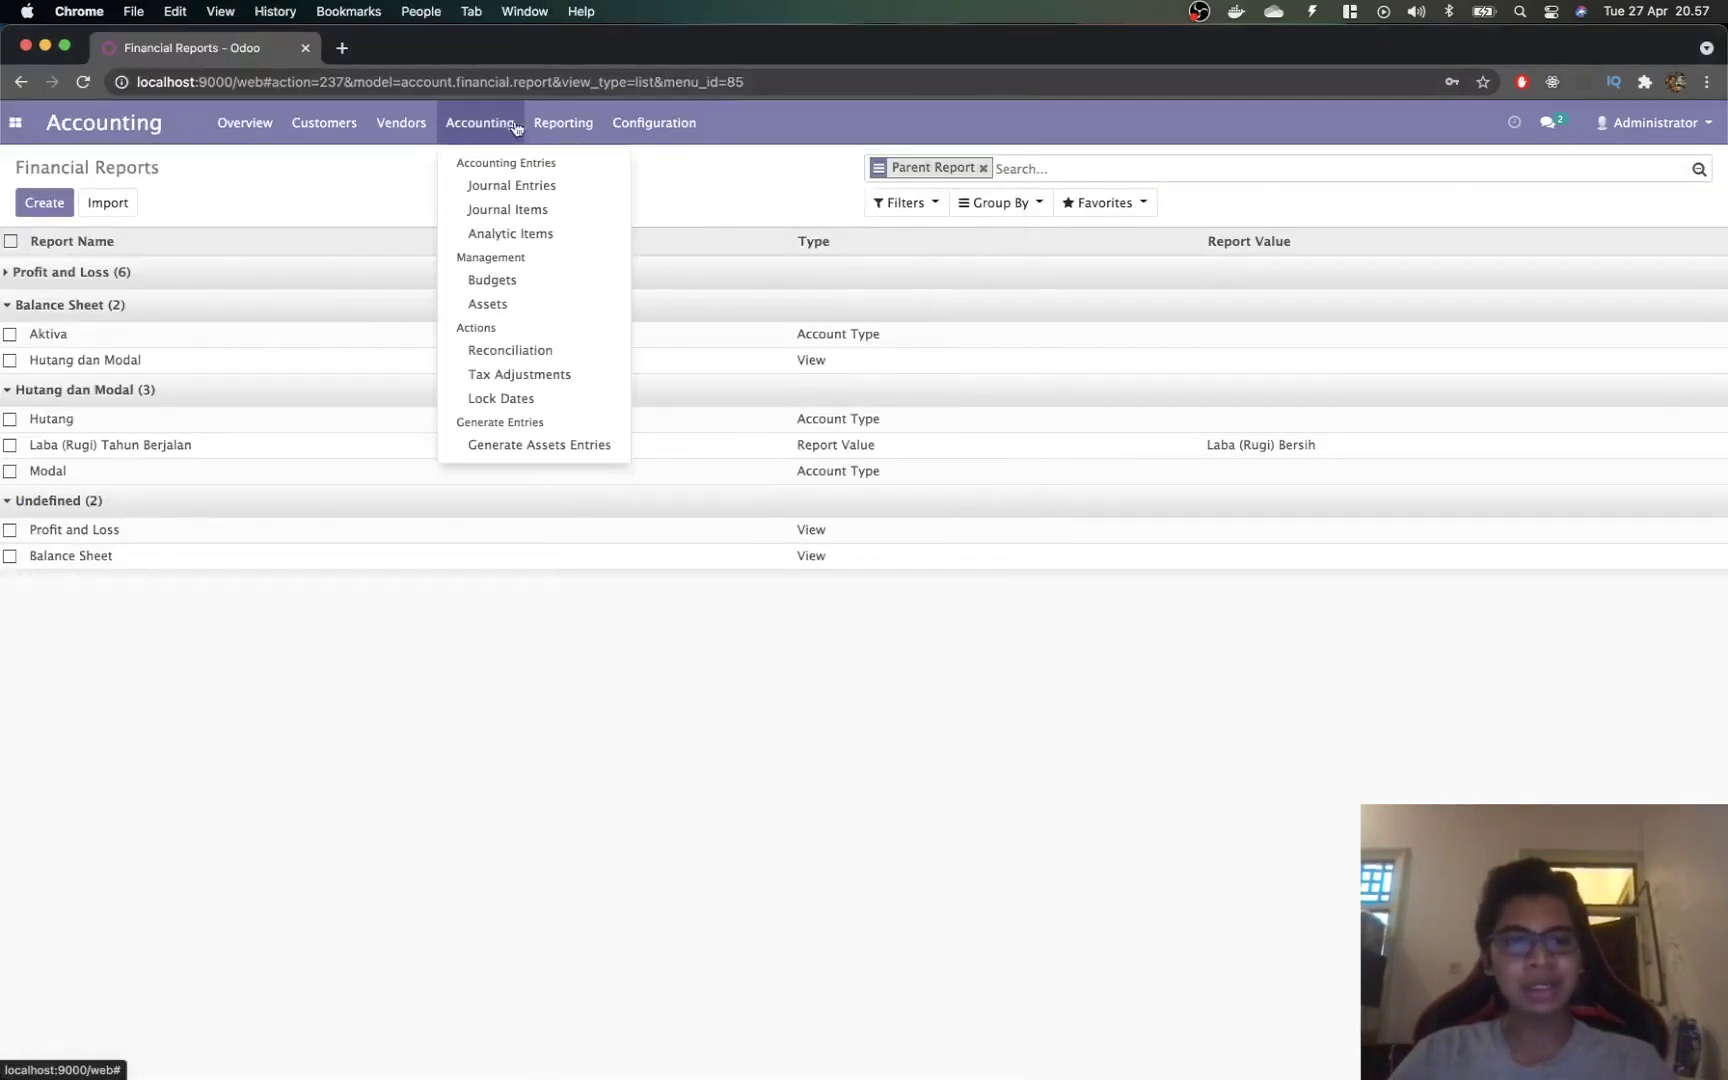
{"action": "left_click", "coordinate": [564, 124]}
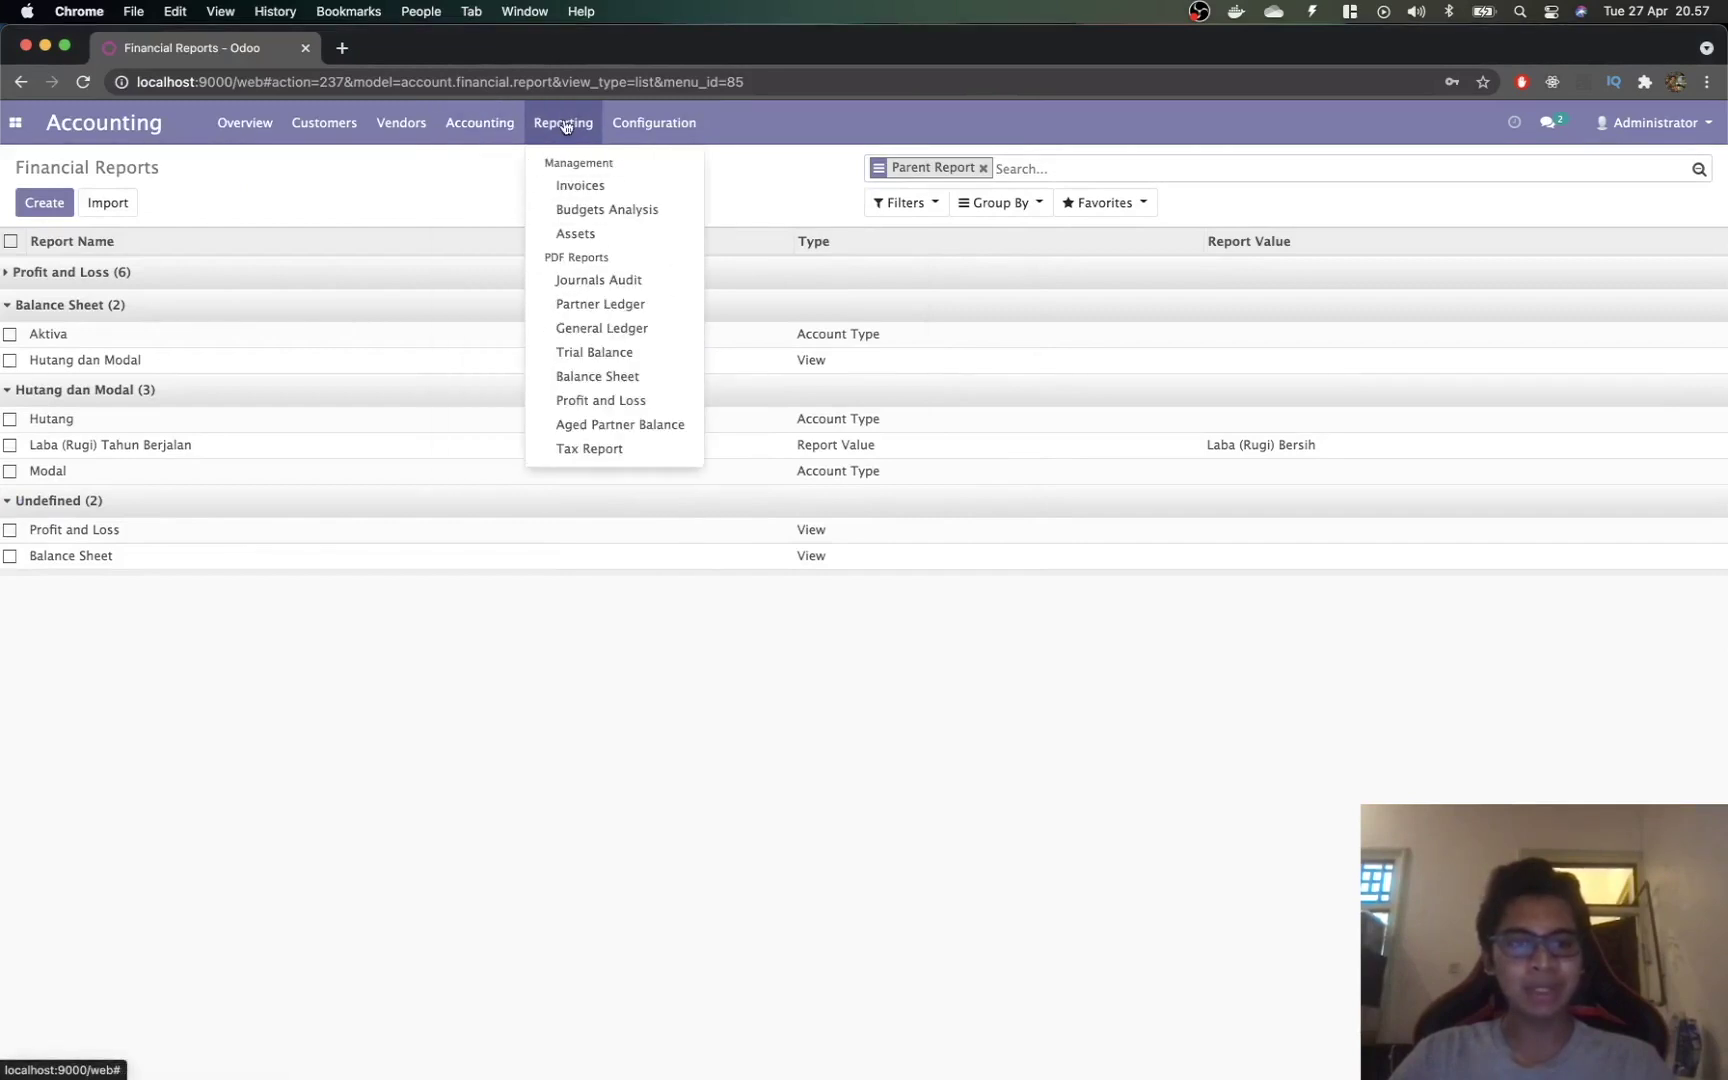
{"action": "left_click", "coordinate": [600, 377]}
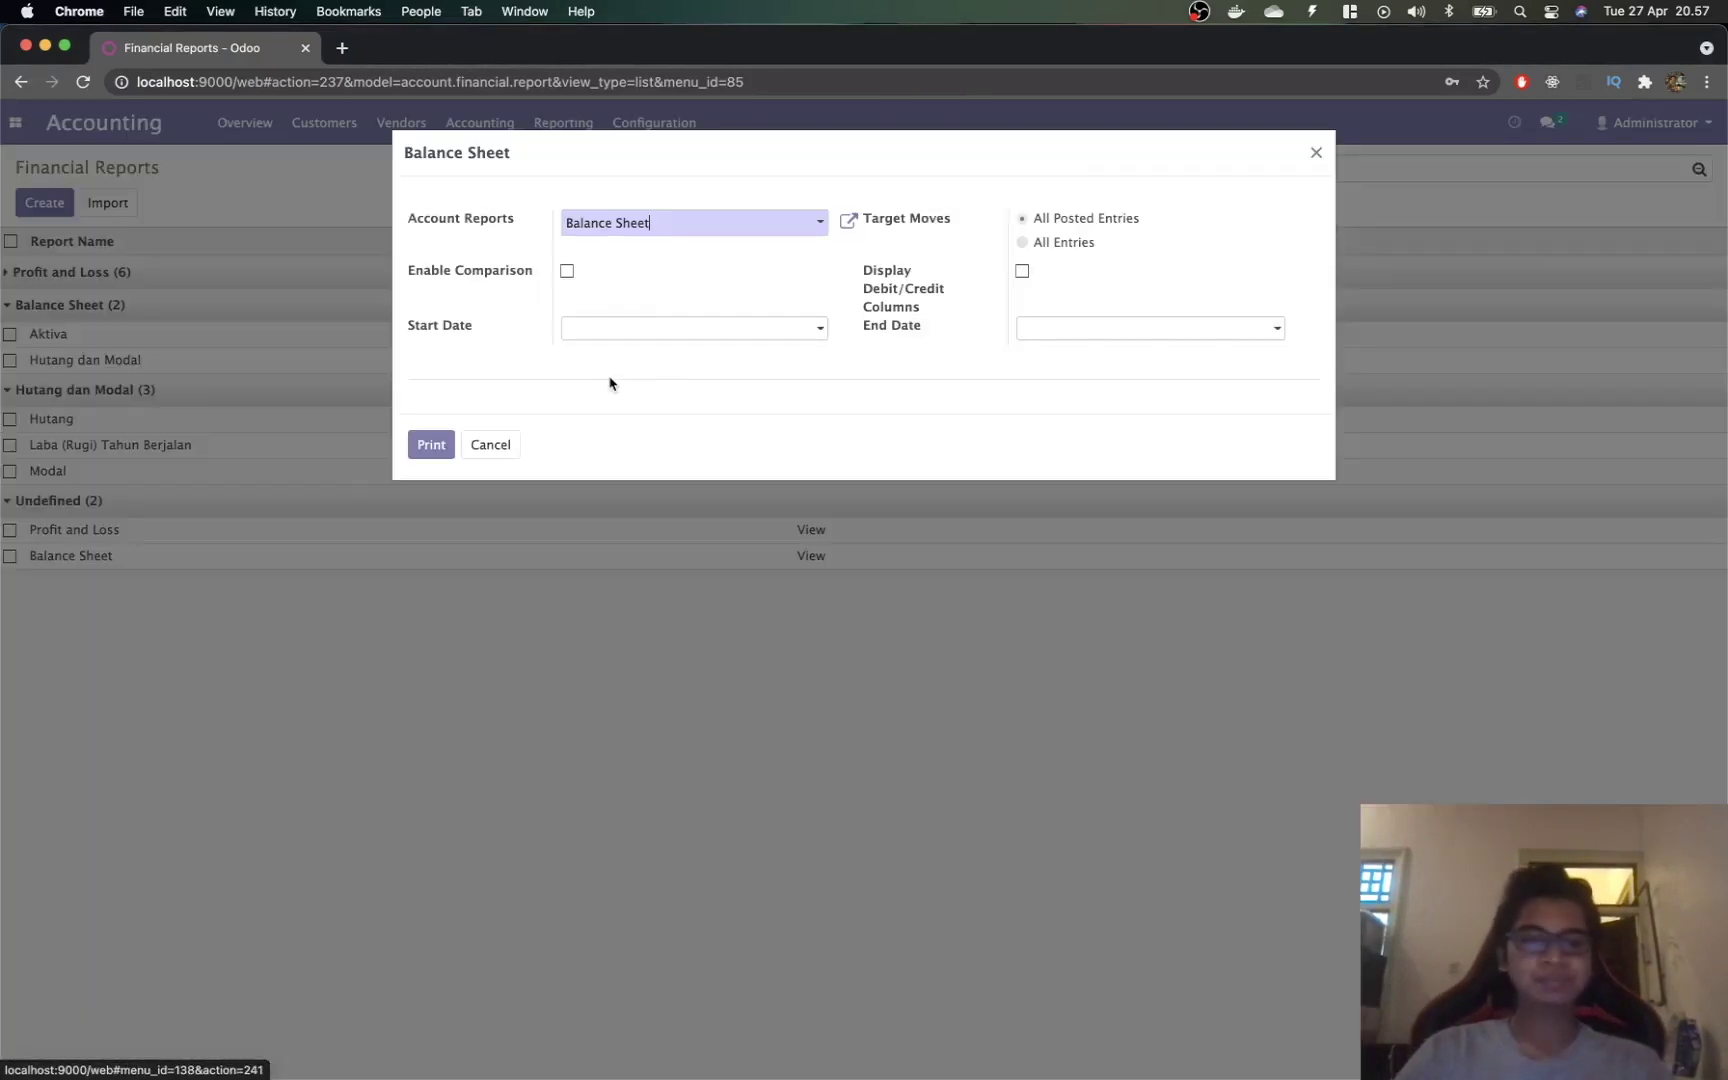
{"action": "left_click", "coordinate": [432, 447]}
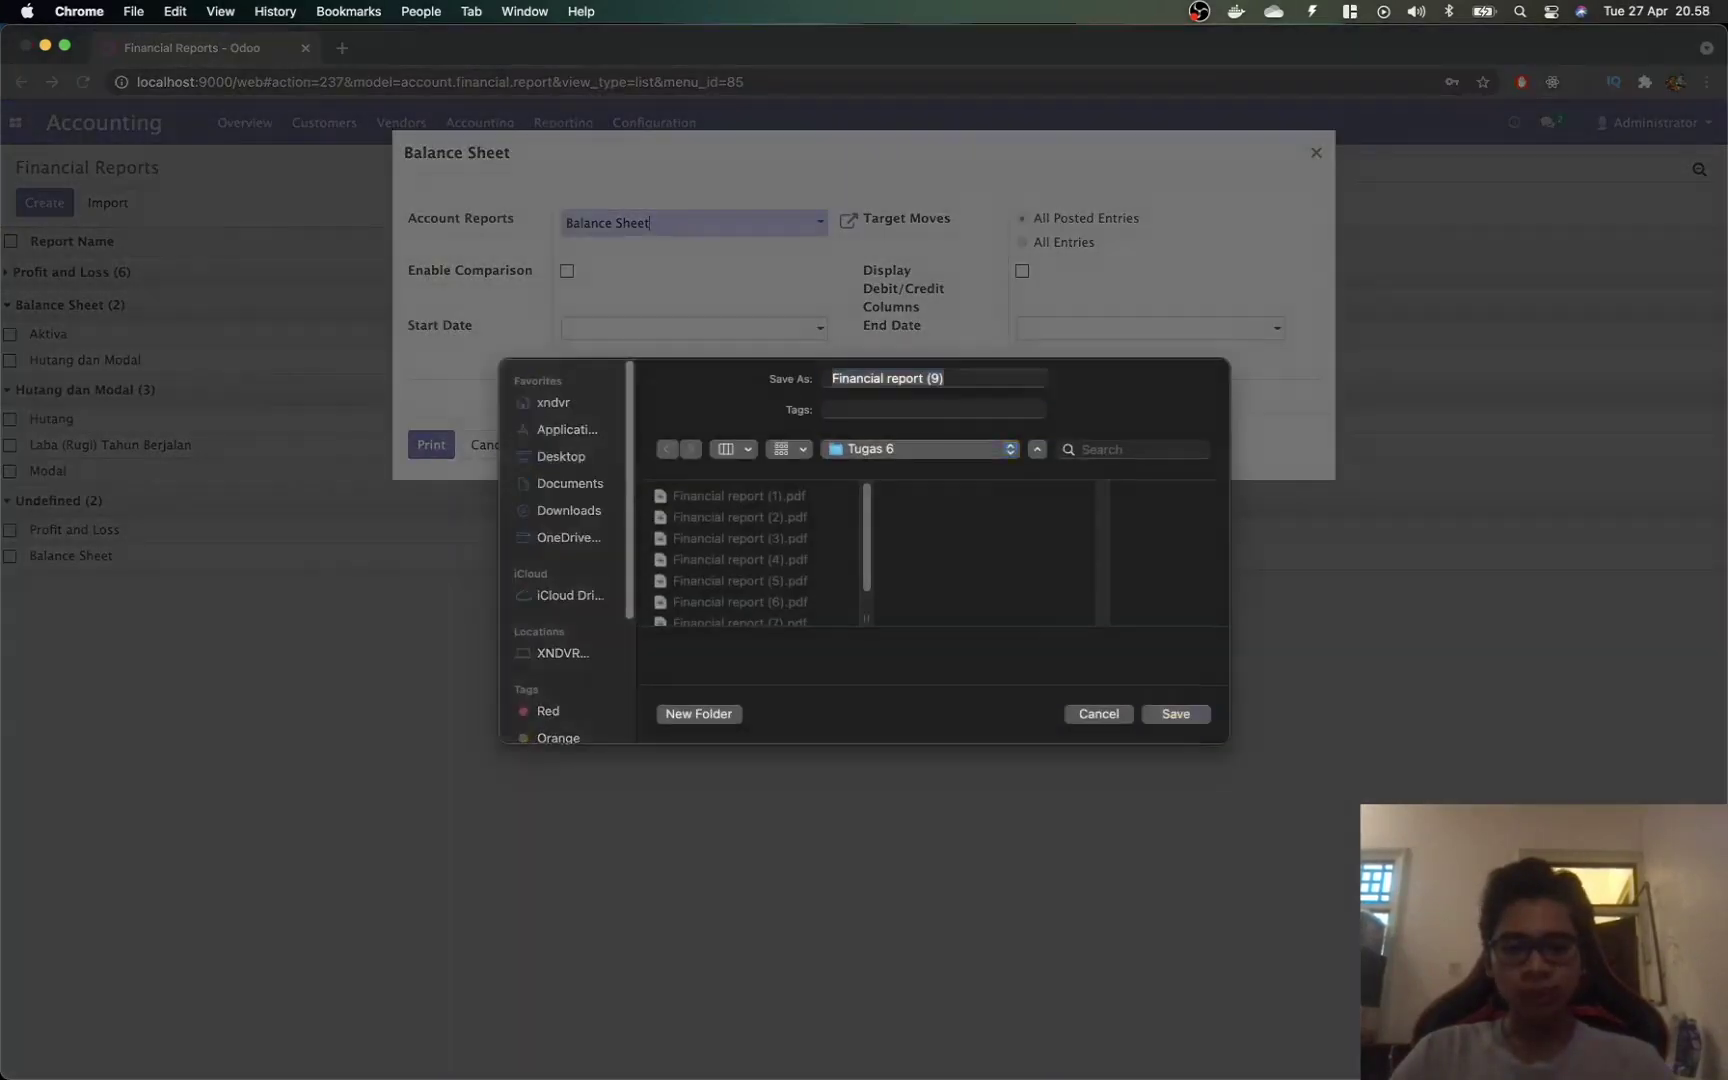
{"action": "key", "text": "Return"}
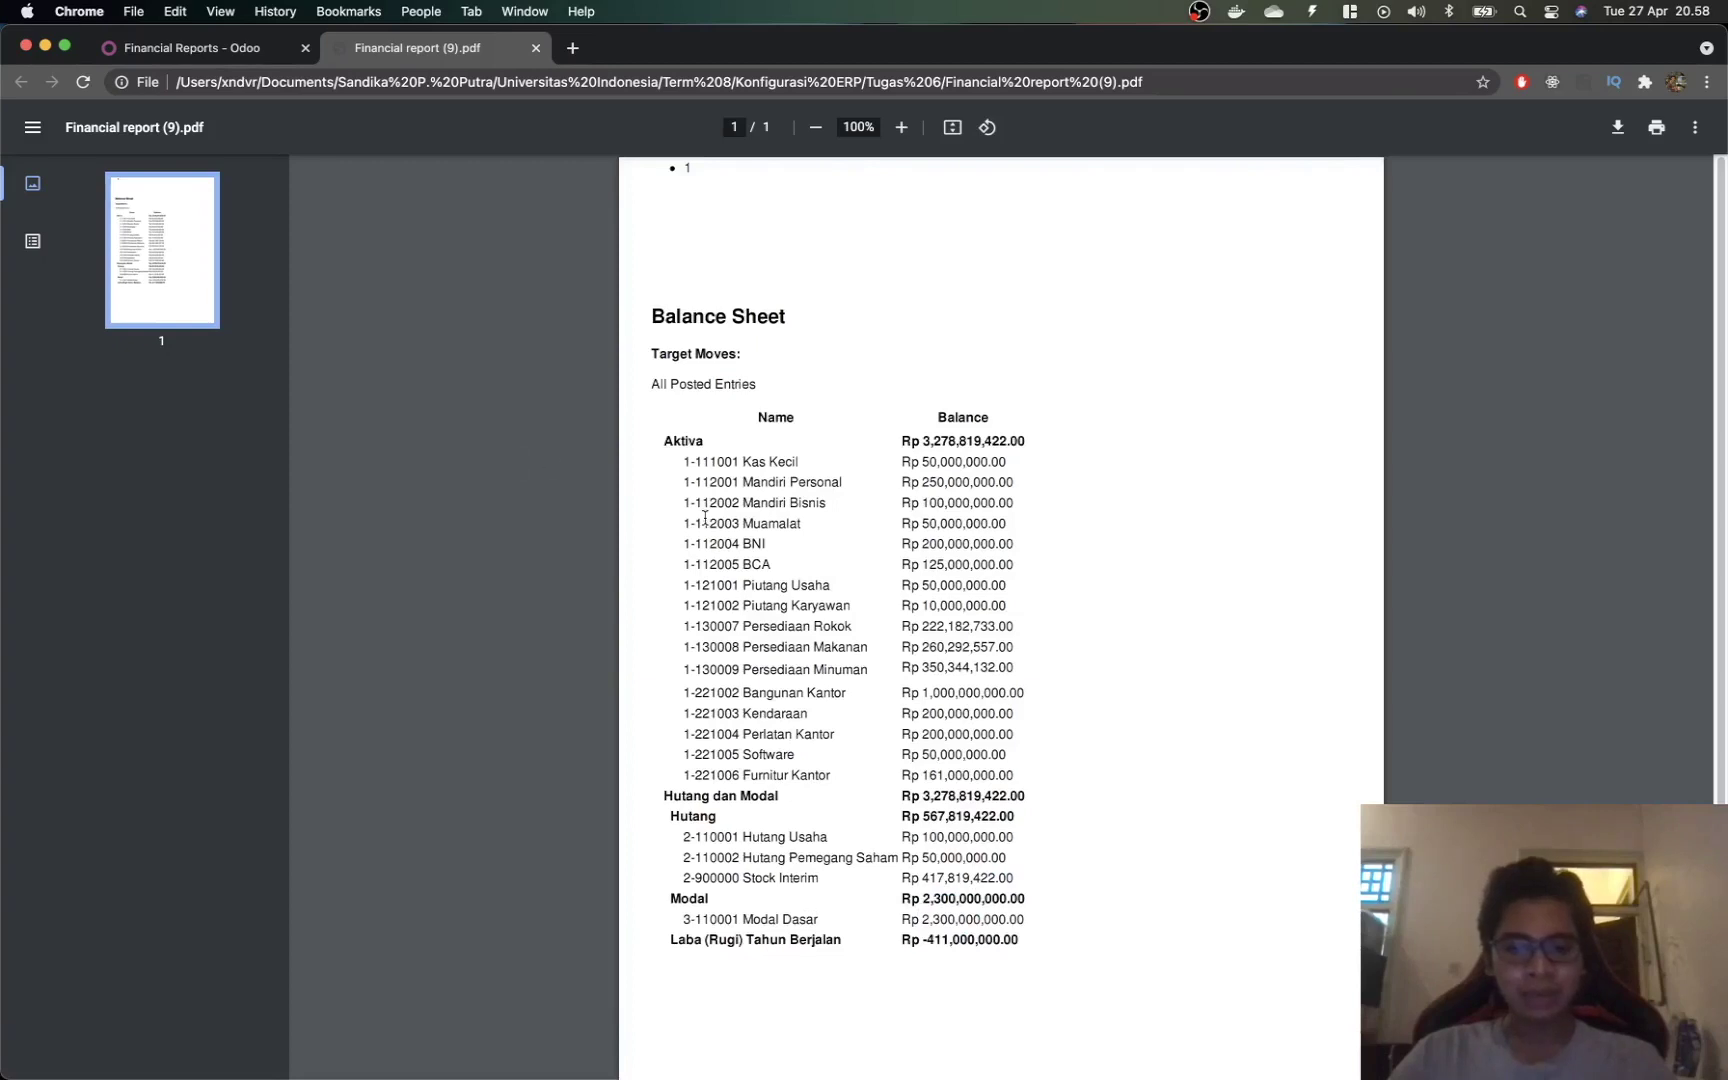
Step: Compare the exported Balance Sheet's Aktiva, Hutang, Modal and Laba (Rugi) Tahun Berjalan lines with the Neraca outline in the guide PDF
{"action": "scroll", "coordinate": [705, 517], "scroll_direction": "down", "scroll_amount": 1}
{"action": "key", "text": "super+Tab"}
{"action": "key", "text": "super+Tab"}
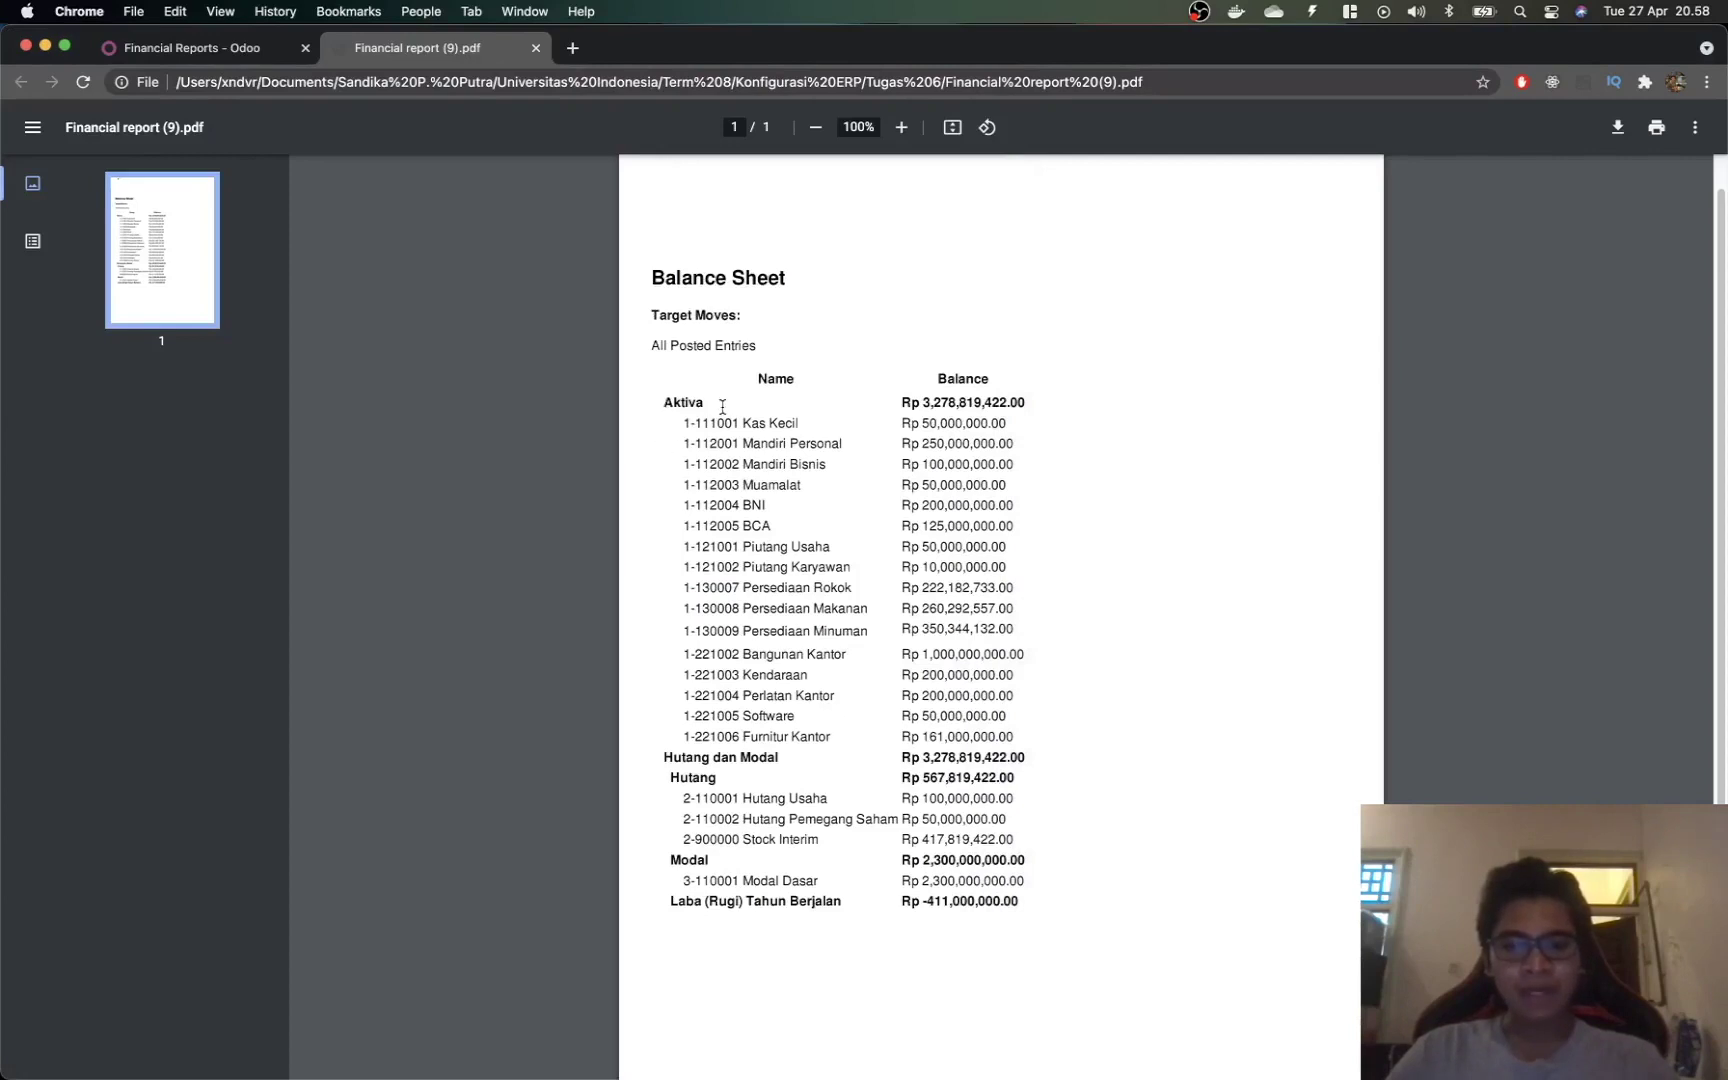
{"action": "left_click_drag", "start_coordinate": [733, 430], "coordinate": [744, 697]}
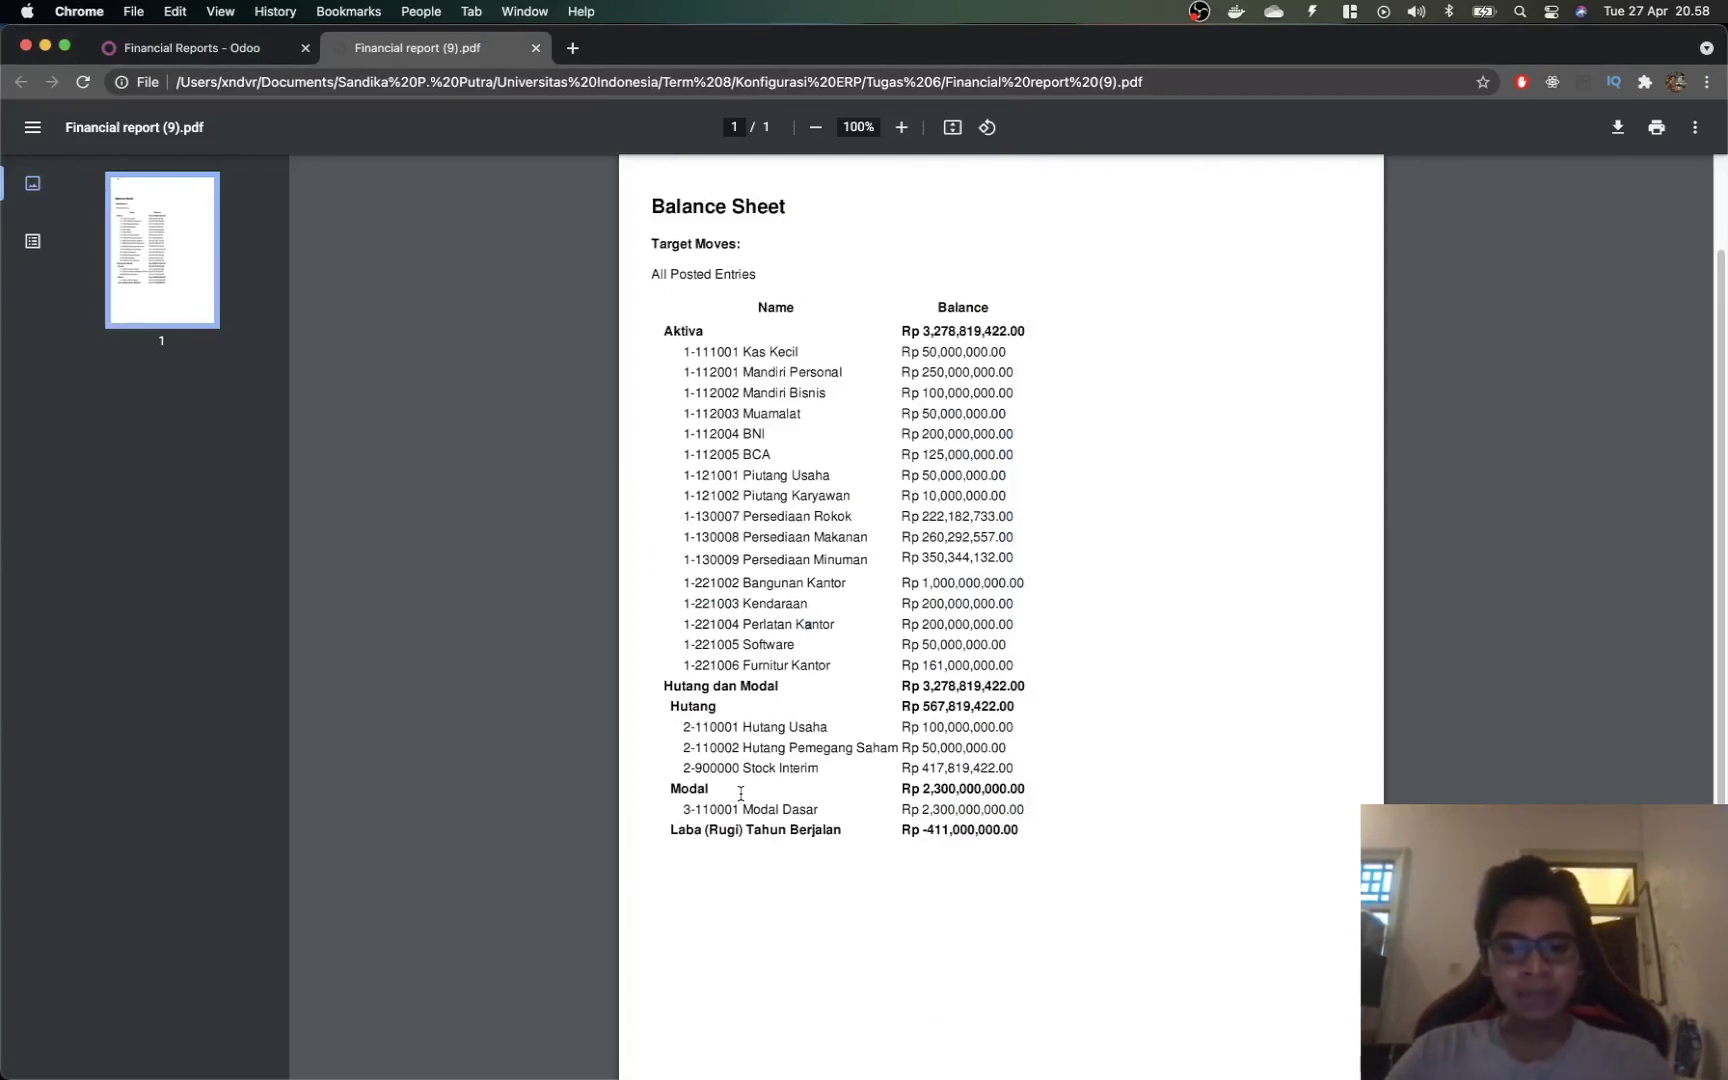
{"action": "key", "text": "super+Tab"}
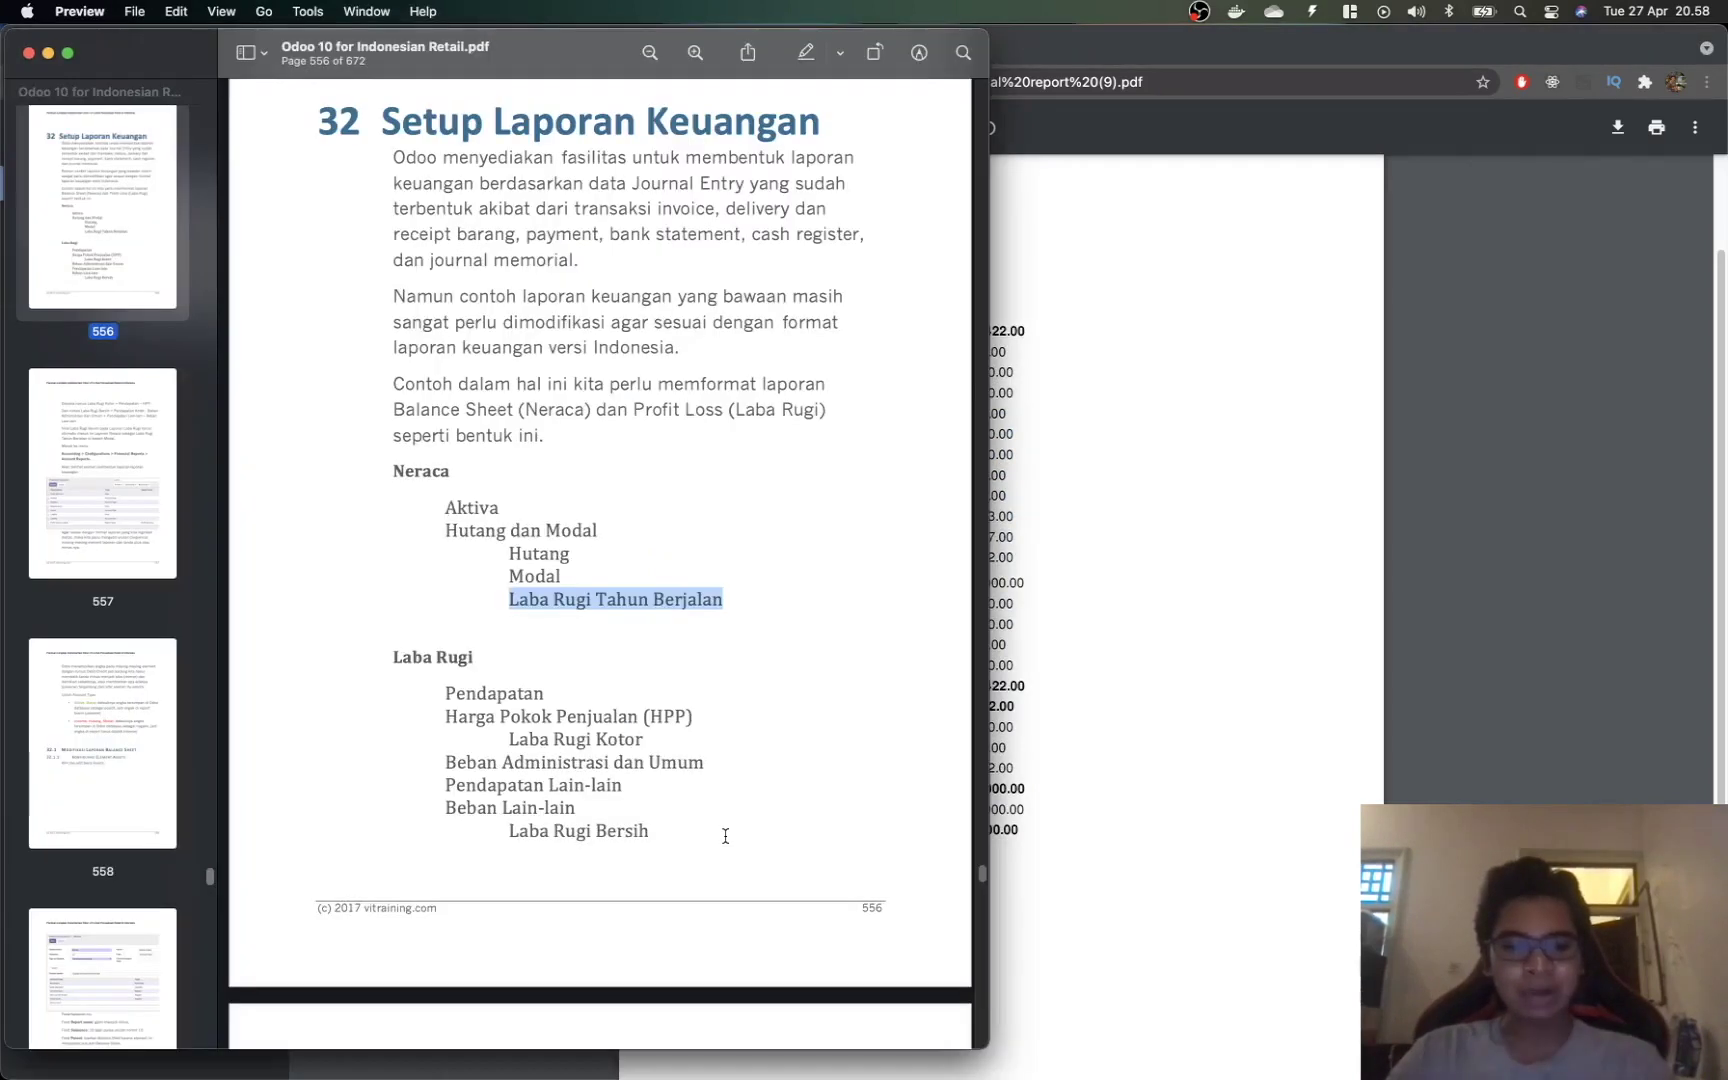
{"action": "key", "text": "super+Tab"}
Step: Return to Odoo and set the Laba (Rugi) Tahun Berjalan line's sign on reports to Reverse balance sign, then save it
{"action": "left_click", "coordinate": [250, 55]}
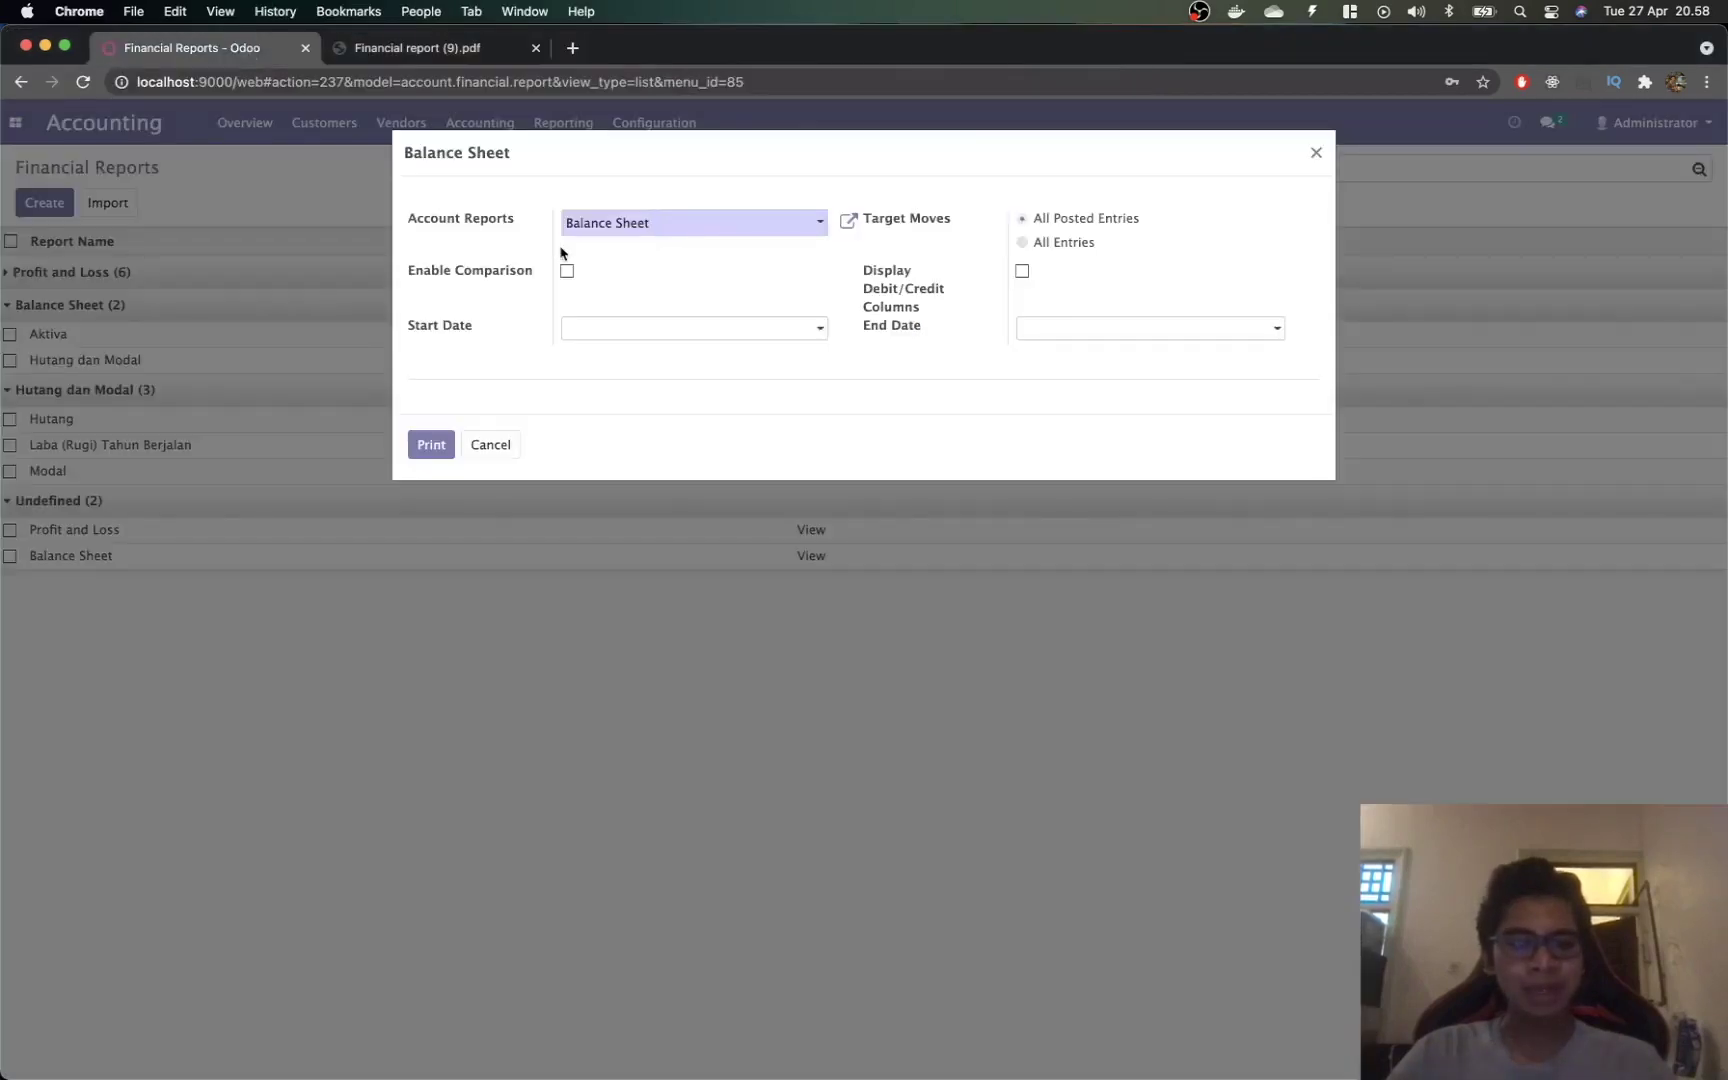
{"action": "key", "text": "Escape"}
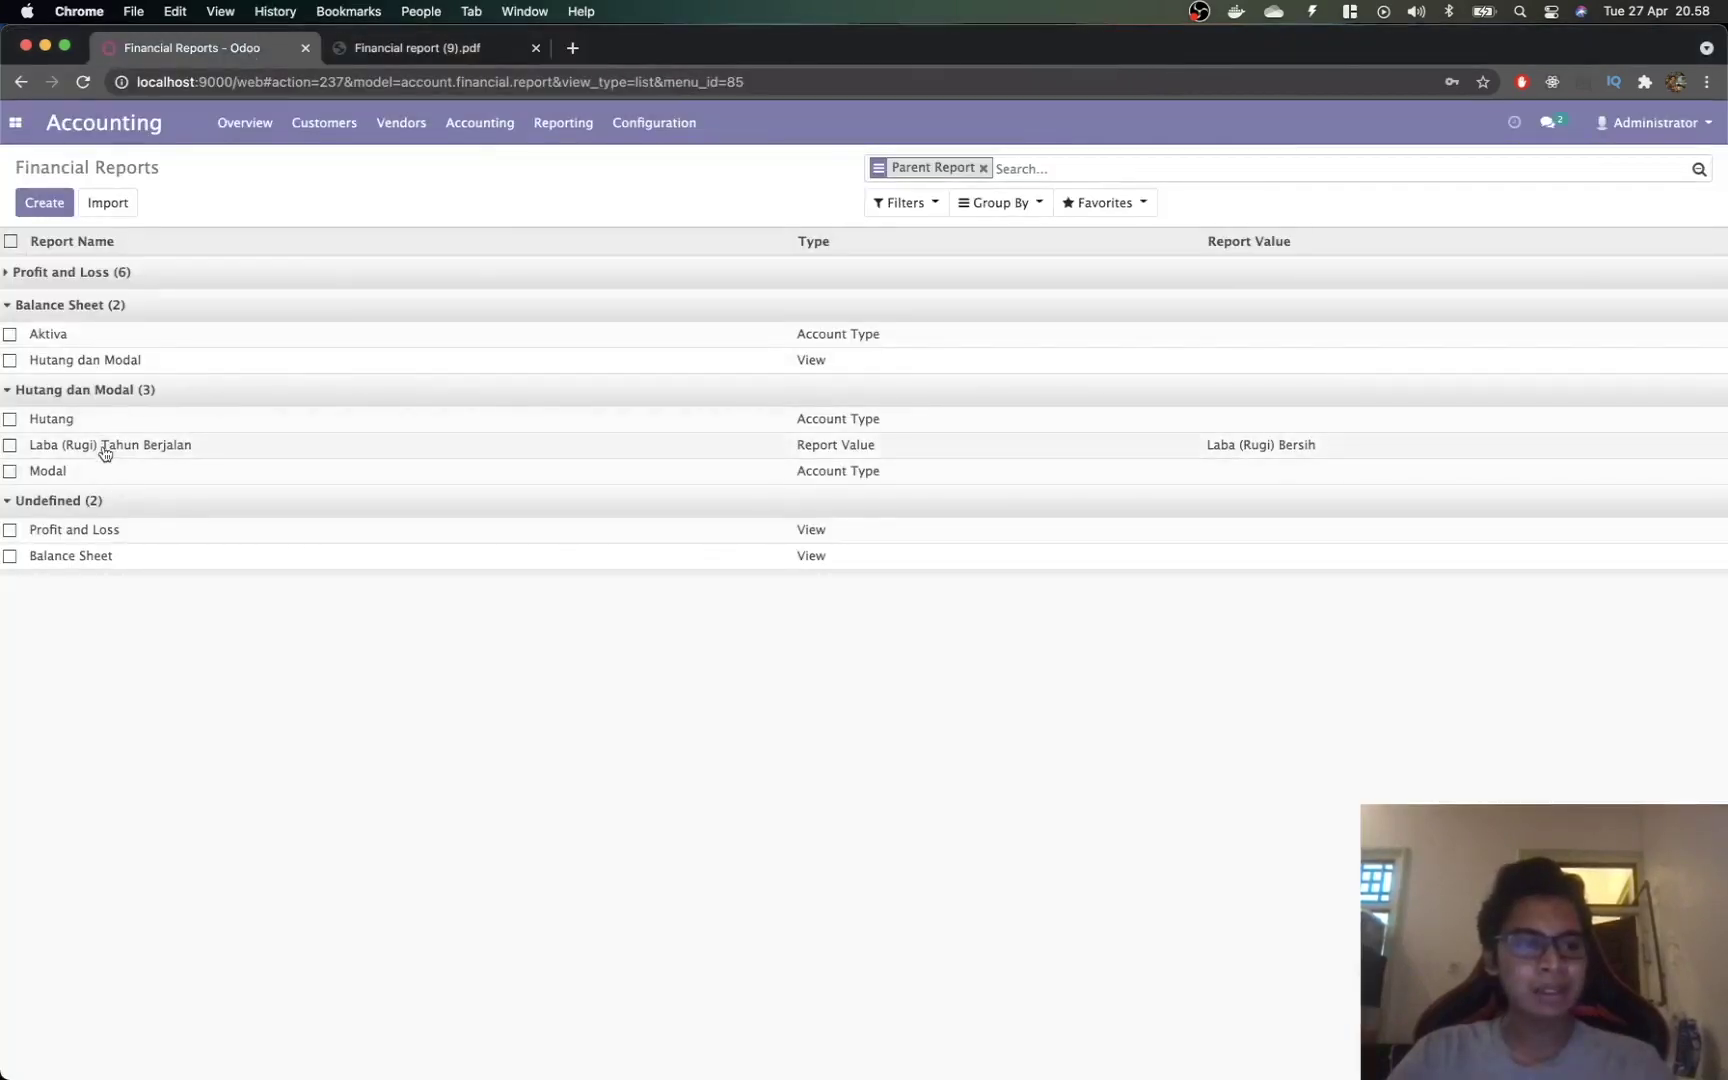
{"action": "left_click", "coordinate": [105, 453]}
{"action": "left_click", "coordinate": [40, 201]}
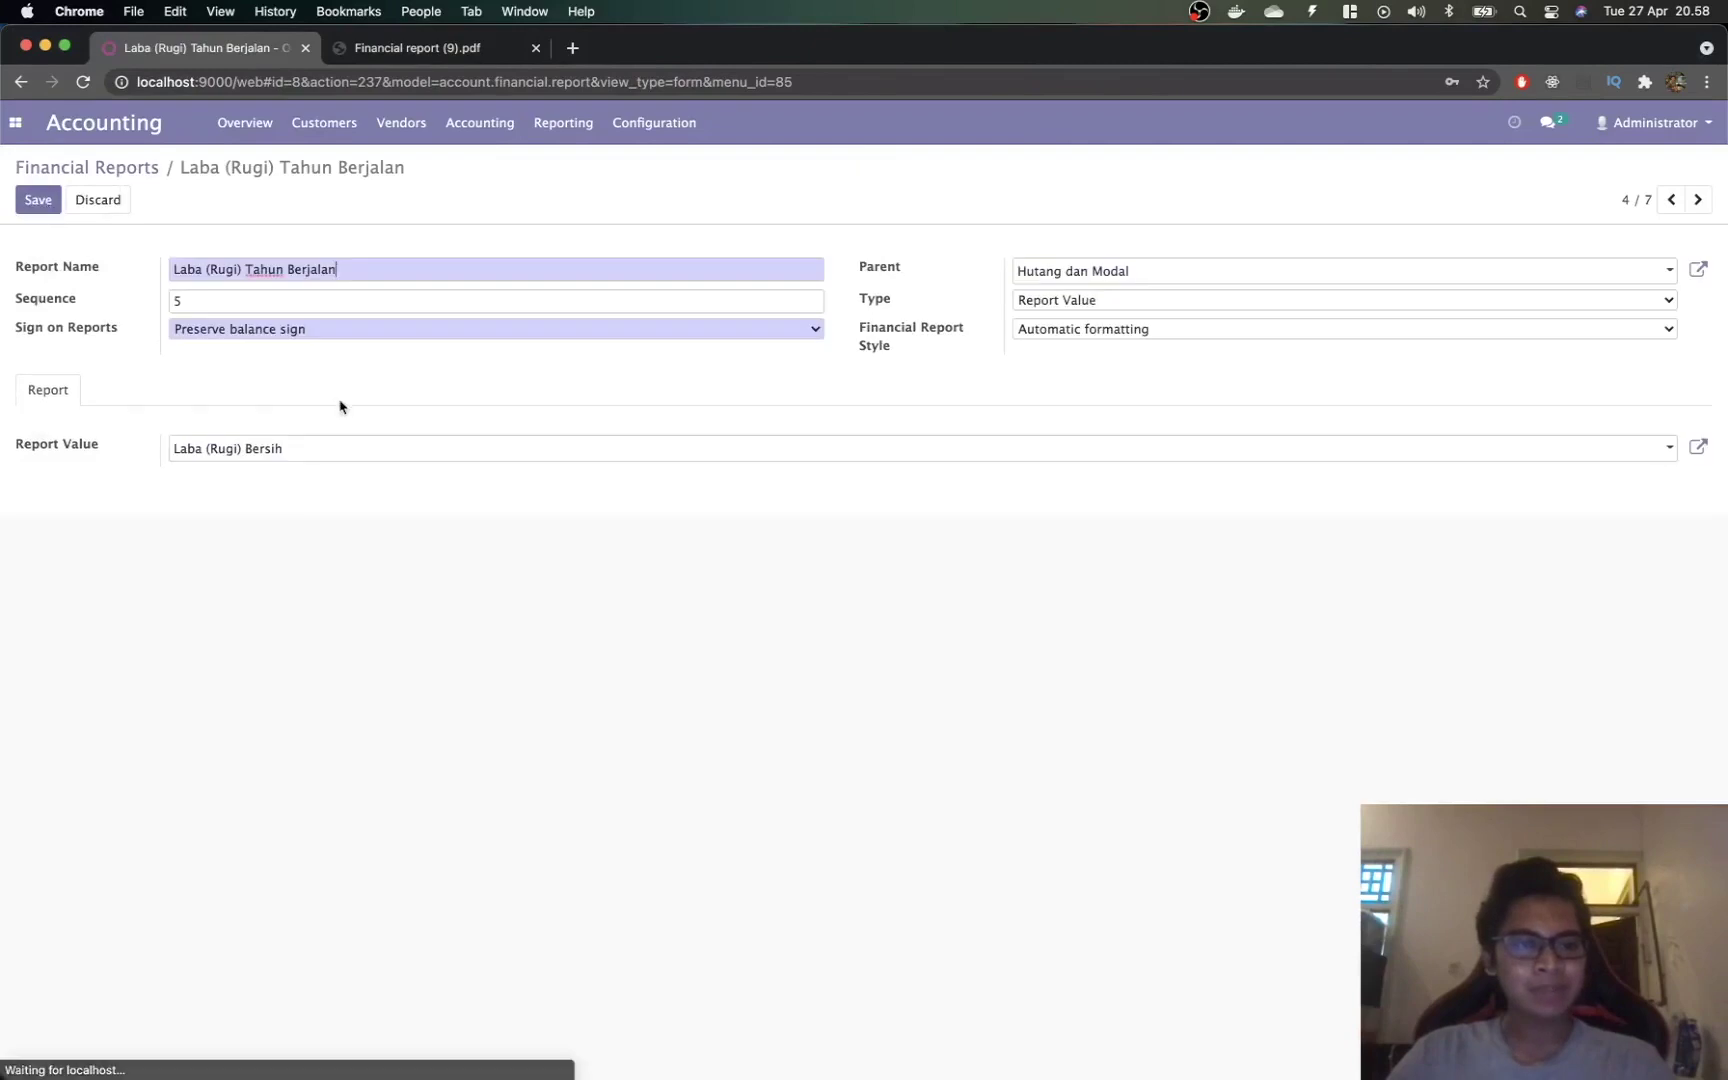
{"action": "left_click", "coordinate": [340, 333]}
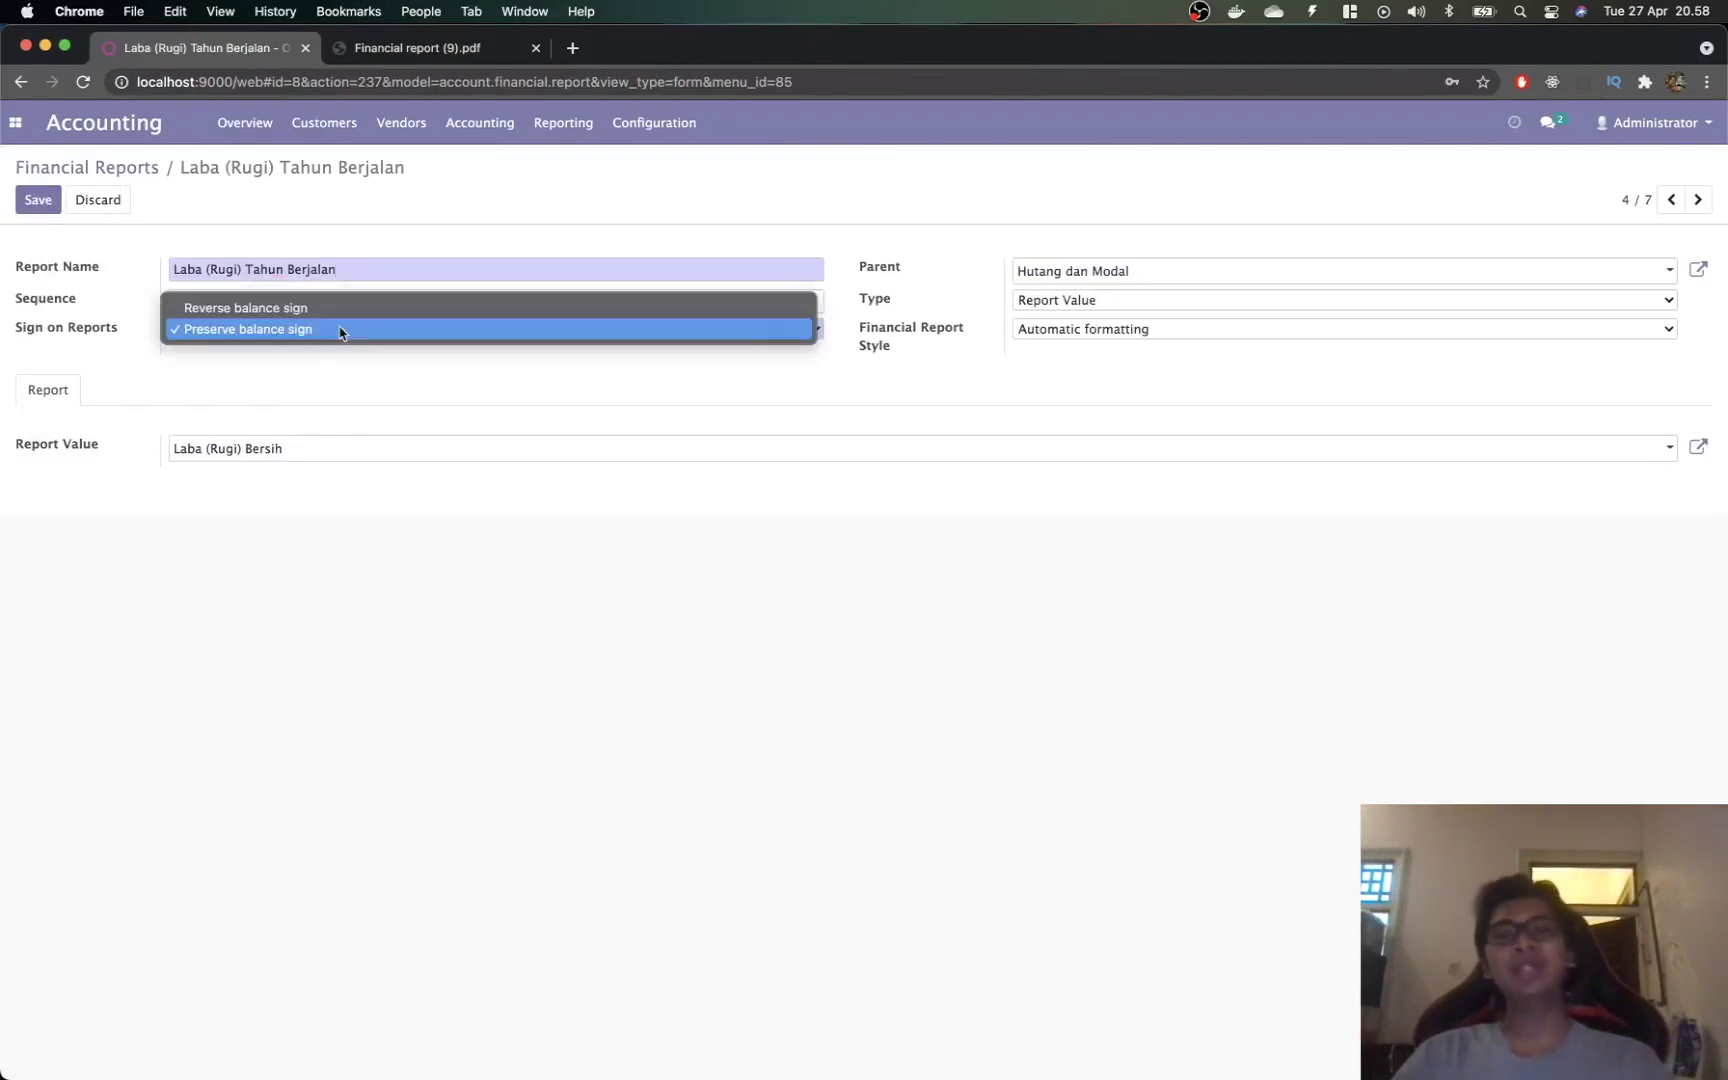
{"action": "left_click", "coordinate": [310, 310]}
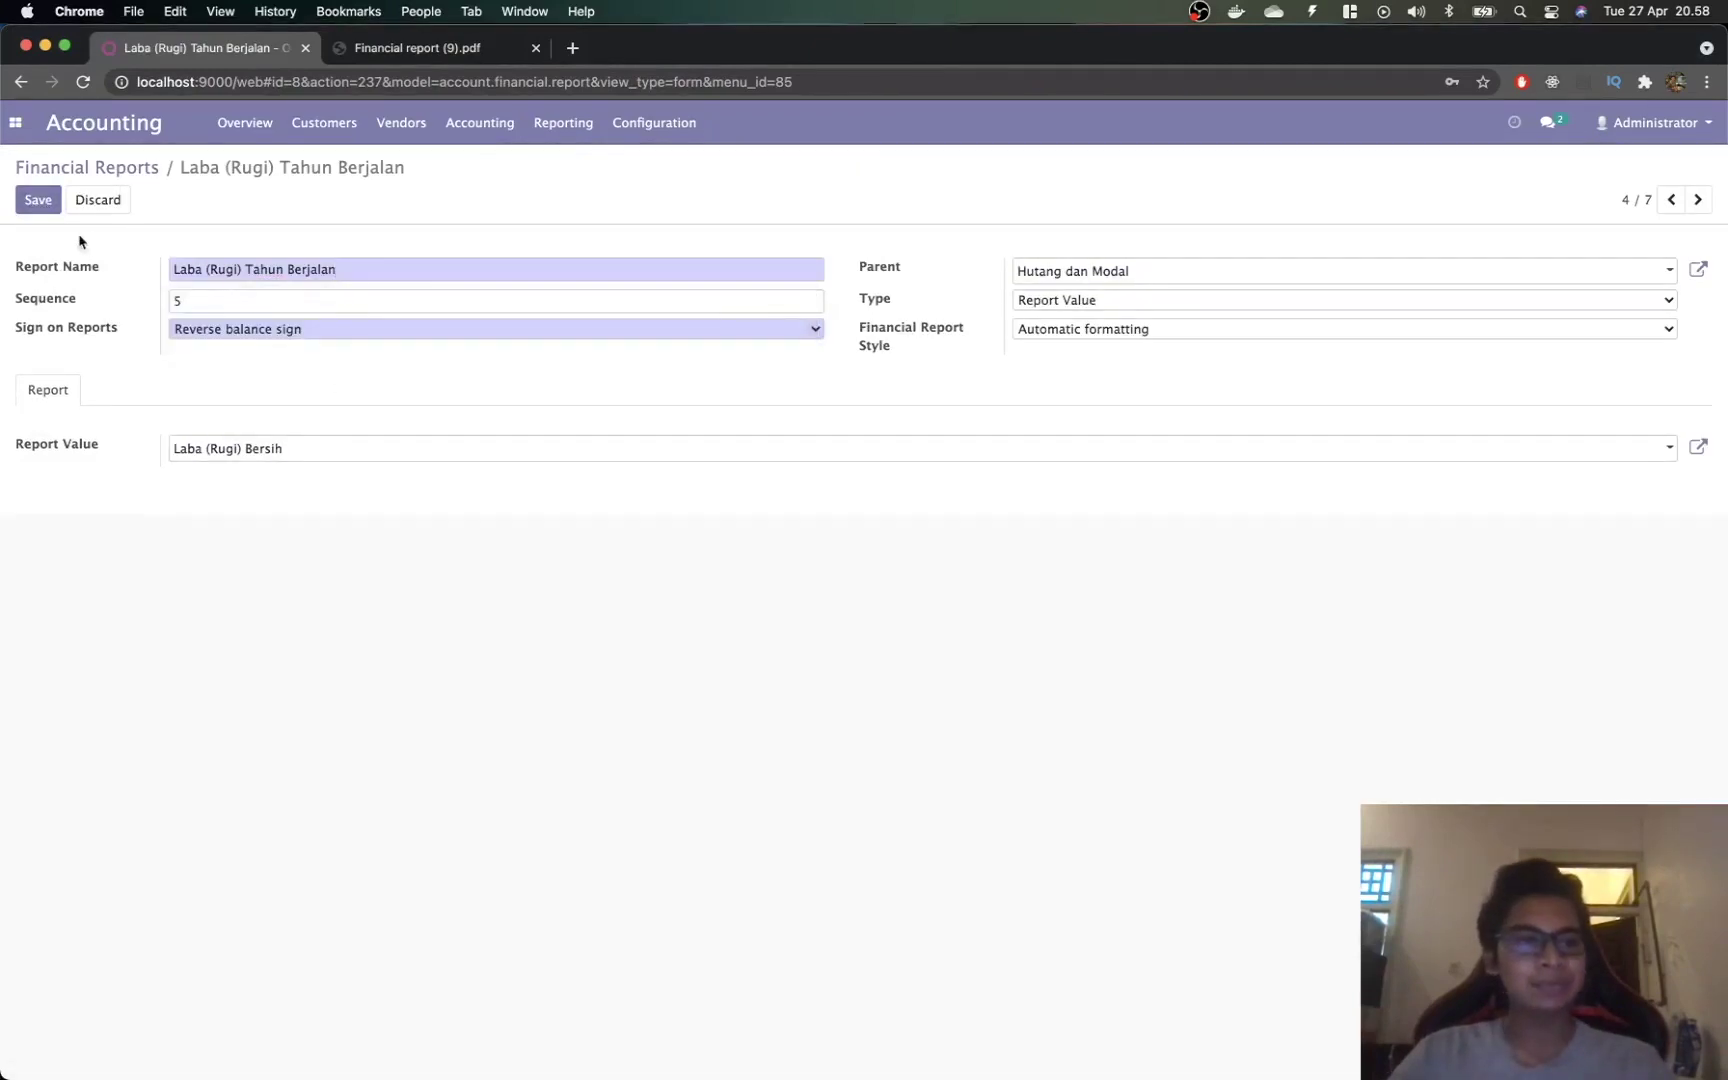
{"action": "left_click", "coordinate": [38, 201]}
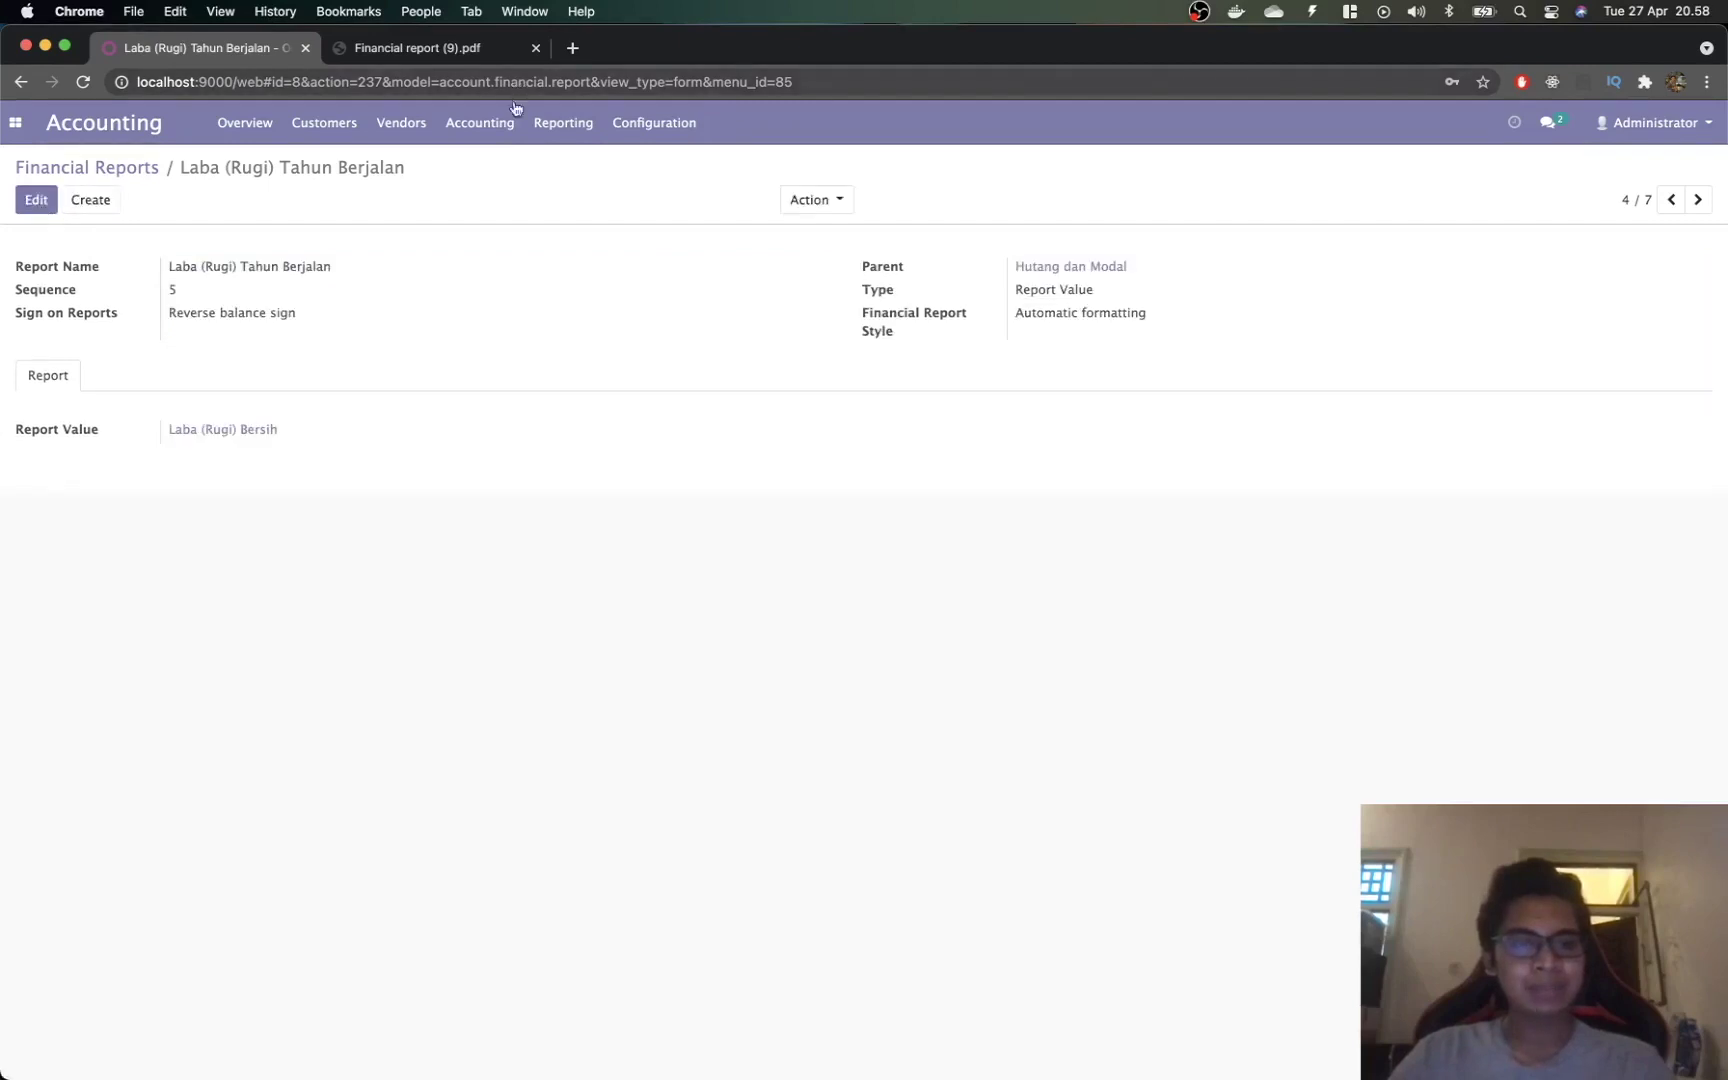
Step: Print the Balance Sheet again for all posted entries, save it as Financial report (10), and open the PDF
{"action": "left_click", "coordinate": [563, 122]}
{"action": "left_click", "coordinate": [590, 374]}
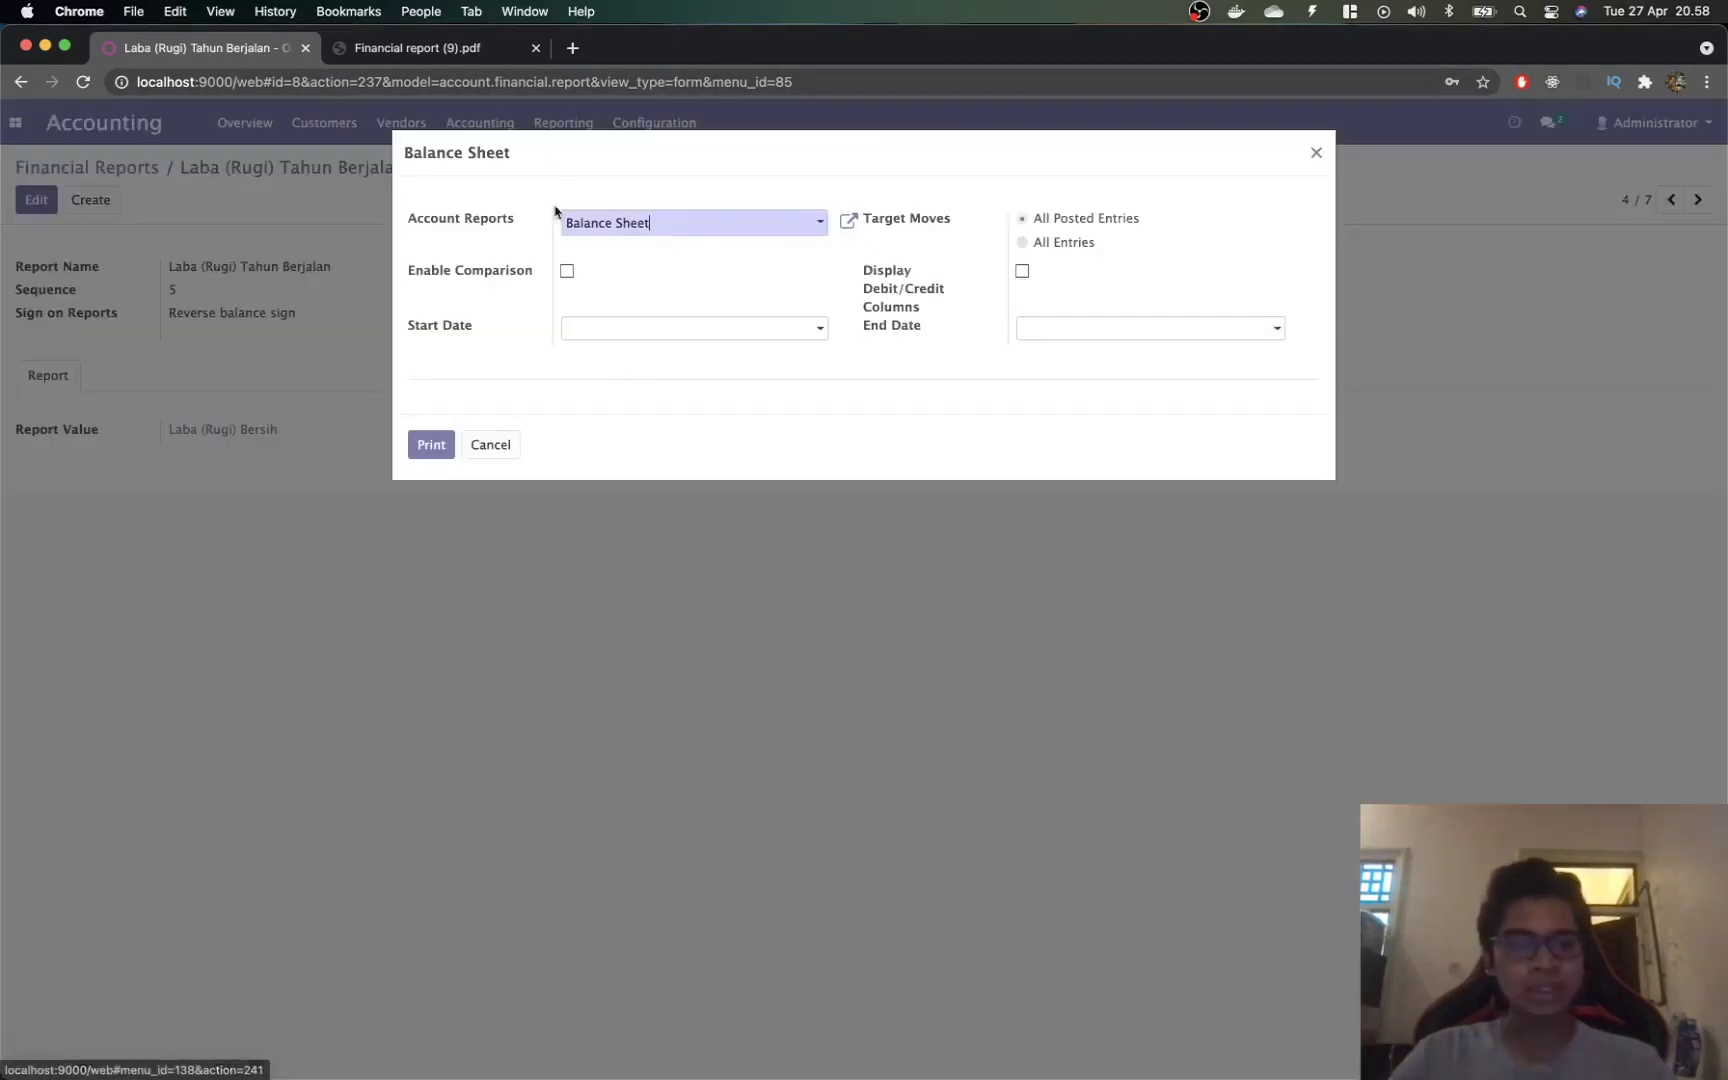
{"action": "left_click", "coordinate": [431, 444]}
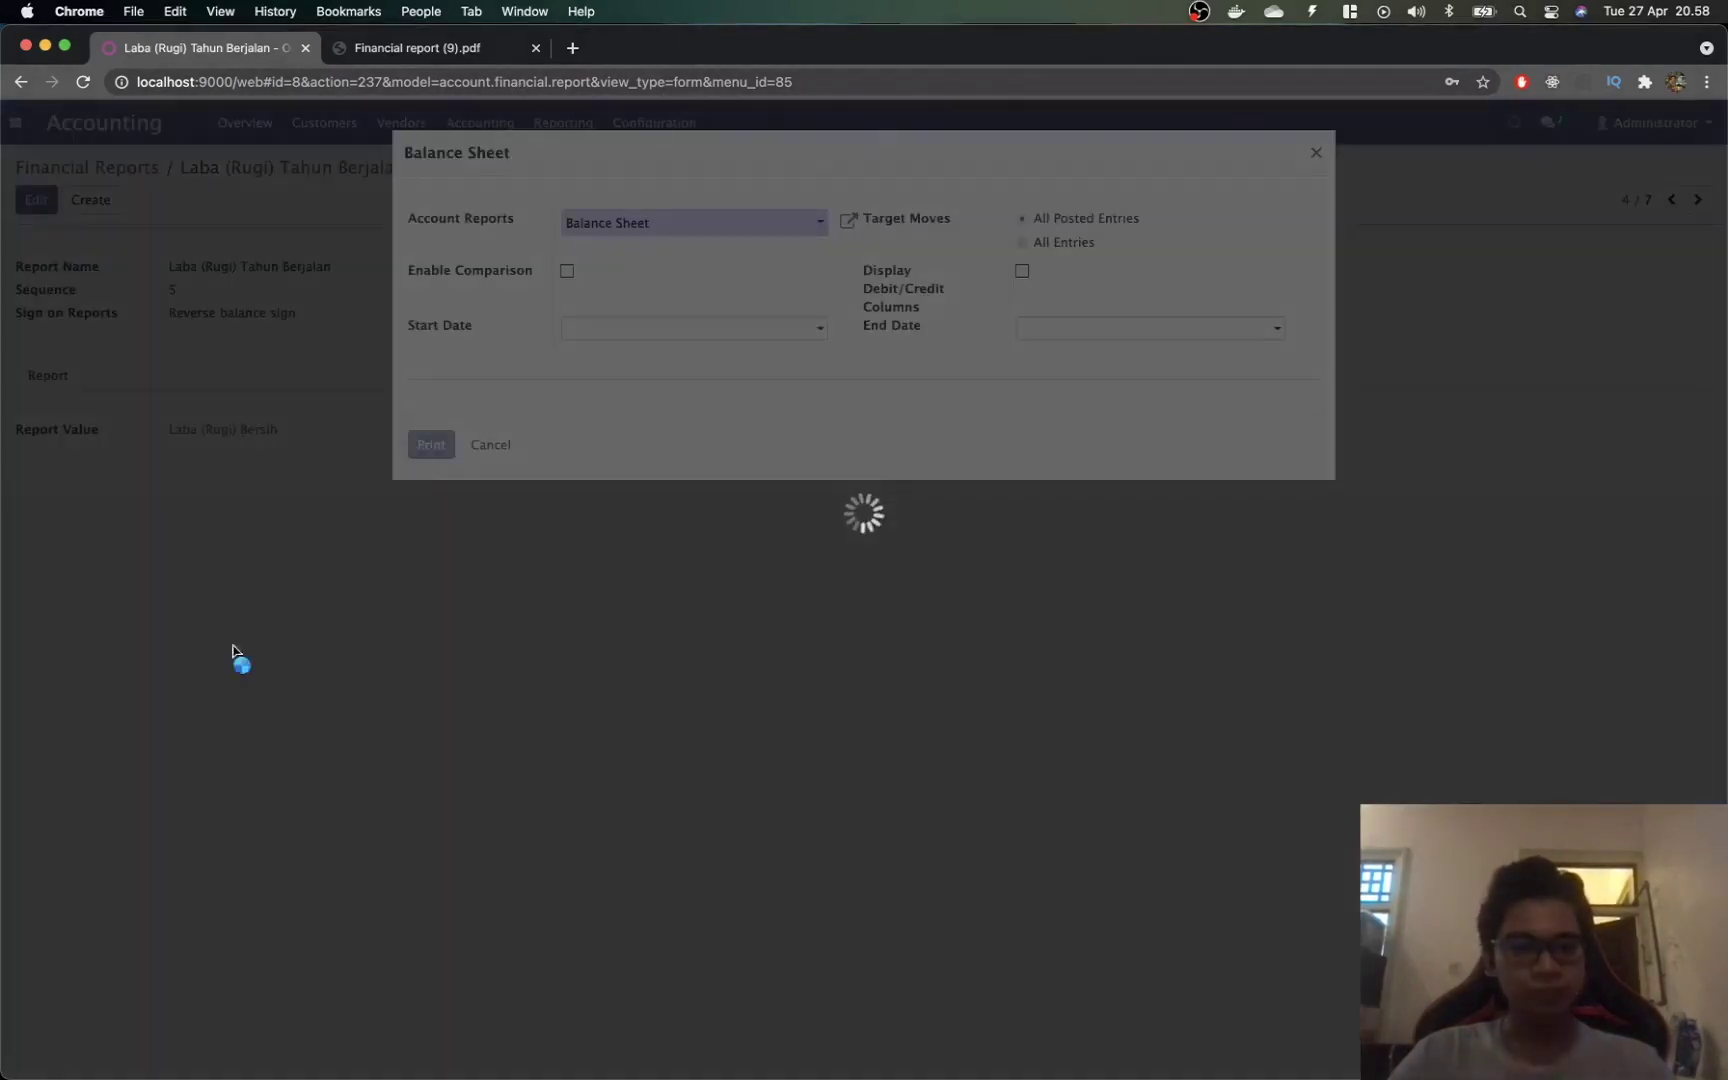
{"action": "key", "text": "Return"}
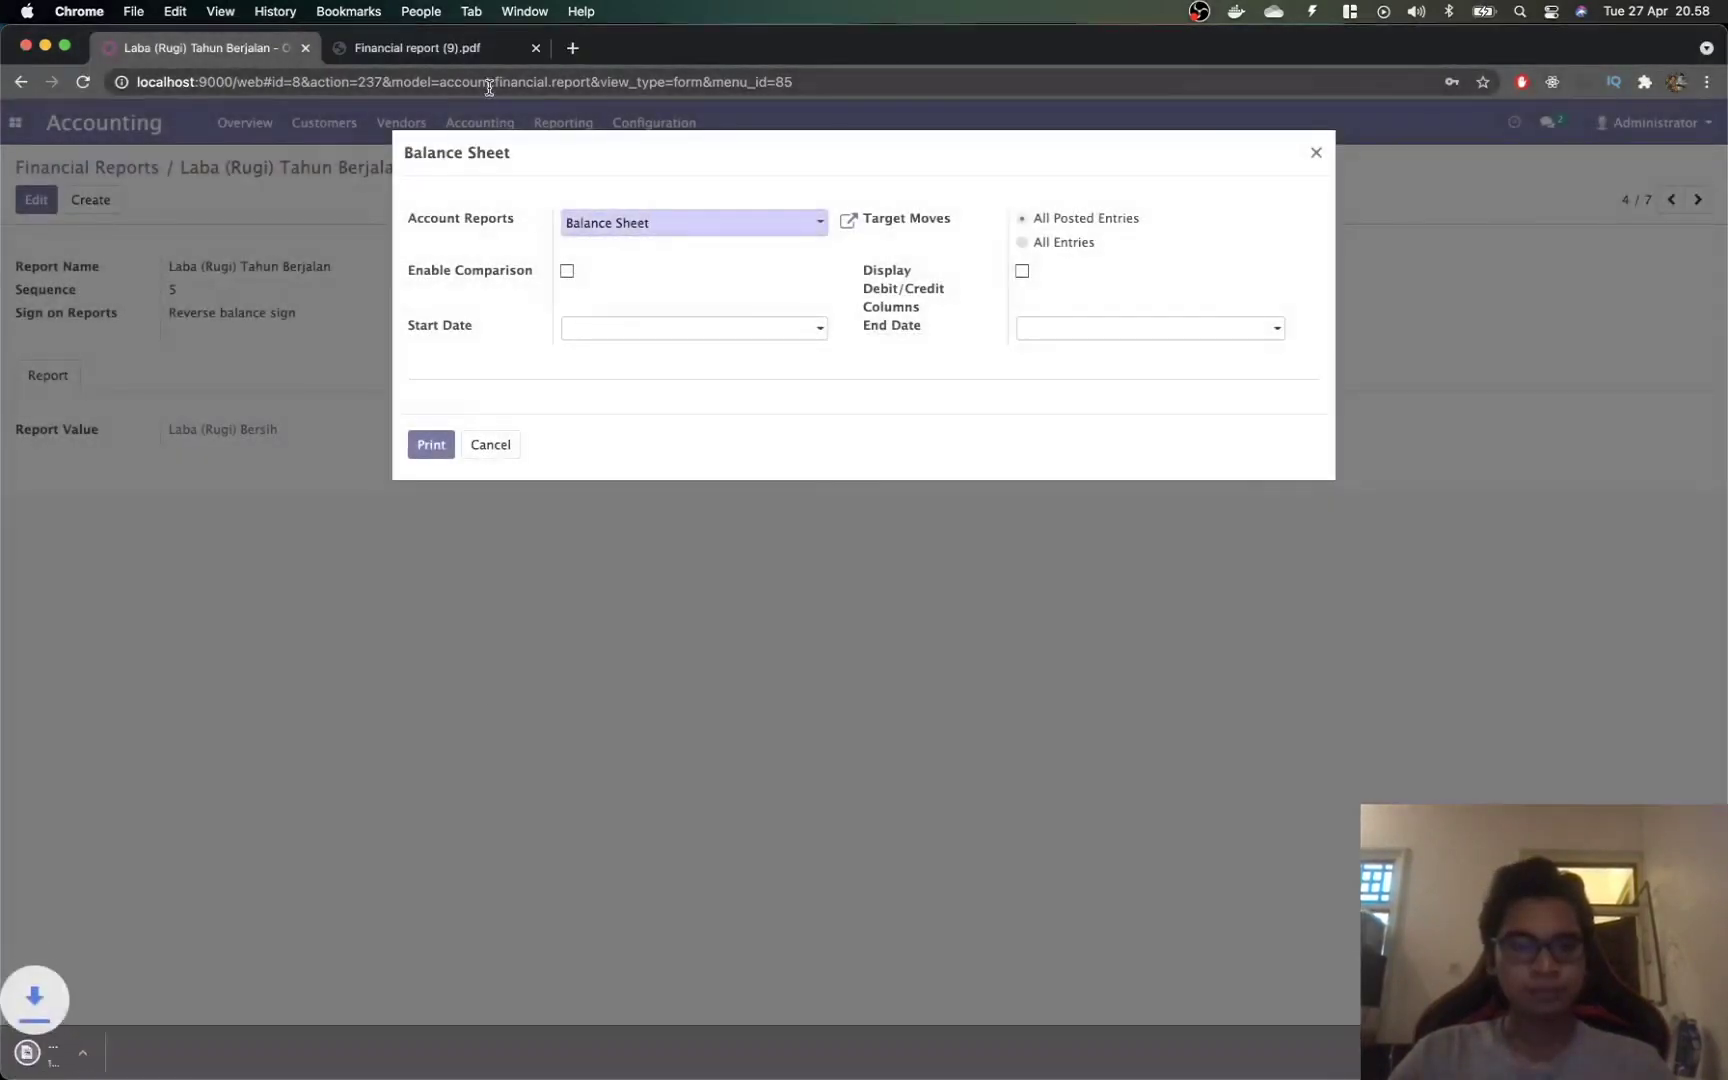
{"action": "left_click", "coordinate": [128, 1036]}
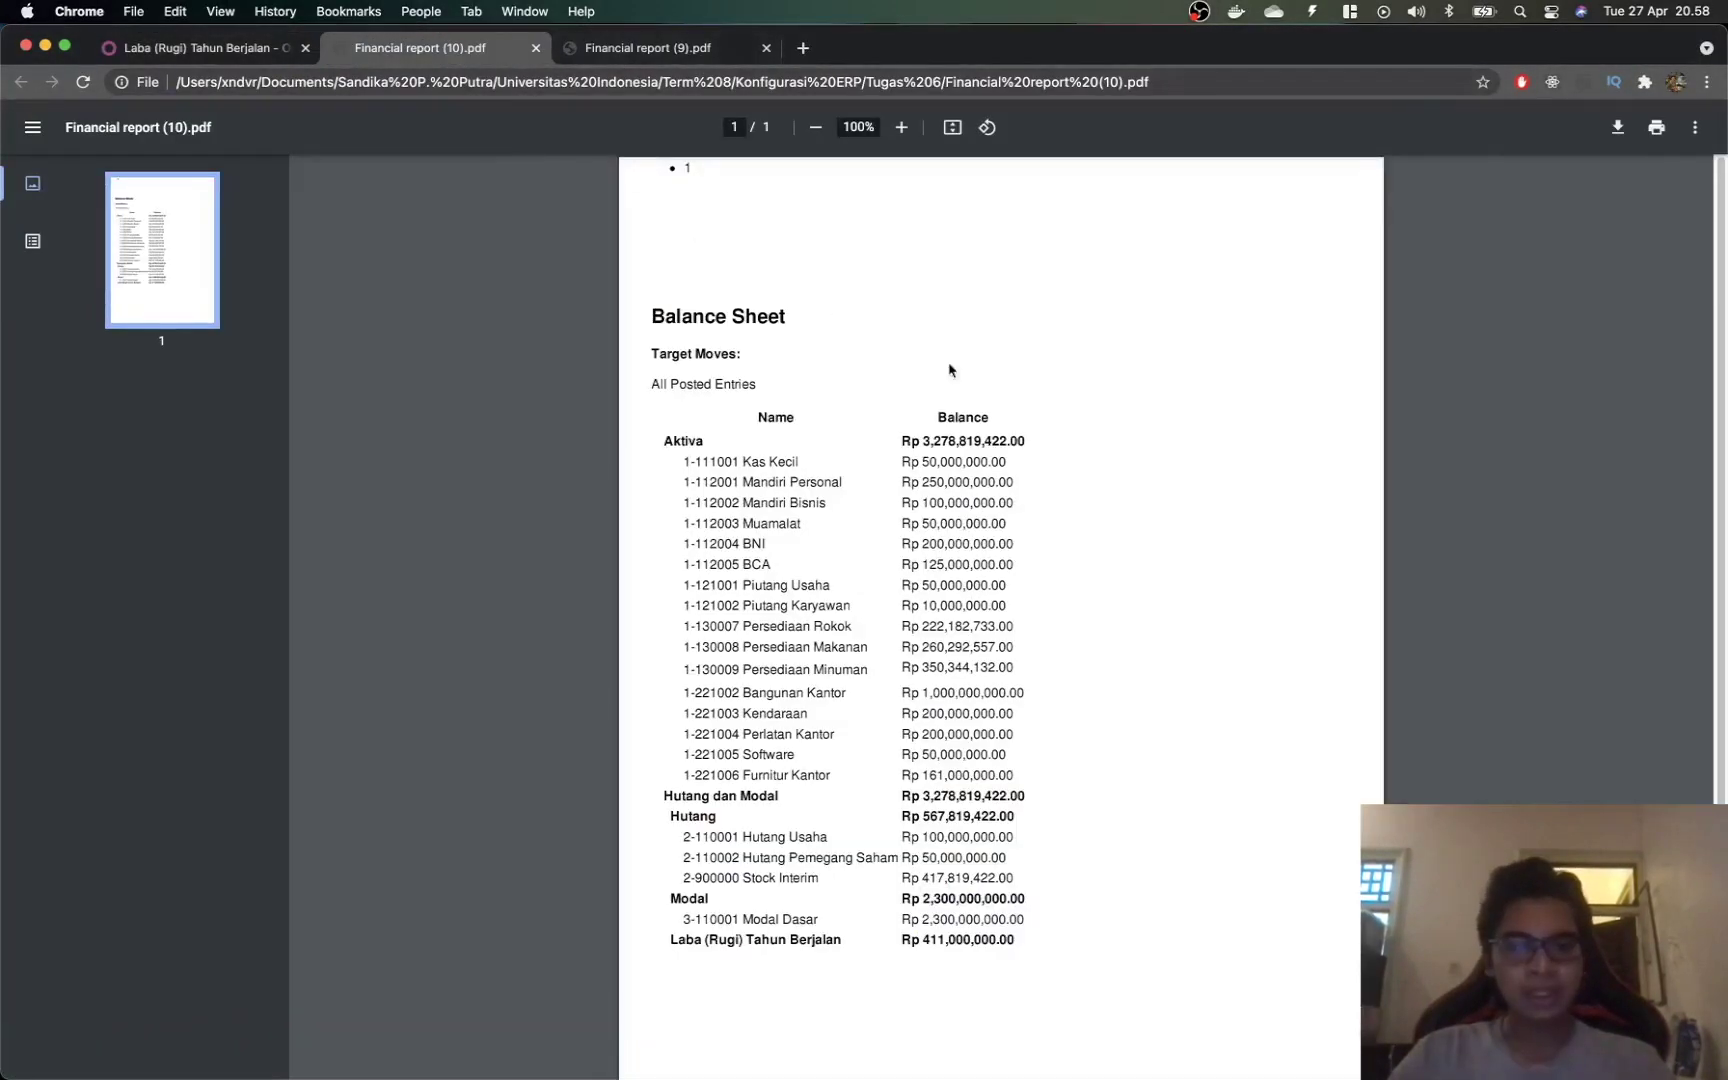
Step: Check the Laba (Rugi) Tahun Berjalan amount in the new Balance Sheet and compare the layout with the guide's Neraca outline
{"action": "left_click_drag", "start_coordinate": [1023, 902], "coordinate": [786, 892]}
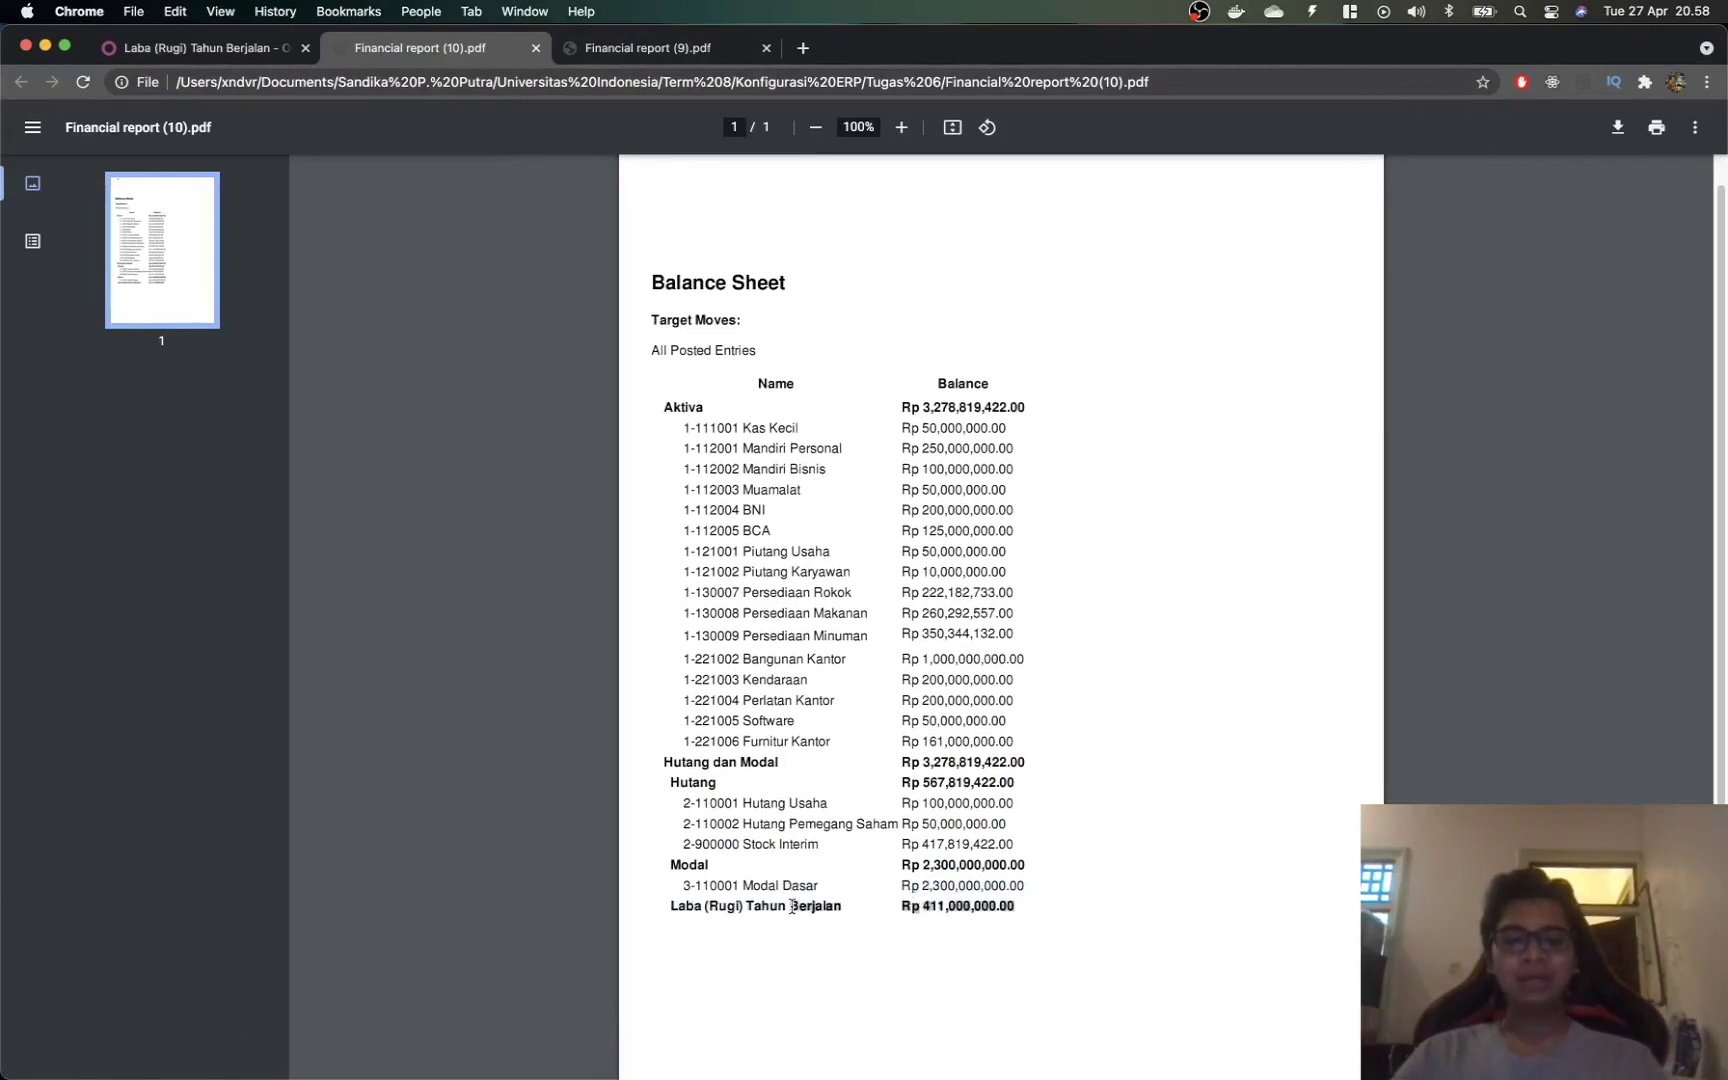
{"action": "left_click", "coordinate": [1197, 779]}
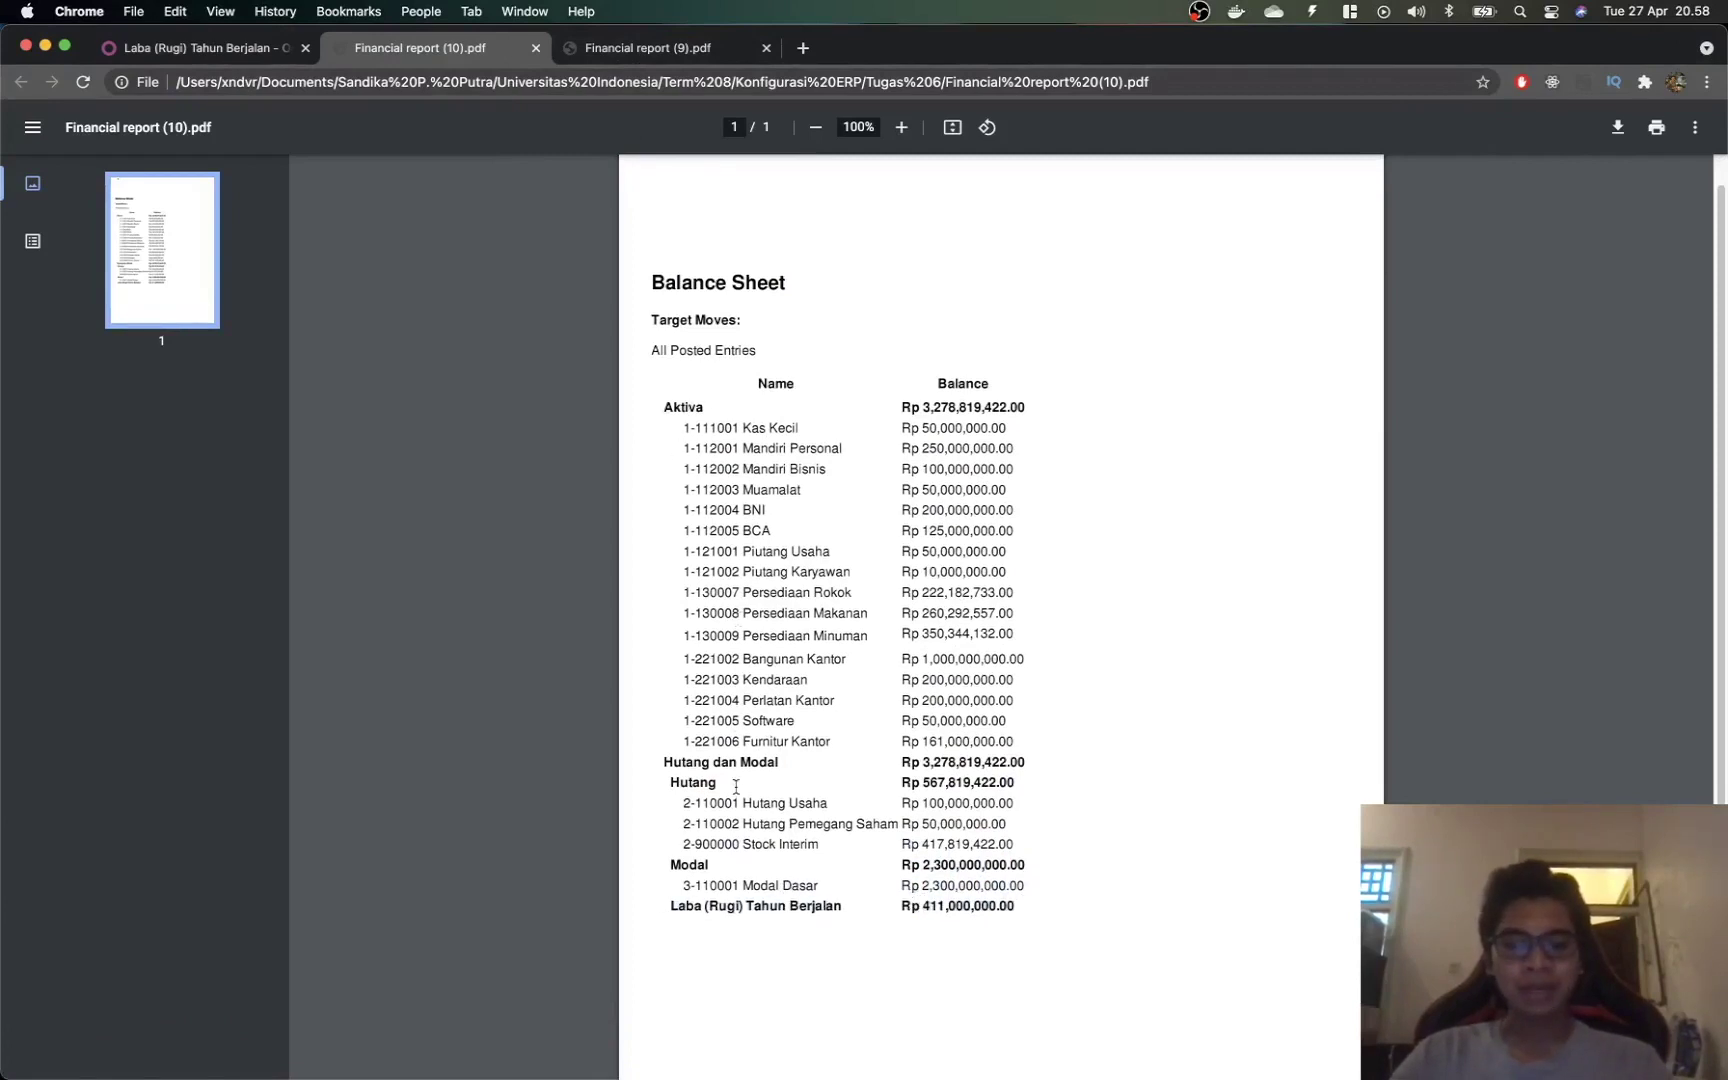
{"action": "key", "text": "super+Tab"}
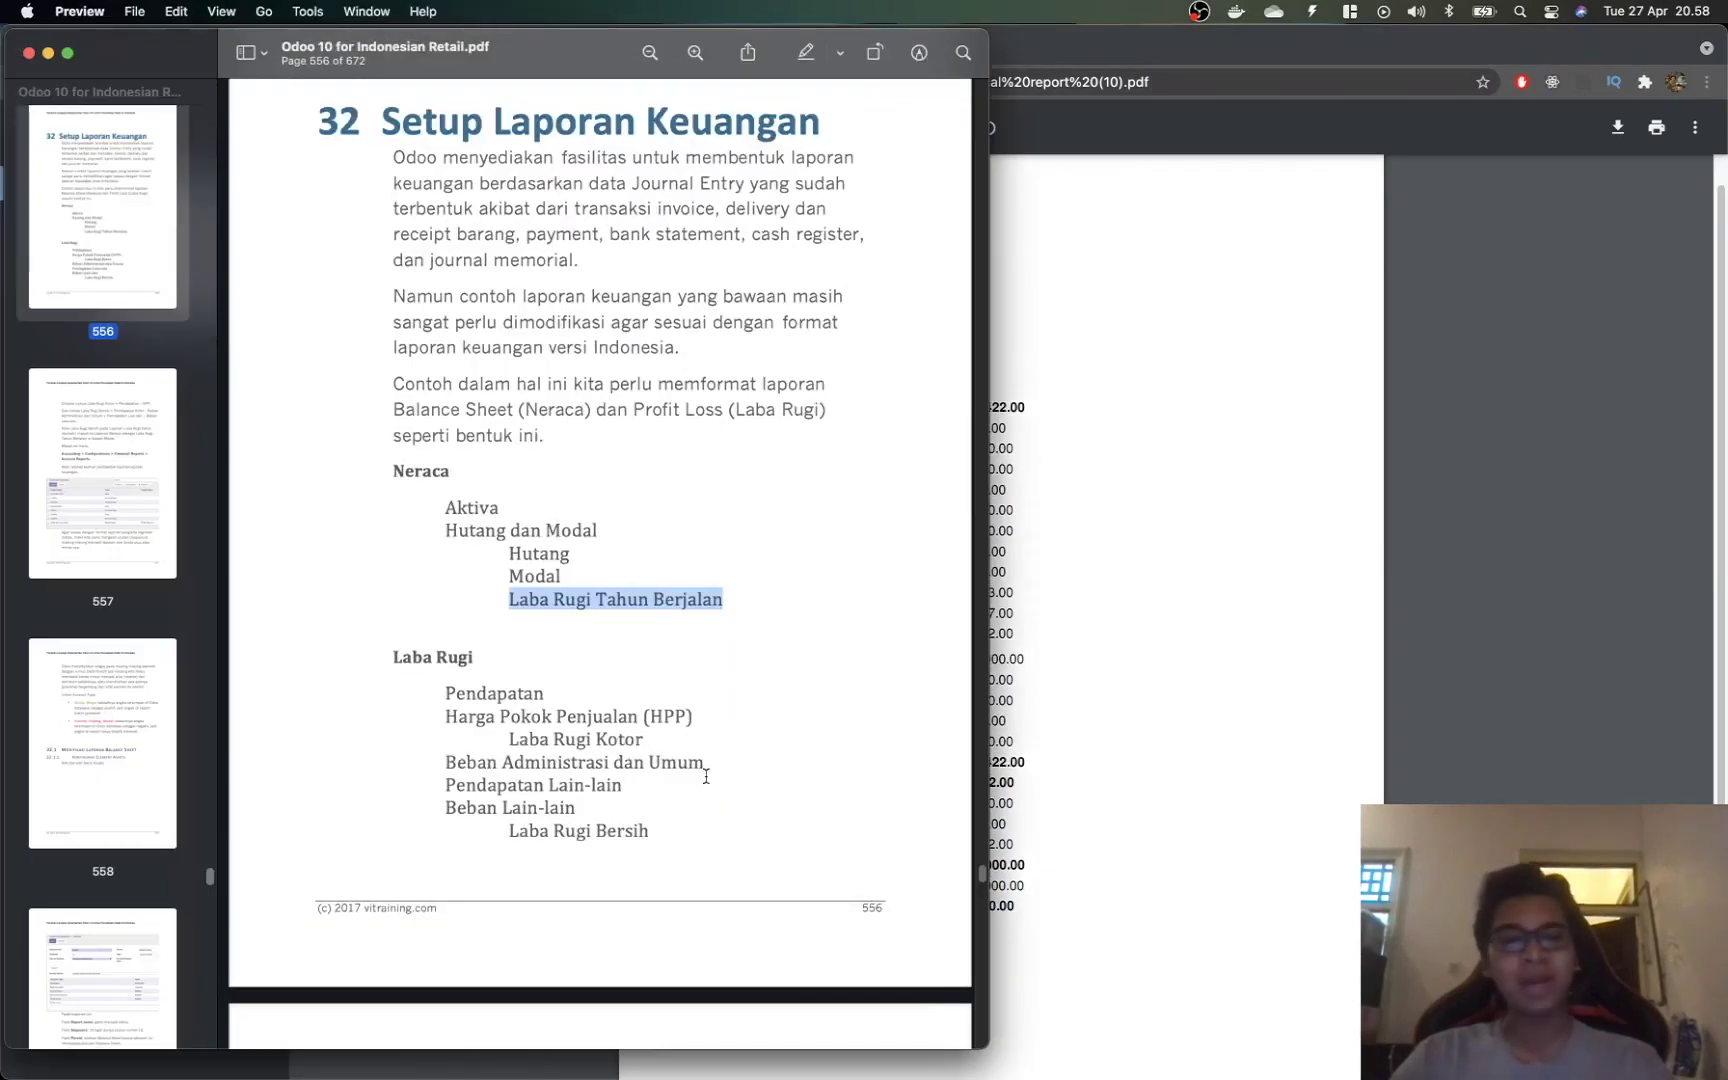
{"action": "key", "text": "super+Tab"}
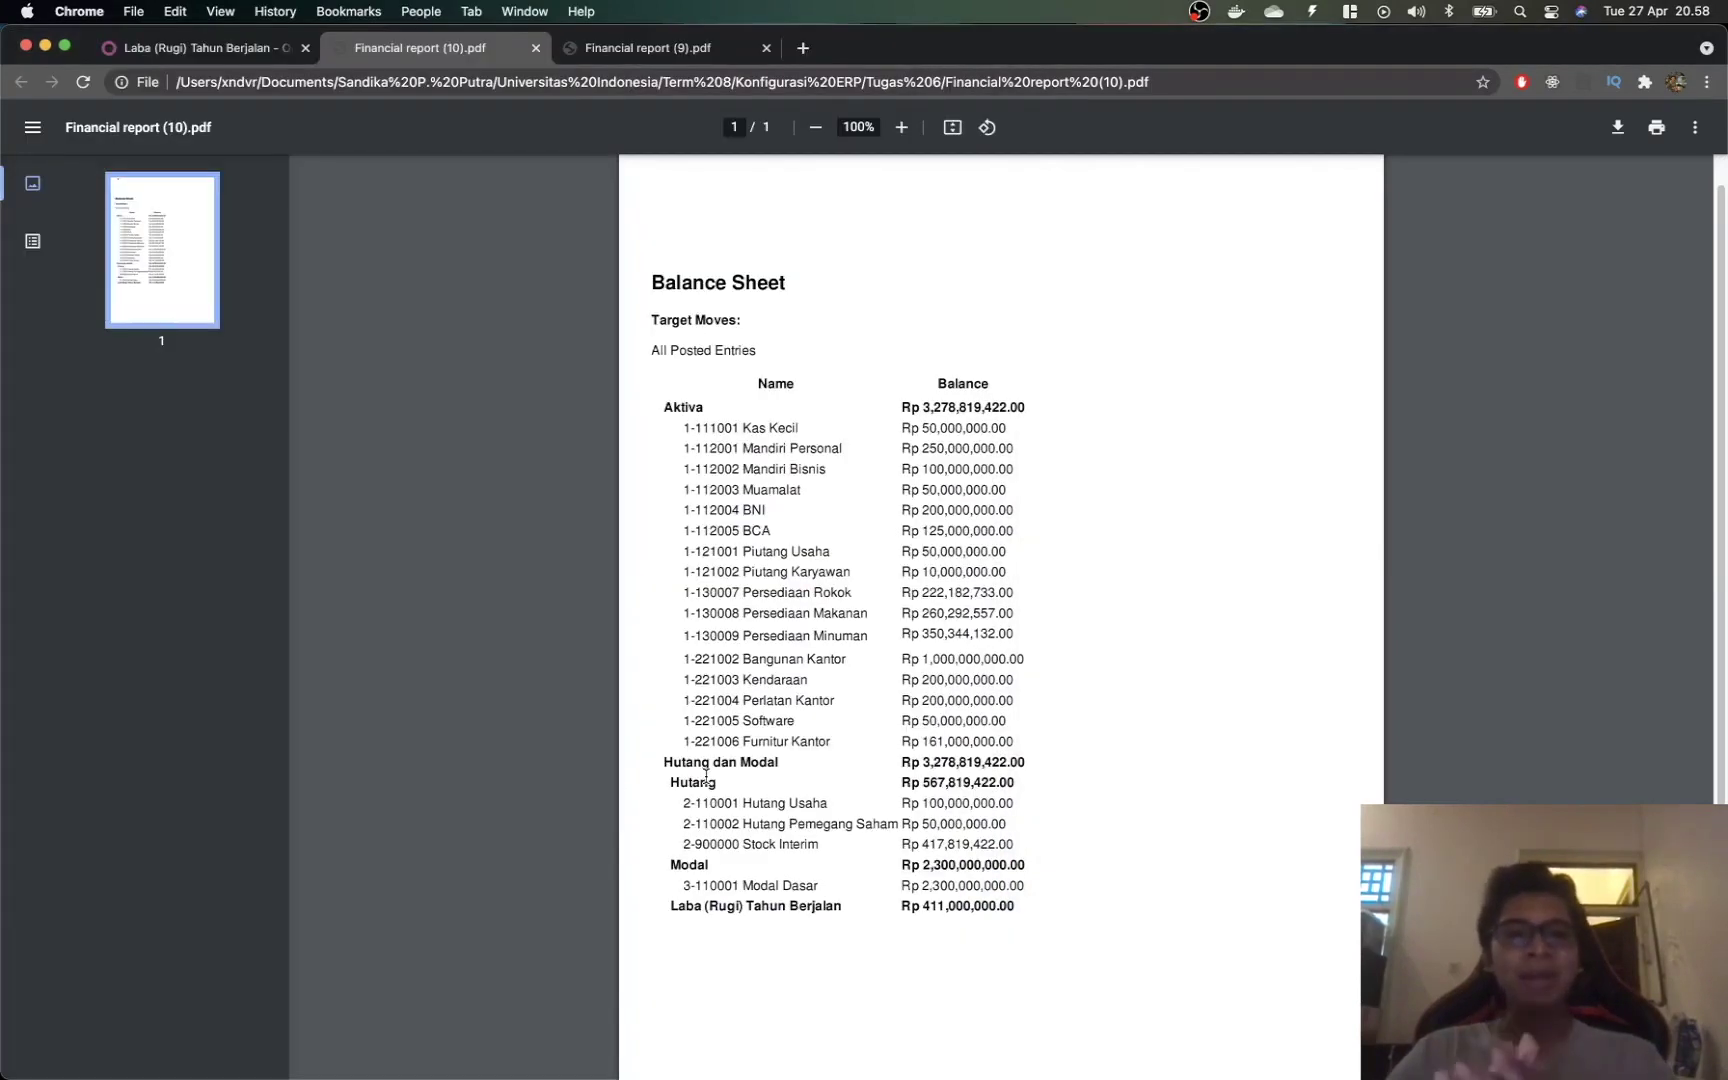
Step: Close both exported report PDFs and the Balance Sheet print dialog, and glance at the guide PDF before returning to Odoo
{"action": "key", "text": "super+w"}
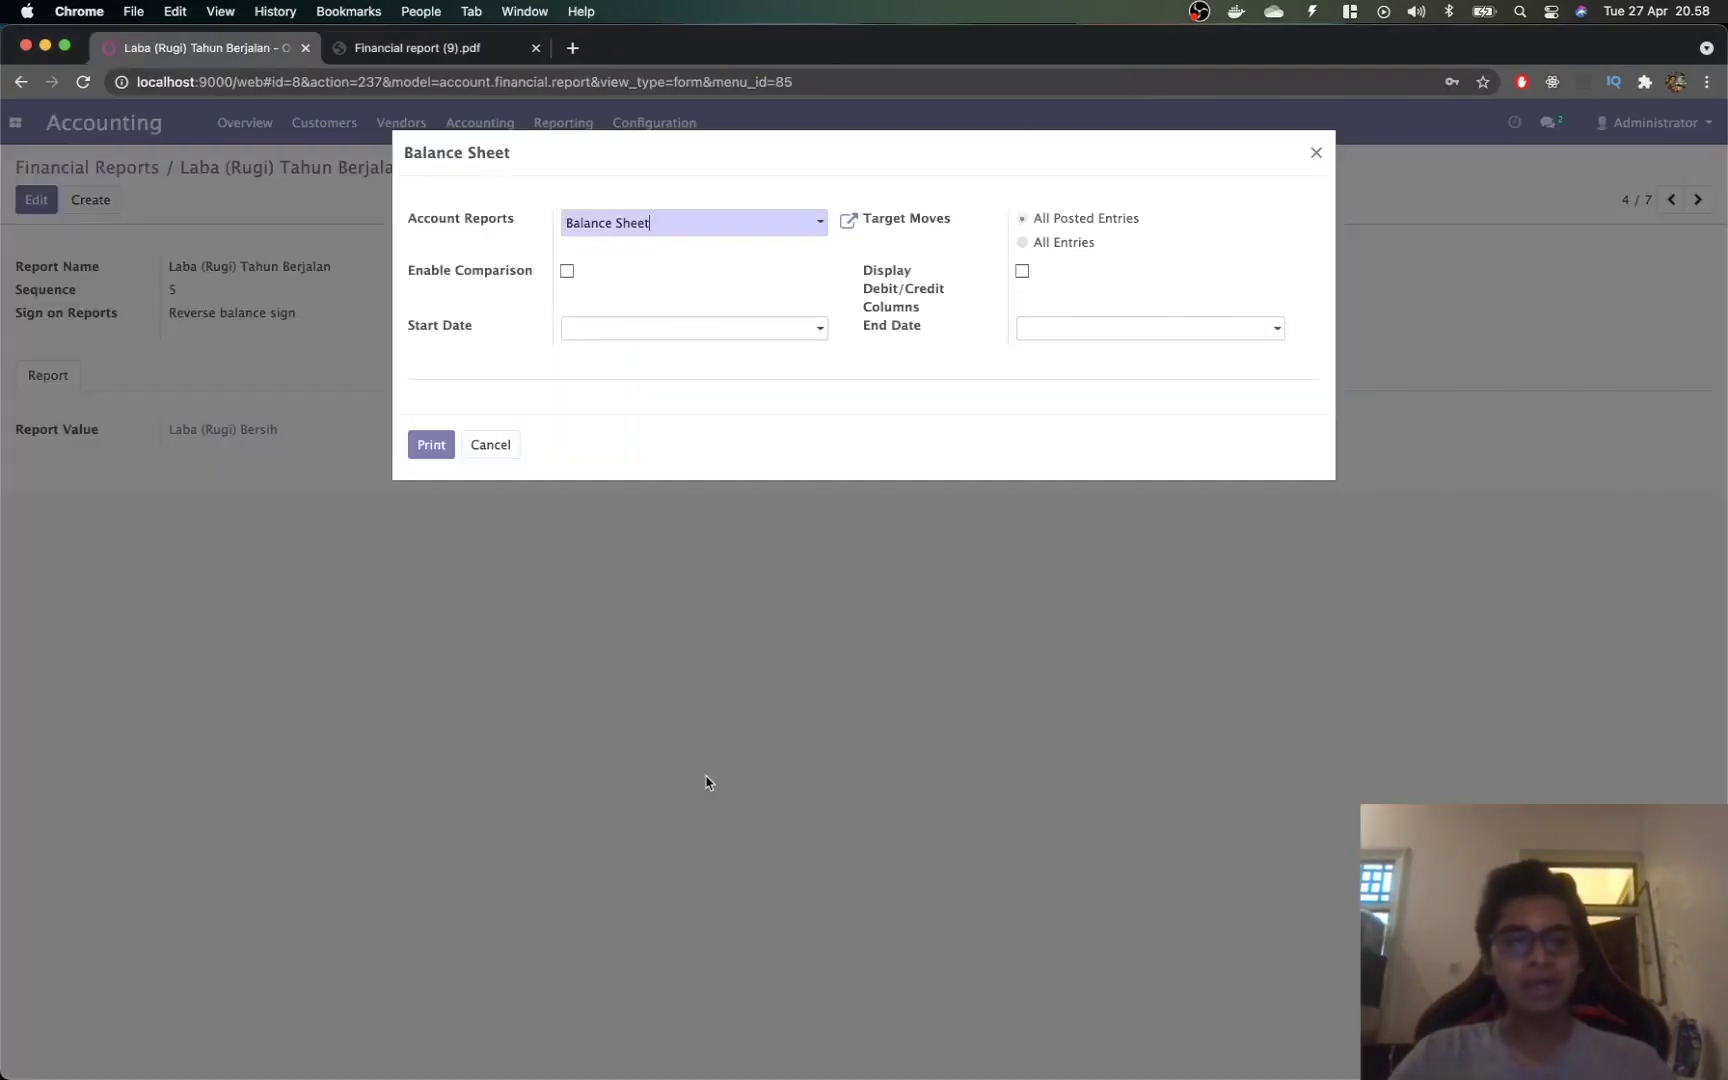
{"action": "middle_click", "coordinate": [478, 50]}
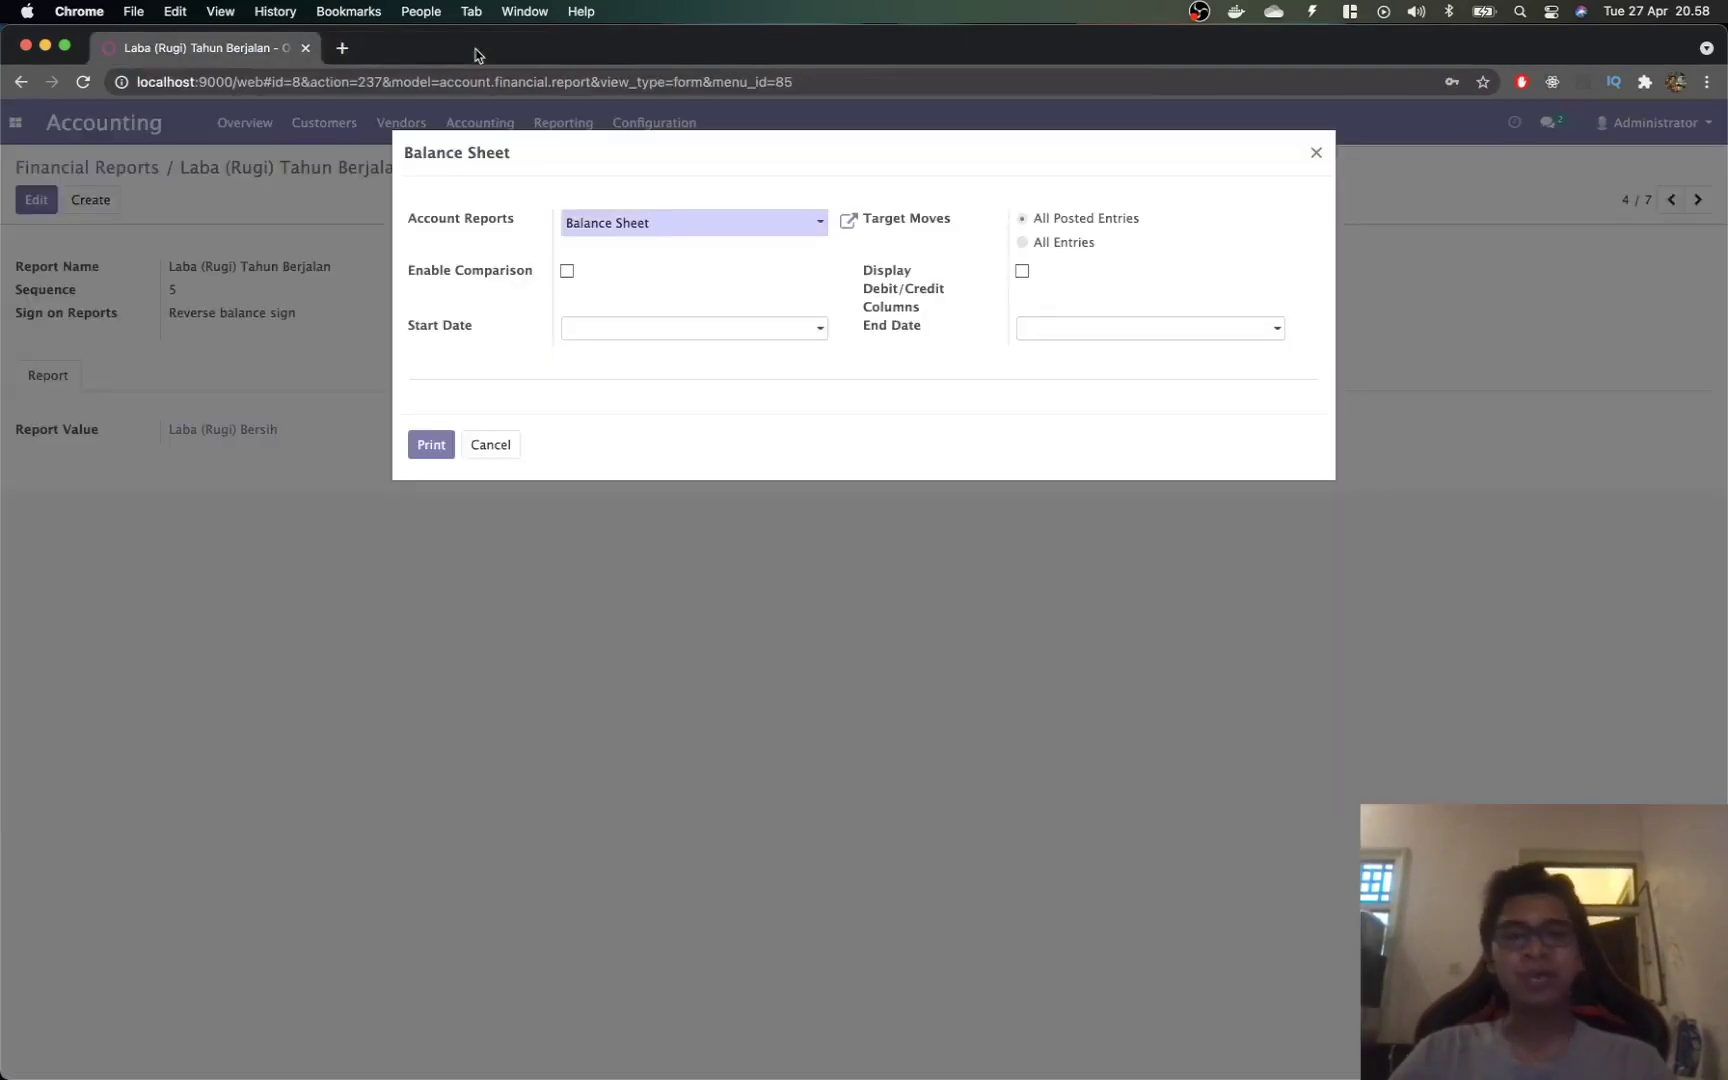
{"action": "left_click", "coordinate": [1316, 153]}
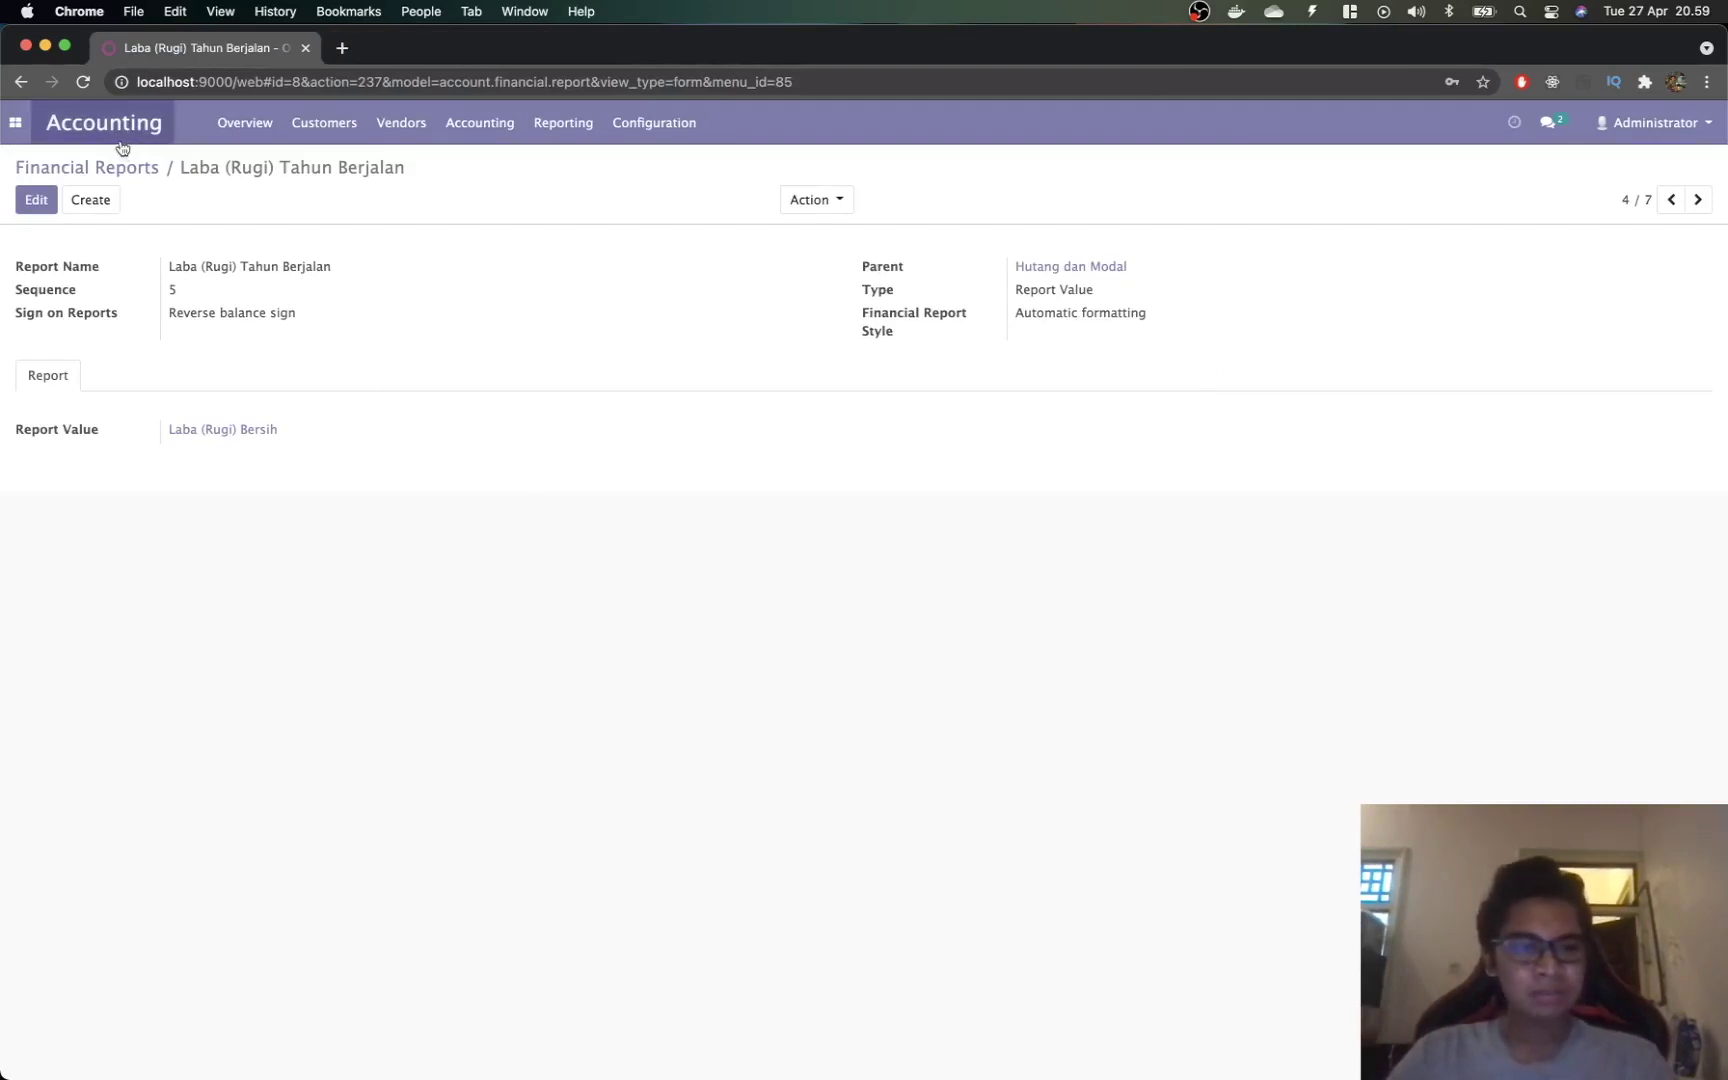
{"action": "key", "text": "super+Tab"}
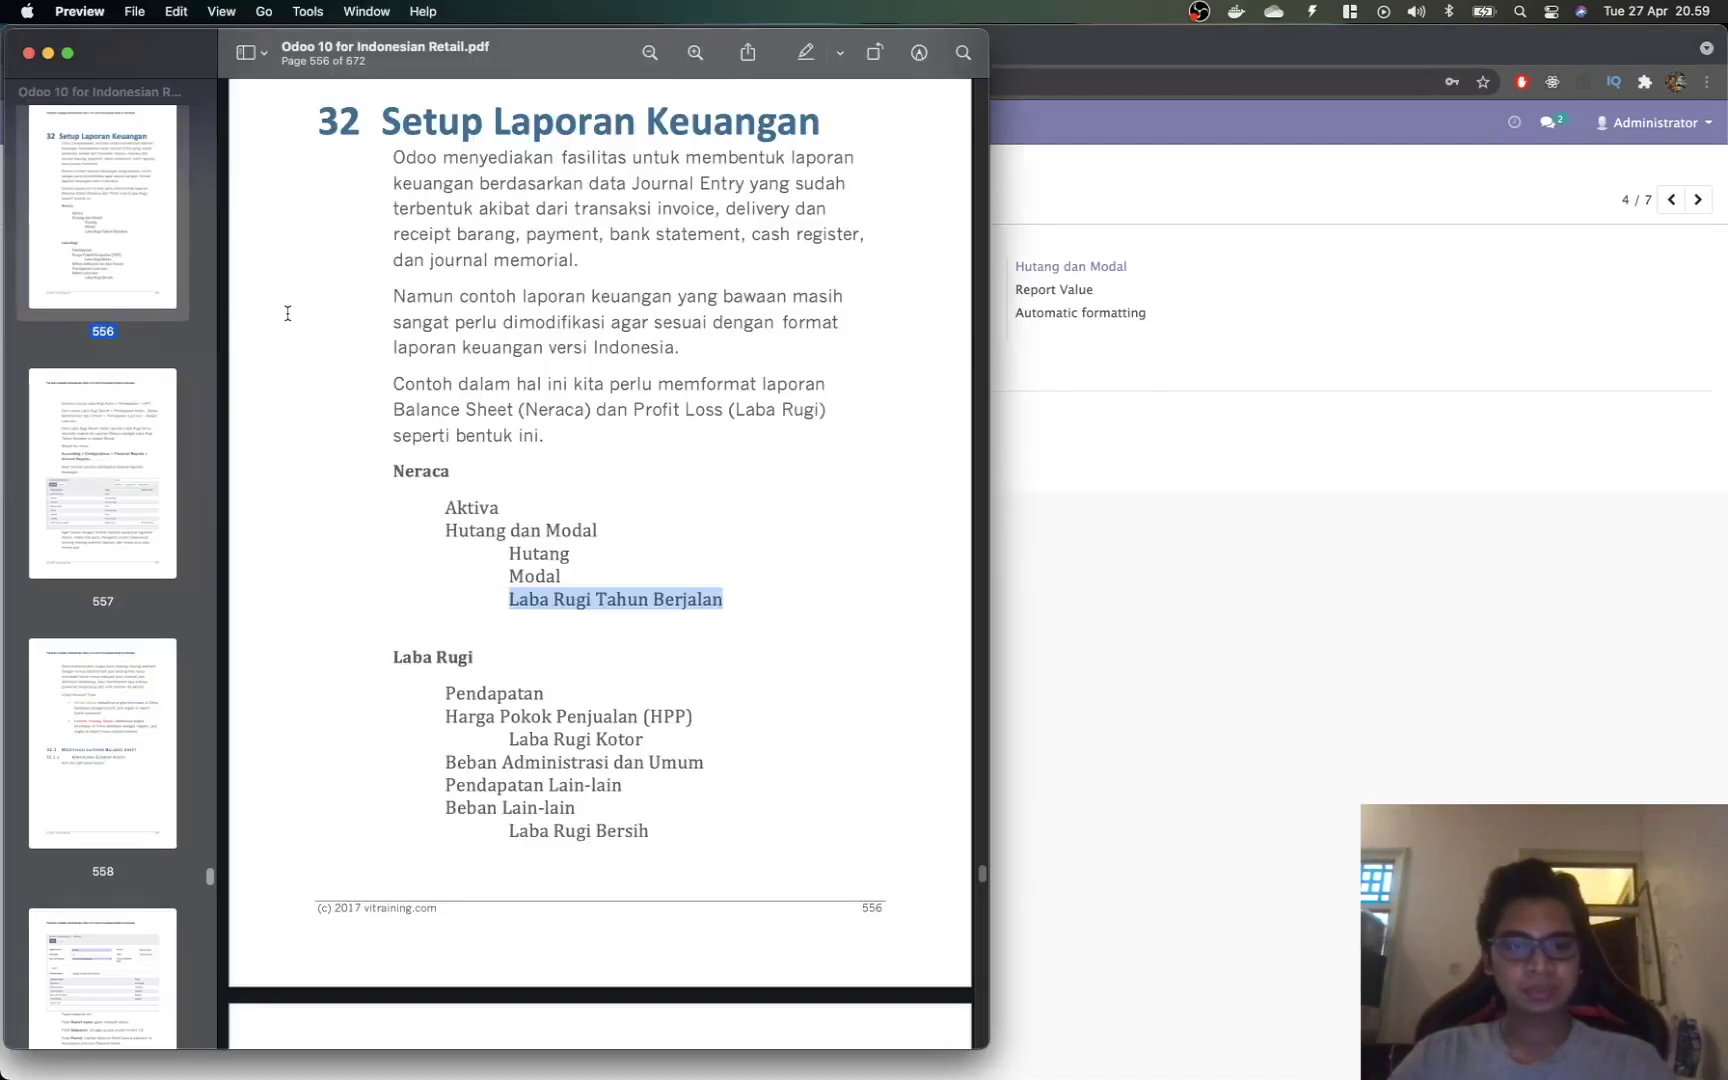
{"action": "key", "text": "super+Tab"}
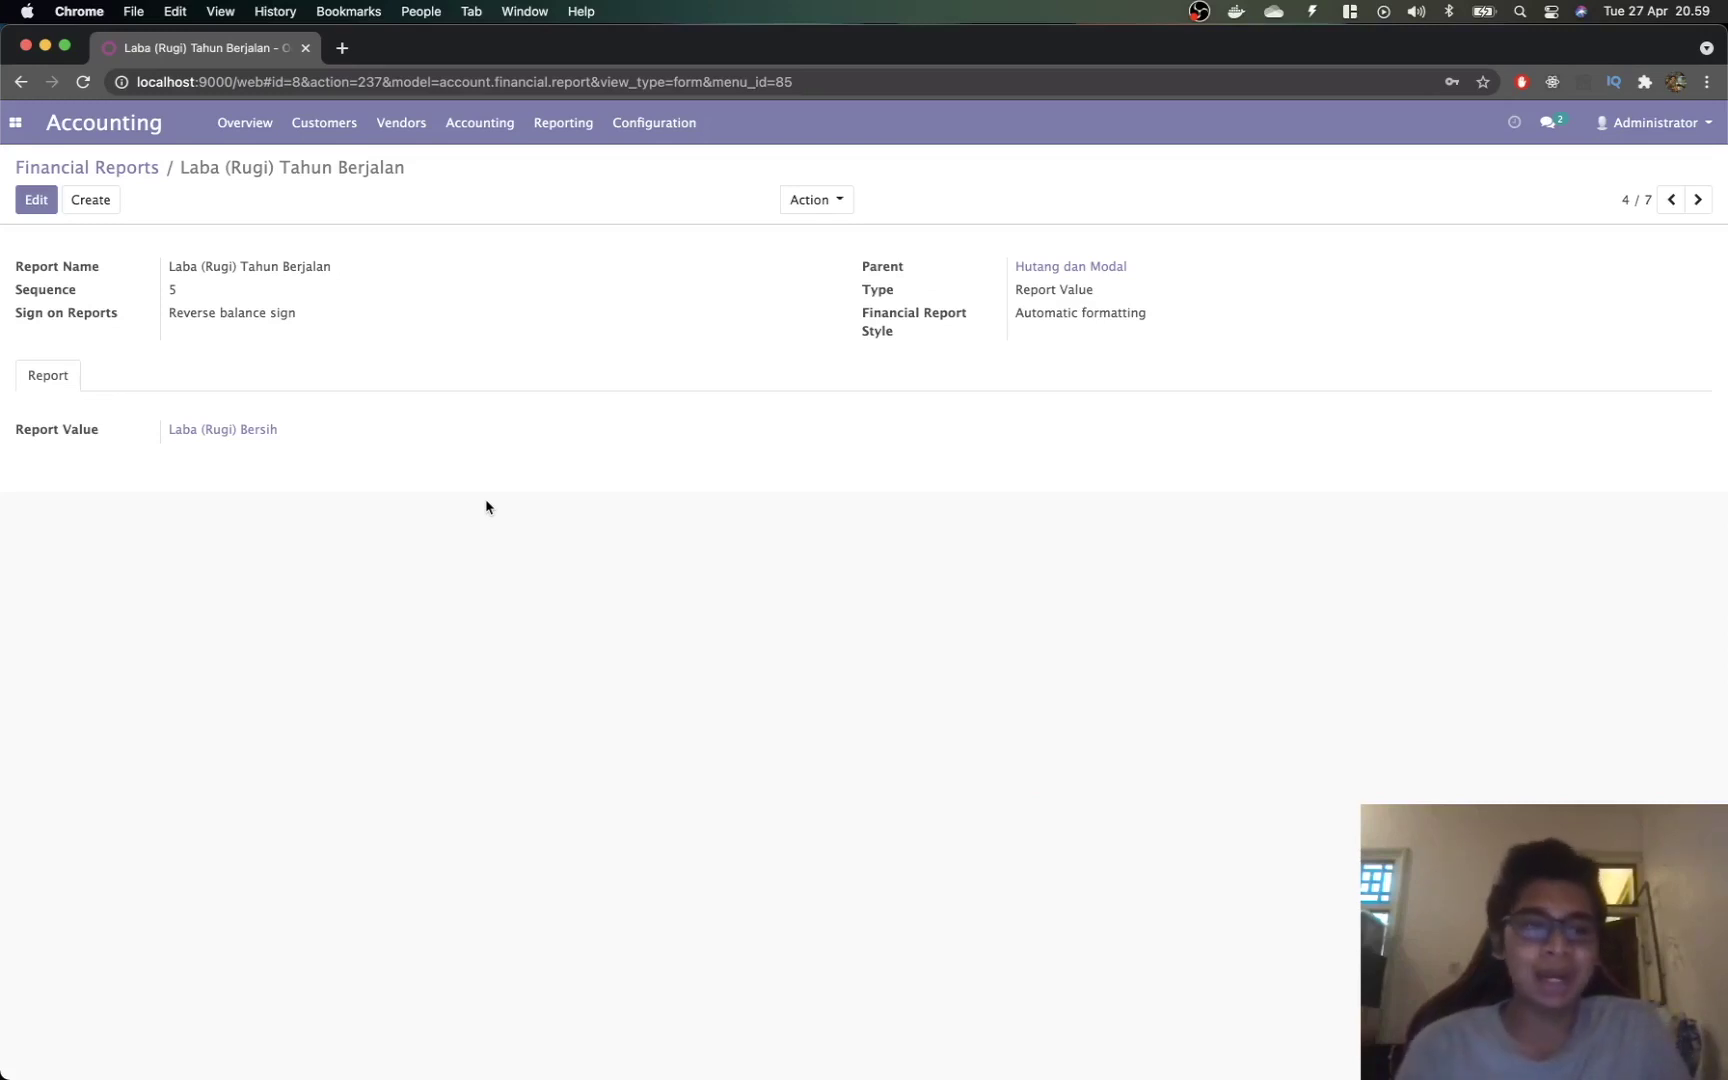
Step: Start a new request for quotation in Odoo's Purchase app
{"action": "left_click", "coordinate": [29, 131]}
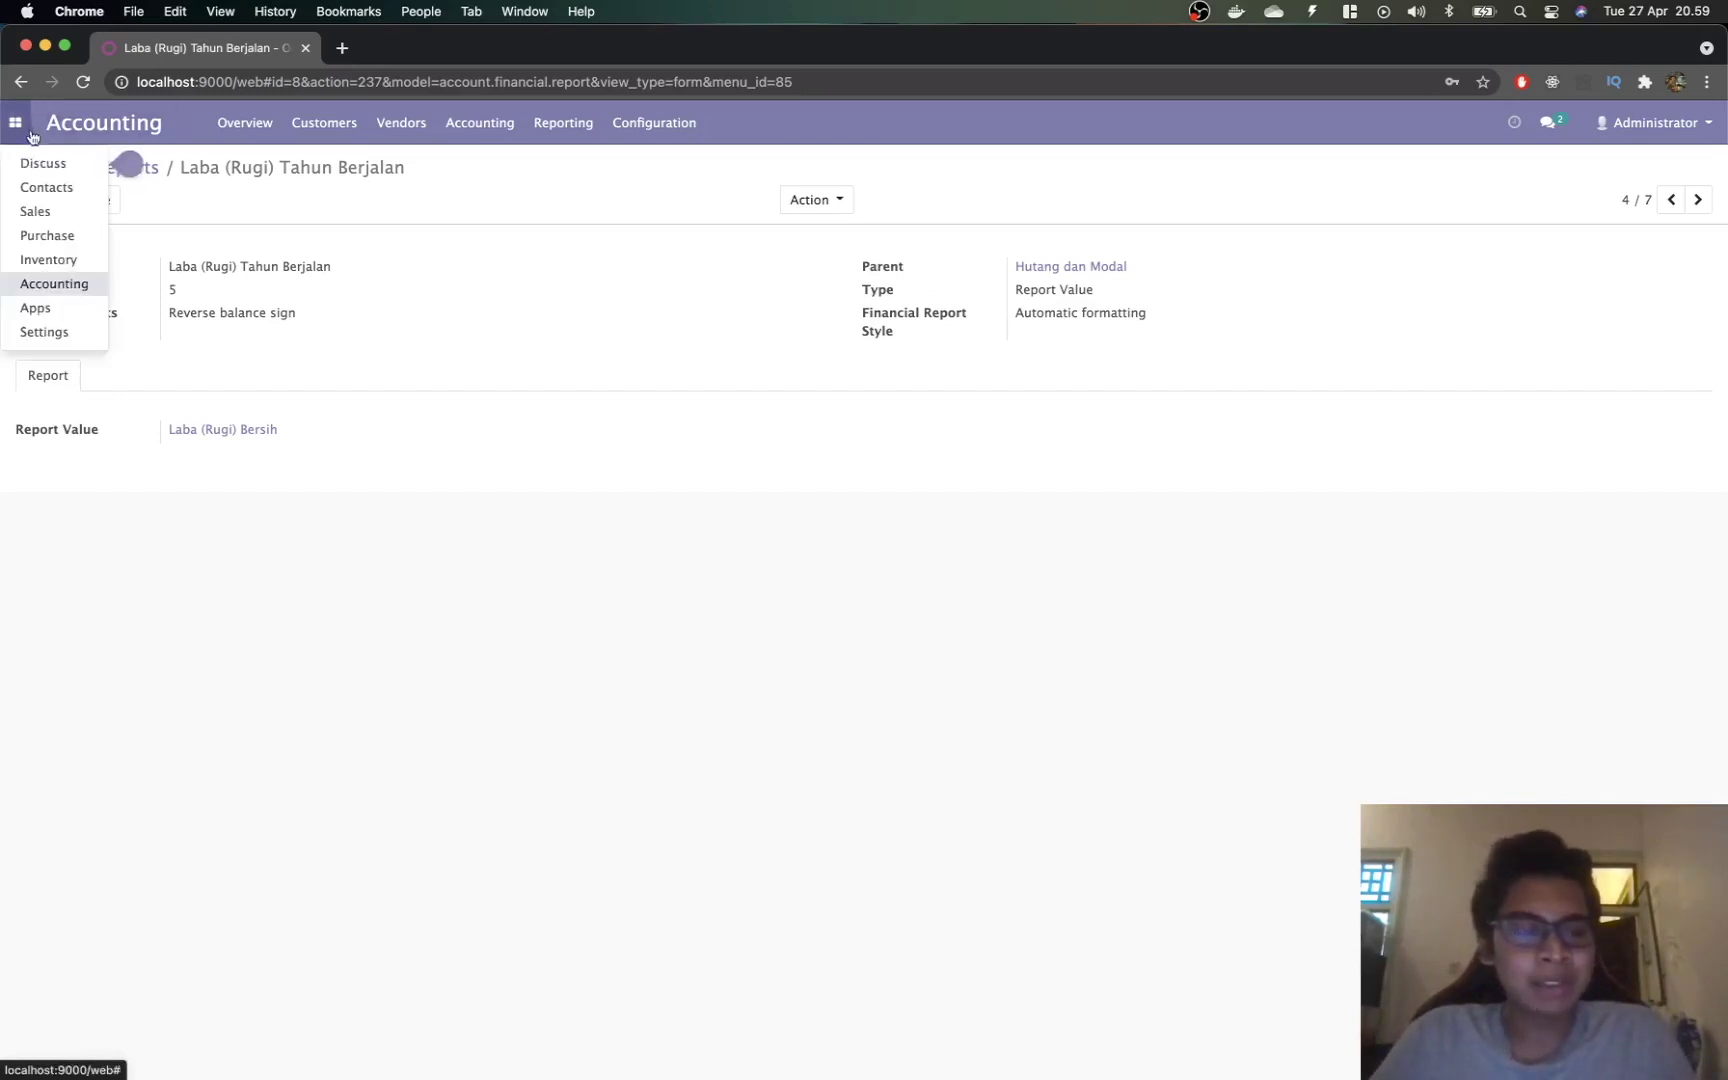
{"action": "left_click", "coordinate": [58, 238]}
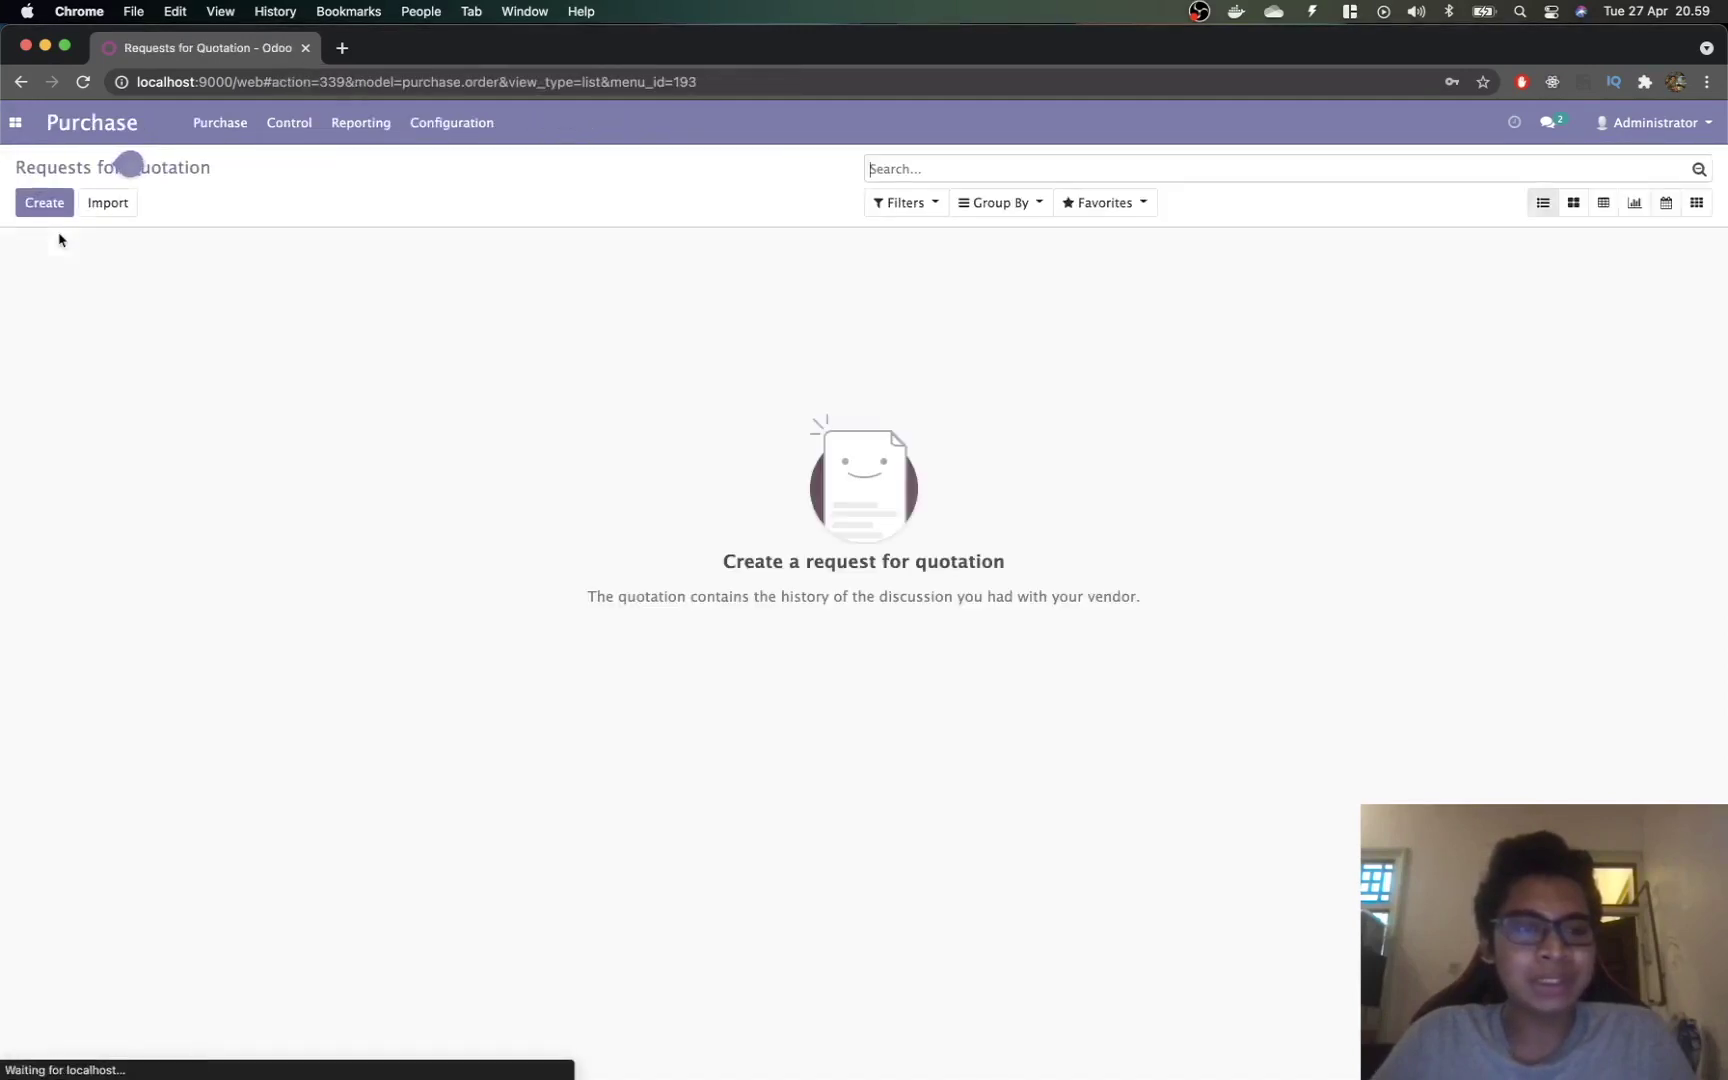
{"action": "left_click", "coordinate": [55, 205]}
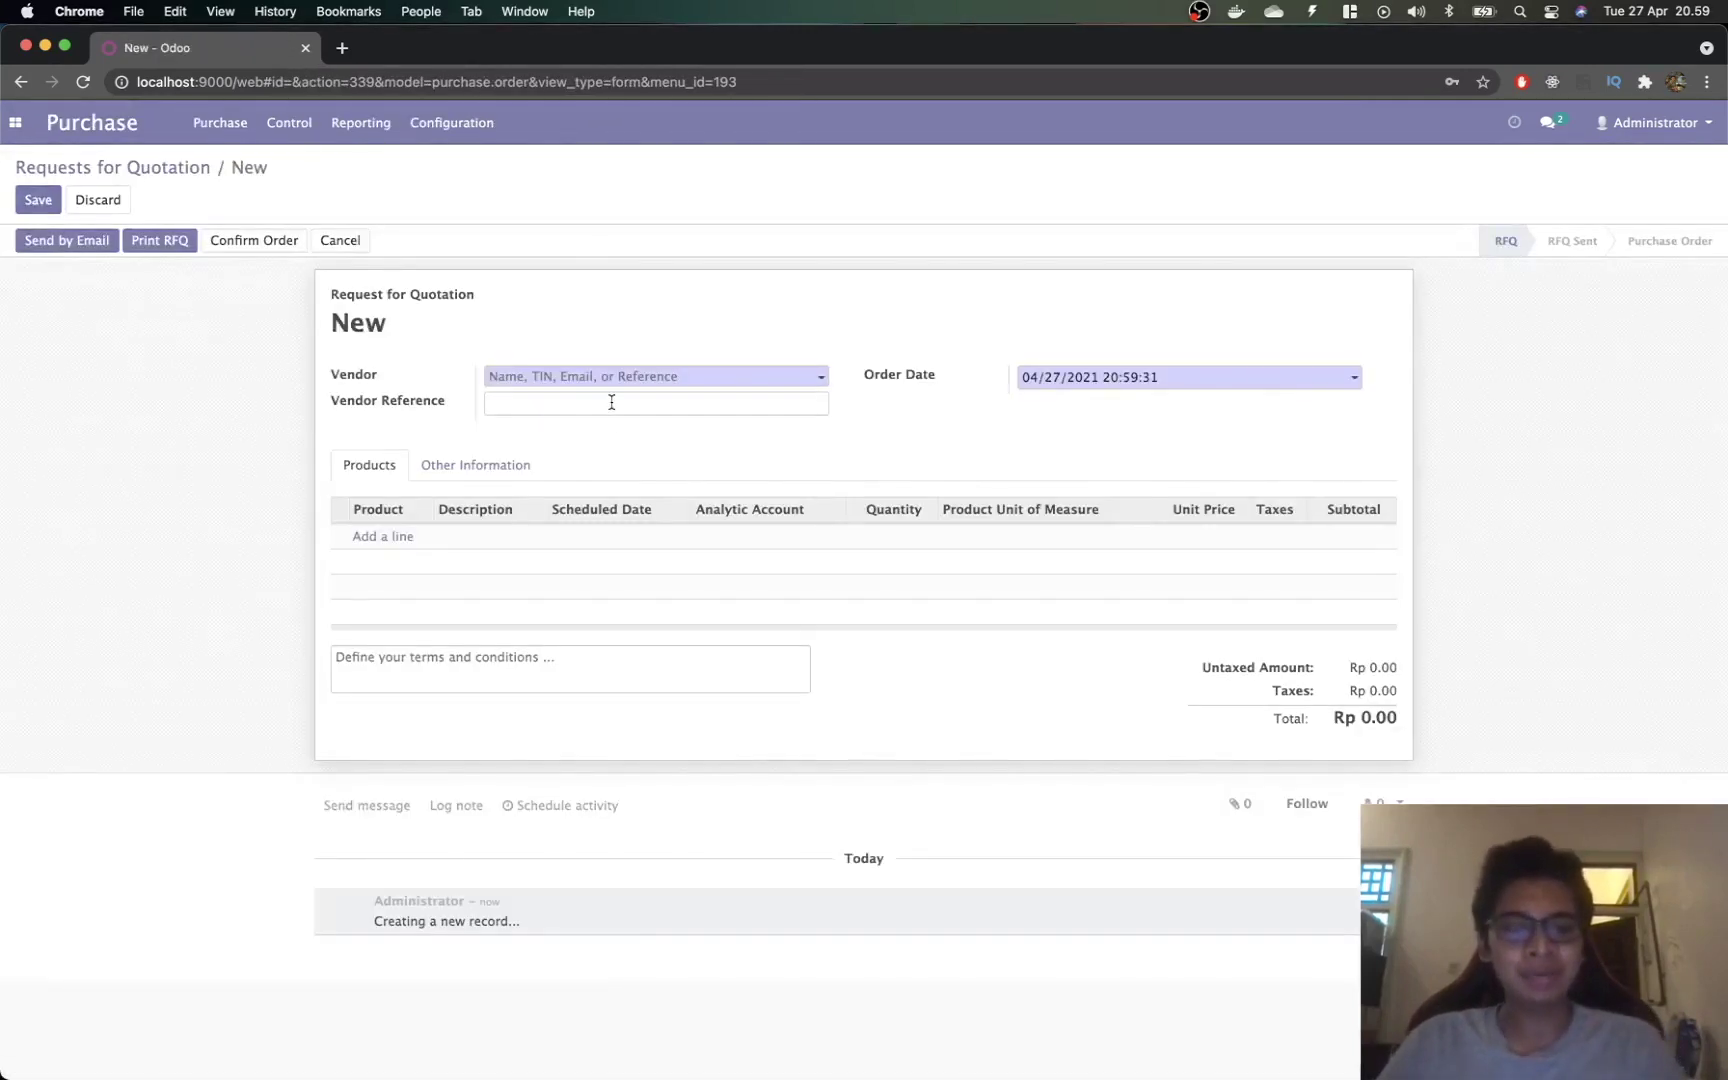
Step: Choose CAHAYA BAKERY as the vendor of the new request for quotation
{"action": "type", "text": "a"}
{"action": "key", "text": "BackSpace"}
{"action": "type", "text": "a"}
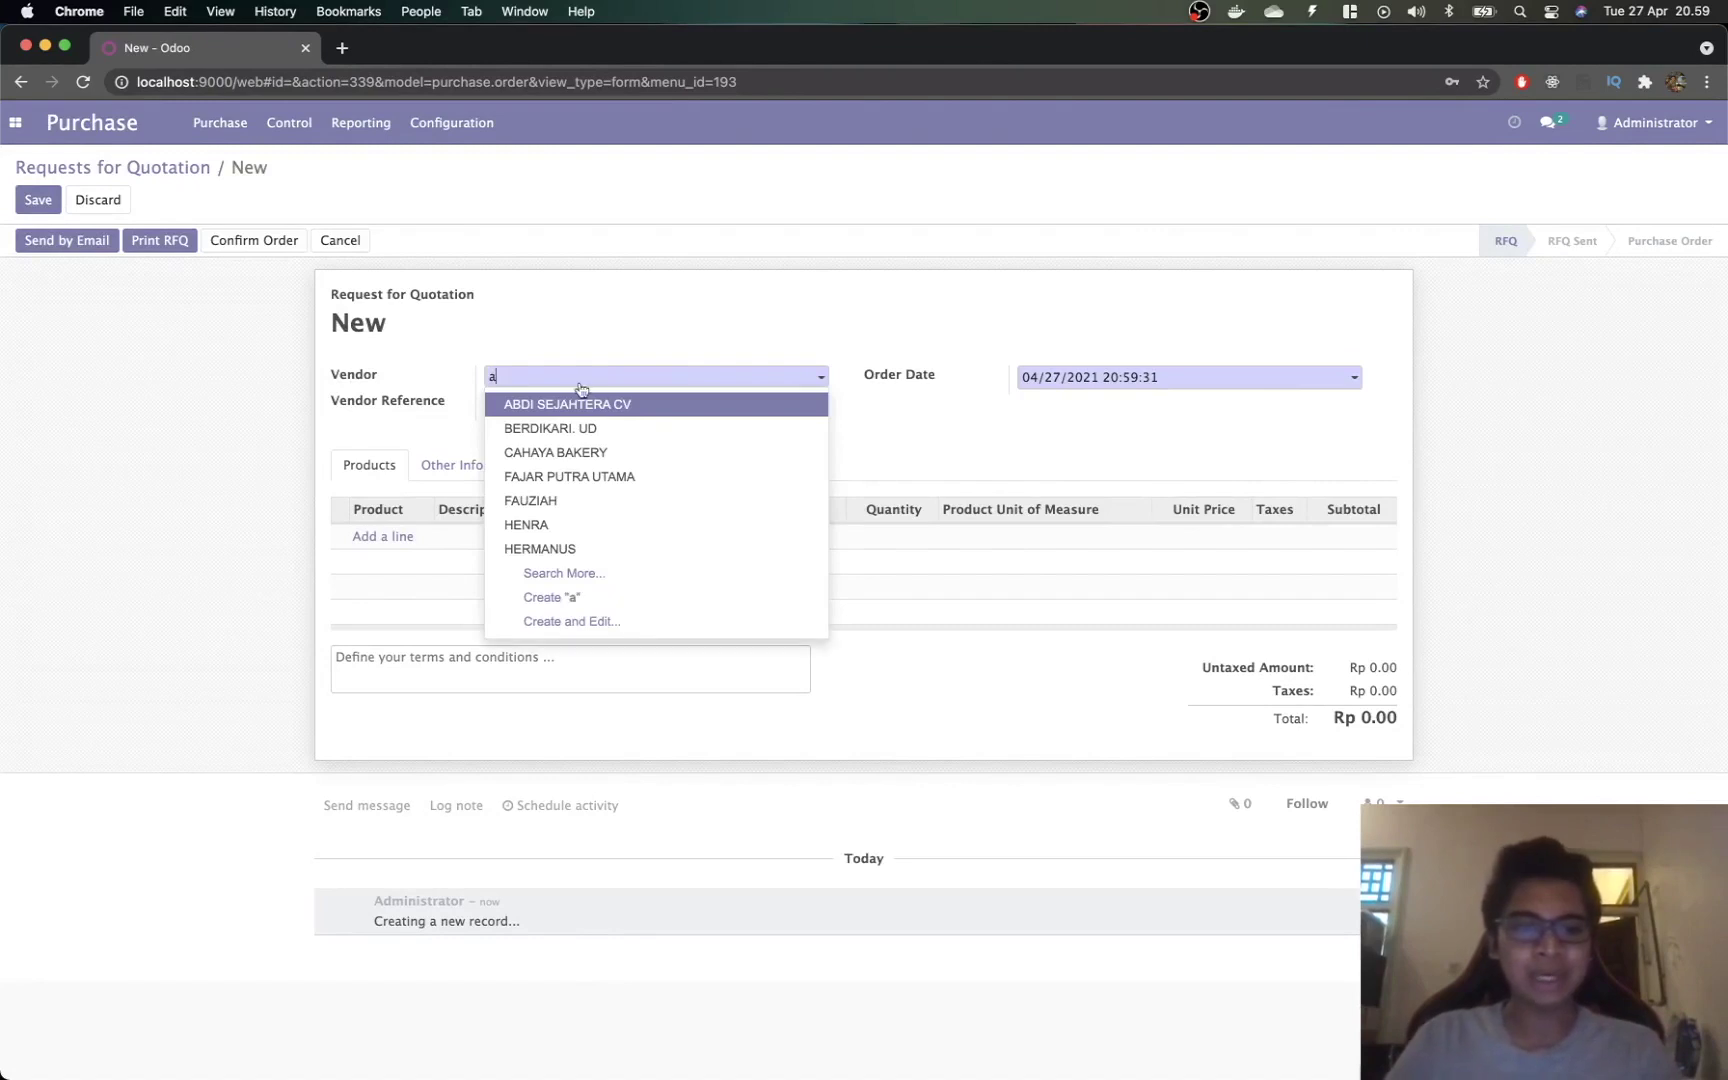
{"action": "left_click", "coordinate": [601, 452]}
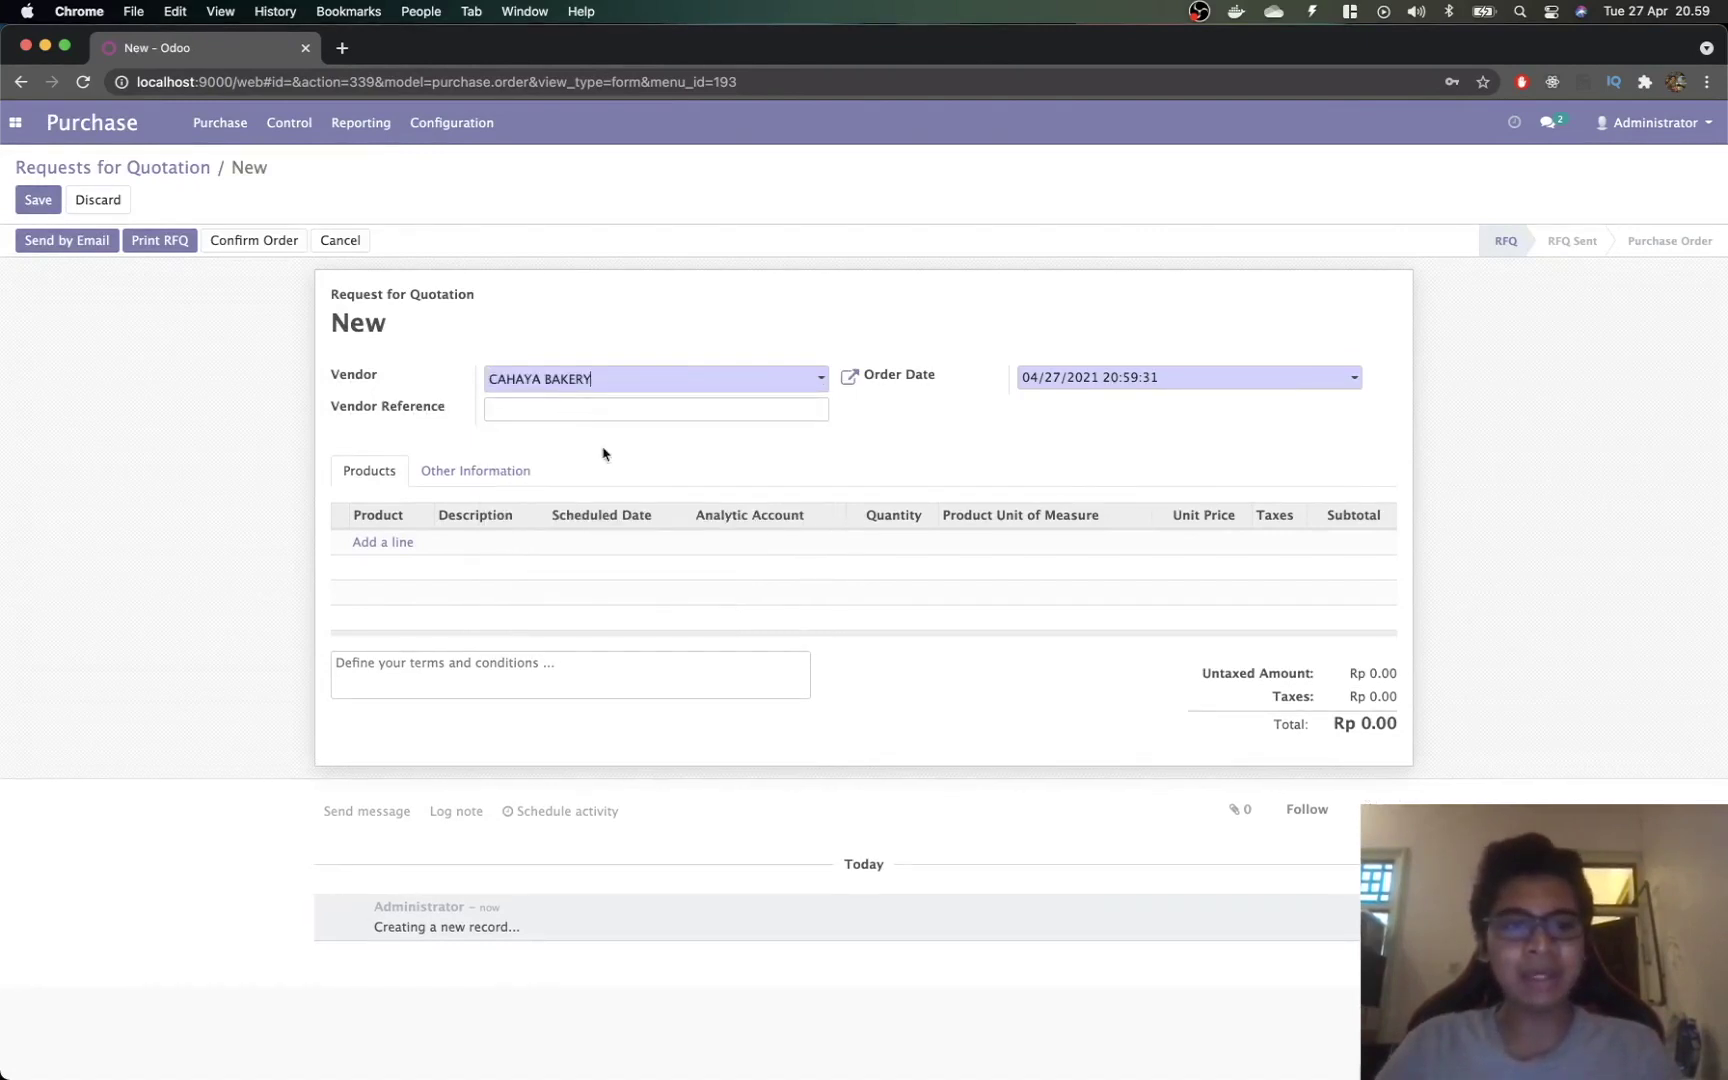
Step: Change the vendor of the request for quotation to BERDIKARI. UD
{"action": "left_click", "coordinate": [560, 402]}
{"action": "left_click", "coordinate": [549, 395]}
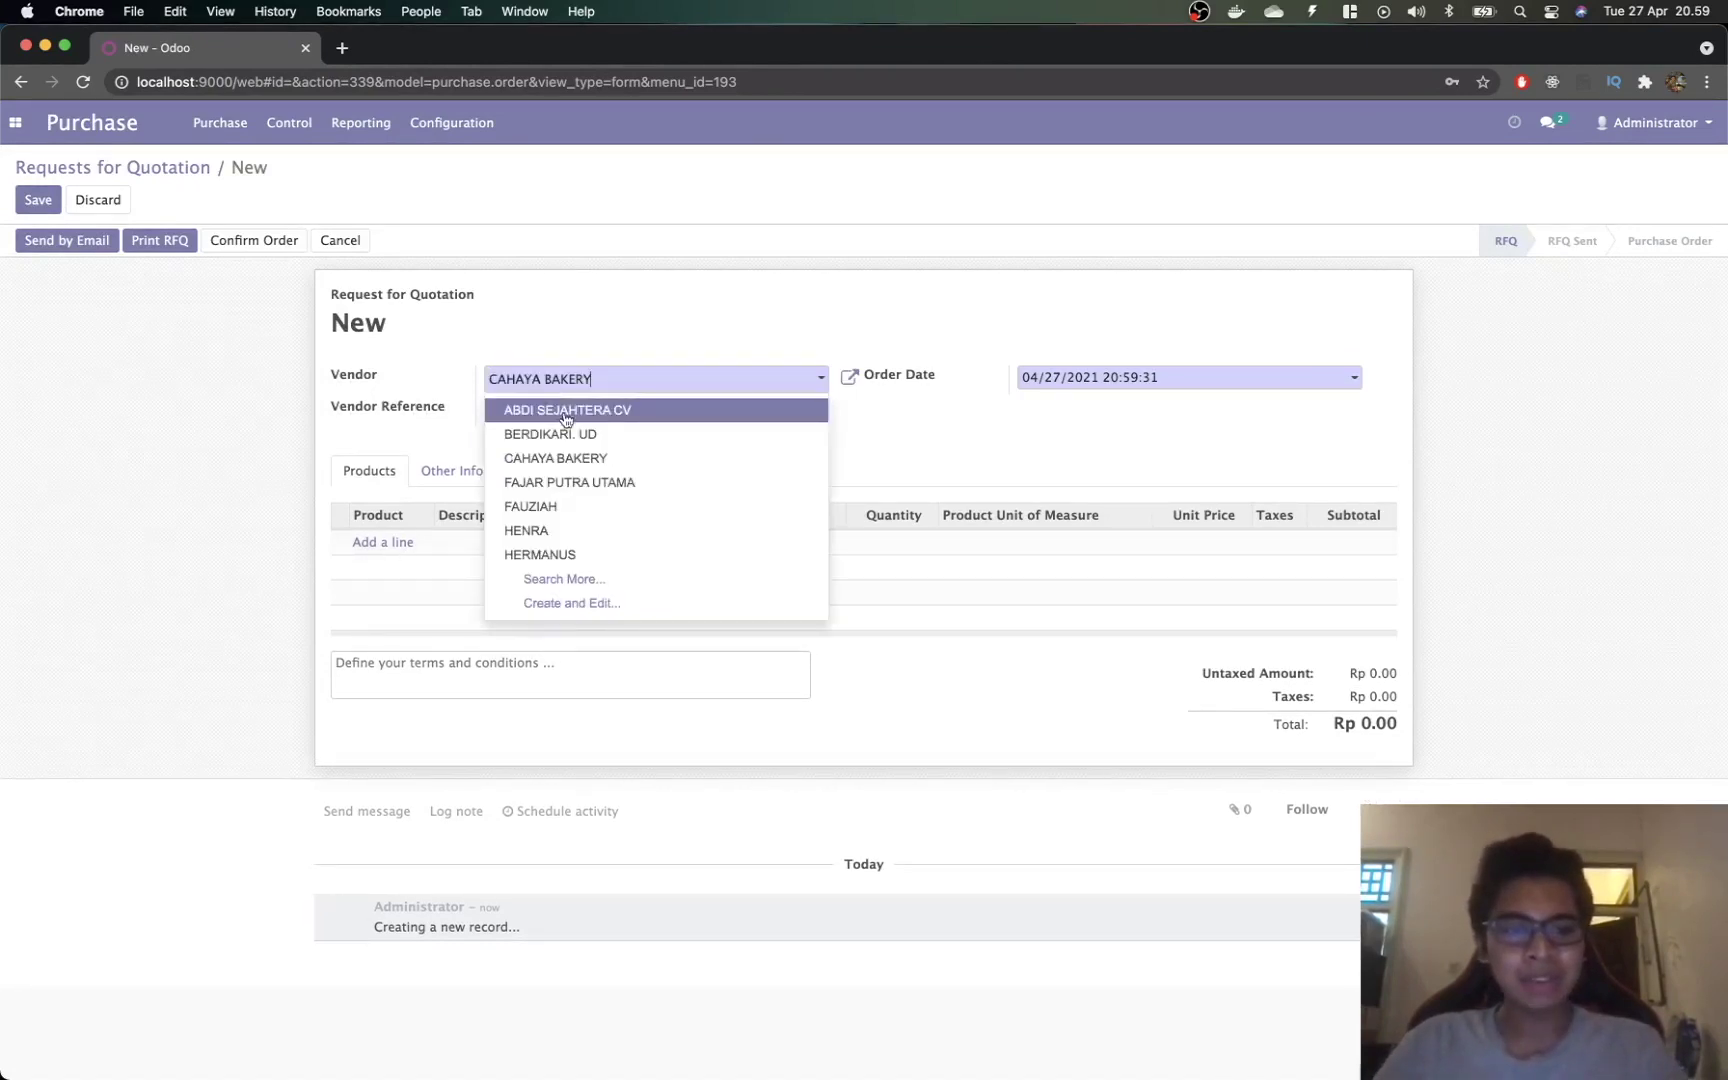
{"action": "left_click", "coordinate": [571, 434]}
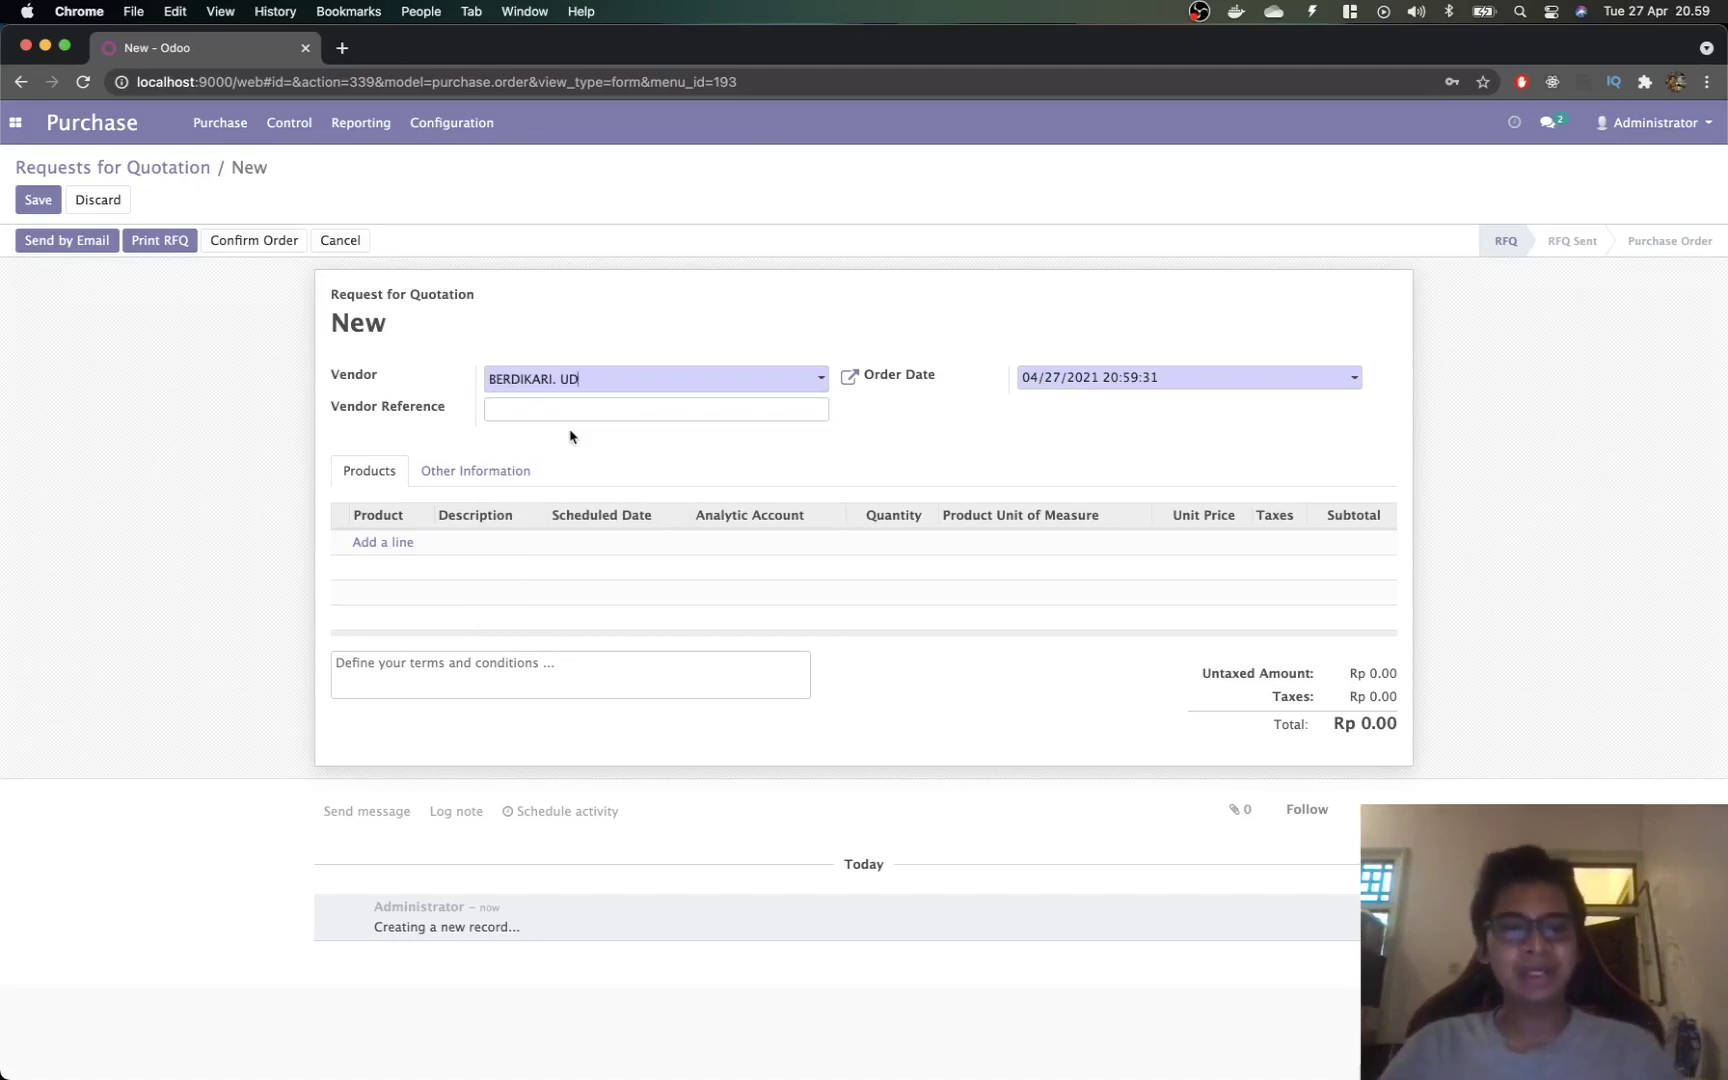
Step: Add product [13160-0001] Pro Mild with quantity 100 and unit price 12000, and confirm the order
{"action": "left_click", "coordinate": [398, 542]}
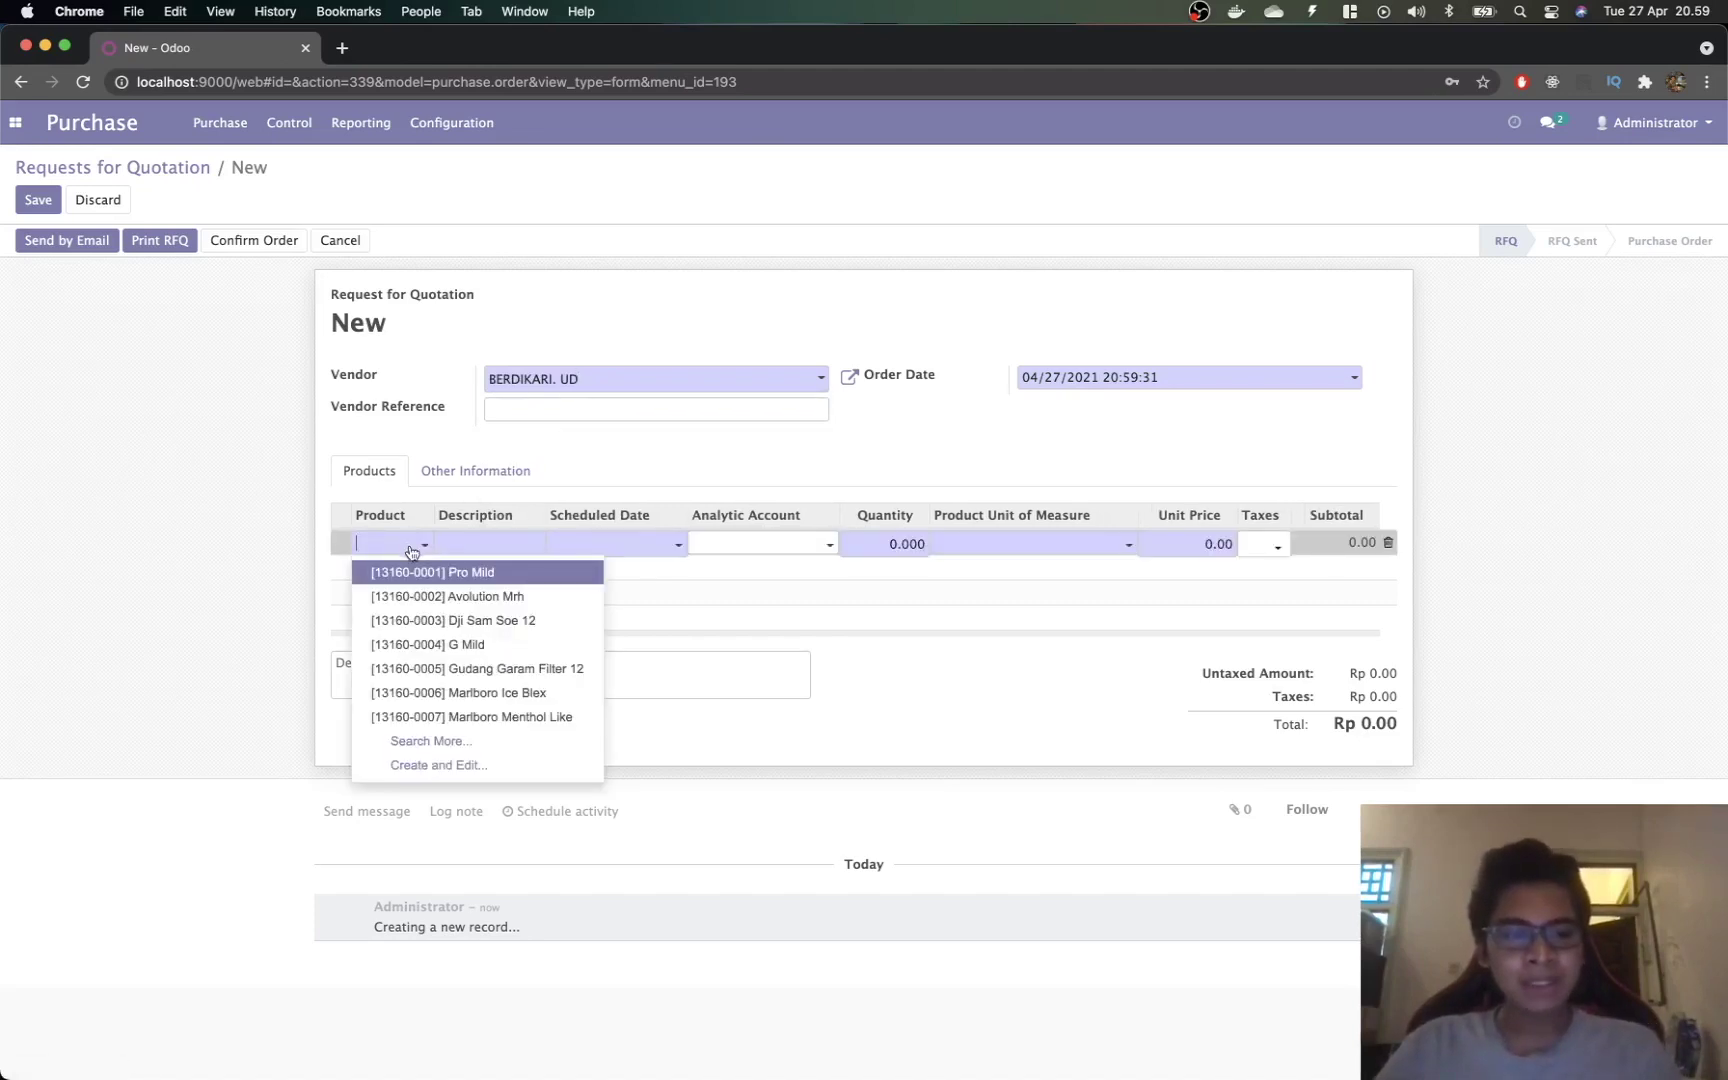
{"action": "left_click", "coordinate": [421, 574]}
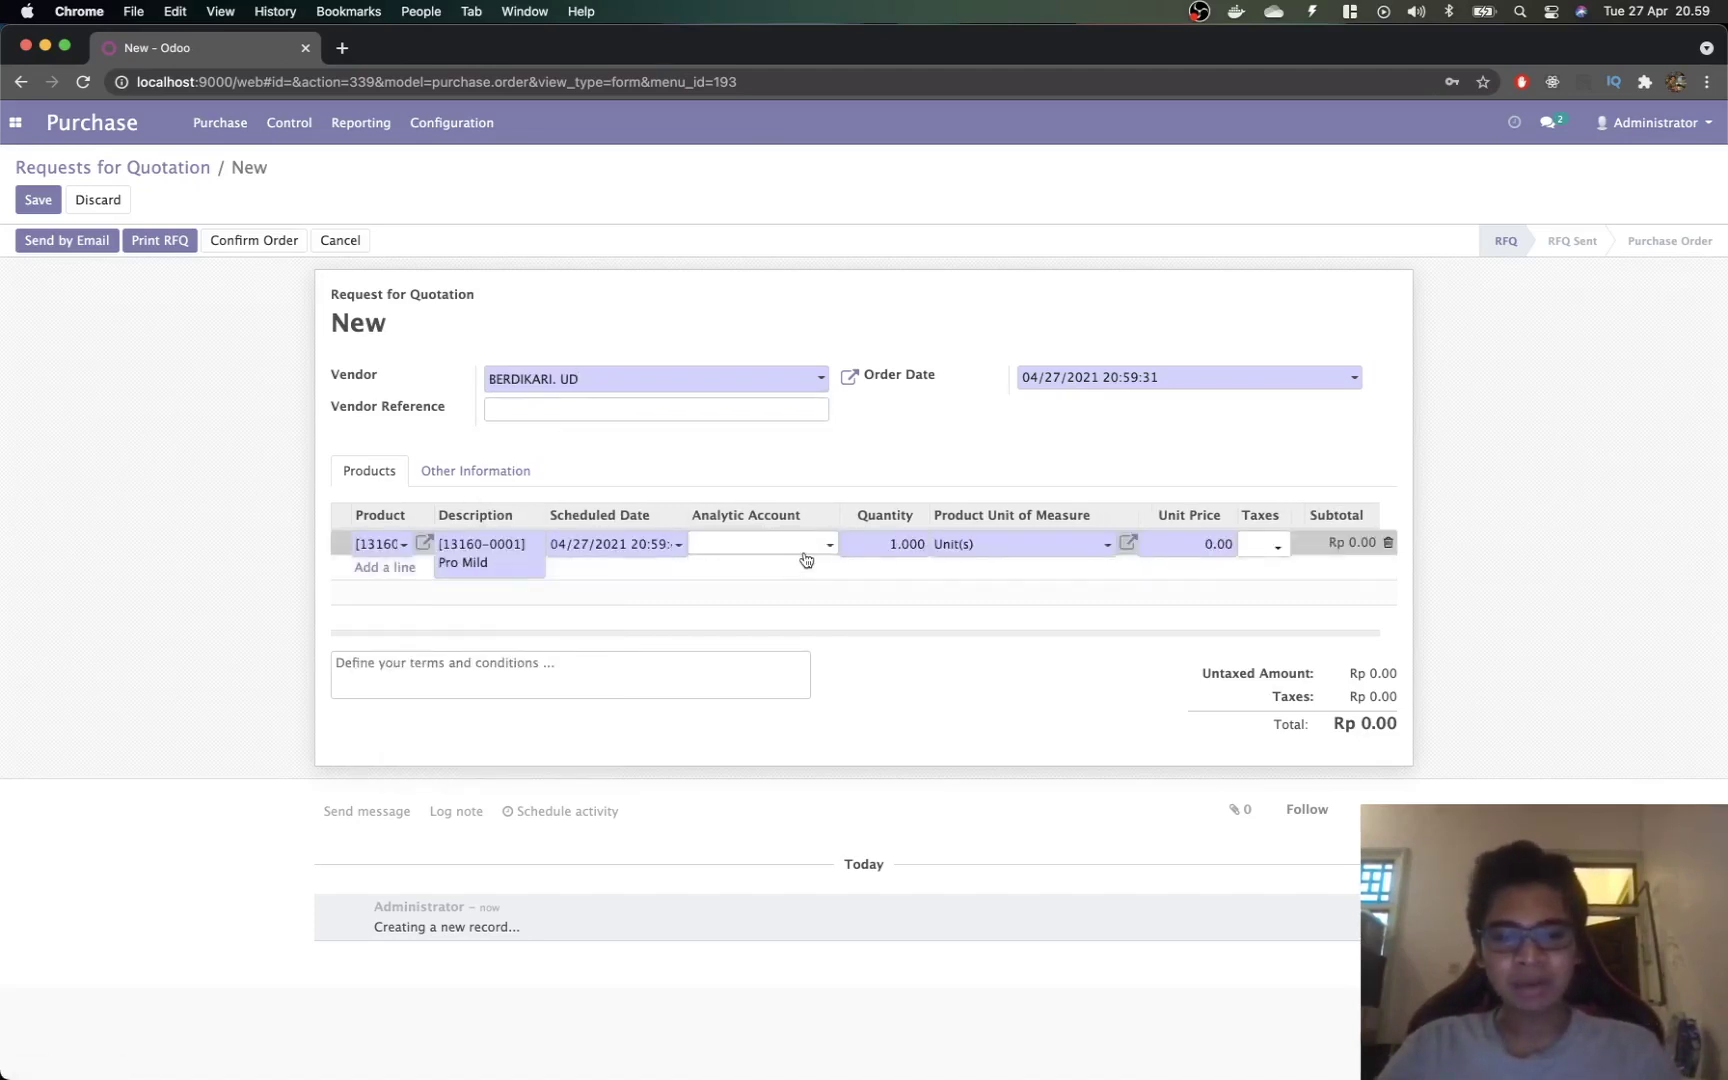
{"action": "left_click", "coordinate": [895, 543]}
{"action": "type", "text": "100"}
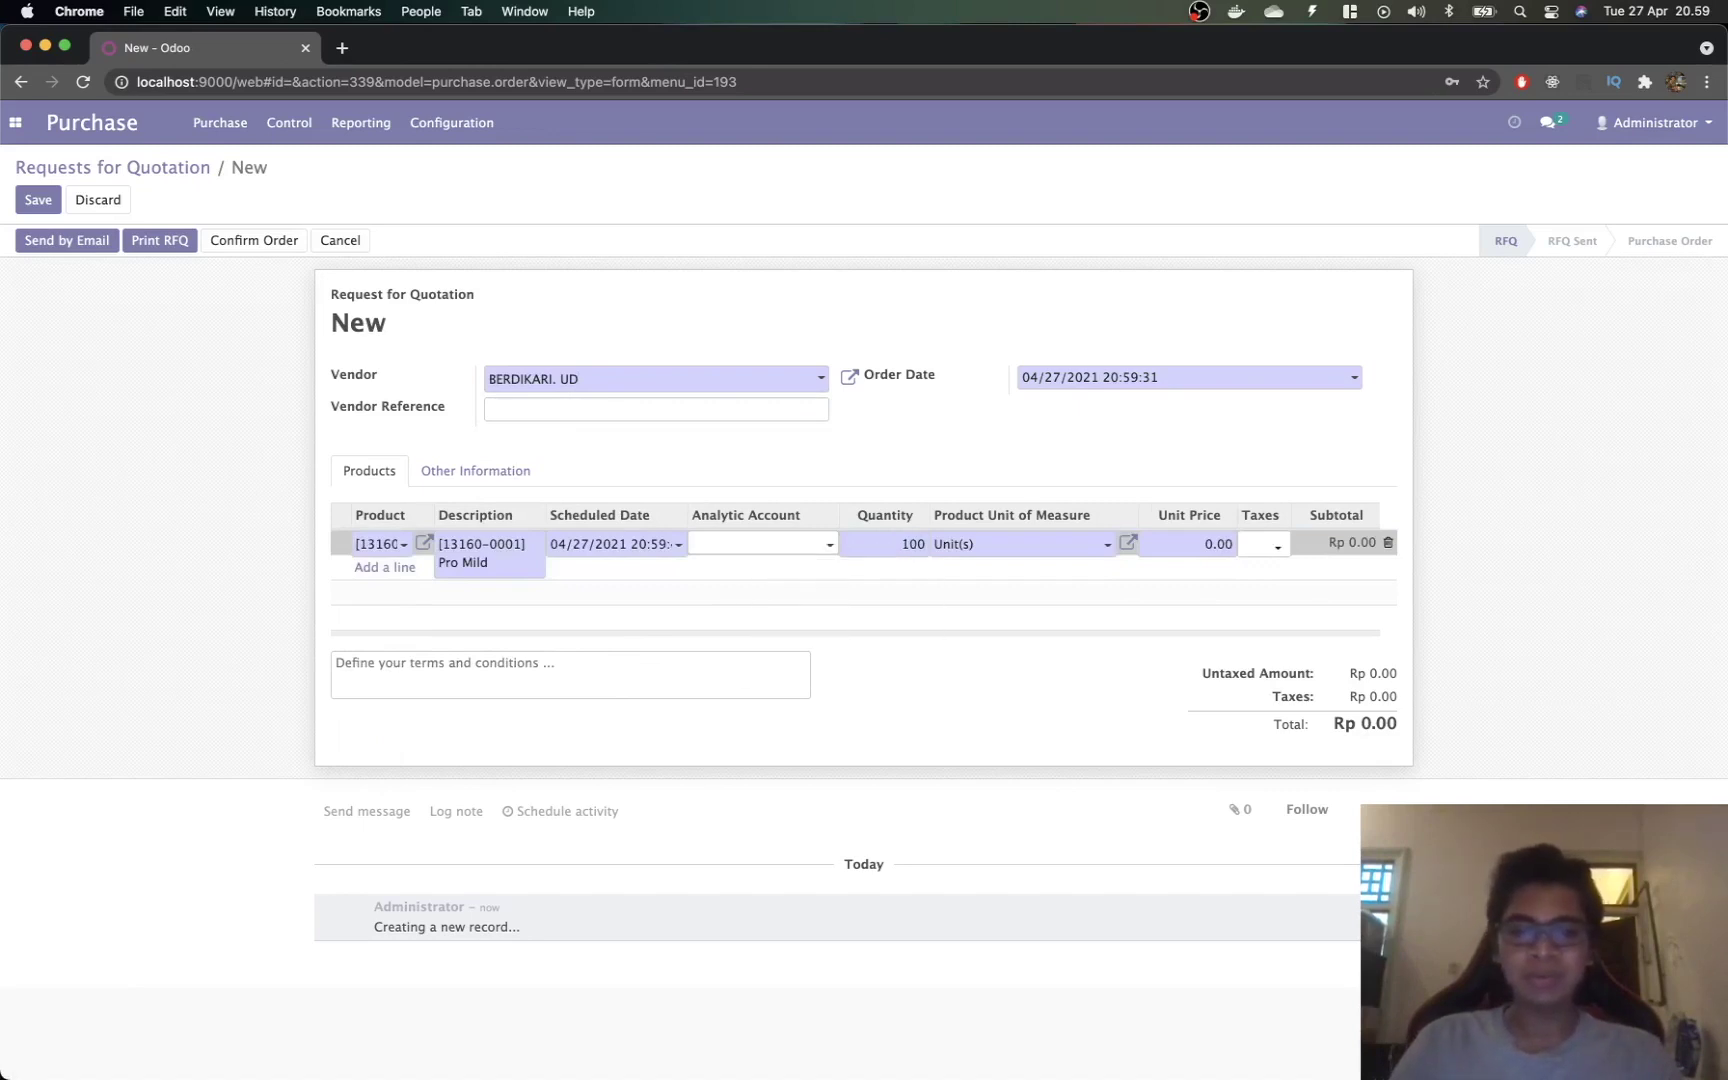
{"action": "left_click", "coordinate": [1193, 538]}
{"action": "type", "text": "12,00"}
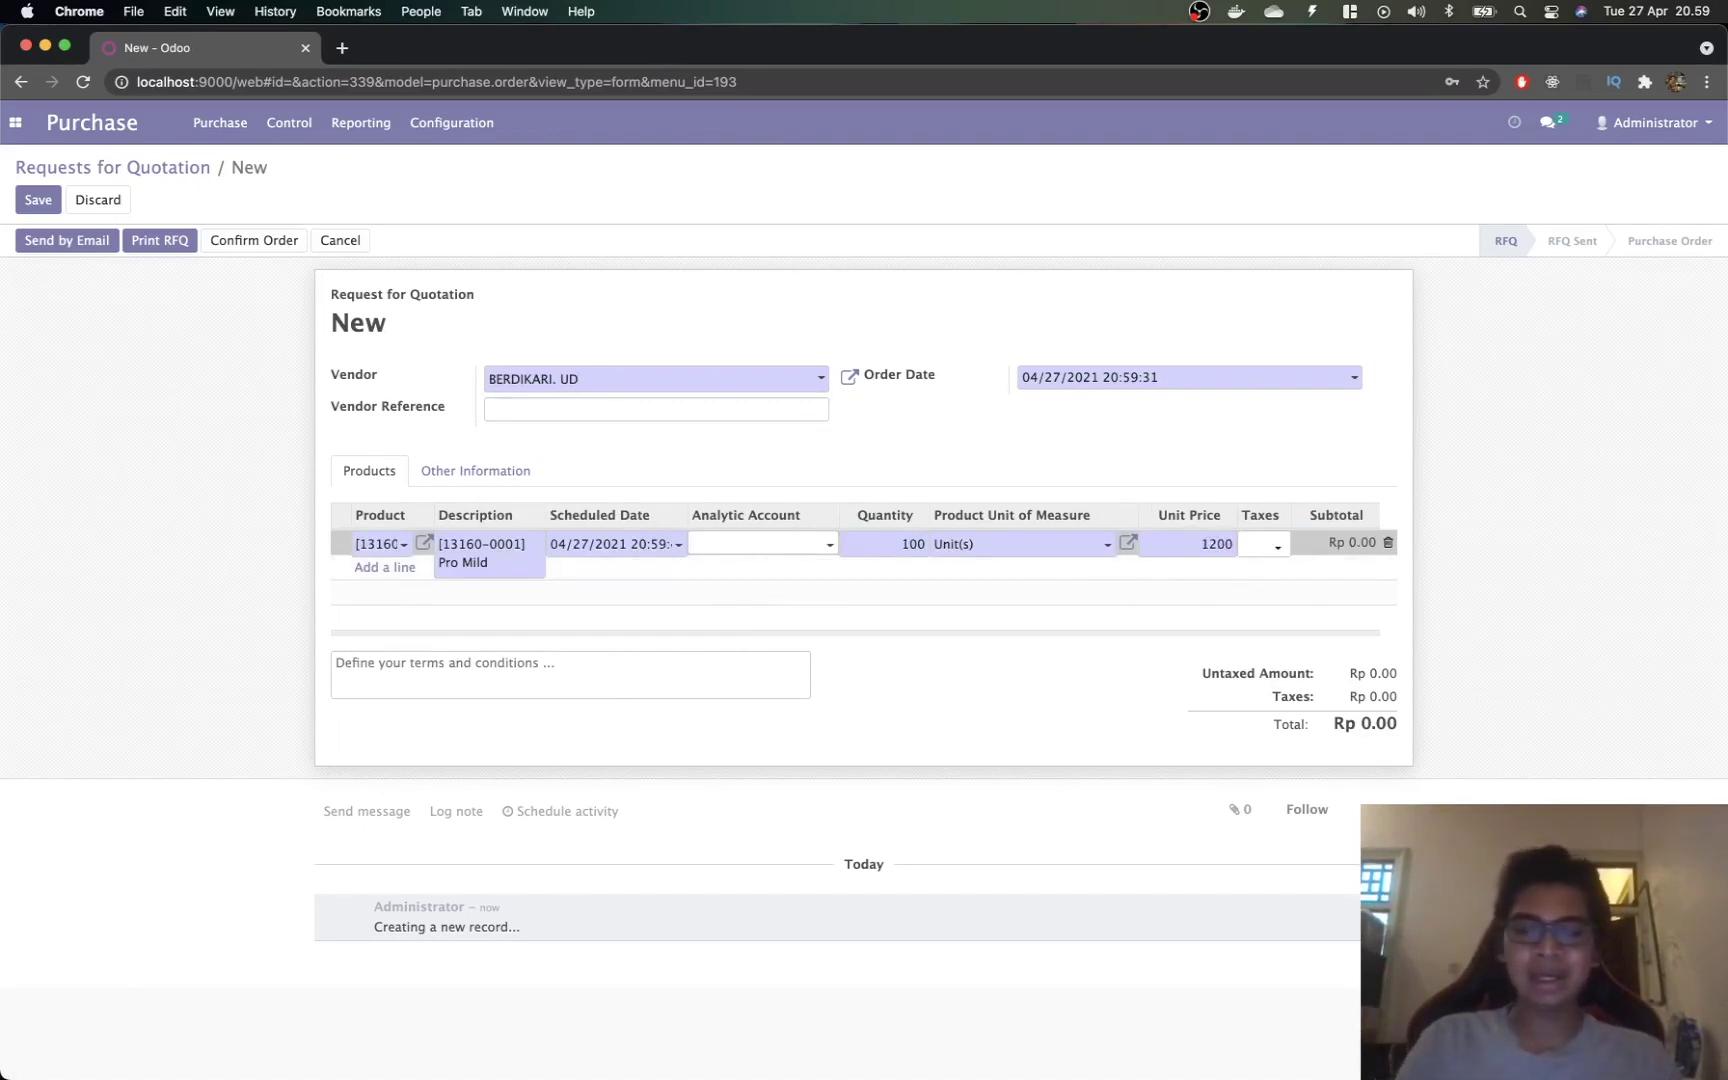
{"action": "type", "text": "0"}
{"action": "left_click", "coordinate": [1724, 635]}
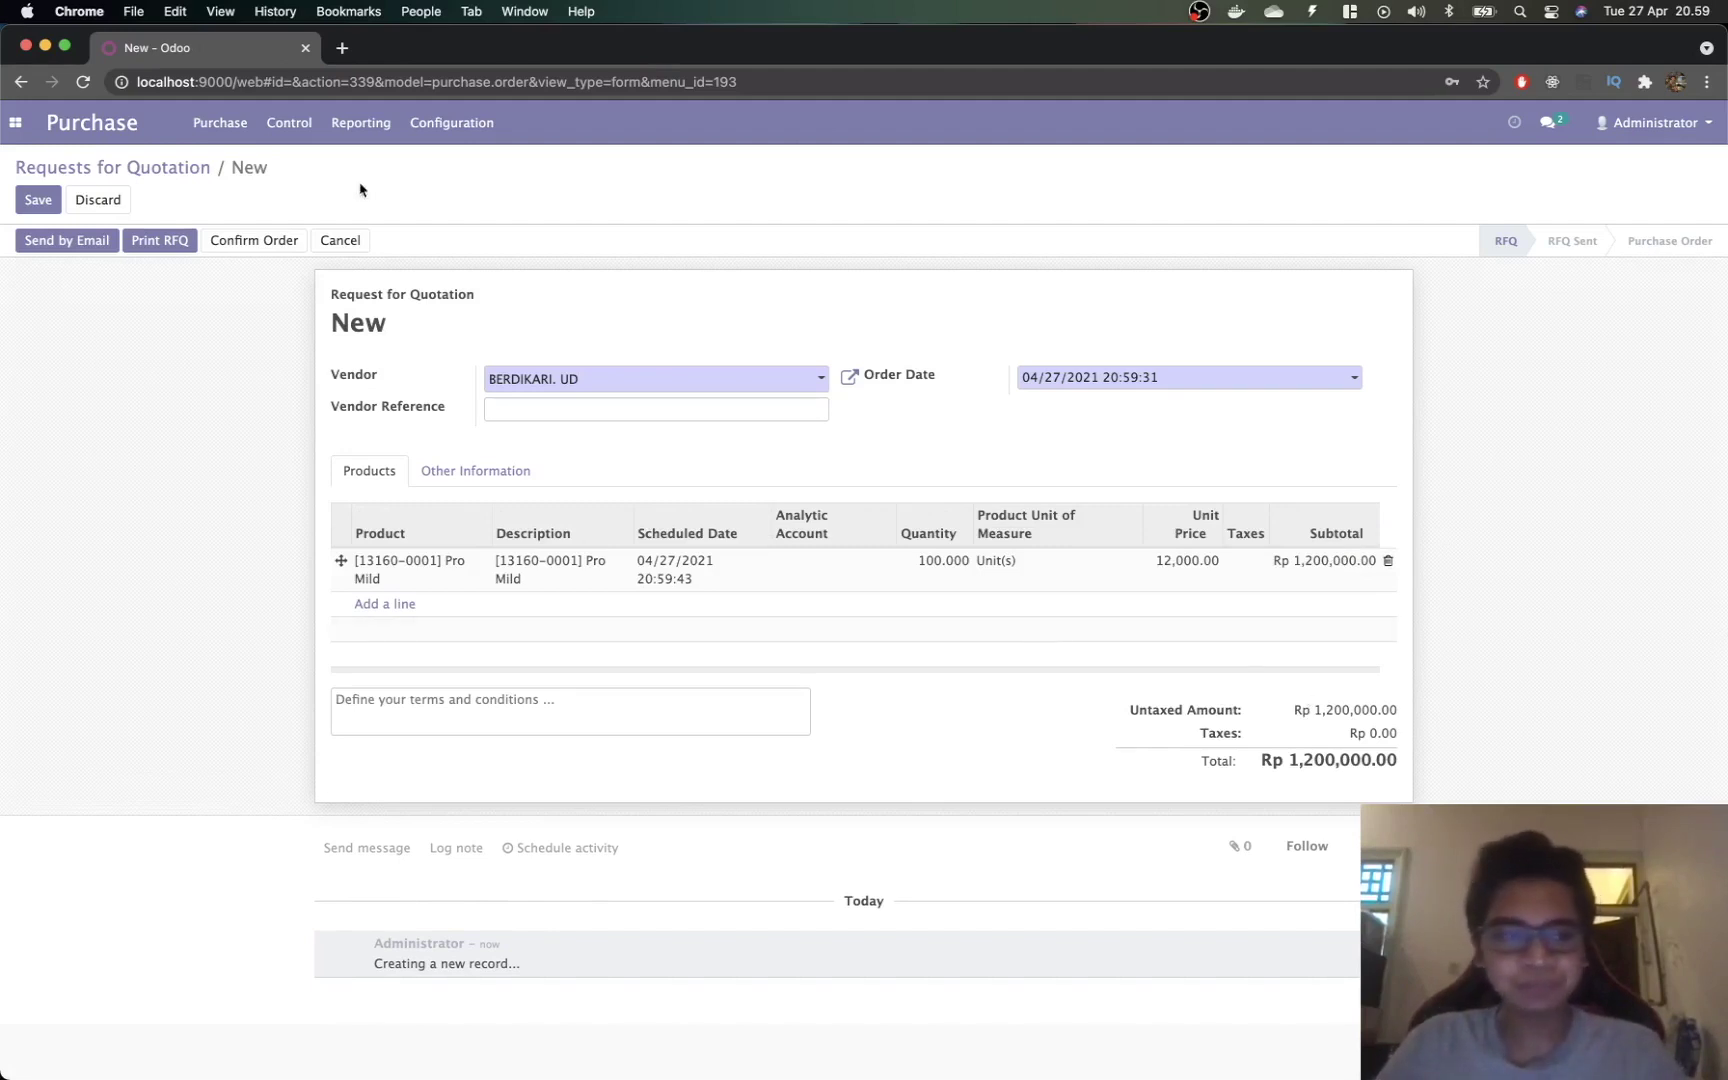
{"action": "left_click", "coordinate": [244, 242]}
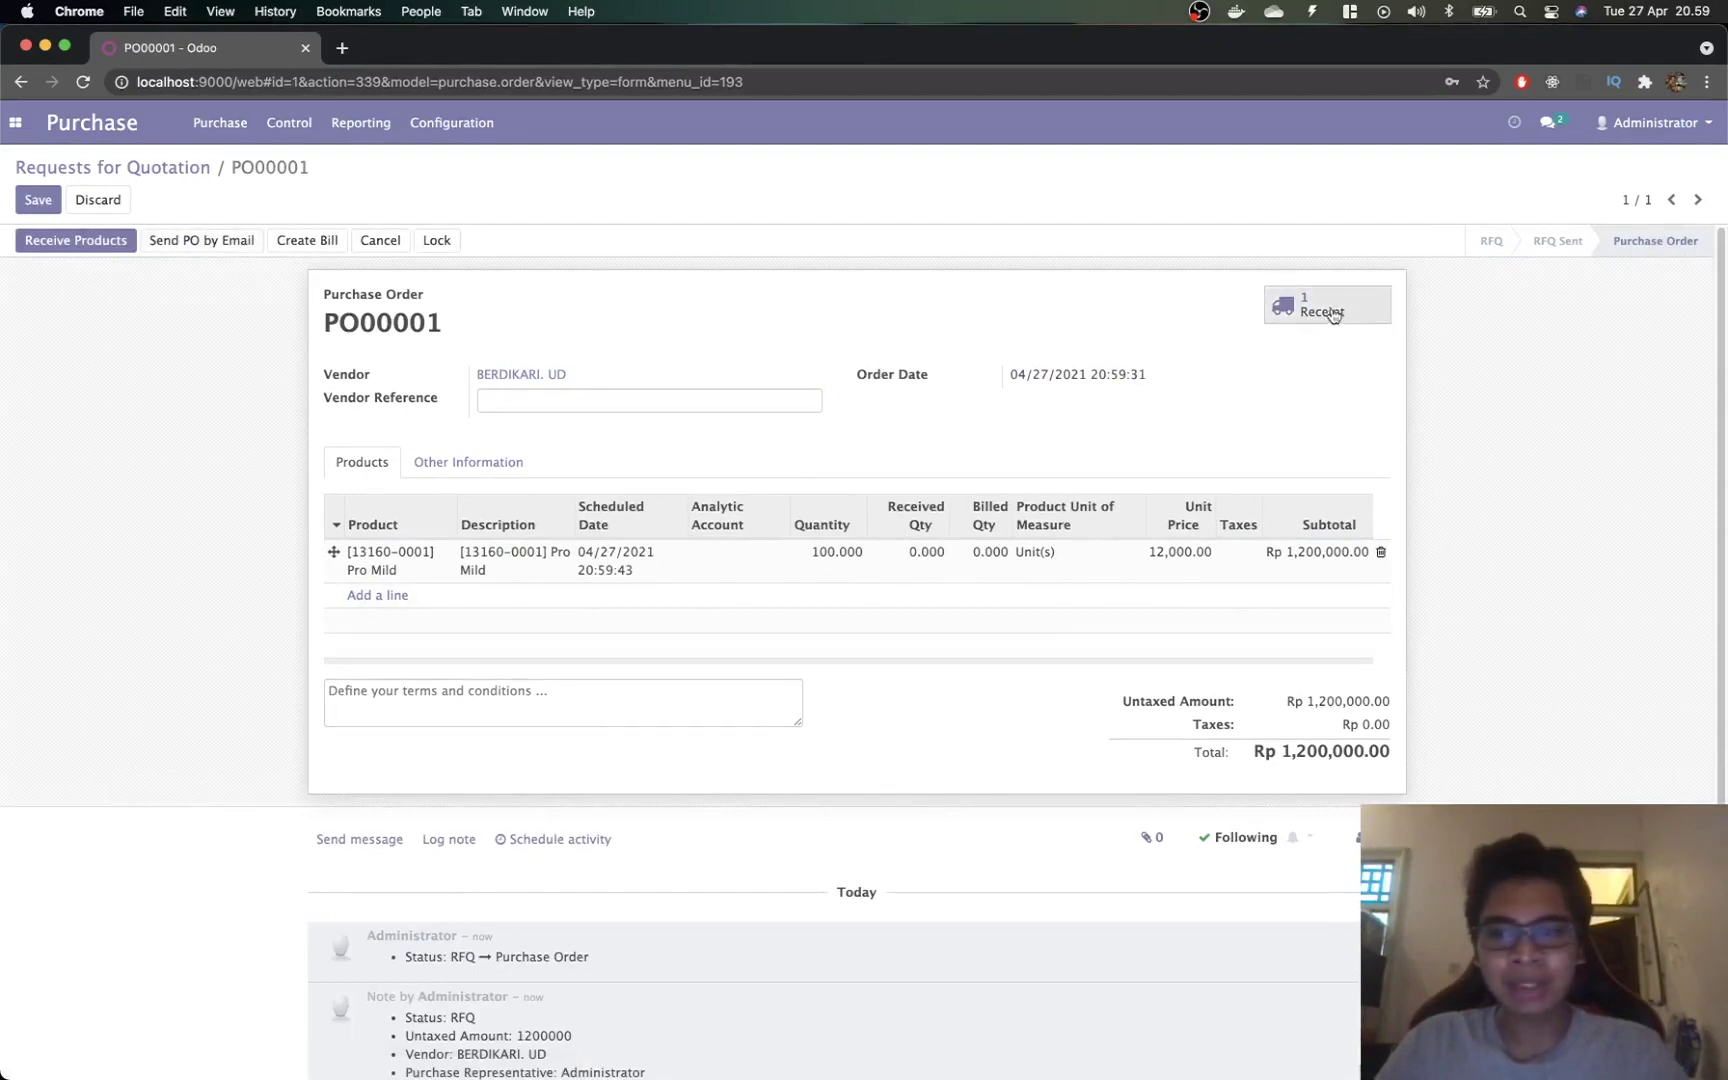
Step: Open the purchase order's receipt, record 100 units of Pro Mild as done, and validate the transfer
{"action": "left_click", "coordinate": [1330, 311]}
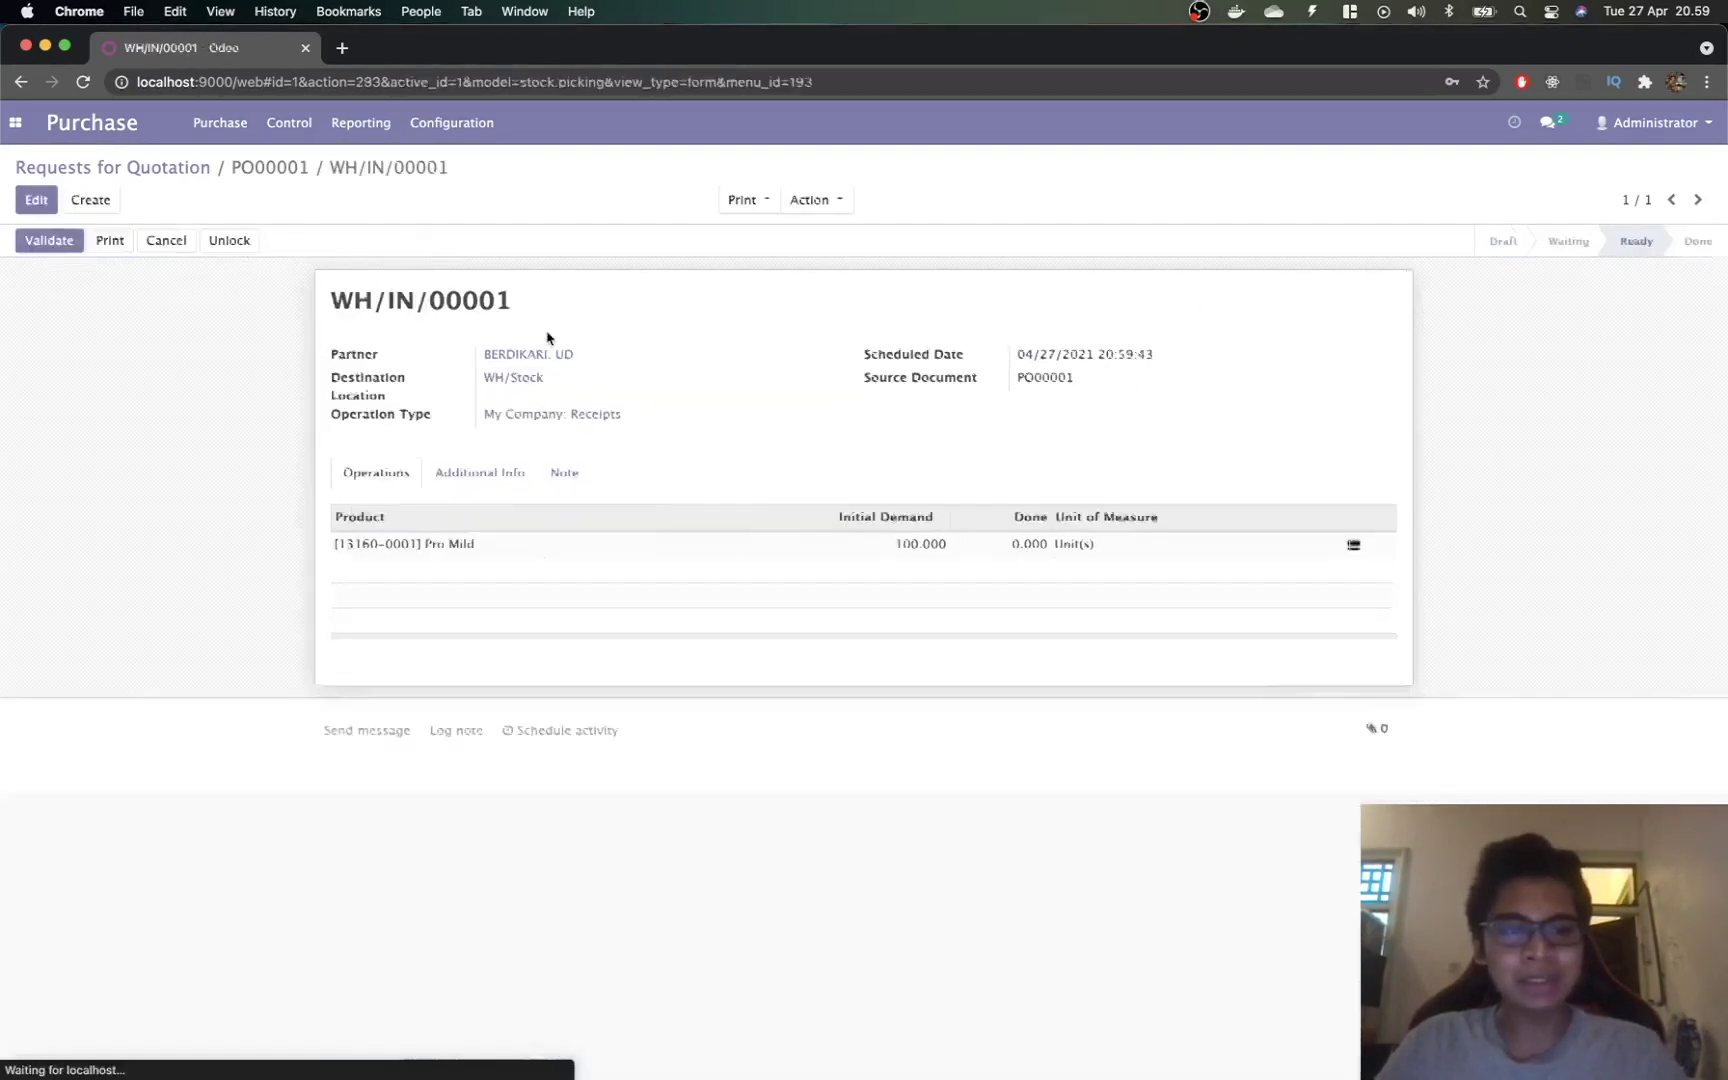
{"action": "left_click", "coordinate": [38, 200]}
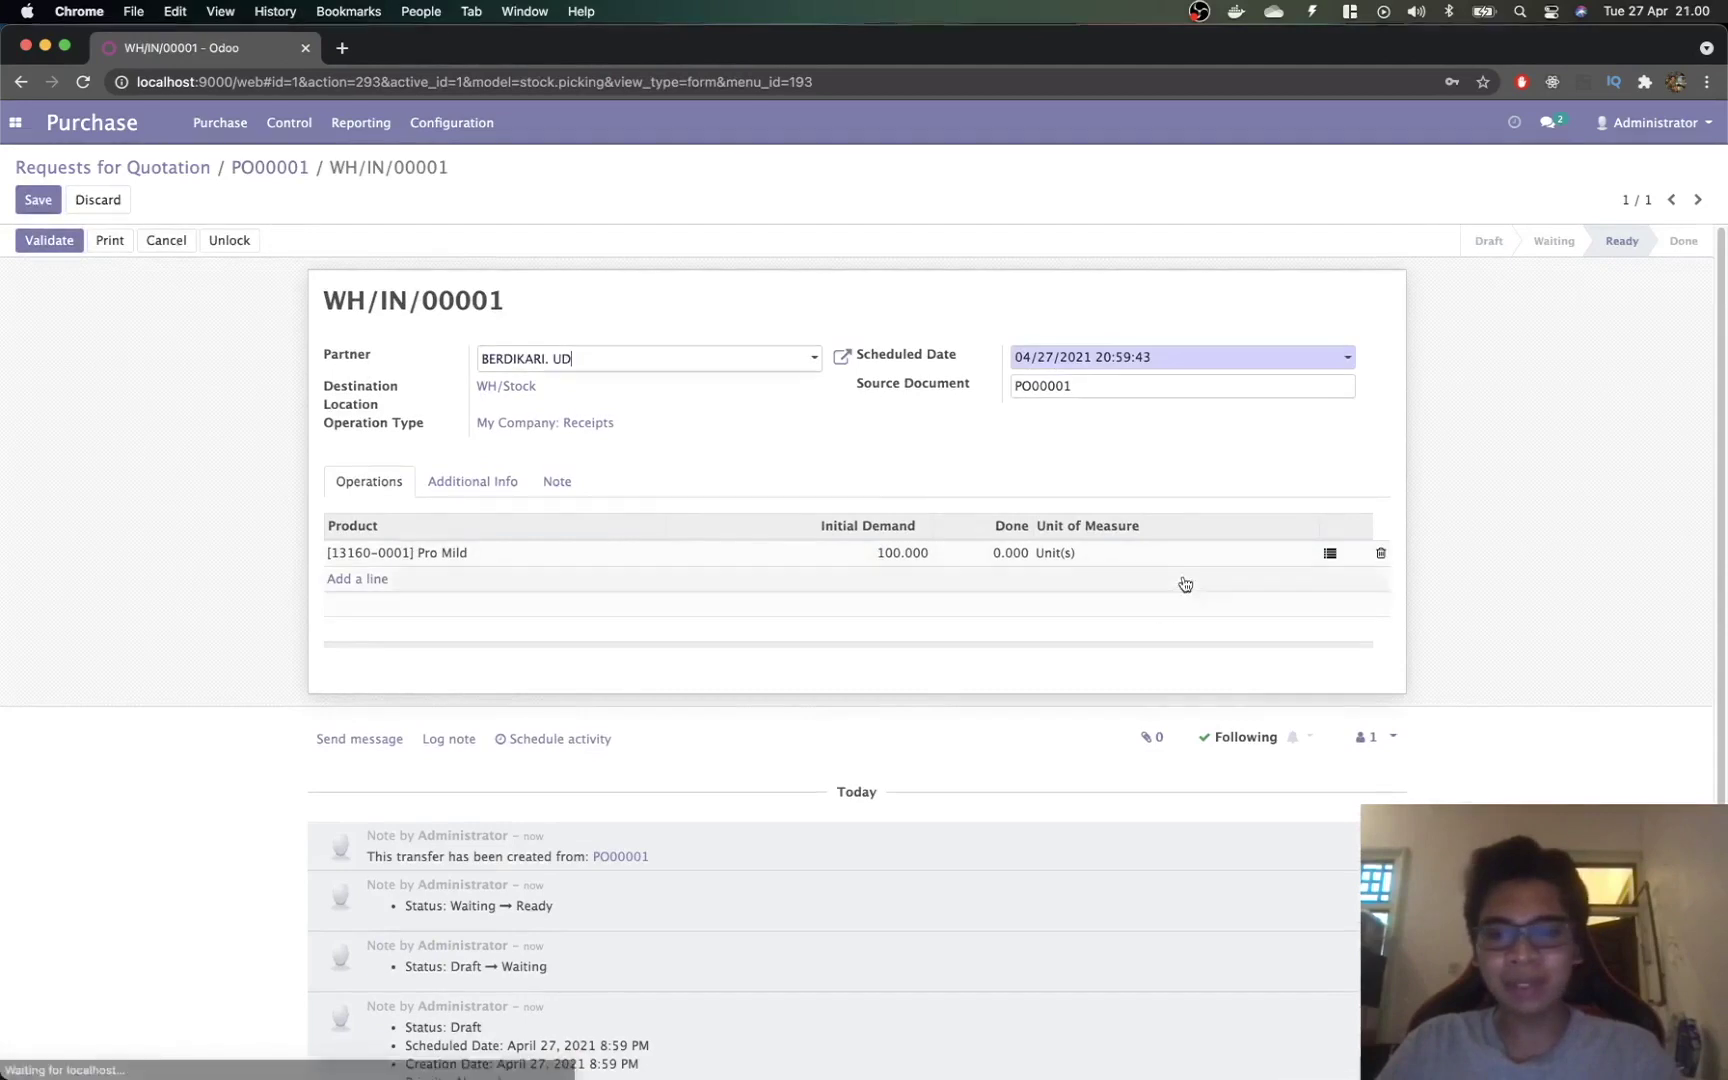
{"action": "left_click", "coordinate": [1330, 553]}
{"action": "left_click", "coordinate": [1027, 347]}
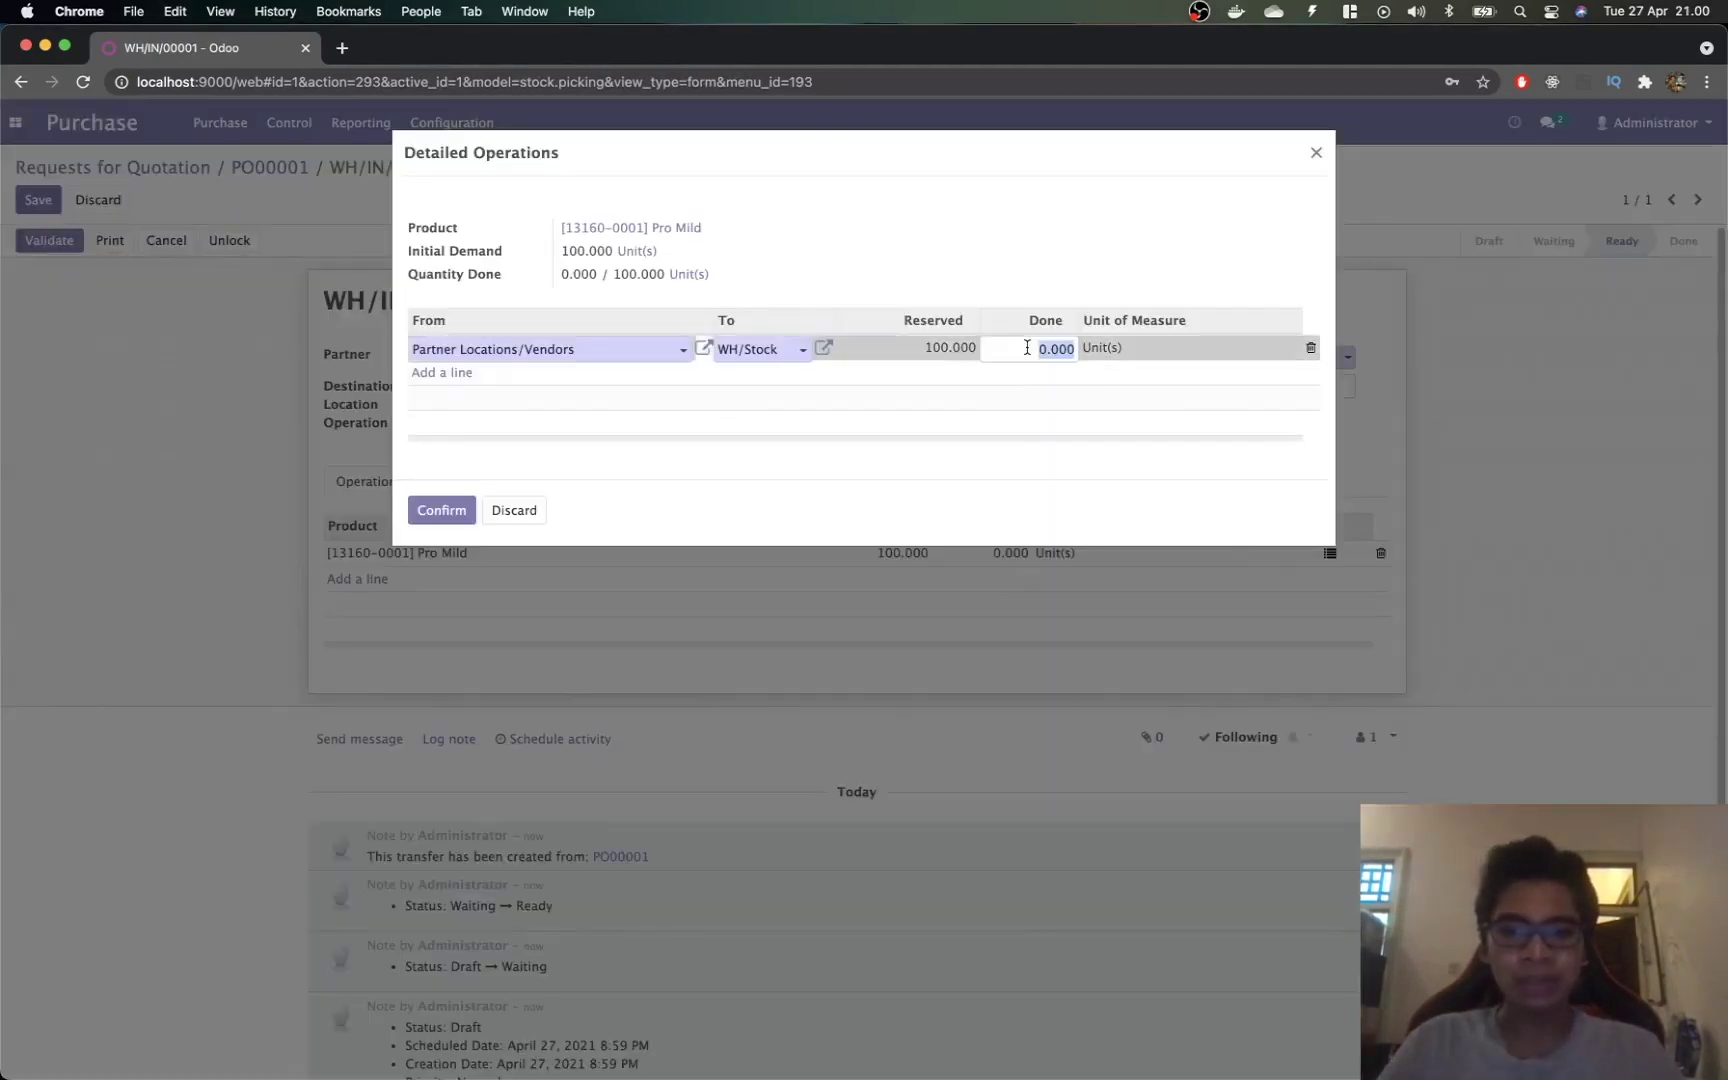
{"action": "type", "text": "100"}
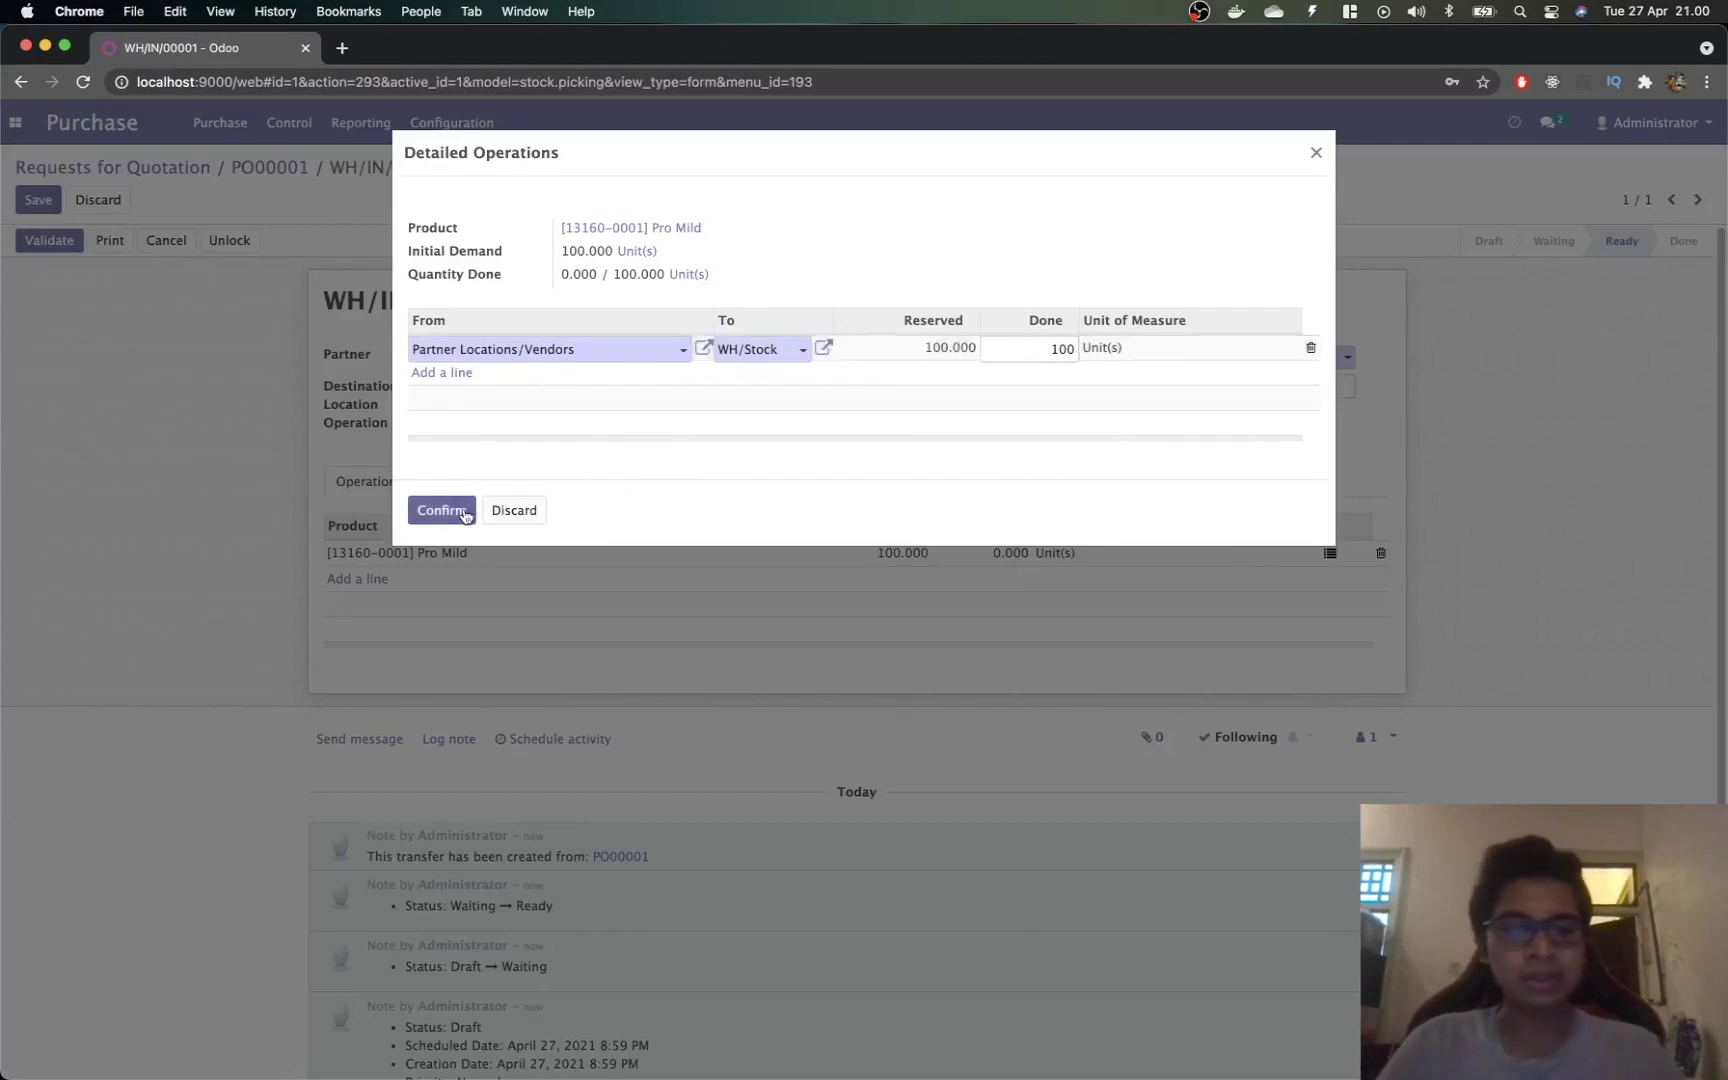
{"action": "left_click", "coordinate": [464, 512]}
{"action": "left_click", "coordinate": [50, 240]}
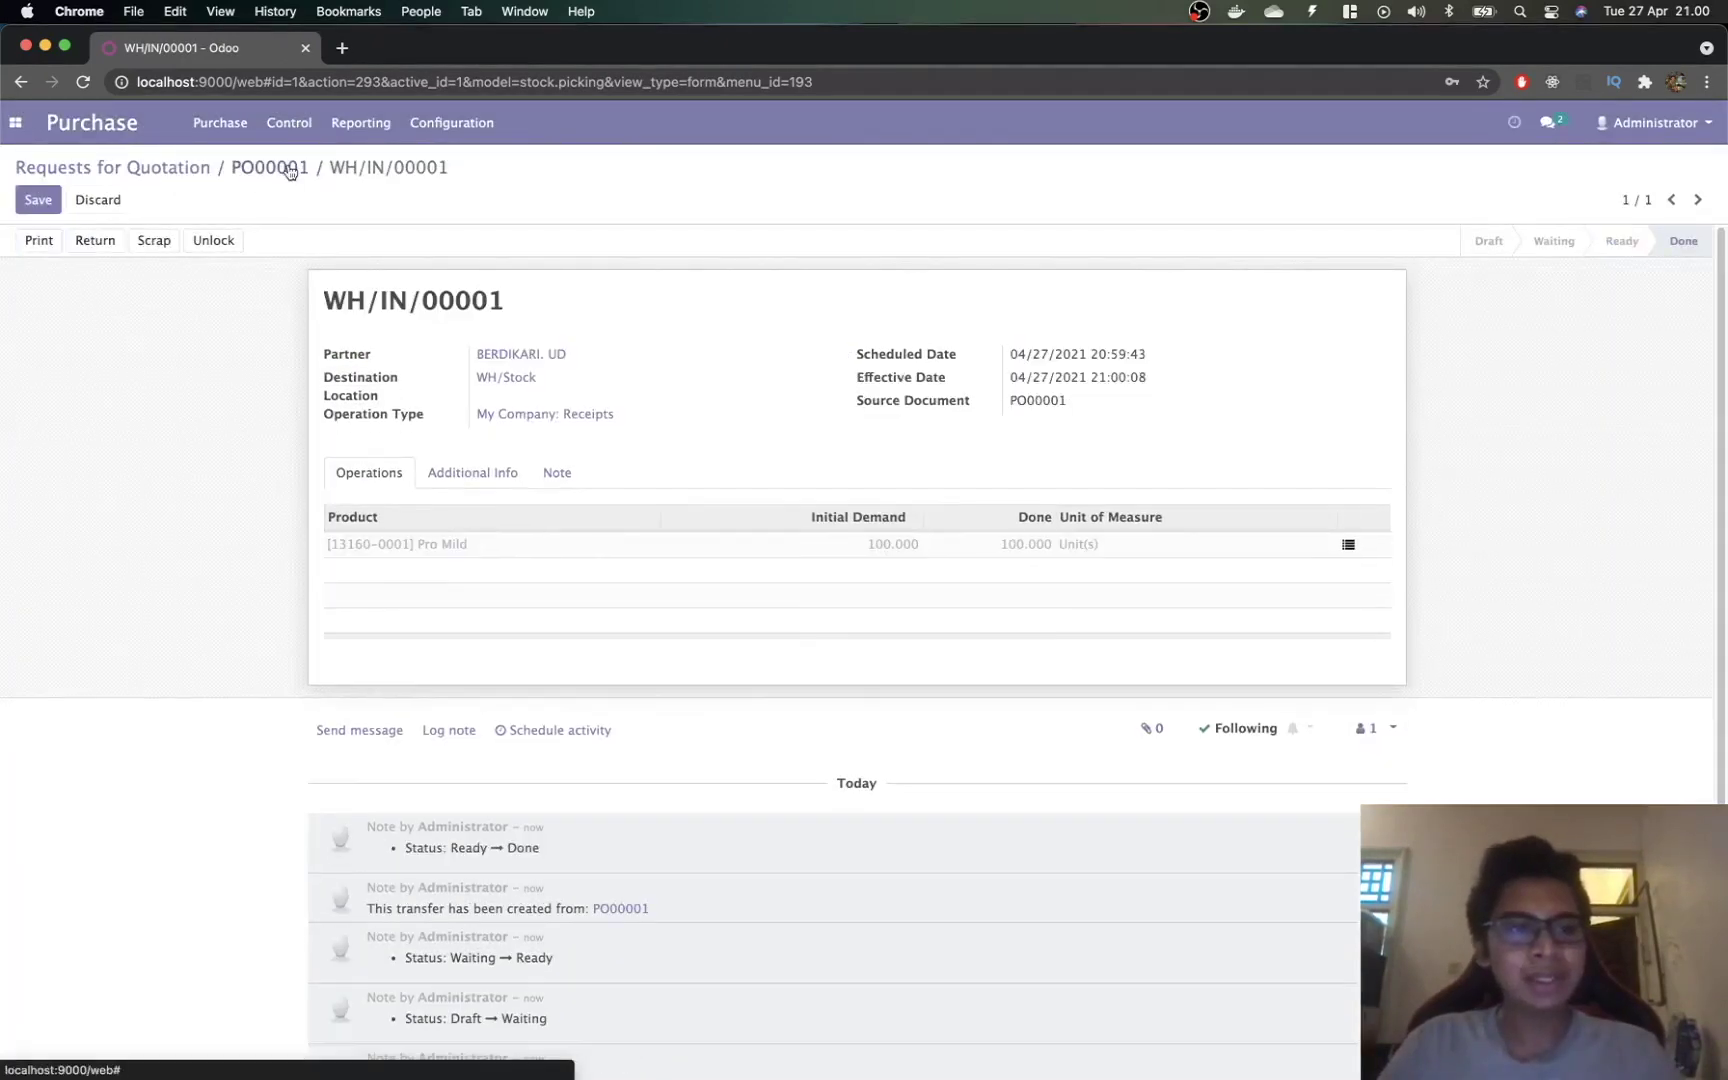
Step: Return to purchase order PO00001, create its vendor bill, and validate the bill
{"action": "left_click", "coordinate": [288, 168]}
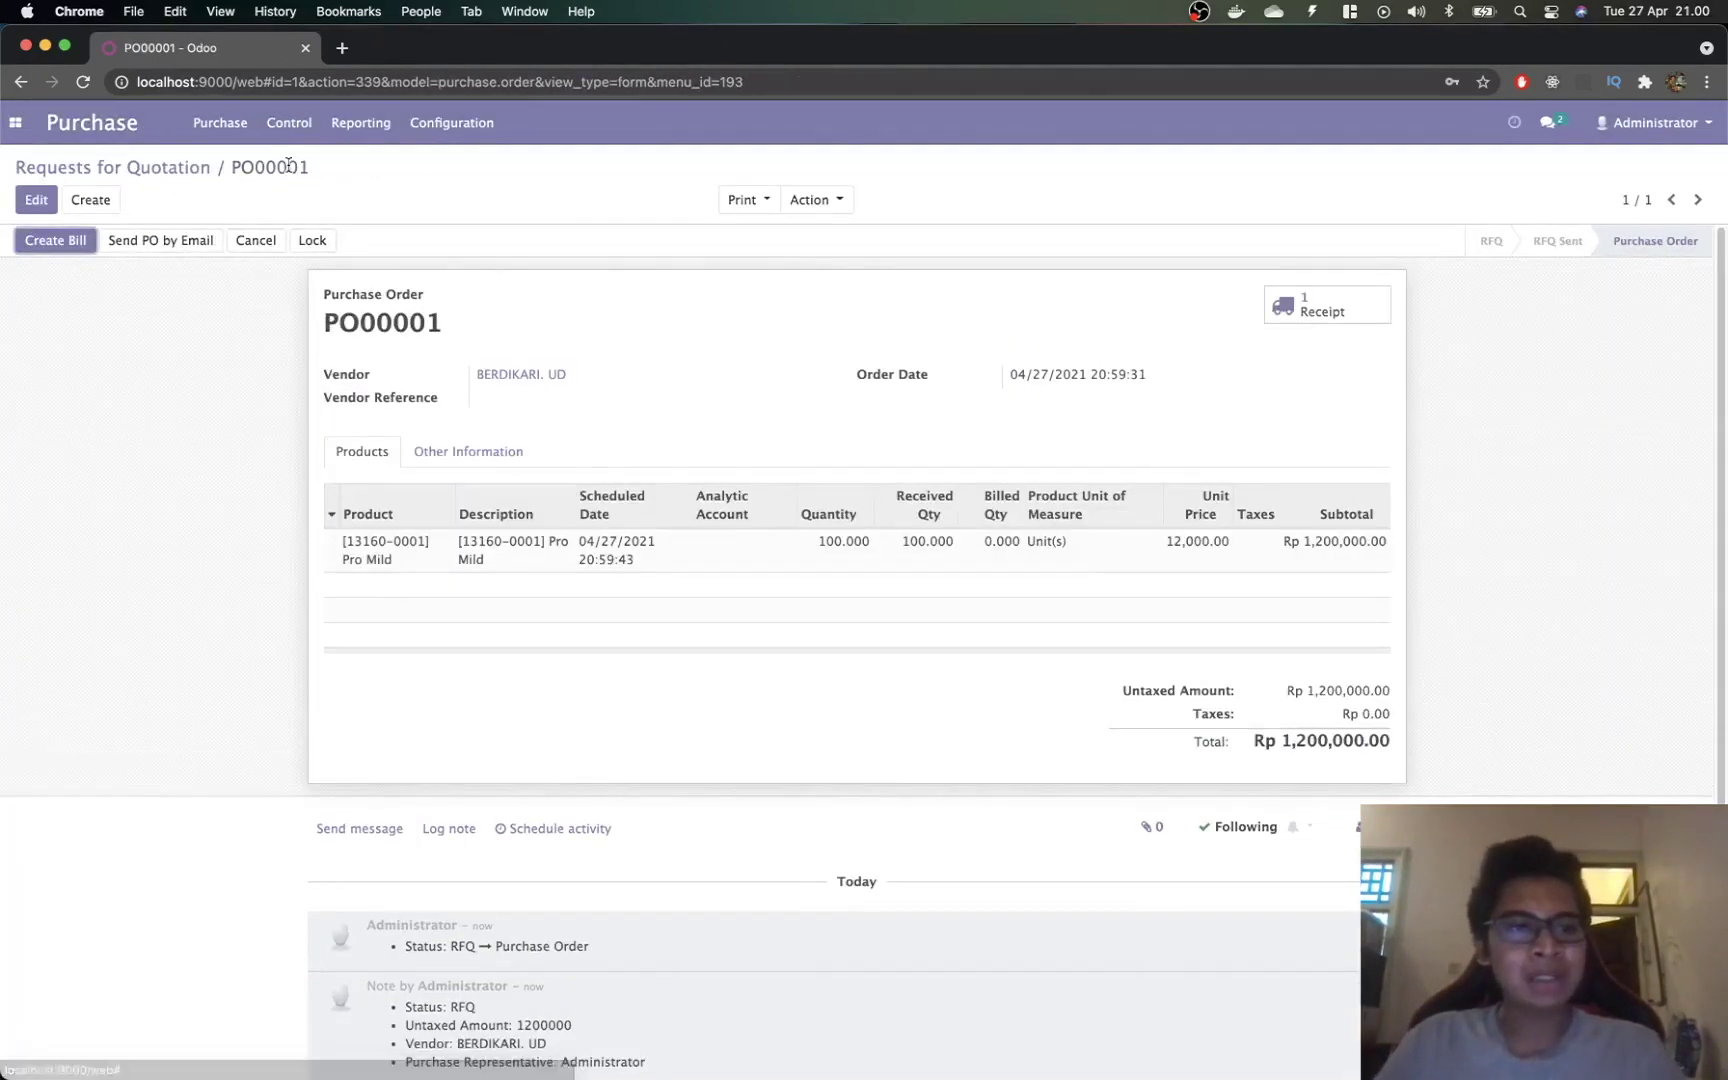
{"action": "left_click", "coordinate": [76, 248]}
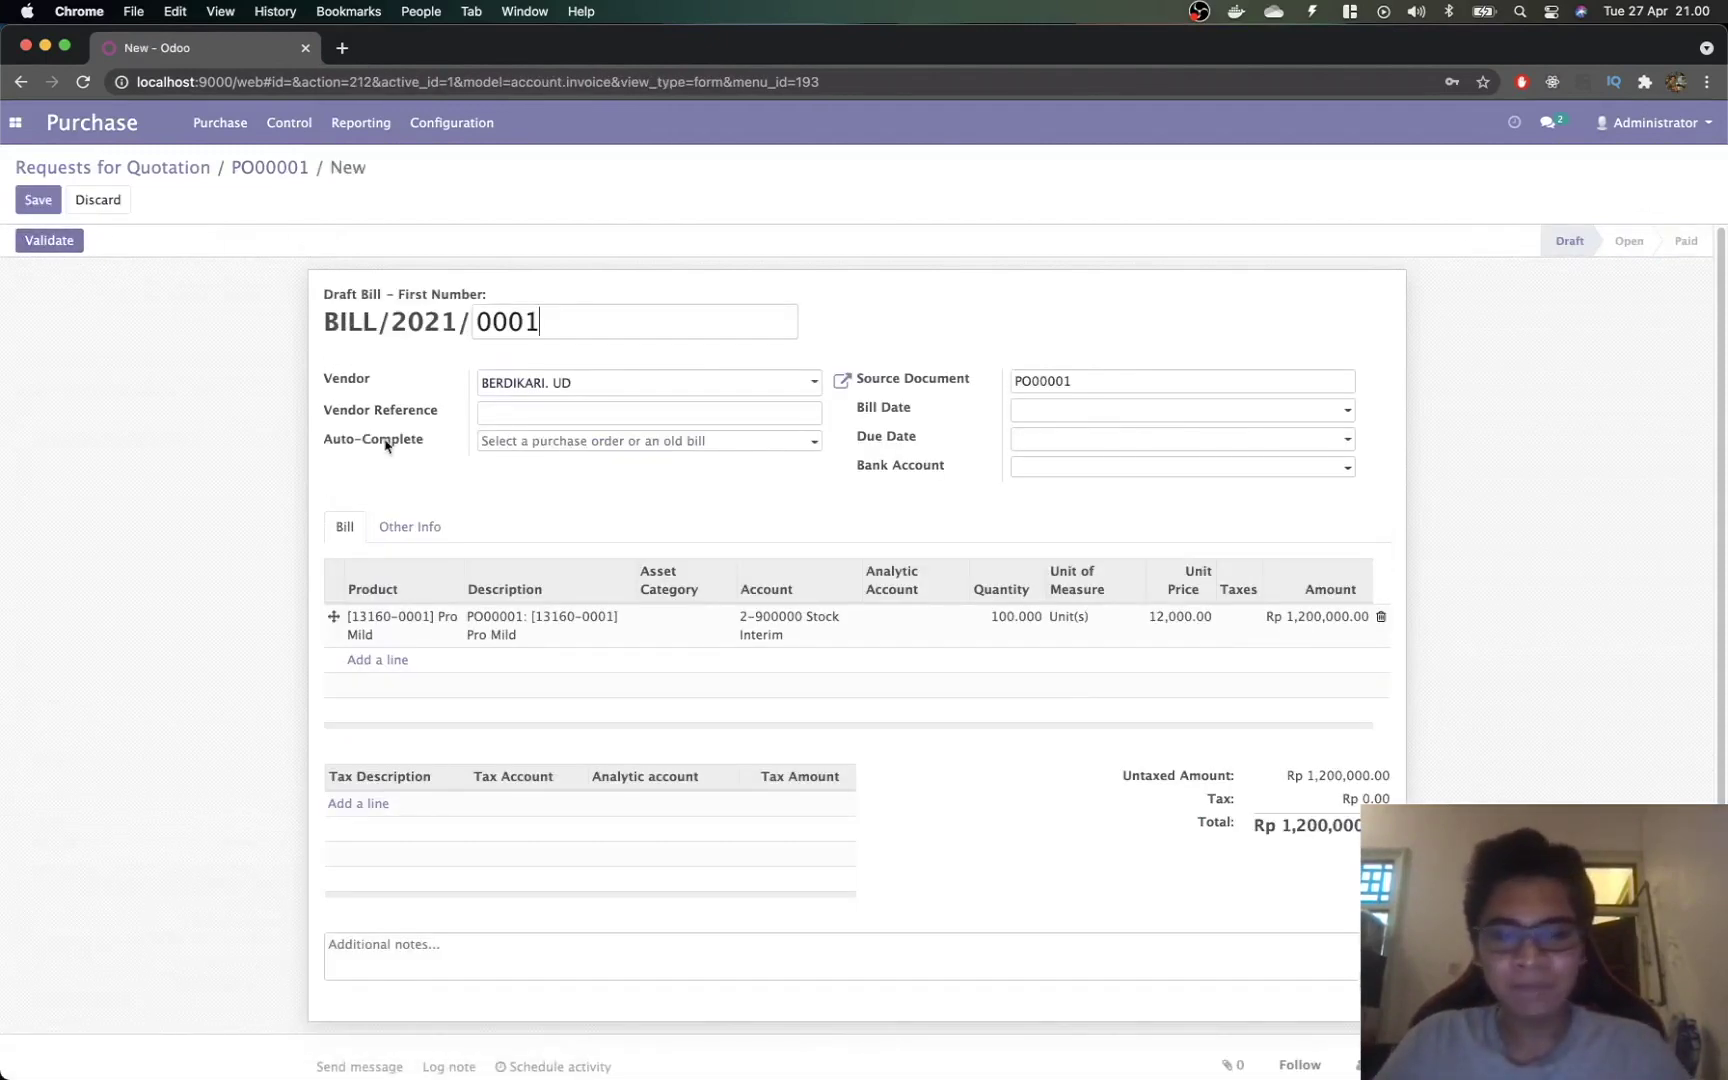
{"action": "left_click", "coordinate": [62, 241]}
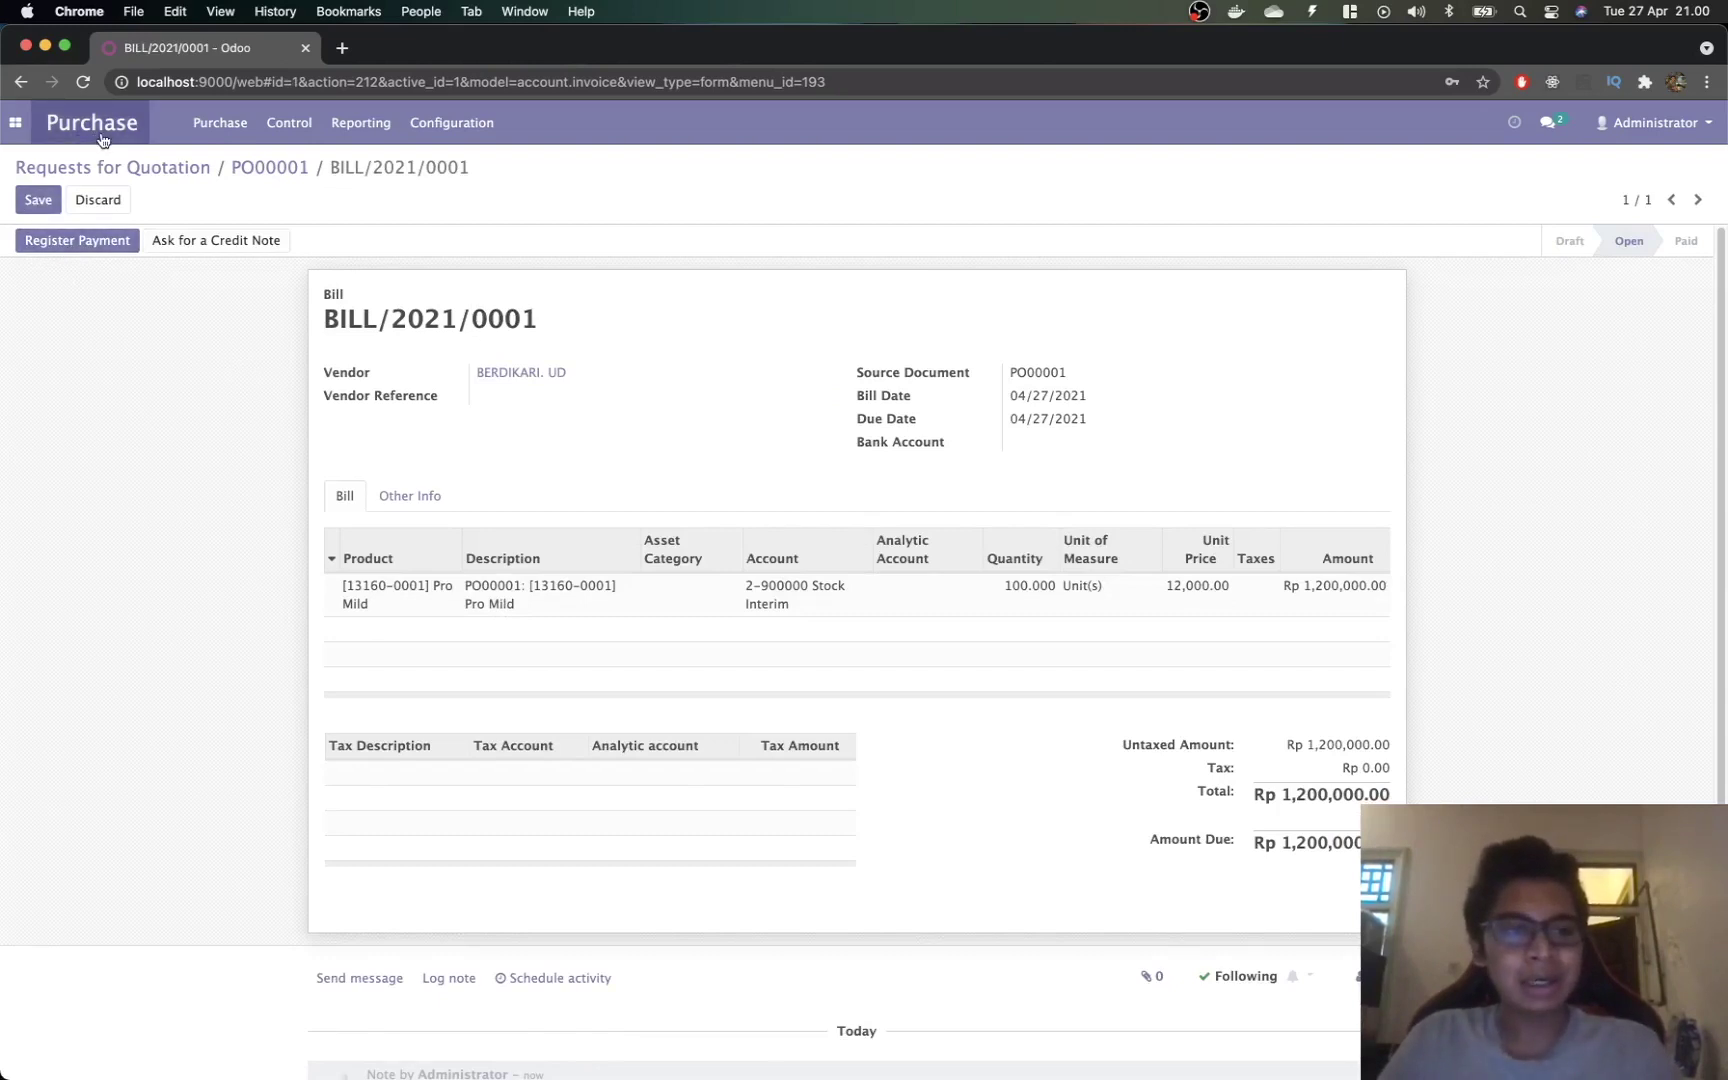
Step: Open the BERDIKARI. UD bill BILL/2021/0001 from the vendor bills in the Accounting app
{"action": "left_click", "coordinate": [15, 122]}
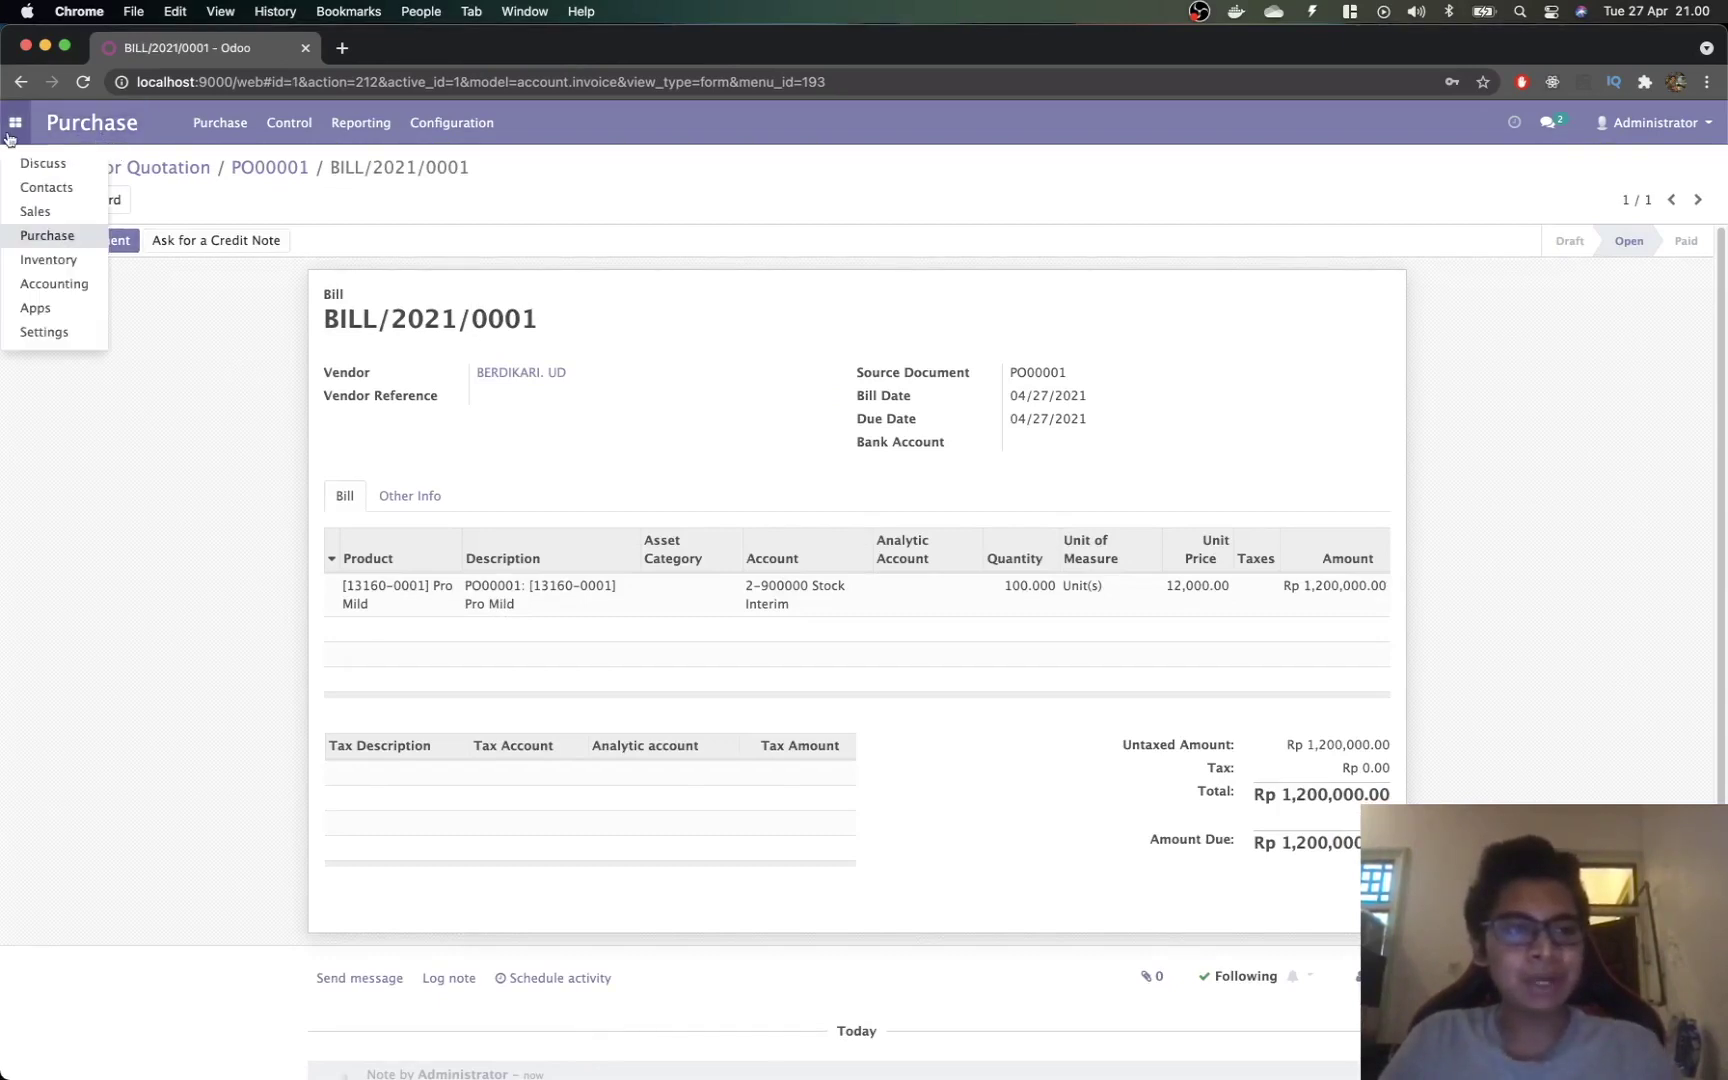
{"action": "left_click", "coordinate": [78, 307]}
{"action": "left_click", "coordinate": [401, 122]}
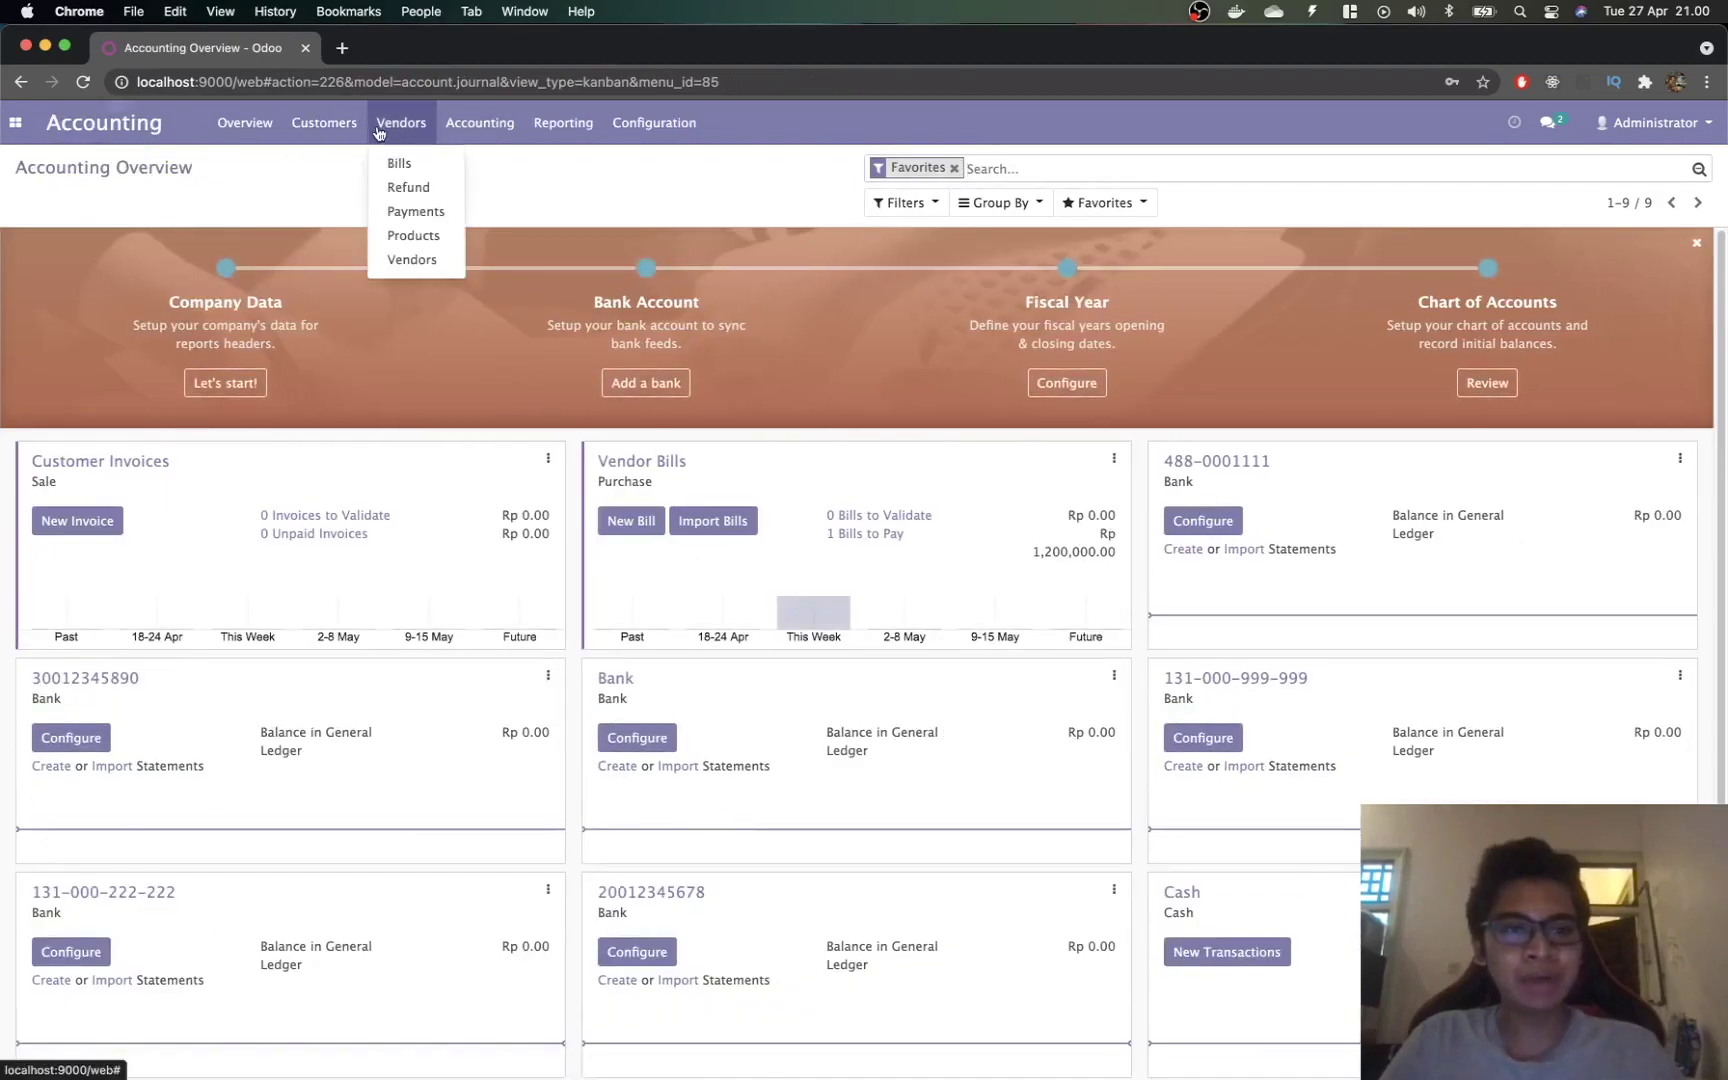
{"action": "left_click", "coordinate": [398, 165]}
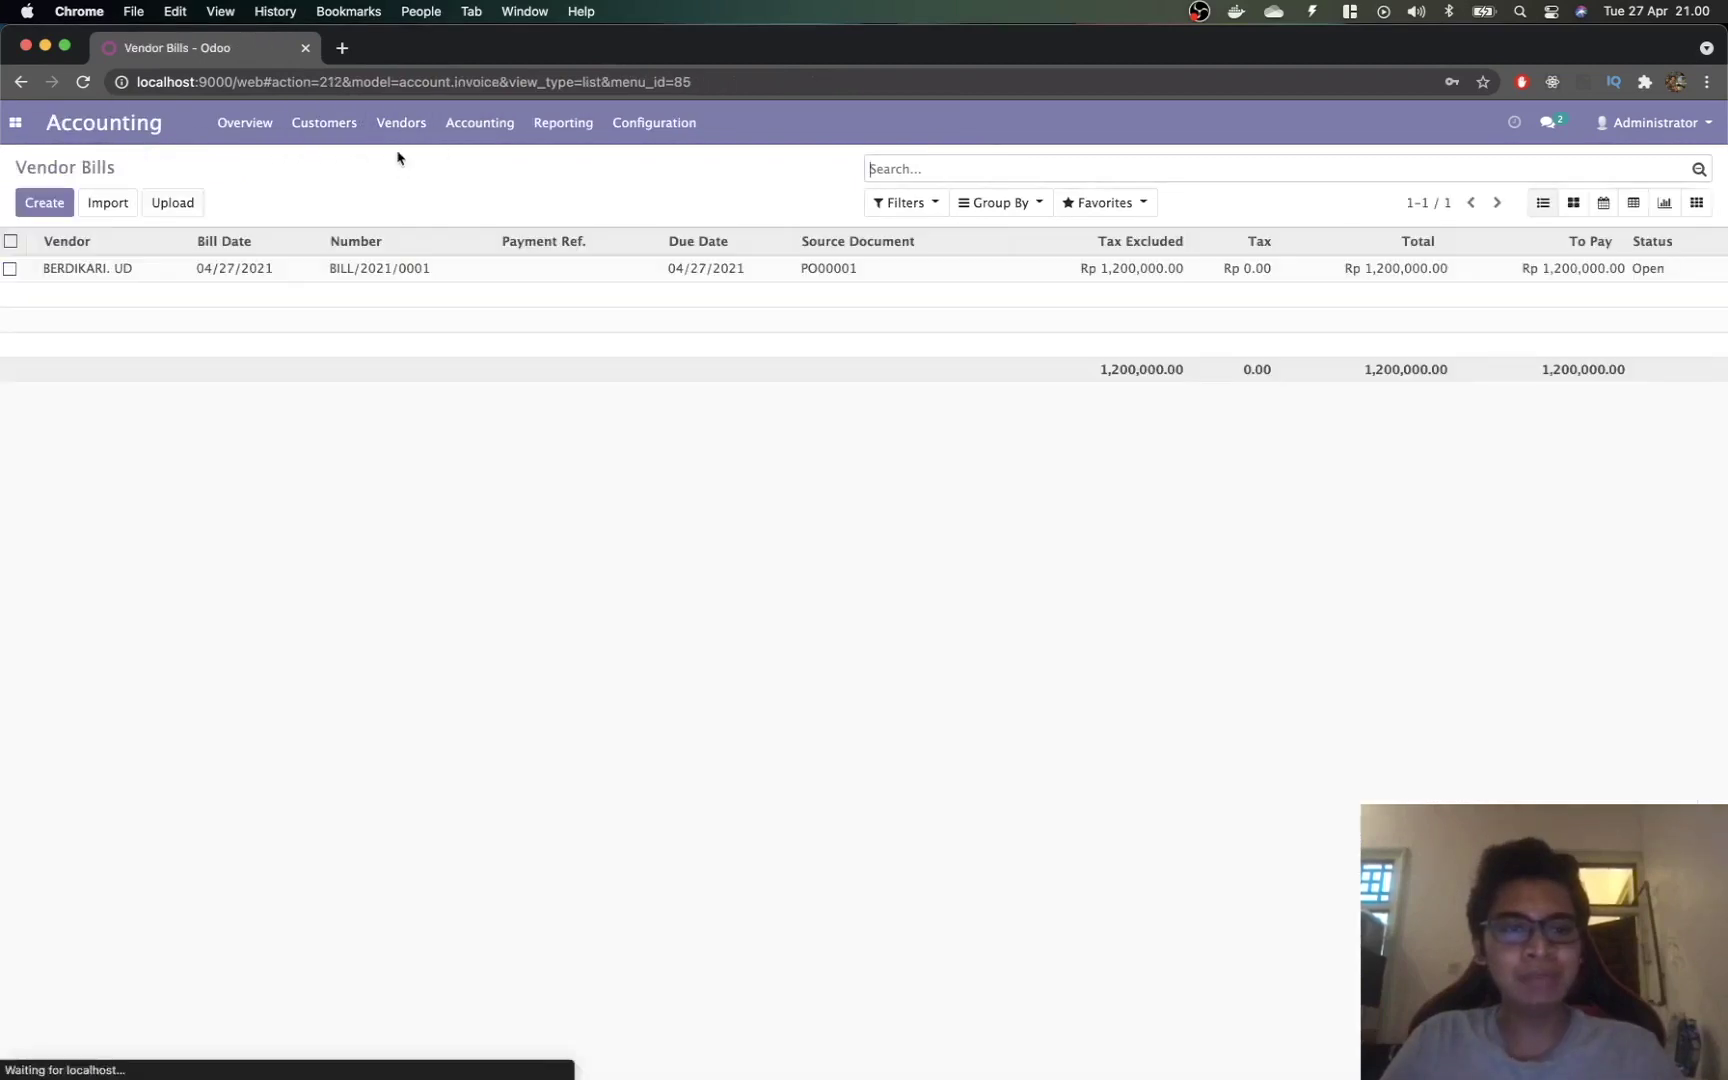
{"action": "left_click", "coordinate": [384, 271]}
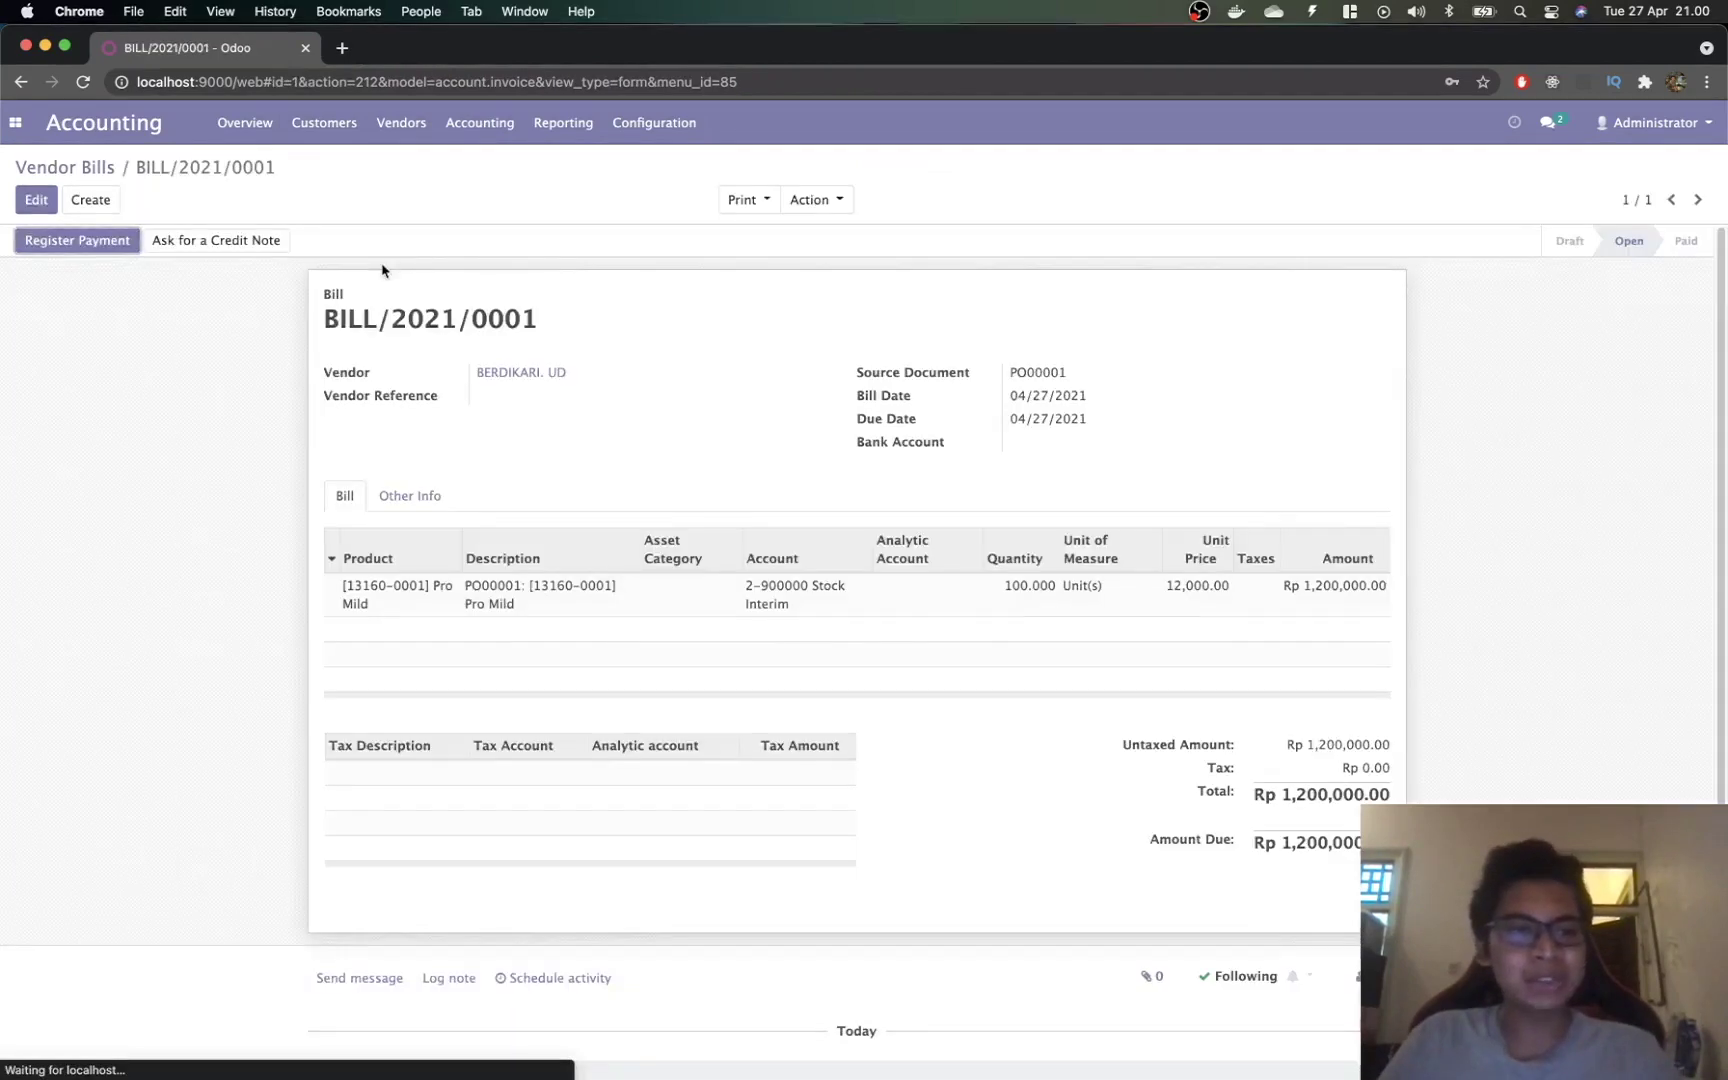
Step: Start registering a payment for the bill and choose the payment journal listed directly below Bank (IDR)
{"action": "left_click", "coordinate": [118, 243]}
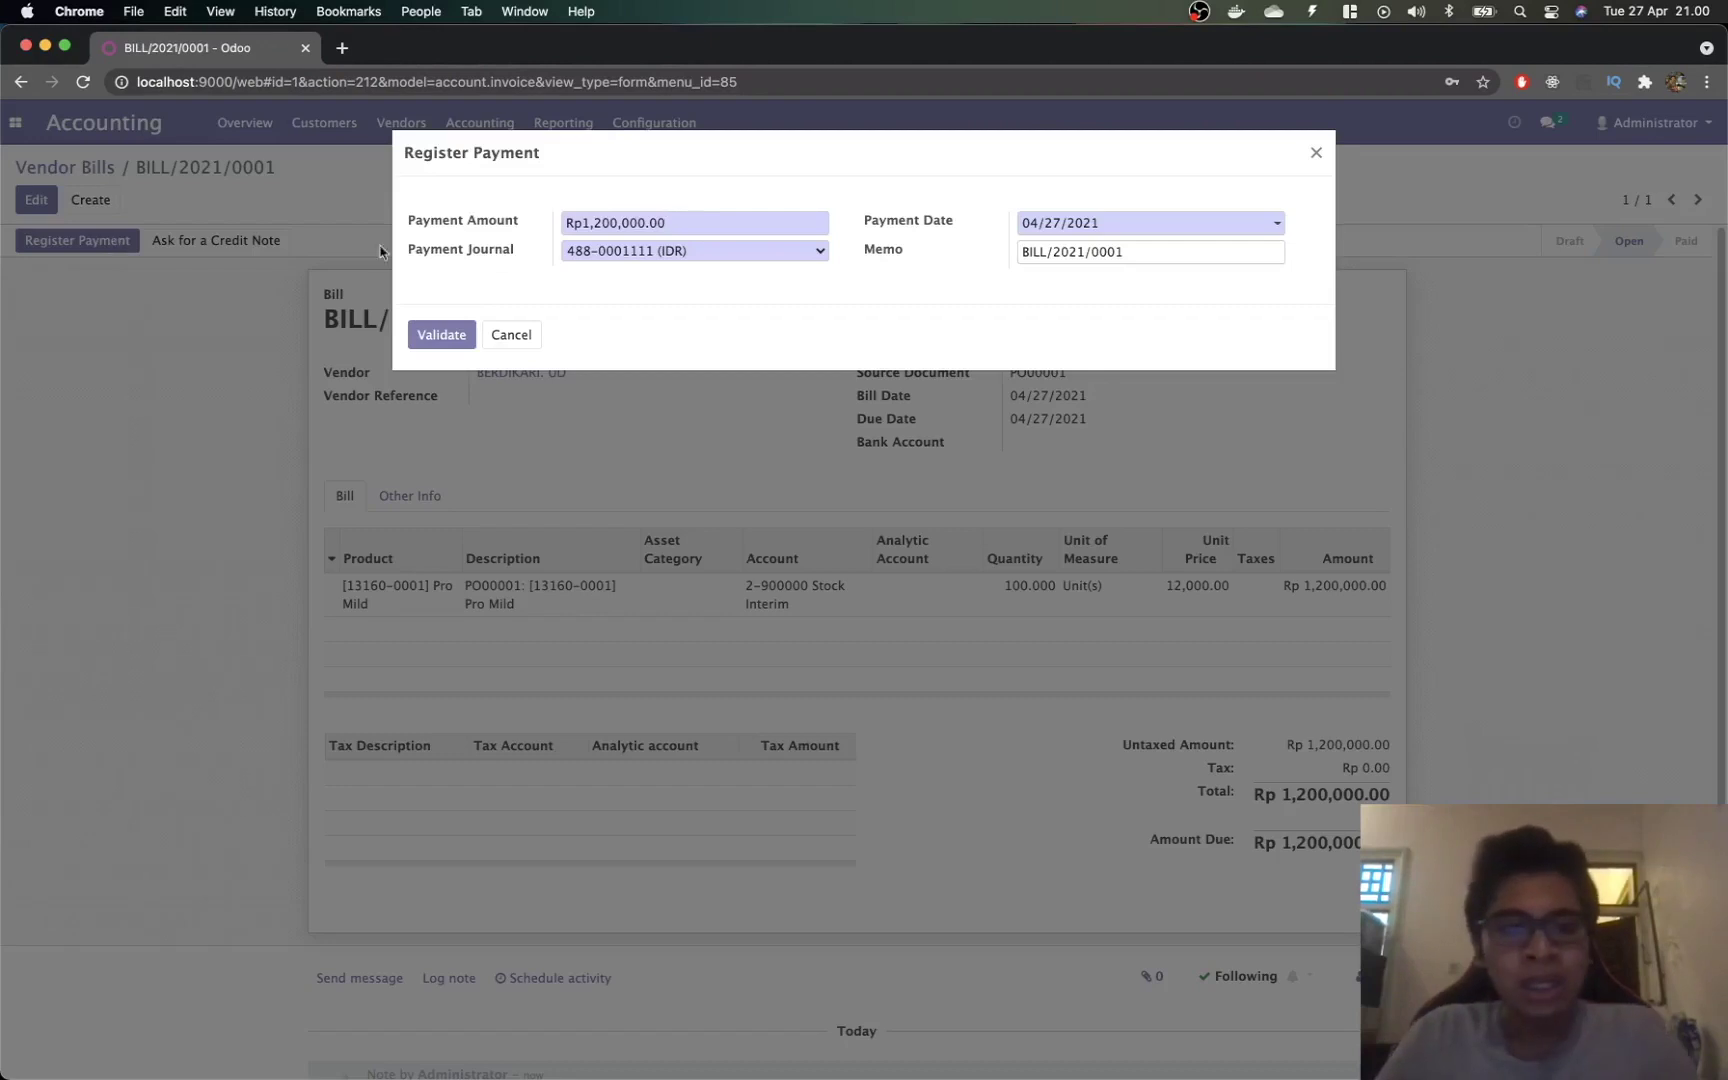
{"action": "left_click", "coordinate": [786, 261]}
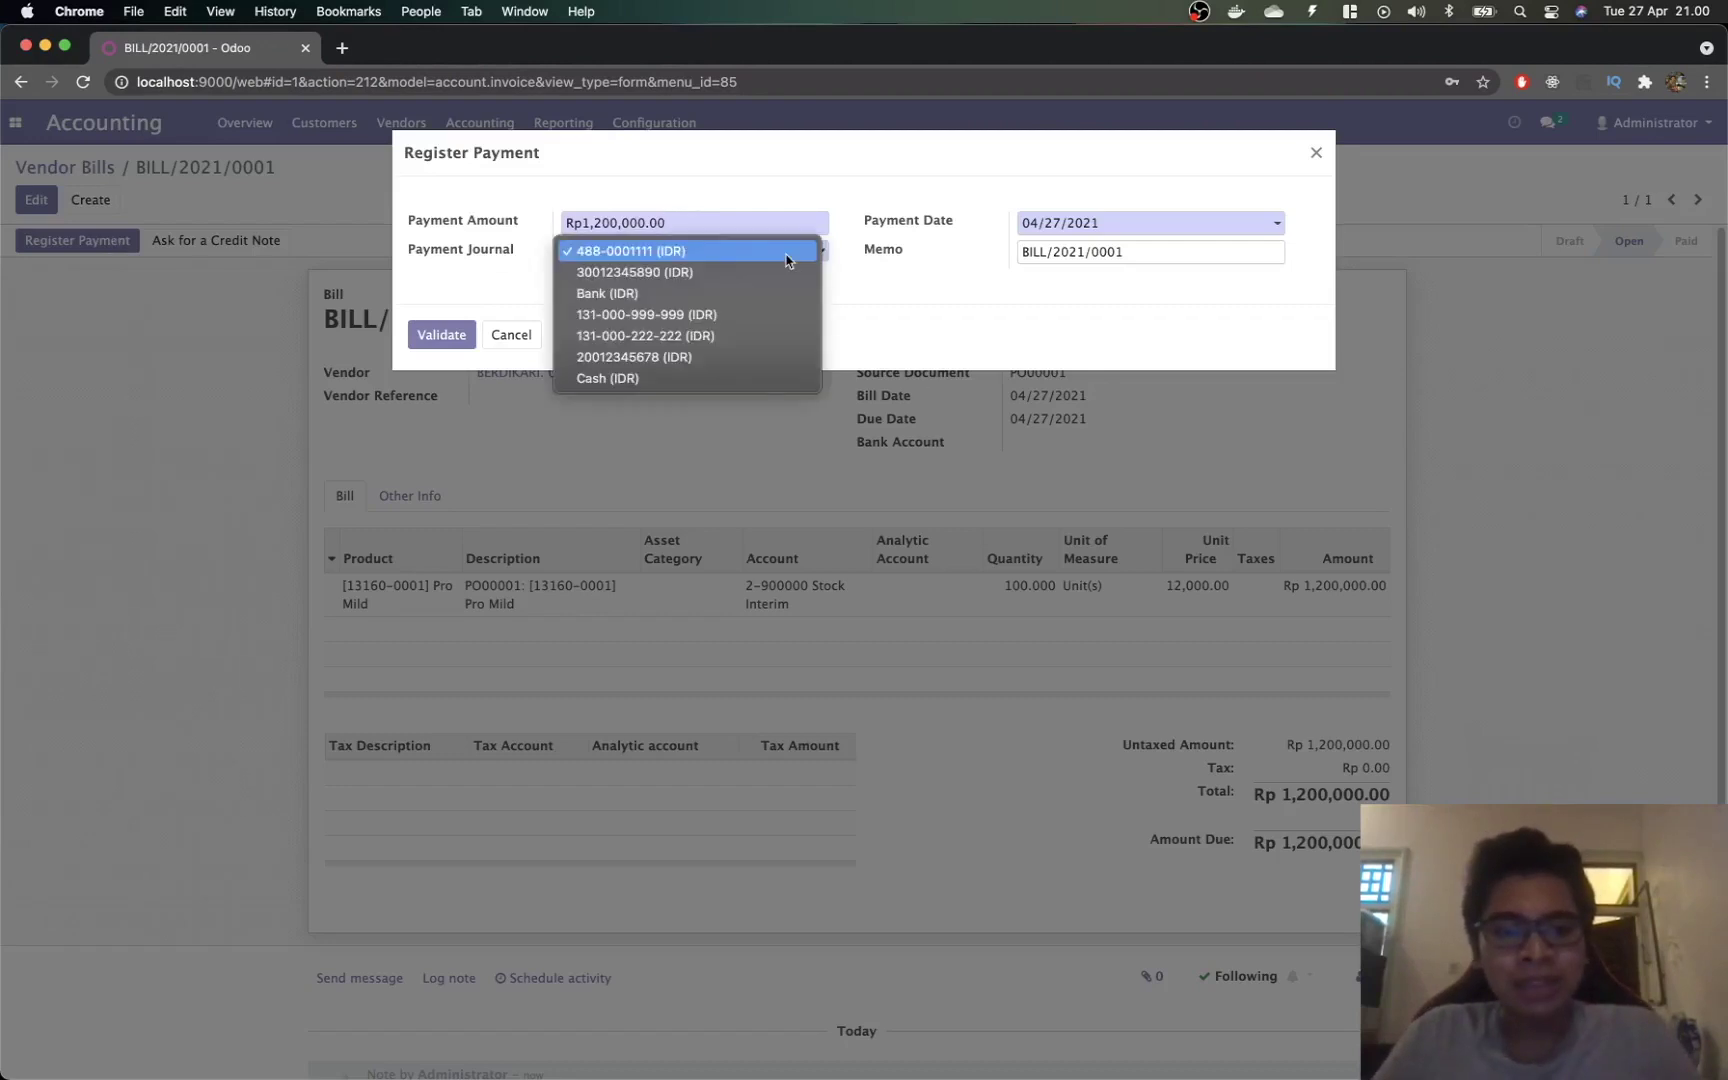
{"action": "left_click", "coordinate": [786, 261]}
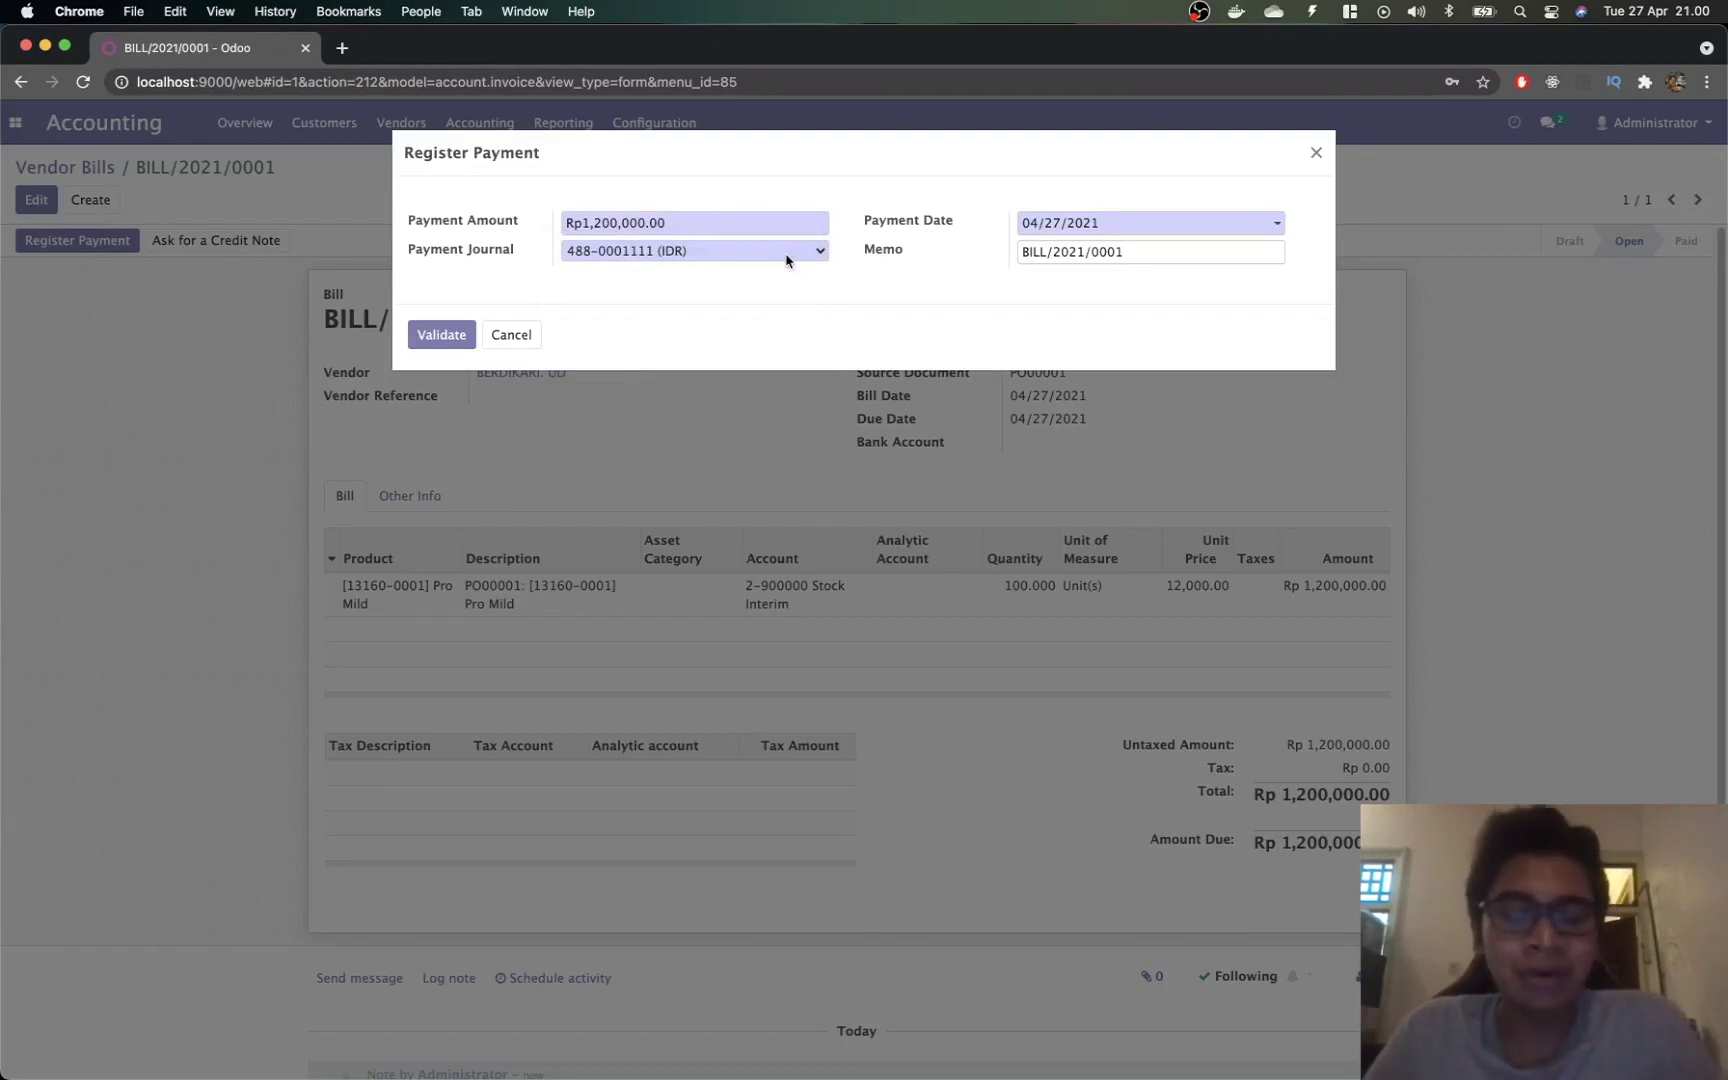
{"action": "left_click", "coordinate": [786, 261]}
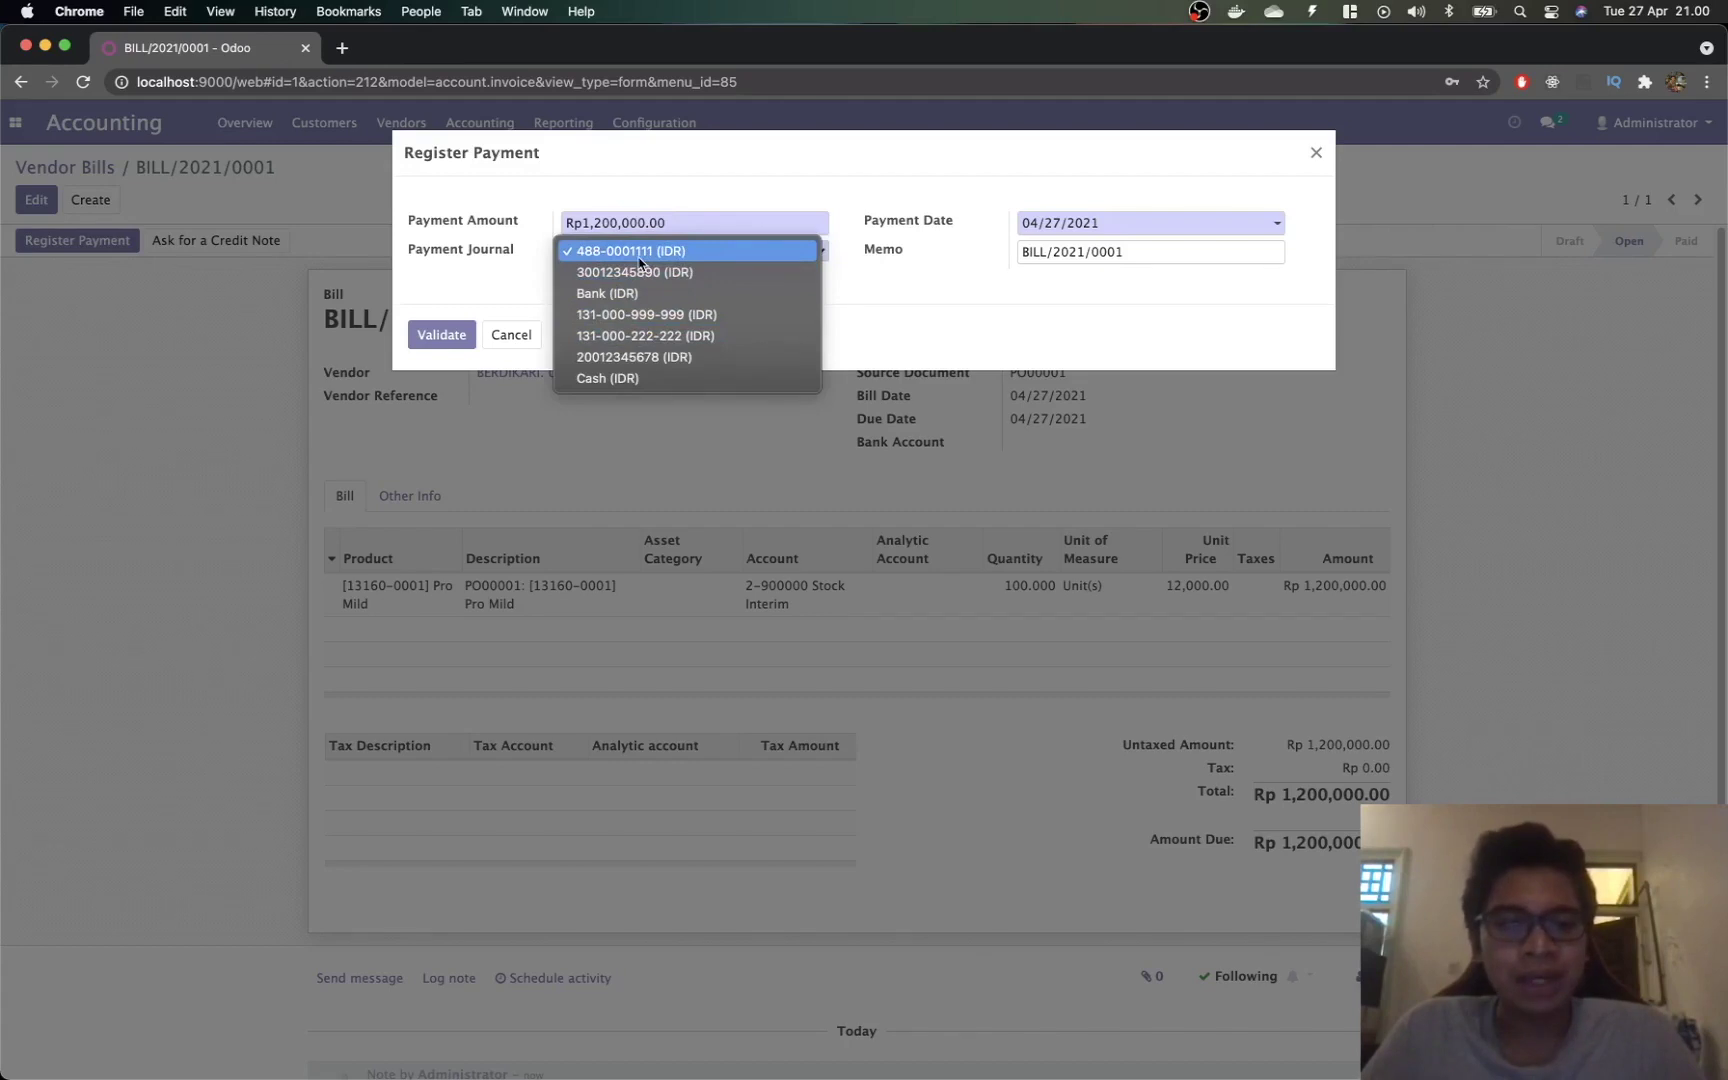
{"action": "left_click", "coordinate": [662, 314]}
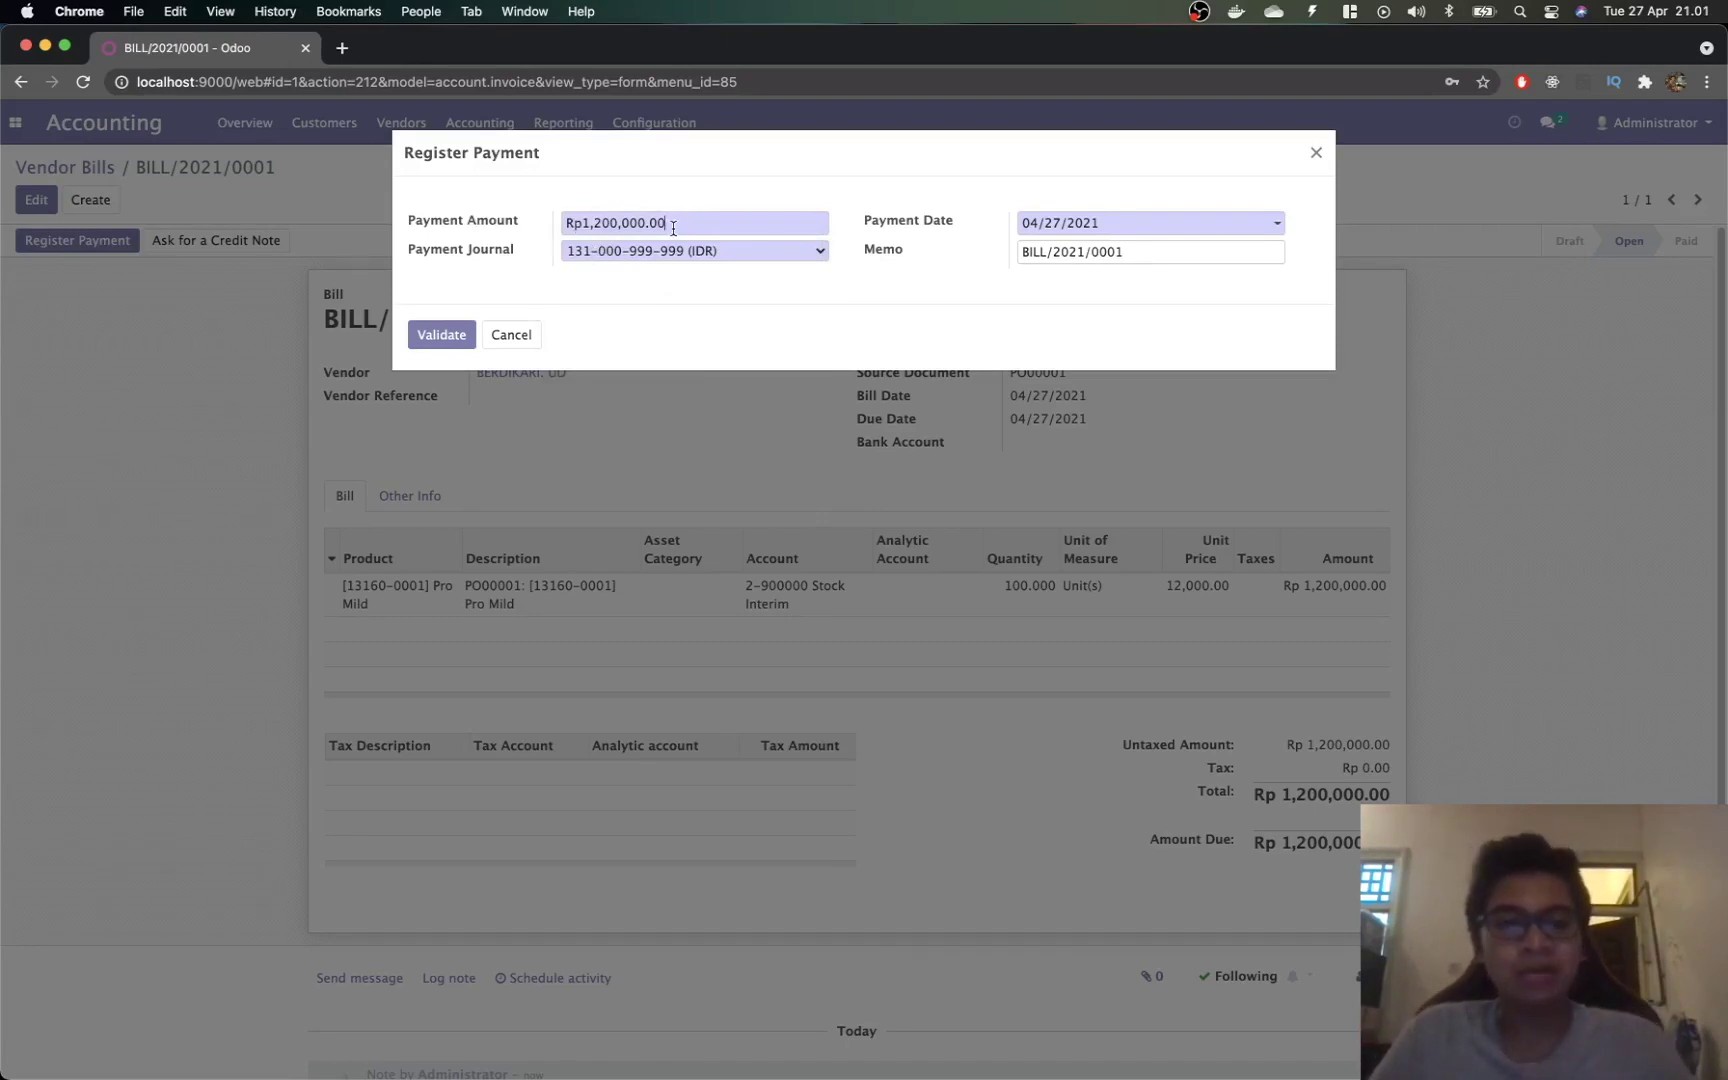
Step: Try a partial payment of 600000, set the difference to Mark invoice as fully paid, view the posting accounts, and restore Keep open
{"action": "left_click_drag", "start_coordinate": [673, 227], "coordinate": [451, 236]}
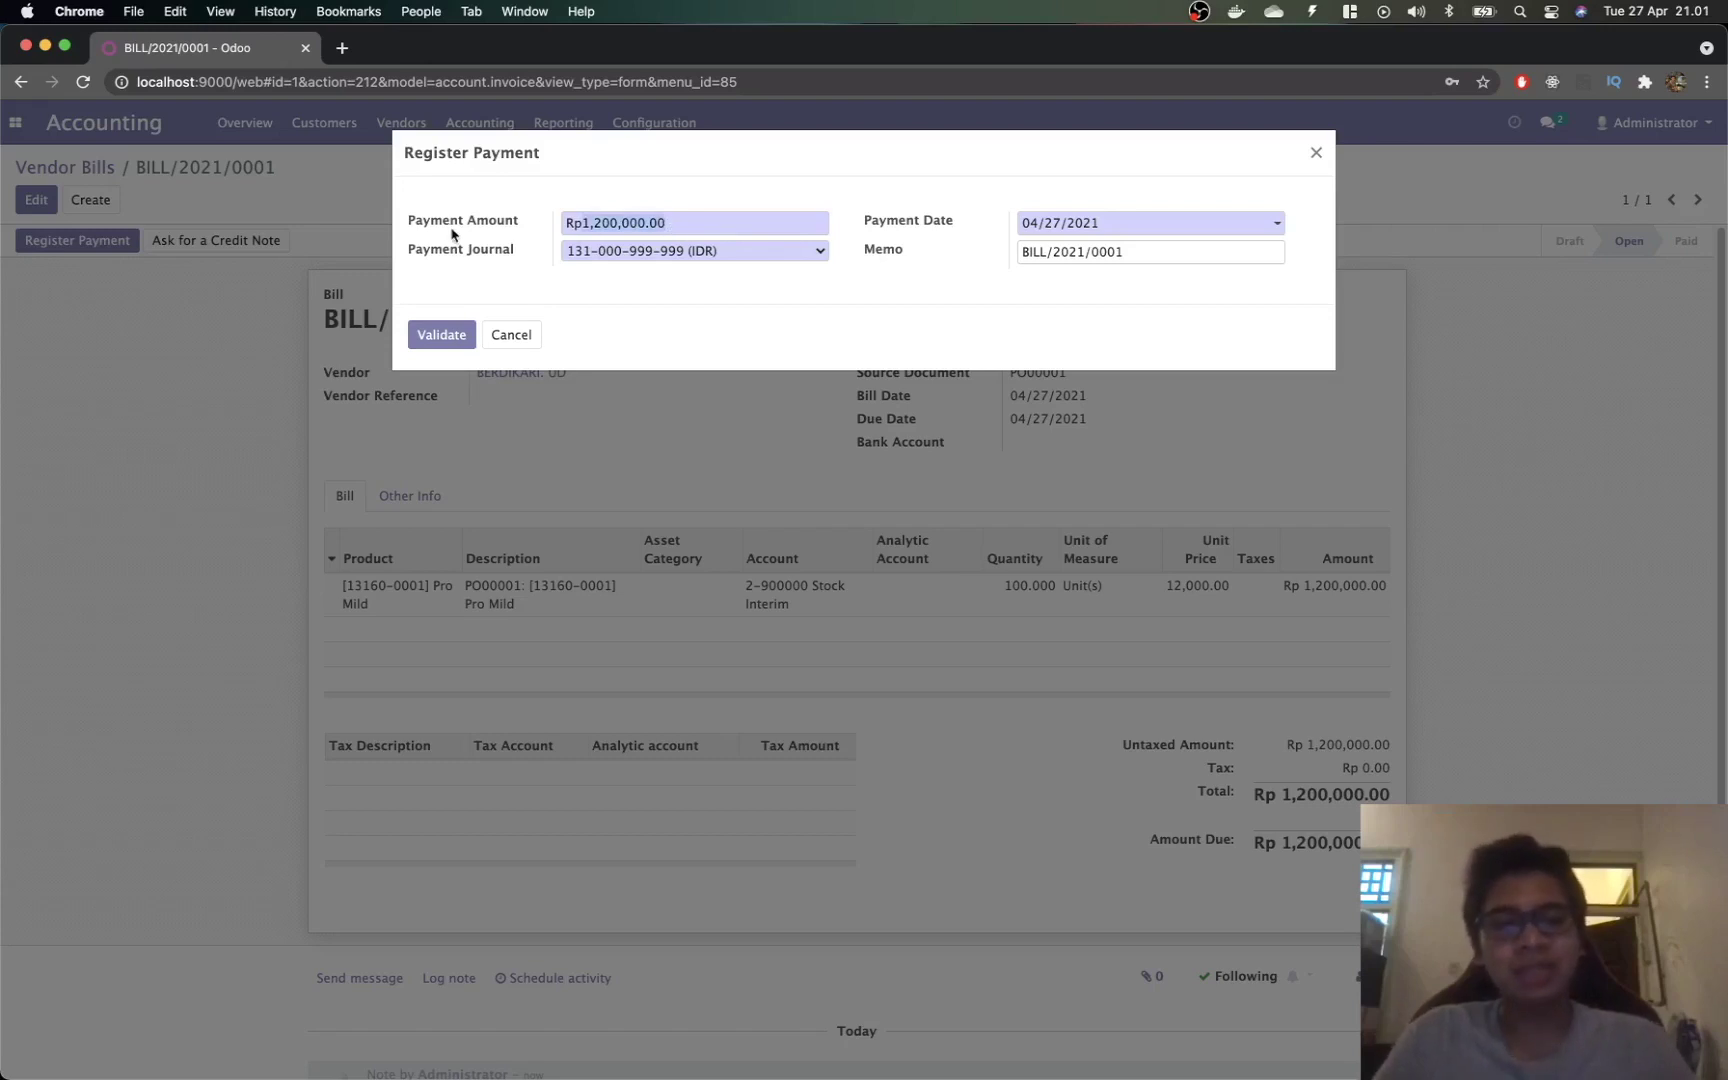
{"action": "type", "text": "600000"}
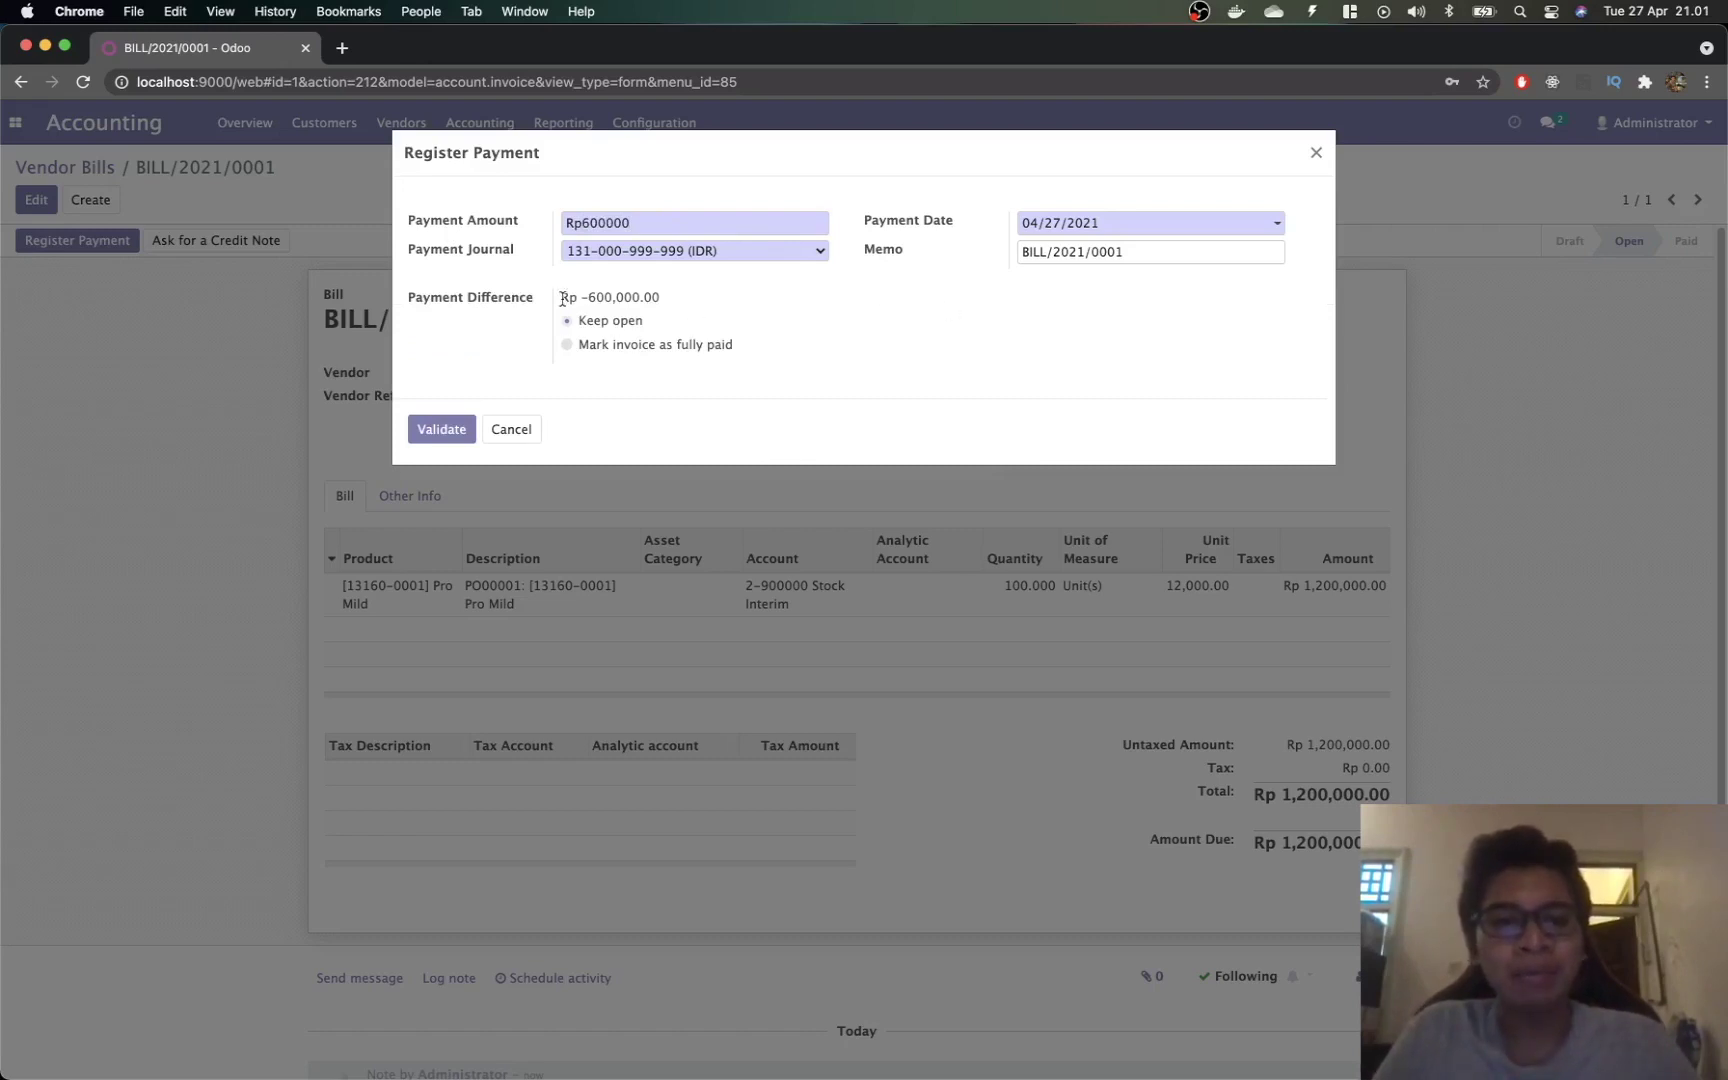
{"action": "left_click_drag", "start_coordinate": [565, 301], "coordinate": [664, 305]}
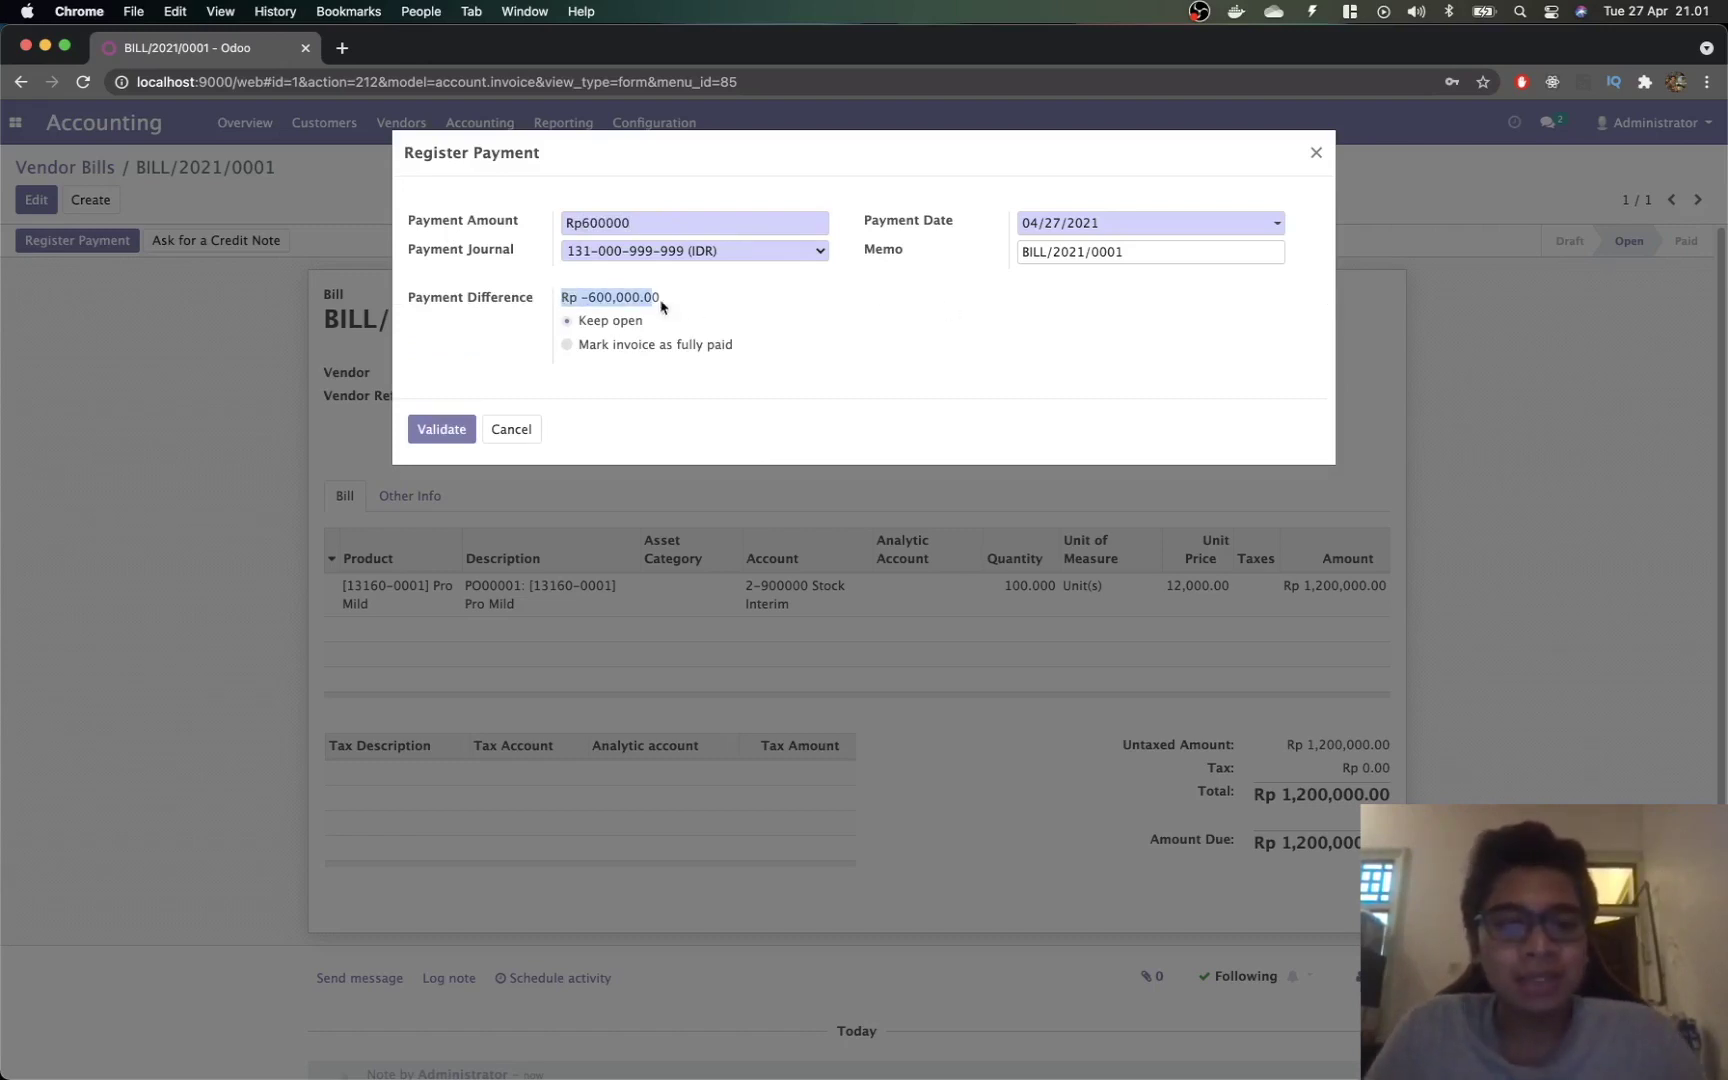
{"action": "left_click", "coordinate": [697, 308]}
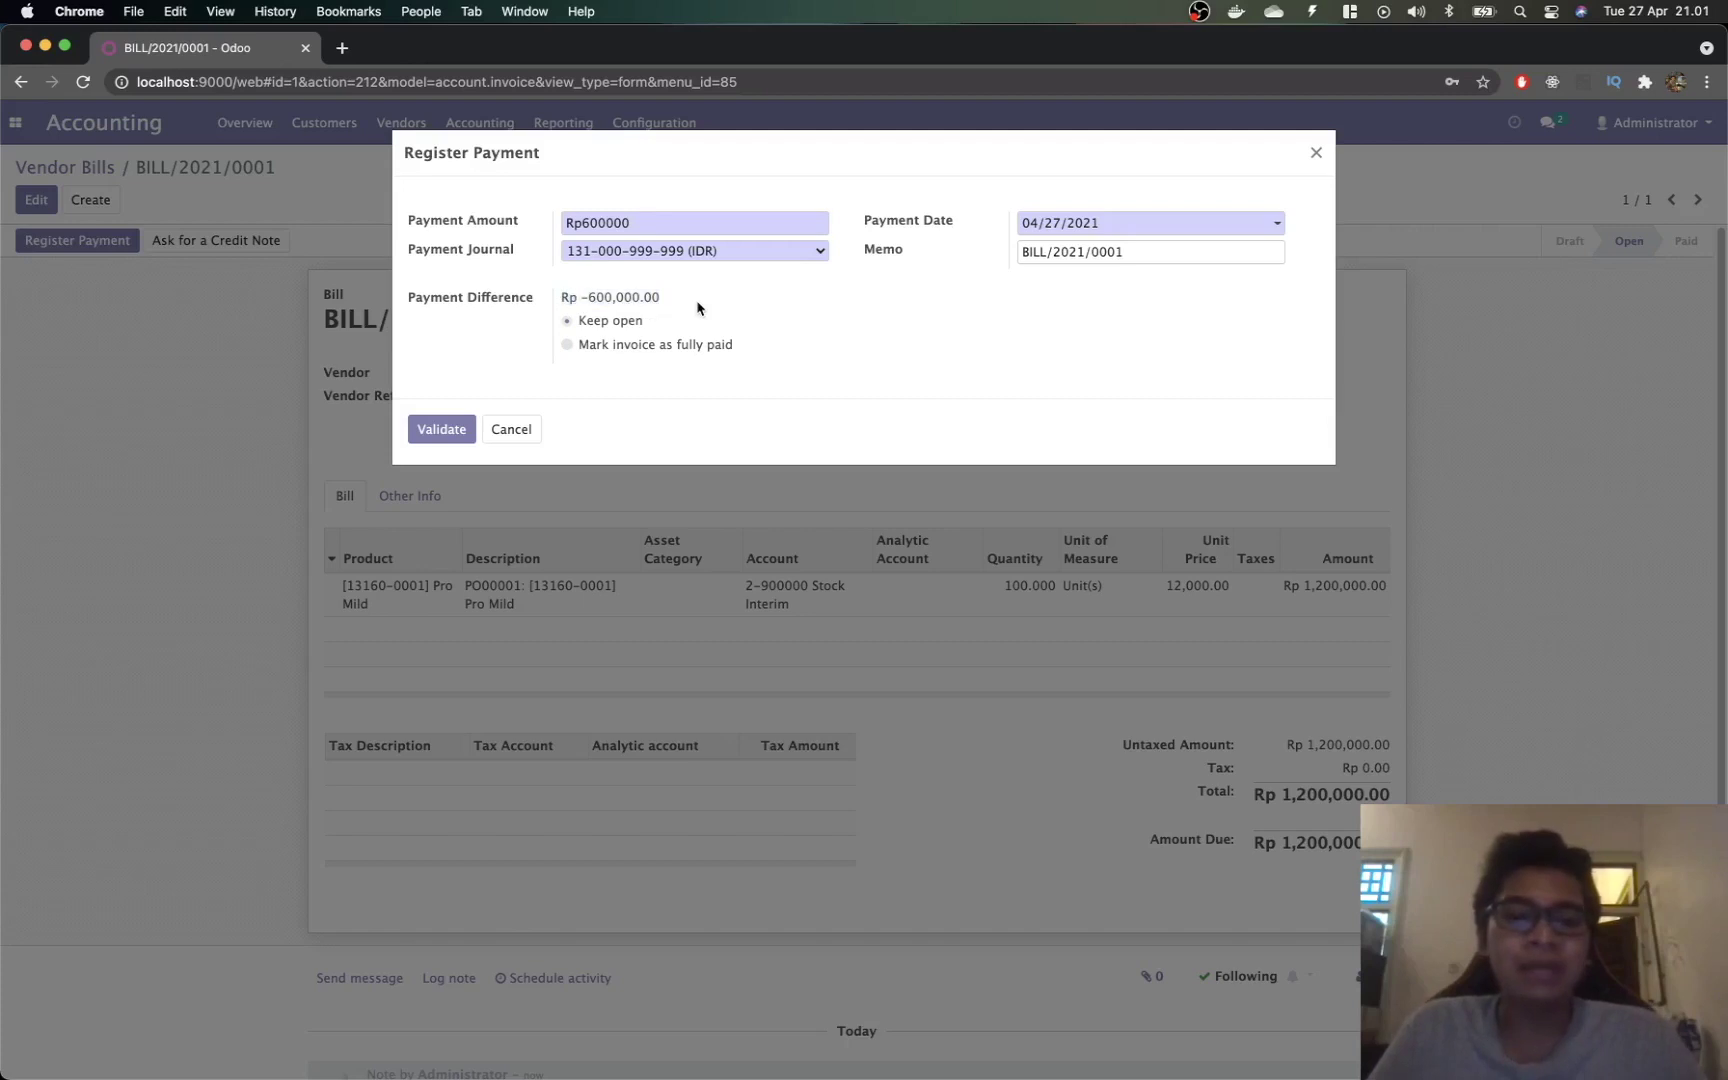
{"action": "left_click", "coordinate": [673, 351]}
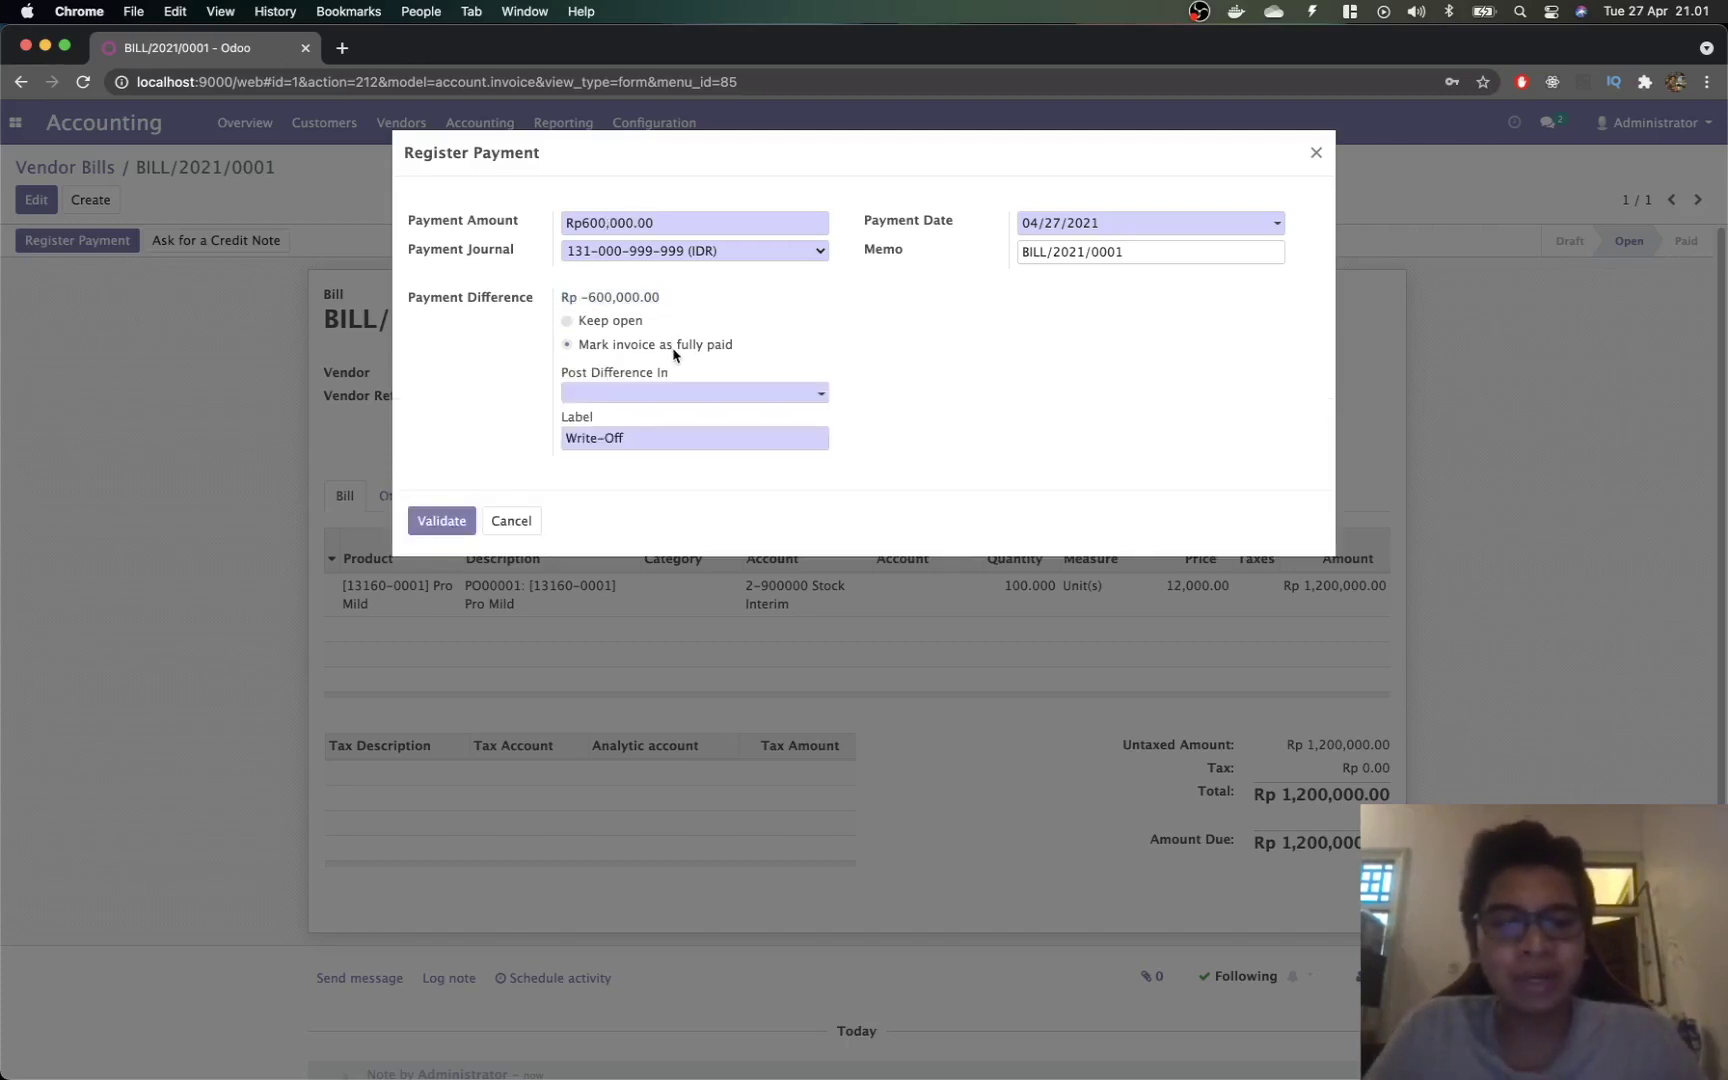
{"action": "left_click", "coordinate": [661, 403]}
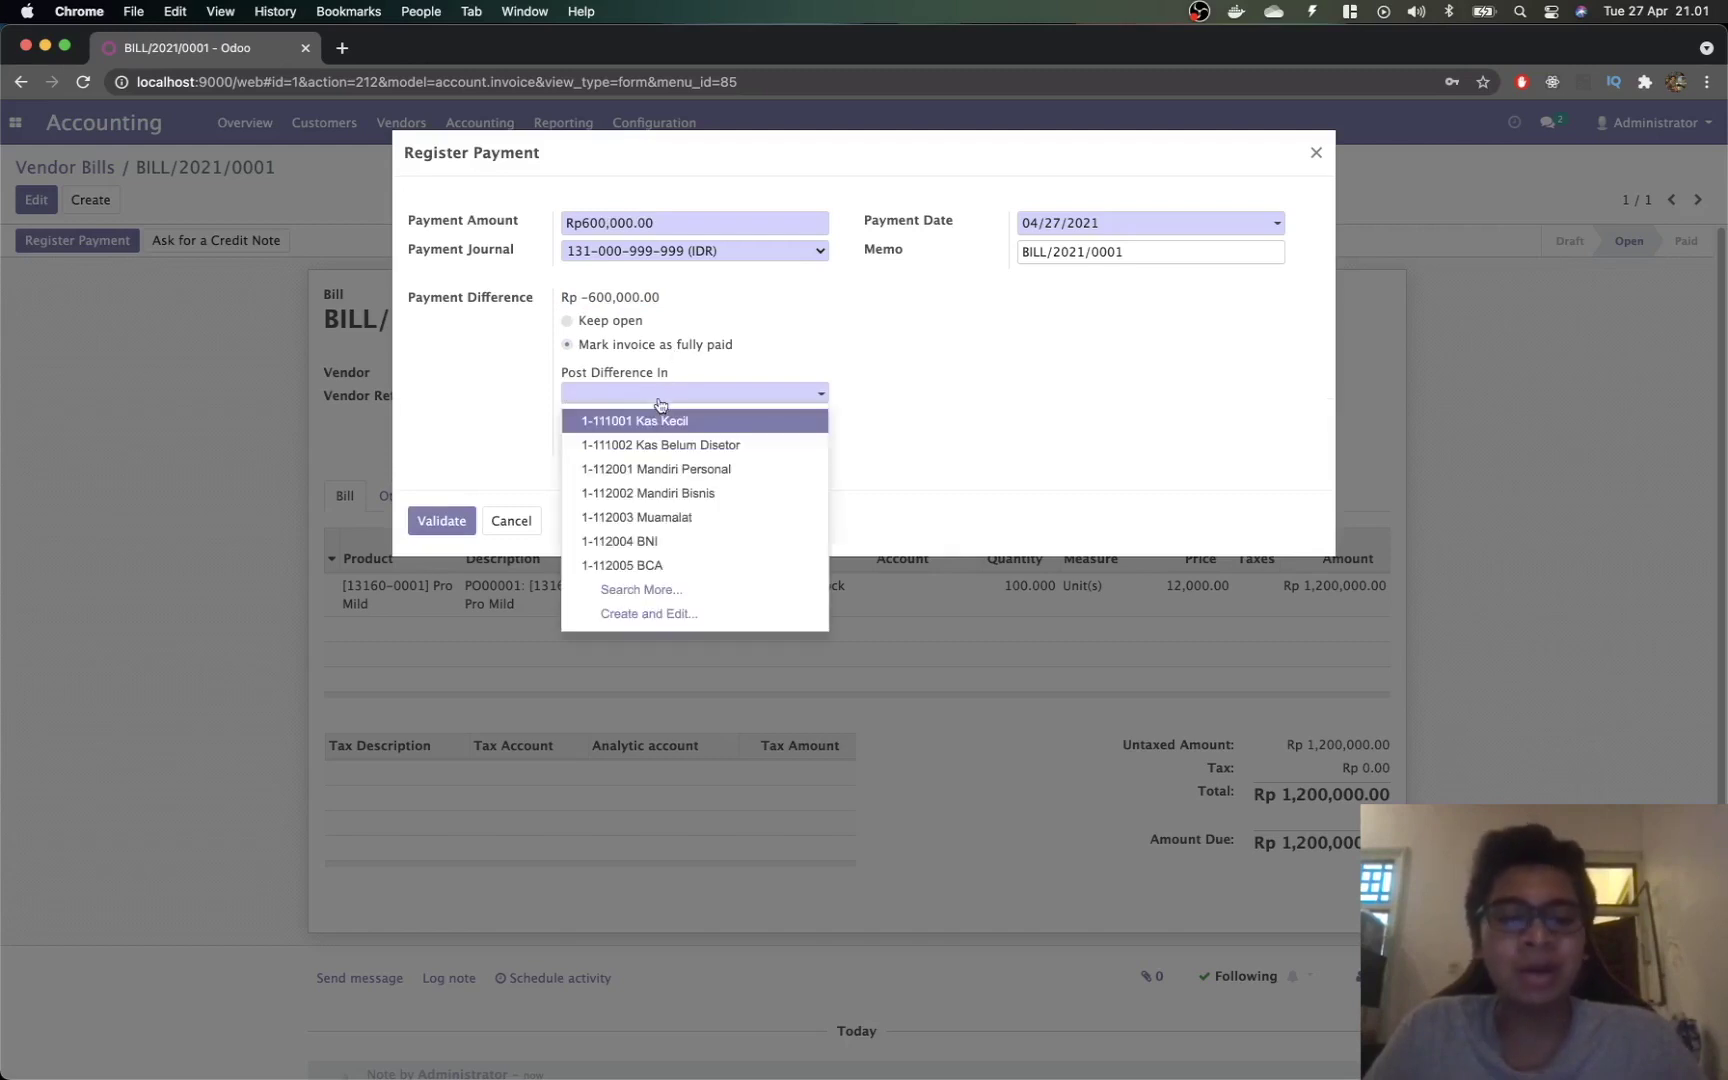
{"action": "left_click", "coordinate": [658, 400]}
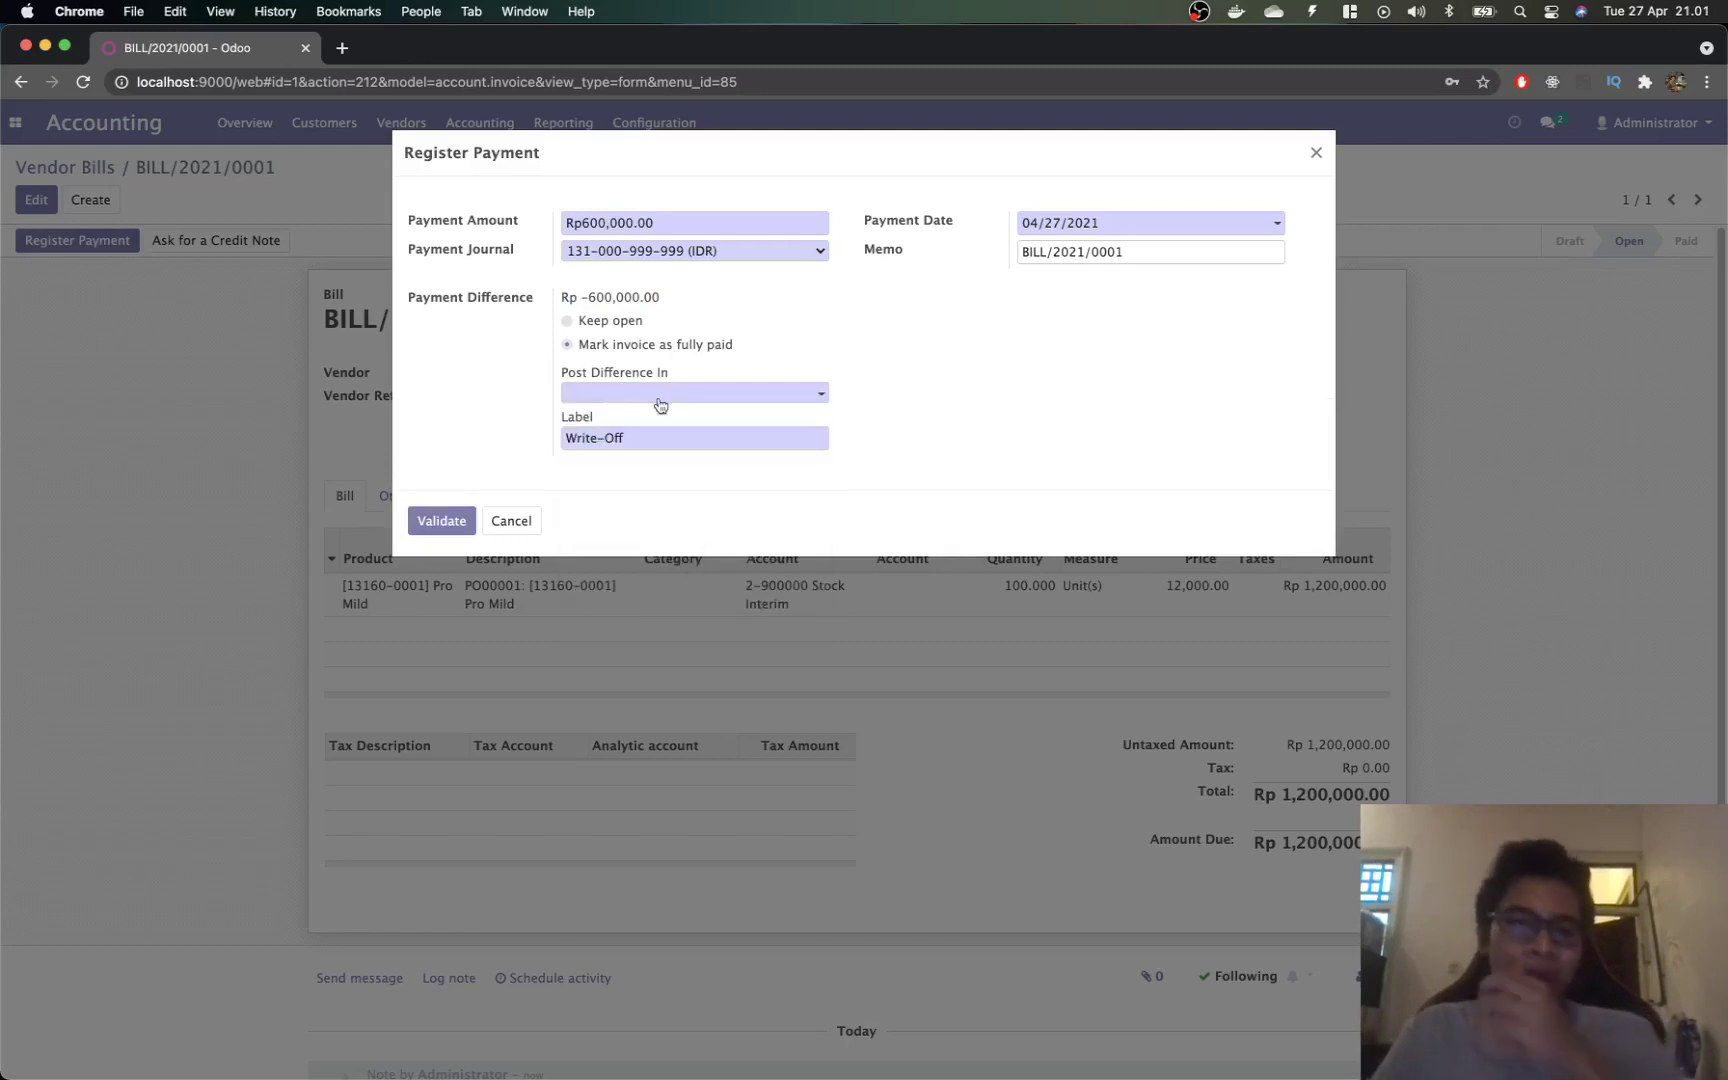
{"action": "left_click", "coordinate": [597, 324]}
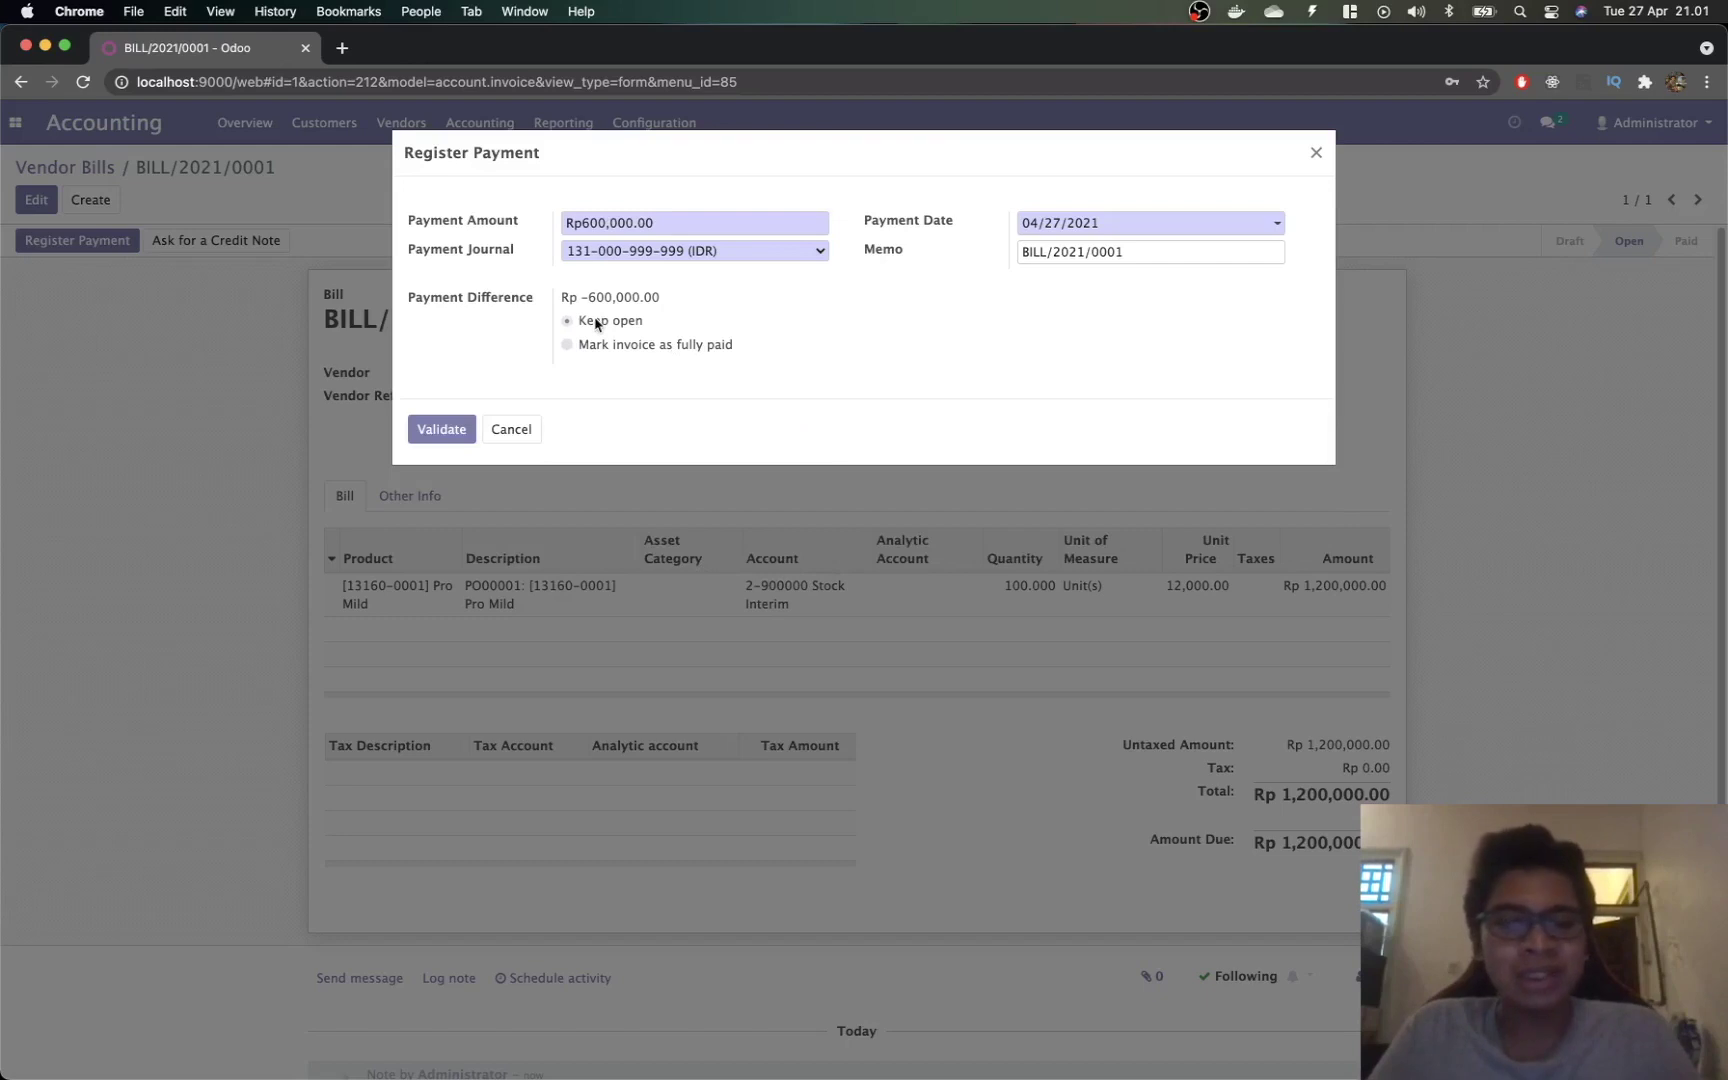
Step: Set the payment amount to 1200000 and try to validate the payment
{"action": "left_click", "coordinate": [452, 222]}
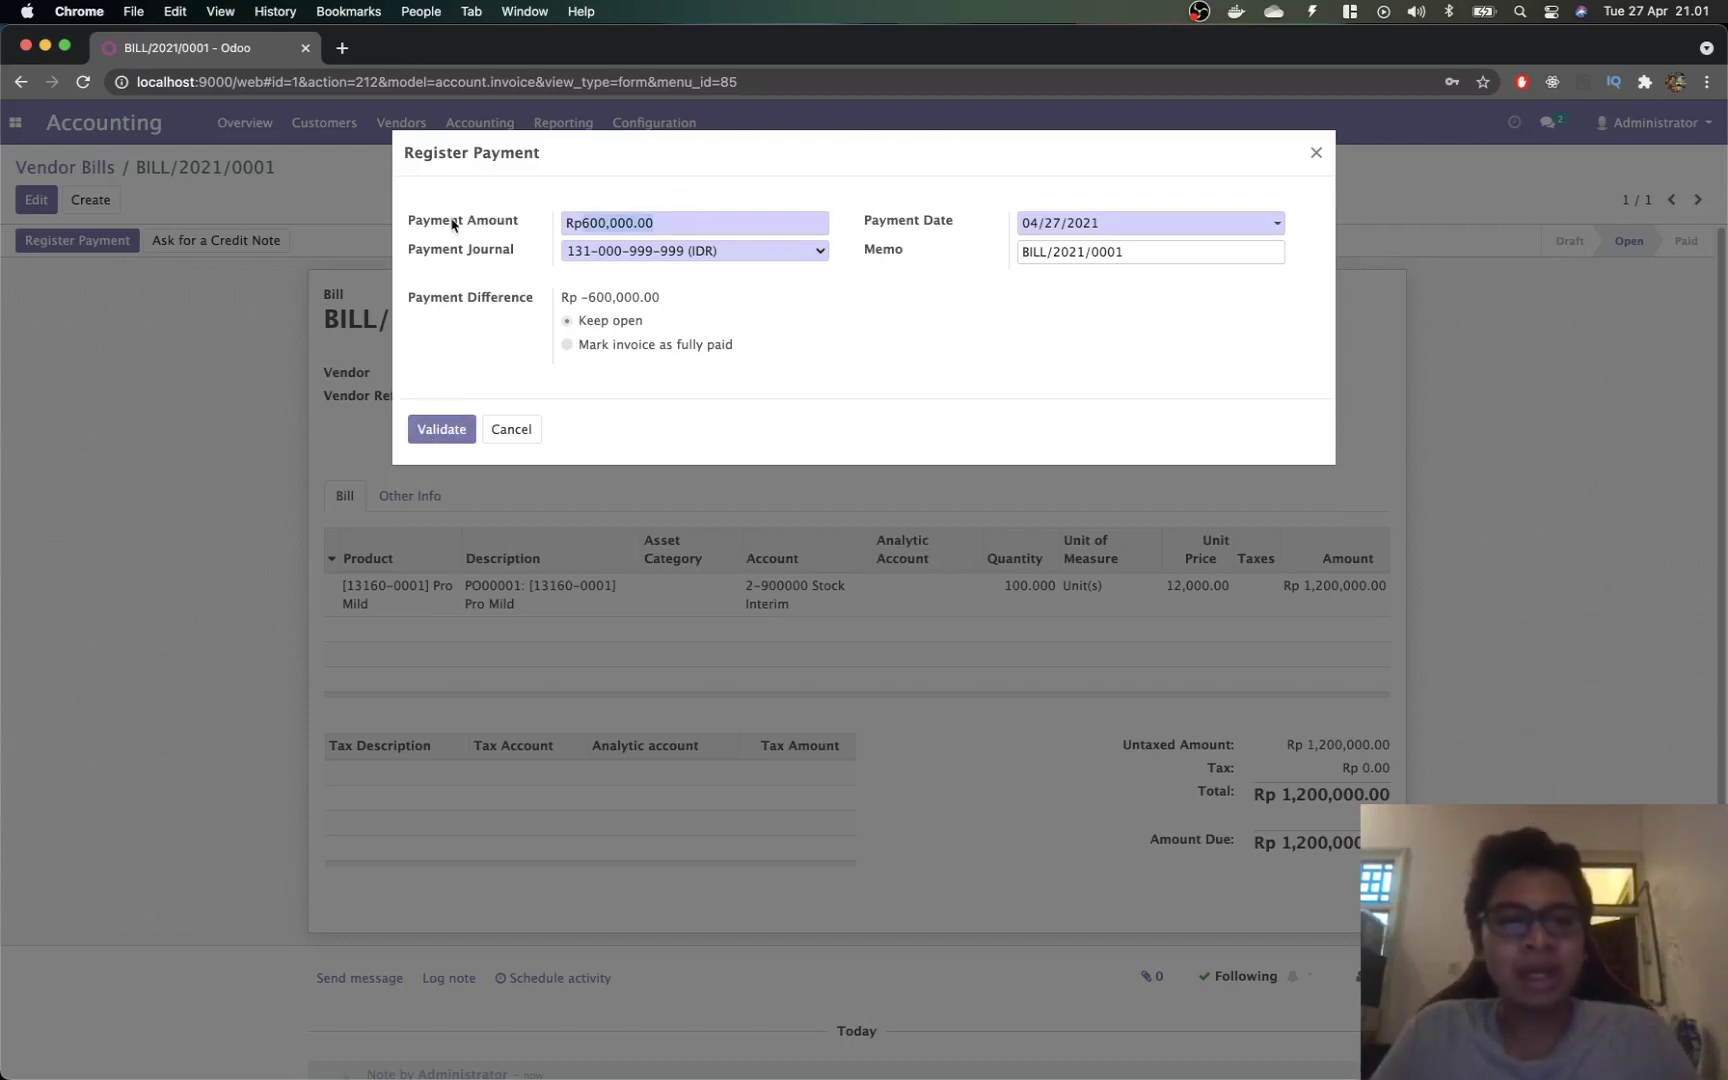
{"action": "type", "text": "1200000"}
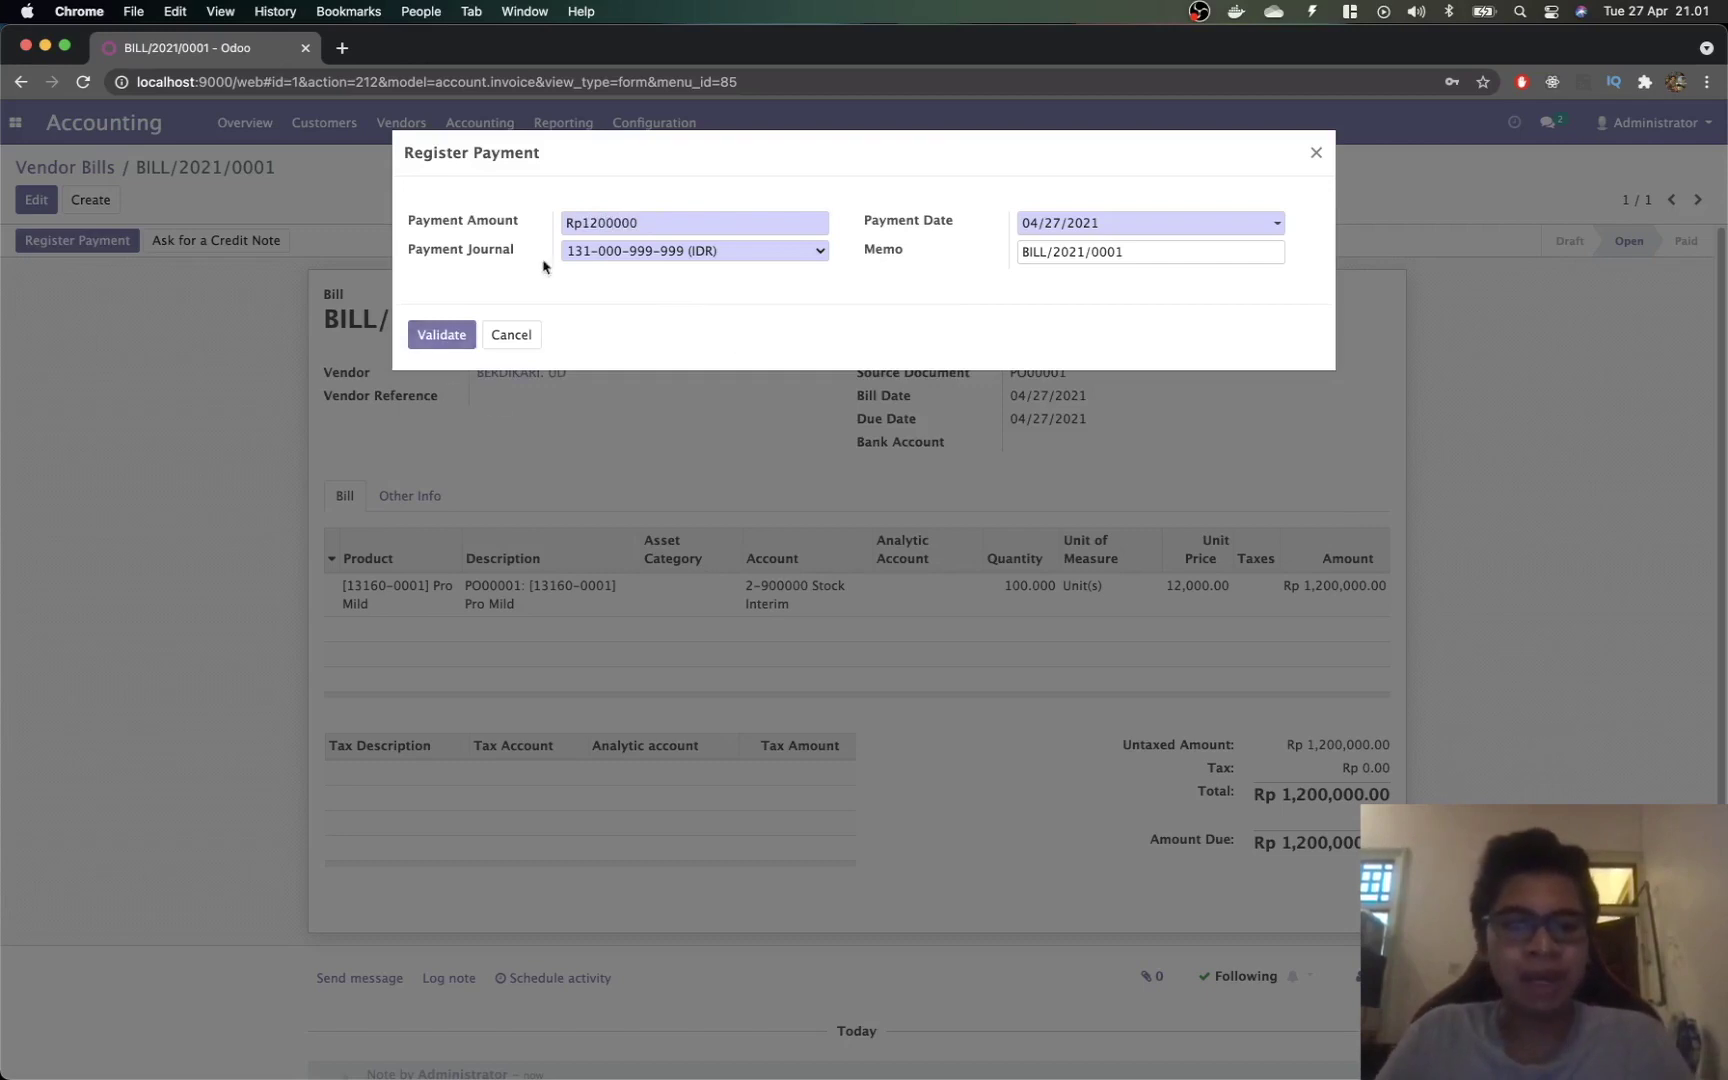
{"action": "left_click", "coordinate": [457, 335]}
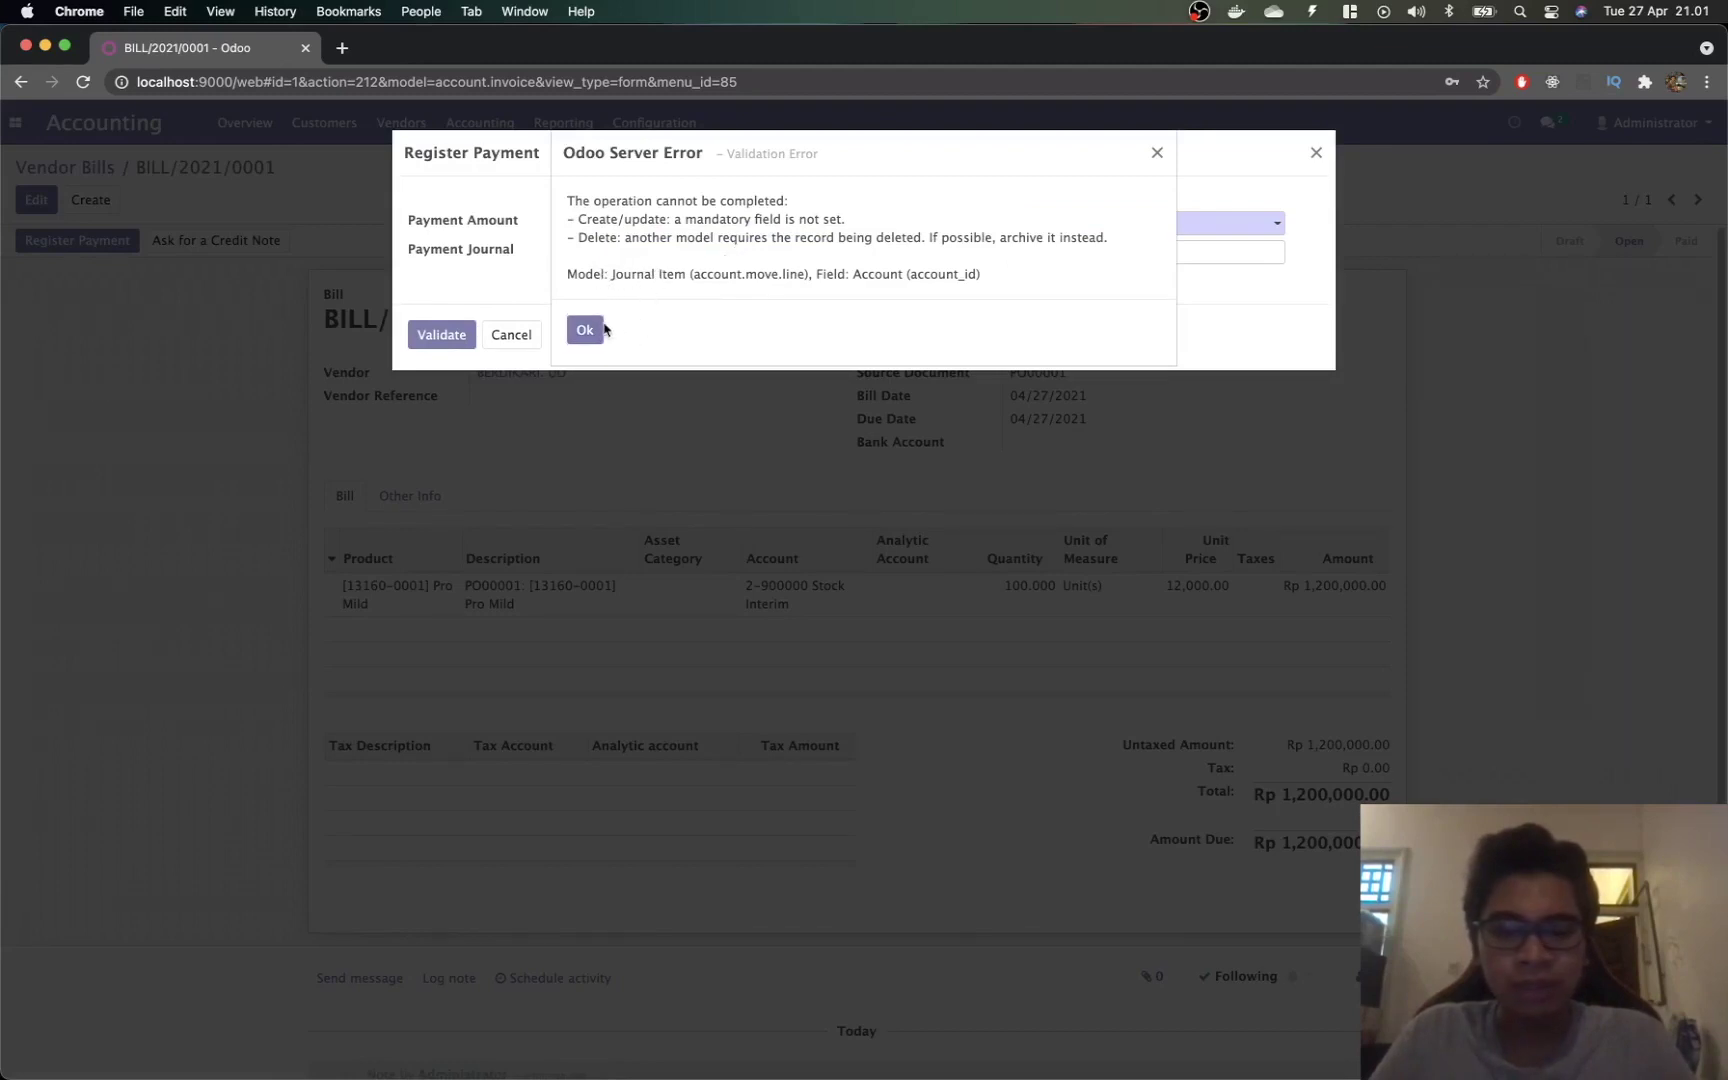
{"action": "left_click", "coordinate": [604, 330]}
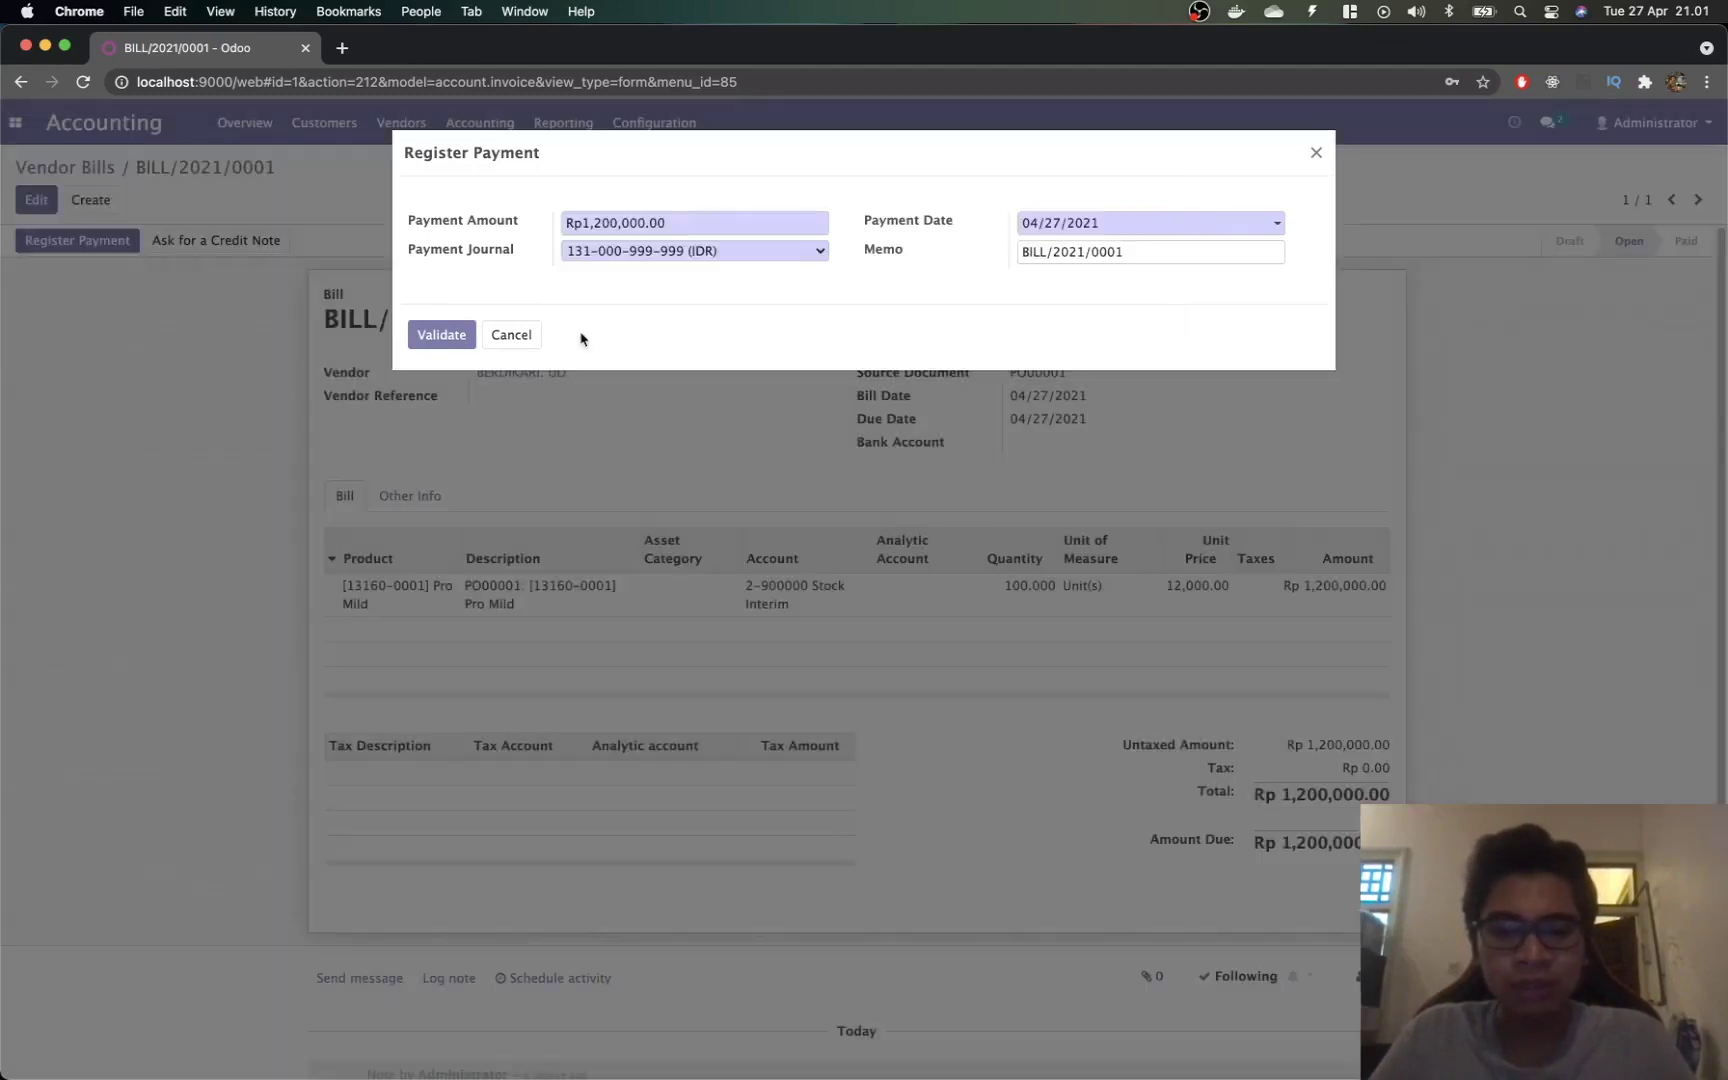
Step: Try to validate the payment with Cash (IDR) as the payment journal
{"action": "left_click", "coordinate": [796, 258]}
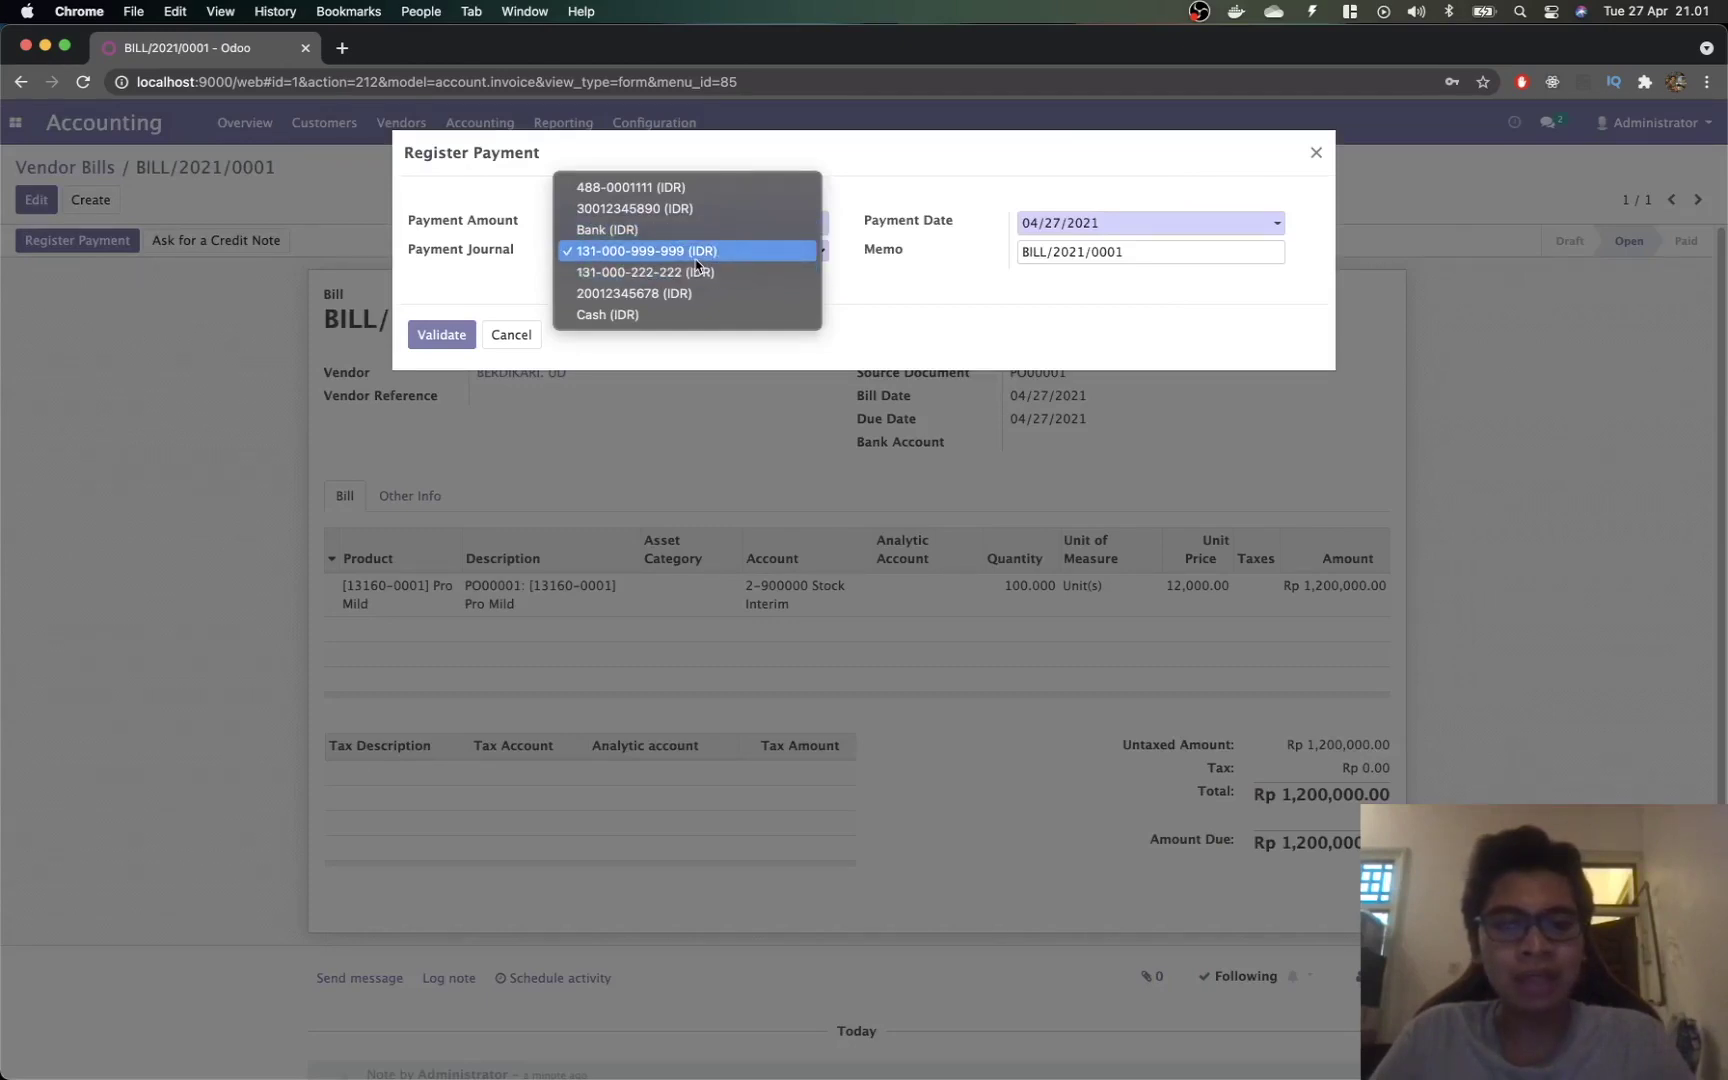
{"action": "left_click", "coordinate": [675, 316]}
{"action": "left_click", "coordinate": [452, 338]}
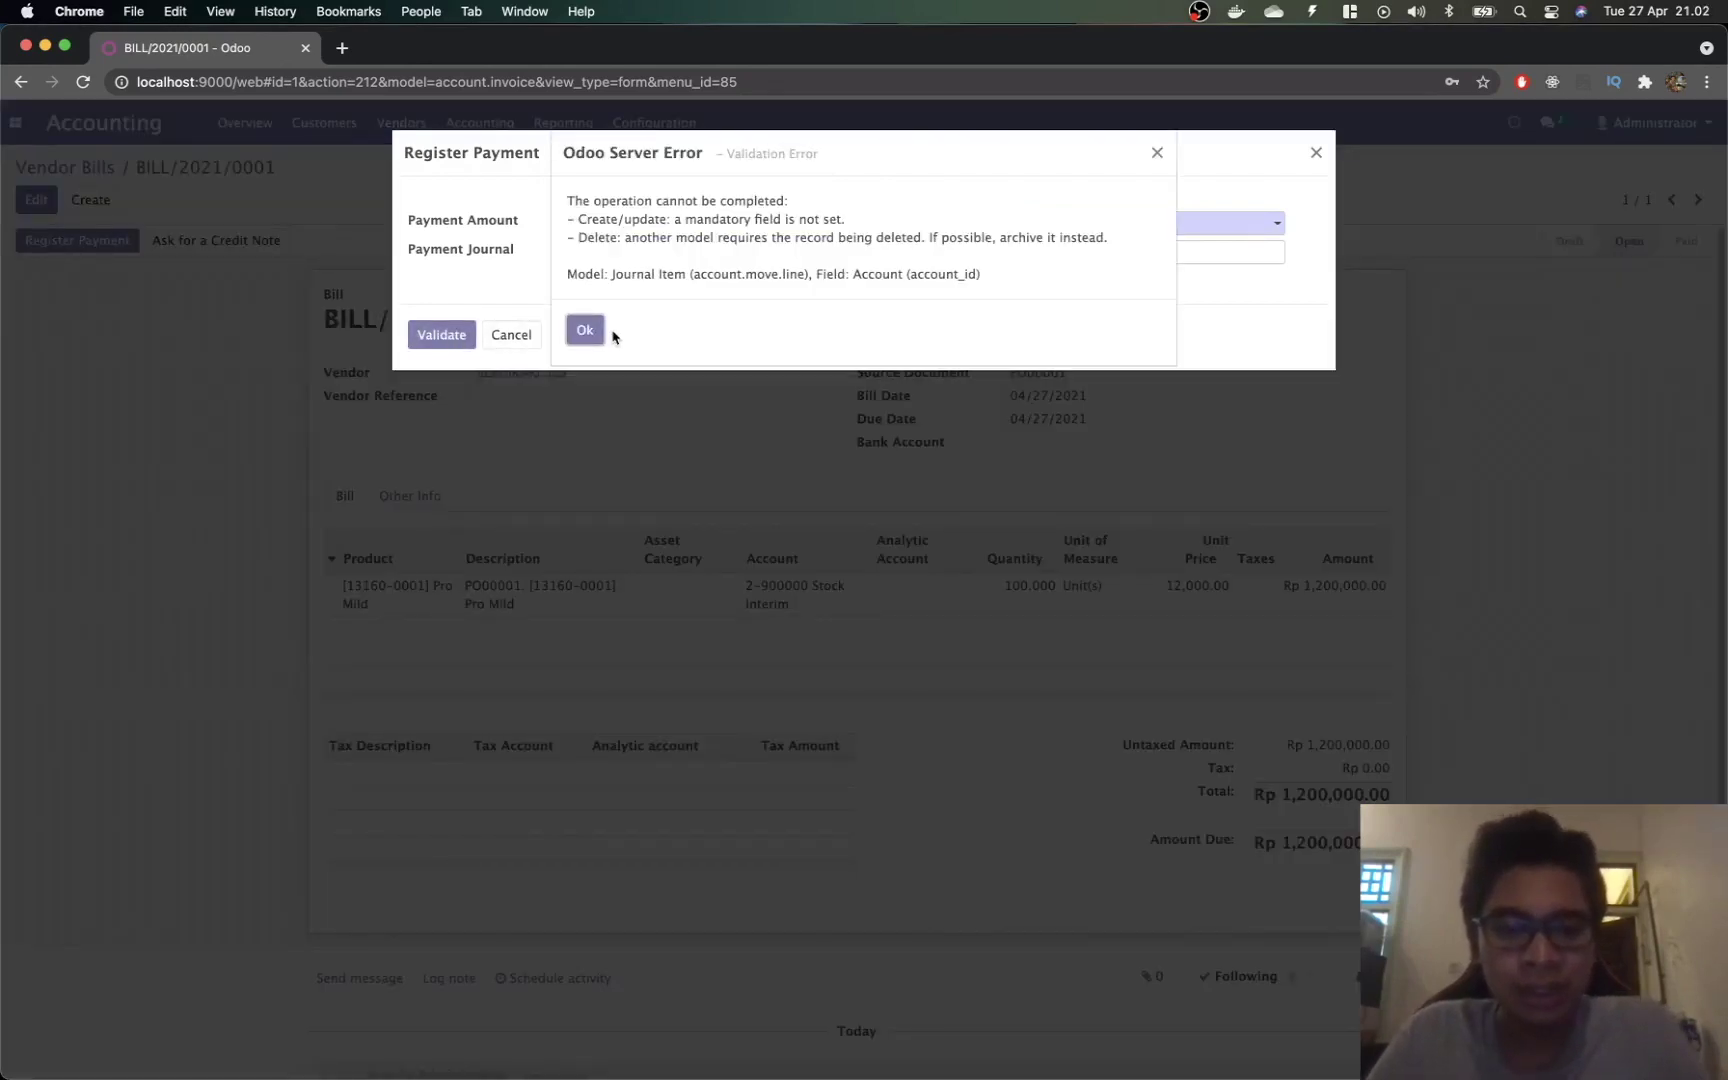
{"action": "left_click", "coordinate": [586, 328]}
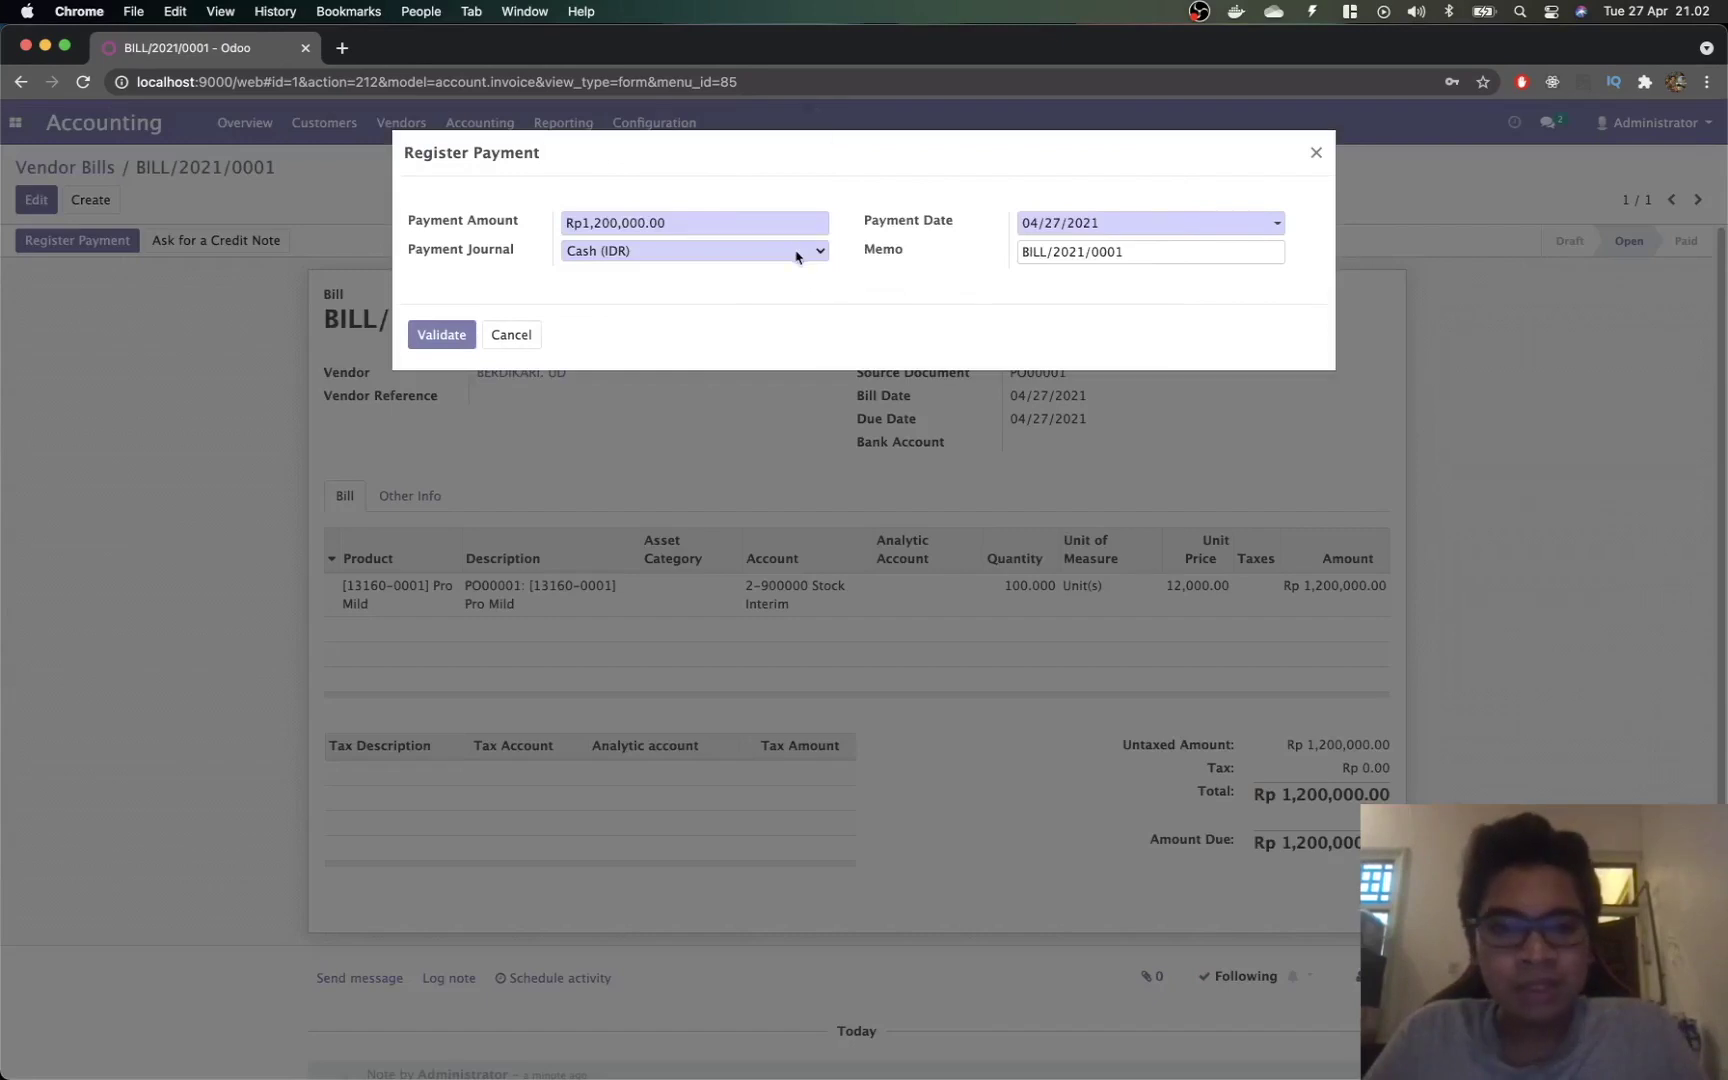
Step: Change the payment journal to the first bank journal offered and try to validate the payment
{"action": "left_click", "coordinate": [796, 256]}
{"action": "left_click", "coordinate": [692, 128]}
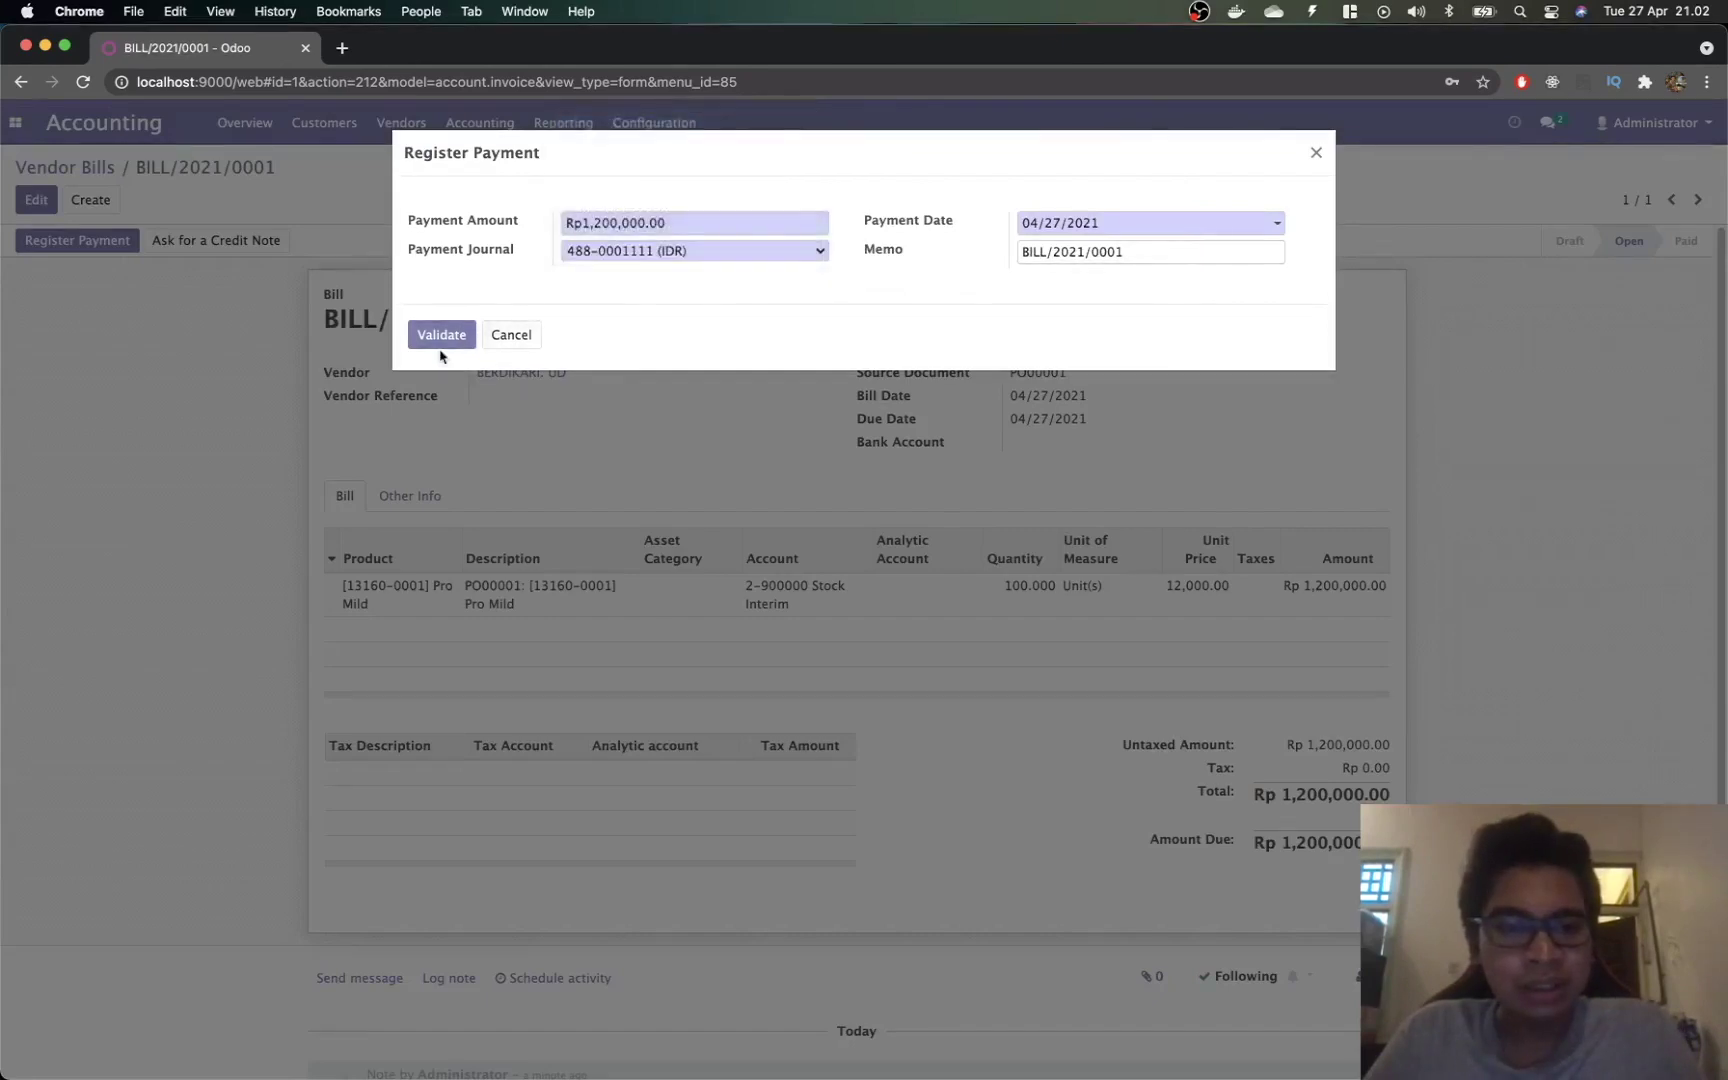
{"action": "left_click", "coordinate": [441, 340]}
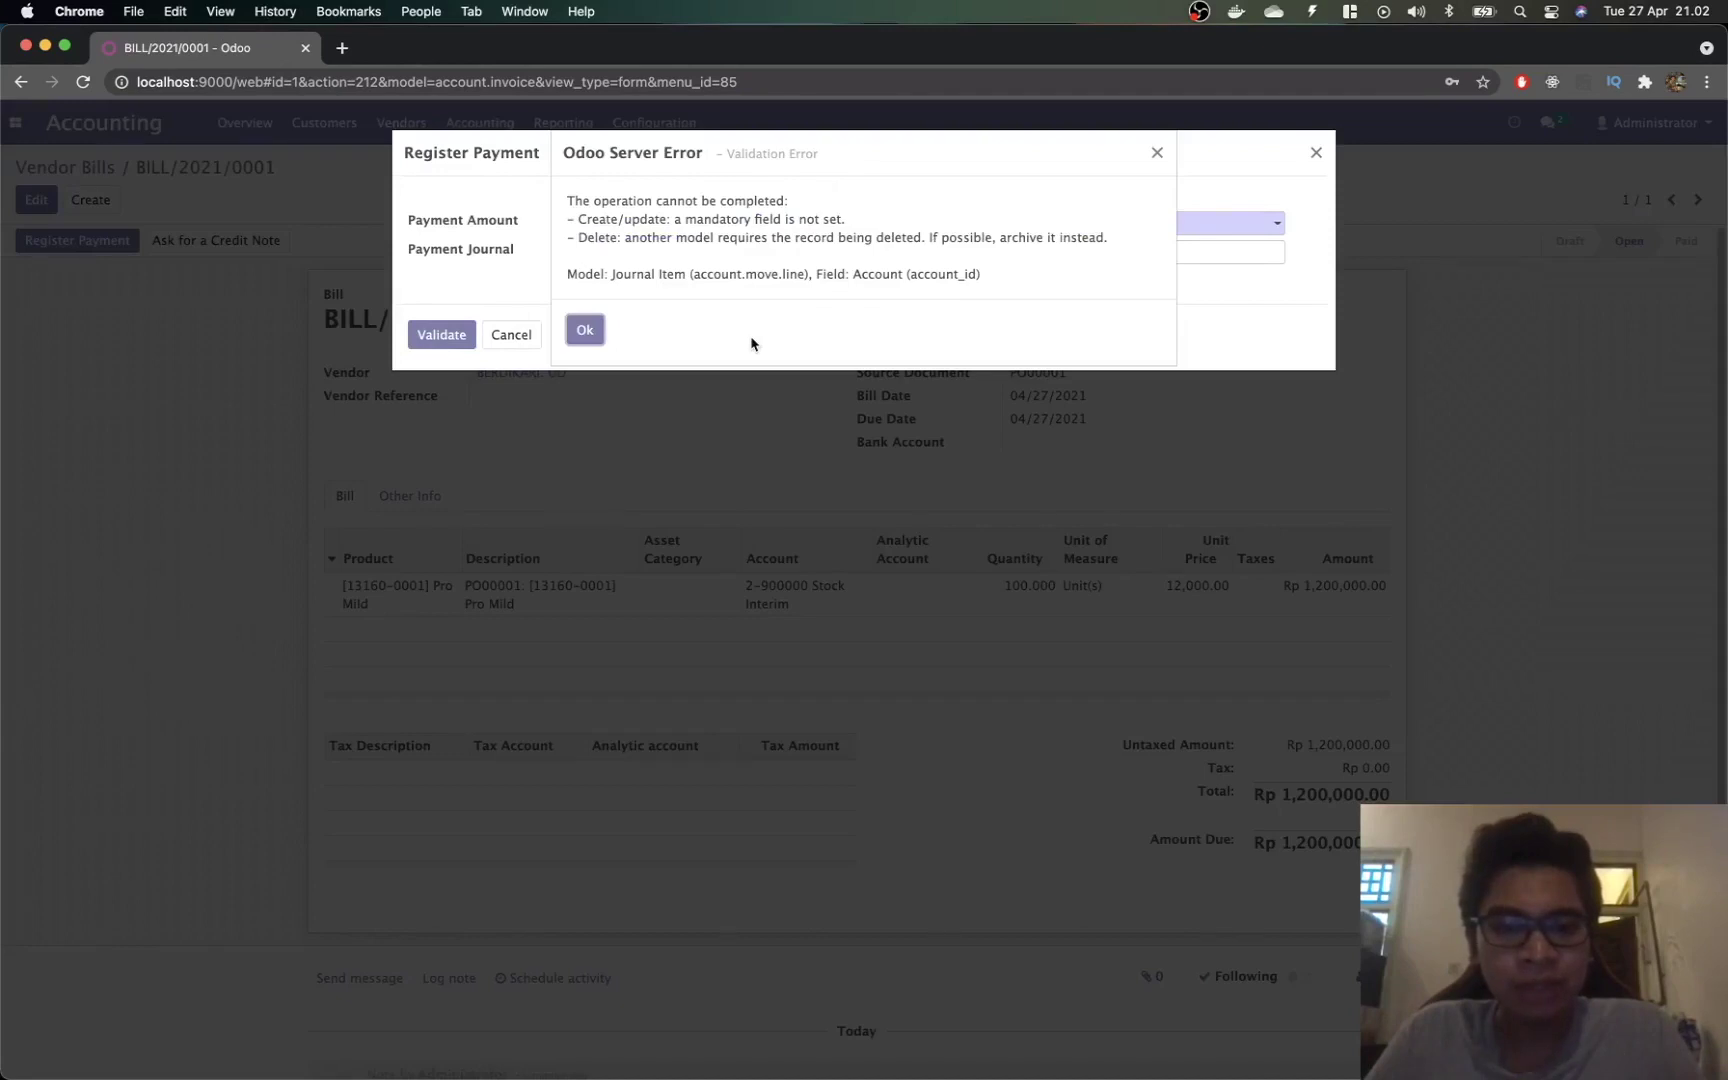
{"action": "left_click", "coordinate": [583, 333]}
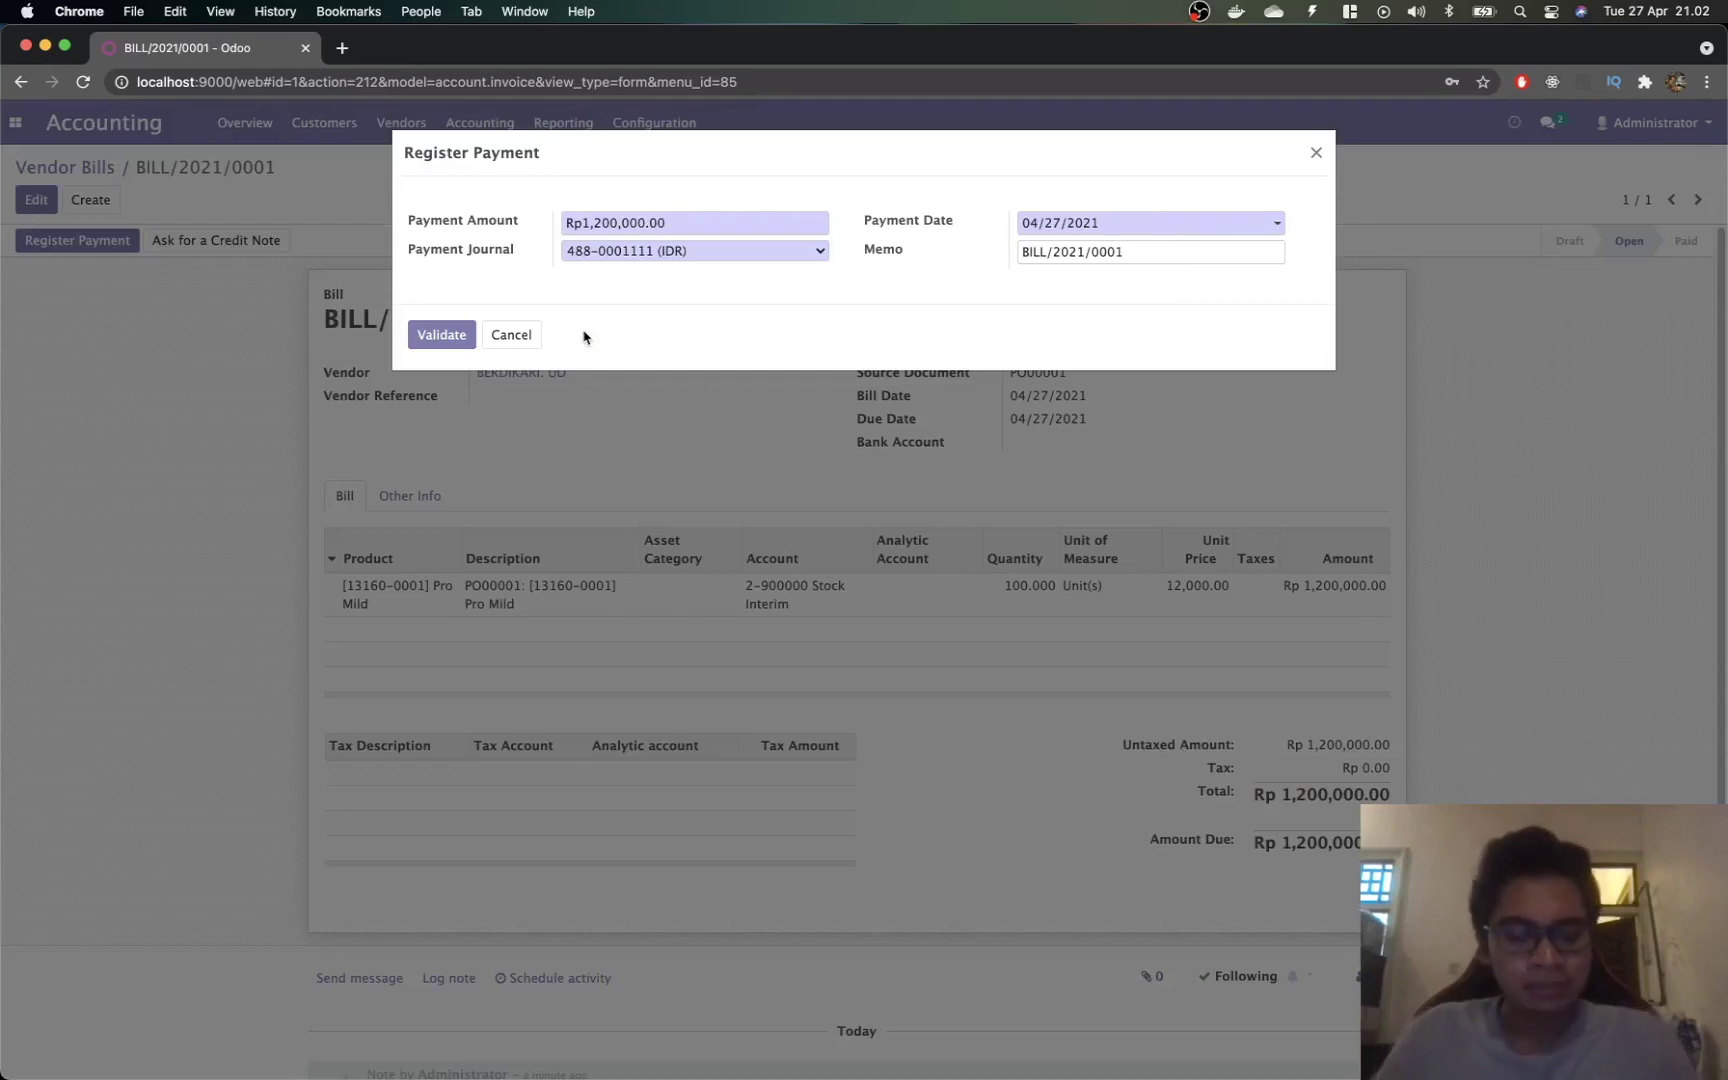
Step: Open a second Odoo session in a new browser tab and display the Accounting app's list of journals
{"action": "key", "text": "super+t"}
{"action": "type", "text": "local"}
{"action": "key", "text": "Return"}
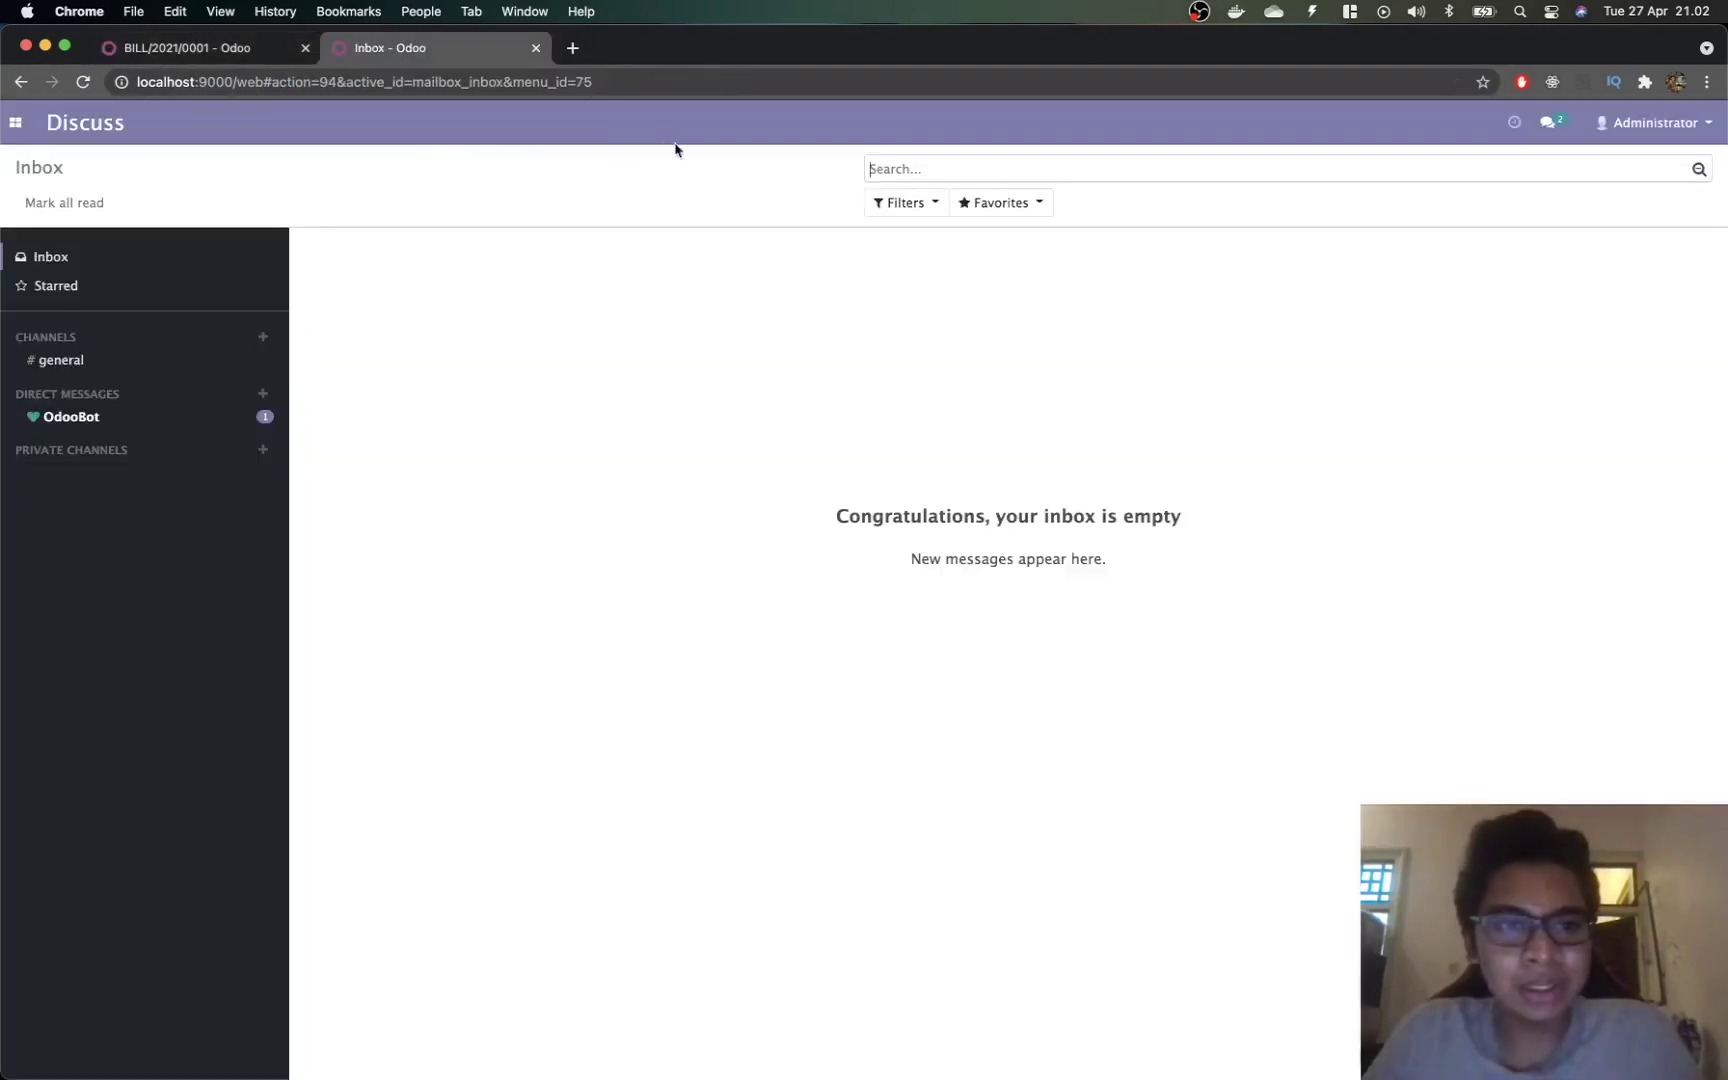
{"action": "left_click", "coordinate": [15, 122]}
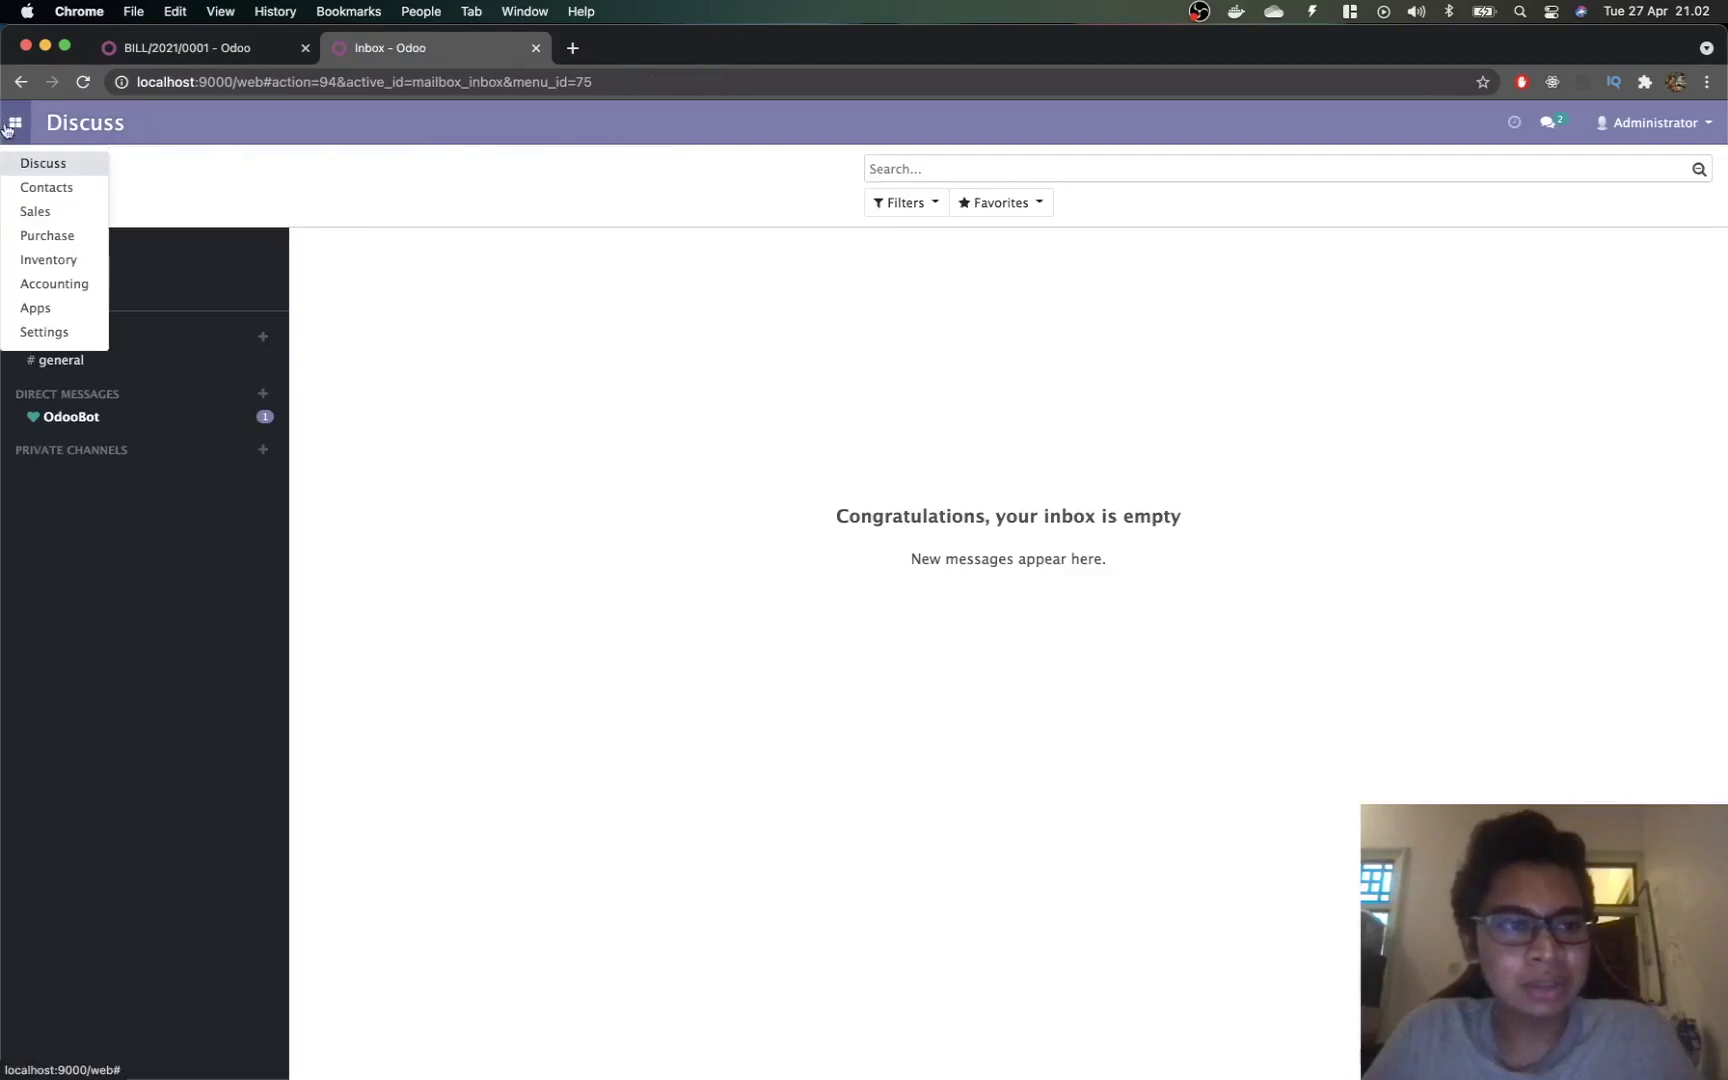
{"action": "left_click", "coordinate": [80, 282]}
{"action": "left_click", "coordinate": [480, 122]}
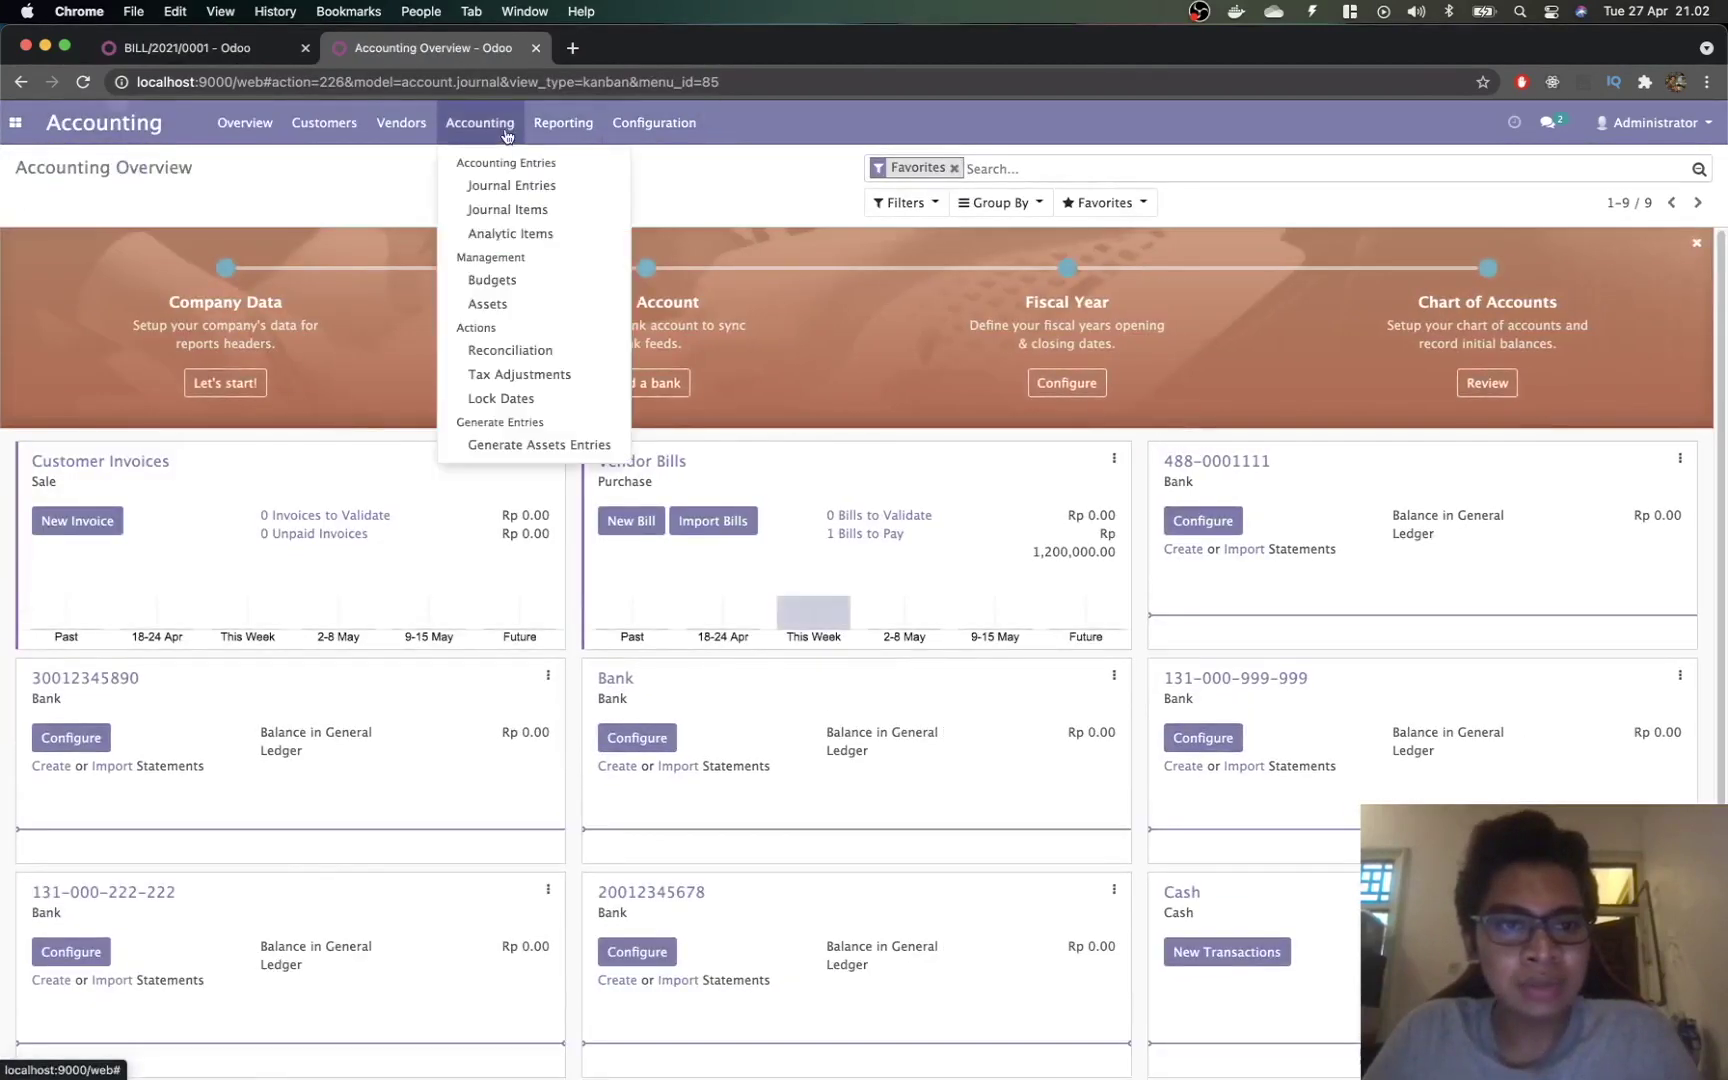
{"action": "left_click", "coordinate": [654, 122]}
{"action": "left_click", "coordinate": [686, 306]}
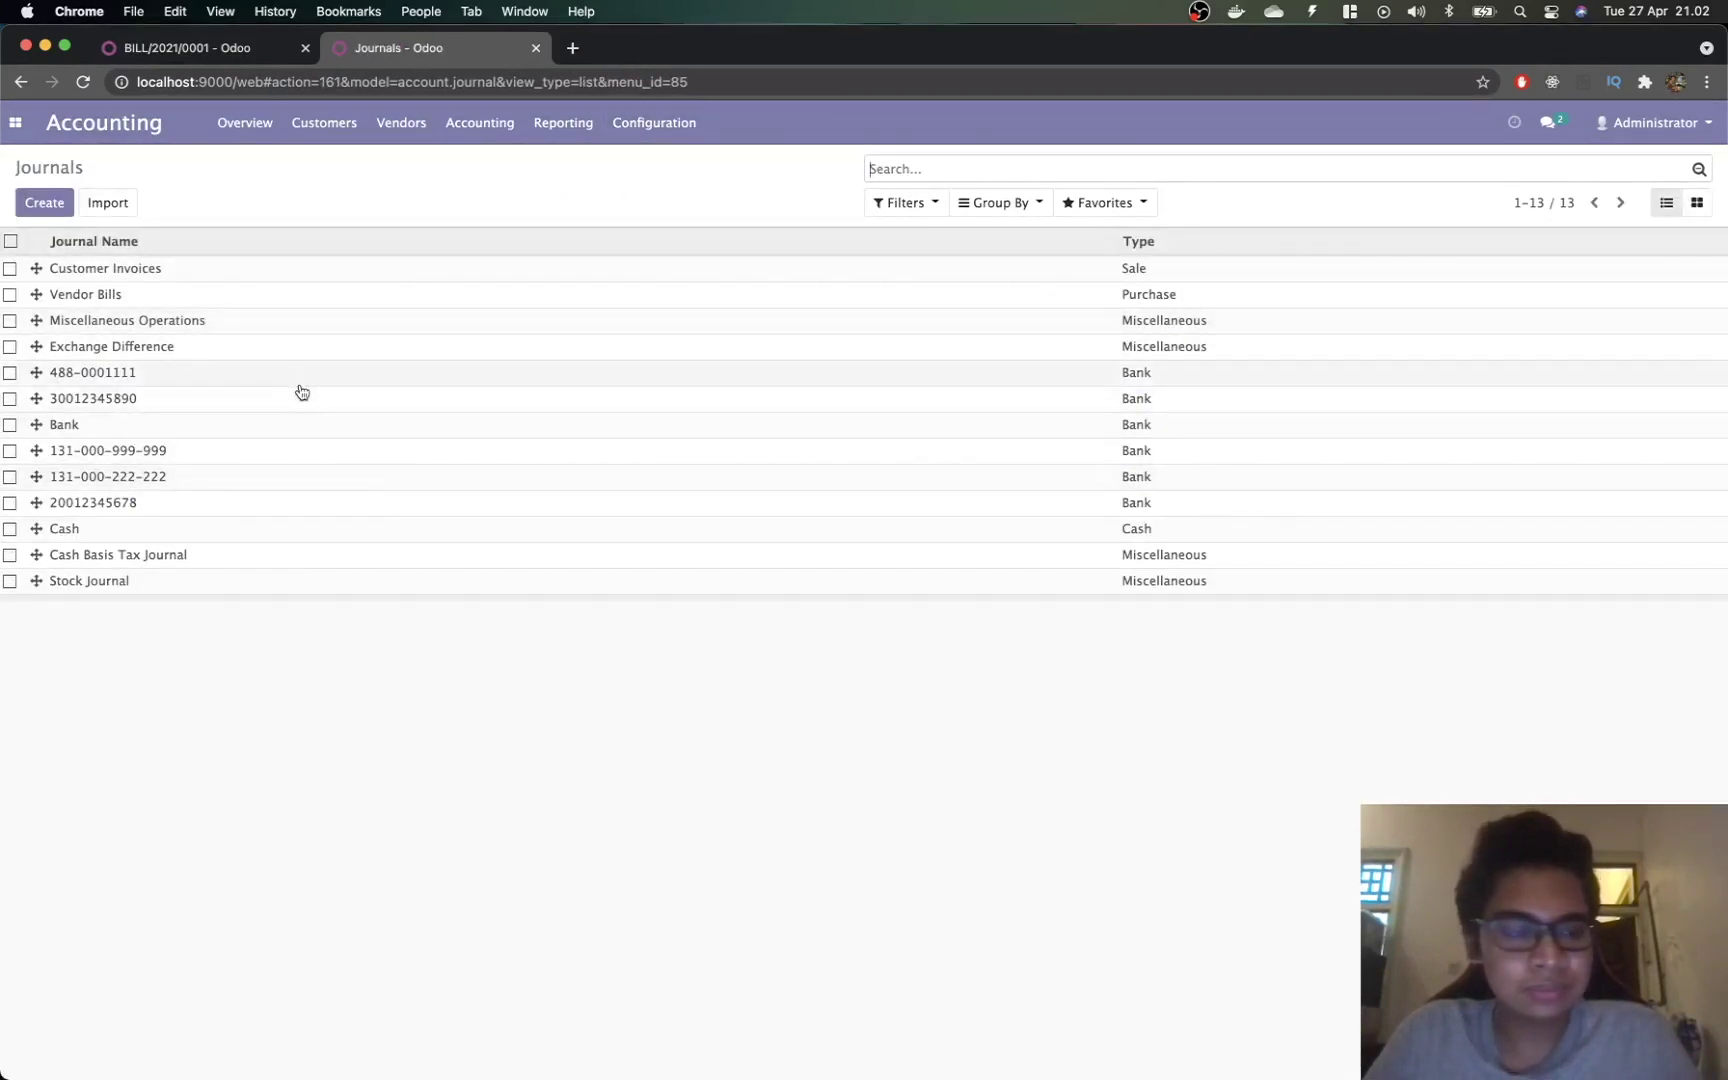
Step: Compare the bill's payment journal with the journals list and check the default accounts of the bank journal with short code BCA1
{"action": "left_click", "coordinate": [190, 55]}
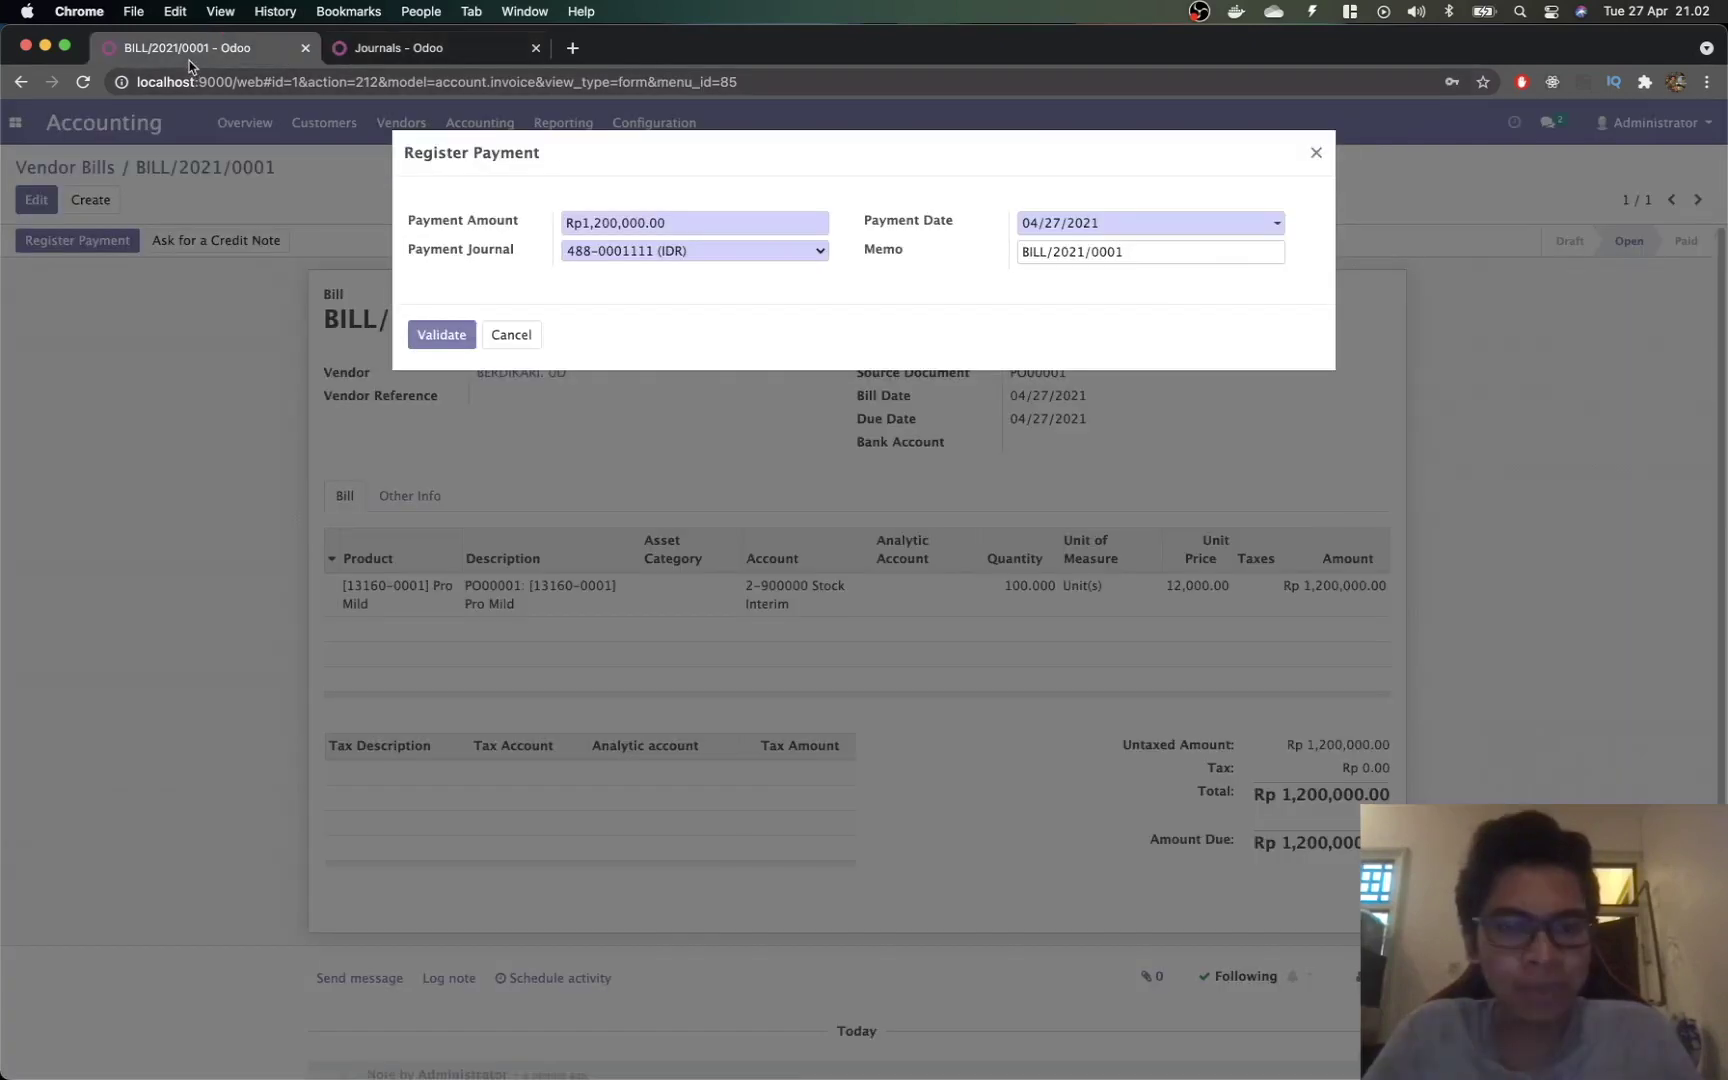
{"action": "left_click", "coordinate": [390, 52]}
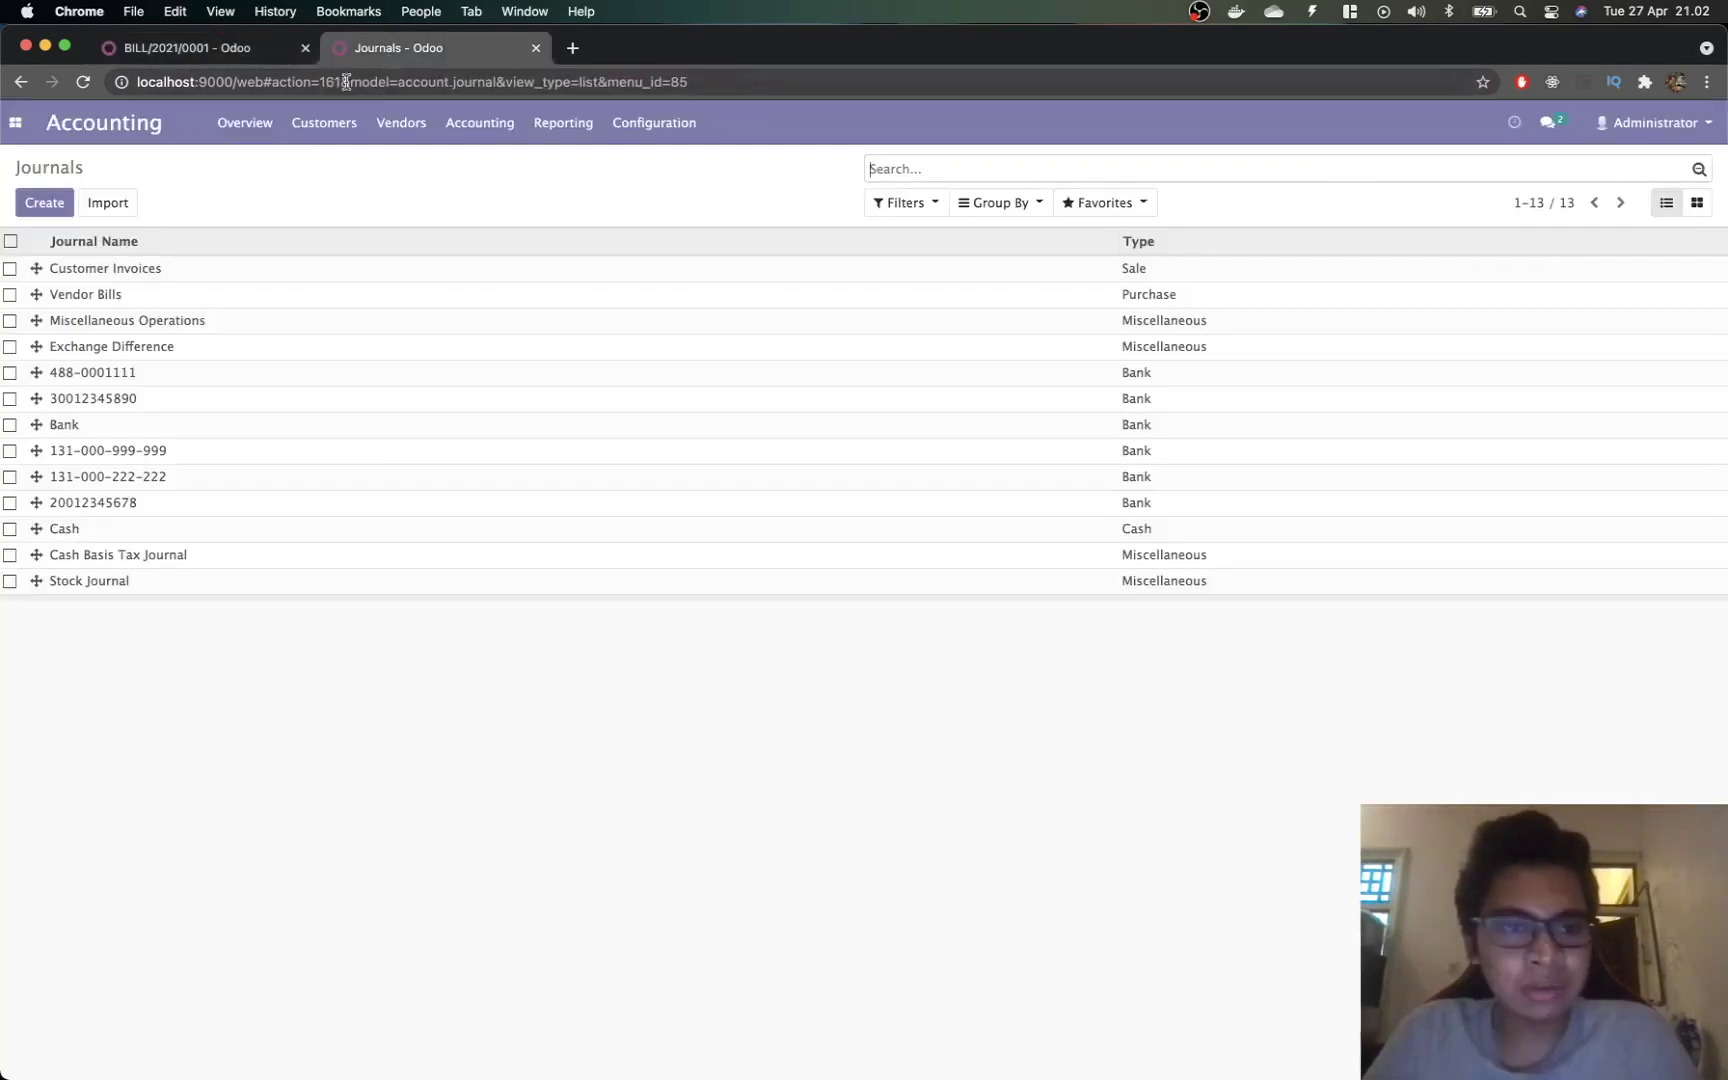
{"action": "left_click", "coordinate": [135, 385]}
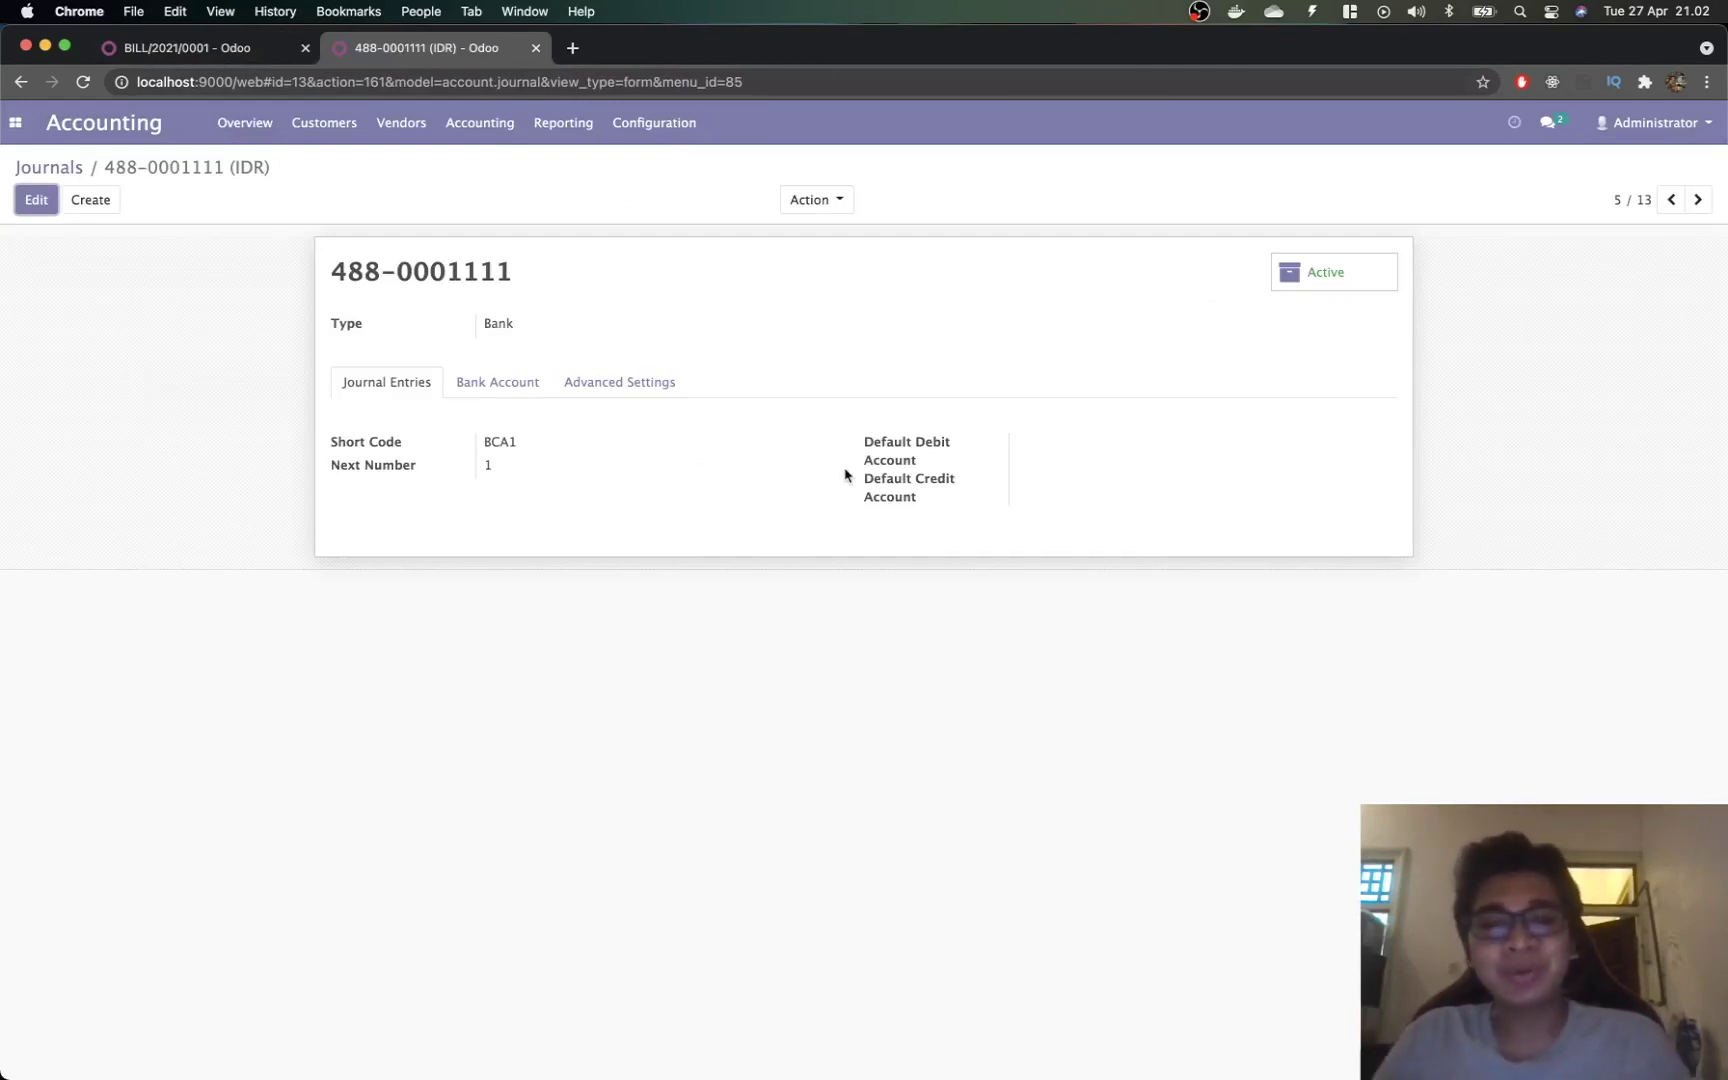
{"action": "key", "text": "ctrl+shift+Tab"}
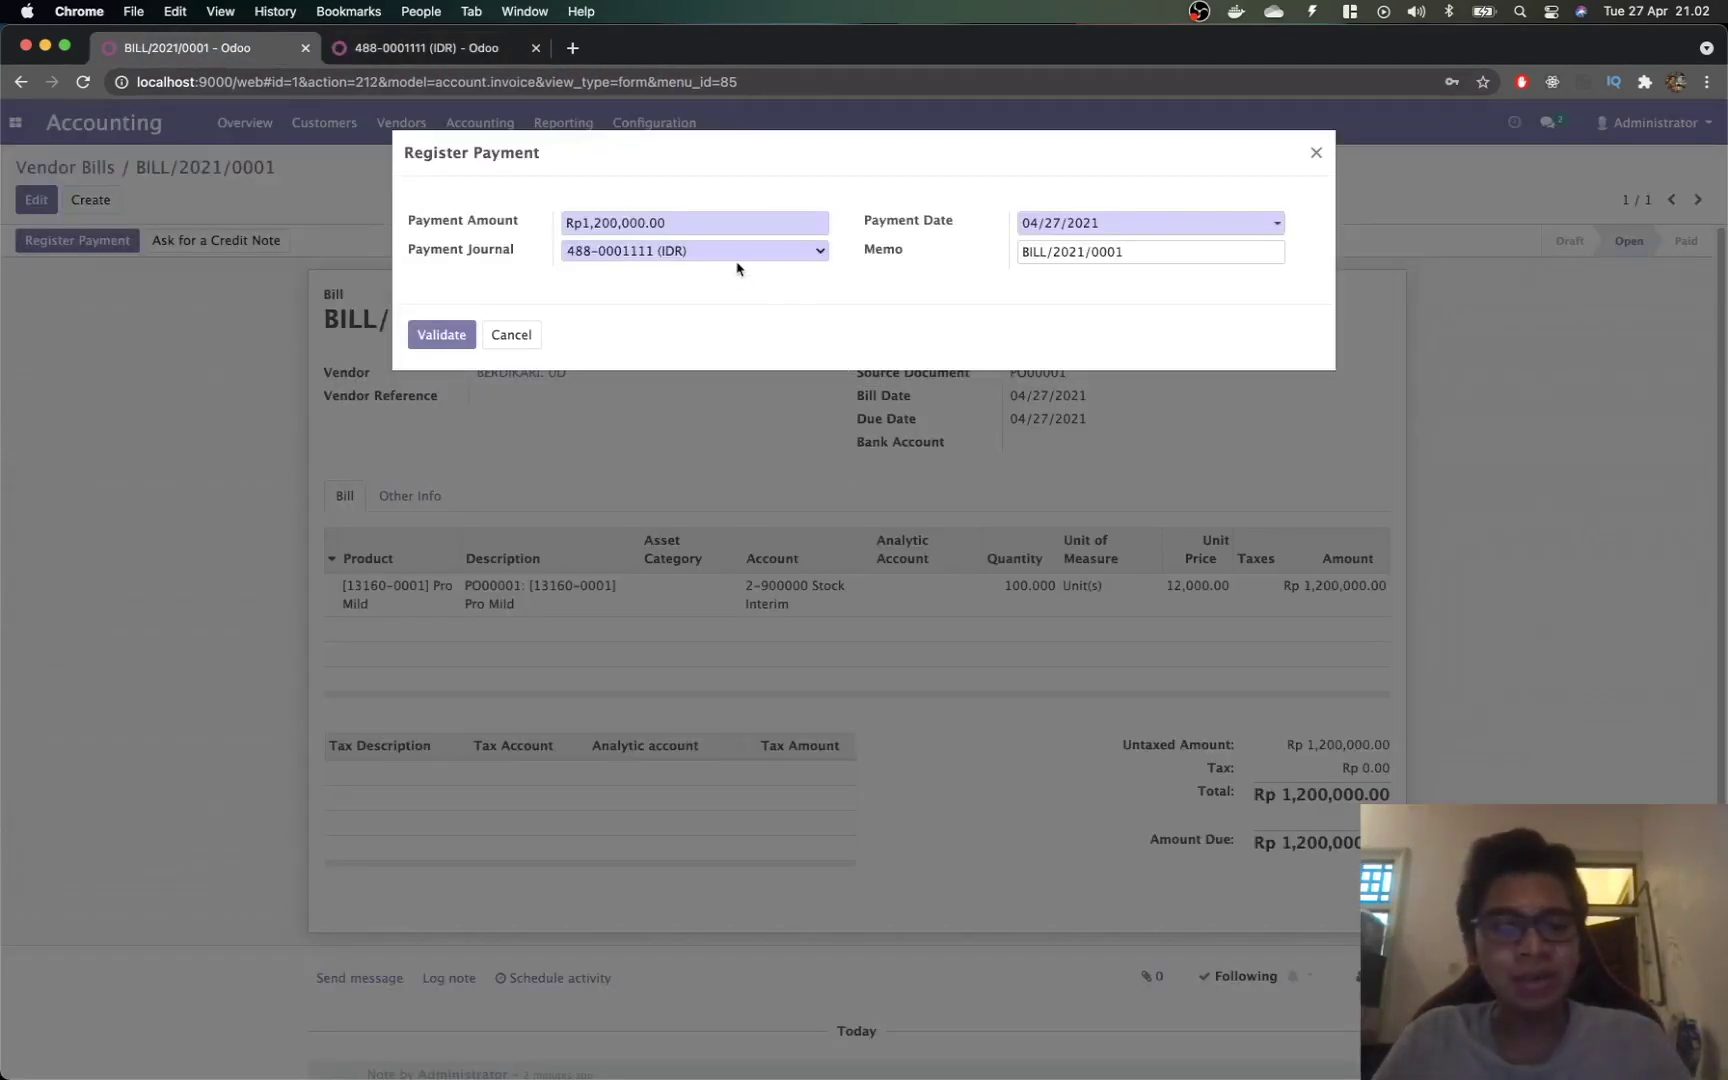
{"action": "key", "text": "ctrl+Tab"}
{"action": "left_click", "coordinate": [46, 167]}
{"action": "left_click", "coordinate": [215, 58]}
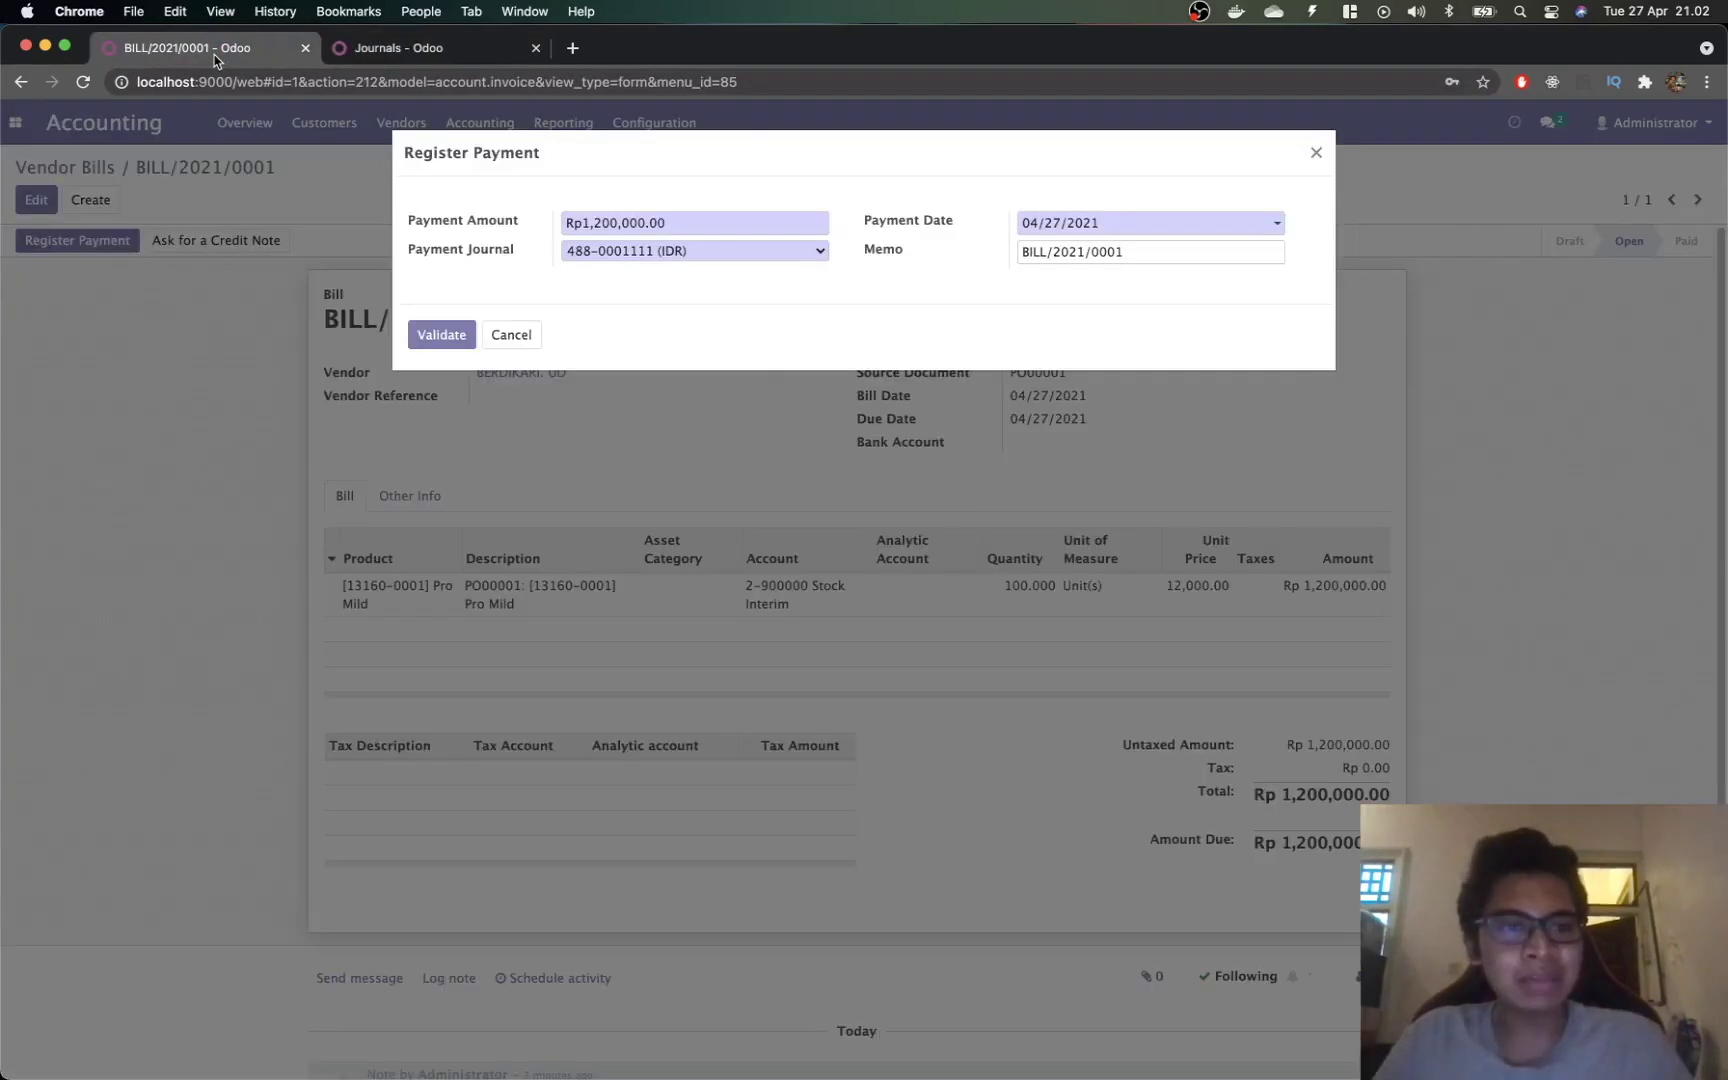
{"action": "left_click", "coordinate": [670, 251]}
{"action": "left_click", "coordinate": [670, 251]}
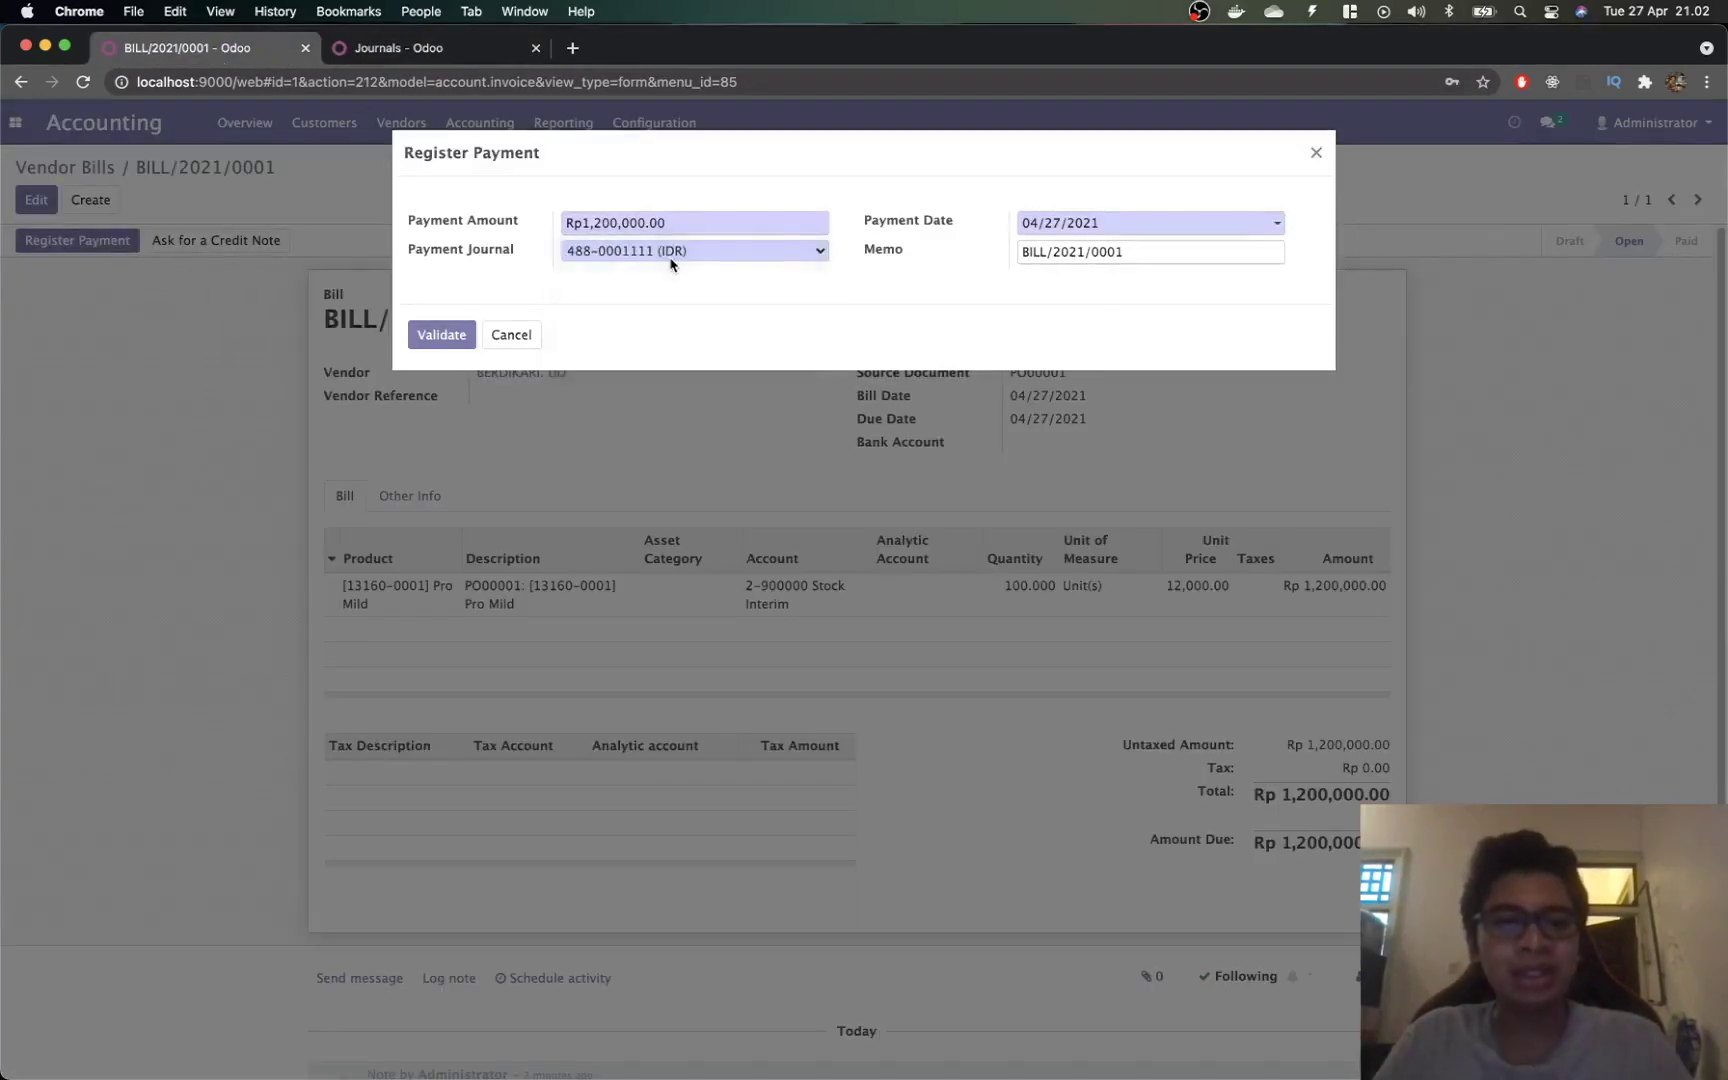
{"action": "key", "text": "ctrl+Tab"}
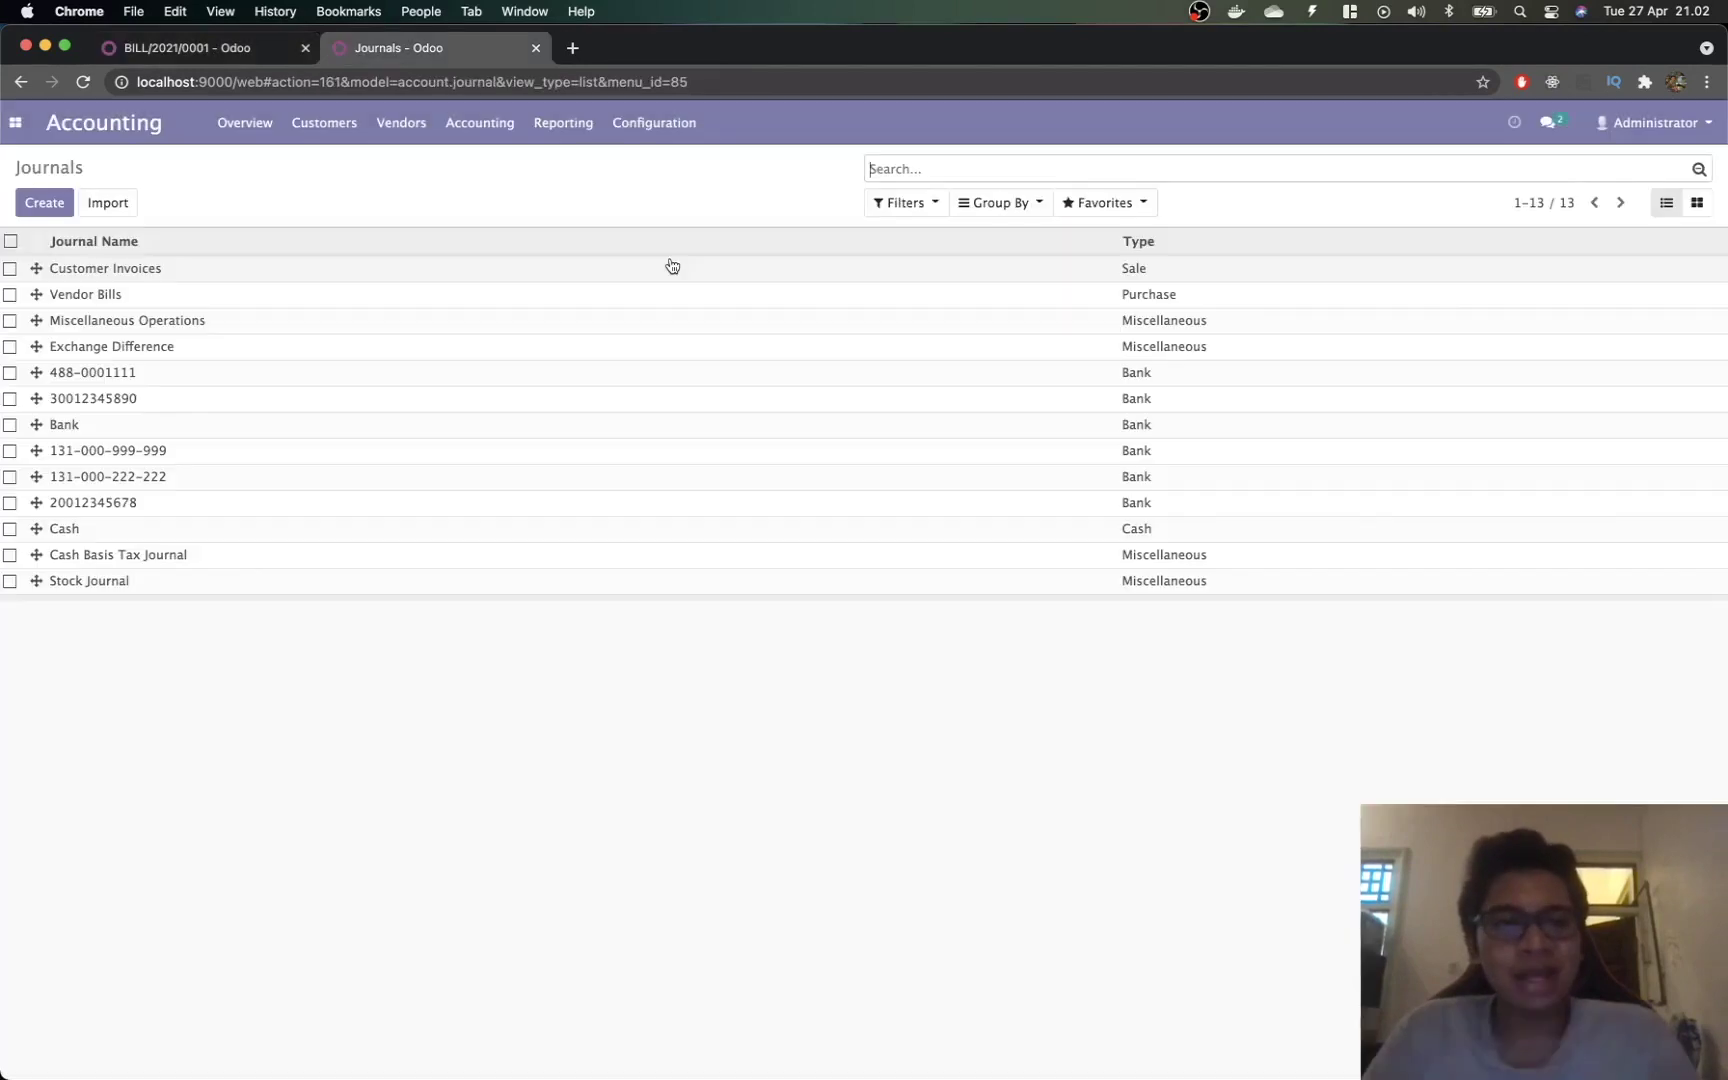
{"action": "left_click", "coordinate": [181, 540]}
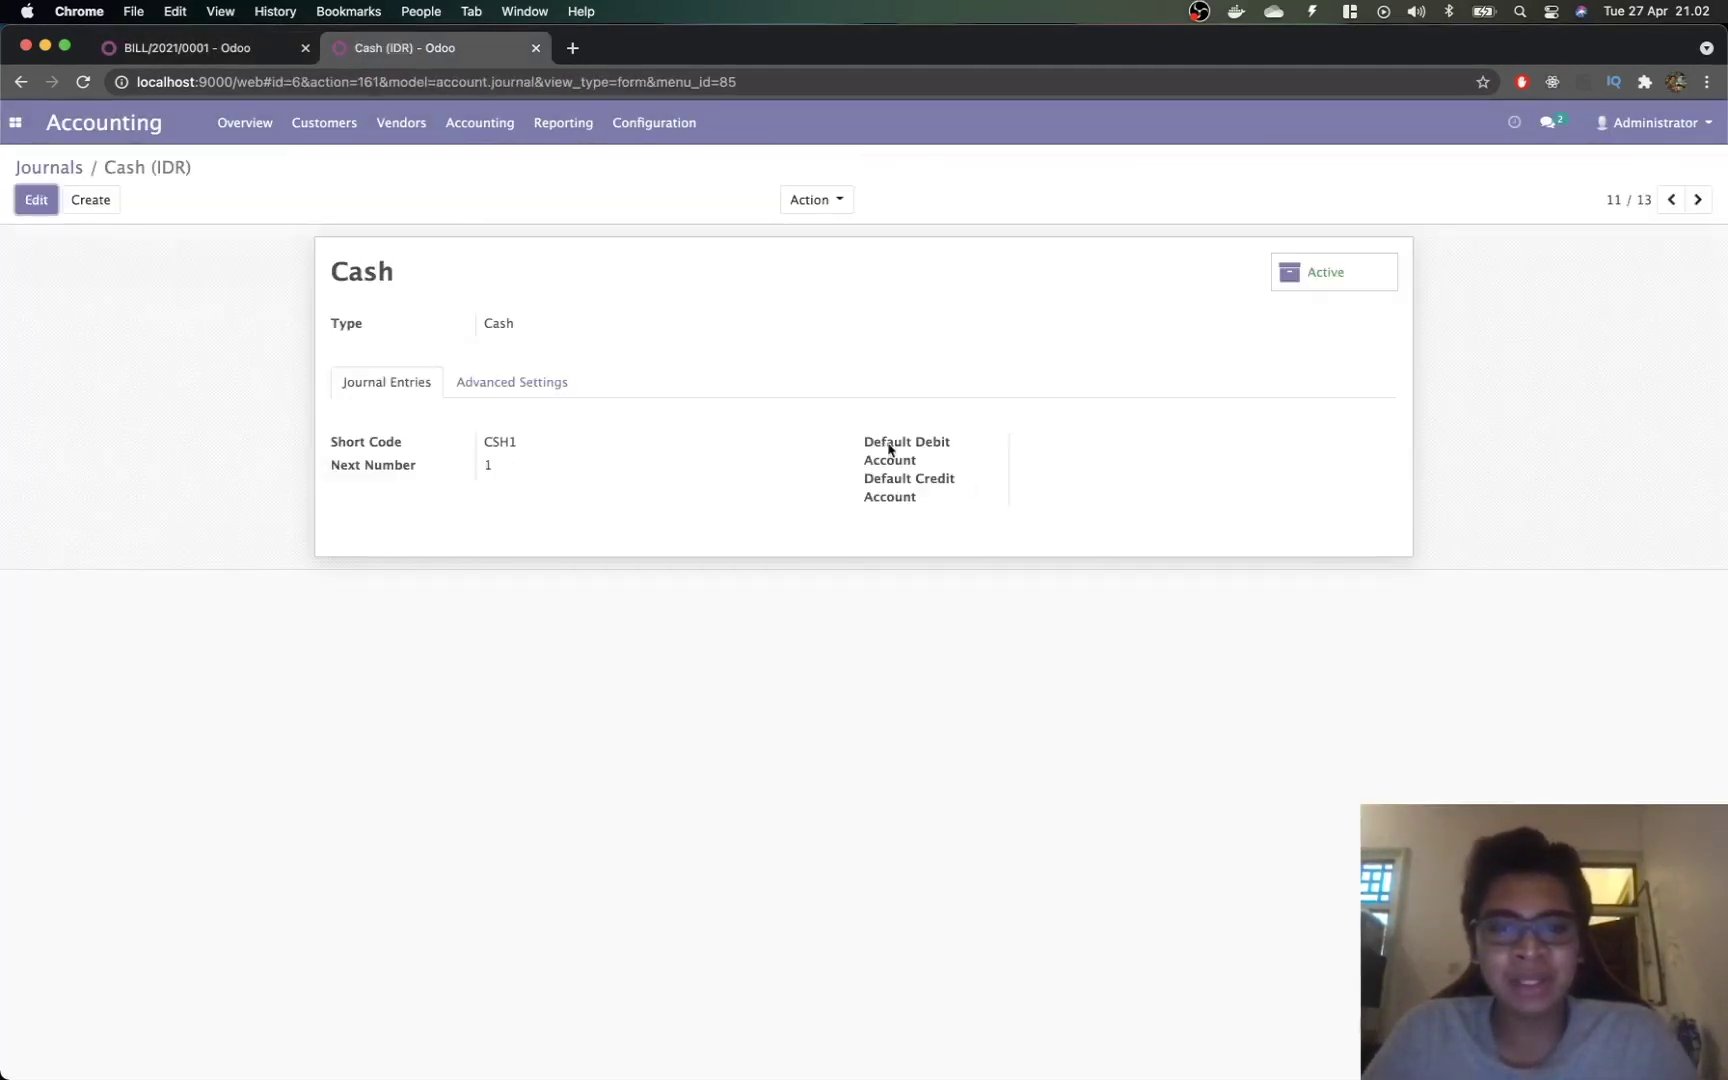
{"action": "left_click", "coordinate": [36, 199]}
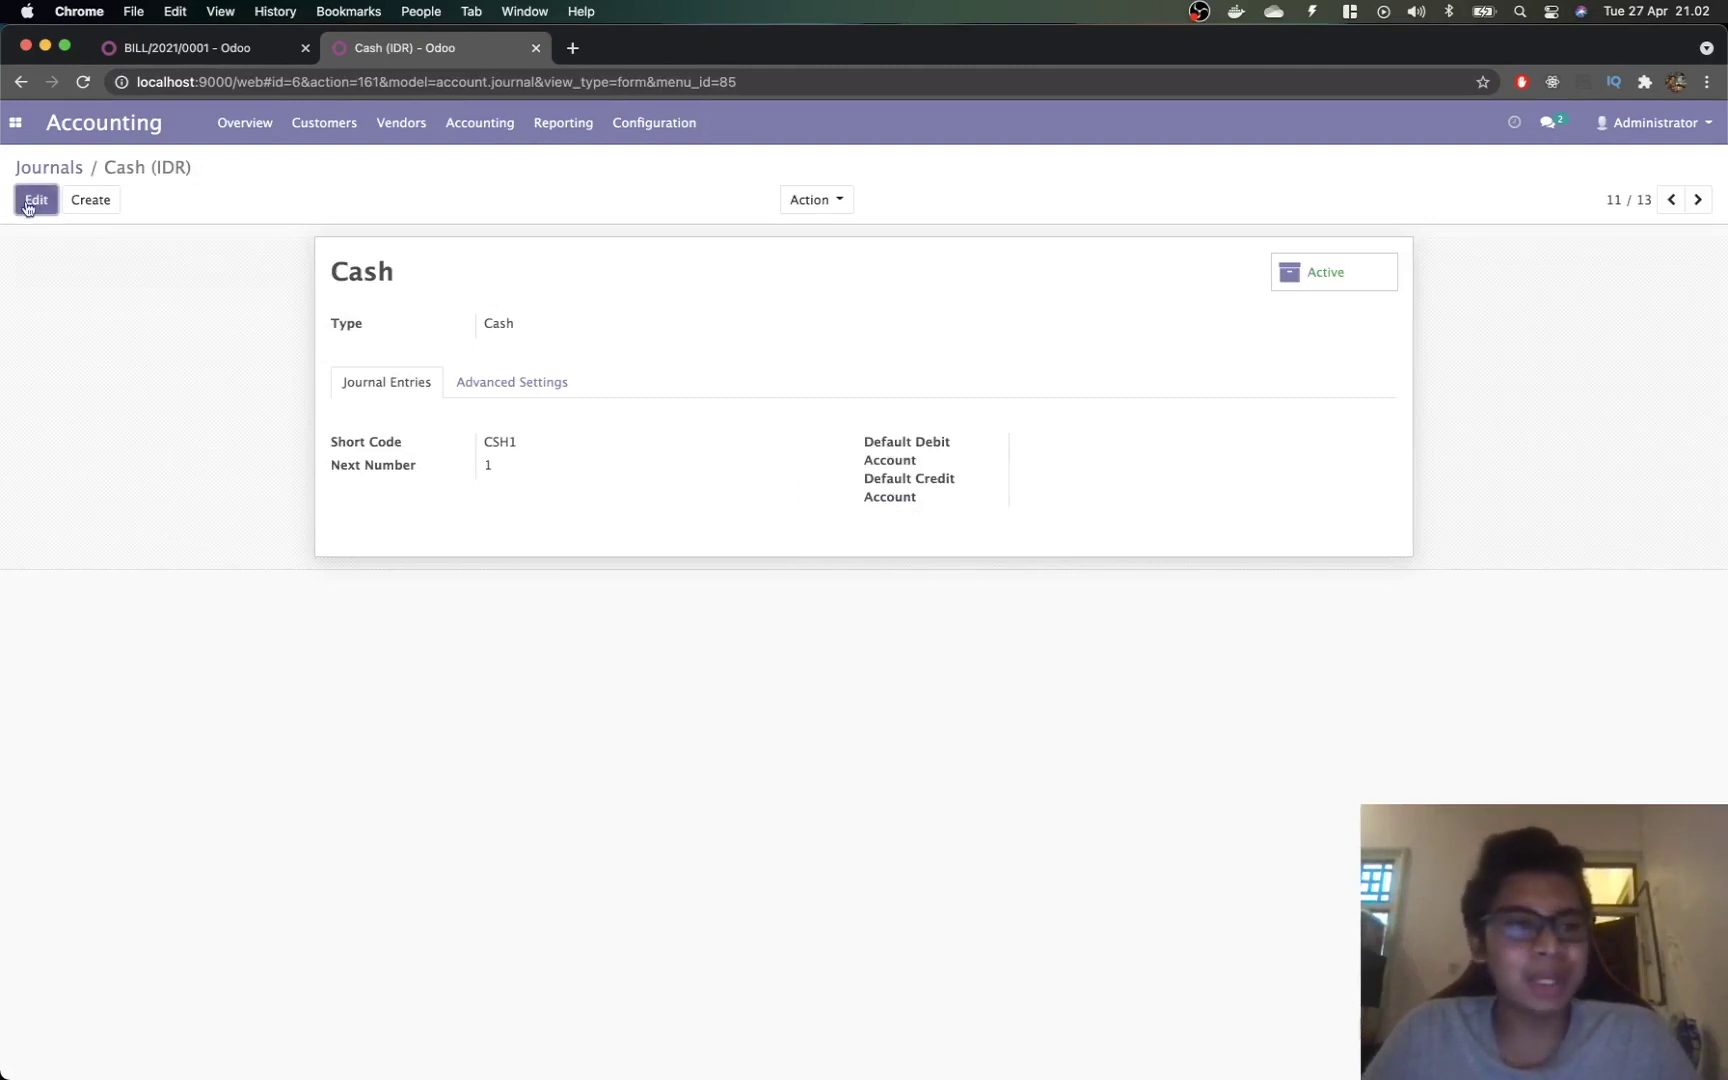
{"action": "left_click", "coordinate": [1087, 474]}
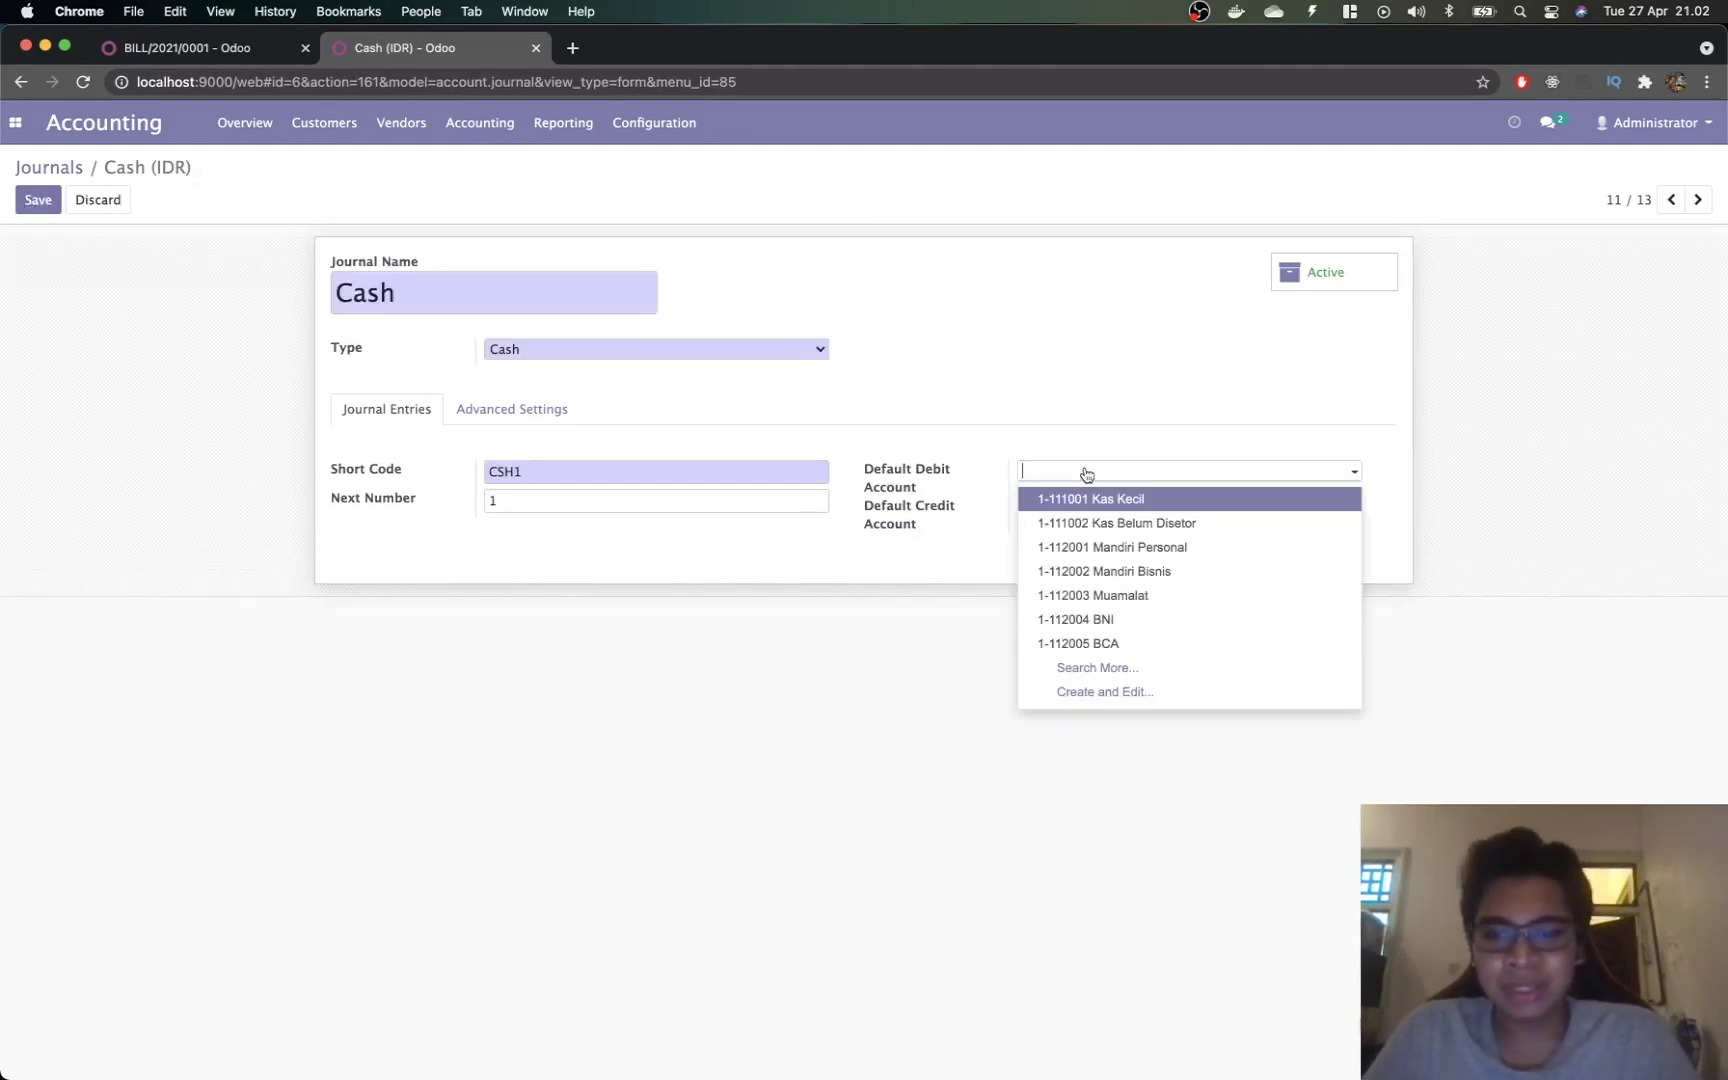
{"action": "type", "text": "kas"}
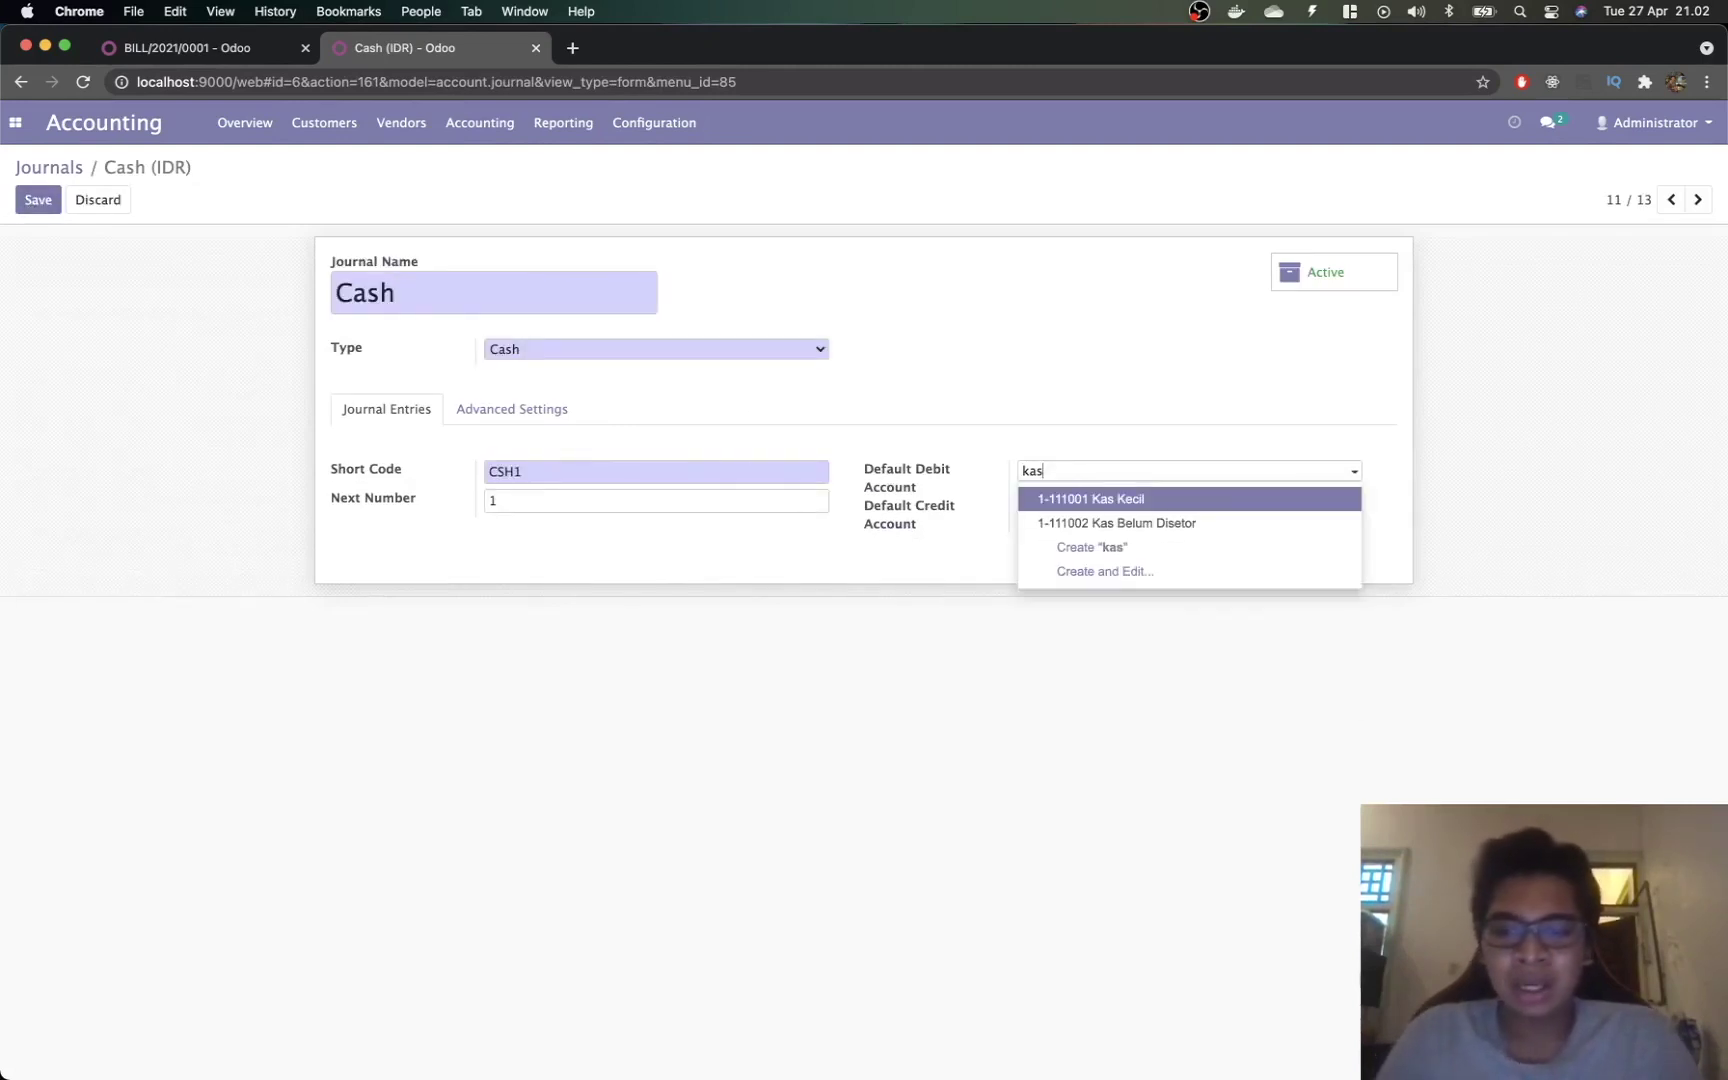
{"action": "key", "text": "BackSpace"}
{"action": "key", "text": "BackSpace"}
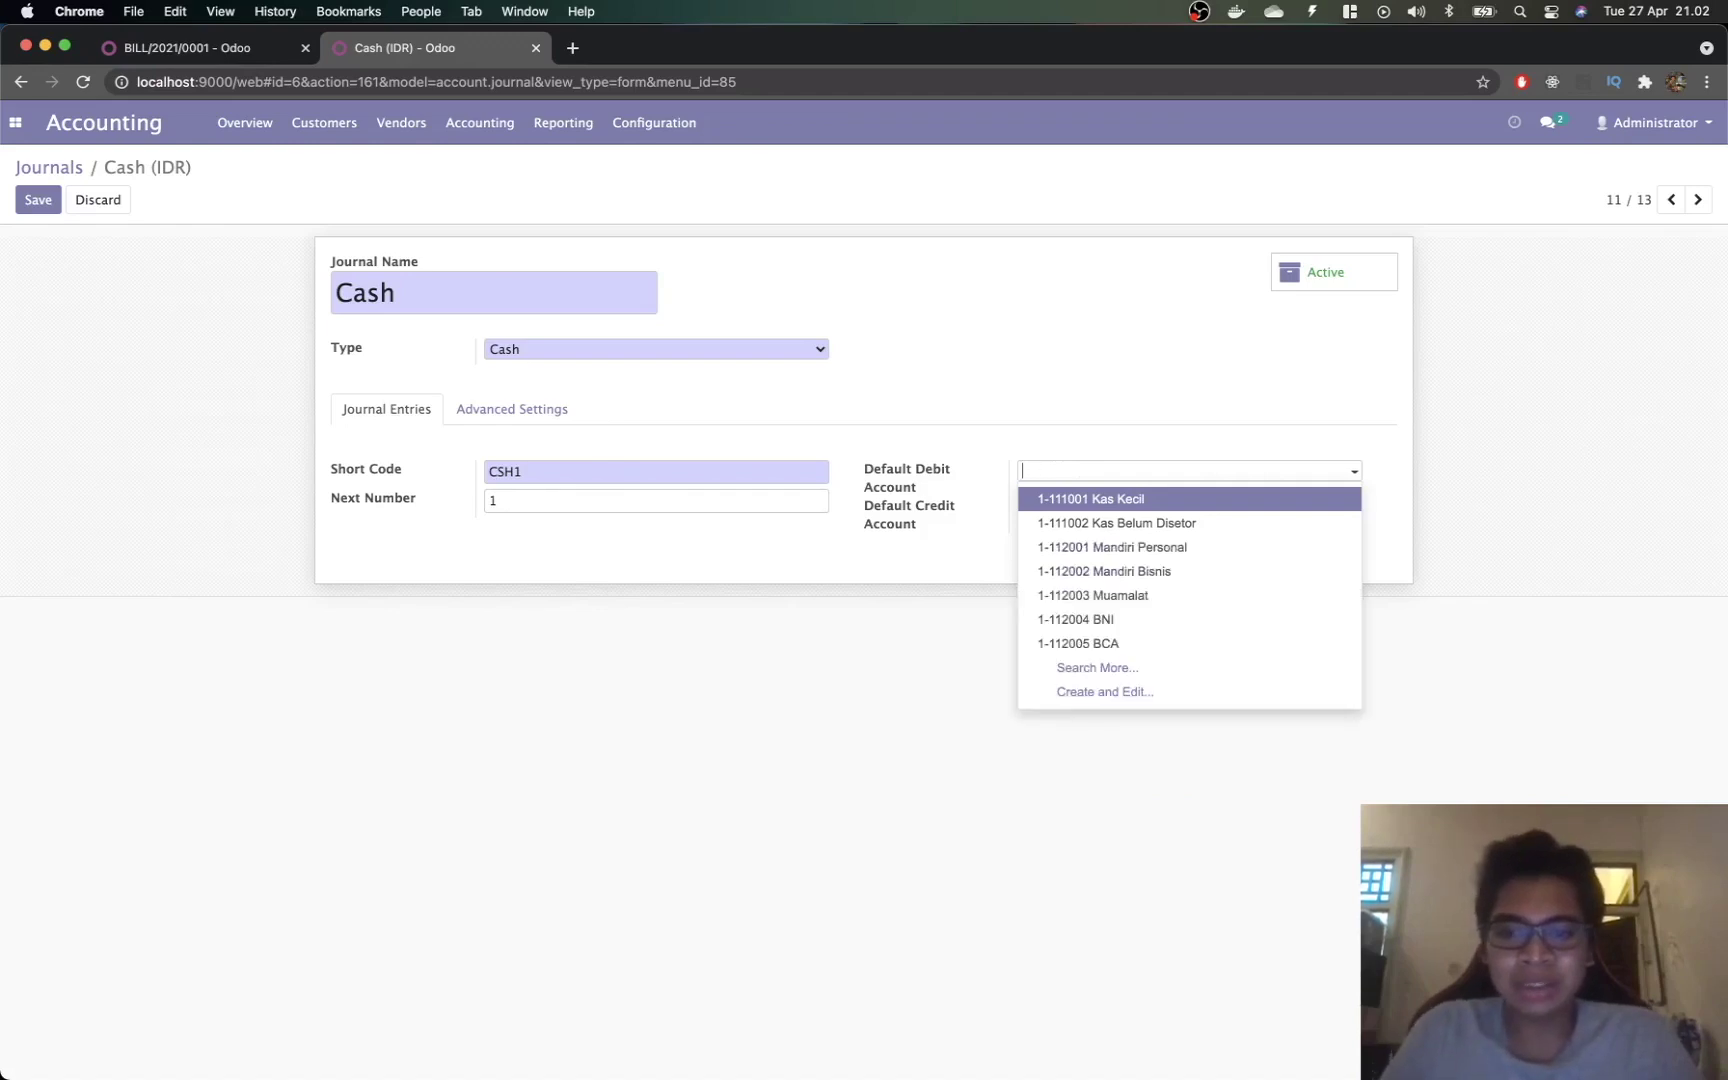
{"action": "left_click", "coordinate": [386, 227]}
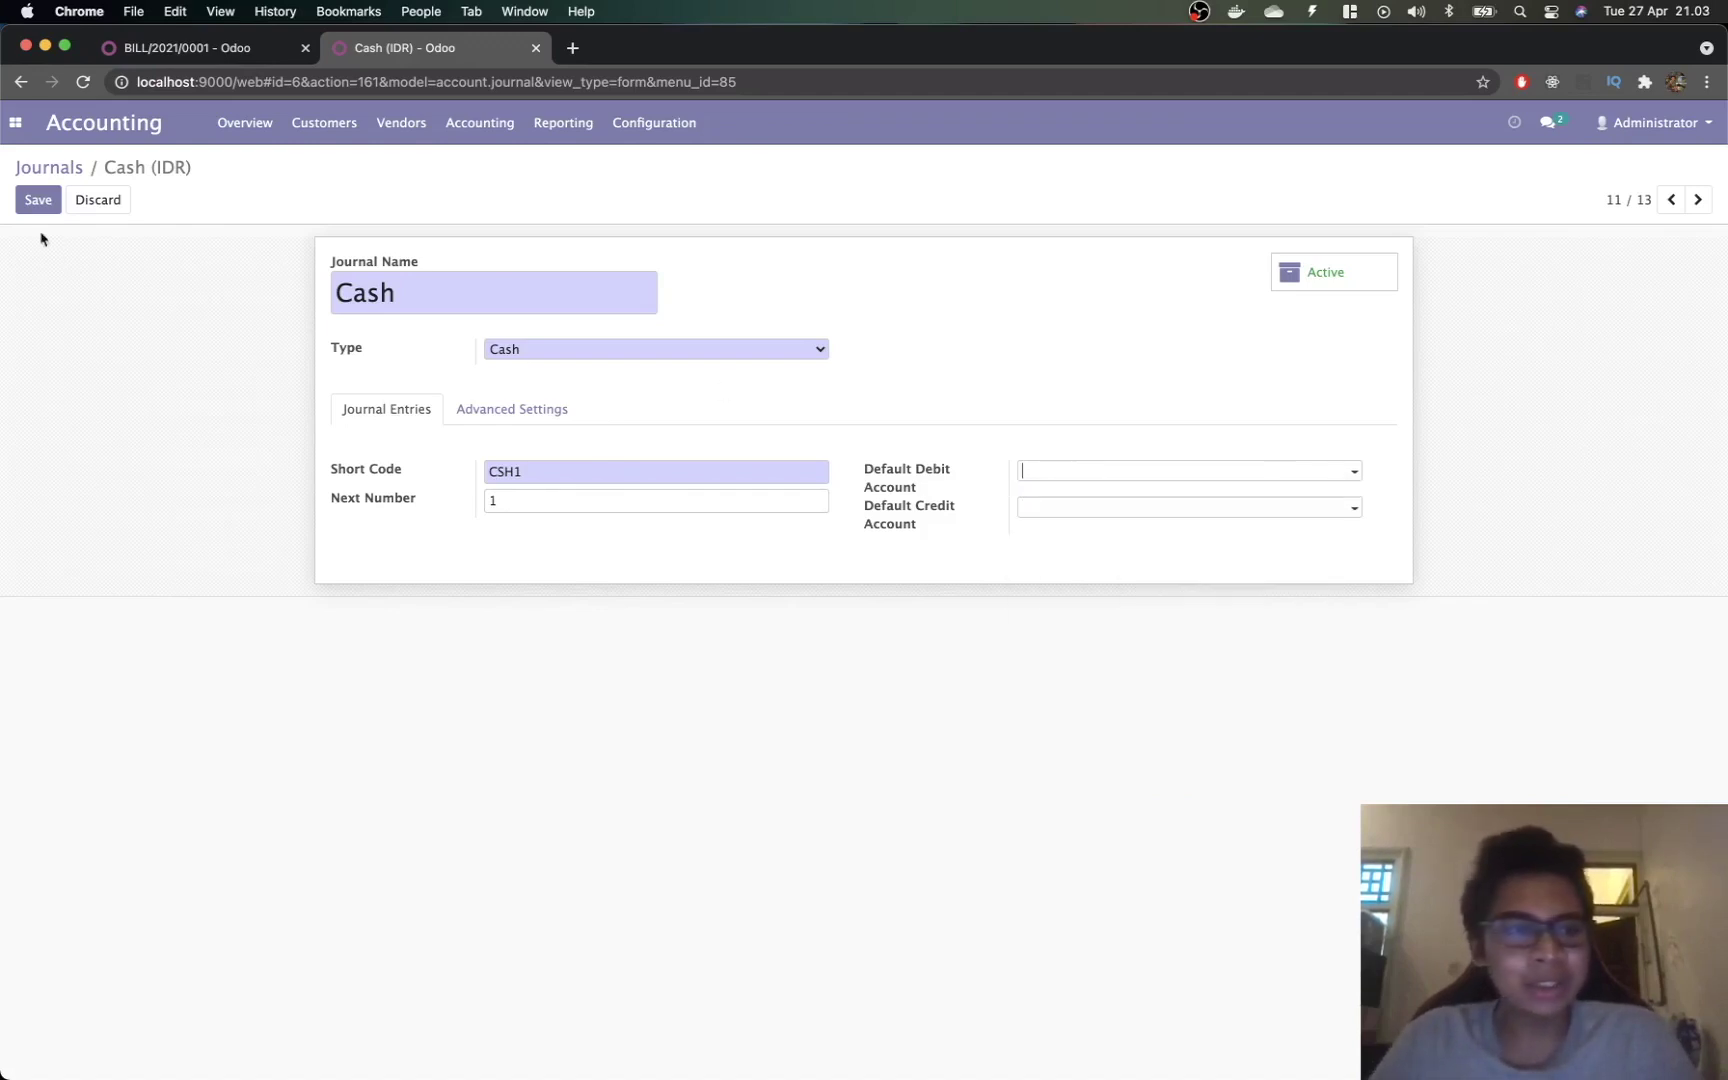
{"action": "left_click", "coordinate": [50, 169]}
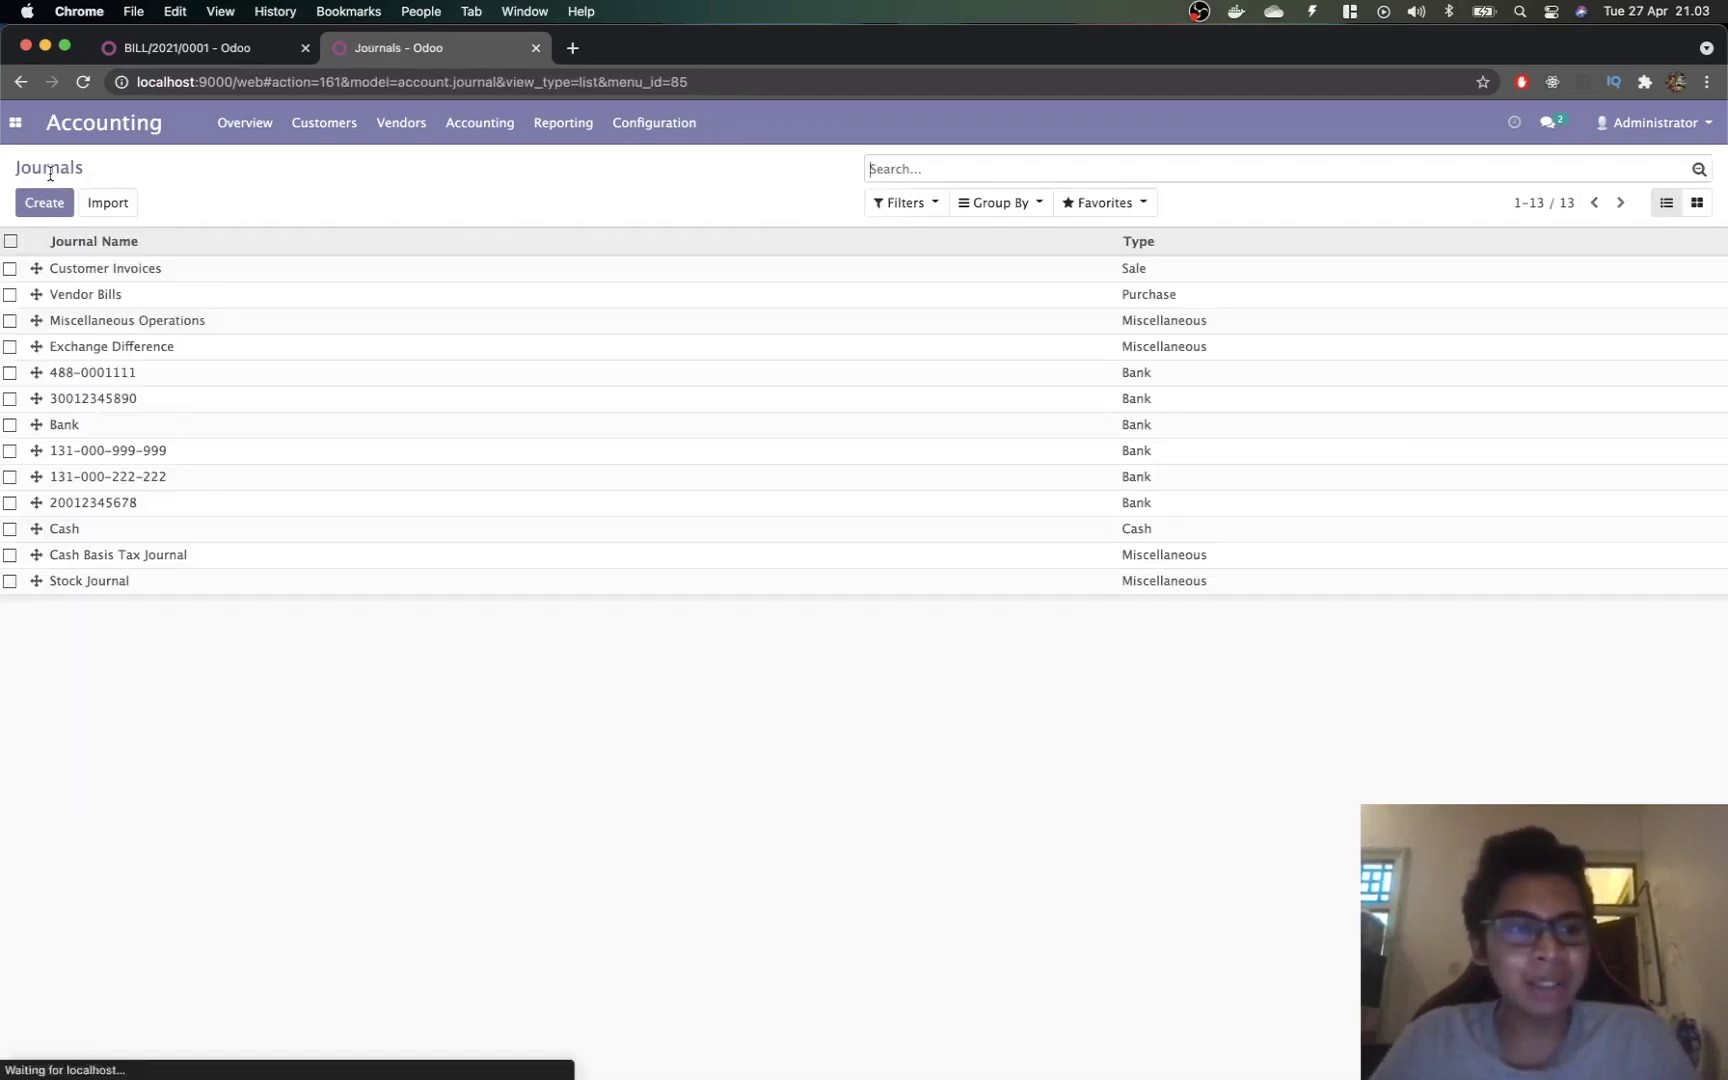
Step: Set the default debit and credit accounts of the BCA1 bank journal to 1-112005 BCA and save the journal
{"action": "left_click", "coordinate": [188, 388]}
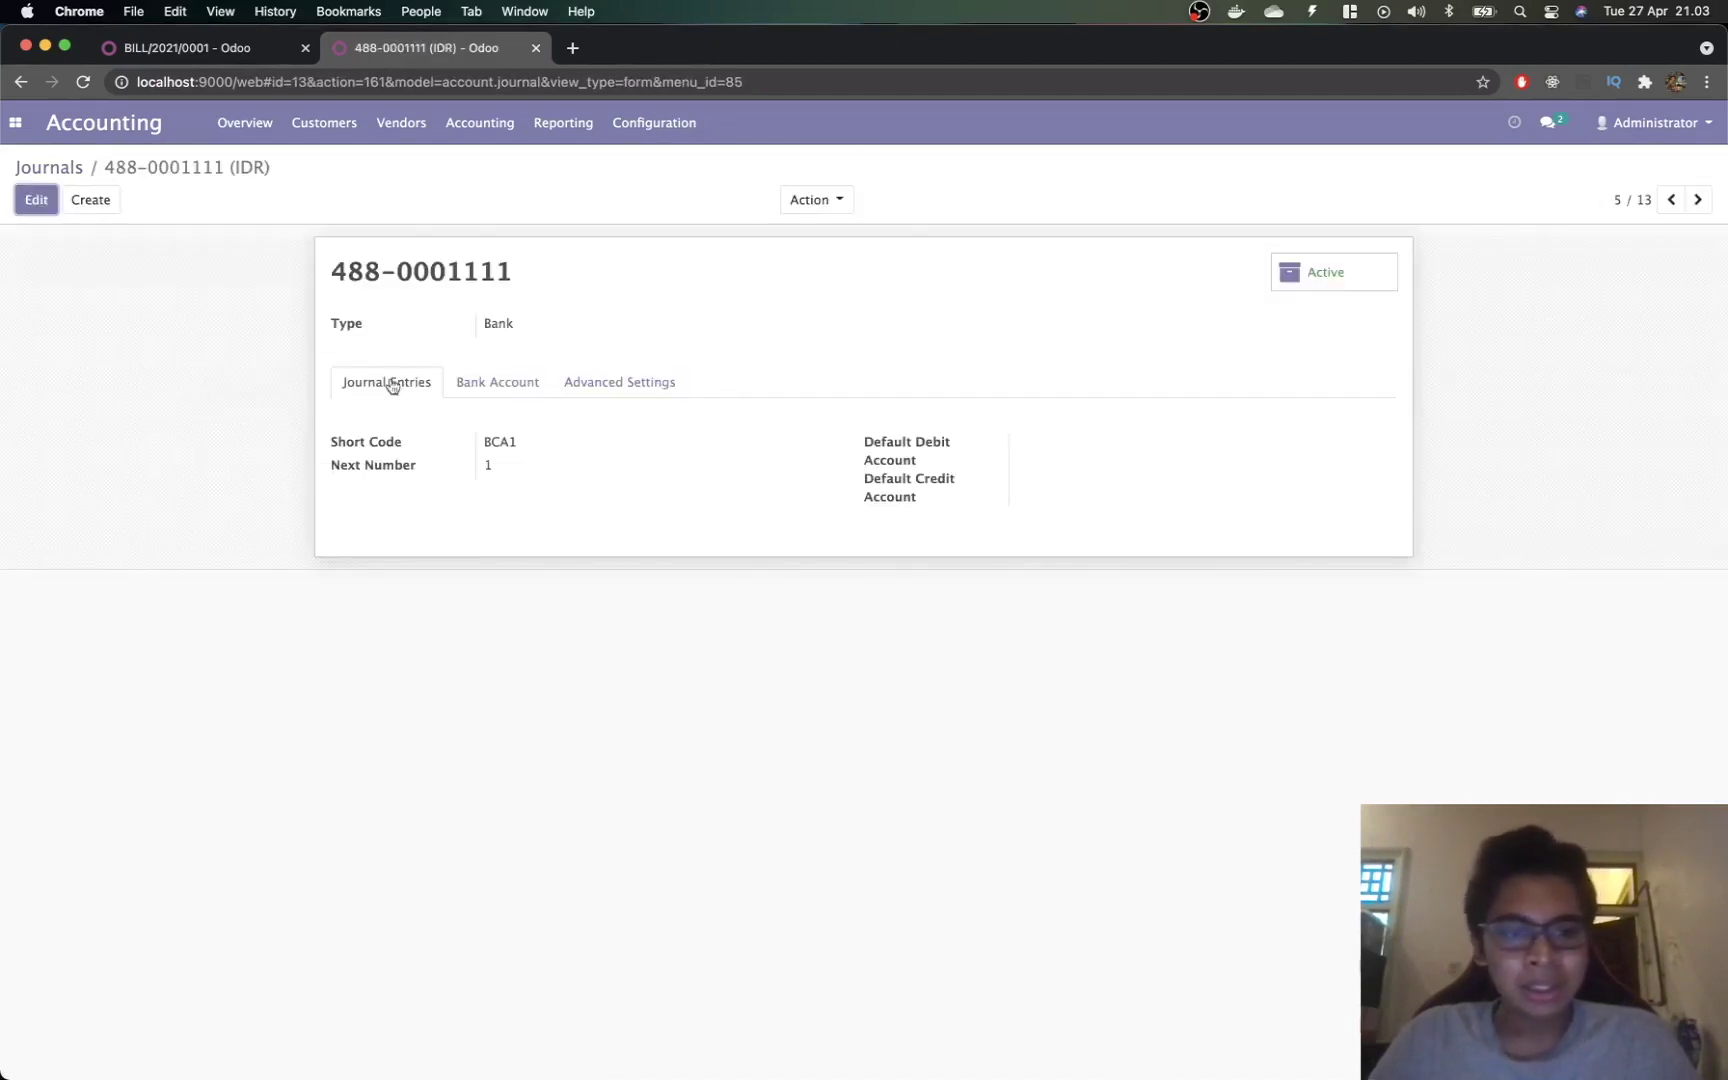
{"action": "left_click", "coordinate": [35, 202]}
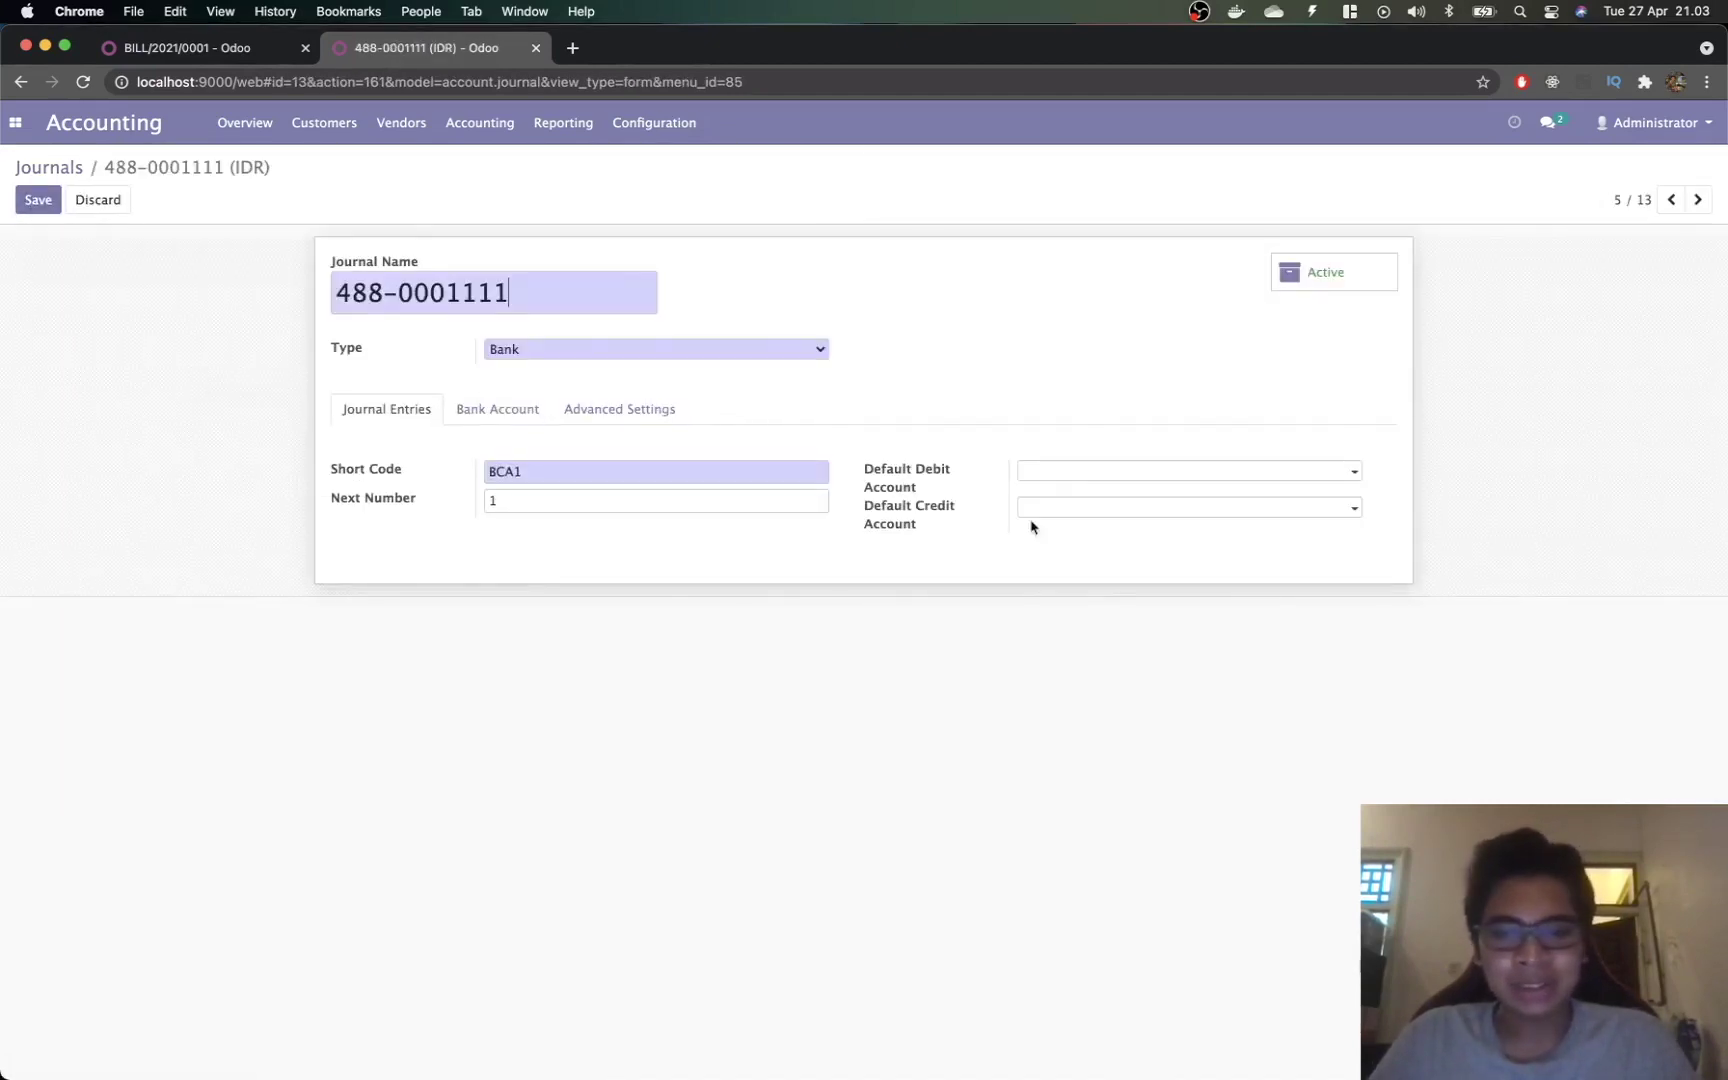
{"action": "left_click", "coordinate": [1064, 476]}
{"action": "type", "text": "bca"}
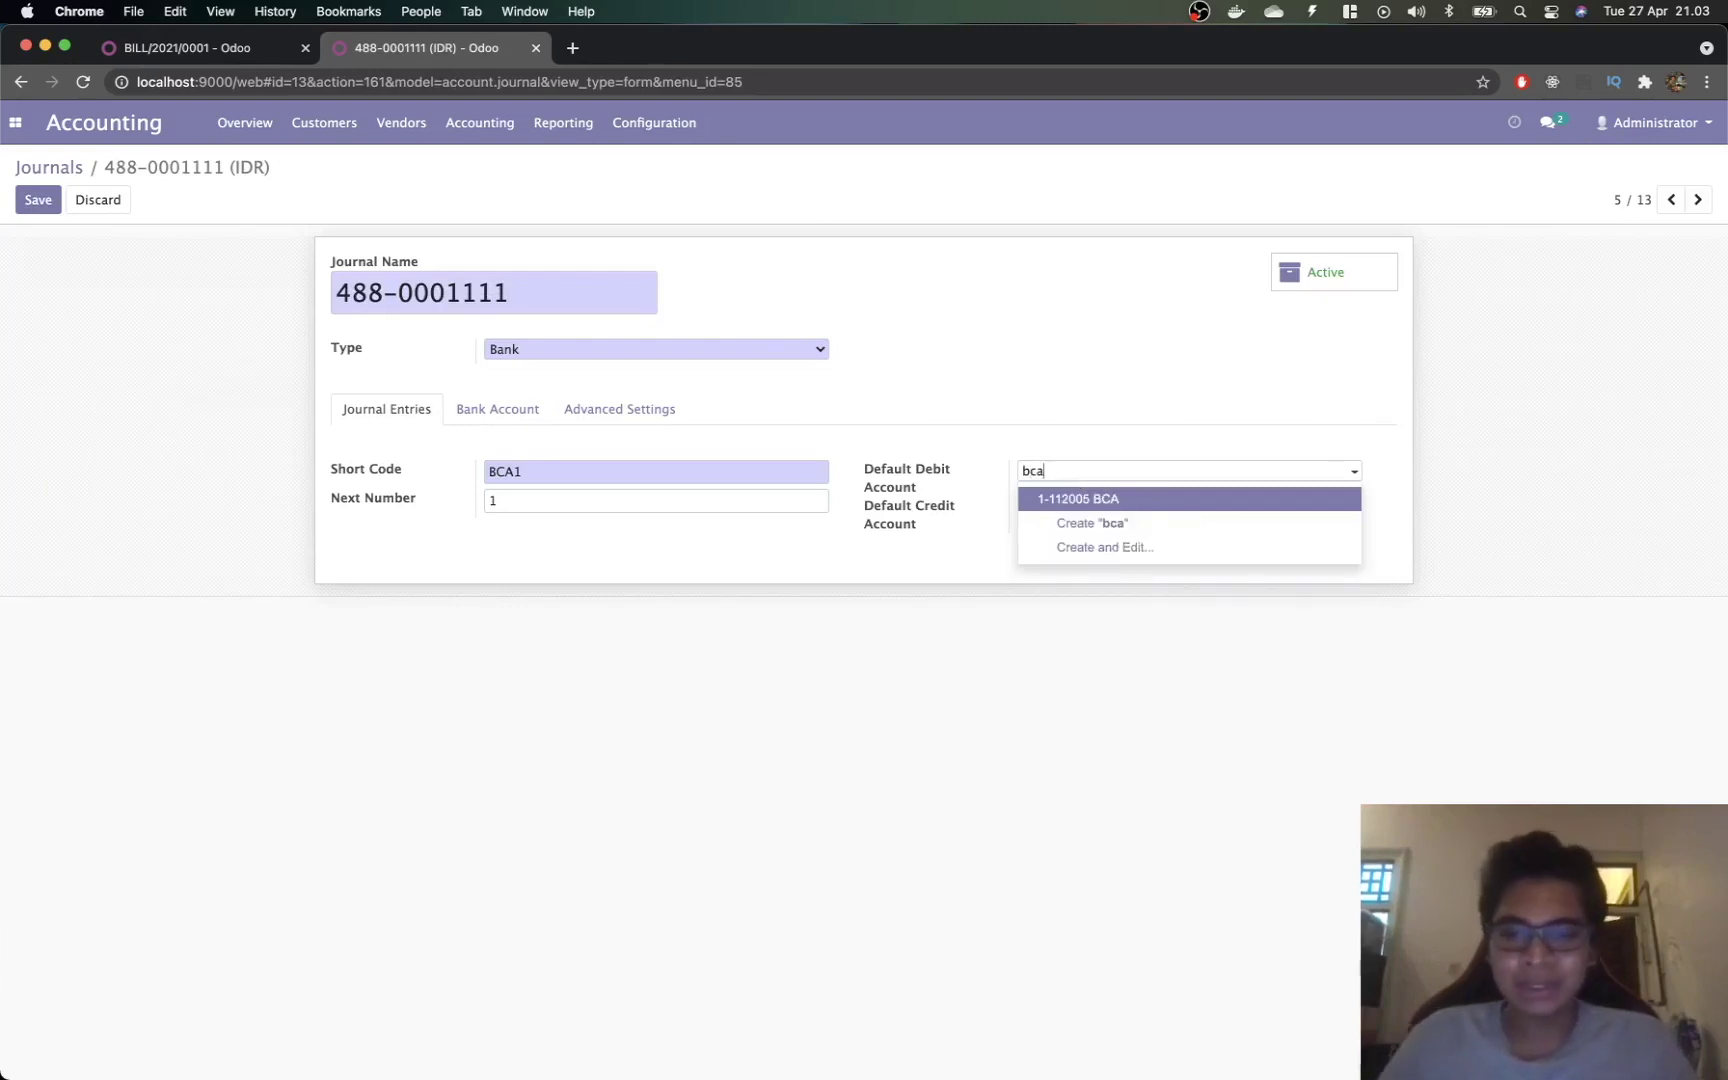
{"action": "left_click", "coordinate": [1090, 498]}
{"action": "left_click", "coordinate": [40, 204]}
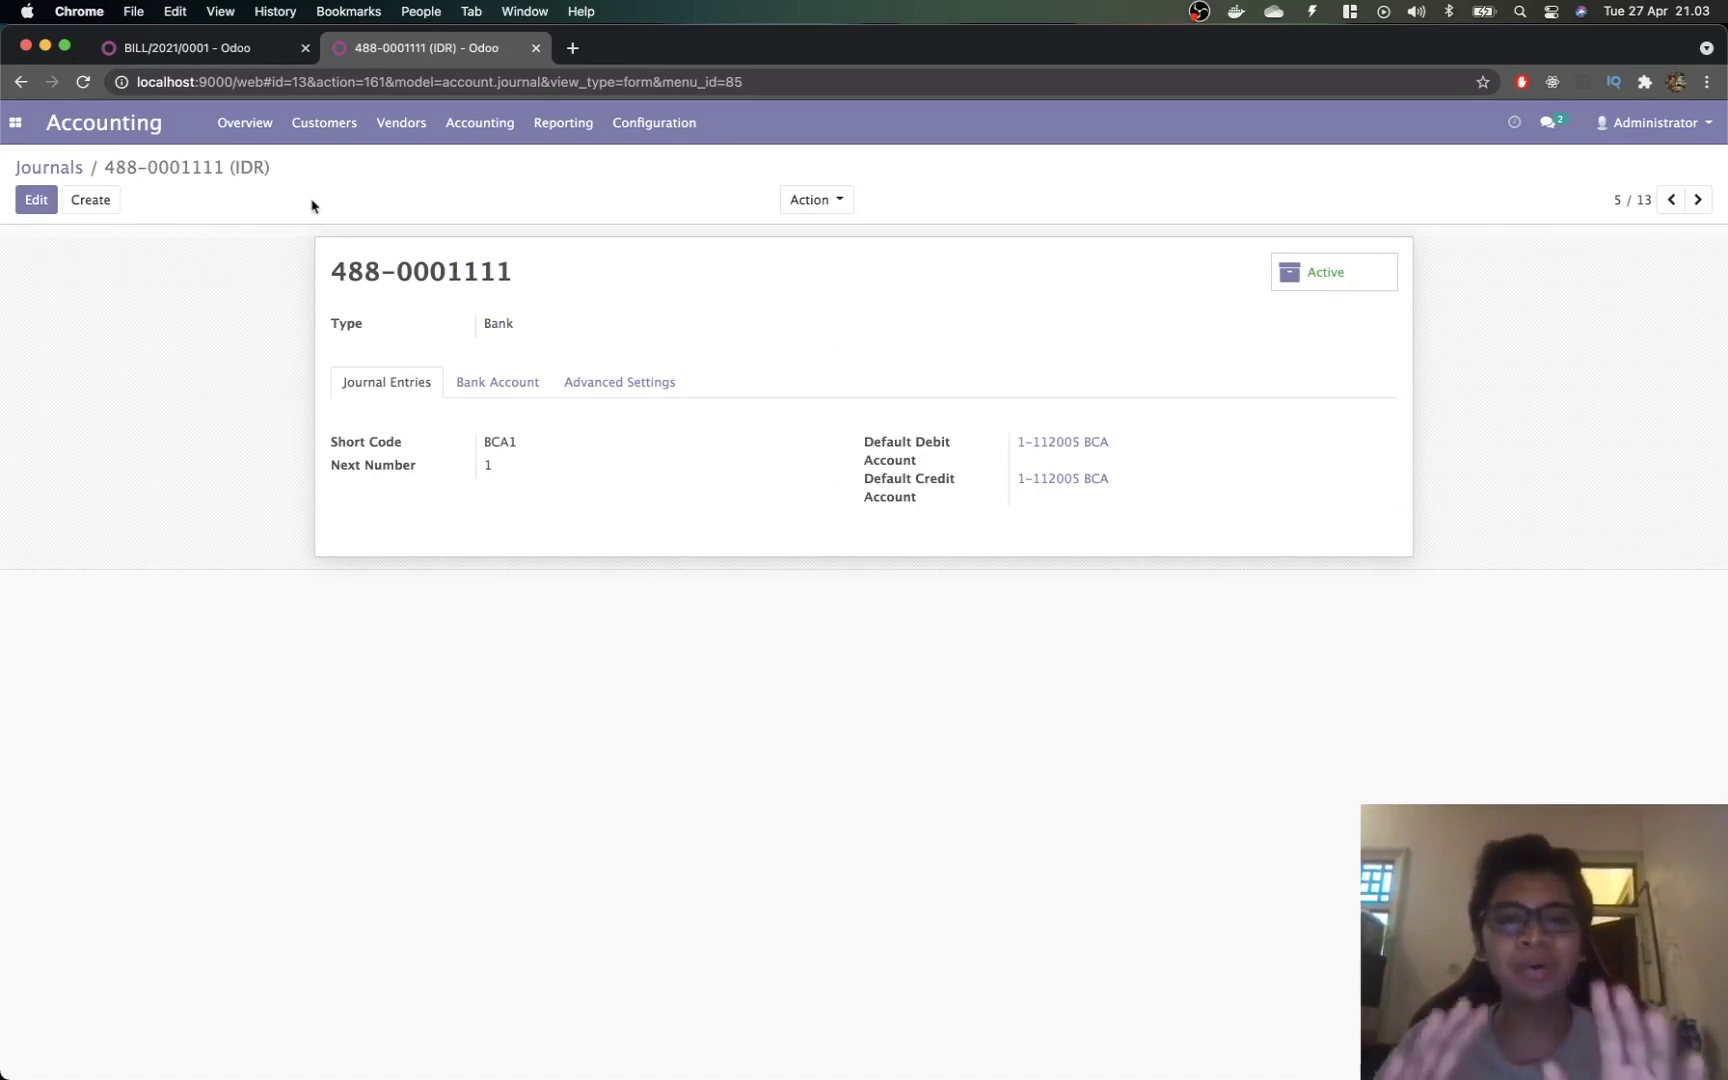
Step: Return to the pending payment for BILL/2021/0001, validate it, and review the payment line in the bill's totals
{"action": "left_click", "coordinate": [242, 50]}
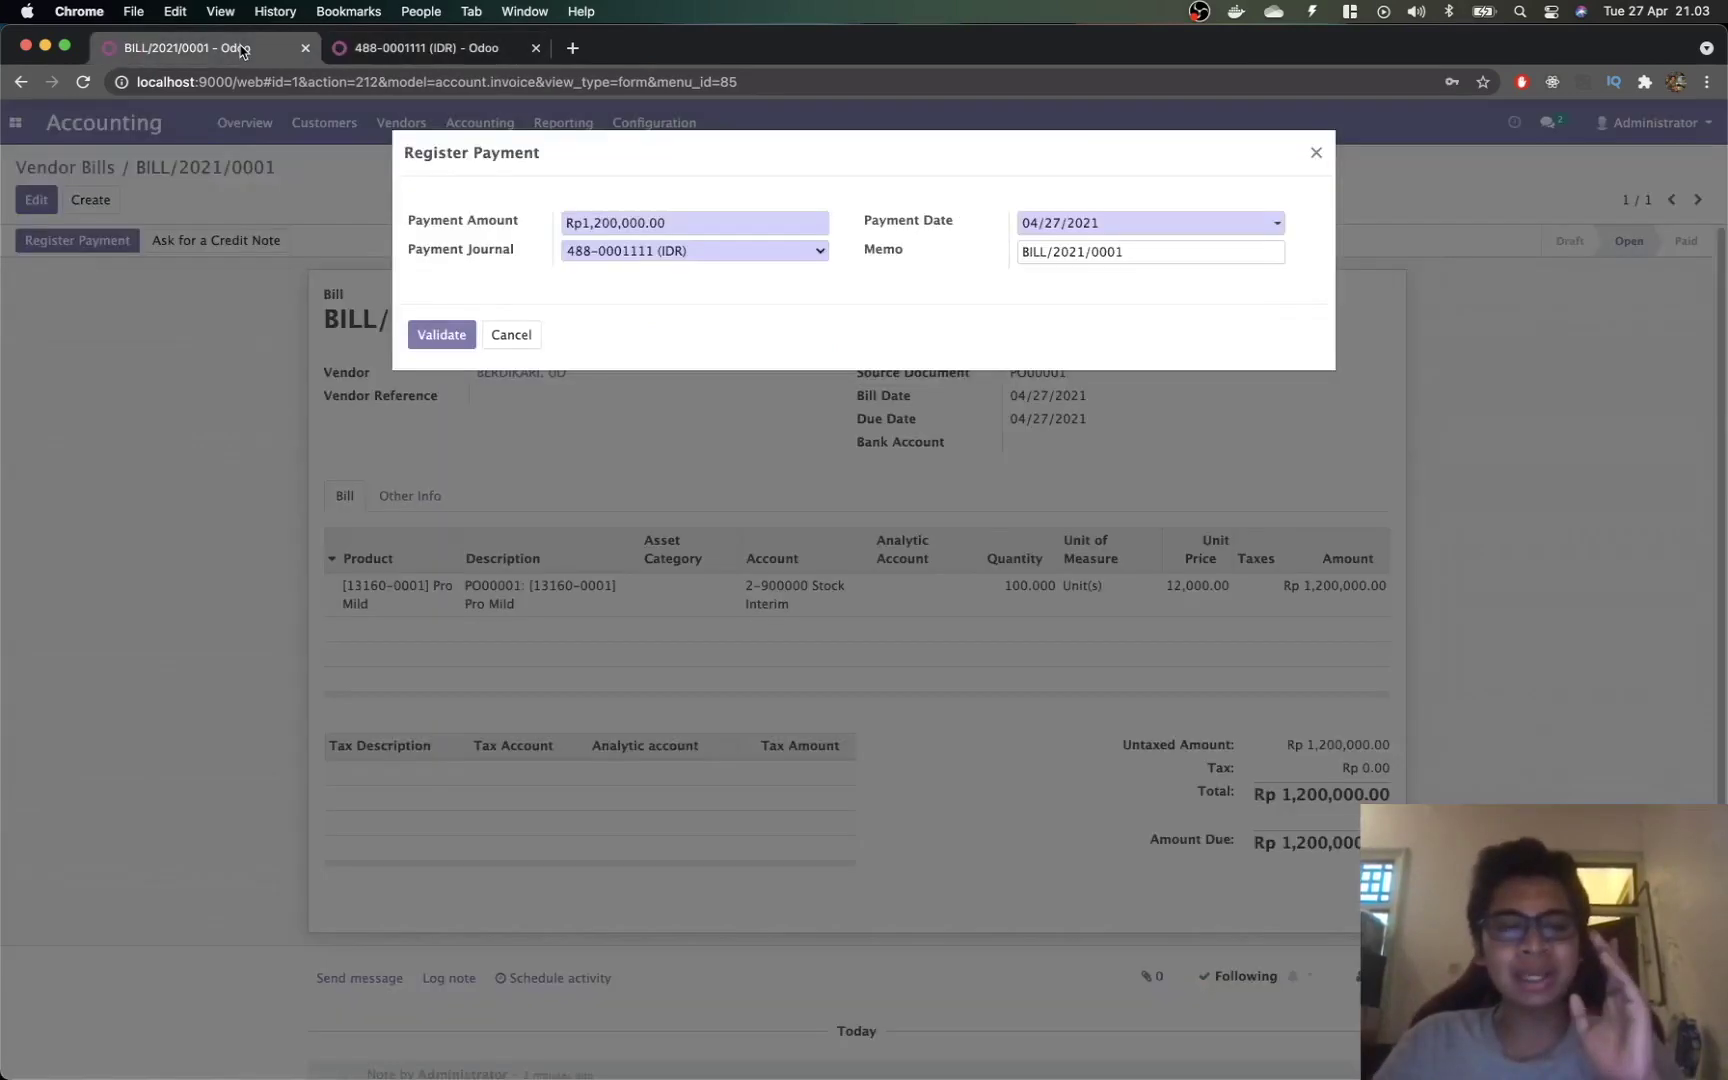
{"action": "left_click", "coordinate": [444, 62]}
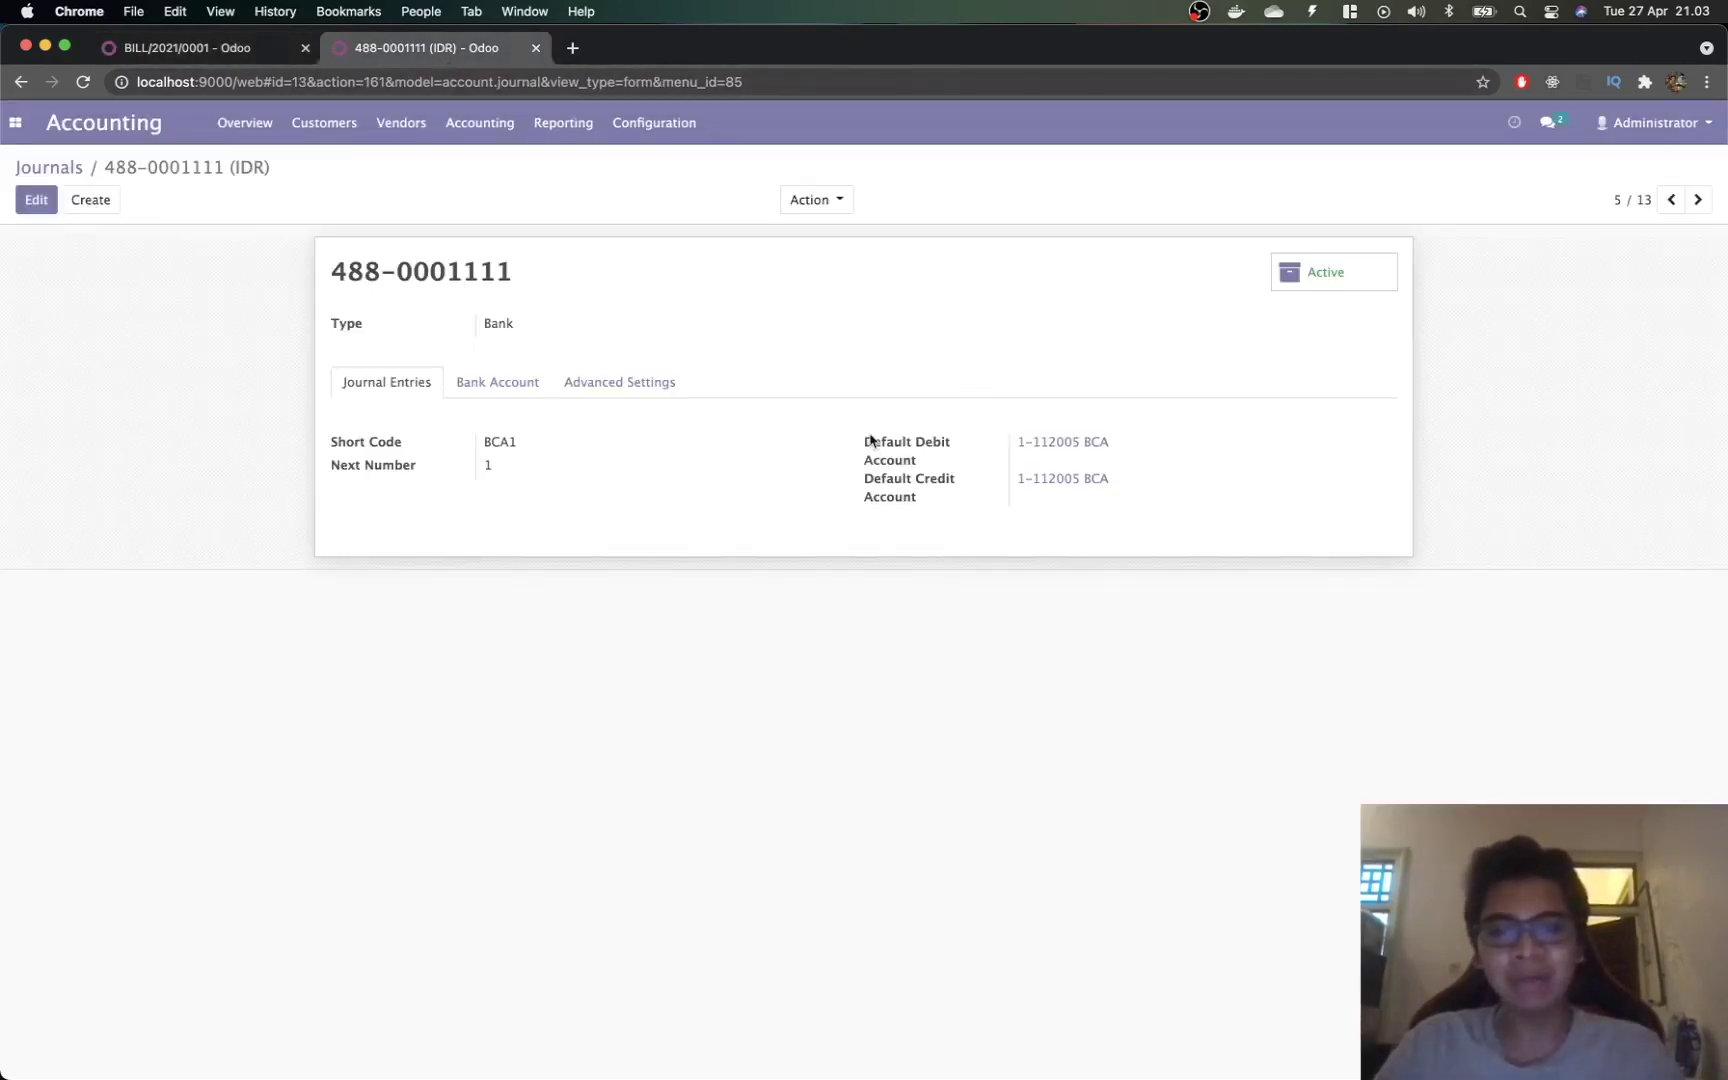
{"action": "left_click_drag", "start_coordinate": [869, 440], "coordinate": [949, 486]}
{"action": "left_click", "coordinate": [833, 582]}
{"action": "left_click", "coordinate": [206, 62]}
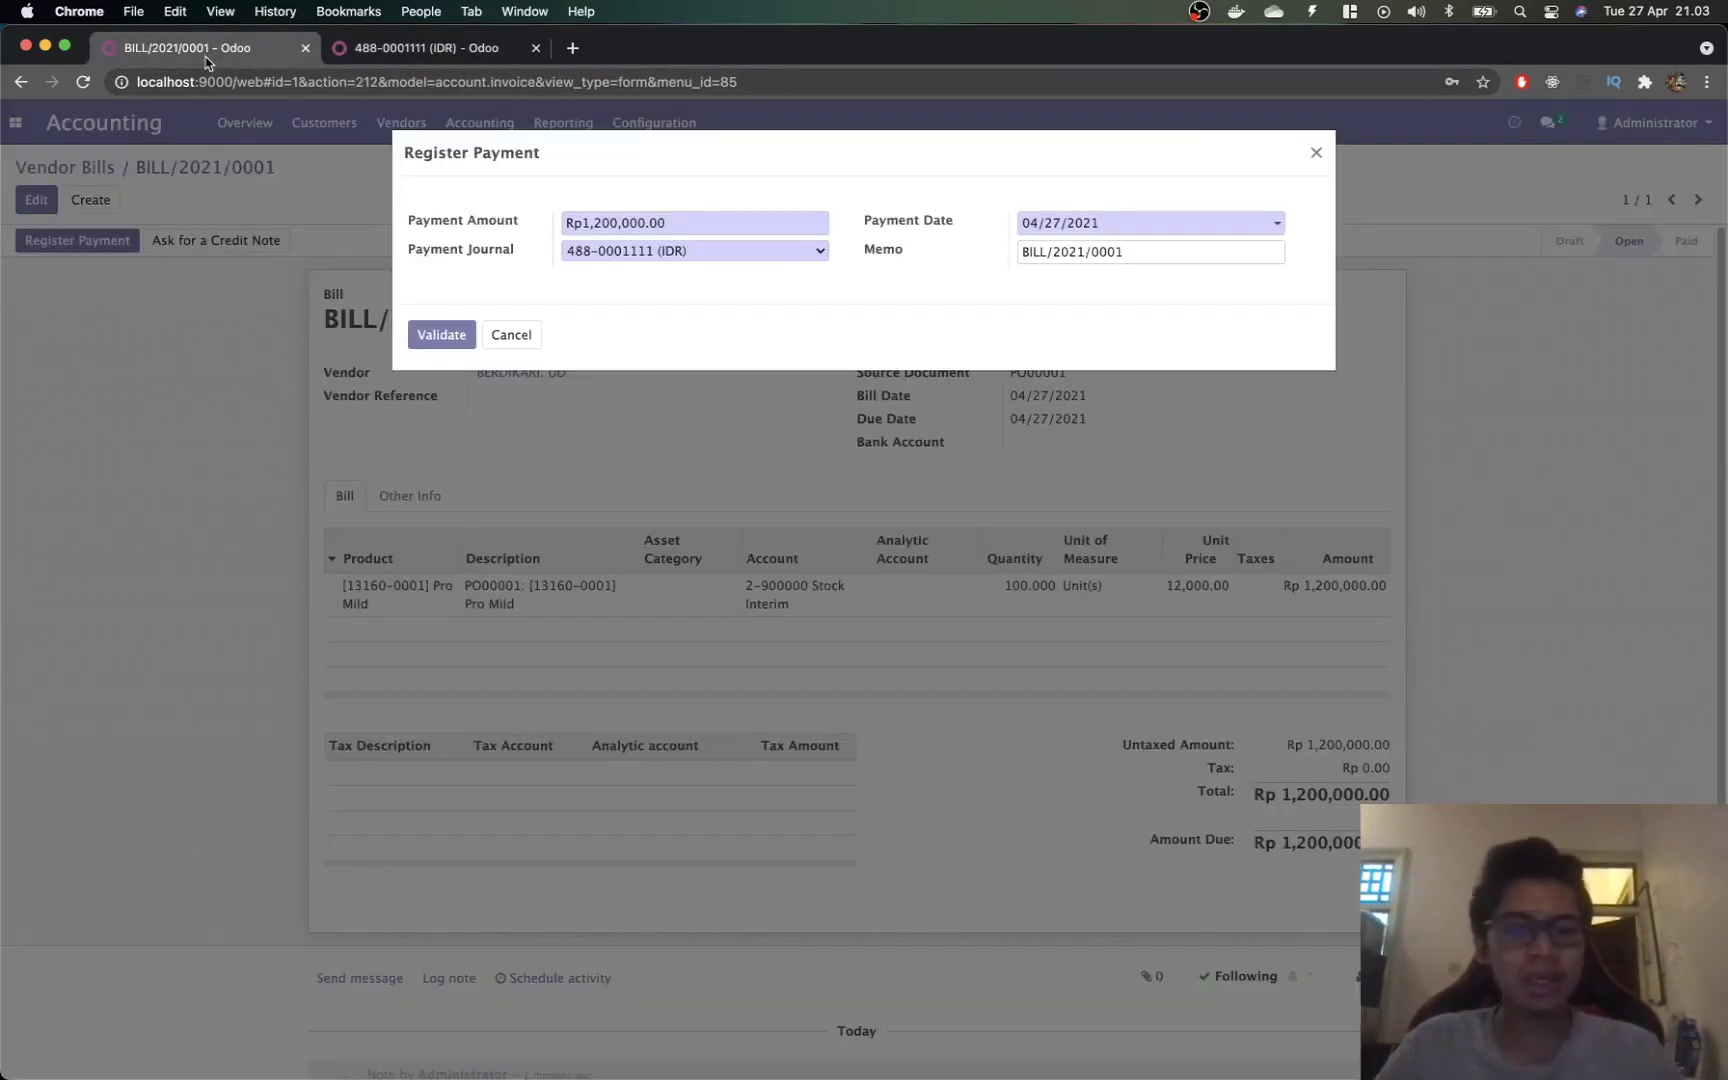
{"action": "left_click", "coordinate": [459, 335]}
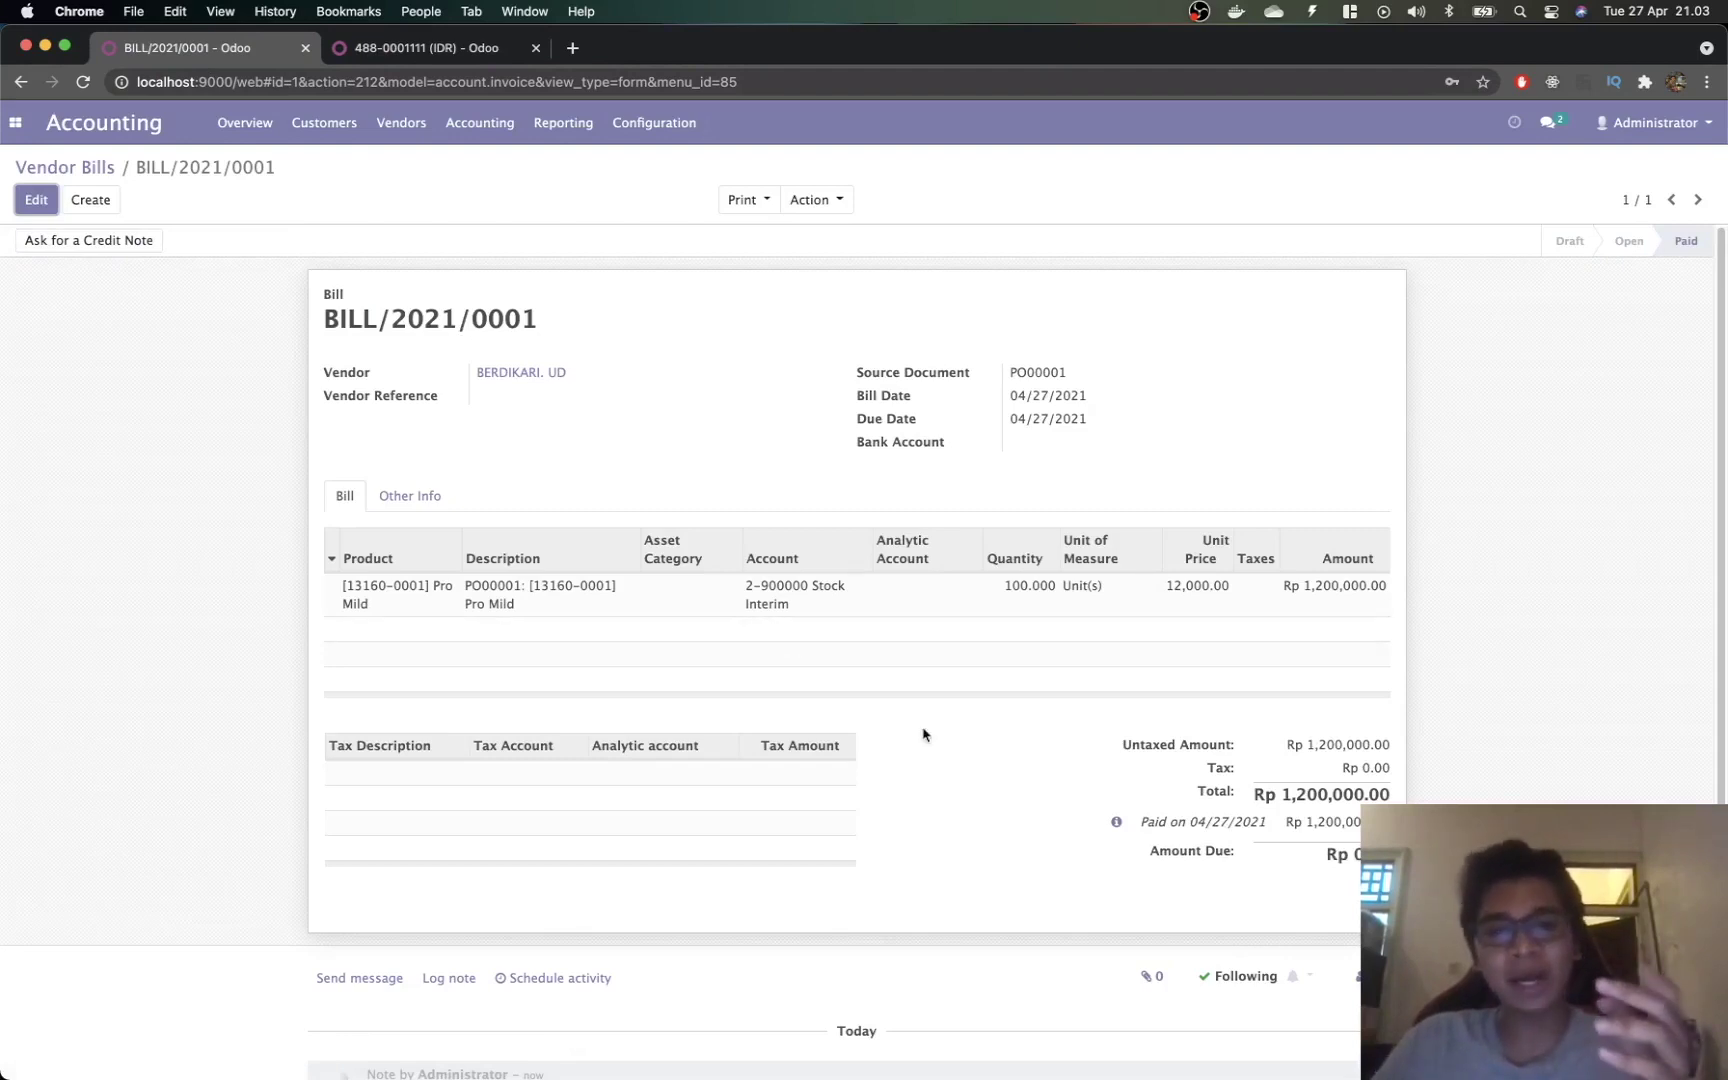
{"action": "scroll", "coordinate": [923, 735], "scroll_direction": "down", "scroll_amount": 1}
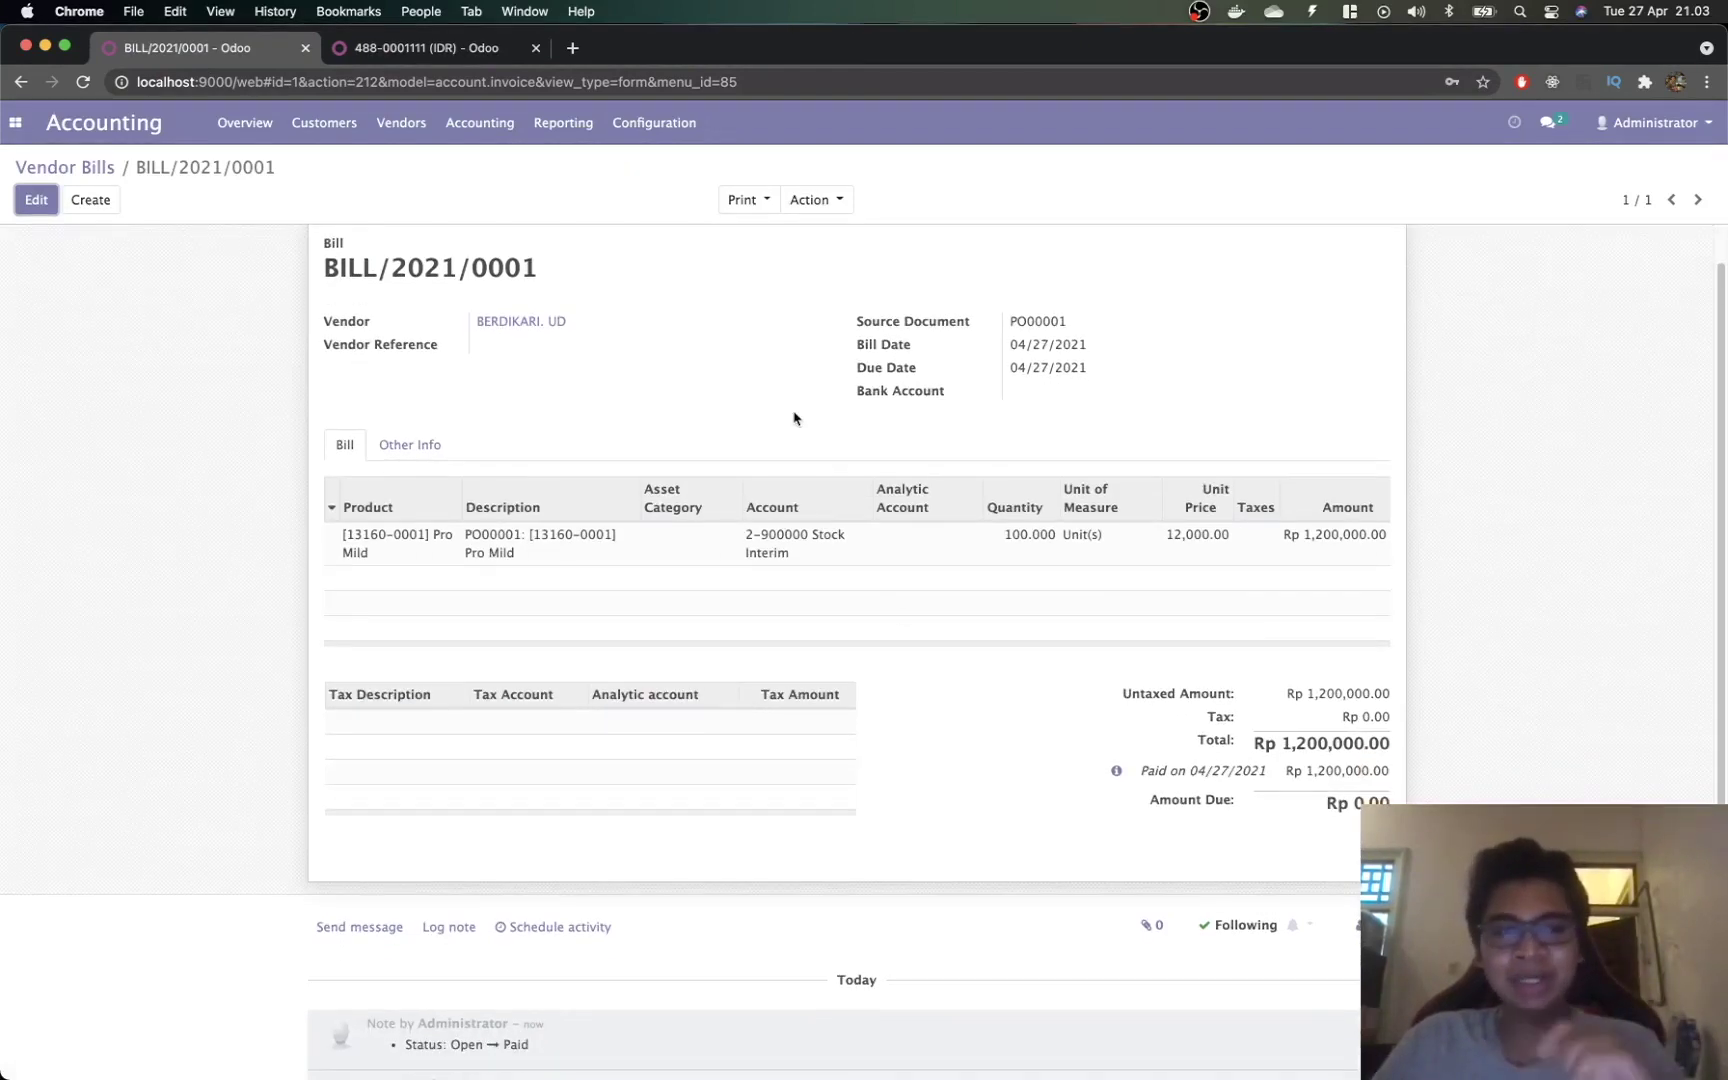
{"action": "left_click_drag", "start_coordinate": [1136, 778], "coordinate": [1390, 771]}
{"action": "left_click", "coordinate": [1250, 772]}
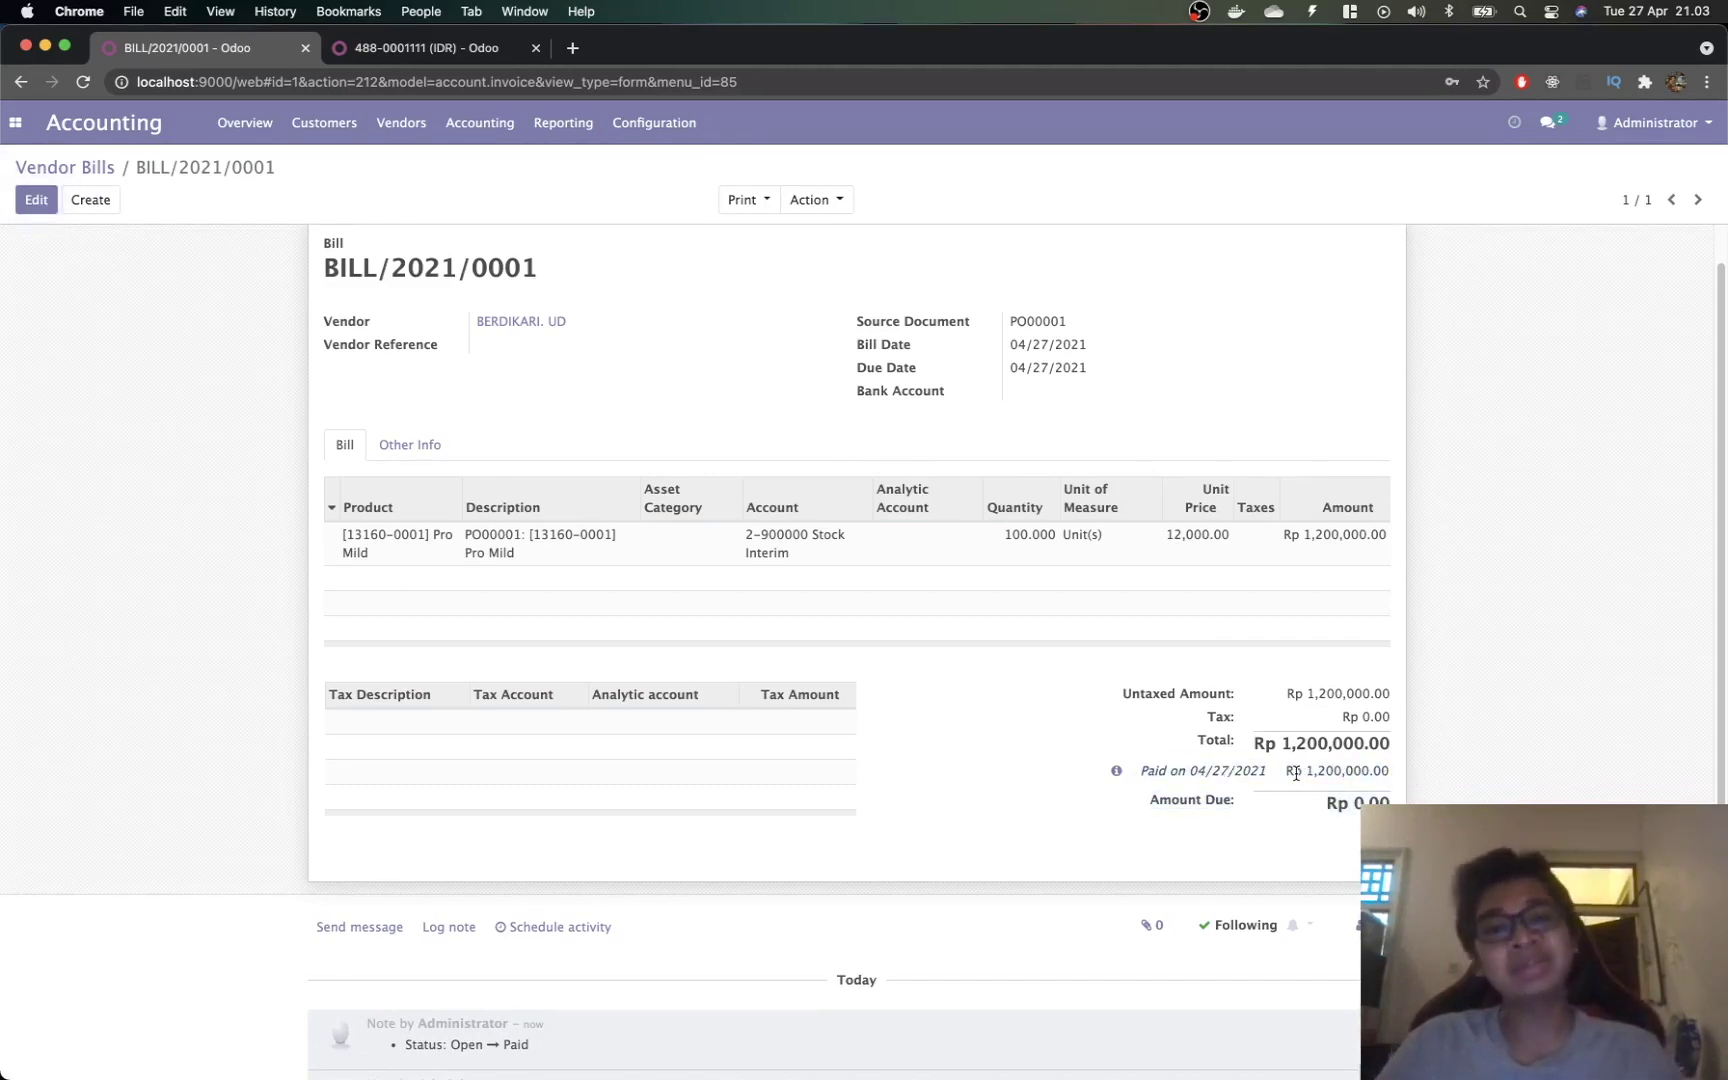
{"action": "scroll", "coordinate": [1296, 773], "scroll_direction": "up", "scroll_amount": 1}
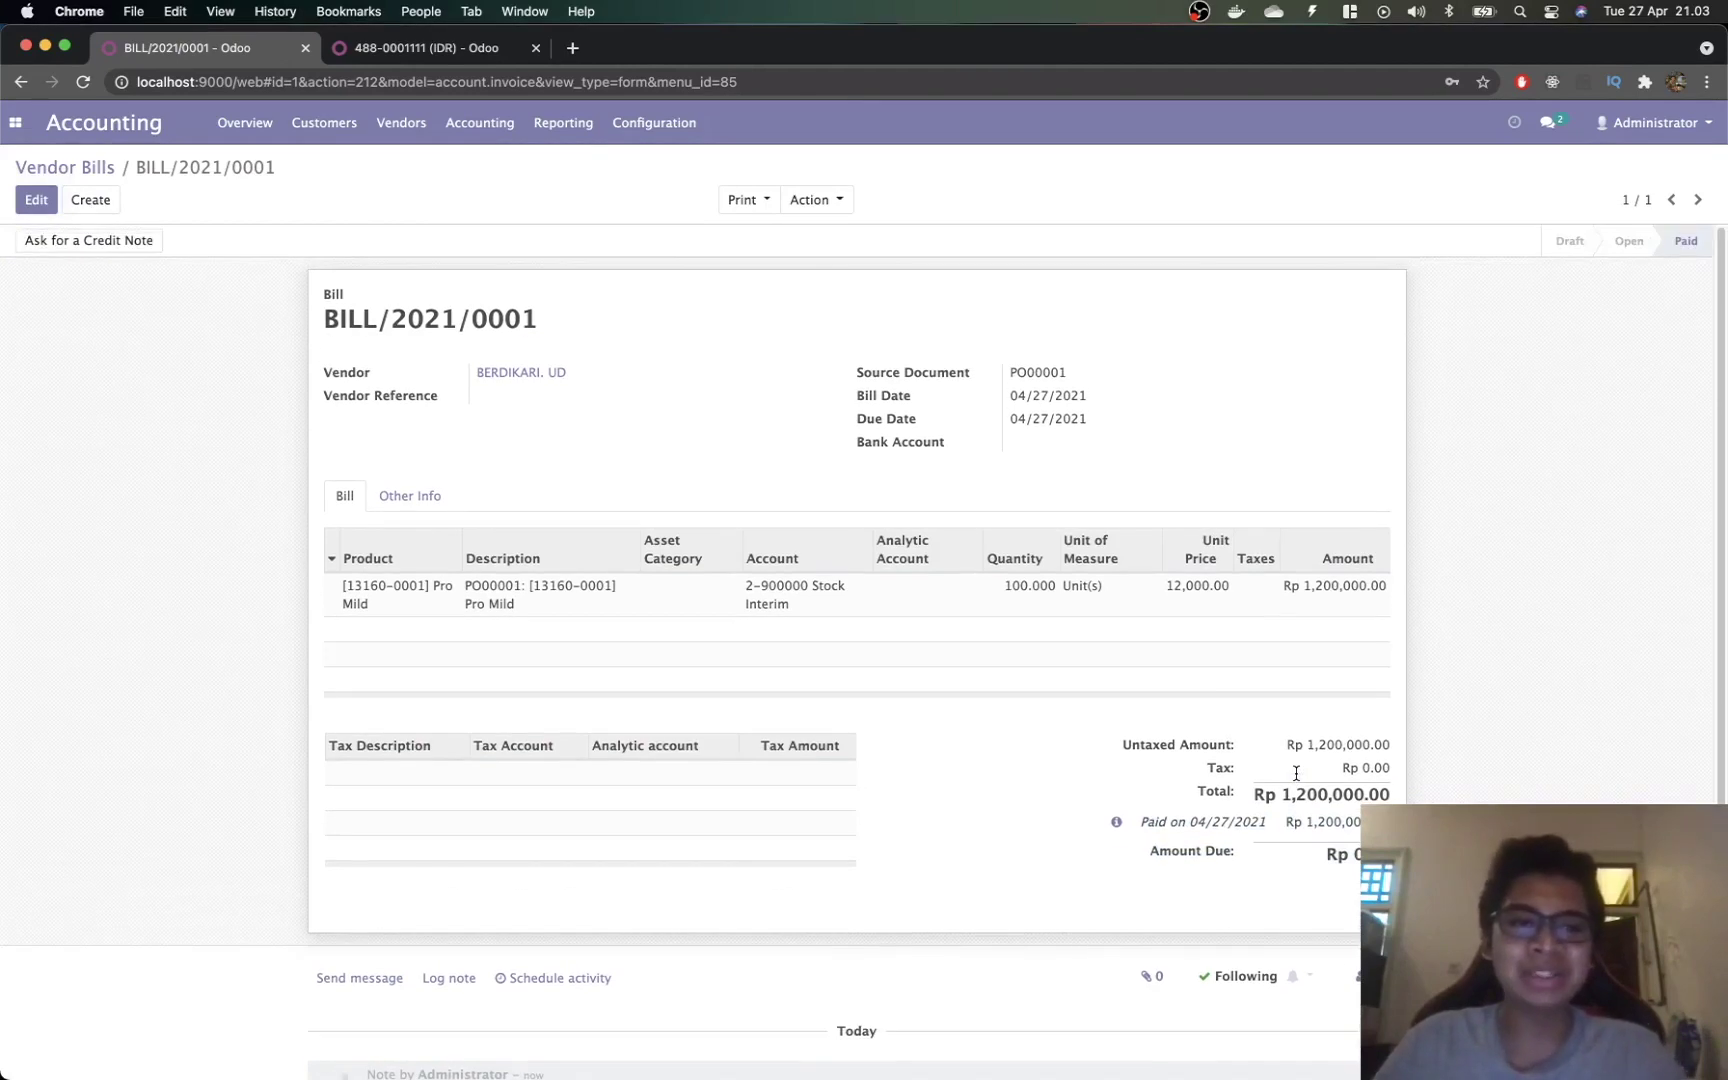